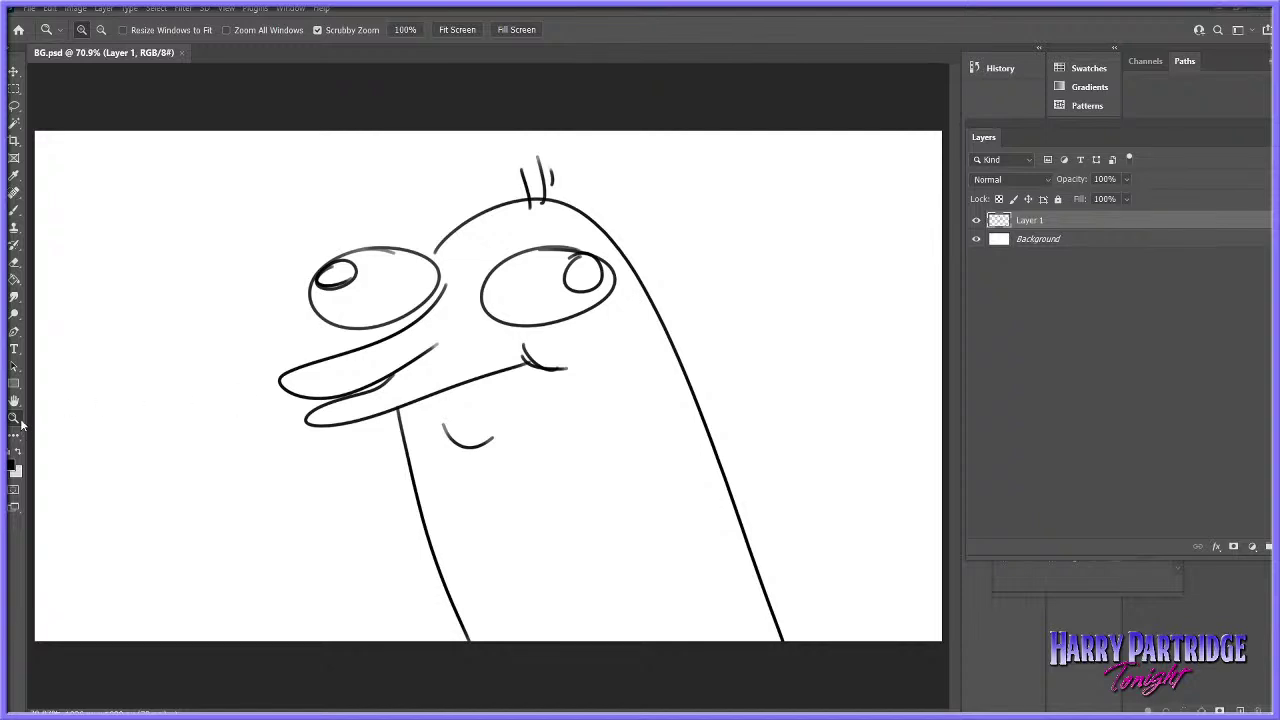
- Lasso around the bird sketch on Layer 1 with a 50 px feather and delete the enclosed drawing
mouse_move(690, 399)
mouse_down()
mouse_move(680, 404)
mouse_move(686, 374)
mouse_up()
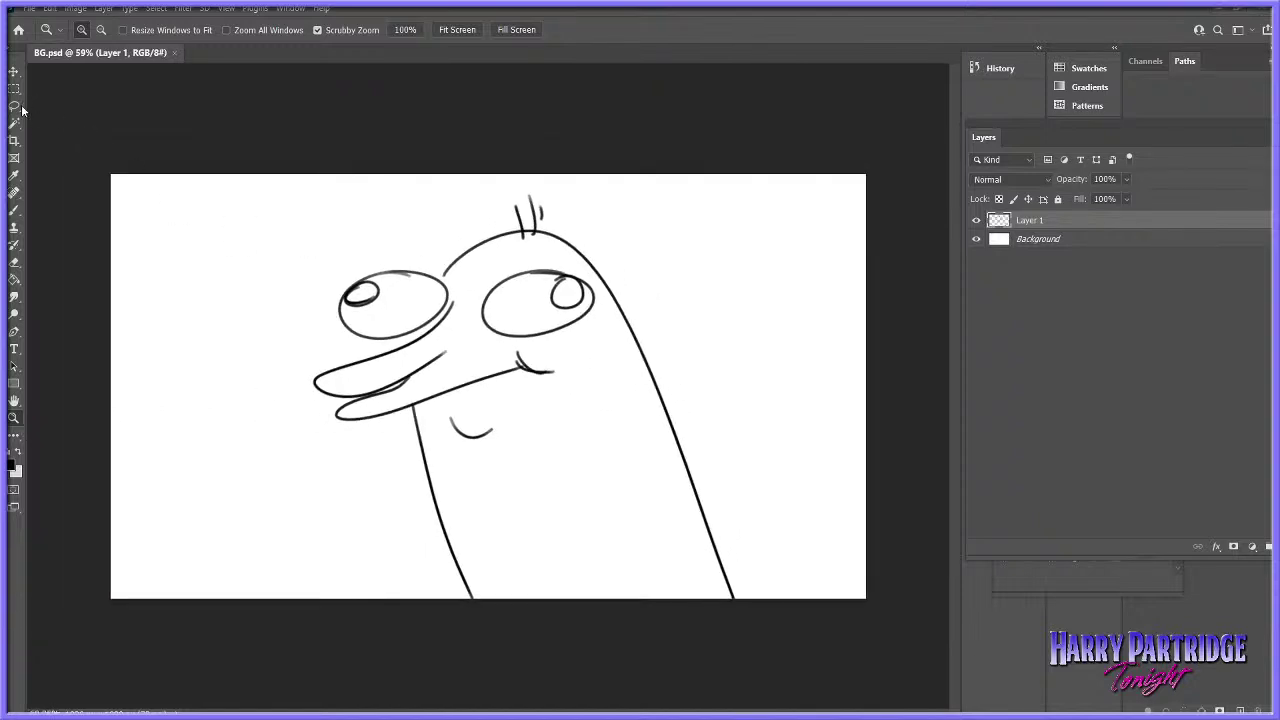
key(l)
mouse_move(598, 188)
mouse_down()
mouse_move(692, 643)
mouse_move(824, 322)
mouse_move(850, 300)
mouse_up()
key(Delete)
key(ctrl+d)
key(ctrl+shift+d)
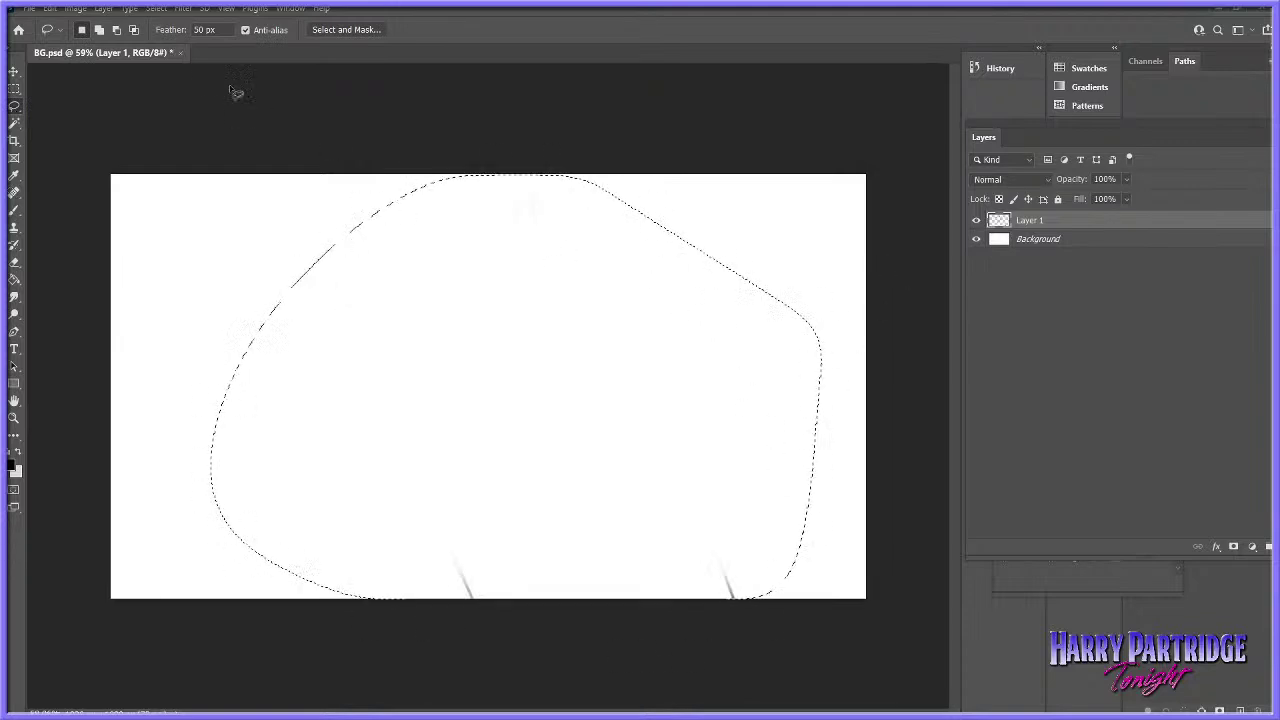
- Set the Lasso tool's feather to 0 px and try freehand selections across the canvas
key(Return)
key(Delete)
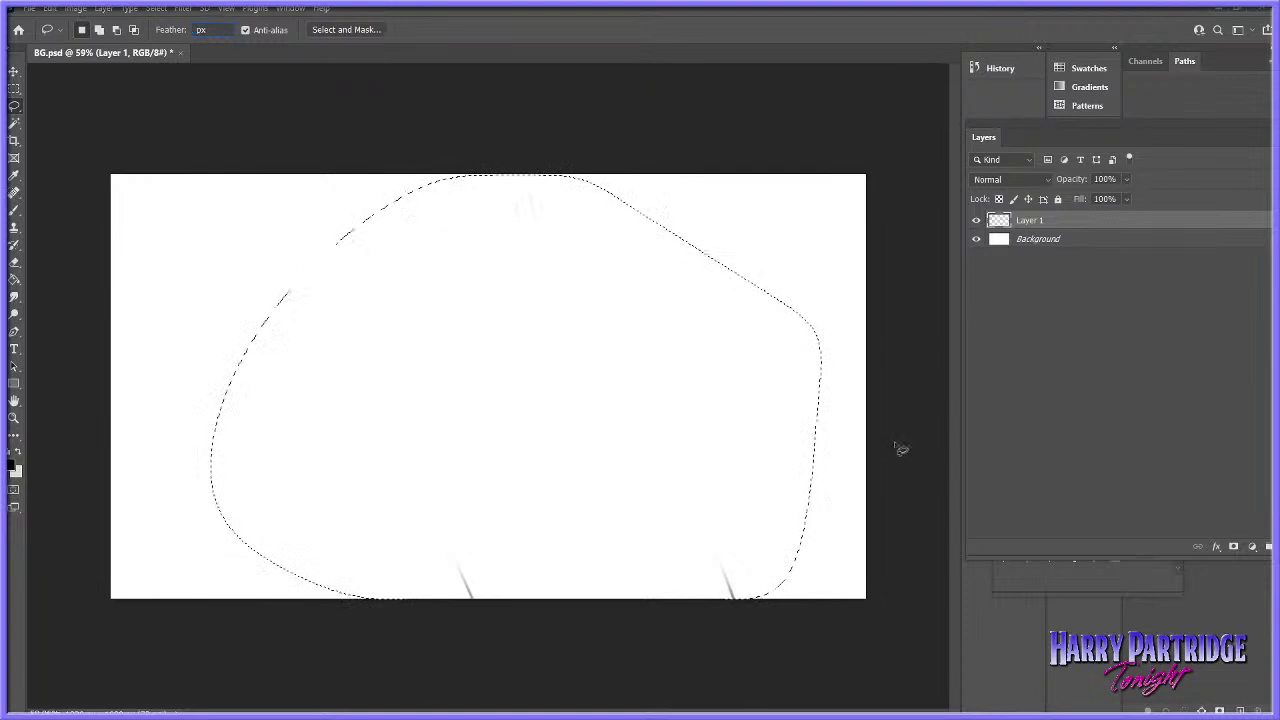
click(886, 458)
key(Return)
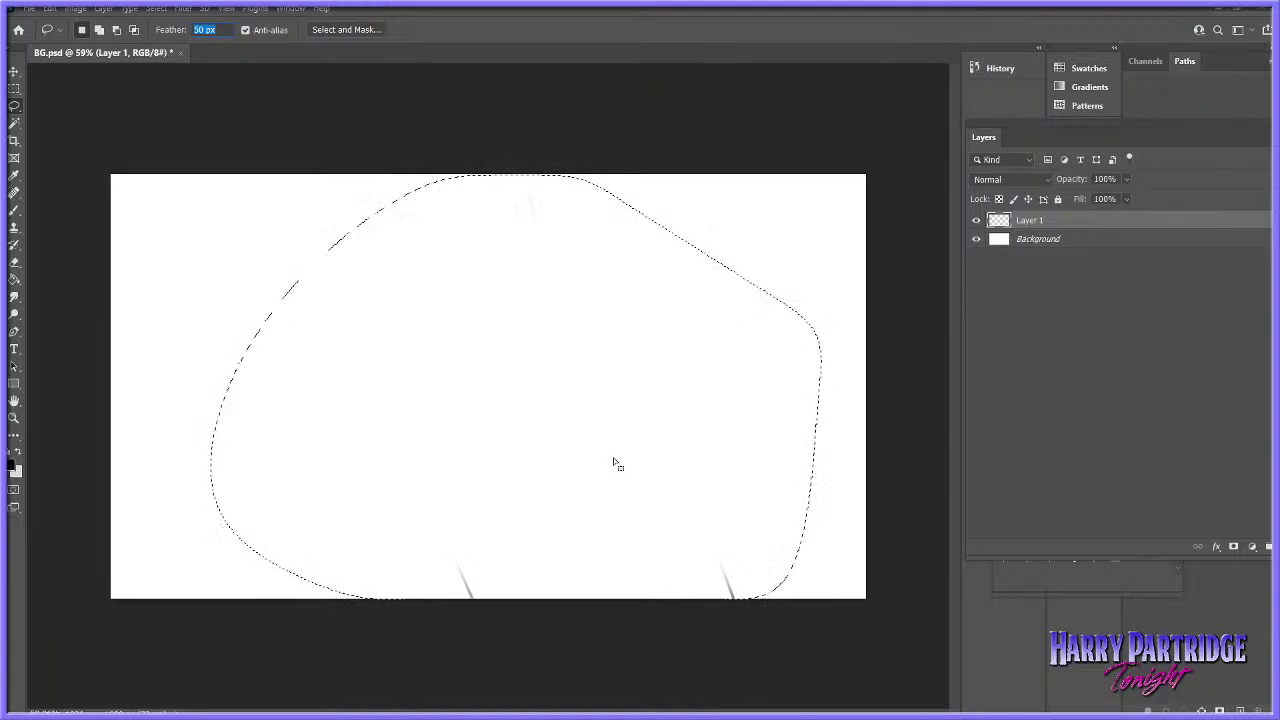
click(886, 344)
mouse_move(864, 180)
mouse_down()
mouse_move(520, 164)
mouse_move(648, 134)
mouse_up()
click(620, 272)
click(206, 30)
key(BackSpace)
key(BackSpace)
key(BackSpace)
mouse_move(751, 134)
mouse_down()
mouse_move(309, 597)
mouse_move(932, 410)
mouse_up()
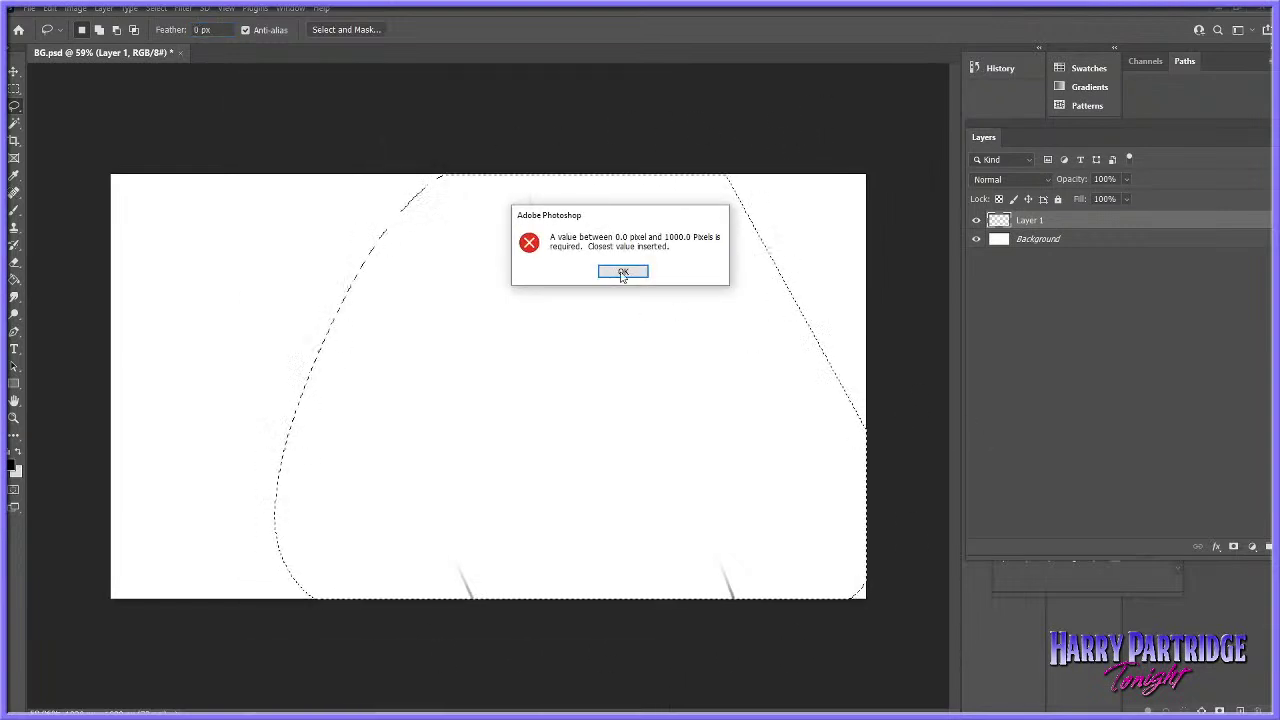
click(618, 271)
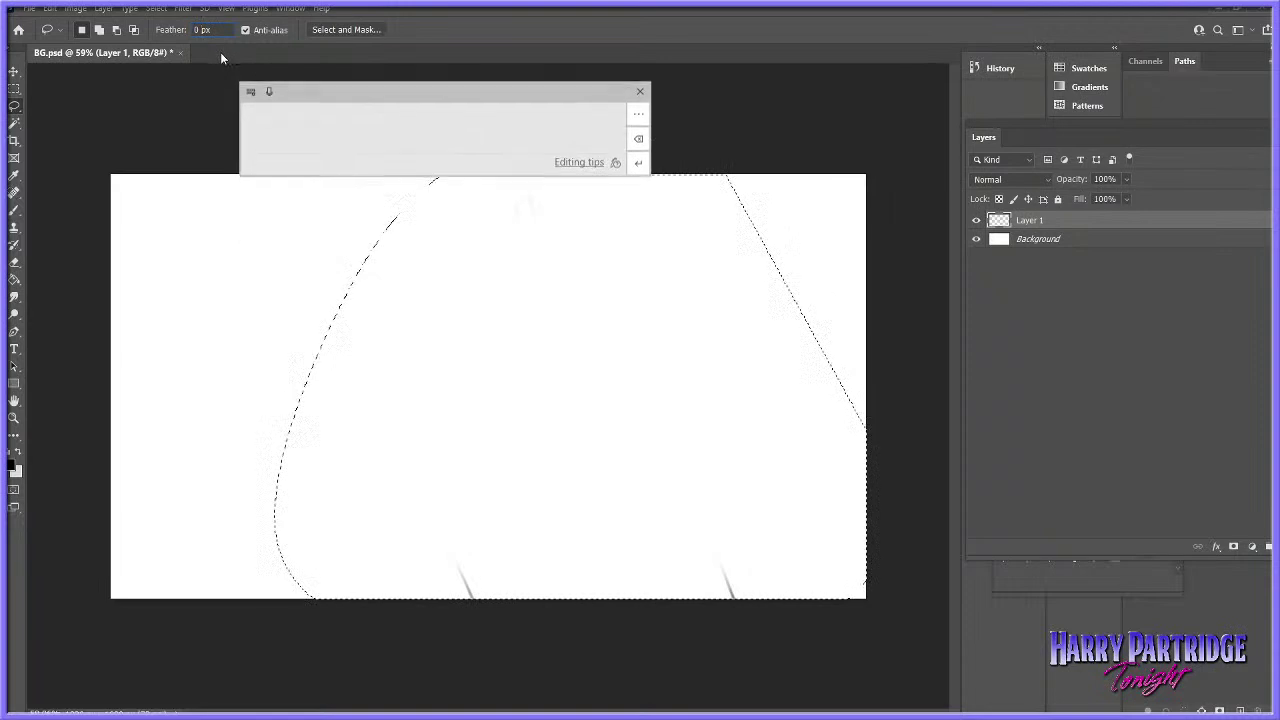
- Hide Layer 1, make the Background layer active and clear the lasso selection
click(976, 220)
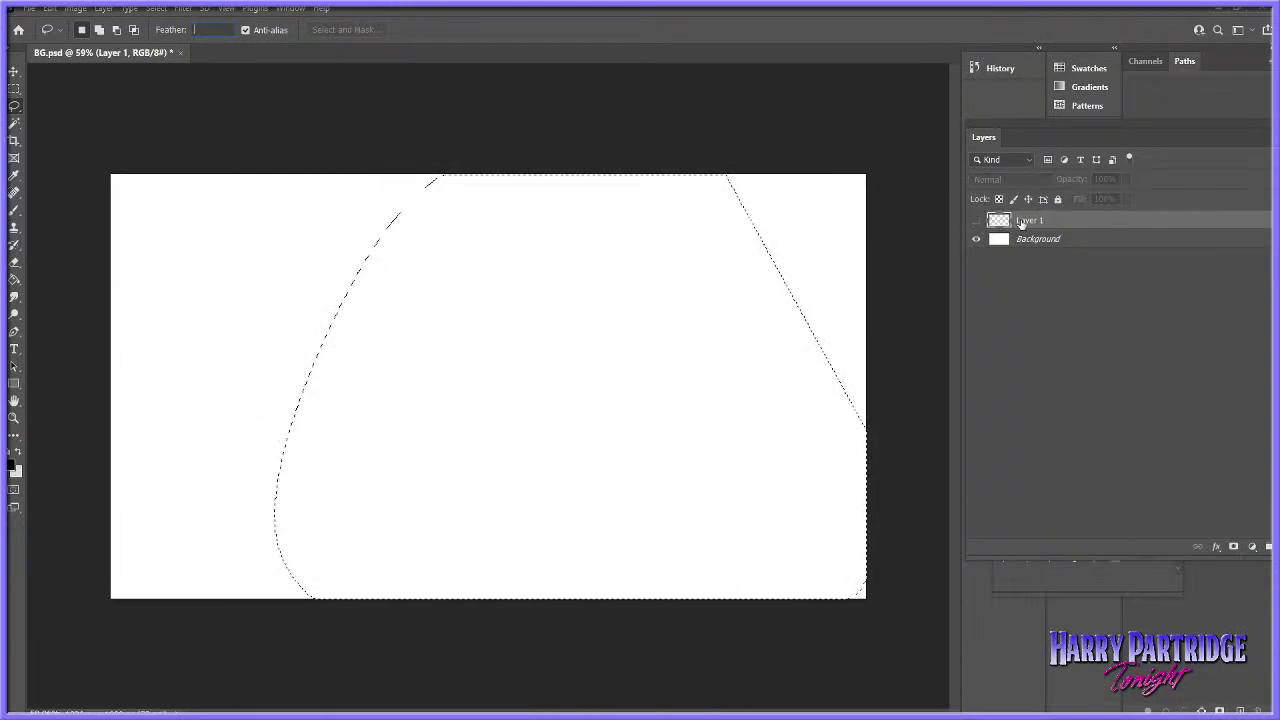
click(1037, 261)
key(Return)
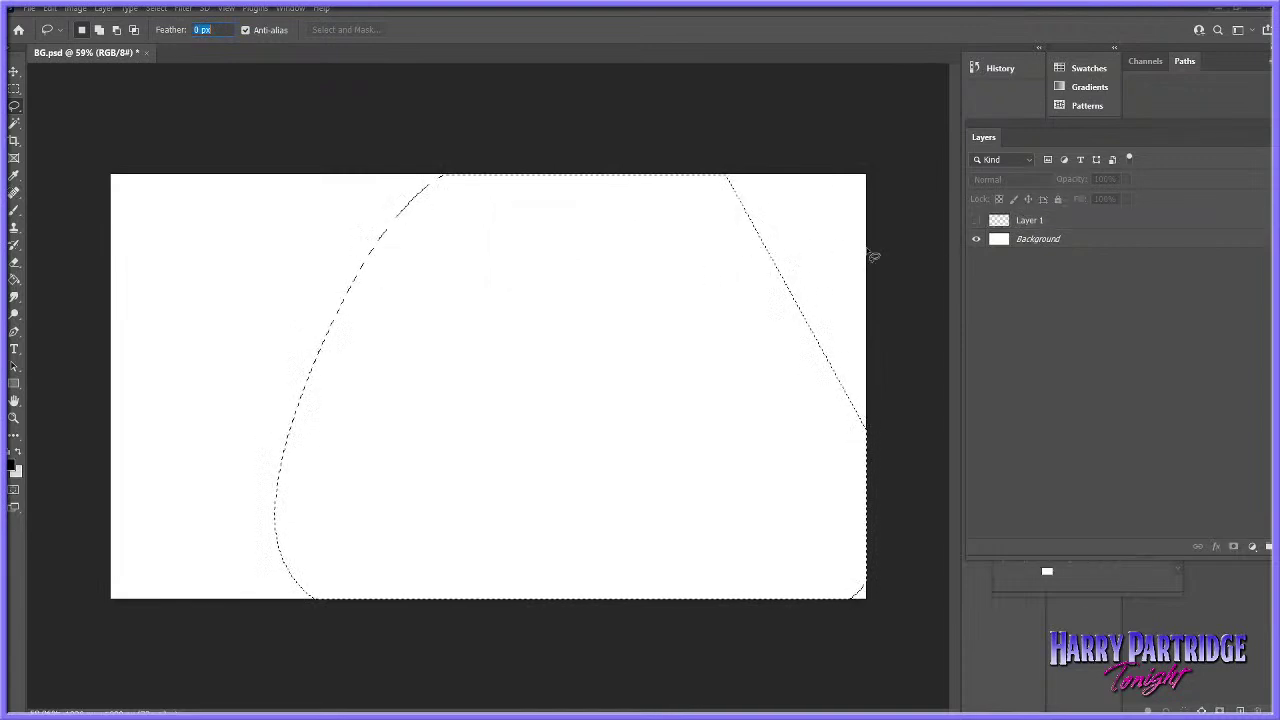
key(ctrl+d)
drag(583, 122, 462, 638)
key(ctrl+d)
click(16, 211)
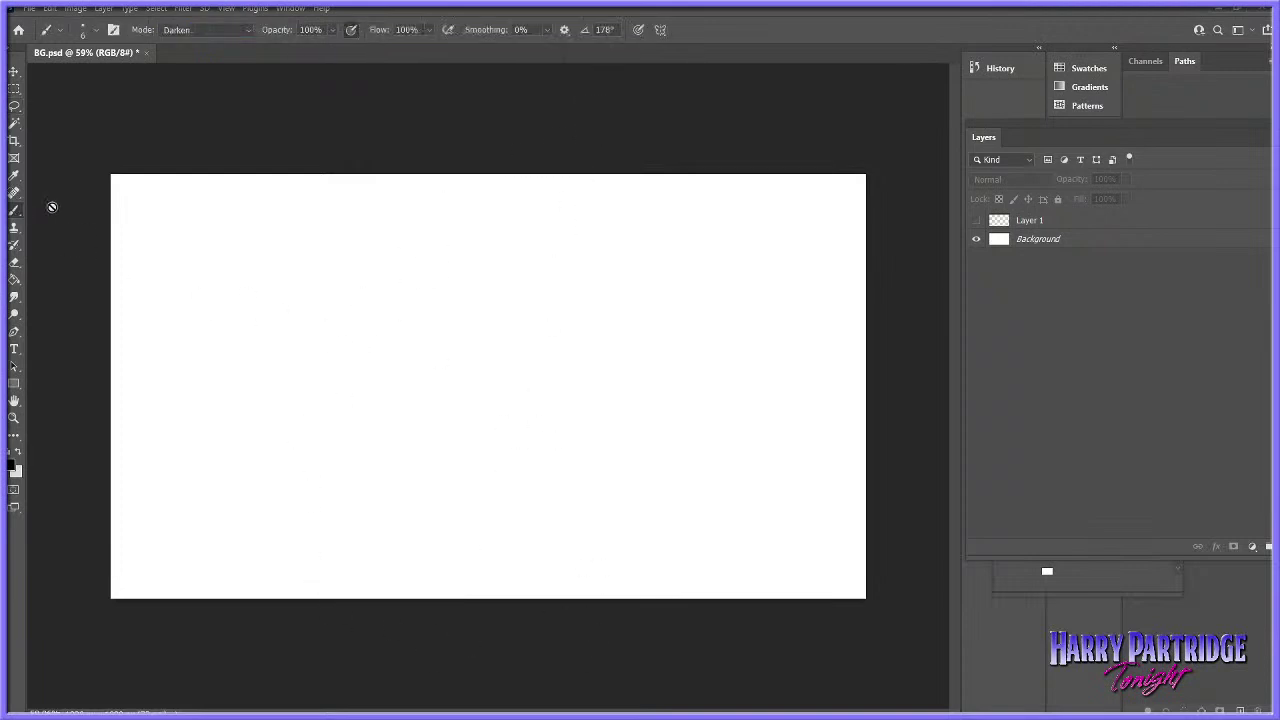
- Show Layer 1, delete it with its leftover sketch marks, and add a new blank layer in its place
click(1025, 220)
click(976, 220)
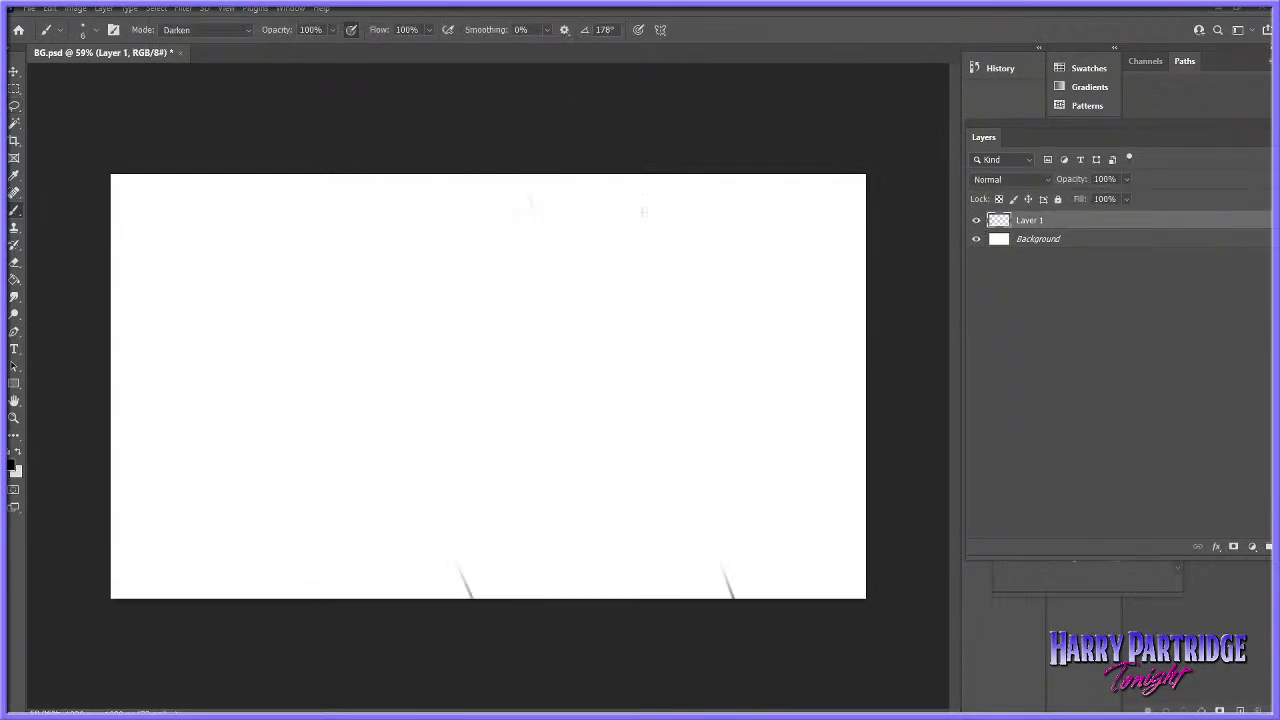
key(Delete)
click(105, 9)
mouse_move(118, 22)
click(300, 24)
key(Return)
- Resize the image proportionally to a height of 2500 px and a width of 4444 px
click(76, 9)
click(140, 109)
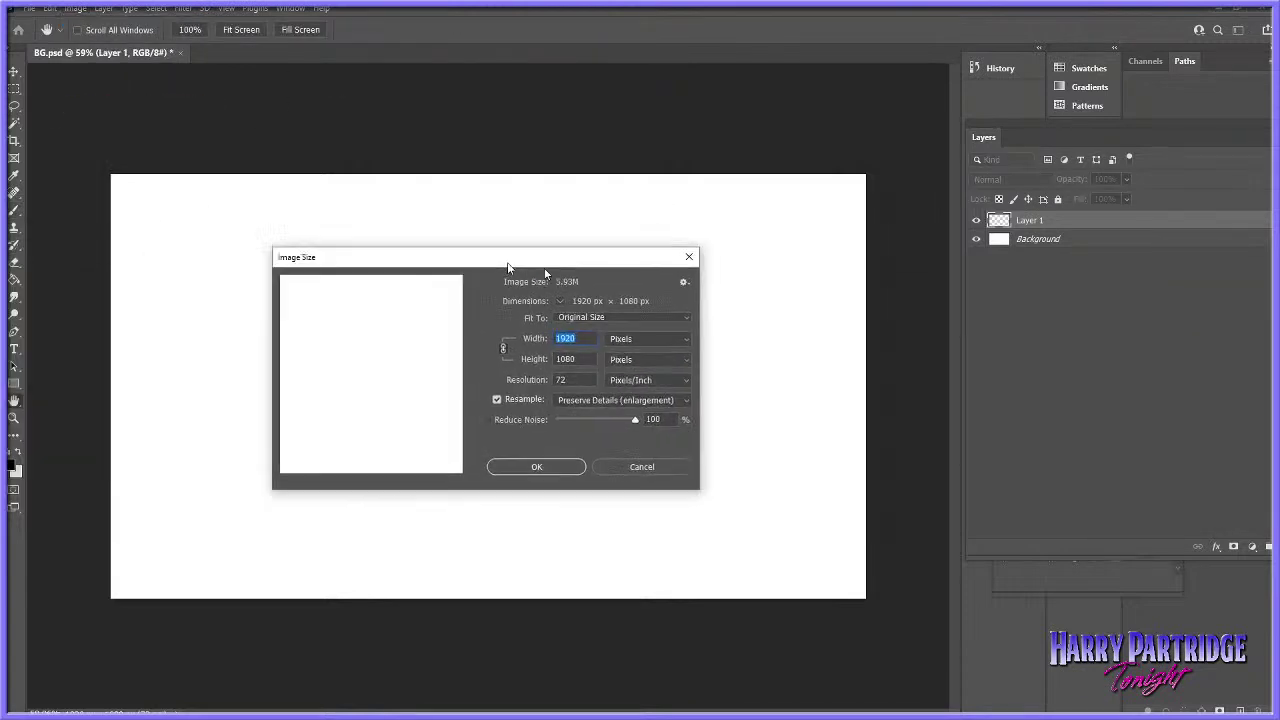
key(Tab)
text(2500)
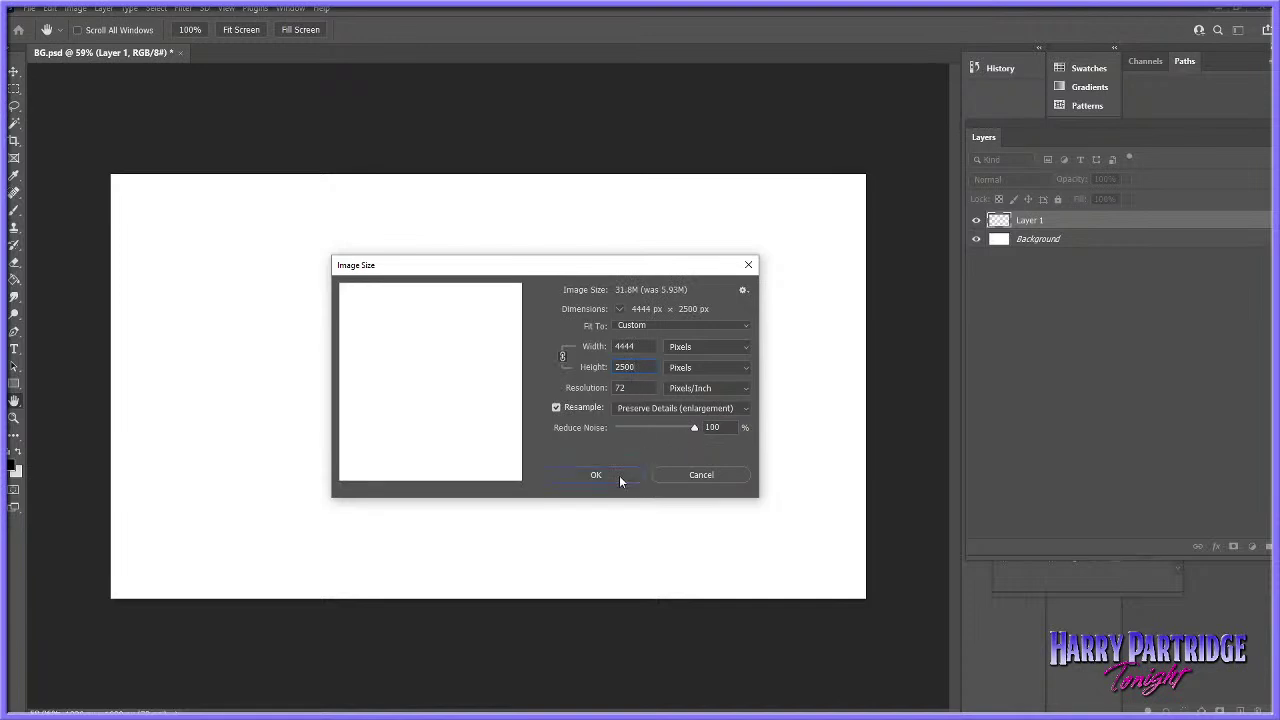
click(620, 479)
- Test the brush with two strokes on the enlarged canvas, undoing each one
click(16, 418)
drag(719, 416, 683, 423)
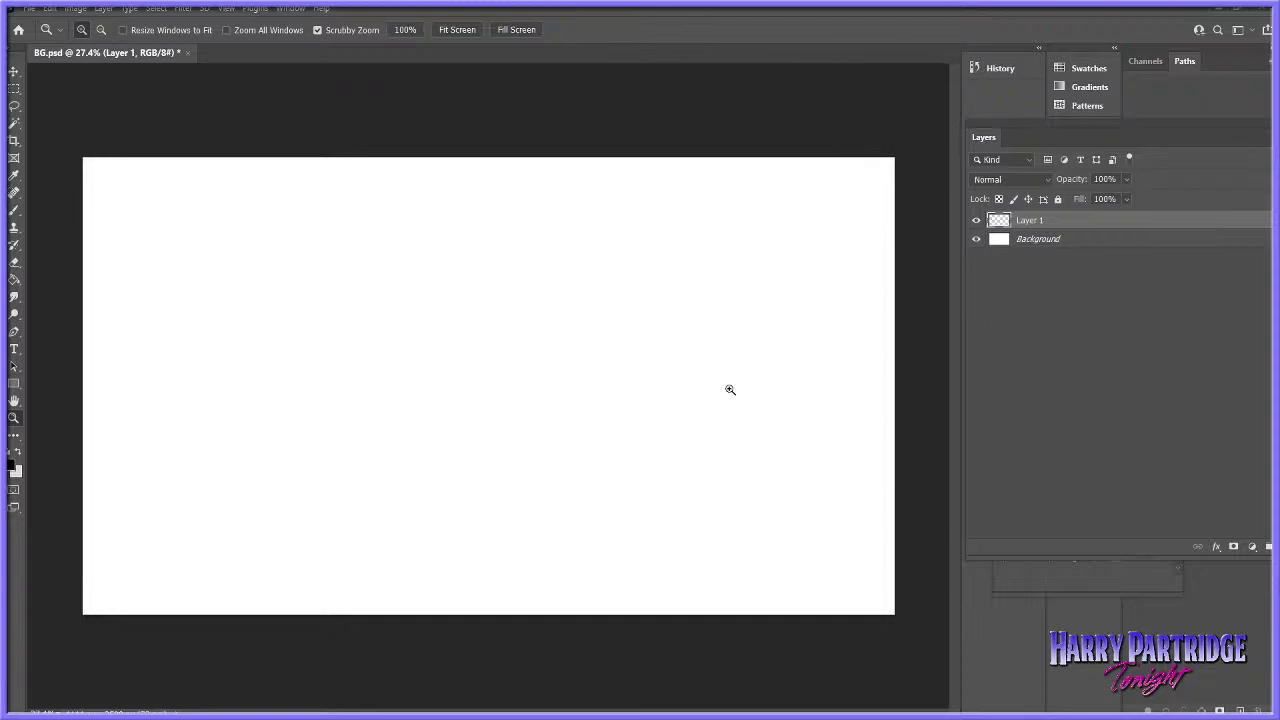
click(14, 210)
mouse_move(668, 266)
mouse_down()
mouse_move(563, 337)
mouse_move(586, 389)
mouse_up()
key(ctrl+z)
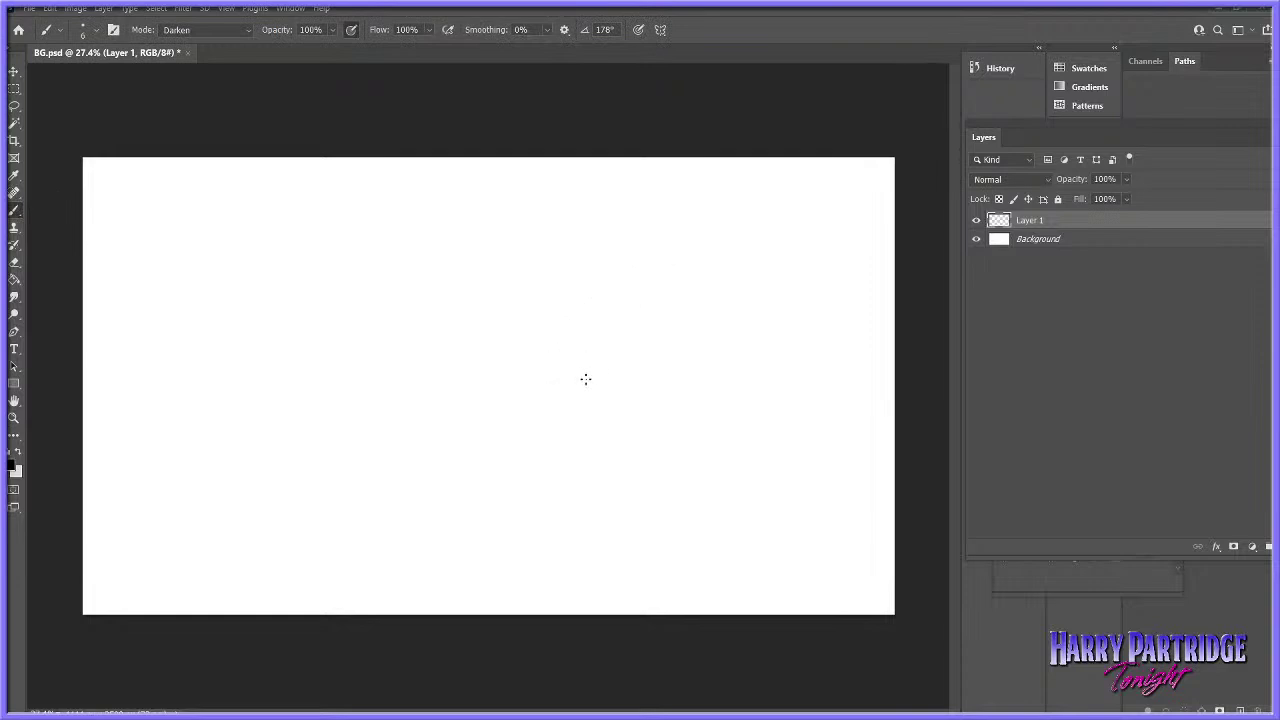
drag(508, 366, 638, 288)
key(ctrl+z)
- Paste the copied film screenshot of the castle tower onto Layer 1
click(51, 9)
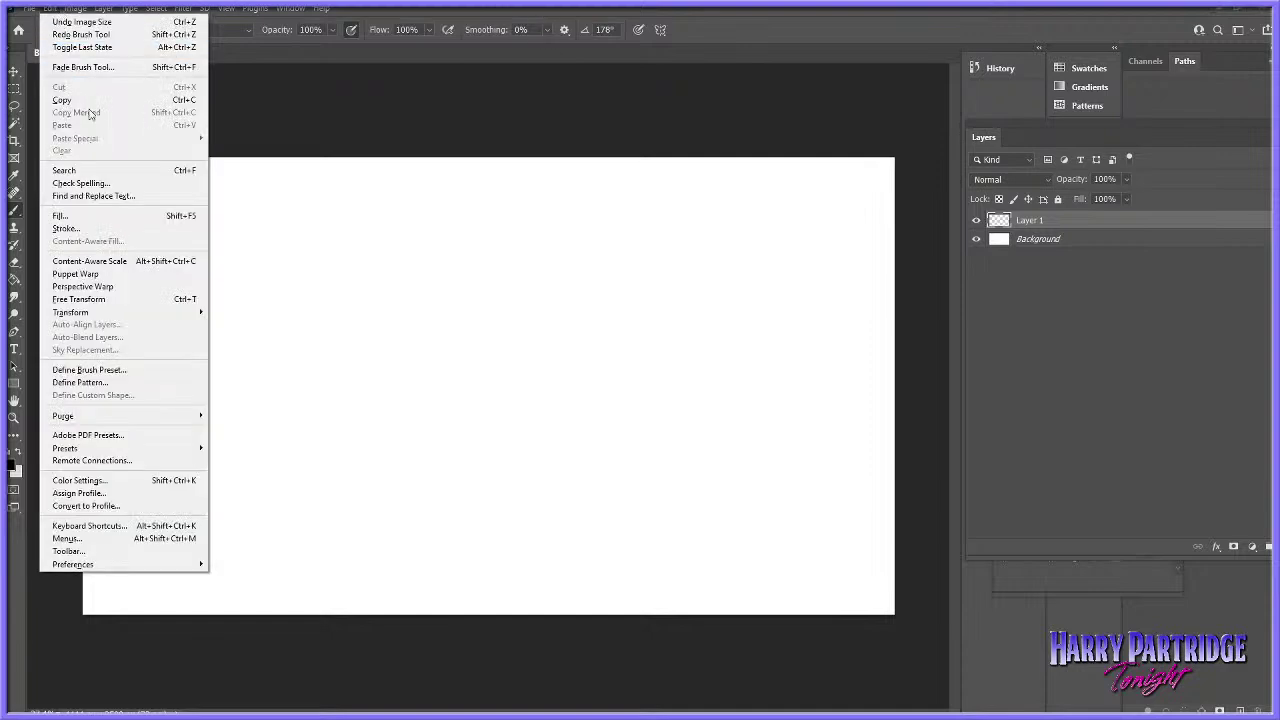
click(348, 104)
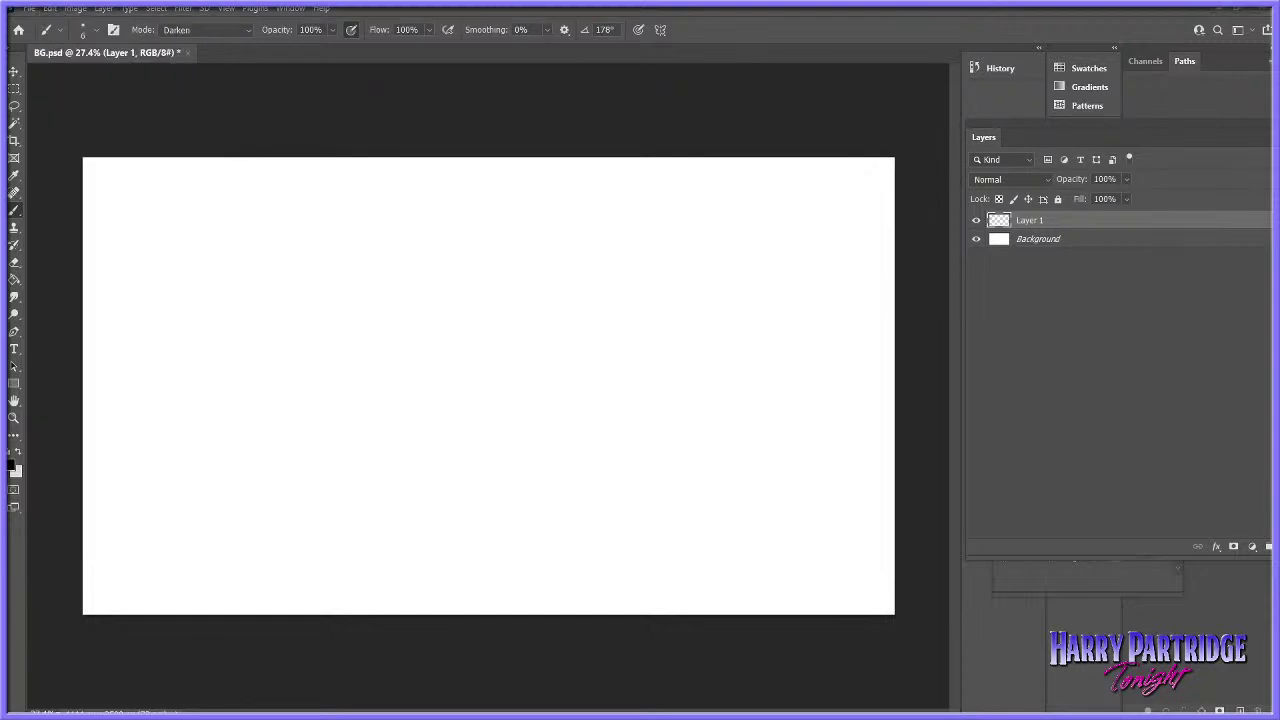
click(49, 9)
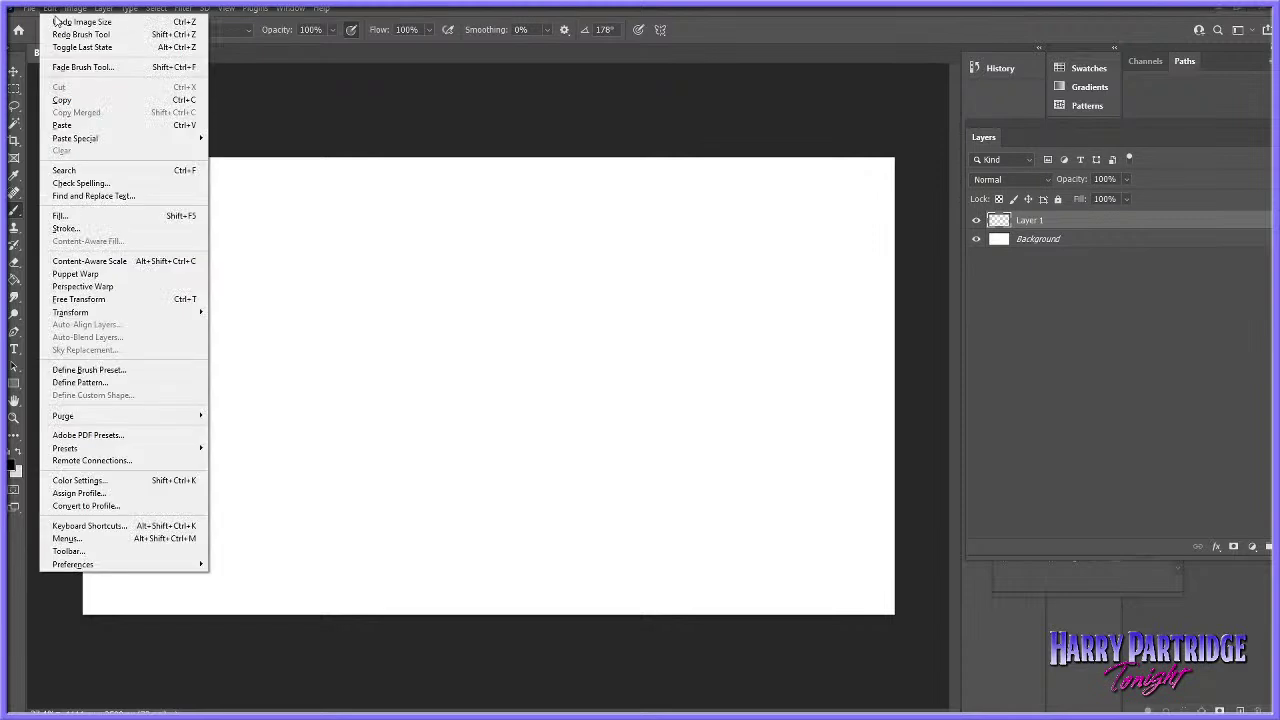
click(75, 125)
- Scale the castle screenshot up proportionally and position it so it nearly fills the canvas
click(53, 9)
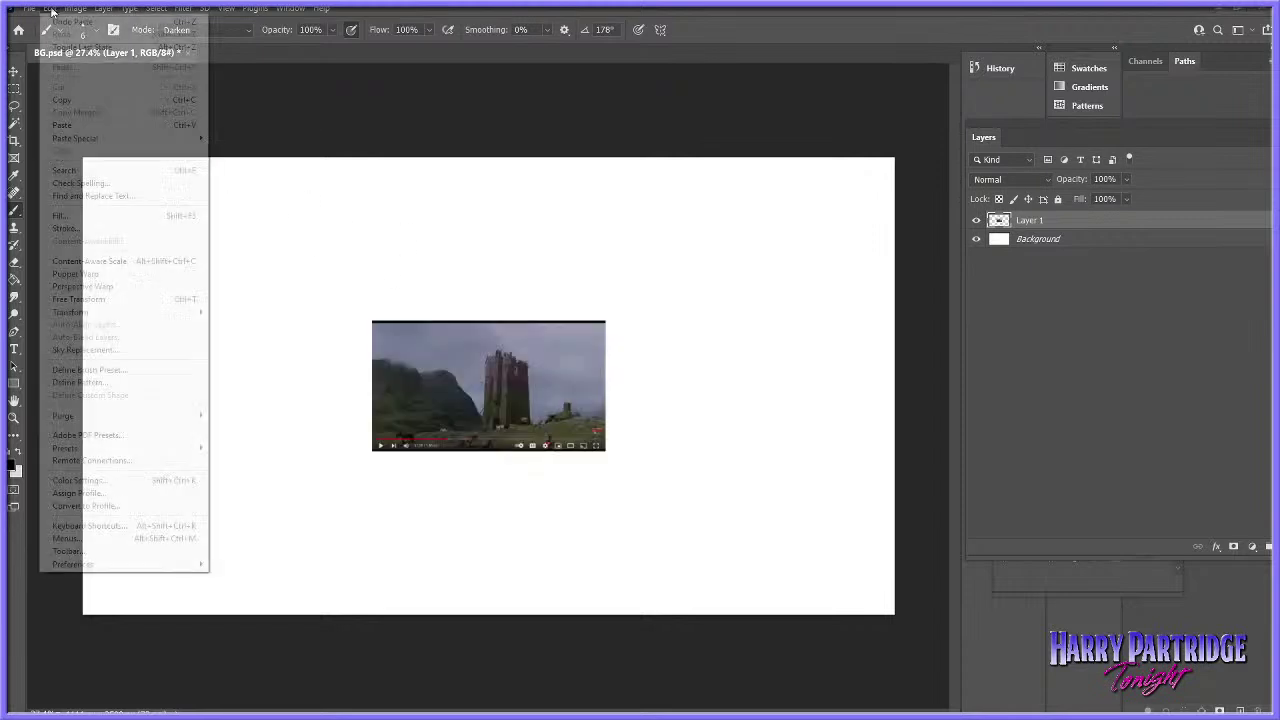
mouse_move(180, 312)
click(300, 331)
drag(607, 323, 1108, 50)
drag(652, 290, 381, 421)
click(15, 106)
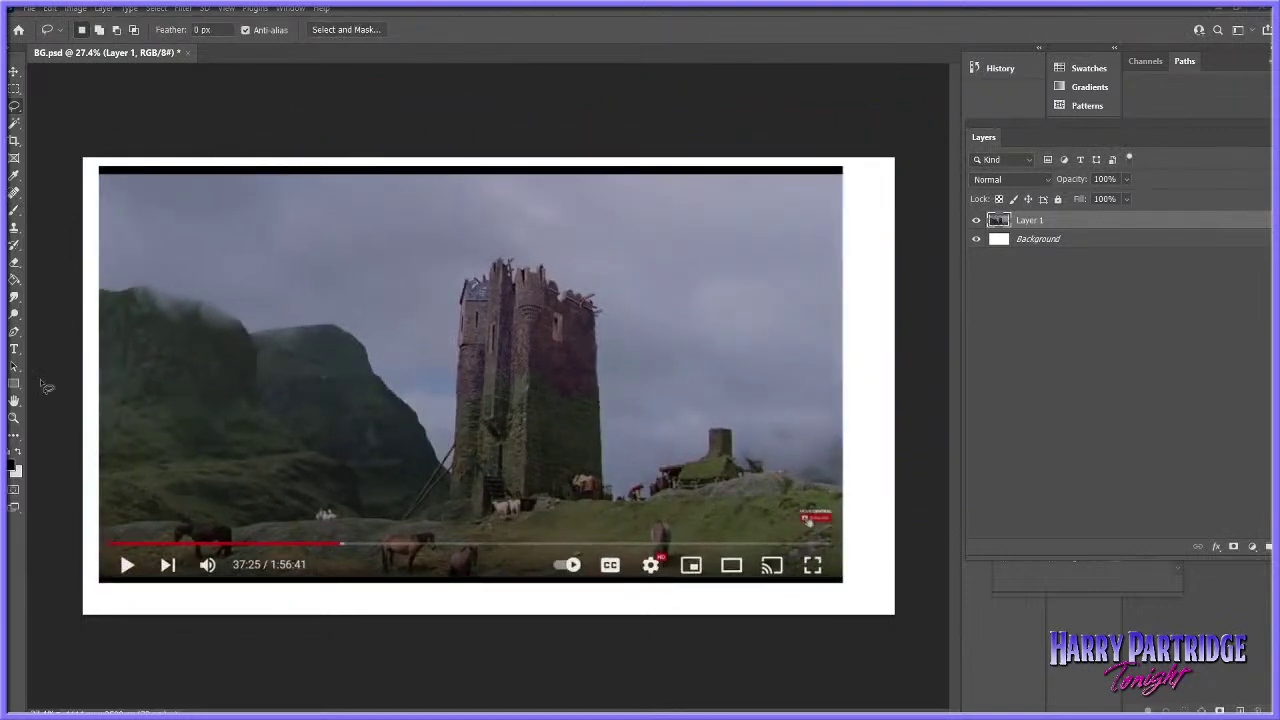
- Examine the castle tower in the reference image closely, from its battlements to its base
click(14, 418)
drag(530, 390, 684, 503)
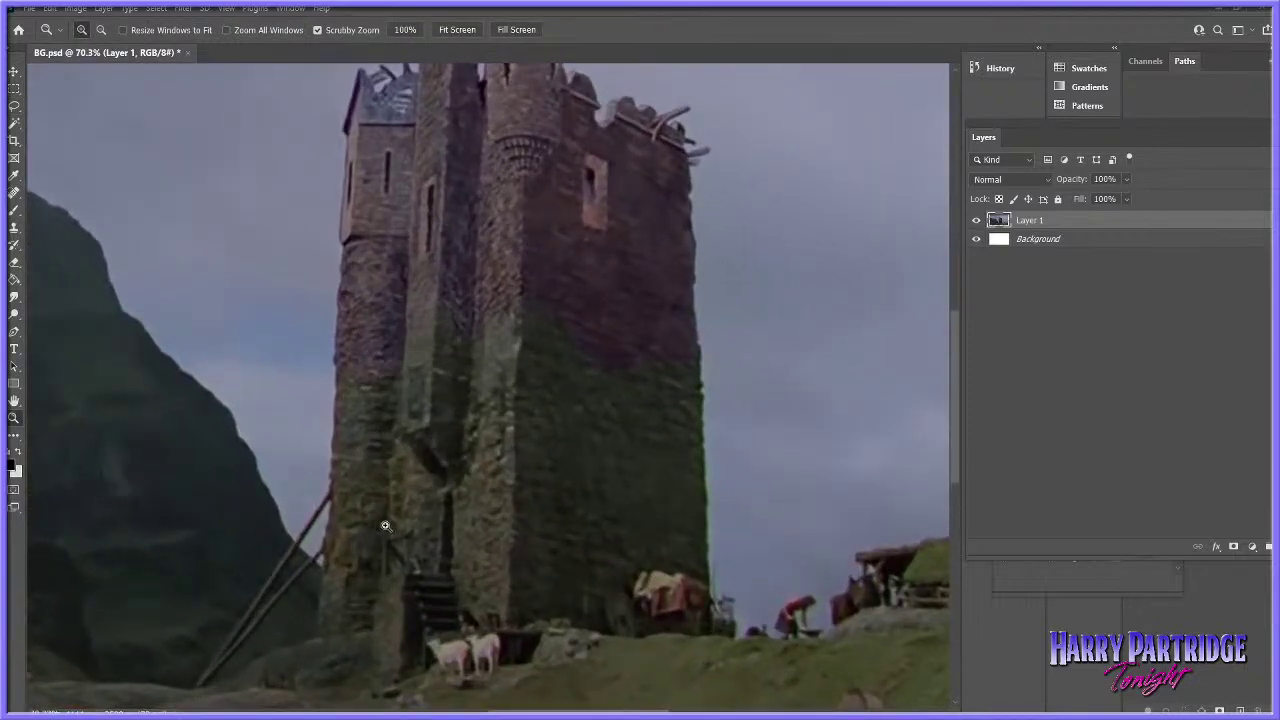
scroll(580, 317, up, 2)
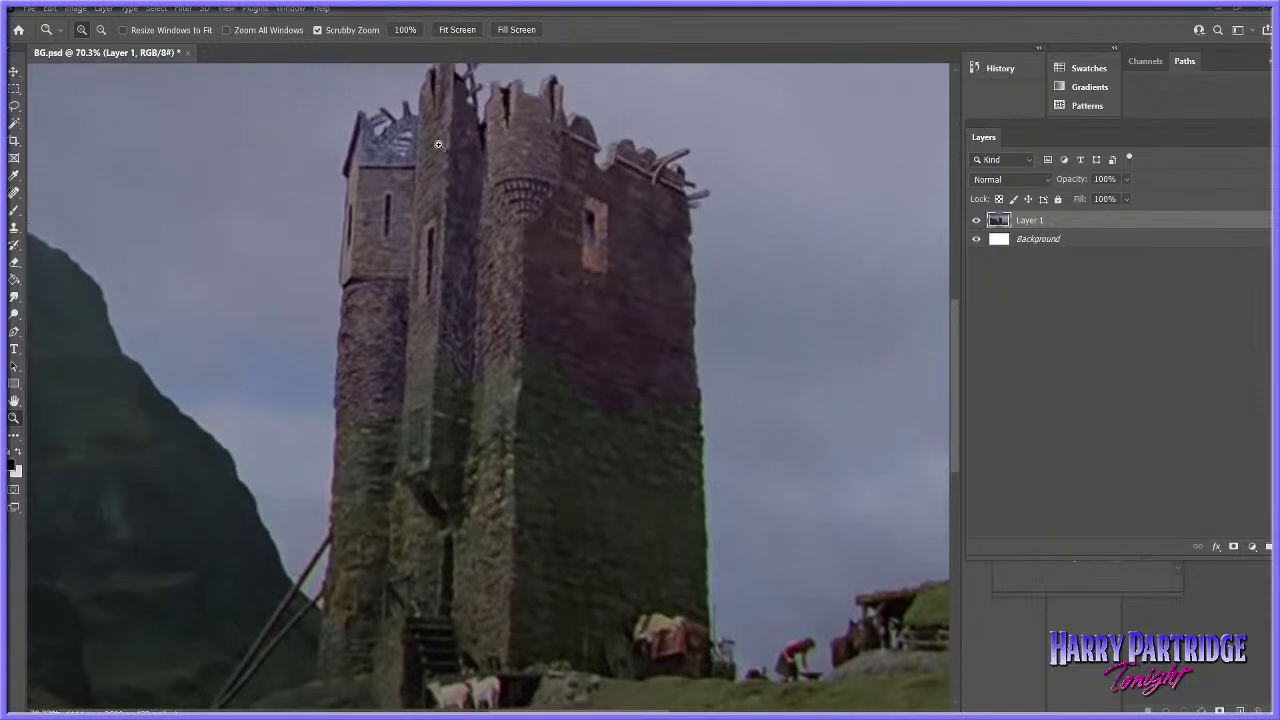
scroll(620, 379, down, 2)
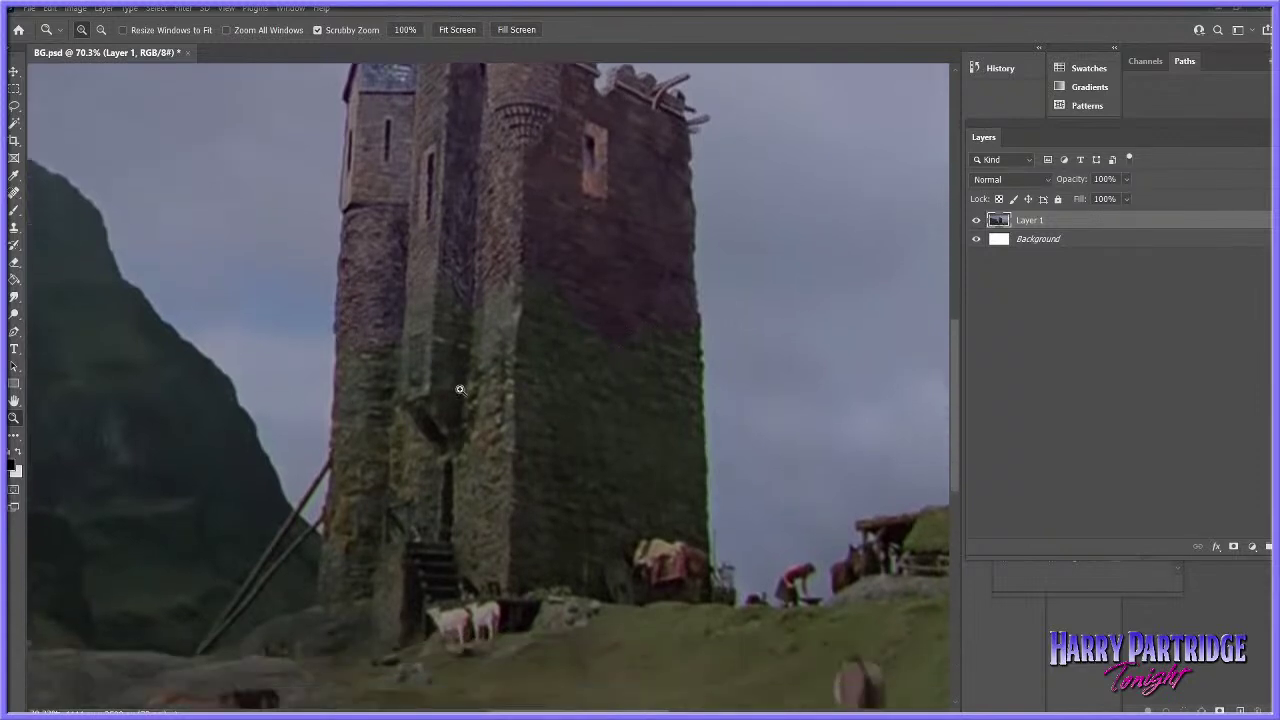
drag(650, 474, 585, 474)
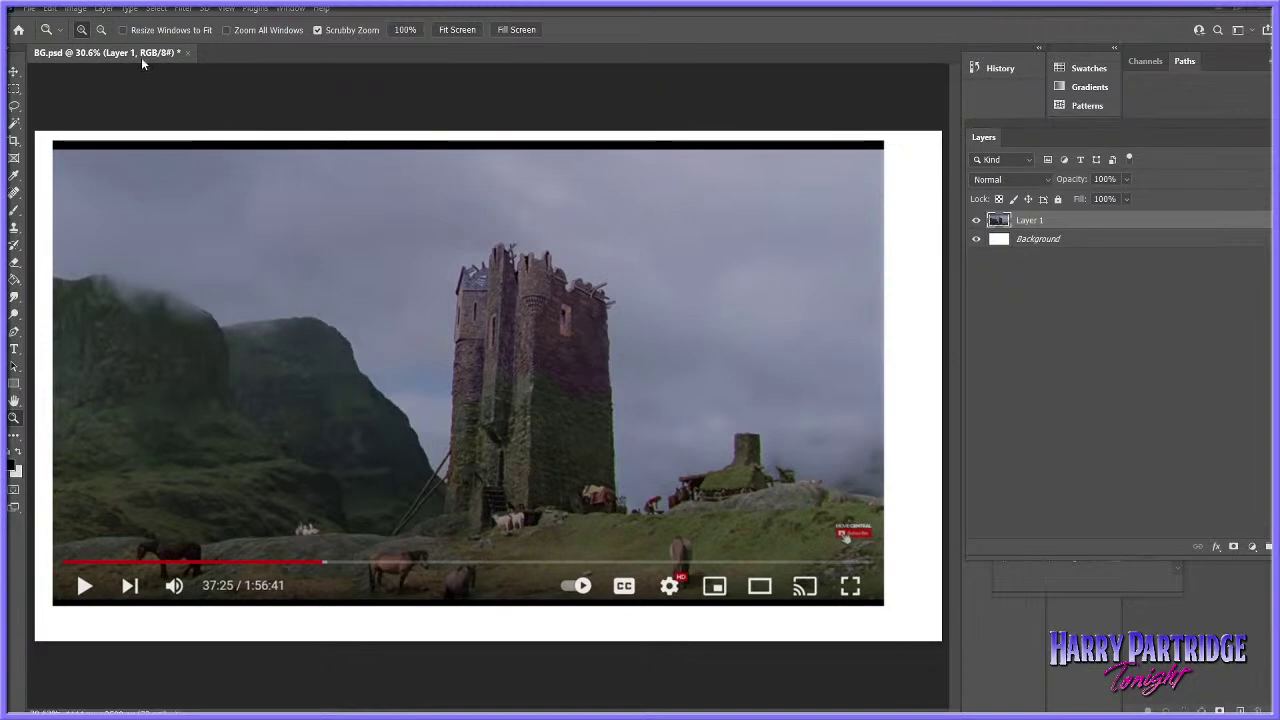
- Paste the film screenshot of the grass-roofed hut as a new layer and scale it to about 403% over the canvas
click(50, 9)
click(70, 125)
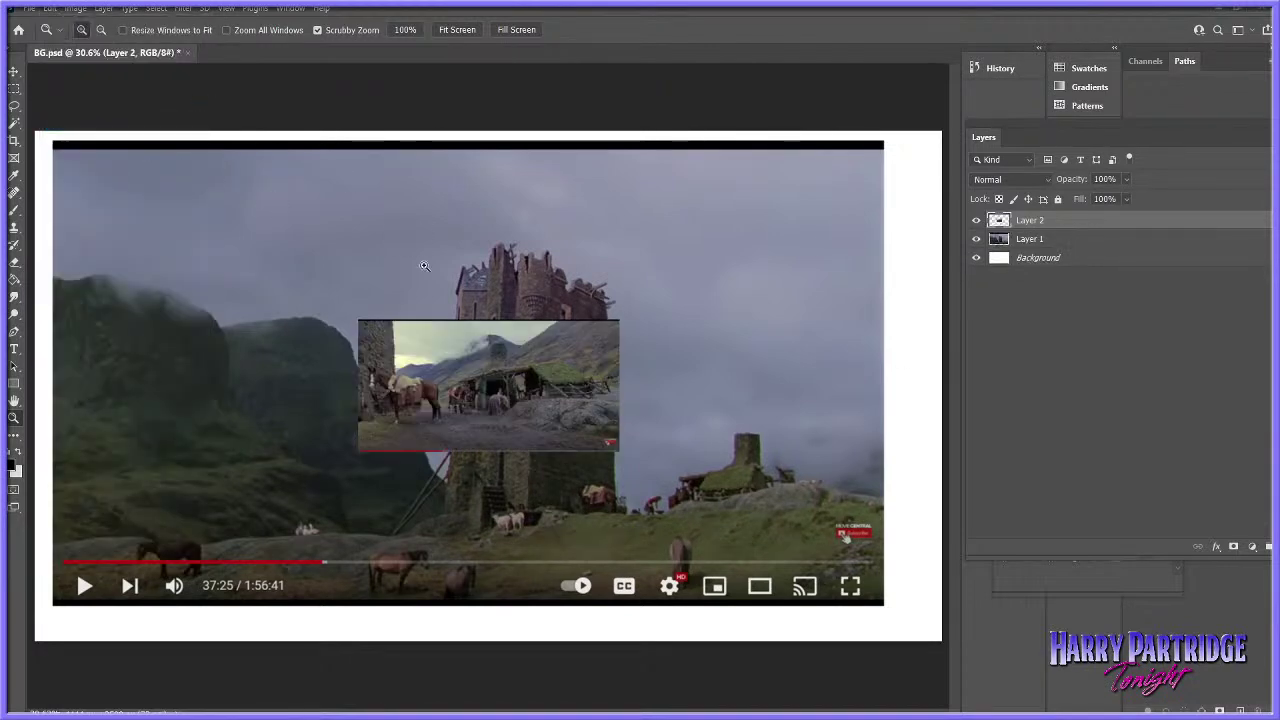
click(48, 9)
mouse_move(199, 307)
click(240, 331)
drag(566, 375, 406, 404)
drag(456, 349, 1262, 10)
drag(671, 325, 479, 476)
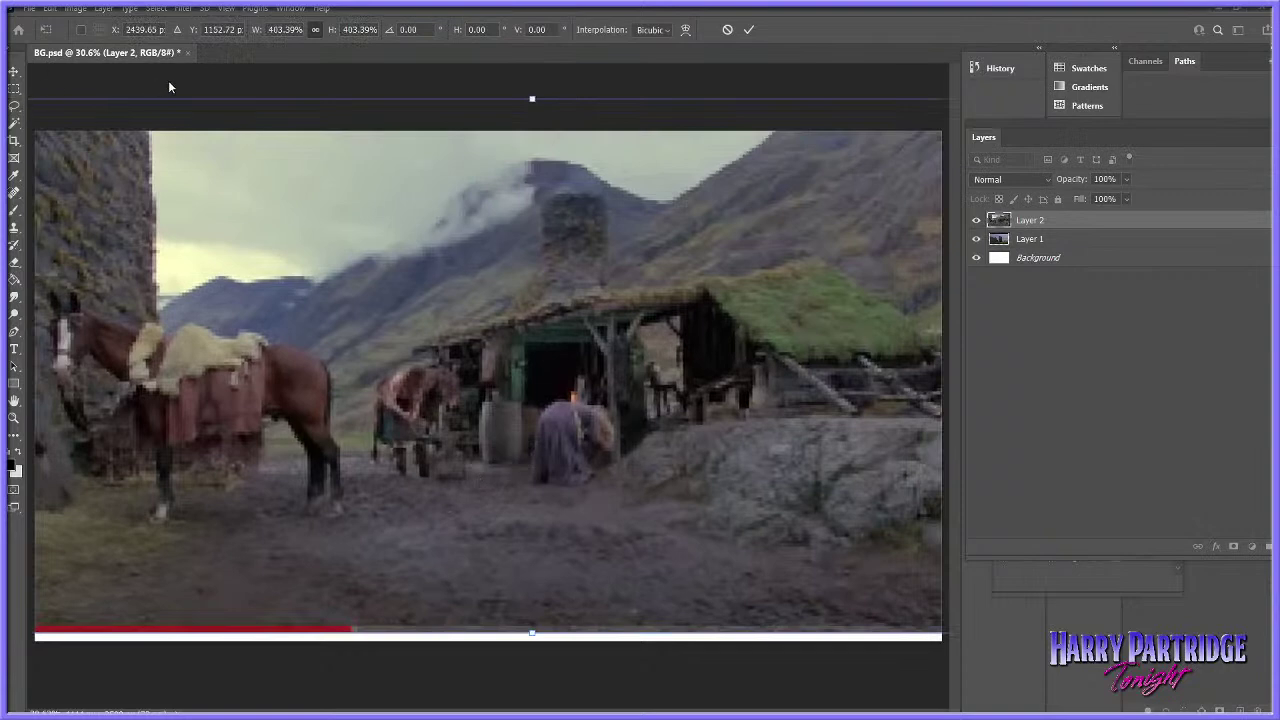
key(Return)
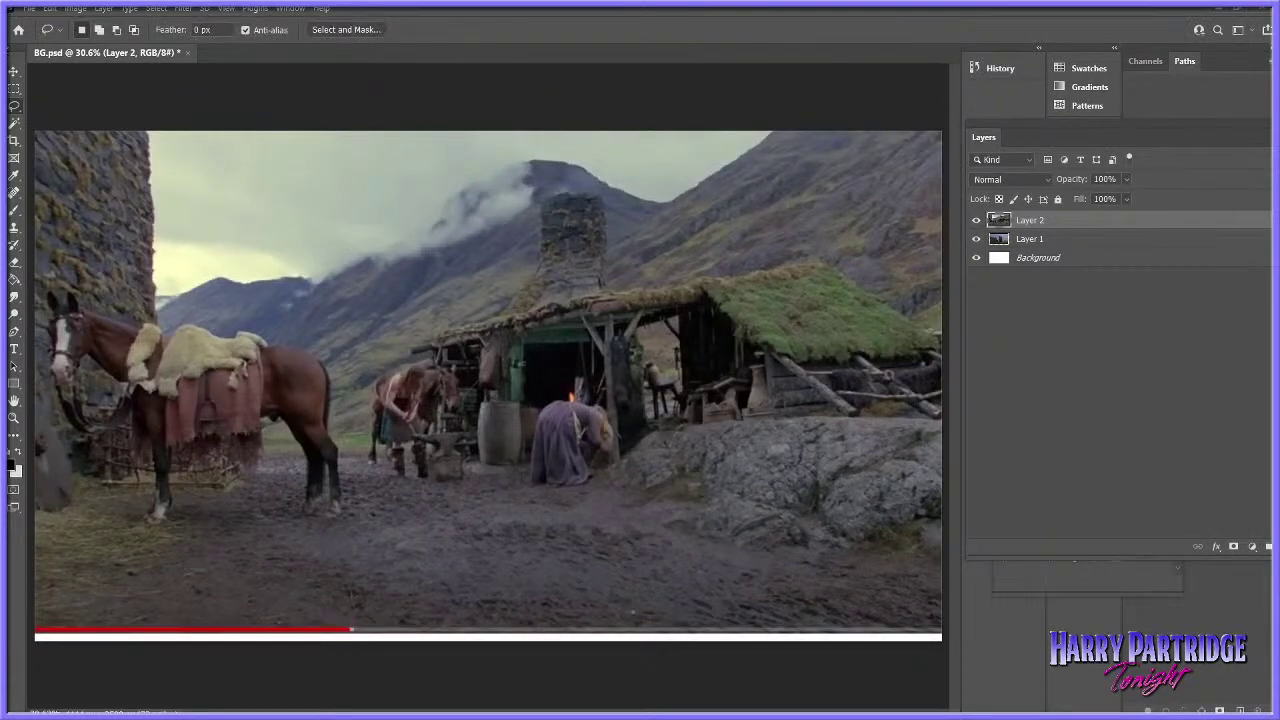
- Shift the enlarged hut image back and forth across the canvas to view its full width
drag(845, 376, 335, 396)
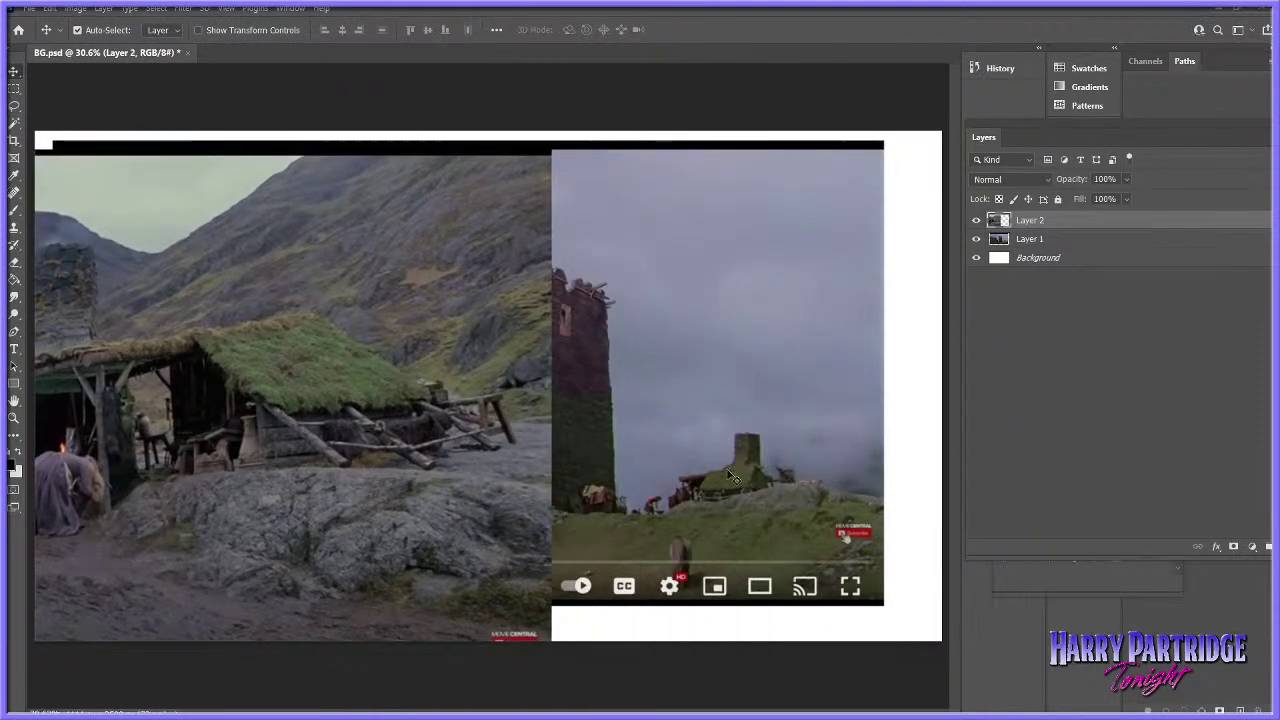
drag(283, 347, 633, 332)
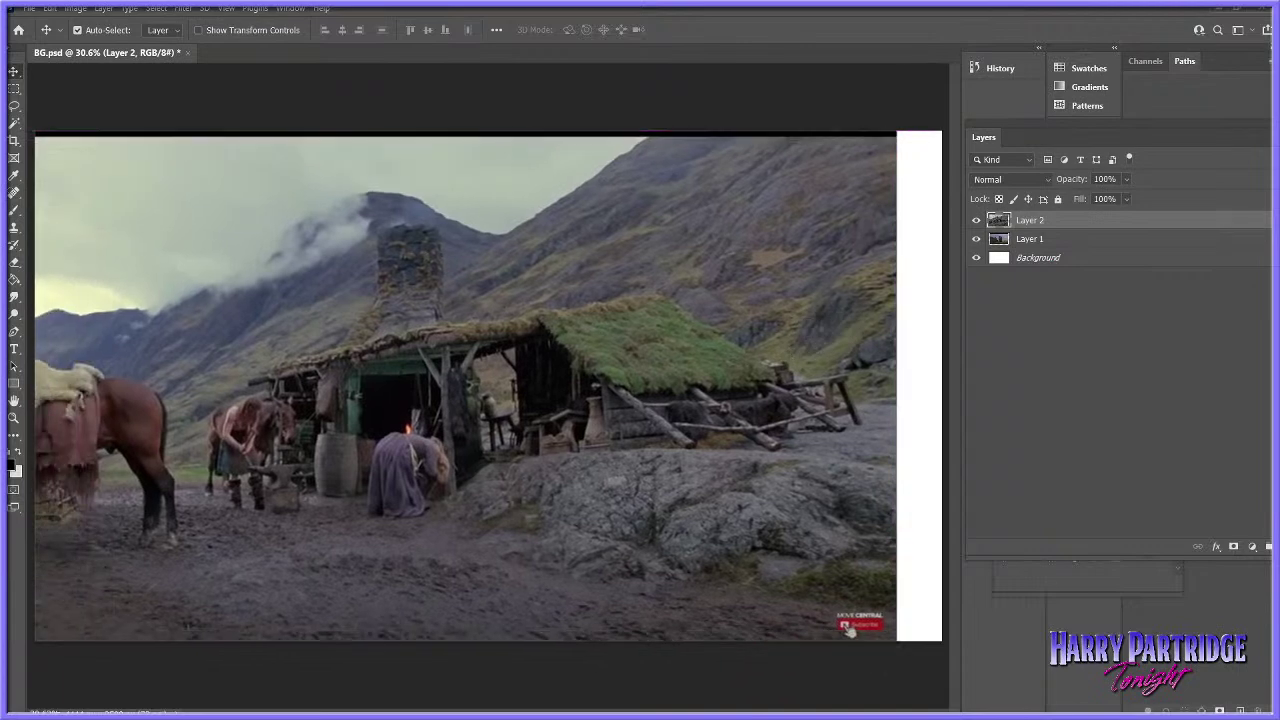
click(15, 417)
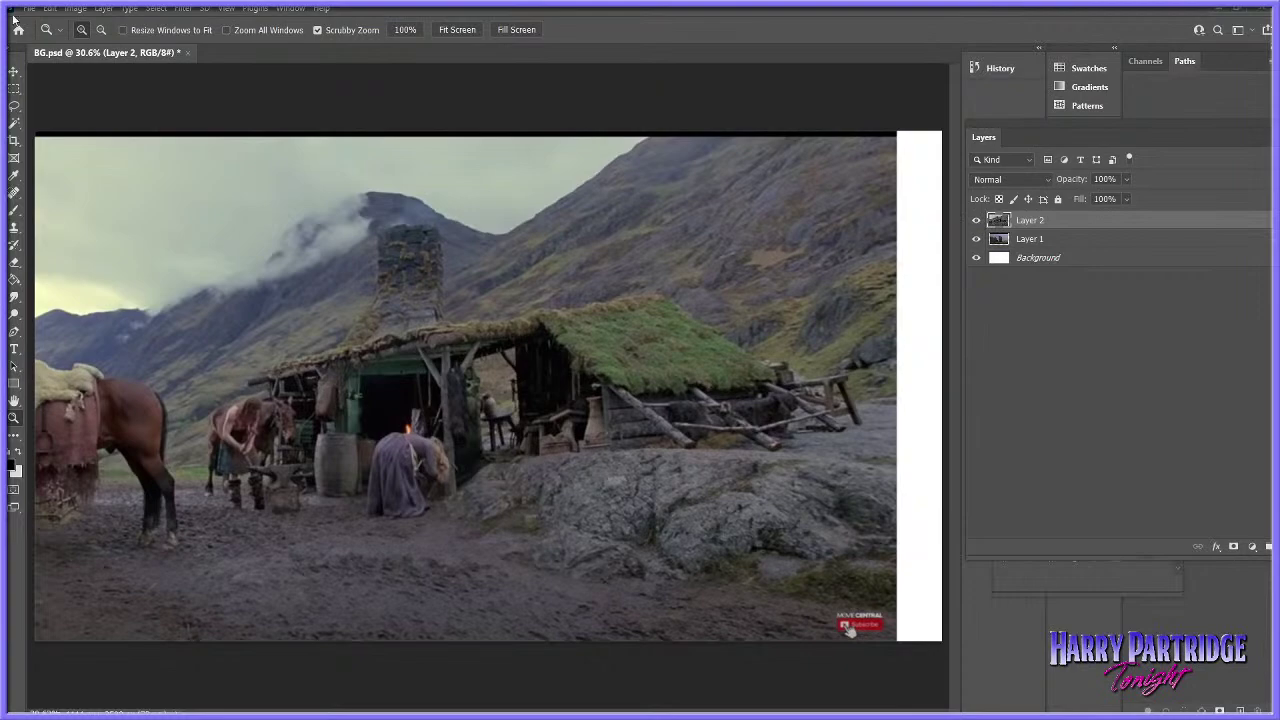
- Scale the hut image down to 38.20% and place it over the lower-right part of the castle image
click(52, 12)
mouse_move(137, 320)
click(266, 330)
drag(895, 131, 262, 452)
drag(120, 522, 1276, 424)
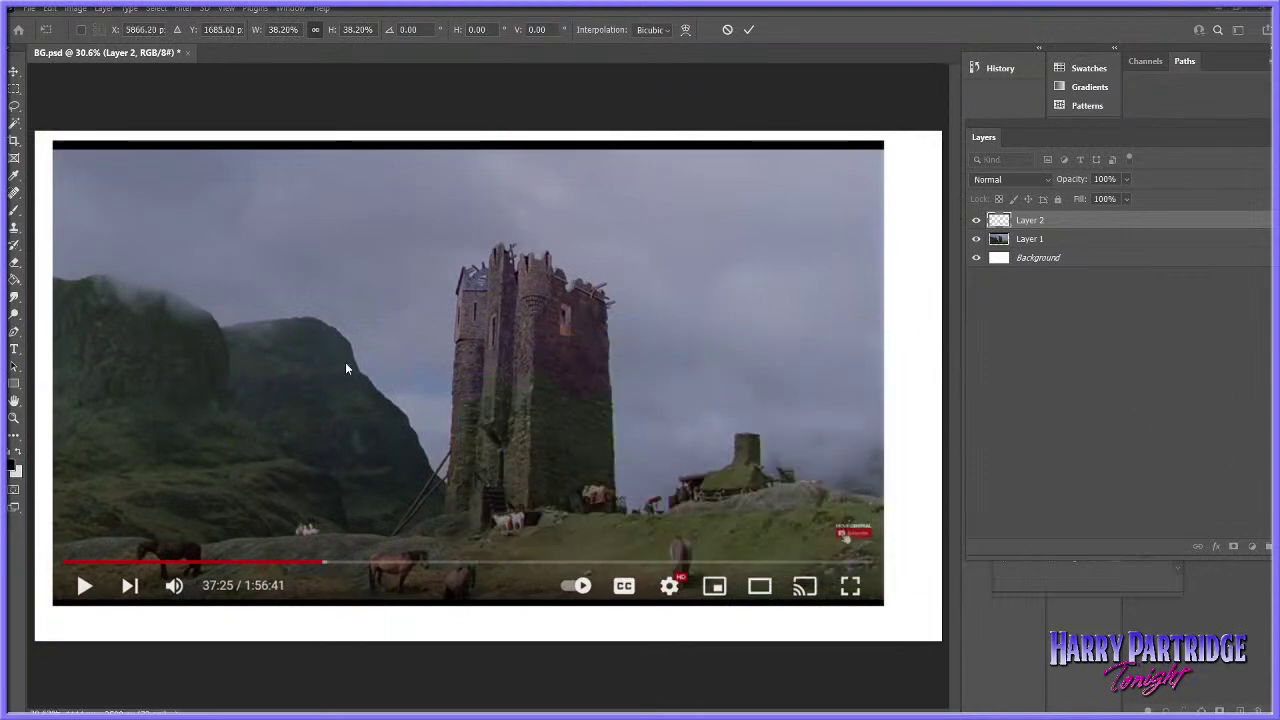
key(ctrl+z)
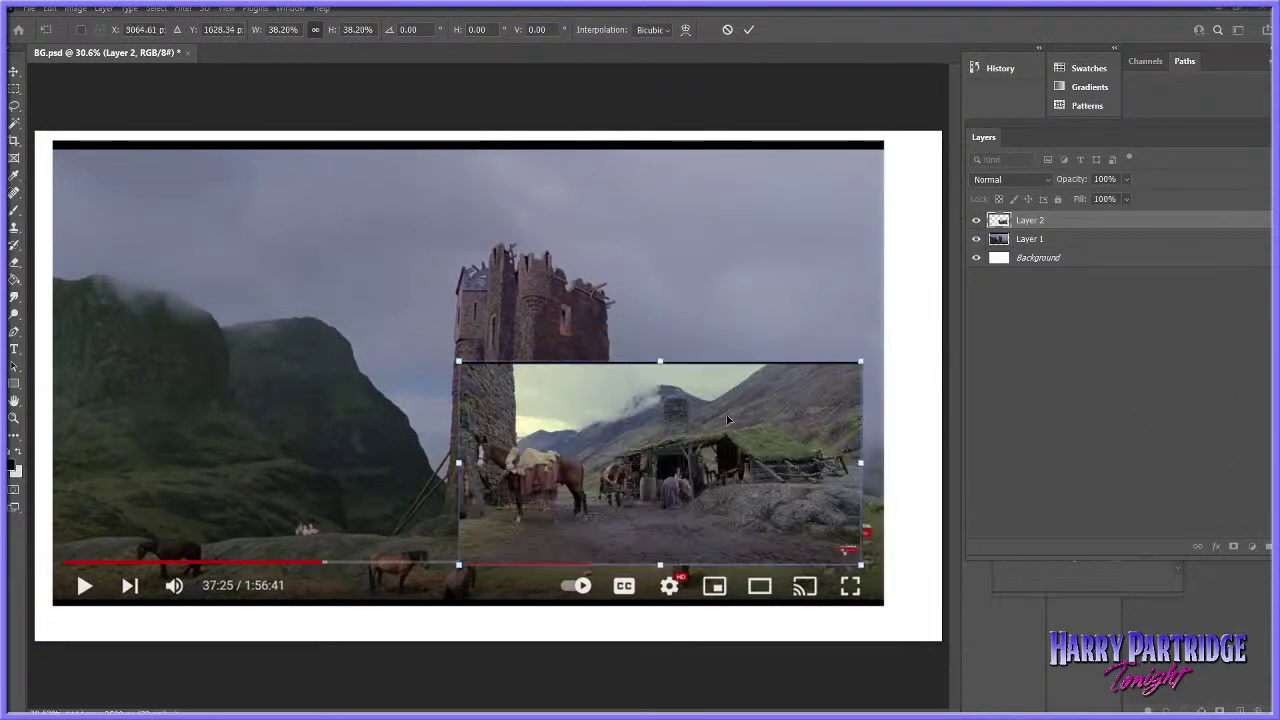
drag(726, 418, 741, 423)
- Hide both reference image layers and add a new blank layer above them for brush drawing
click(976, 220)
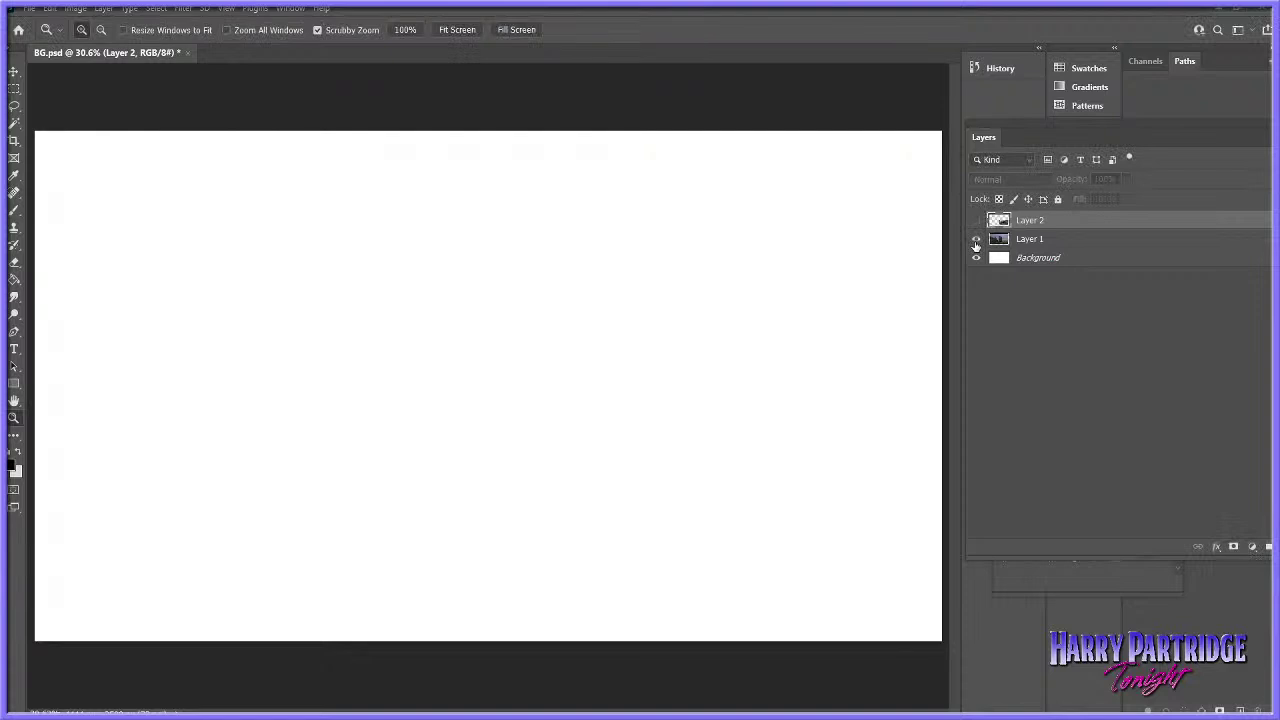
click(976, 240)
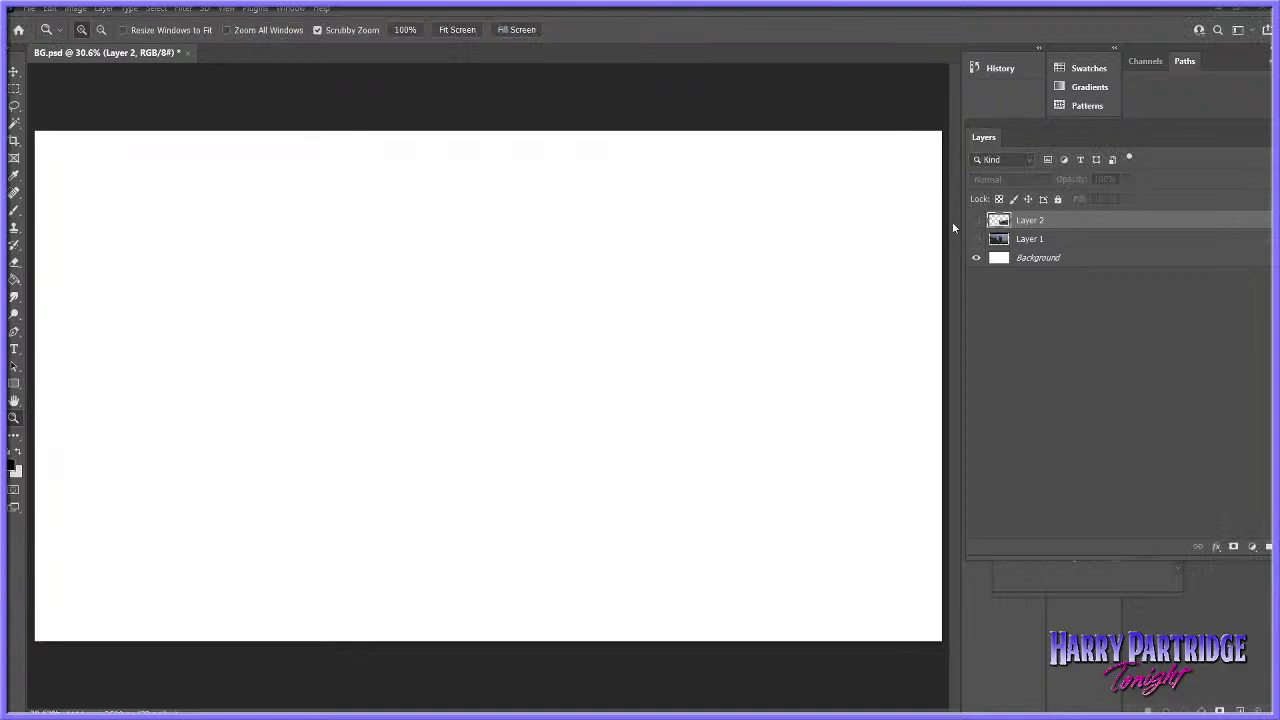
click(14, 209)
click(103, 8)
mouse_move(165, 27)
click(292, 24)
key(Return)
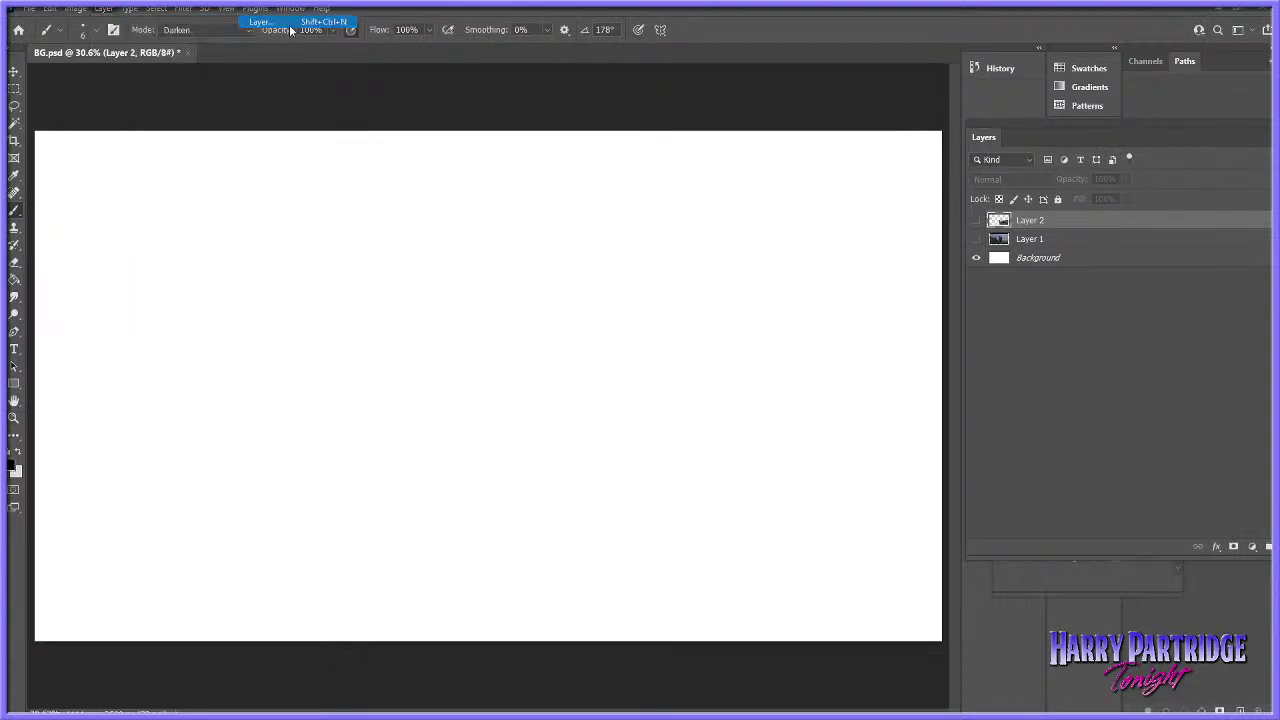
- Try a freehand brush stroke on the new blank layer and undo it
drag(631, 364, 482, 516)
key(ctrl+z)
click(14, 418)
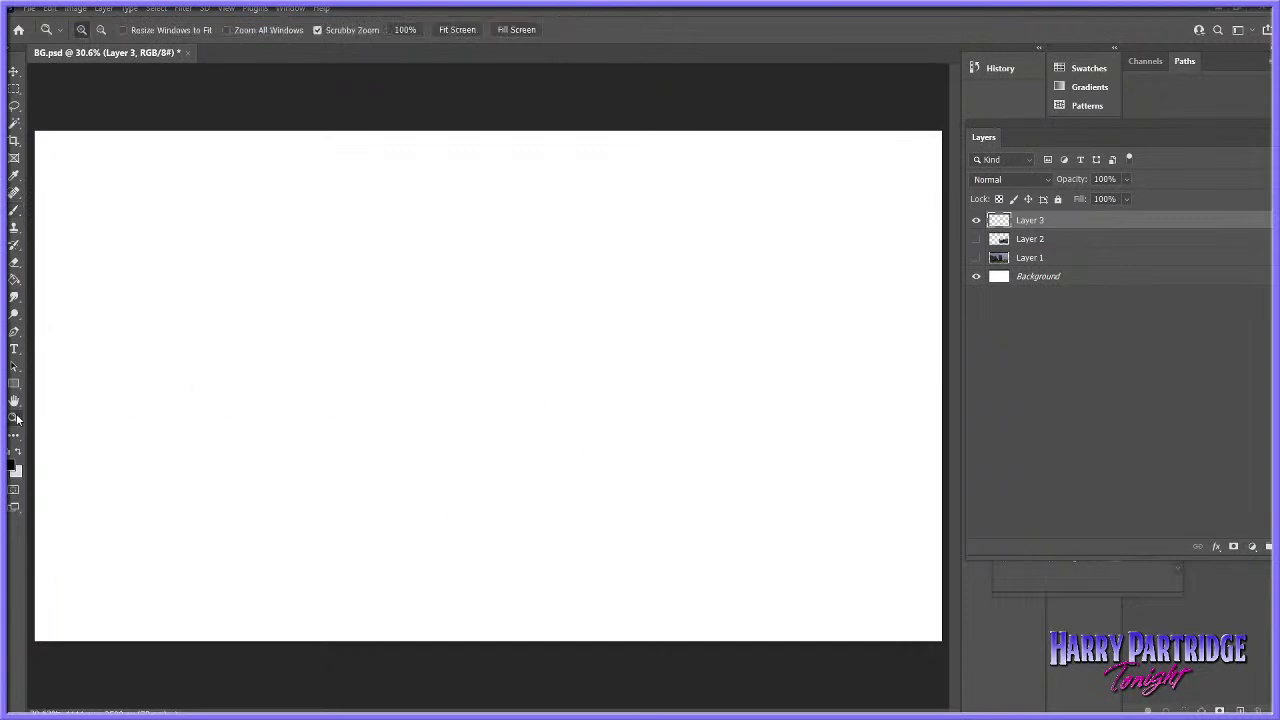
- Lower the new blank layer's opacity to 39% and briefly check the castle reference image
drag(661, 429, 643, 435)
key(b)
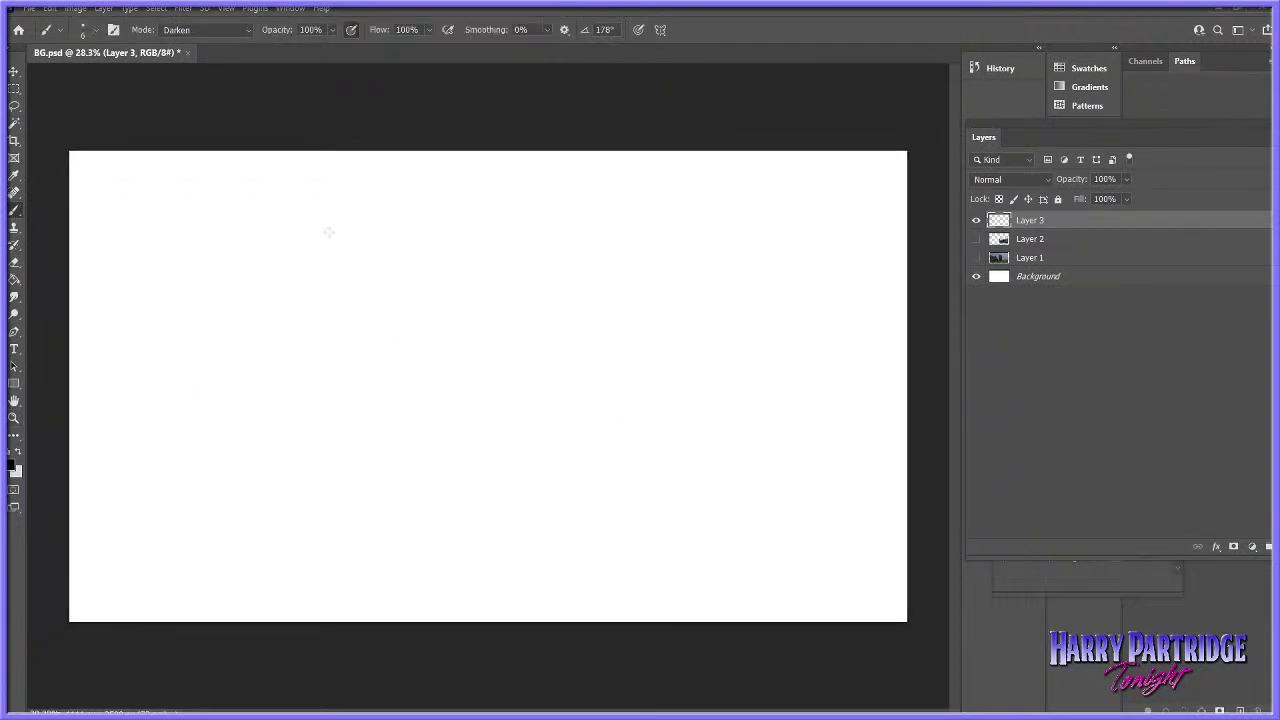
click(1126, 180)
drag(1103, 196, 1089, 197)
click(977, 258)
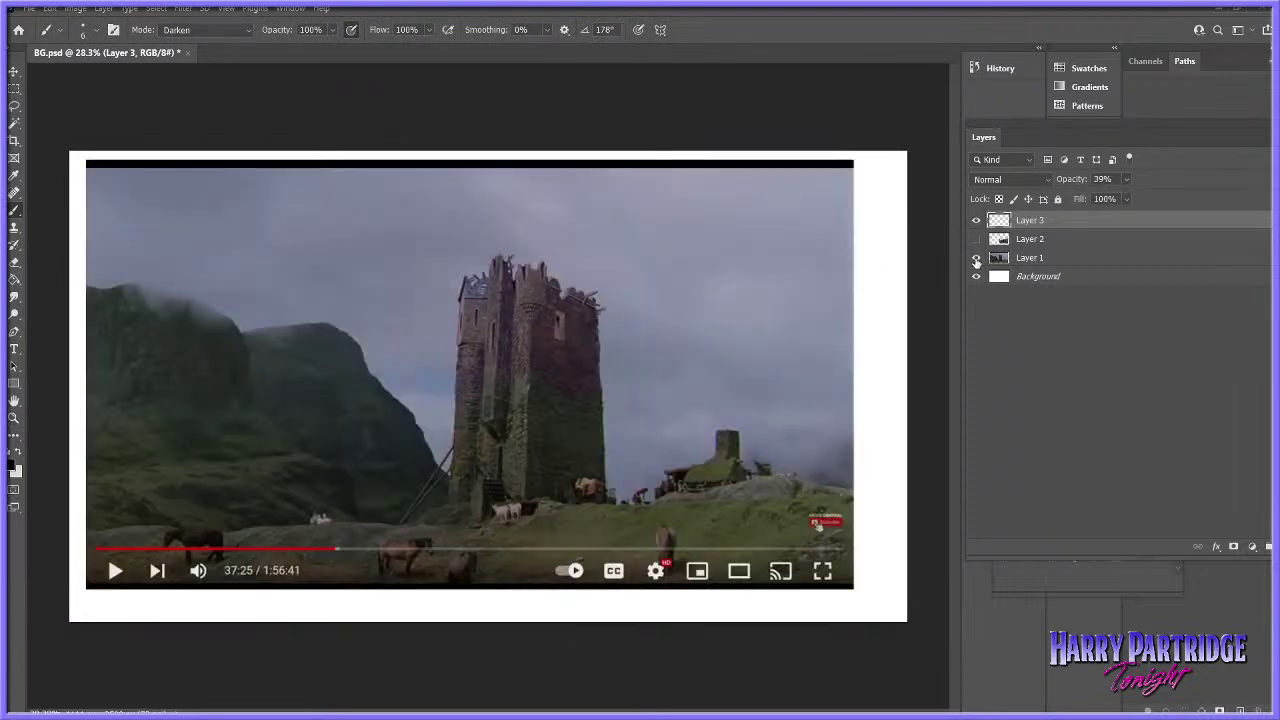
click(977, 258)
- Sketch the castle tower's outline in the middle of the canvas, with angled top edges, a centre corner line and a right wall
drag(495, 348, 477, 478)
drag(487, 310, 517, 288)
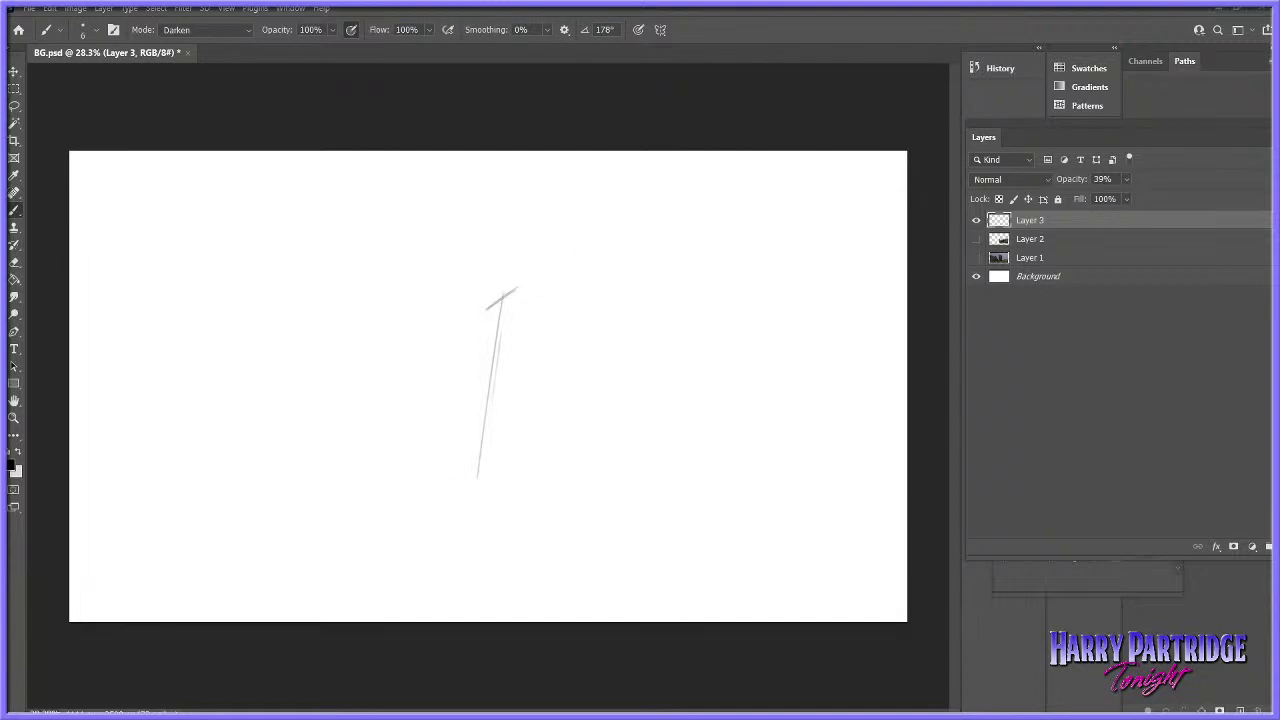
drag(496, 294, 570, 268)
mouse_move(565, 270)
mouse_down()
mouse_move(553, 450)
mouse_move(598, 276)
mouse_up()
mouse_move(564, 268)
mouse_down()
mouse_move(542, 255)
mouse_move(600, 283)
mouse_up()
mouse_move(558, 265)
mouse_down()
mouse_move(626, 293)
mouse_move(626, 414)
mouse_up()
drag(640, 272, 635, 416)
drag(630, 408, 631, 466)
- Sketch the tower's left wall with leaning support beams and an uneven ground line across the canvas
mouse_move(496, 304)
mouse_down()
mouse_move(478, 480)
mouse_move(463, 500)
mouse_up()
drag(486, 400, 434, 516)
mouse_move(488, 410)
mouse_down()
mouse_move(438, 500)
mouse_move(468, 460)
mouse_move(465, 493)
mouse_move(549, 469)
mouse_move(671, 478)
mouse_move(794, 449)
mouse_move(879, 478)
mouse_move(822, 460)
mouse_move(703, 477)
mouse_move(539, 475)
mouse_move(221, 536)
mouse_move(206, 522)
mouse_move(82, 529)
mouse_move(137, 533)
mouse_up()
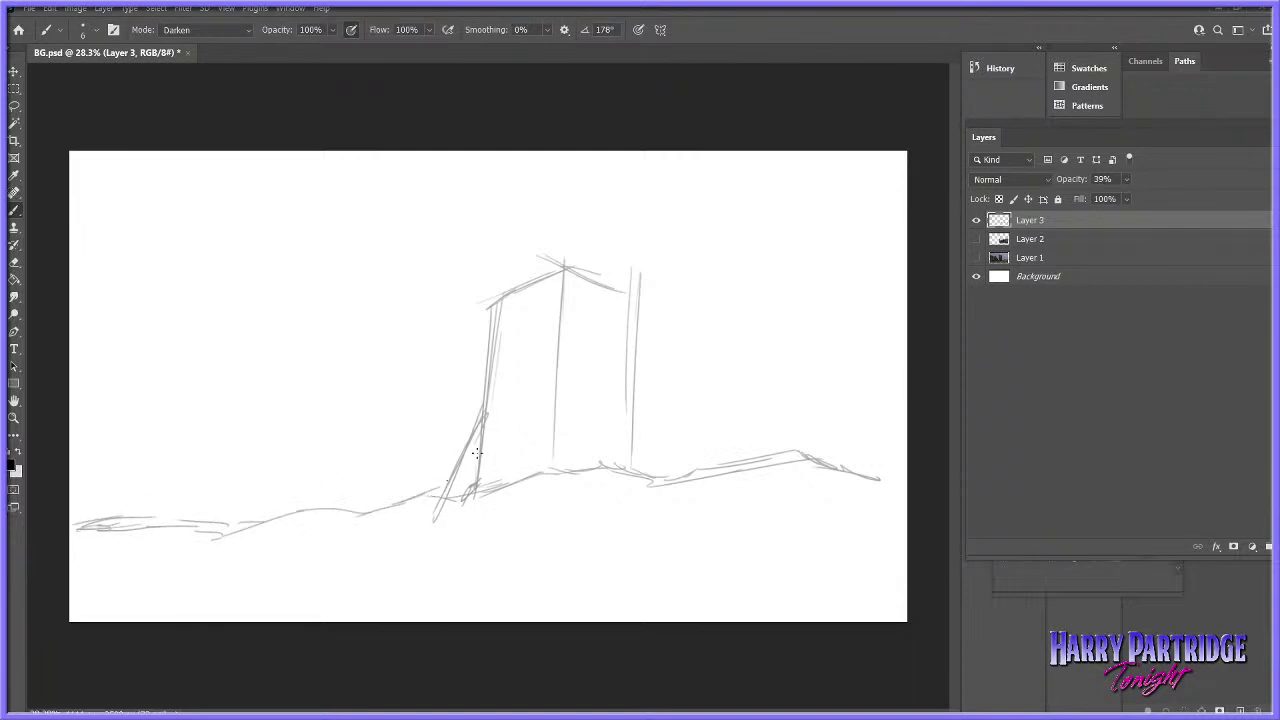
drag(464, 438, 430, 494)
- Sketch a small hut with a chimney to the right of the tower and add narrow turret shapes to the tower
mouse_move(720, 445)
mouse_down()
mouse_move(778, 401)
mouse_move(778, 365)
mouse_move(798, 358)
mouse_move(798, 390)
mouse_move(799, 359)
mouse_move(812, 364)
mouse_move(810, 395)
mouse_move(730, 428)
mouse_move(775, 440)
mouse_move(729, 452)
mouse_move(729, 468)
mouse_move(801, 438)
mouse_up()
mouse_move(815, 414)
mouse_down()
mouse_move(842, 468)
mouse_move(895, 468)
mouse_move(690, 440)
mouse_move(700, 462)
mouse_move(665, 475)
mouse_move(830, 463)
mouse_up()
drag(632, 290, 630, 460)
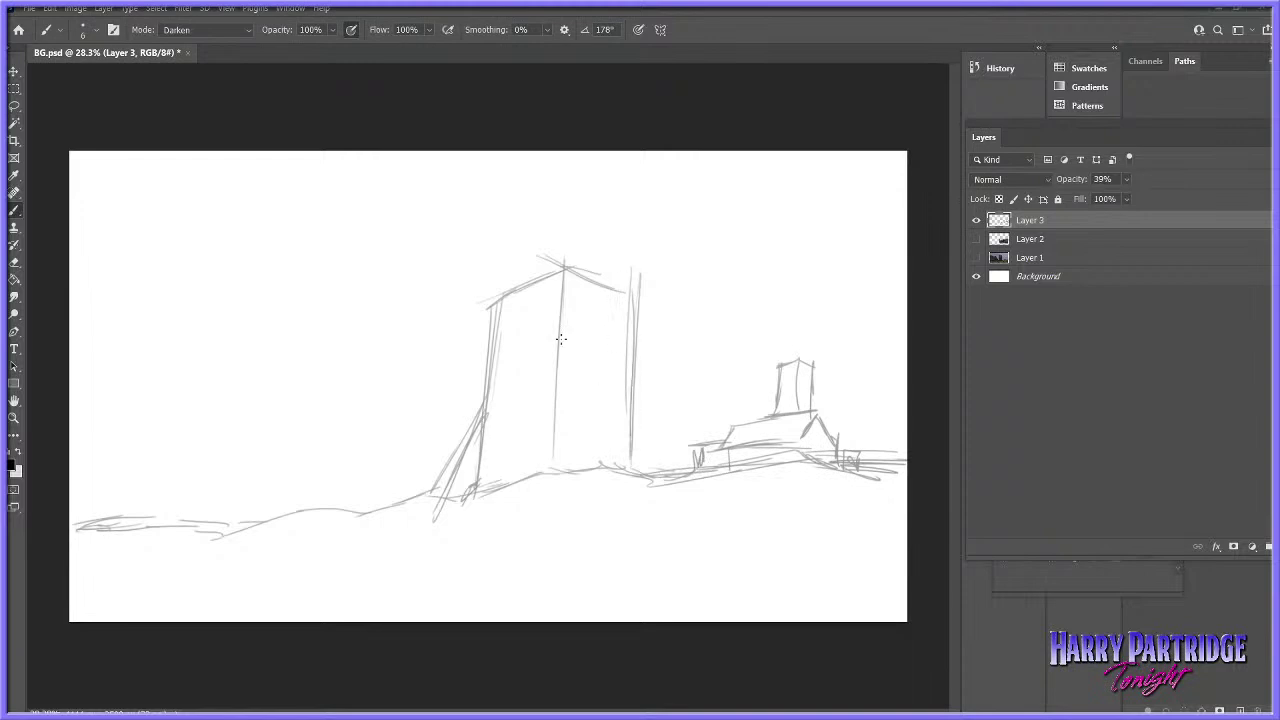
mouse_move(529, 249)
mouse_down()
mouse_move(527, 388)
mouse_move(546, 252)
mouse_move(488, 402)
mouse_up()
drag(652, 288, 637, 366)
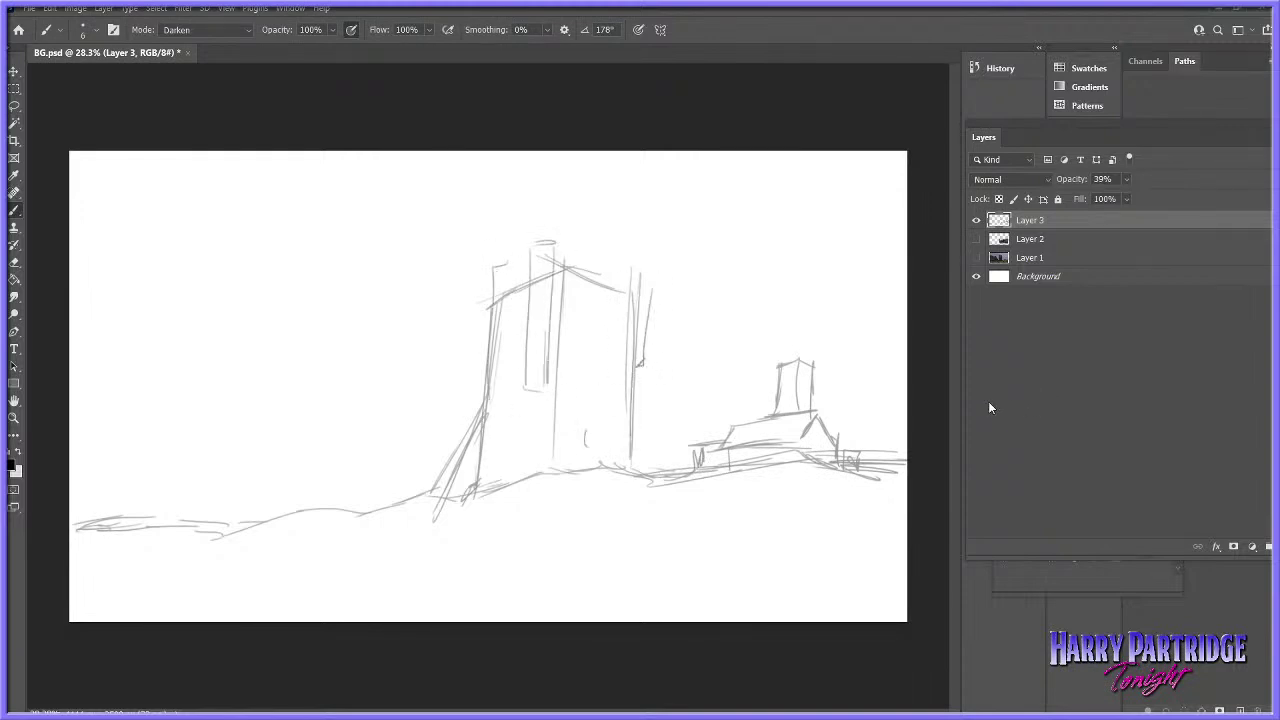
- Sketch two mountain outlines to the left of the tower and compare the drawing with the castle reference image
mouse_move(68, 310)
mouse_down()
mouse_move(186, 306)
mouse_move(280, 371)
mouse_move(311, 318)
mouse_move(409, 402)
mouse_move(466, 428)
mouse_up()
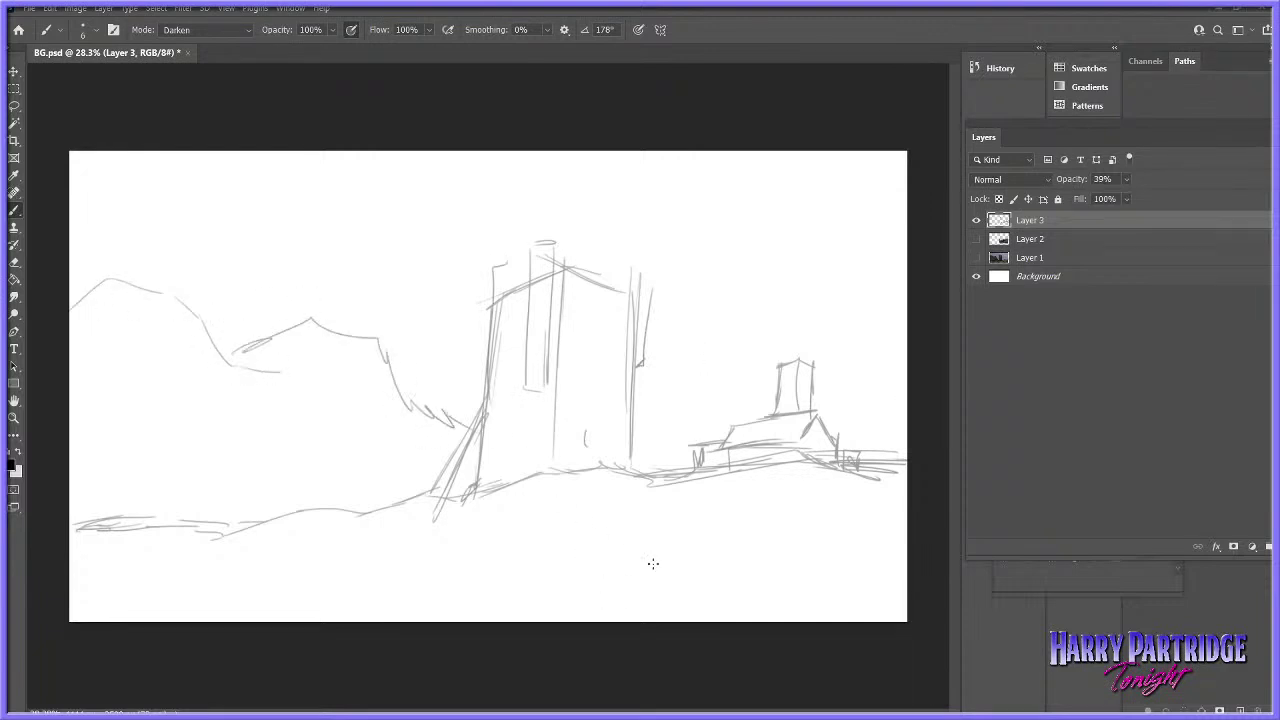
click(977, 221)
click(977, 258)
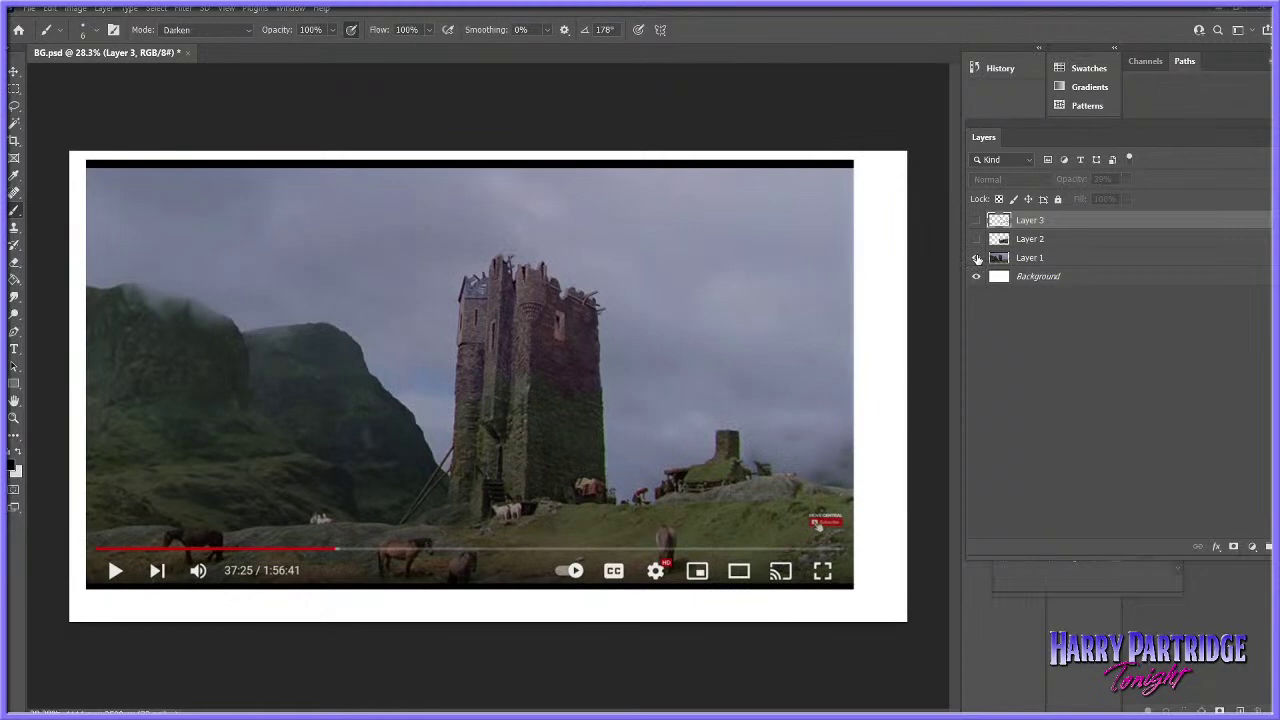
click(977, 258)
click(977, 221)
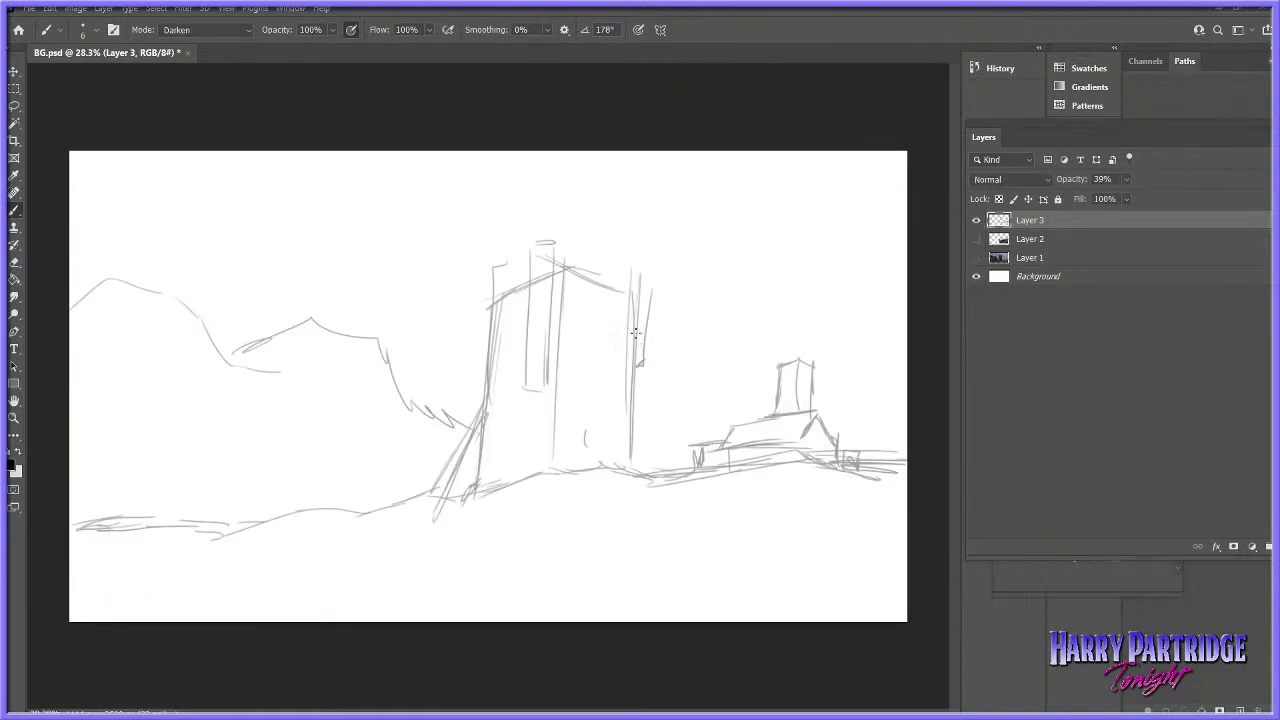
- Scale the whole sketch down to about 84% and keep it centred on the canvas
click(14, 105)
click(49, 8)
mouse_move(203, 313)
click(255, 332)
drag(910, 238, 777, 286)
mouse_move(690, 425)
mouse_down()
mouse_move(779, 418)
mouse_move(777, 405)
mouse_up()
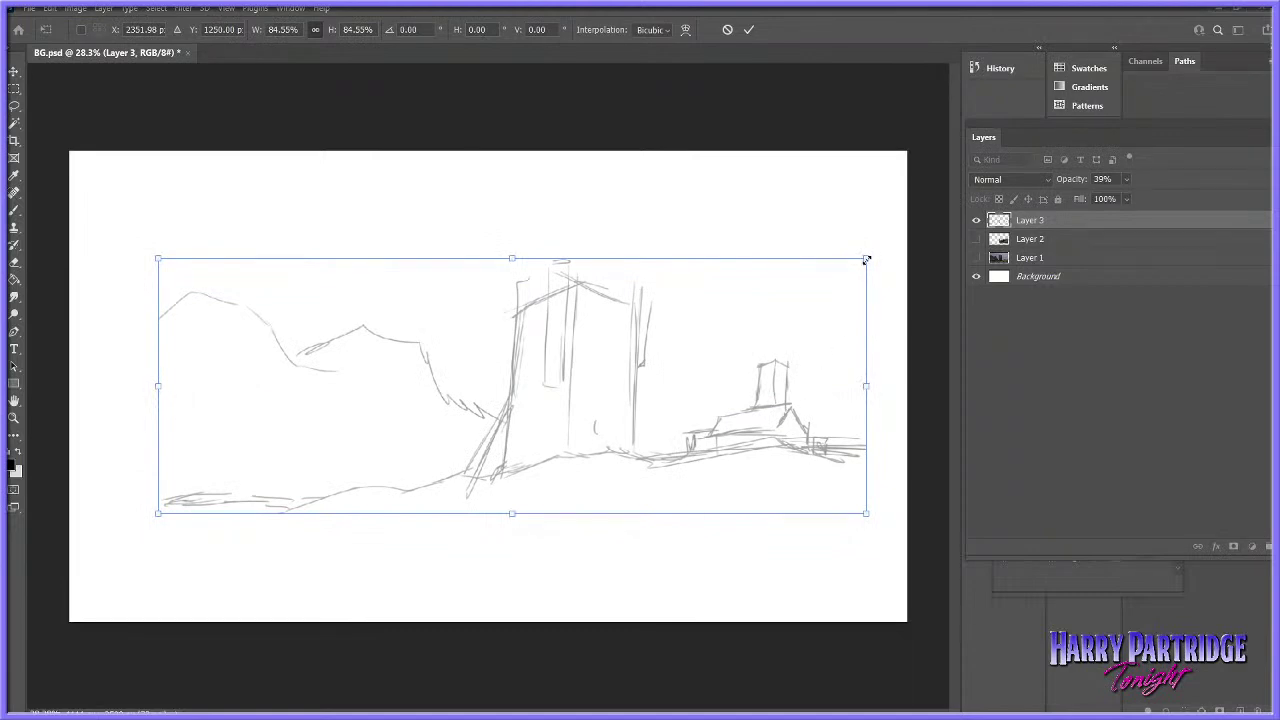
key(Return)
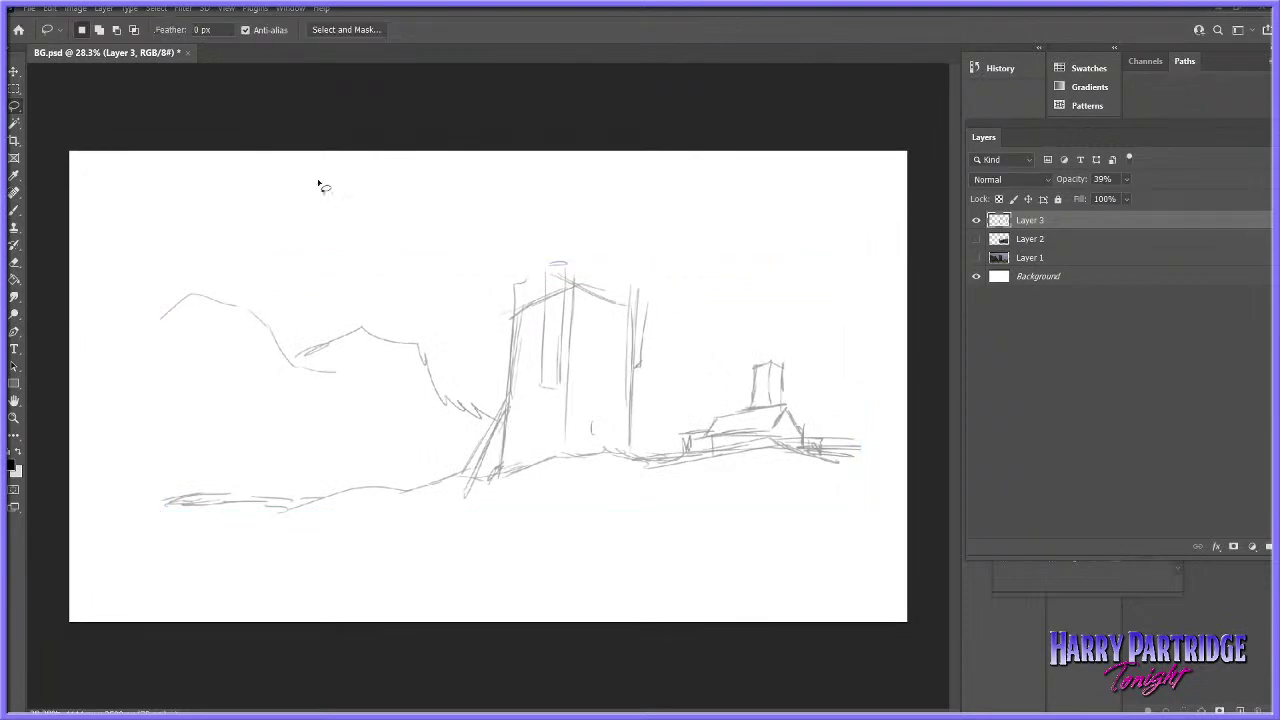
- Select the mountain outlines with the Lasso, move them up and left towards the canvas edge, and deselect them
mouse_move(205, 237)
mouse_down()
mouse_move(434, 434)
mouse_move(491, 409)
mouse_move(447, 271)
mouse_up()
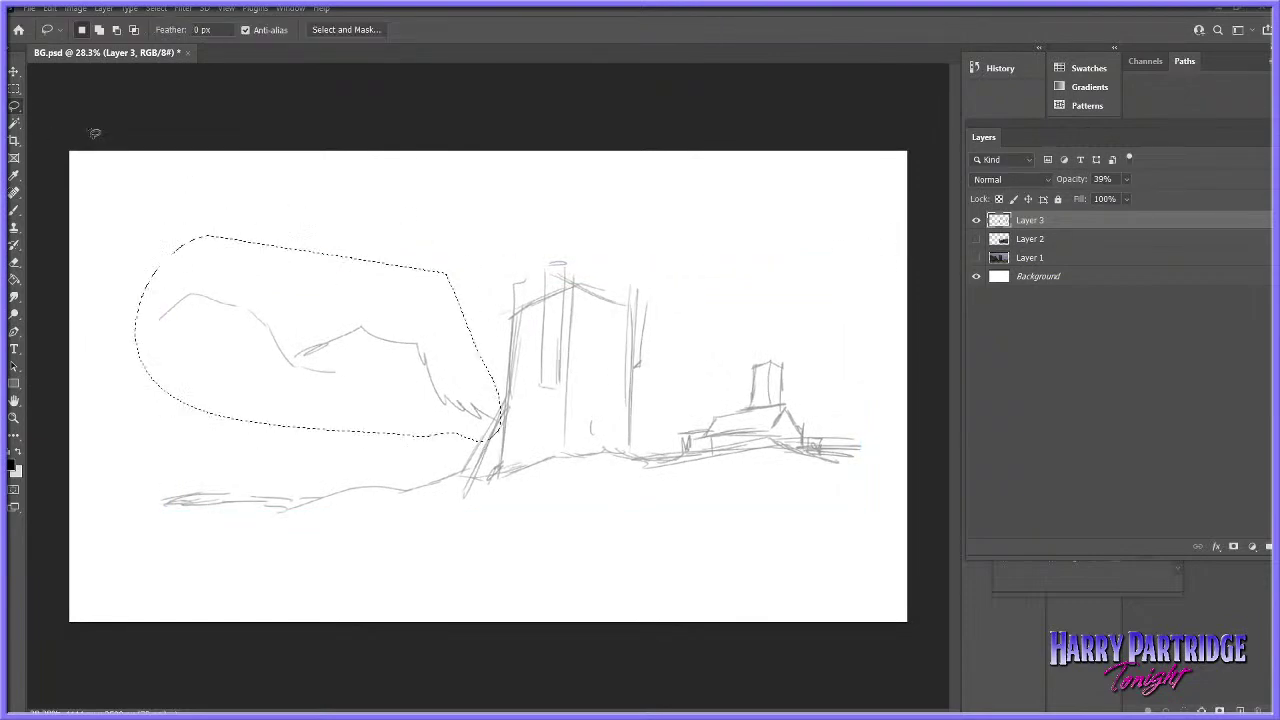
key(v)
drag(434, 382, 358, 340)
key(b)
key(ctrl+d)
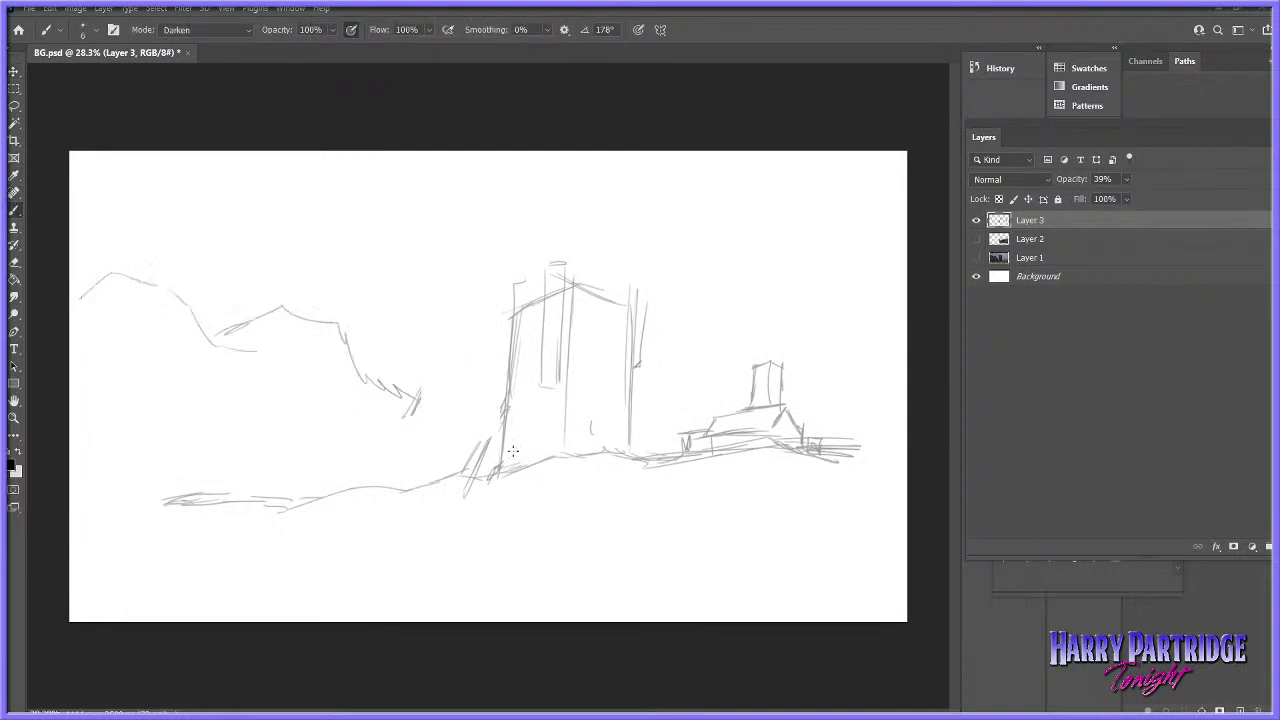
- Extend the sketch to the canvas edges with foreground hill contours and ground lines, and redraw the mountain outline larger
mouse_move(421, 395)
mouse_down()
mouse_move(496, 431)
mouse_move(412, 484)
mouse_move(100, 500)
mouse_move(71, 449)
mouse_move(224, 481)
mouse_up()
mouse_move(80, 536)
mouse_down()
mouse_move(236, 530)
mouse_move(350, 505)
mouse_move(95, 613)
mouse_up()
drag(246, 588, 410, 573)
drag(337, 556, 728, 568)
drag(562, 545, 850, 530)
drag(648, 439, 698, 430)
mouse_move(823, 393)
mouse_down()
mouse_move(871, 391)
mouse_move(799, 419)
mouse_move(907, 466)
mouse_move(905, 434)
mouse_up()
key(ctrl+z)
mouse_move(408, 393)
mouse_down()
mouse_move(308, 300)
mouse_move(160, 256)
mouse_move(72, 266)
mouse_up()
- Sketch loose clouds across the sky and reinforce the ground line at the tower's left base
drag(90, 212, 208, 218)
mouse_move(162, 185)
mouse_down()
mouse_move(200, 168)
mouse_move(288, 181)
mouse_up()
mouse_move(320, 181)
mouse_down()
mouse_move(460, 183)
mouse_move(265, 212)
mouse_move(392, 230)
mouse_move(454, 216)
mouse_up()
drag(288, 224, 324, 218)
mouse_move(862, 232)
mouse_down()
mouse_move(672, 222)
mouse_move(833, 209)
mouse_up()
mouse_move(869, 210)
mouse_down()
mouse_move(885, 226)
mouse_move(858, 248)
mouse_up()
drag(735, 237, 636, 238)
mouse_move(592, 224)
mouse_down()
mouse_move(552, 217)
mouse_move(626, 186)
mouse_up()
drag(598, 195, 586, 198)
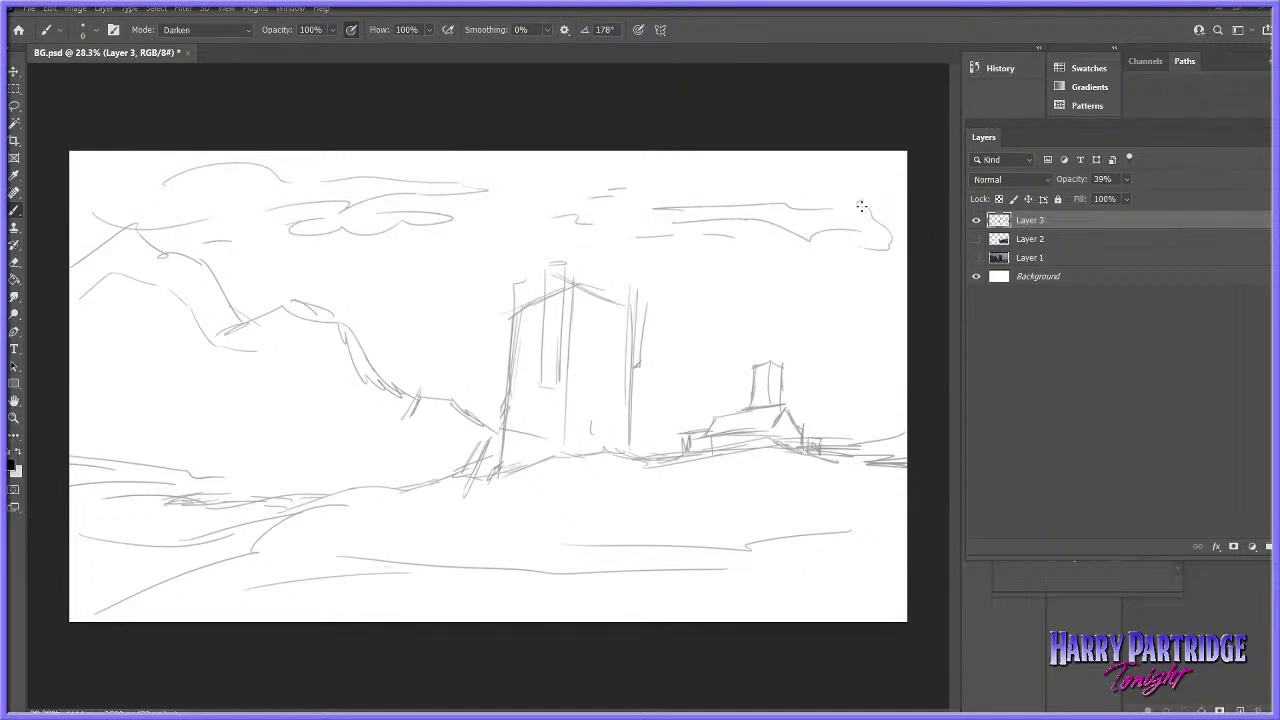
drag(462, 478, 520, 463)
drag(476, 467, 410, 490)
- Examine the castle reference image up close with the sketch hidden, and switch back to the sketch layer
click(976, 220)
click(976, 258)
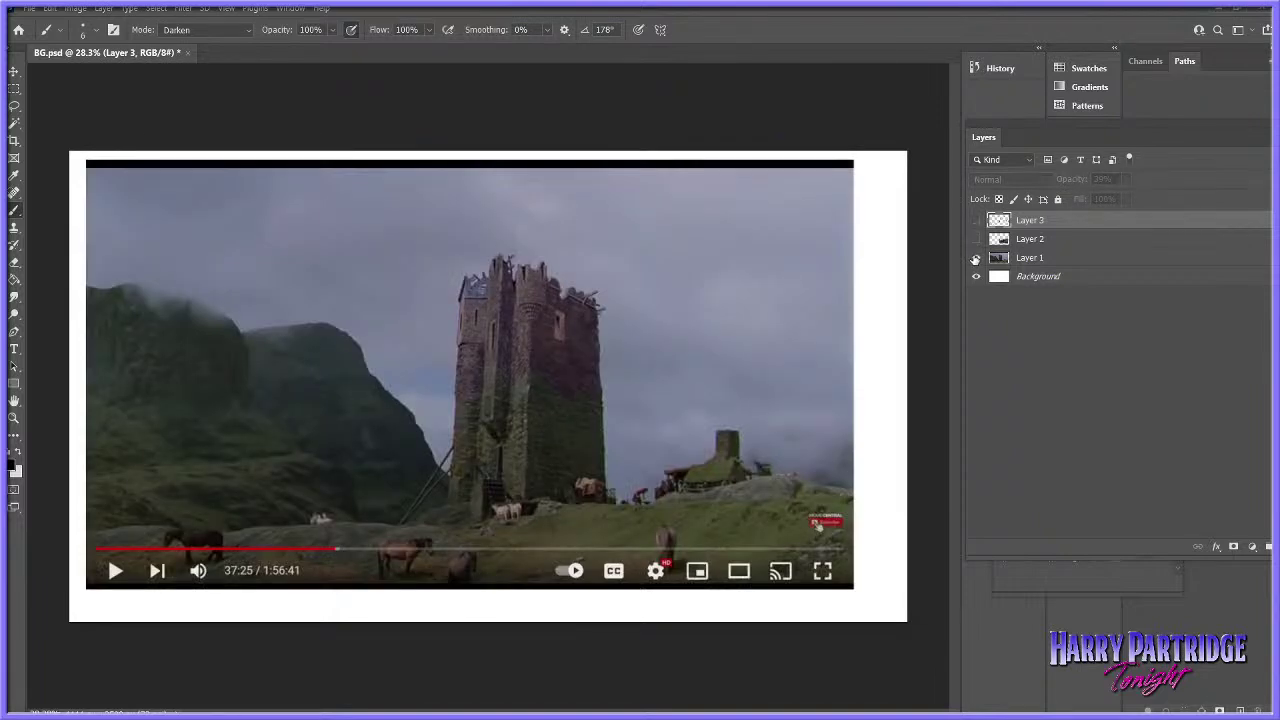
click(16, 418)
click(633, 496)
drag(794, 488, 656, 398)
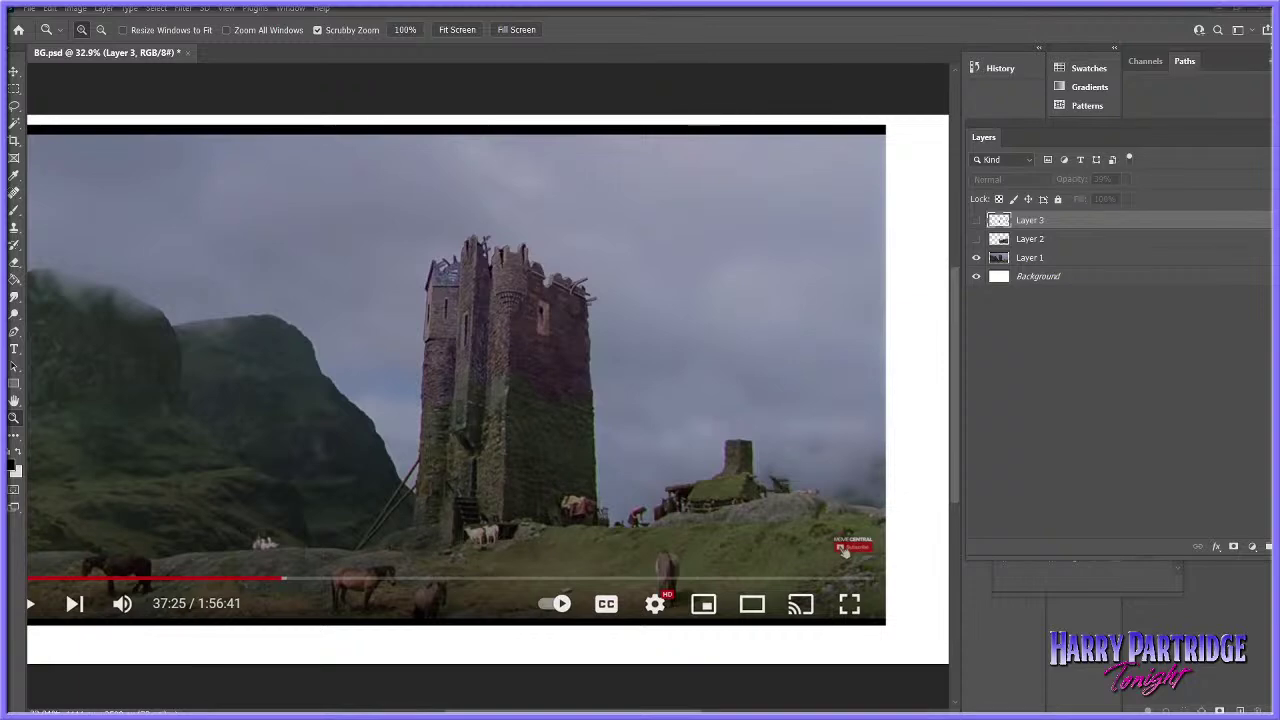
click(977, 257)
click(977, 220)
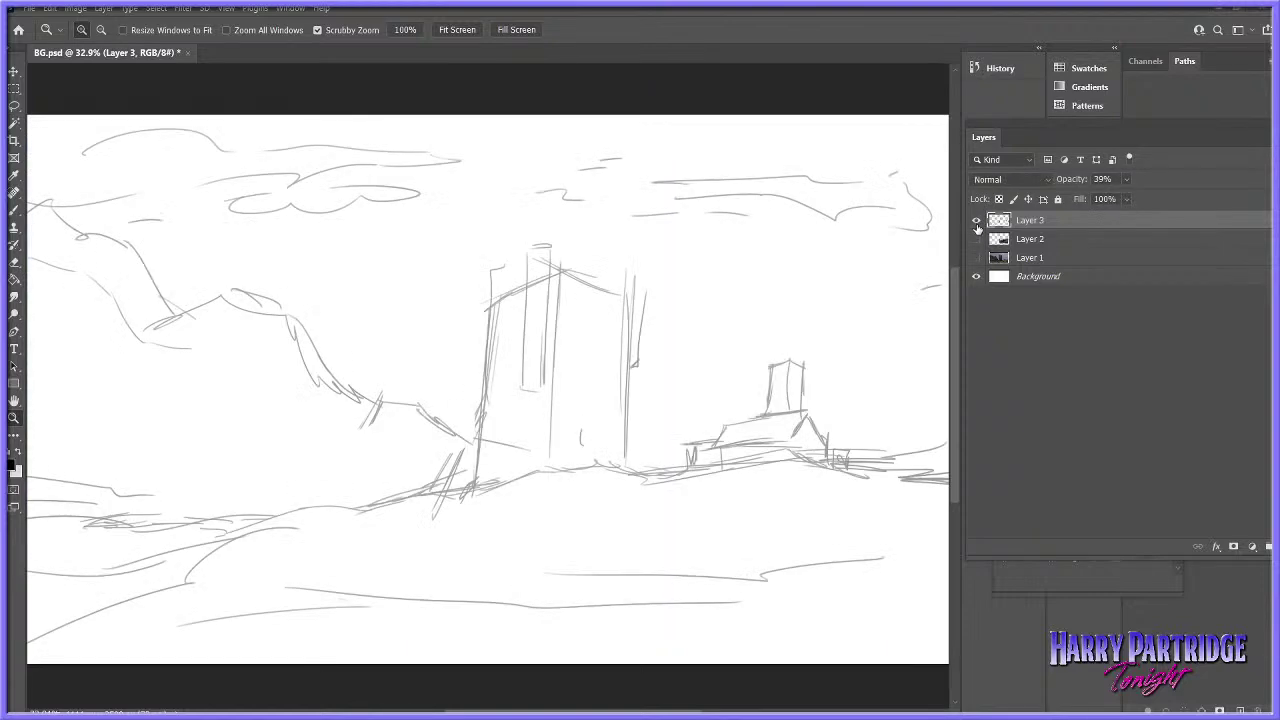
- Reduce the sketch layer's fill to 16% so the lines serve as a faint guide
mouse_move(702, 403)
mouse_down()
mouse_move(690, 415)
mouse_move(694, 397)
mouse_up()
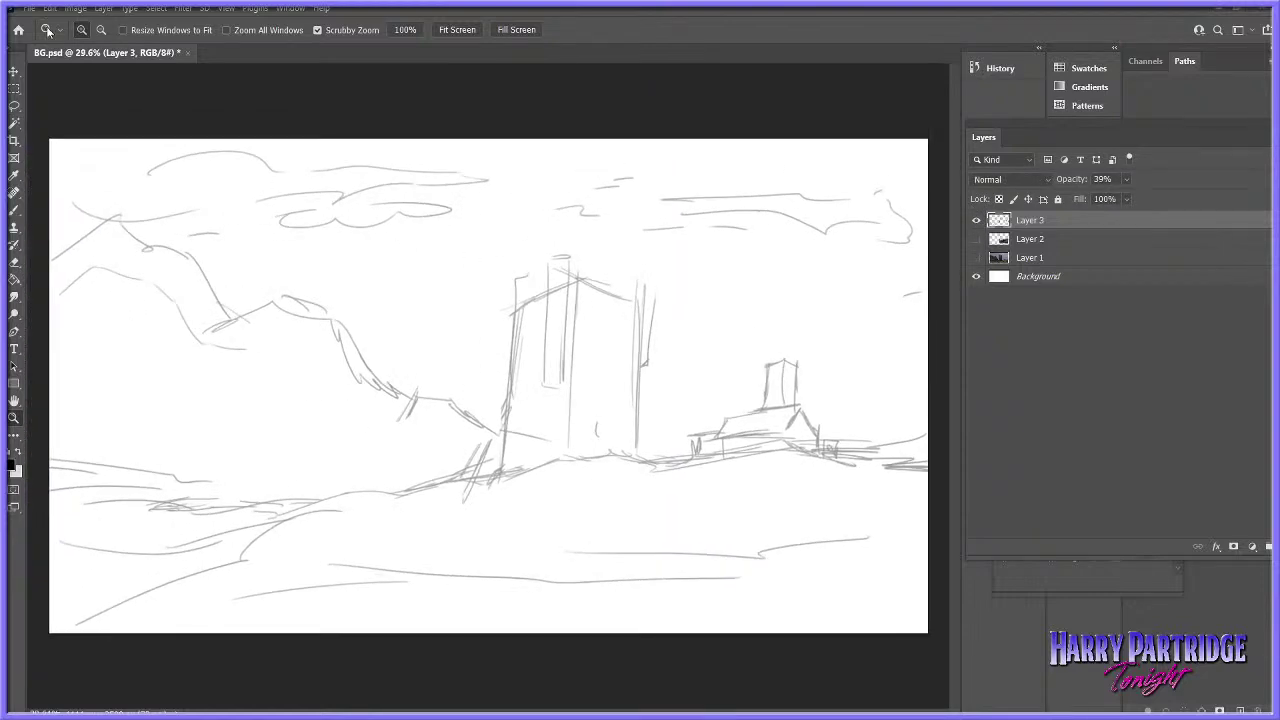
click(29, 8)
key(Escape)
drag(762, 452, 795, 449)
drag(883, 450, 832, 436)
drag(1126, 198, 1078, 218)
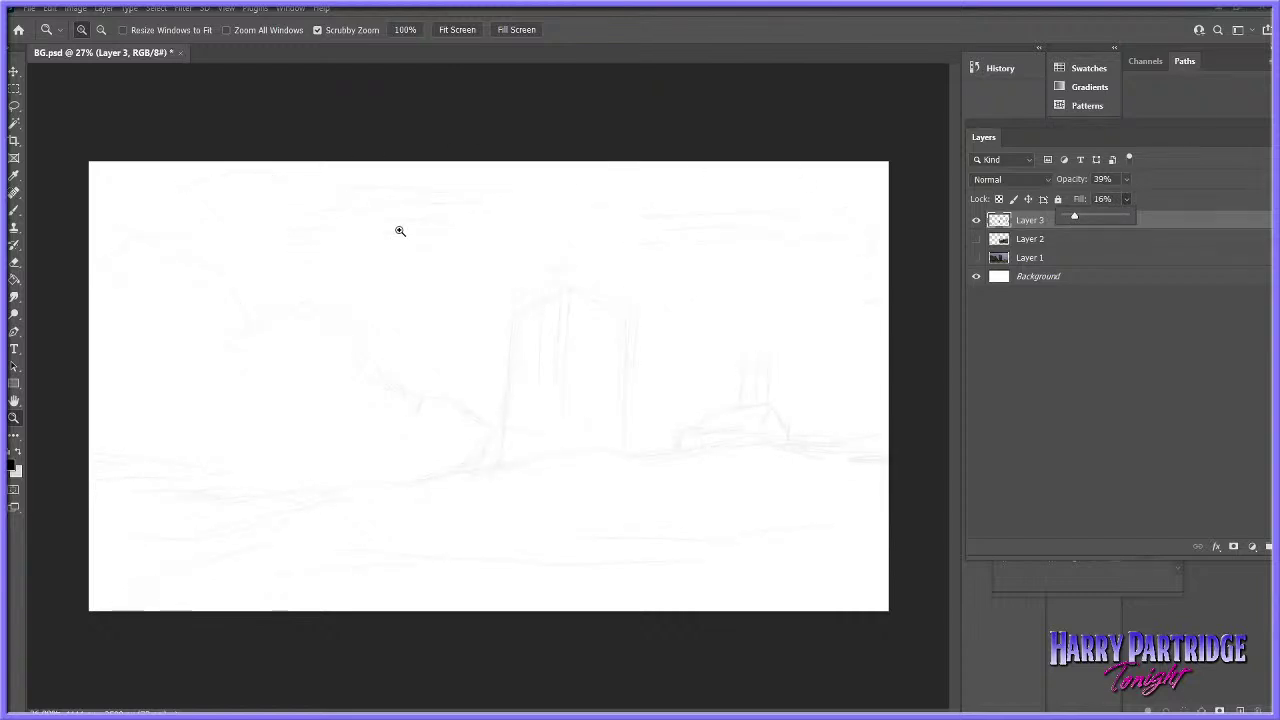
- Zoom in on the tower sketch and set the brush's foreground colour to dark grey #515757
click(640, 407)
mouse_move(635, 364)
mouse_down()
mouse_move(657, 363)
mouse_move(611, 369)
mouse_up()
click(14, 106)
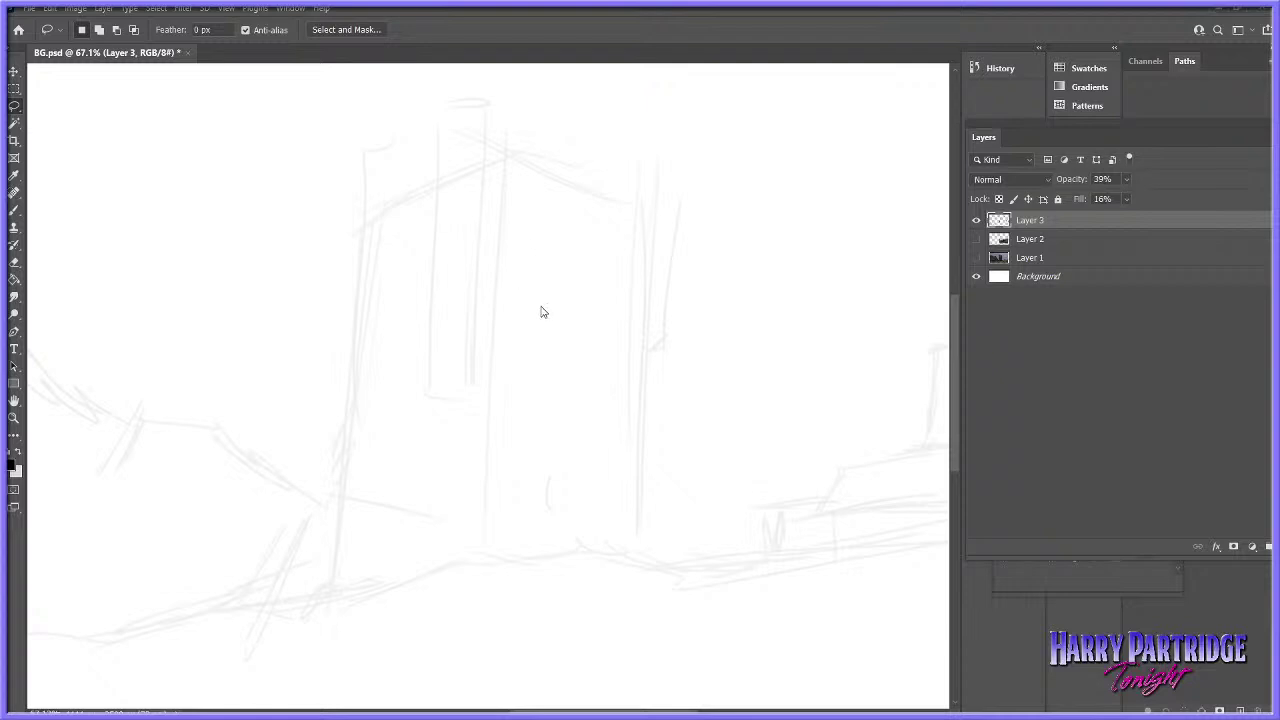
click(15, 209)
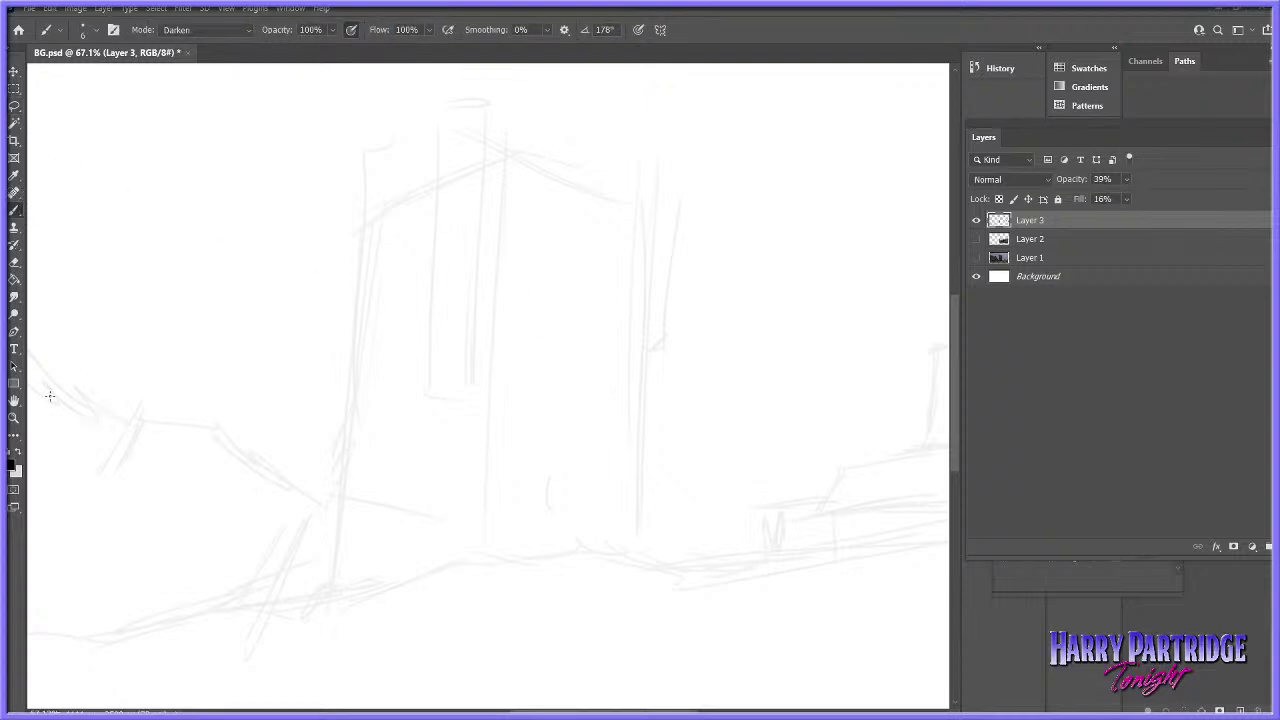
click(15, 466)
mouse_move(817, 455)
mouse_down()
mouse_move(820, 472)
mouse_move(941, 482)
mouse_move(941, 497)
mouse_move(908, 512)
mouse_up()
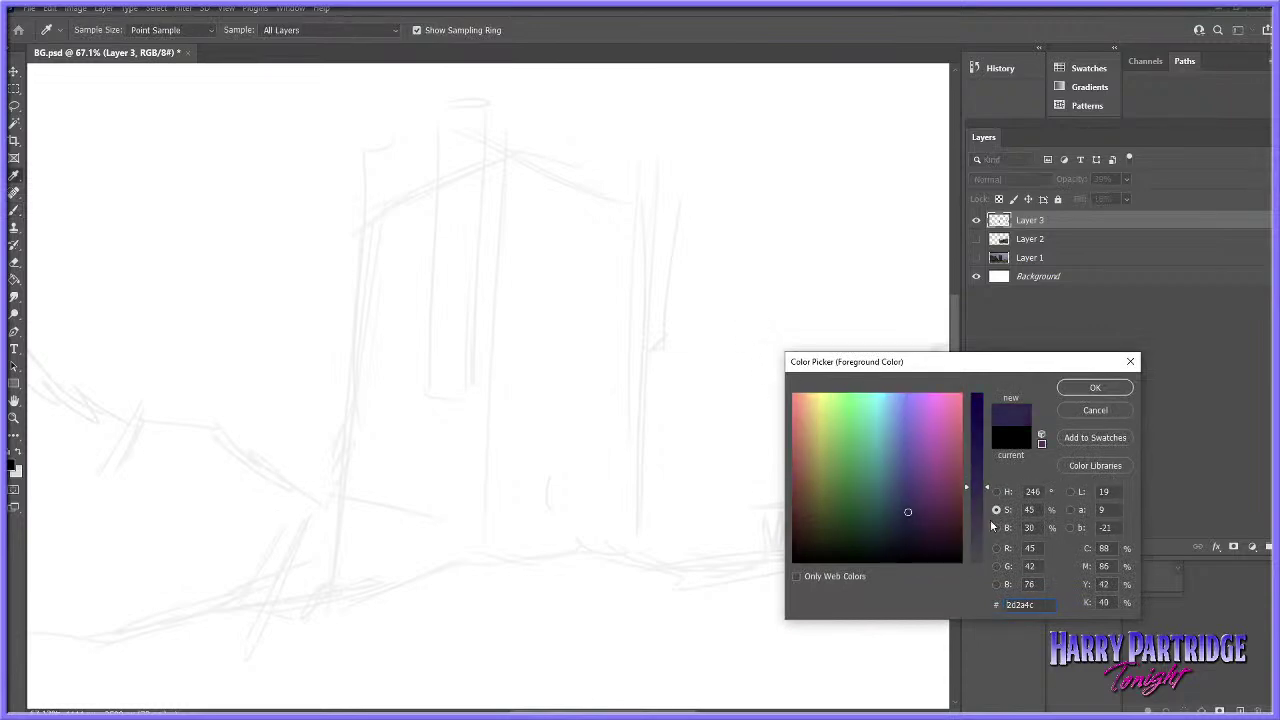
drag(984, 504, 984, 537)
drag(803, 482, 797, 487)
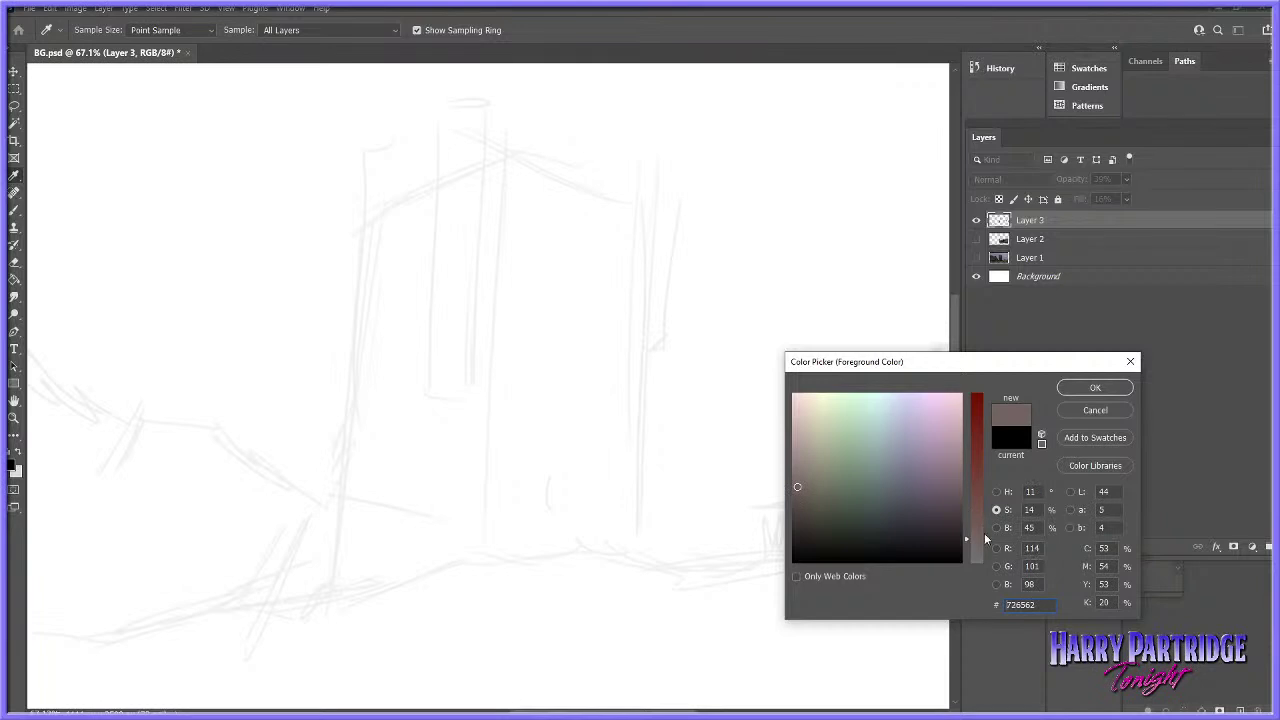
click(996, 527)
drag(986, 497, 986, 506)
drag(836, 540, 878, 550)
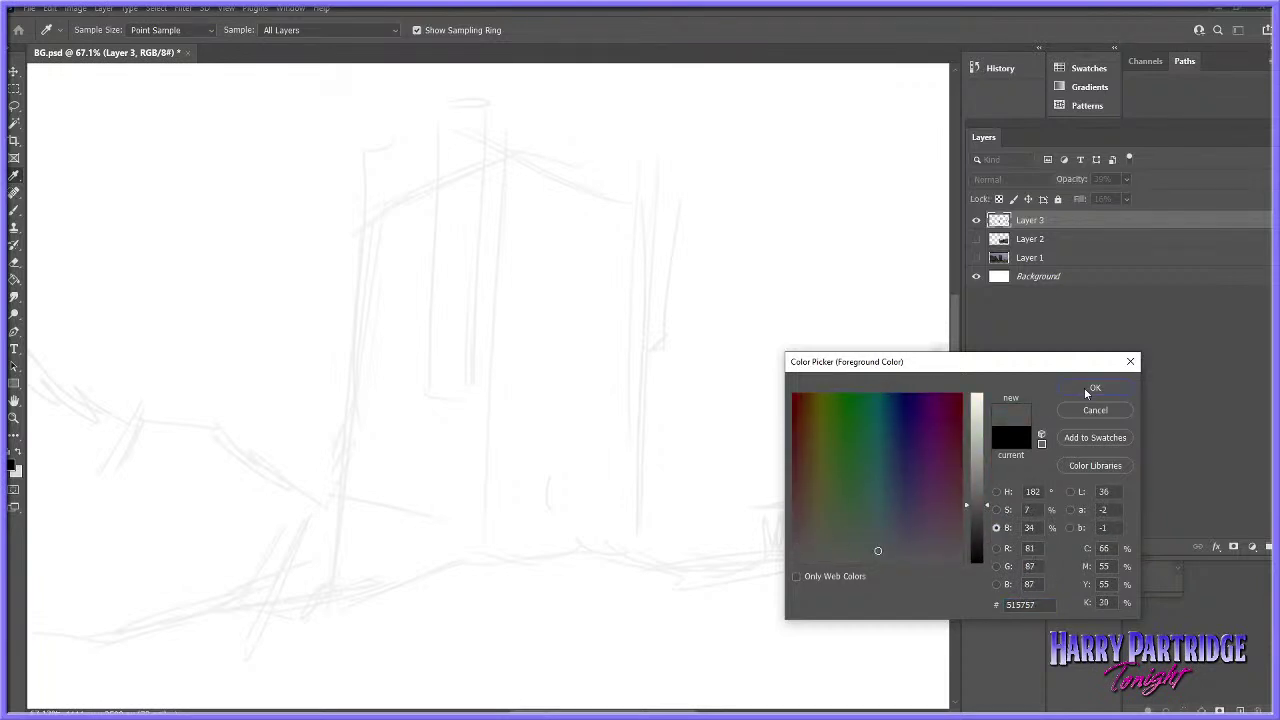
click(1090, 389)
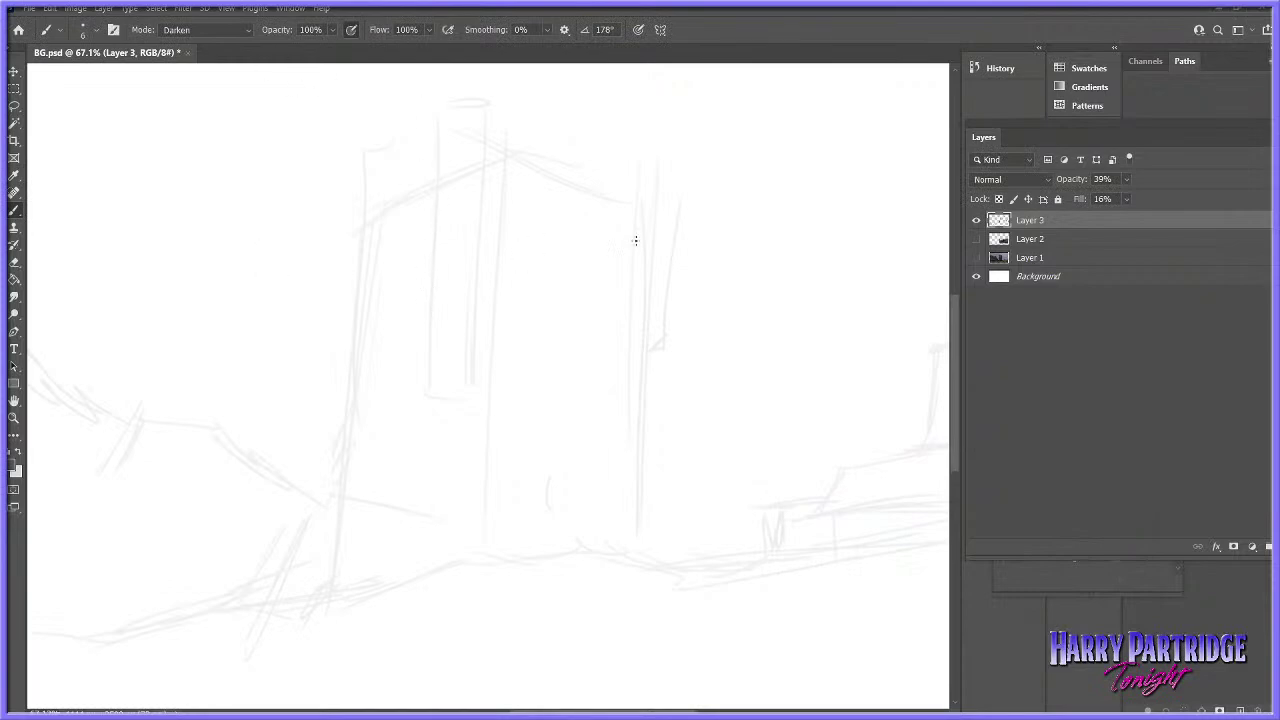
- Toggle the sketch layer's visibility off and on, and add a new blank layer above it
click(977, 221)
click(977, 221)
click(124, 11)
click(297, 28)
click(103, 8)
mouse_move(130, 17)
click(262, 17)
key(Return)
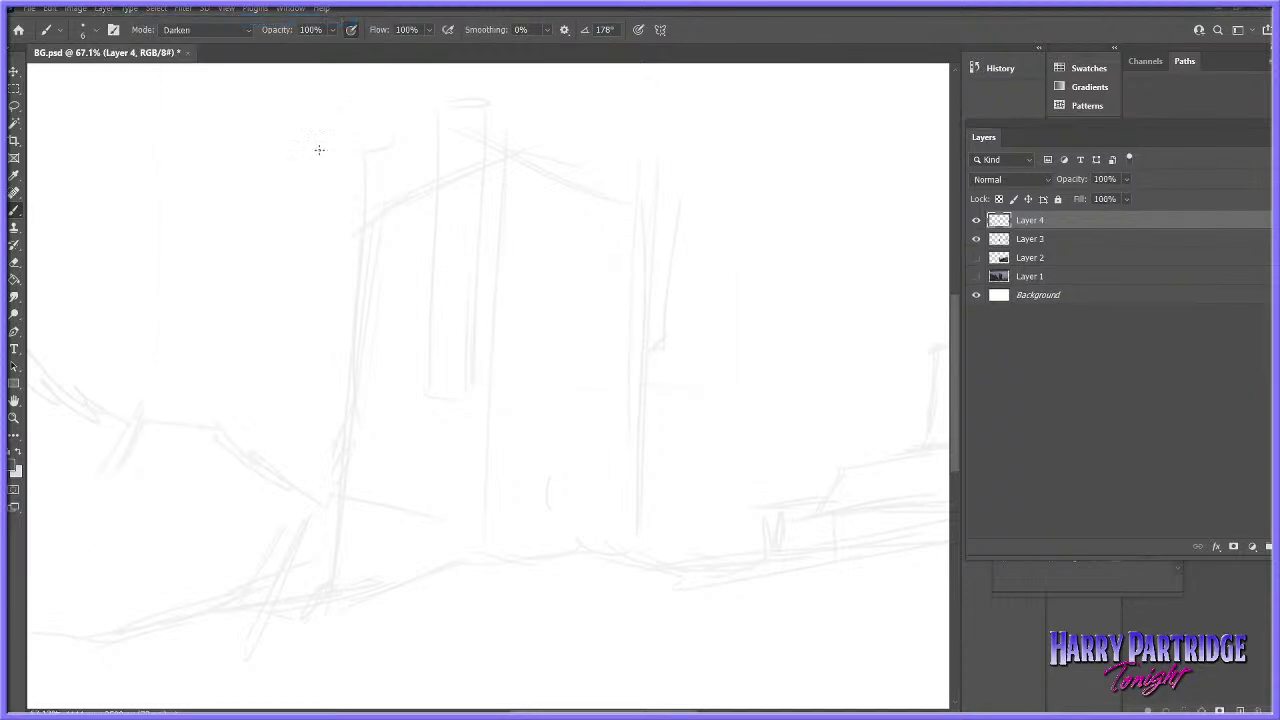
- Try freehand brush strokes around the tower on the new layer and undo them
right_click(692, 298)
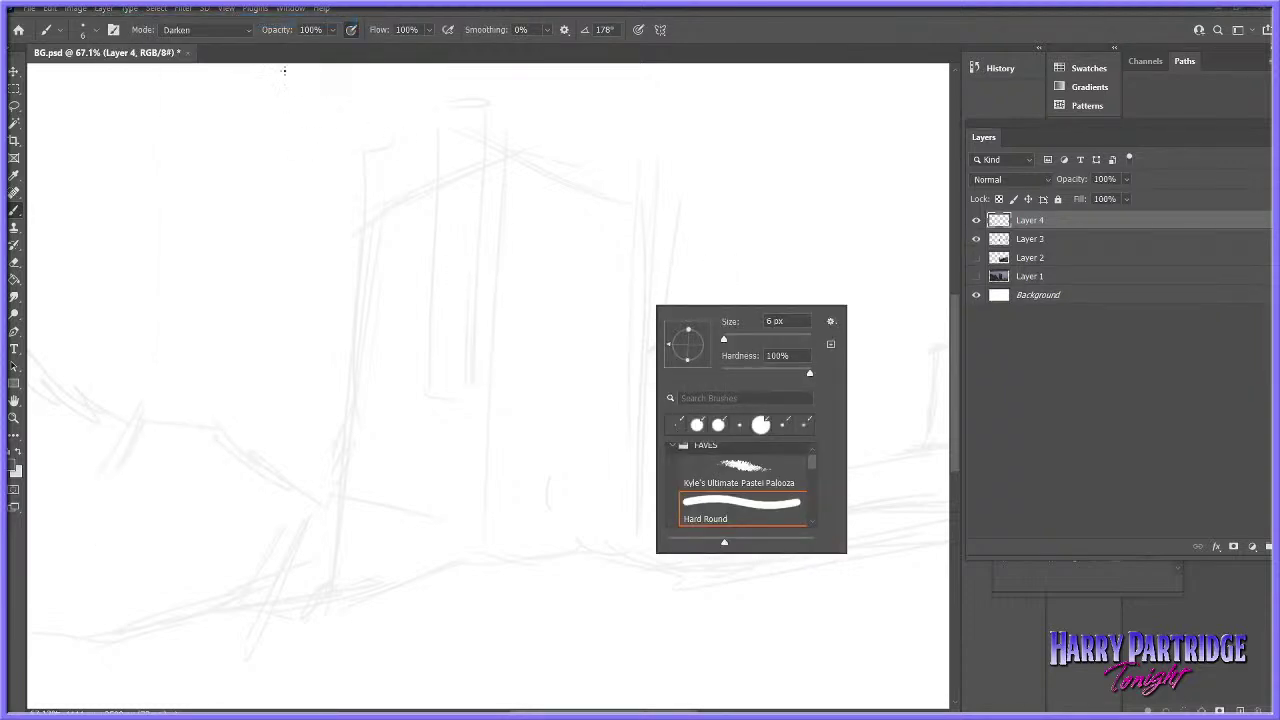
drag(283, 123, 288, 386)
key(ctrl+z)
mouse_move(434, 150)
mouse_down()
mouse_move(429, 294)
mouse_move(444, 311)
mouse_up()
key(ctrl+z)
key(ctrl+z)
click(15, 106)
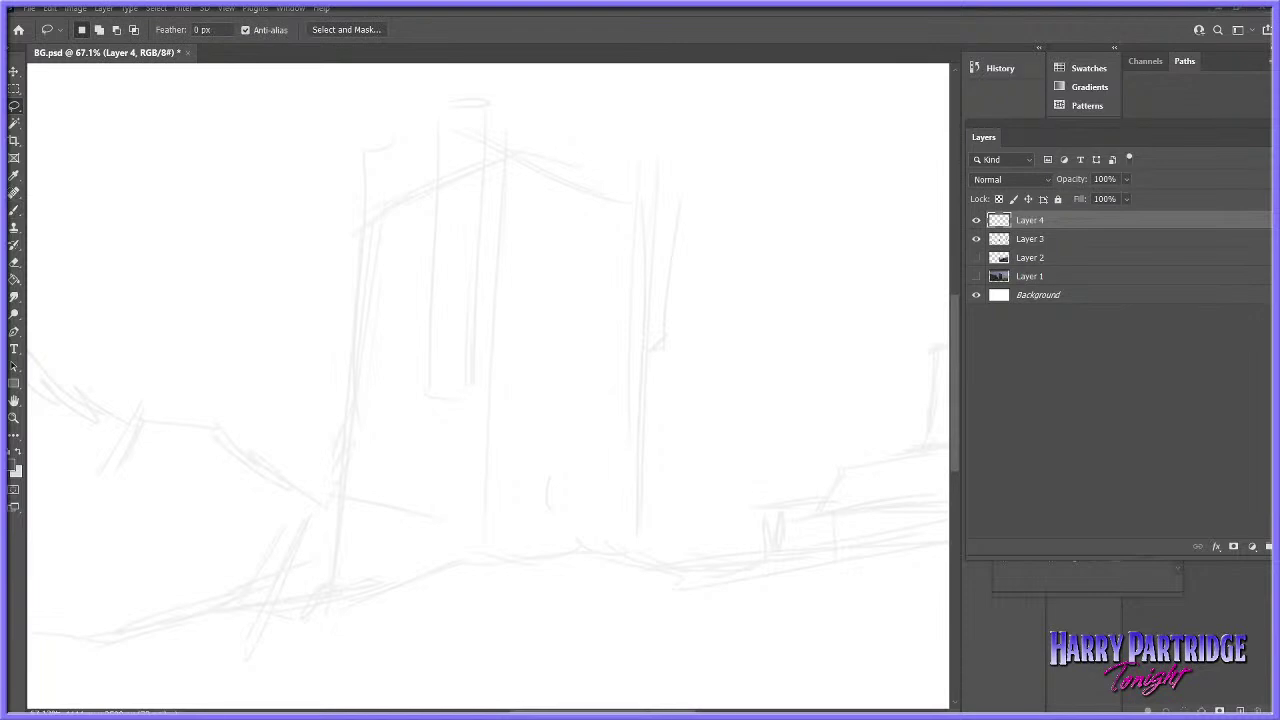
click(14, 210)
right_click(558, 221)
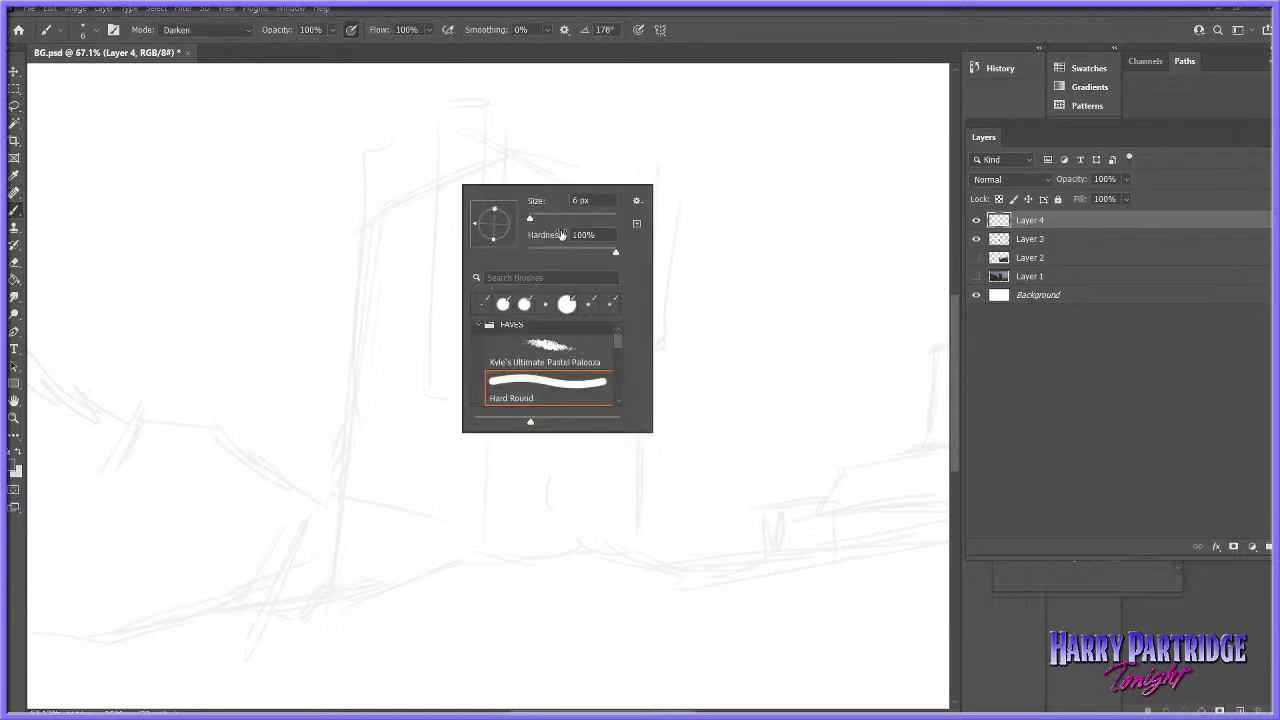
- Outline the tower's left wall strip with the Lasso and paint it solid dark grey with a 98 px brush
click(11, 109)
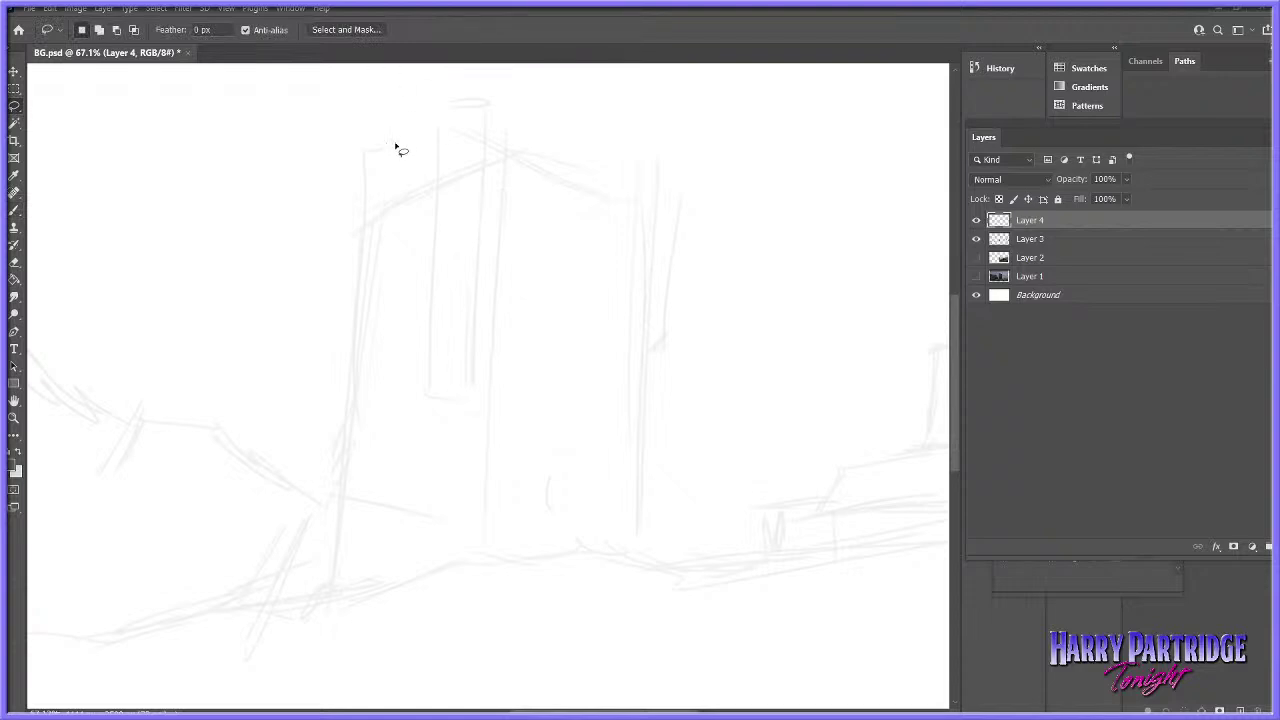
mouse_move(363, 215)
mouse_down()
mouse_move(325, 614)
mouse_move(382, 585)
mouse_move(420, 207)
mouse_move(371, 201)
mouse_move(577, 308)
mouse_move(382, 160)
mouse_move(316, 535)
mouse_move(348, 604)
mouse_move(391, 586)
mouse_up()
key(b)
right_click(464, 272)
click(569, 307)
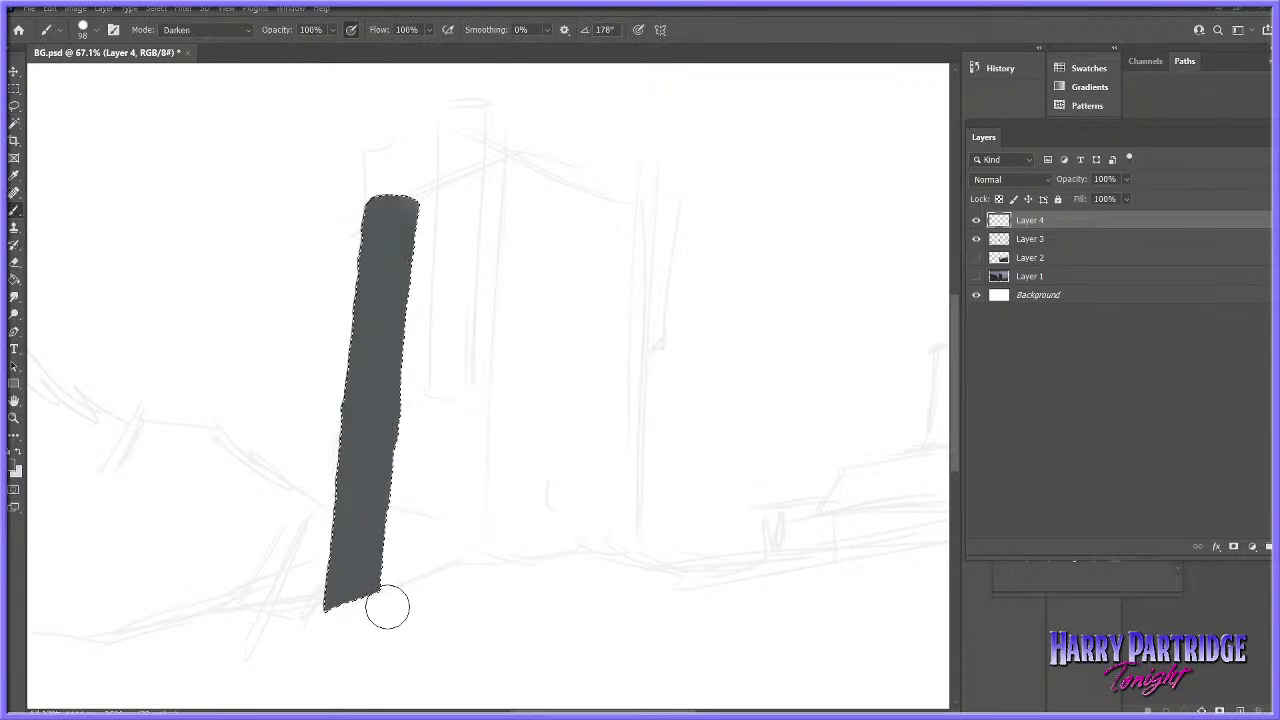
- Recolour the painted wall strip to a dark muted purple with Hue/Saturation and deselect it
click(76, 8)
mouse_move(128, 45)
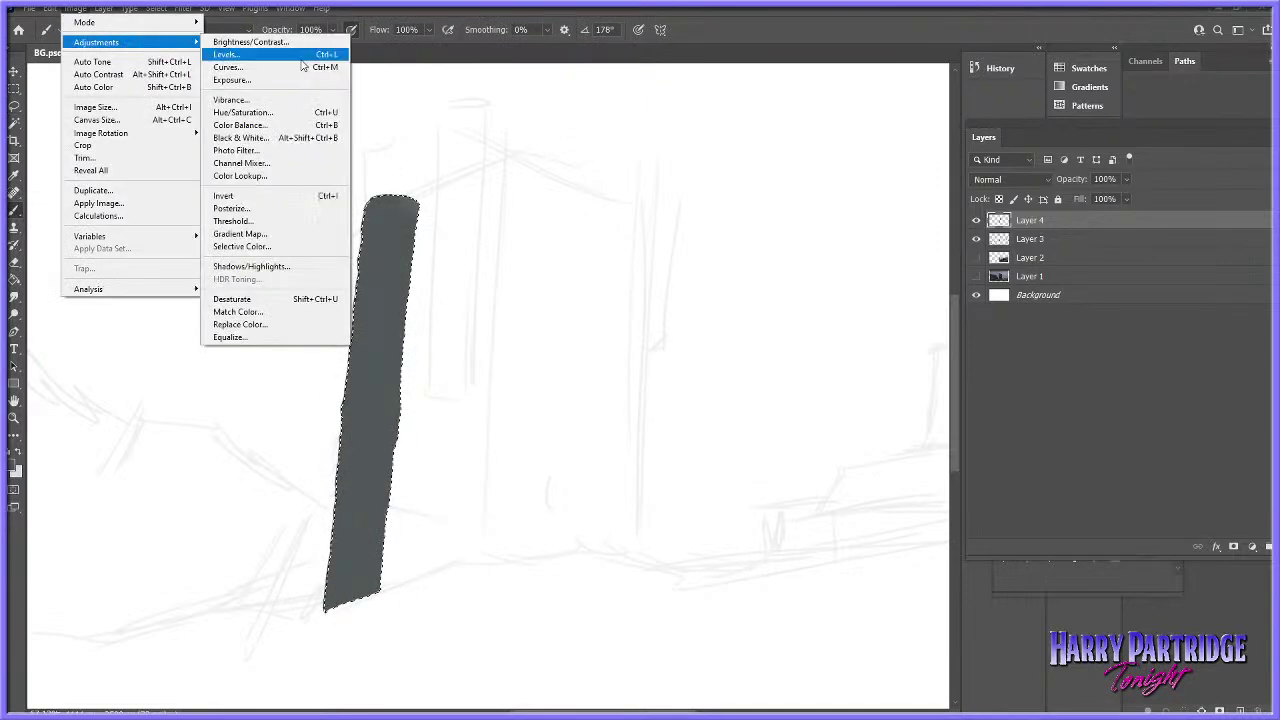
click(366, 112)
drag(1013, 397, 745, 320)
drag(755, 440, 811, 404)
click(898, 340)
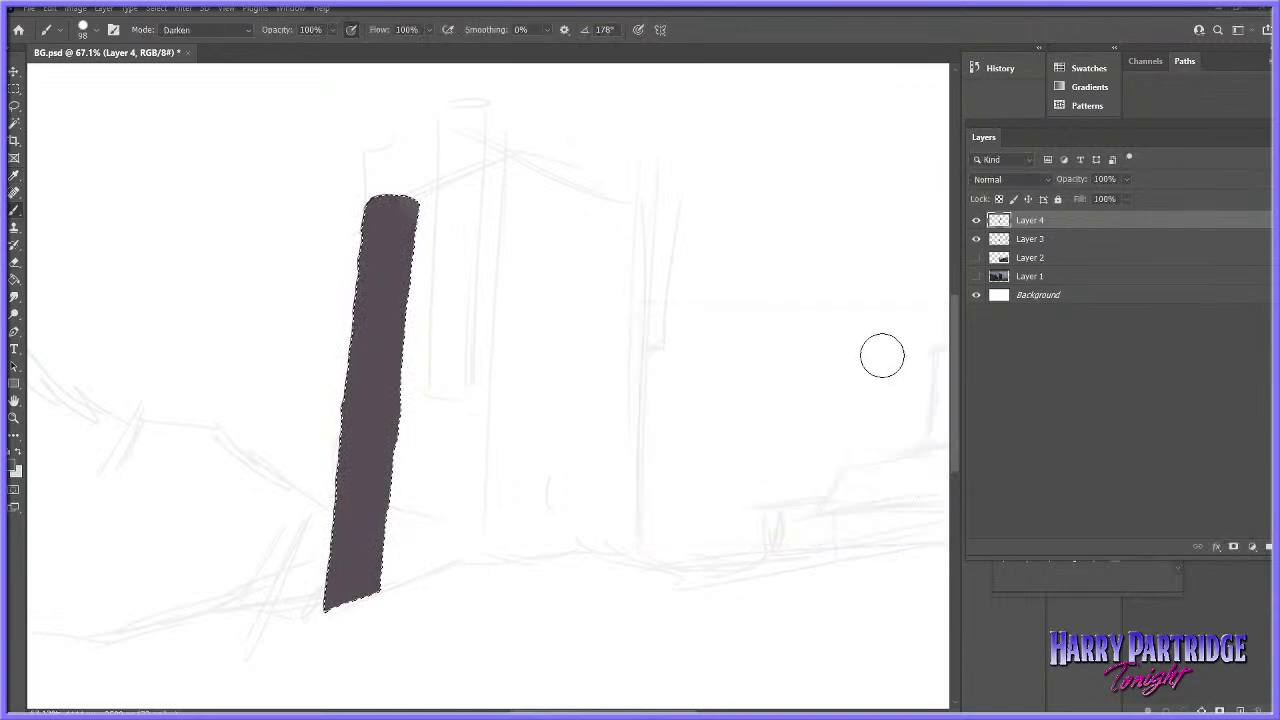
click(14, 106)
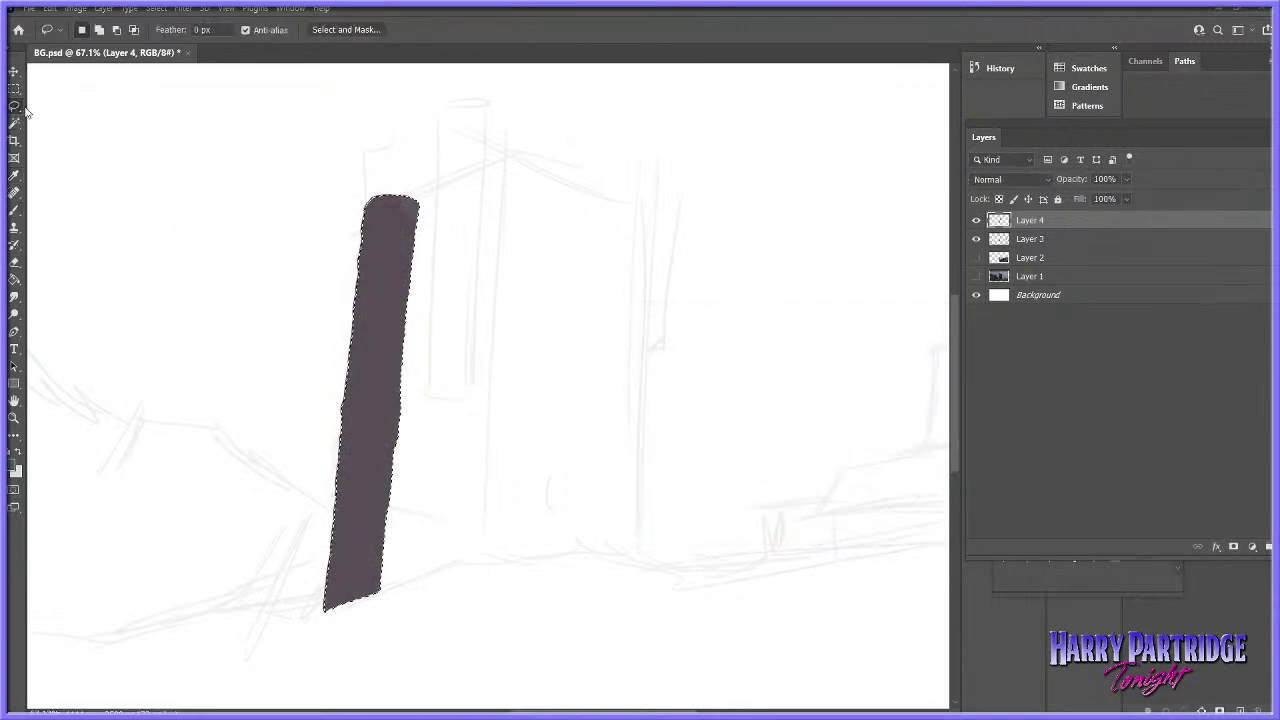
key(ctrl+d)
key(i)
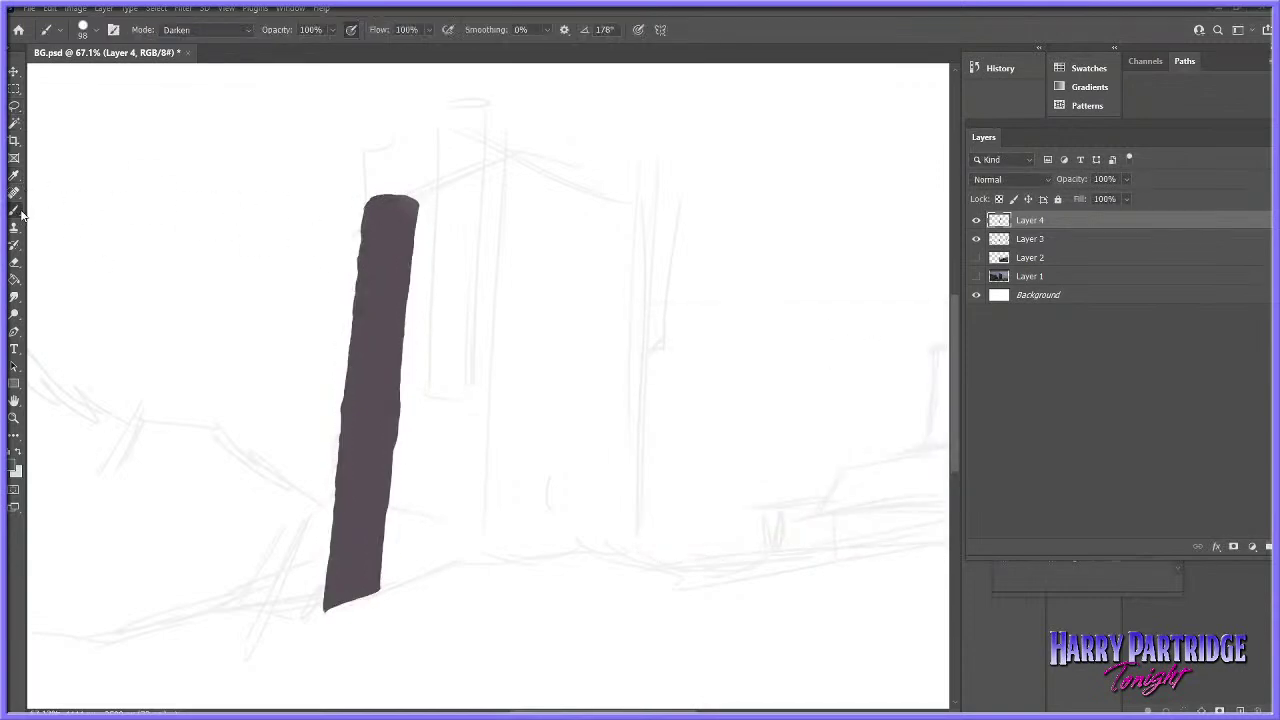
- Set the foreground colour to #3a3337 and shade the wall strip's right side with a soft 188 px brush
click(14, 470)
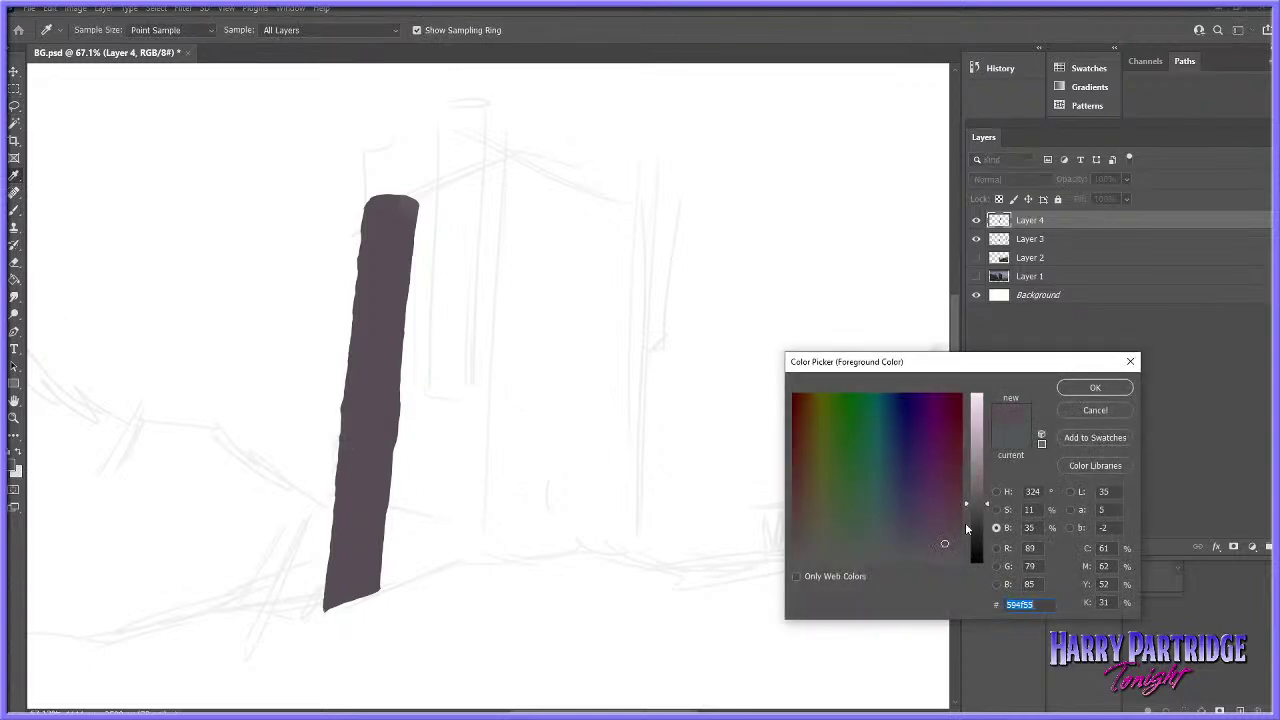
drag(978, 533, 974, 530)
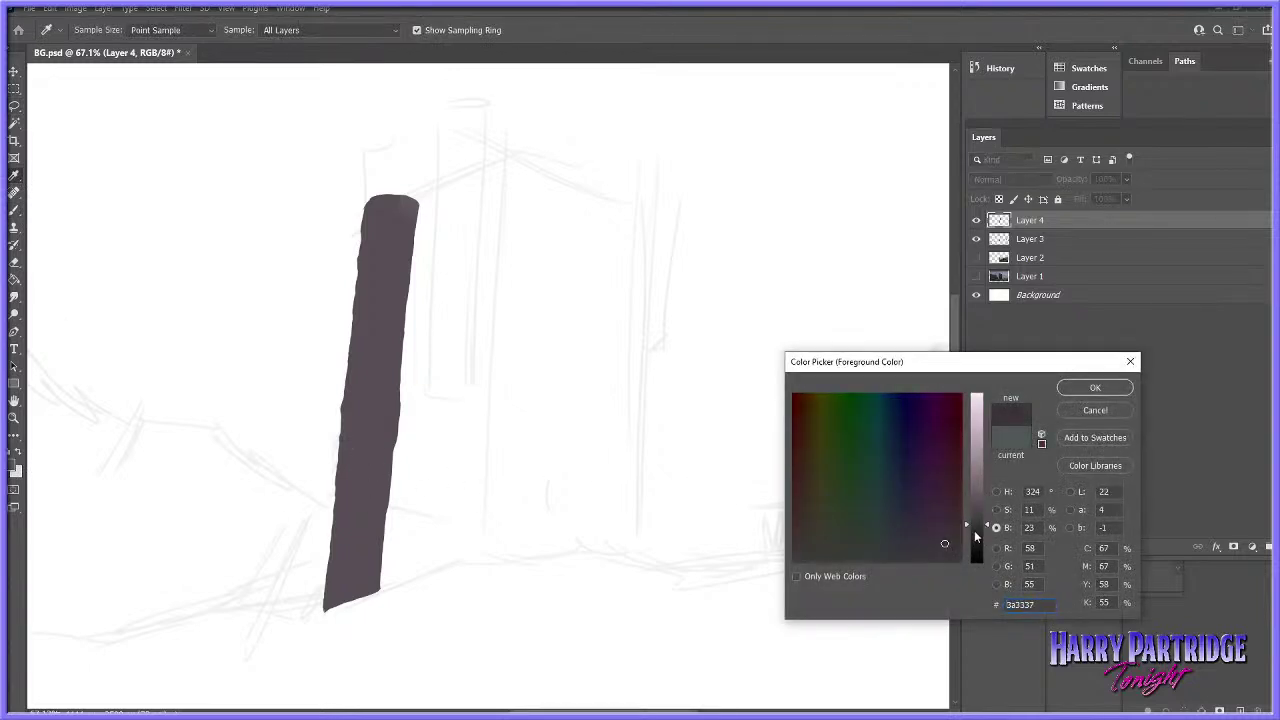
click(1085, 389)
key(b)
right_click(570, 397)
drag(732, 466, 630, 465)
drag(687, 432, 709, 432)
drag(434, 206, 460, 461)
key(ctrl+z)
mouse_move(430, 195)
mouse_down()
mouse_move(419, 315)
mouse_move(430, 275)
mouse_move(412, 477)
mouse_up()
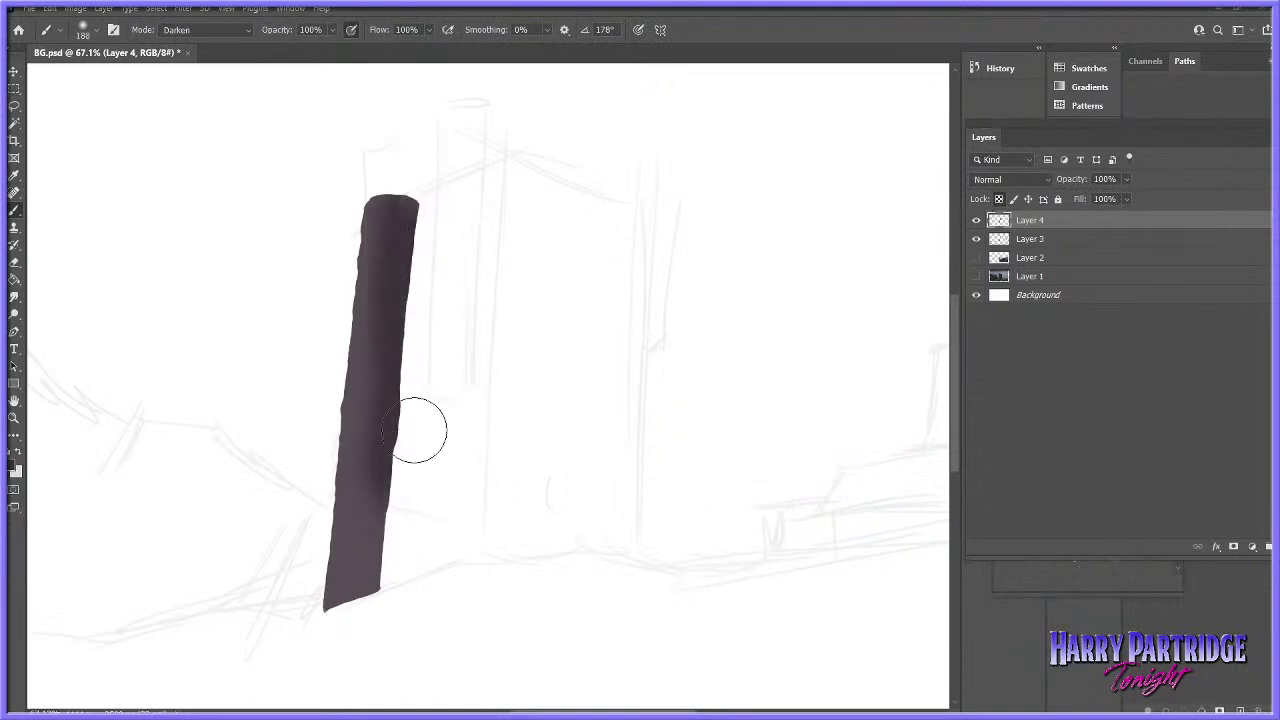
key(ctrl+z)
drag(448, 194, 386, 635)
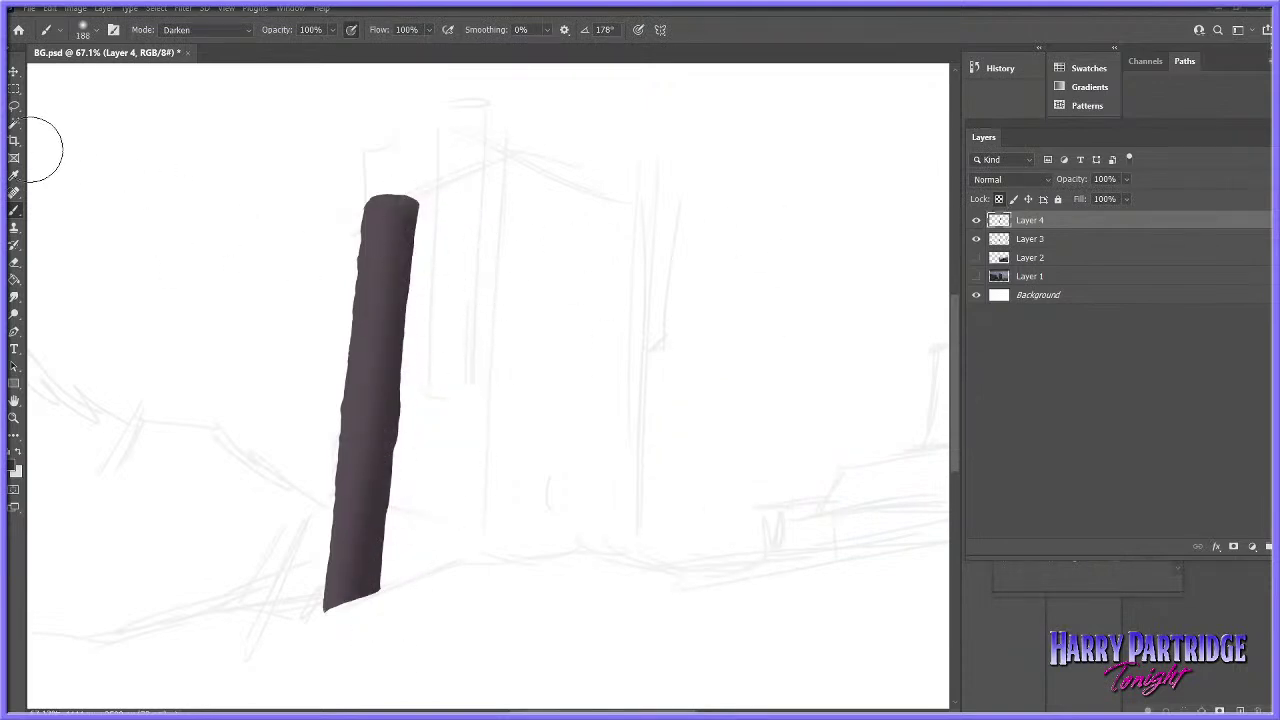
- Outline a square cap on top of the wall strip with the Lasso and fill it with the strip's purple in Normal mode
key(l)
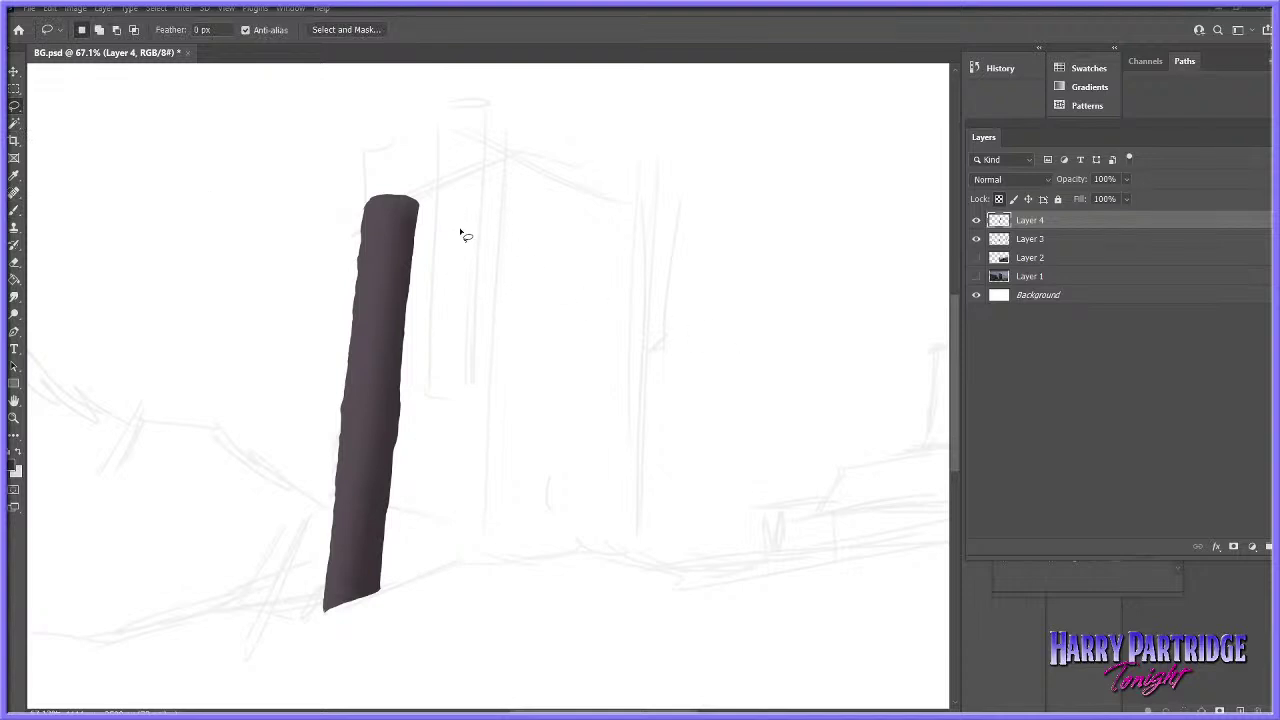
mouse_move(361, 223)
mouse_down()
mouse_move(393, 214)
mouse_move(362, 238)
mouse_move(372, 228)
mouse_move(417, 240)
mouse_move(425, 147)
mouse_move(389, 137)
mouse_move(369, 150)
mouse_move(365, 230)
mouse_up()
click(14, 210)
click(12, 465)
click(380, 245)
key(Return)
key(b)
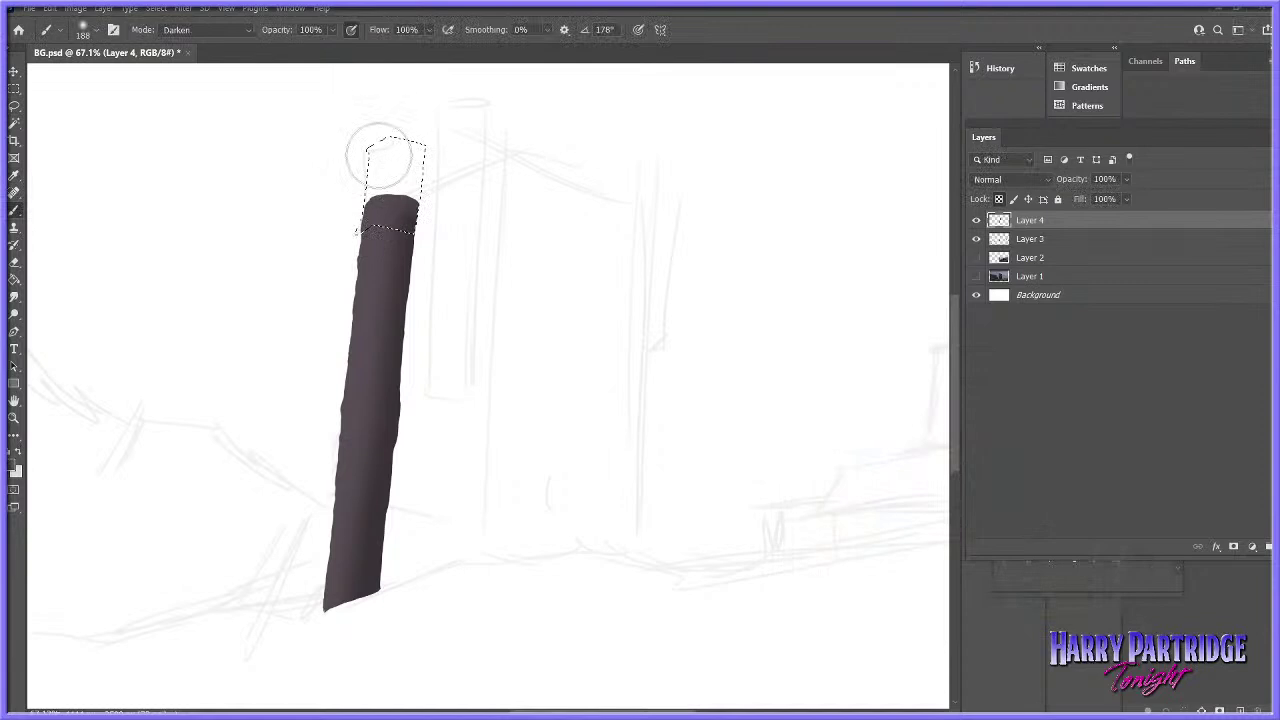
mouse_move(405, 205)
mouse_down()
mouse_move(371, 157)
mouse_move(423, 229)
mouse_move(406, 137)
mouse_move(417, 197)
mouse_up()
click(208, 29)
click(205, 41)
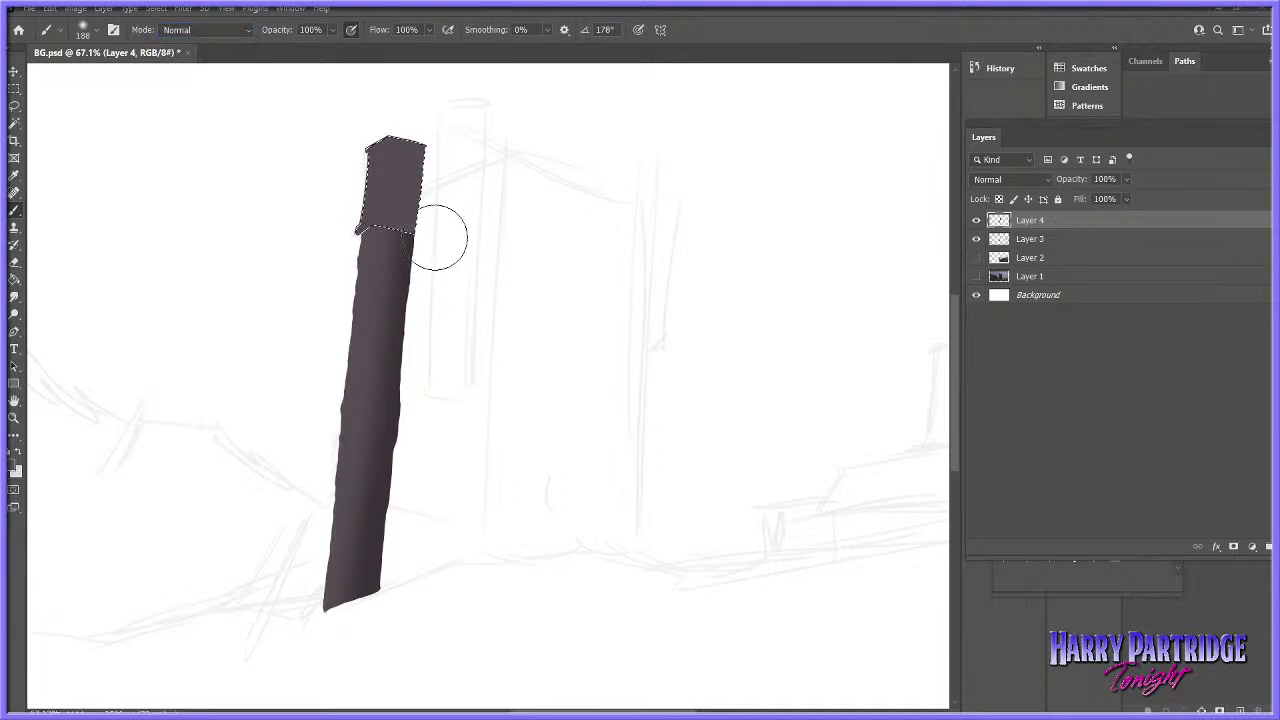
- Shade the right face of the cap in the strip's darker purple with a 33 px brush, and deselect
click(16, 470)
click(397, 358)
key(Return)
right_click(416, 276)
click(496, 308)
mouse_move(388, 152)
mouse_down()
mouse_move(392, 238)
mouse_move(415, 146)
mouse_up()
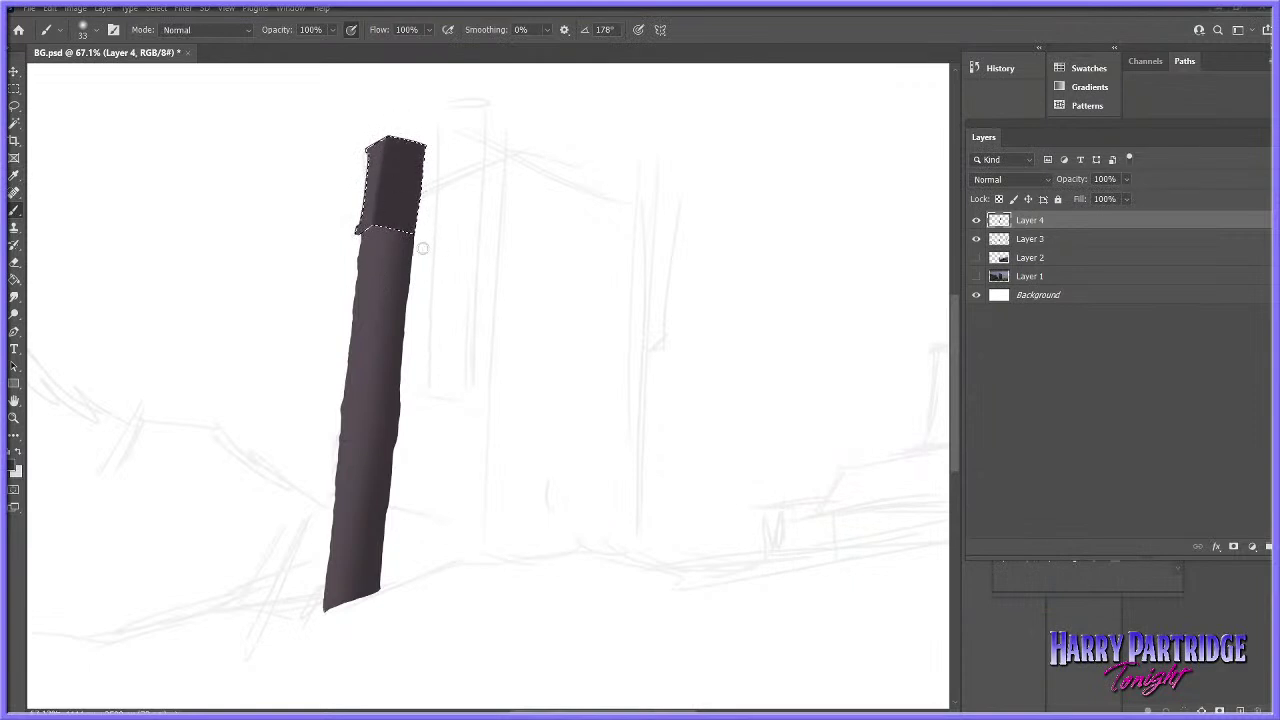
right_click(431, 183)
key(Escape)
key(ctrl+d)
- Paint a thin dark ledge line along the cap's lower edge, reducing the brush to 9 px
right_click(486, 270)
click(566, 302)
drag(563, 337, 627, 337)
drag(361, 233, 411, 237)
key(ctrl+z)
right_click(431, 252)
click(504, 282)
key(Return)
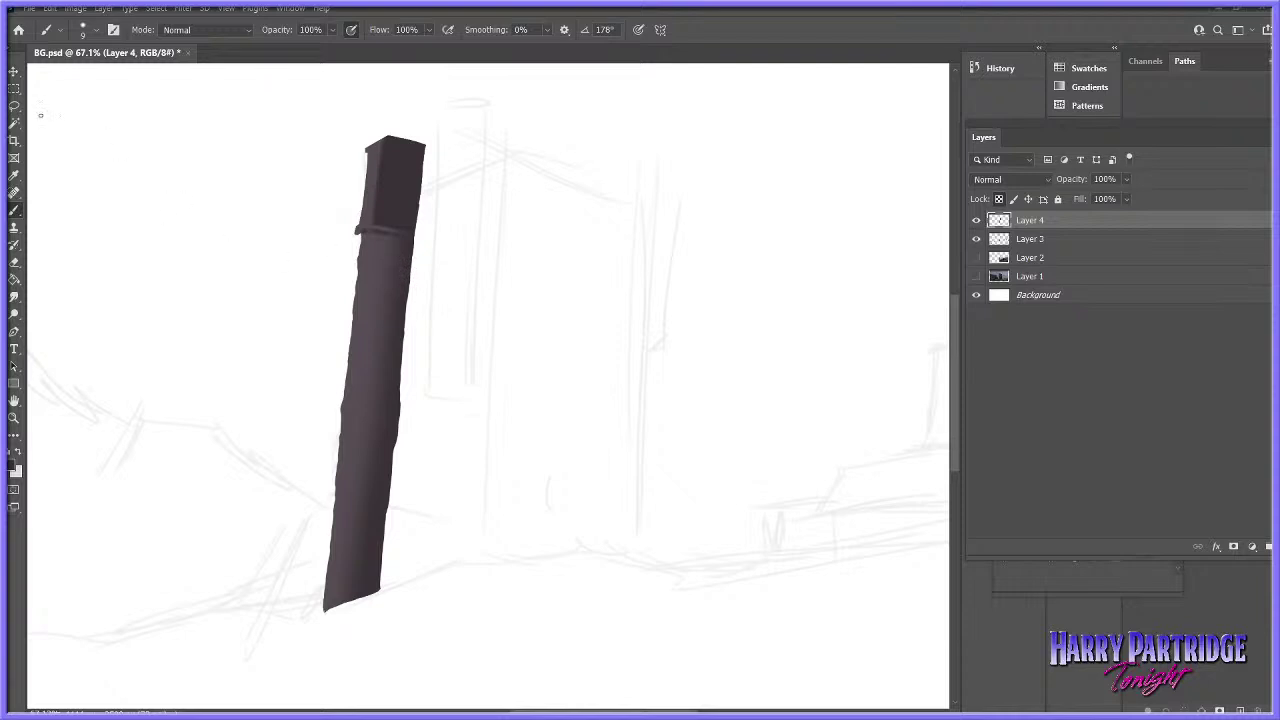
- Outline a tall narrow turret with a jagged top and pointed base beside the wall strip using the Lasso
key(l)
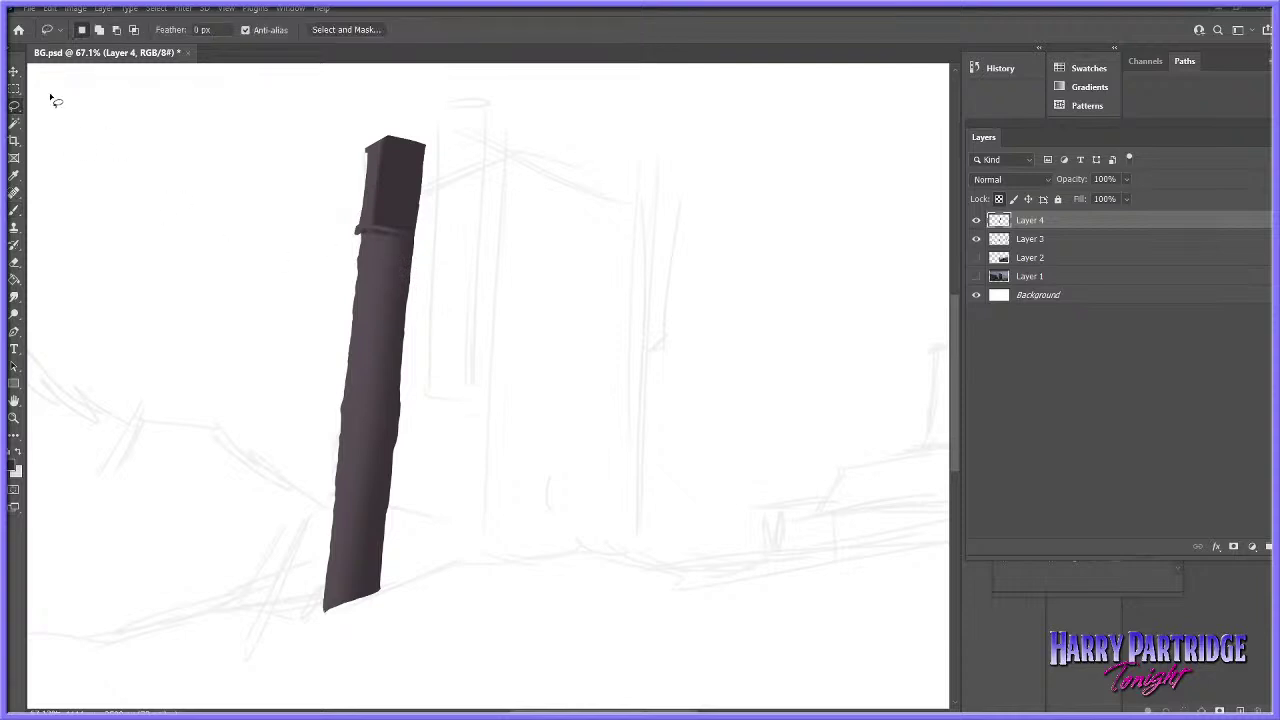
click(424, 115)
click(396, 377)
click(406, 386)
click(431, 372)
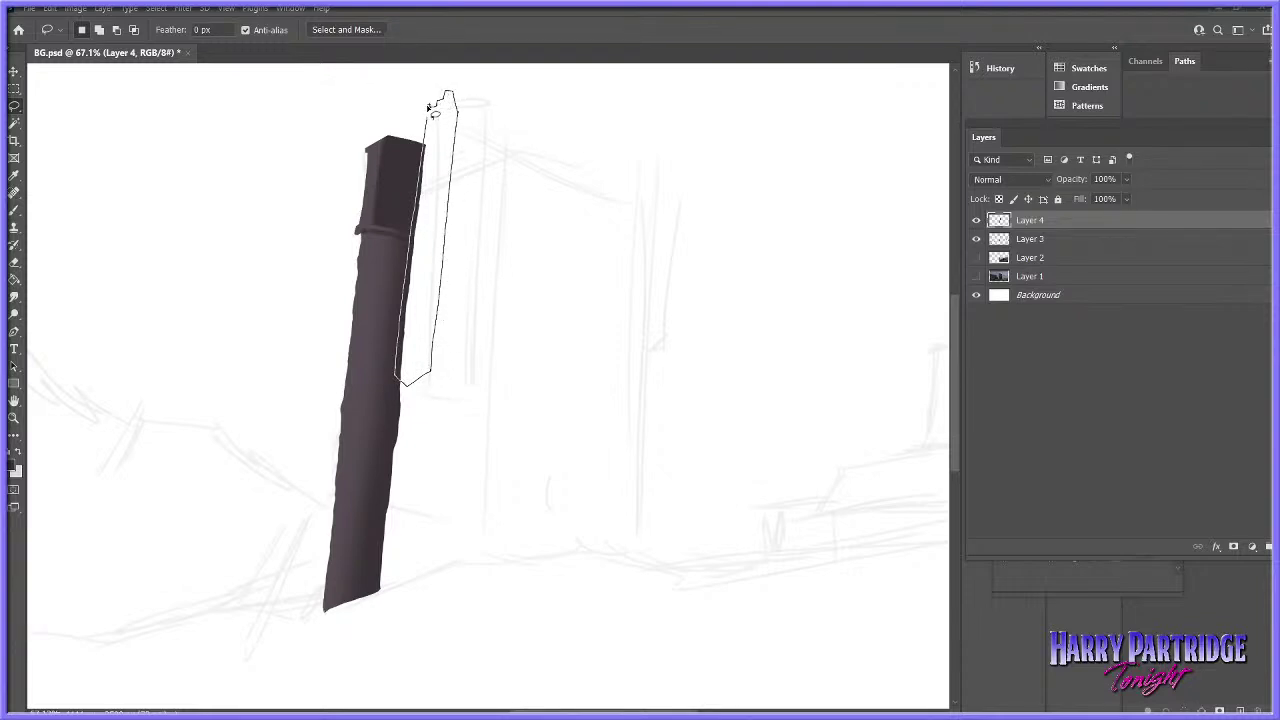
right_click(428, 122)
- Fill the selected turret outline with muted purple sampled from the wall strip using an 89 px brush, and deselect
click(15, 210)
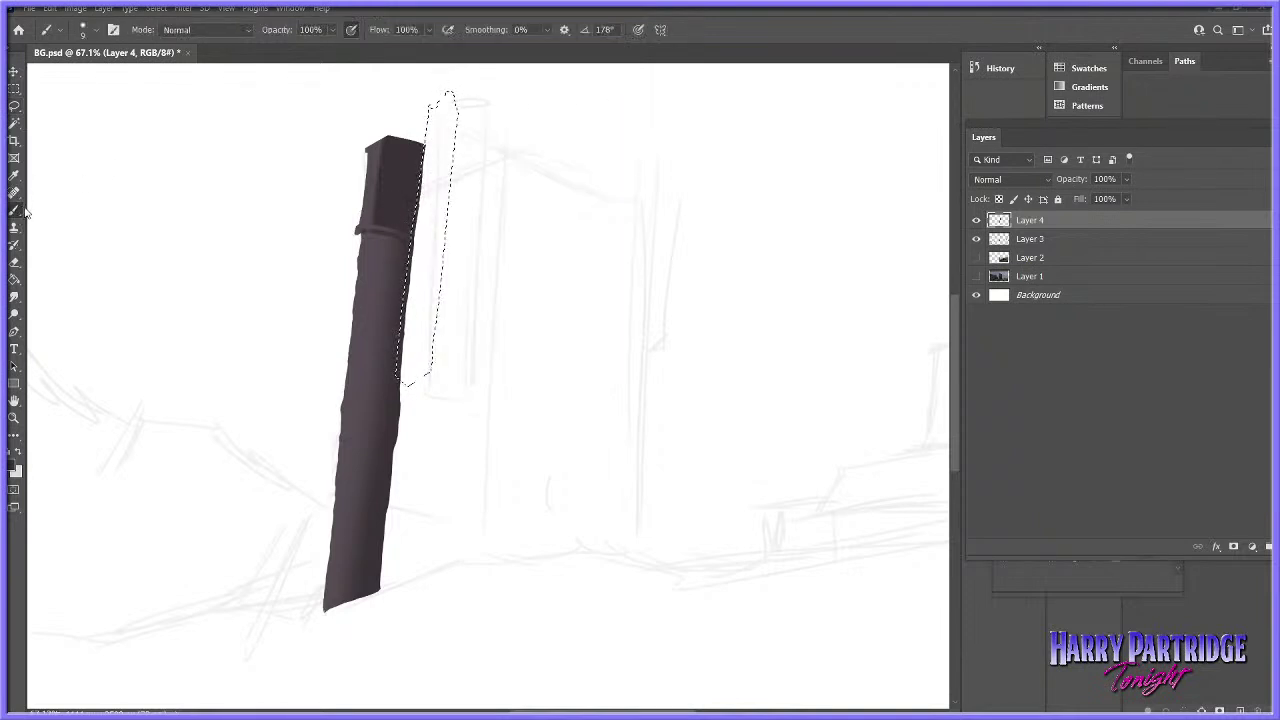
click(14, 468)
click(383, 304)
key(Return)
right_click(459, 260)
click(563, 295)
drag(456, 119, 420, 360)
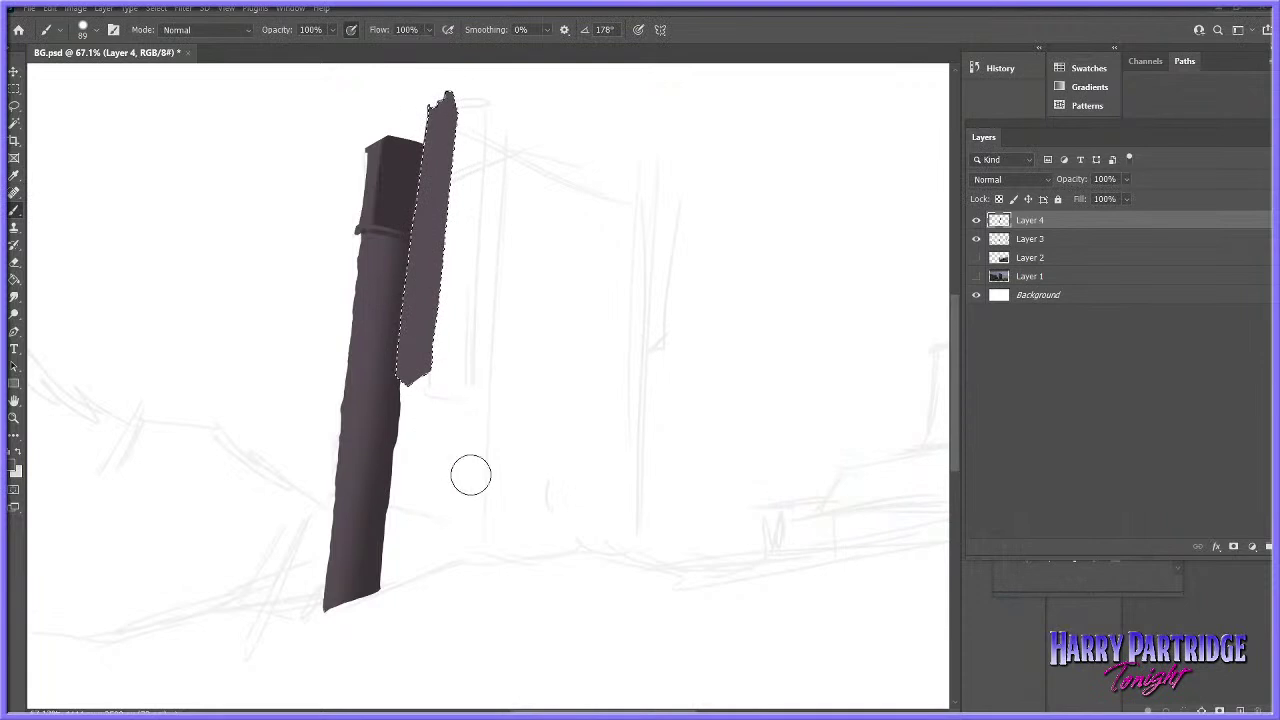
key(ctrl+d)
- Outline the narrow turret's right side face with the Lasso and paint it with the cap's dark purple
click(14, 105)
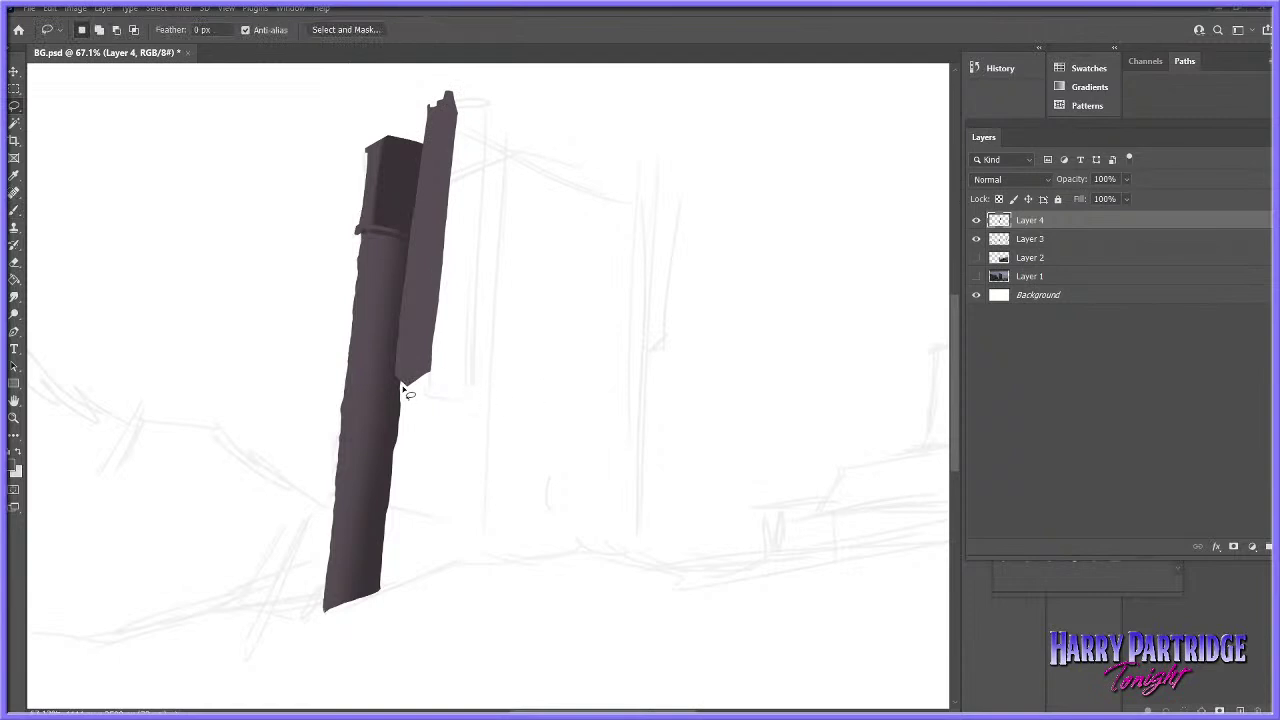
click(398, 379)
drag(447, 412, 470, 201)
drag(456, 184, 440, 333)
mouse_move(408, 386)
mouse_down()
mouse_move(396, 374)
mouse_move(434, 297)
mouse_move(483, 73)
mouse_up()
click(15, 210)
click(12, 466)
click(411, 194)
key(Return)
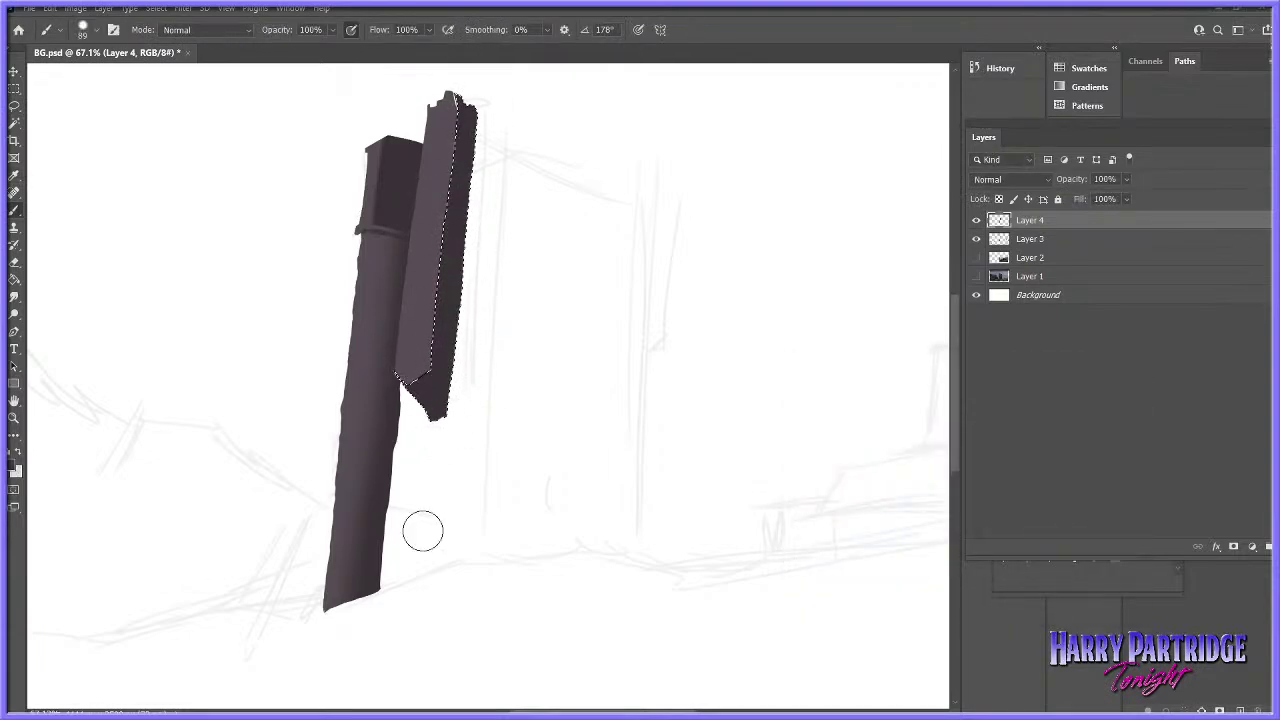
- Hide the painted layer and show Layer 1 to examine the castle reference, and restore both layers' visibility
click(976, 220)
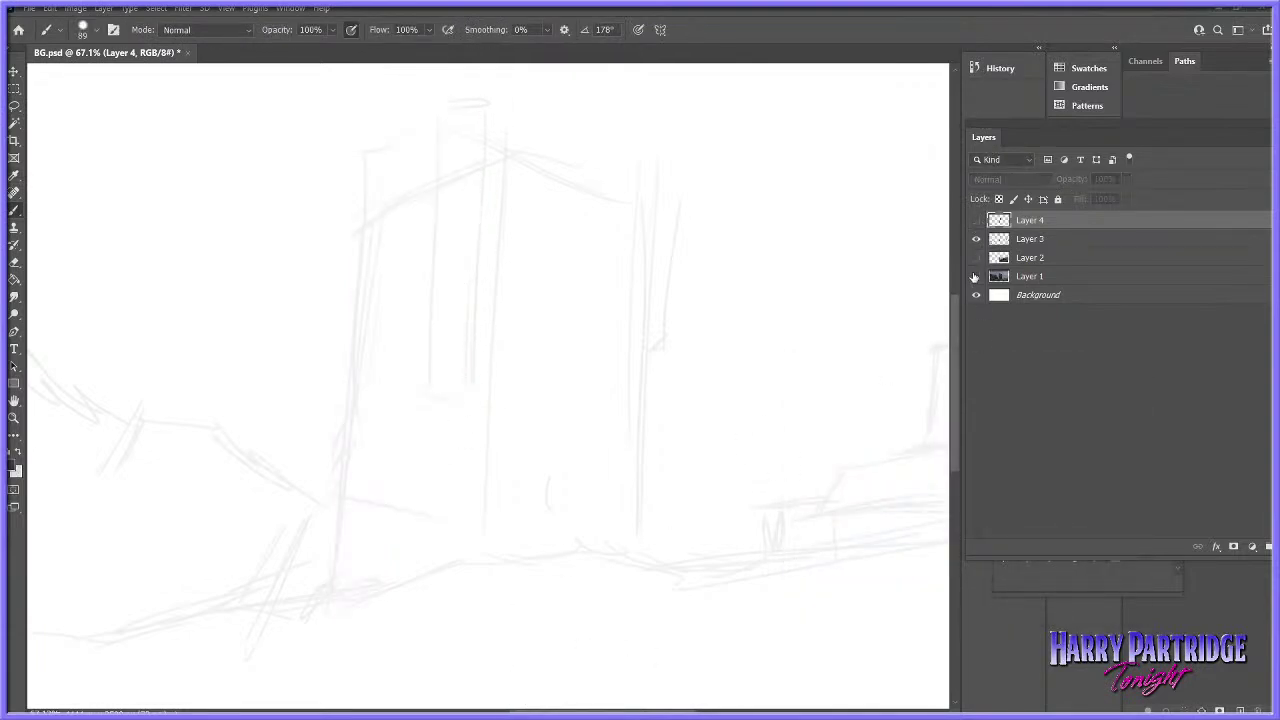
click(976, 276)
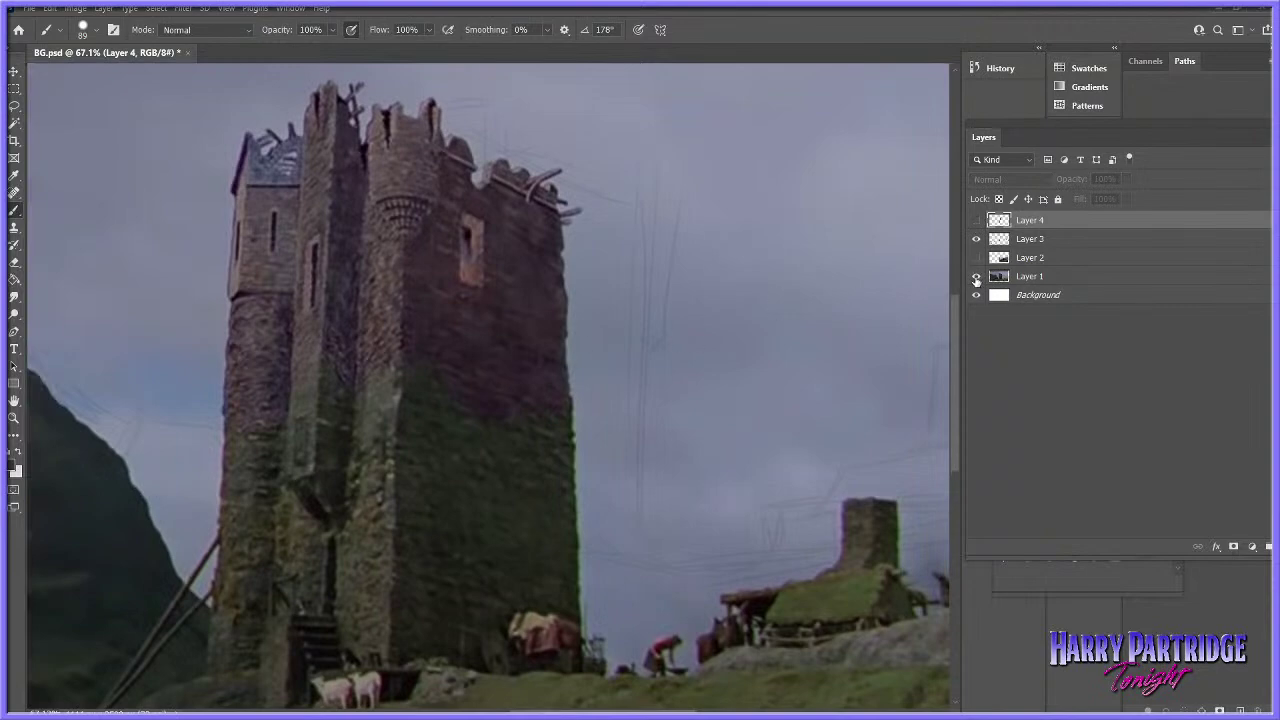
click(976, 276)
click(976, 220)
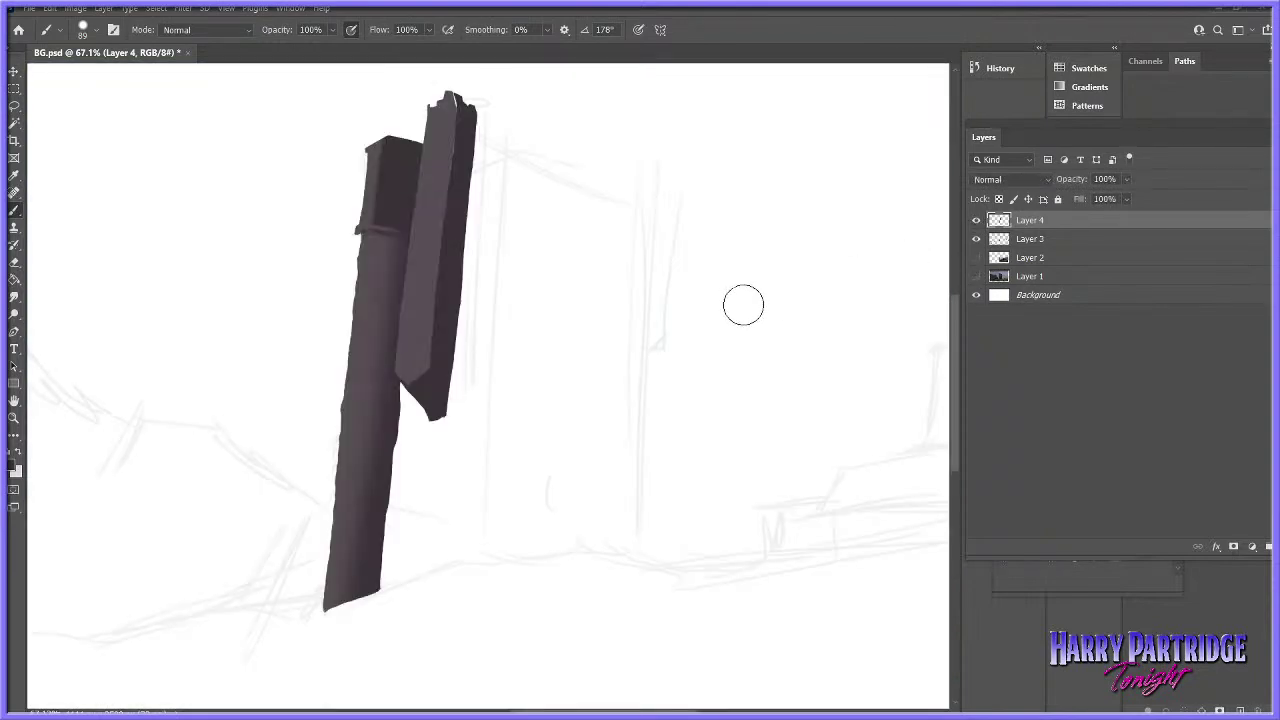
- Add a new blank layer directly above the sketch on Layer 3
click(1038, 243)
click(103, 8)
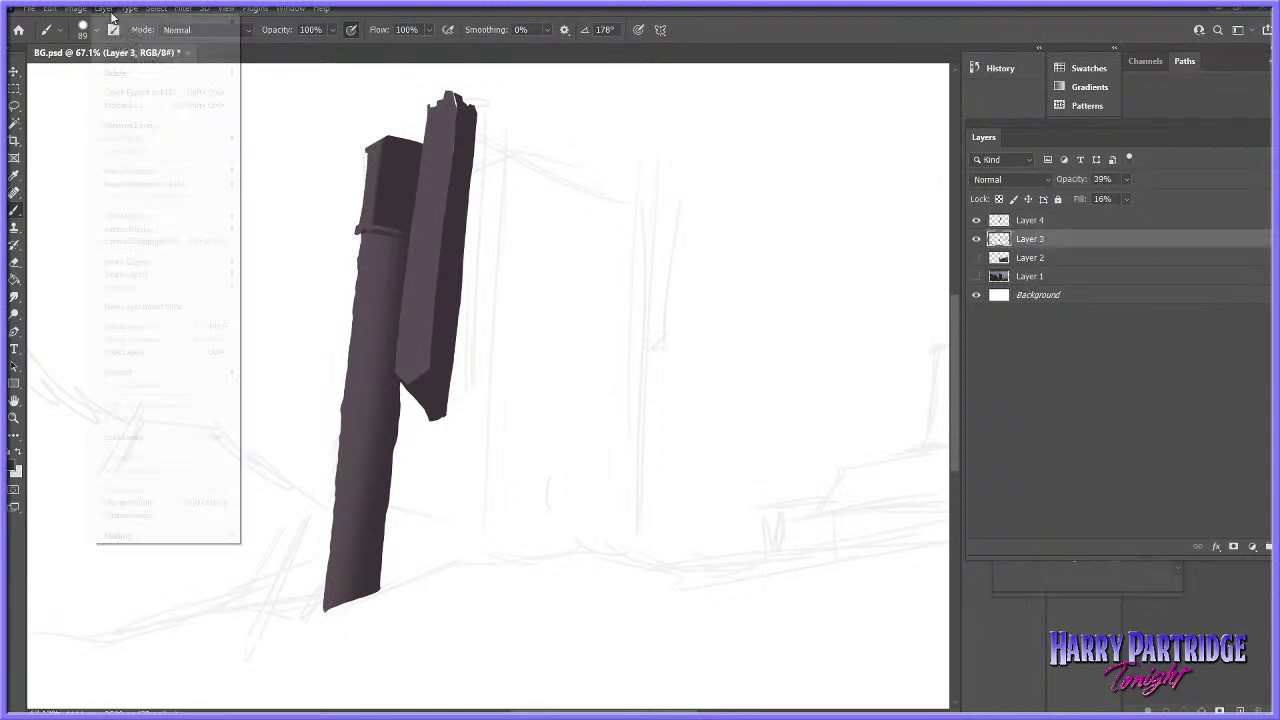
mouse_move(124, 22)
click(300, 25)
key(Return)
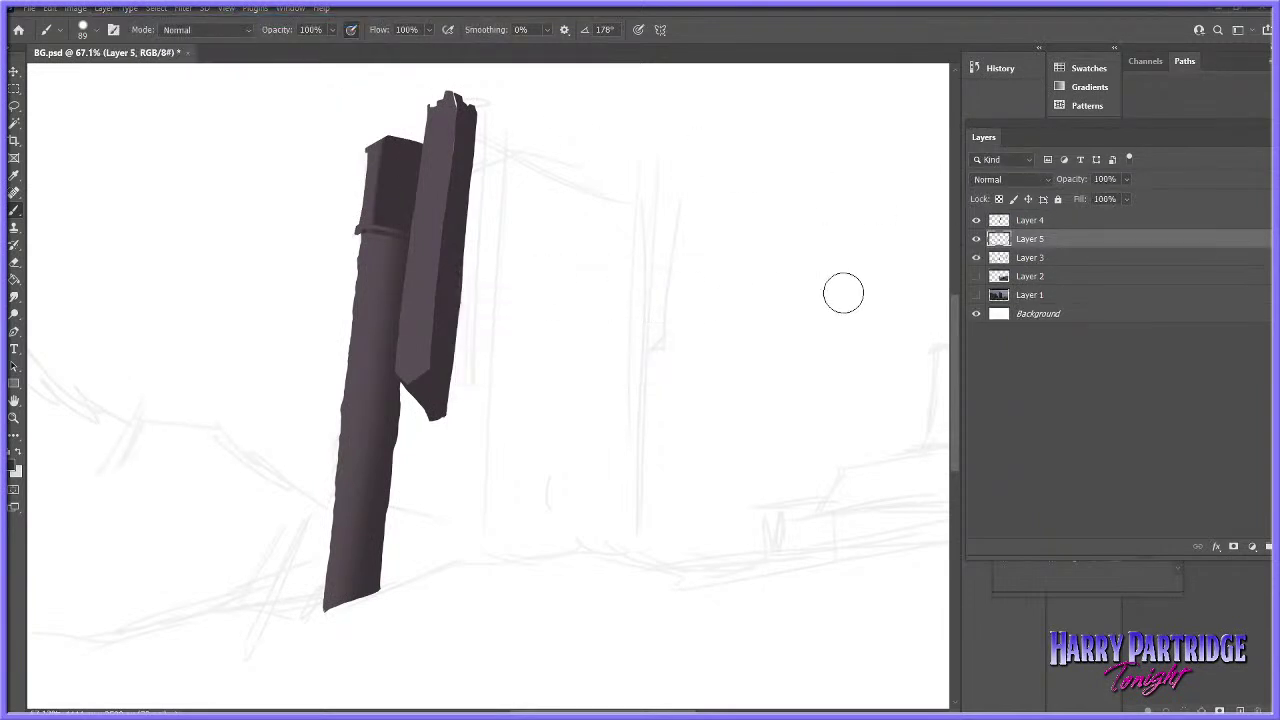
- Paint the lower wall area behind the narrow turret on Layer 5 in the turret's lighter purple with an 89 px brush
click(12, 467)
click(424, 363)
key(Return)
click(976, 220)
click(976, 220)
mouse_move(412, 365)
mouse_down()
mouse_move(434, 386)
mouse_move(377, 577)
mouse_move(433, 530)
mouse_move(443, 496)
mouse_move(470, 253)
mouse_move(470, 437)
mouse_up()
key(ctrl+z)
drag(483, 182, 482, 346)
key(ctrl+z)
drag(486, 188, 485, 203)
key(ctrl+shift+z)
key(ctrl+z)
- Extend the wall behind the turret up to its top corner, softening the brush to 40% hardness and reducing it to 45 px
right_click(494, 210)
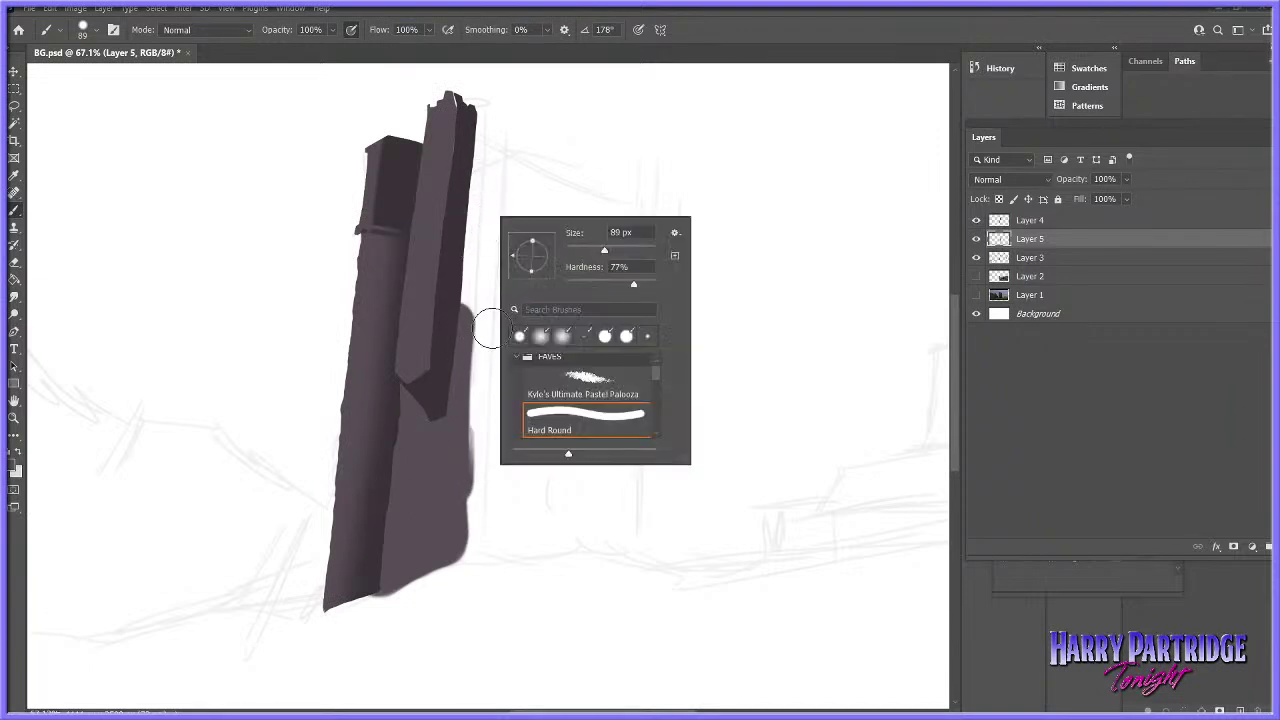
drag(656, 285, 594, 283)
drag(464, 250, 460, 457)
right_click(486, 292)
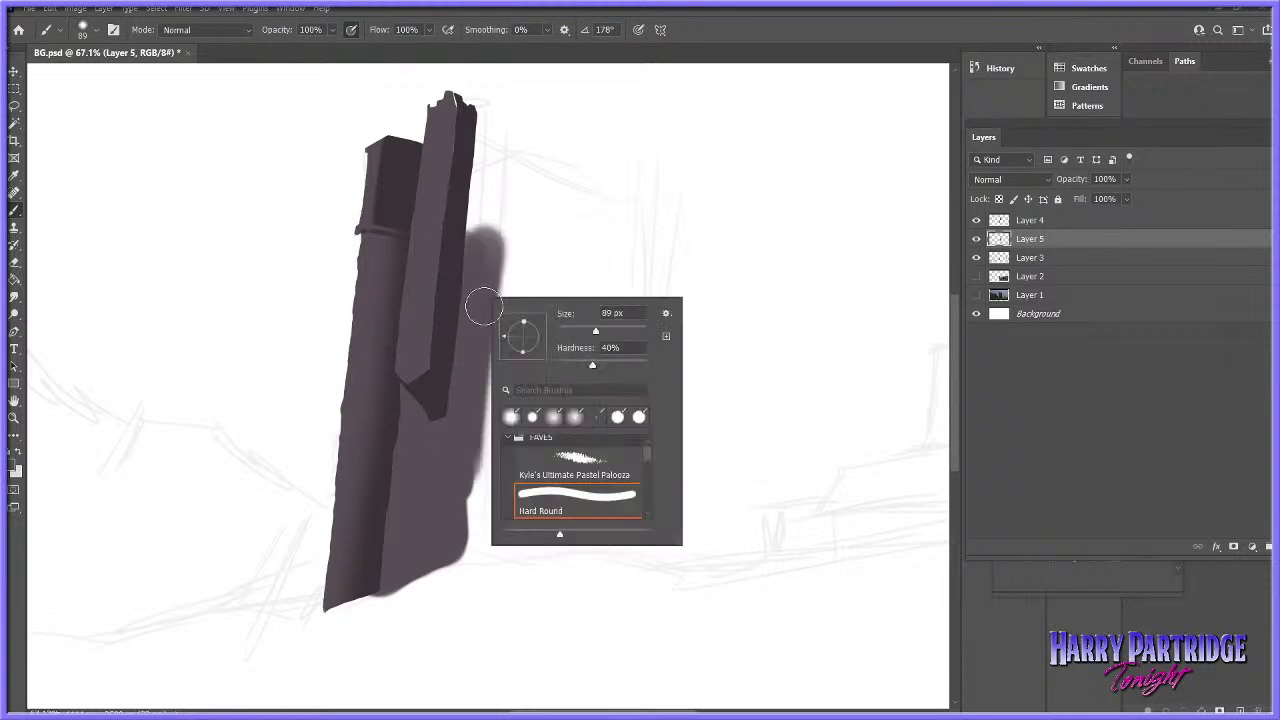
drag(592, 330, 575, 331)
mouse_move(472, 432)
mouse_down()
mouse_move(468, 537)
mouse_move(496, 263)
mouse_move(496, 224)
mouse_move(479, 235)
mouse_move(474, 193)
mouse_move(499, 171)
mouse_move(480, 180)
mouse_move(498, 176)
mouse_move(484, 201)
mouse_up()
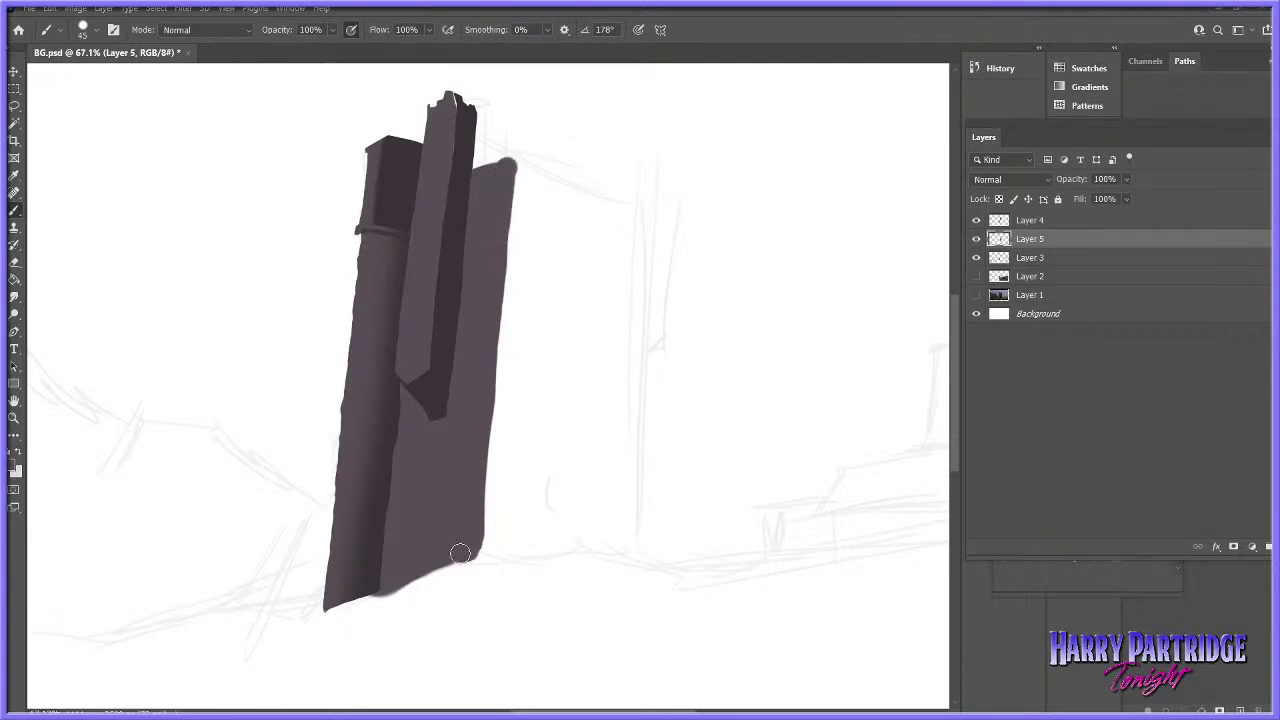
- Sample the narrow turret's dark shadow purple as the foreground colour
click(12, 469)
click(444, 395)
key(Return)
- Try painting the tower's shaded front wall freehand in dark purple, and undo the strokes
drag(526, 176, 484, 560)
key(l)
key(ctrl+z)
key(ctrl+z)
key(ctrl+z)
key(ctrl+z)
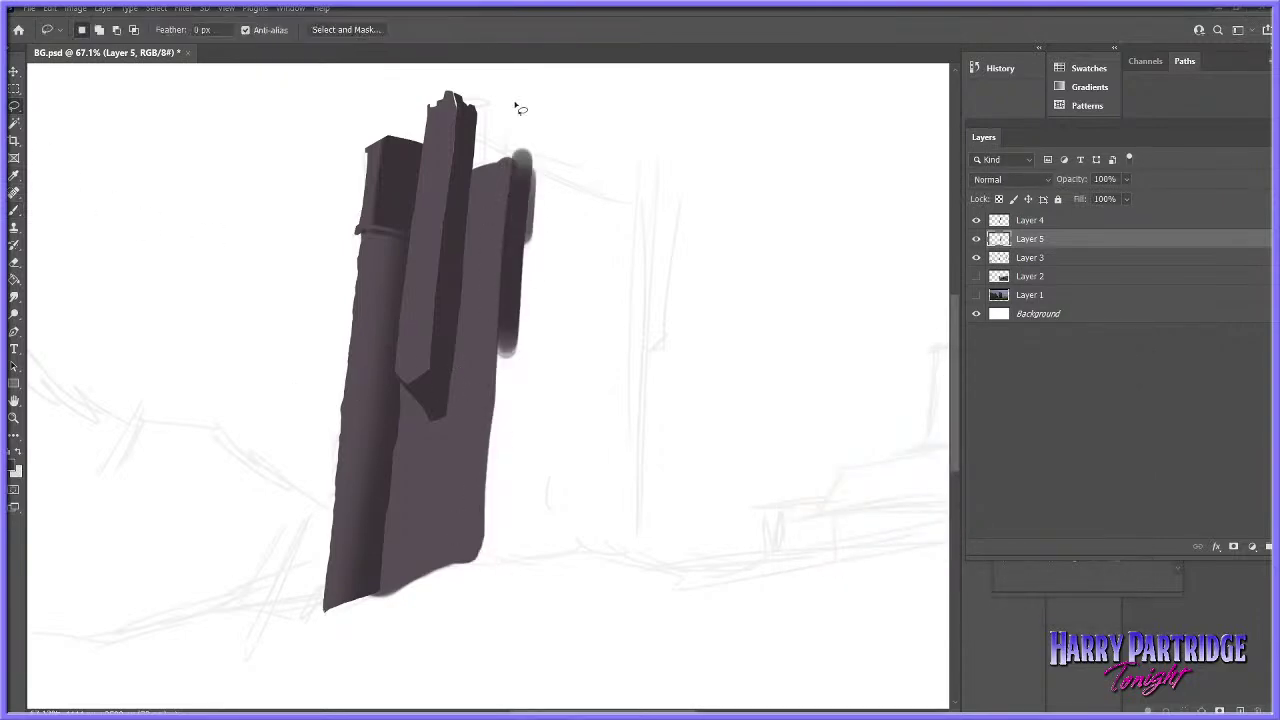
key(ctrl+z)
- Outline the tower's wide front wall with a ragged top using the Lasso, and fill it dark purple with a 101 px brush
drag(514, 160, 508, 248)
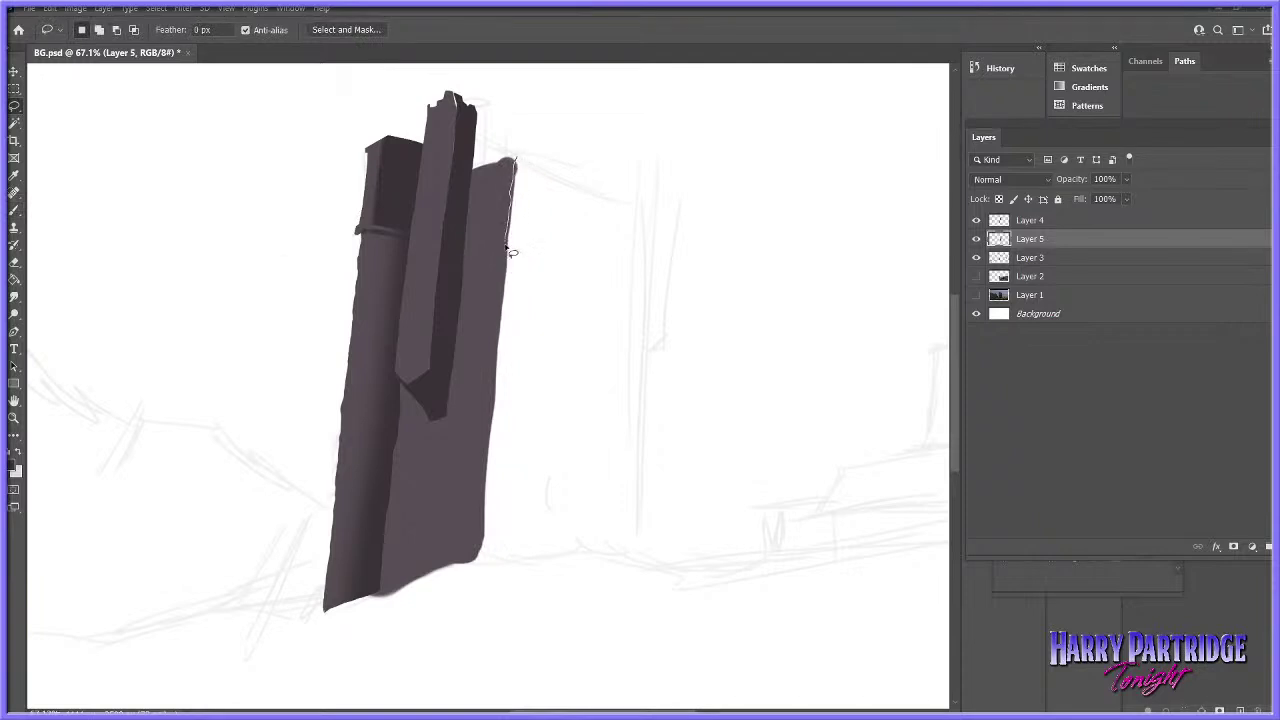
drag(506, 317, 499, 398)
drag(489, 464, 484, 509)
mouse_move(475, 566)
mouse_down()
mouse_move(639, 569)
mouse_move(646, 412)
mouse_up()
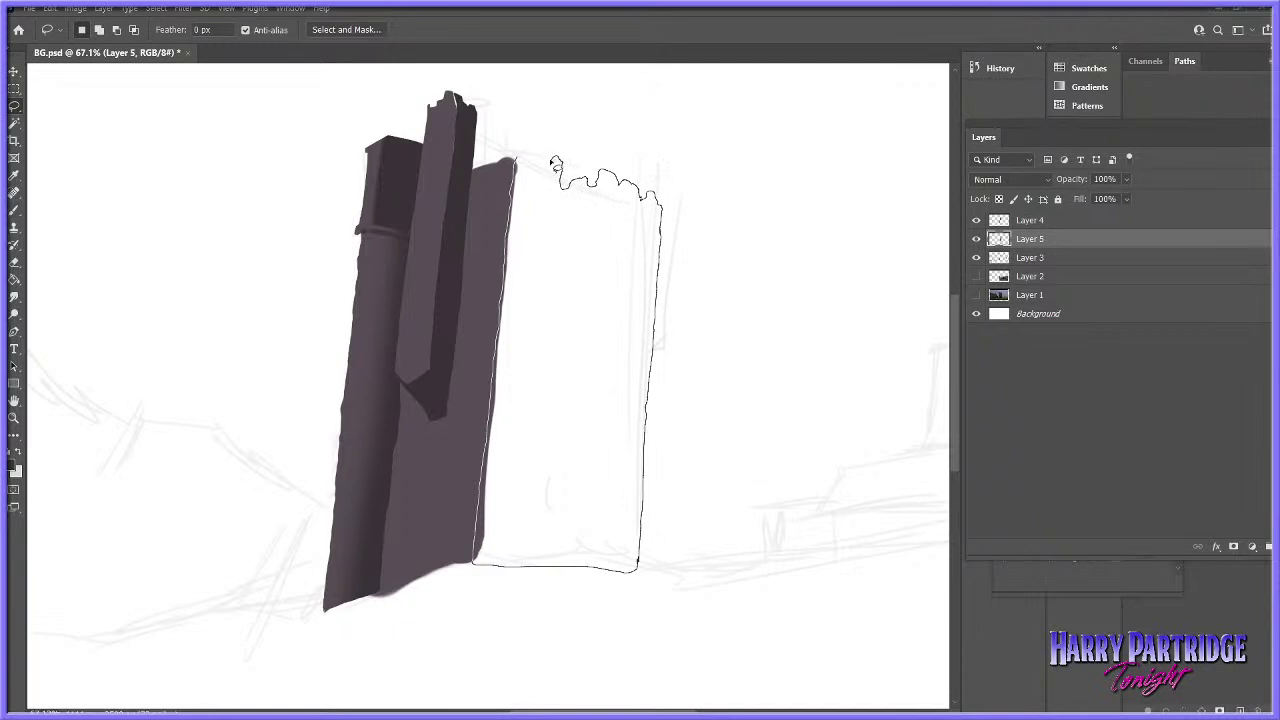
mouse_move(527, 160)
mouse_down()
mouse_move(500, 431)
mouse_move(603, 540)
mouse_move(526, 429)
mouse_move(620, 495)
mouse_move(537, 603)
mouse_up()
key(b)
right_click(563, 269)
click(725, 308)
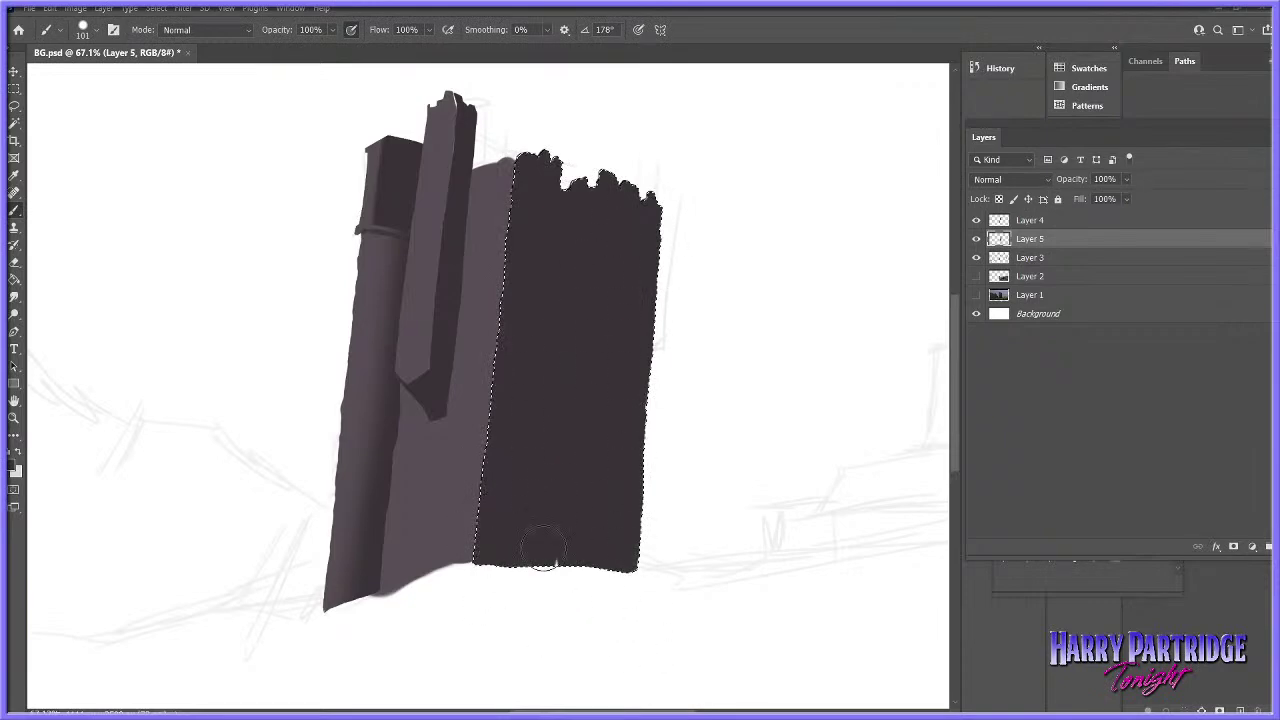
key(ctrl+d)
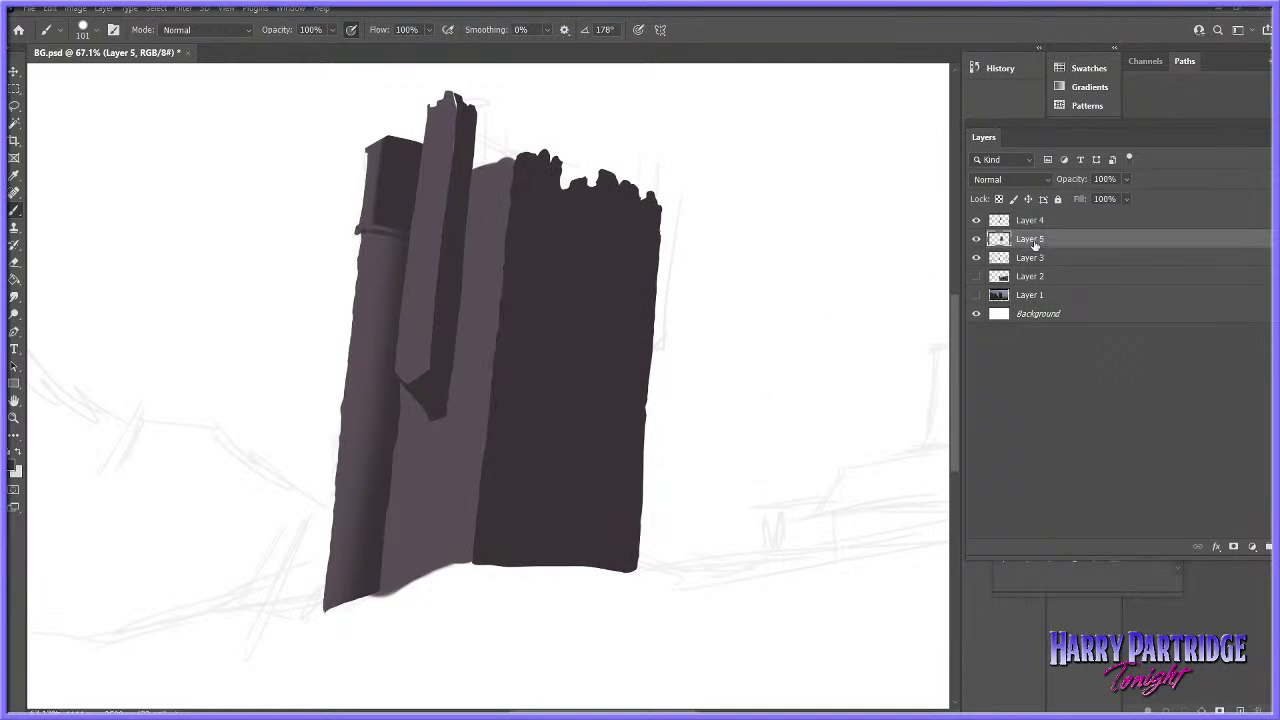
- Paint a soft dark shadow on Layer 5 along and beneath the narrow turret with the brush opacity at 80%
click(976, 239)
click(976, 239)
click(976, 239)
click(976, 239)
right_click(418, 170)
click(429, 432)
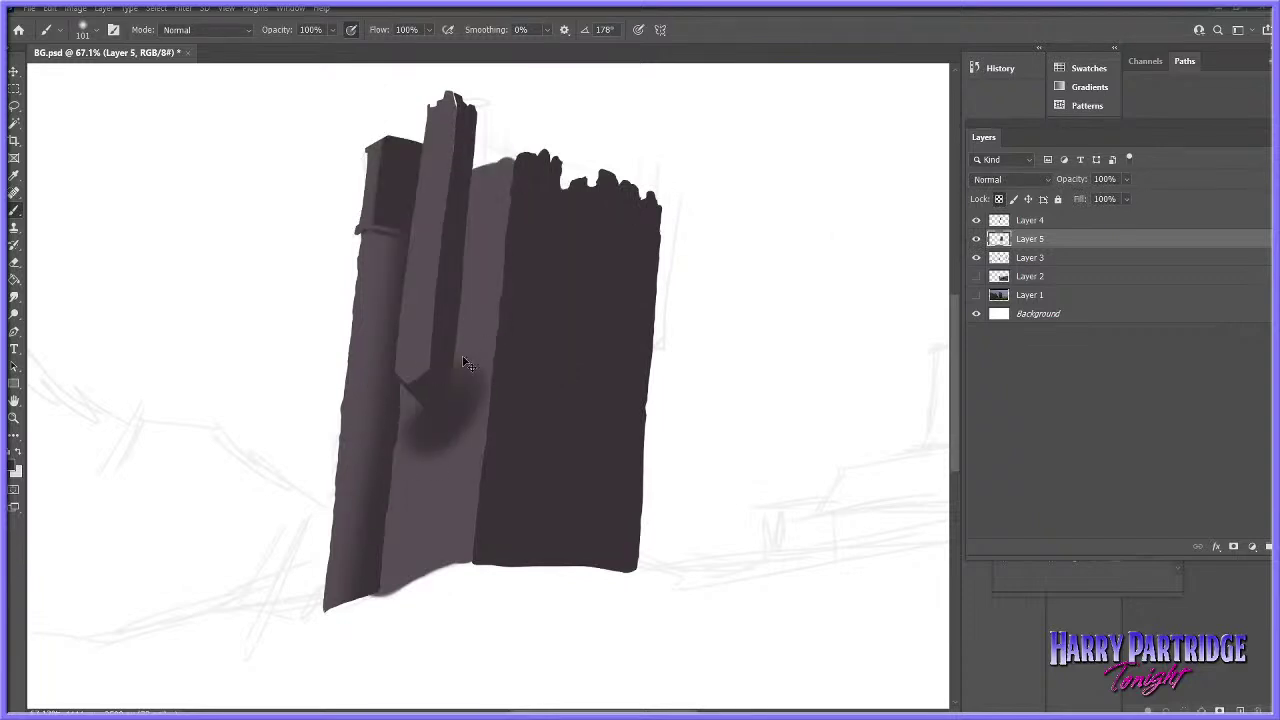
drag(332, 29, 320, 49)
drag(471, 146, 443, 410)
key(ctrl+z)
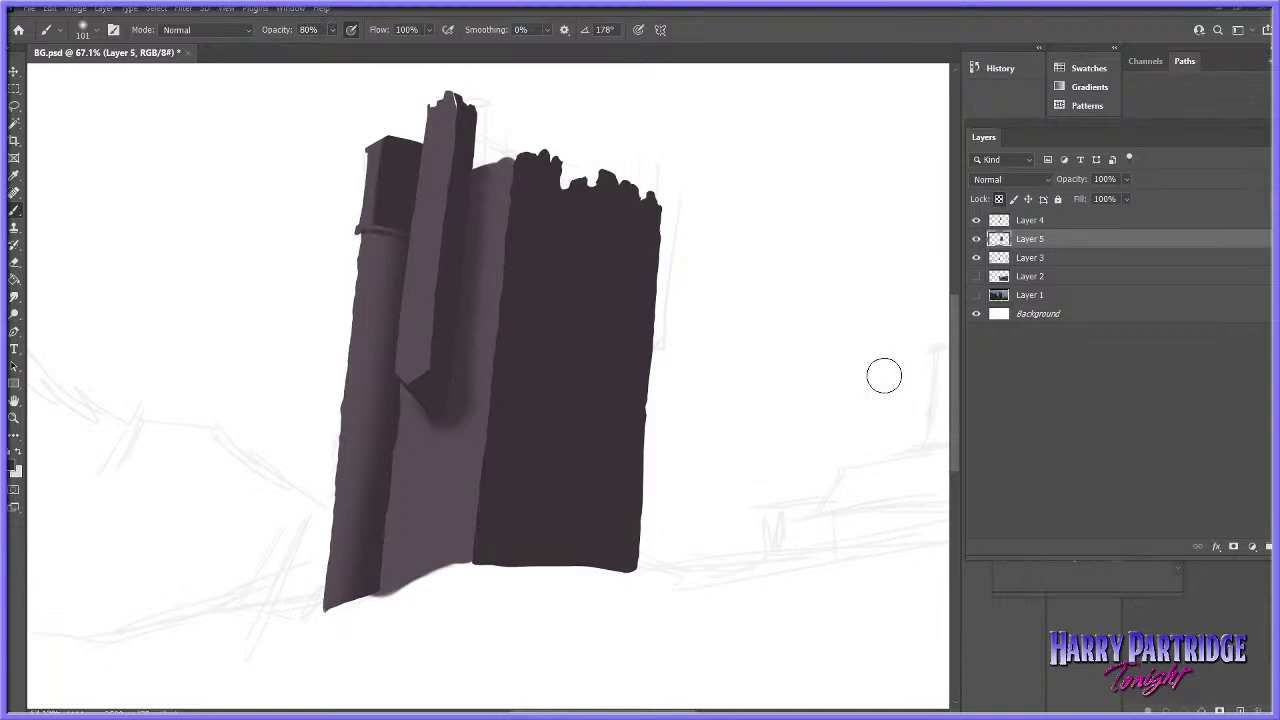
- Outline a rounded corner turret with broken battlements on Layer 4 with the Lasso, where the two walls meet at the top
click(1030, 220)
click(976, 220)
click(976, 221)
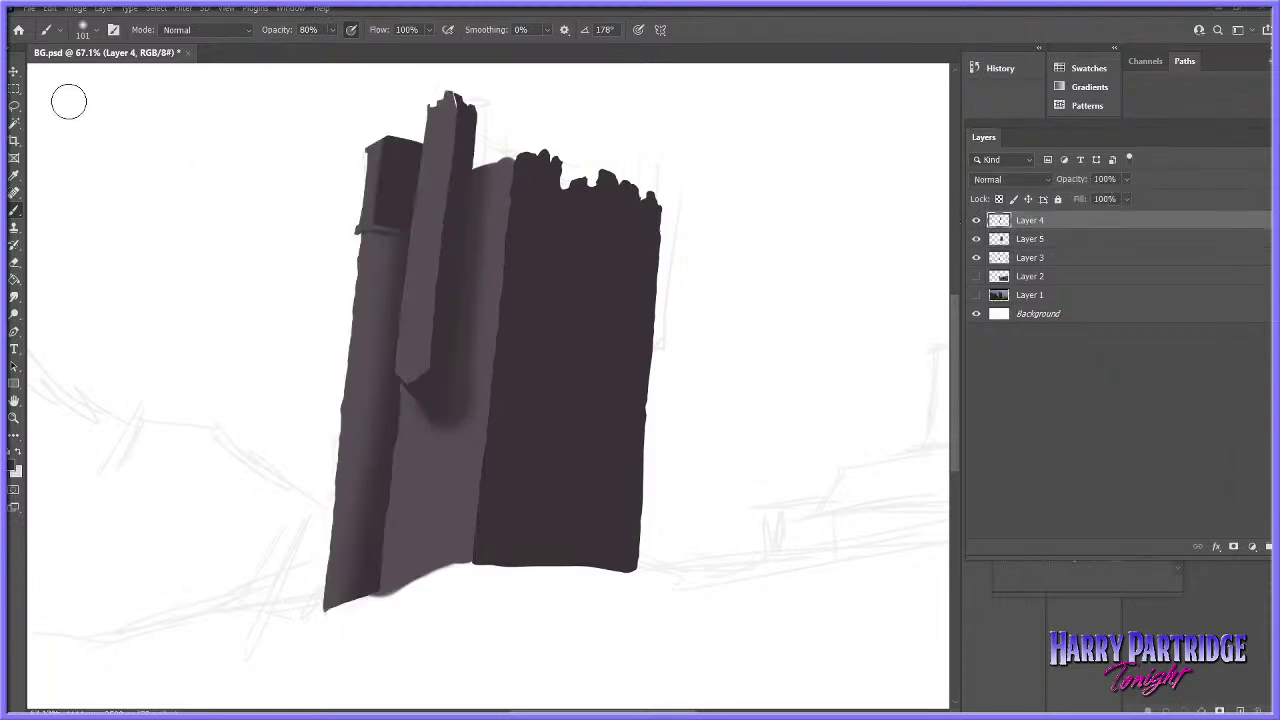
click(17, 106)
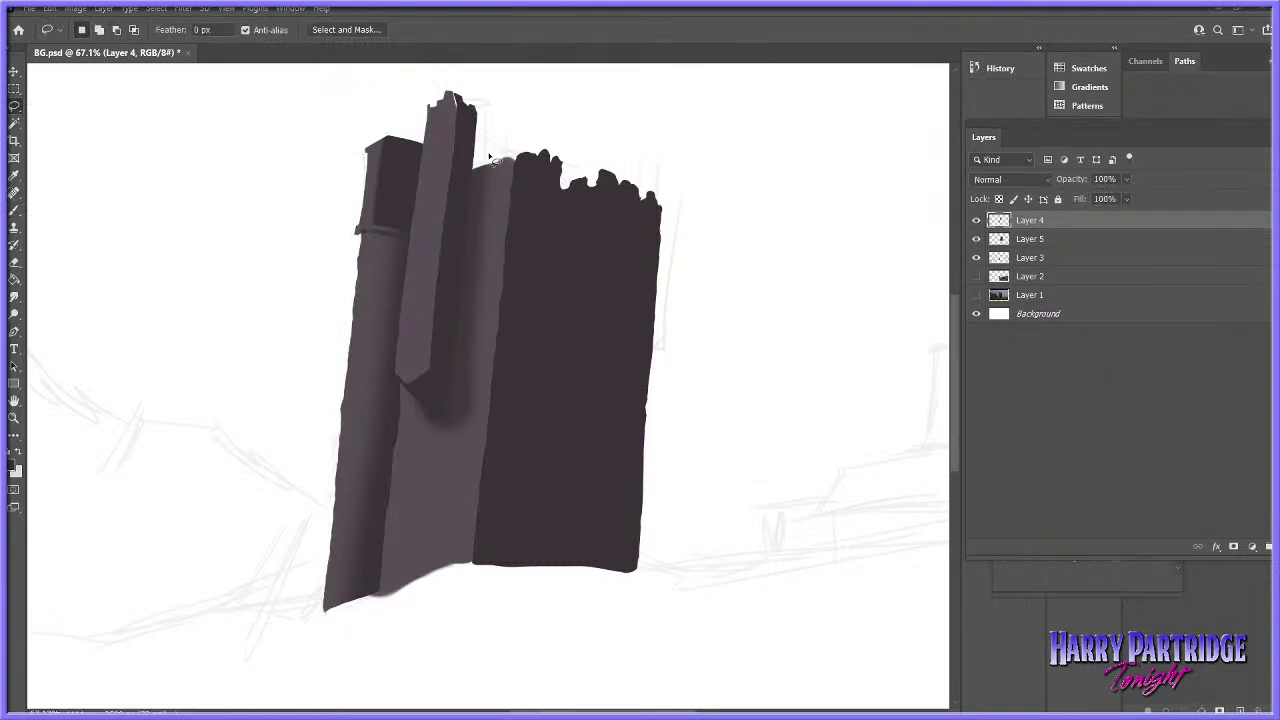
drag(484, 190, 484, 192)
mouse_move(496, 120)
mouse_down()
mouse_move(484, 192)
mouse_move(501, 215)
mouse_up()
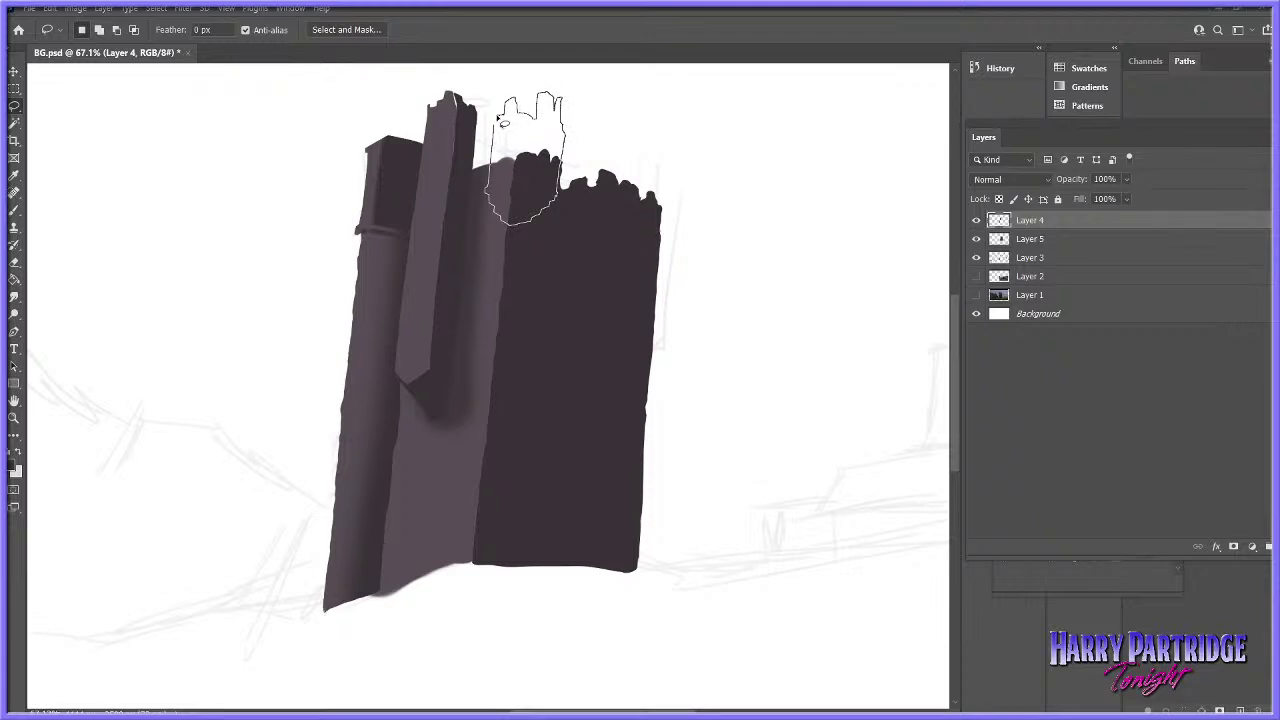
drag(493, 137, 495, 140)
- Fill the outlined corner turret with muted purple on Layer 4, using the brush at 80% opacity
click(14, 209)
click(15, 466)
key(Escape)
click(977, 220)
click(977, 220)
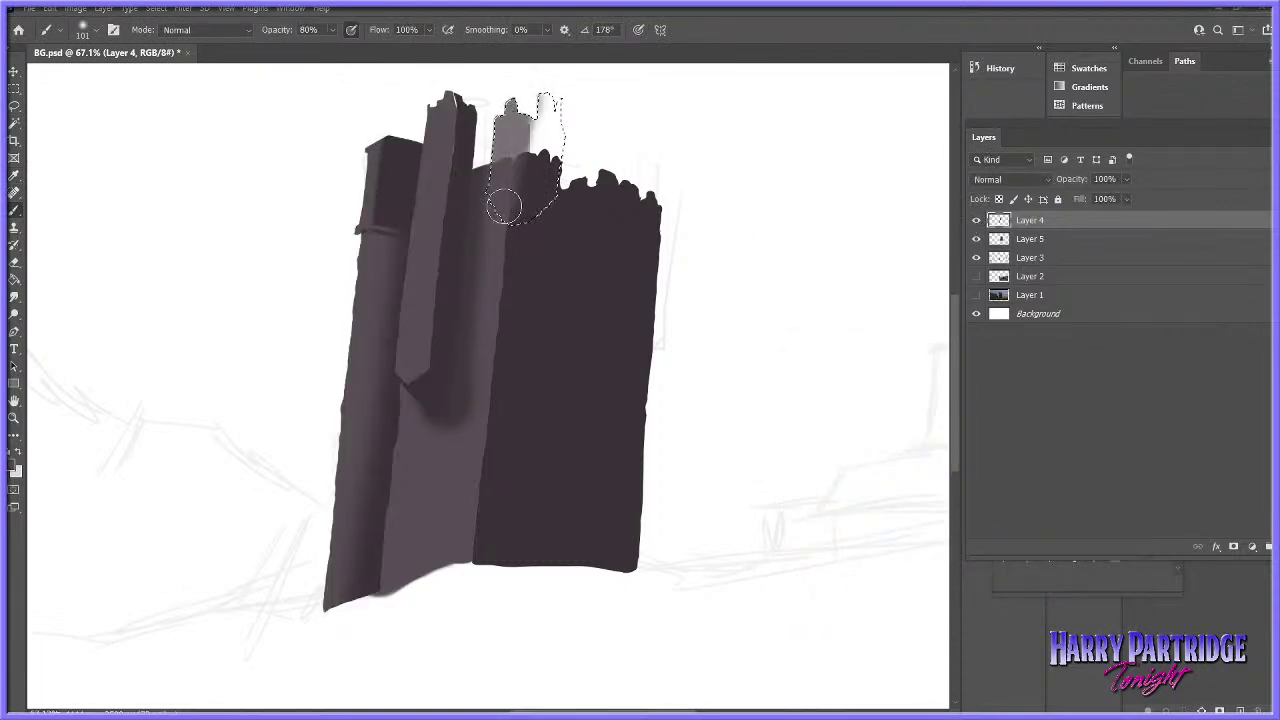
right_click(537, 129)
drag(606, 199, 714, 192)
click(530, 115)
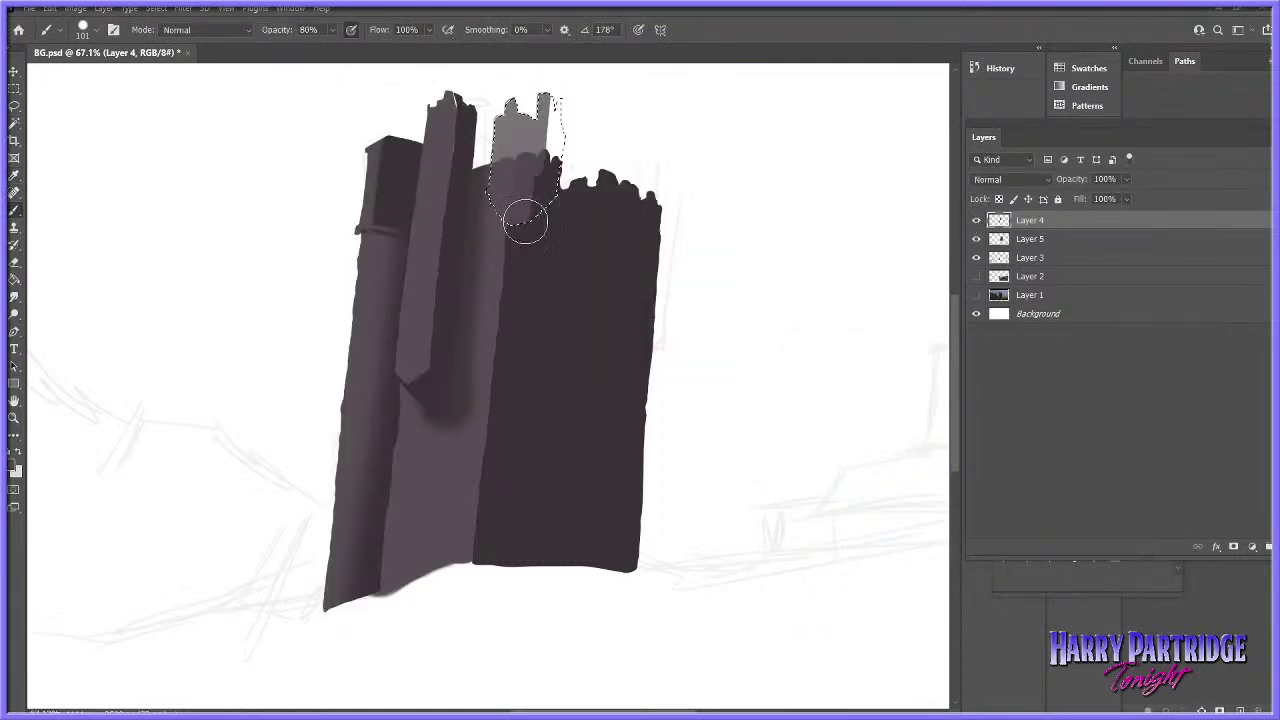
drag(518, 118, 552, 110)
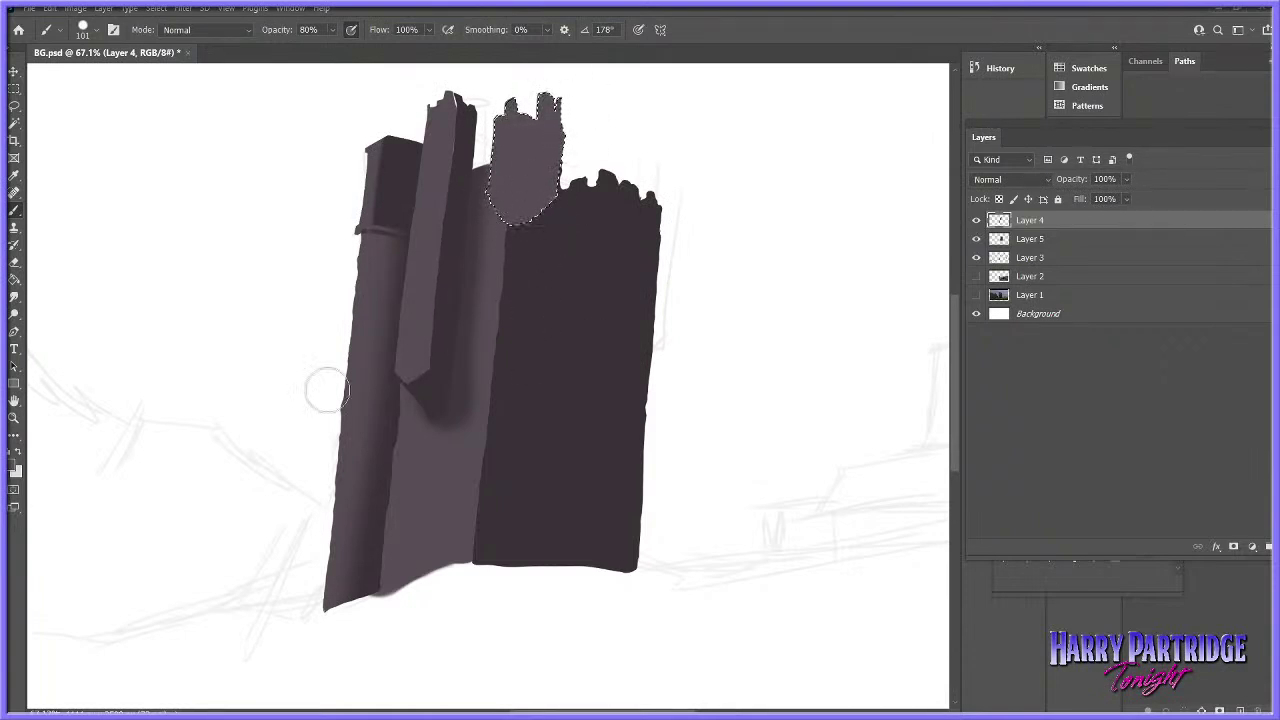
- Draw thin dark curved bands and brick marks around the corner turret's rounded base with a hard 6 px brush
click(12, 467)
click(595, 311)
key(Return)
right_click(585, 301)
click(641, 323)
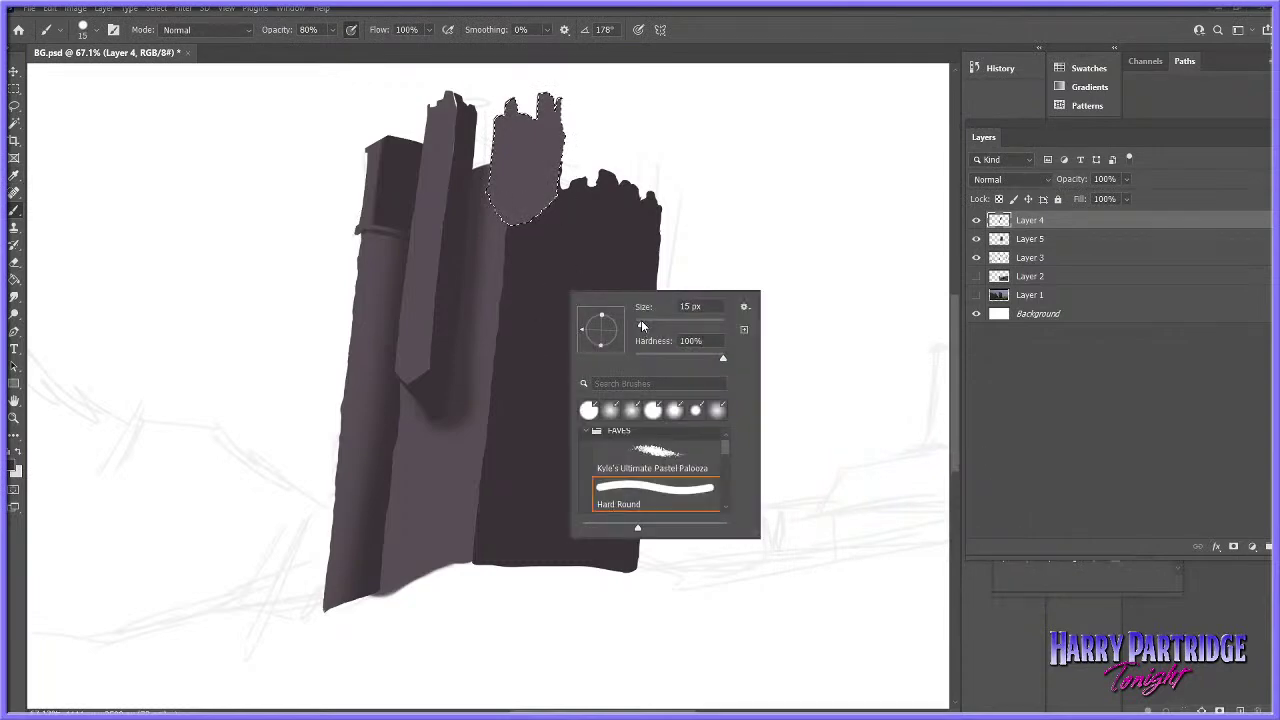
mouse_move(491, 191)
mouse_down()
mouse_move(561, 208)
mouse_move(500, 192)
mouse_up()
right_click(555, 228)
click(629, 264)
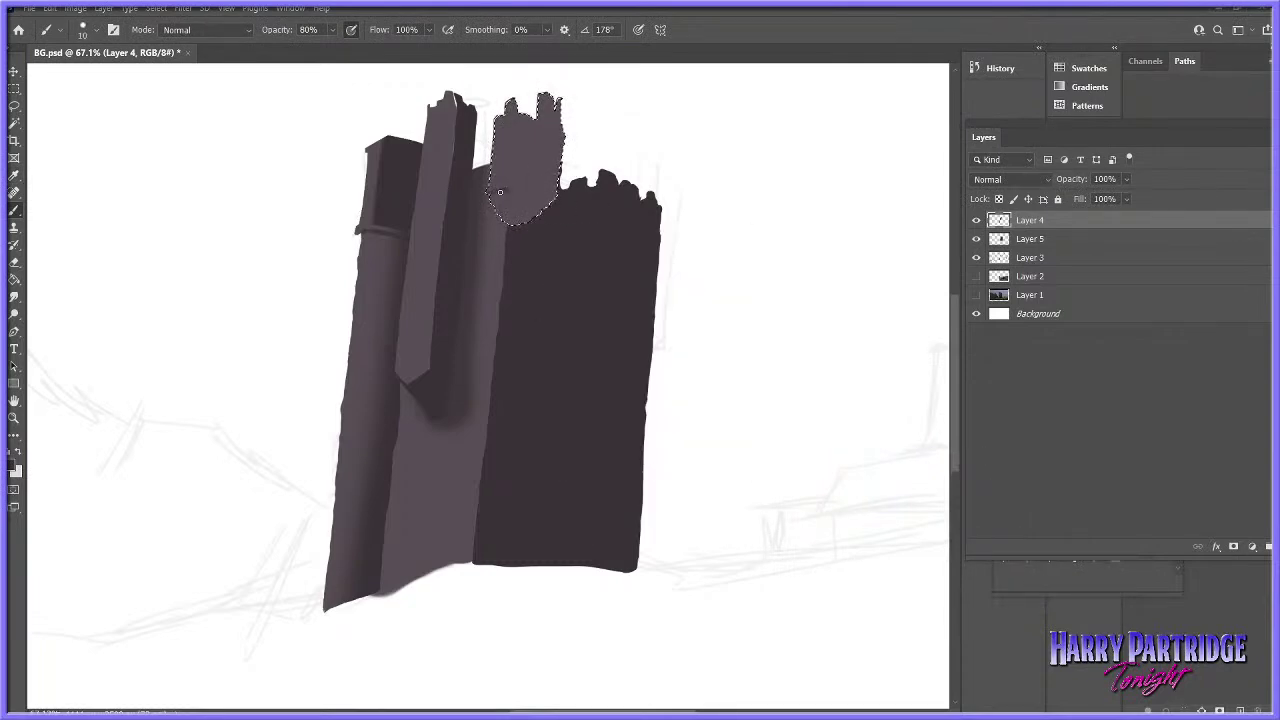
right_click(566, 220)
drag(621, 232, 613, 232)
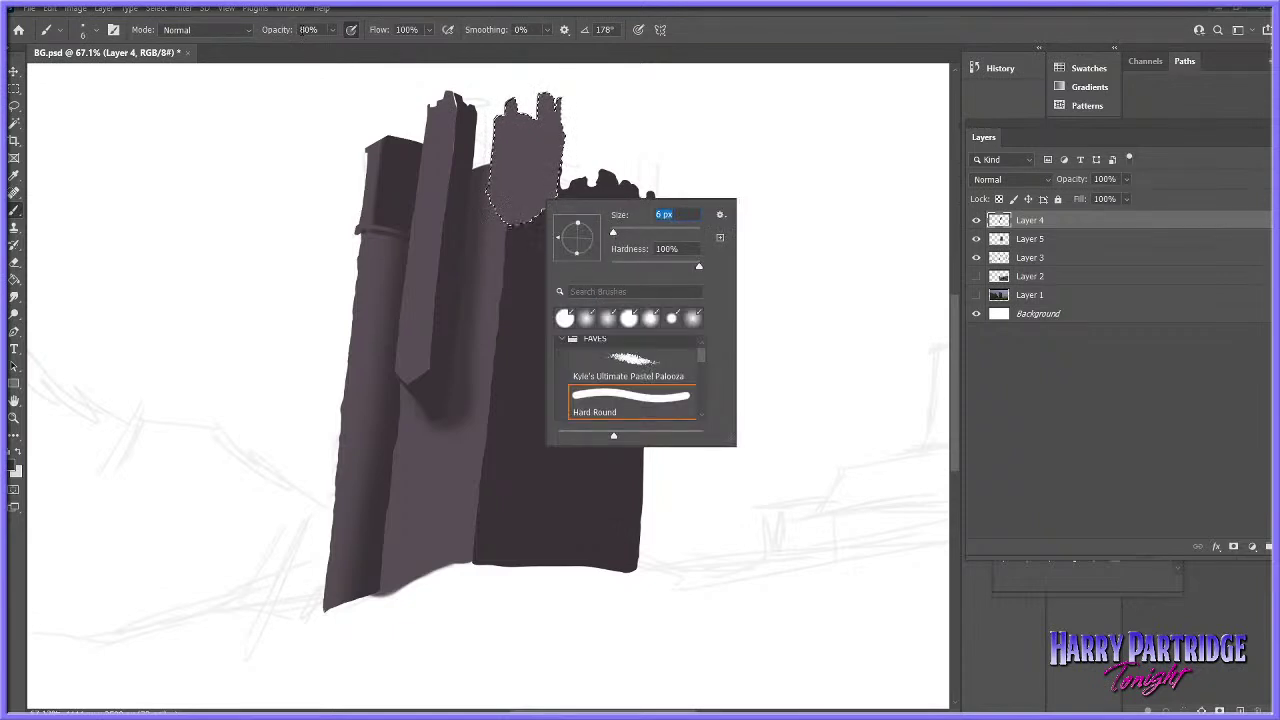
key(Return)
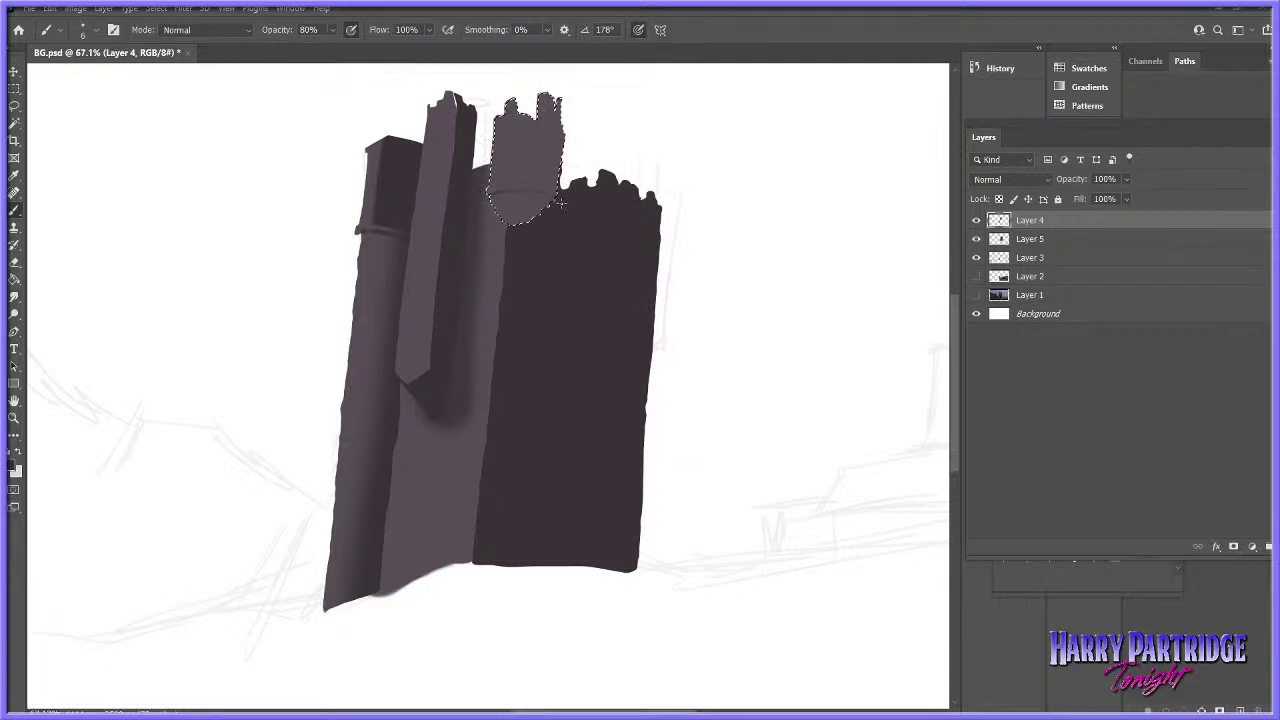
mouse_move(558, 197)
mouse_down()
mouse_move(492, 201)
mouse_move(498, 213)
mouse_up()
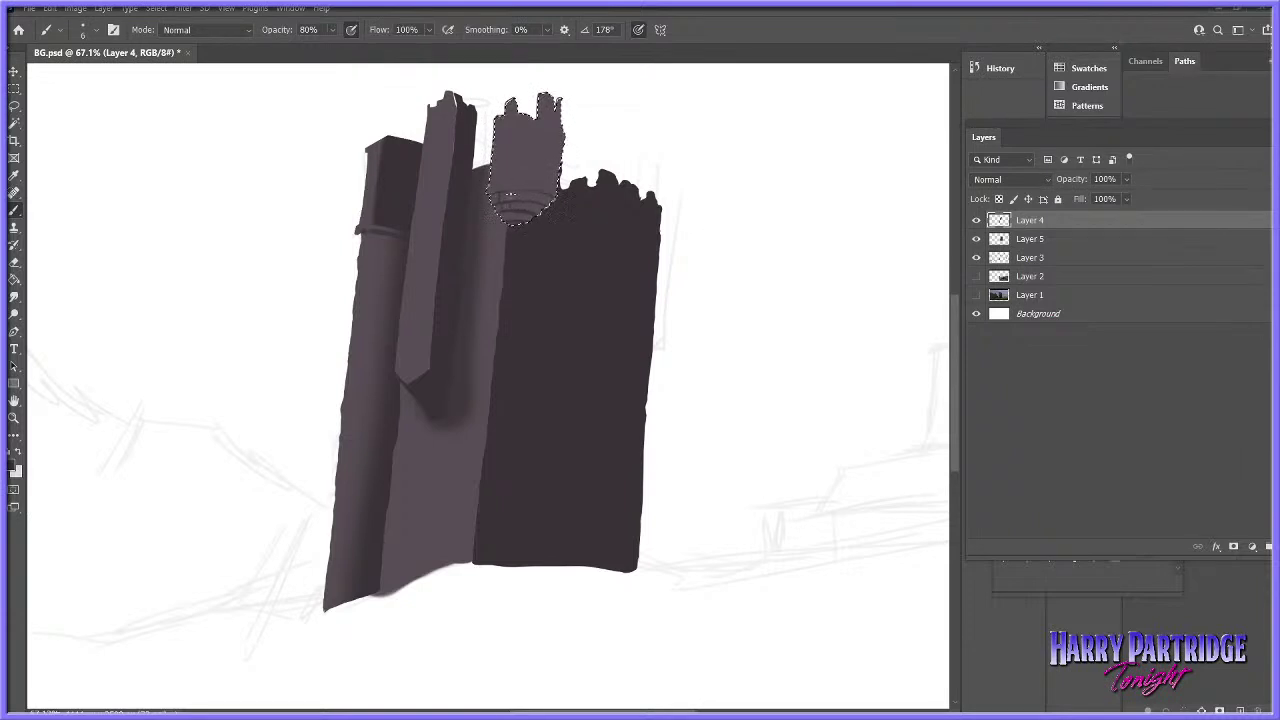
drag(524, 202, 557, 190)
- Shade the corner turret softly with a 148 px brush, lower the brush opacity to 33%, and deselect the turret
mouse_move(538, 147)
mouse_down()
mouse_move(555, 108)
mouse_move(514, 117)
mouse_move(489, 178)
mouse_move(540, 102)
mouse_move(552, 108)
mouse_move(546, 284)
mouse_up()
right_click(553, 131)
click(645, 212)
click(693, 181)
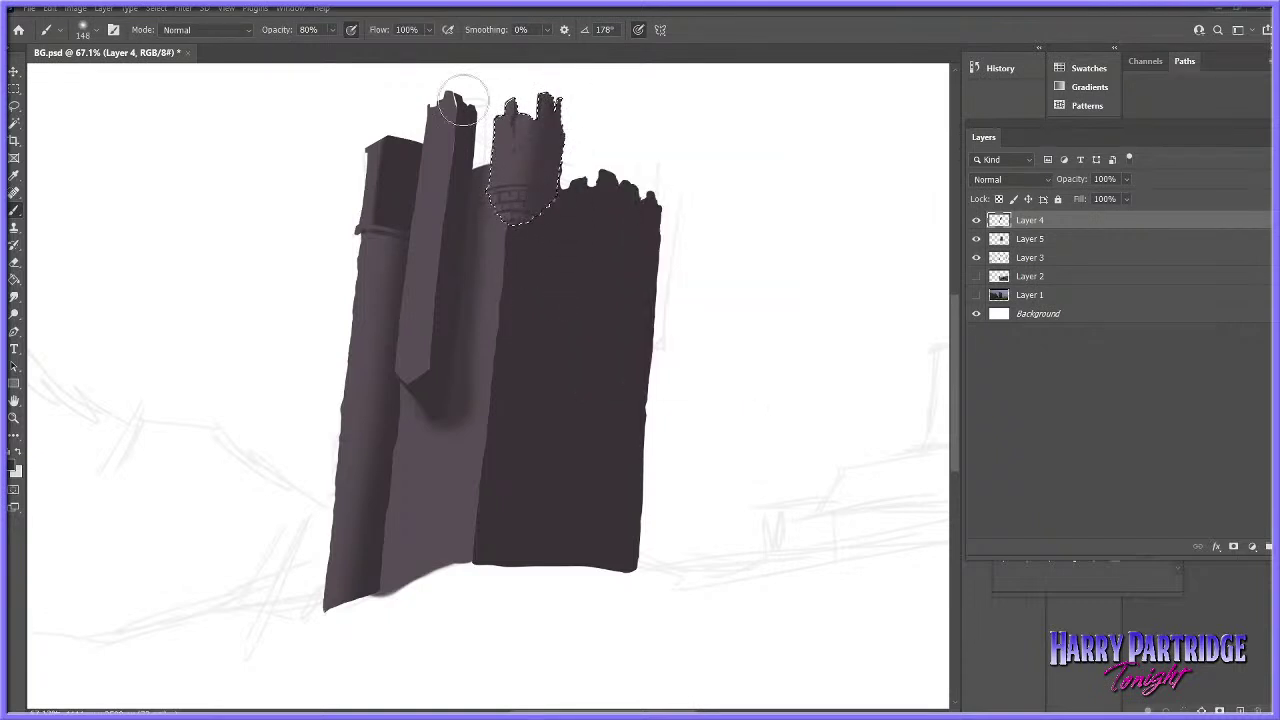
key(3)
key(3)
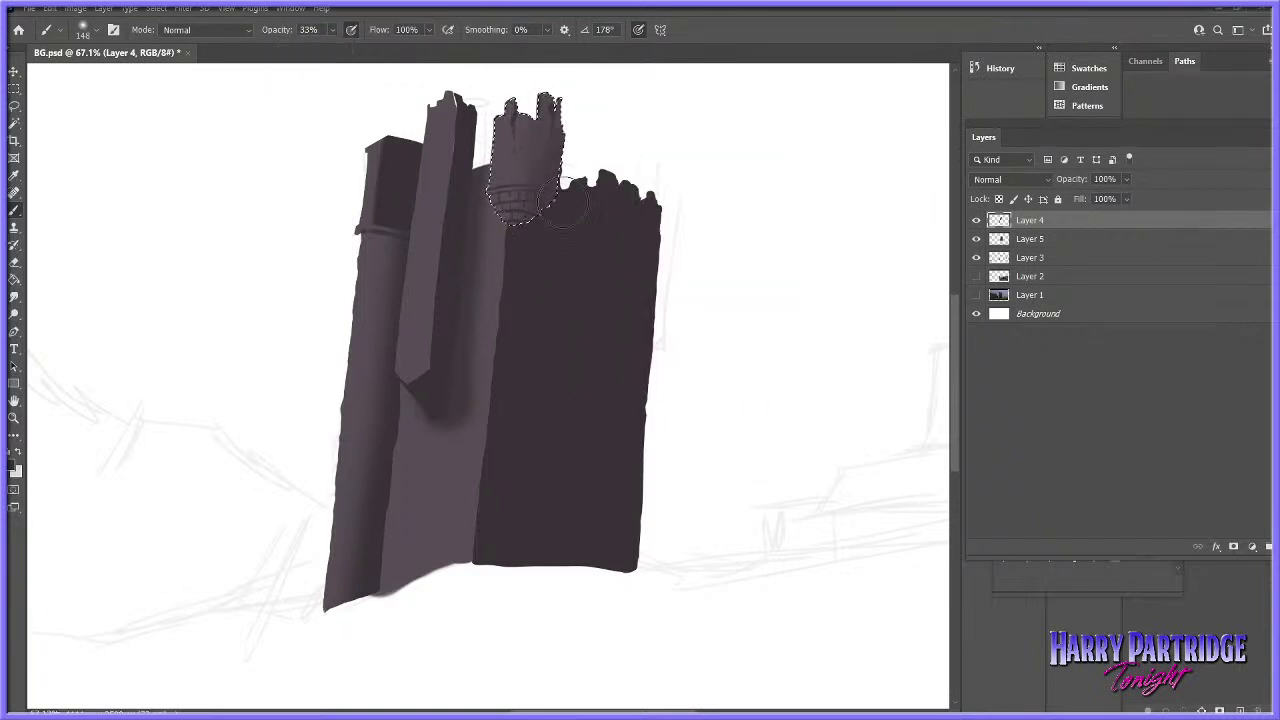
key(ctrl+d)
- Outline a tall narrow window high on the dark front wall with the Lasso, fill it lighter purple, and deselect
key(z)
mouse_move(666, 412)
mouse_down()
mouse_move(617, 449)
mouse_move(669, 423)
mouse_move(669, 337)
mouse_up()
key(l)
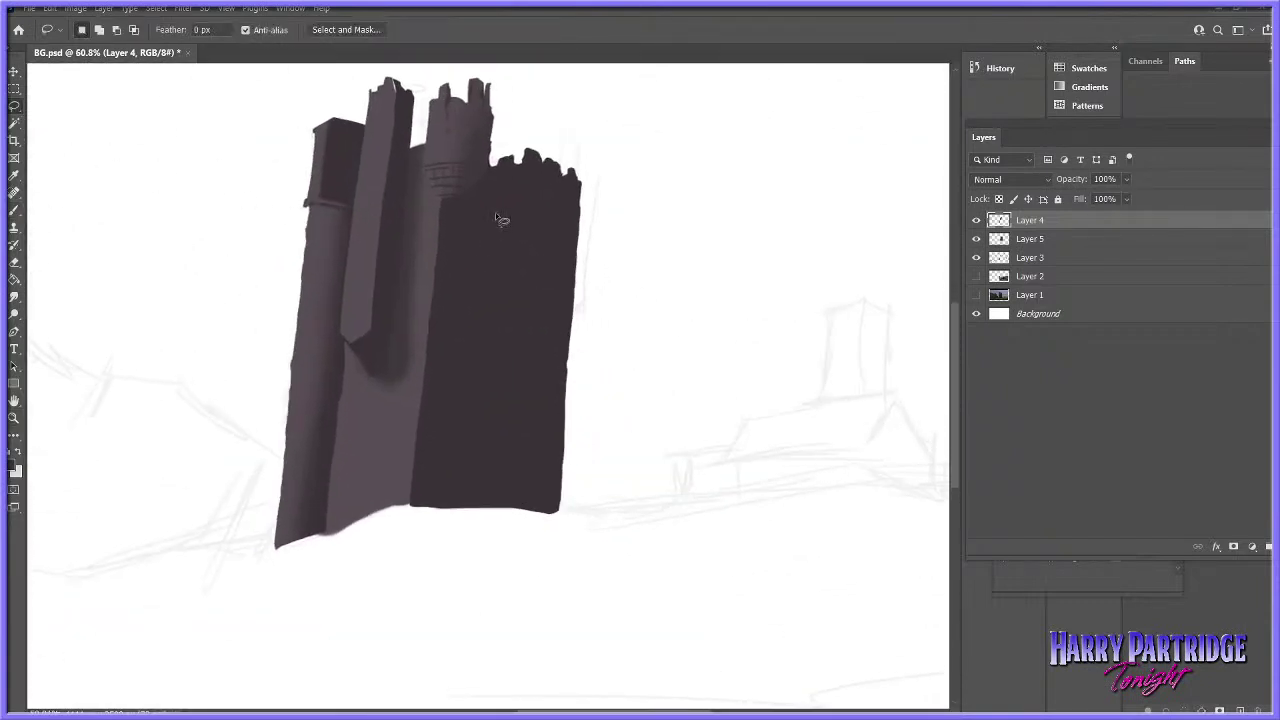
click(975, 239)
click(975, 239)
mouse_move(495, 239)
mouse_down()
mouse_move(495, 261)
mouse_move(521, 268)
mouse_move(522, 230)
mouse_move(503, 210)
mouse_move(513, 263)
mouse_move(504, 210)
mouse_up()
click(13, 468)
key(Return)
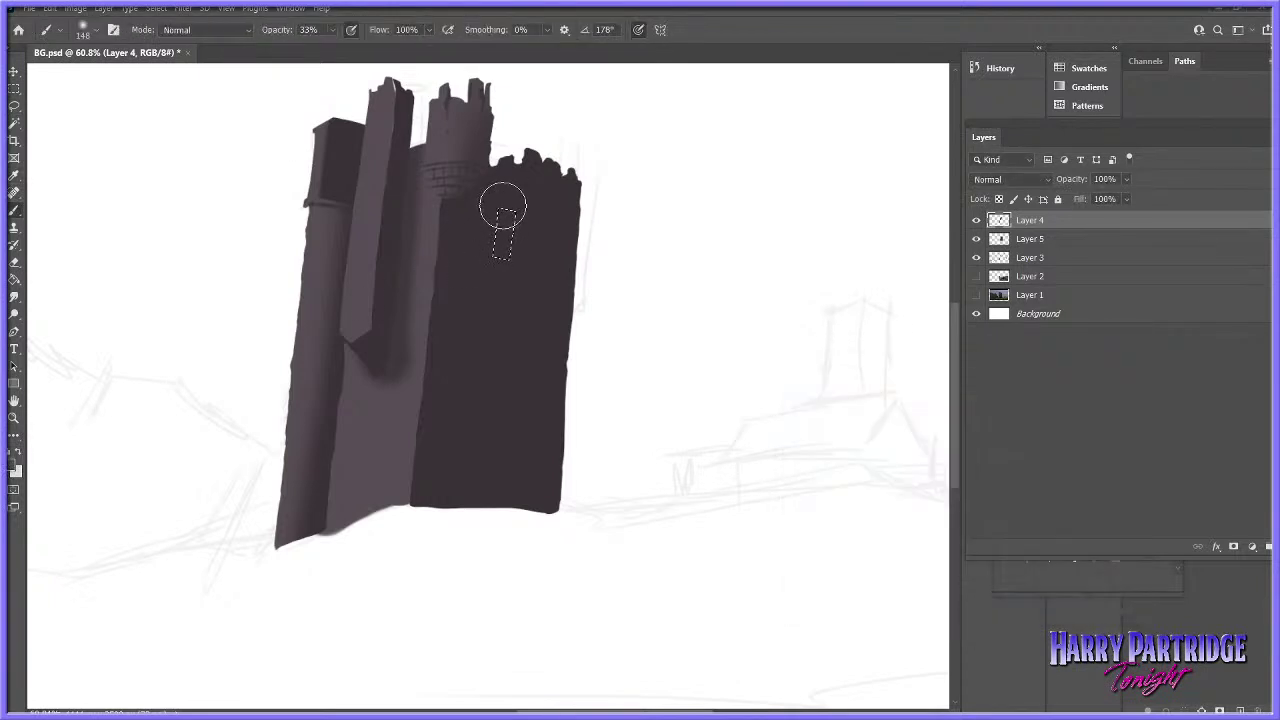
key(ctrl+d)
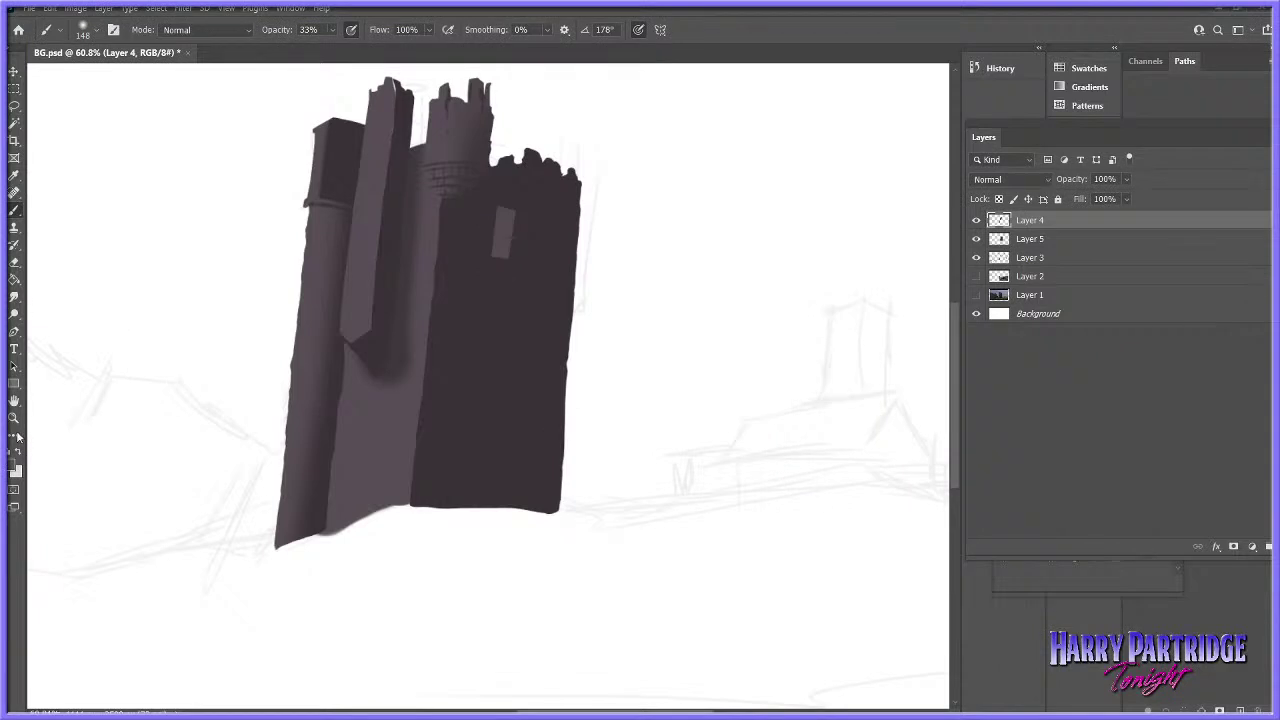
- Darken the window's edges with a soft 21 px brush at 68% opacity
click(13, 468)
key(Escape)
right_click(520, 325)
click(589, 361)
click(512, 254)
right_click(541, 210)
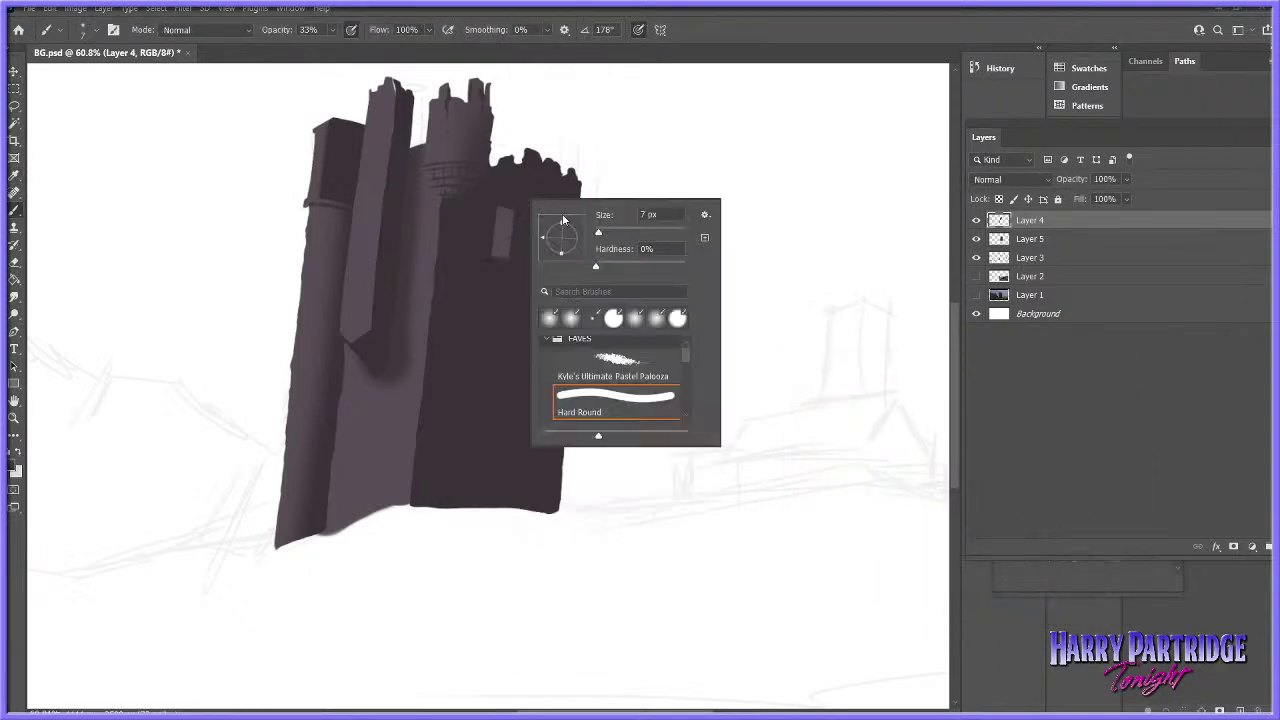
click(604, 232)
click(332, 31)
click(524, 211)
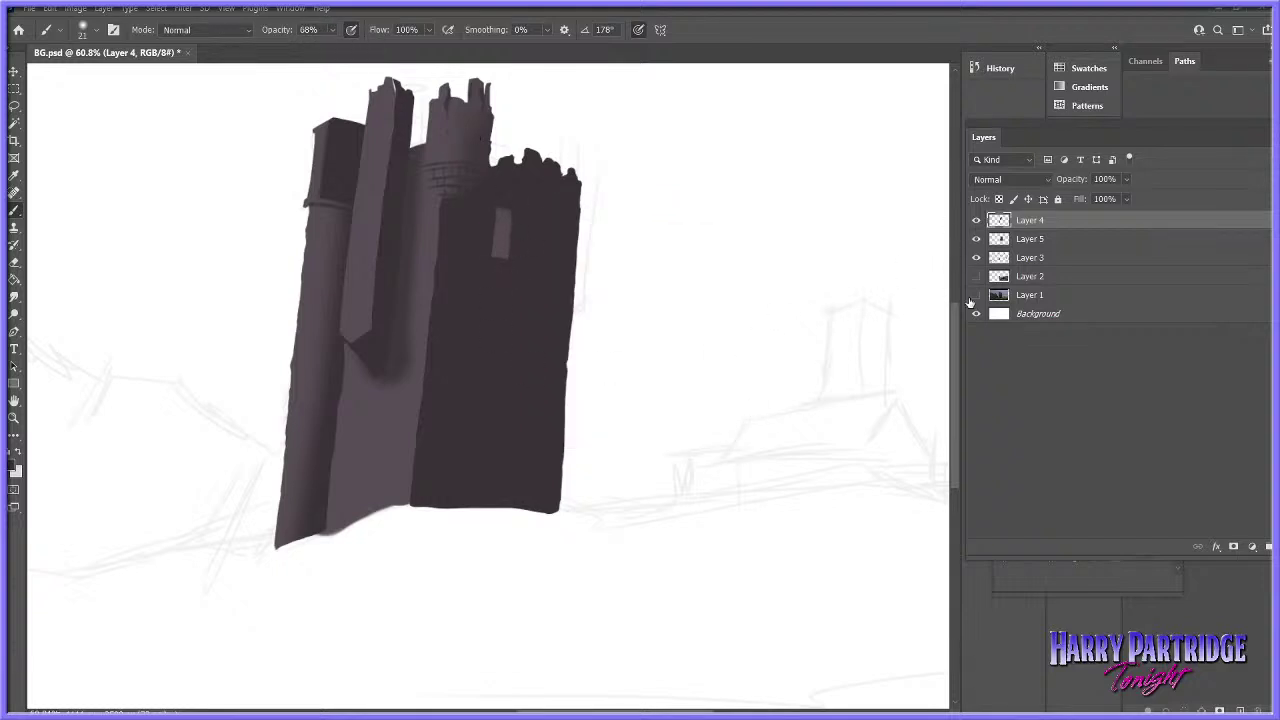
- Check what Layer 4 and Layer 5 contain by toggling their visibility, and merge the two layers
click(976, 221)
click(976, 239)
click(976, 221)
click(976, 239)
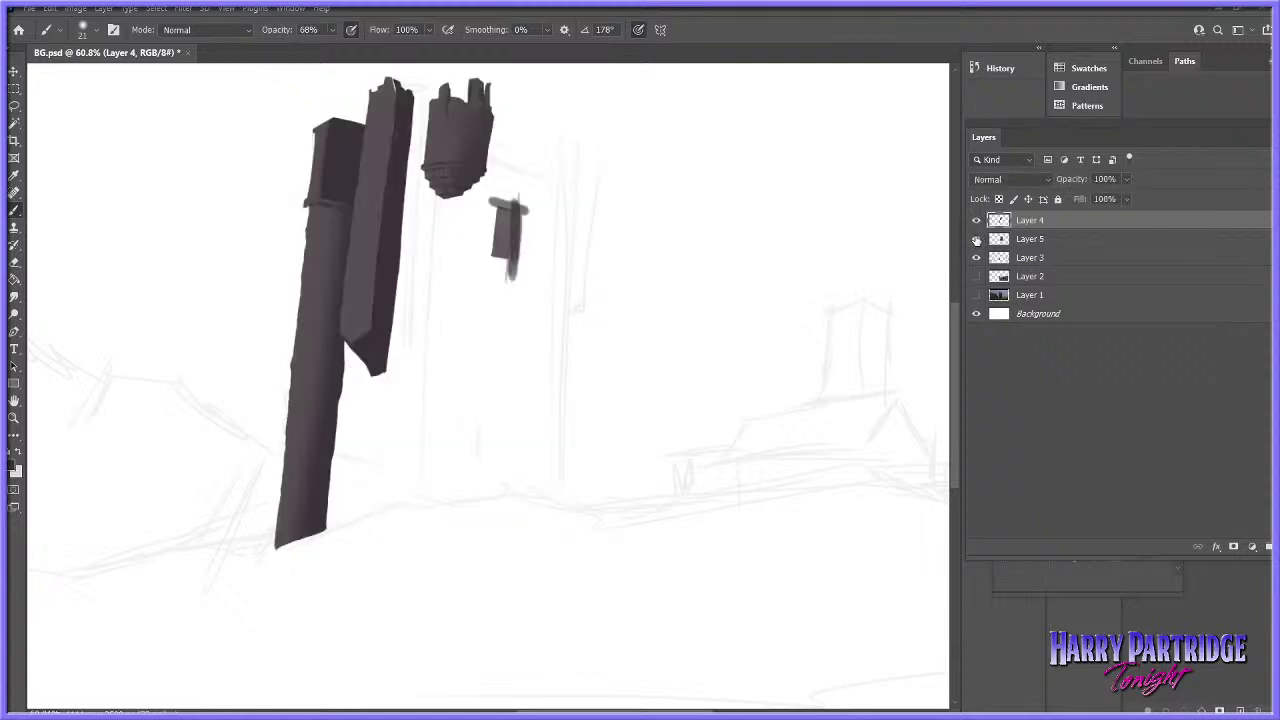
click(976, 239)
shift+click(1043, 240)
right_click(1043, 242)
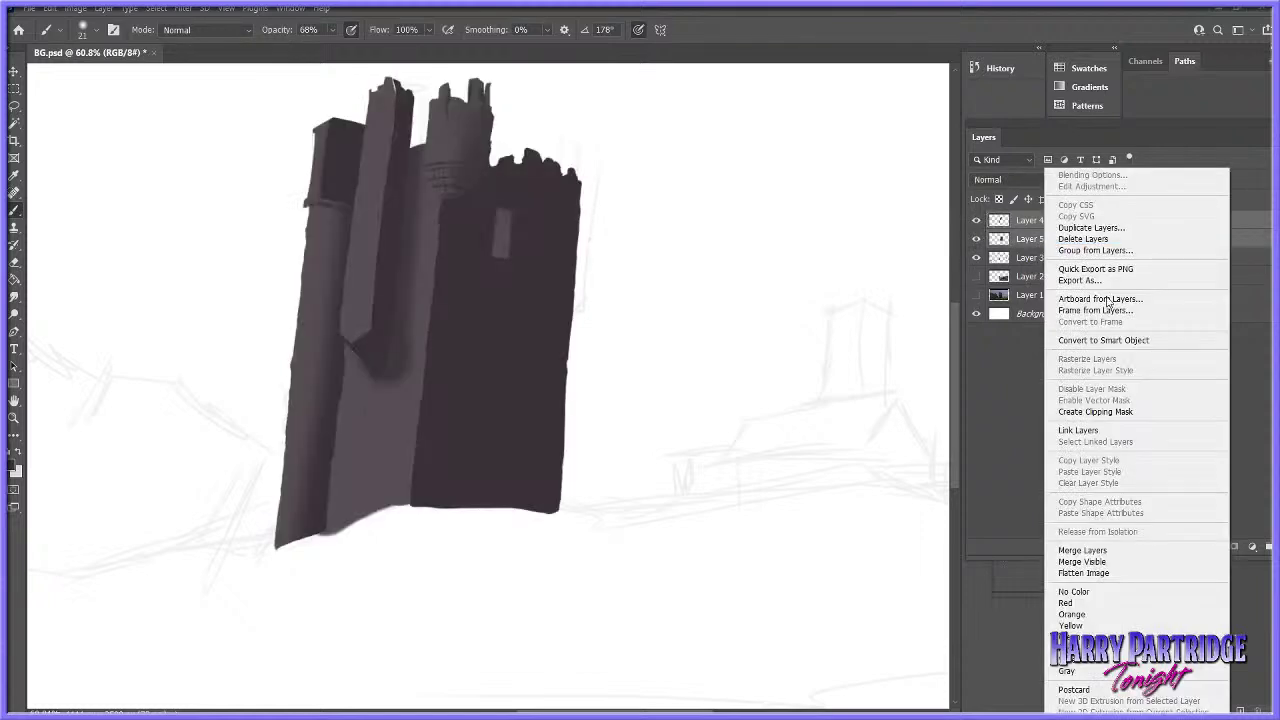
click(1083, 550)
- Examine the castle reference photo on Layer 1 with the painted tower hidden, and restore the tower view
click(976, 220)
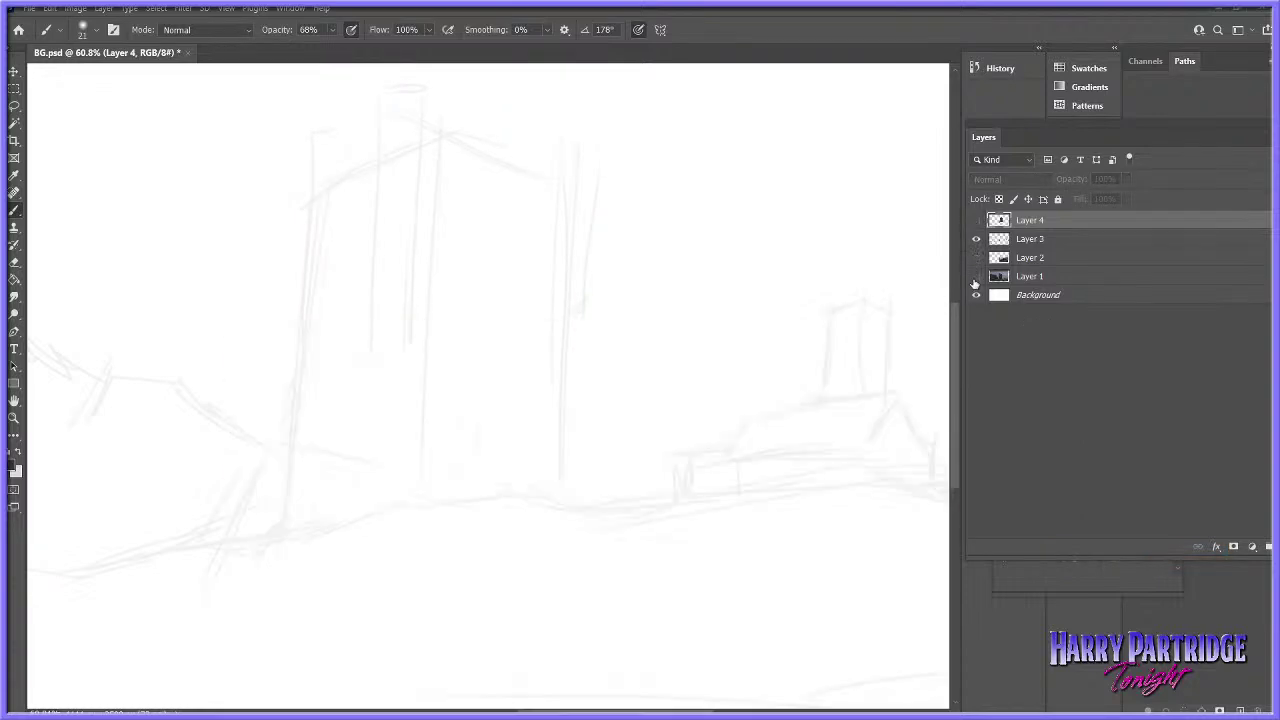
click(976, 276)
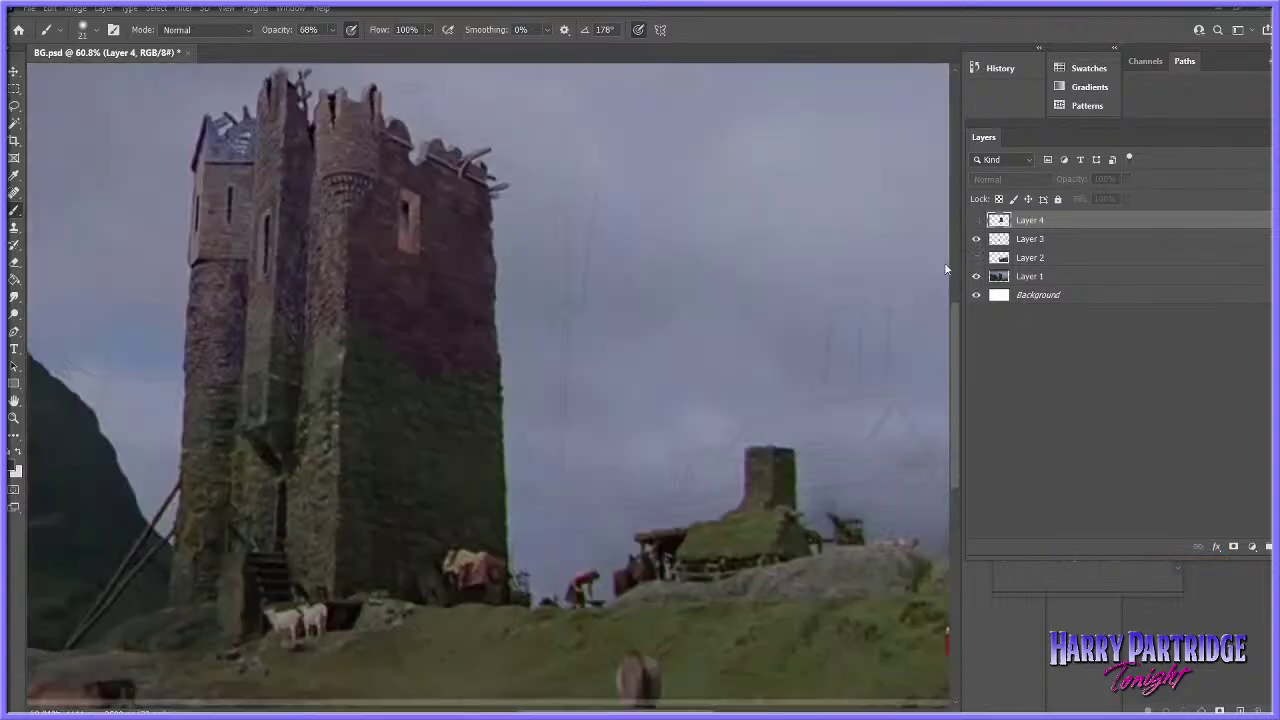
click(14, 418)
drag(566, 427, 440, 450)
drag(576, 468, 618, 488)
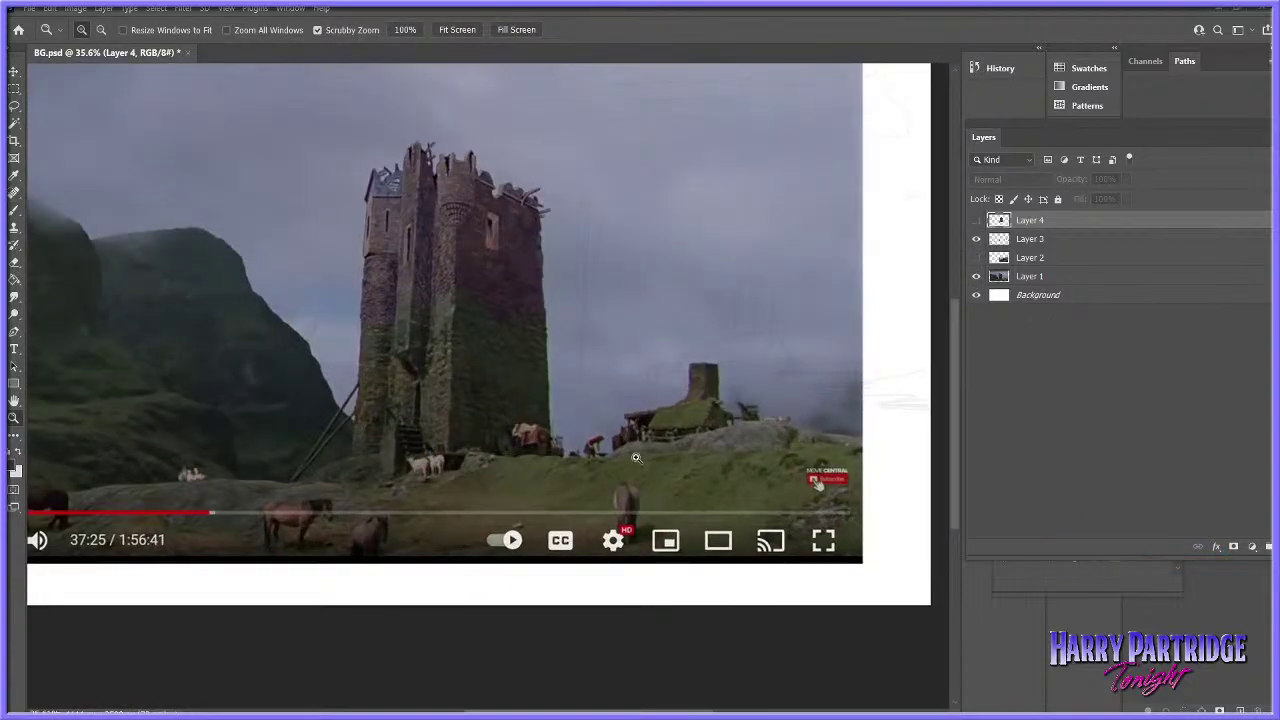
drag(569, 399, 595, 406)
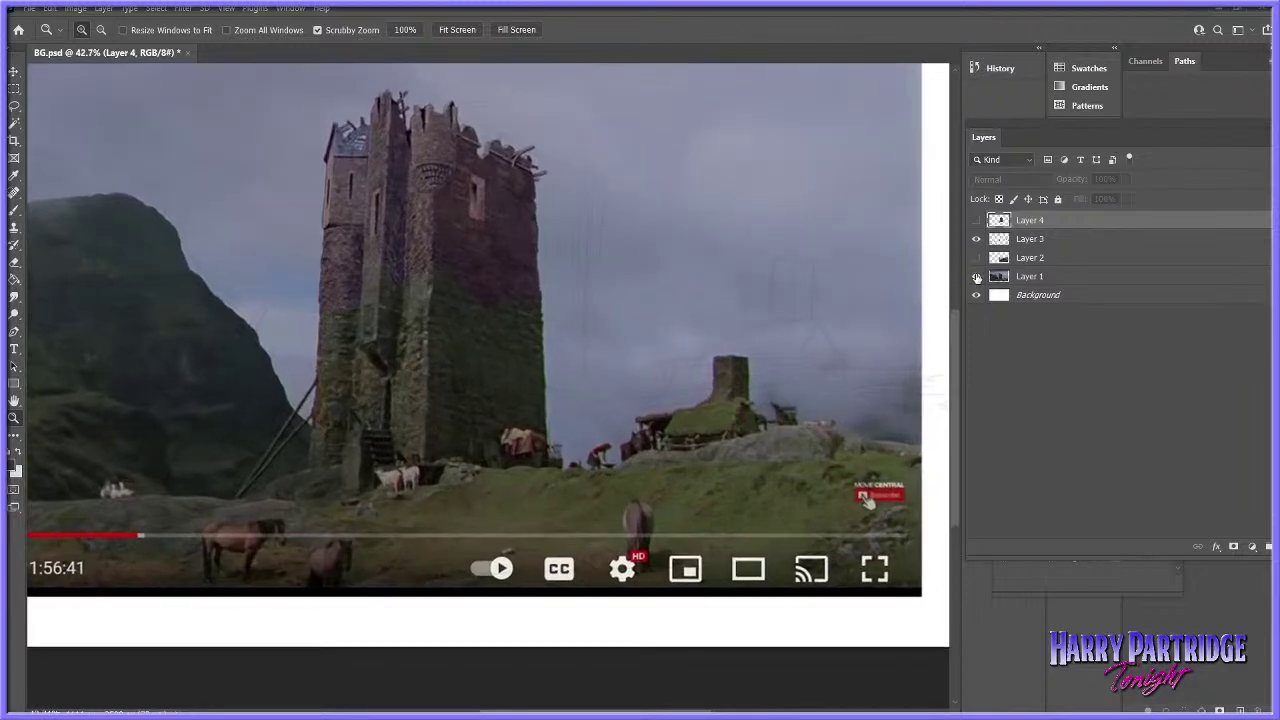
click(976, 277)
click(976, 221)
- Outline a thin vertical slit with the Lasso, running from beneath the narrow turret to the base of the lighter wall
drag(750, 293, 704, 342)
drag(604, 438, 566, 434)
click(20, 209)
click(13, 469)
key(Return)
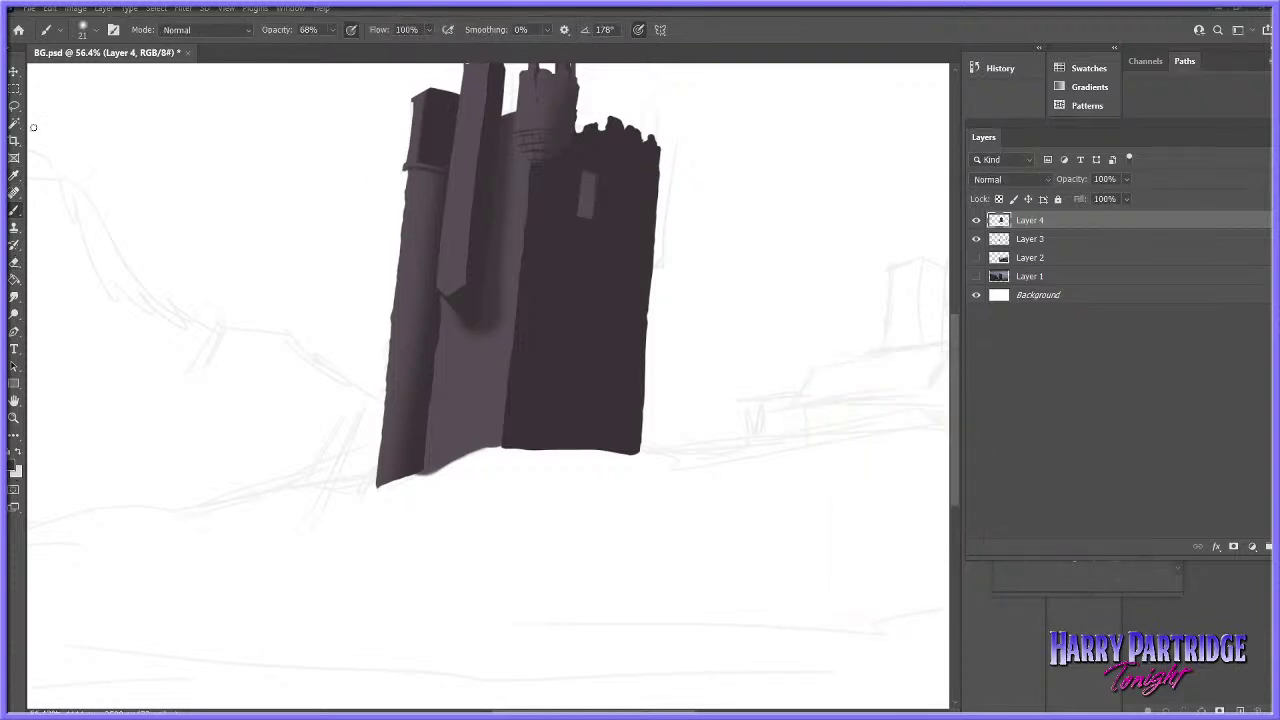
click(15, 106)
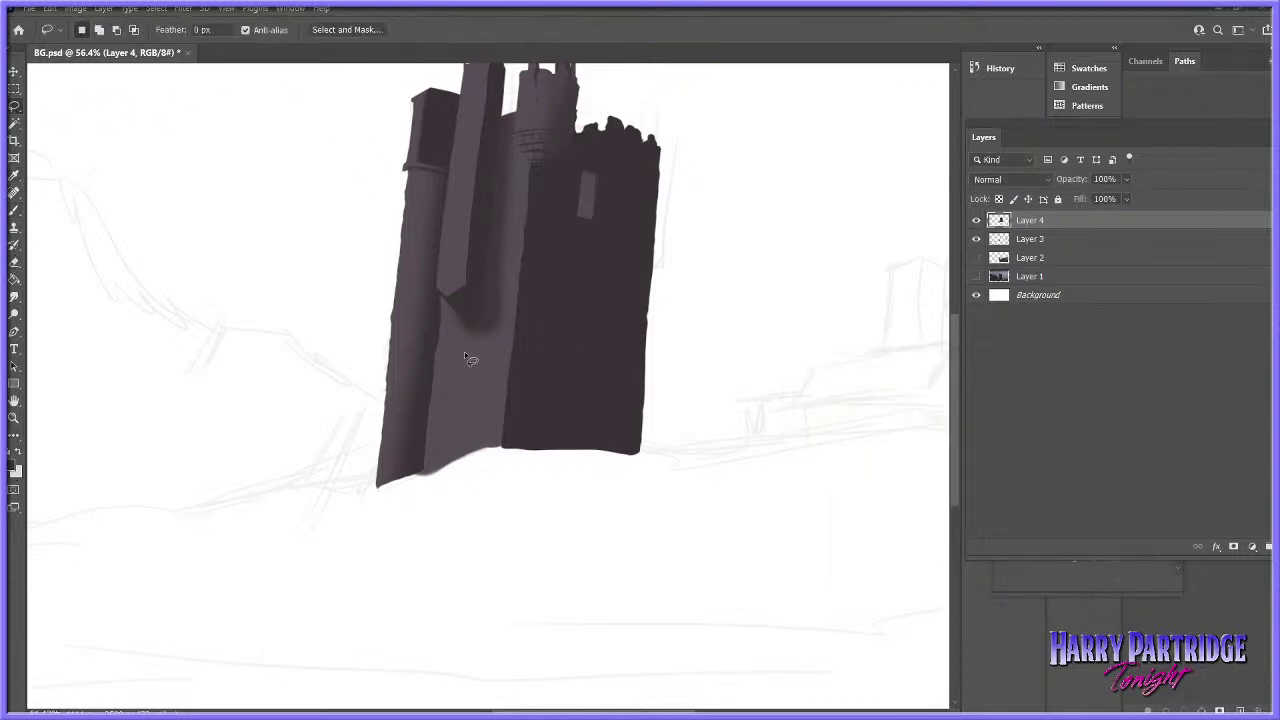
mouse_move(464, 344)
mouse_down()
mouse_move(462, 470)
mouse_move(461, 392)
mouse_up()
drag(462, 347, 455, 468)
- Fill the slit with dark purple using the brush at 68% opacity, and deselect it
click(15, 210)
click(12, 466)
key(Return)
key(b)
drag(459, 415, 456, 463)
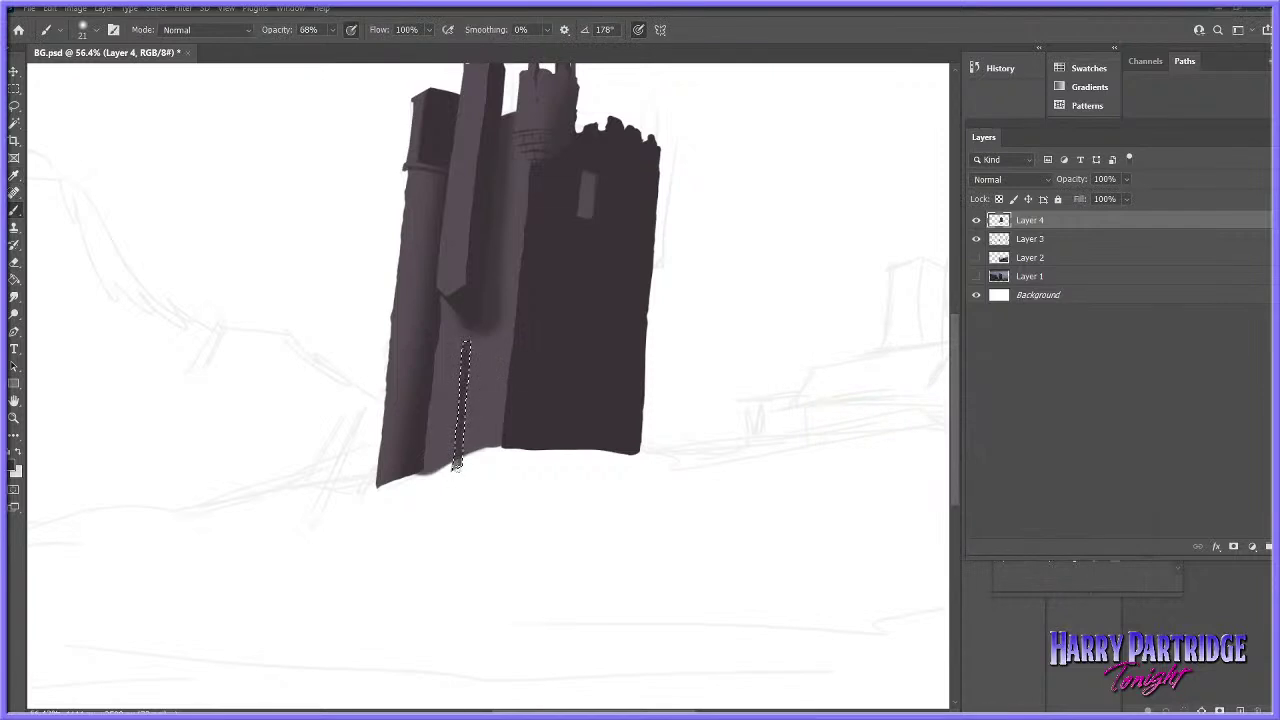
key(ctrl+d)
- Outline a jagged sloping shape at the foot of the slit with the Lasso, fill it dark purple with a 127 px brush, and deselect
click(14, 106)
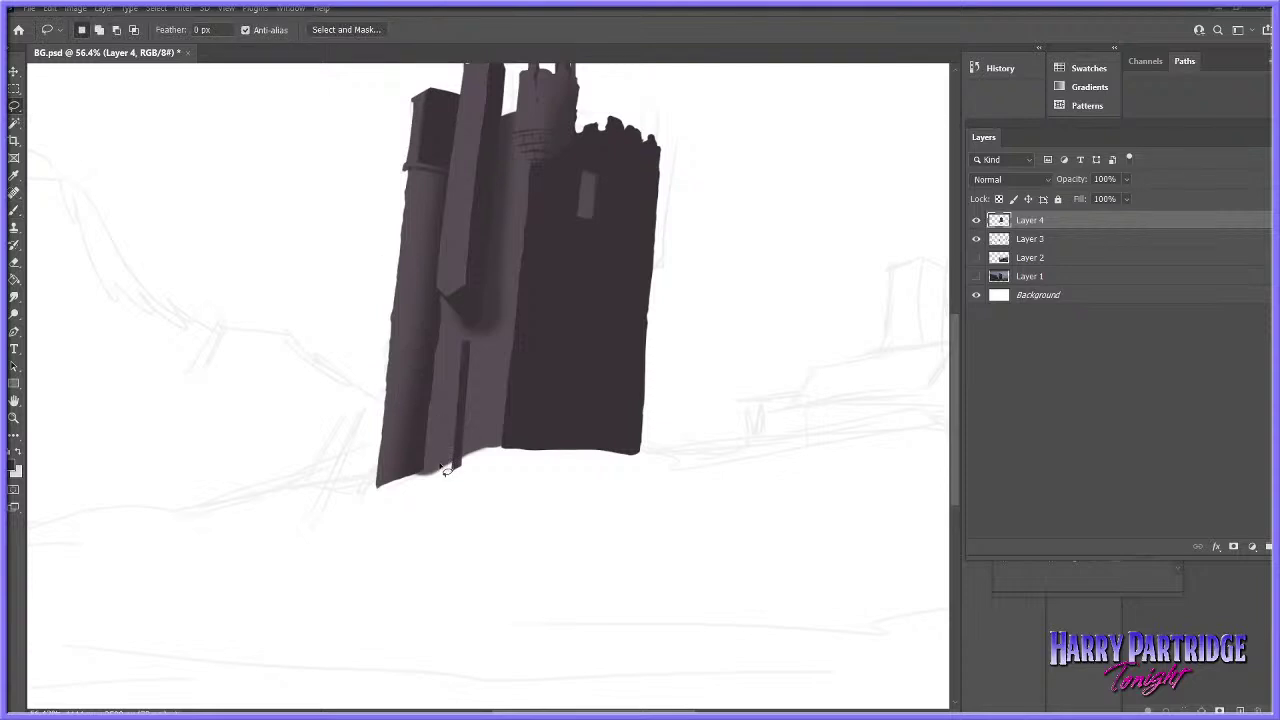
mouse_move(444, 408)
mouse_down()
mouse_move(455, 465)
mouse_move(481, 464)
mouse_move(480, 440)
mouse_move(446, 406)
mouse_move(461, 461)
mouse_move(456, 402)
mouse_move(470, 518)
mouse_up()
key(b)
right_click(530, 345)
click(646, 380)
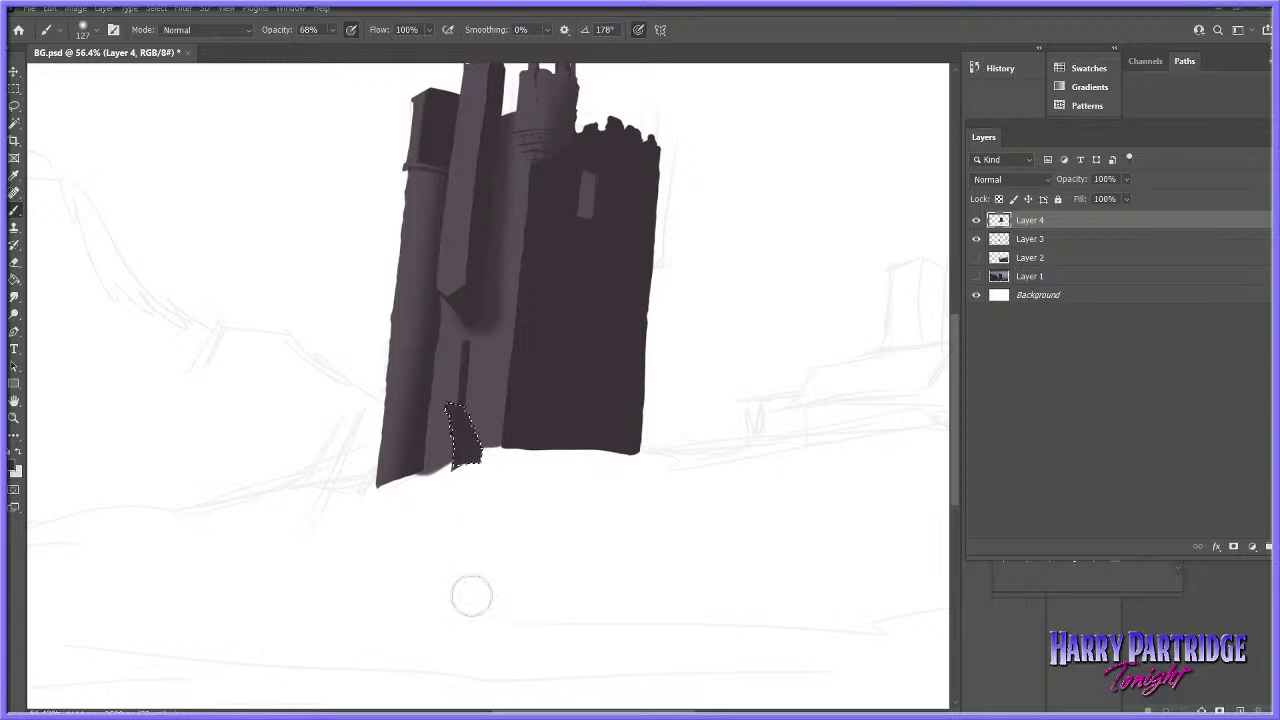
key(ctrl+d)
- Add a new Layer 5 and outline a long uneven strip of ground beneath the tower with the Lasso
click(13, 421)
drag(650, 410, 717, 401)
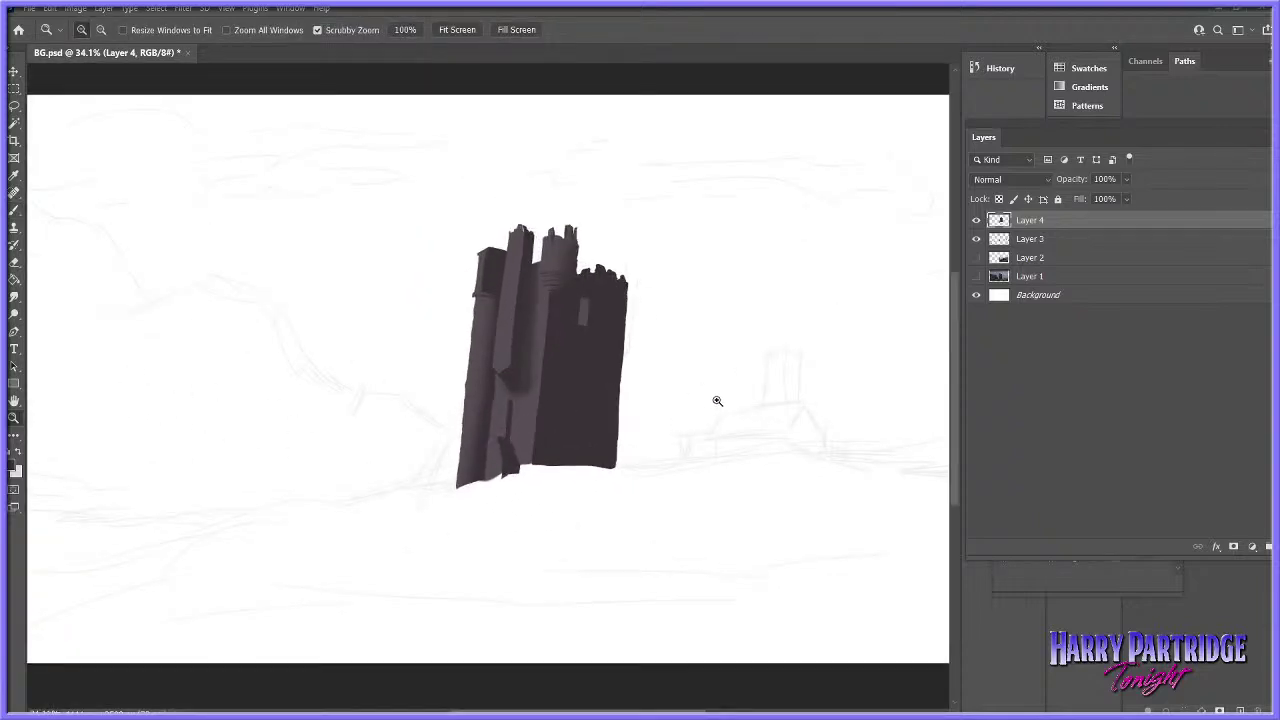
drag(620, 473, 629, 474)
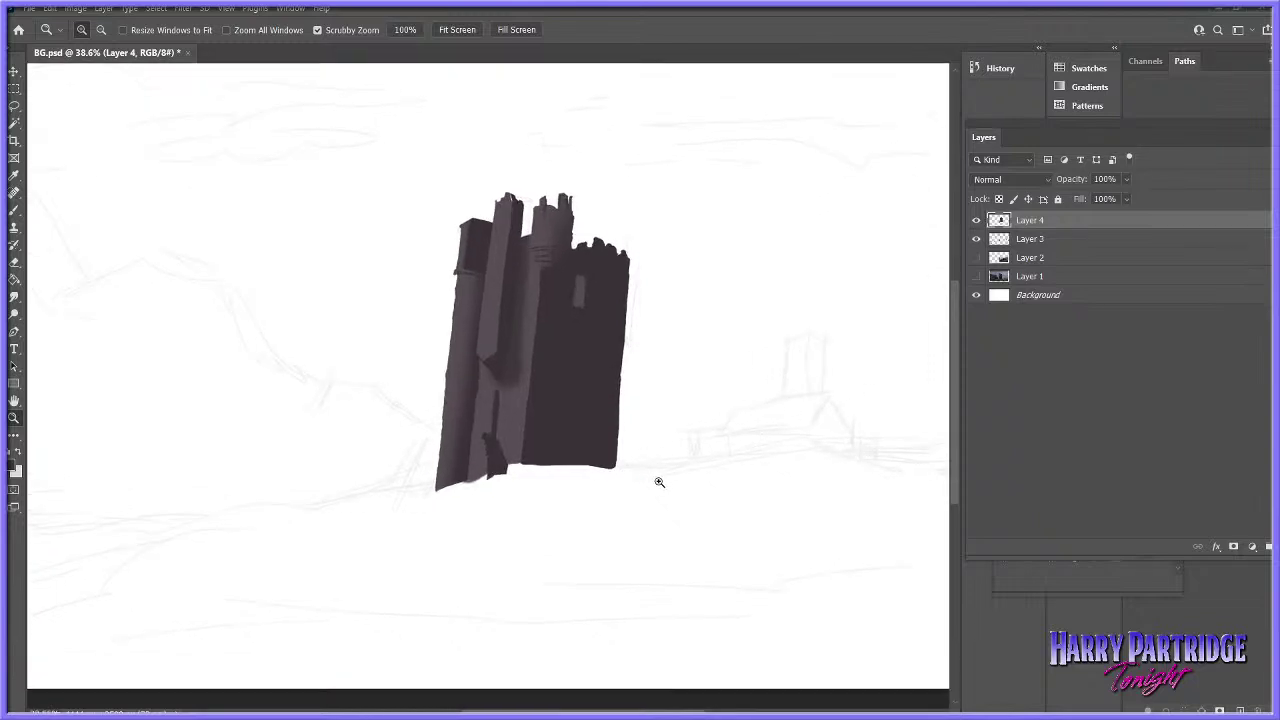
drag(644, 510, 651, 537)
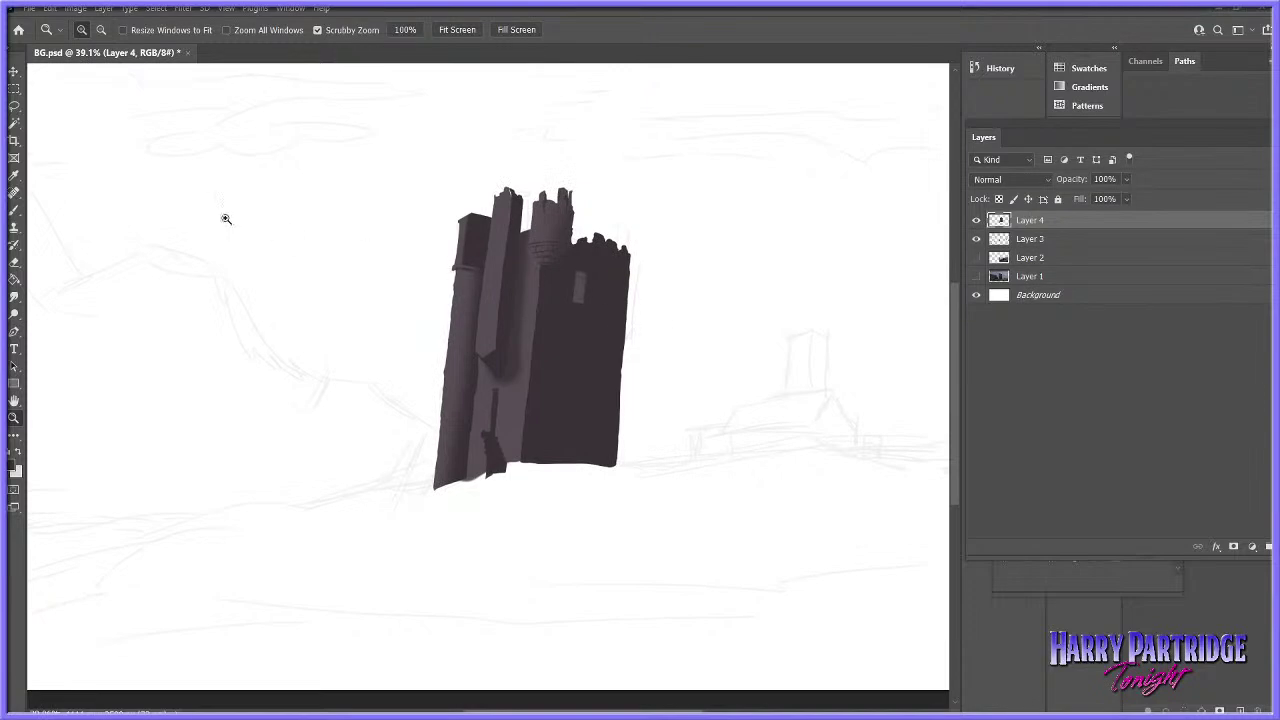
click(14, 105)
click(104, 8)
mouse_move(165, 23)
click(270, 22)
key(Return)
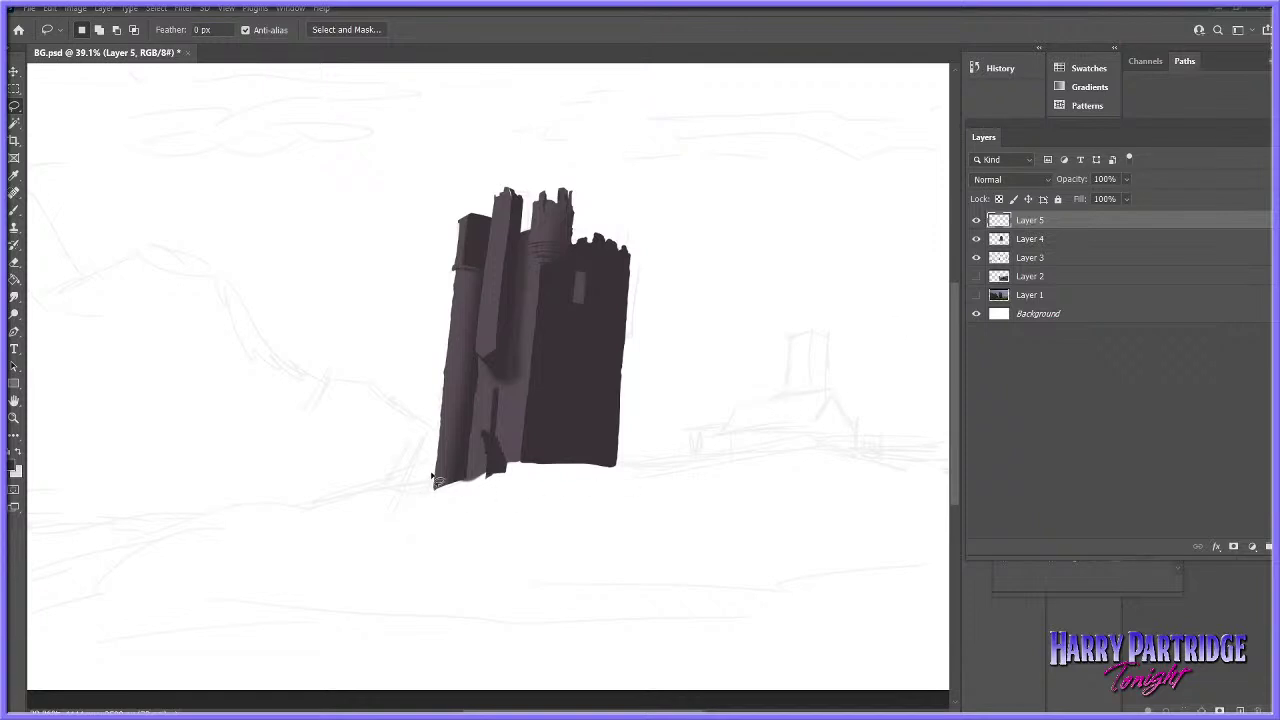
mouse_move(438, 462)
mouse_down()
mouse_move(321, 504)
mouse_move(228, 507)
mouse_move(150, 530)
mouse_move(153, 553)
mouse_move(793, 529)
mouse_move(870, 511)
mouse_move(884, 492)
mouse_move(831, 437)
mouse_move(700, 462)
mouse_move(518, 464)
mouse_move(440, 466)
mouse_up()
- Set the brush's foreground color to blue-grey 7a7c85
click(14, 210)
click(14, 468)
click(851, 420)
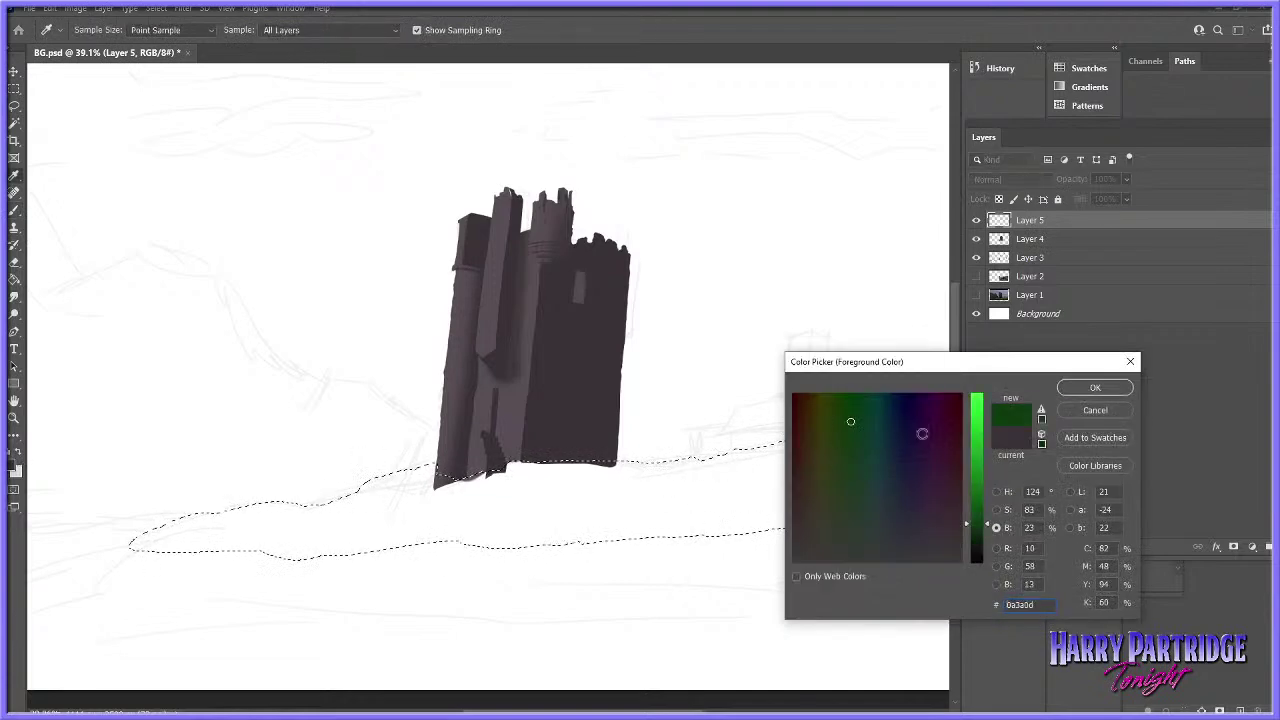
click(981, 450)
click(848, 484)
mouse_move(848, 484)
mouse_down()
mouse_move(831, 486)
mouse_move(877, 492)
mouse_move(854, 511)
mouse_move(881, 528)
mouse_up()
click(982, 462)
drag(983, 463, 983, 469)
drag(878, 546, 898, 550)
click(985, 474)
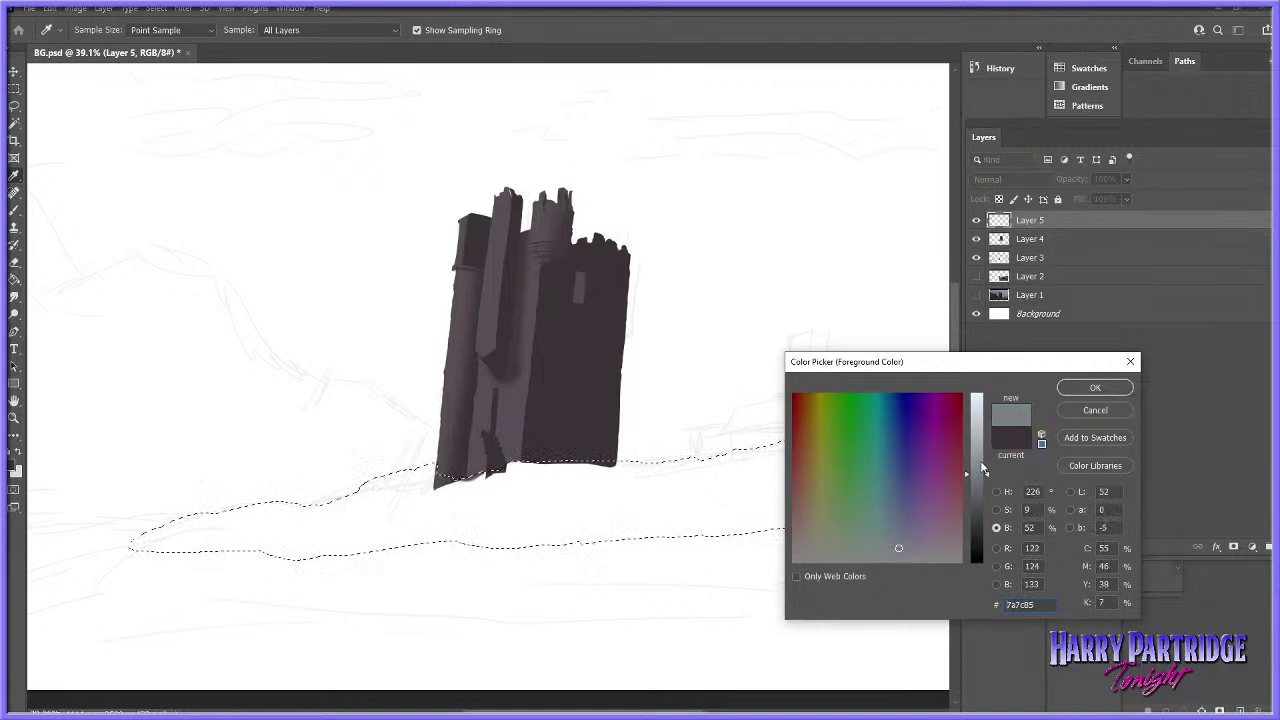
click(1091, 390)
- Fill the outlined ground with blue-grey using a 397 px brush at 100% opacity
mouse_move(593, 461)
mouse_down()
mouse_move(354, 480)
mouse_move(245, 514)
mouse_up()
key(ctrl+z)
right_click(415, 420)
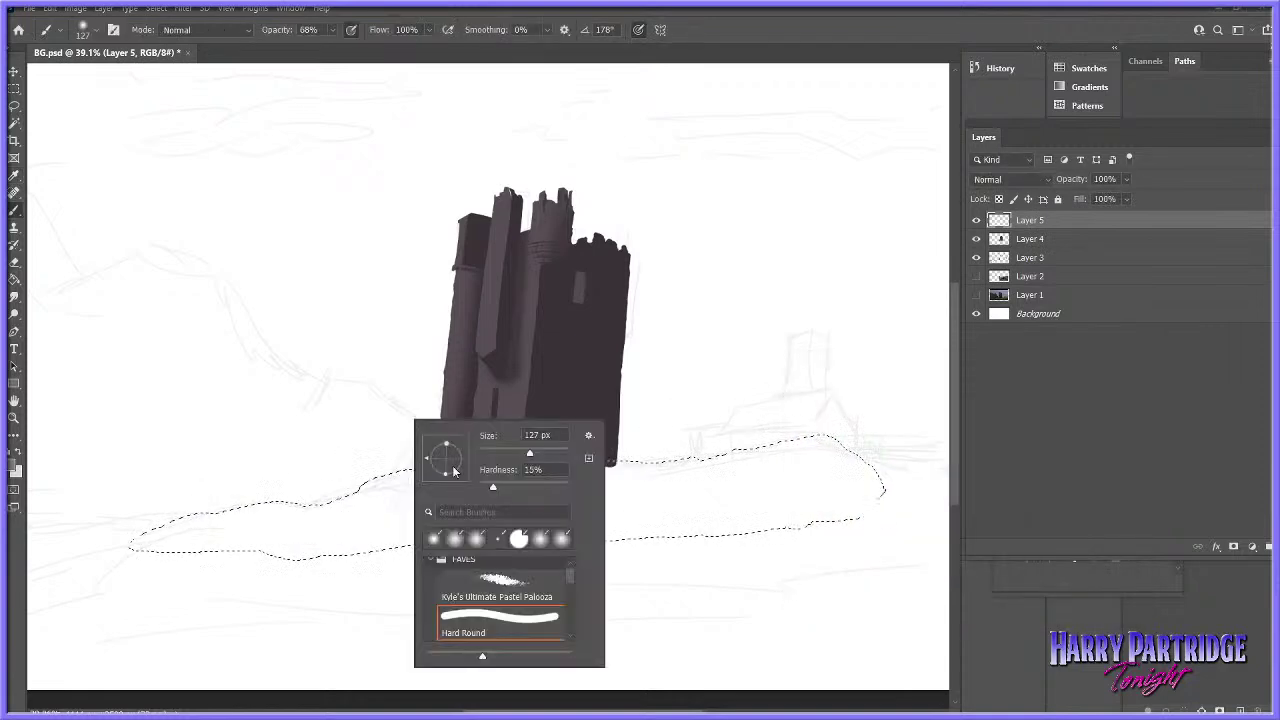
click(332, 31)
drag(332, 48, 360, 50)
right_click(510, 406)
click(649, 438)
mouse_move(418, 476)
mouse_down()
mouse_move(590, 502)
mouse_move(919, 470)
mouse_move(355, 544)
mouse_move(750, 516)
mouse_up()
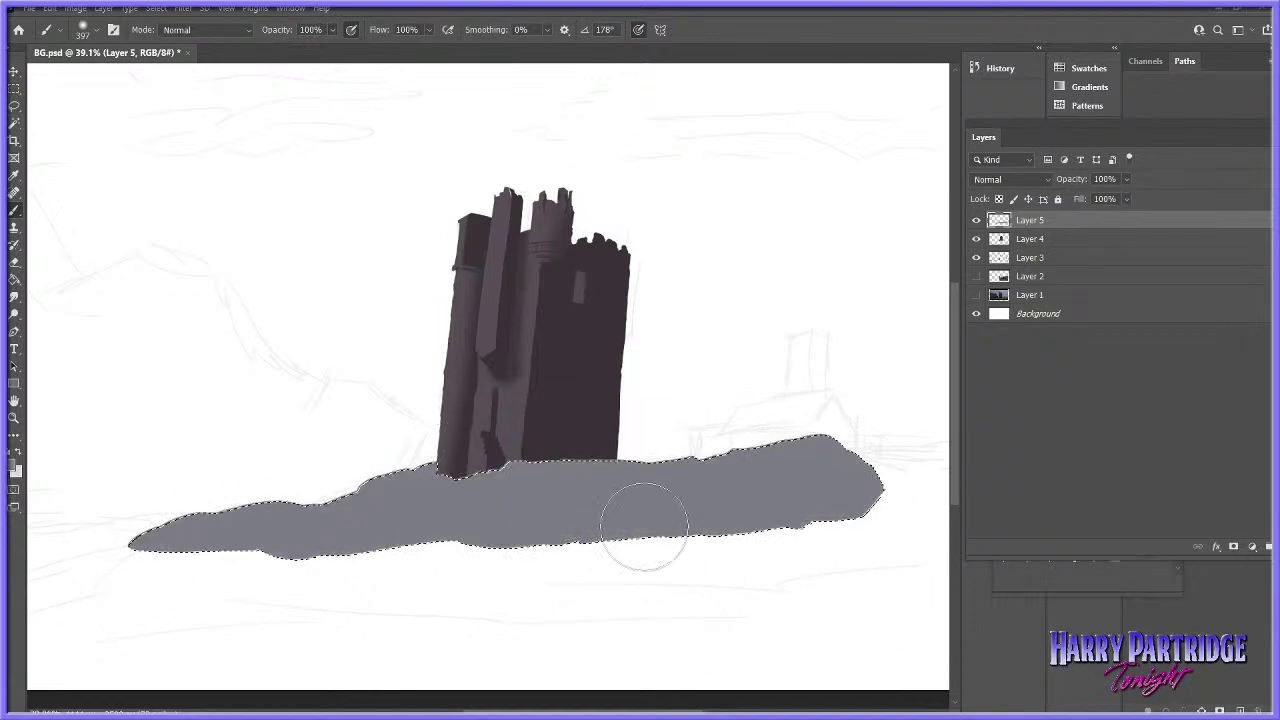
- Reduce the brush size to 139 px and deselect the filled ground strip
right_click(734, 317)
drag(822, 378, 876, 379)
click(862, 344)
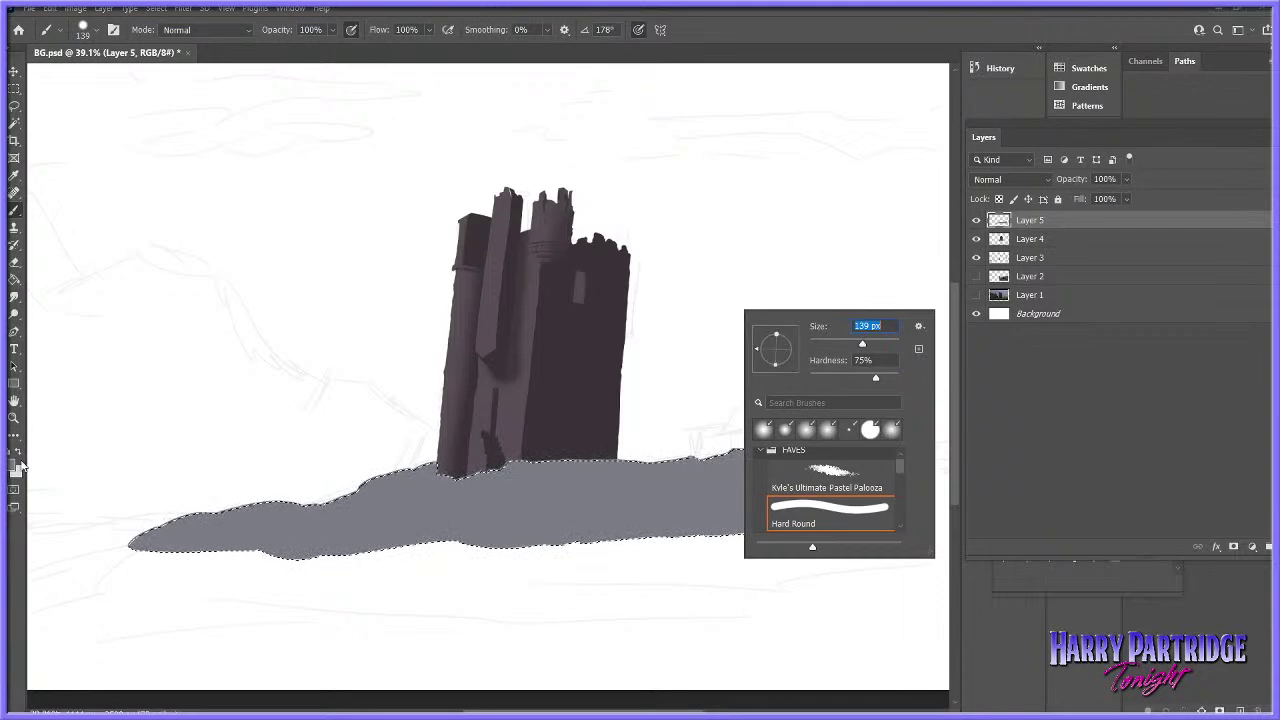
key(Return)
key(z)
drag(695, 454, 594, 451)
key(ctrl+d)
- Outline a small bit of the ground's upper edge at the tower's left foot with the Lasso, delete it, and deselect
drag(703, 480, 623, 522)
drag(514, 486, 553, 474)
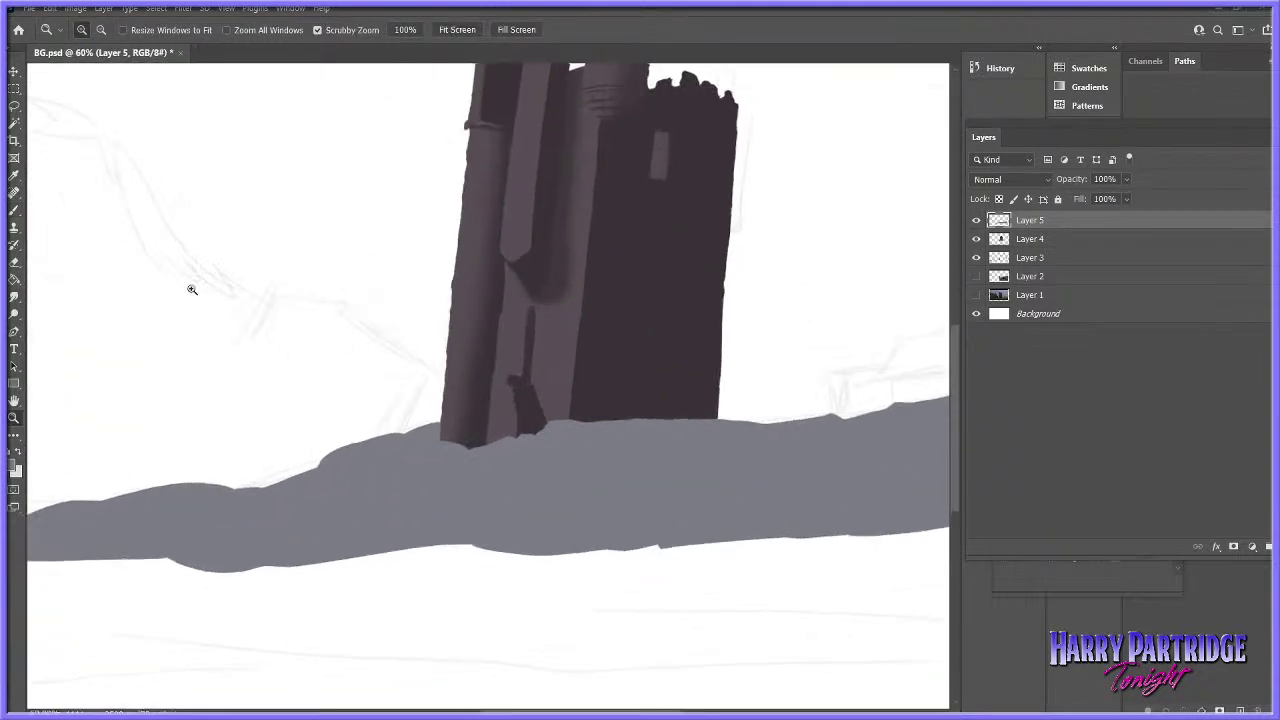
click(14, 106)
mouse_move(469, 444)
mouse_down()
mouse_move(528, 439)
mouse_move(472, 440)
mouse_up()
key(Delete)
key(ctrl+d)
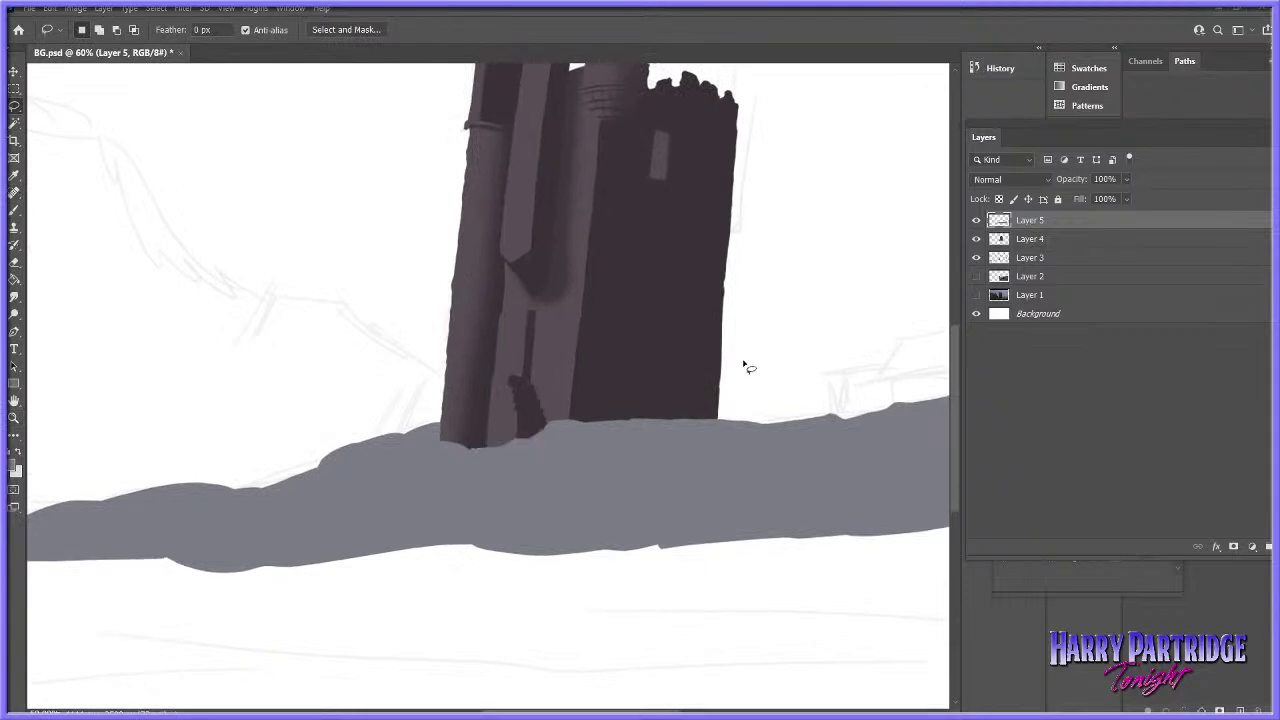
- Smooth the ground's upper edge along the tower base with blue-grey strokes using a 22 px brush
click(14, 209)
right_click(590, 459)
key(Return)
drag(470, 445, 530, 437)
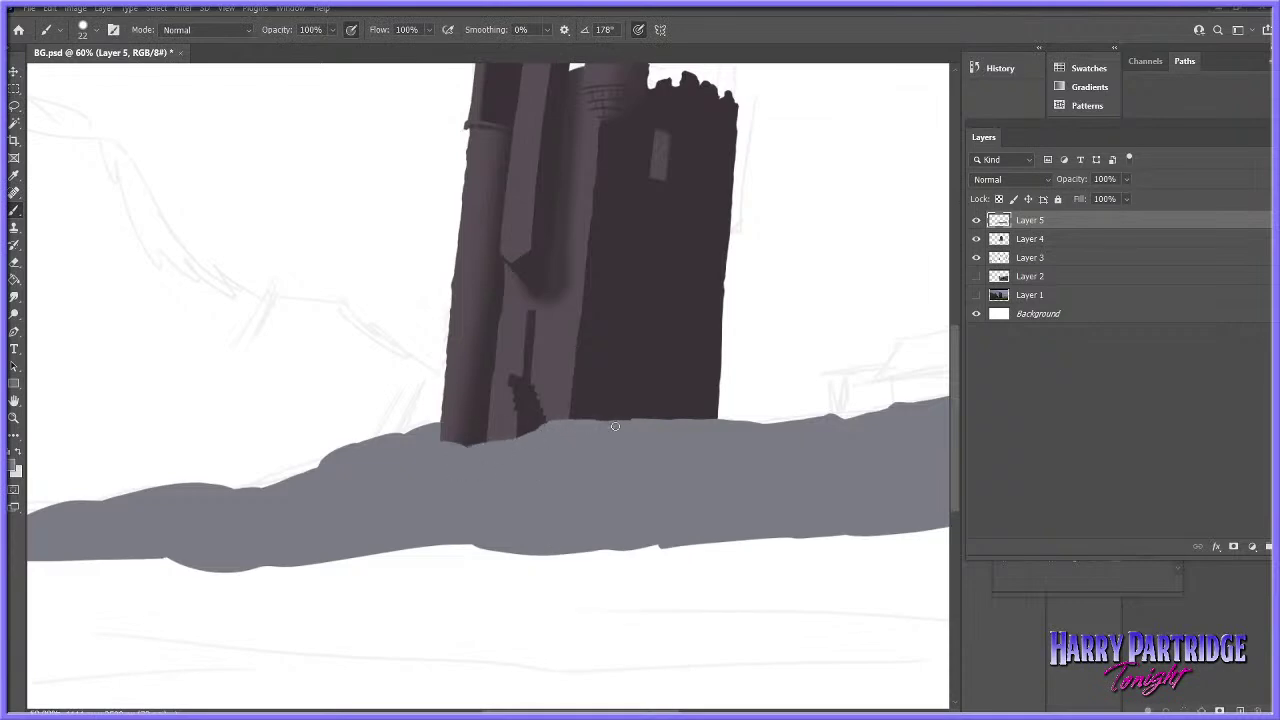
drag(602, 426, 736, 427)
- Clean up the ground's upper edge to the left of the tower with the Eraser
scroll(625, 700, left, 5)
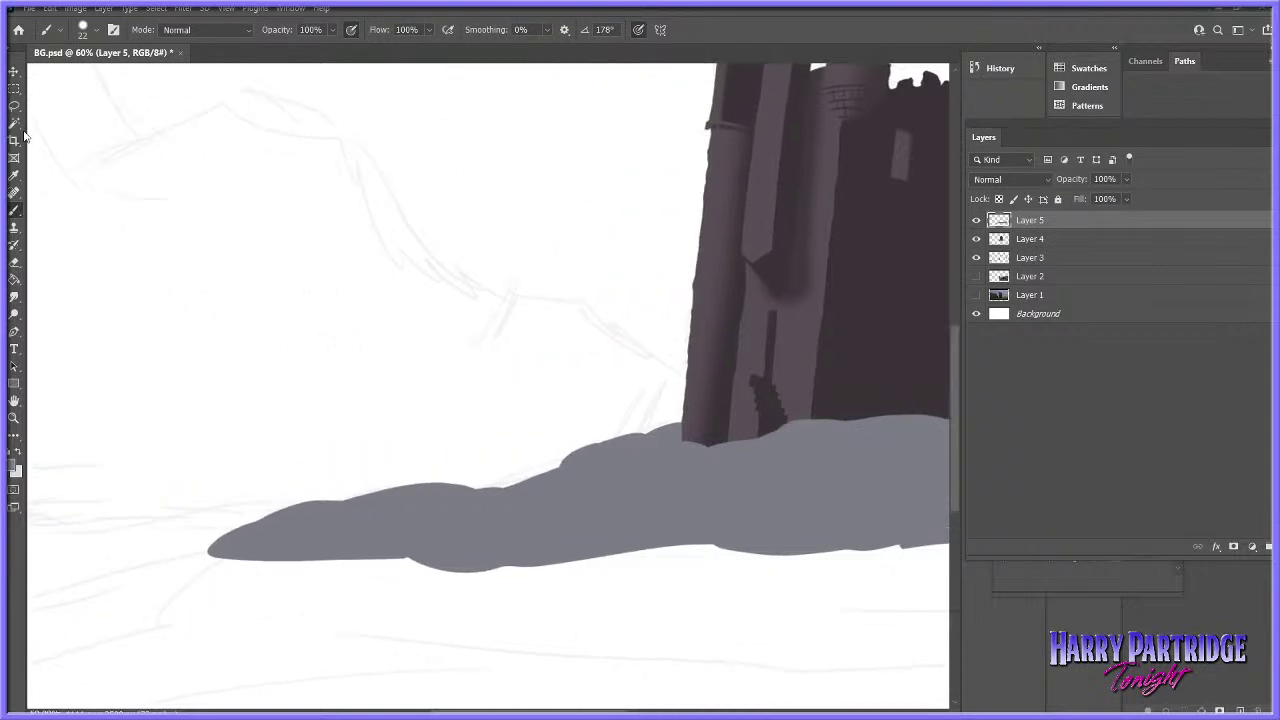
click(14, 262)
right_click(533, 448)
drag(608, 477, 616, 477)
mouse_move(503, 471)
mouse_down()
mouse_move(667, 419)
mouse_move(629, 433)
mouse_move(689, 423)
mouse_move(684, 438)
mouse_move(679, 422)
mouse_move(643, 429)
mouse_up()
click(14, 418)
mouse_move(900, 403)
mouse_down()
mouse_move(815, 403)
mouse_move(854, 435)
mouse_up()
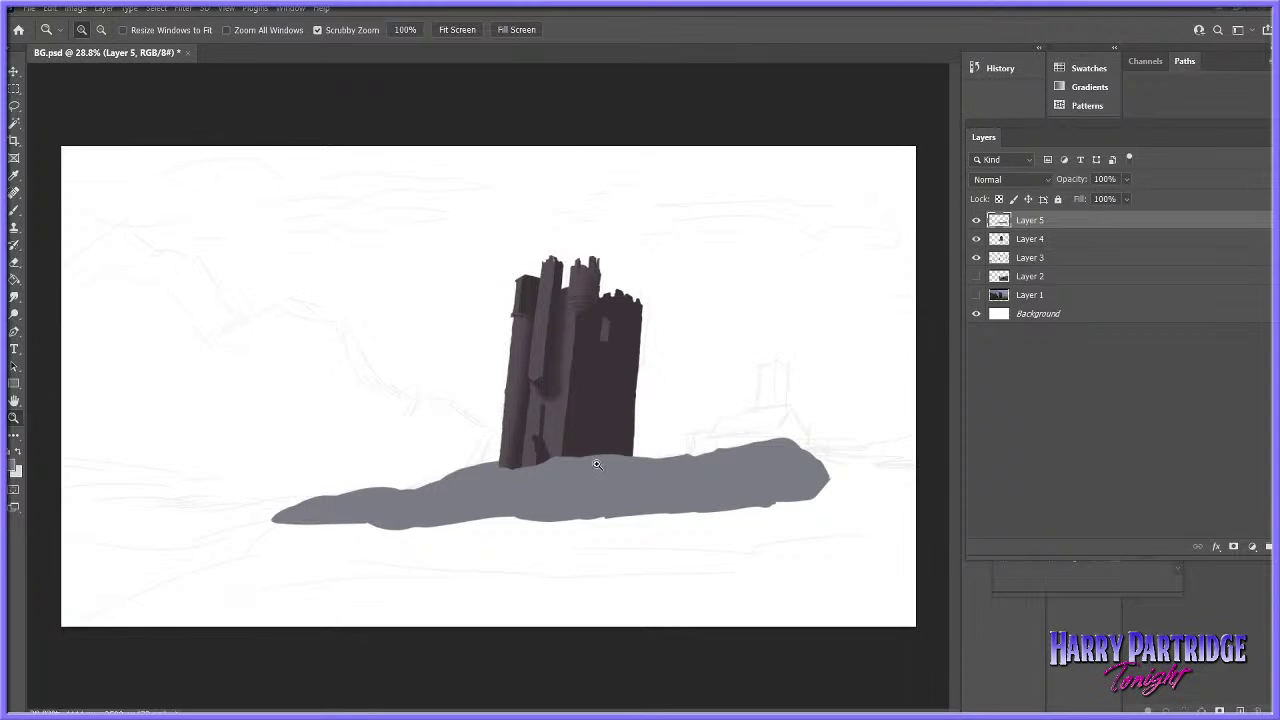
- Hide and show Layer 5 to check the tower's base beneath the painted ground
drag(585, 465, 599, 471)
drag(484, 459, 502, 460)
click(976, 220)
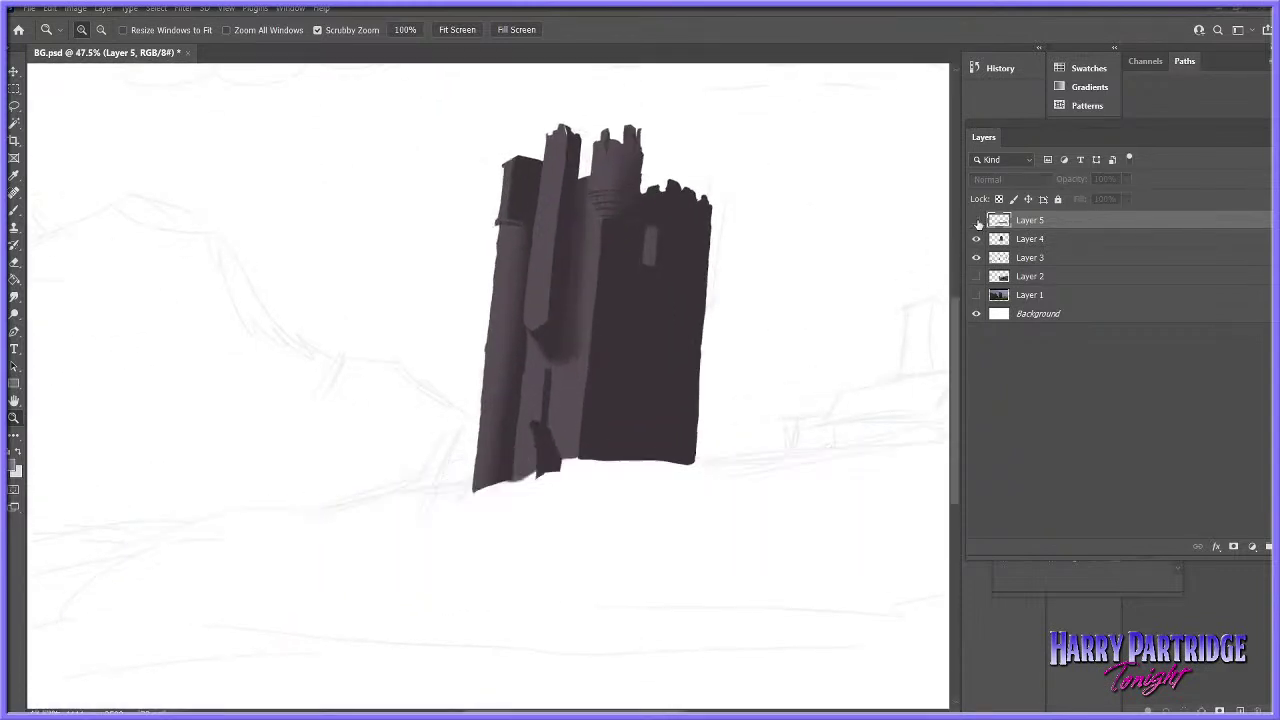
click(976, 220)
drag(671, 374, 650, 353)
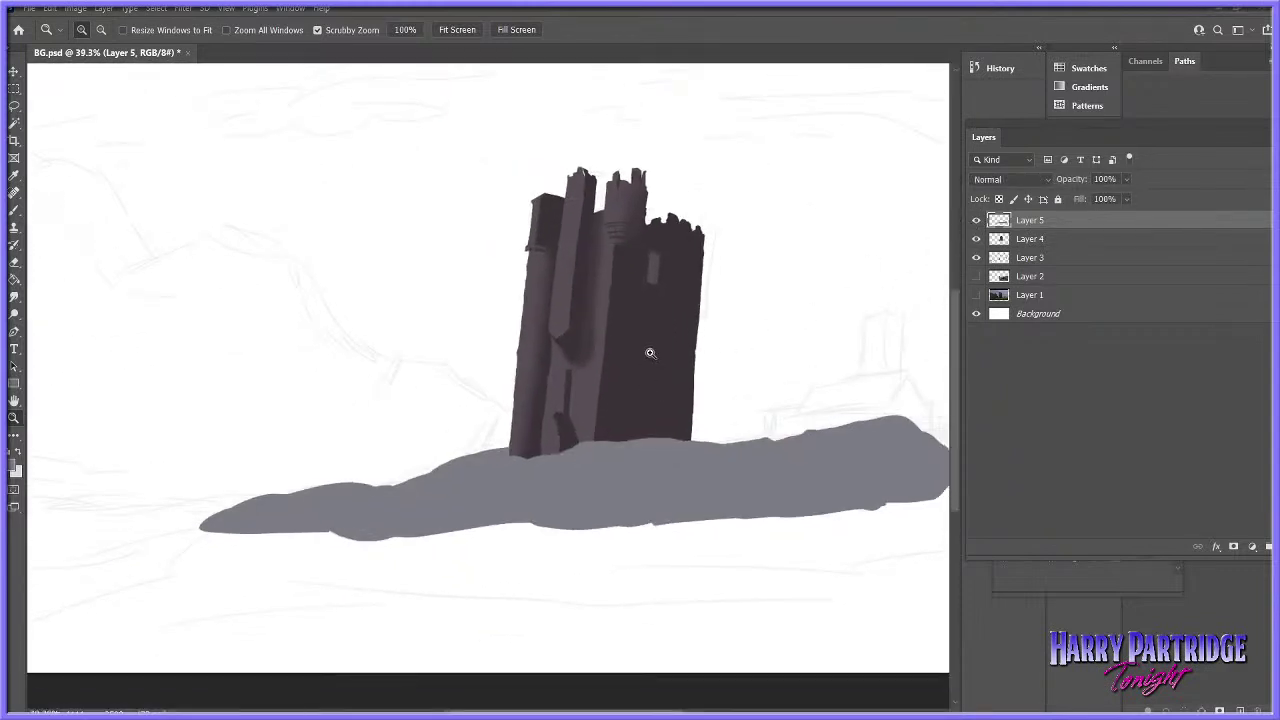
- Study the Layer 1 reference photo with the painted and sketch layers hidden, and bring the painted layers back
click(977, 295)
mouse_move(717, 392)
mouse_down()
mouse_move(680, 394)
mouse_move(712, 394)
mouse_up()
drag(976, 228, 976, 262)
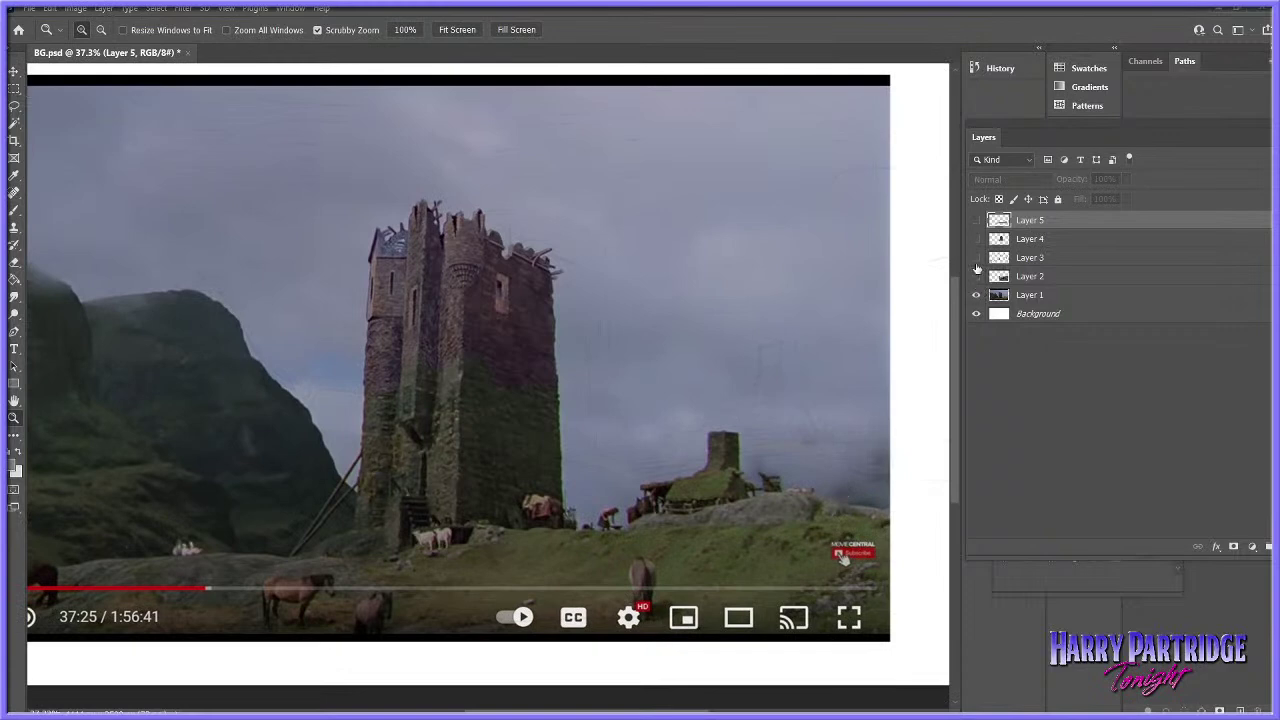
click(977, 297)
click(977, 296)
click(977, 296)
click(977, 296)
click(977, 297)
click(977, 222)
click(977, 240)
click(977, 258)
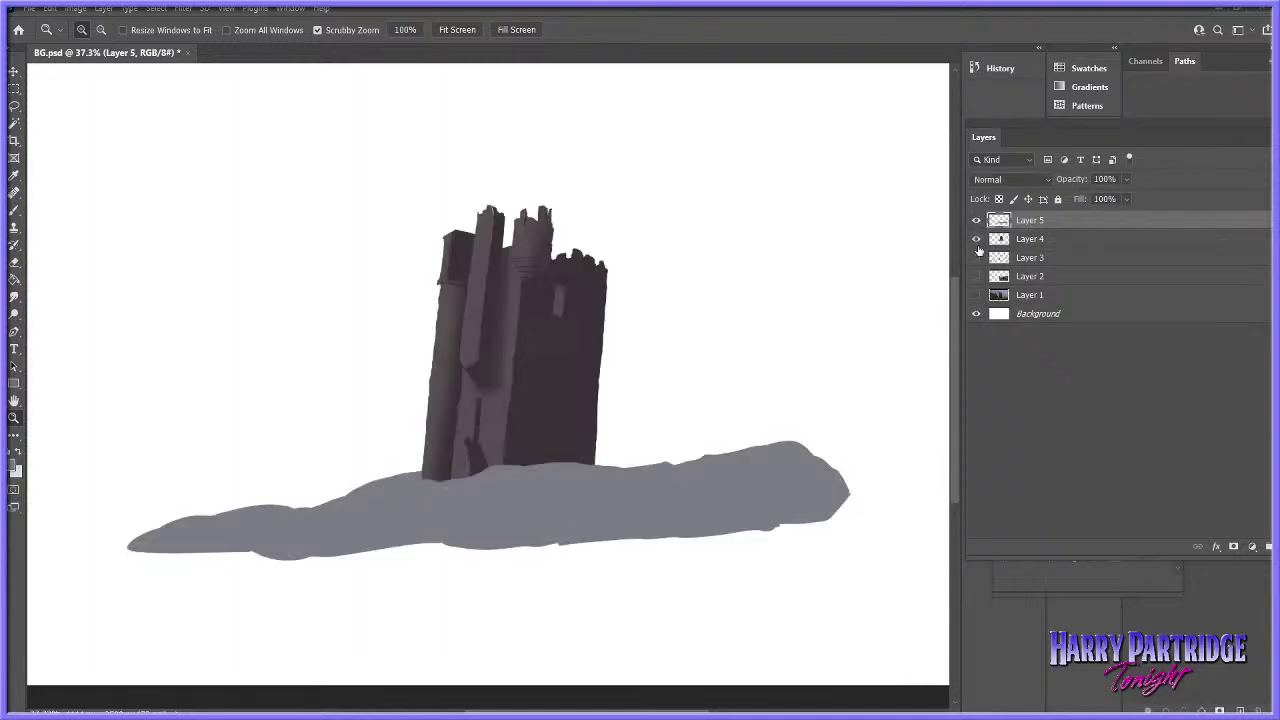
click(977, 277)
- Compare Layers 5 and 4 one at a time against the reference photo, and show Layers 3 to 5 again
drag(601, 518, 670, 540)
drag(977, 220, 980, 268)
click(977, 276)
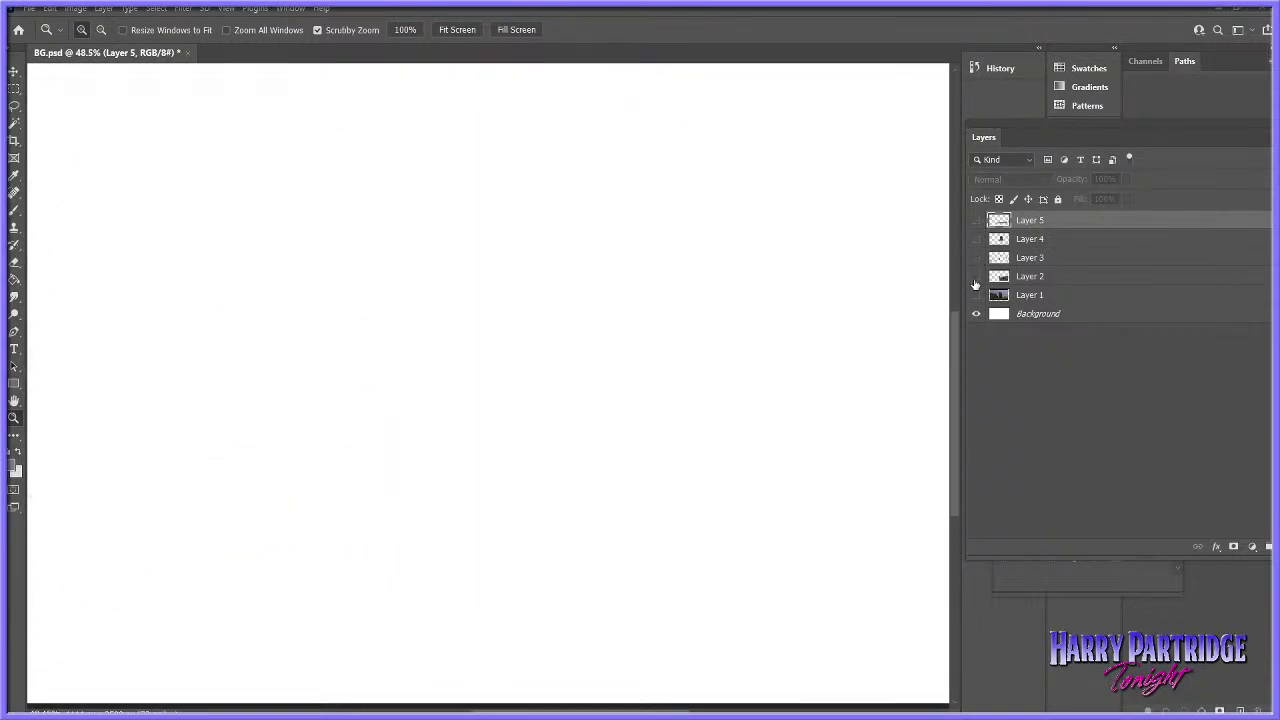
click(977, 295)
click(977, 222)
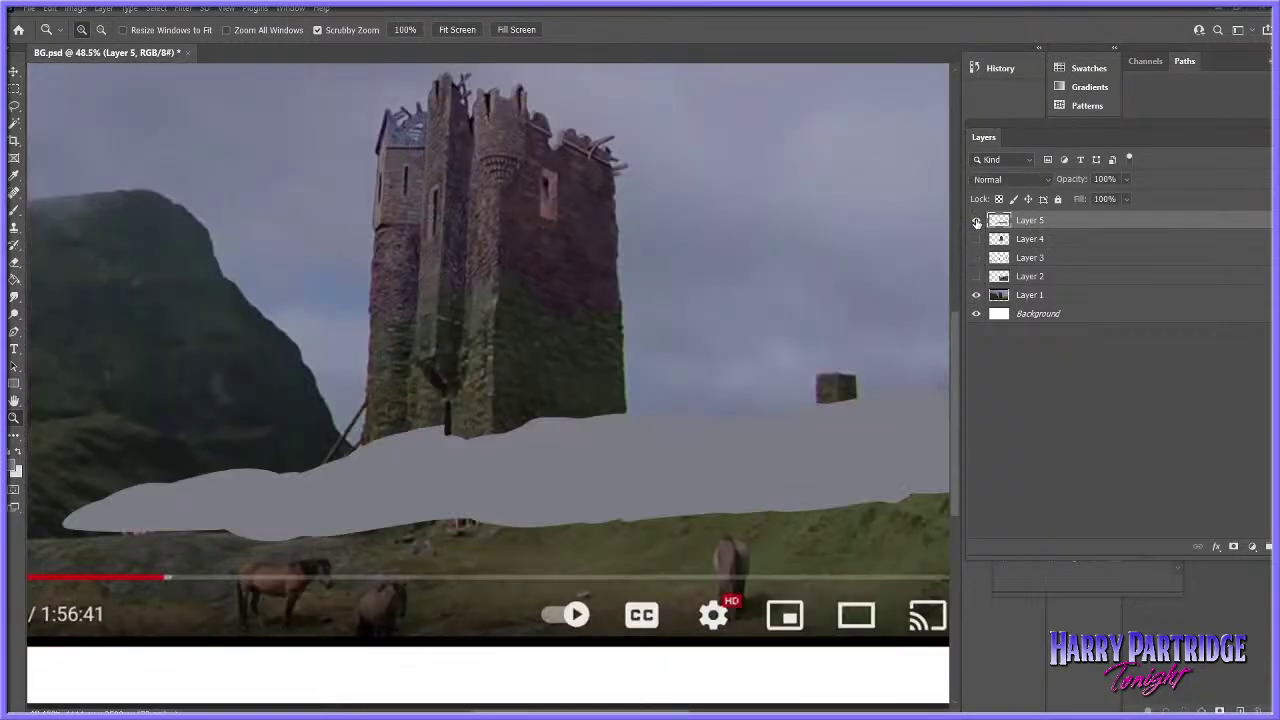
click(977, 220)
click(977, 239)
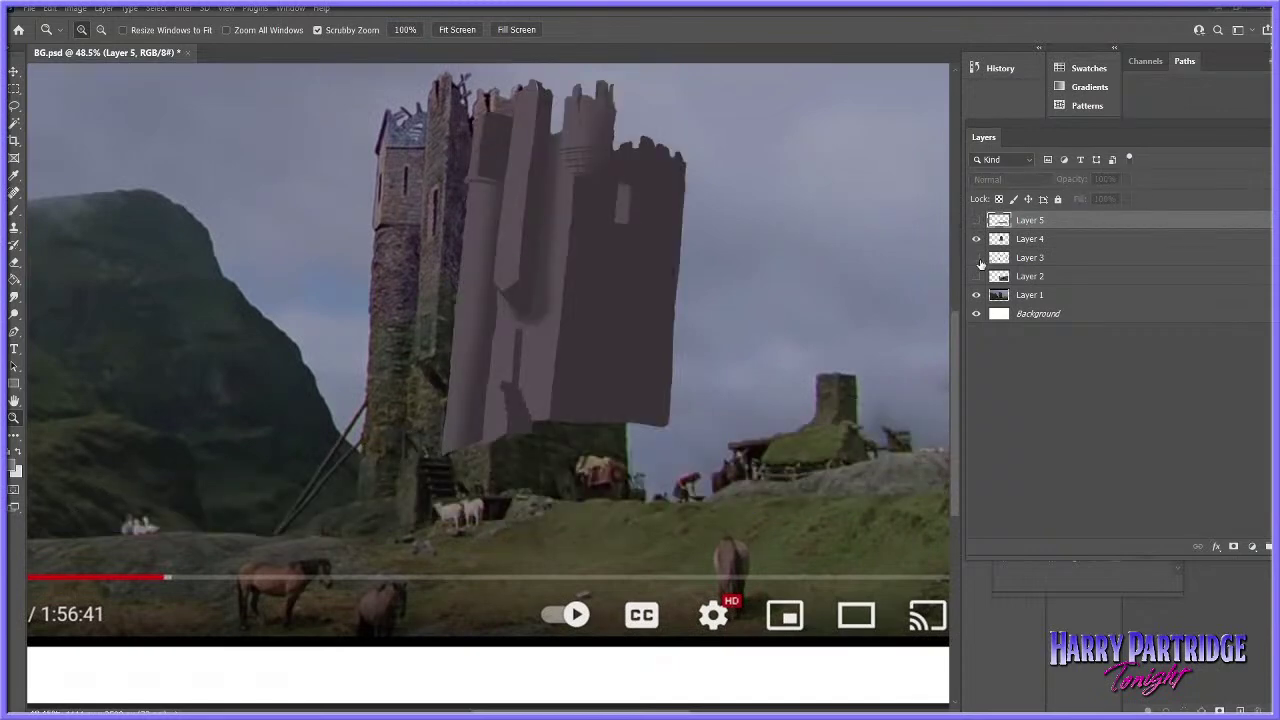
click(977, 295)
click(977, 239)
click(977, 221)
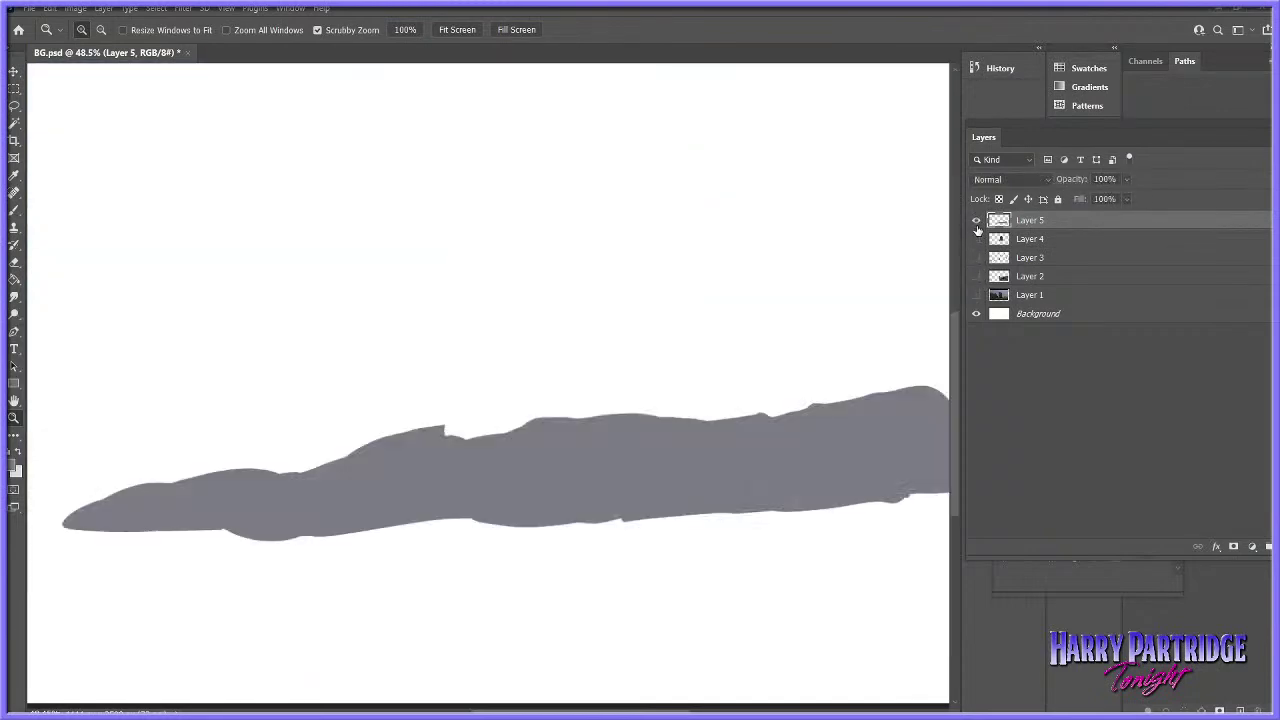
click(977, 239)
click(977, 258)
- Check the whole painting laid over the reference photo, and hide the photo again
mouse_move(860, 366)
mouse_down()
mouse_move(778, 430)
mouse_move(725, 433)
mouse_up()
click(977, 295)
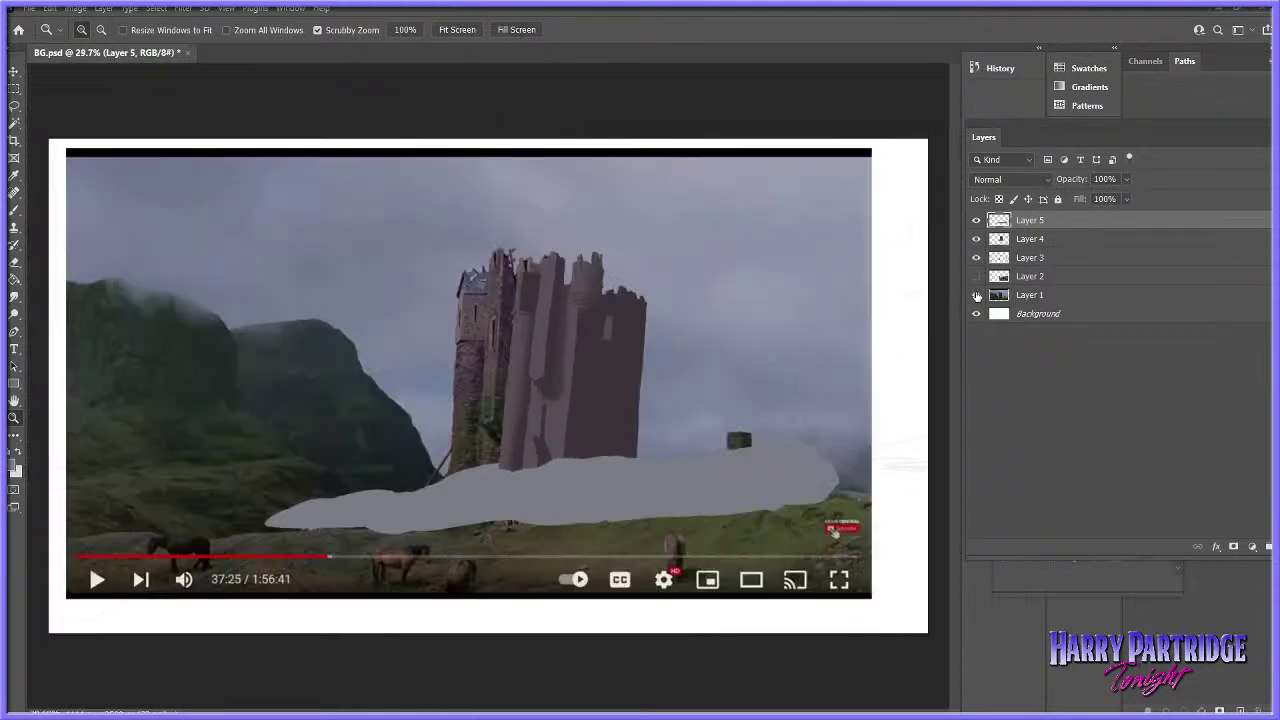
click(977, 295)
drag(461, 581, 448, 525)
- Try extending the blue-grey ground downward on Layer 5 with a 182 px brush, and undo the strokes
click(15, 211)
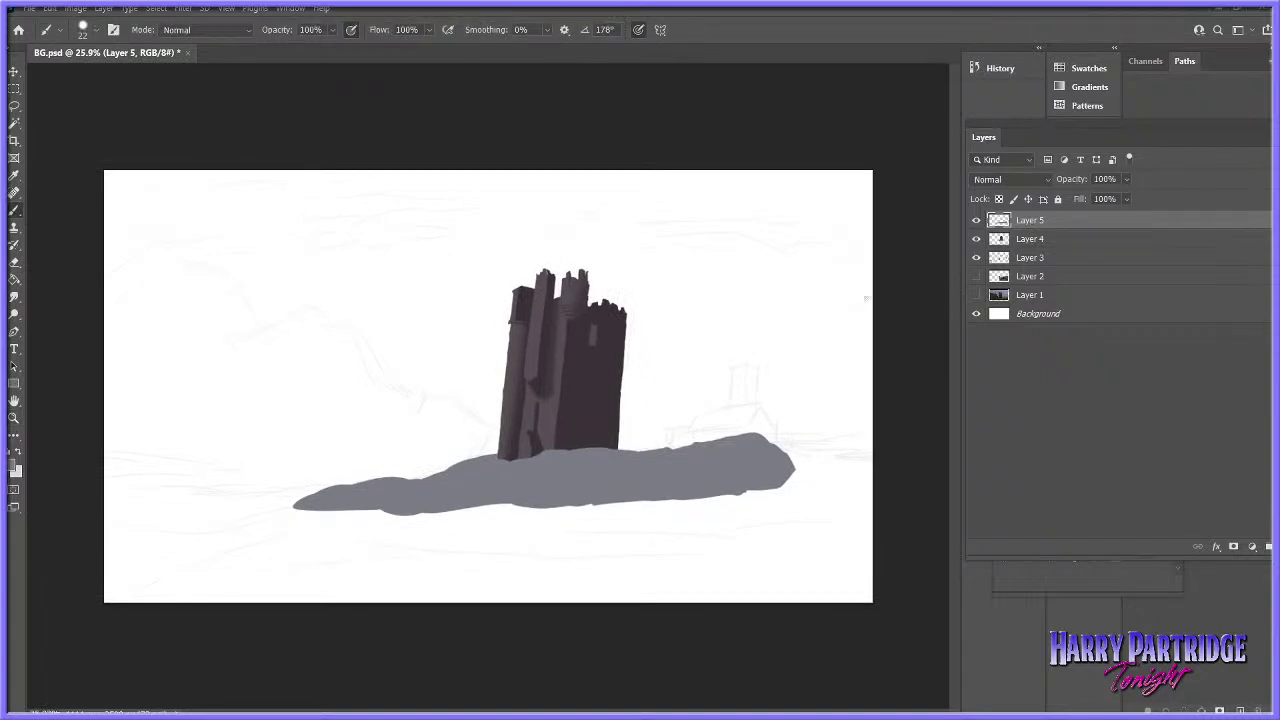
right_click(630, 498)
drag(693, 509, 759, 510)
mouse_move(535, 521)
mouse_down()
mouse_move(420, 545)
mouse_move(381, 527)
mouse_move(505, 517)
mouse_move(335, 573)
mouse_up()
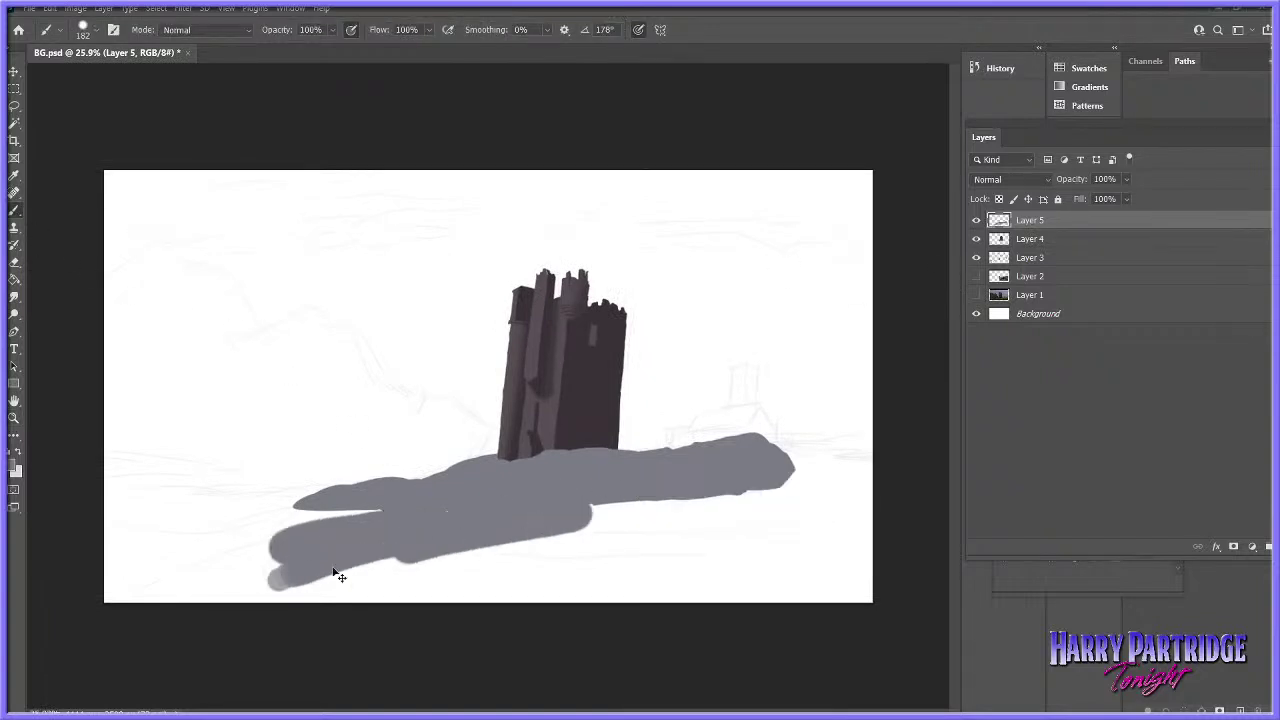
key(ctrl+z)
- Create a new Layer 6 with the default settings above Layer 5
key(l)
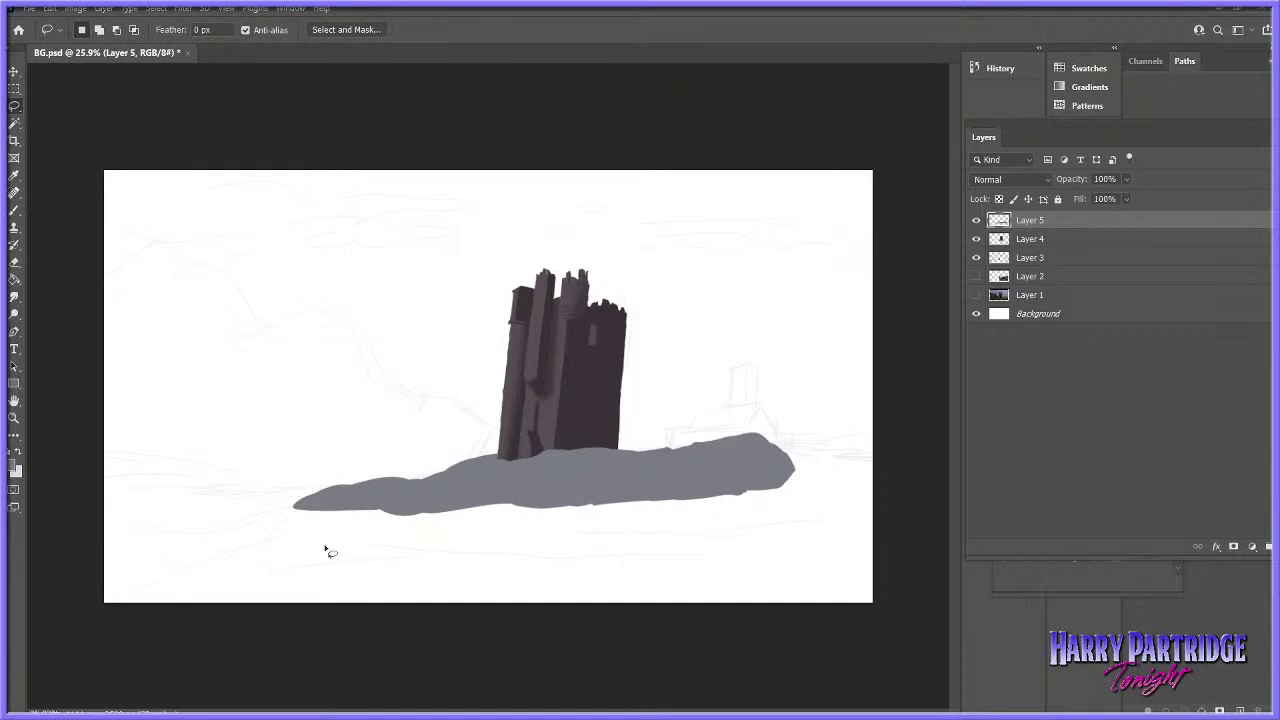
click(128, 9)
key(Escape)
click(104, 8)
mouse_move(145, 24)
click(270, 24)
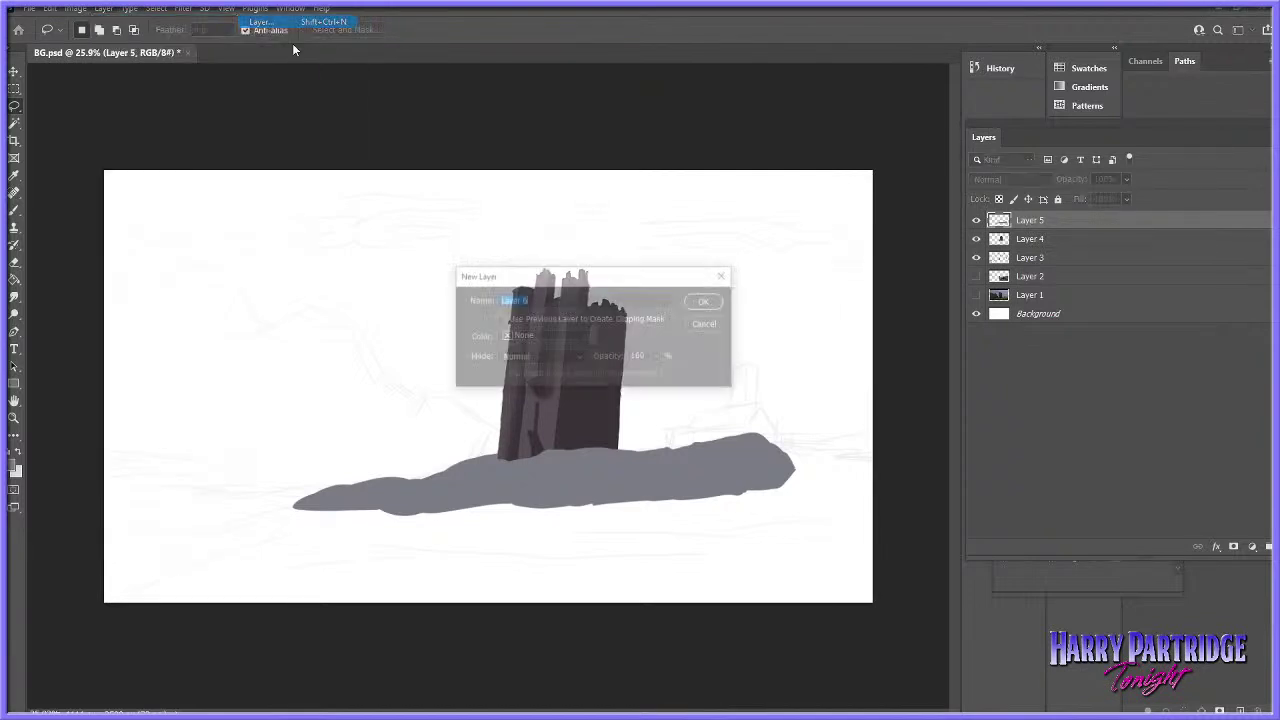
key(Return)
mouse_move(112, 583)
mouse_down()
mouse_move(286, 526)
mouse_move(380, 535)
mouse_up()
mouse_move(158, 573)
mouse_down()
mouse_move(318, 531)
mouse_move(420, 536)
mouse_up()
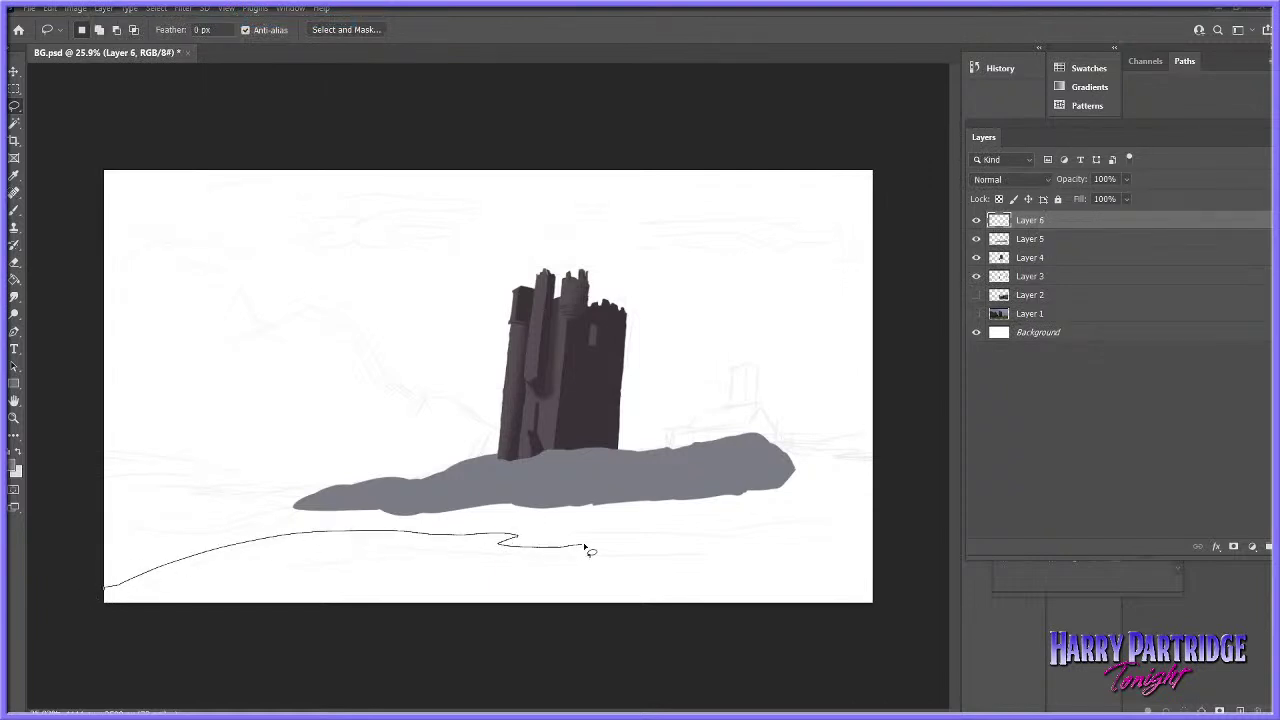
drag(706, 533, 705, 532)
key(ctrl+d)
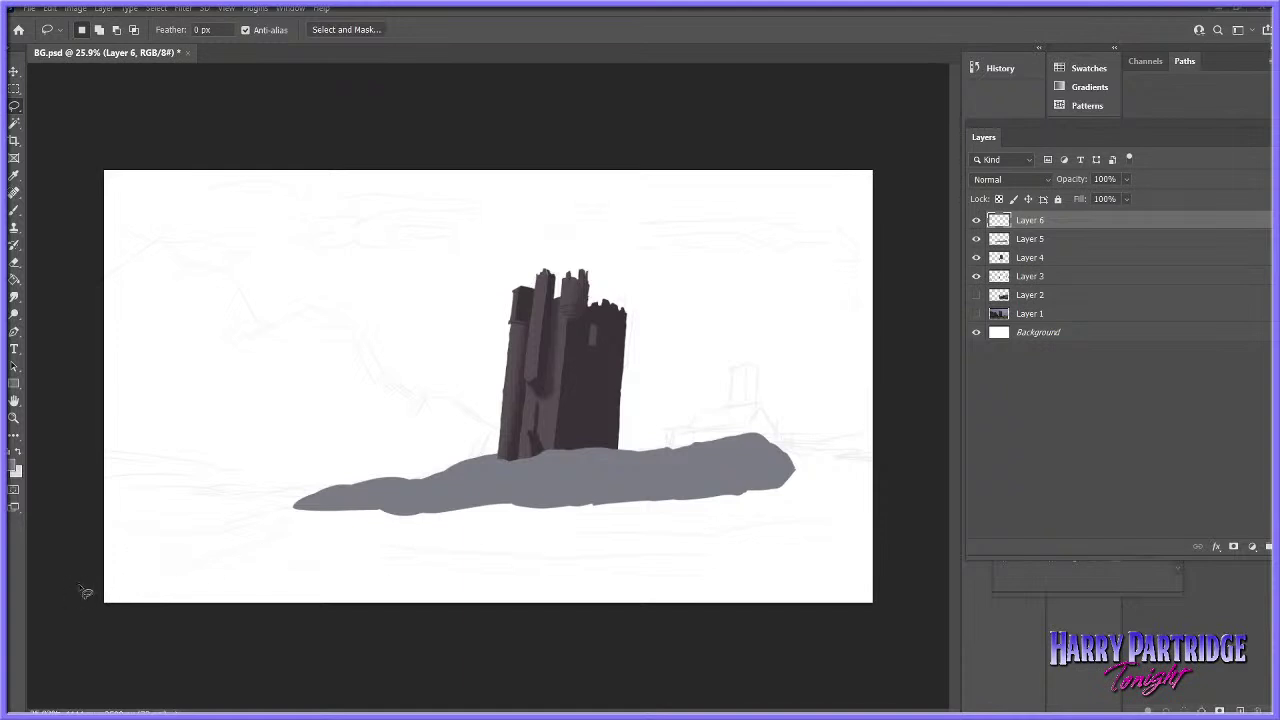
- Outline a rolling foreground hill across the canvas's lower edge with the Lasso and choose a medium green foreground color
mouse_move(167, 563)
mouse_down()
mouse_move(352, 540)
mouse_move(618, 534)
mouse_move(835, 503)
mouse_move(906, 534)
mouse_move(294, 640)
mouse_move(106, 580)
mouse_up()
click(14, 210)
click(12, 466)
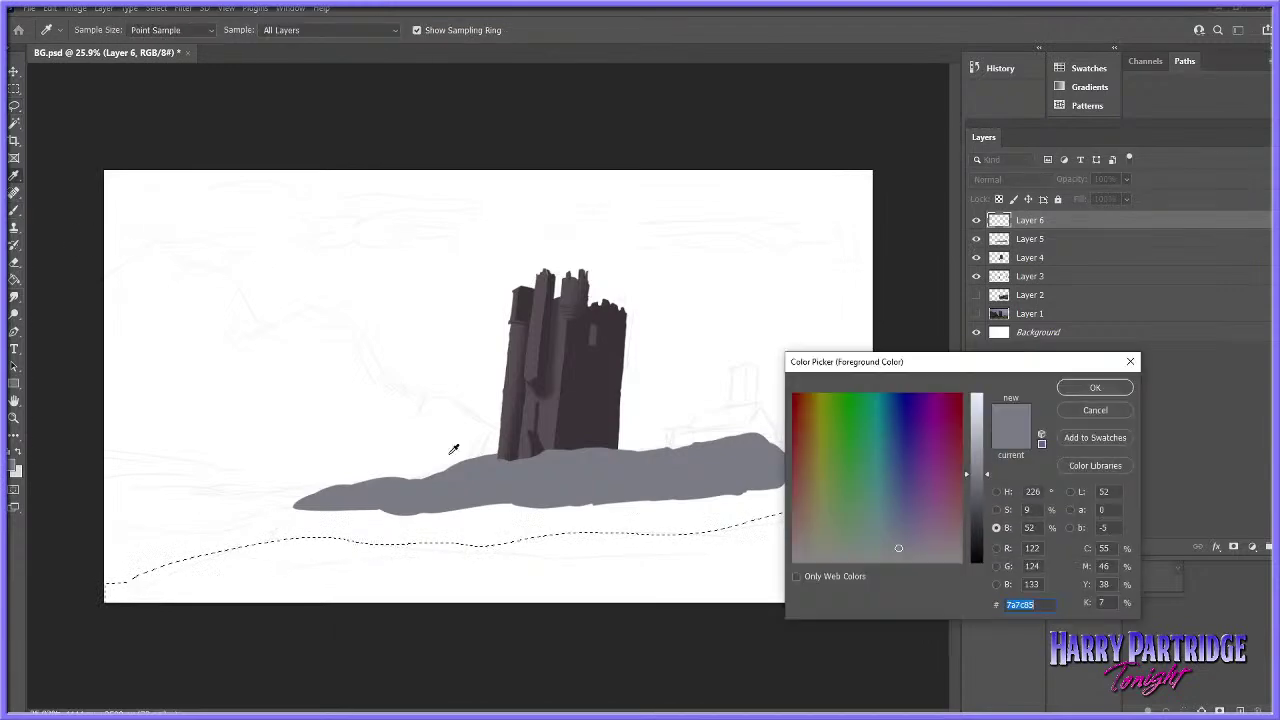
click(833, 477)
drag(976, 474, 980, 458)
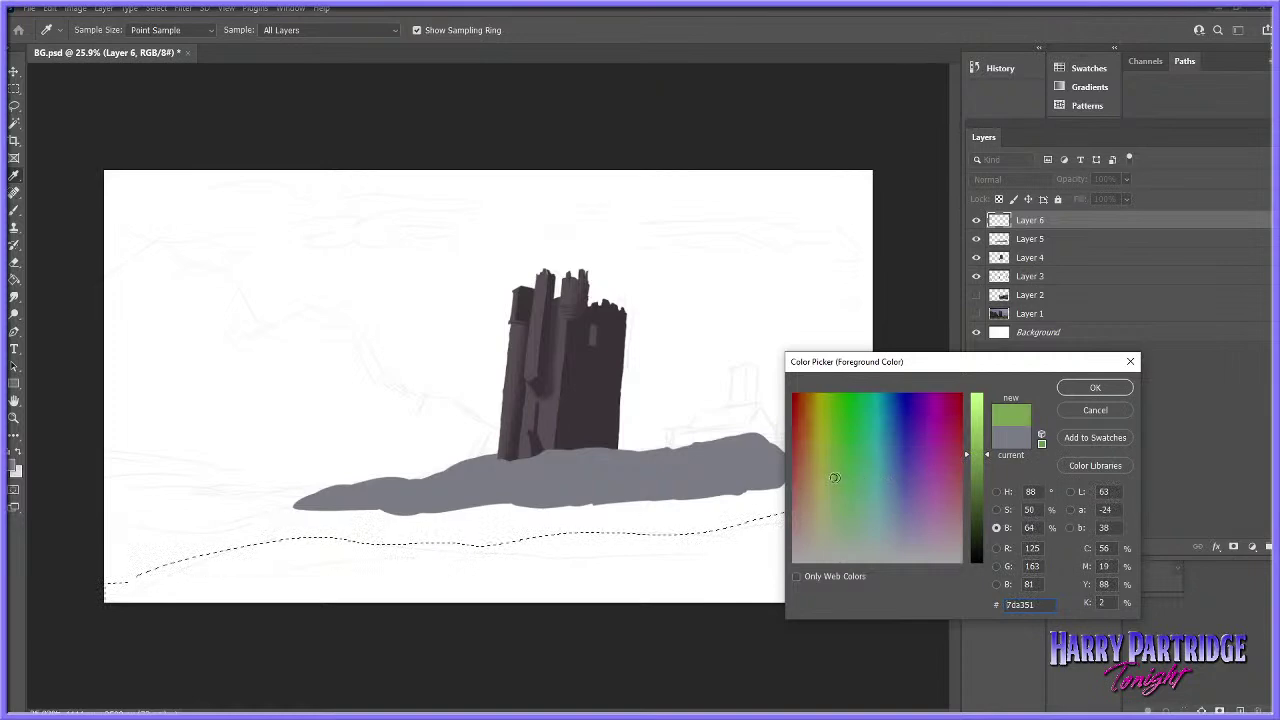
drag(988, 464, 988, 474)
click(1095, 387)
- Fill the outlined foreground hill with green using a 488 px brush and deselect
right_click(660, 480)
drag(787, 507, 800, 507)
key(Return)
mouse_move(543, 543)
mouse_down()
mouse_move(806, 531)
mouse_move(819, 578)
mouse_move(314, 608)
mouse_move(449, 582)
mouse_move(65, 608)
mouse_up()
key(ctrl+d)
- Shift the hill's hue toward yellow and set its saturation to -32 with Hue/Saturation
click(75, 8)
mouse_move(160, 44)
click(270, 112)
drag(757, 441, 744, 414)
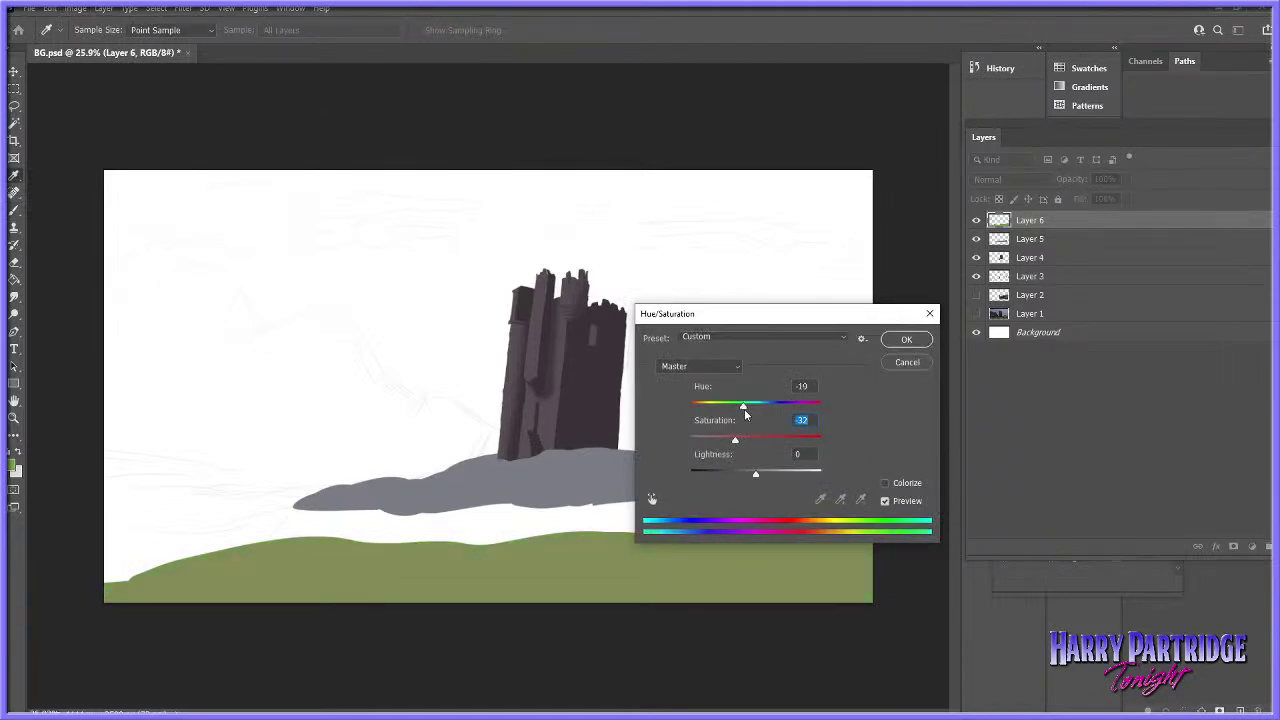
click(906, 339)
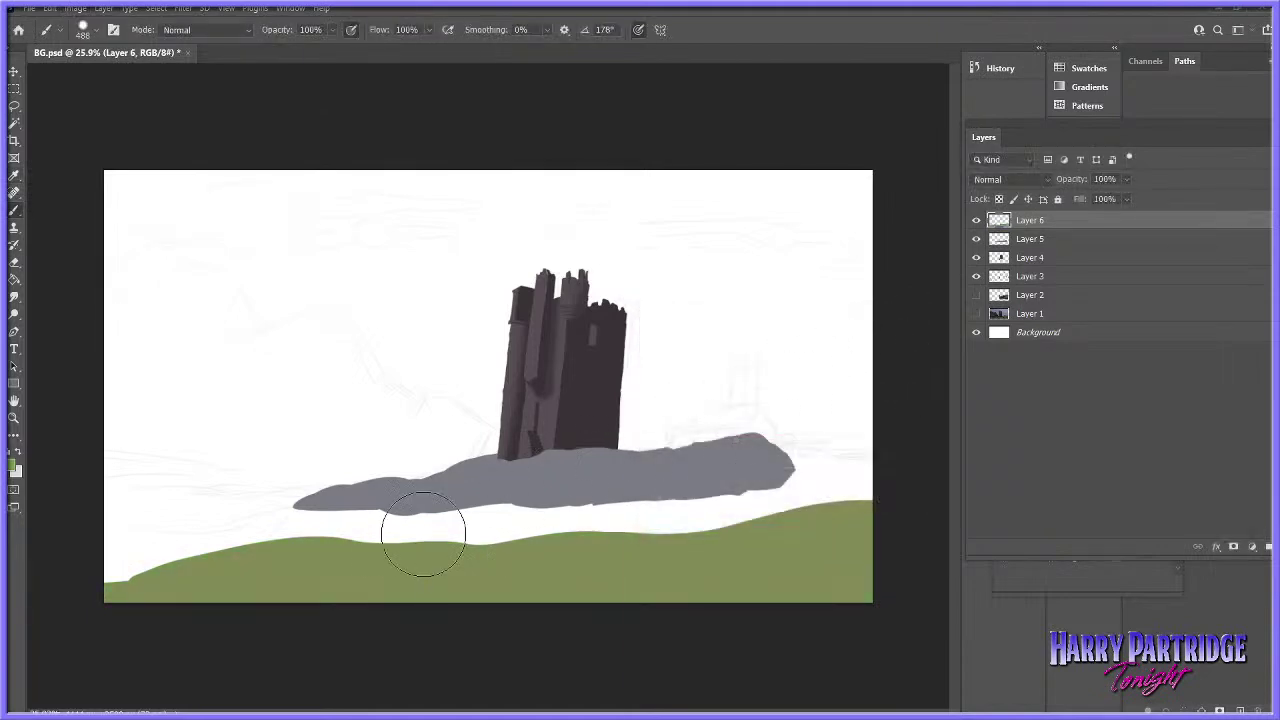
- Sample the hill's olive green and smooth its upper edge with a 77 px brush, filling the notch at the left end
right_click(432, 490)
click(526, 507)
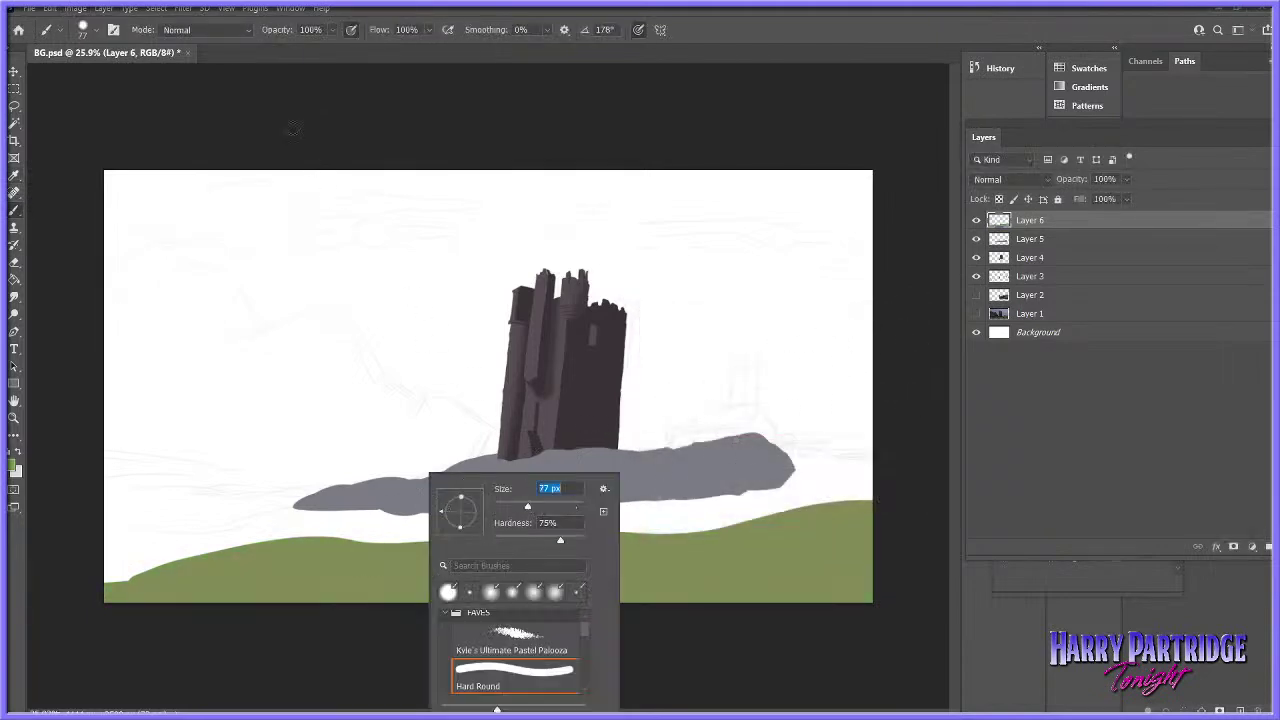
click(333, 31)
drag(265, 547, 104, 584)
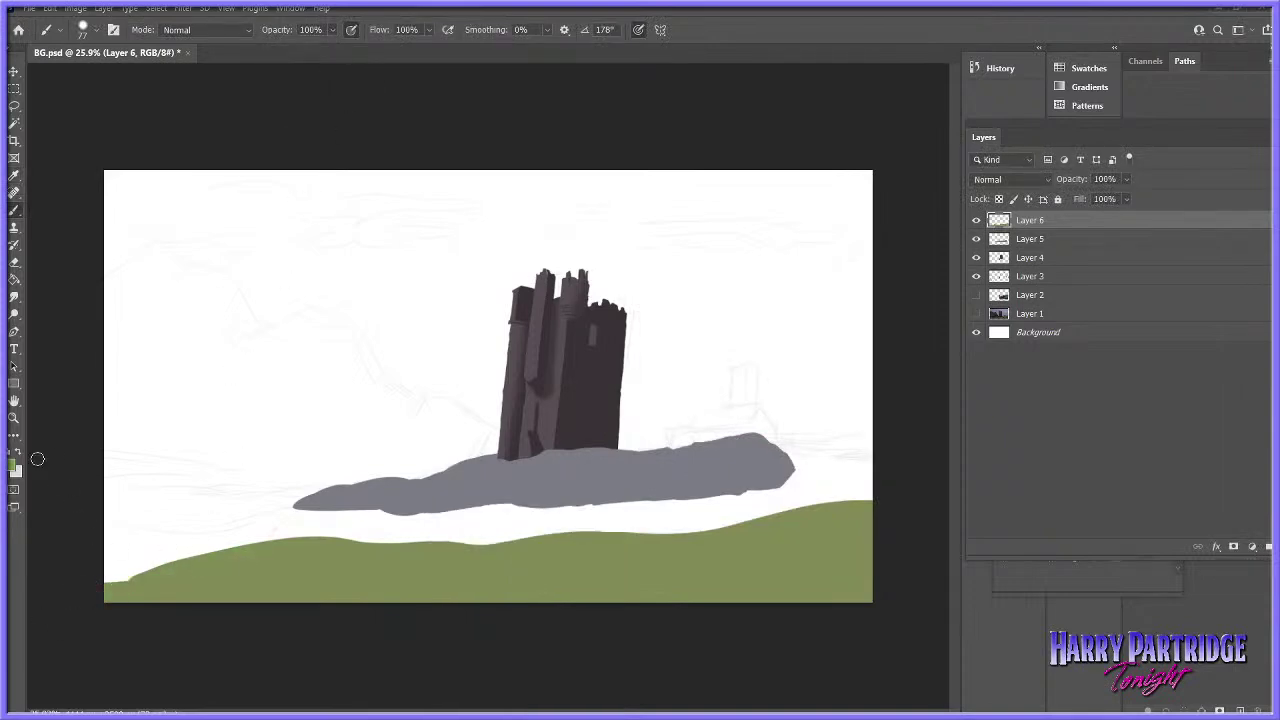
click(12, 472)
click(354, 549)
key(Return)
drag(79, 576, 223, 558)
mouse_move(134, 577)
mouse_down()
mouse_move(346, 542)
mouse_move(694, 552)
mouse_up()
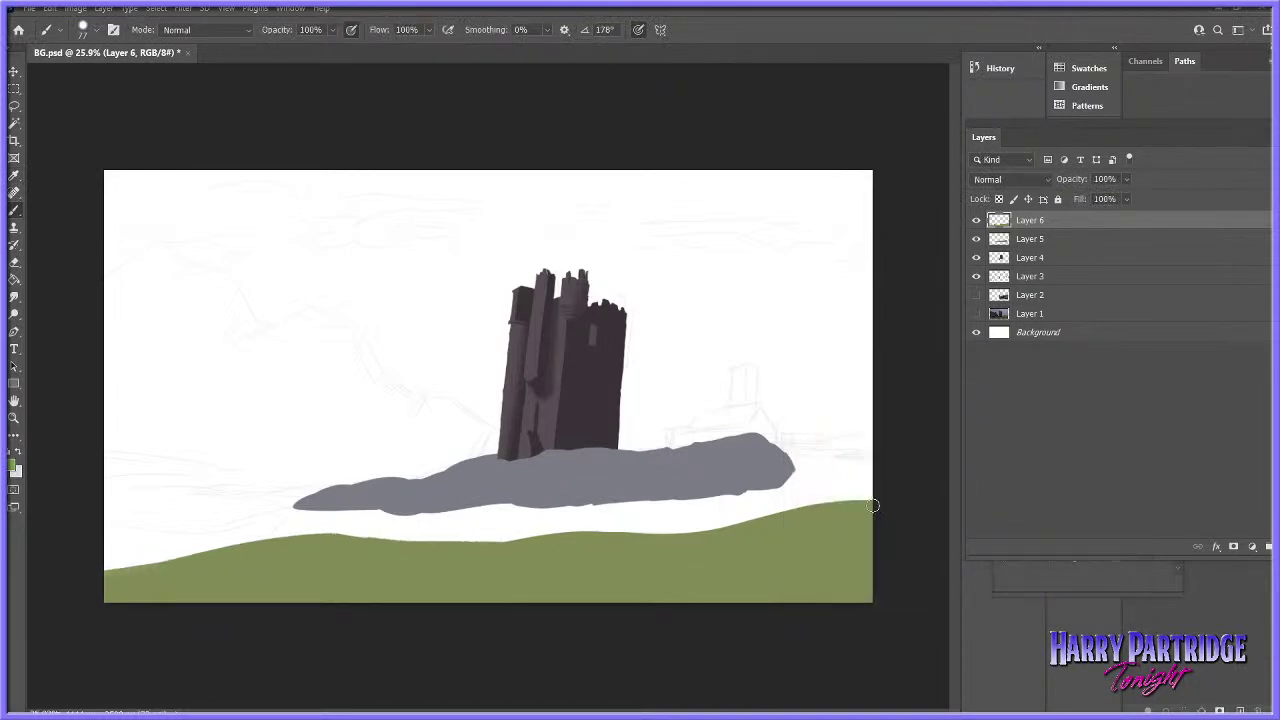
- Switch the brush to a textured bristle preset at 112 px
right_click(733, 366)
drag(864, 514, 865, 556)
click(790, 538)
click(545, 568)
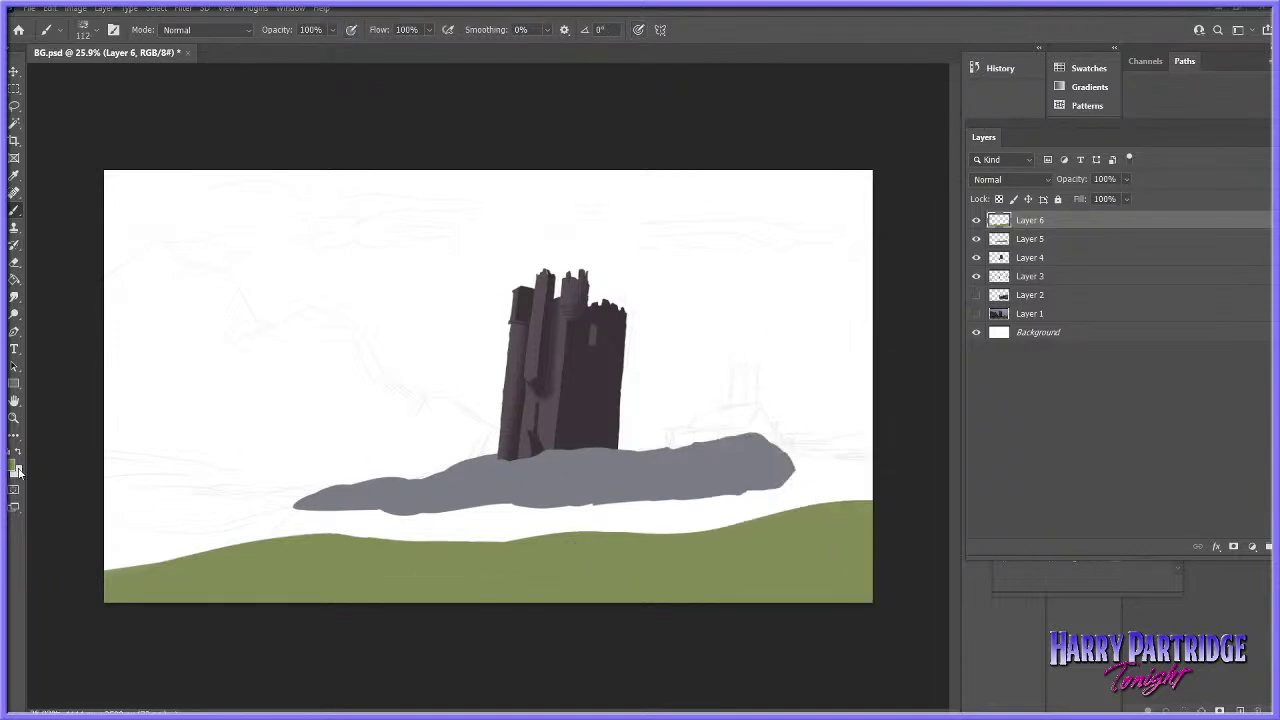
- Set the foreground color to dark green 406a42
click(16, 468)
drag(986, 475, 986, 492)
mouse_move(831, 495)
mouse_down()
mouse_move(846, 486)
mouse_move(846, 498)
mouse_up()
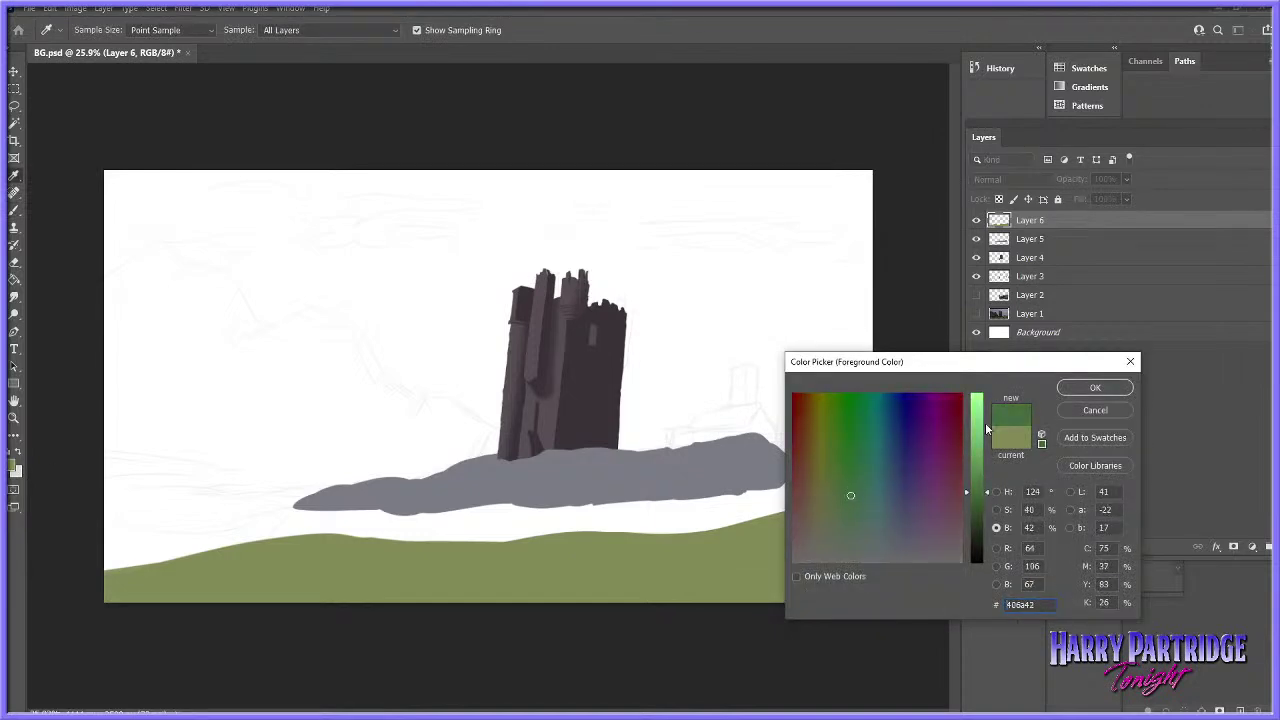
click(1095, 387)
- Try shading the hill's lower right part dark green with a 215 px textured brush, lowering its opacity, and undo the strokes
right_click(709, 403)
drag(822, 438, 843, 439)
drag(559, 595, 813, 588)
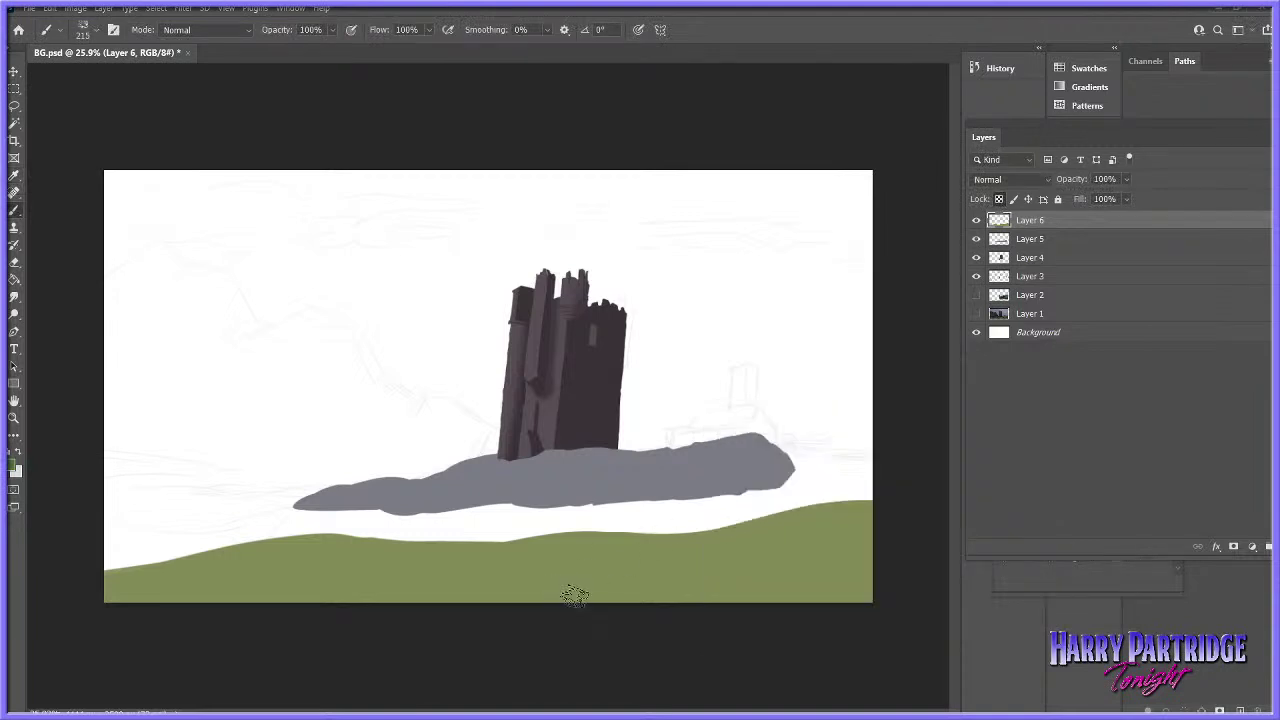
key(ctrl+z)
drag(298, 54, 283, 54)
mouse_move(690, 592)
mouse_down()
mouse_move(888, 582)
mouse_move(791, 603)
mouse_move(877, 562)
mouse_up()
key(ctrl+z)
- Try shading the hill's right slope dark green with a 245 px textured brush at 24% opacity, and undo the strokes
click(15, 418)
drag(484, 573, 519, 611)
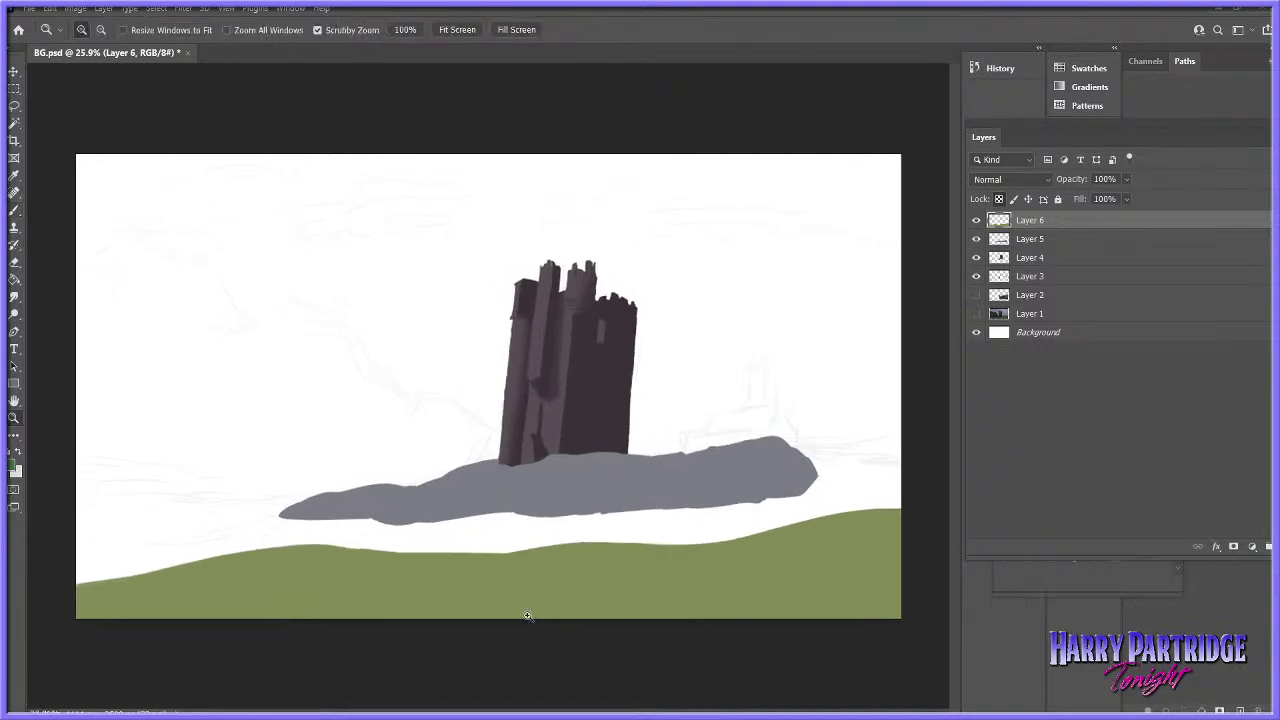
click(14, 210)
right_click(803, 490)
drag(946, 510, 949, 510)
mouse_move(608, 631)
mouse_down()
mouse_move(758, 617)
mouse_move(720, 603)
mouse_move(873, 558)
mouse_move(894, 529)
mouse_up()
drag(683, 595, 830, 582)
drag(617, 629, 818, 612)
key(ctrl+z)
key(ctrl+z)
key(ctrl+z)
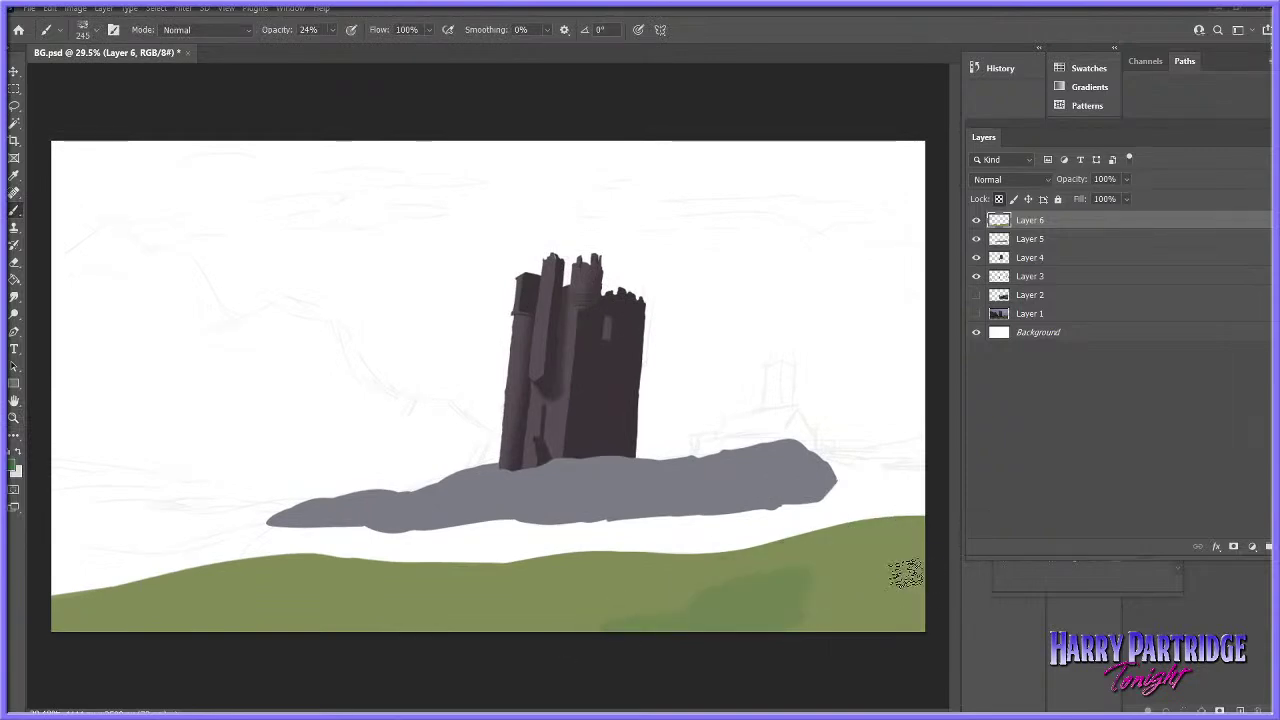
- Shade the hill's lower edge across the canvas with dark green using a 458 px textured brush at 15% opacity
click(14, 108)
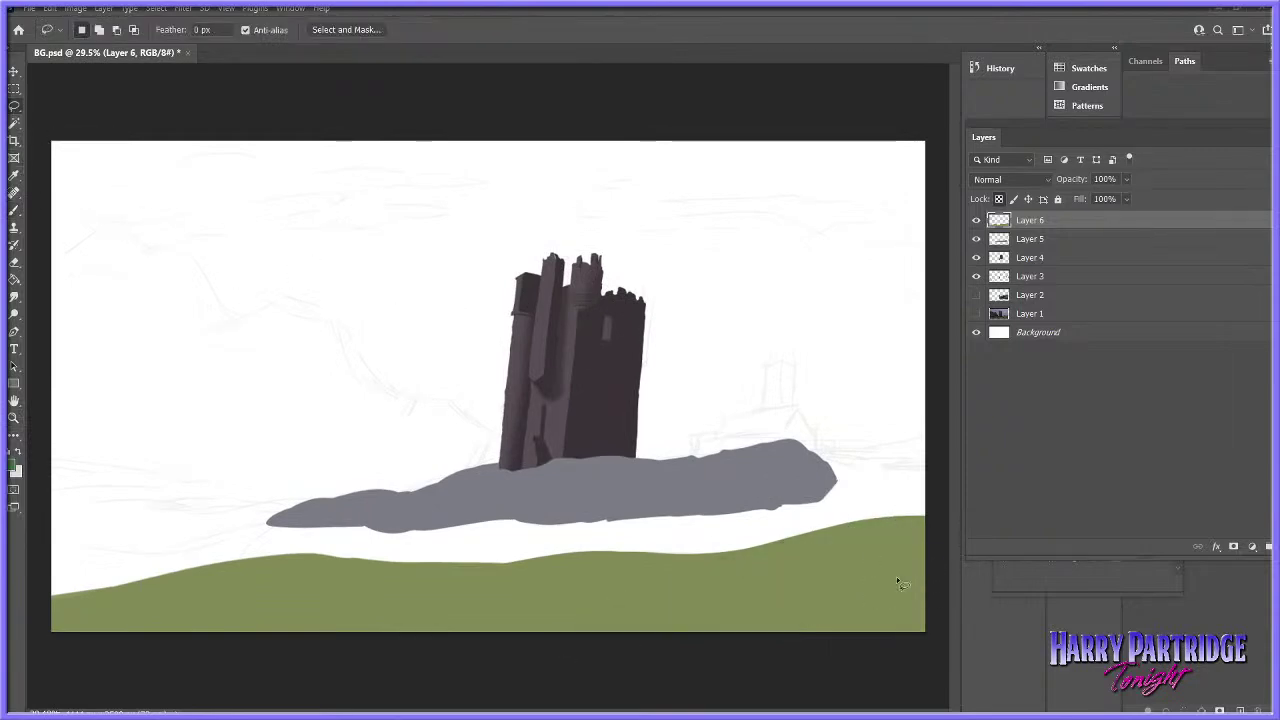
click(16, 209)
drag(54, 616, 158, 638)
right_click(343, 577)
drag(501, 509, 517, 508)
mouse_move(82, 629)
mouse_down()
mouse_move(171, 625)
mouse_move(115, 642)
mouse_move(470, 662)
mouse_move(378, 660)
mouse_move(411, 640)
mouse_move(871, 642)
mouse_up()
mouse_move(594, 634)
mouse_down()
mouse_move(905, 631)
mouse_move(920, 571)
mouse_move(842, 620)
mouse_up()
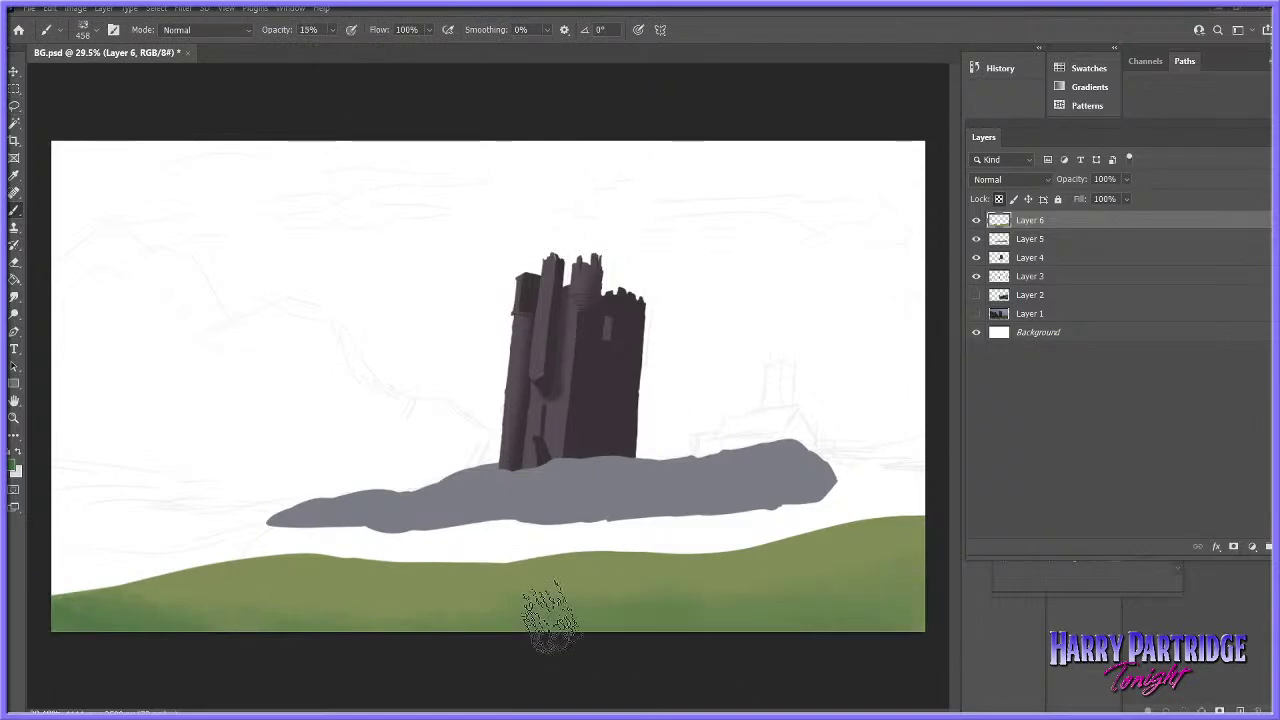
- Lasso several irregular shadow patches together along the hill's crest, right slope and left side
key(l)
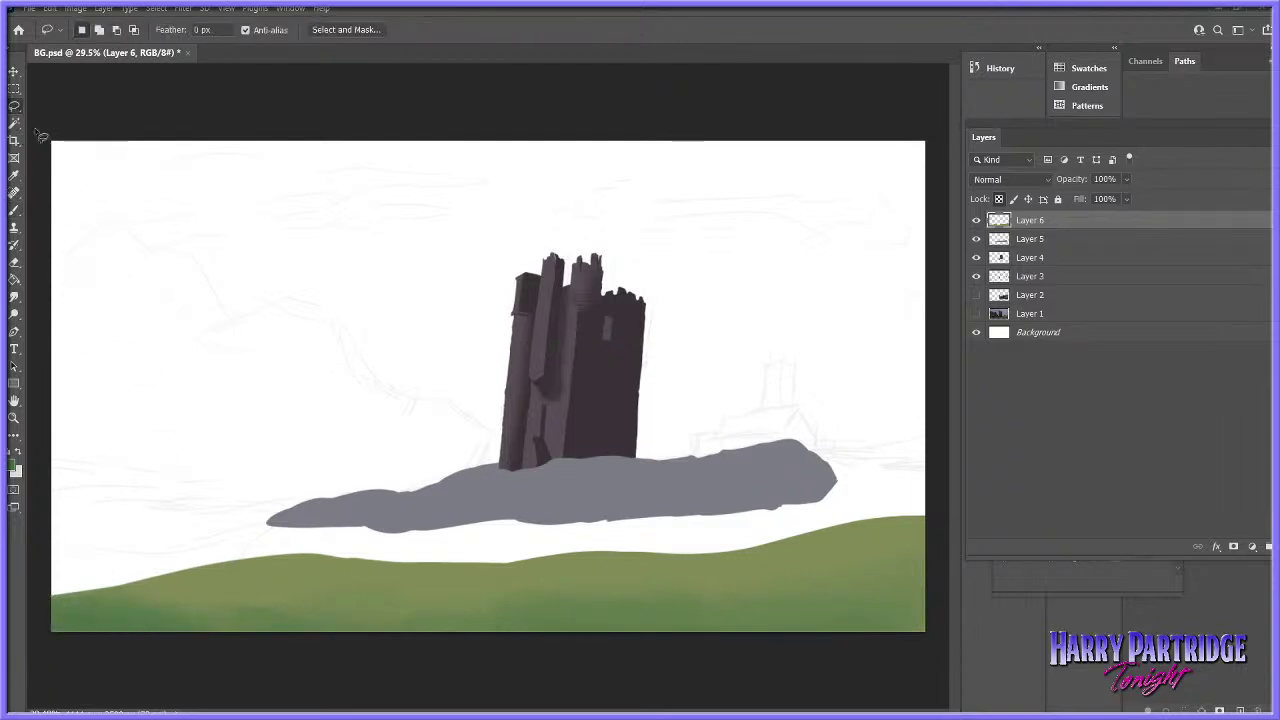
mouse_move(700, 560)
mouse_down()
mouse_move(916, 554)
mouse_move(815, 544)
mouse_move(822, 532)
mouse_move(706, 544)
mouse_move(714, 582)
mouse_move(639, 604)
mouse_move(734, 579)
mouse_up()
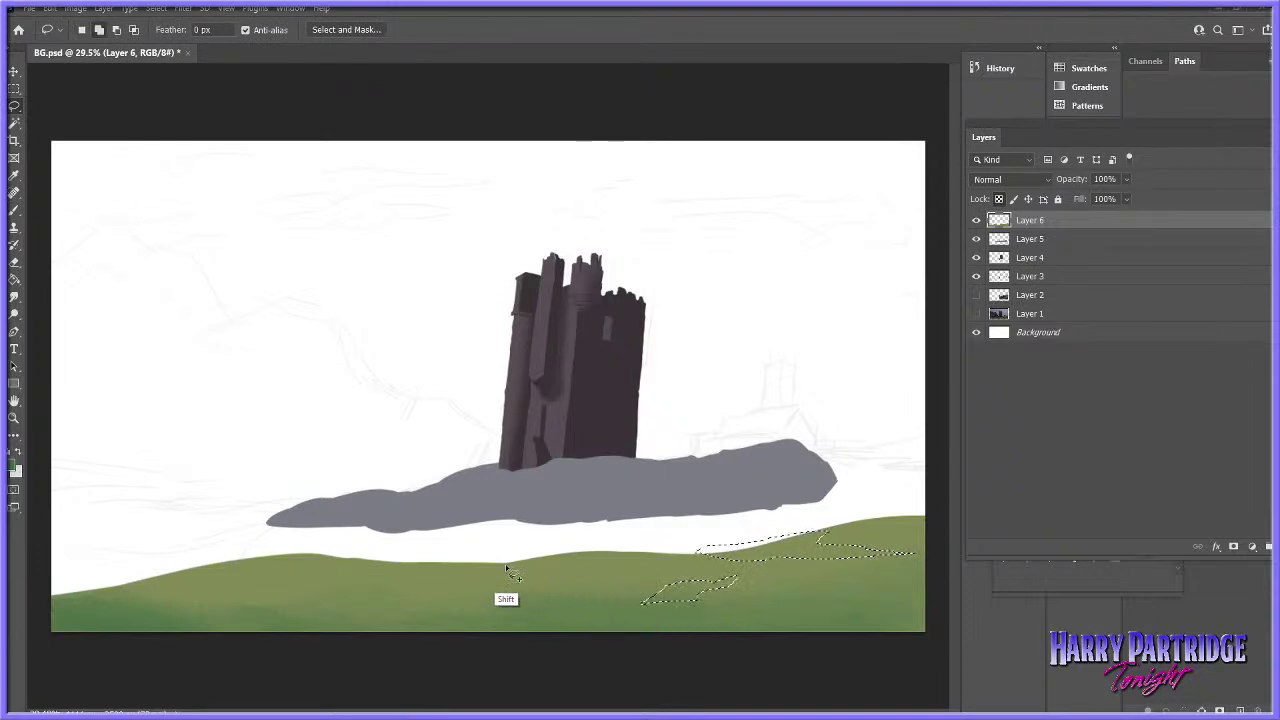
drag(516, 575, 594, 574)
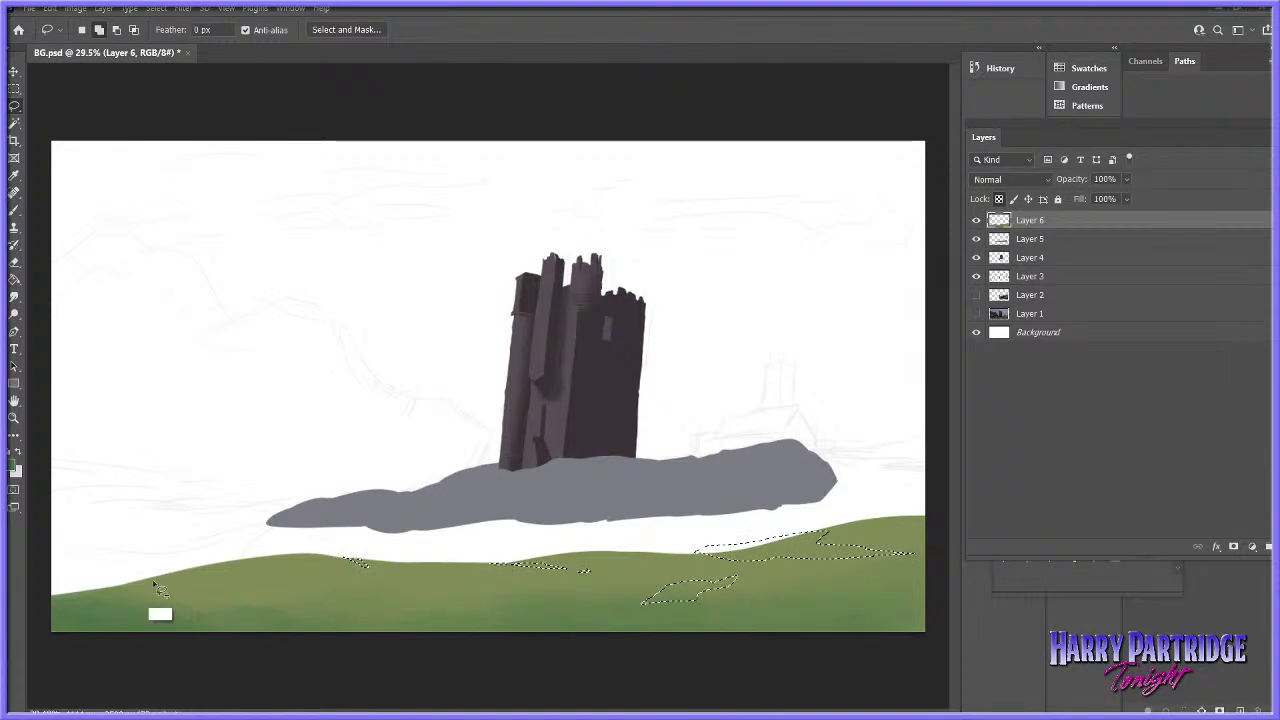
mouse_move(106, 586)
mouse_down()
mouse_move(234, 581)
mouse_move(128, 584)
mouse_up()
- Shade the selected hill patches dark green with the textured brush at 15% opacity, reducing its size to 215 px, and deselect
key(b)
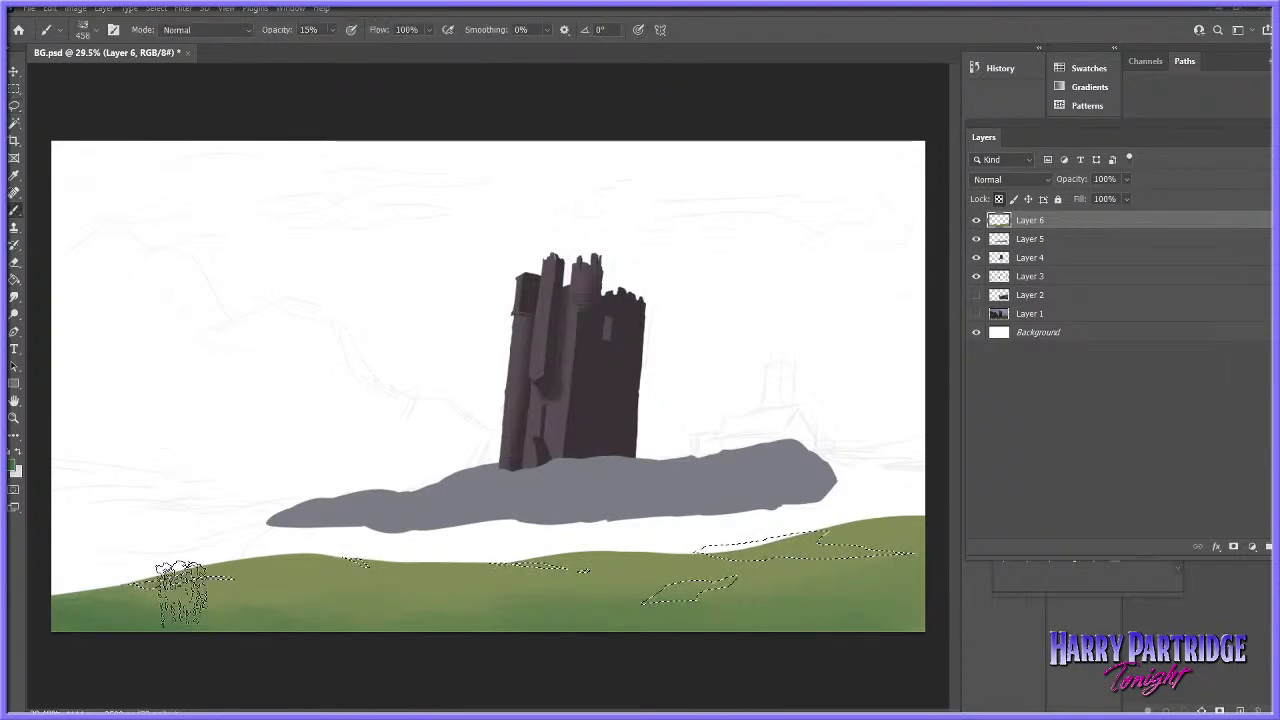
right_click(586, 513)
click(596, 505)
mouse_move(700, 590)
mouse_down()
mouse_move(657, 597)
mouse_move(628, 582)
mouse_move(775, 566)
mouse_move(695, 565)
mouse_move(746, 566)
mouse_up()
right_click(800, 516)
click(815, 507)
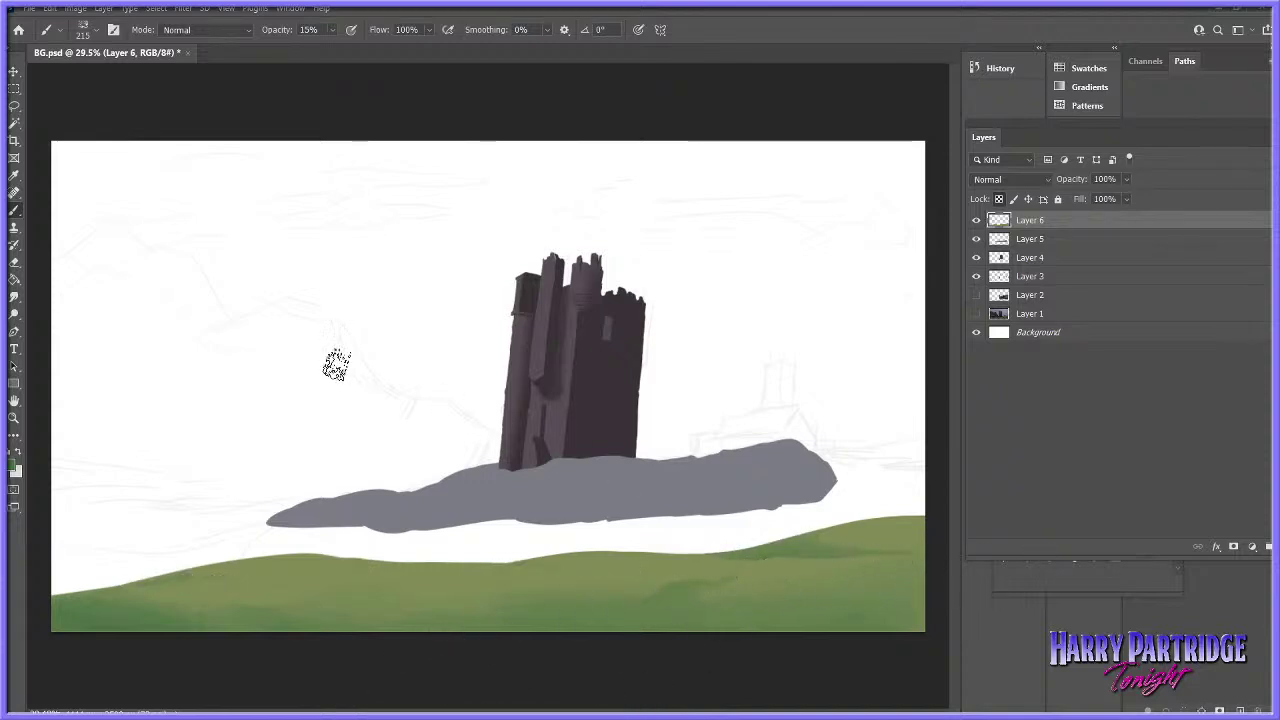
- Lasso a jagged shadow patch on the hill's lower left-centre, shade it dark green with the 215 px brush, and deselect
click(14, 122)
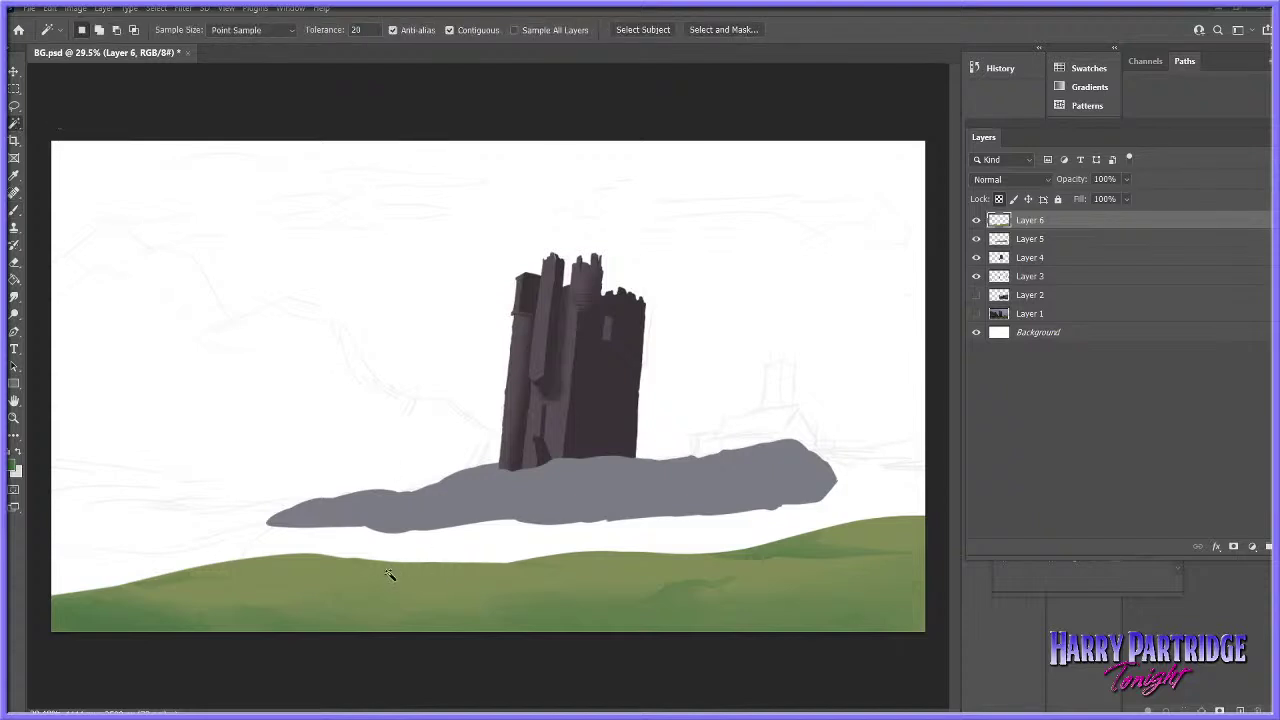
key(l)
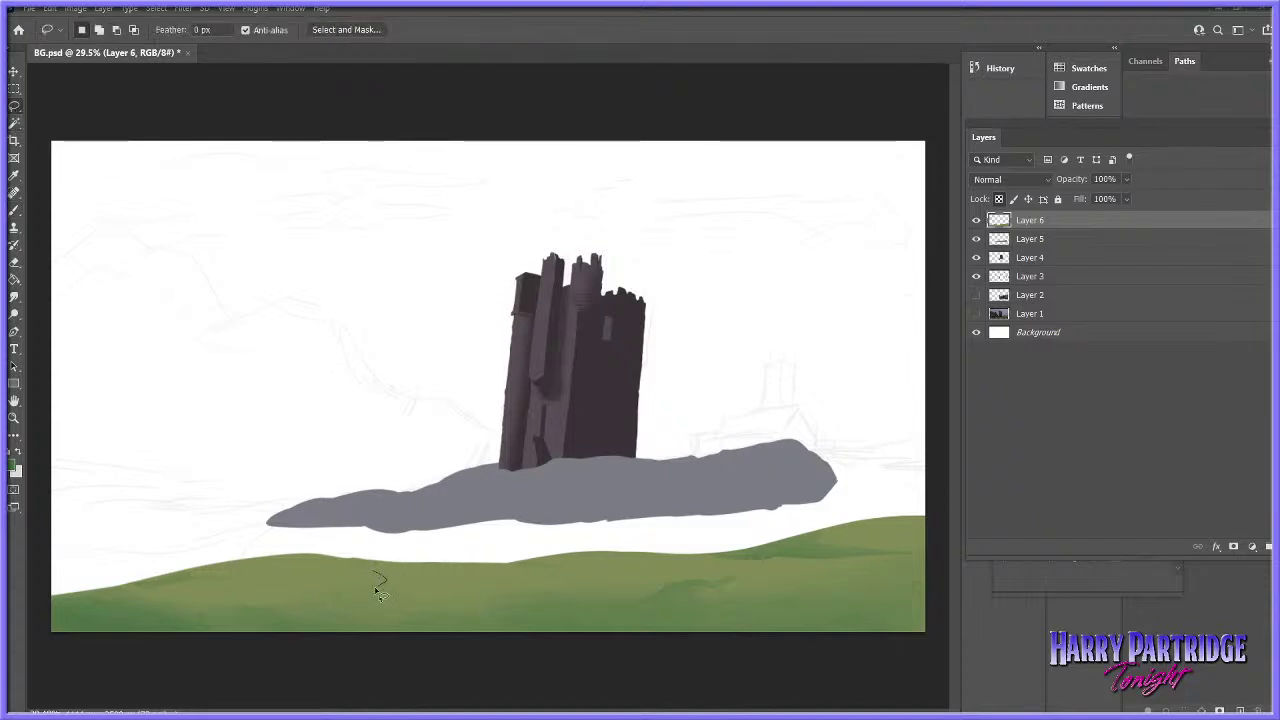
mouse_move(266, 624)
mouse_down()
mouse_move(320, 630)
mouse_move(471, 620)
mouse_move(447, 600)
mouse_move(402, 602)
mouse_up()
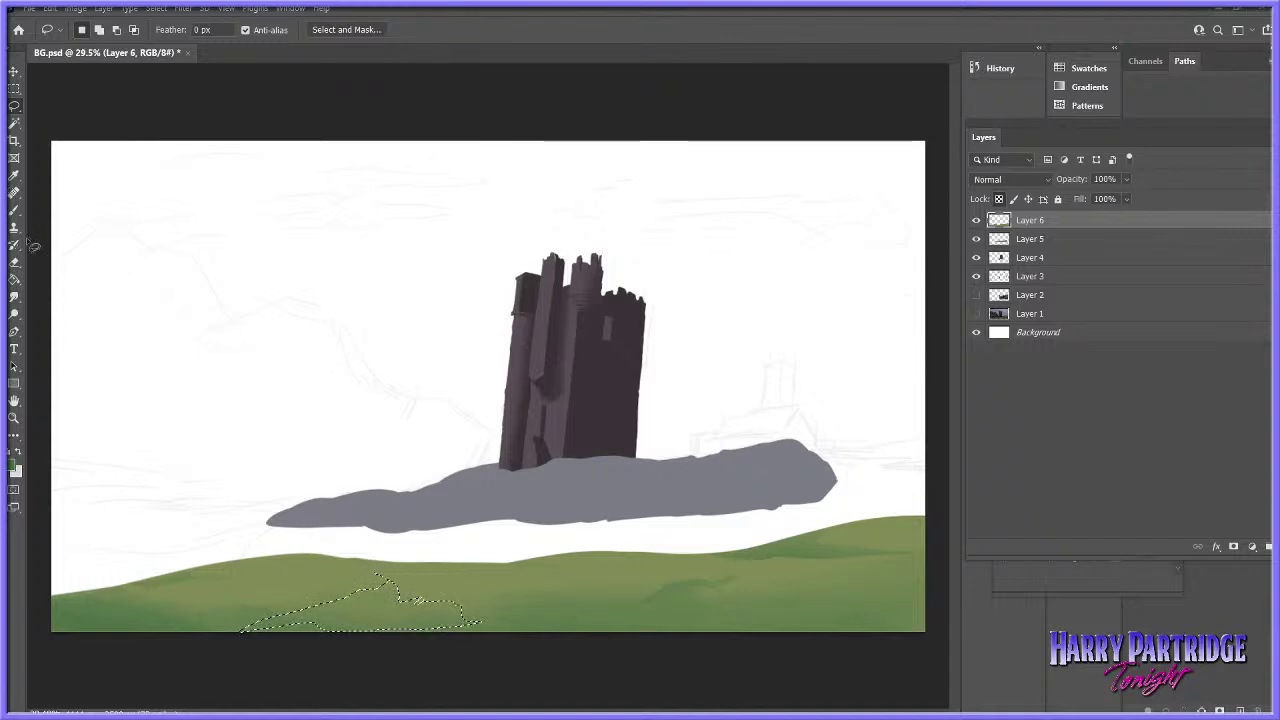
key(b)
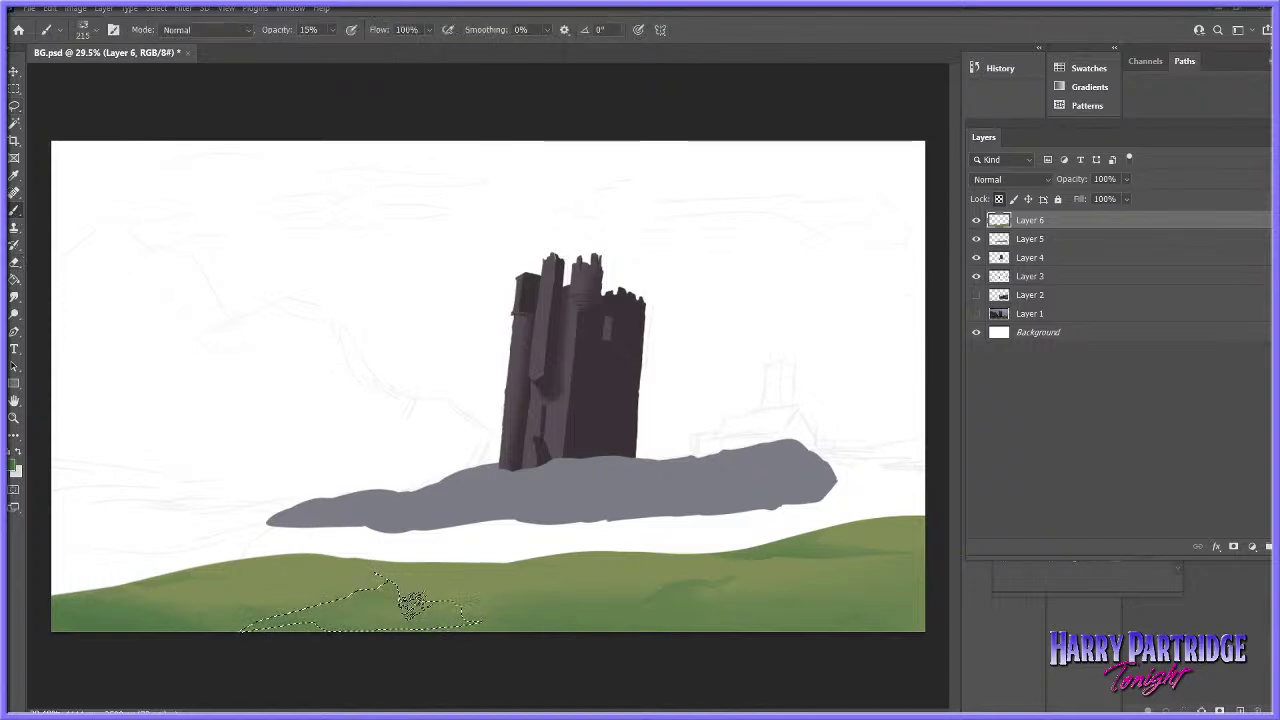
key(ctrl+d)
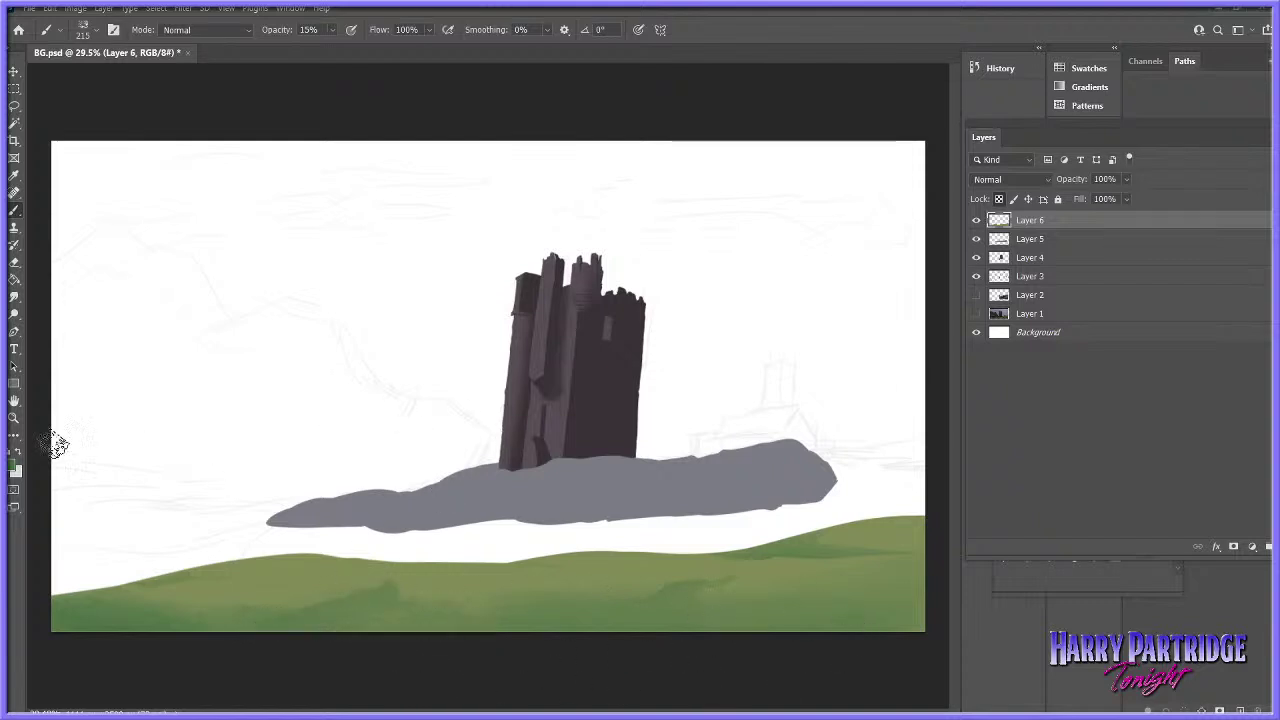
- Set the foreground color to a muted green, starting from a shade sampled on the foreground hill
key(z)
drag(573, 570, 585, 580)
drag(778, 560, 806, 551)
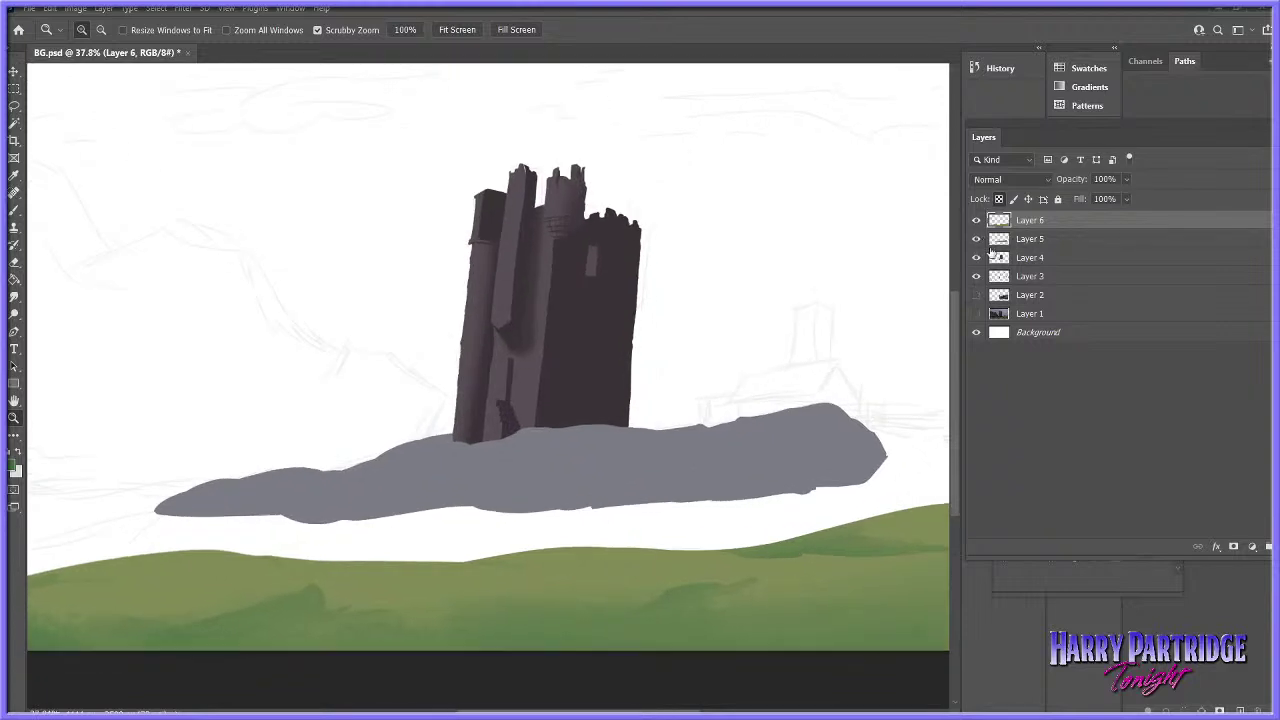
drag(282, 422, 264, 420)
key(i)
click(13, 467)
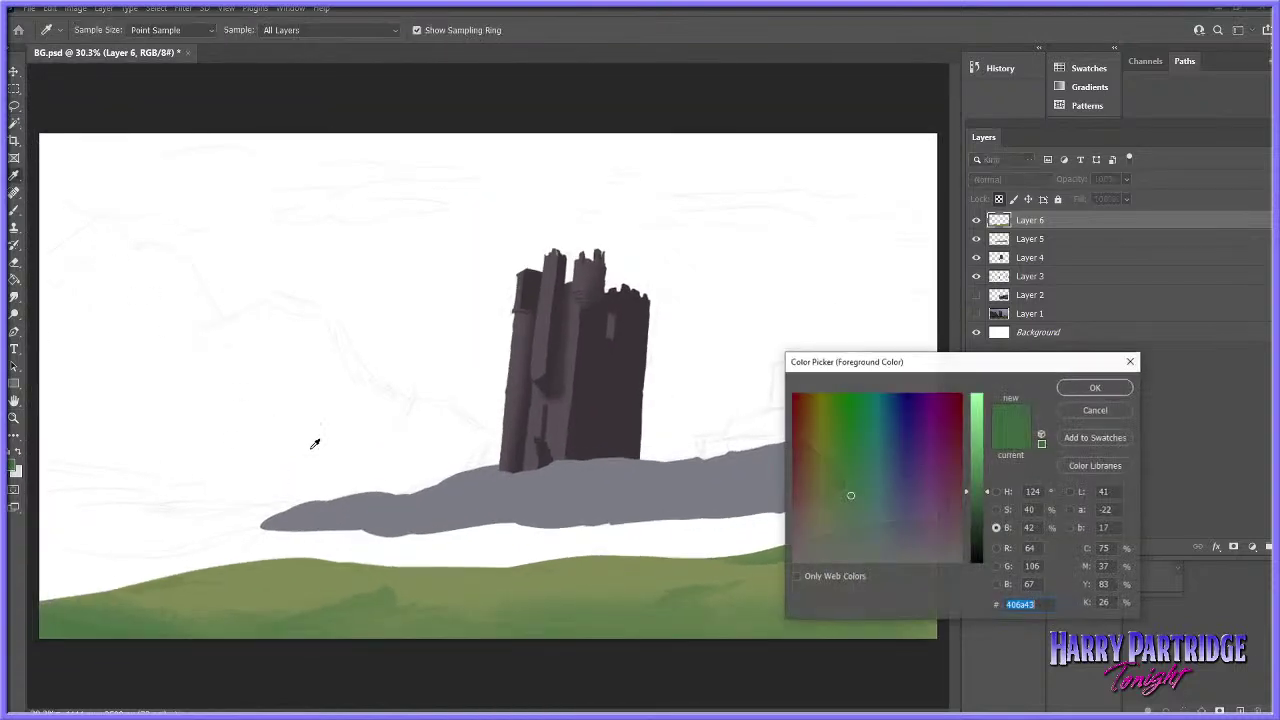
click(383, 582)
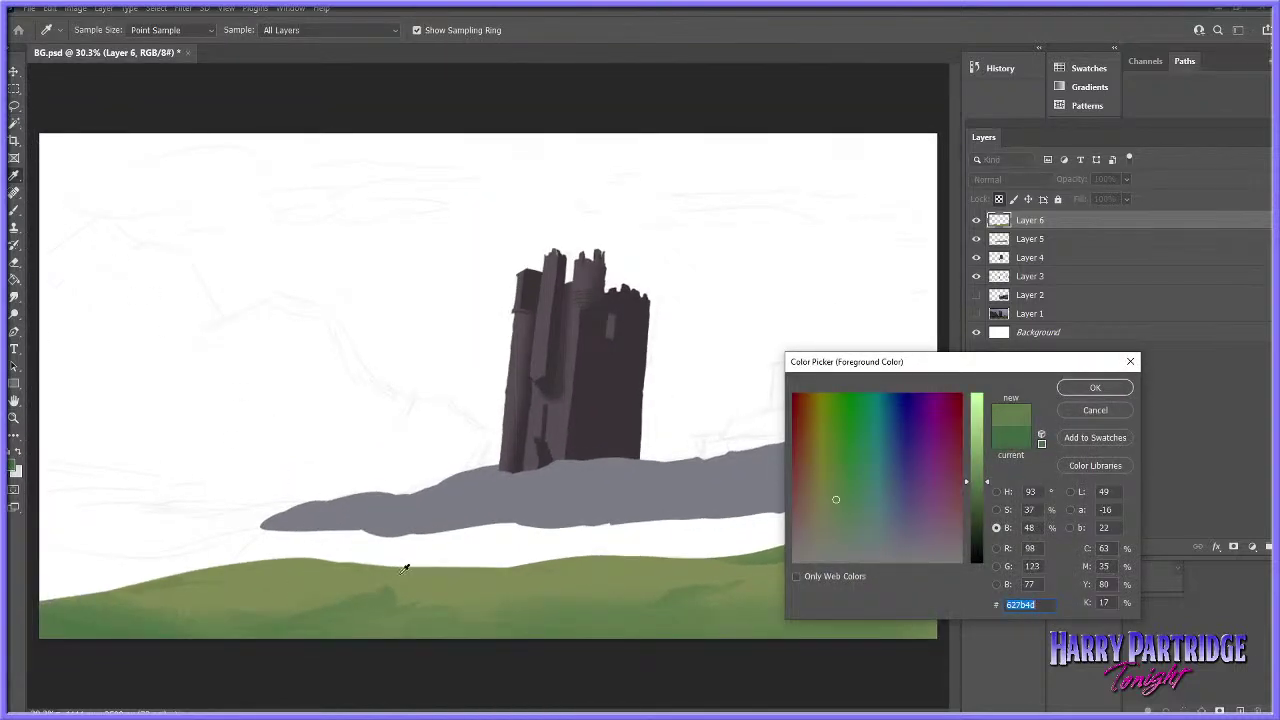
drag(846, 521, 834, 520)
click(1081, 397)
- Create a new layer directly above Layer 5 and hide Layer 5
key(l)
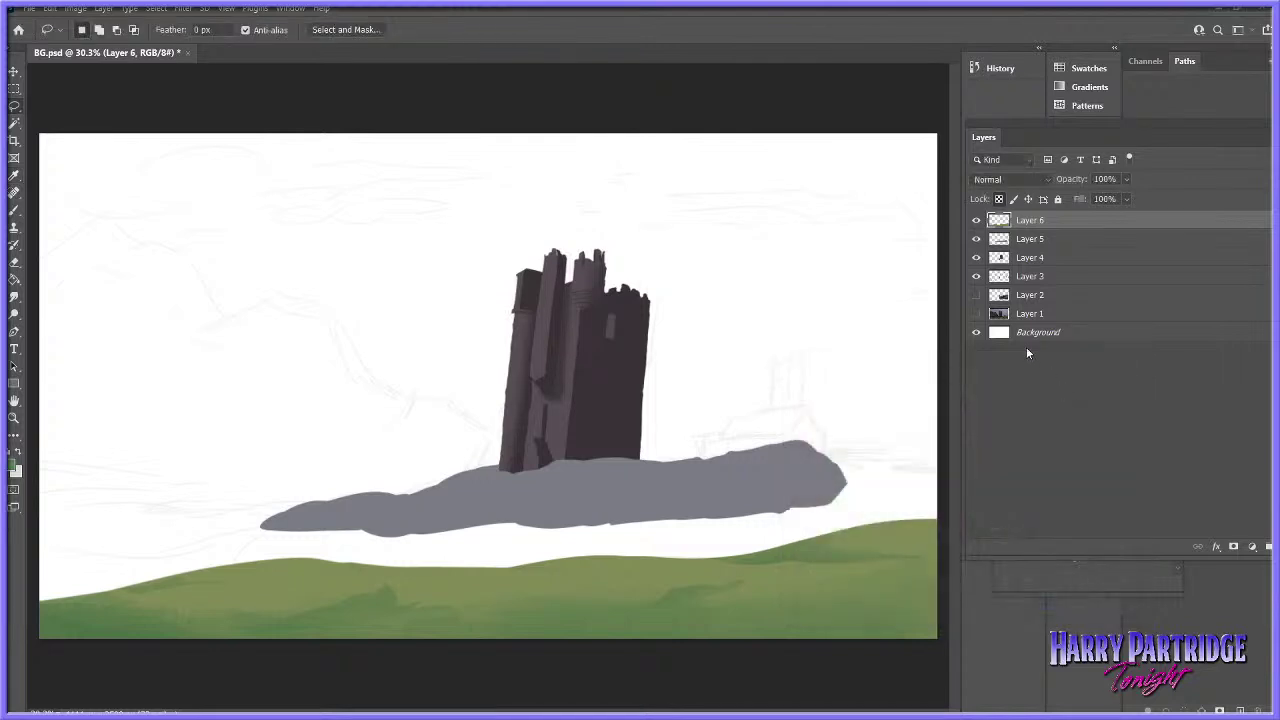
click(1064, 240)
click(109, 9)
mouse_move(141, 24)
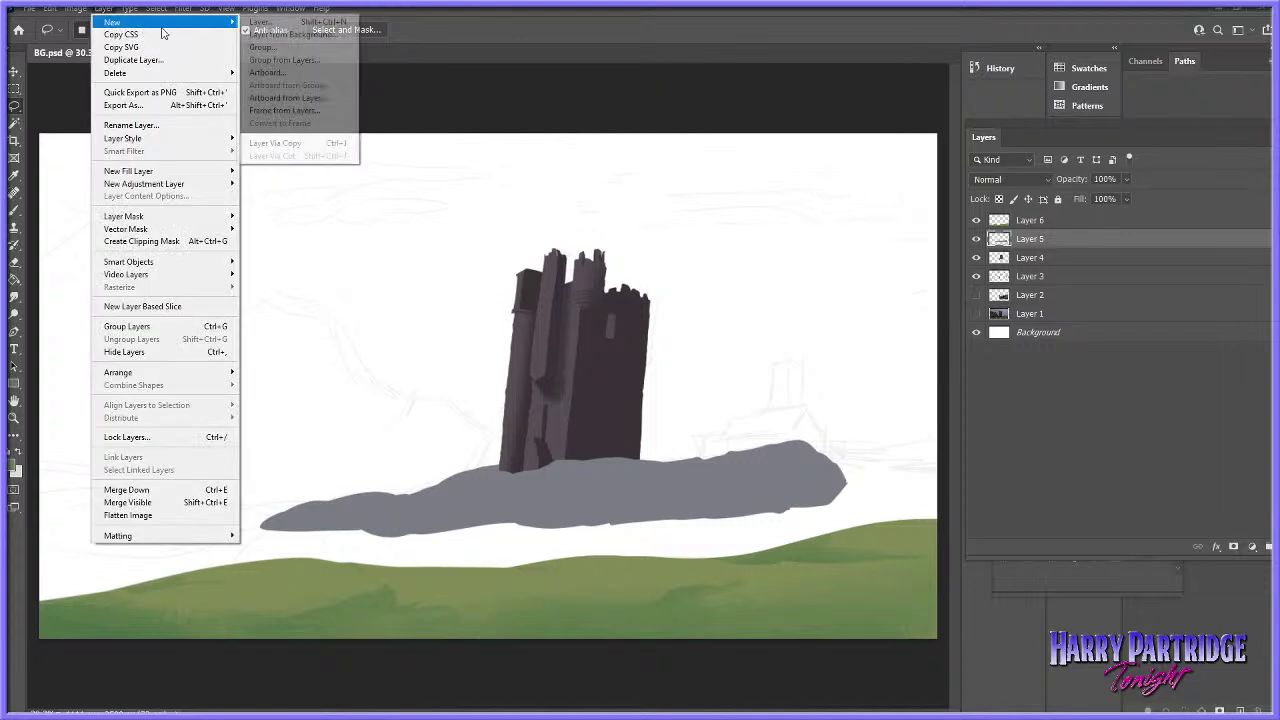
click(304, 23)
key(Return)
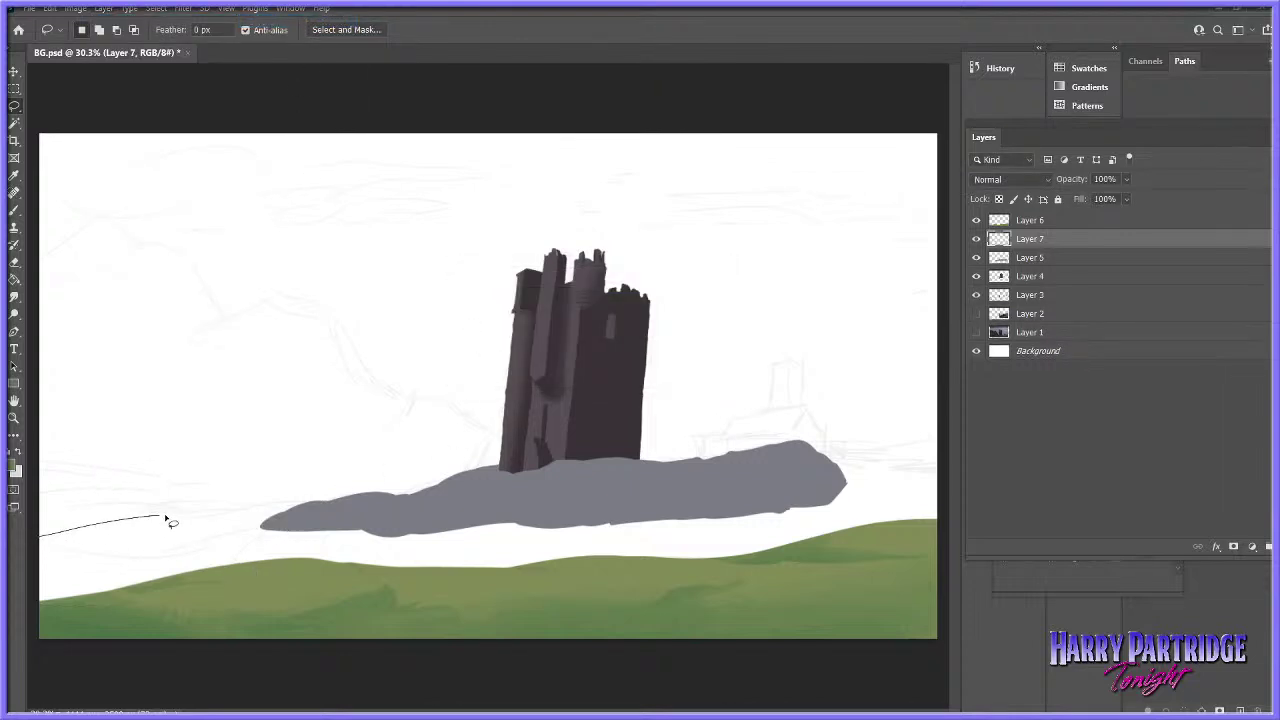
click(977, 258)
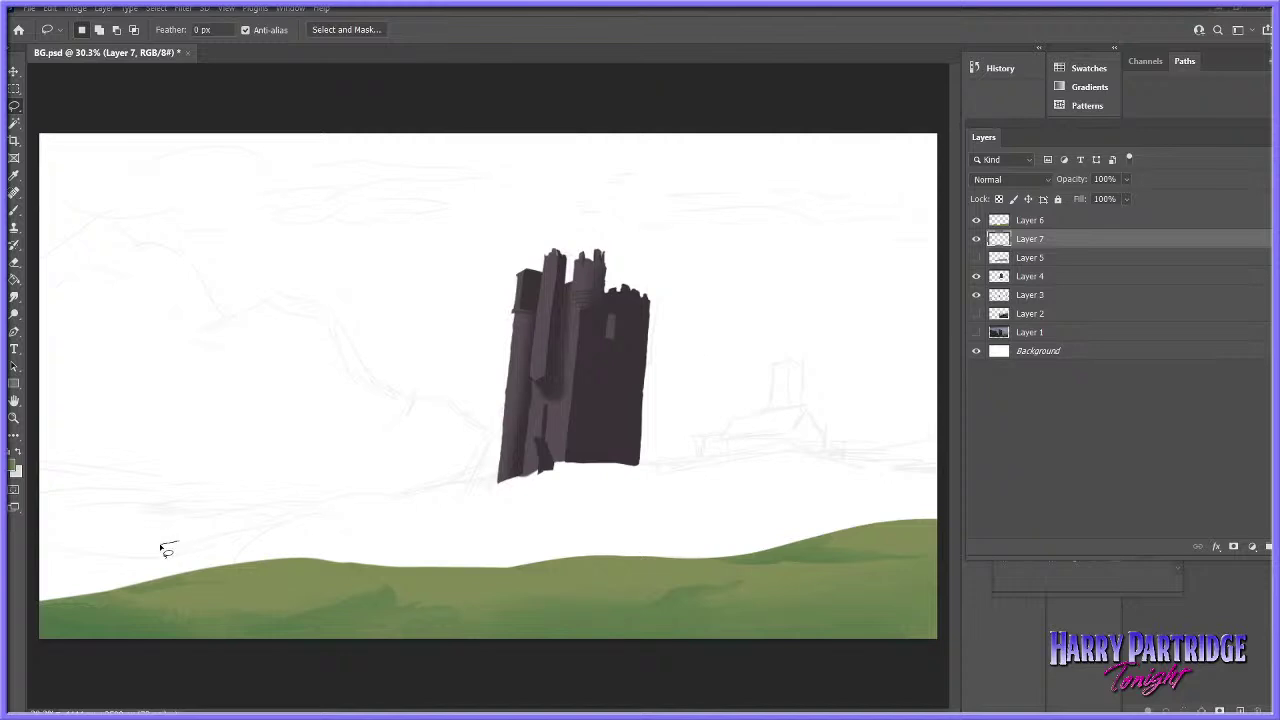
drag(44, 545, 45, 615)
drag(404, 497, 445, 492)
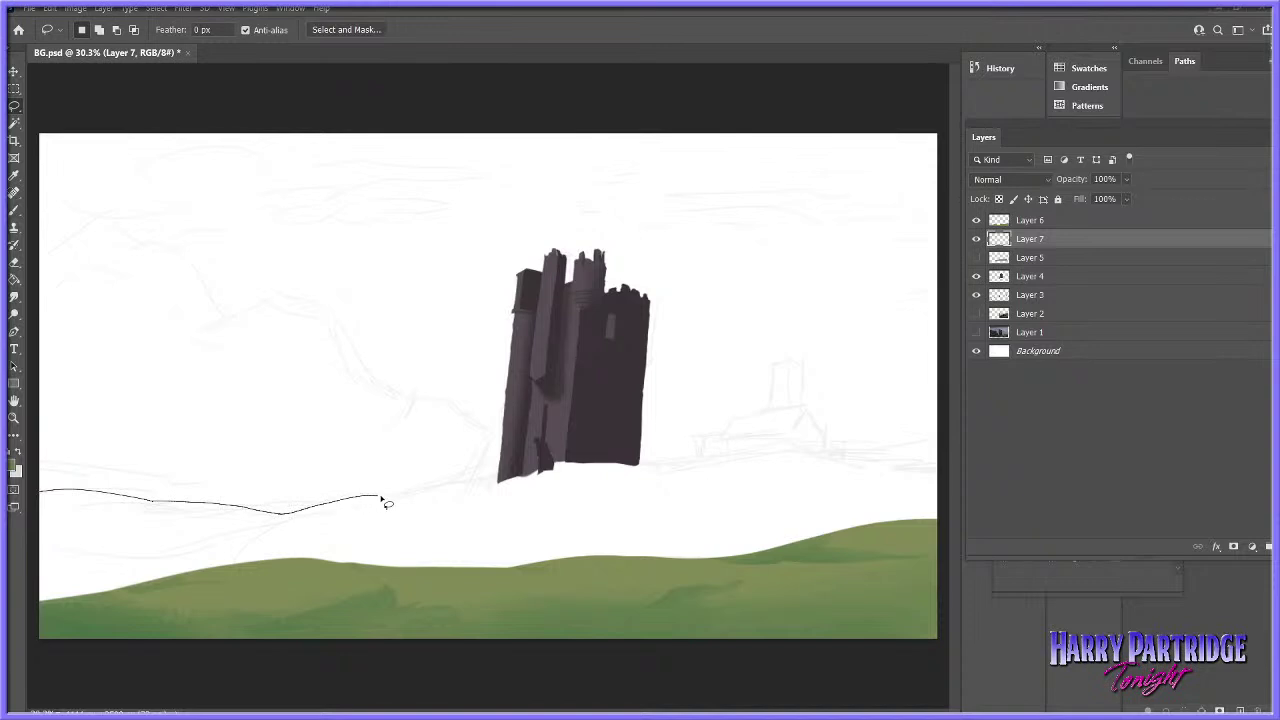
drag(436, 488, 480, 484)
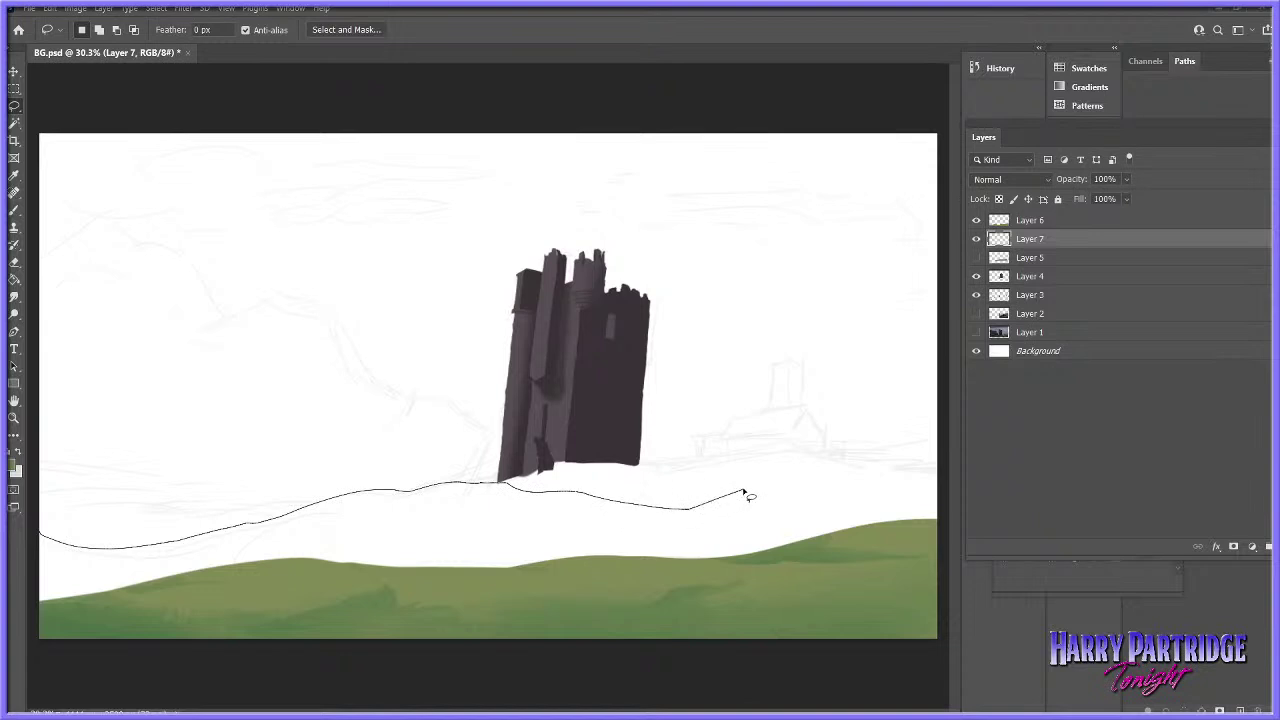
drag(1062, 523, 1060, 620)
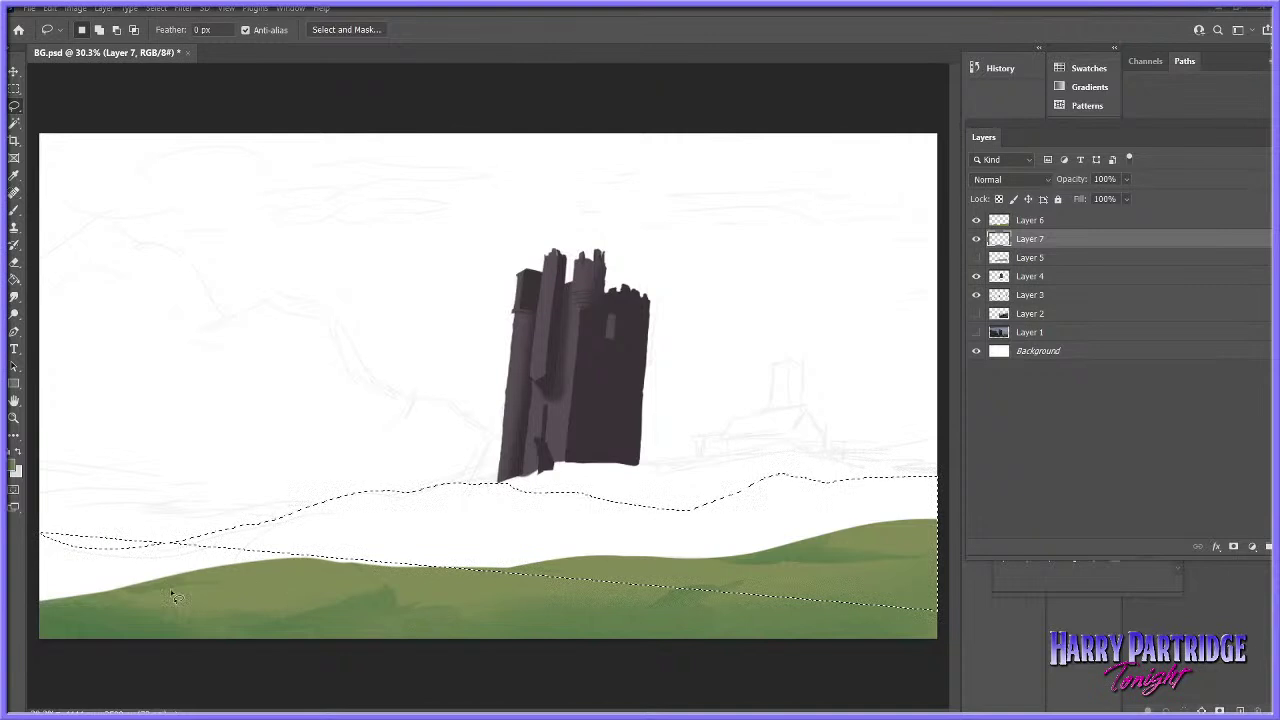
key(ctrl+d)
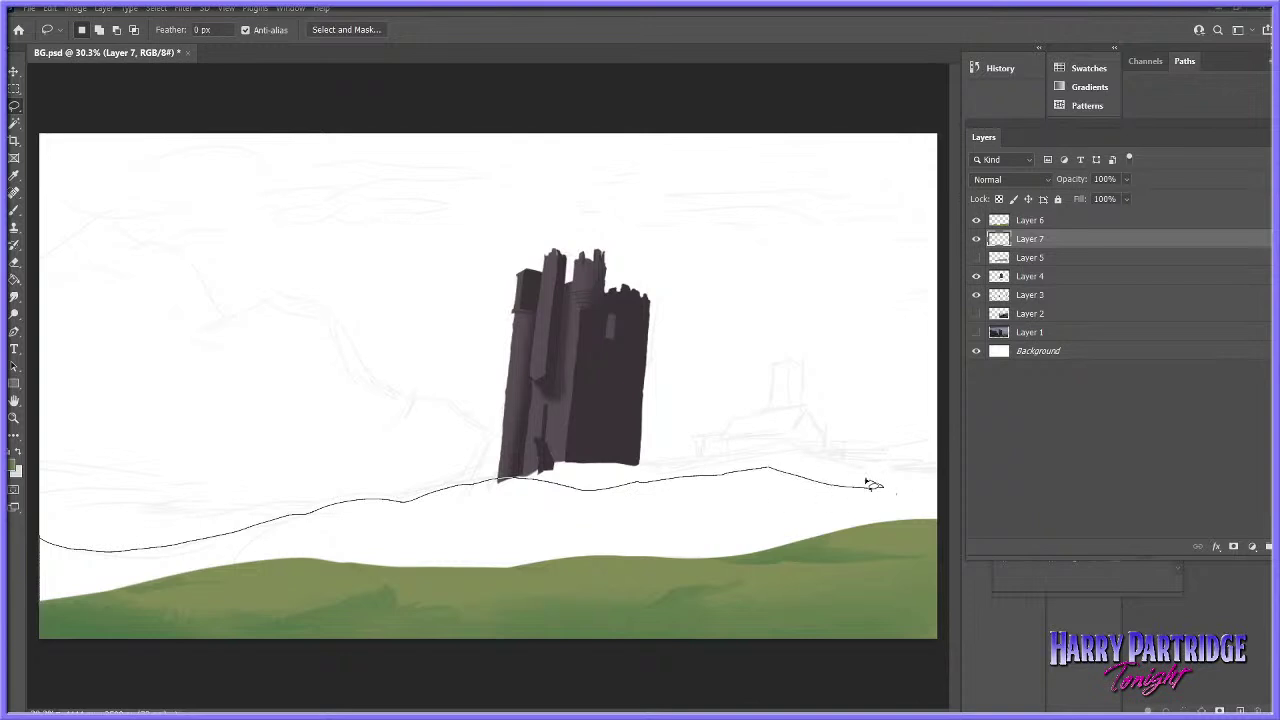
- Lasso a rolling hill shape behind the foreground hill on Layer 7, fill it with muted green, deselect, and show Layer 5
mouse_move(955, 478)
mouse_down()
mouse_move(876, 602)
mouse_move(138, 633)
mouse_move(40, 630)
mouse_up()
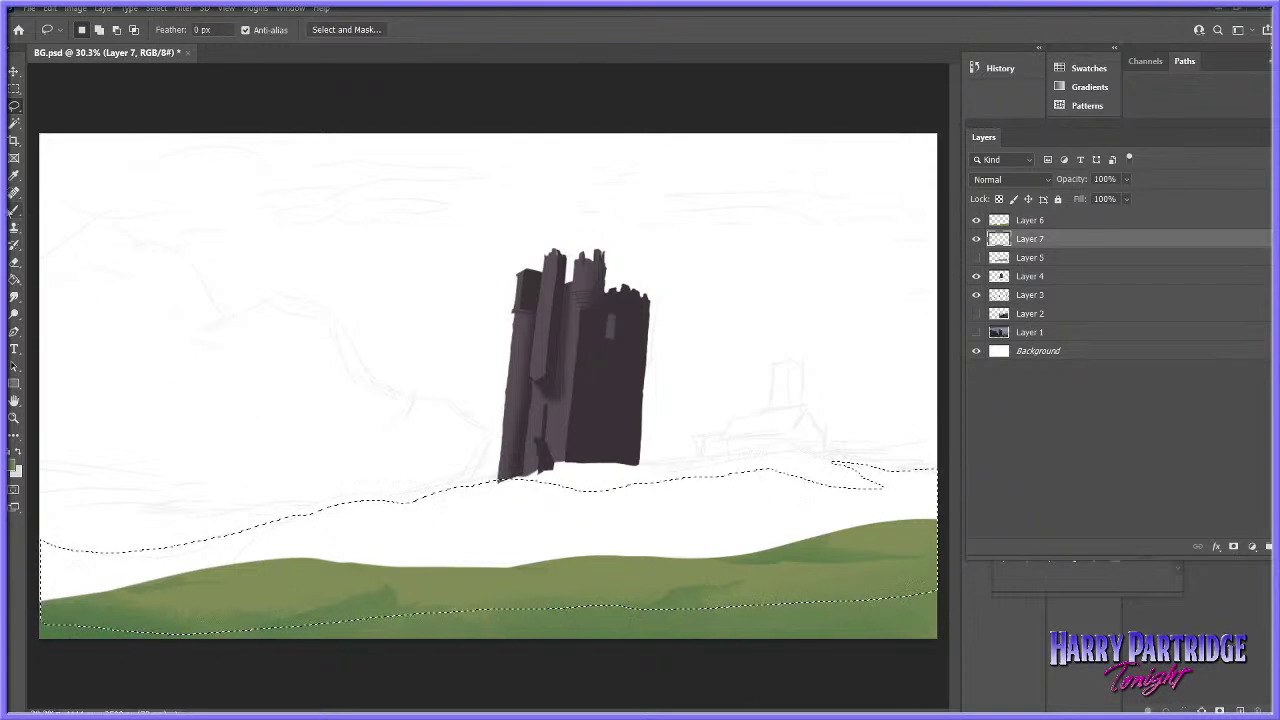
key(b)
drag(86, 566, 125, 572)
key(ctrl+z)
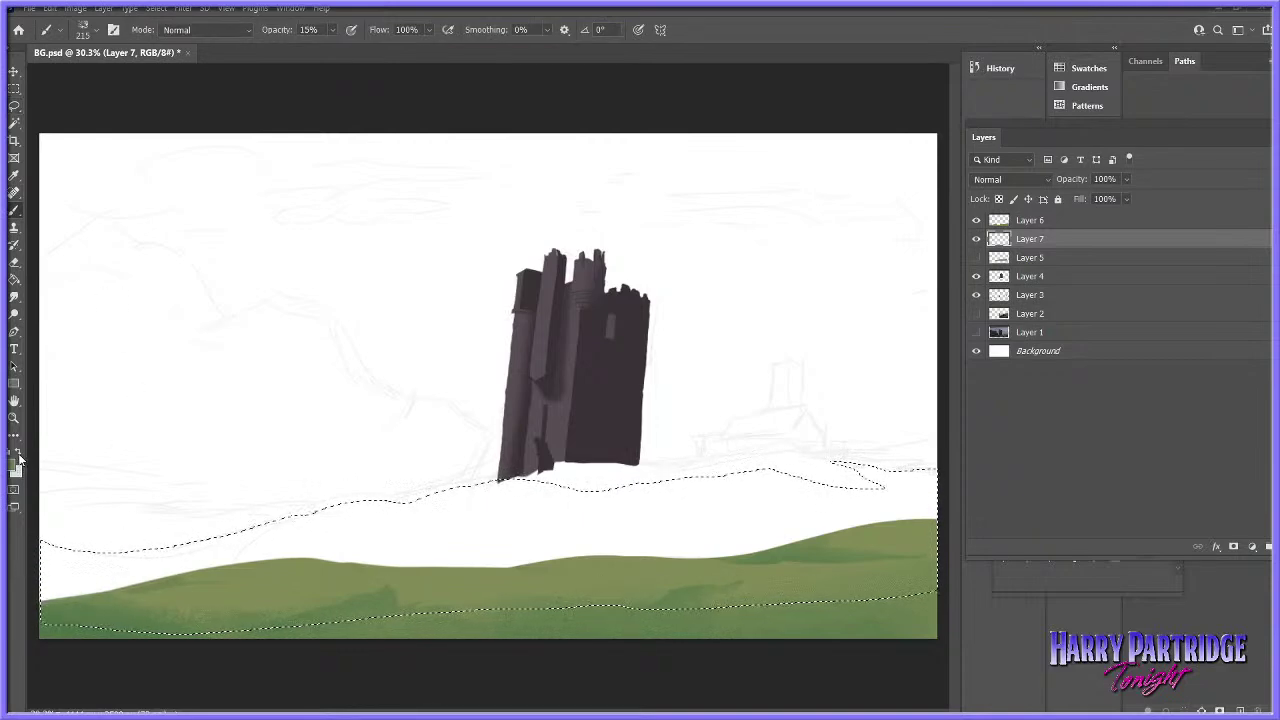
click(14, 280)
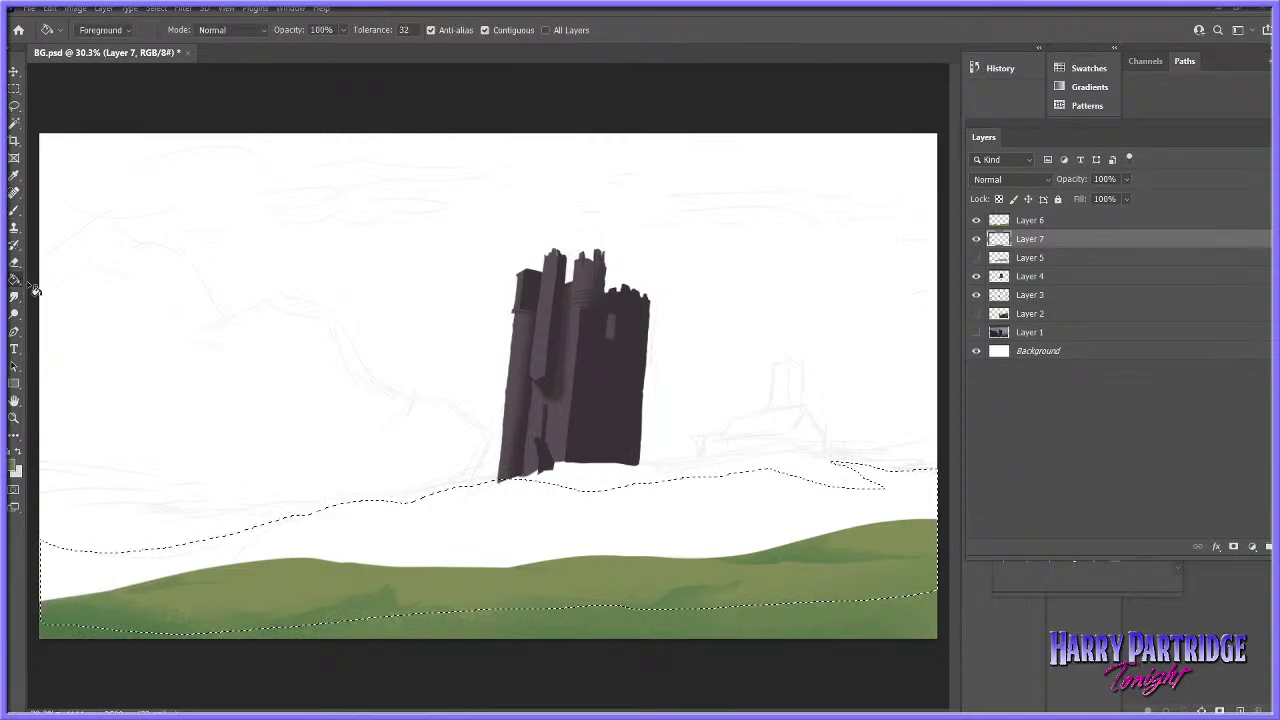
click(404, 535)
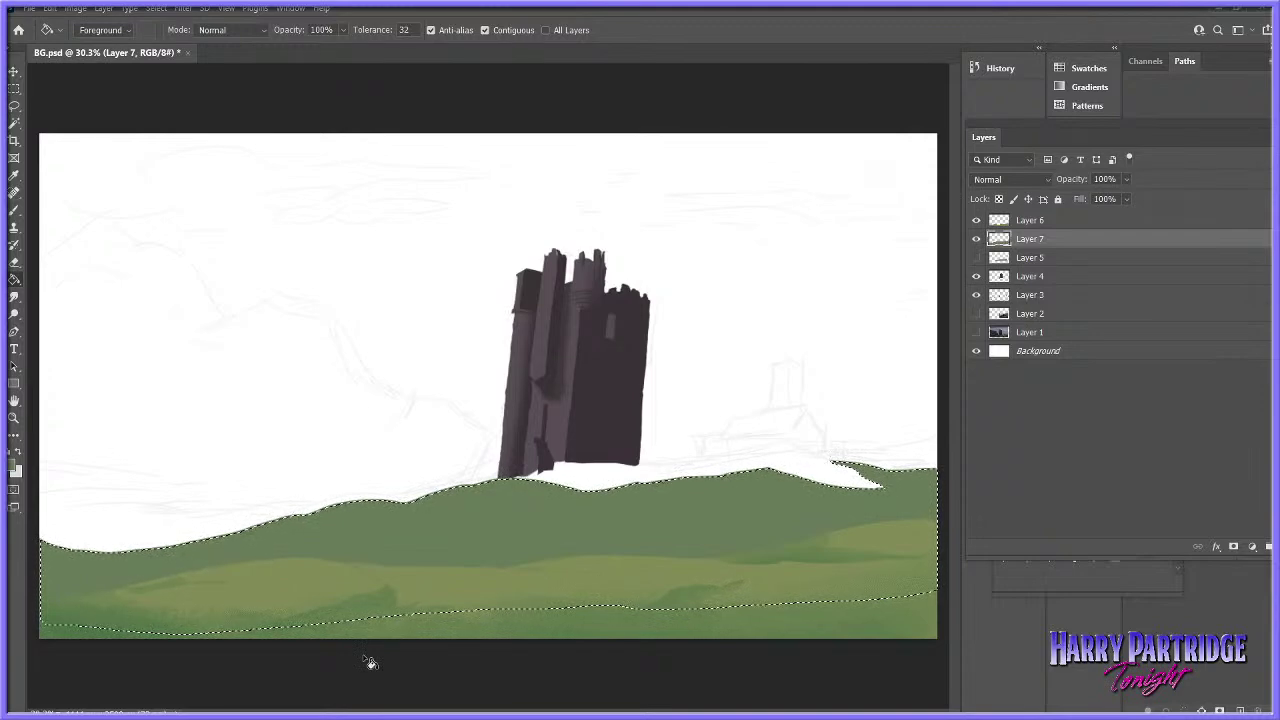
click(14, 210)
key(ctrl+d)
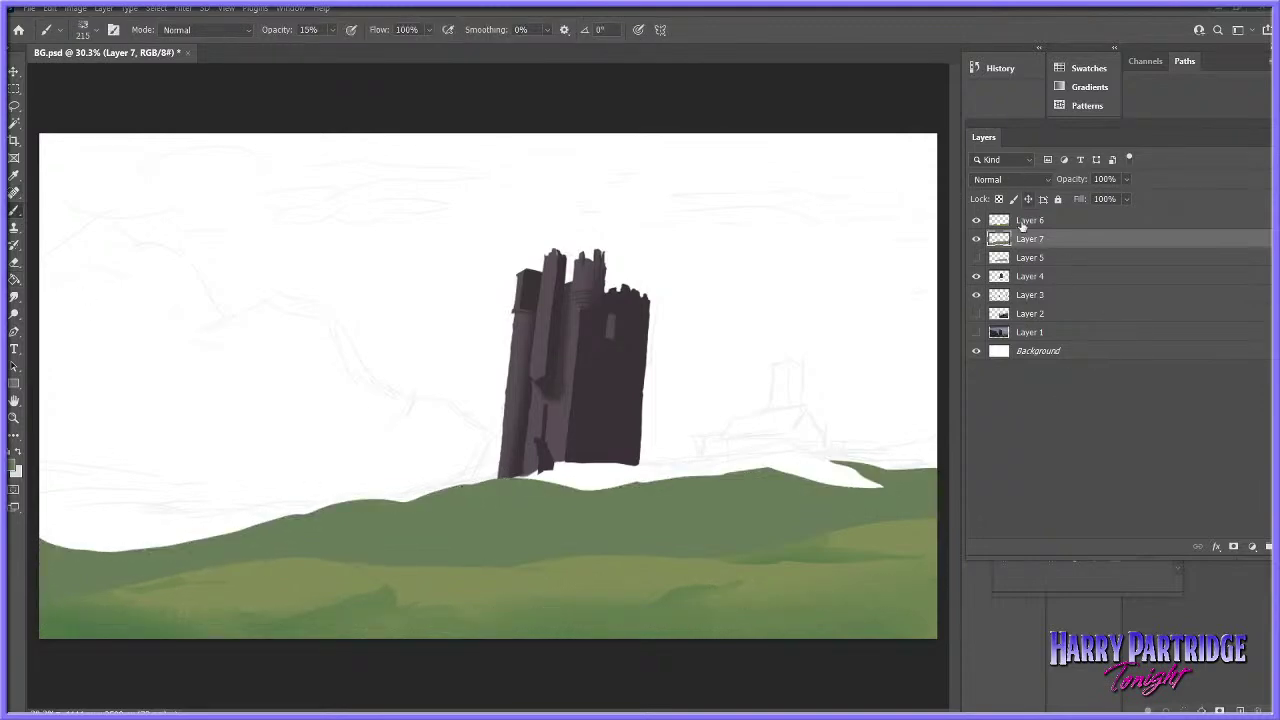
click(976, 258)
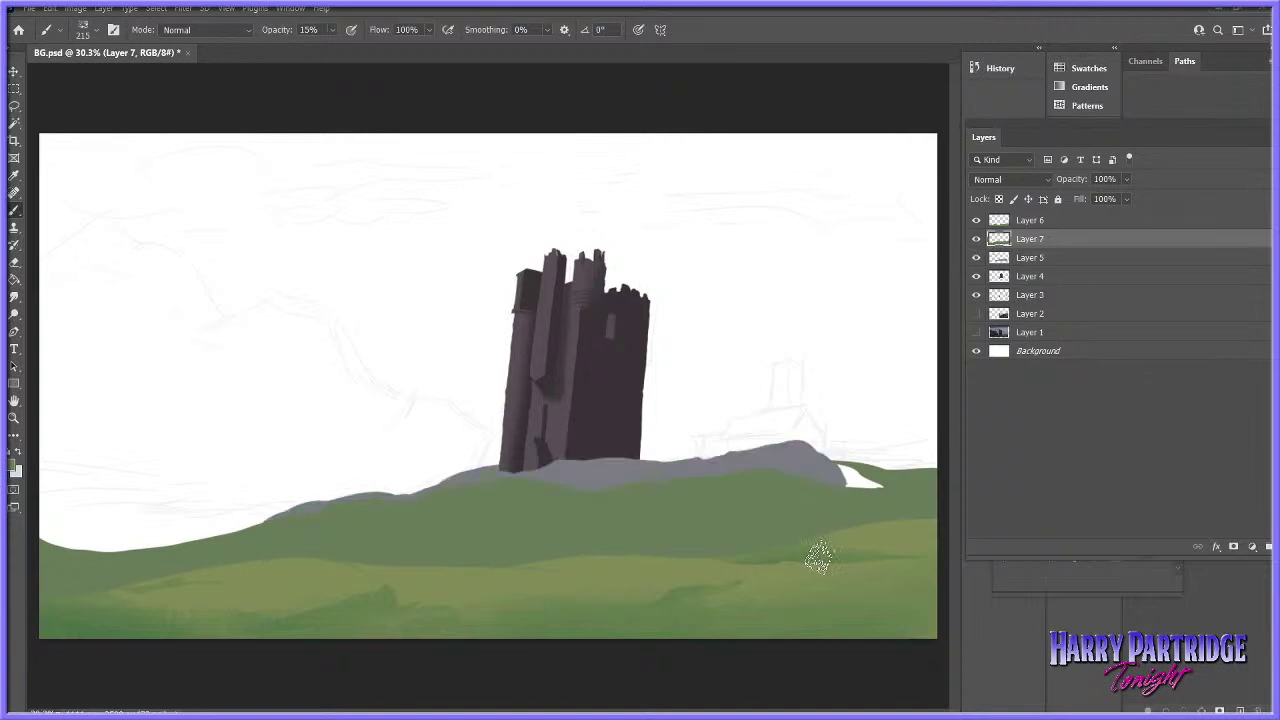
- Set the foreground color to the grey sampled from the rocky ground beneath the tower
click(14, 468)
click(581, 470)
key(Return)
- Switch to the Hard Round brush at 37 px and test it with a short vertical stroke over the hill's edge
right_click(575, 472)
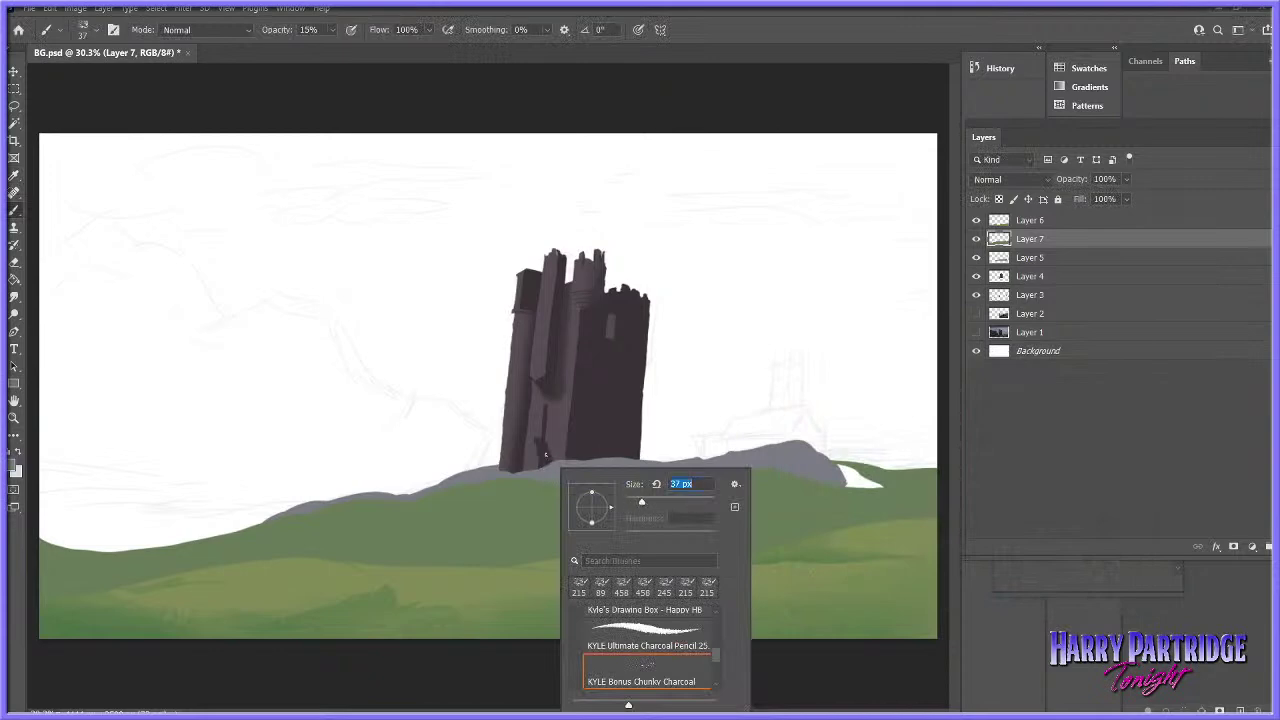
right_click(438, 430)
scroll(596, 600, down, 5)
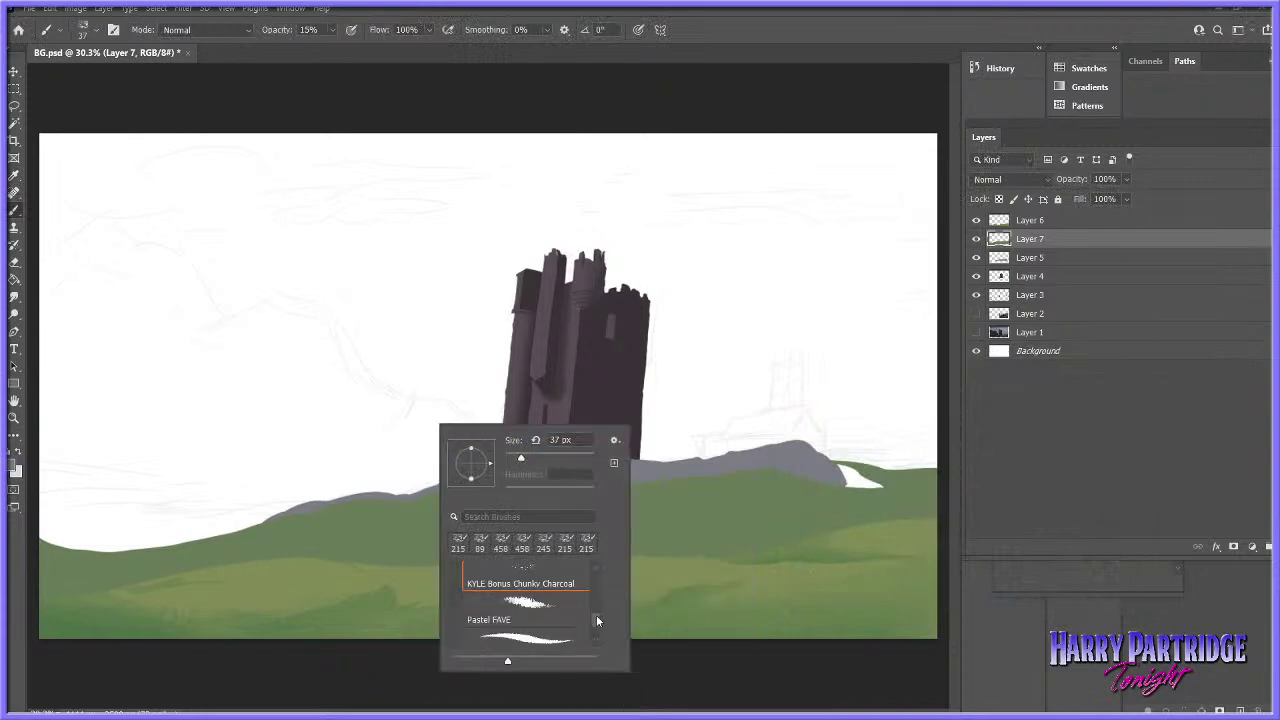
scroll(590, 607, up, 5)
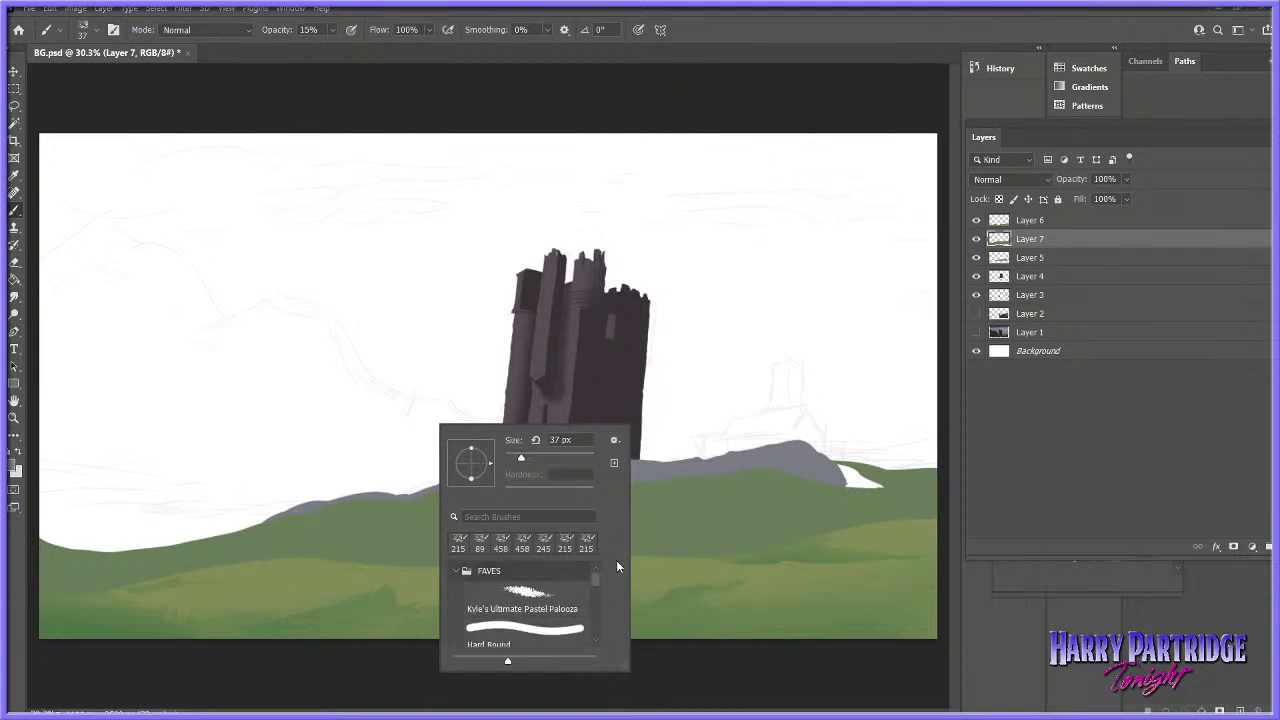
click(525, 630)
drag(393, 461, 402, 523)
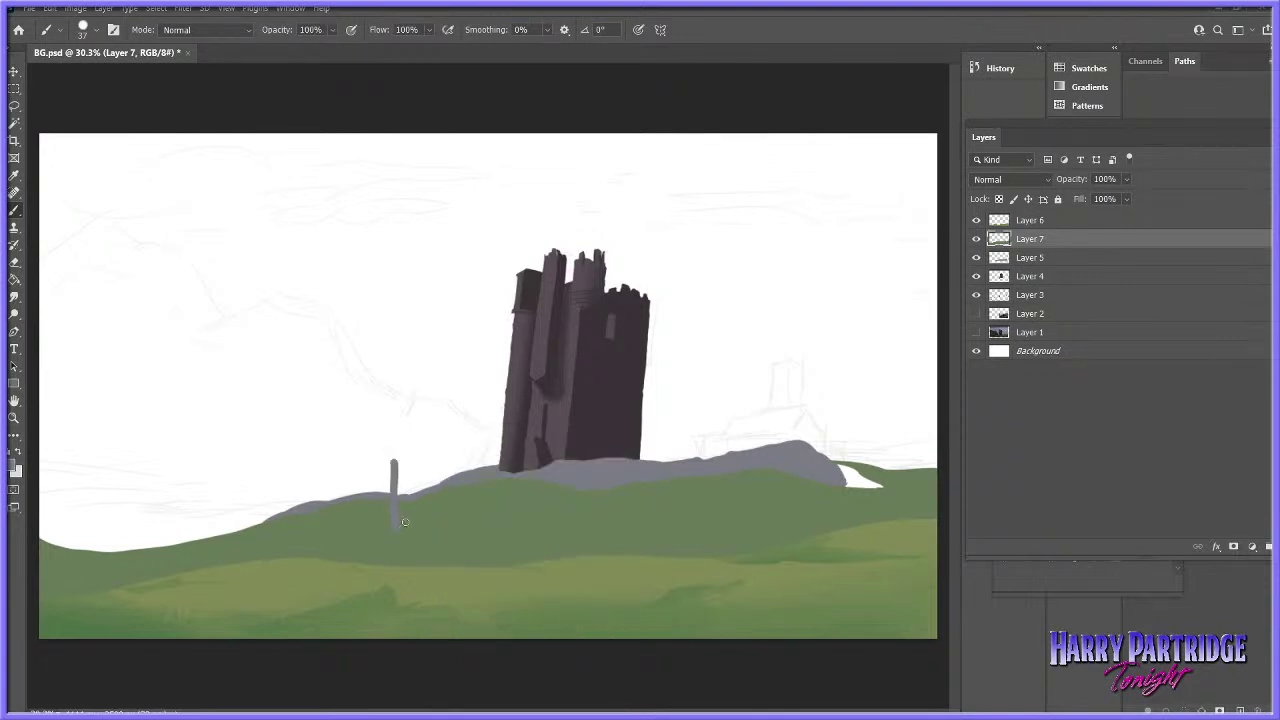
- Toggle Layers 7 and 5 to identify them, try deleting a large lassoed area on Layer 7, and undo the deletion
click(976, 240)
click(976, 240)
click(977, 258)
click(977, 258)
key(l)
mouse_move(306, 423)
mouse_down()
mouse_move(821, 518)
mouse_move(877, 343)
mouse_up()
key(Delete)
key(ctrl+d)
key(ctrl+z)
key(ctrl+z)
- Delete the grey rocky ground from Layer 5 with a large lasso selection and deselect
click(1046, 259)
key(ctrl+d)
mouse_move(808, 368)
mouse_down()
mouse_move(357, 429)
mouse_move(909, 449)
mouse_move(868, 291)
mouse_up()
key(Delete)
key(ctrl+d)
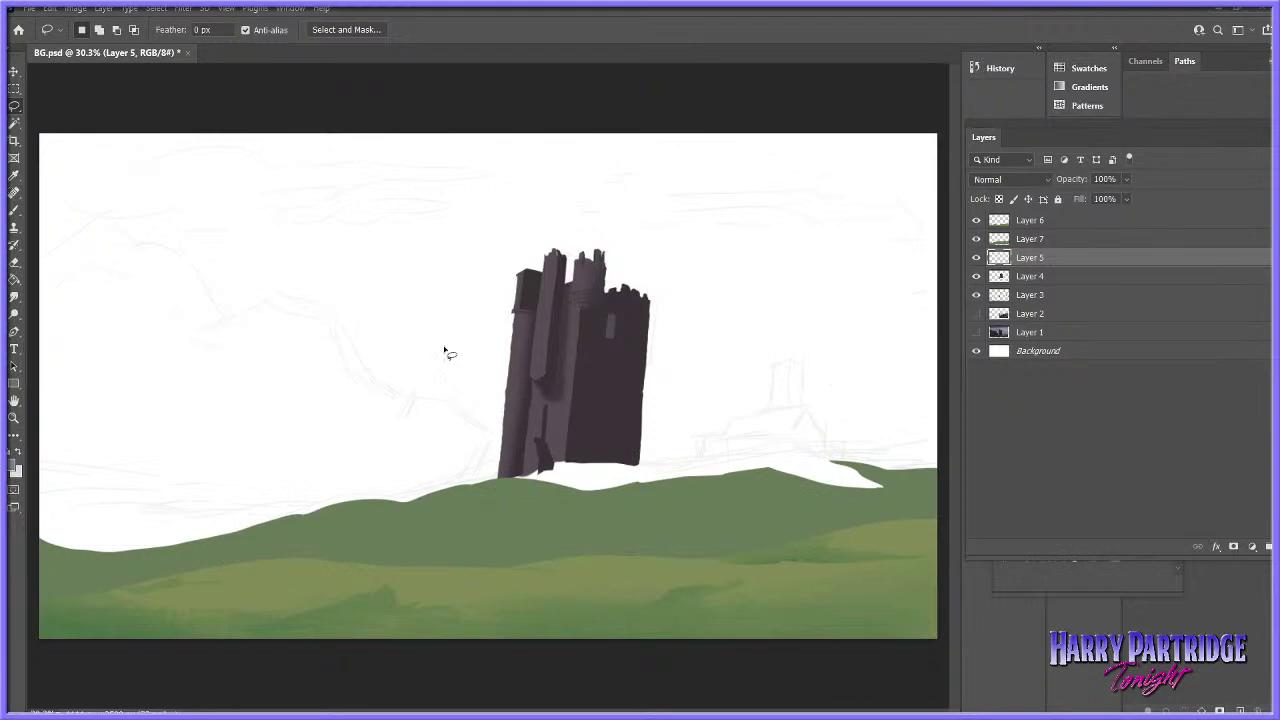
- Lasso a new uneven ground band across the full canvas on Layer 5, following the tower's base and overlapping the back green hill
click(14, 210)
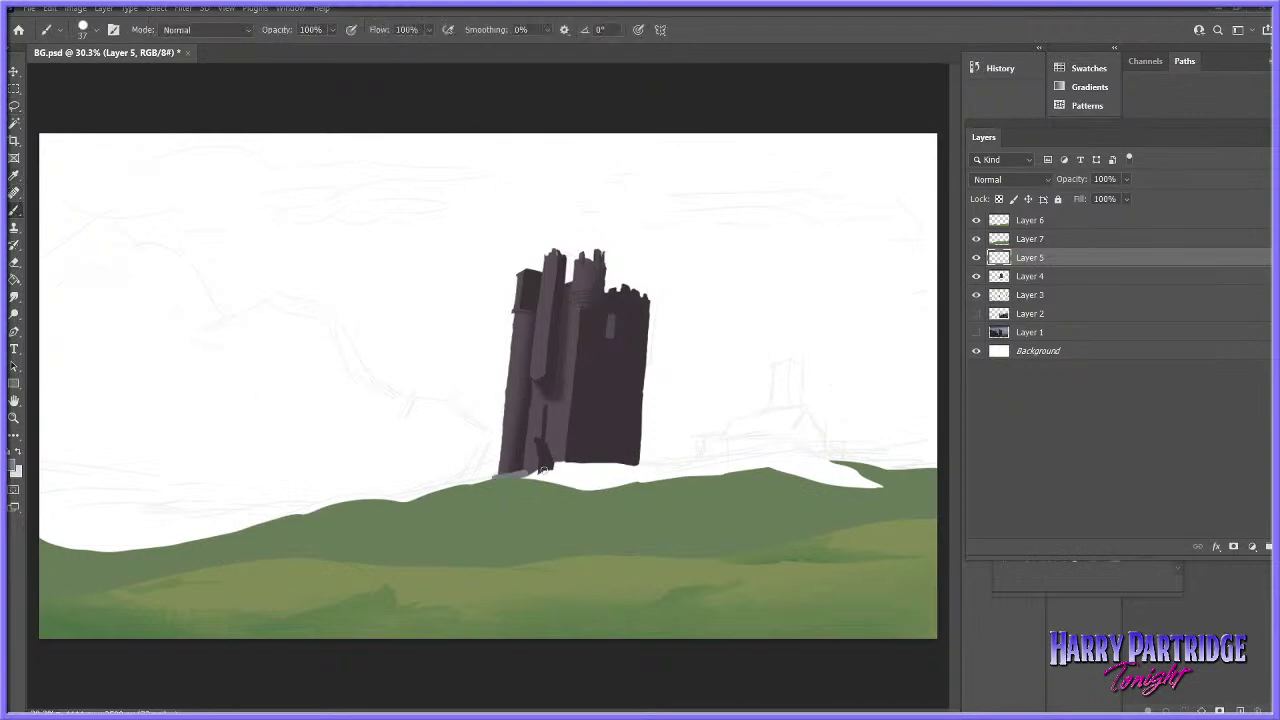
right_click(530, 478)
click(14, 107)
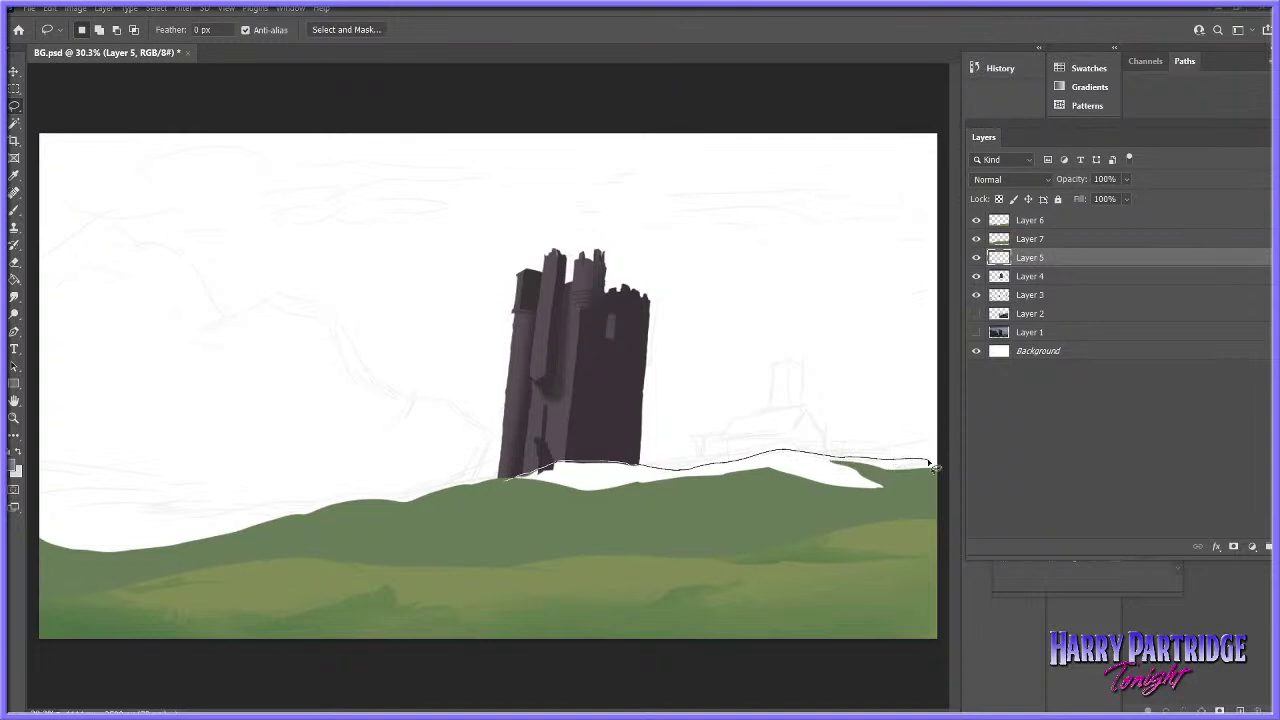
mouse_move(858, 518)
mouse_down()
mouse_move(589, 512)
mouse_move(504, 483)
mouse_move(208, 510)
mouse_move(31, 451)
mouse_move(38, 567)
mouse_move(155, 578)
mouse_move(492, 528)
mouse_move(770, 523)
mouse_up()
- Fill the lassoed ground band with grey on Layer 5 using the Hard Round brush at 291 px, and deselect
click(14, 210)
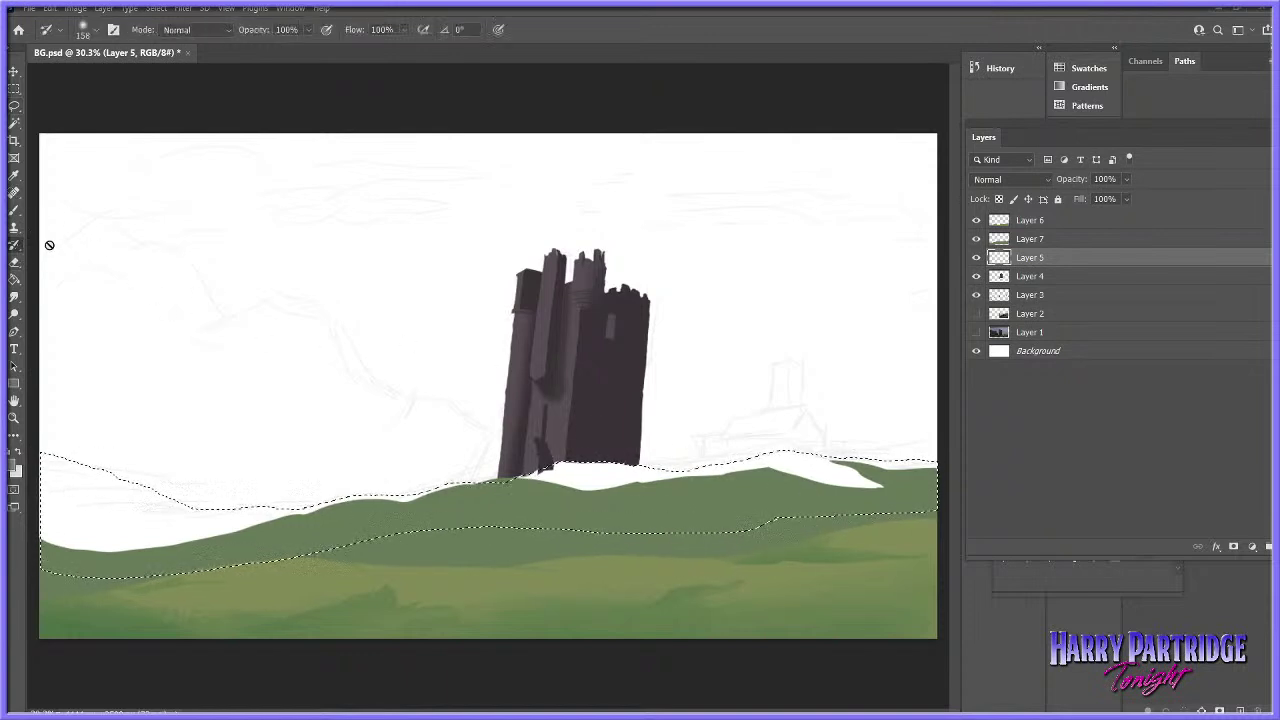
click(14, 210)
right_click(311, 431)
drag(417, 472, 434, 472)
mouse_move(254, 516)
mouse_down()
mouse_move(131, 523)
mouse_move(71, 469)
mouse_move(166, 500)
mouse_move(718, 480)
mouse_up()
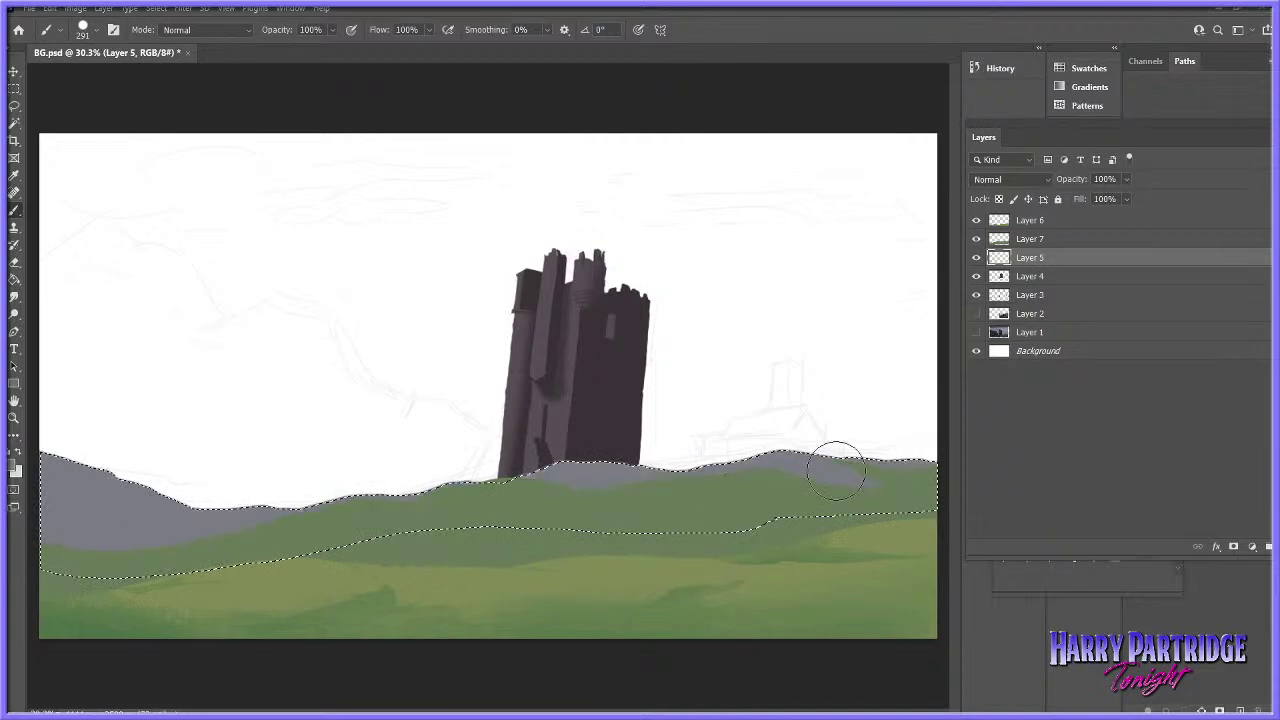
key(ctrl+d)
- Reduce the Hard Round brush to 21 px, and toggle Layer 7 off and on to identify it and make it active
right_click(631, 510)
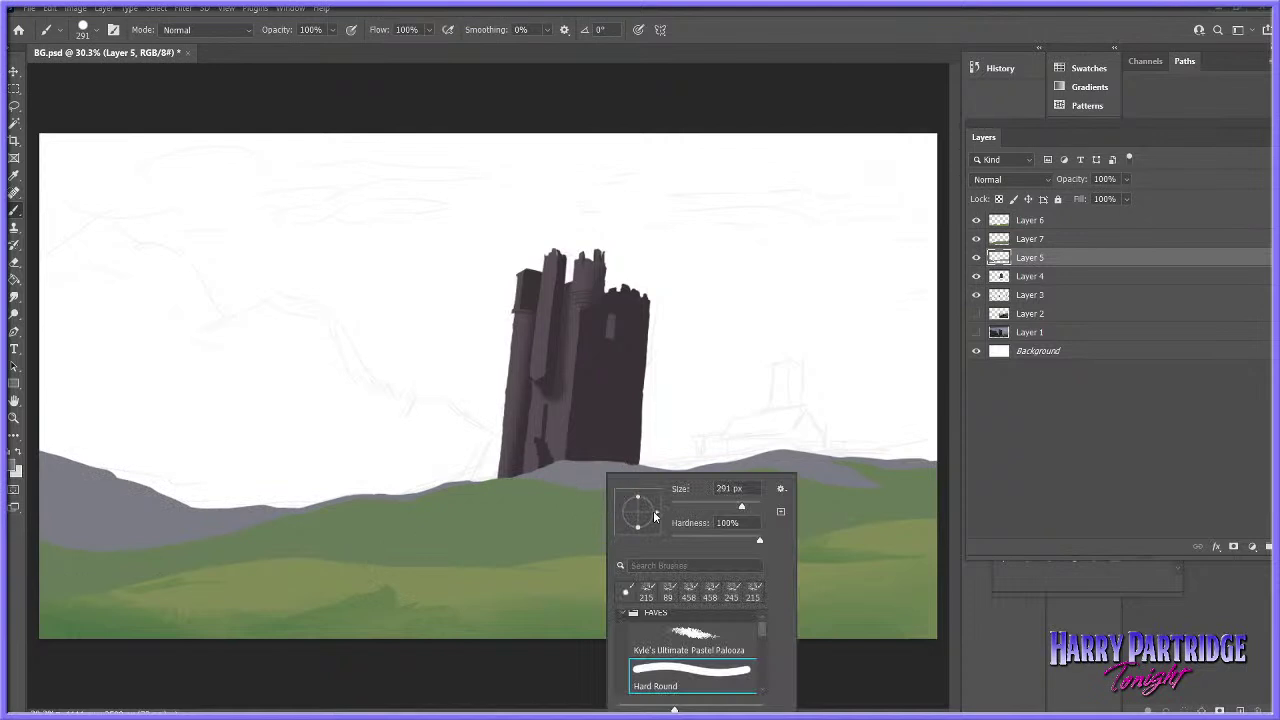
key(Return)
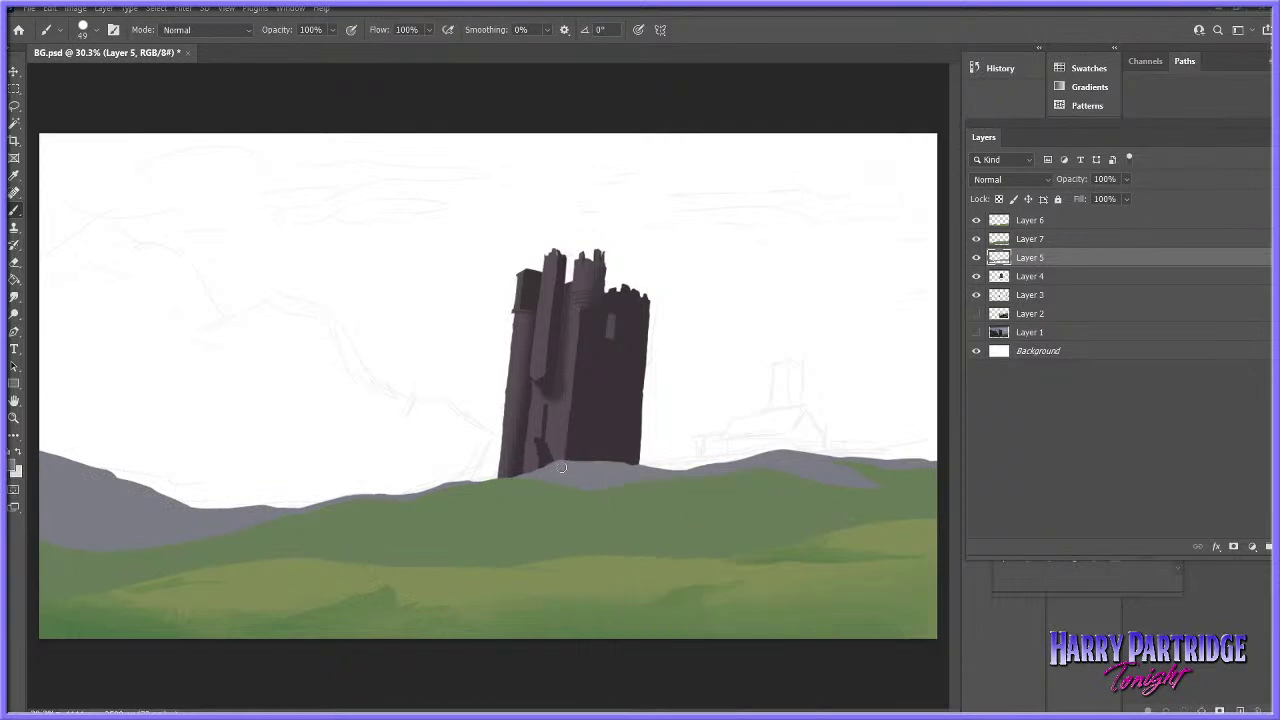
right_click(605, 441)
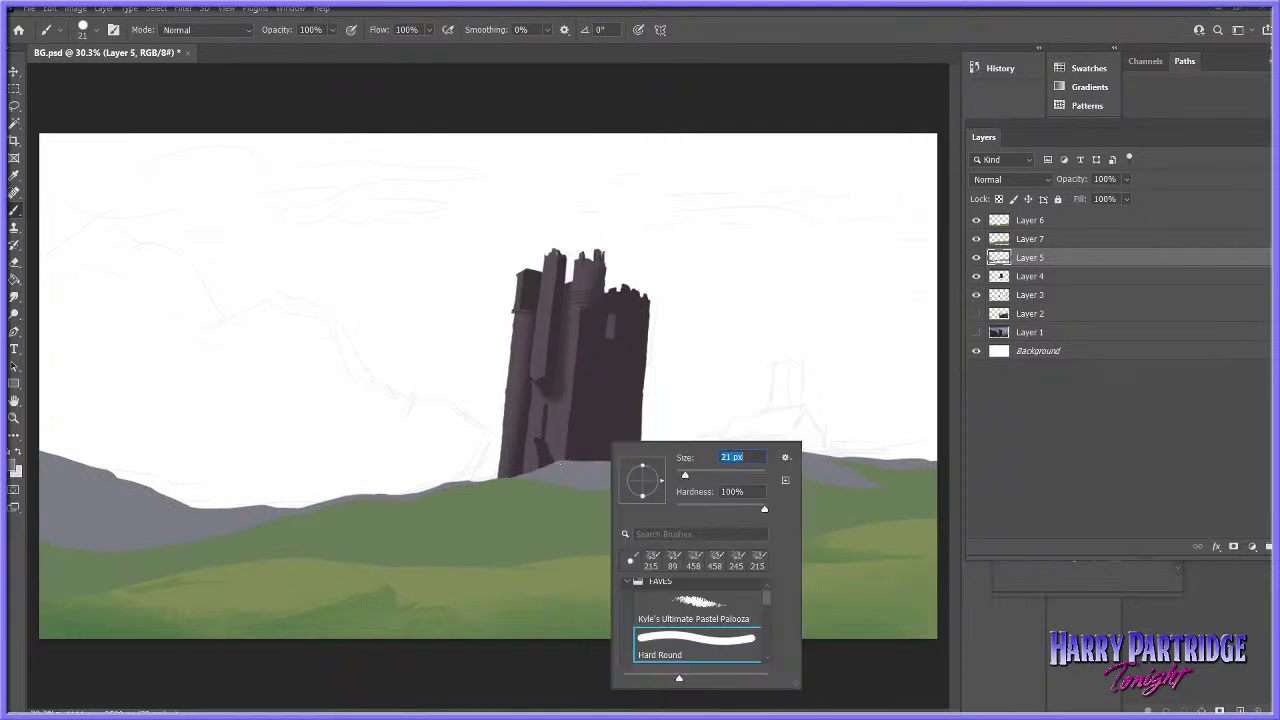
key(Return)
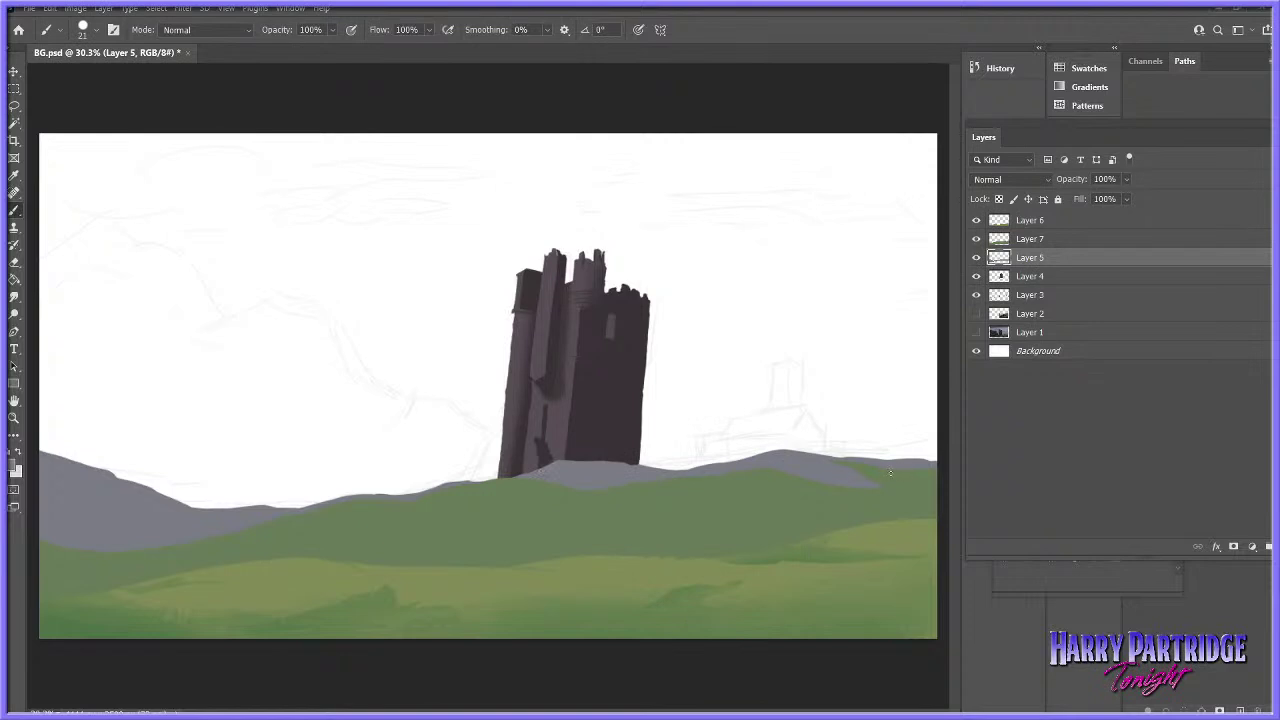
click(976, 240)
click(976, 240)
click(1041, 239)
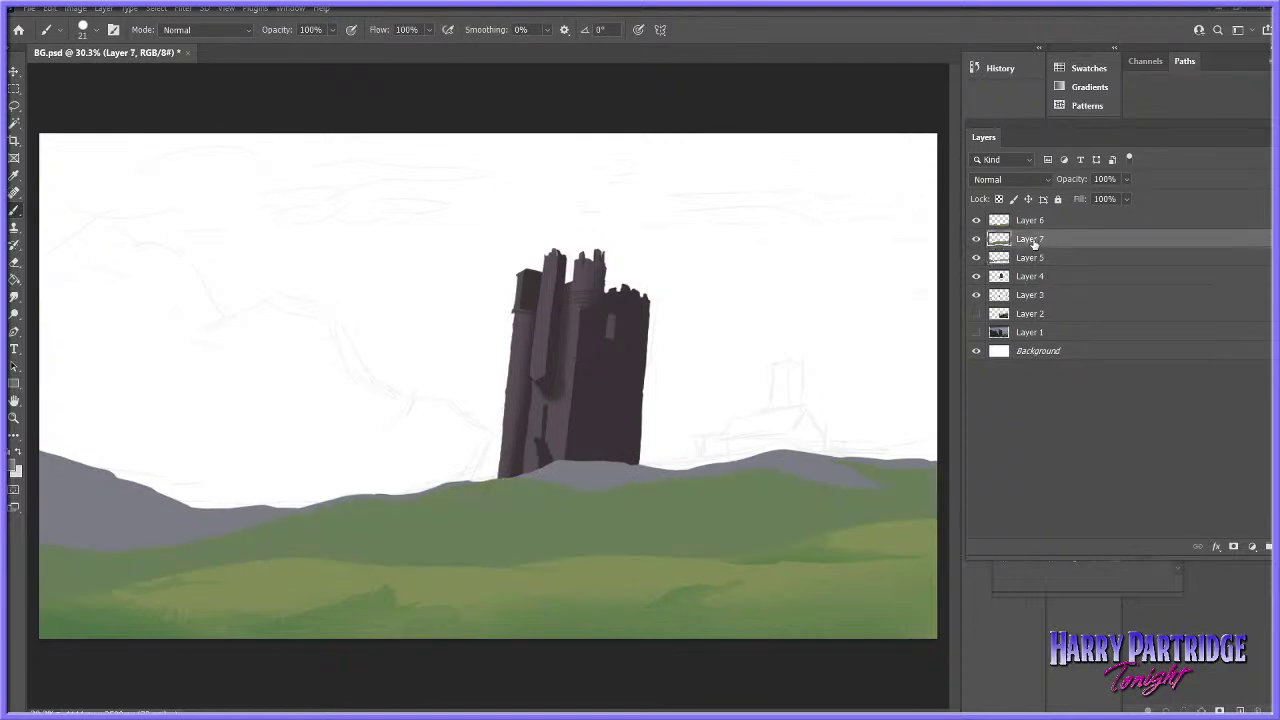
- Set the brush's foreground color to the olive green sampled from the front hill
click(14, 105)
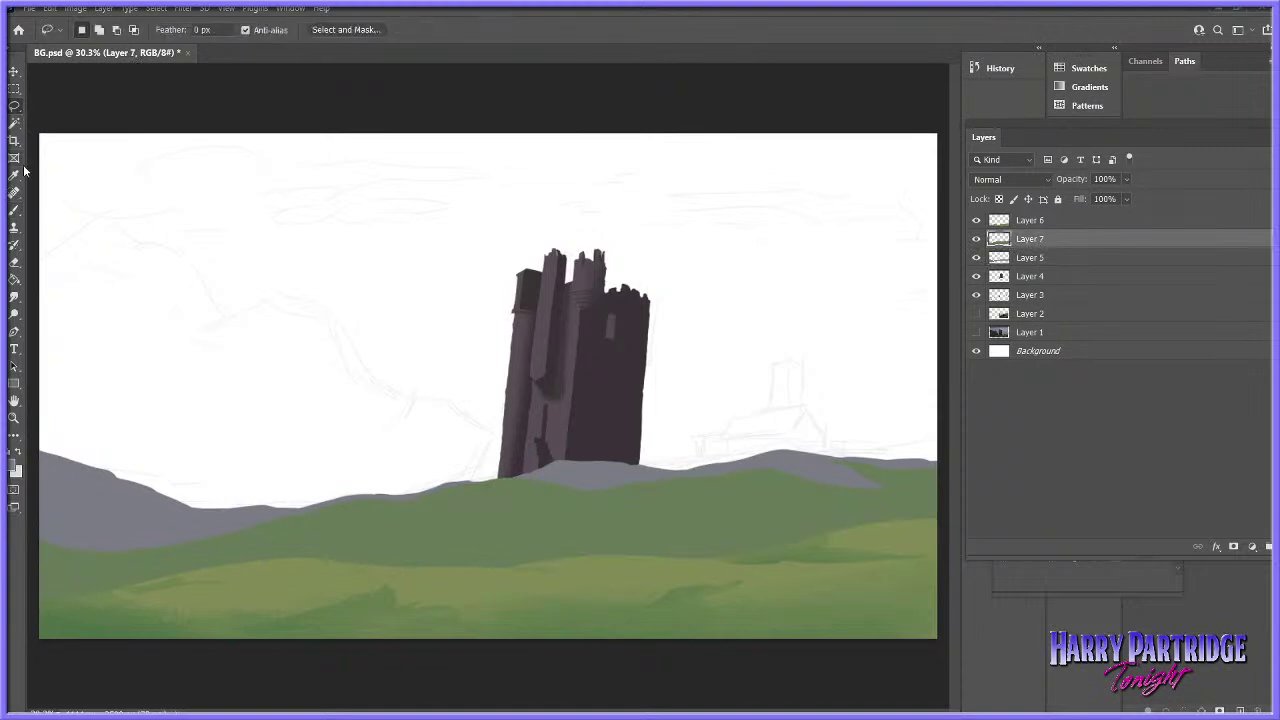
click(14, 210)
click(13, 465)
click(342, 565)
key(Return)
- Choose a textured brush from the FAVES set, size it to 182 px, and lock Layer 7's transparent pixels
right_click(497, 473)
click(653, 618)
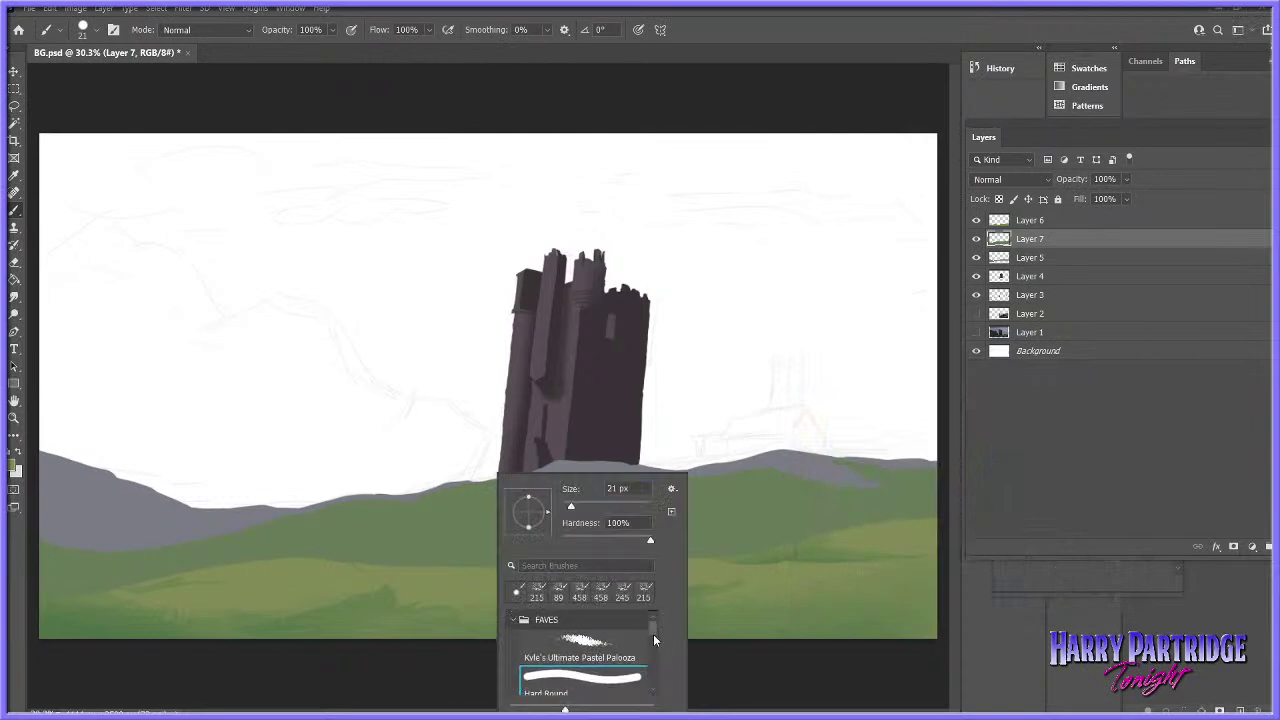
scroll(639, 650, down, 5)
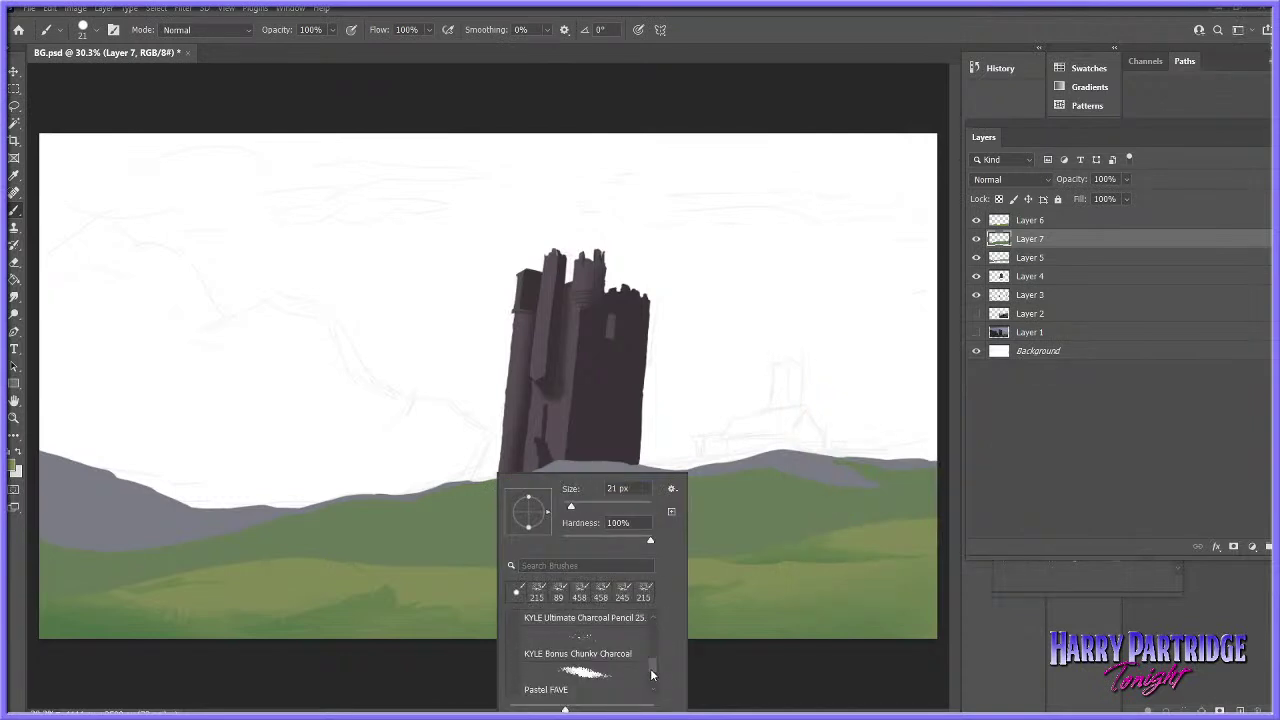
click(640, 660)
click(1000, 200)
right_click(512, 501)
click(637, 505)
mouse_move(418, 496)
mouse_down()
mouse_move(349, 497)
mouse_move(542, 481)
mouse_up()
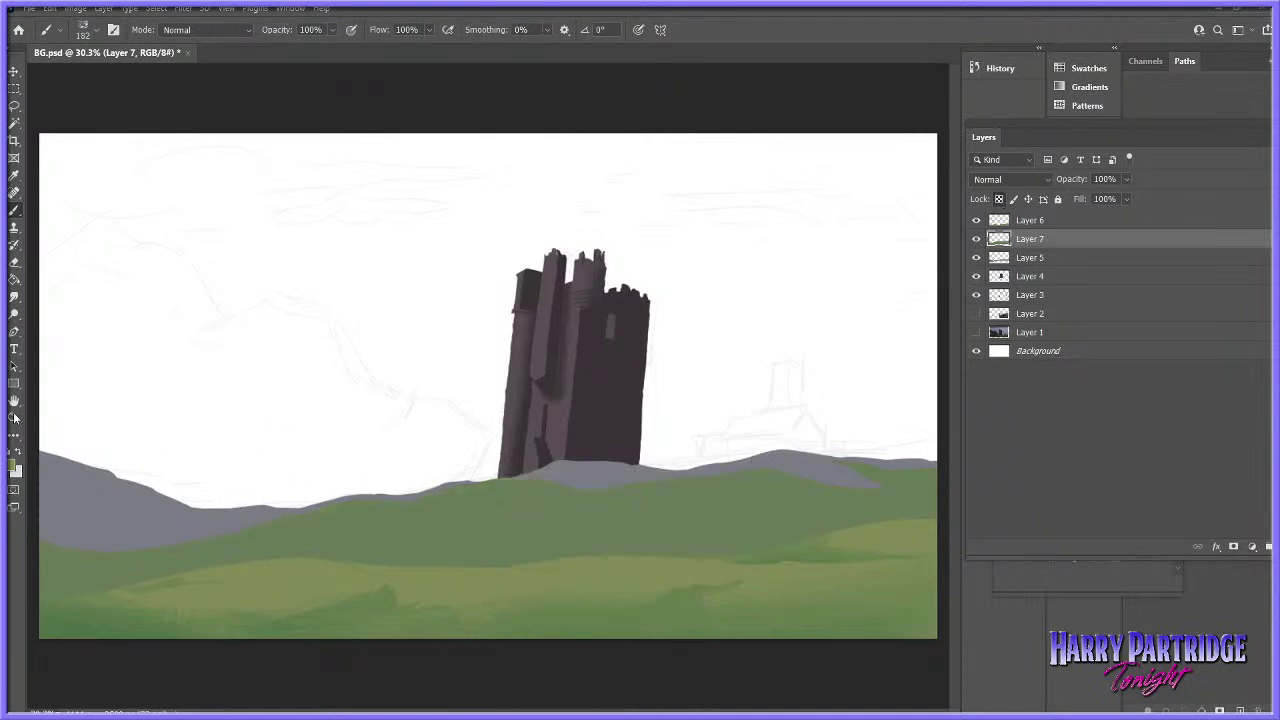
- Paint olive green texture over the back hill's slope left of the tower with the textured brush at 321 px and 36% opacity
key(z)
drag(205, 620, 307, 664)
drag(341, 599, 429, 599)
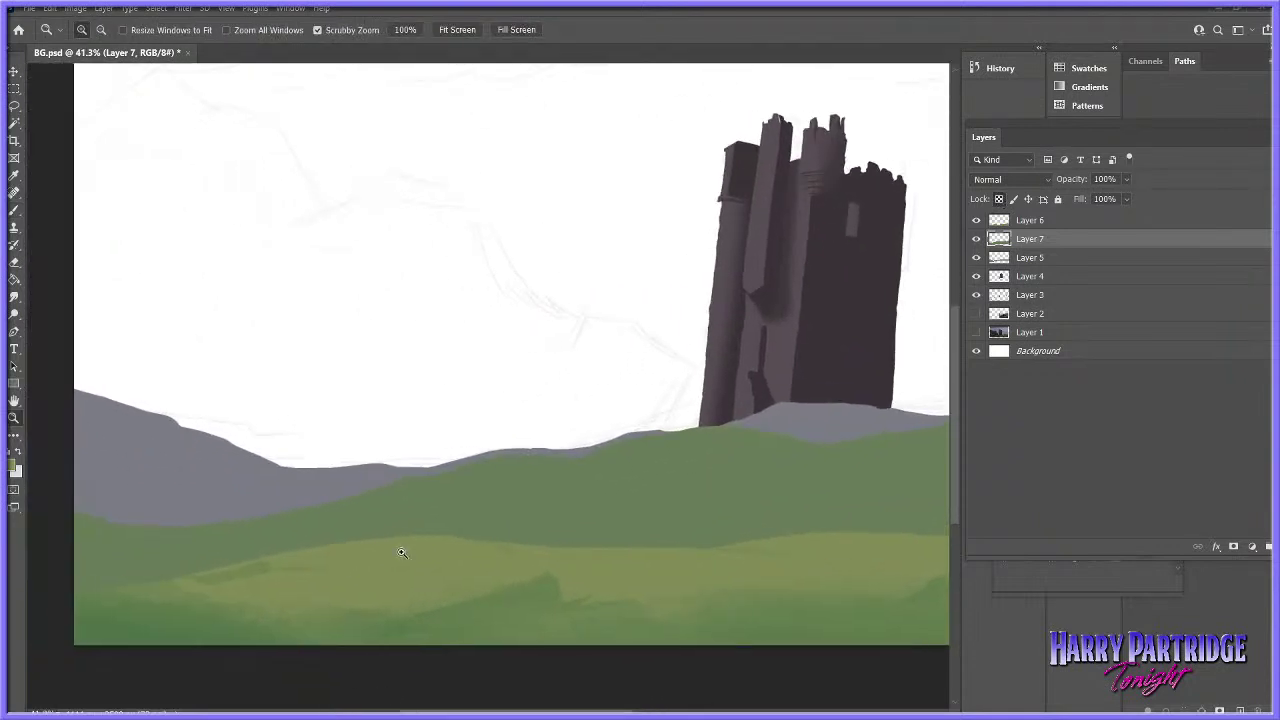
click(14, 212)
right_click(481, 450)
drag(122, 527, 320, 530)
key(ctrl+z)
drag(297, 47, 290, 47)
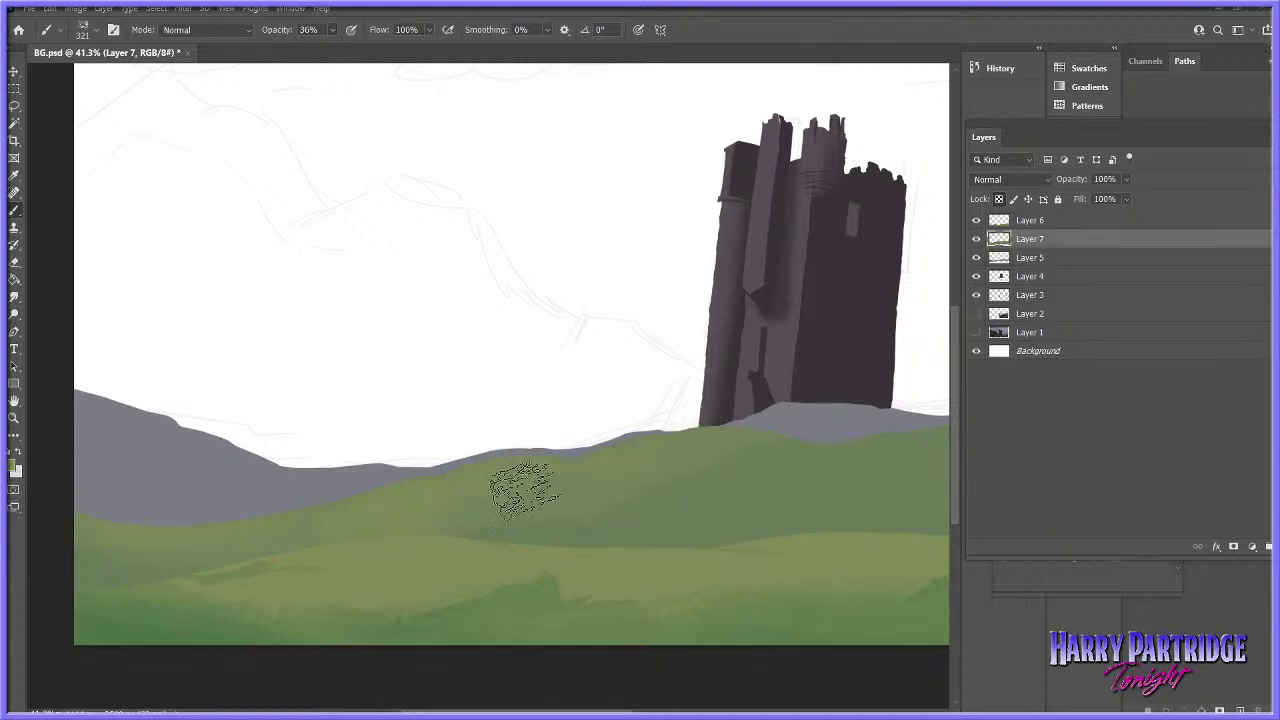
- Extend the olive green texture along the back hill below and right of the tower, refining it with the brush at 197 px
drag(566, 711, 641, 709)
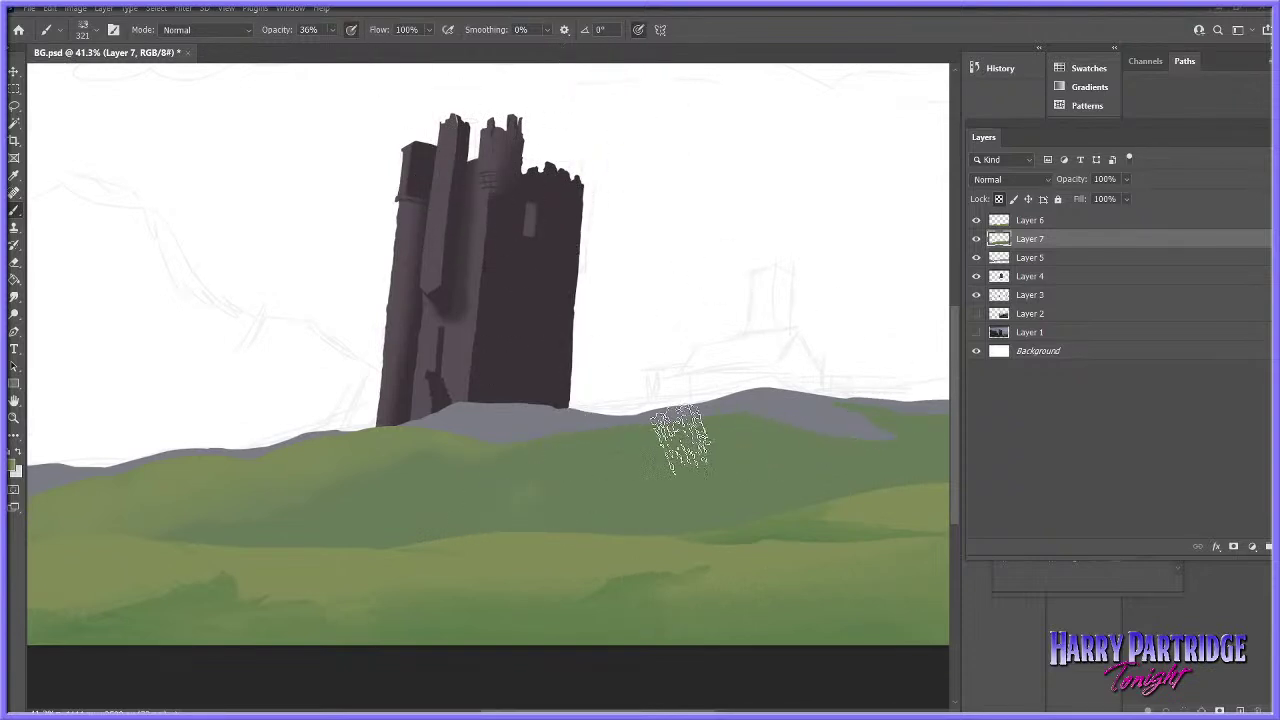
right_click(574, 484)
click(680, 490)
mouse_move(404, 507)
mouse_down()
mouse_move(559, 426)
mouse_move(596, 436)
mouse_move(472, 490)
mouse_up()
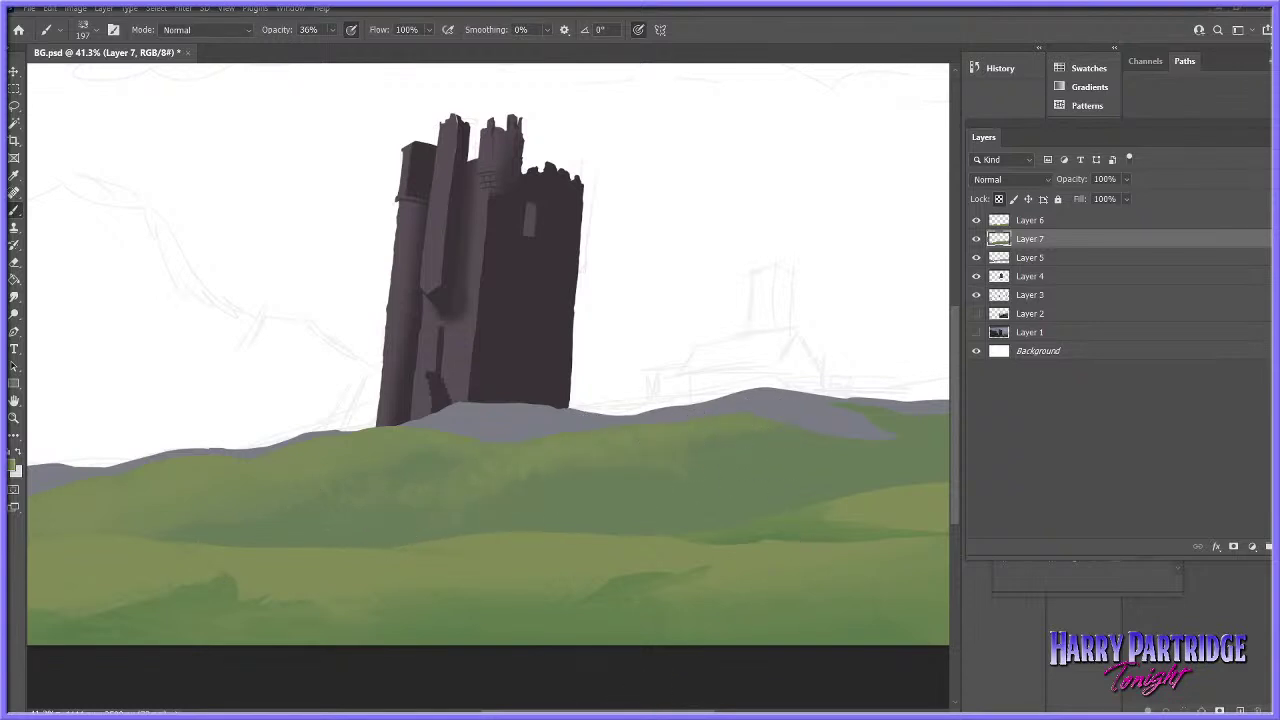
scroll(625, 488, right, 3)
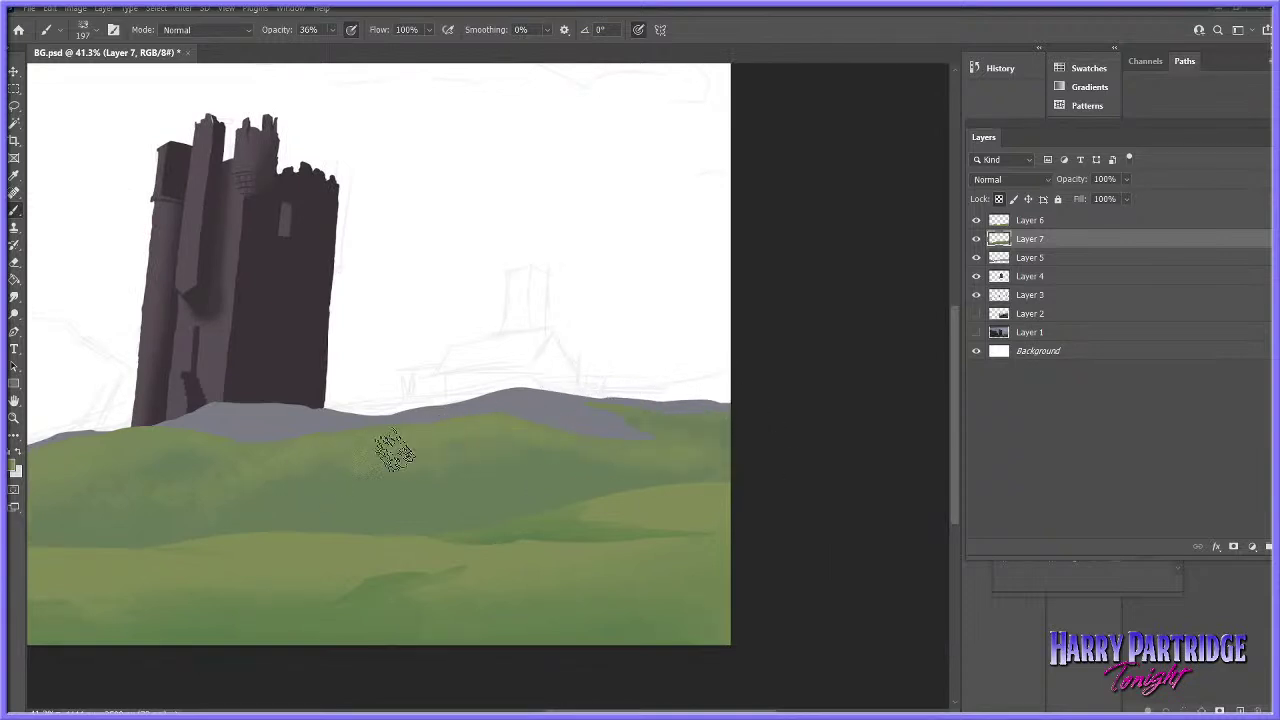
drag(727, 711, 614, 677)
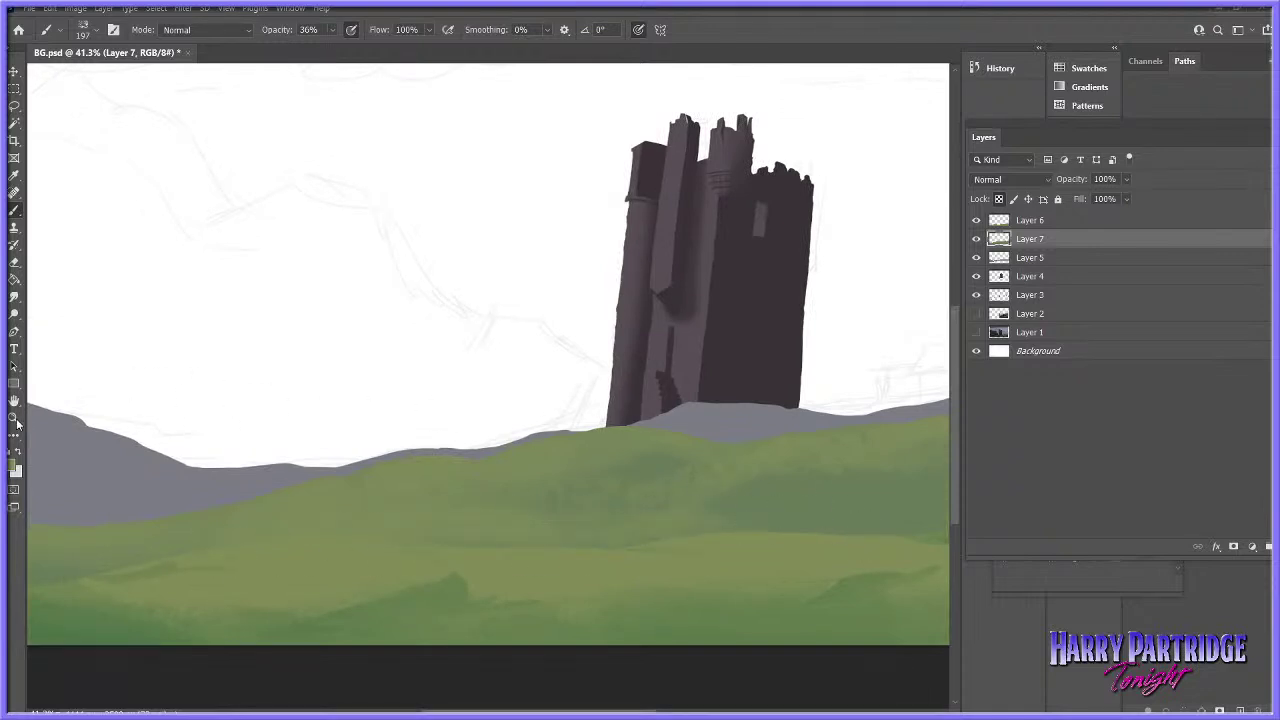
- Lasso several irregular grass patches together across the back hill, from its lower left slope to below the tower
key(z)
drag(714, 514, 536, 524)
drag(447, 526, 540, 542)
drag(338, 652, 366, 646)
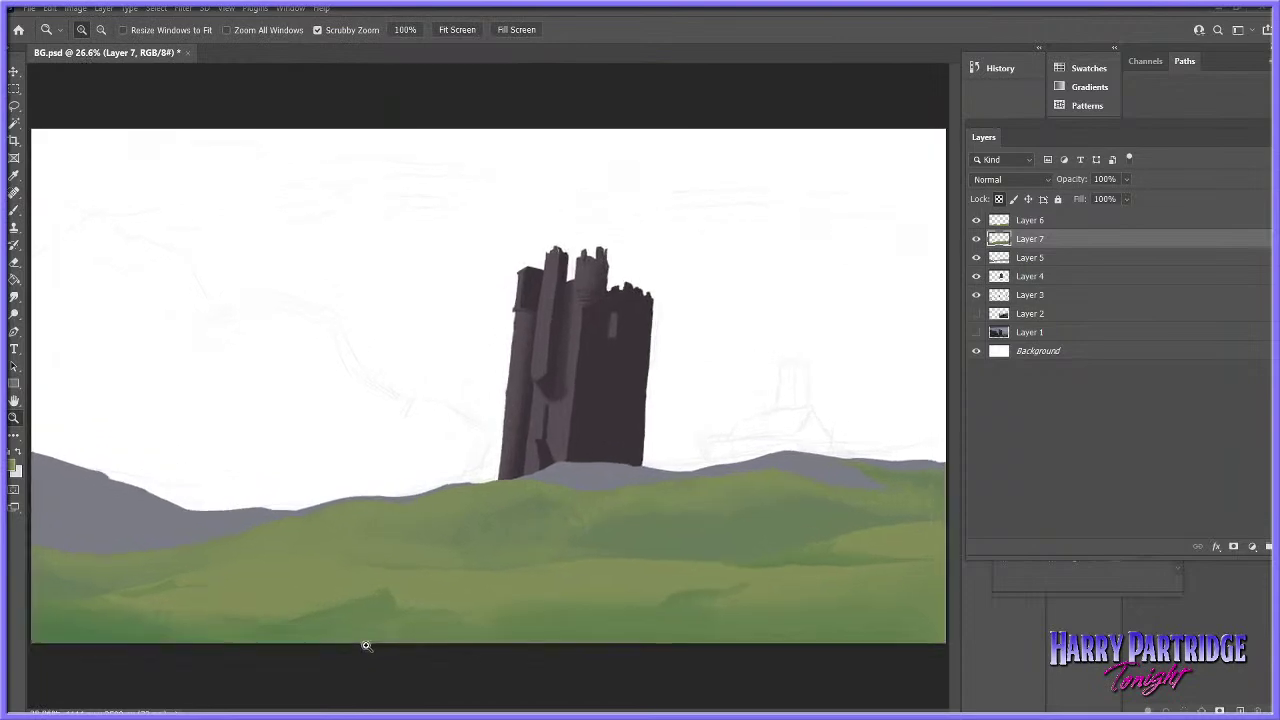
click(14, 106)
key(shift)
mouse_move(530, 497)
mouse_down()
mouse_move(497, 530)
mouse_move(557, 512)
mouse_move(608, 528)
mouse_move(660, 514)
mouse_move(565, 522)
mouse_up()
mouse_move(440, 535)
mouse_down()
mouse_move(132, 575)
mouse_move(83, 603)
mouse_move(206, 596)
mouse_move(258, 580)
mouse_up()
mouse_move(594, 567)
mouse_down()
mouse_move(558, 552)
mouse_move(640, 560)
mouse_move(594, 567)
mouse_up()
- Shade the selected grass patches in green with the 197 px textured brush at 36% opacity, and deselect
key(b)
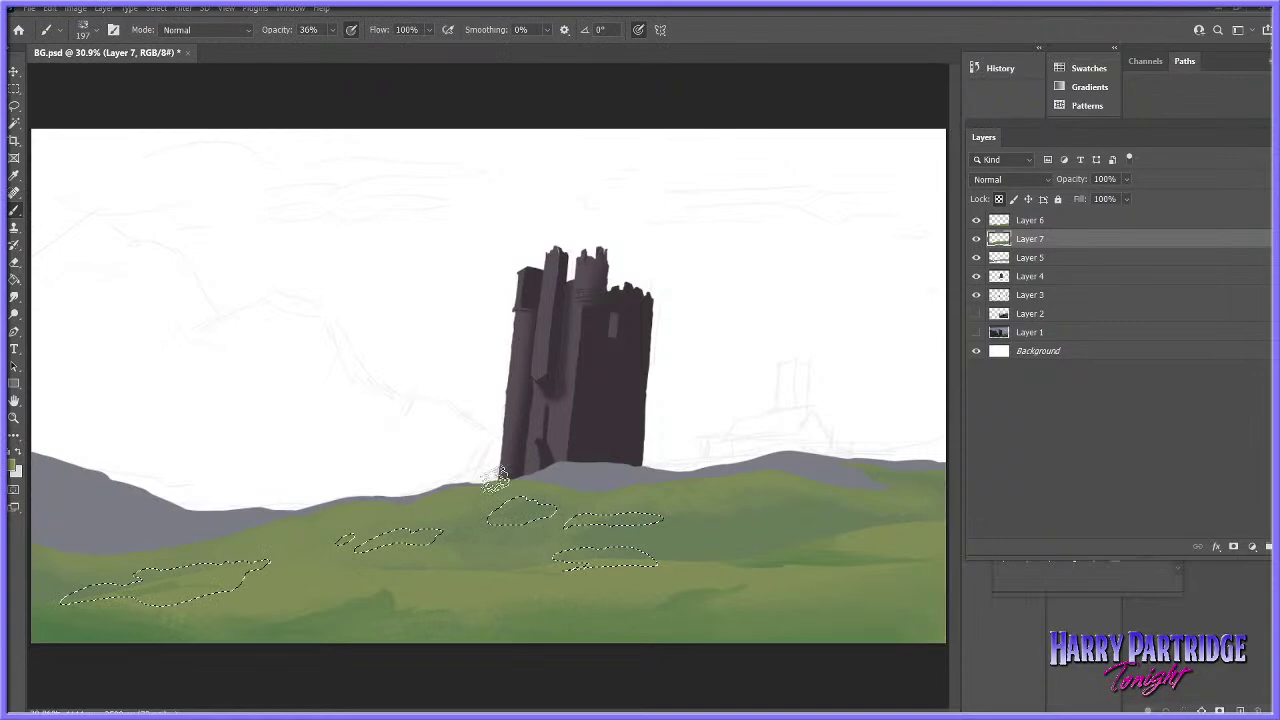
key(Return)
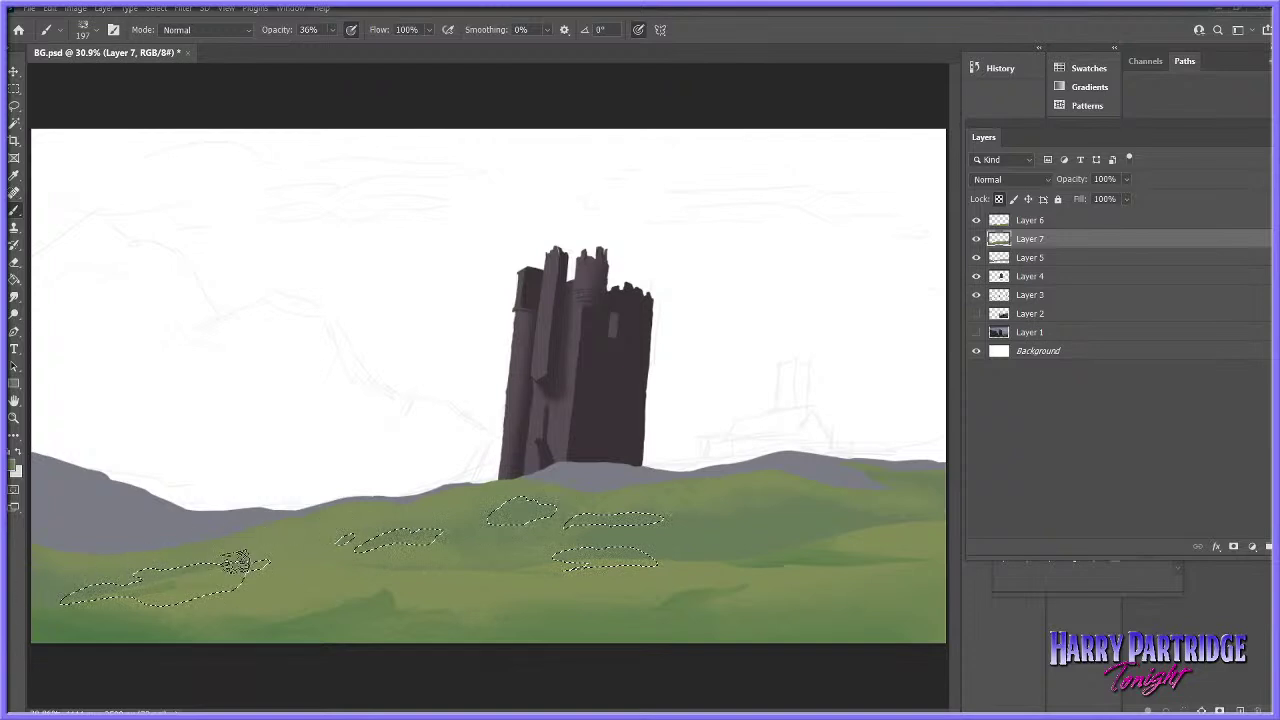
key(ctrl+d)
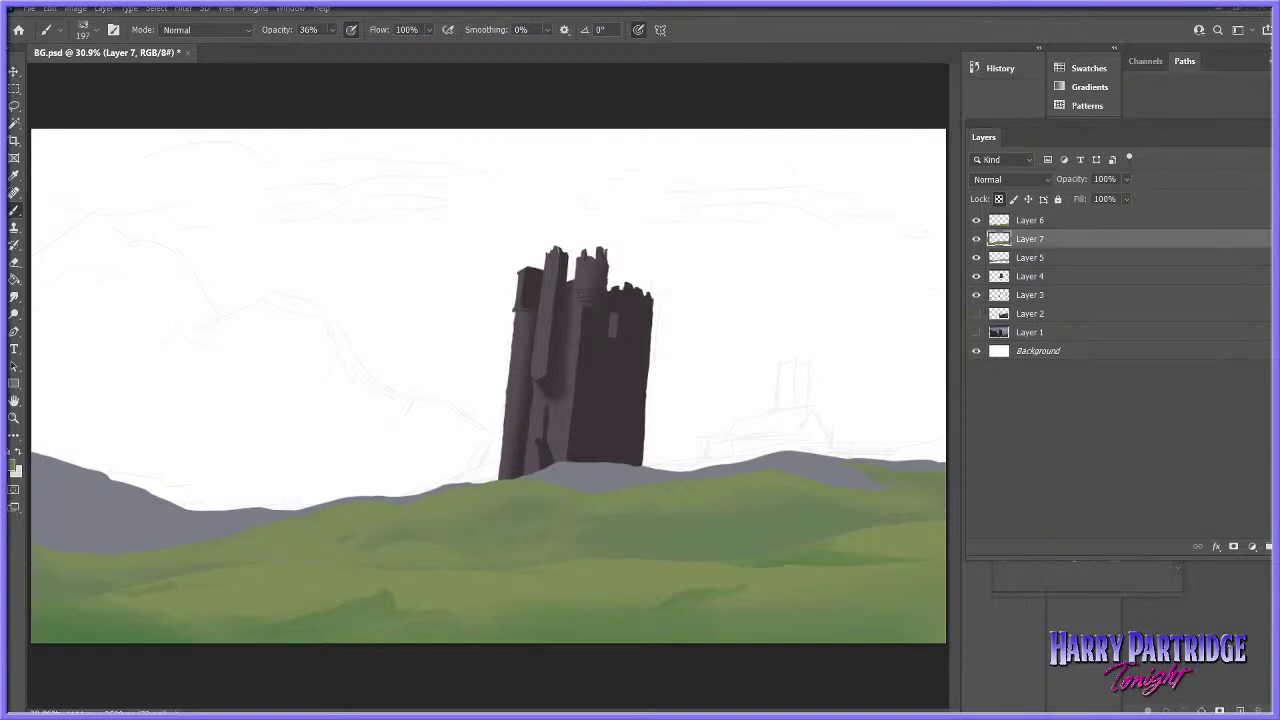
- Set the foreground color to the distant ground's grey and lasso scattered rock shapes of different sizes along the back hill
click(14, 105)
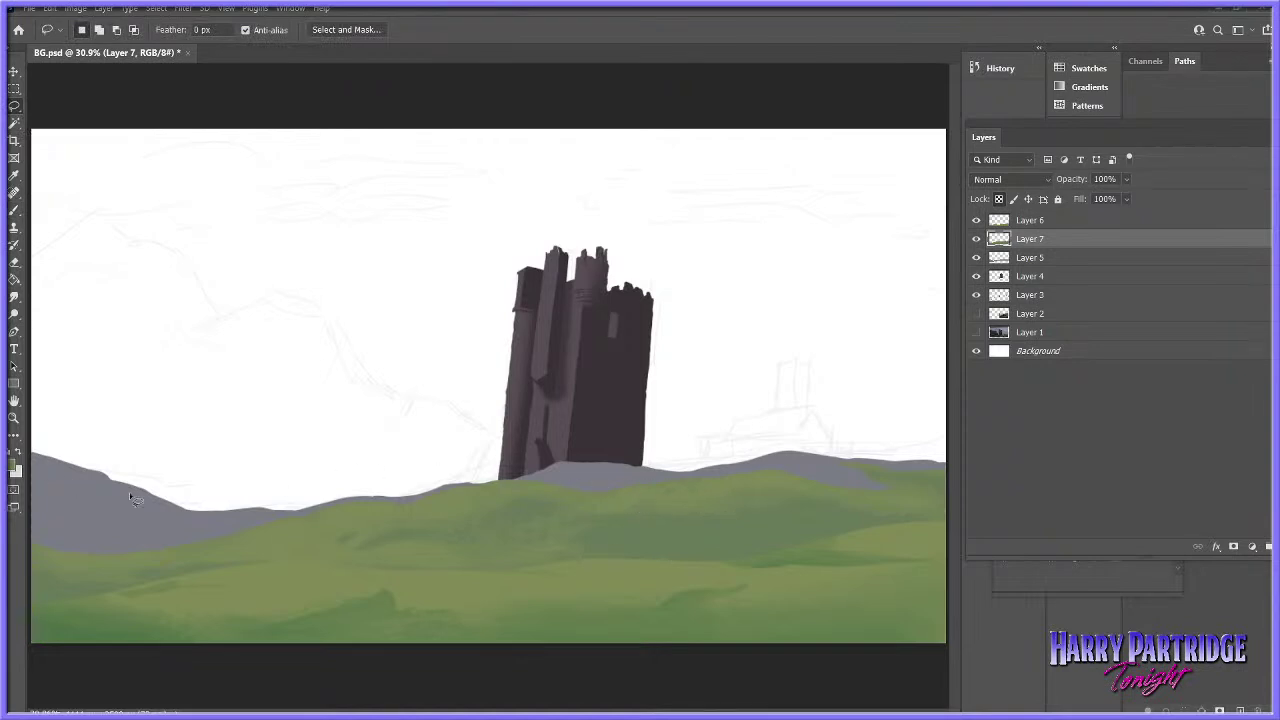
click(14, 467)
key(Return)
mouse_move(580, 506)
mouse_down()
mouse_move(548, 512)
mouse_move(534, 539)
mouse_move(562, 542)
mouse_move(590, 518)
mouse_move(528, 537)
mouse_up()
mouse_move(740, 482)
mouse_down()
mouse_move(751, 489)
mouse_move(762, 472)
mouse_move(742, 480)
mouse_up()
drag(900, 497, 912, 492)
mouse_move(336, 540)
mouse_down()
mouse_move(308, 557)
mouse_move(333, 540)
mouse_up()
drag(413, 501, 398, 503)
mouse_move(150, 548)
mouse_down()
mouse_move(108, 536)
mouse_move(74, 562)
mouse_move(160, 555)
mouse_up()
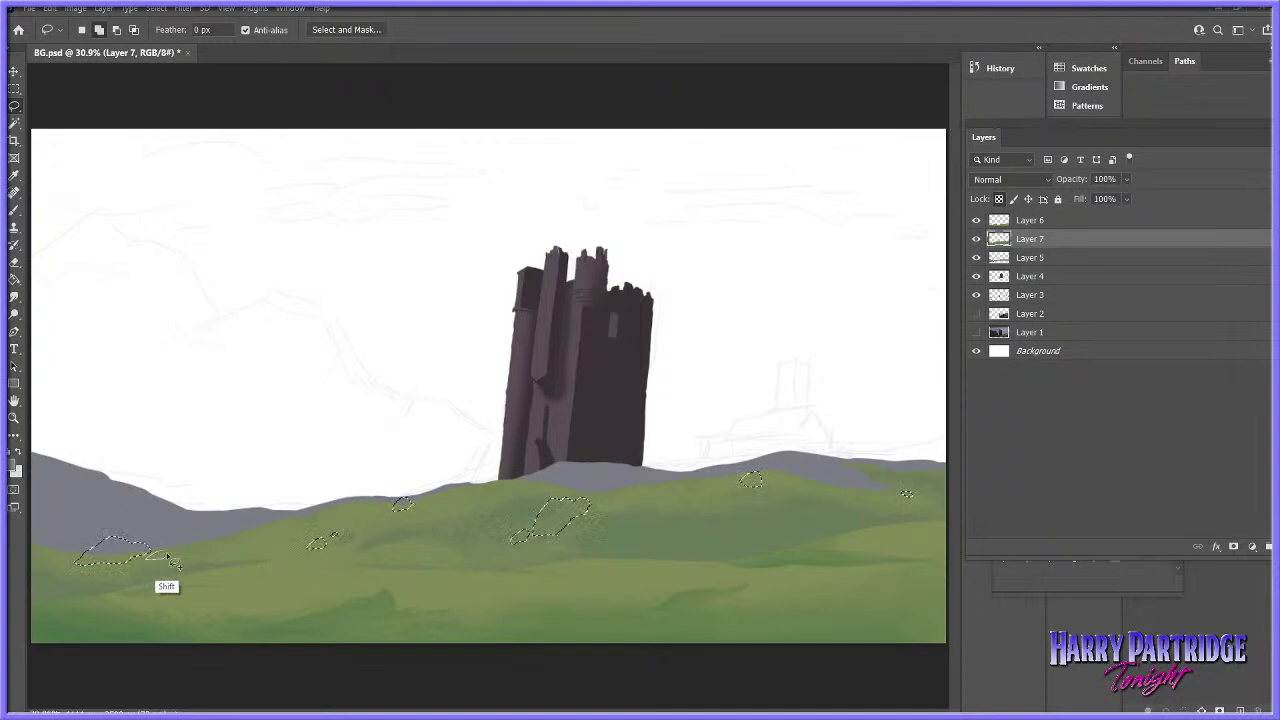
- Fill the selected rock shapes on Layer 7 with grey using the Hard Round brush at 197 px and 100% opacity
key(b)
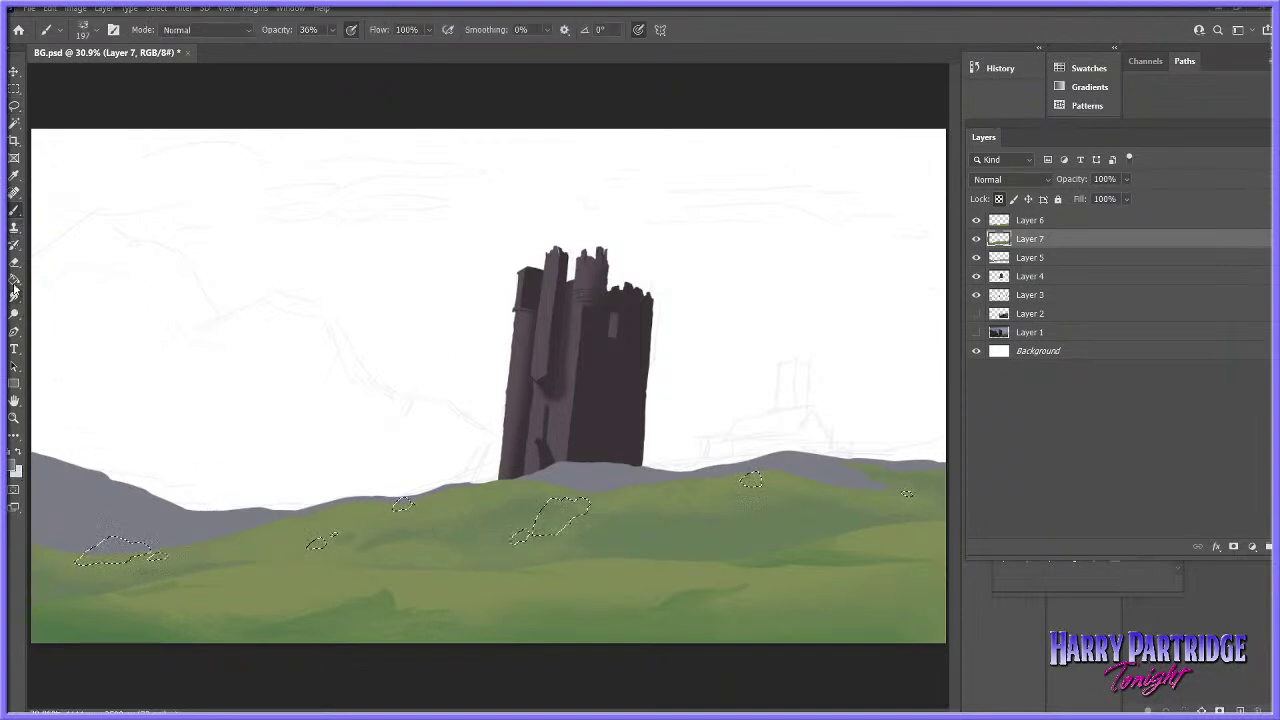
key(g)
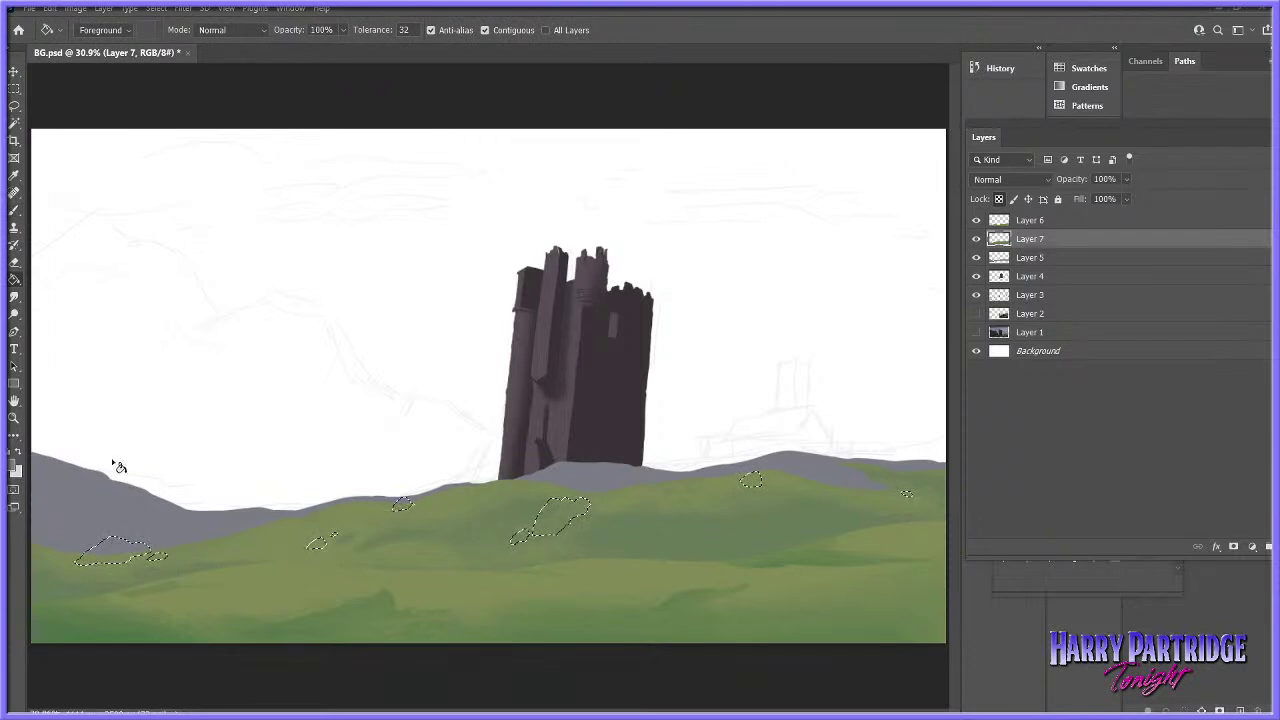
click(14, 211)
right_click(392, 338)
mouse_move(547, 529)
mouse_down()
mouse_move(555, 499)
mouse_move(584, 502)
mouse_up()
click(478, 519)
key(Return)
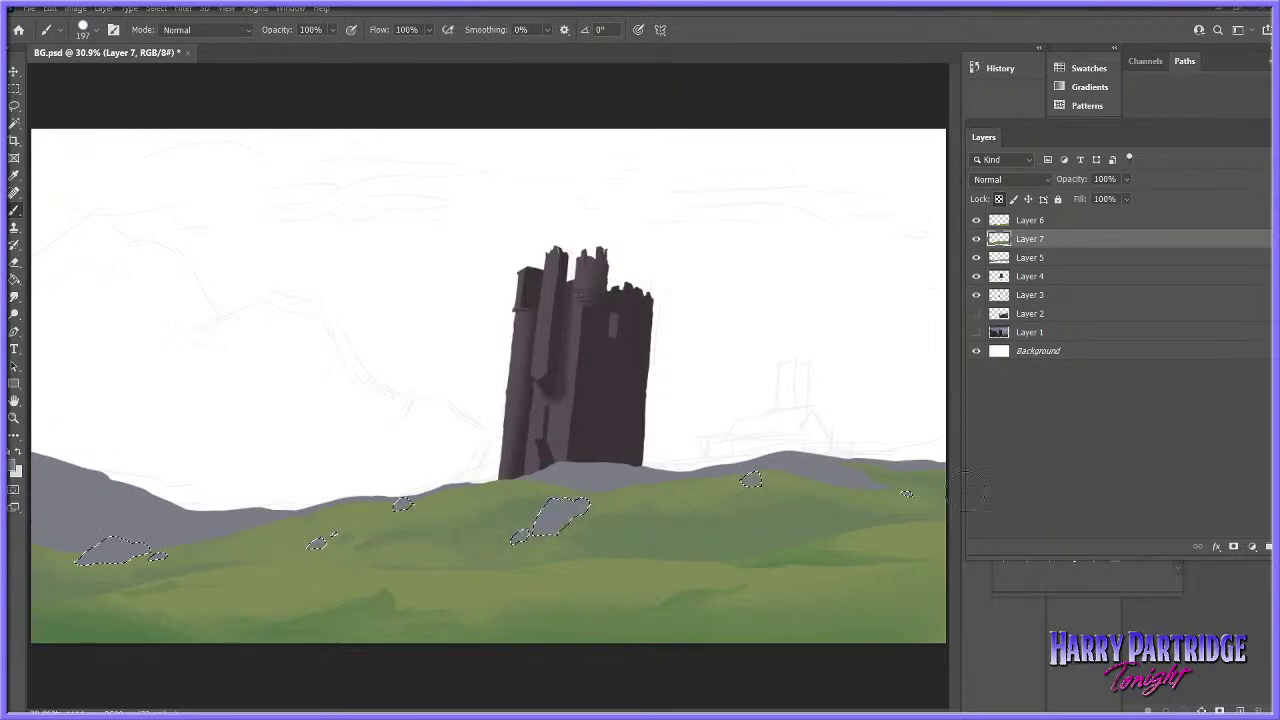
- Hide Layer 5, unlock Layer 7's transparent pixels, and fill the parts of the selected rocks that rise above the hill's edge
click(976, 258)
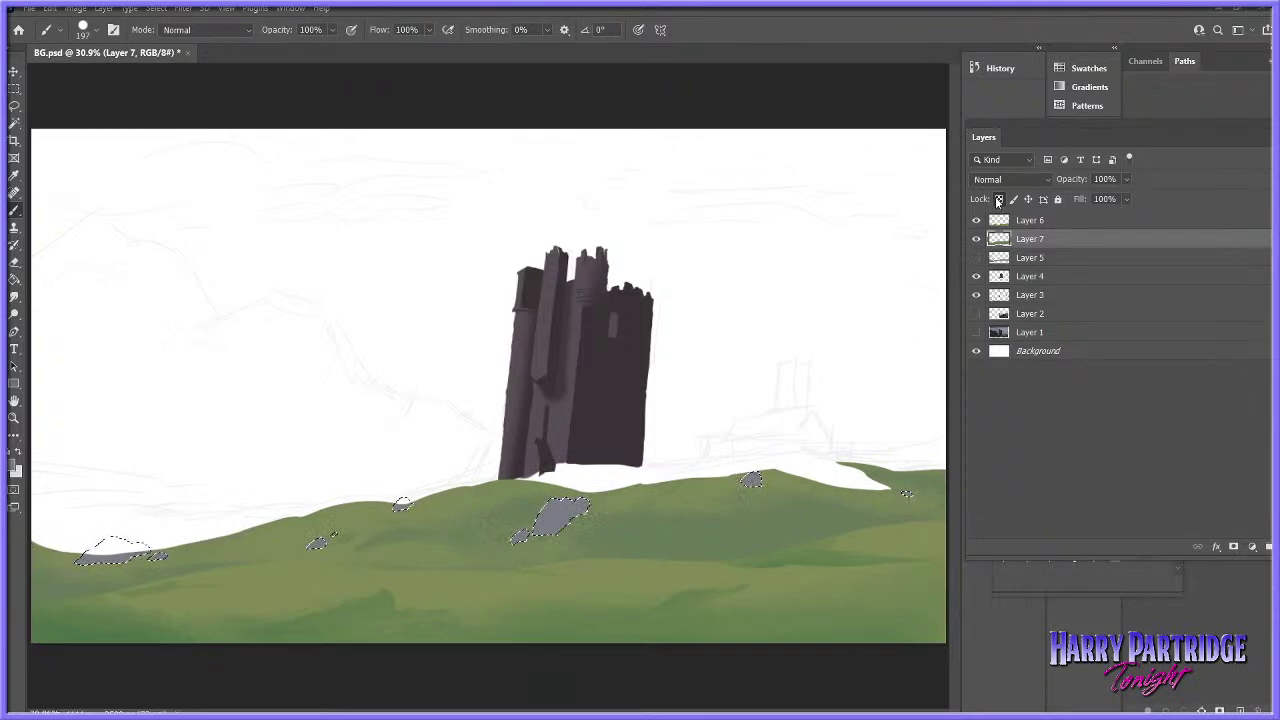
key(slash)
click(402, 505)
drag(100, 548, 131, 555)
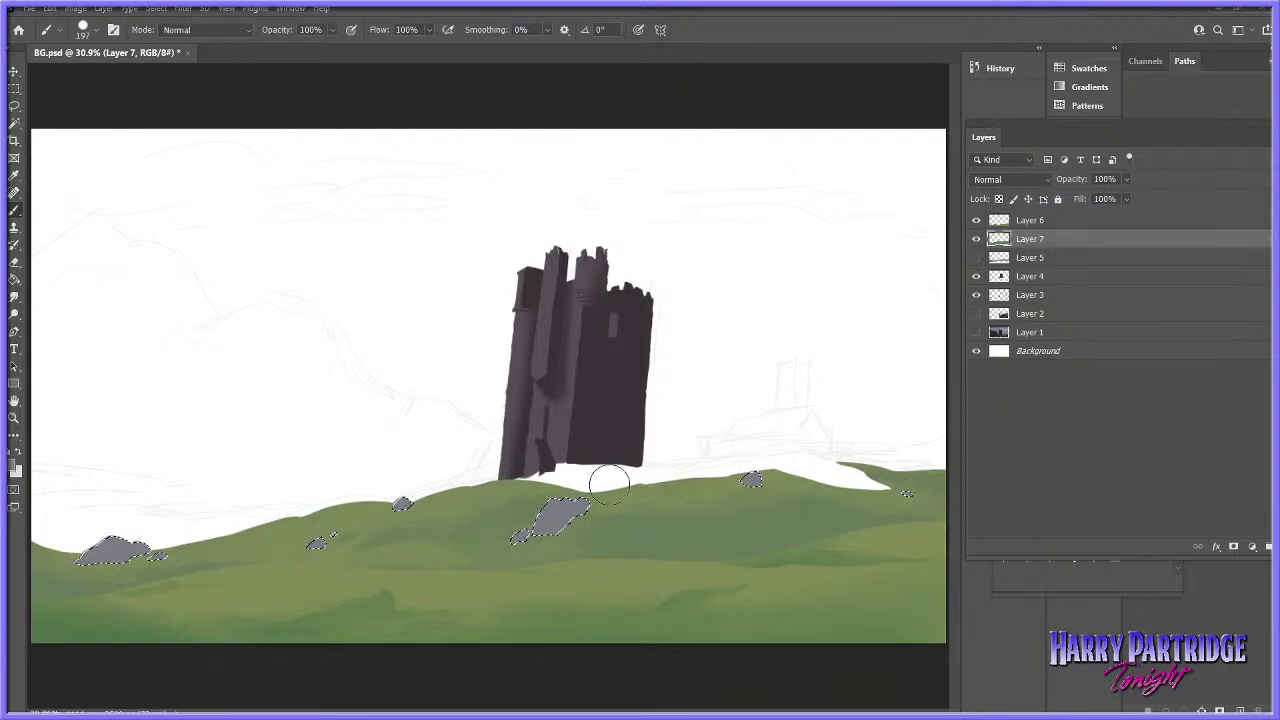
- Set the foreground color to the darker blue-grey #586168
click(14, 467)
drag(987, 476, 981, 494)
drag(893, 539, 891, 537)
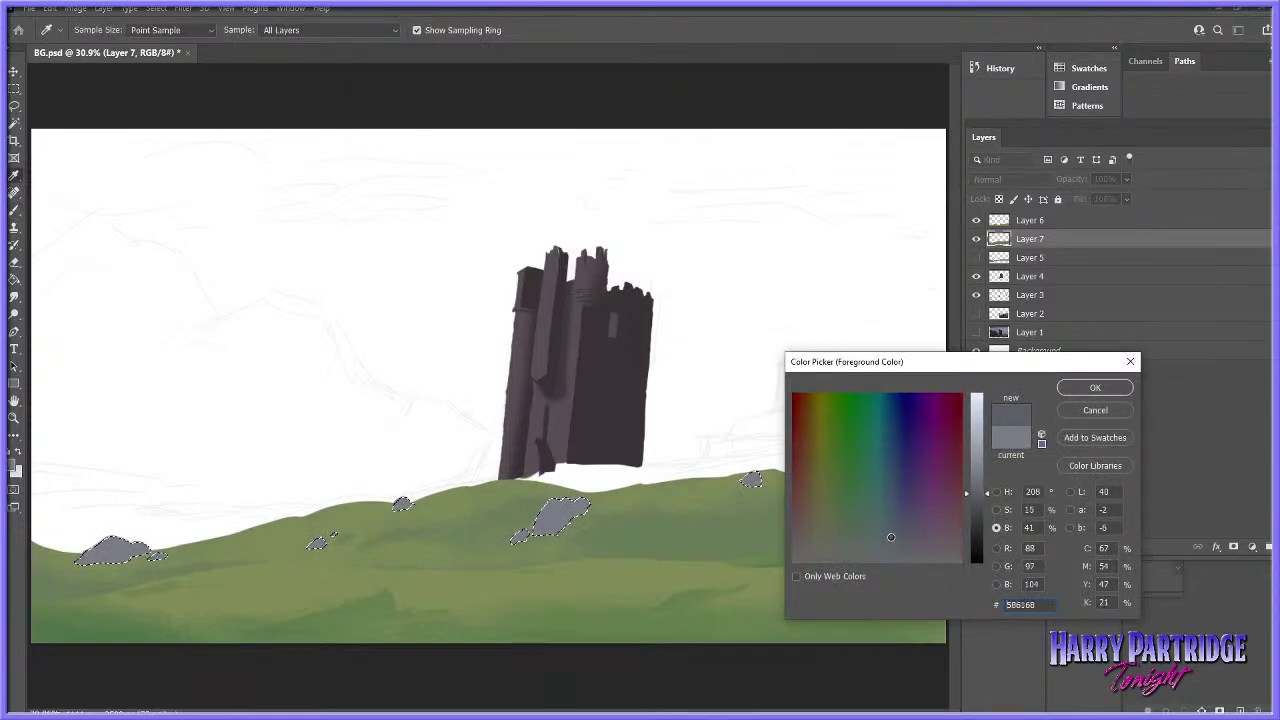
click(1094, 391)
- Shade the selected rocks on the back hill using the KYLE Bonus Chunky Charcoal brush at 112 px, with the opacity lowered to 22%
right_click(698, 476)
mouse_move(855, 625)
mouse_down()
mouse_move(850, 690)
mouse_move(850, 658)
mouse_up()
click(804, 643)
click(790, 668)
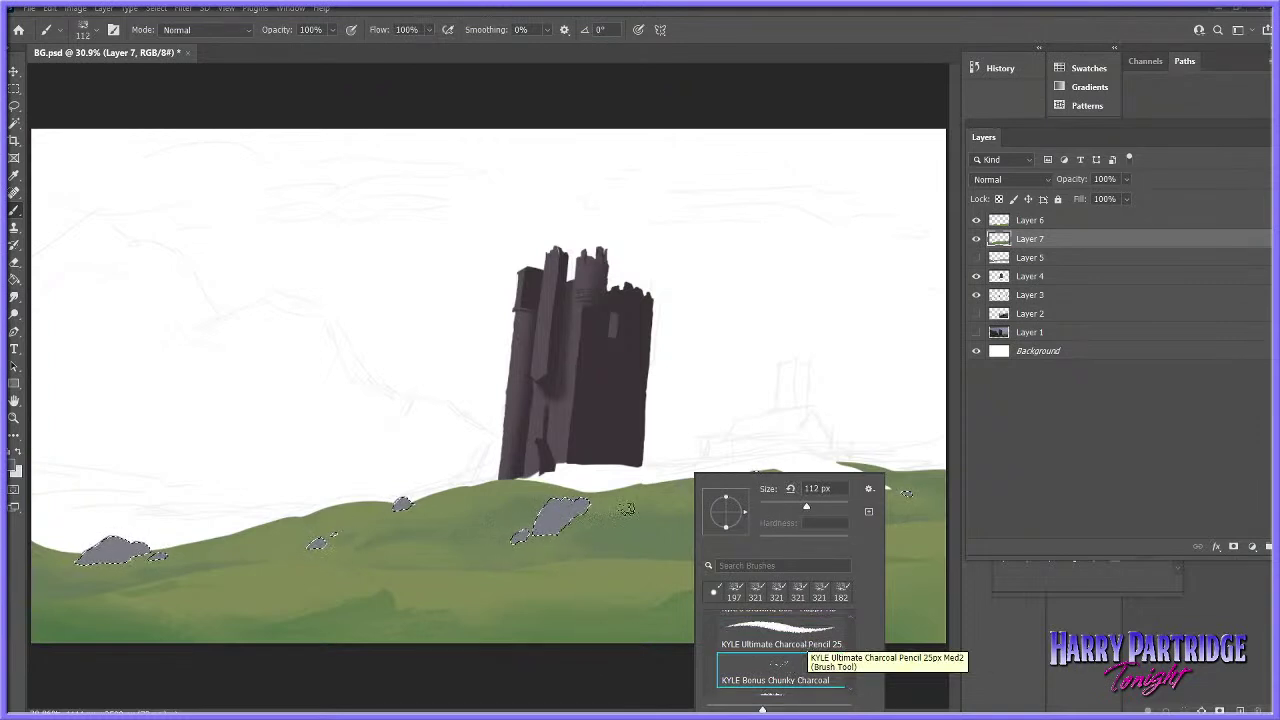
click(565, 512)
drag(332, 29, 323, 50)
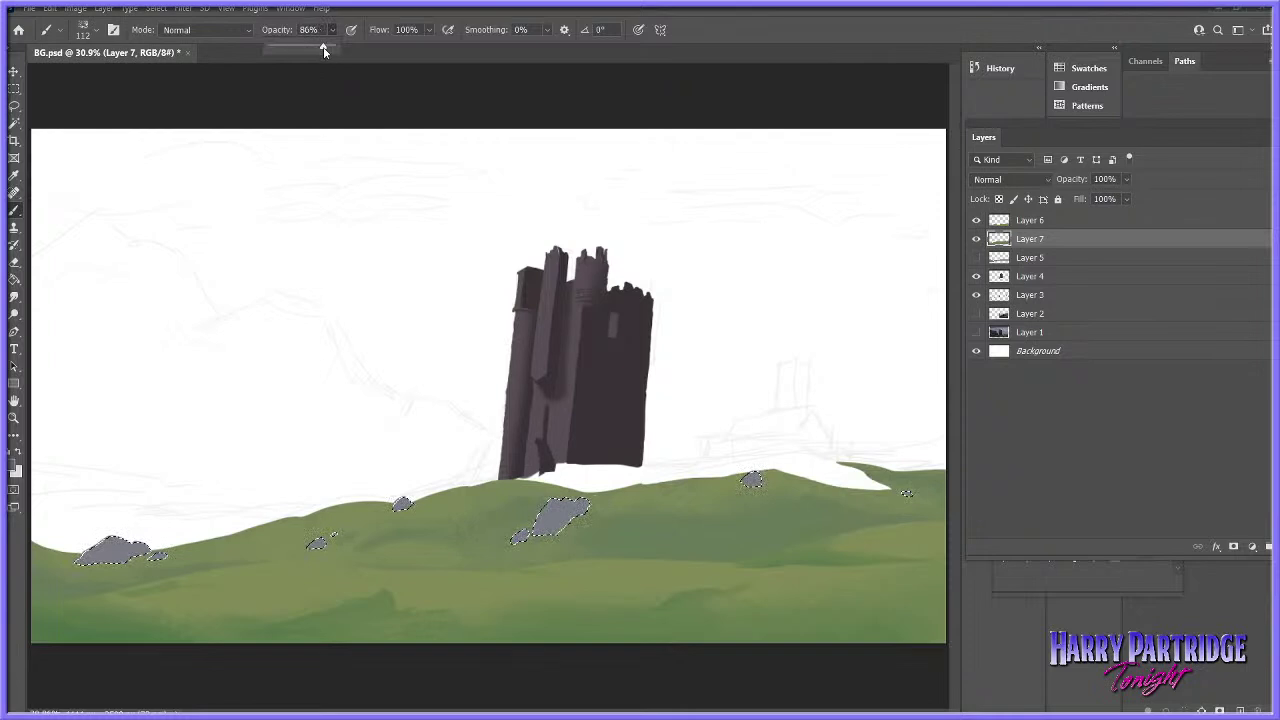
click(581, 529)
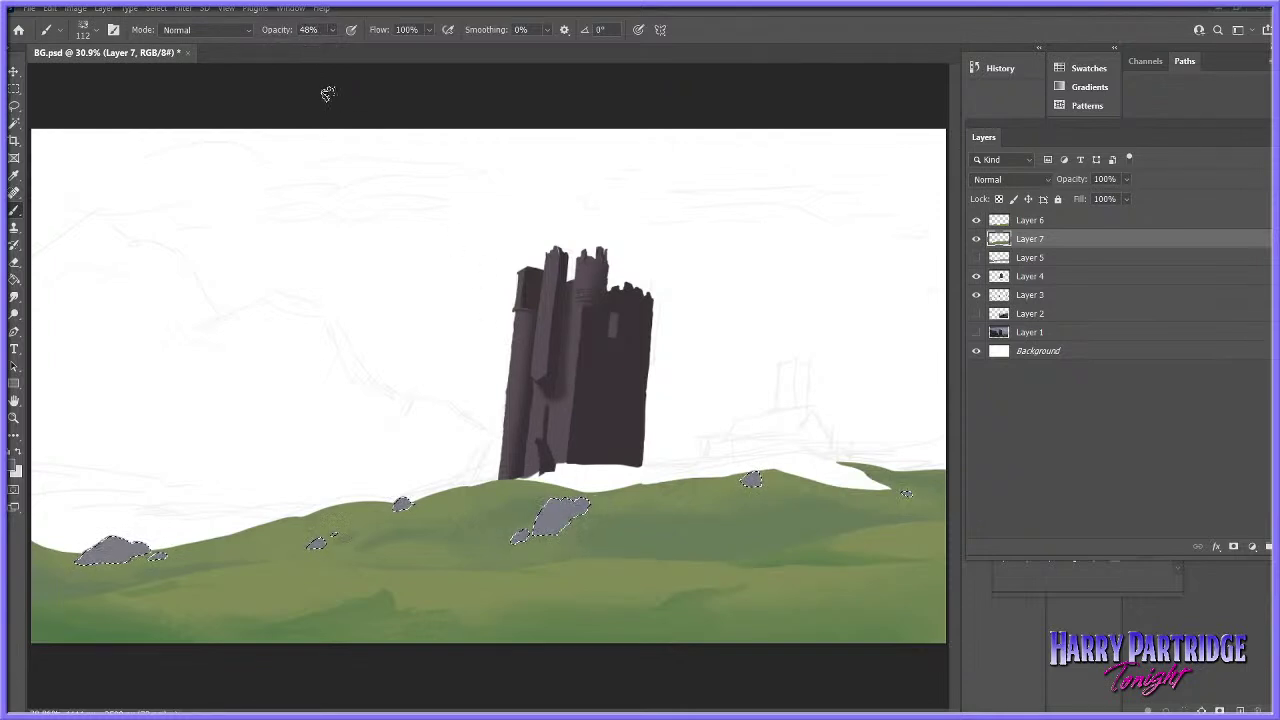
click(562, 524)
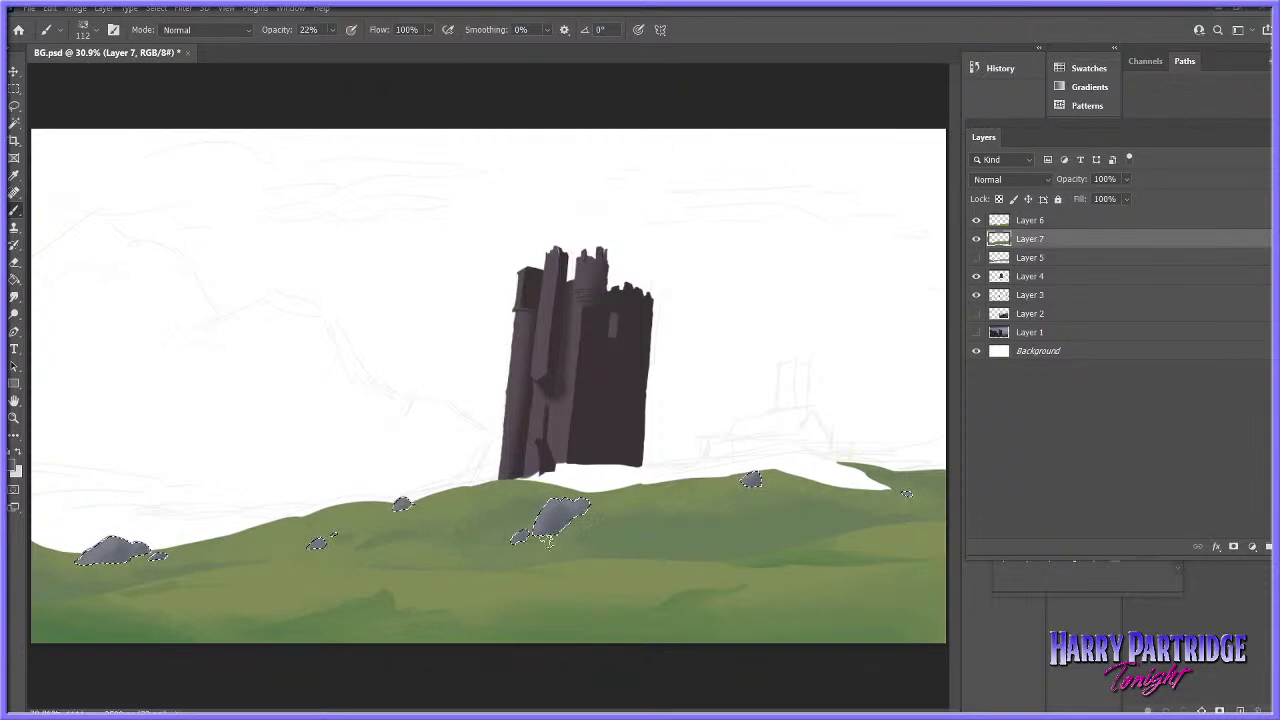
- Invert the rock selection, shade the grass around the rocks on Layer 7 with dark green #4c6b51, and clear the selection
click(160, 10)
click(226, 60)
click(14, 470)
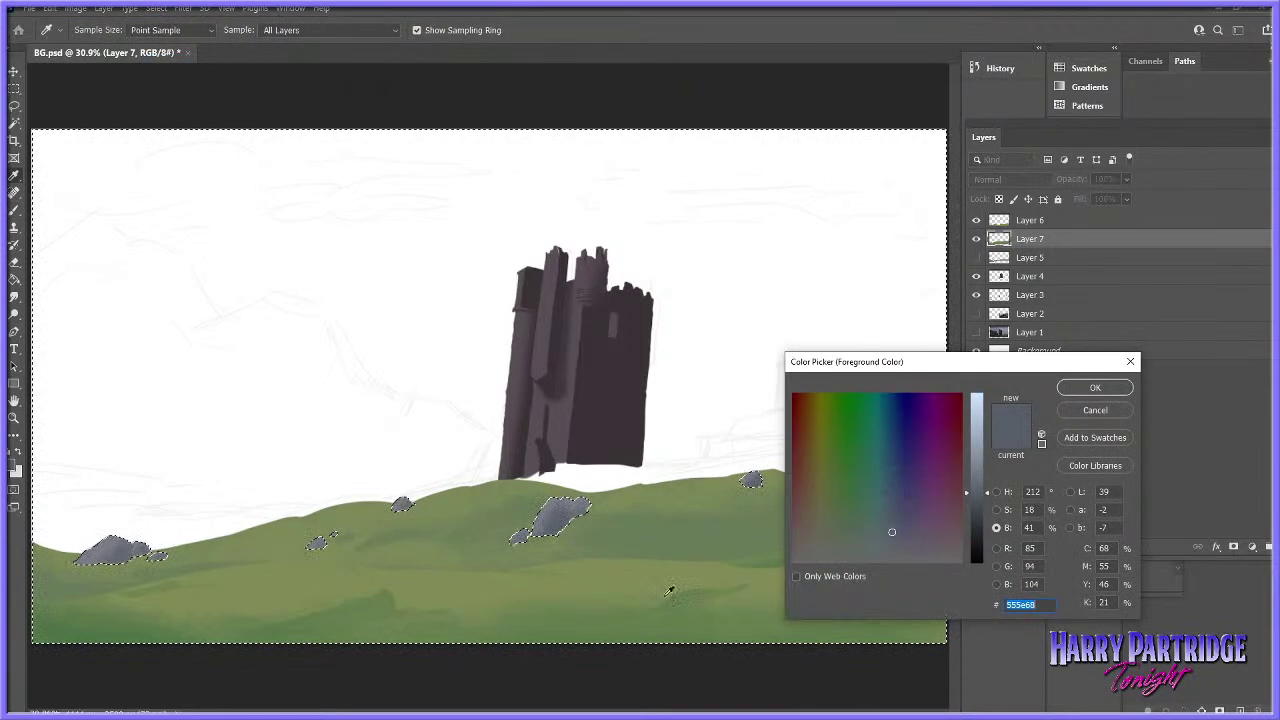
click(545, 500)
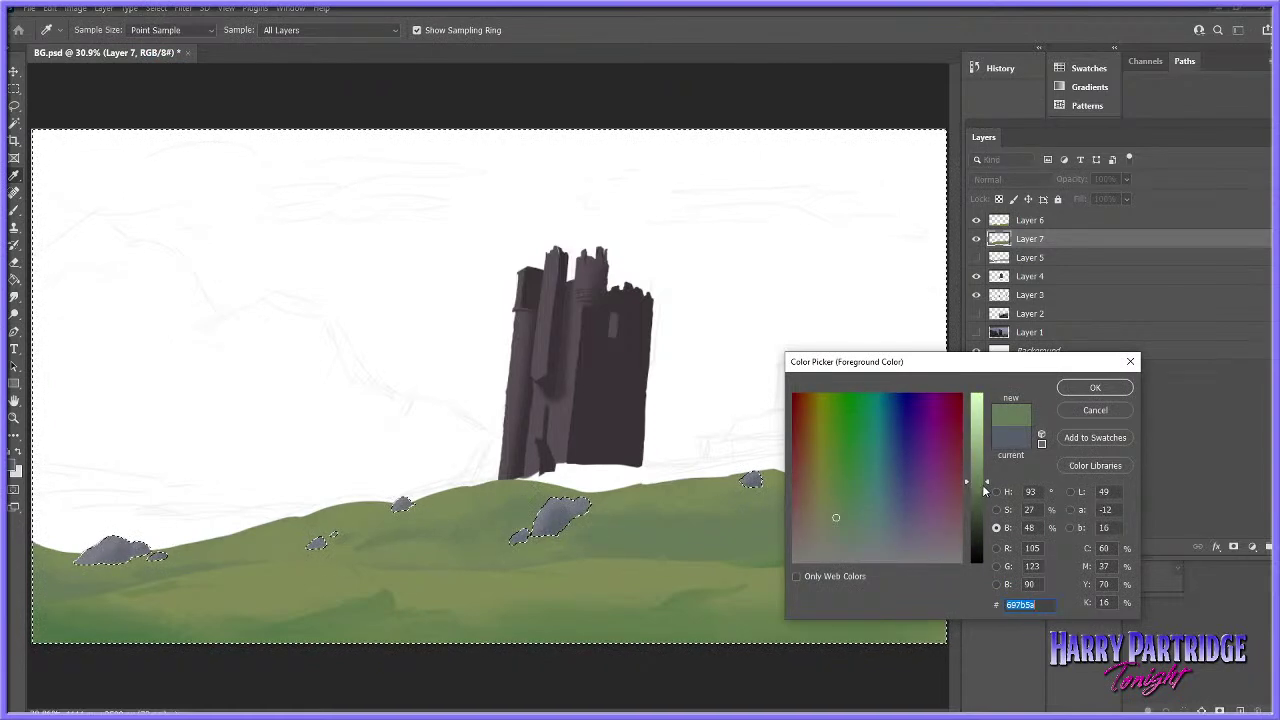
drag(984, 492, 988, 495)
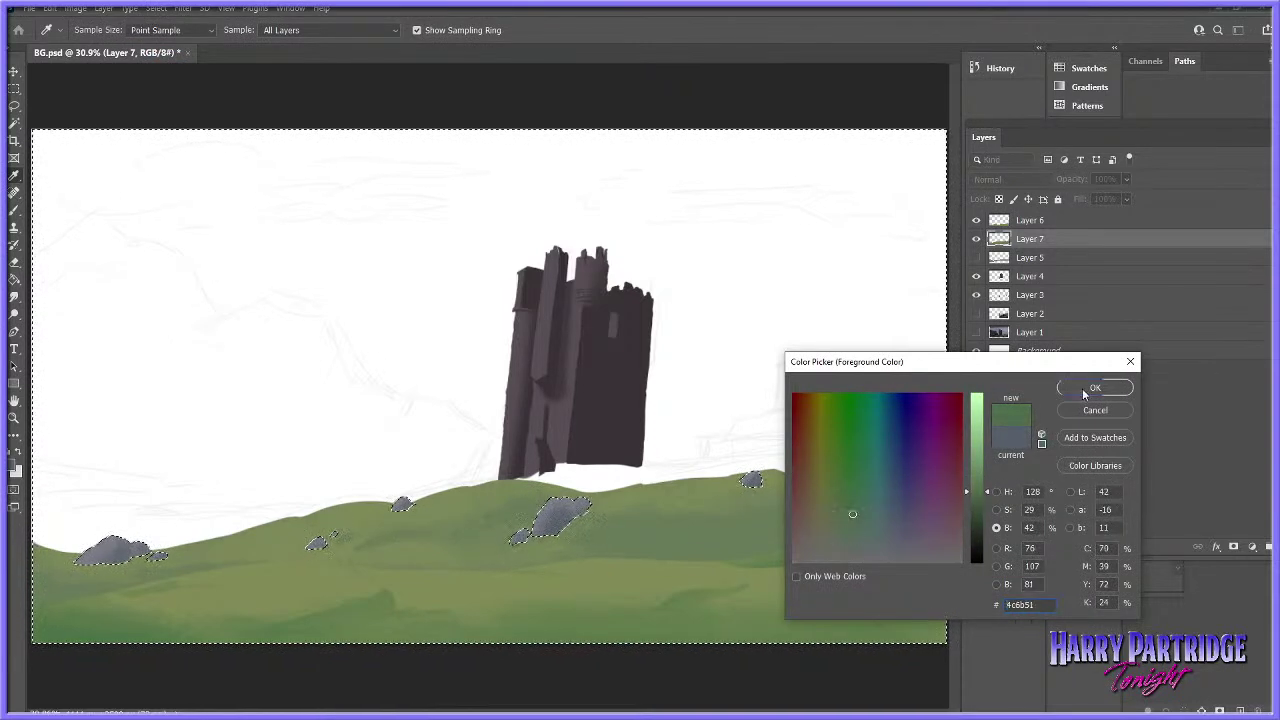
key(Return)
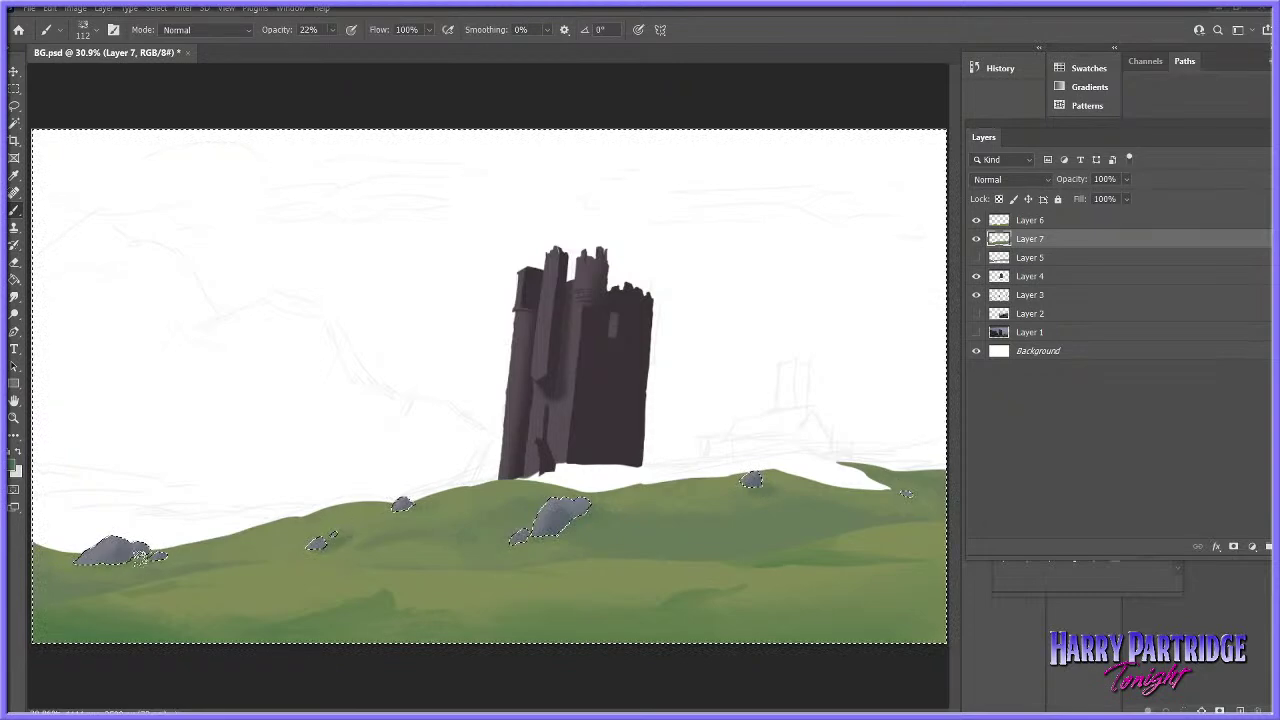
key(ctrl+d)
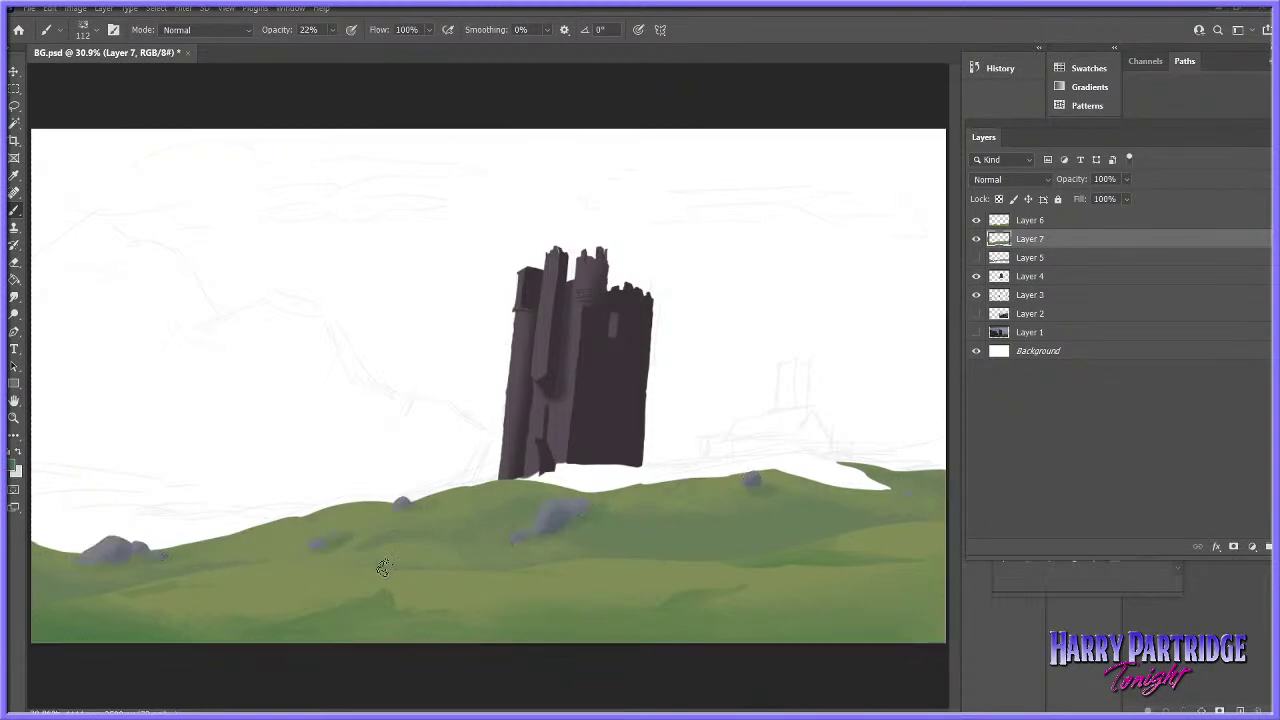
- Show Layer 5 again to check the shaded rocks against the grey distant ground
click(14, 418)
drag(830, 489, 726, 489)
drag(590, 470, 644, 476)
key(ctrl+0)
drag(745, 466, 600, 506)
click(976, 258)
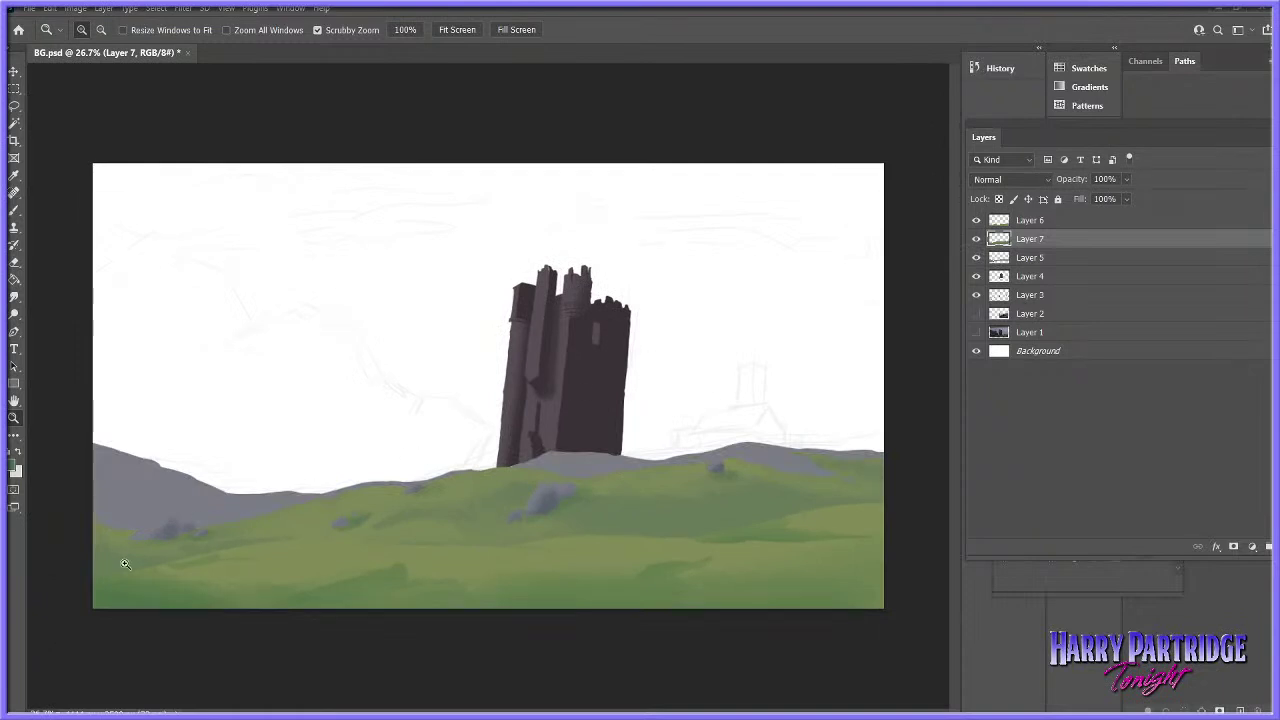
- Hide Layers 5, 6 and 7, move reference Layers 1 and 2 above them in the stack, and show Layer 1
drag(124, 563, 175, 589)
drag(544, 710, 534, 704)
click(976, 240)
click(976, 221)
click(976, 258)
drag(1045, 318, 1044, 221)
drag(1030, 338, 1034, 220)
click(976, 220)
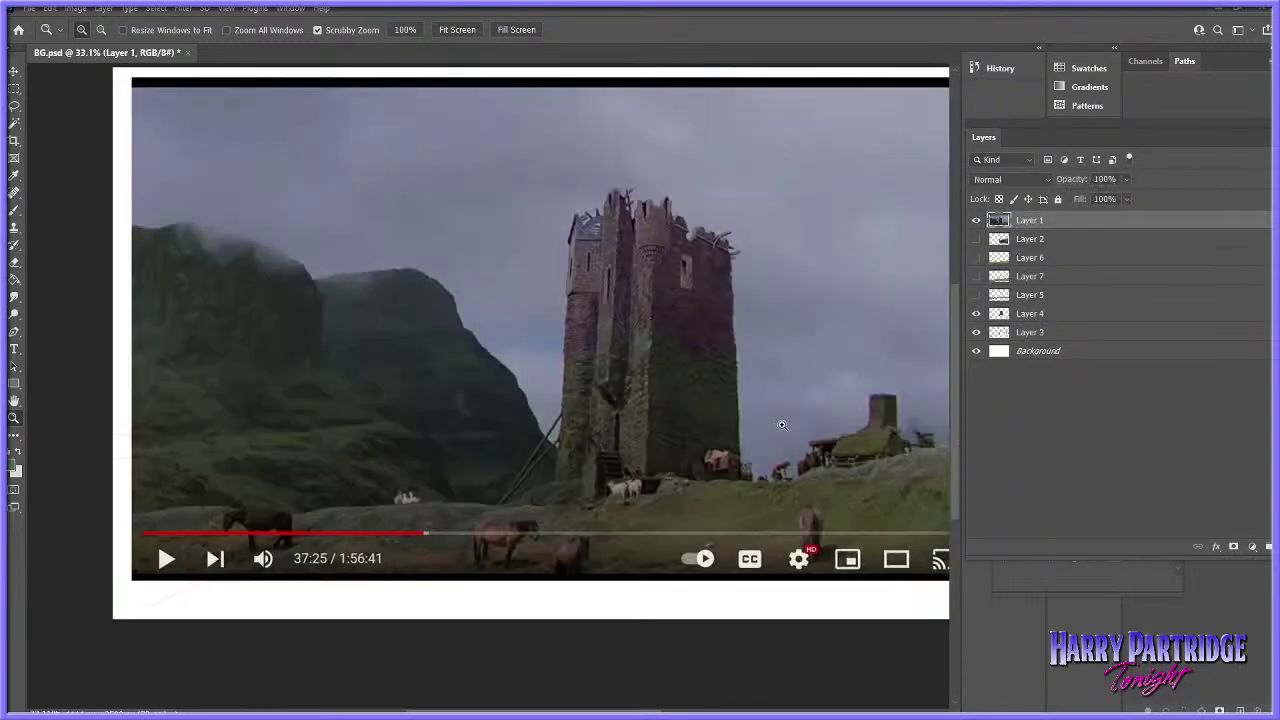
- Examine the hills, rocks and ground beside the tower in the Layer 1 reference up close
drag(783, 426, 711, 455)
drag(325, 534, 402, 545)
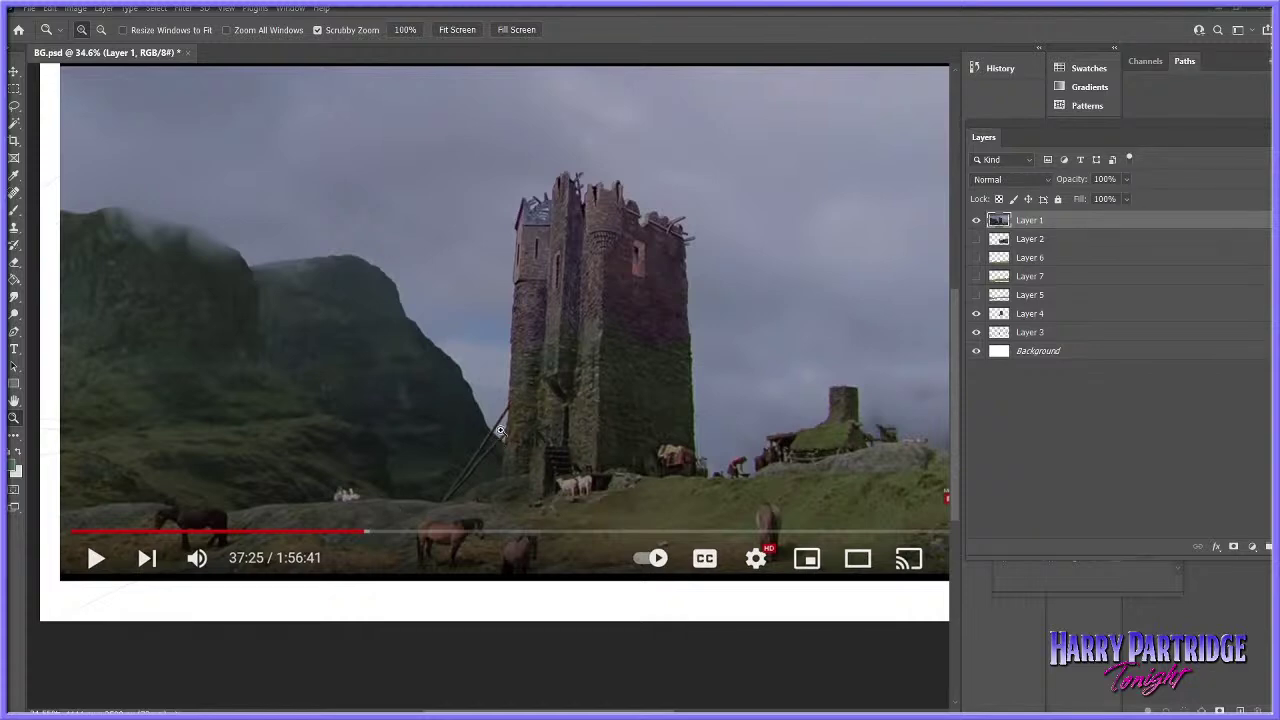
drag(328, 510, 436, 522)
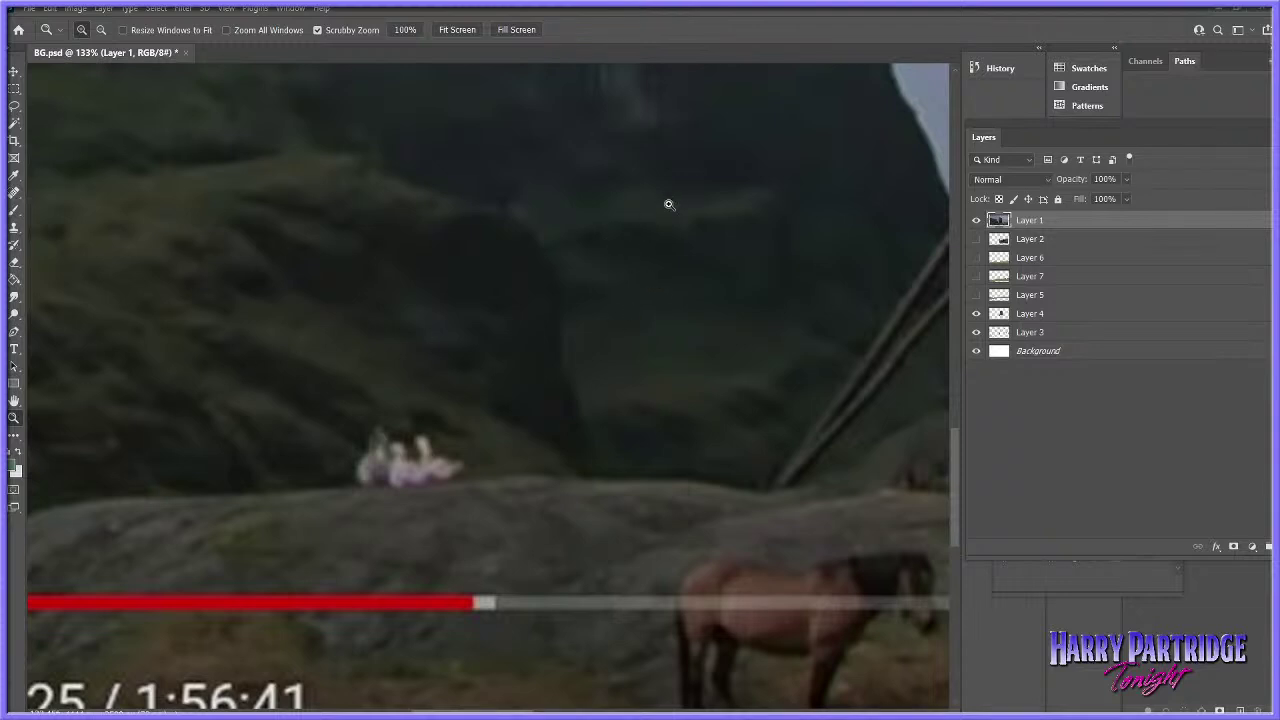
drag(632, 269, 583, 271)
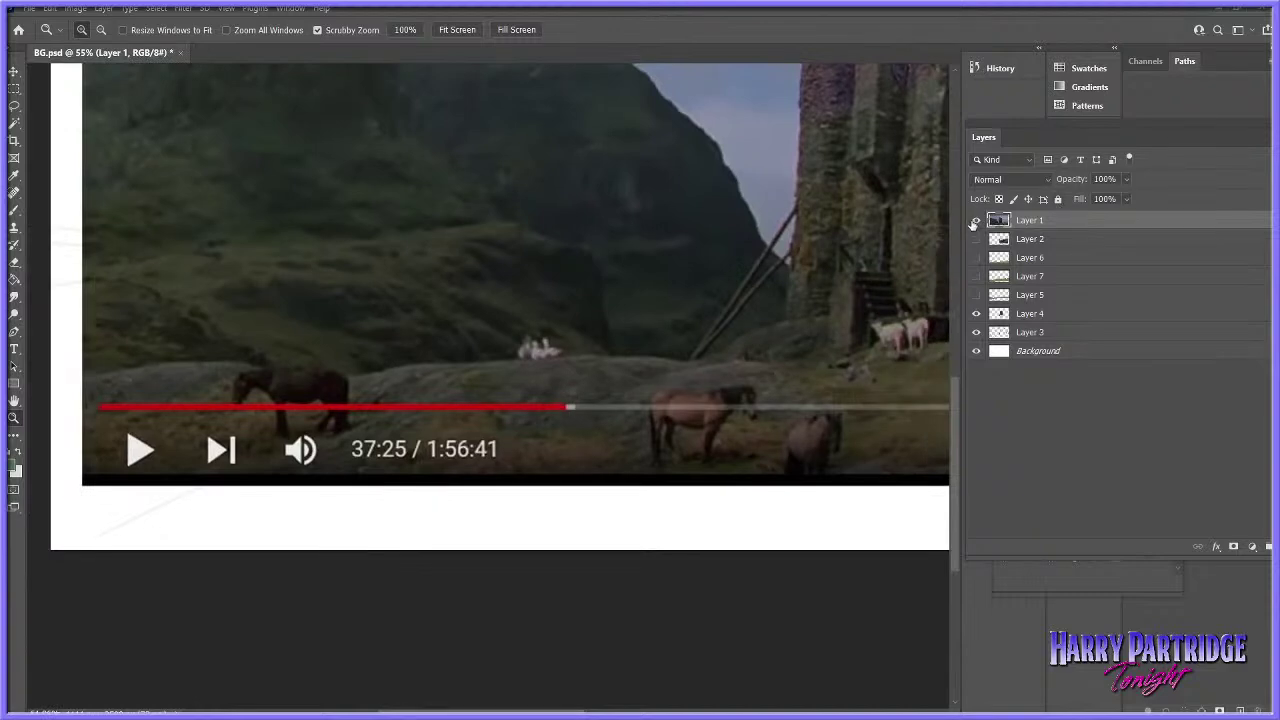
- Hide reference Layers 1 and 2 and show the painted ground on Layers 5, 6 and 7 again
click(975, 220)
drag(369, 360, 334, 362)
drag(977, 268, 978, 222)
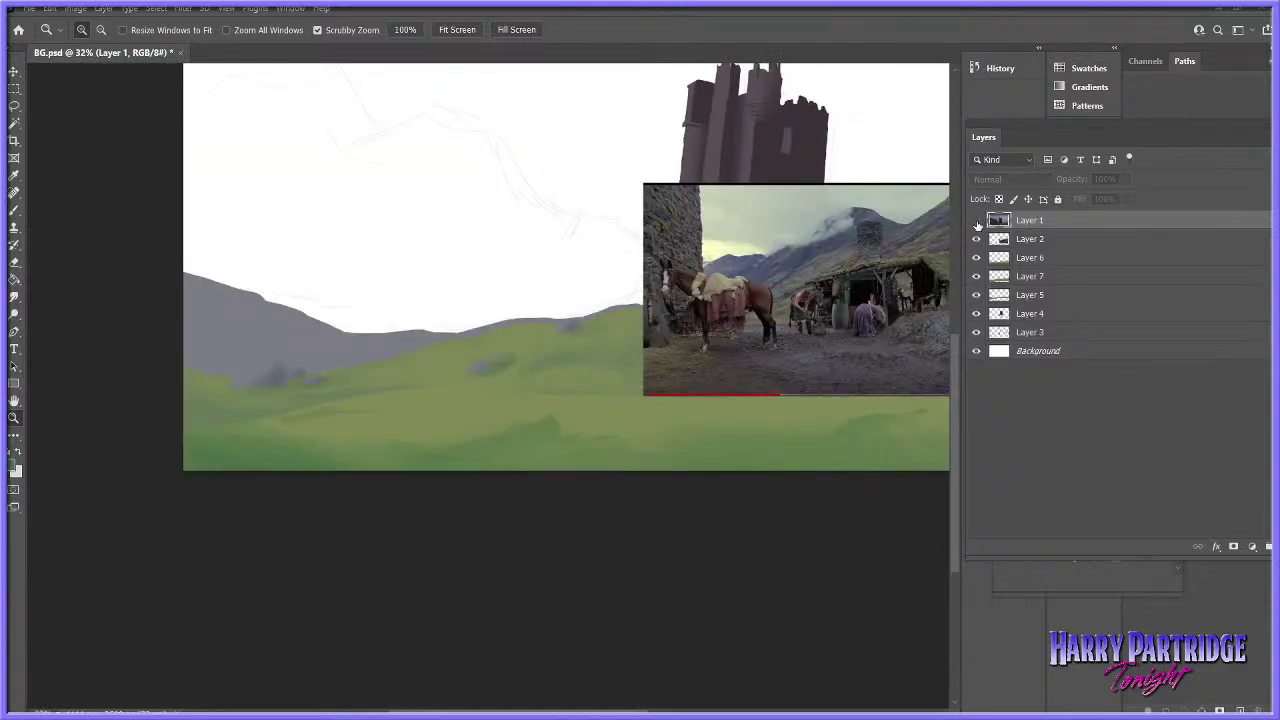
click(977, 220)
drag(729, 372, 688, 376)
drag(383, 434, 417, 494)
- Compare the painted hills with both reference images by toggling the visibility of Layers 6, 2, 5 and 1
click(15, 211)
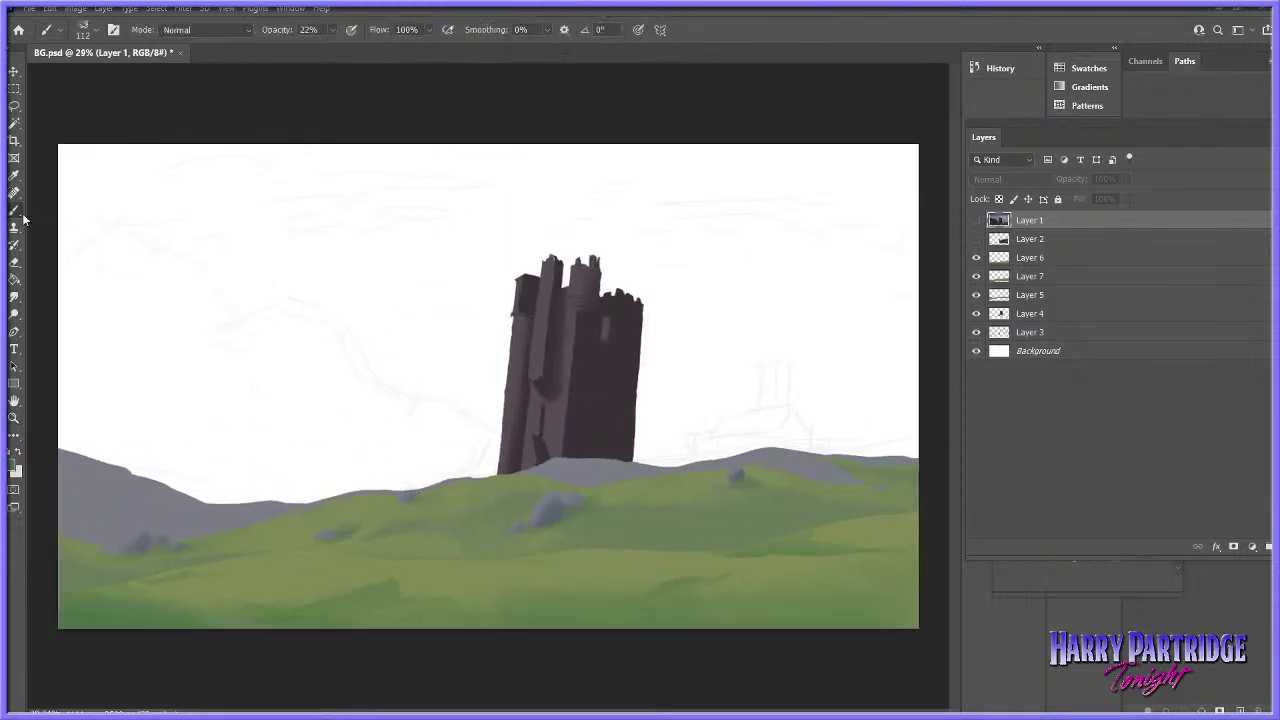
click(977, 259)
click(977, 259)
click(977, 240)
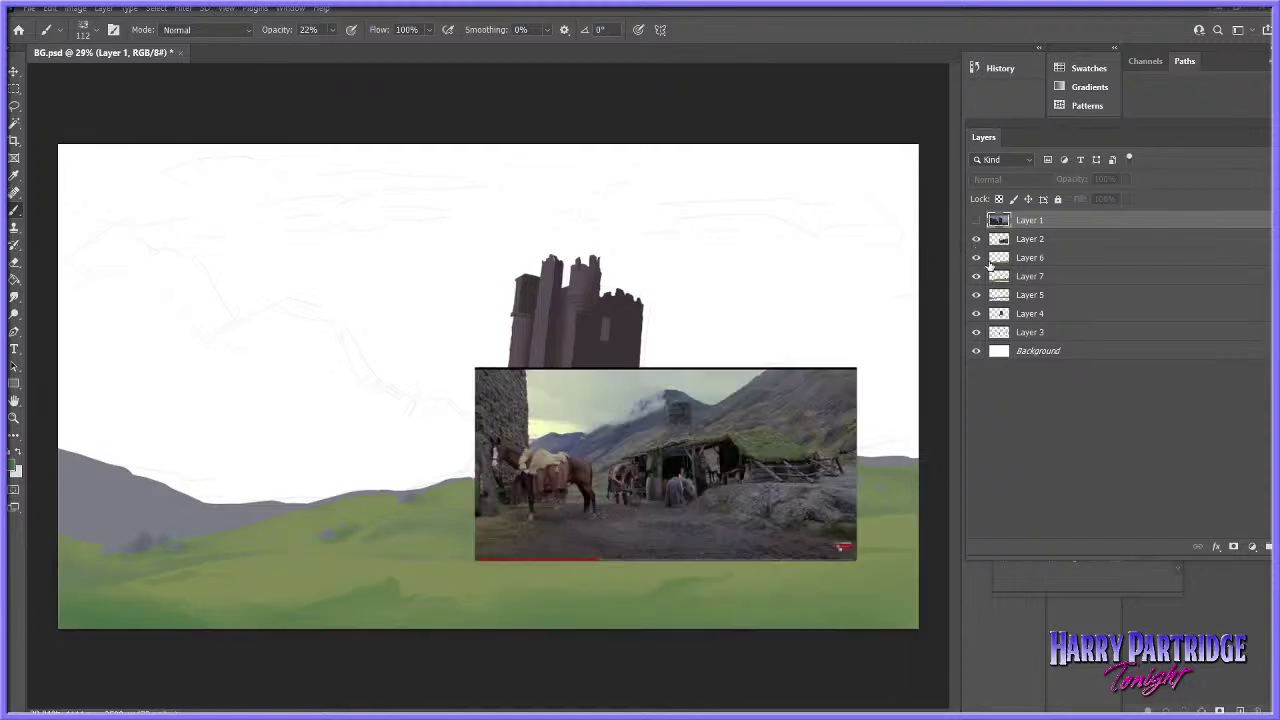
click(976, 240)
click(977, 295)
click(977, 295)
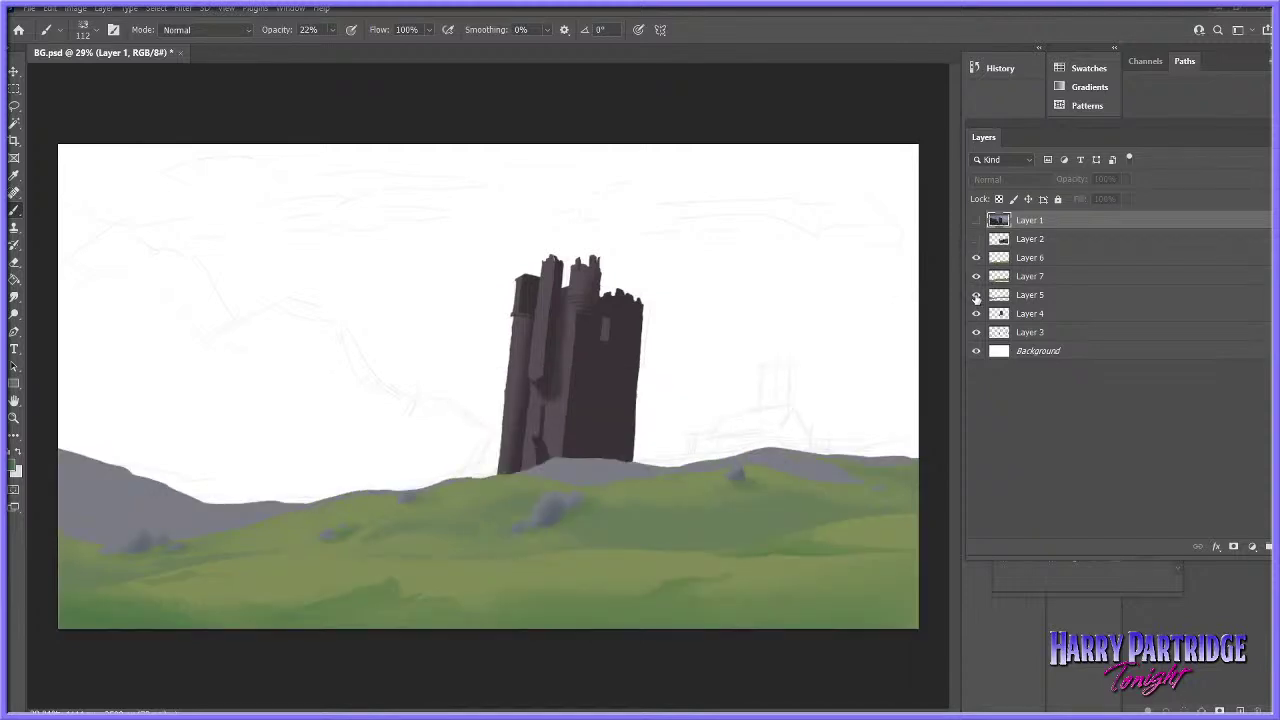
click(978, 221)
click(977, 221)
- Set the foreground color to a green sampled from the painted hills and check it against the Layer 1 reference
click(15, 469)
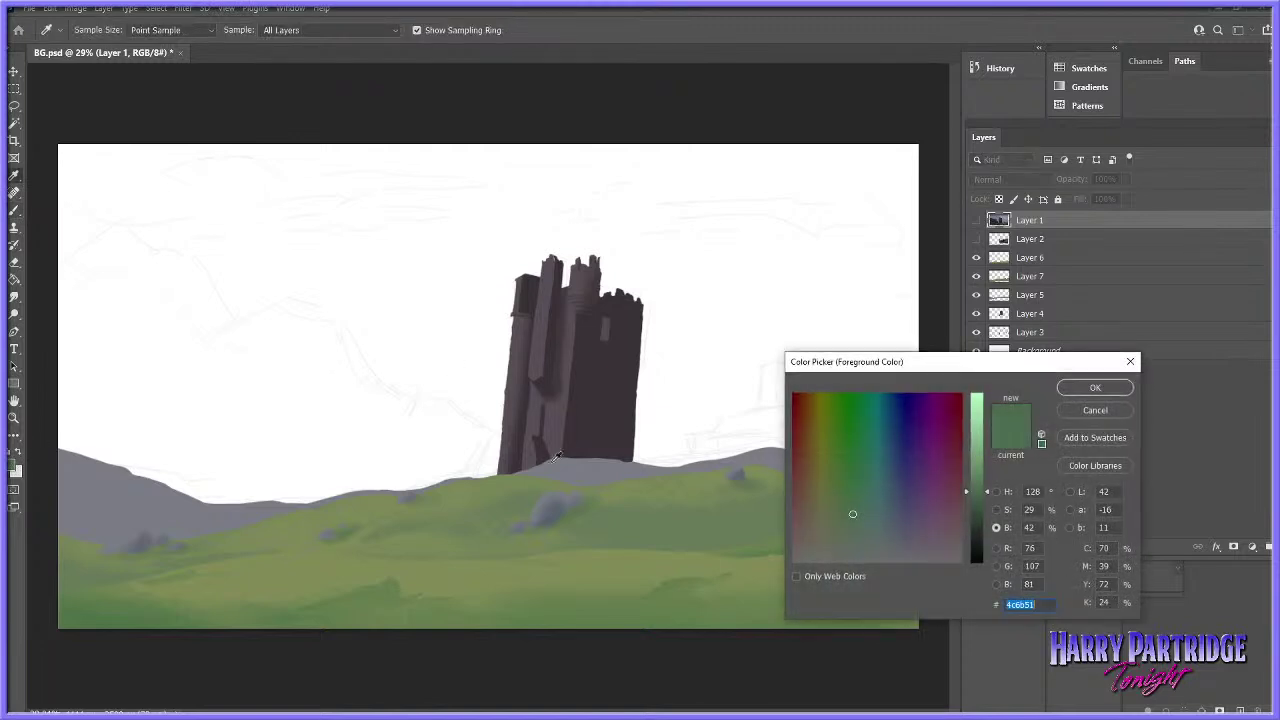
click(399, 525)
click(388, 587)
click(1095, 388)
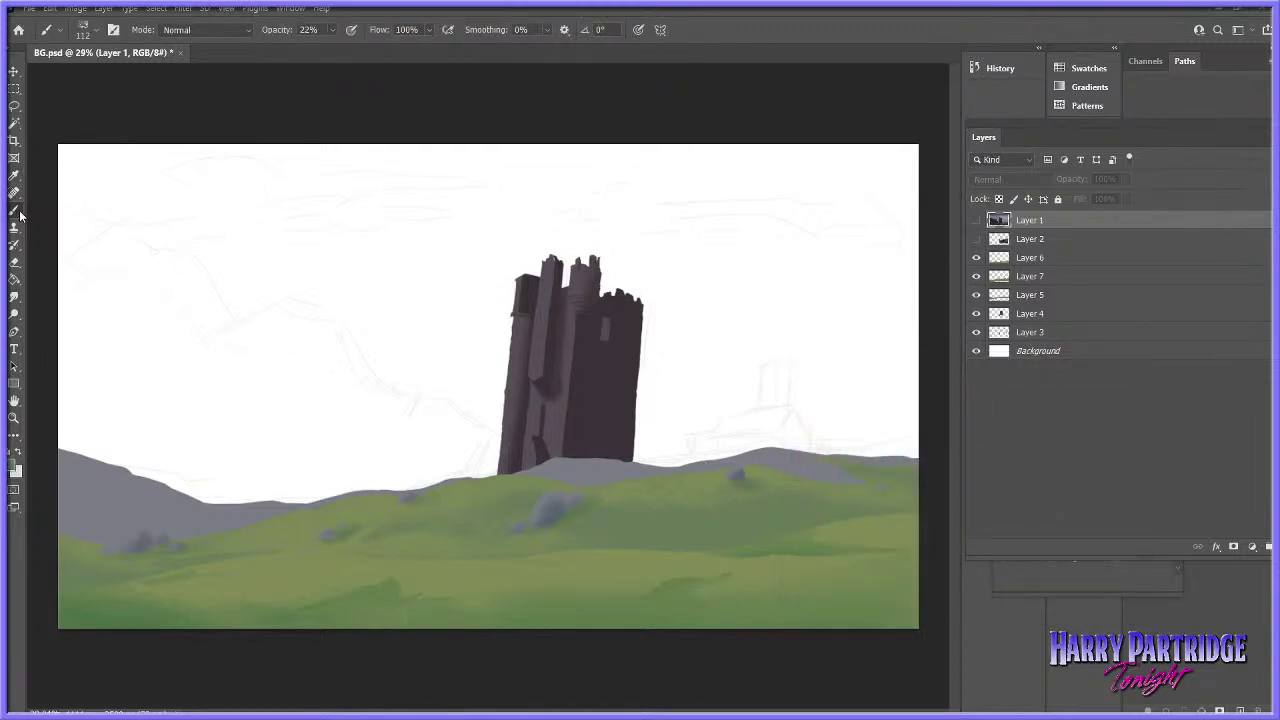
click(977, 221)
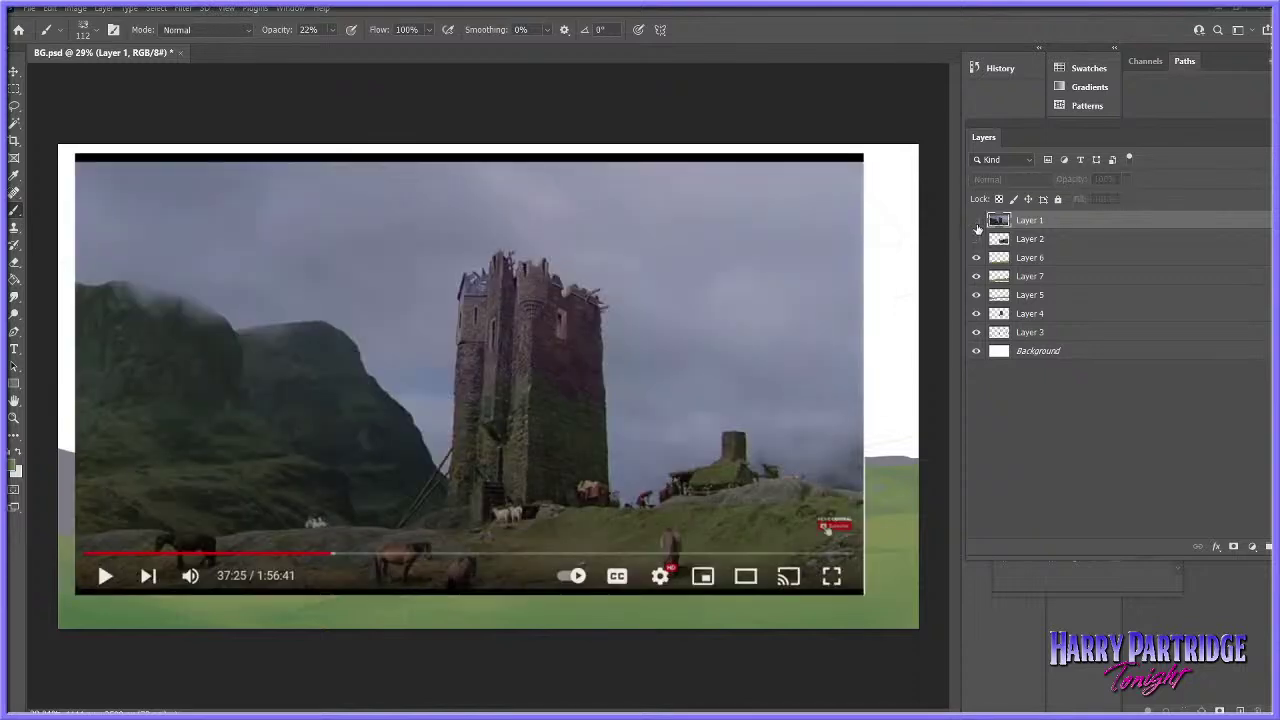
click(977, 221)
- Toggle Layers 7, 6 and 5 to identify the grey distant ground, and make Layer 5 active
click(1021, 280)
click(977, 278)
click(977, 278)
click(977, 259)
click(977, 259)
click(977, 296)
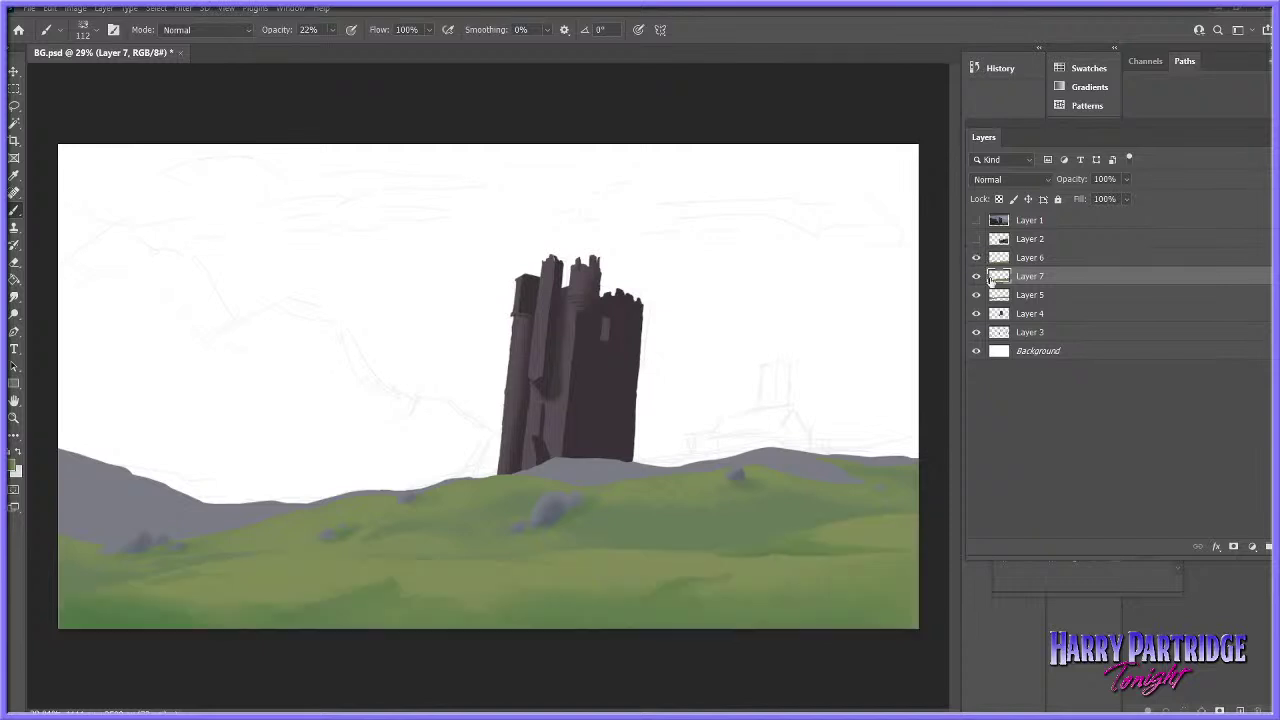
click(977, 296)
click(1035, 301)
- Lasso three patches of the grey ground on Layer 5: one below the tower and two along the ridge beside it
right_click(575, 447)
key(Escape)
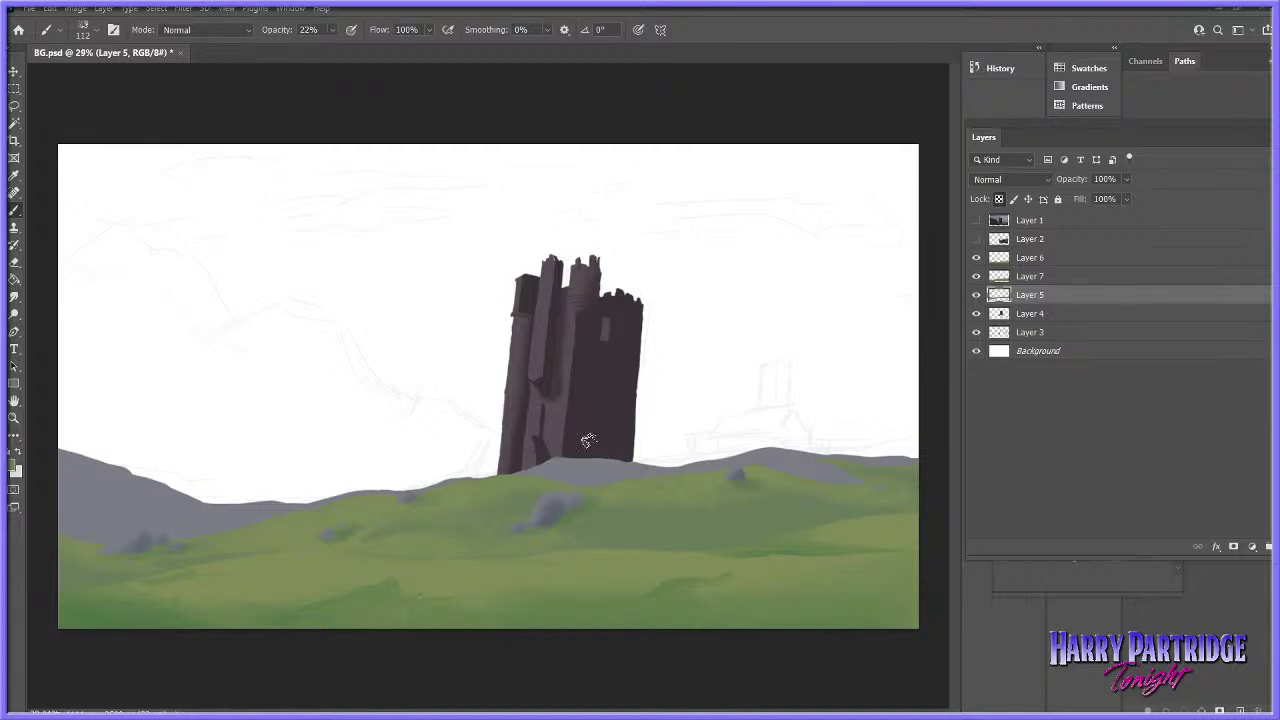
key(l)
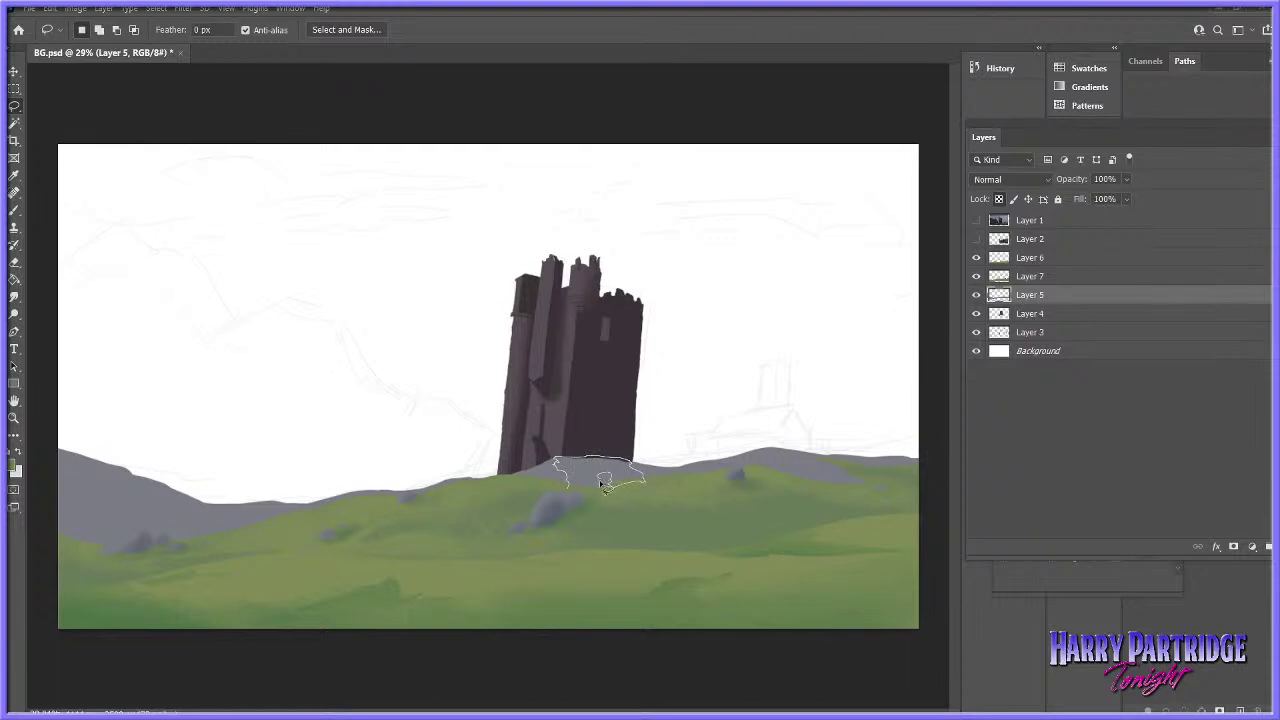
drag(561, 490, 568, 488)
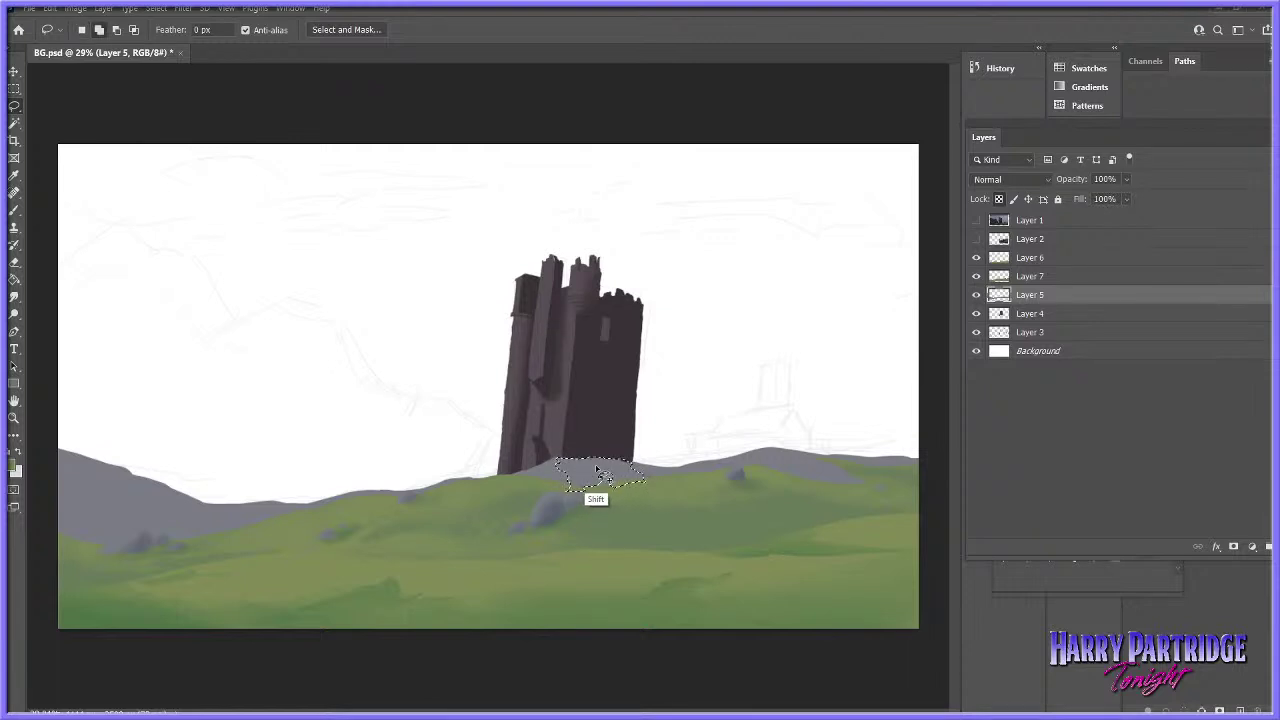
mouse_move(666, 469)
mouse_down()
mouse_move(777, 449)
mouse_move(819, 450)
mouse_up()
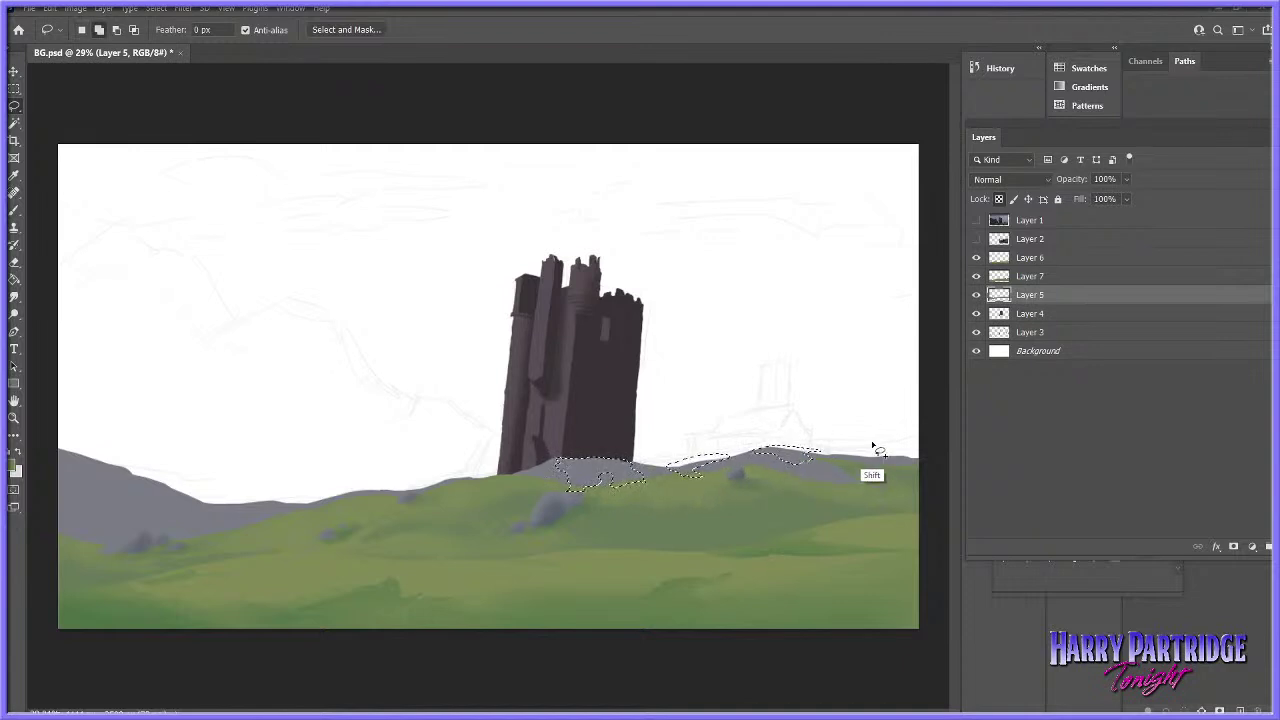
- Paint the selected ground patches on Layer 5 green with the brush at 75% opacity, and clear the selection
key(b)
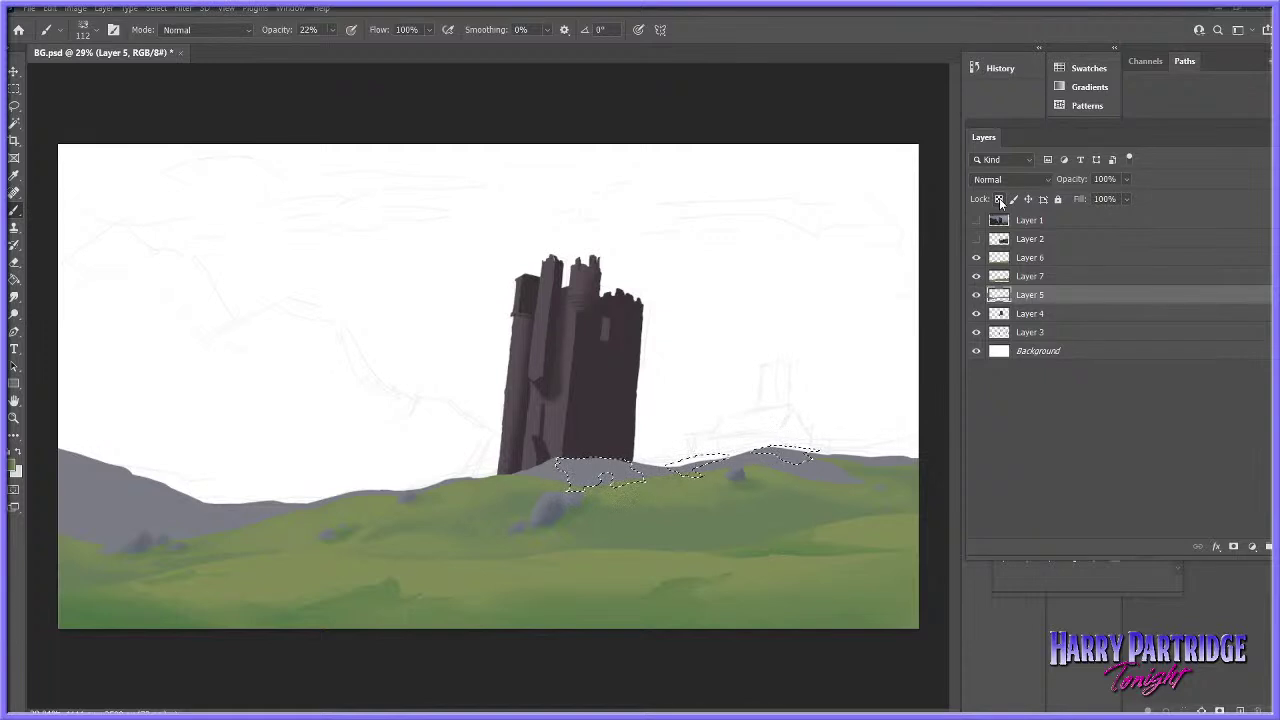
right_click(585, 440)
click(332, 30)
drag(332, 47, 367, 47)
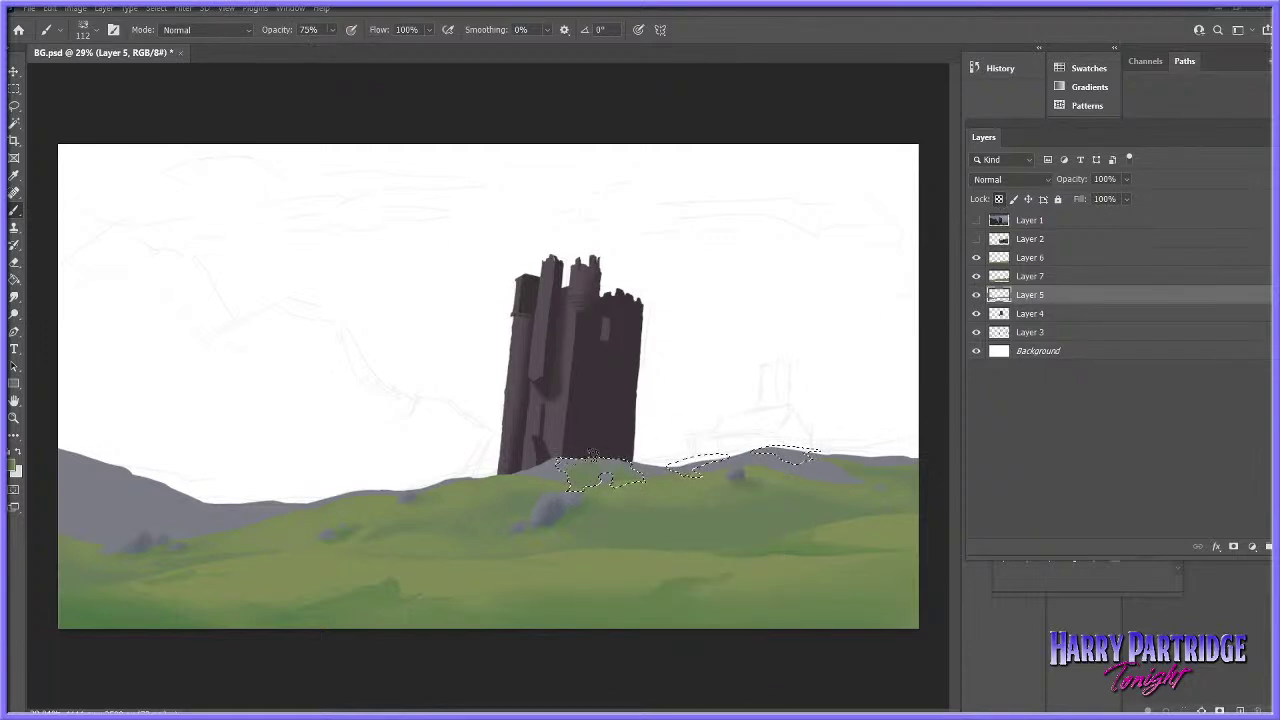
mouse_move(605, 476)
mouse_down()
mouse_move(670, 479)
mouse_move(765, 457)
mouse_move(721, 470)
mouse_up()
key(ctrl+d)
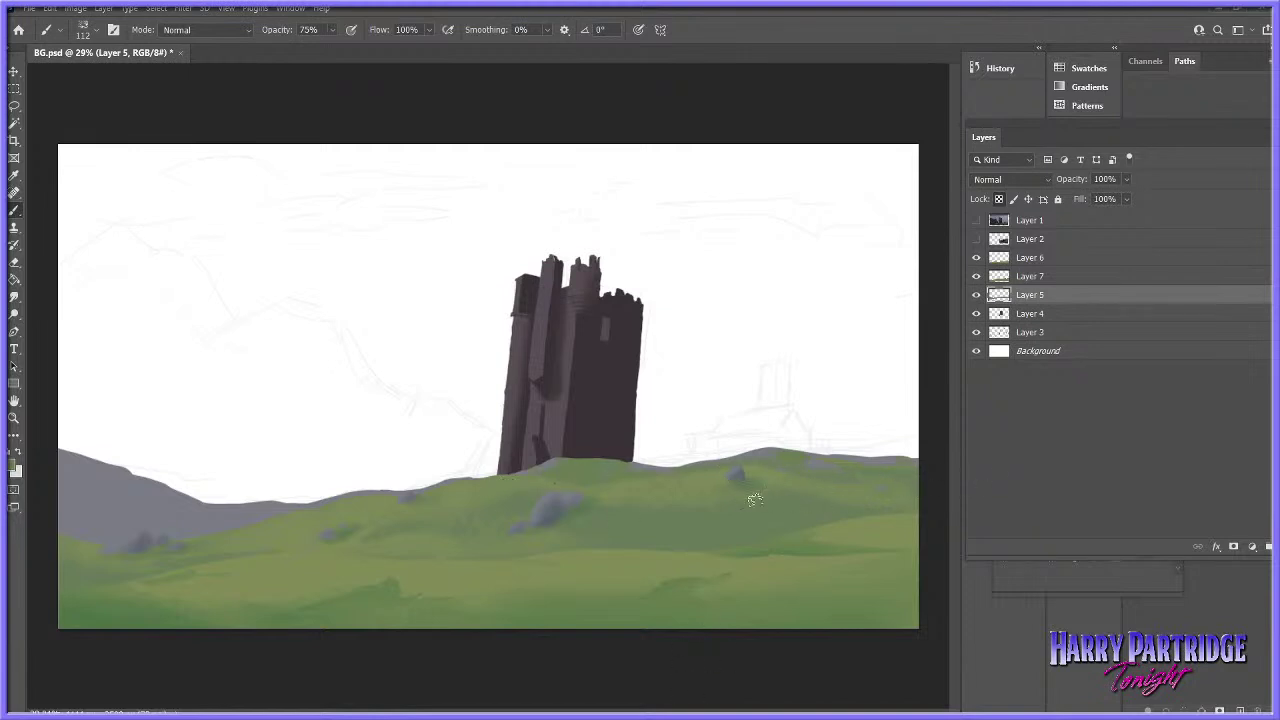
- Cover the grey distant hill at the far left of Layer 5 with green using a 397 px brush
right_click(272, 480)
click(384, 481)
mouse_move(67, 543)
mouse_down()
mouse_move(181, 560)
mouse_move(153, 540)
mouse_move(171, 526)
mouse_move(70, 503)
mouse_move(199, 533)
mouse_move(73, 491)
mouse_move(223, 528)
mouse_move(307, 523)
mouse_move(62, 476)
mouse_move(125, 468)
mouse_up()
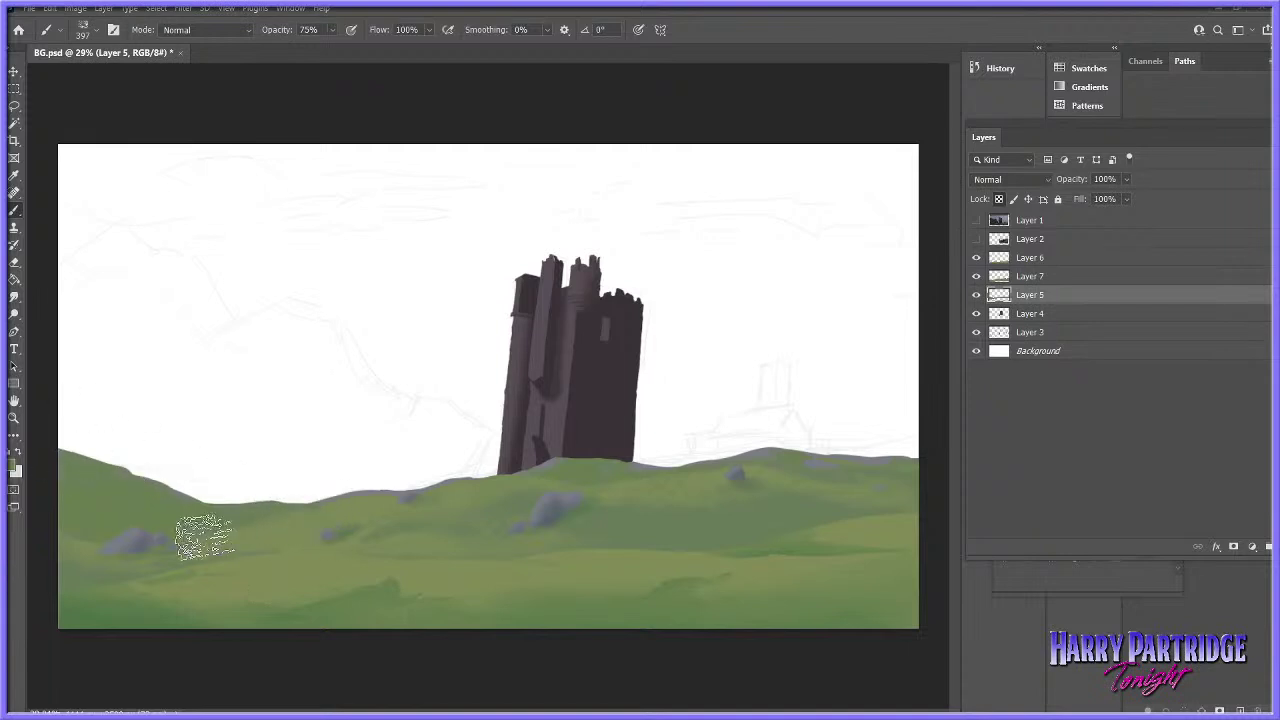
- Shade the foot of the distant left hill on Layer 5 in a darker green at 34% opacity with a 442 px brush
click(14, 466)
click(980, 508)
drag(858, 504, 869, 508)
key(Return)
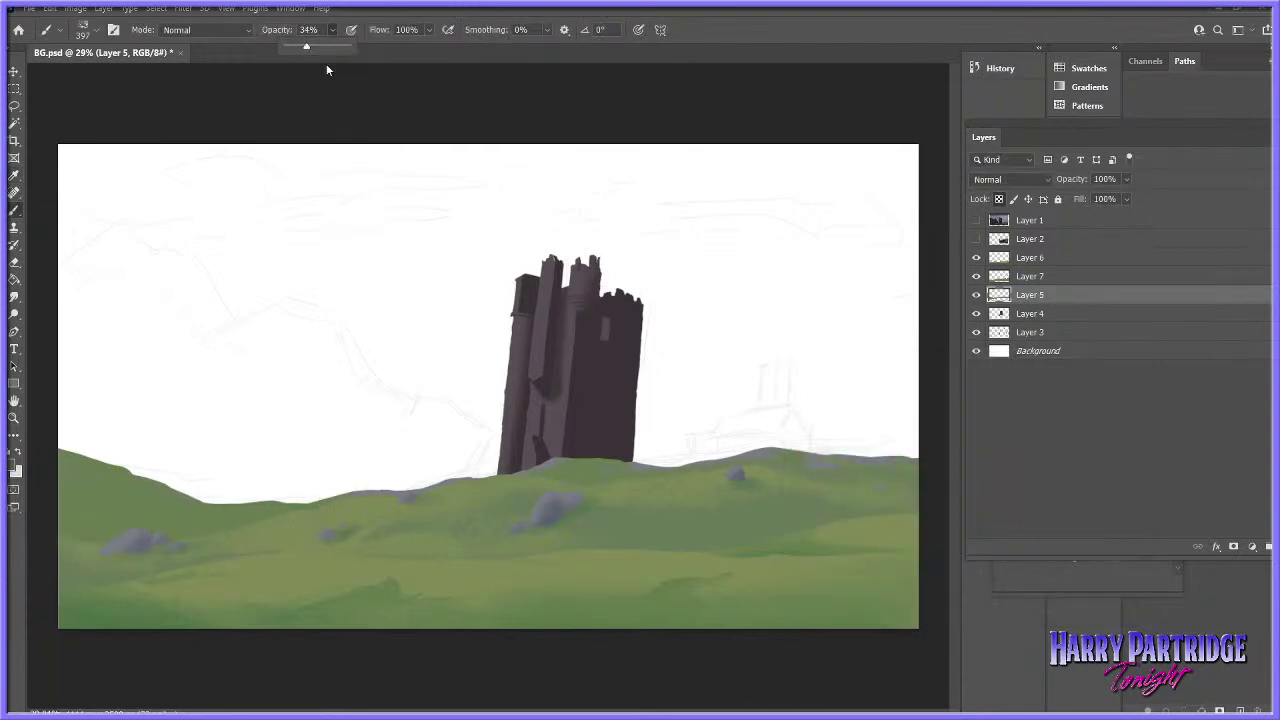
right_click(528, 360)
key(Return)
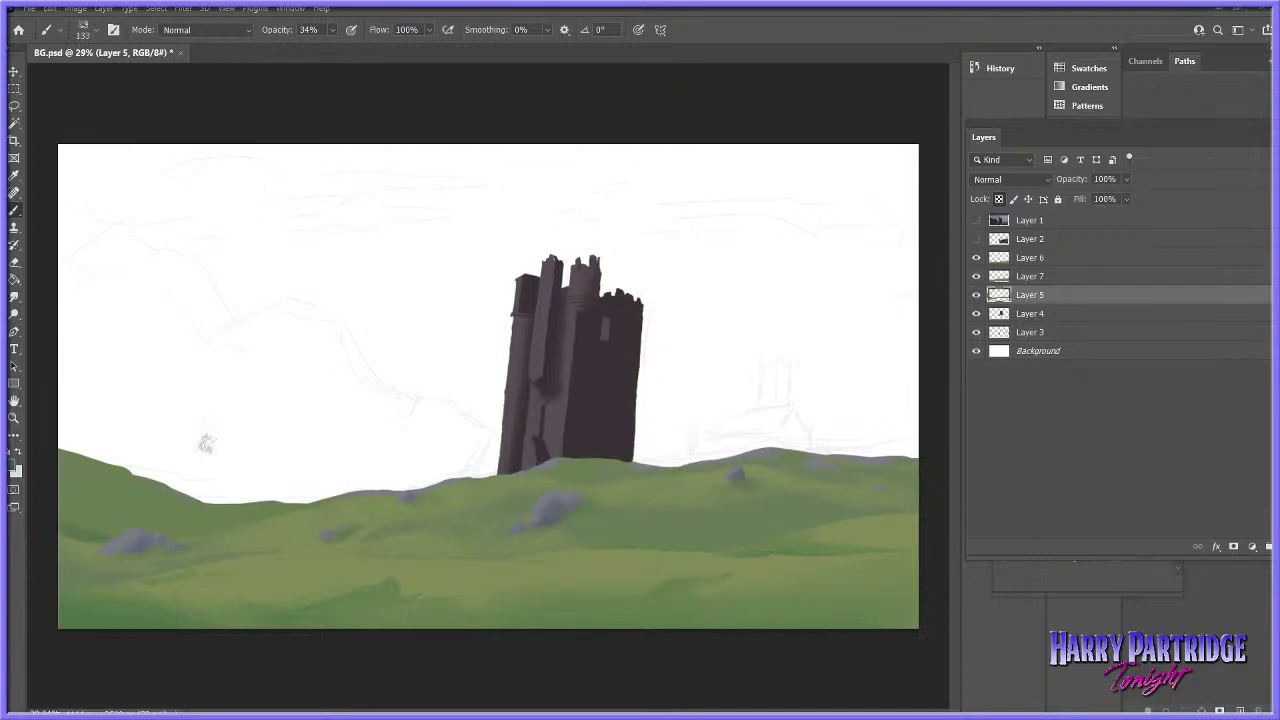
right_click(313, 387)
click(468, 402)
key(Return)
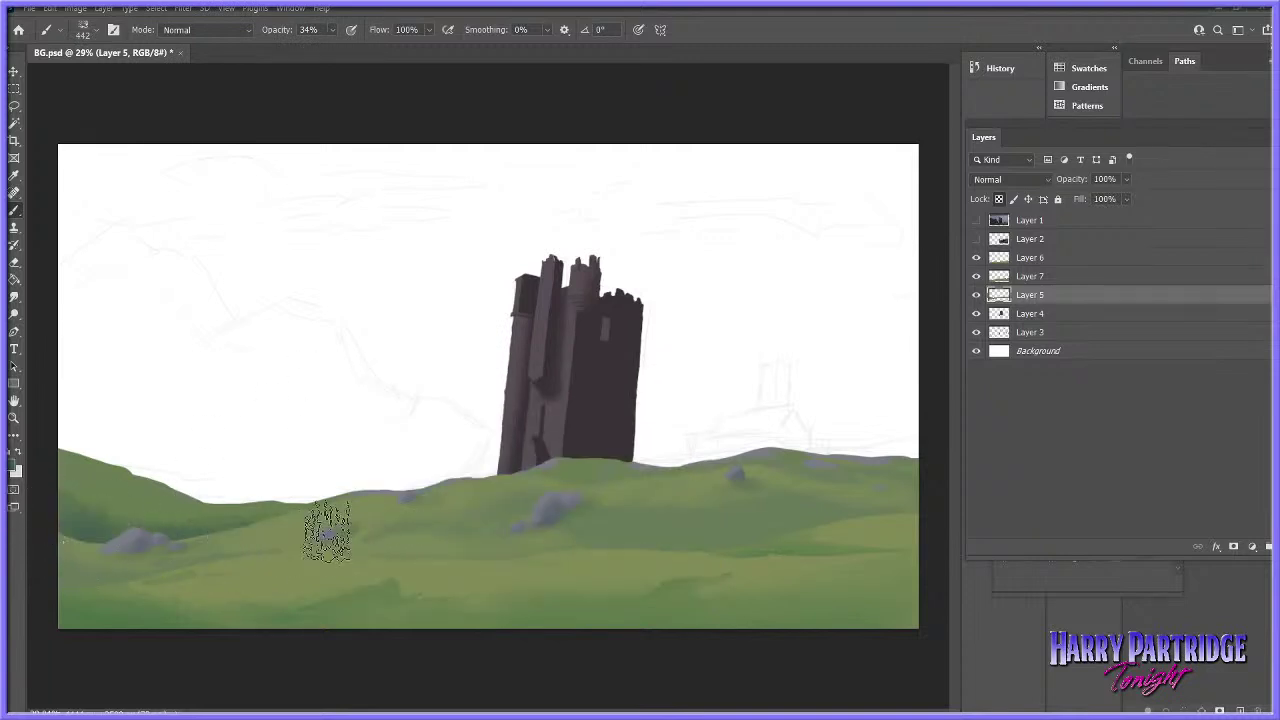
- Softly deepen the shading of the back hill on Layer 7 with a 291 px brush at 5% opacity
click(977, 277)
click(977, 277)
click(1052, 280)
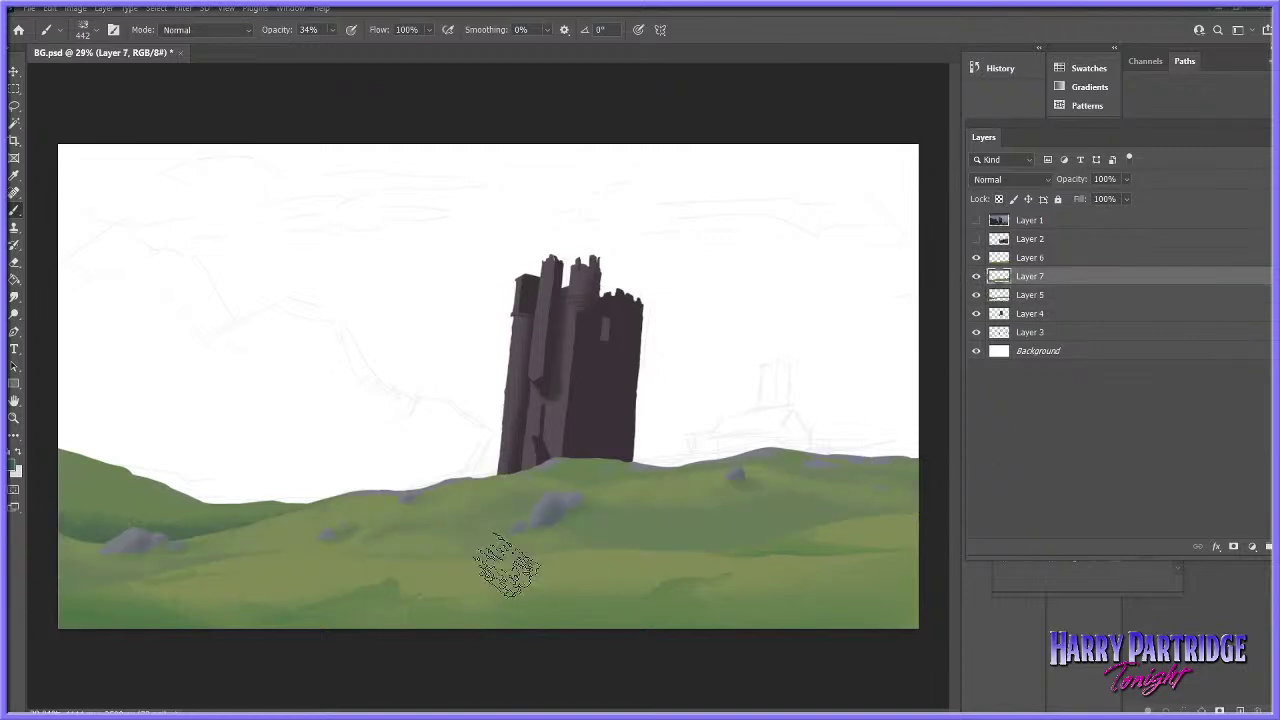
click(332, 30)
drag(320, 55, 308, 55)
right_click(786, 450)
click(625, 553)
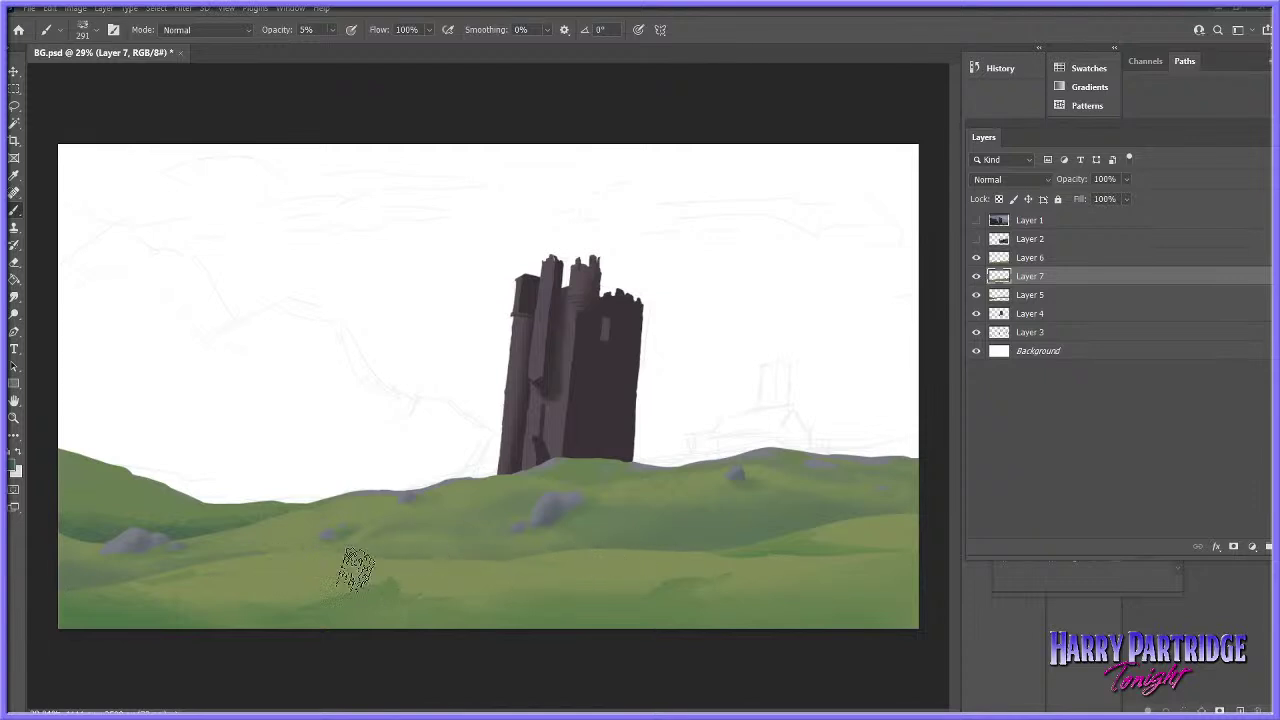
- Compare the painted hills with the Layer 2 reference image
click(977, 257)
click(977, 257)
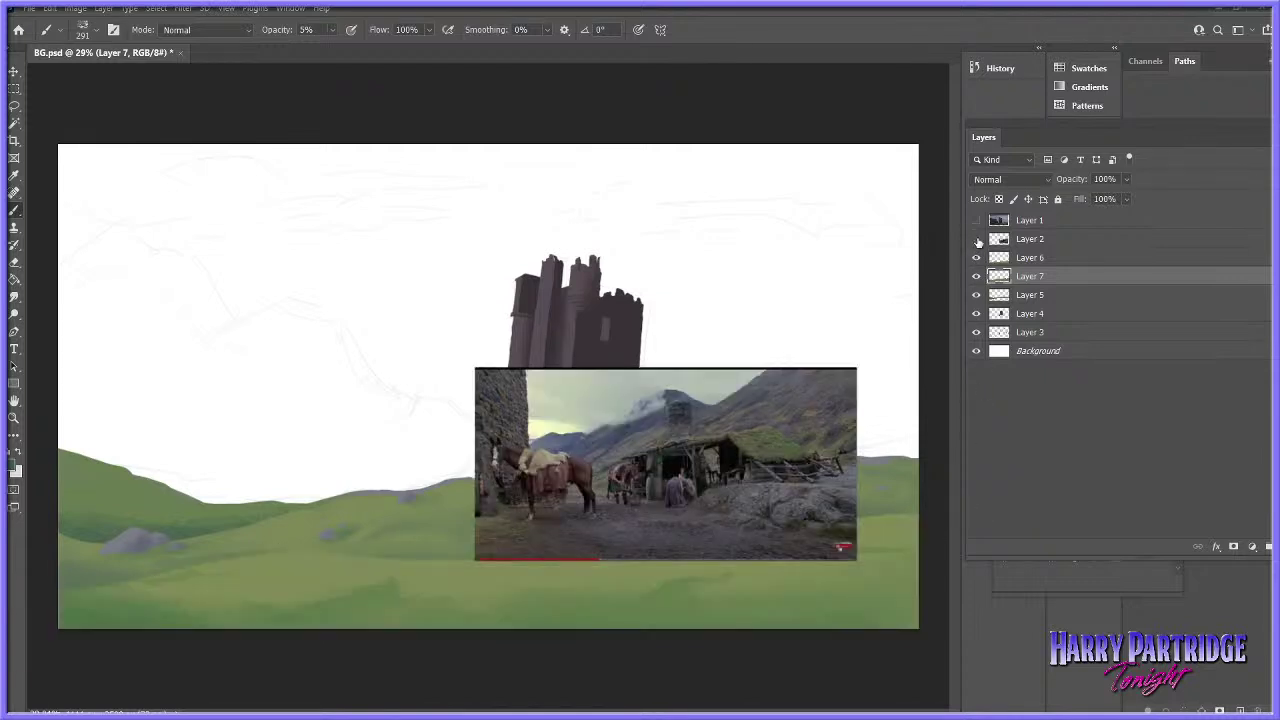
click(977, 239)
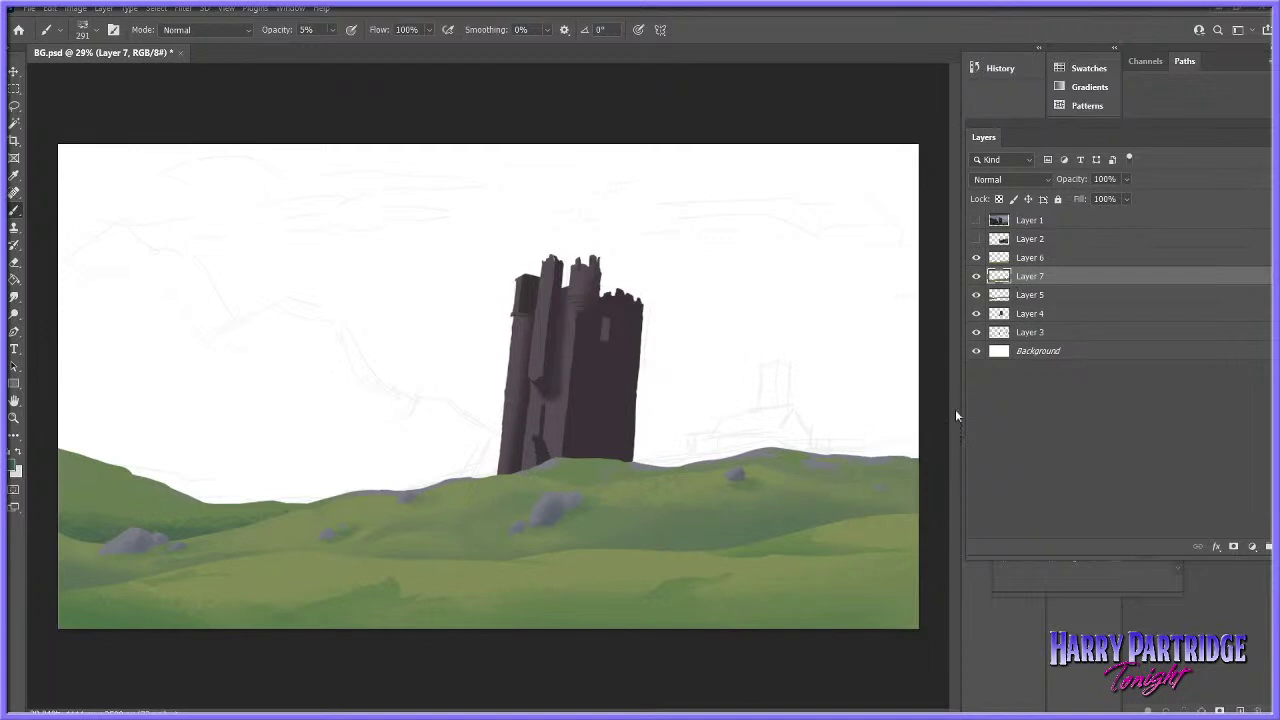
- Make Layer 5 active and check which hill it holds by briefly hiding it
click(1045, 295)
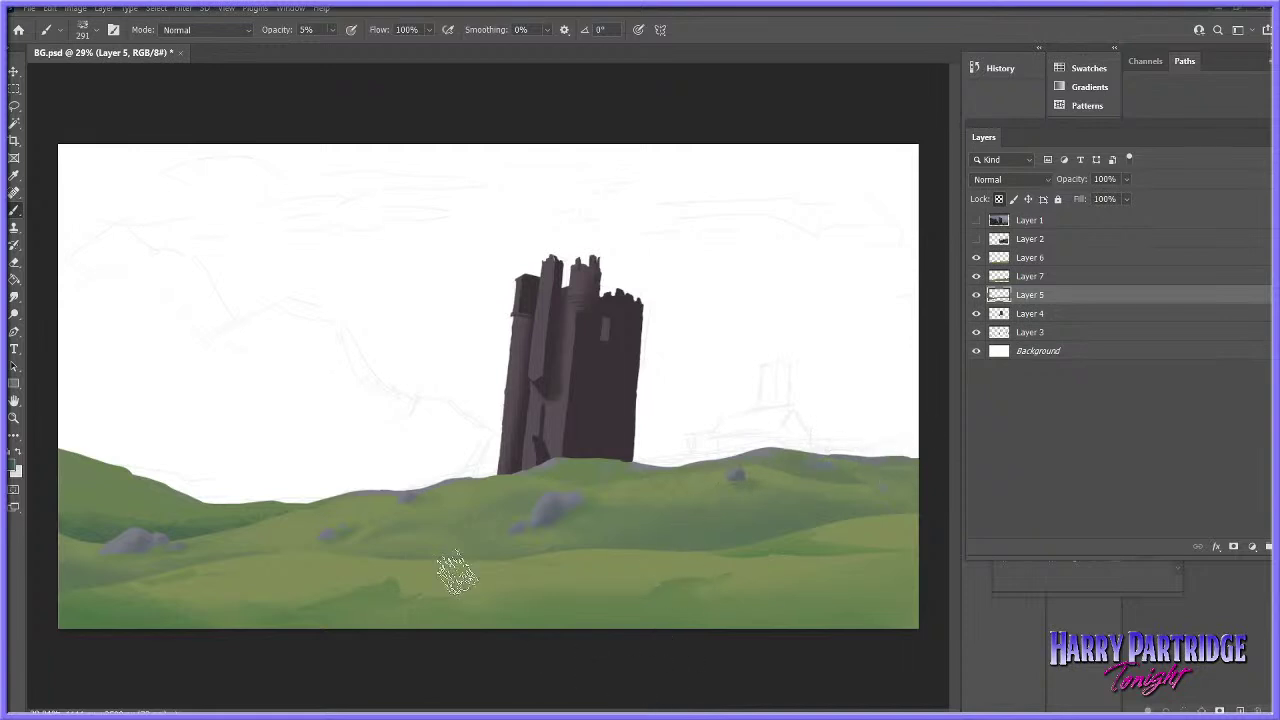
click(977, 296)
click(977, 296)
- Lasso a scattering of small rounded patches across the distant left hill on Layer 5
click(16, 418)
drag(148, 566, 168, 570)
drag(546, 711, 494, 711)
drag(356, 578, 393, 578)
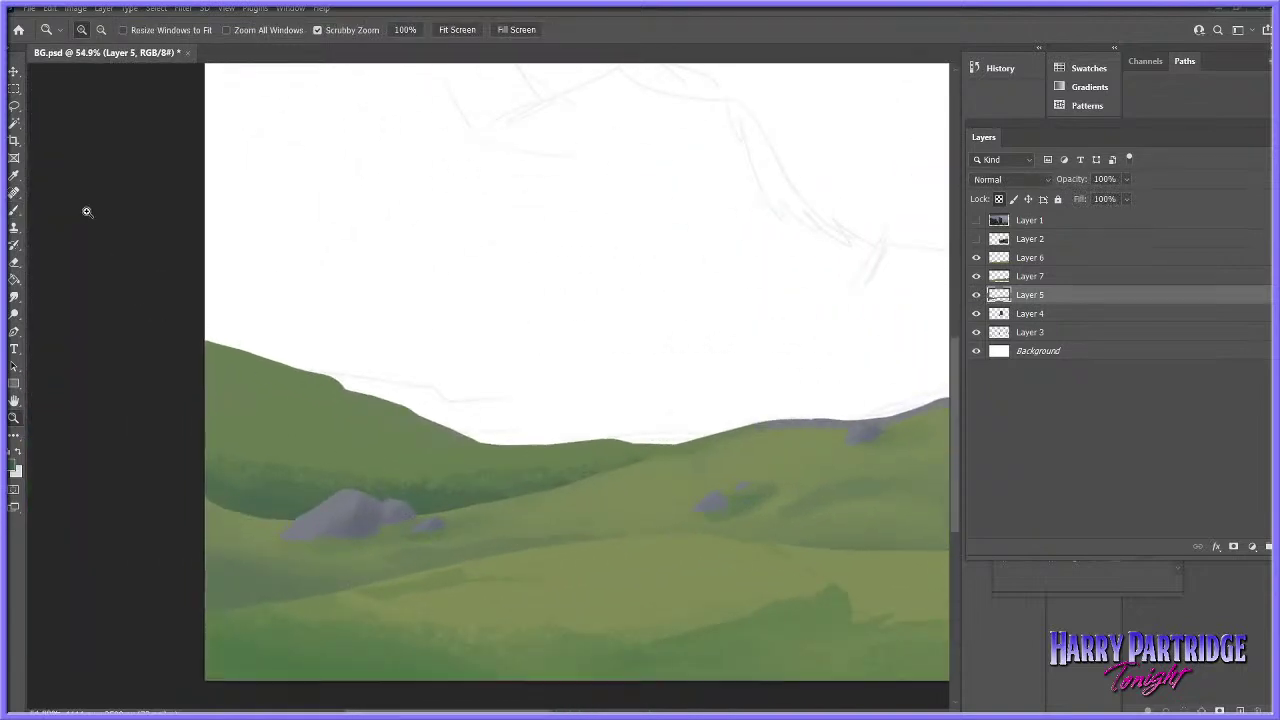
key(l)
drag(298, 439, 378, 424)
mouse_move(272, 391)
shift+mouse_down()
mouse_move(312, 392)
mouse_move(300, 385)
mouse_move(304, 407)
mouse_move(257, 391)
shift+mouse_up()
shift+drag(345, 440, 348, 443)
mouse_move(447, 446)
shift+mouse_down()
mouse_move(445, 471)
mouse_move(449, 444)
shift+mouse_up()
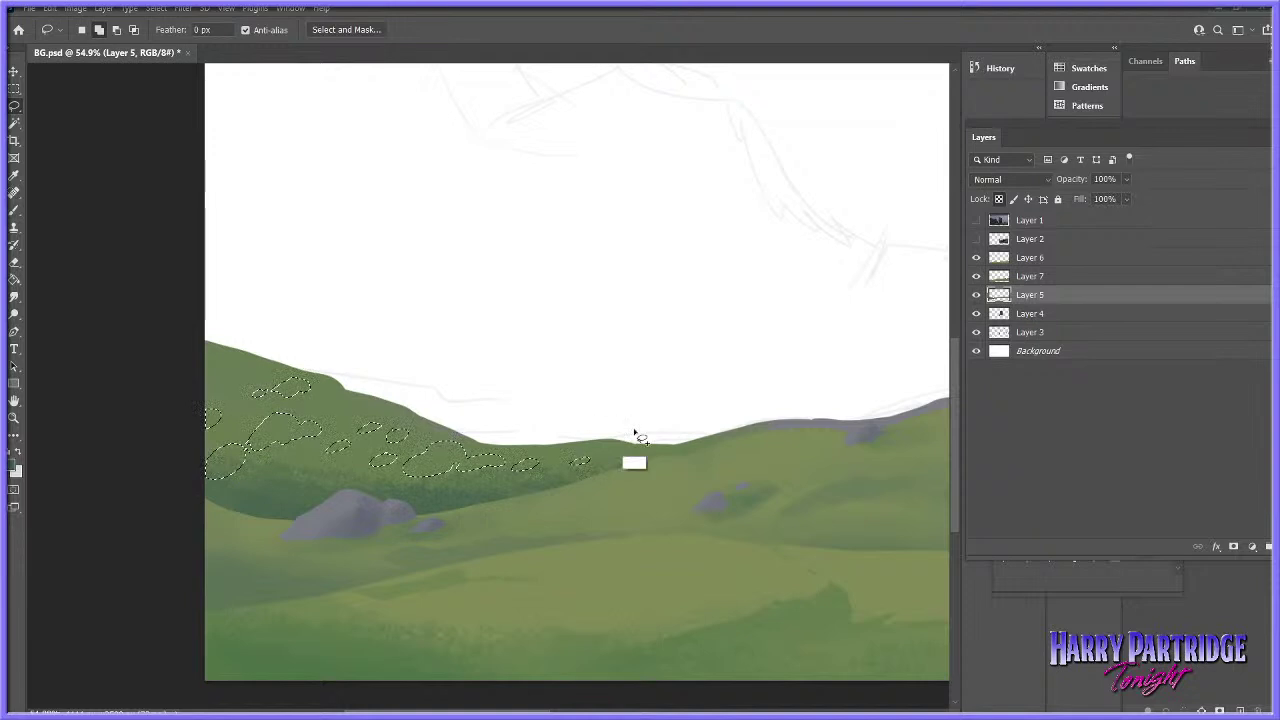
shift+drag(602, 470, 603, 462)
- Darken the lassoed patches on the distant left hill with a 148 px brush at 34% opacity, then clear the selection
key(b)
right_click(561, 456)
click(591, 430)
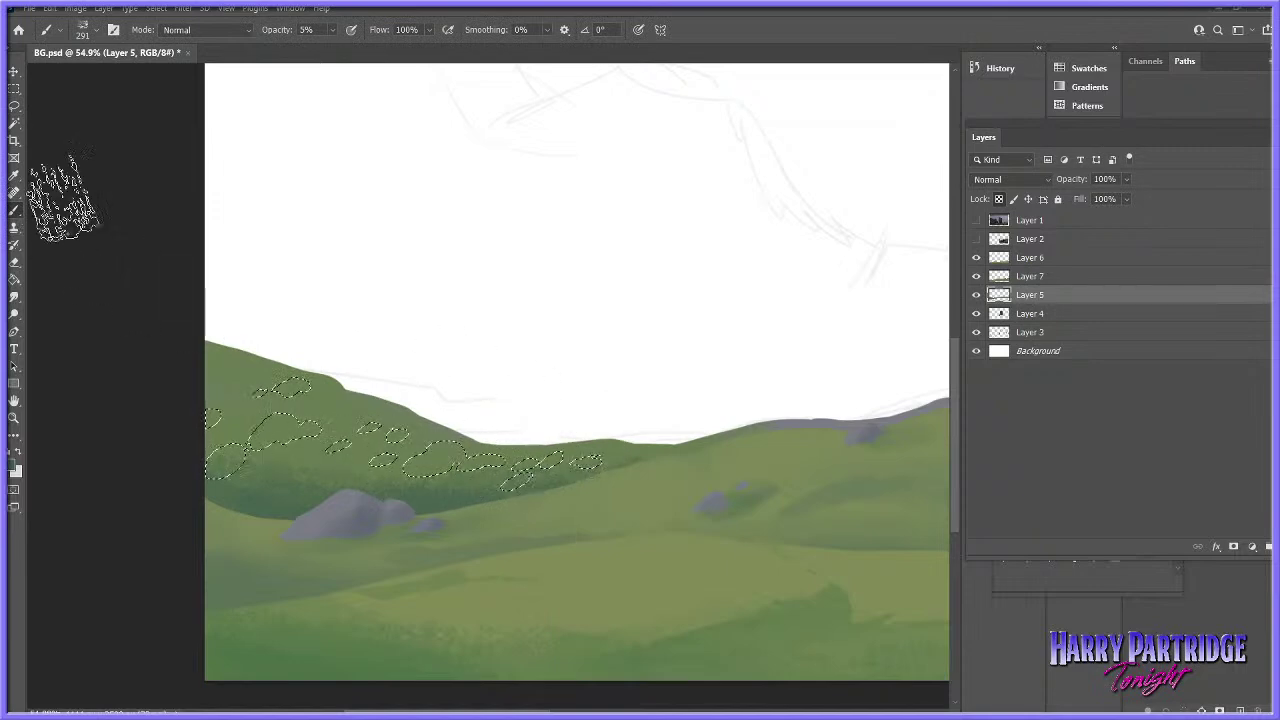
right_click(597, 422)
click(332, 30)
drag(333, 42, 349, 44)
click(197, 480)
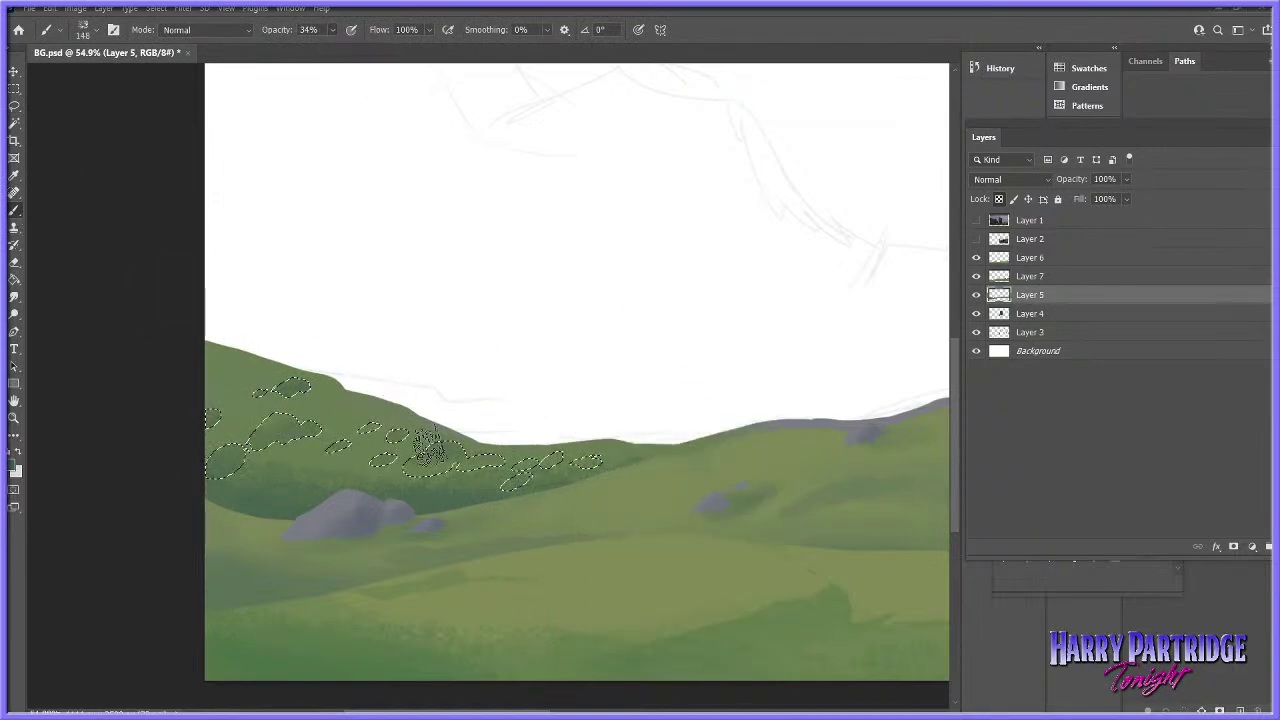
key(ctrl+d)
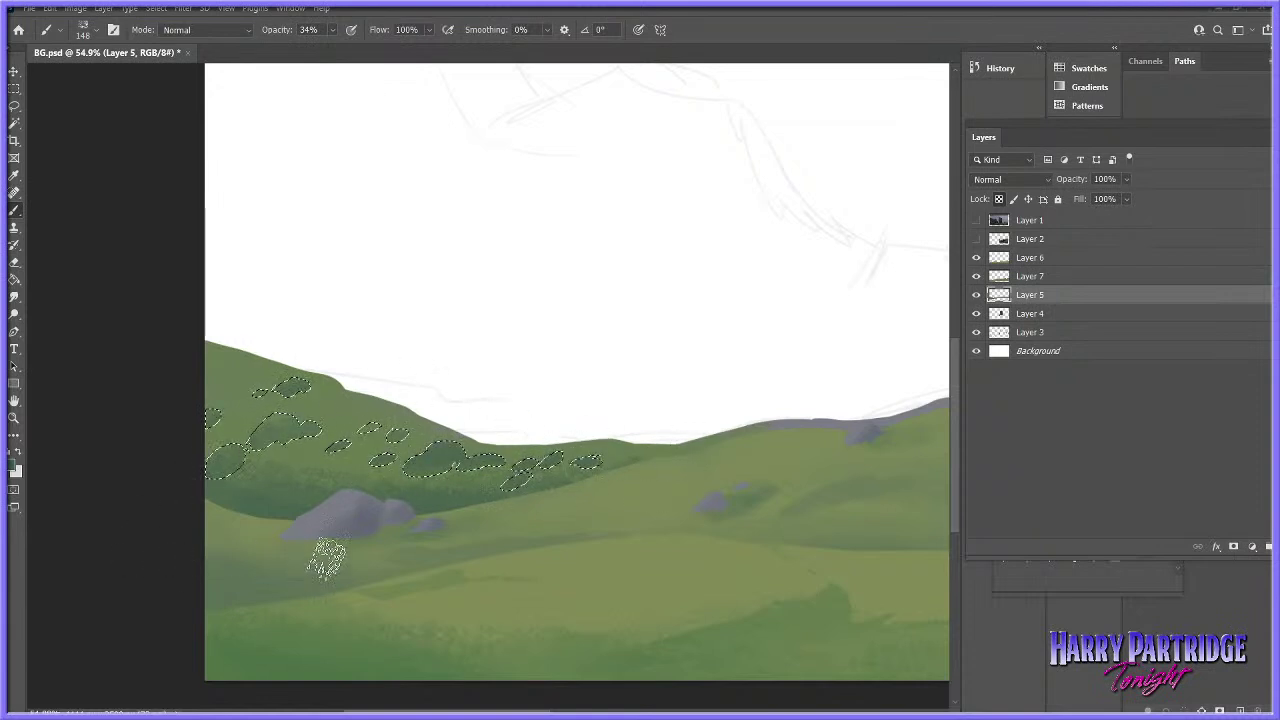
key(z)
drag(736, 457, 660, 482)
drag(196, 547, 183, 583)
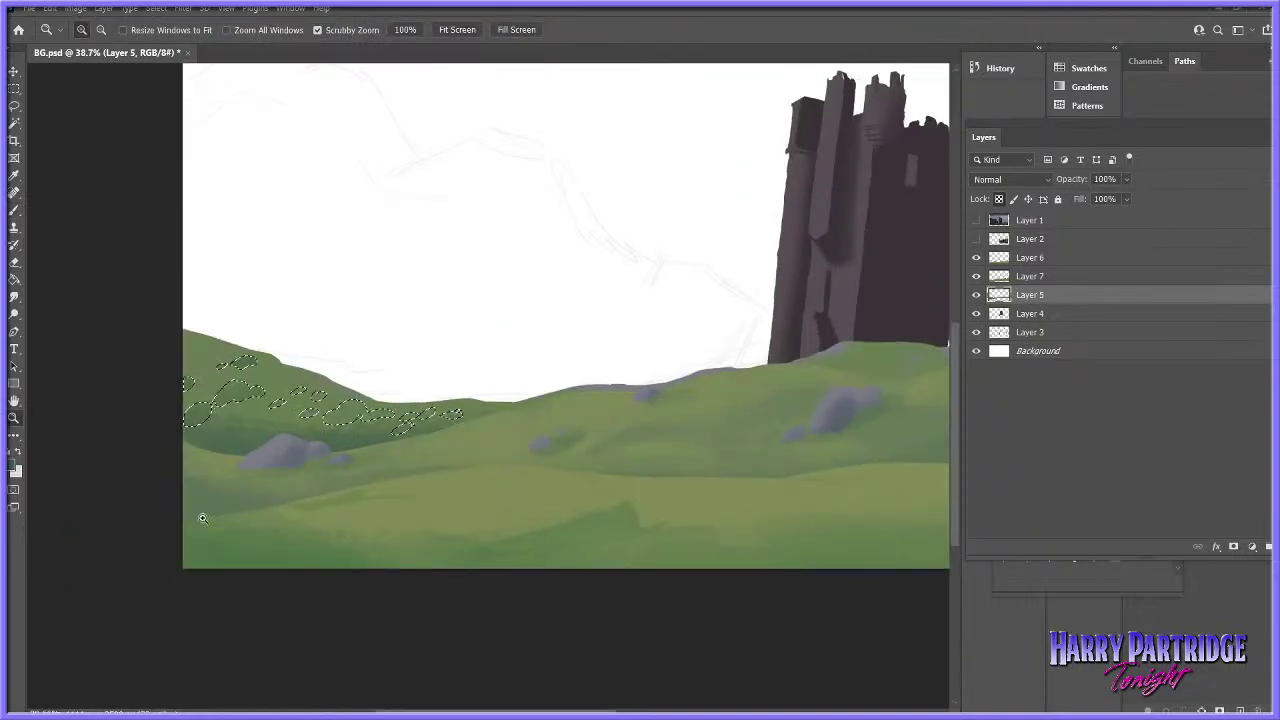
key(b)
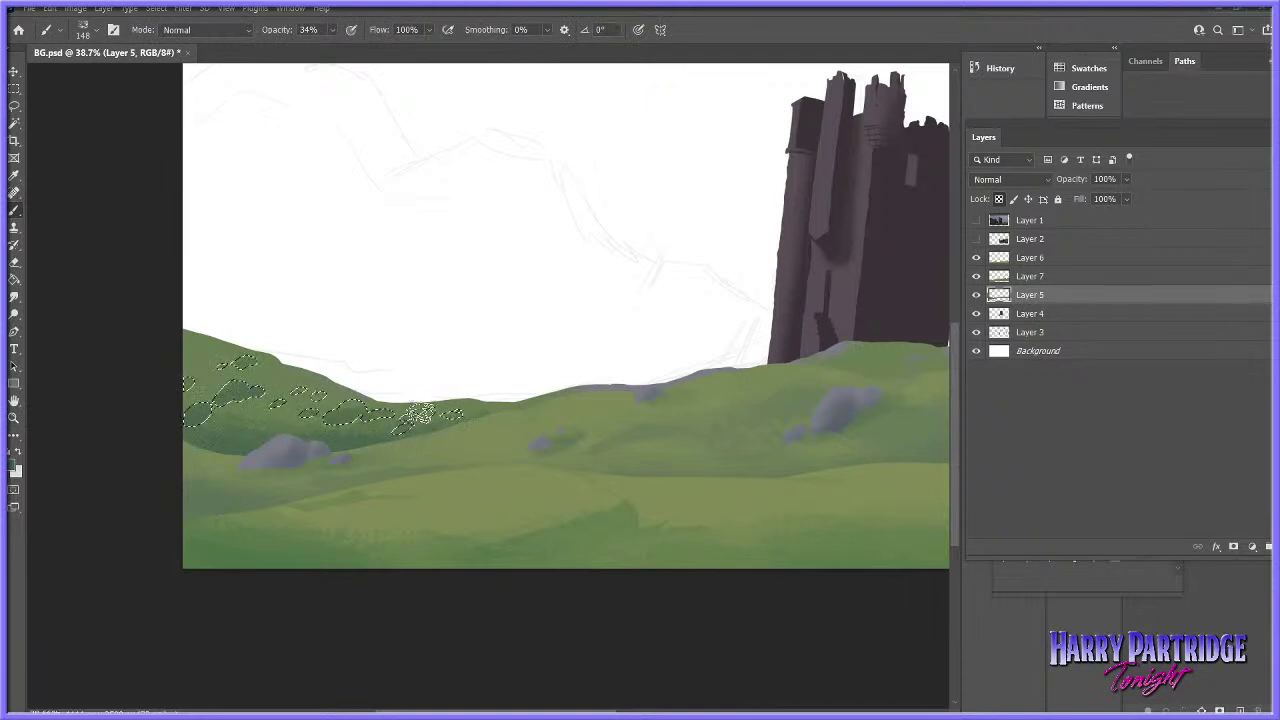
key(ctrl+d)
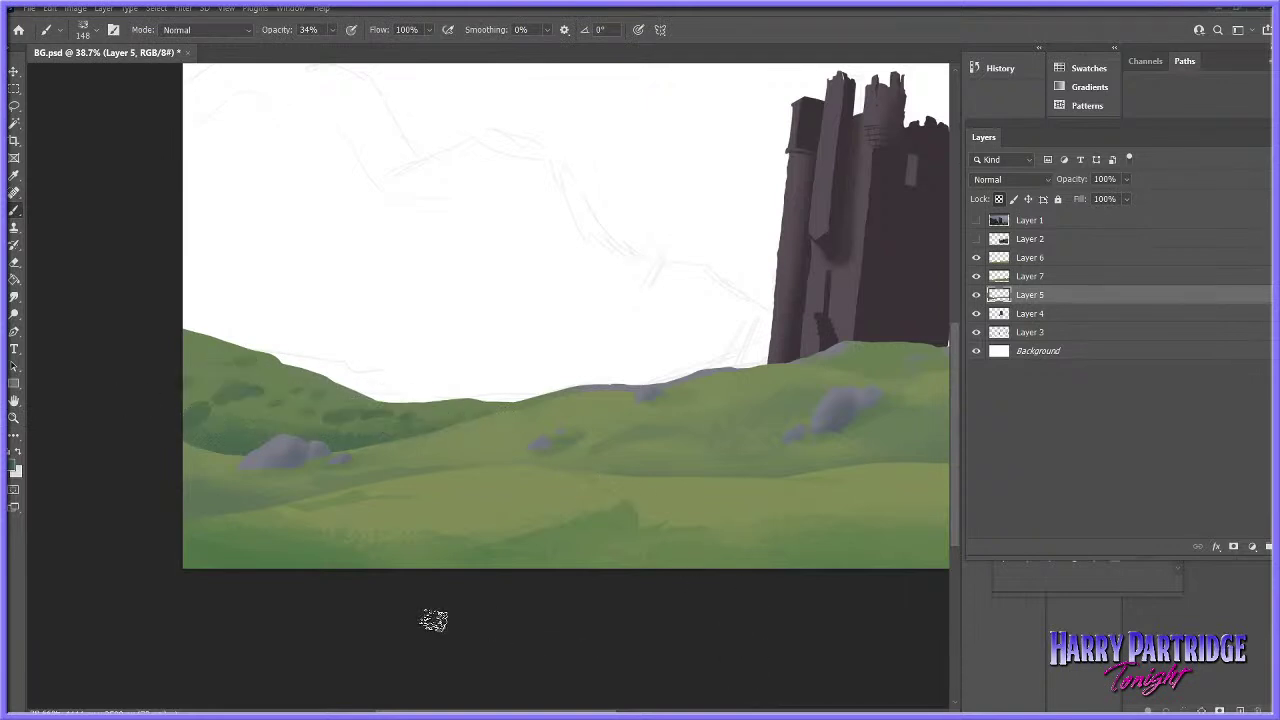
- Review the whole picture and undo the dark patches on the distant left hill, leaving nothing selected
click(14, 418)
drag(517, 467, 506, 506)
drag(235, 583, 269, 570)
drag(565, 474, 522, 514)
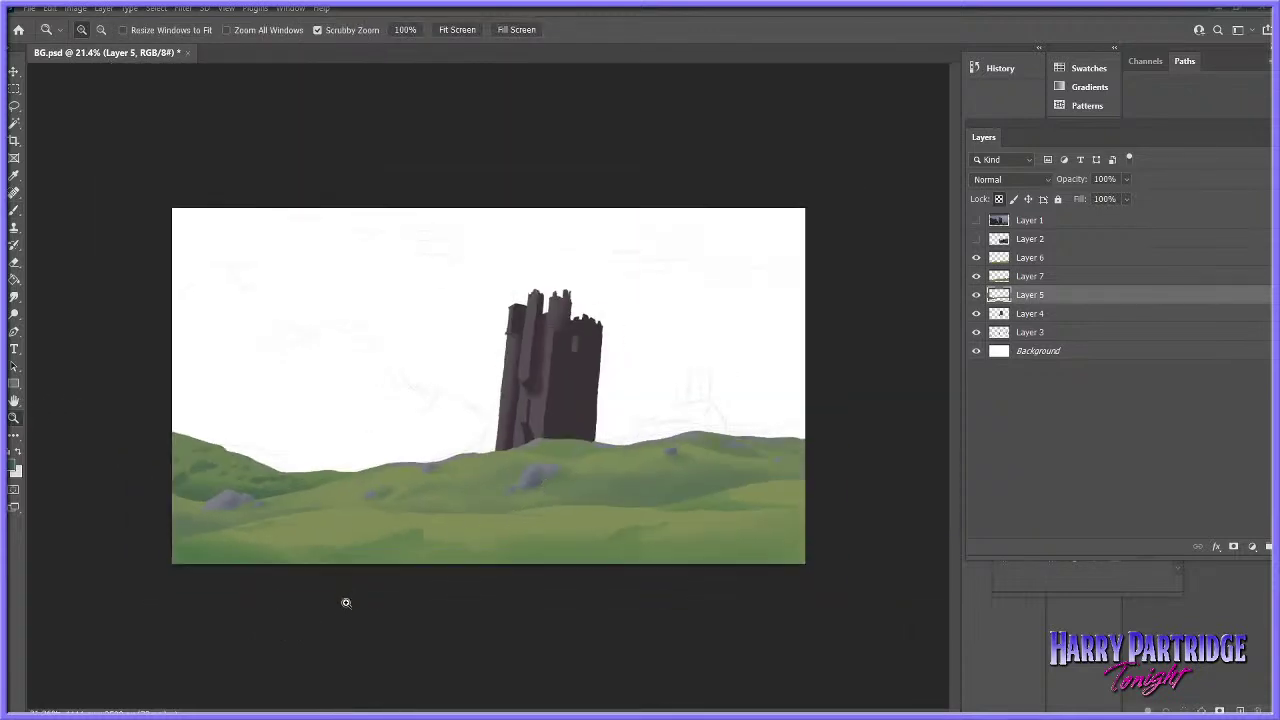
drag(116, 541, 163, 566)
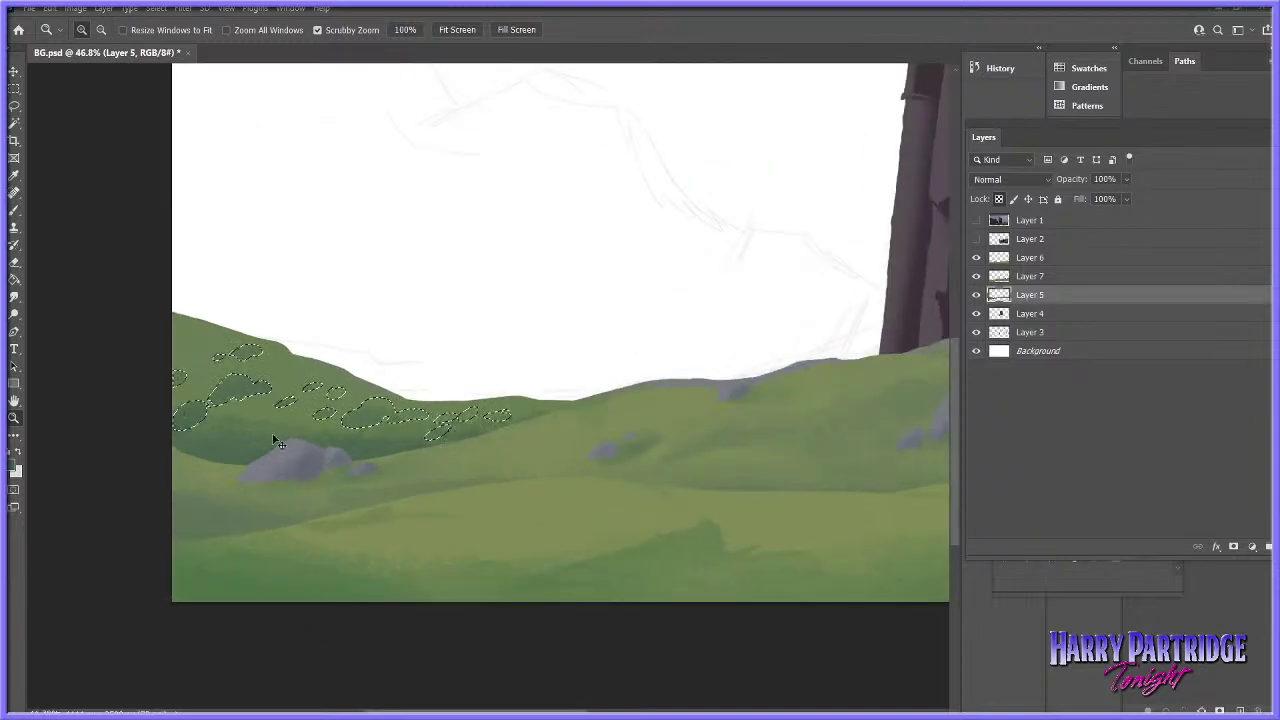
key(ctrl+d)
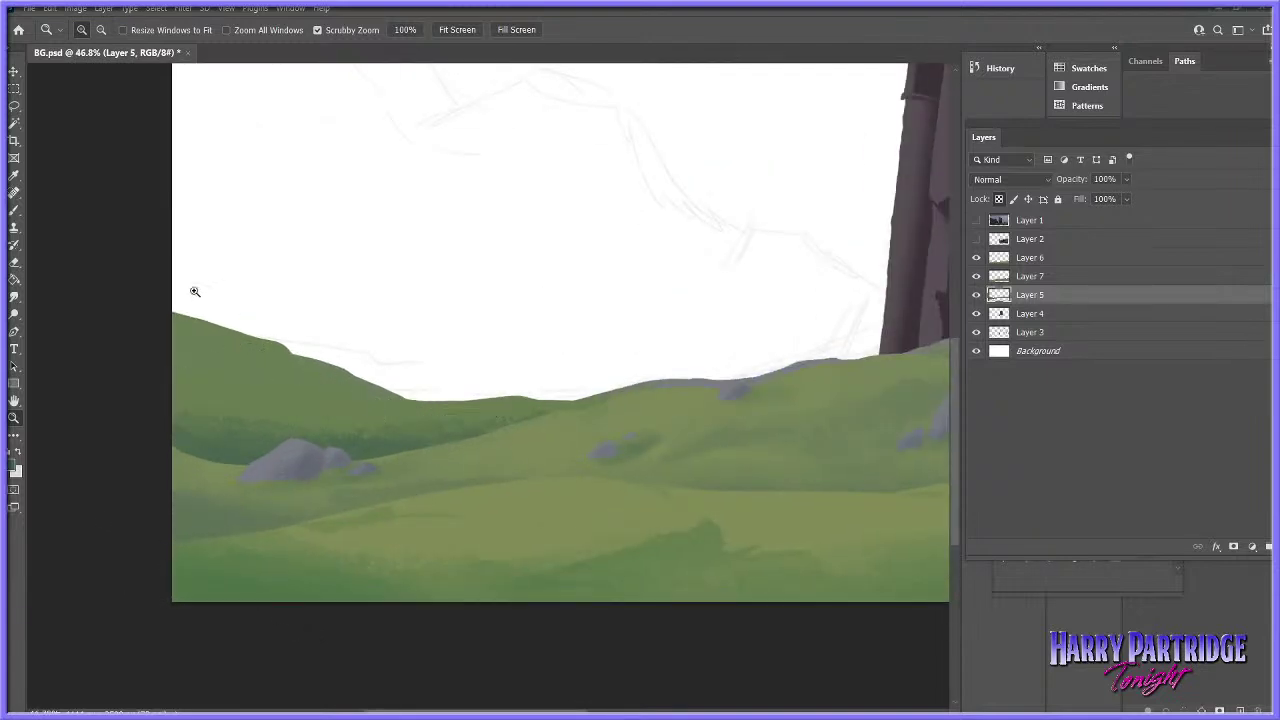
- Lasso jagged slope shapes on the distant left hill of Layer 5 and shade them darker green at 34% opacity, then deselect
click(14, 107)
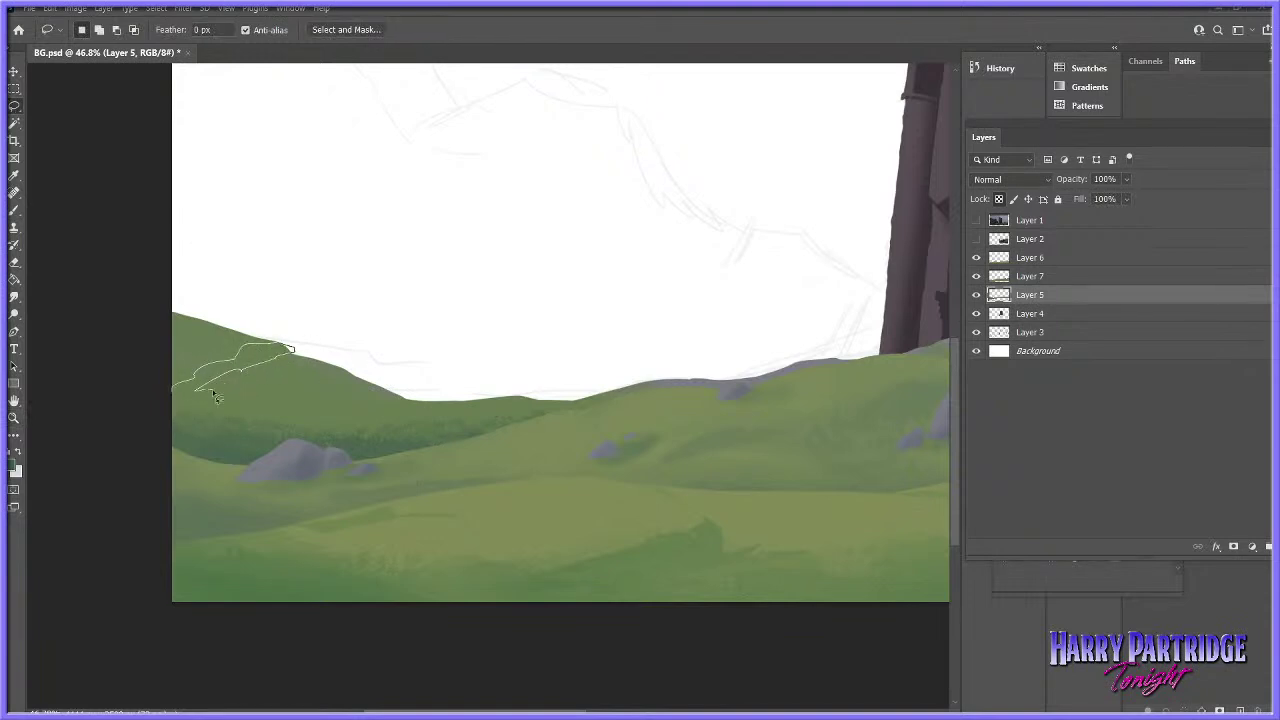
drag(196, 404, 190, 398)
key(shift)
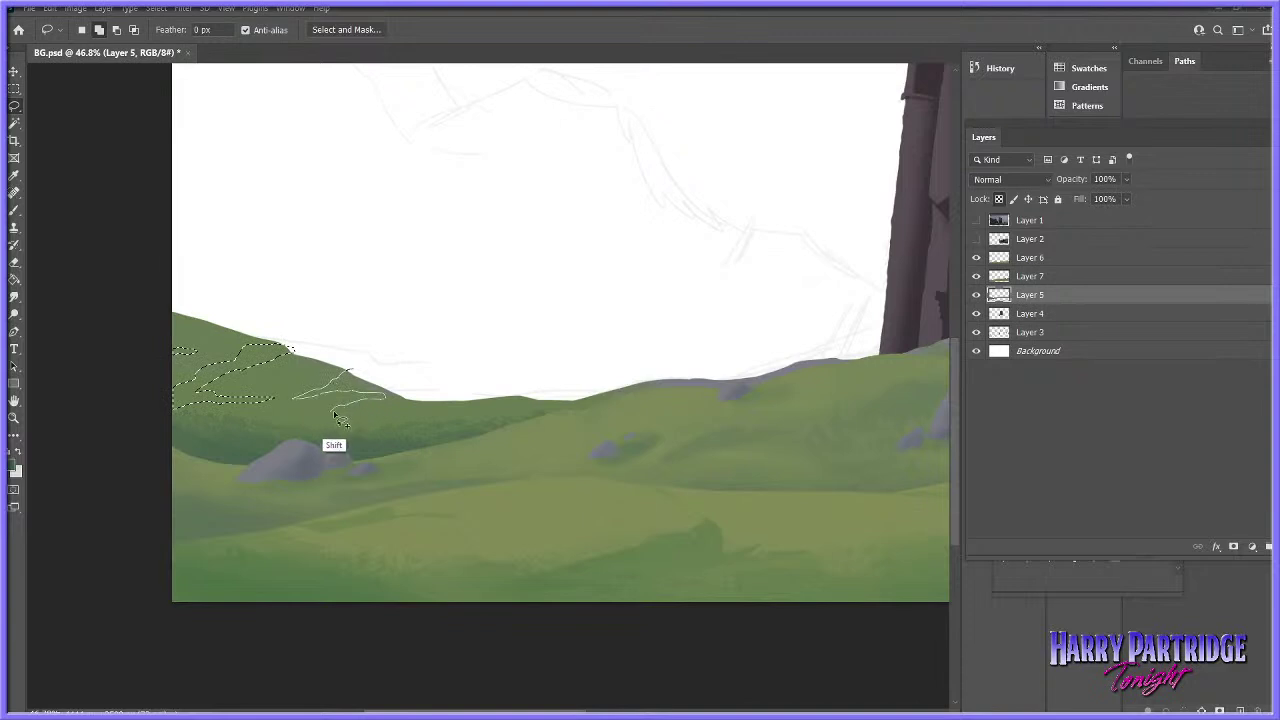
mouse_move(358, 404)
mouse_down()
mouse_move(234, 436)
mouse_move(293, 388)
mouse_up()
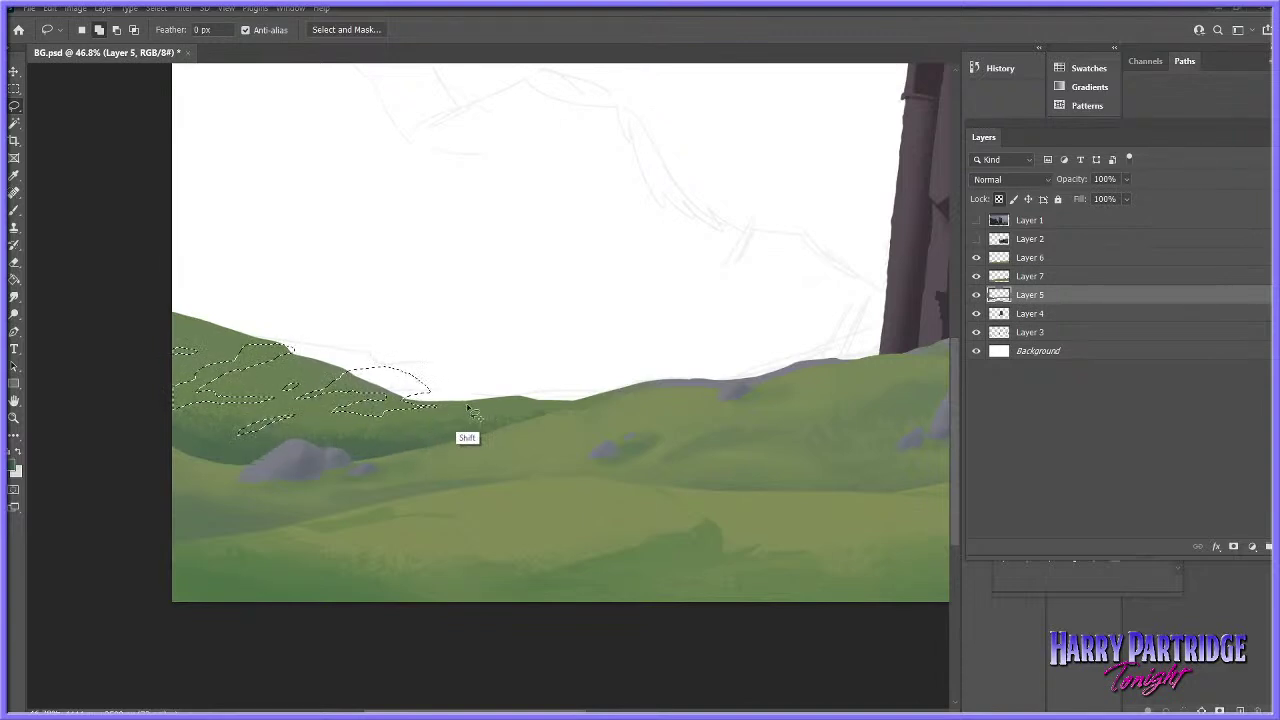
mouse_move(483, 415)
mouse_down()
mouse_move(522, 412)
mouse_move(517, 391)
mouse_up()
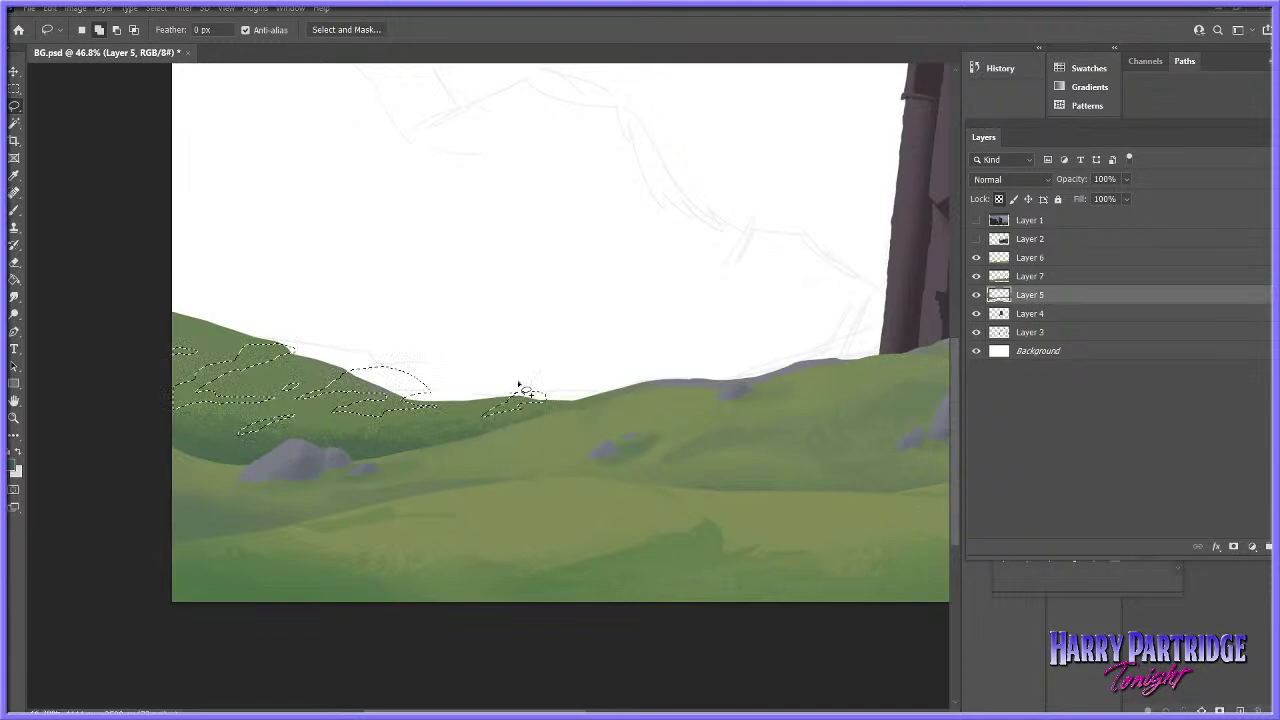
key(b)
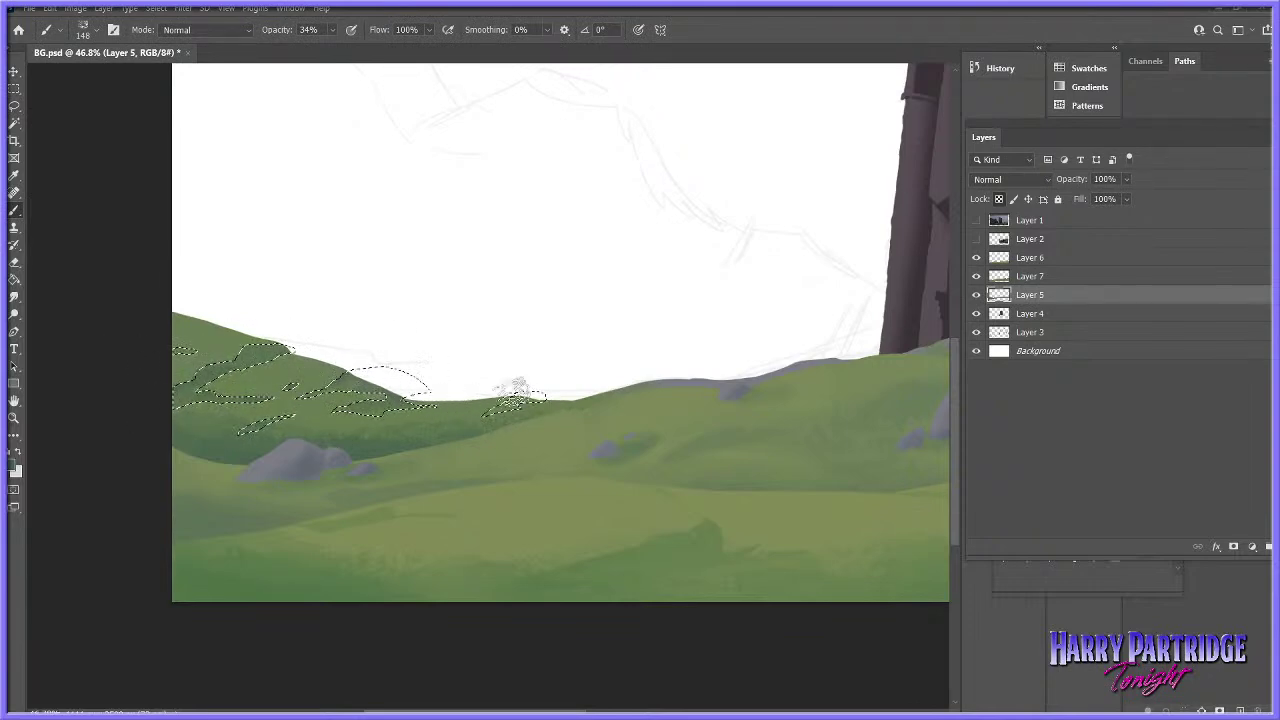
key(ctrl+d)
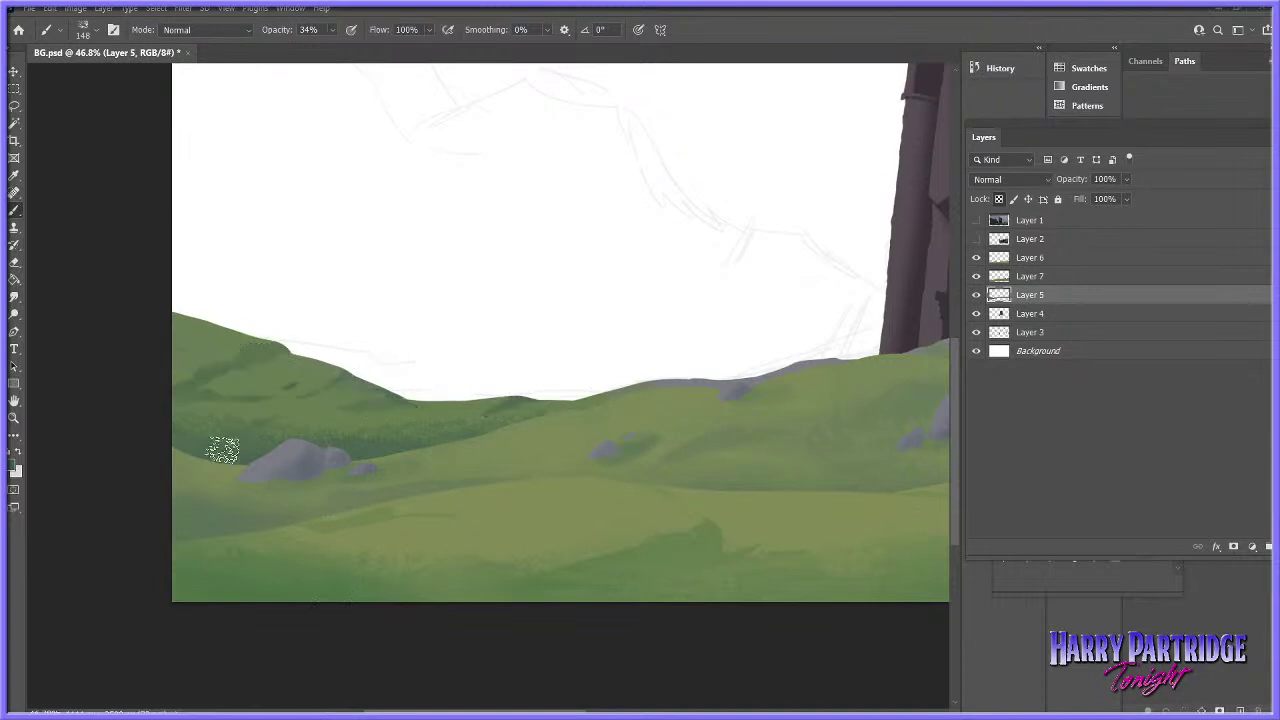
- Review the shaded hills at full view and compare them with the Layer 1 reference image
drag(690, 480, 588, 487)
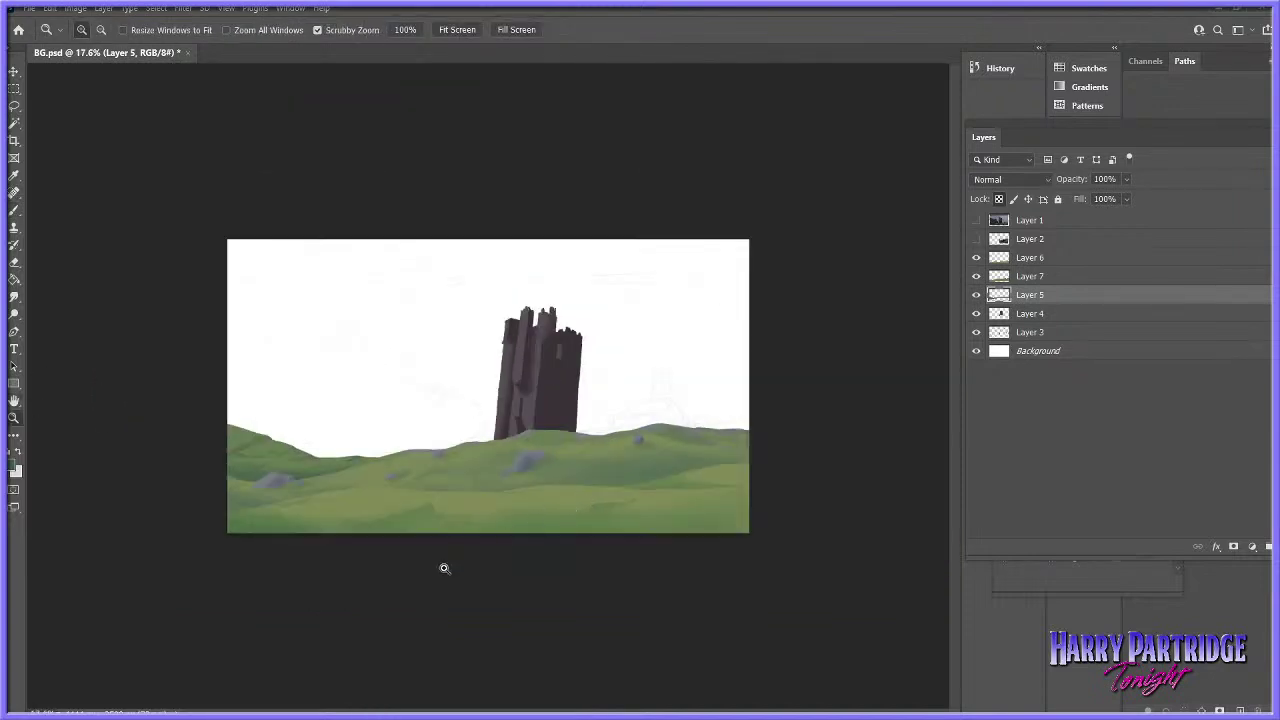
drag(379, 507, 407, 525)
drag(336, 565, 372, 575)
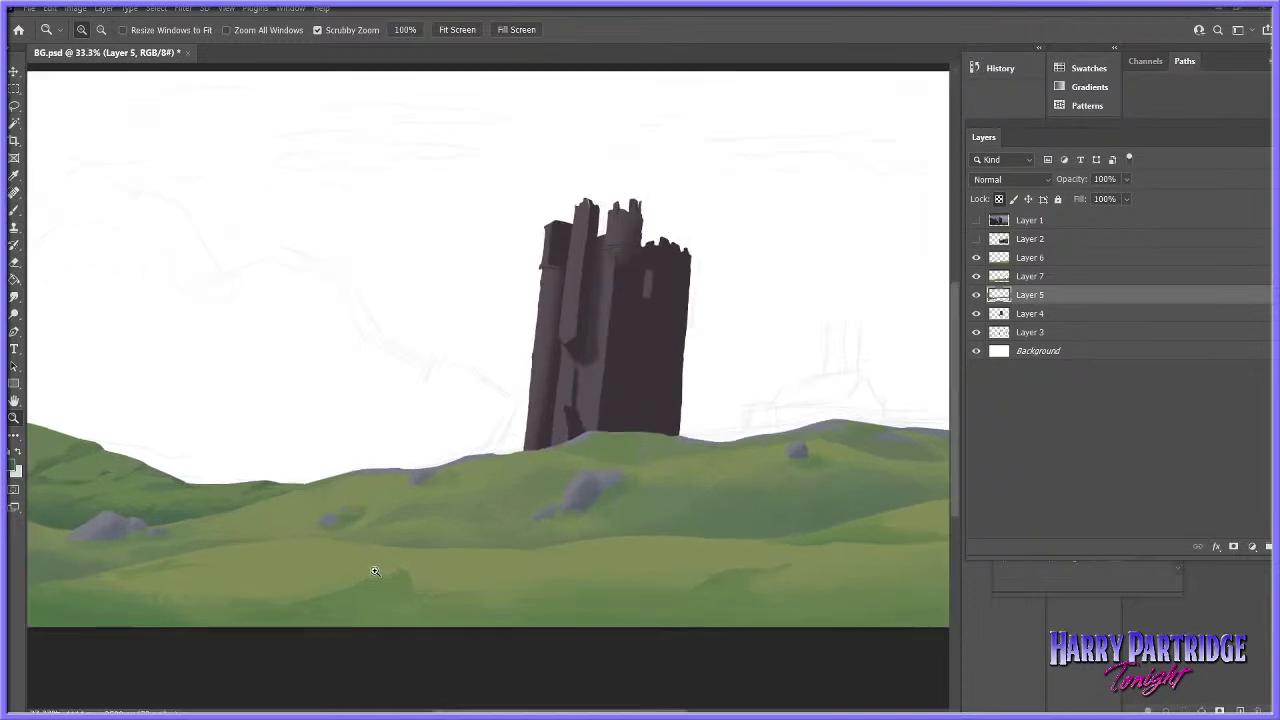
drag(686, 480, 682, 480)
click(977, 221)
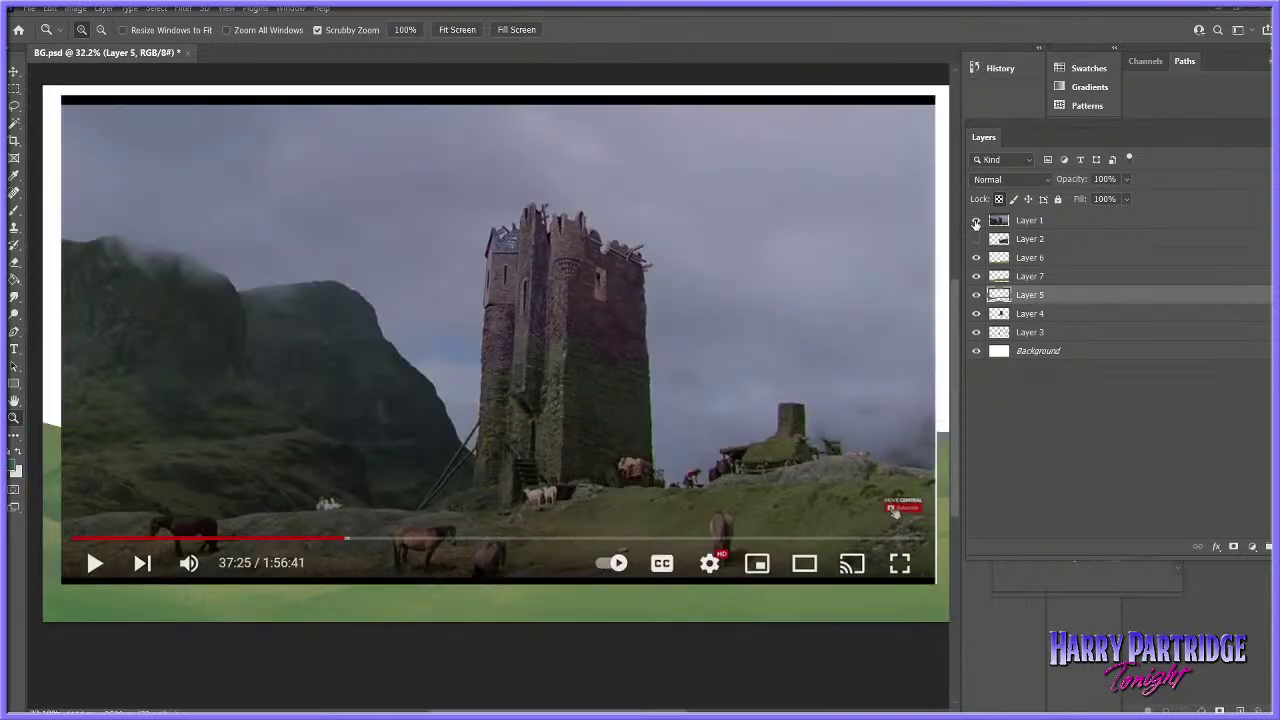
click(976, 222)
- Add a new empty layer directly above the Layer 3 sketch
click(14, 105)
drag(425, 675, 497, 675)
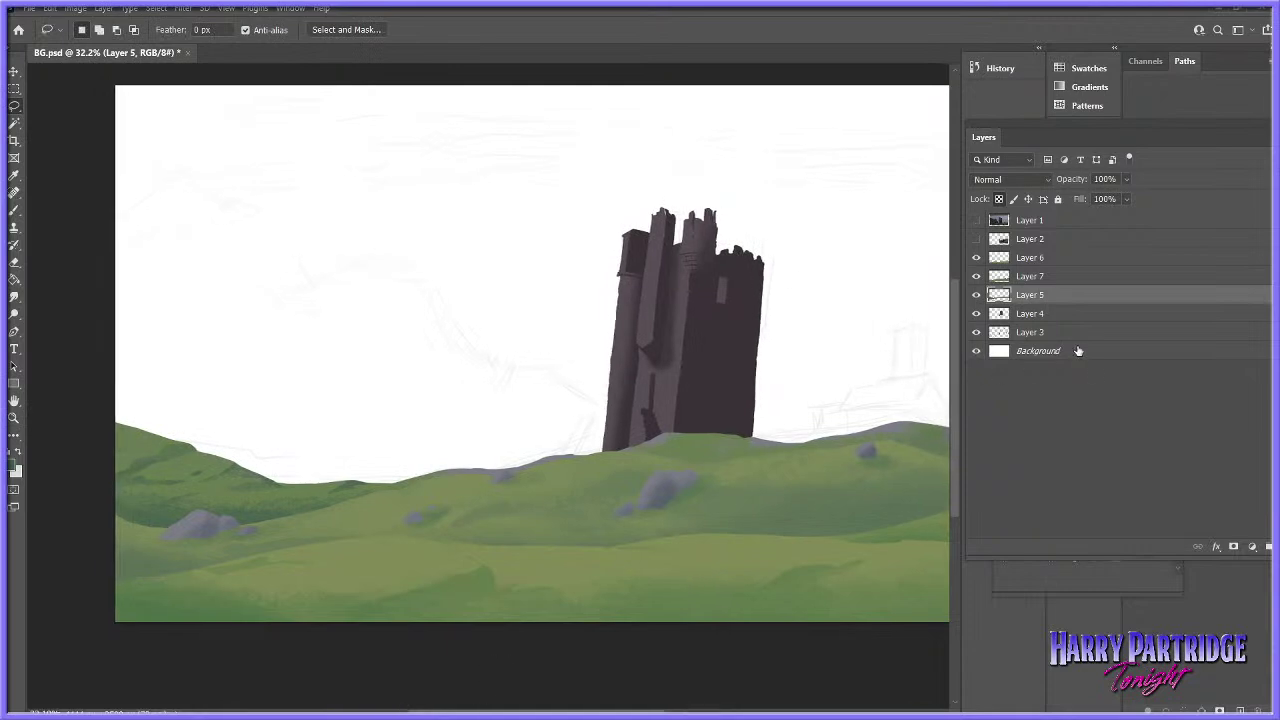
click(1104, 334)
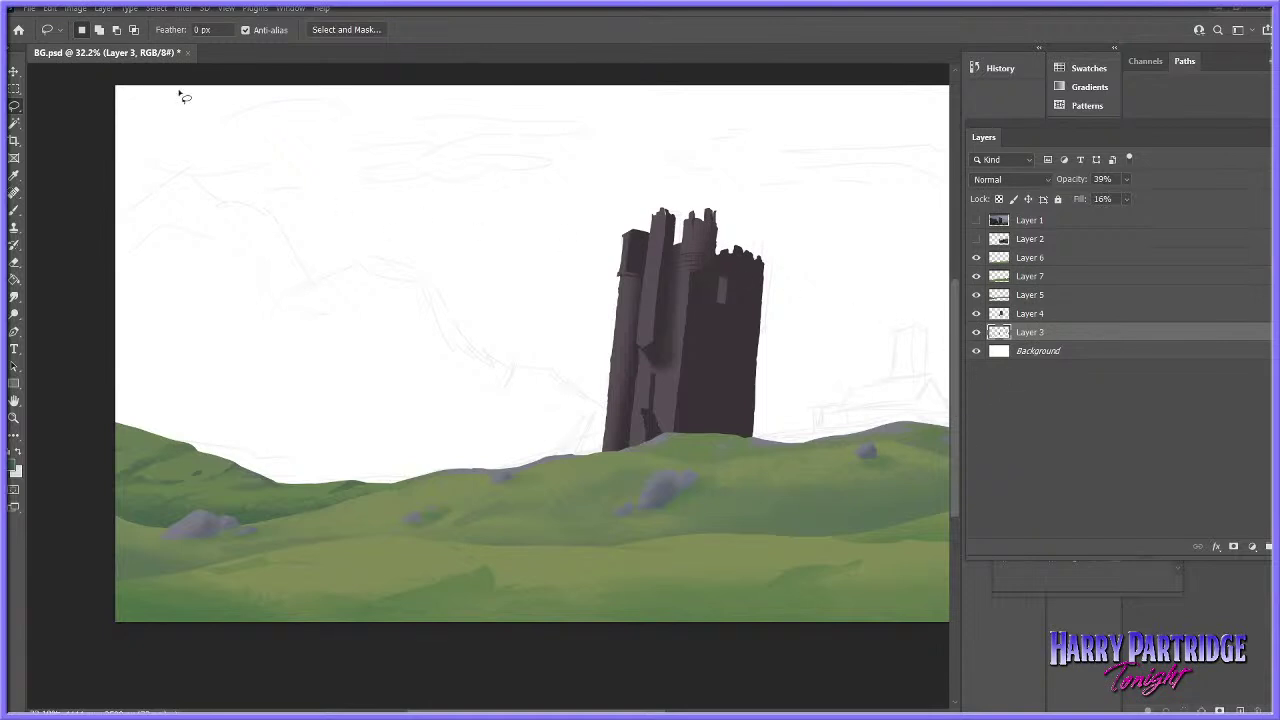
click(101, 9)
mouse_move(110, 20)
click(268, 22)
key(Return)
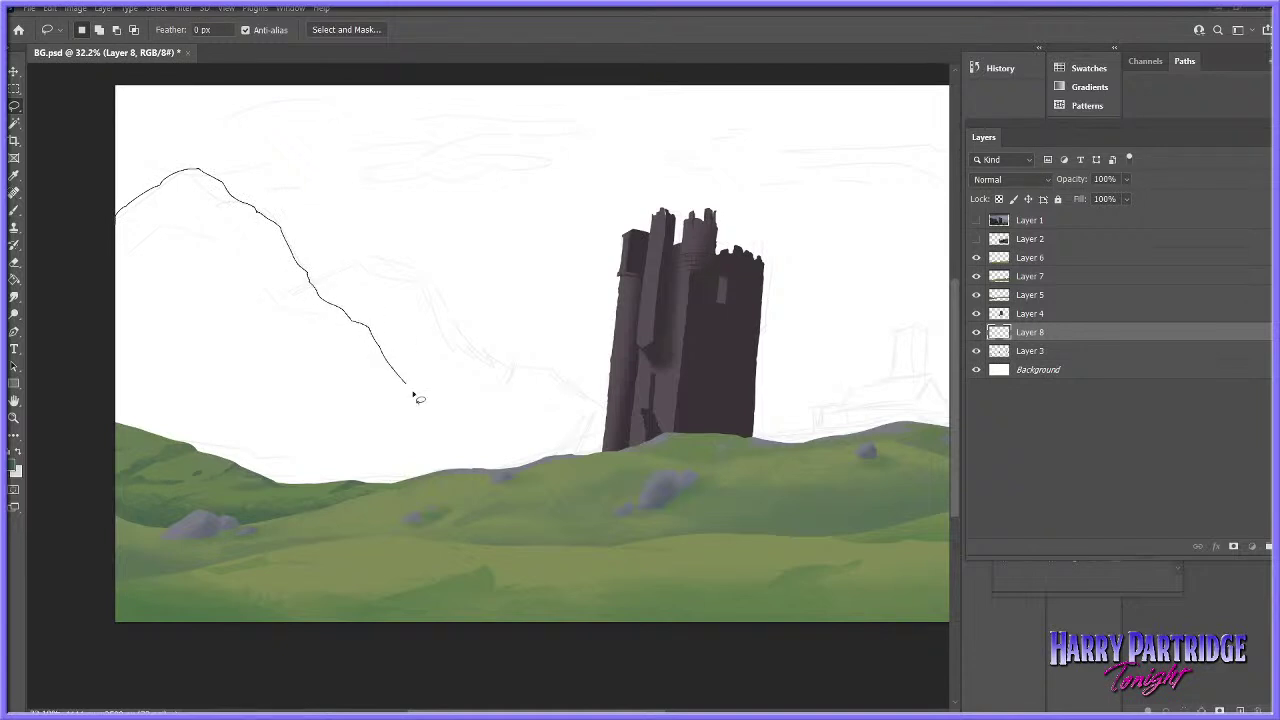
- Lasso the large mountain at the far left along its sketched ridge and compare it with the Layer 1 reference
mouse_move(418, 500)
mouse_down()
mouse_move(112, 455)
mouse_move(95, 215)
mouse_up()
key(b)
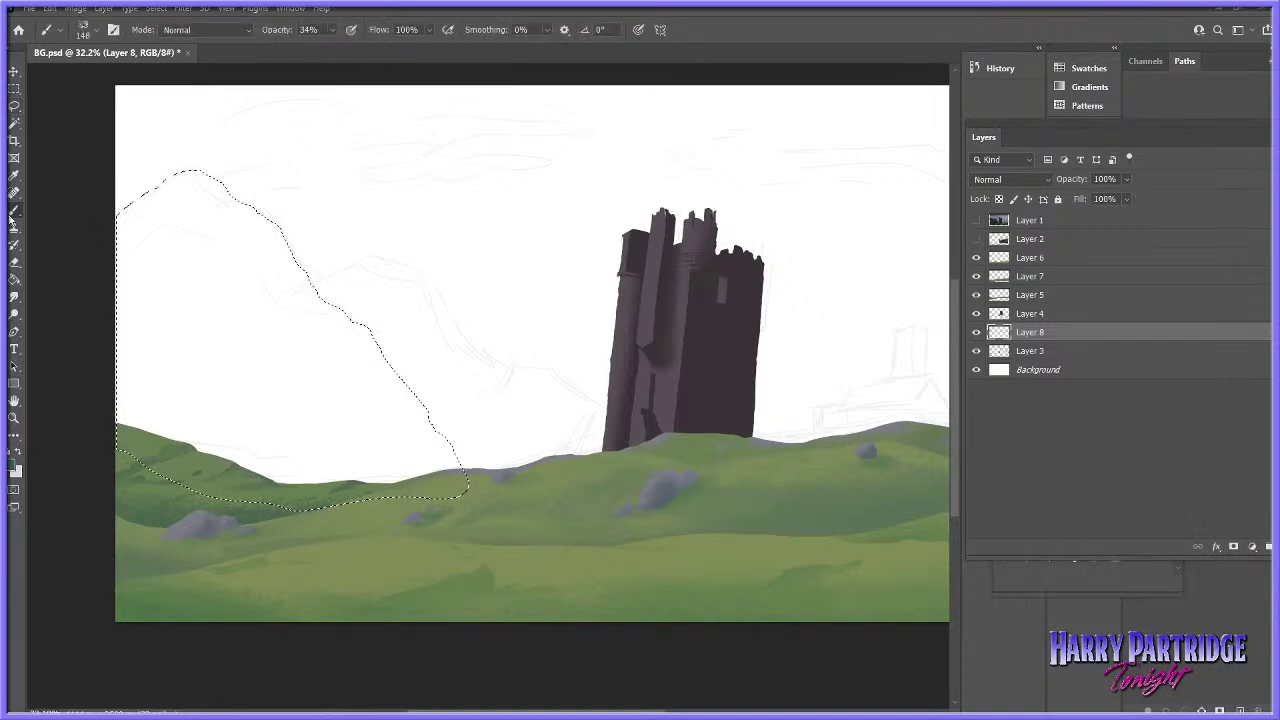
click(977, 220)
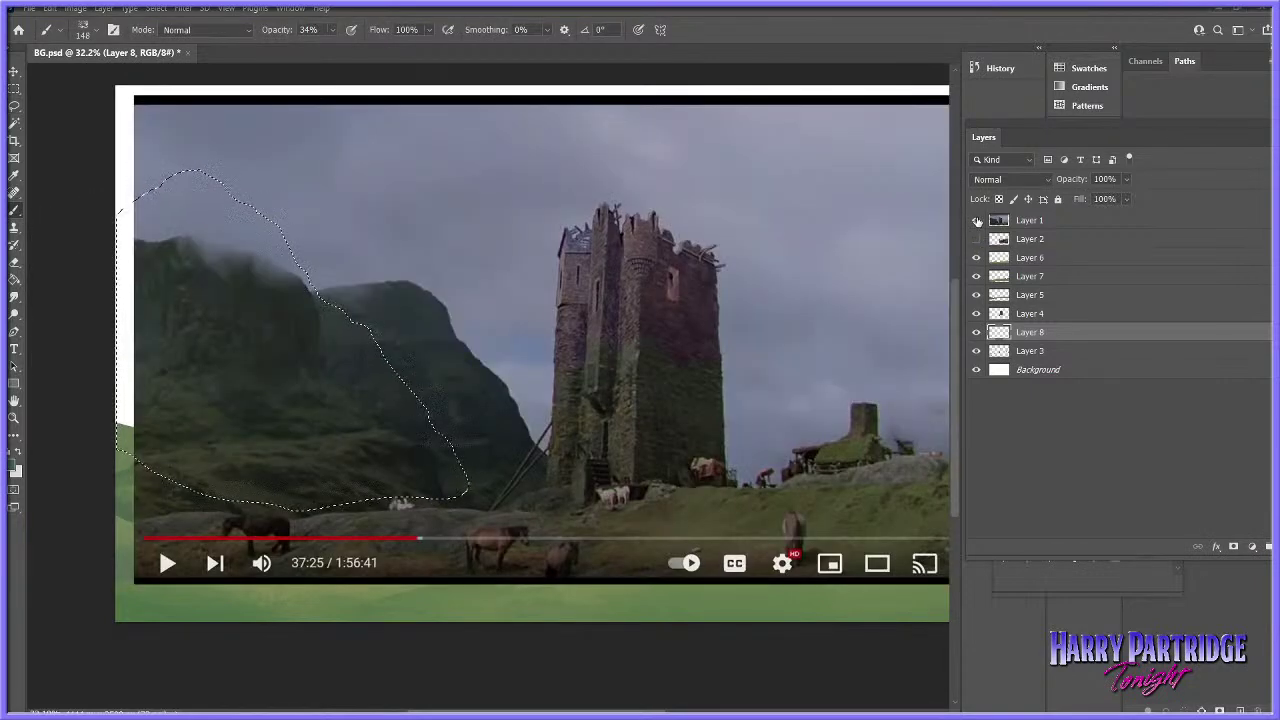
click(977, 221)
- Set the foreground colour to a dark grey-green with hue 143°, saturation 15% and brightness 31%
click(12, 466)
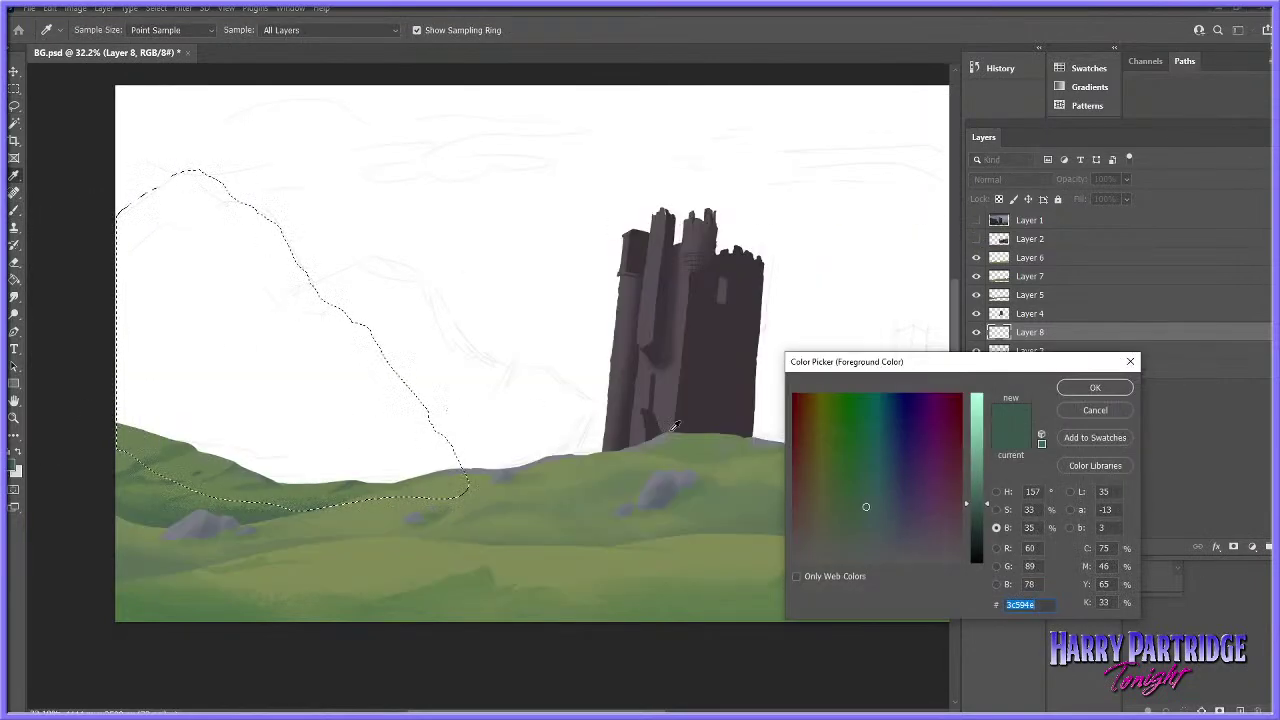
drag(960, 509, 975, 517)
click(876, 538)
drag(880, 546, 859, 538)
click(986, 508)
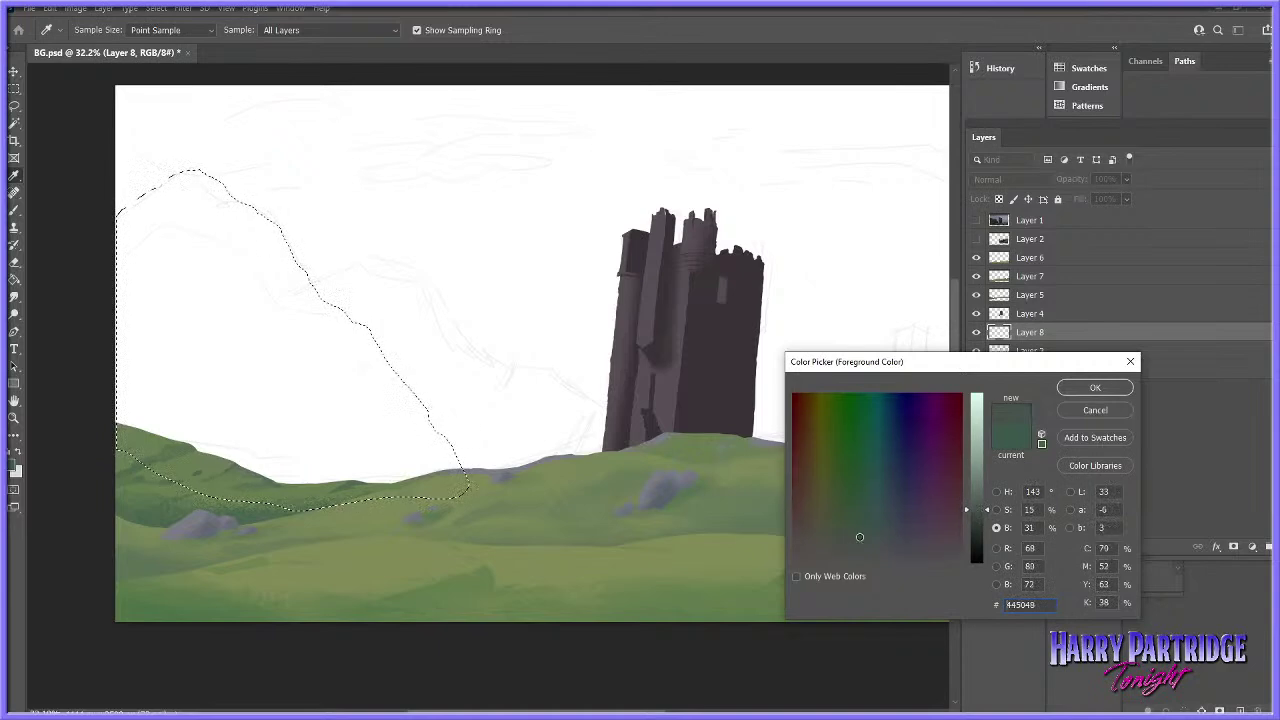
key(Return)
- Fill the lassoed mountain on the new layer with the dark grey-green using the Paint Bucket, then deselect
key(b)
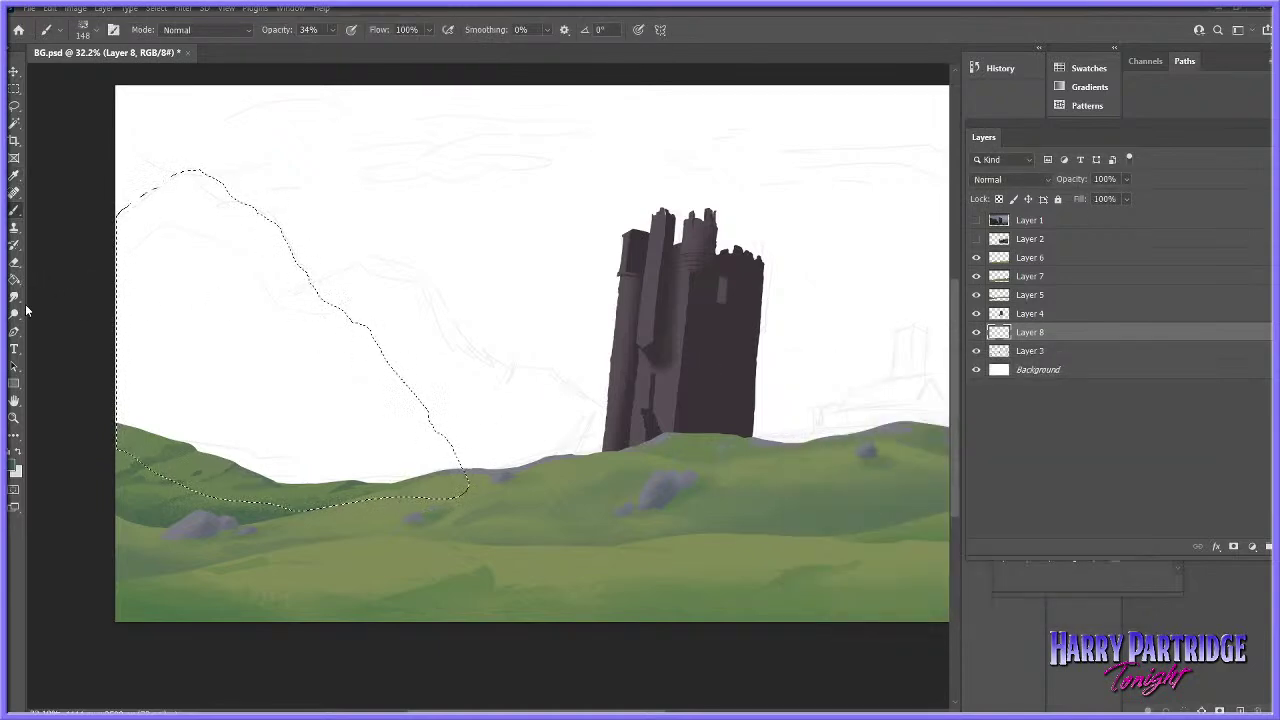
key(g)
click(345, 335)
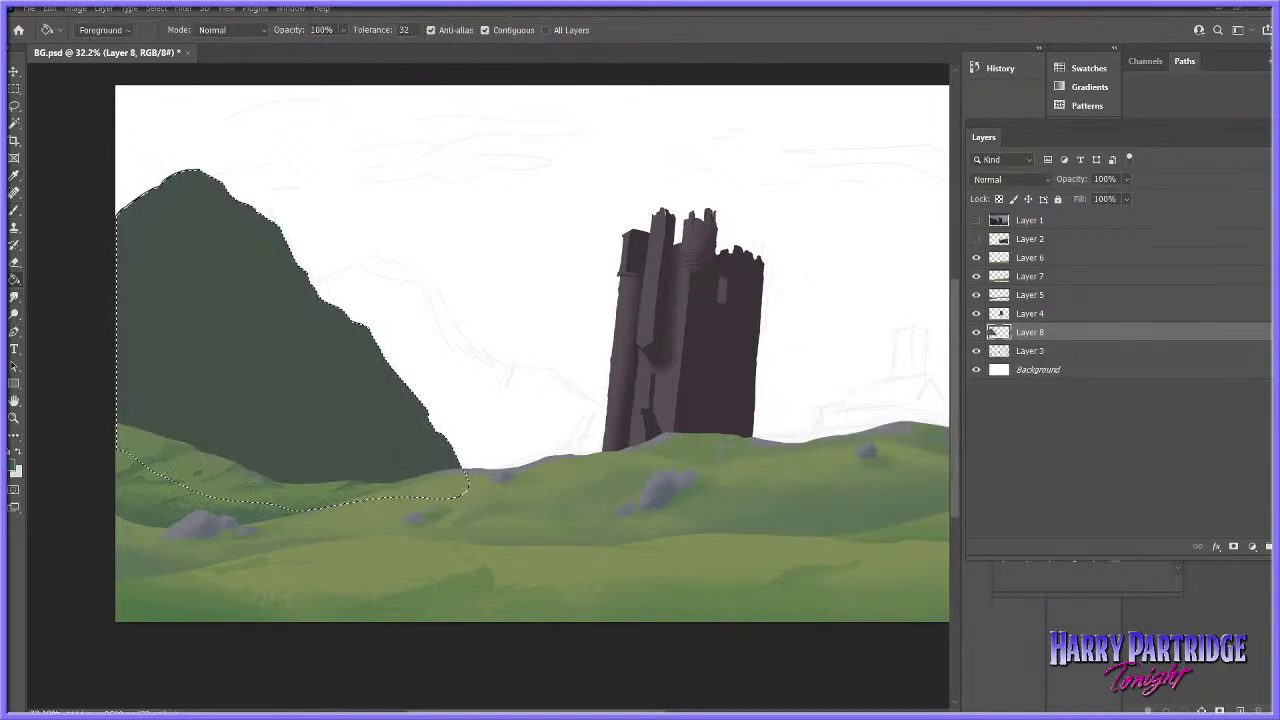
key(l)
key(ctrl+d)
- Check the Layer 1 reference and cut away part of the mountain's right slope to form a steep cliff and lower shoulder
click(976, 221)
click(977, 221)
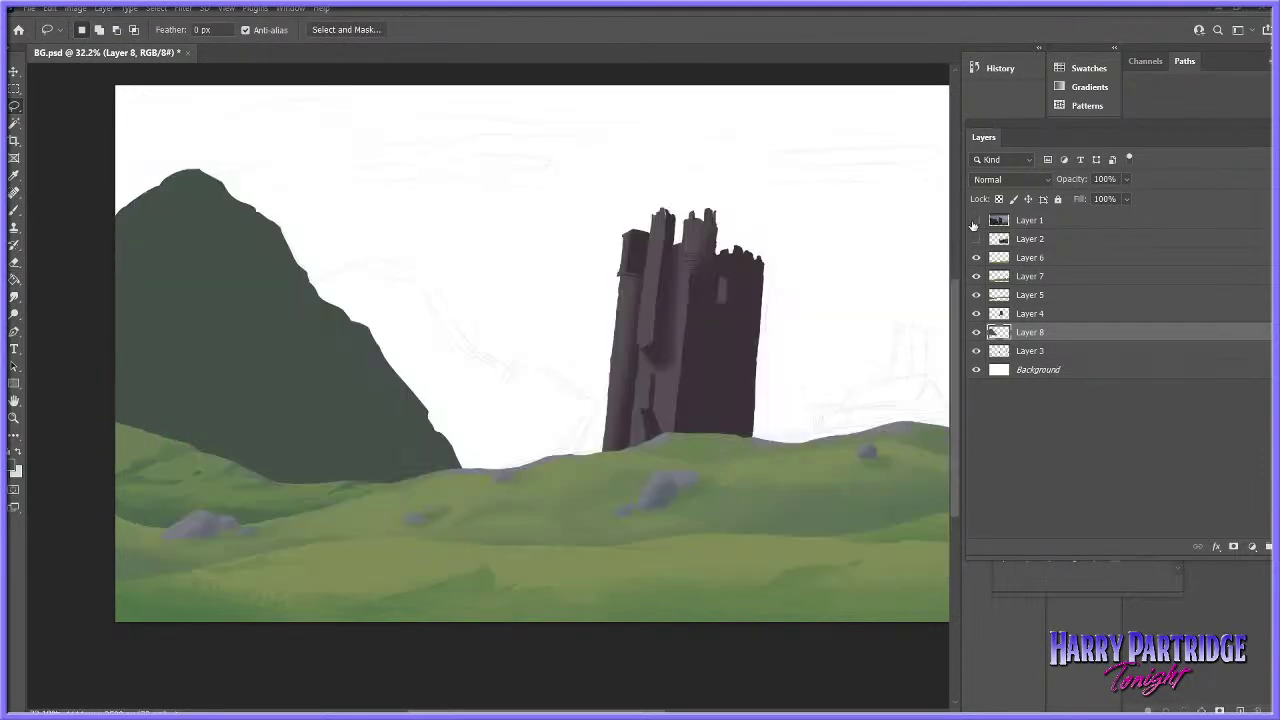
mouse_move(273, 195)
mouse_down()
mouse_move(320, 347)
mouse_move(414, 280)
mouse_move(447, 333)
mouse_up()
key(Delete)
key(ctrl+d)
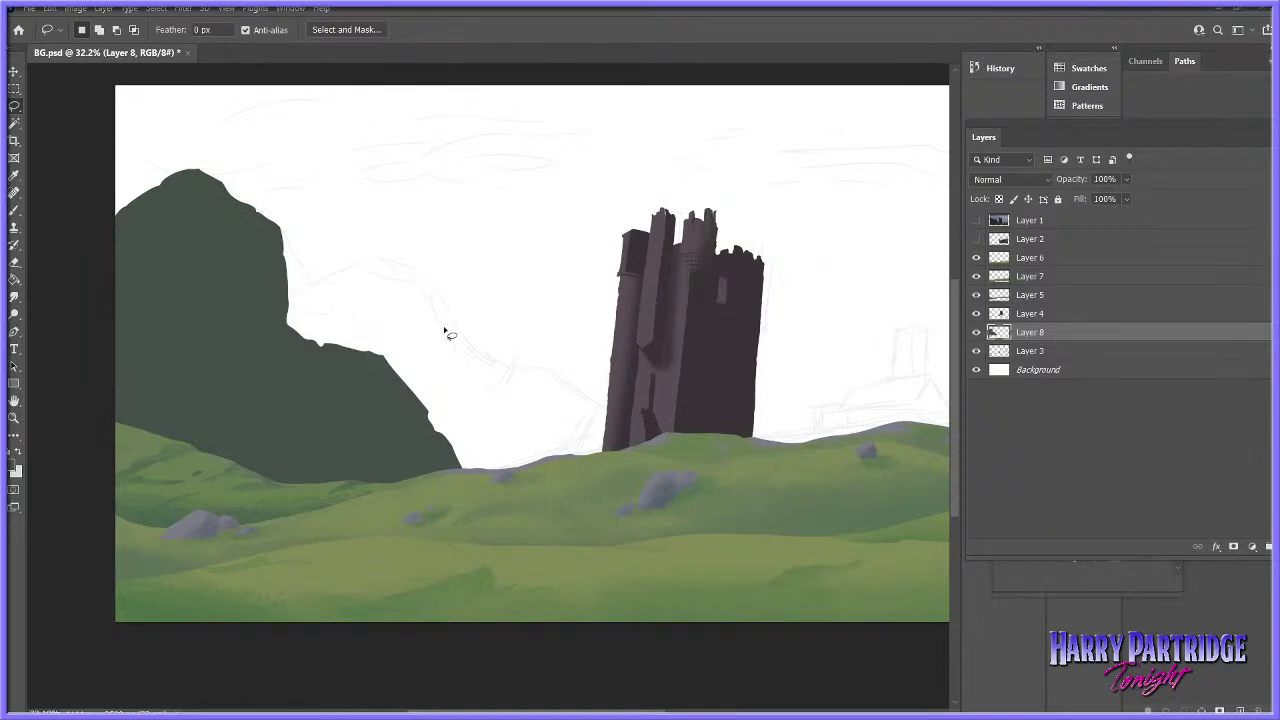
- Trim the mountain's pointed peak into a lower, rounder summit, checking its silhouette against the Layer 1 reference
click(976, 221)
click(977, 221)
mouse_move(208, 148)
mouse_down()
mouse_move(118, 188)
mouse_move(244, 218)
mouse_move(280, 178)
mouse_move(300, 200)
mouse_up()
key(Delete)
key(ctrl+d)
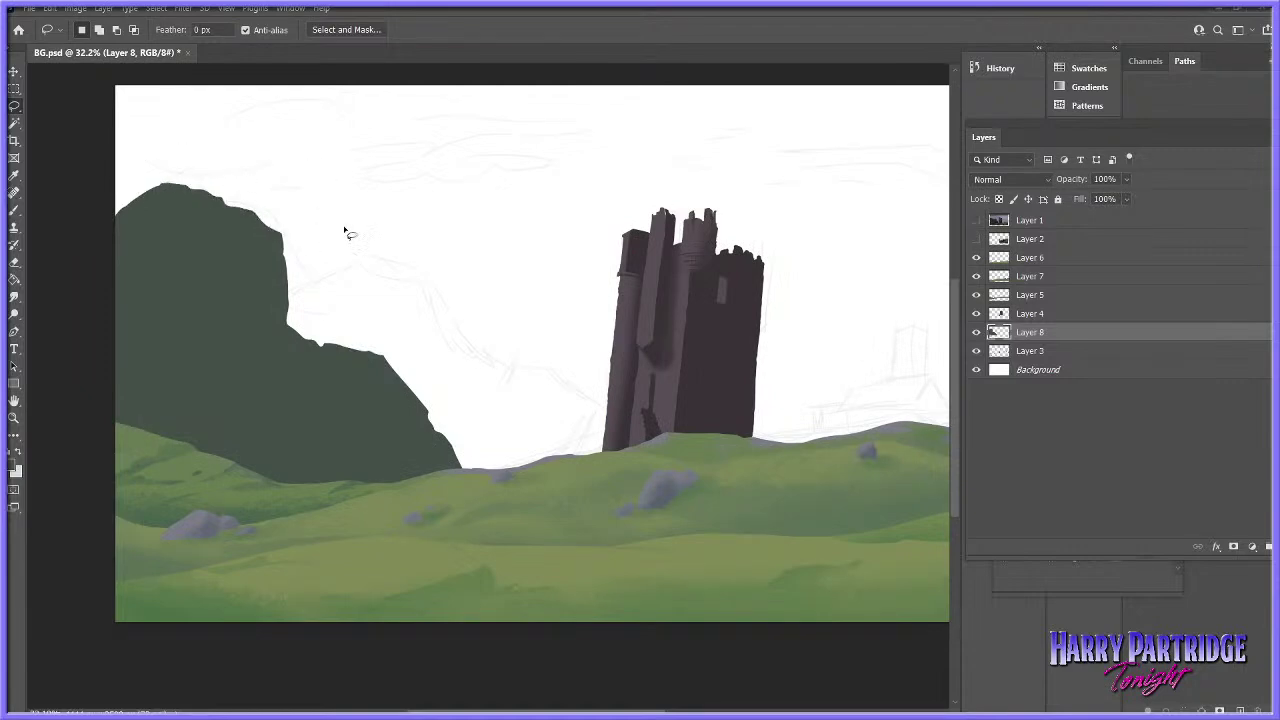
click(976, 221)
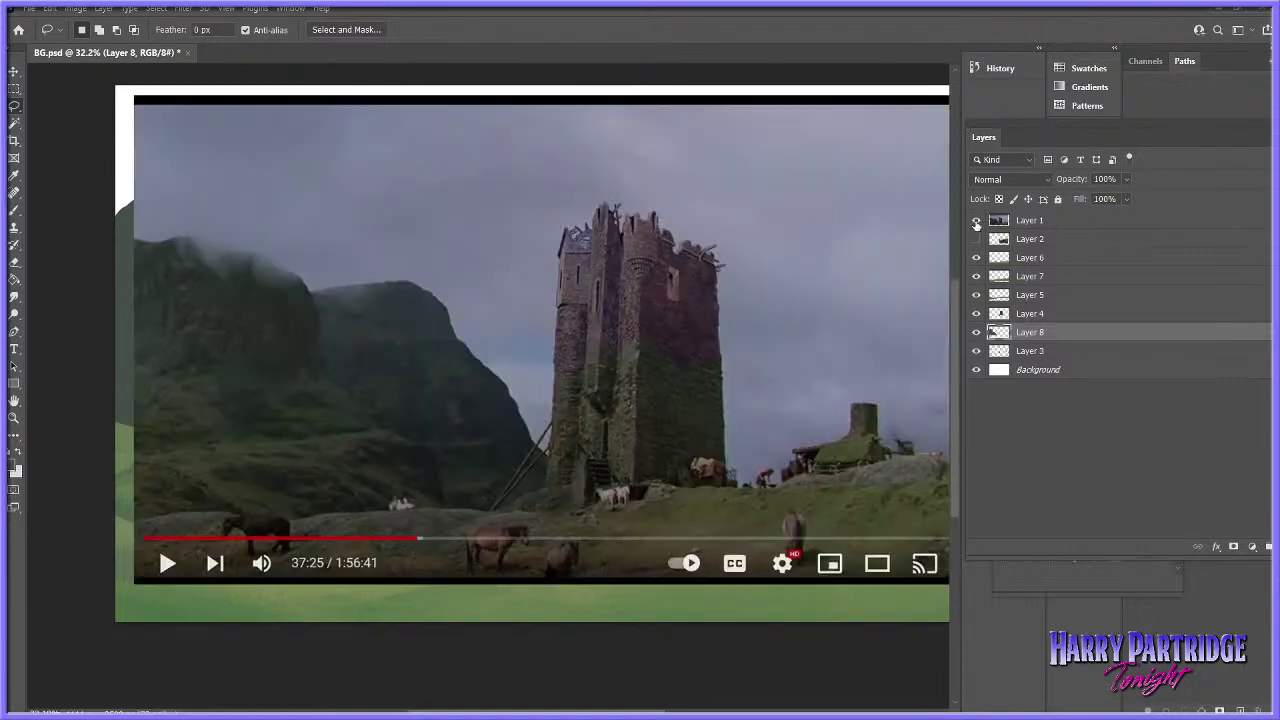
click(977, 222)
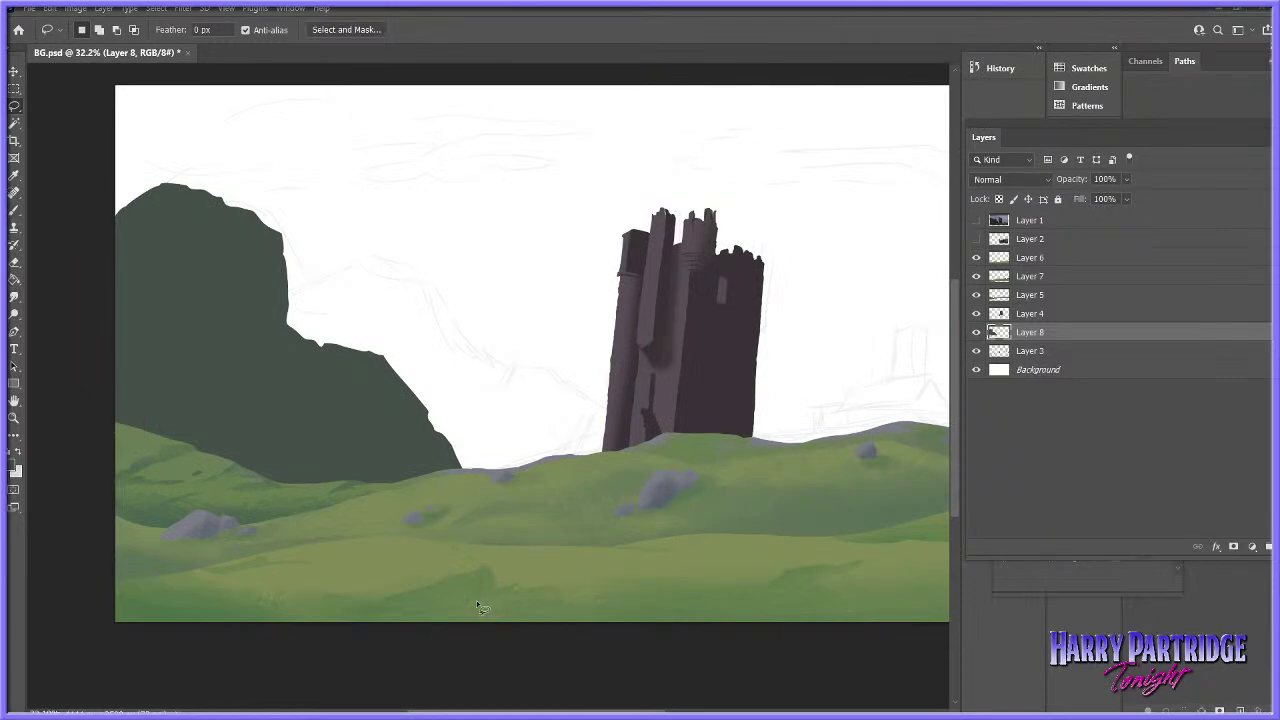
- Check the Layer 1 reference and lasso irregular rock-face patches across the mountain's summit, cliff and left side, adding each to the selection
click(15, 212)
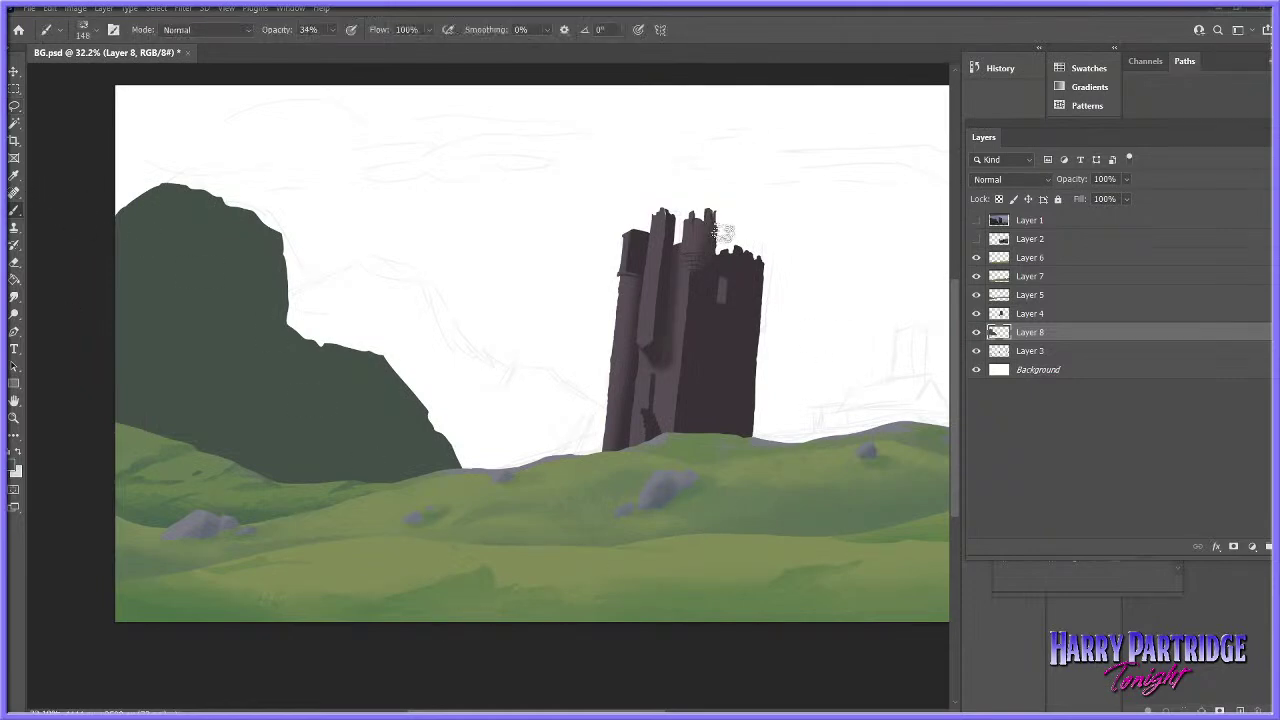
click(15, 107)
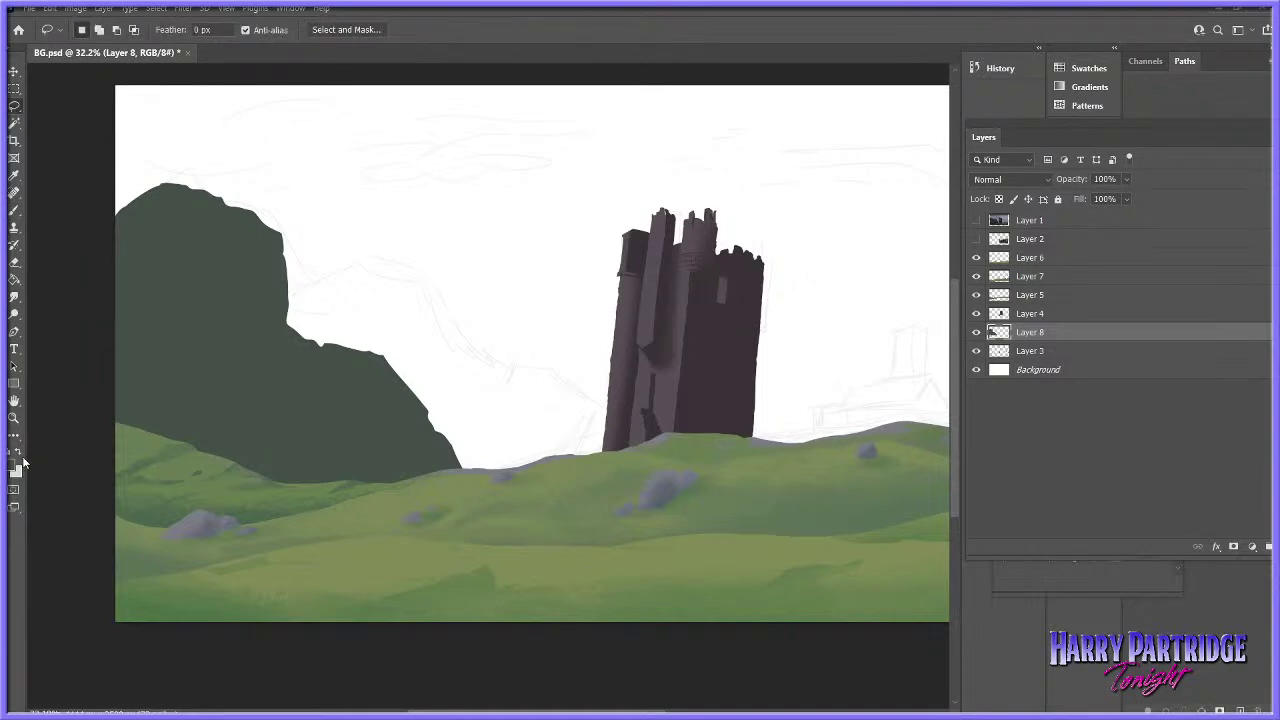
click(976, 220)
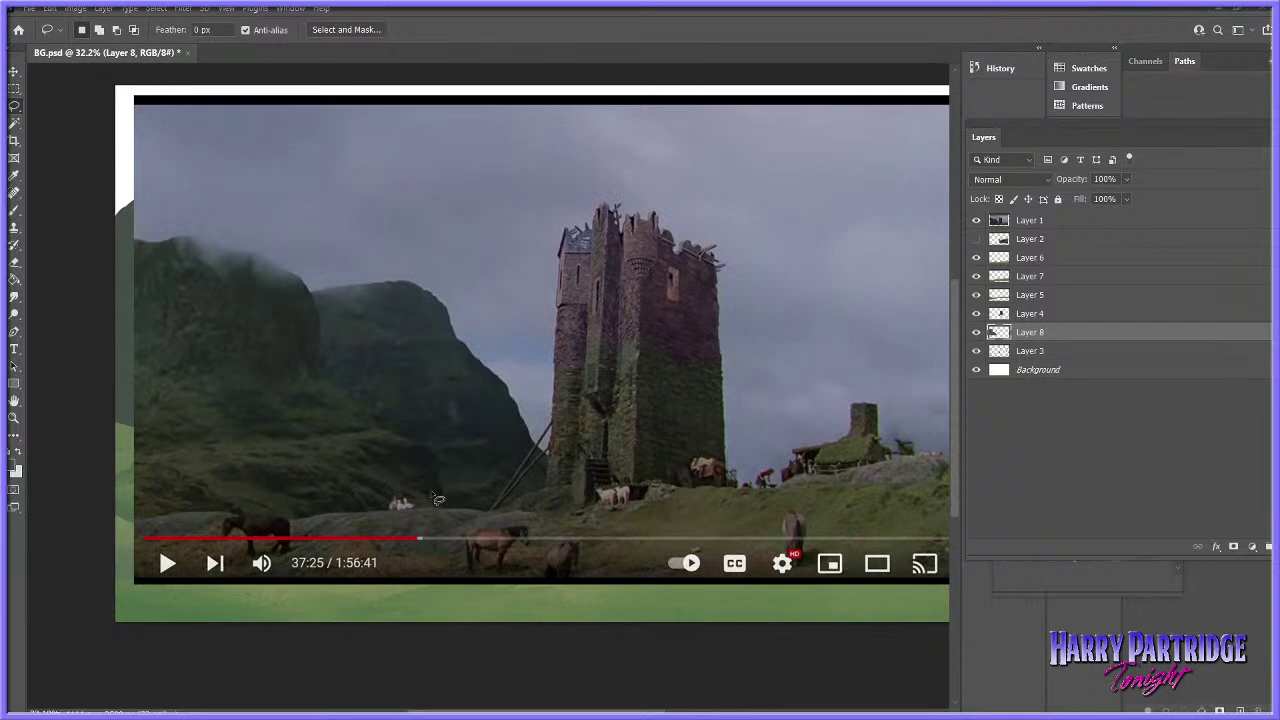
click(976, 220)
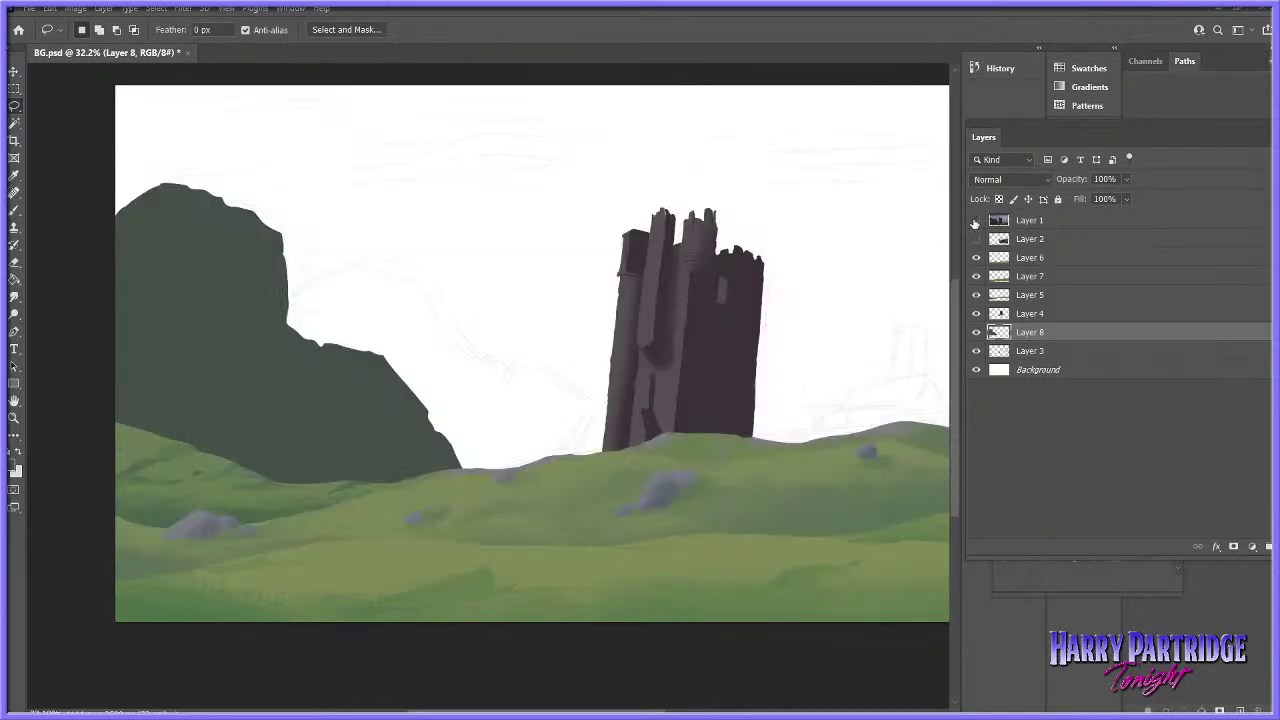
drag(126, 290, 183, 262)
drag(113, 311, 113, 311)
mouse_move(165, 192)
mouse_down()
mouse_move(131, 275)
mouse_move(191, 185)
mouse_move(203, 222)
mouse_move(221, 201)
mouse_move(178, 256)
mouse_move(222, 212)
mouse_move(236, 286)
mouse_move(248, 260)
mouse_move(240, 202)
mouse_move(266, 265)
mouse_move(252, 298)
mouse_up()
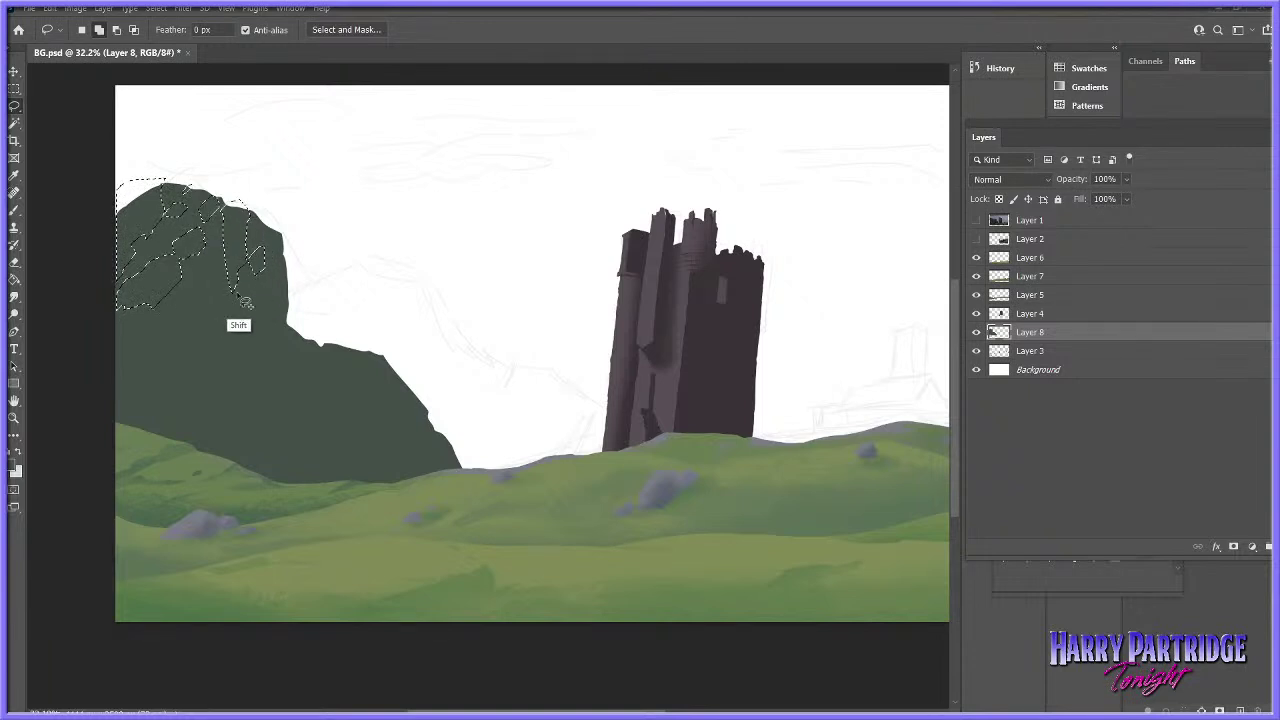
mouse_move(115, 346)
mouse_down()
mouse_move(170, 316)
mouse_move(180, 332)
mouse_move(122, 376)
mouse_up()
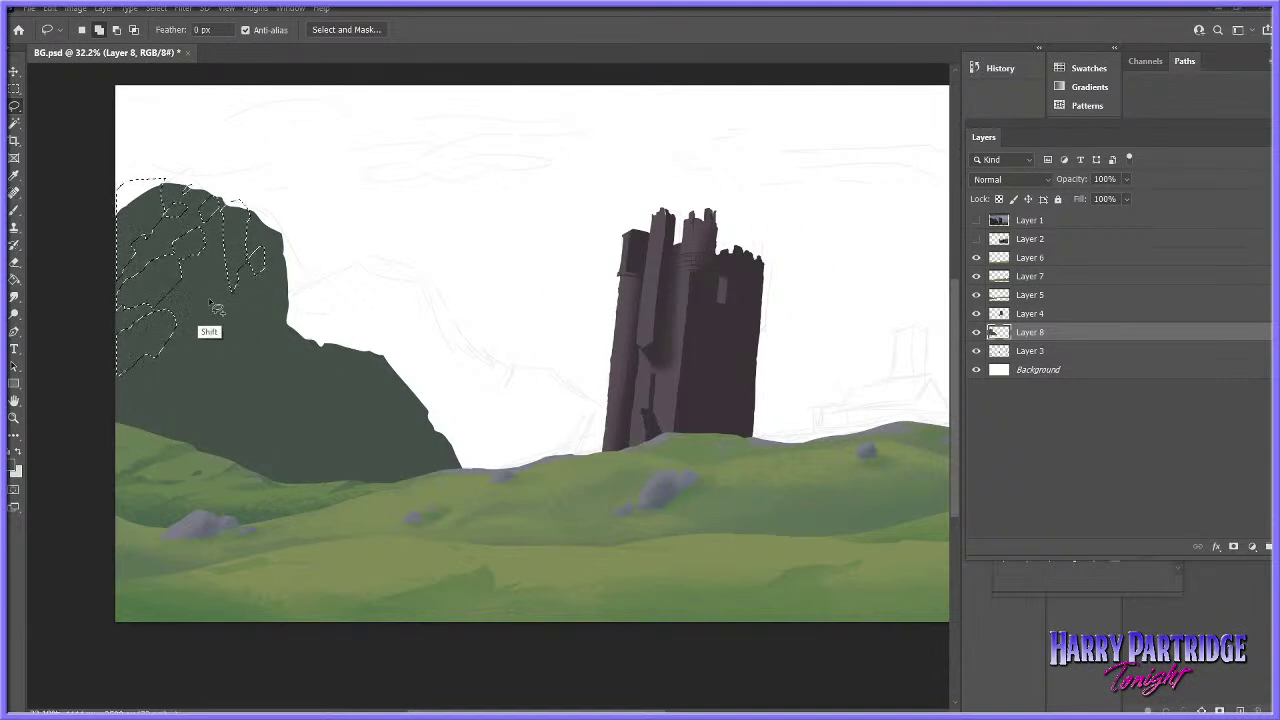
mouse_move(203, 308)
mouse_down()
mouse_move(185, 330)
mouse_move(213, 315)
mouse_up()
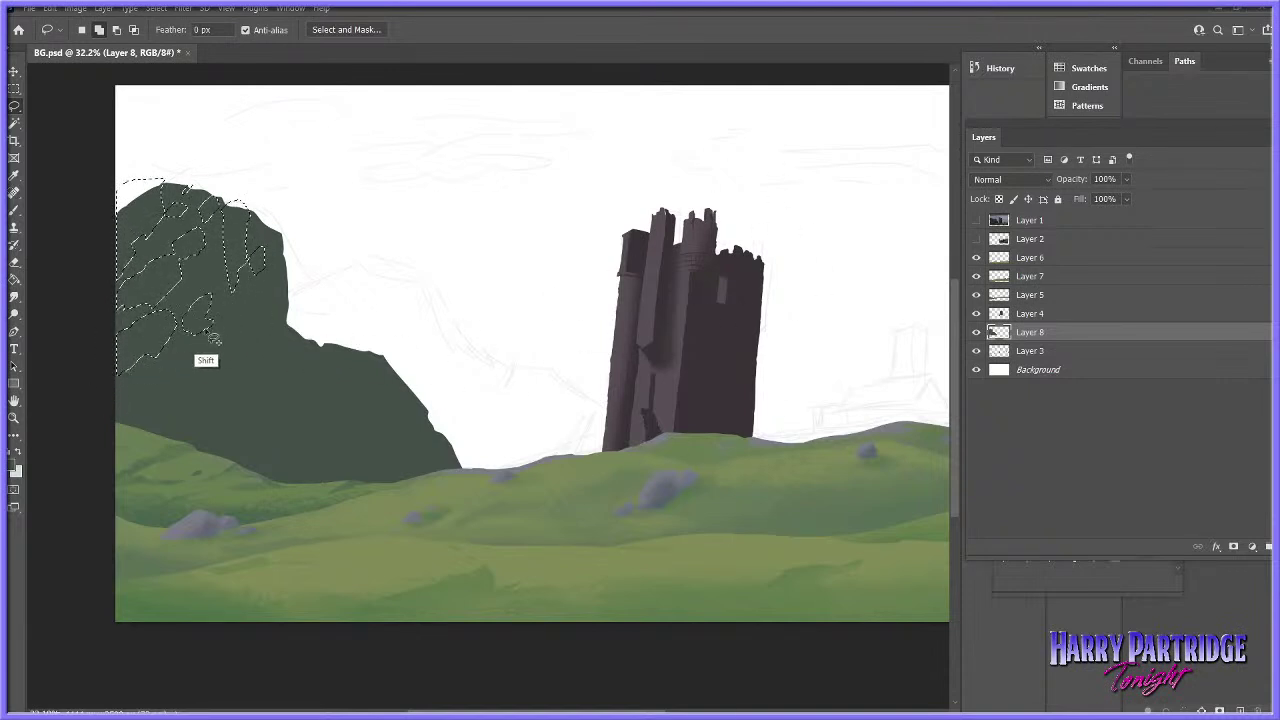
mouse_move(190, 377)
mouse_down()
mouse_move(185, 447)
mouse_move(204, 449)
mouse_move(205, 371)
mouse_up()
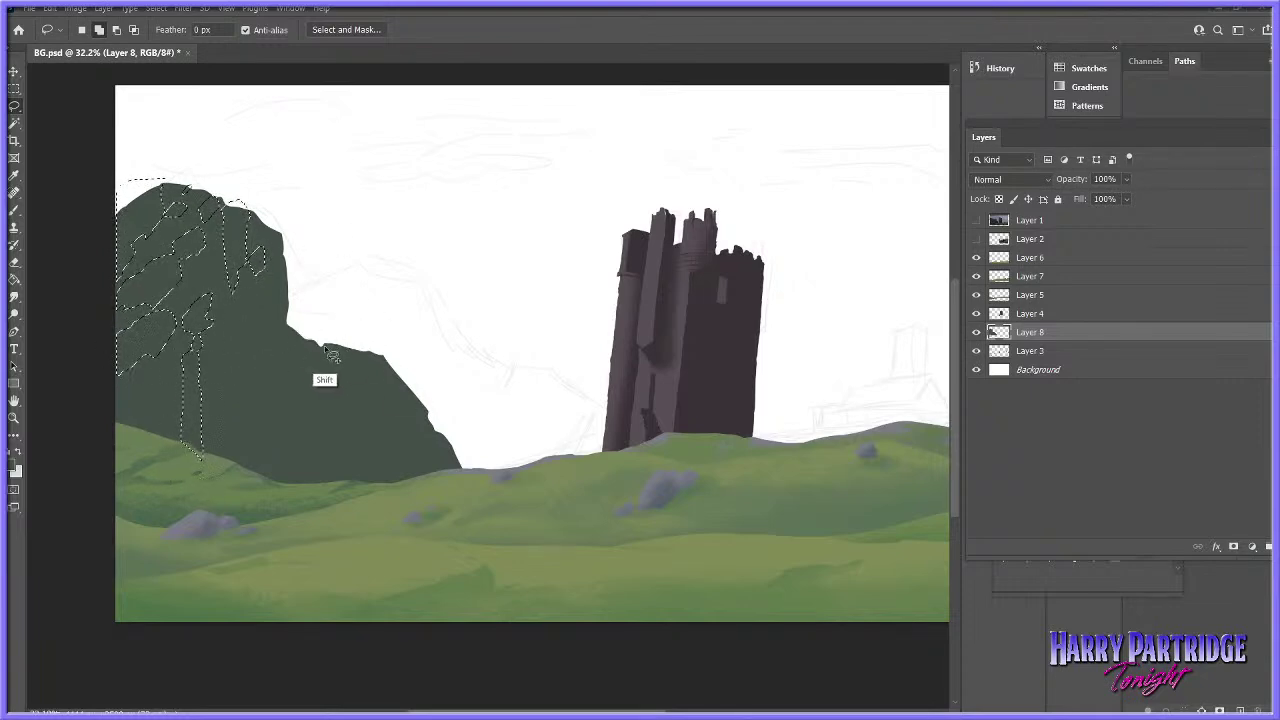
drag(335, 341, 327, 342)
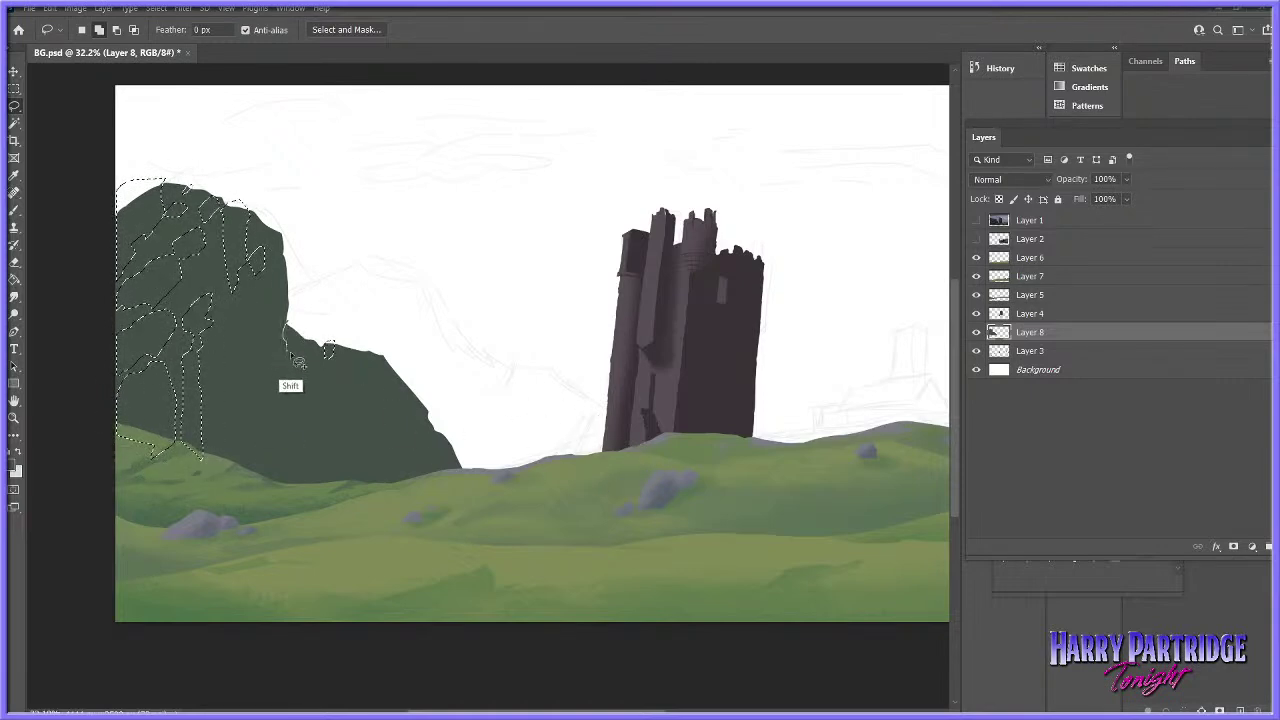
drag(222, 336, 224, 344)
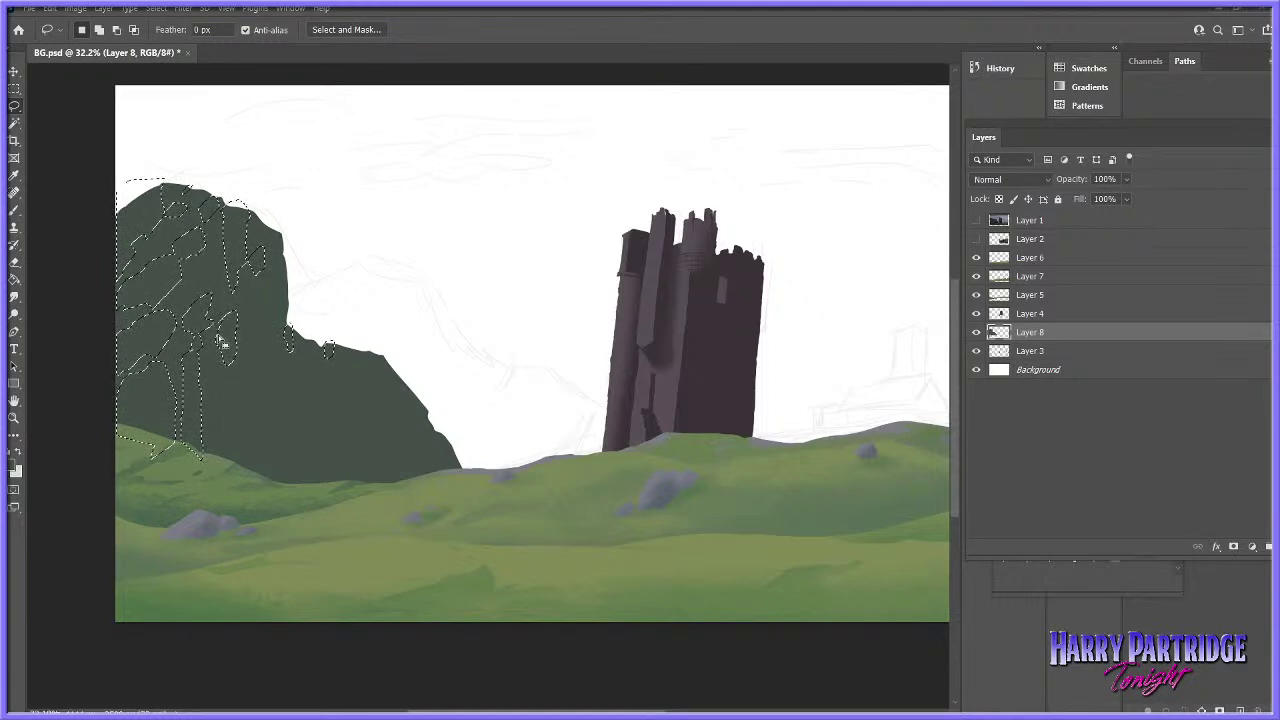
- Adjust the foreground colour to a lighter grey-green for the mountain's rock faces
key(i)
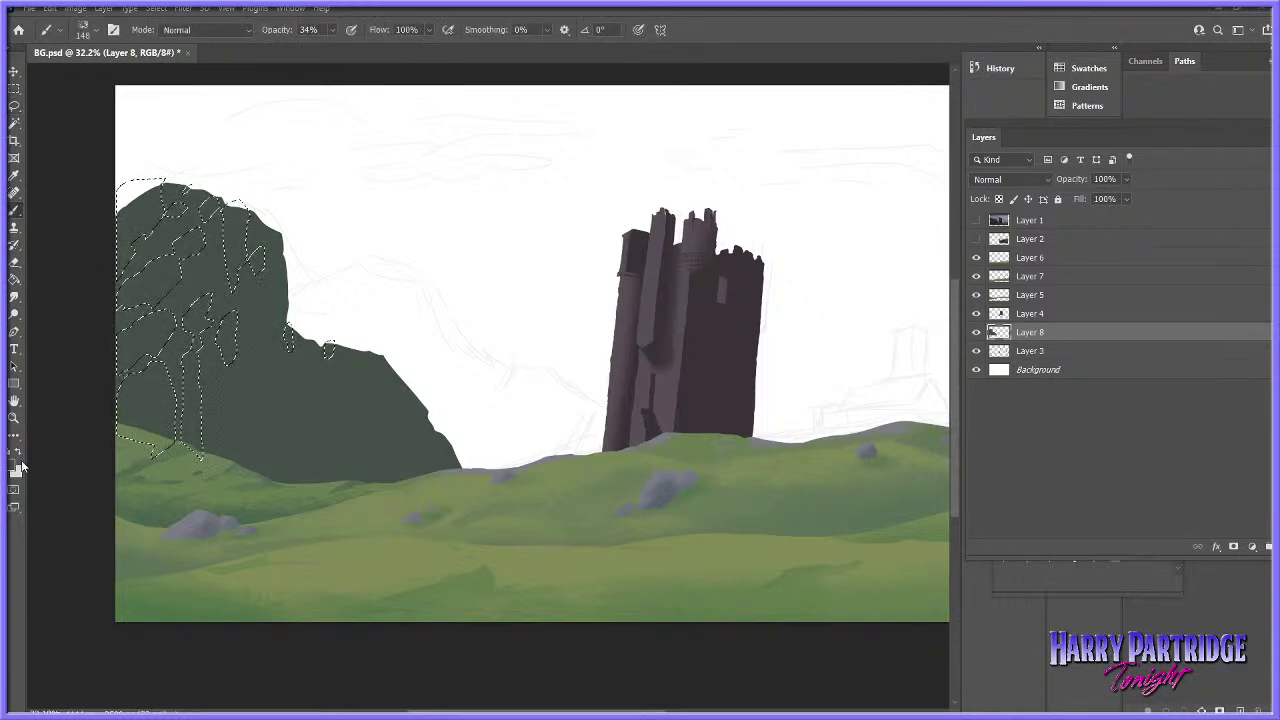
click(14, 466)
drag(983, 499, 979, 487)
drag(856, 539, 859, 549)
key(Return)
key(b)
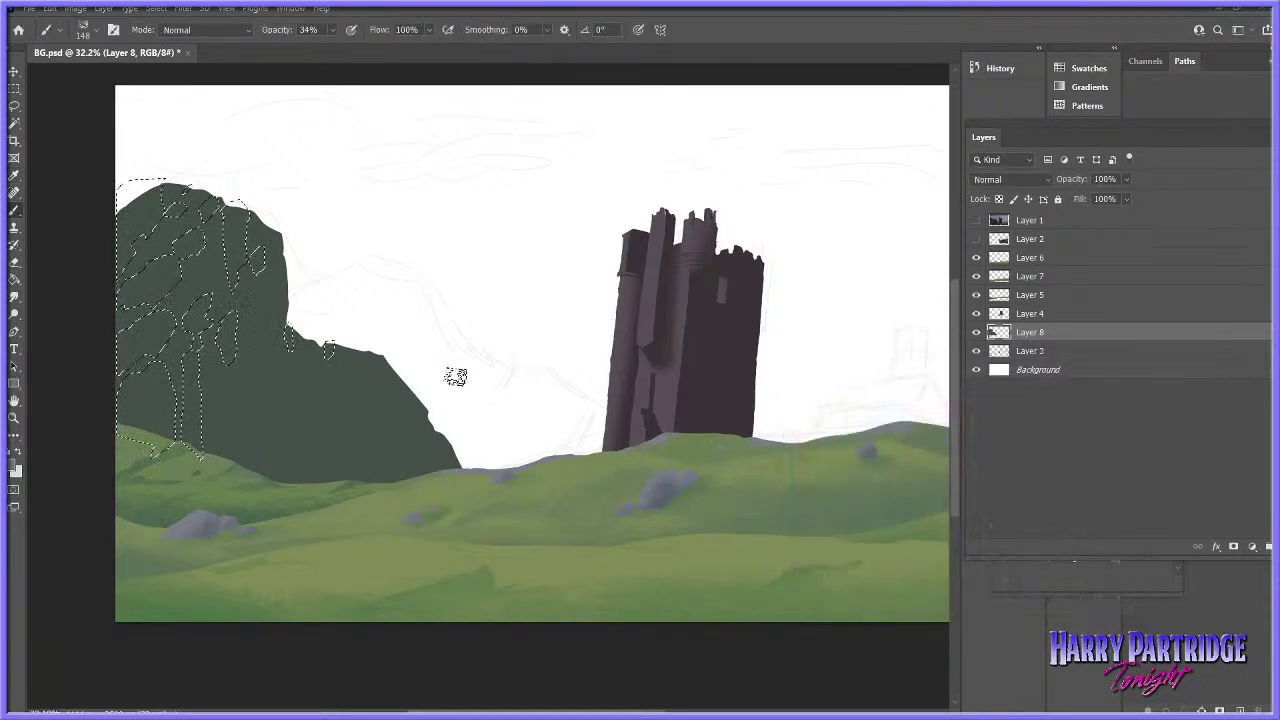
- Enlarge the brush to 382 px, lock Layer 8's transparent pixels, paint lighter grey-green into the selected rock faces and deselect
right_click(402, 376)
drag(152, 385, 187, 207)
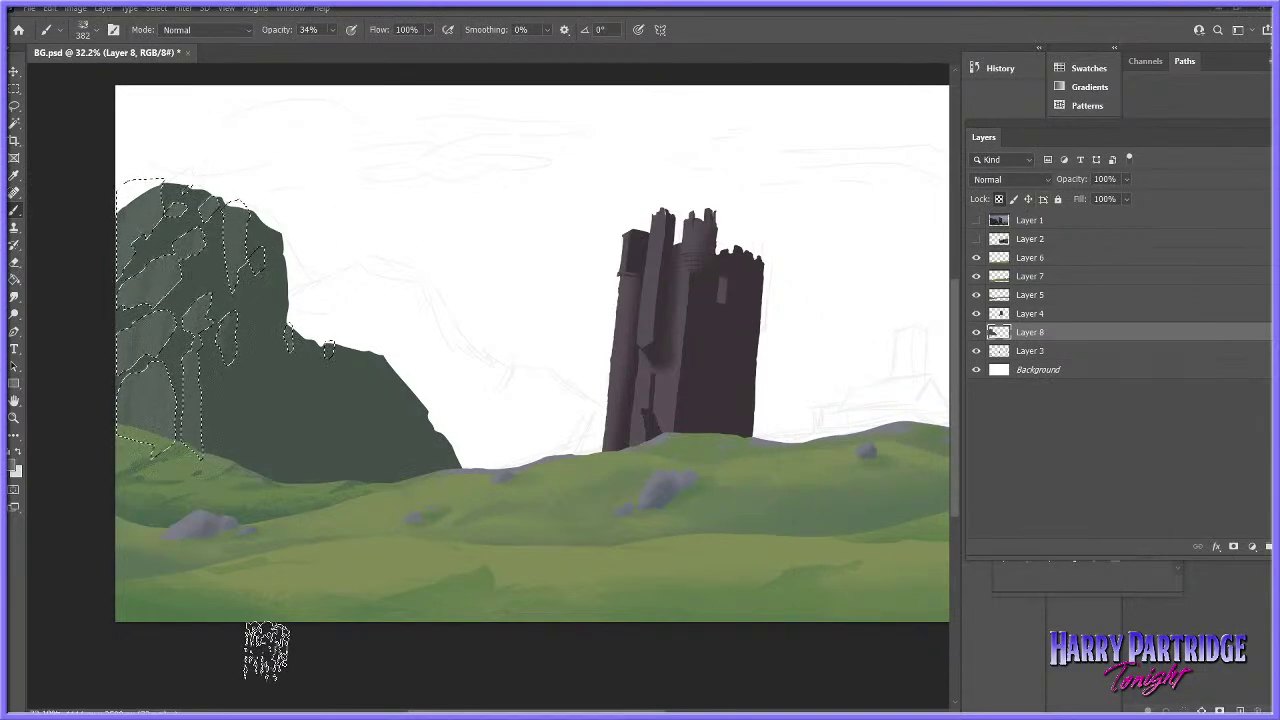
key(ctrl+f)
click(750, 133)
key(ctrl+d)
- Check the Layer 1 reference and lasso rock-face patches on the mountain's lower shoulder, along its edges and around the summit
click(14, 418)
drag(610, 450, 220, 493)
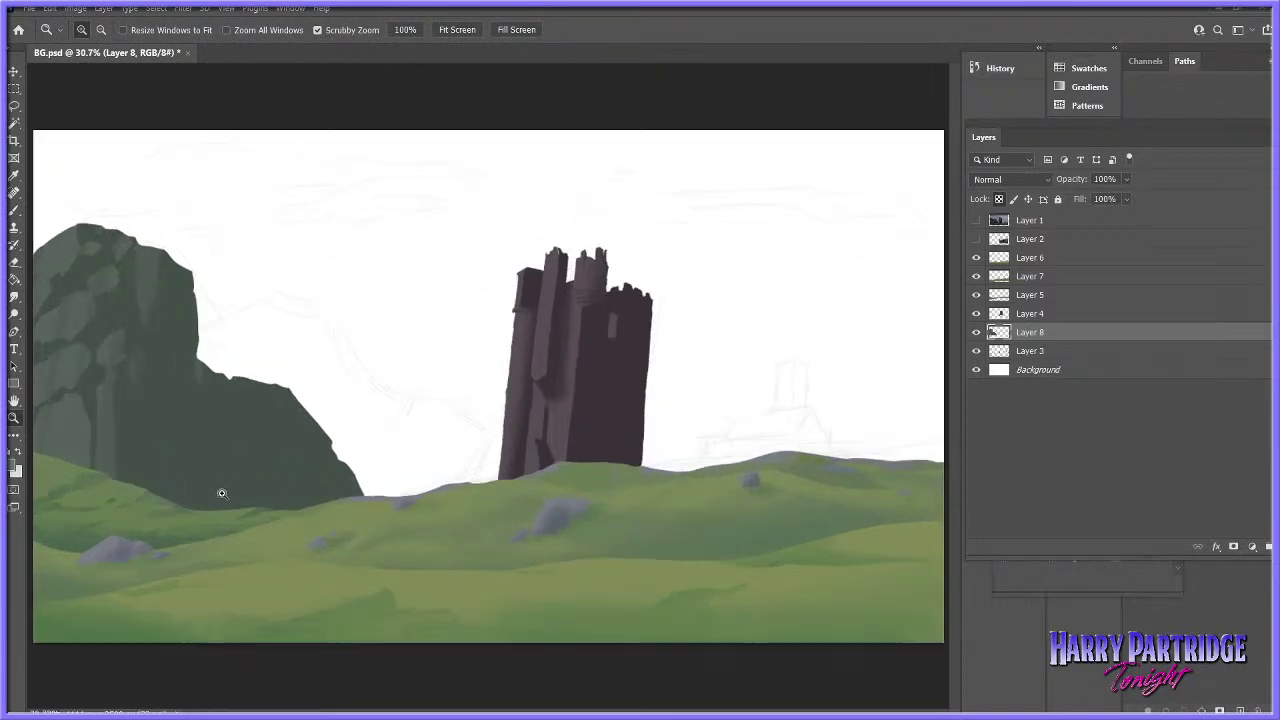
click(977, 220)
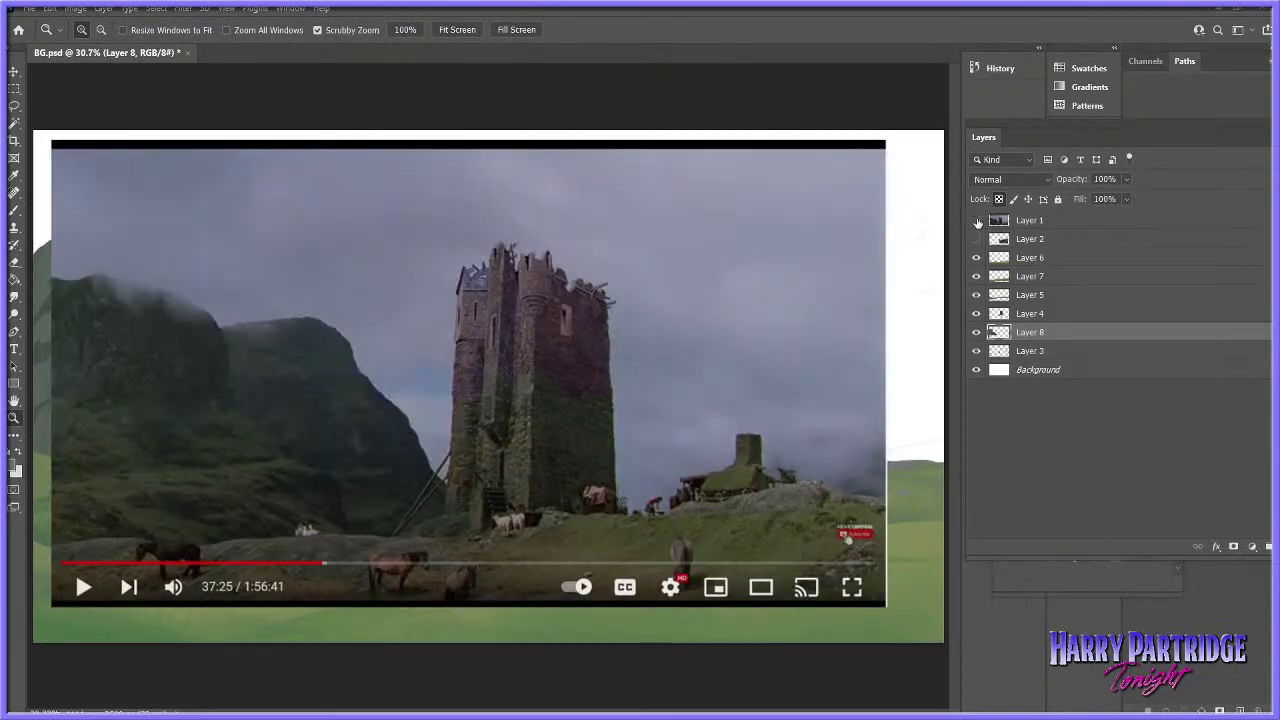
click(977, 220)
drag(105, 394, 123, 393)
key(l)
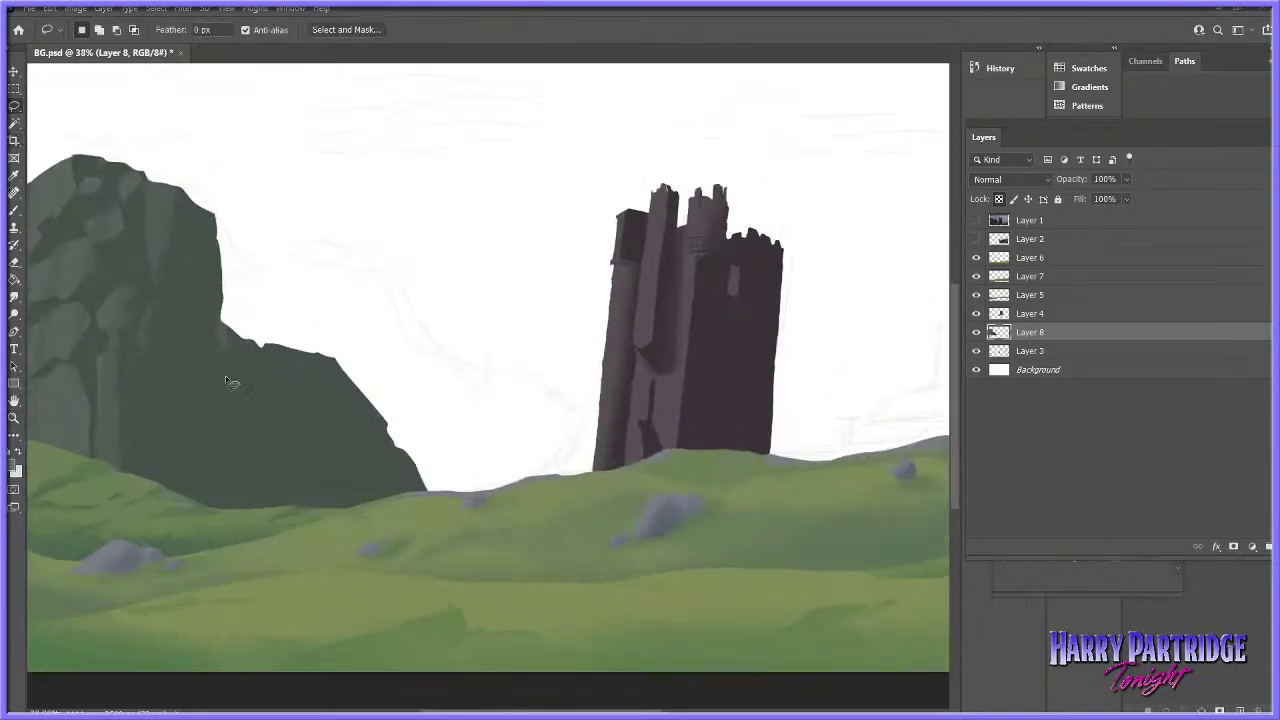
mouse_move(203, 377)
mouse_down()
mouse_move(190, 420)
mouse_move(245, 412)
mouse_move(265, 373)
mouse_move(282, 371)
mouse_move(150, 442)
mouse_move(170, 525)
mouse_move(219, 498)
mouse_move(188, 430)
mouse_move(215, 425)
mouse_move(165, 401)
mouse_move(176, 403)
mouse_up()
mouse_move(274, 412)
mouse_down()
mouse_move(306, 388)
mouse_move(304, 372)
mouse_move(312, 388)
mouse_move(323, 381)
mouse_move(292, 372)
mouse_up()
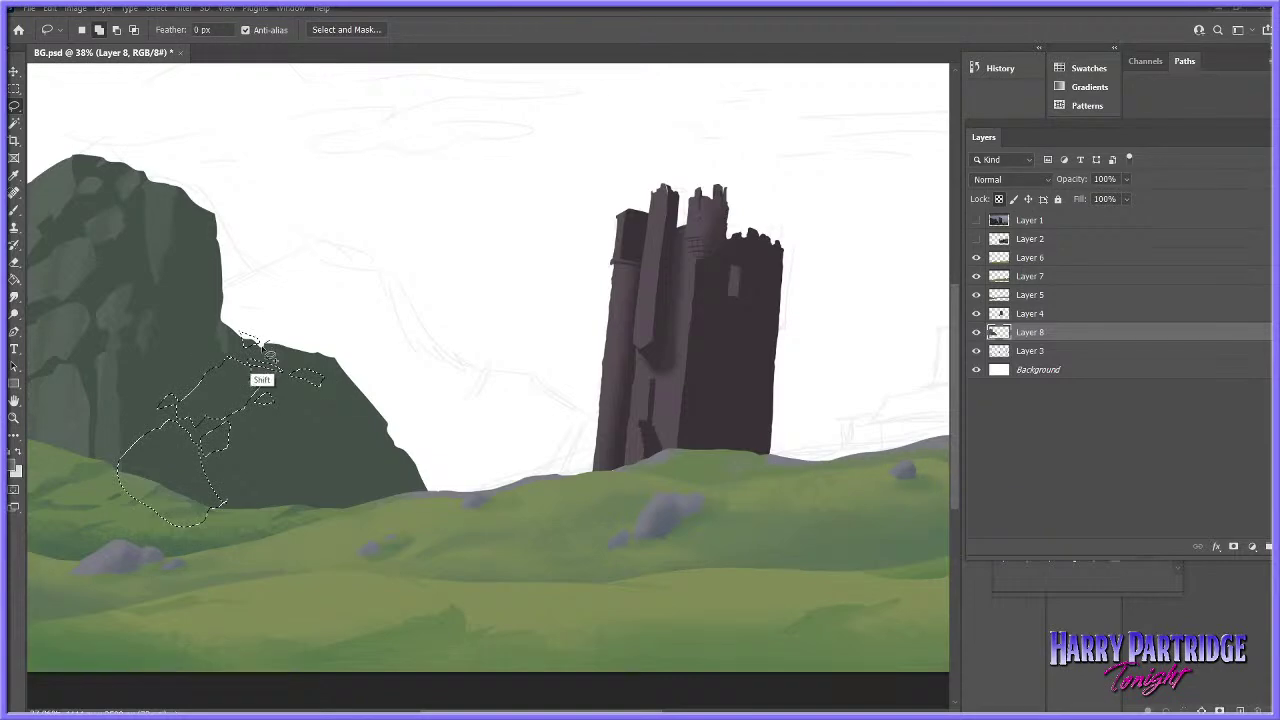
mouse_move(309, 360)
mouse_down()
mouse_move(337, 372)
mouse_move(395, 443)
mouse_up()
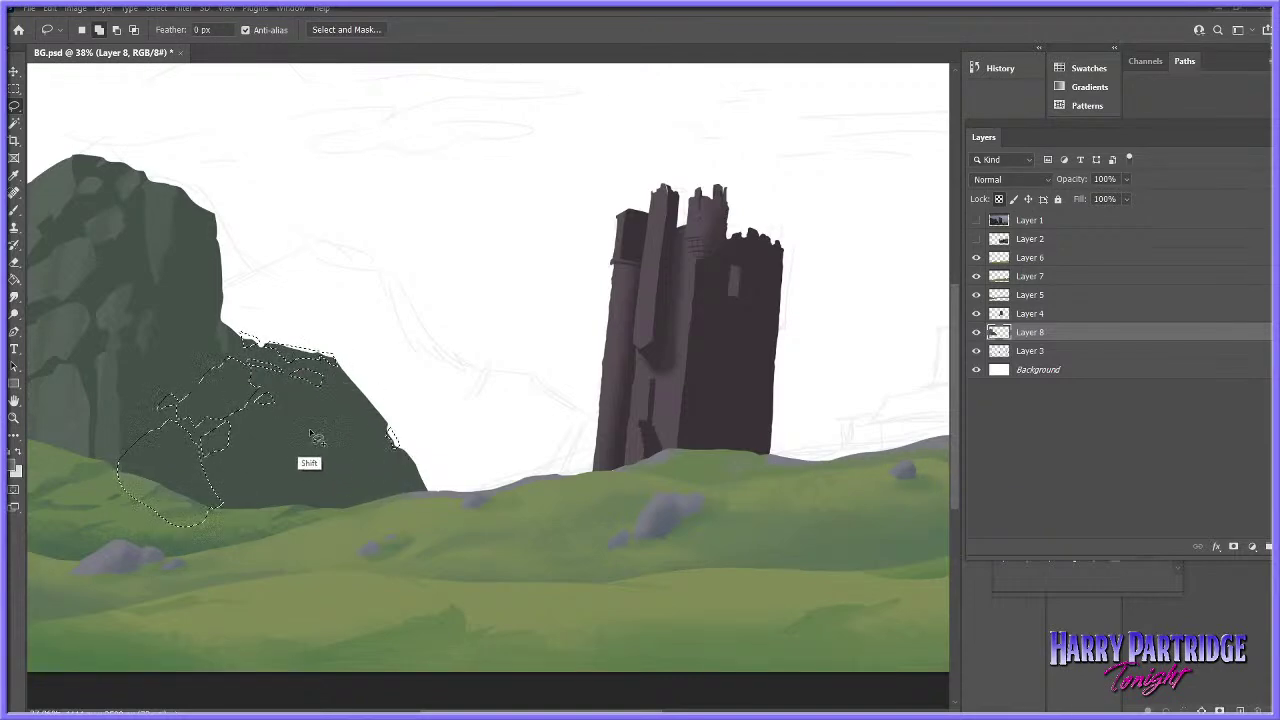
mouse_move(289, 505)
mouse_down()
mouse_move(328, 428)
mouse_move(330, 449)
mouse_move(322, 458)
mouse_move(341, 411)
mouse_up()
drag(382, 451, 369, 449)
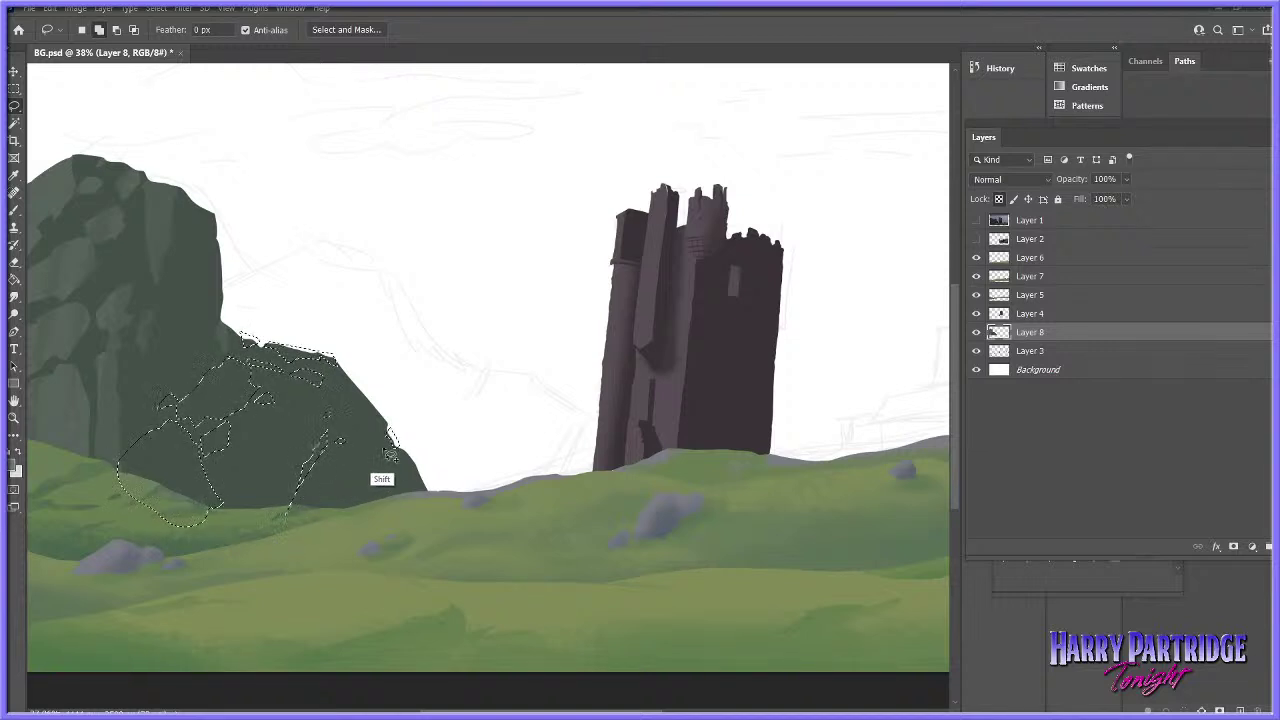
mouse_move(52, 157)
mouse_down()
mouse_move(38, 208)
mouse_move(74, 186)
mouse_move(72, 160)
mouse_move(118, 172)
mouse_move(110, 186)
mouse_move(140, 178)
mouse_move(226, 213)
mouse_move(214, 163)
mouse_move(69, 147)
mouse_move(110, 168)
mouse_move(155, 153)
mouse_up()
- Brush lighter grey-green into the selected patches on the lower shoulder and summit at 34% opacity, then deselect
key(b)
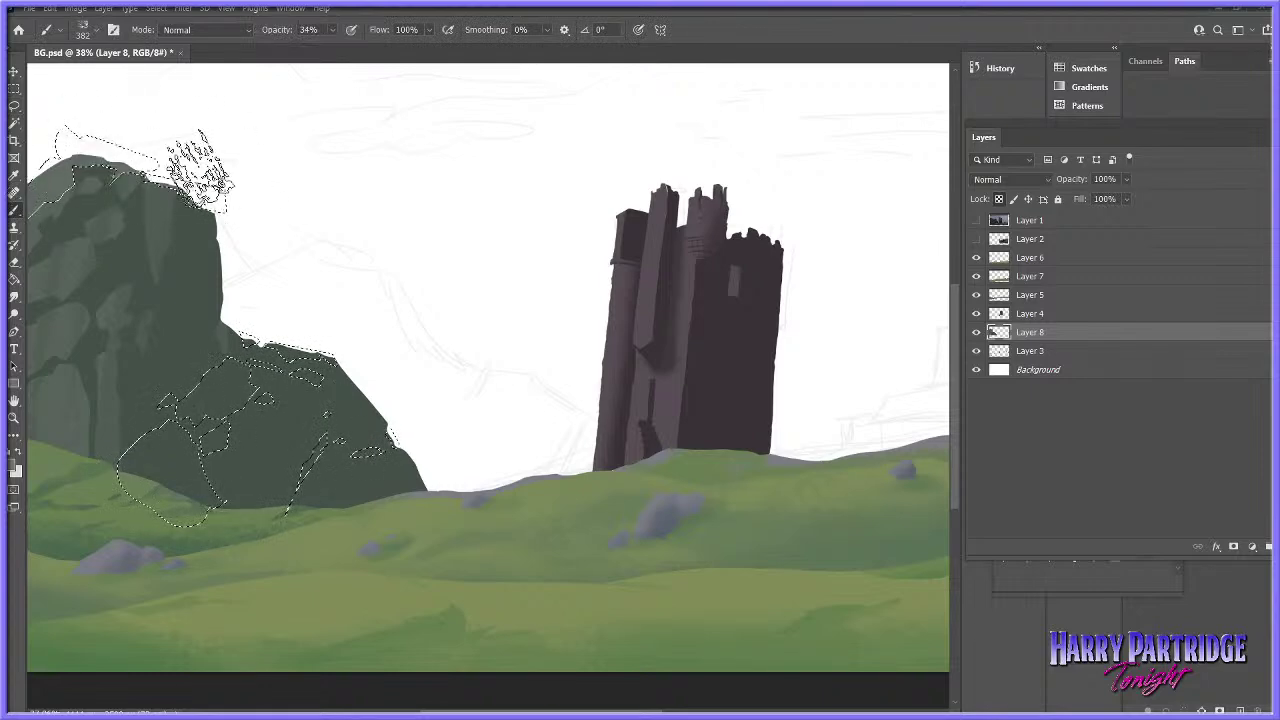
drag(205, 370, 262, 378)
drag(185, 412, 228, 430)
mouse_move(109, 482)
mouse_down()
mouse_move(165, 440)
mouse_move(185, 455)
mouse_up()
key(ctrl+d)
- Compare the mountain with the Layer 1 reference, cut away a lassoed piece along its upper edge and deselect
key(z)
drag(460, 402, 296, 480)
click(976, 219)
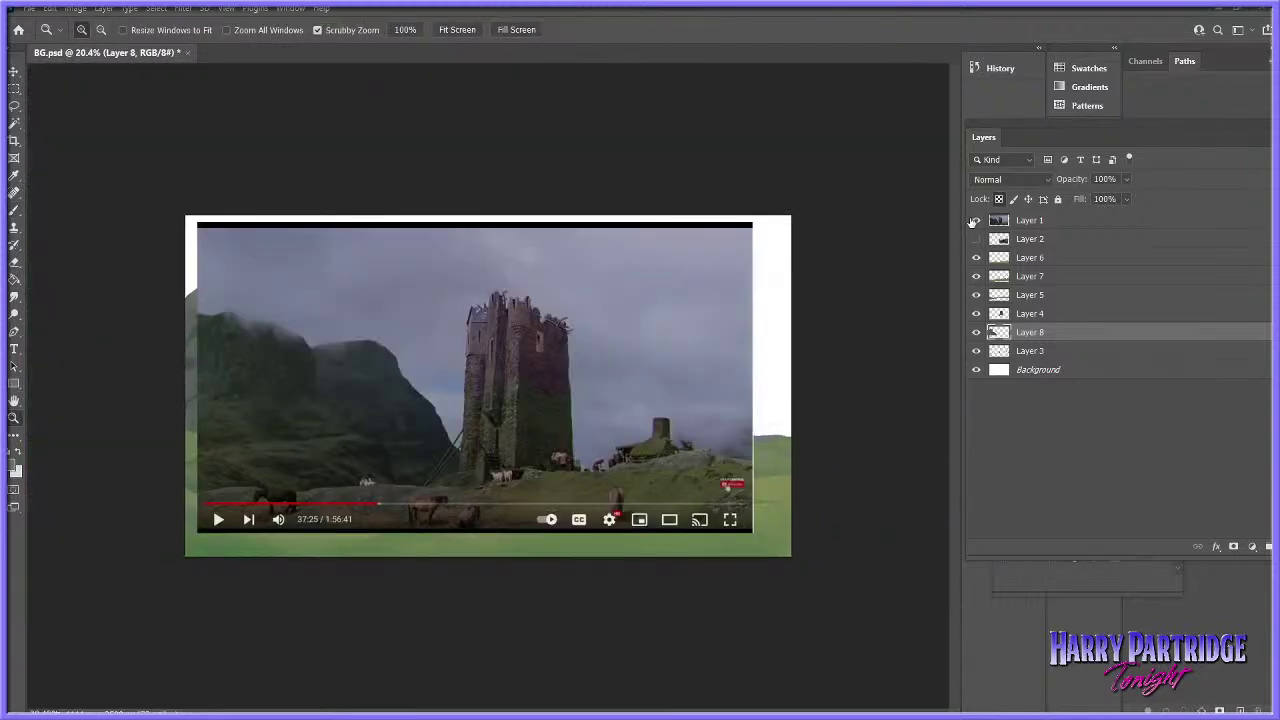
click(976, 220)
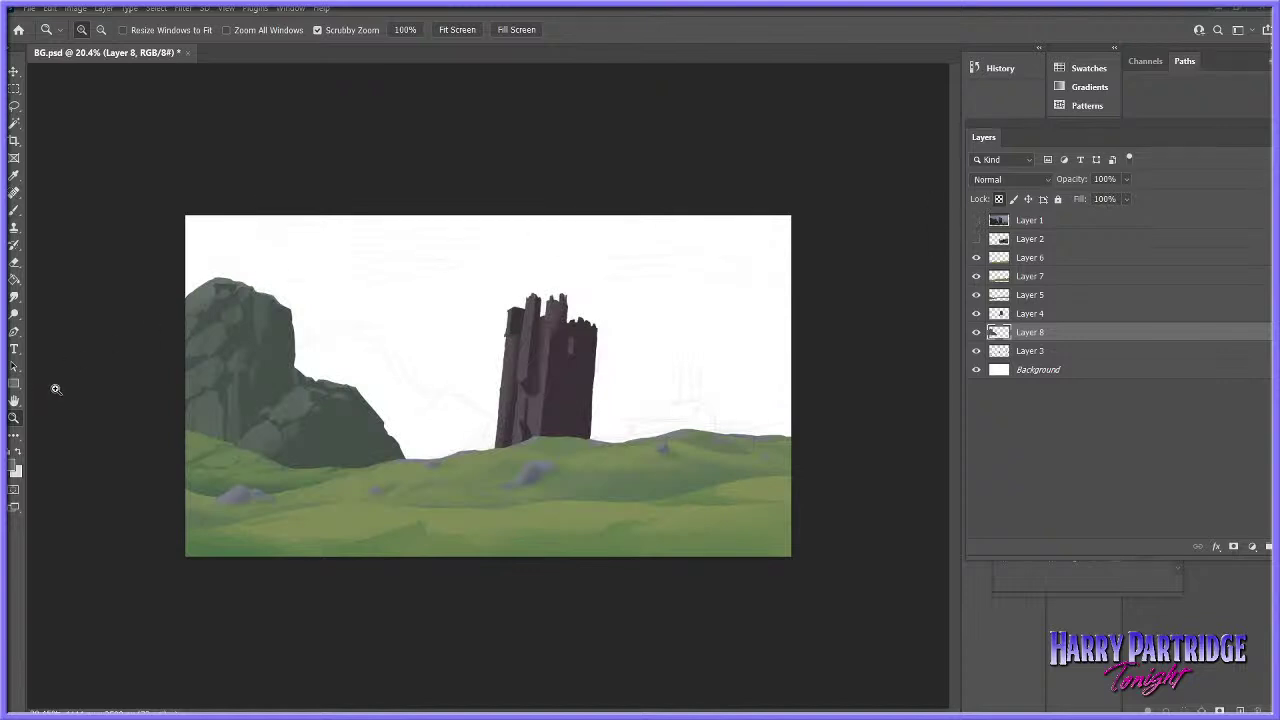
drag(112, 343, 122, 325)
click(14, 104)
drag(214, 306, 236, 266)
key(Delete)
key(ctrl+d)
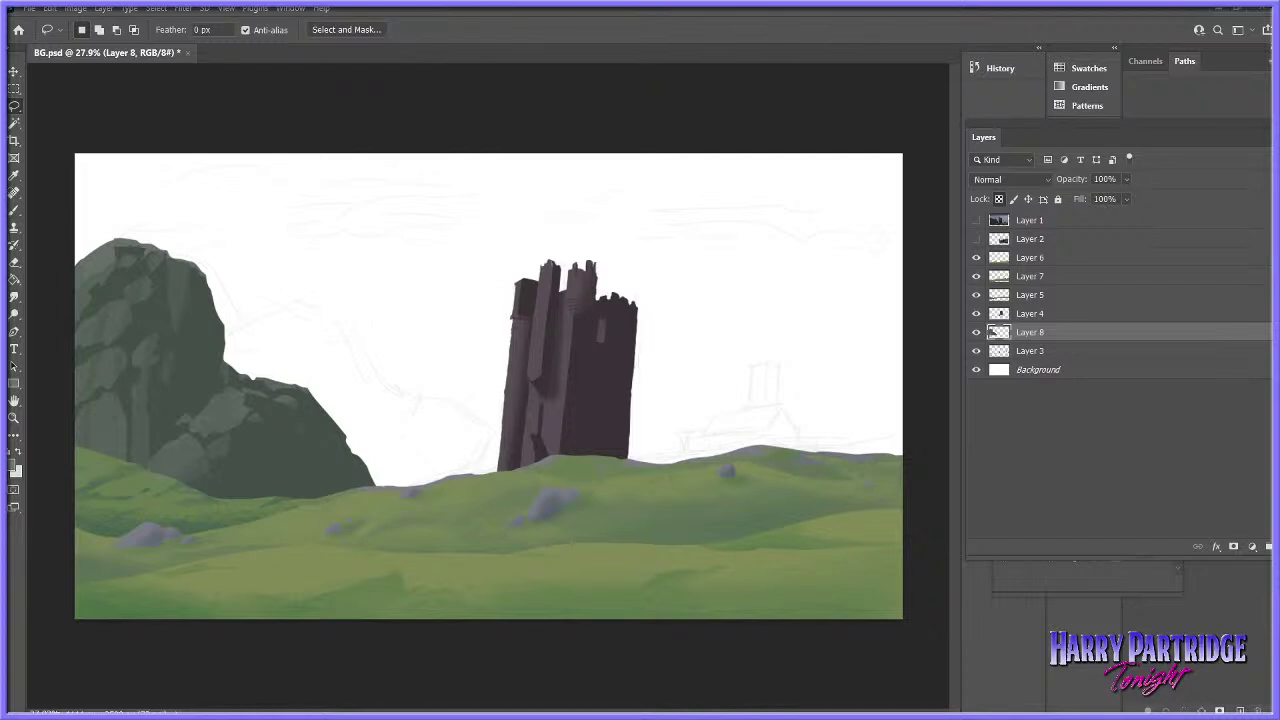
- Recheck the Layer 1 reference and create a new layer placed directly beneath the Layer 3 sketch
click(977, 220)
click(977, 220)
click(977, 221)
click(976, 222)
click(1078, 353)
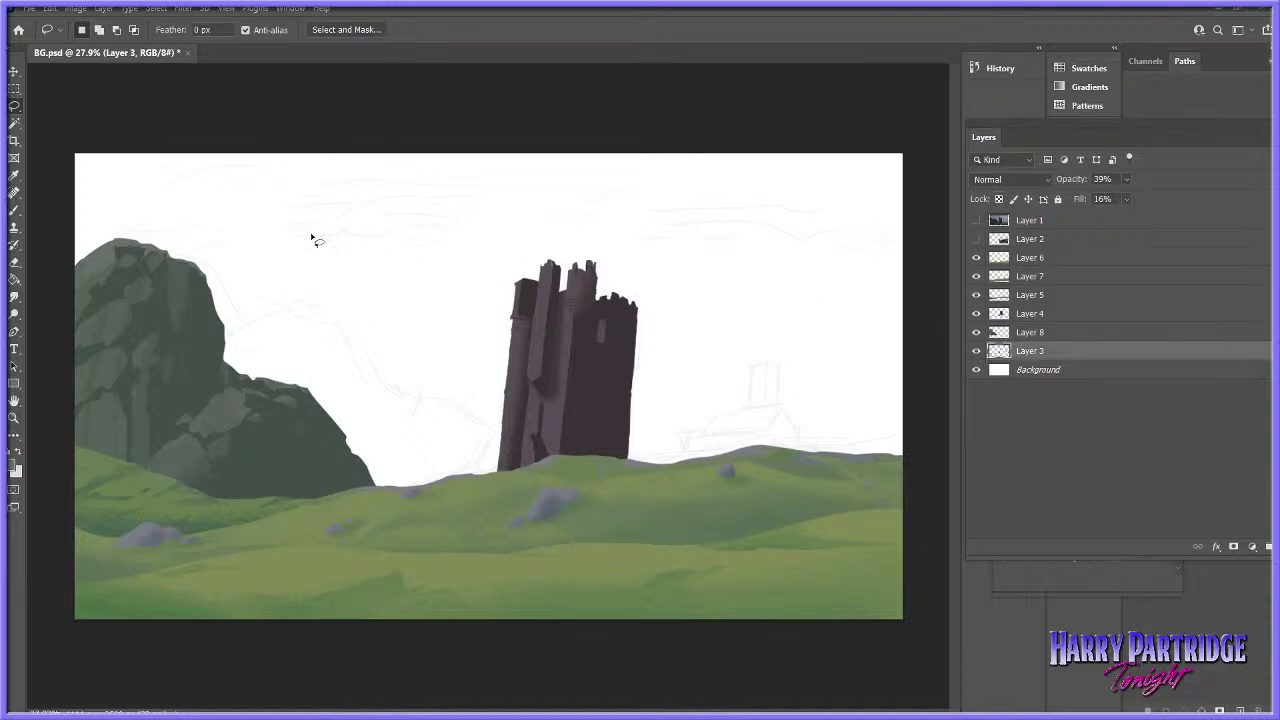
click(103, 8)
mouse_move(140, 22)
click(265, 21)
key(Return)
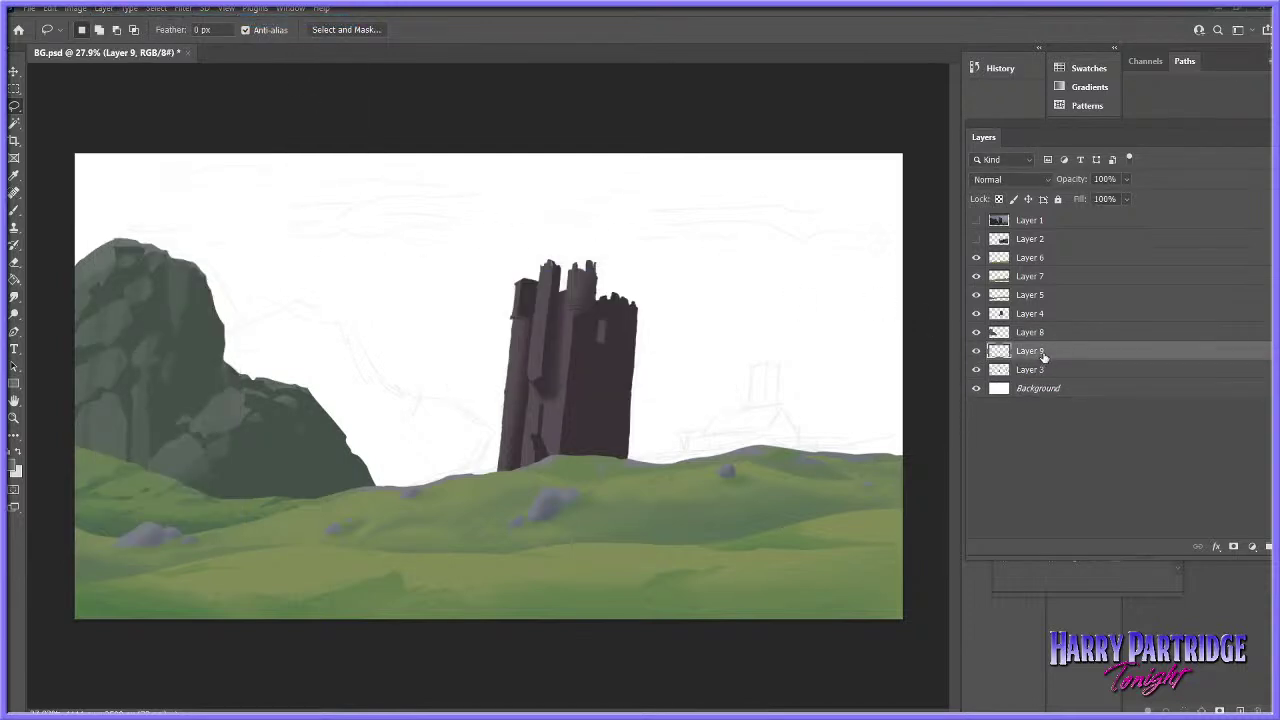
drag(1042, 357, 1026, 367)
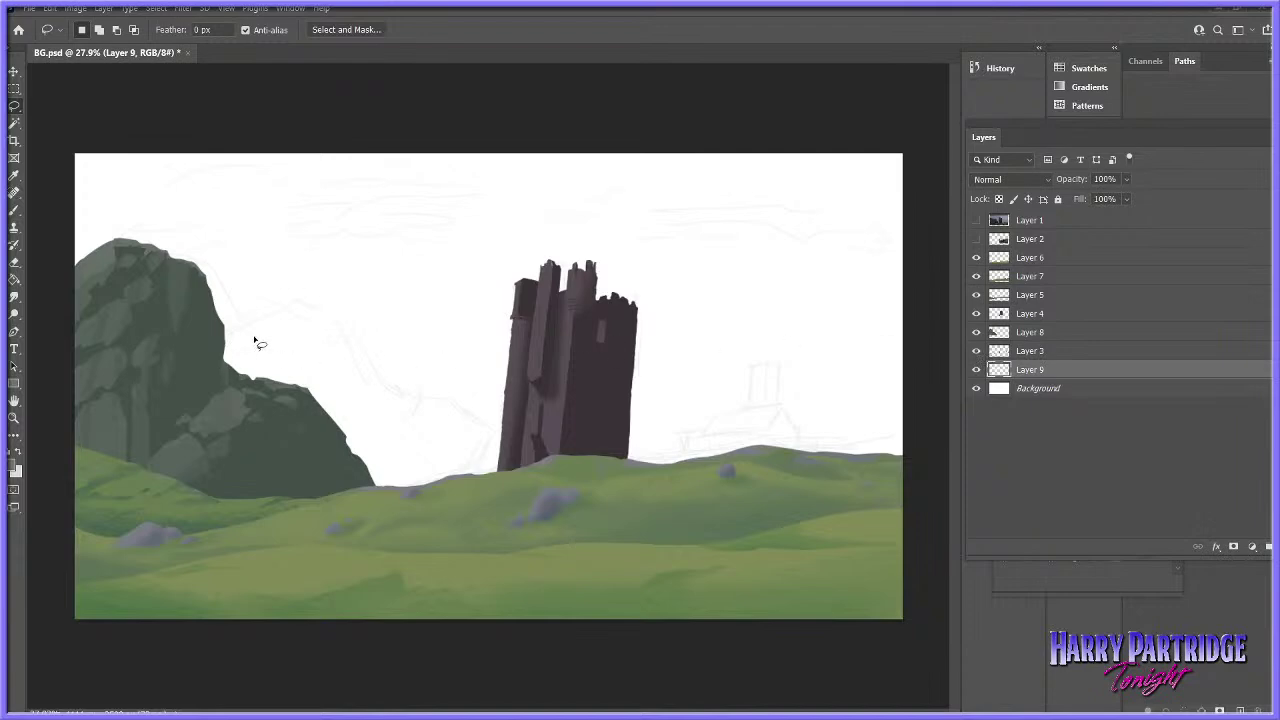
- Lasso a second mountain with a rounded summit and uneven right slope behind the first, comparing it with the Layer 1 reference
click(975, 225)
click(975, 225)
mouse_move(455, 485)
mouse_down()
mouse_move(388, 513)
mouse_move(211, 460)
mouse_move(205, 295)
mouse_up()
click(977, 222)
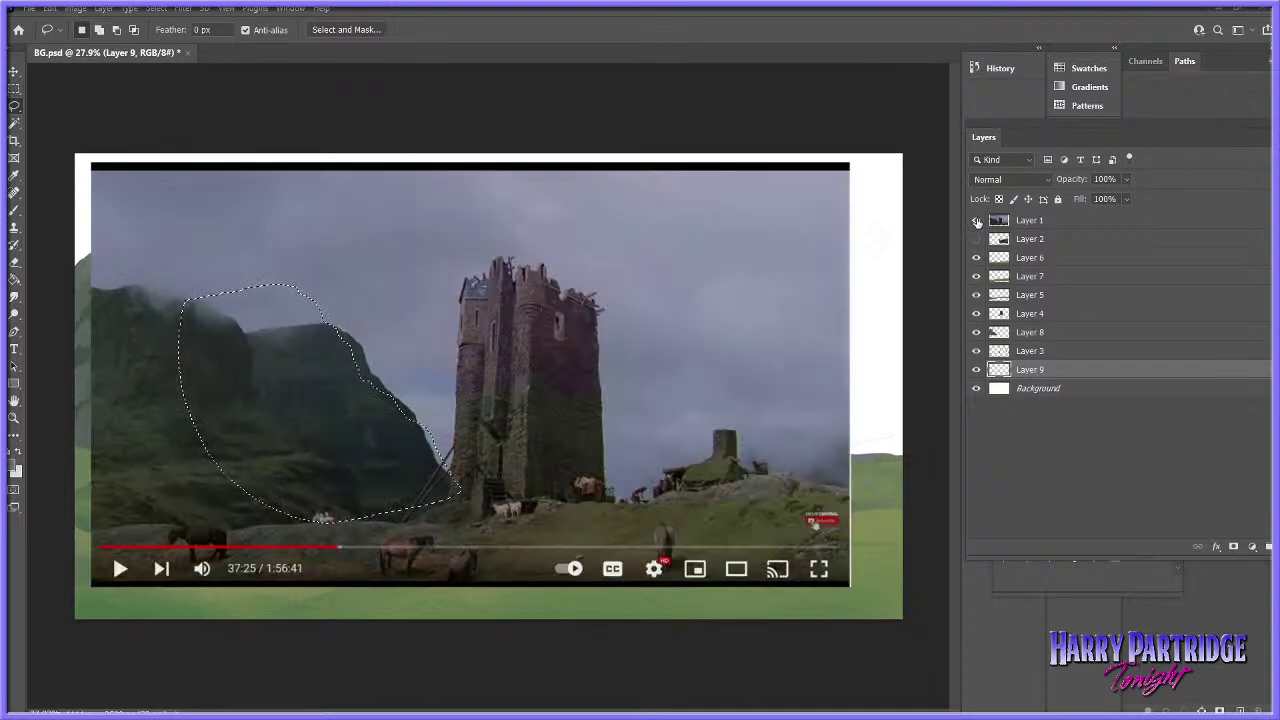
click(977, 222)
- Fill the second mountain's selection on Layer 9 with dark grey-green using the Paint Bucket
click(14, 211)
click(12, 467)
click(295, 425)
key(Return)
key(ctrl+z)
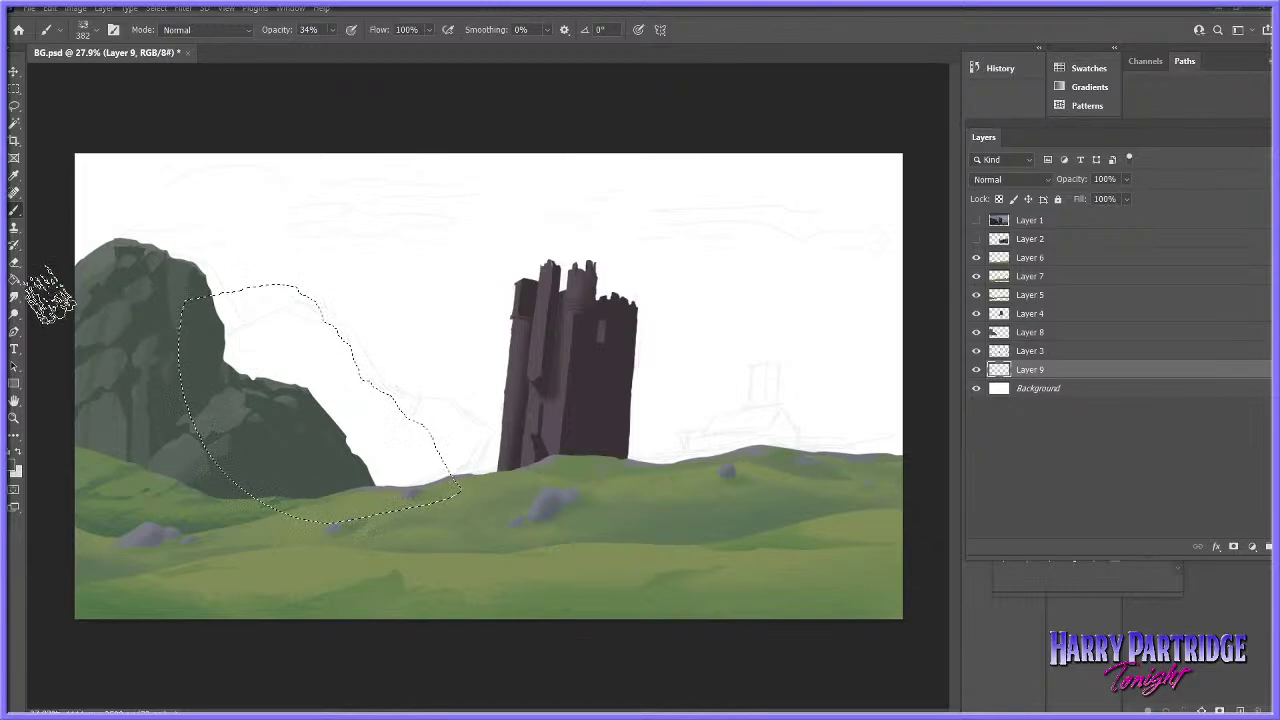
key(g)
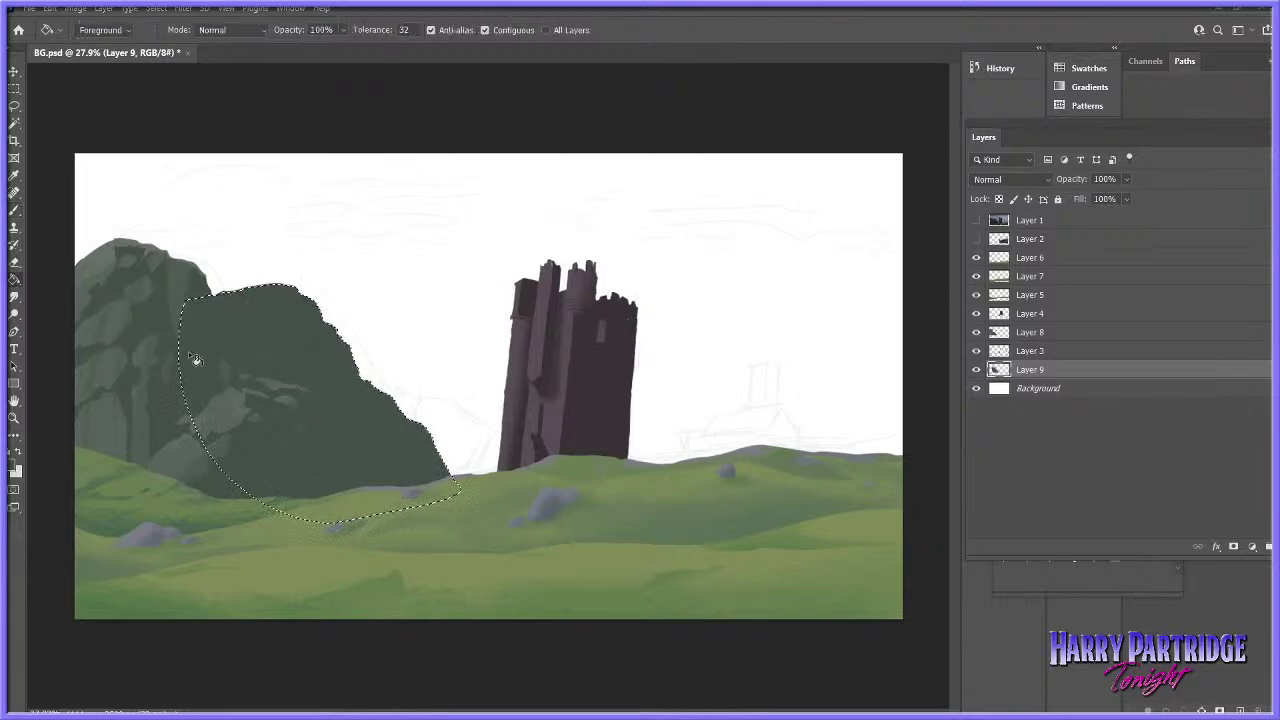
- Hide the Layer 3 sketch and reduce Layer 9's opacity to 83% to fade the distant mountain
click(20, 212)
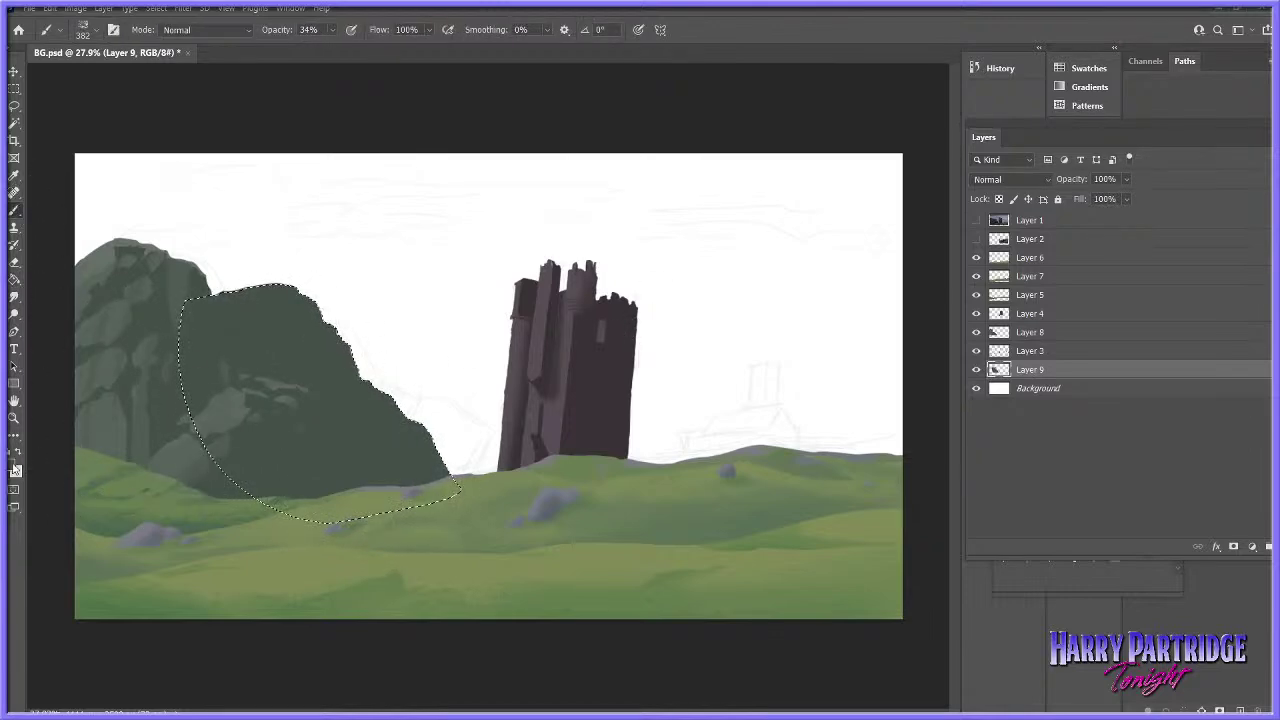
click(16, 470)
click(1082, 388)
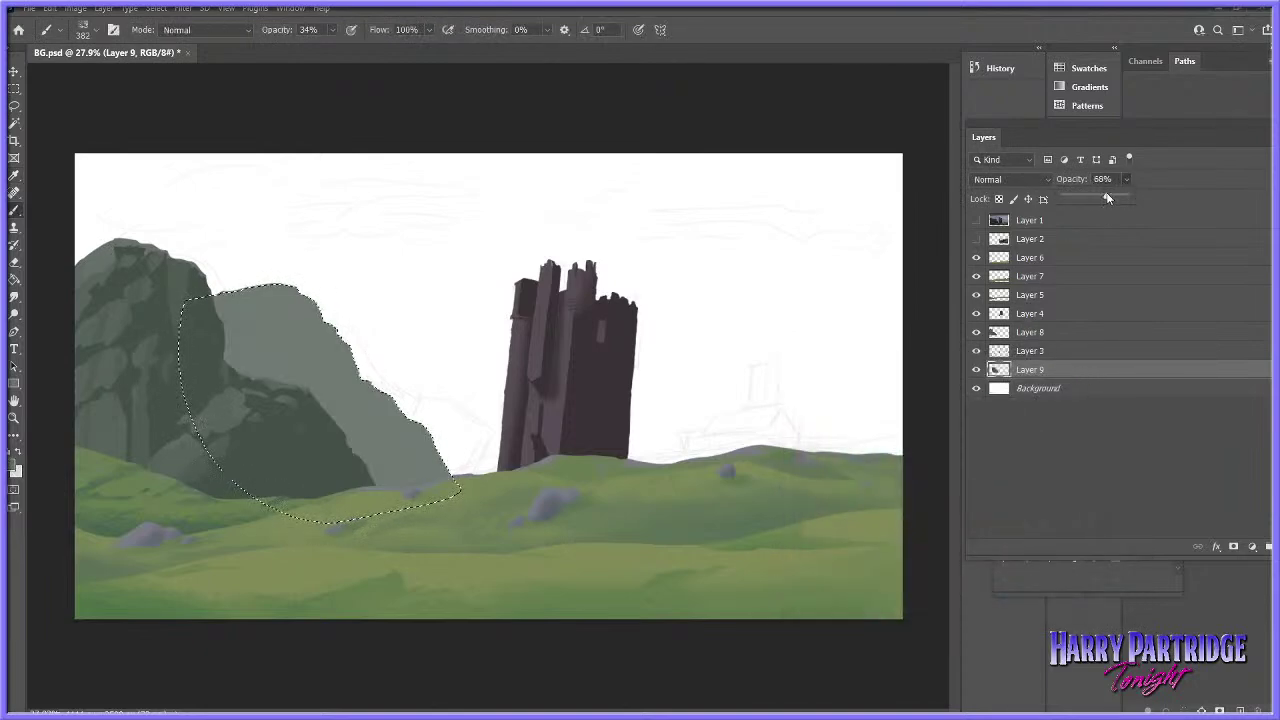
drag(1107, 196, 1108, 198)
click(977, 352)
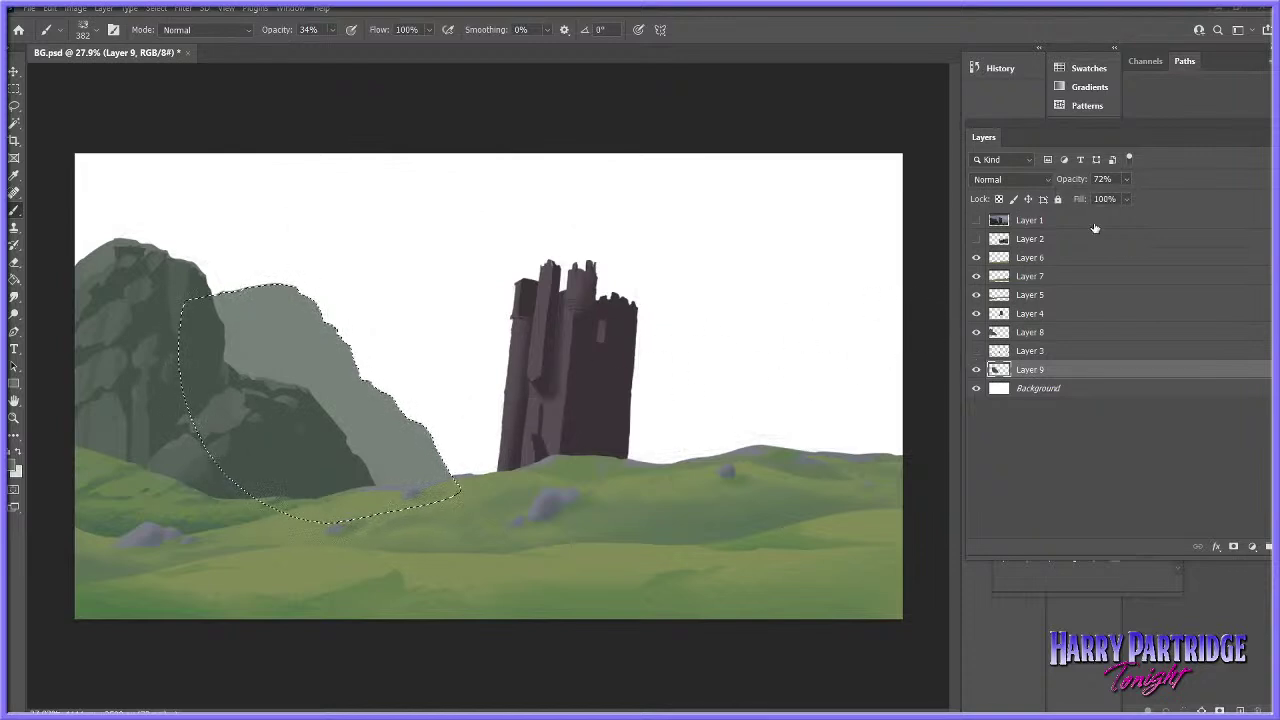
click(1126, 179)
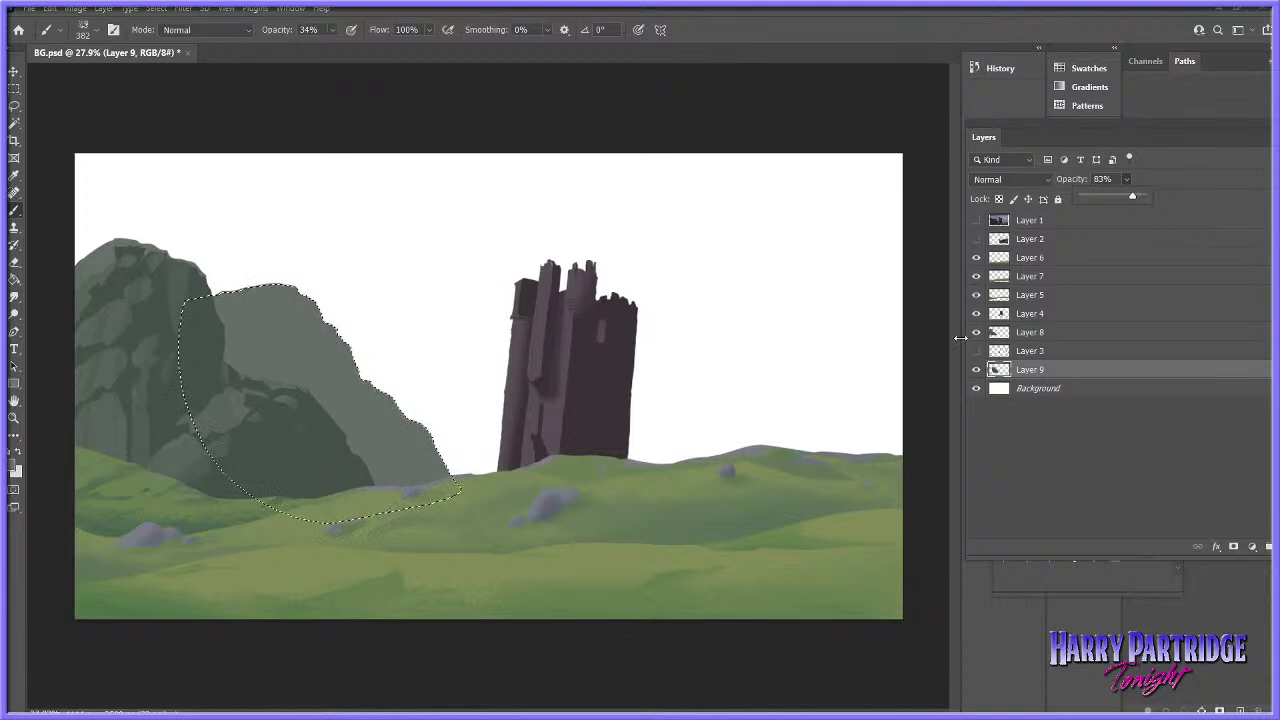
- Compare both mountains with the Layer 1 reference at different zoom levels and clear the selection around the distant mountain
click(14, 418)
drag(315, 425, 315, 425)
click(977, 221)
mouse_move(794, 330)
mouse_down()
mouse_move(768, 343)
mouse_move(788, 341)
mouse_up()
click(976, 220)
scroll(300, 420, down, 3)
scroll(306, 397, up, 3)
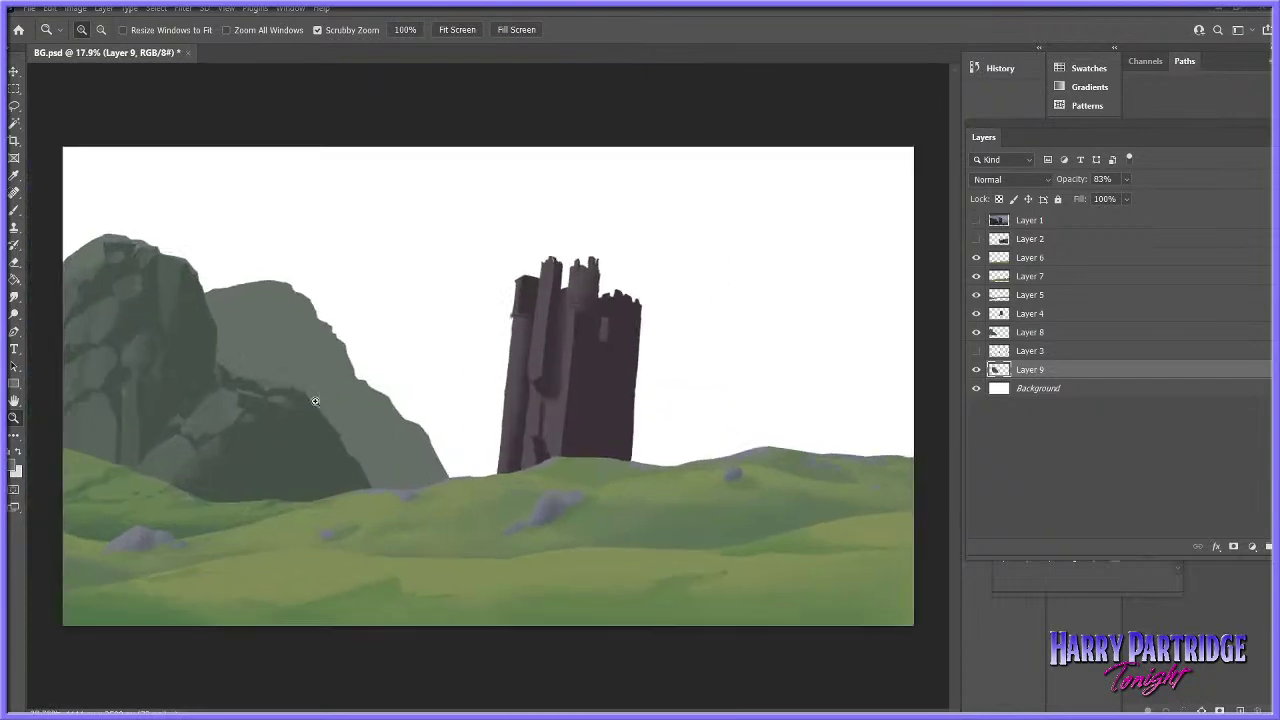
click(14, 105)
key(ctrl+d)
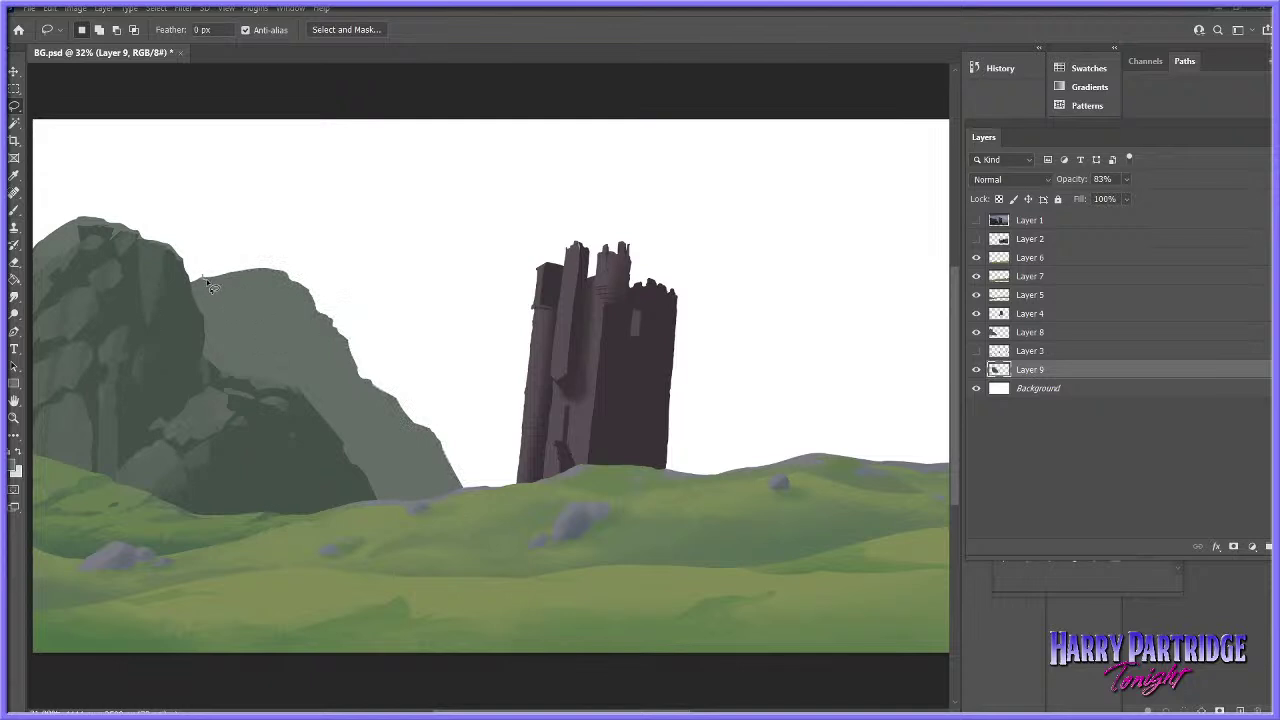
- Lasso jagged rock facets across the distant mountain's summit and down its right slope on Layer 9, combining them into one selection
mouse_move(224, 284)
mouse_down()
mouse_move(219, 315)
mouse_move(245, 328)
mouse_move(268, 290)
mouse_move(224, 257)
mouse_move(310, 292)
mouse_up()
mouse_move(240, 330)
mouse_down()
mouse_move(248, 365)
mouse_move(258, 318)
mouse_up()
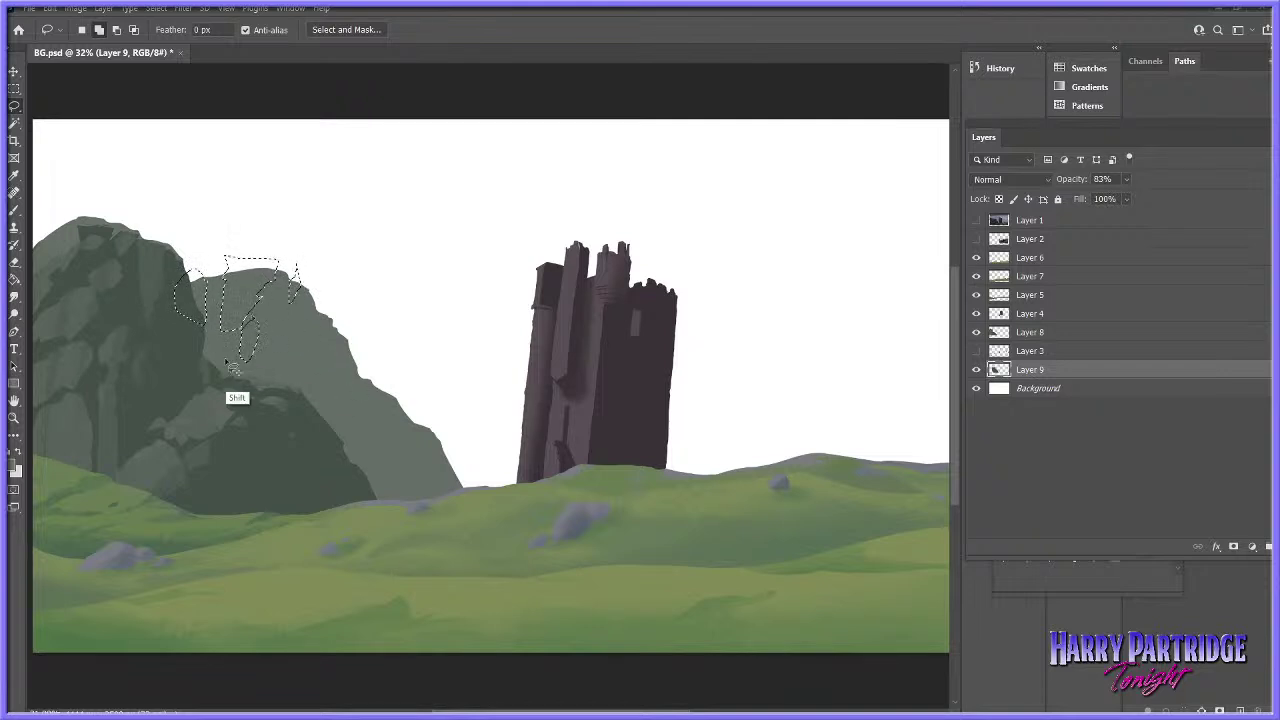
key(shift)
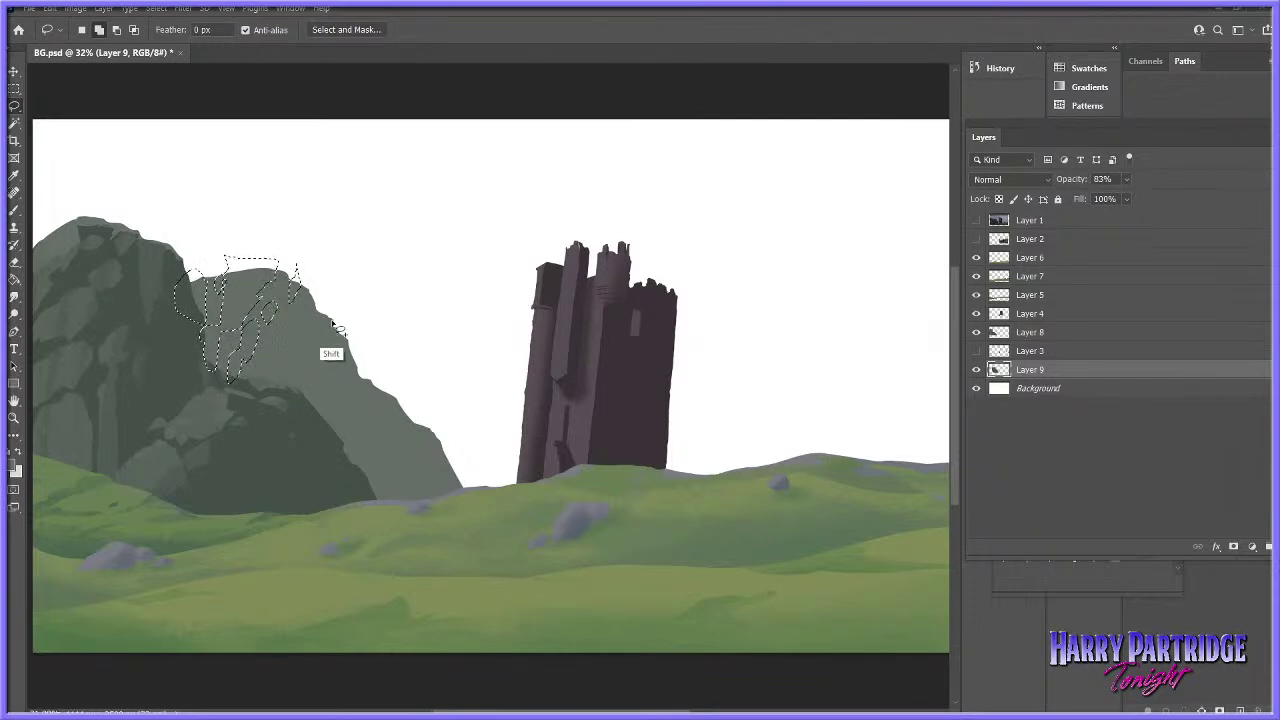
drag(319, 313, 333, 336)
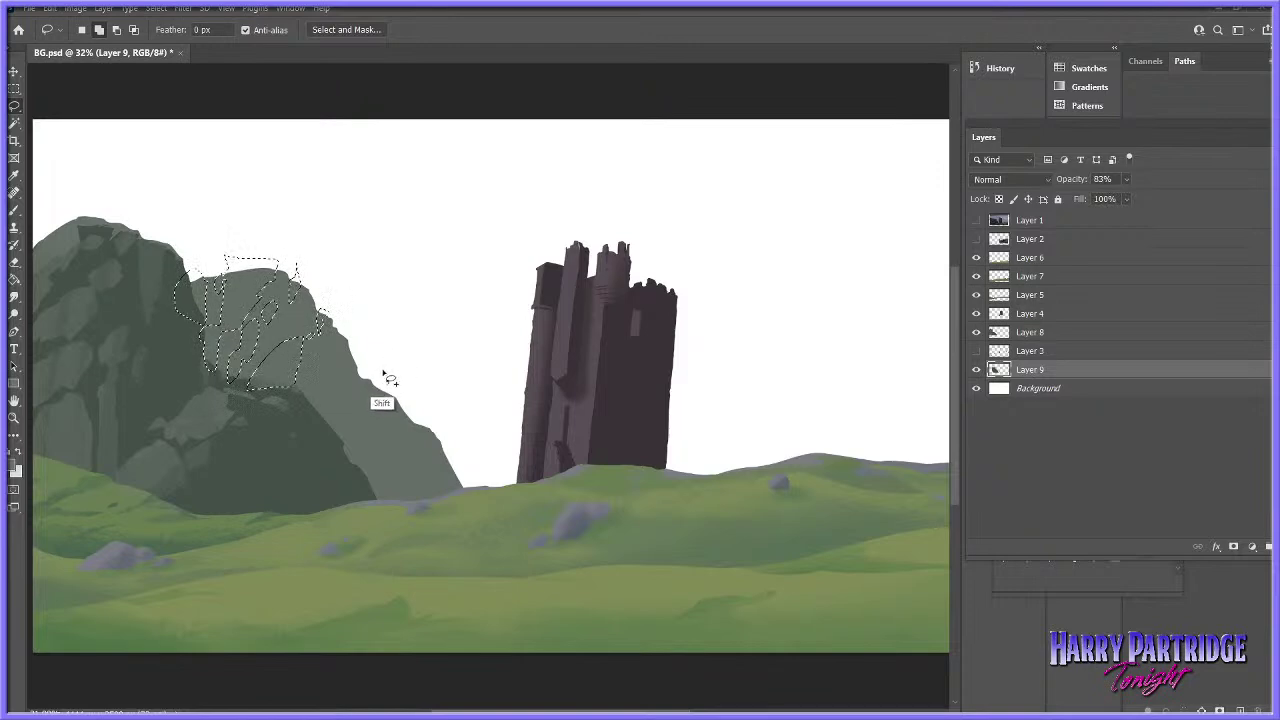
mouse_move(362, 385)
mouse_down()
mouse_move(347, 410)
mouse_move(365, 378)
mouse_move(391, 400)
mouse_move(351, 421)
mouse_move(338, 401)
mouse_move(334, 431)
mouse_up()
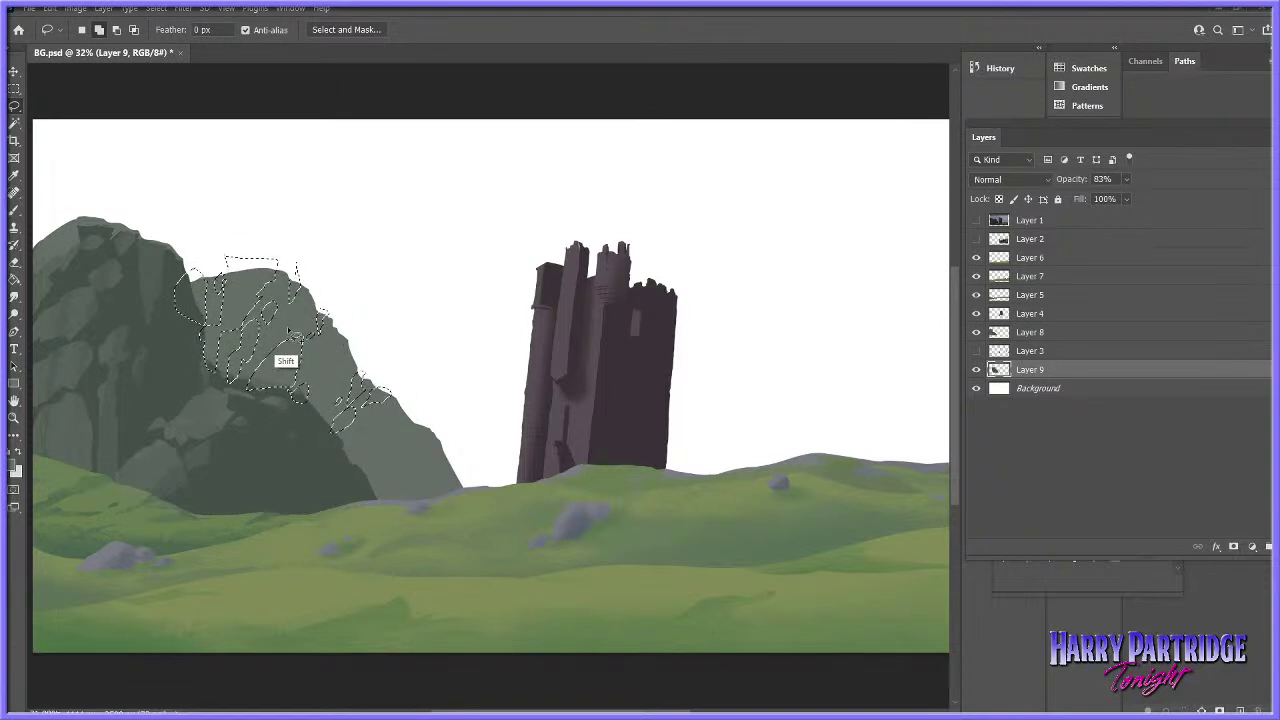
mouse_move(400, 403)
mouse_down()
mouse_move(421, 451)
mouse_move(430, 412)
mouse_move(380, 458)
mouse_up()
- Brush lighter grey-green into the selected facets at 34% brush opacity, and clear the selection around the distant mountain
key(b)
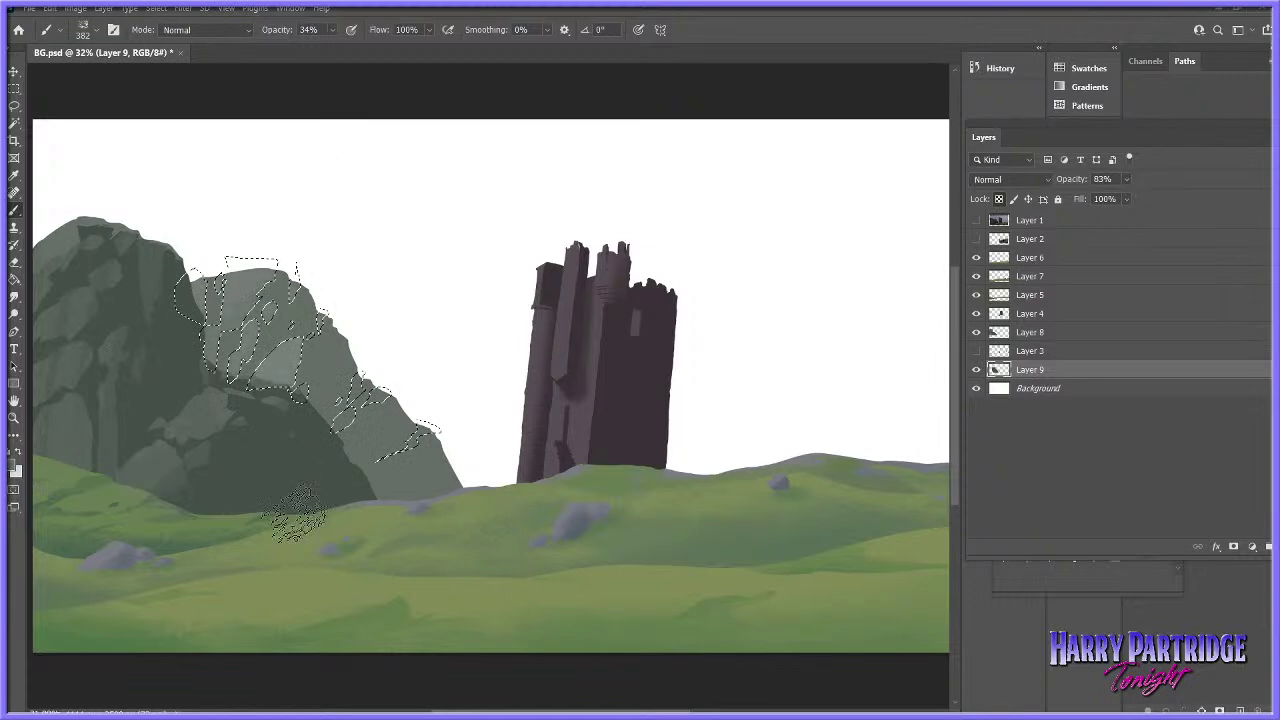
key(ctrl+d)
click(14, 417)
drag(610, 431, 551, 477)
drag(449, 461, 505, 471)
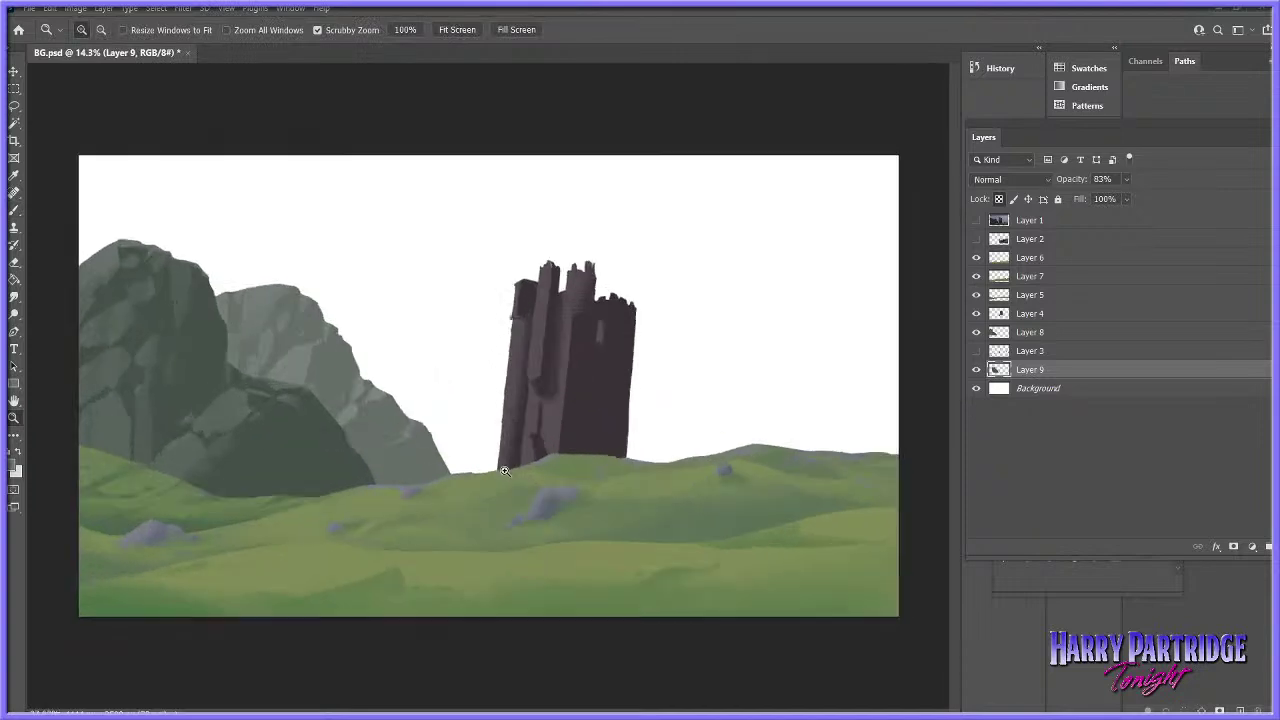
- Dab the charcoal brush over the distant mountain's selected facets at a very large size and at 245 px, and clear the selection
click(13, 211)
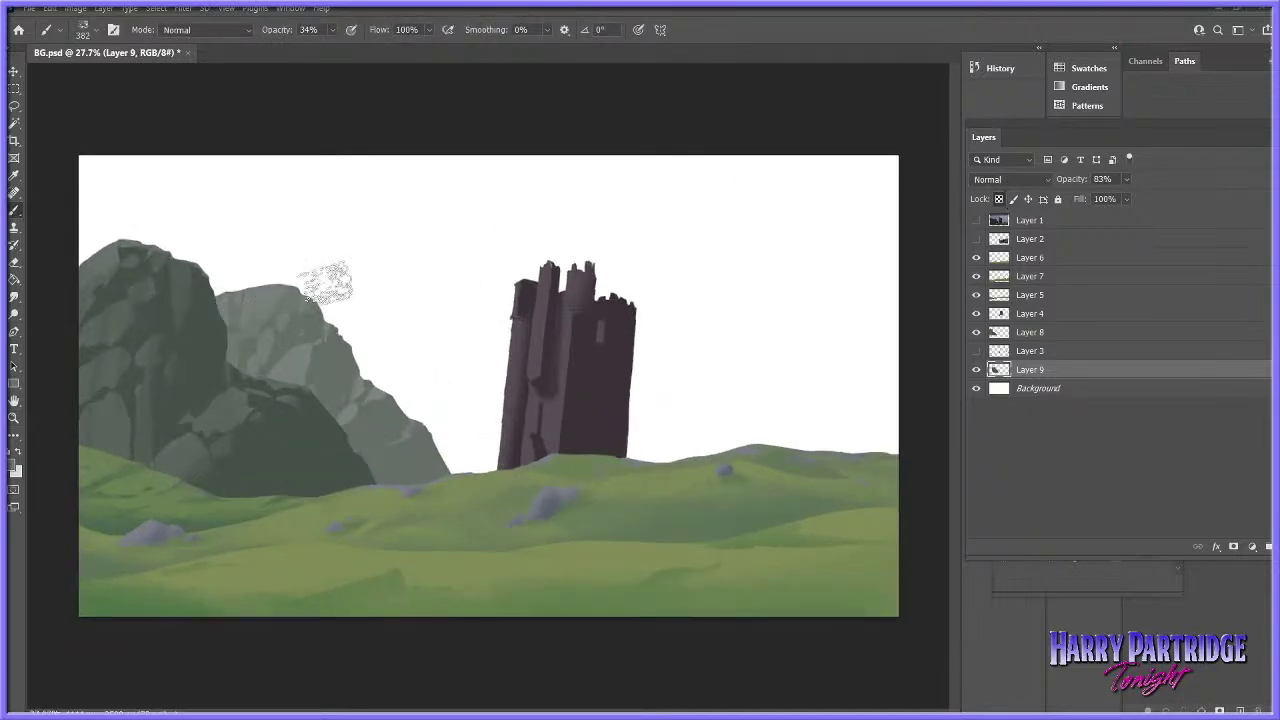
right_click(425, 352)
drag(563, 388, 575, 388)
click(340, 300)
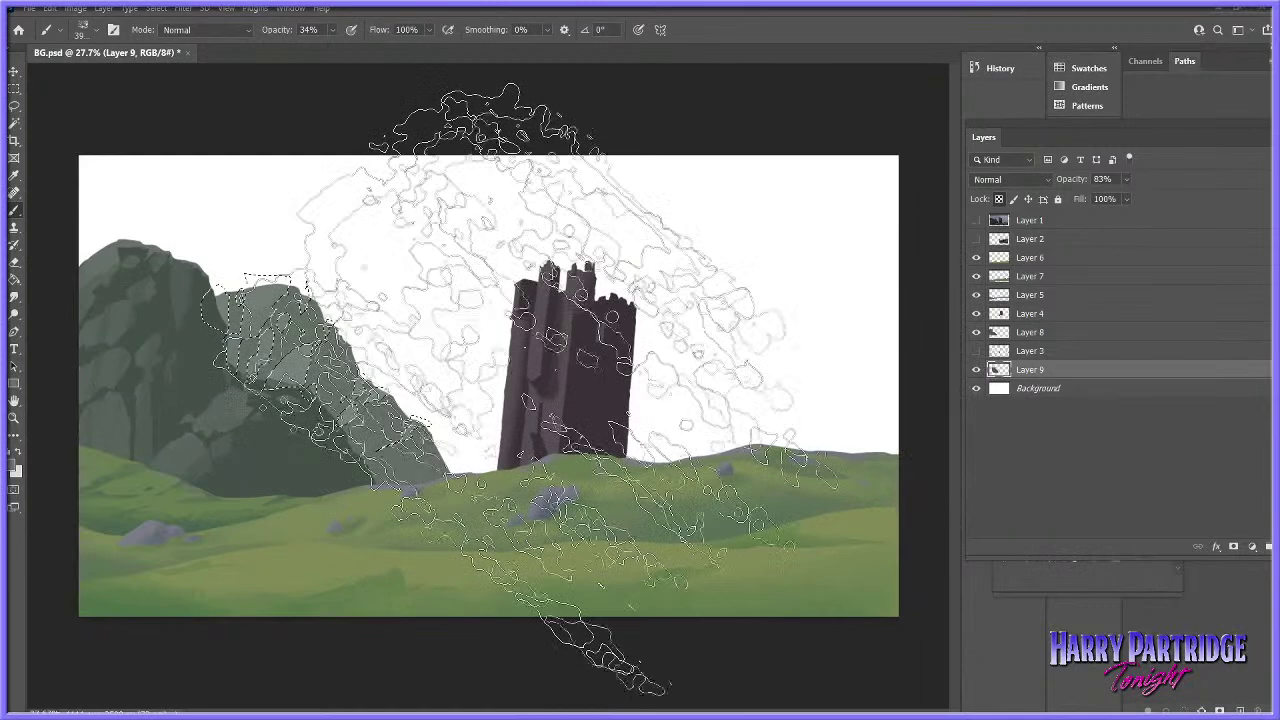
right_click(485, 357)
drag(635, 390, 618, 391)
click(300, 285)
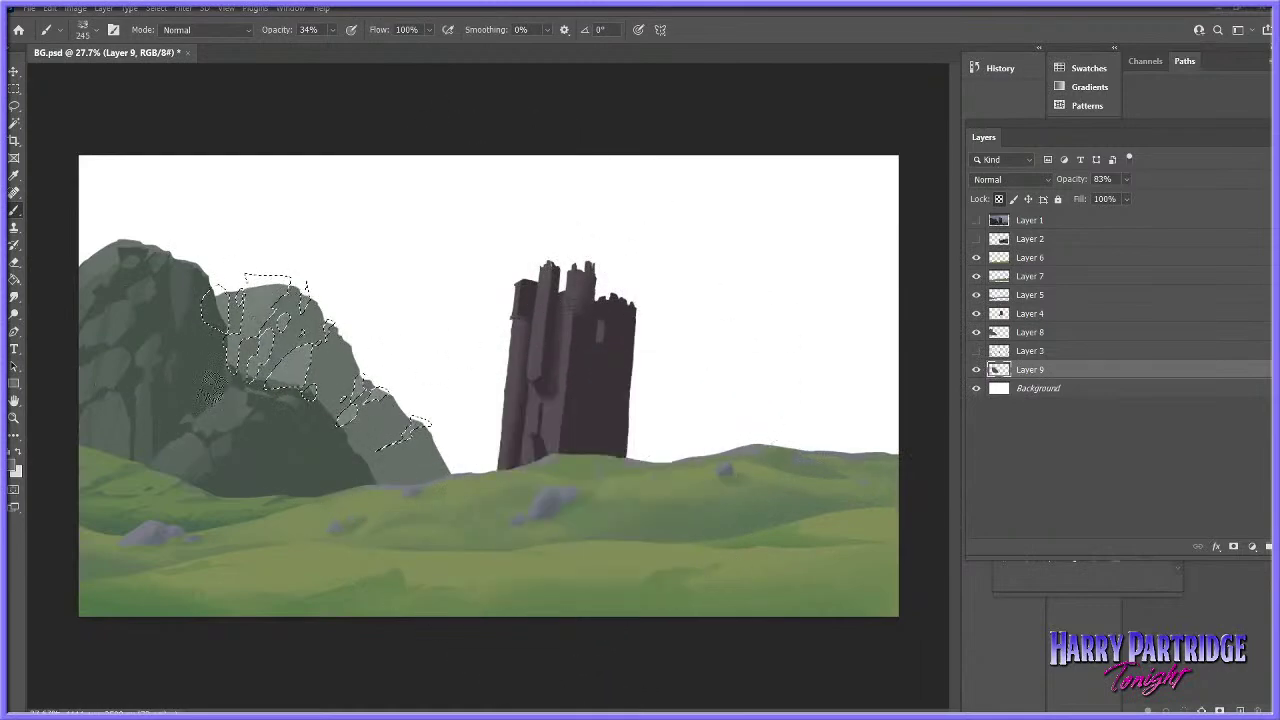
key(ctrl+d)
- Resize the KYLE Bonus Chunky Charcoal brush to 1932 px and back down to 197 px
right_click(399, 382)
text(1932)
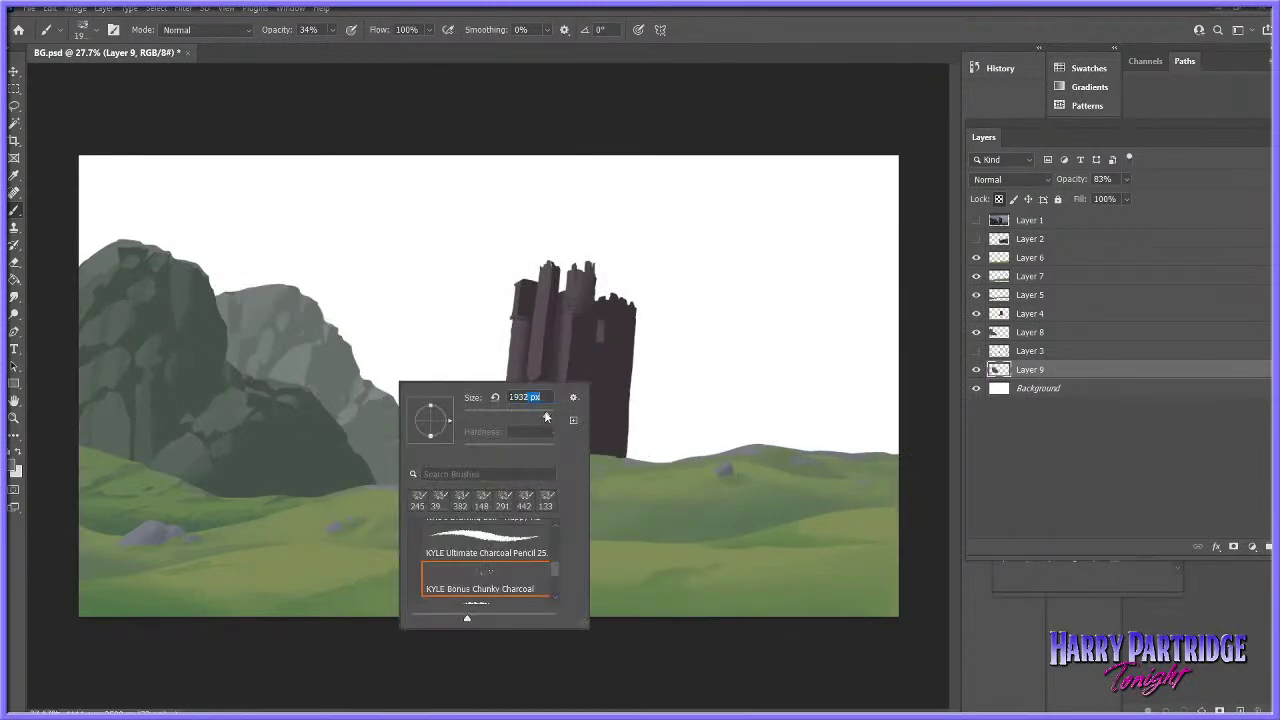
key(Return)
right_click(491, 358)
text(197)
key(Return)
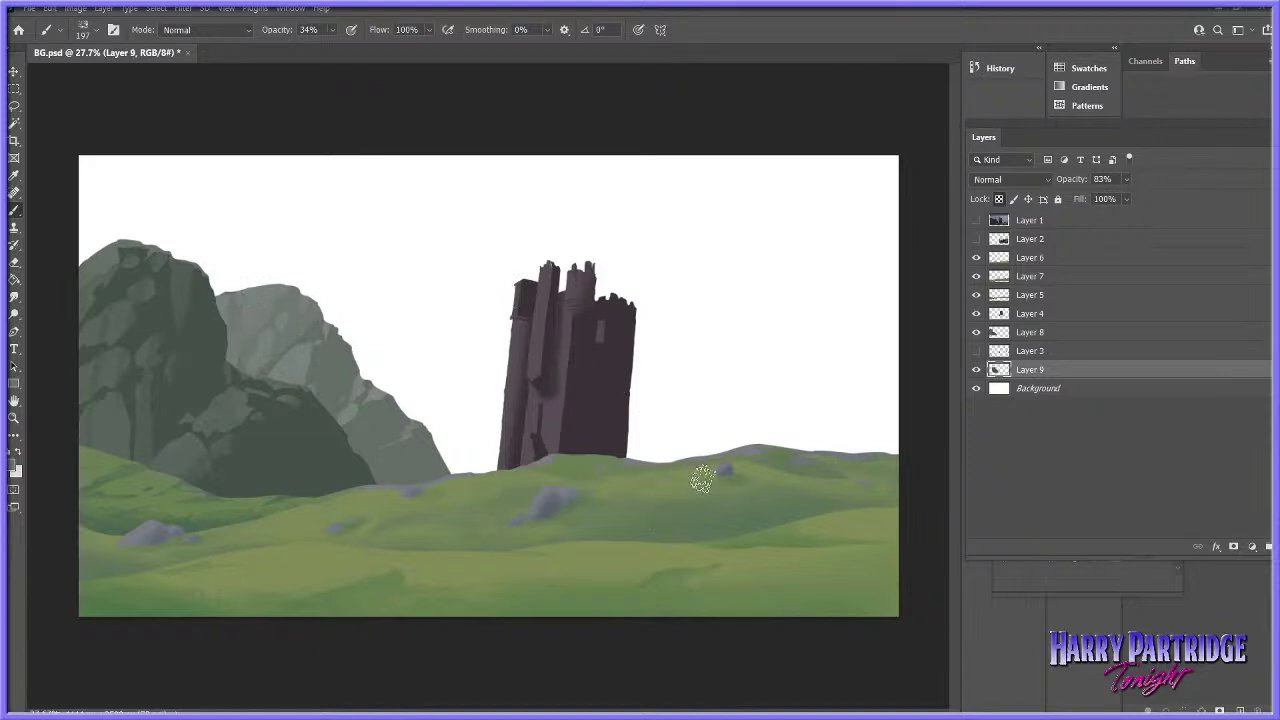
- Compare the mountains with the Layer 1 reference and raise Layer 9's opacity to 100%
click(976, 221)
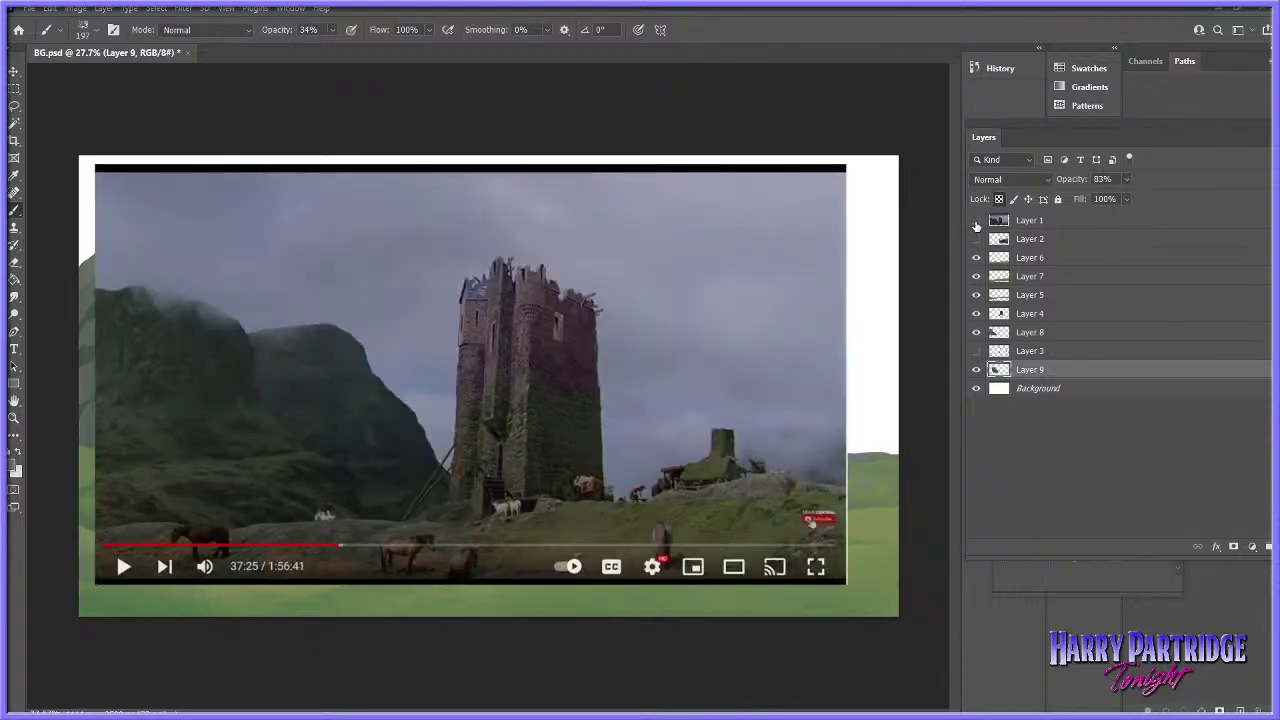
click(976, 221)
click(1126, 179)
drag(1125, 196, 1194, 201)
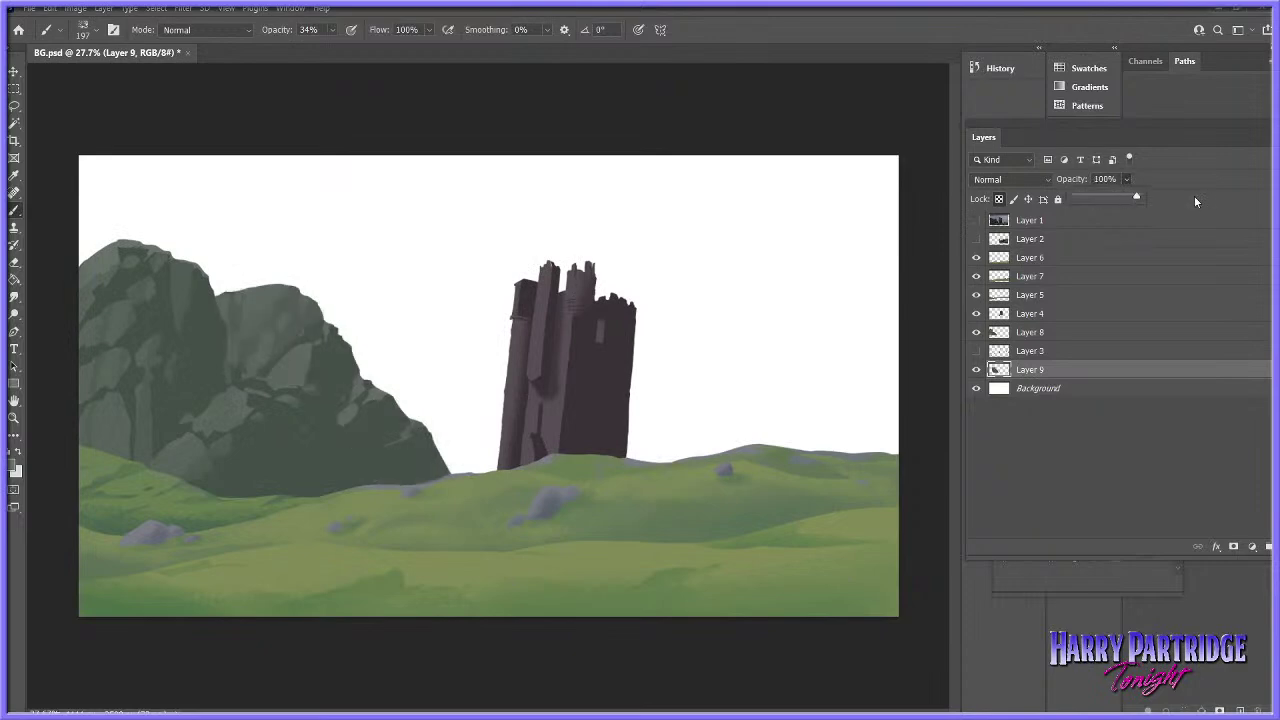
- Adjust Layer 9's Hue/Saturation to hue +9, saturation +15 and lightness +3, and return to the brush
click(76, 8)
mouse_move(100, 42)
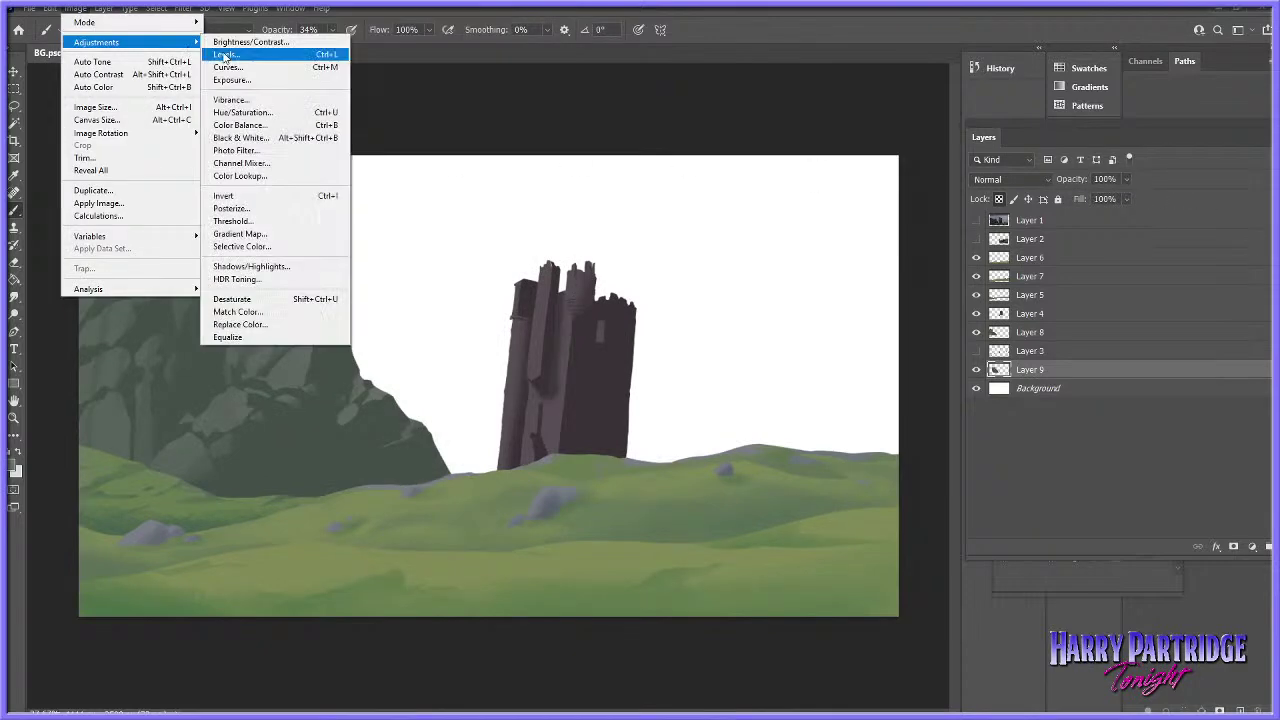
click(265, 114)
drag(755, 447, 764, 477)
mouse_move(756, 406)
mouse_down()
mouse_move(796, 408)
mouse_move(778, 410)
mouse_up()
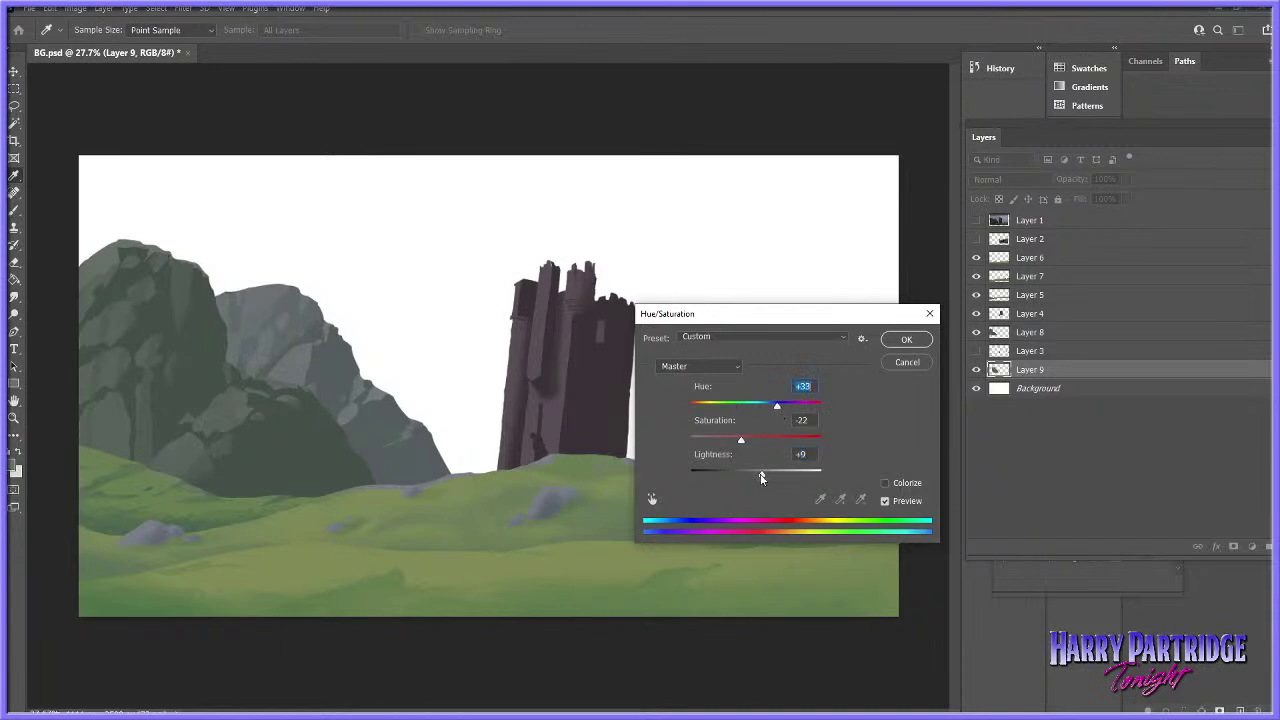
drag(761, 475, 760, 476)
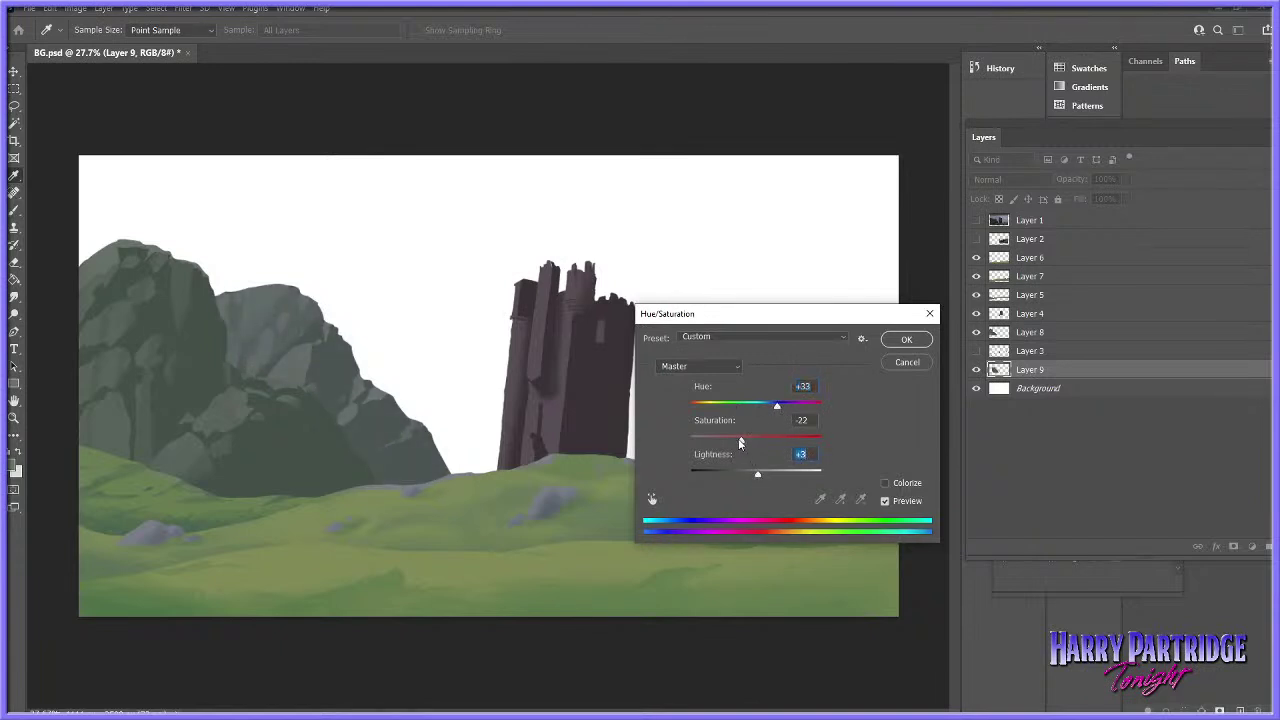
drag(775, 408, 767, 441)
click(763, 408)
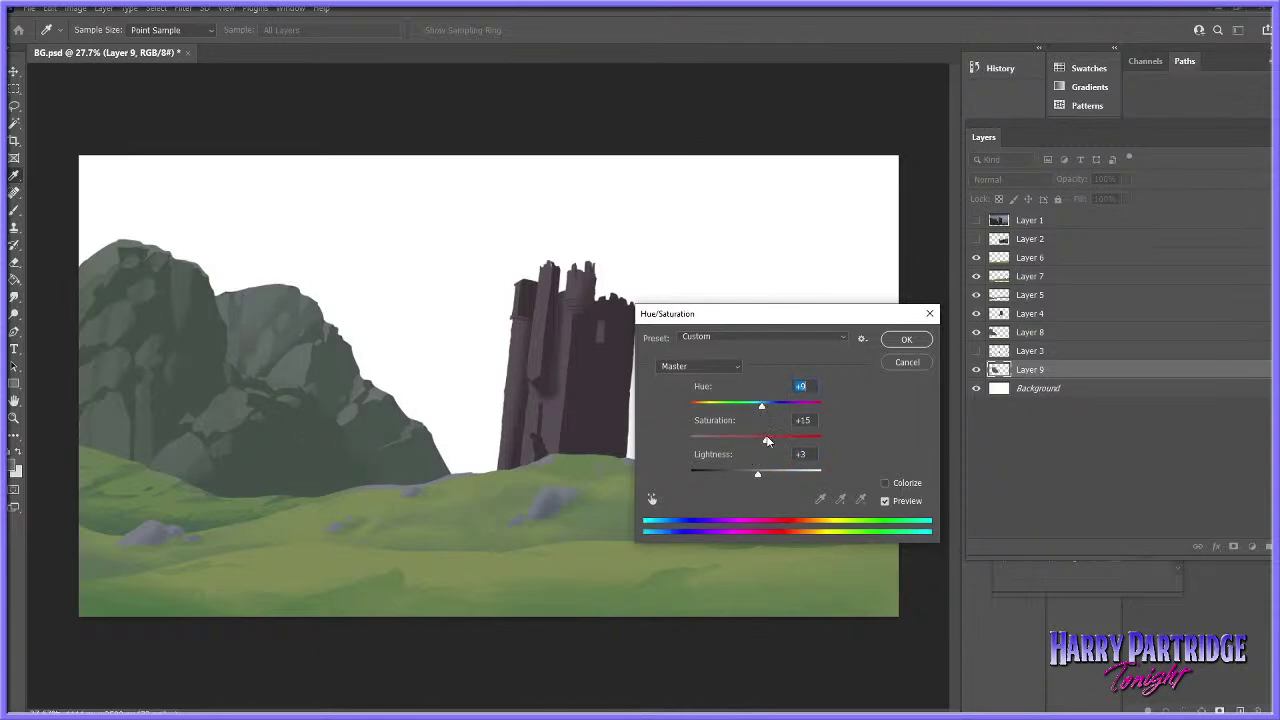
key(Return)
key(b)
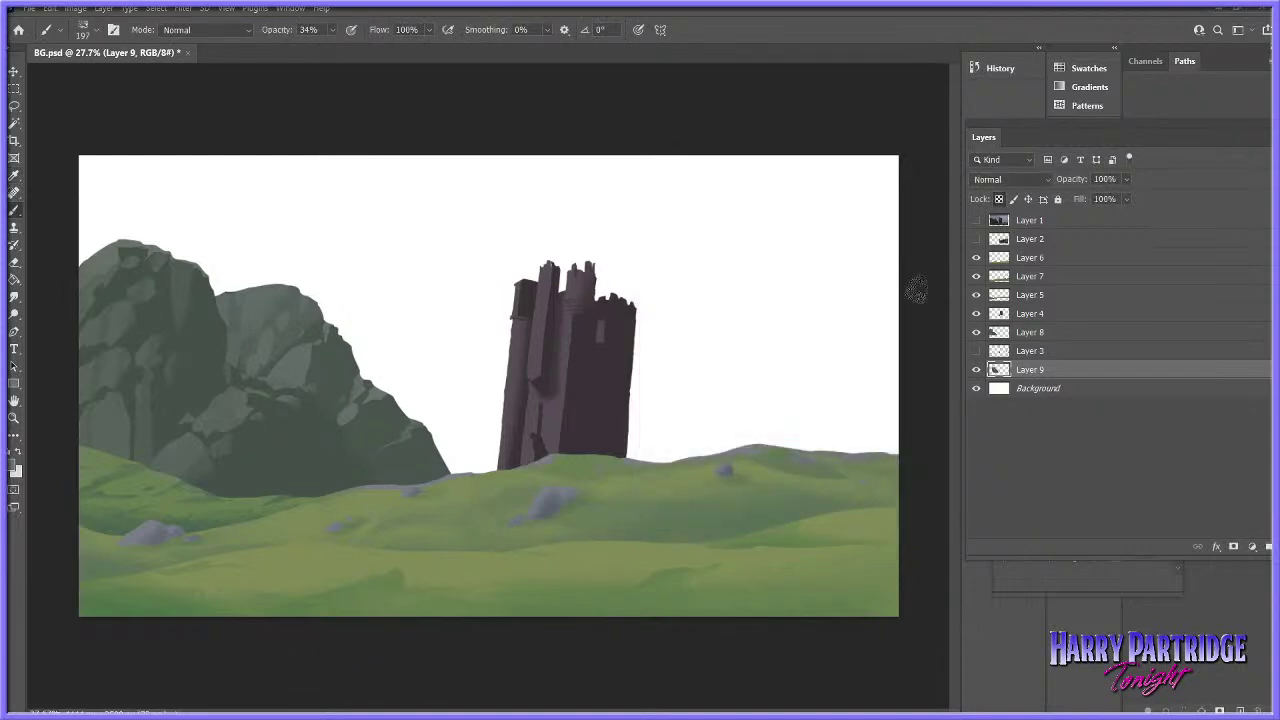
- Compare the recoloured distant mountain repeatedly with the Layer 1 reference, leaving the reference hidden
click(976, 220)
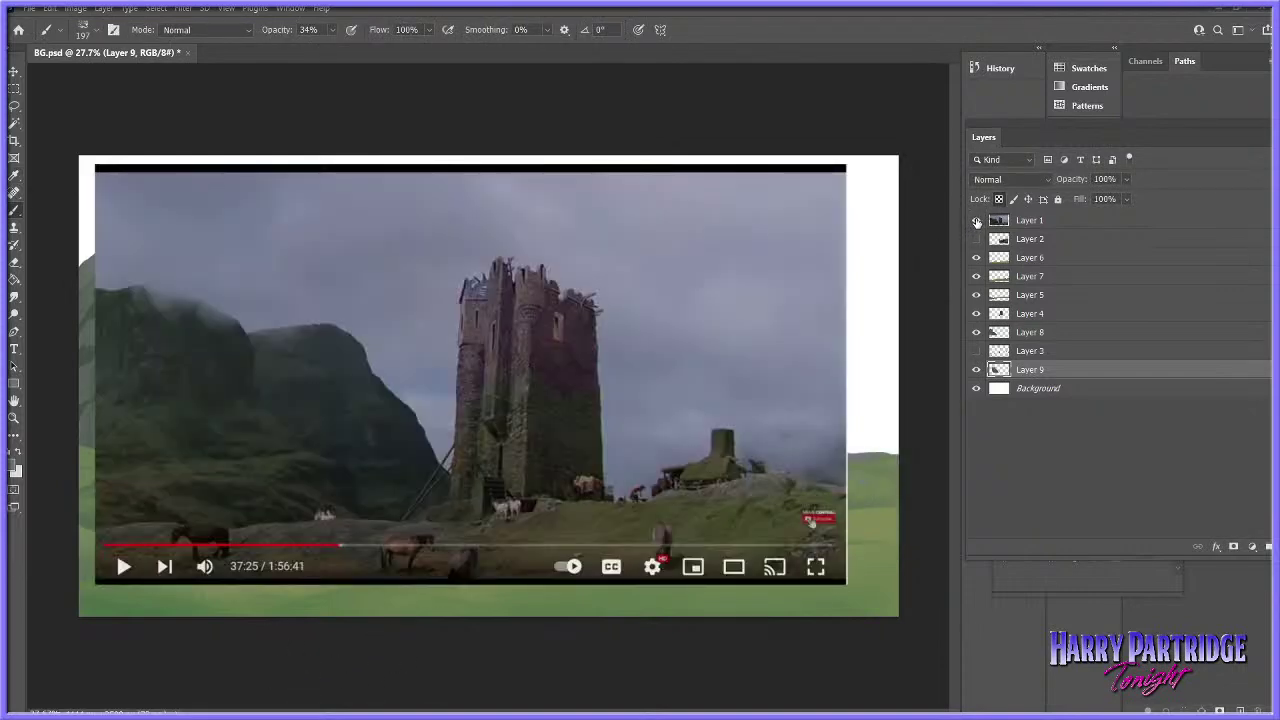
click(976, 221)
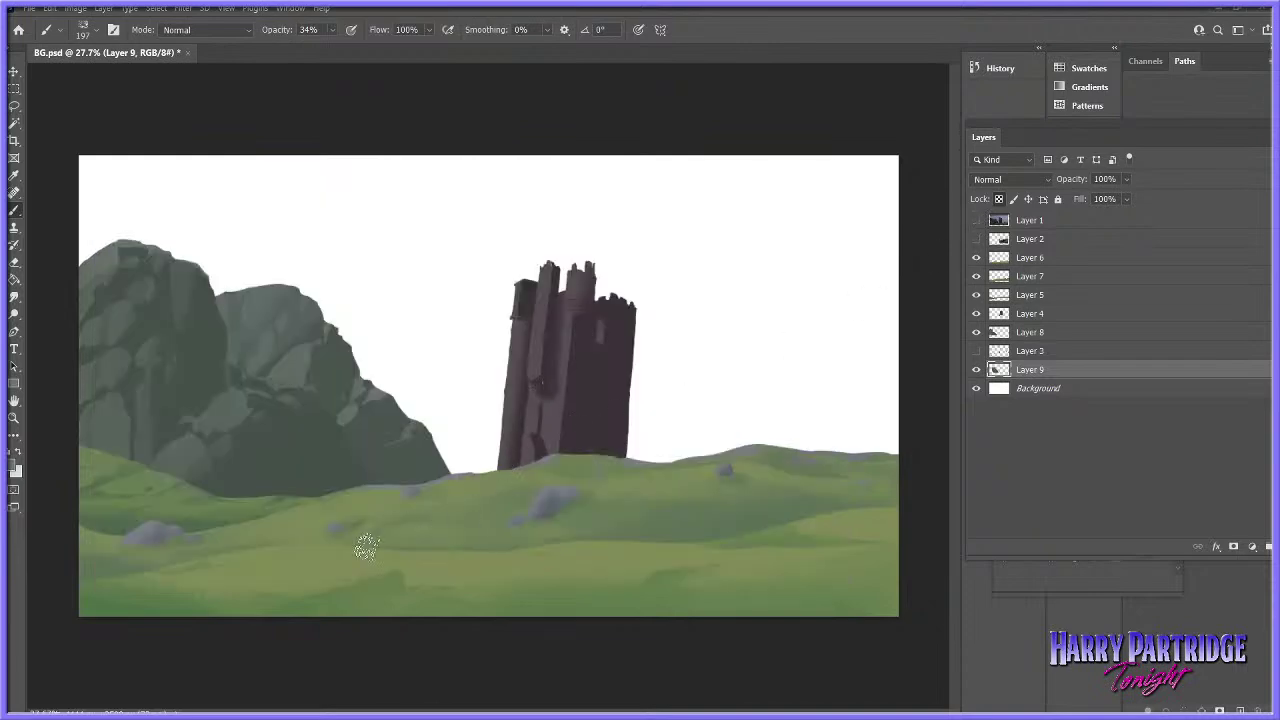
click(977, 221)
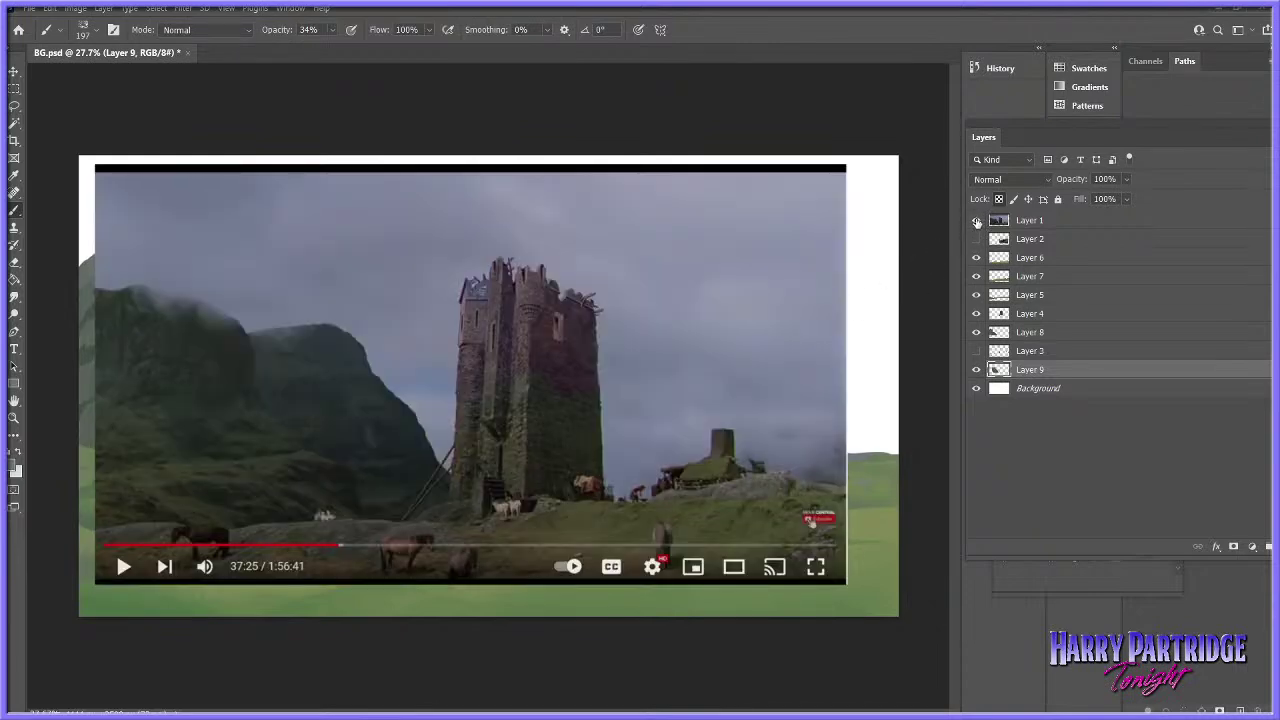
click(977, 221)
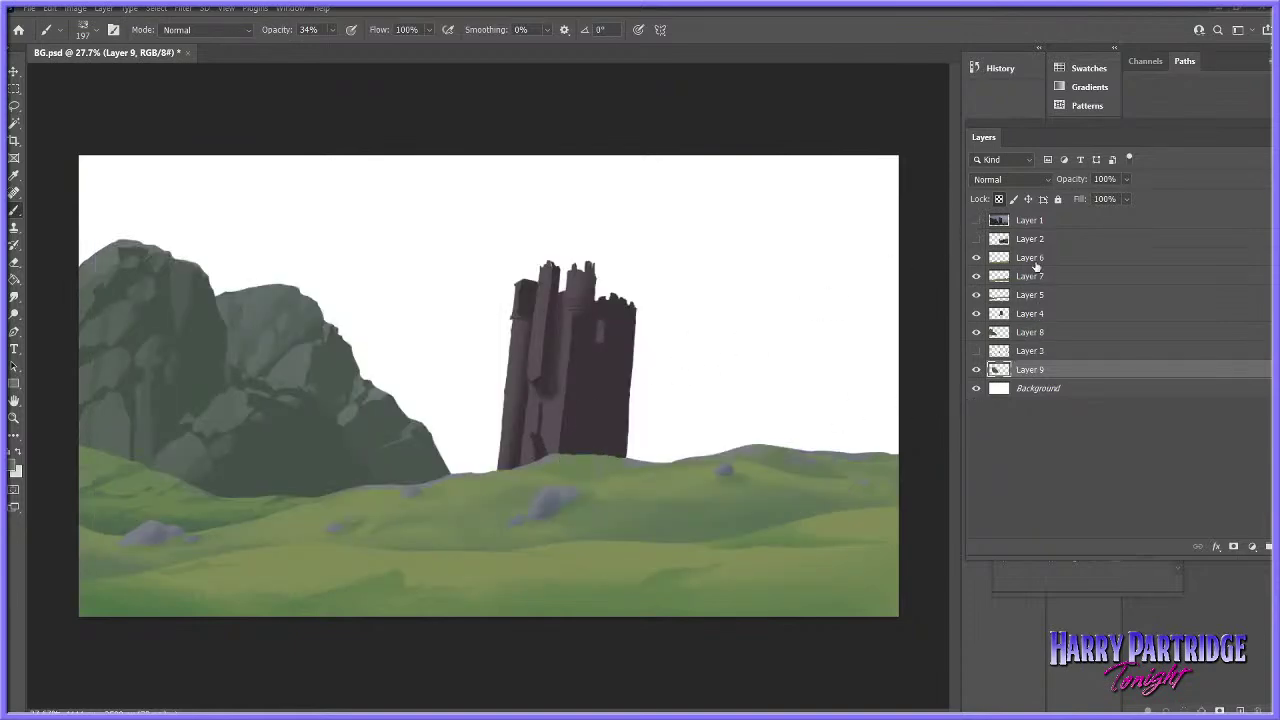
click(1030, 222)
click(977, 221)
click(977, 221)
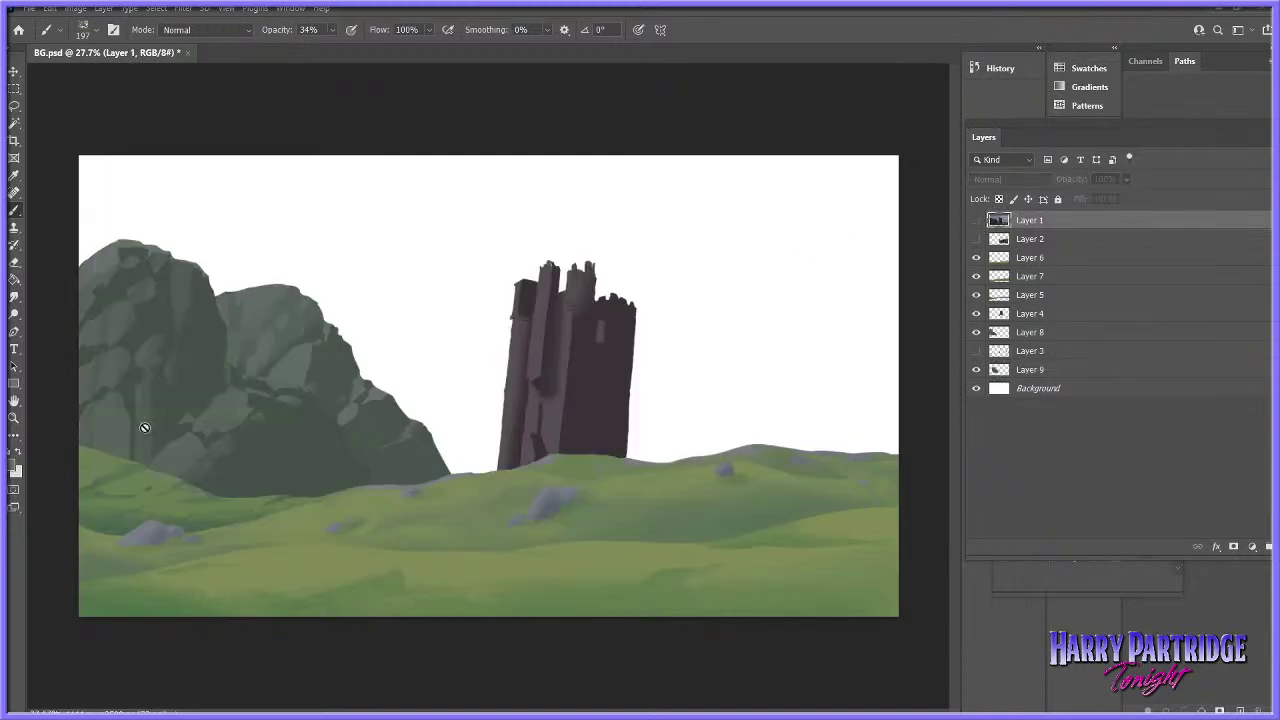
- Inspect the tower base up close, check the whole scene against the Layer 1 reference, and show the Layer 3 sketch
click(14, 418)
drag(527, 436, 528, 435)
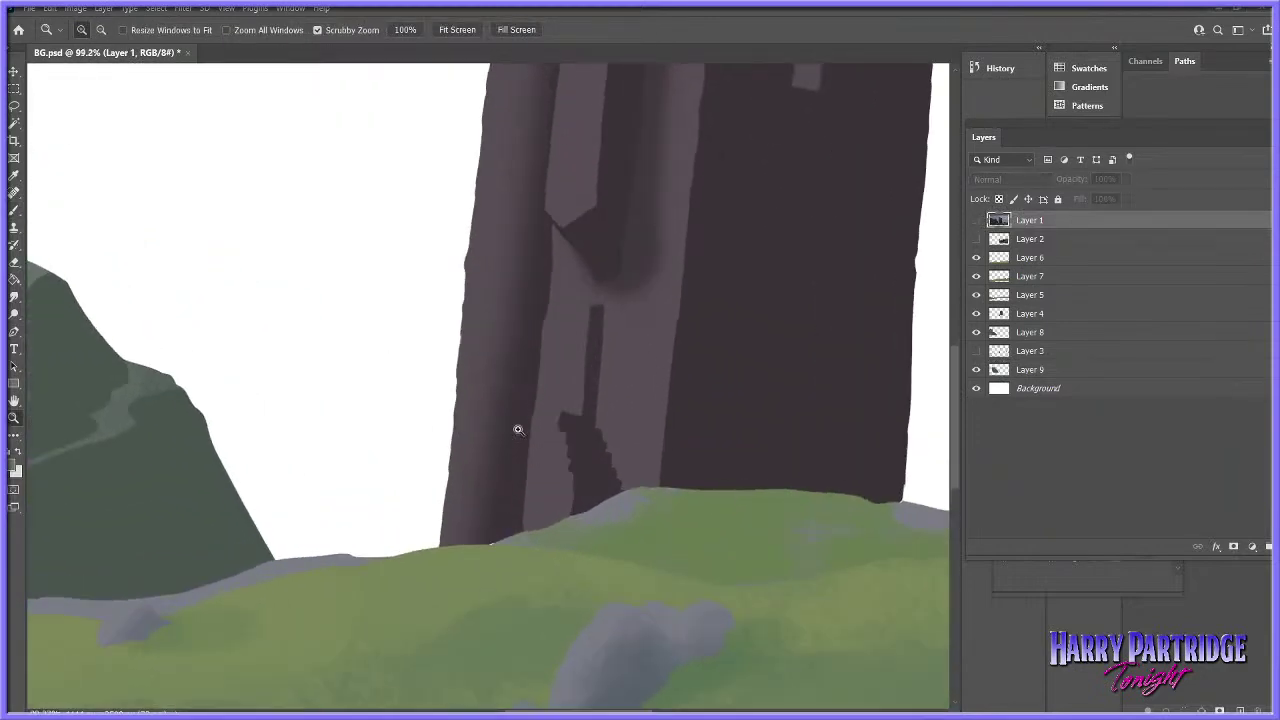
click(14, 105)
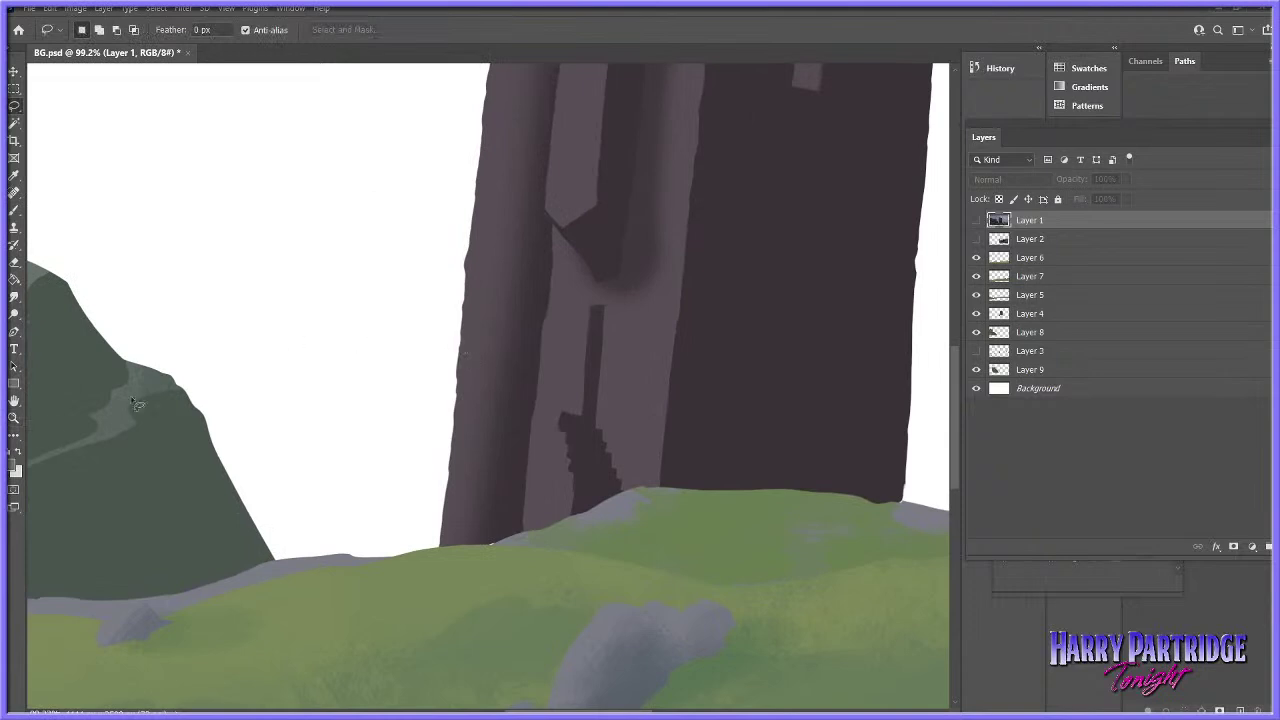
click(14, 418)
mouse_move(655, 446)
mouse_down()
mouse_move(609, 477)
mouse_move(522, 501)
mouse_up()
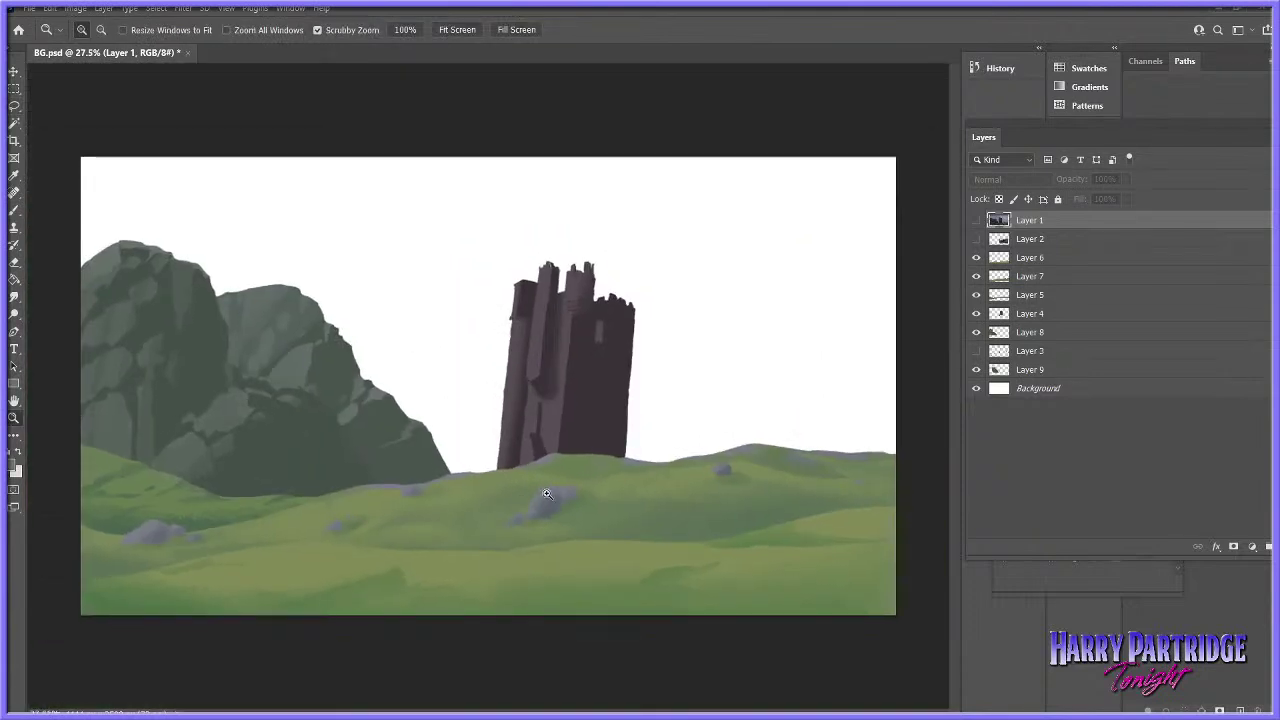
click(977, 220)
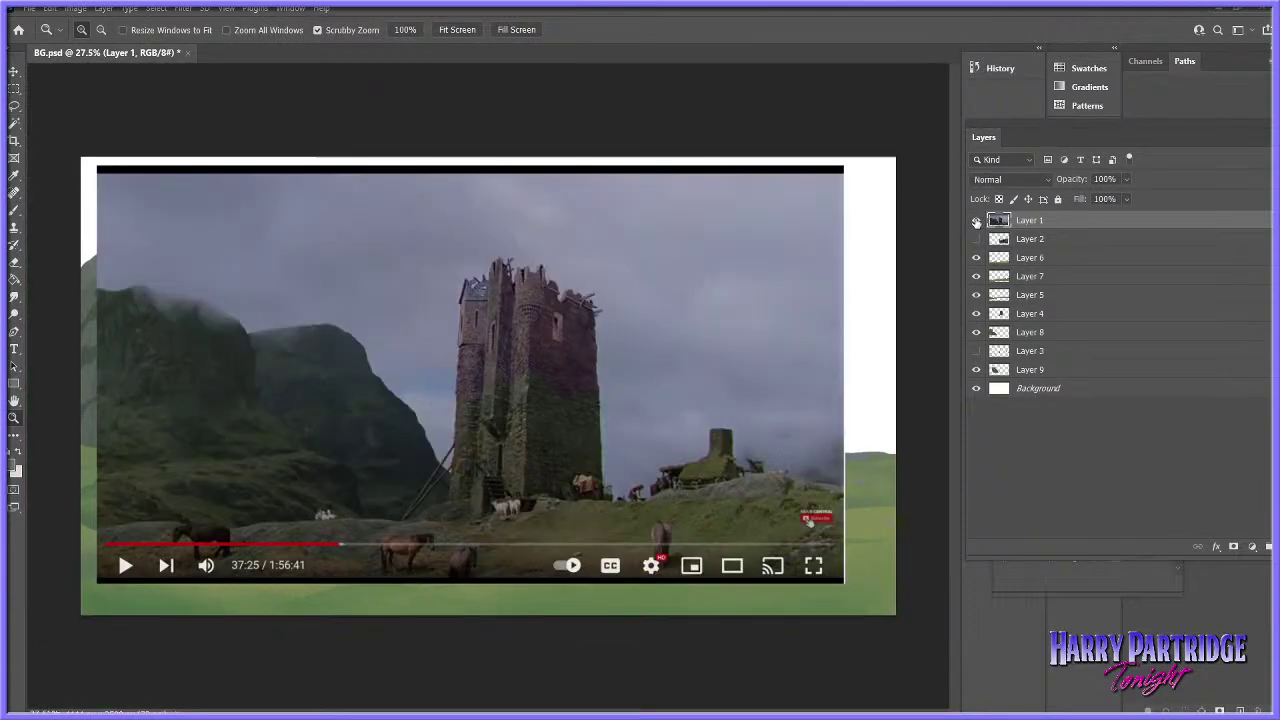
click(977, 220)
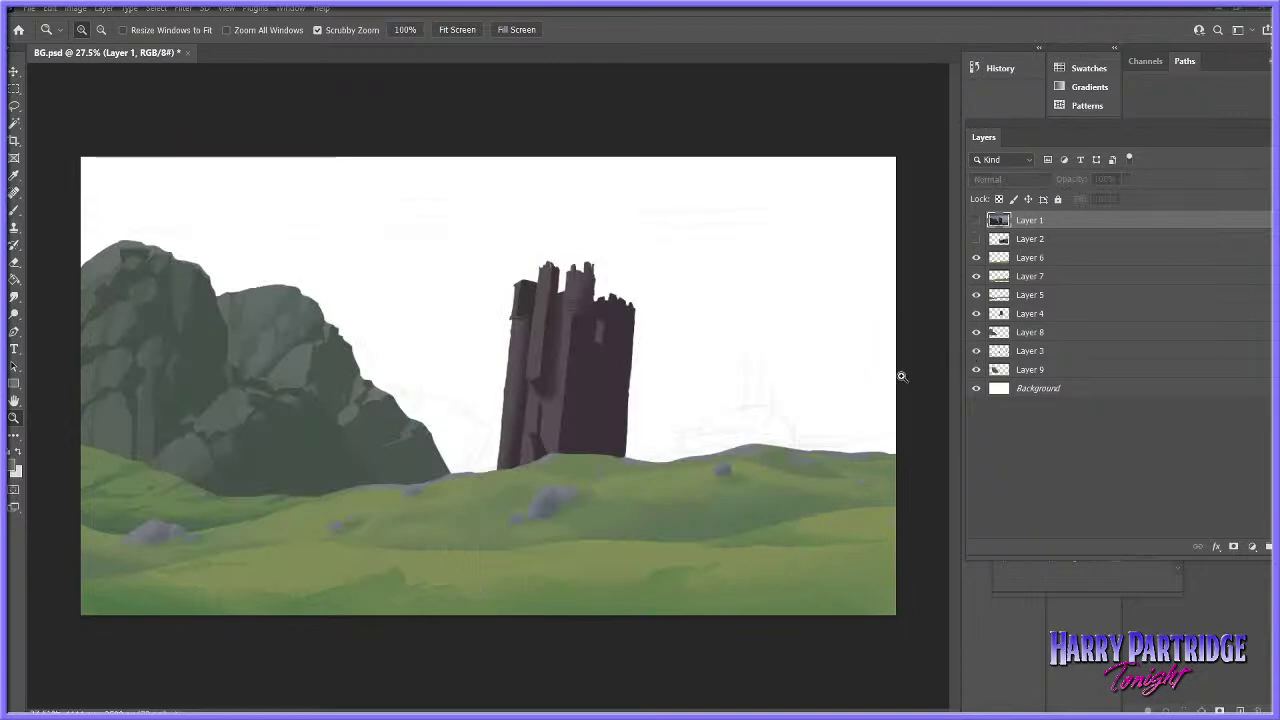
- Add a new layer directly above Layer 8 for the small building sketched on the hill beside the tower
scroll(889, 446, up, 5)
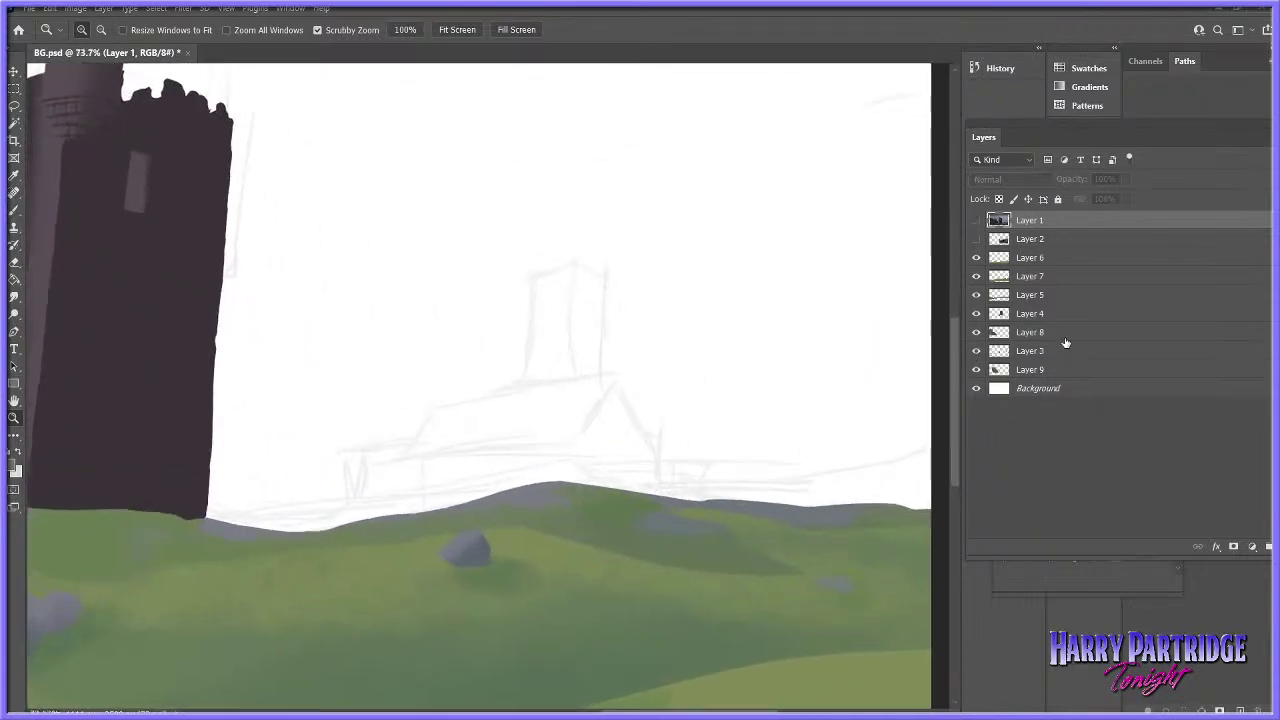
click(1062, 334)
click(108, 10)
mouse_move(150, 20)
click(289, 38)
key(Return)
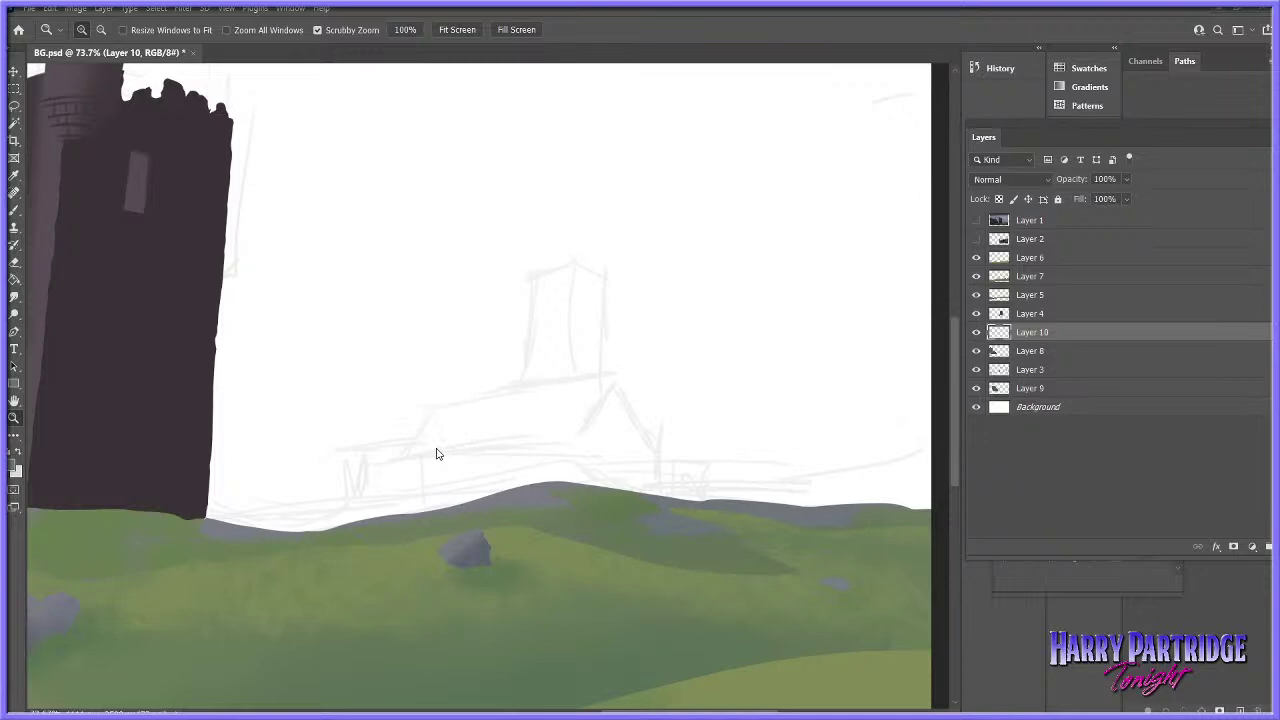
- Lasso the sketched building's lower walls on Layer 10, including the open-windowed porch and the pointed gable end, overlapping the hill
drag(410, 464, 412, 463)
click(14, 107)
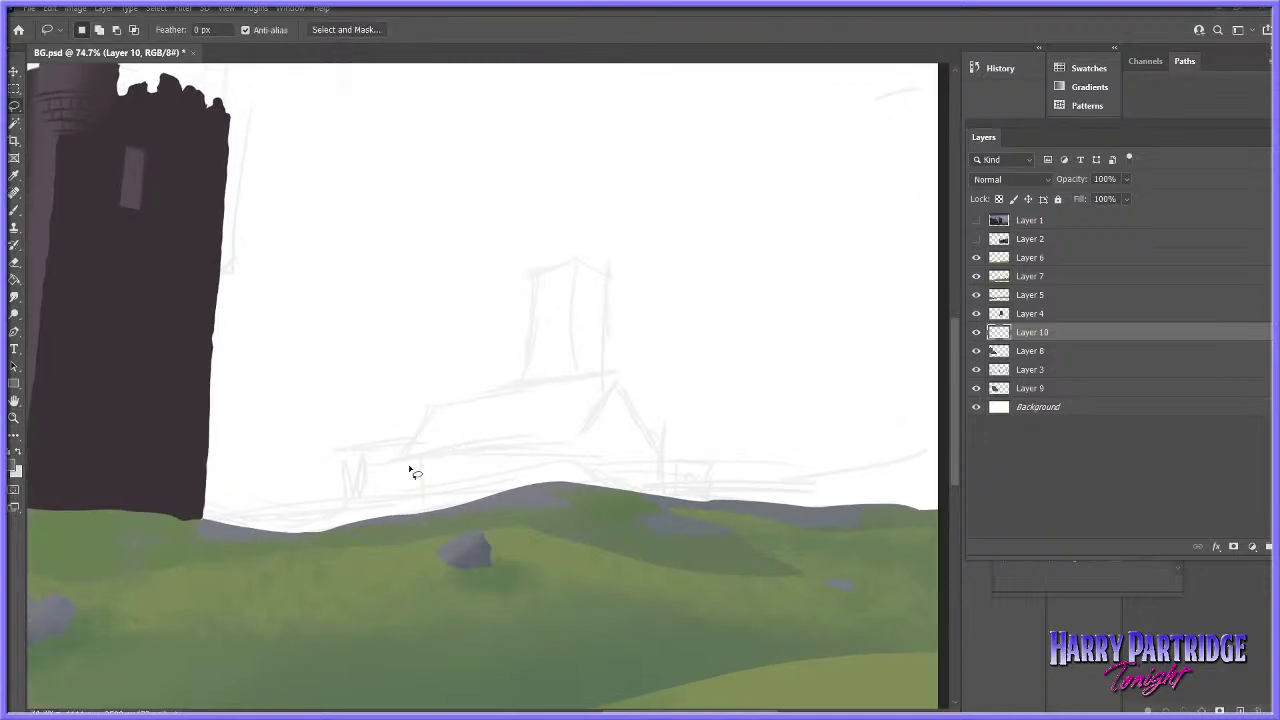
drag(334, 450, 444, 430)
click(333, 451)
drag(350, 537, 428, 532)
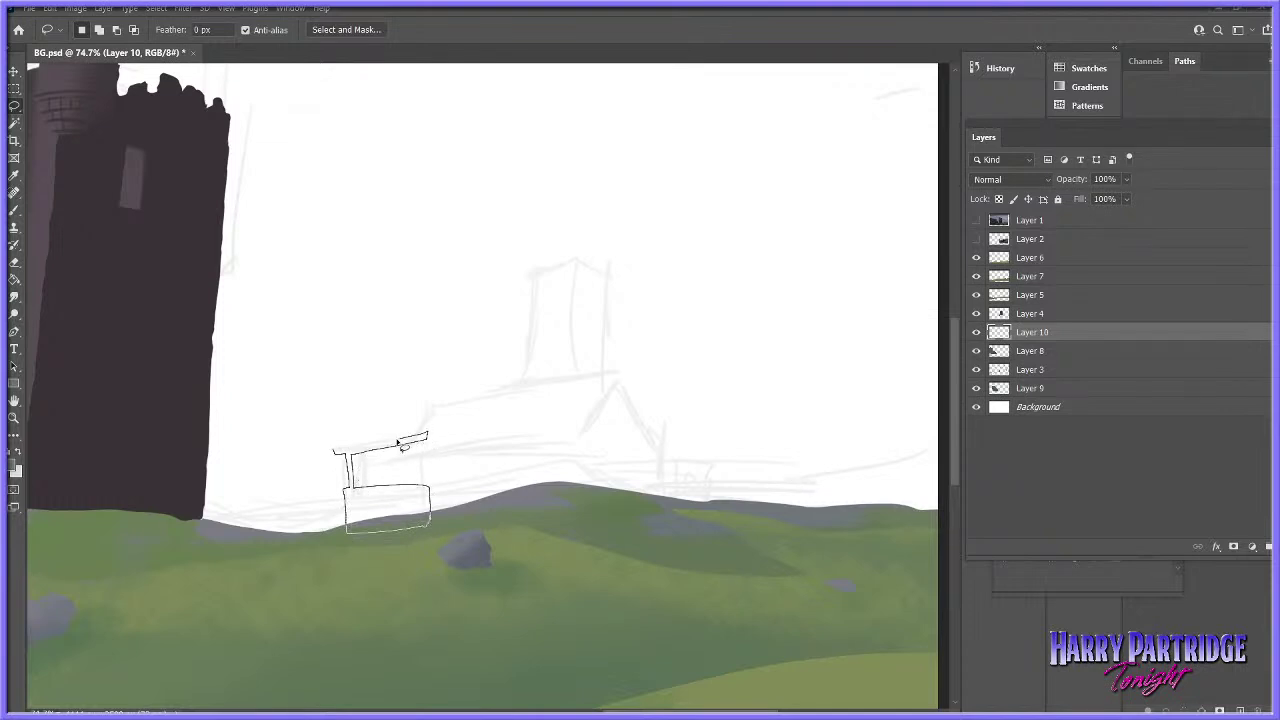
mouse_move(348, 449)
mouse_down()
mouse_move(379, 462)
mouse_move(381, 492)
mouse_move(385, 465)
mouse_move(420, 461)
mouse_move(428, 494)
mouse_move(430, 435)
mouse_up()
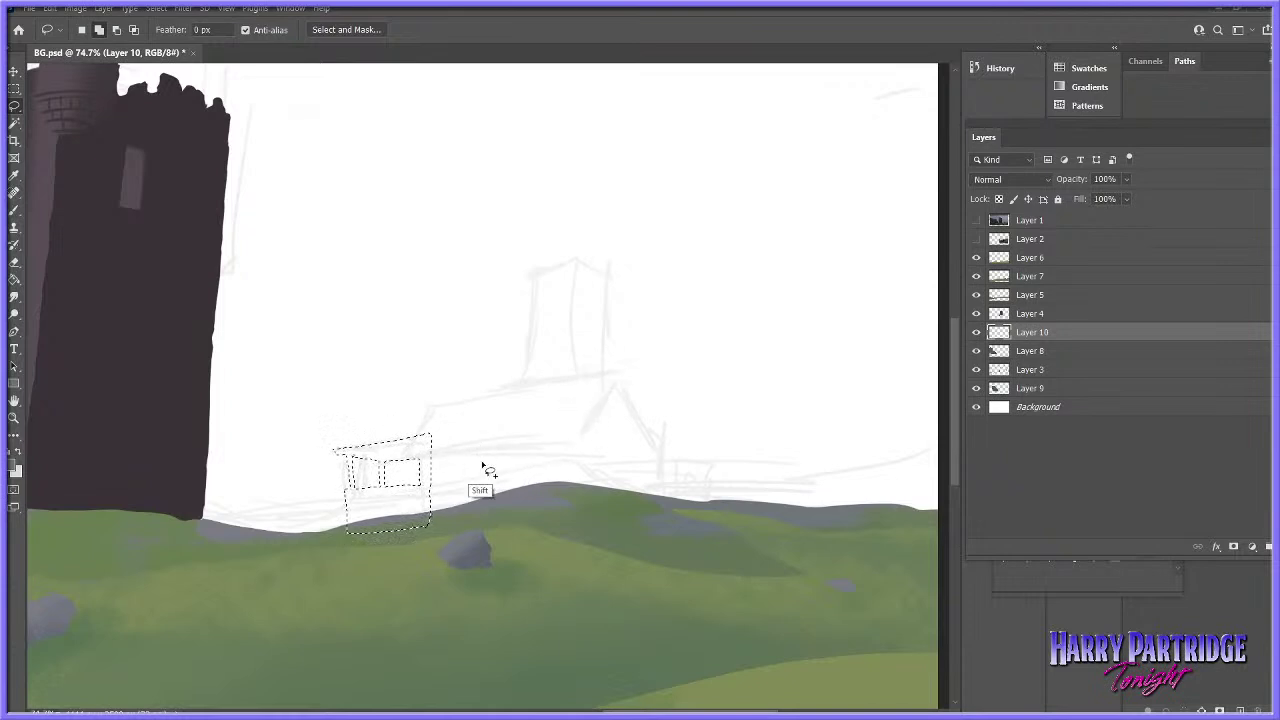
mouse_move(427, 452)
mouse_down()
mouse_move(555, 445)
mouse_move(621, 379)
mouse_move(668, 455)
mouse_move(665, 505)
mouse_move(430, 521)
mouse_up()
- Set the brush's foreground colour to the dark purple sampled from the tower's shaded wall
click(15, 211)
click(12, 466)
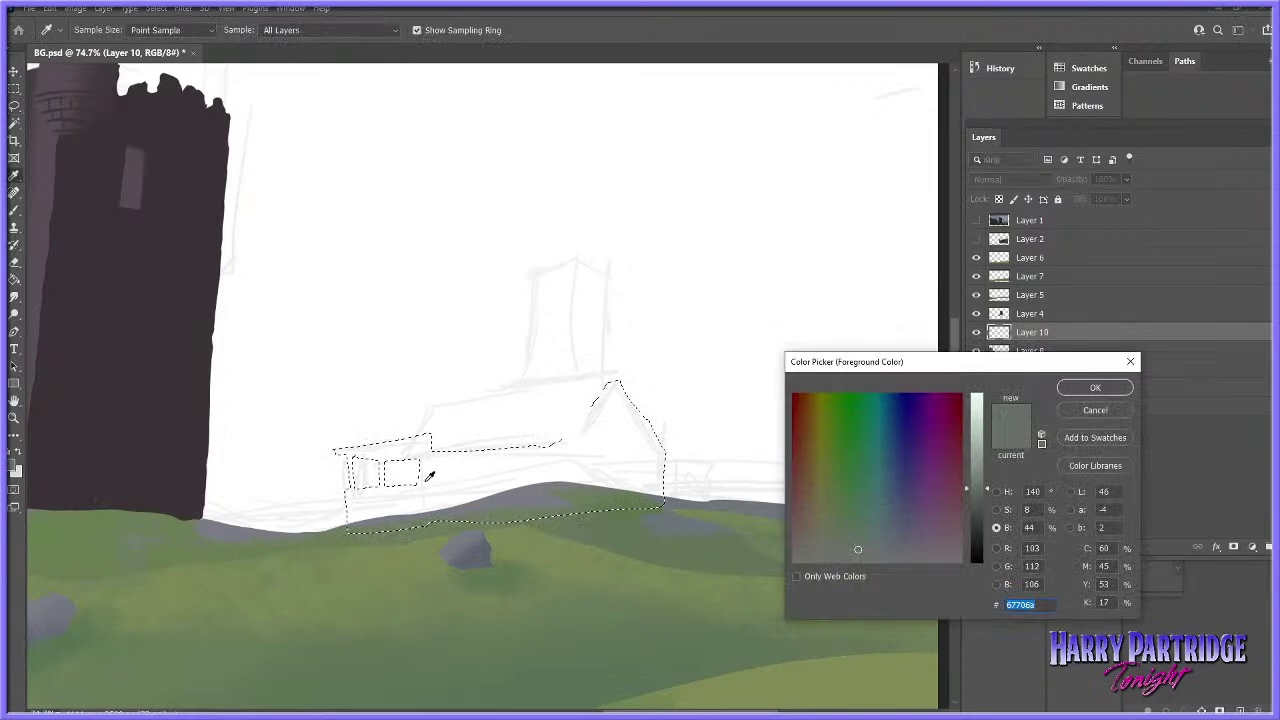
click(177, 374)
click(1099, 391)
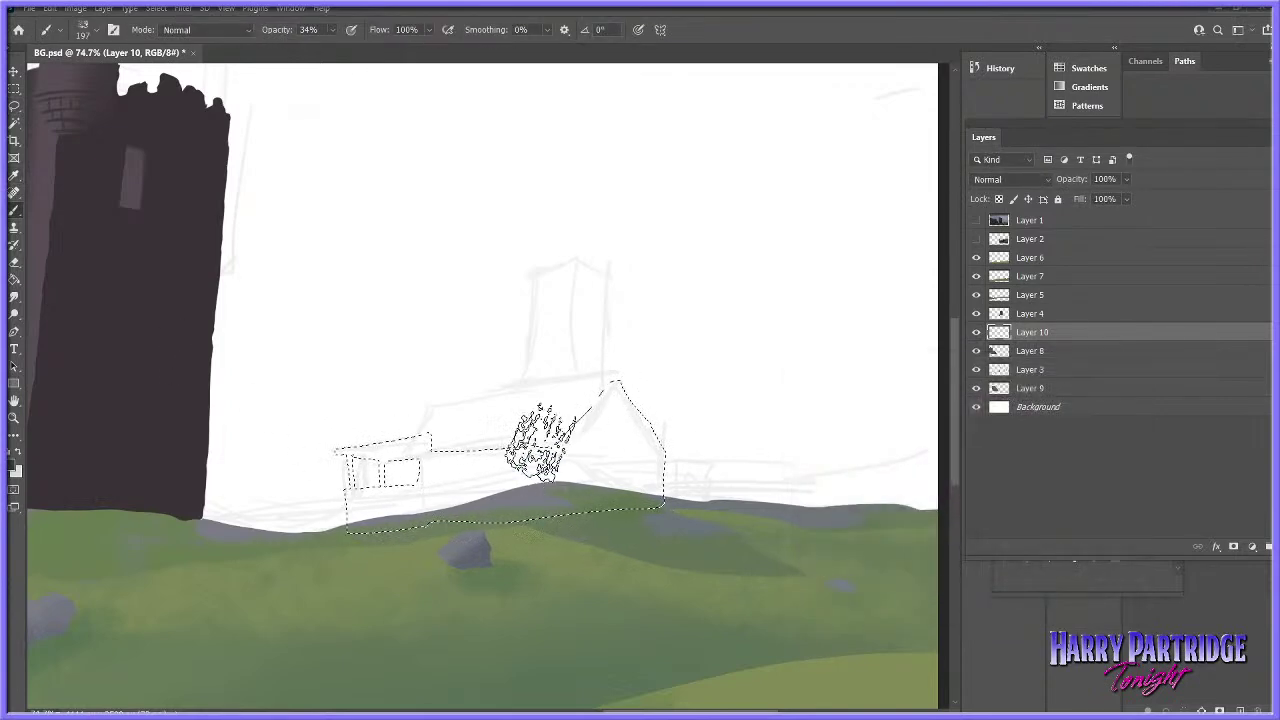
- Paint the lassoed building walls solid dark purple with a large brush at 100% opacity
right_click(482, 378)
scroll(602, 548, up, 3)
click(602, 548)
mouse_move(437, 448)
mouse_down()
mouse_move(436, 512)
mouse_move(532, 540)
mouse_up()
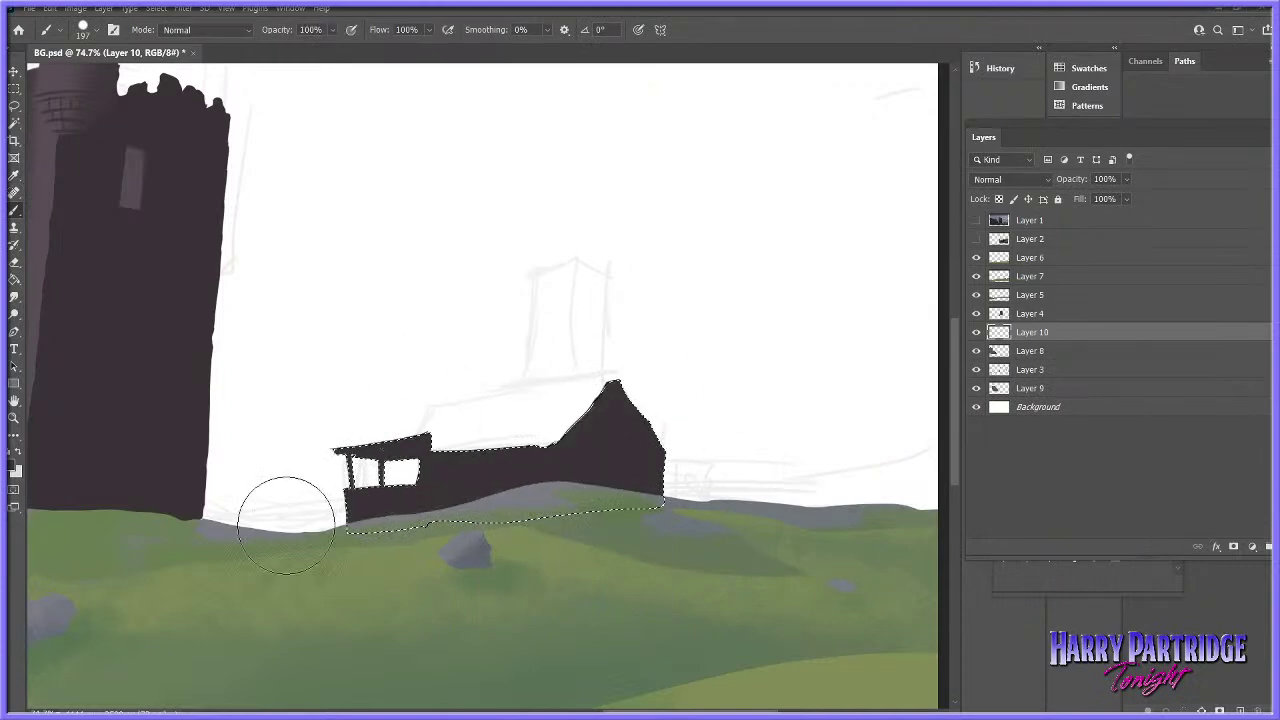
- Choose a lighter purple and paint the porch roof's edge with a 33 px brush and the corner post with a 37 px brush
click(12, 466)
click(1096, 387)
right_click(476, 424)
key(Return)
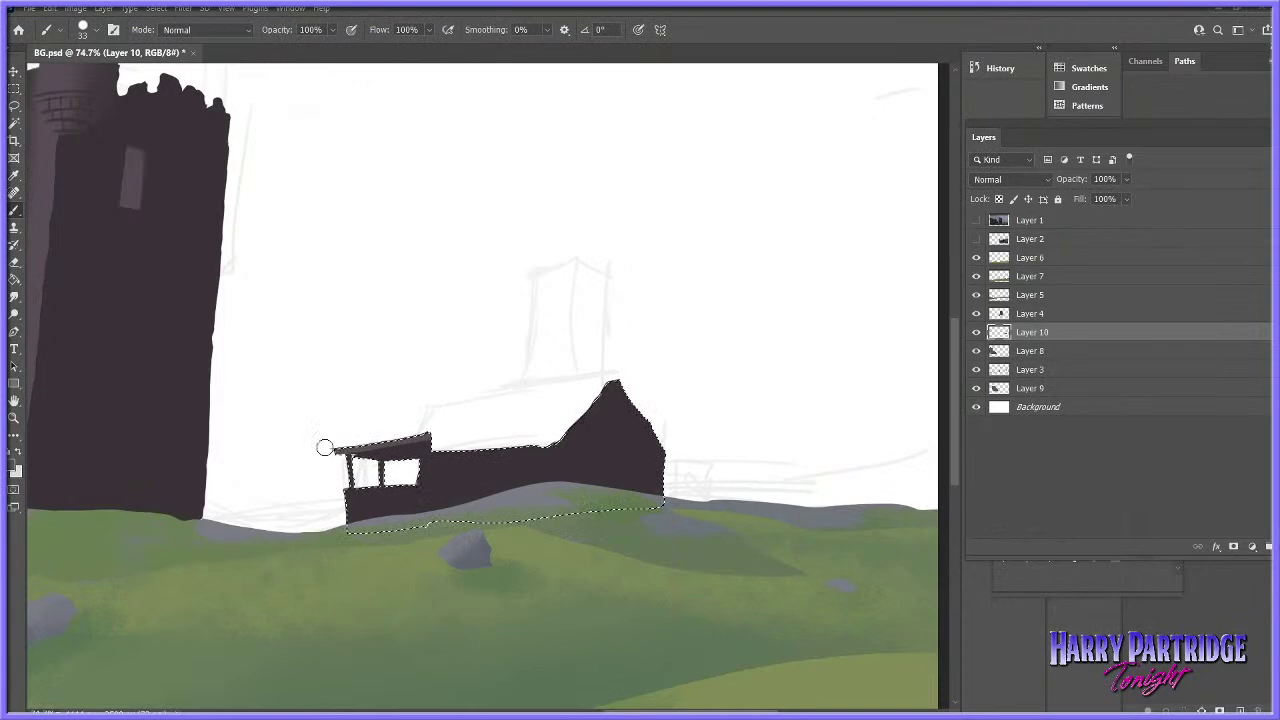
right_click(465, 434)
key(Return)
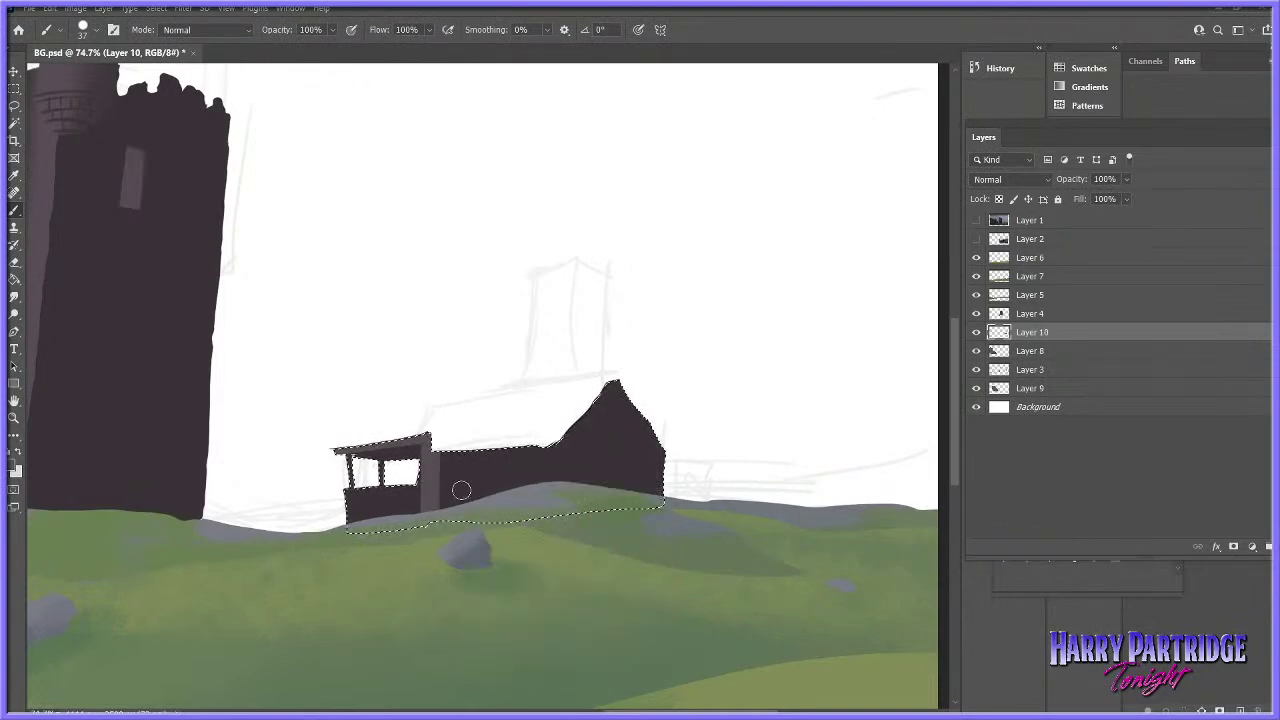
- Paint uneven vertical planks along the side wall and porch base with a 13 px brush, and clear the selection
right_click(470, 452)
key(Return)
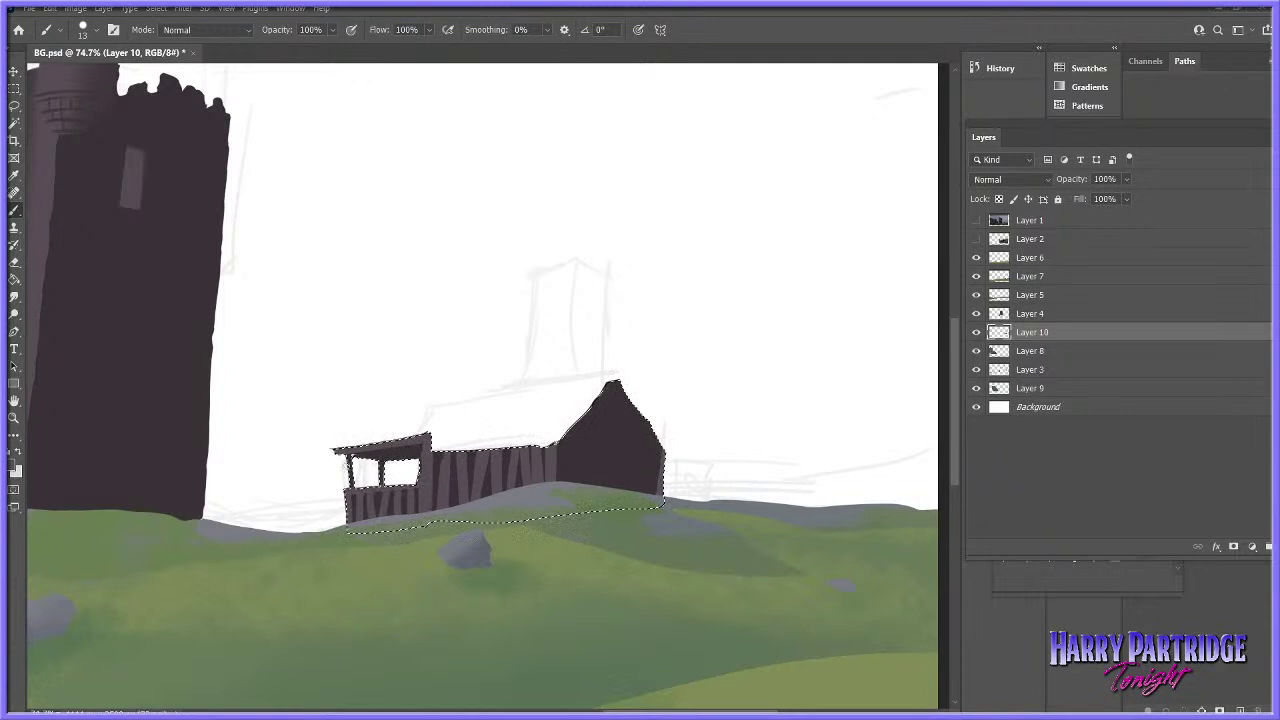
key(ctrl+d)
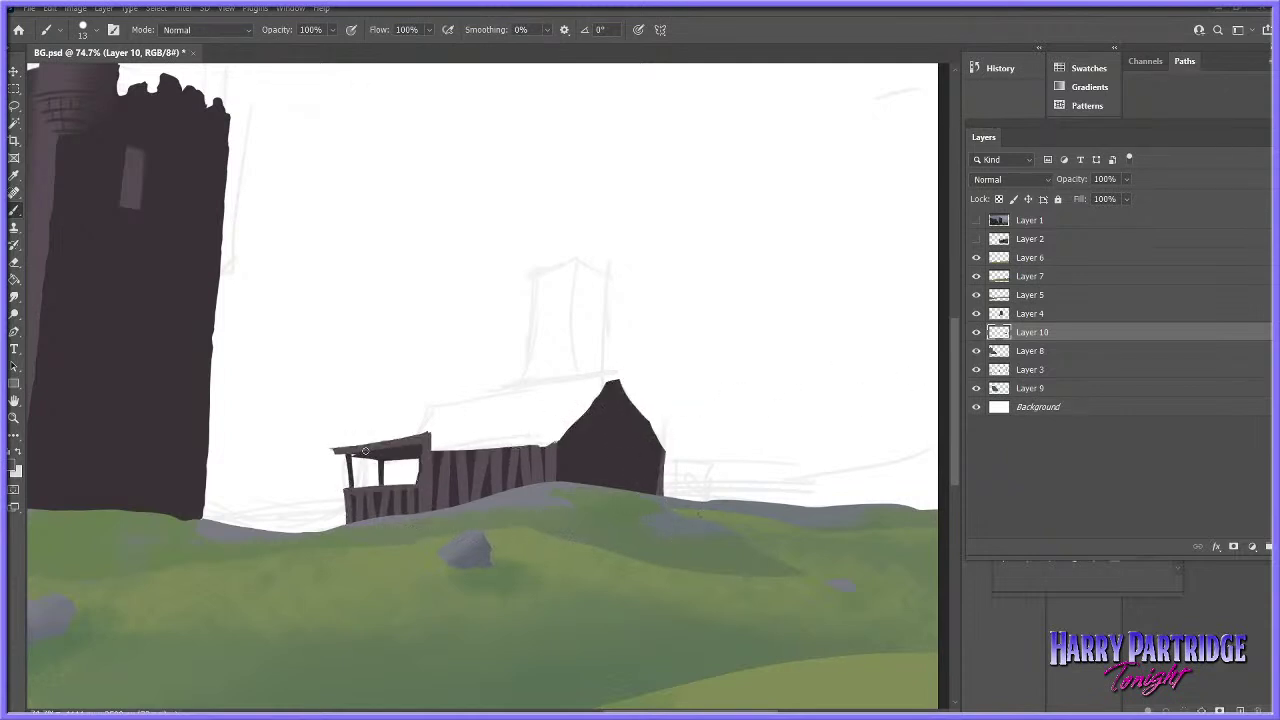
- Touch up the porch roof with its sampled dark purple and a 10 px Hard Round brush, and erase its rough outer tip
click(15, 466)
click(386, 455)
key(Return)
right_click(404, 411)
drag(479, 448, 475, 446)
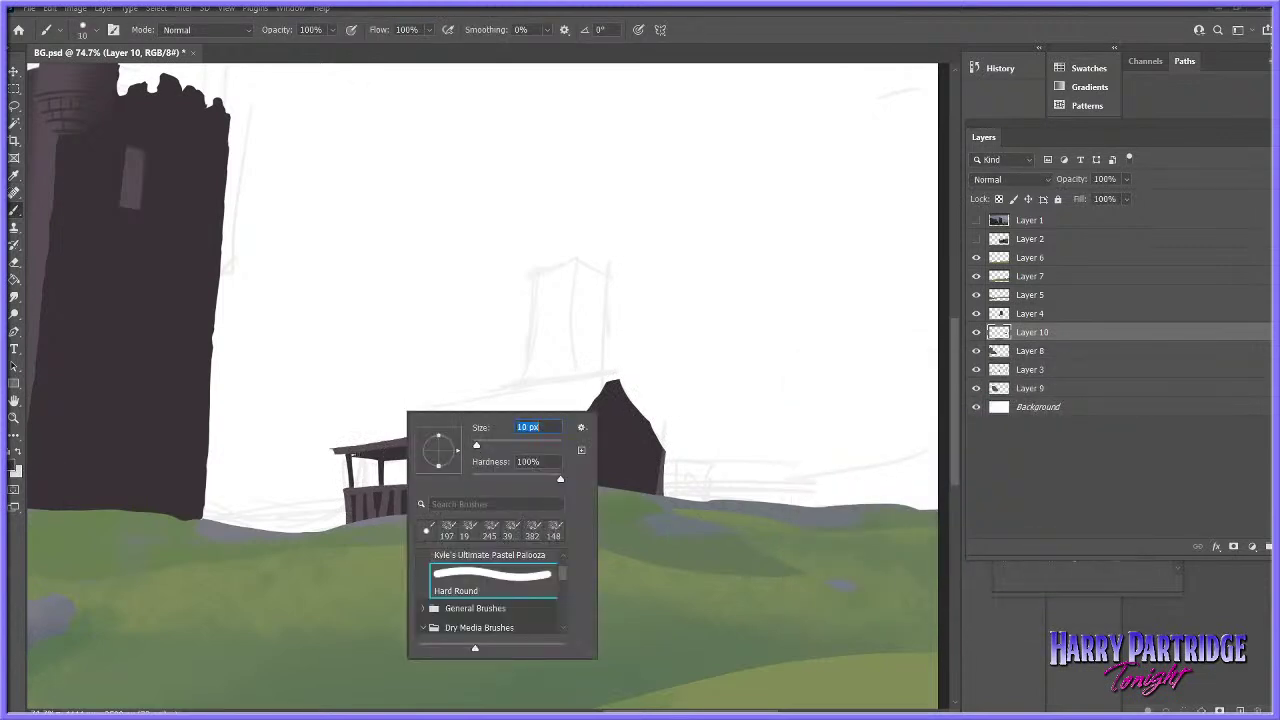
drag(338, 453, 368, 457)
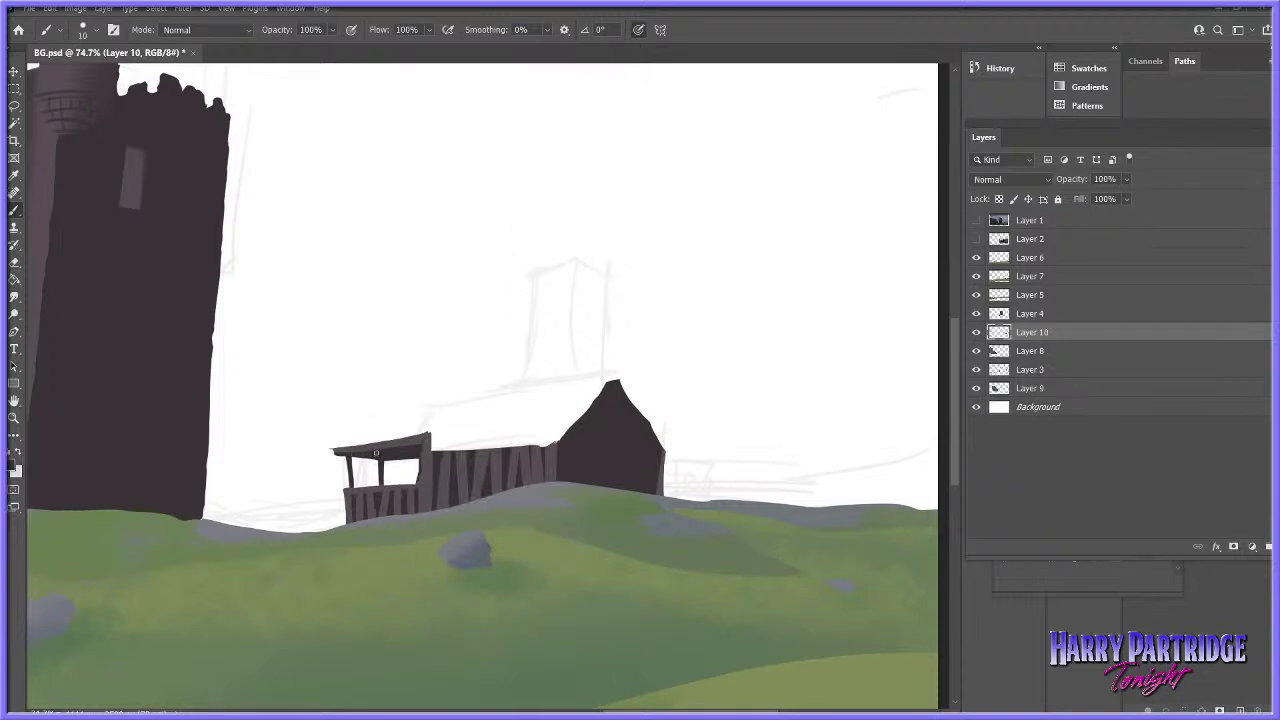
click(14, 262)
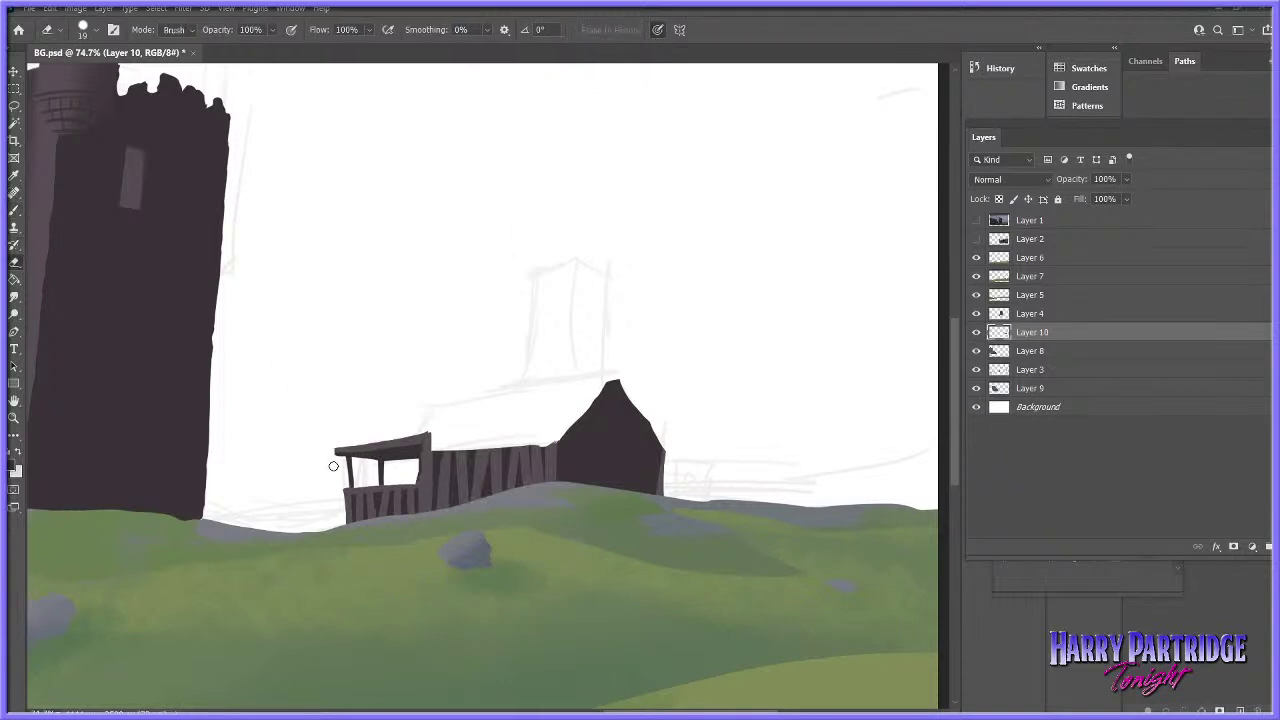
- Check the building within the whole scene, and sample the green of the hill below it as the brush colour
click(14, 418)
drag(658, 469, 628, 489)
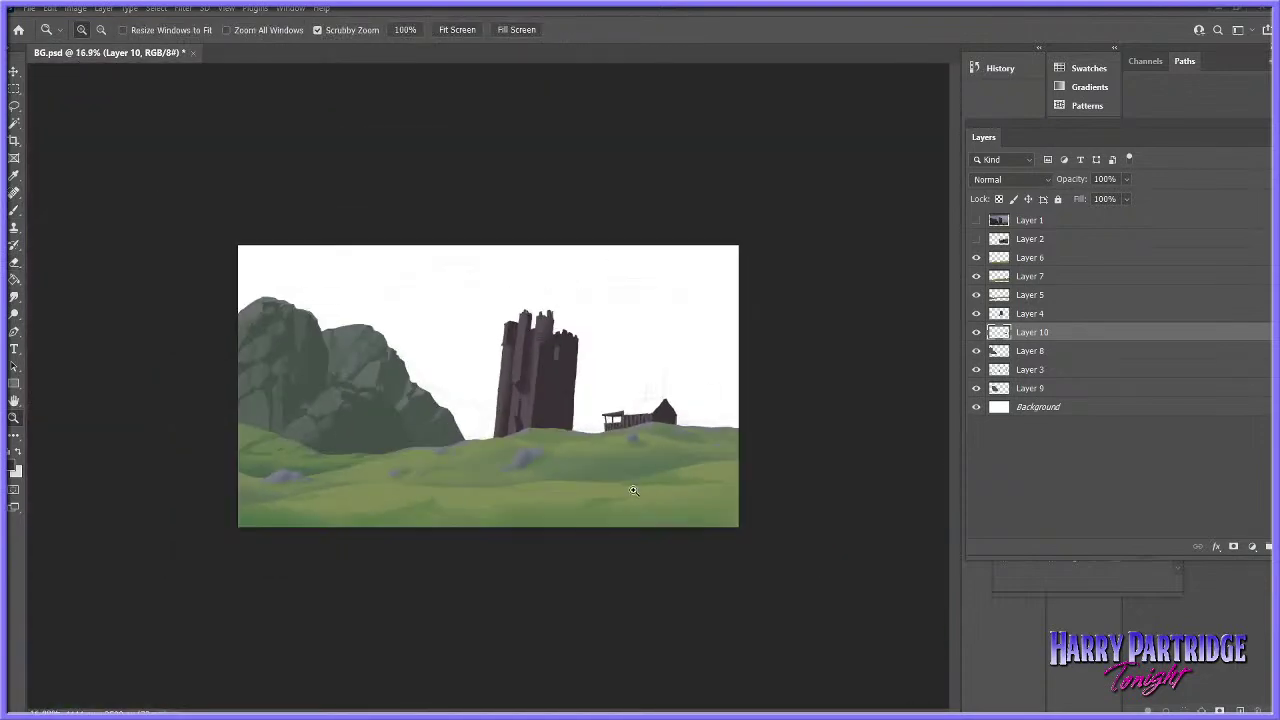
drag(691, 443, 730, 440)
key(i)
click(15, 470)
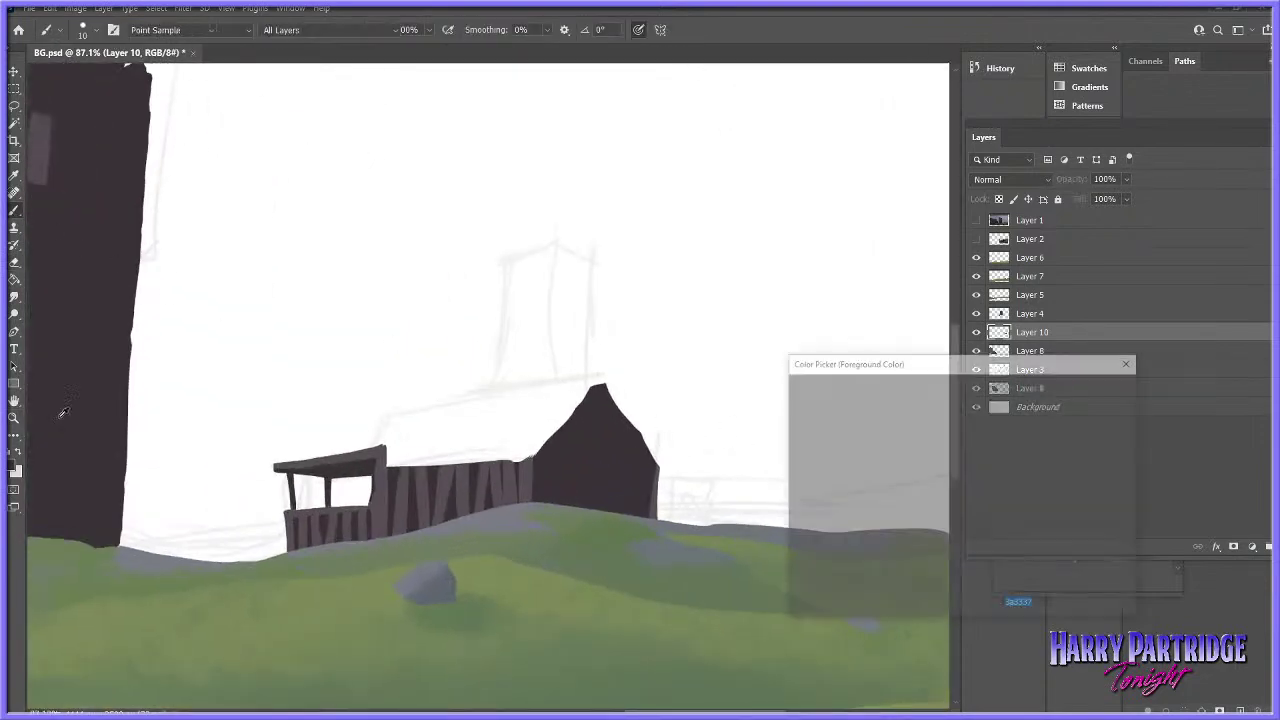
click(594, 537)
key(Return)
key(b)
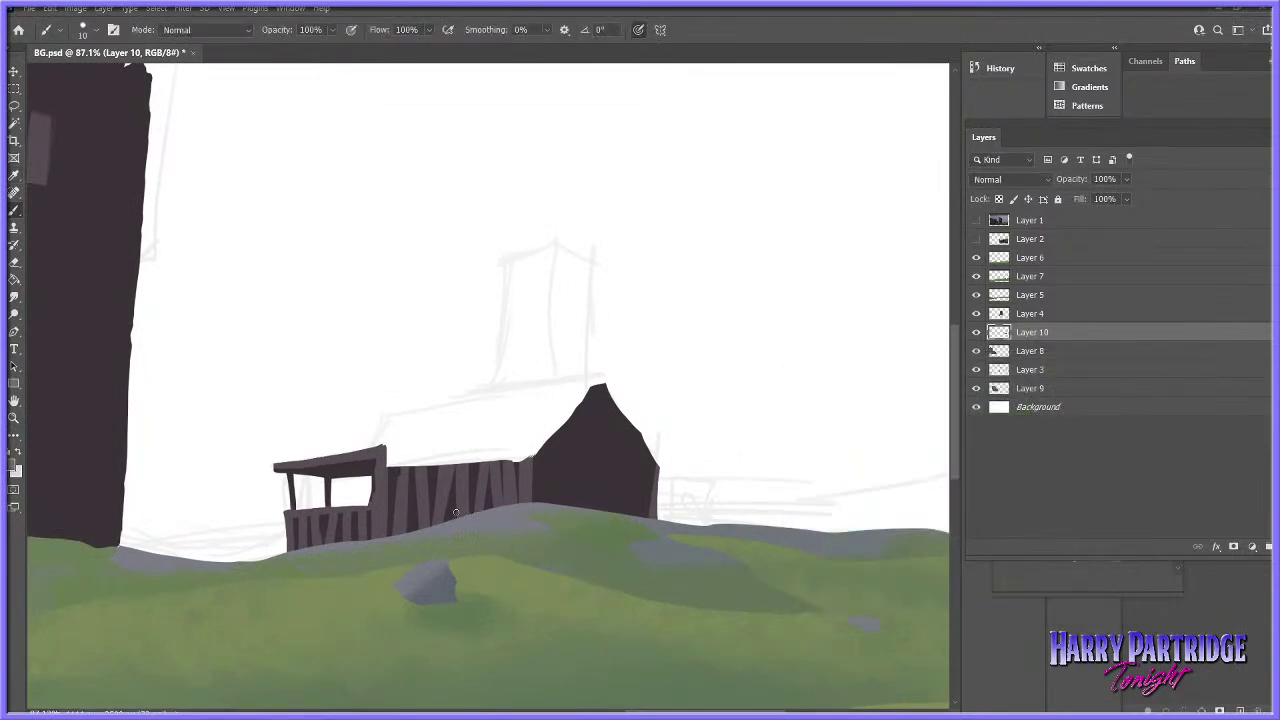
- Set the foreground colour to the dark purple sampled from the building's gable wall and switch to the Lasso tool
click(15, 470)
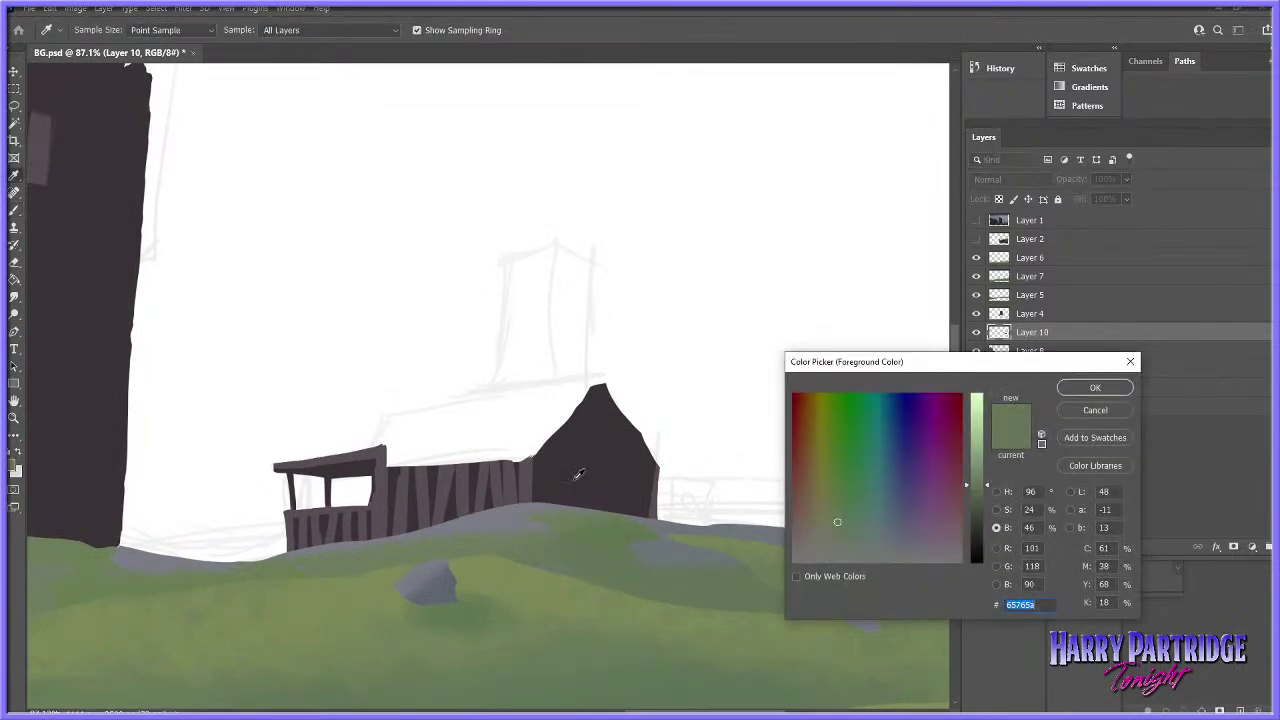
click(622, 437)
key(Return)
key(l)
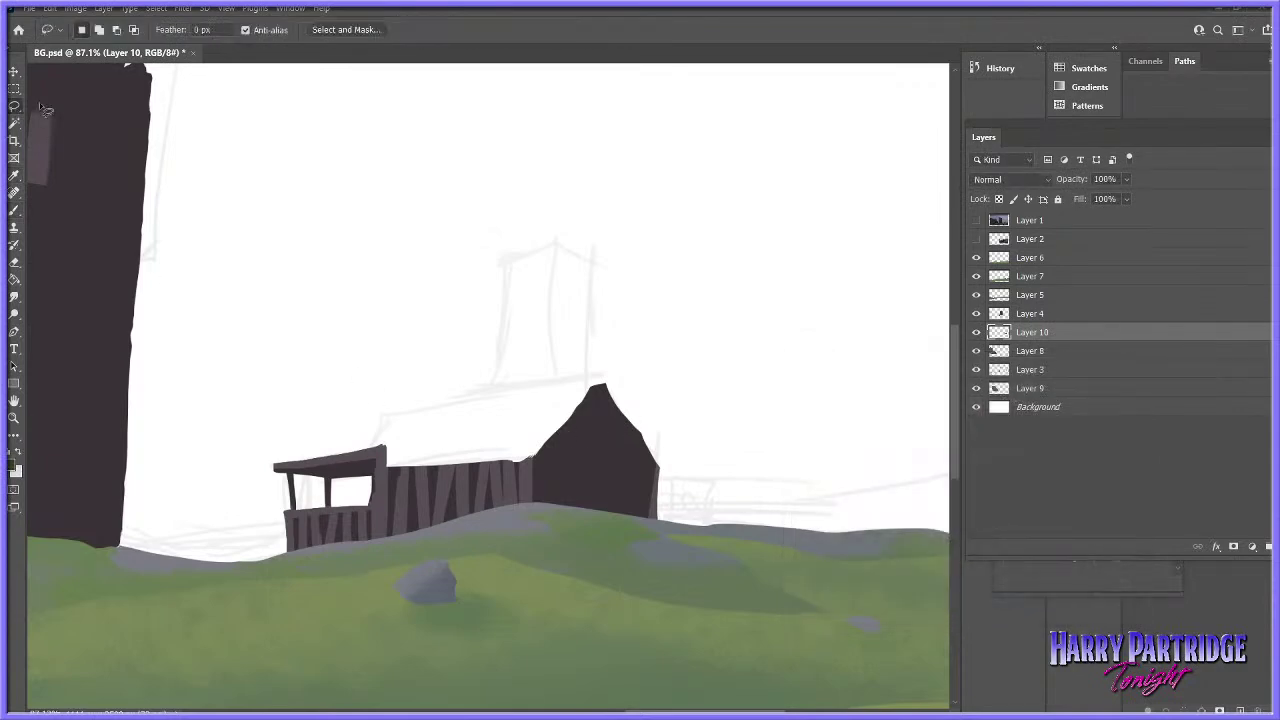
- Select a freehand outline of a tall chimney rising from the cottage roof, following the sketch, with the Lasso tool
mouse_move(544, 244)
mouse_down()
mouse_move(514, 251)
mouse_move(506, 271)
mouse_move(497, 368)
mouse_up()
key(ctrl+d)
mouse_move(500, 243)
mouse_down()
mouse_move(550, 222)
mouse_move(587, 241)
mouse_move(586, 298)
mouse_move(521, 230)
mouse_move(561, 223)
mouse_move(591, 250)
mouse_move(593, 385)
mouse_move(526, 226)
mouse_move(591, 226)
mouse_move(592, 300)
mouse_up()
mouse_move(504, 232)
mouse_down()
mouse_move(546, 222)
mouse_move(585, 247)
mouse_move(585, 382)
mouse_move(499, 397)
mouse_move(501, 246)
mouse_move(528, 217)
mouse_move(563, 355)
mouse_up()
- Paint the shaded side face of the chimney very dark purple-brown inside the selection with an 80 px brush
click(14, 210)
click(15, 468)
click(596, 421)
key(Return)
key(ctrl+z)
right_click(588, 237)
click(682, 274)
drag(572, 223, 577, 304)
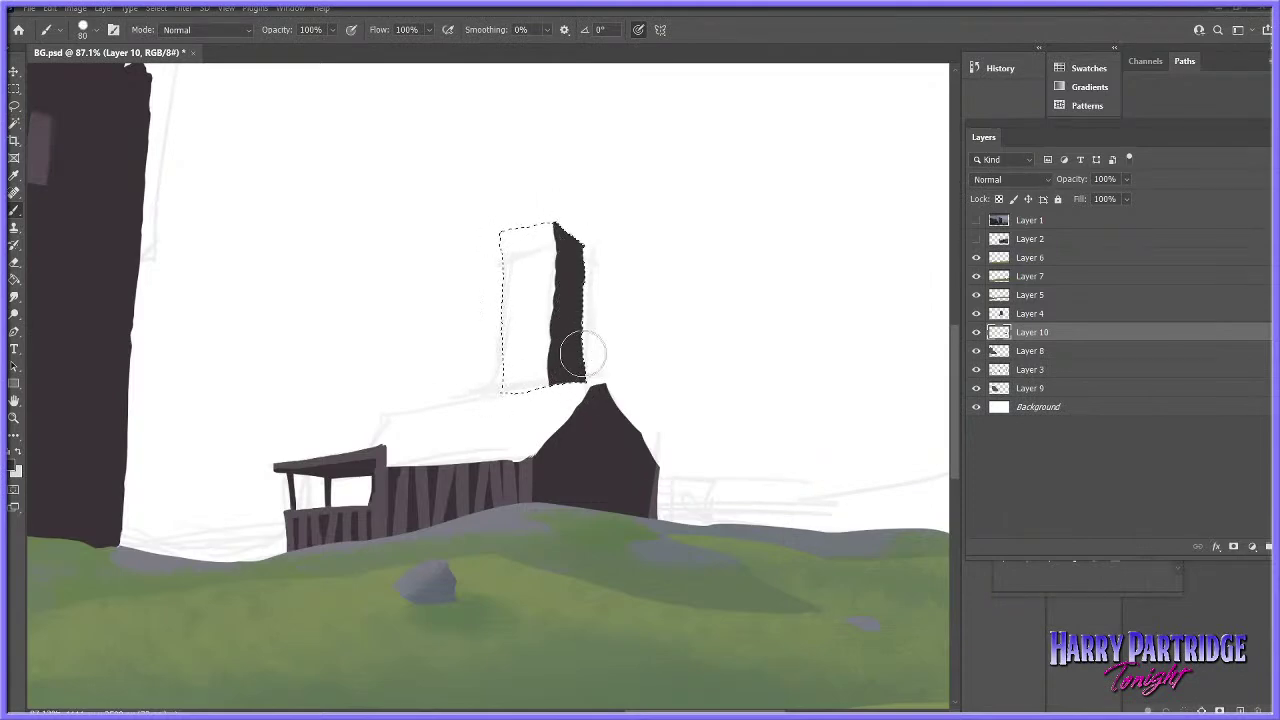
- Fill the chimney's front face with a lighter muted purple-brown inside the selection
click(15, 468)
click(946, 537)
key(Return)
drag(515, 230, 503, 390)
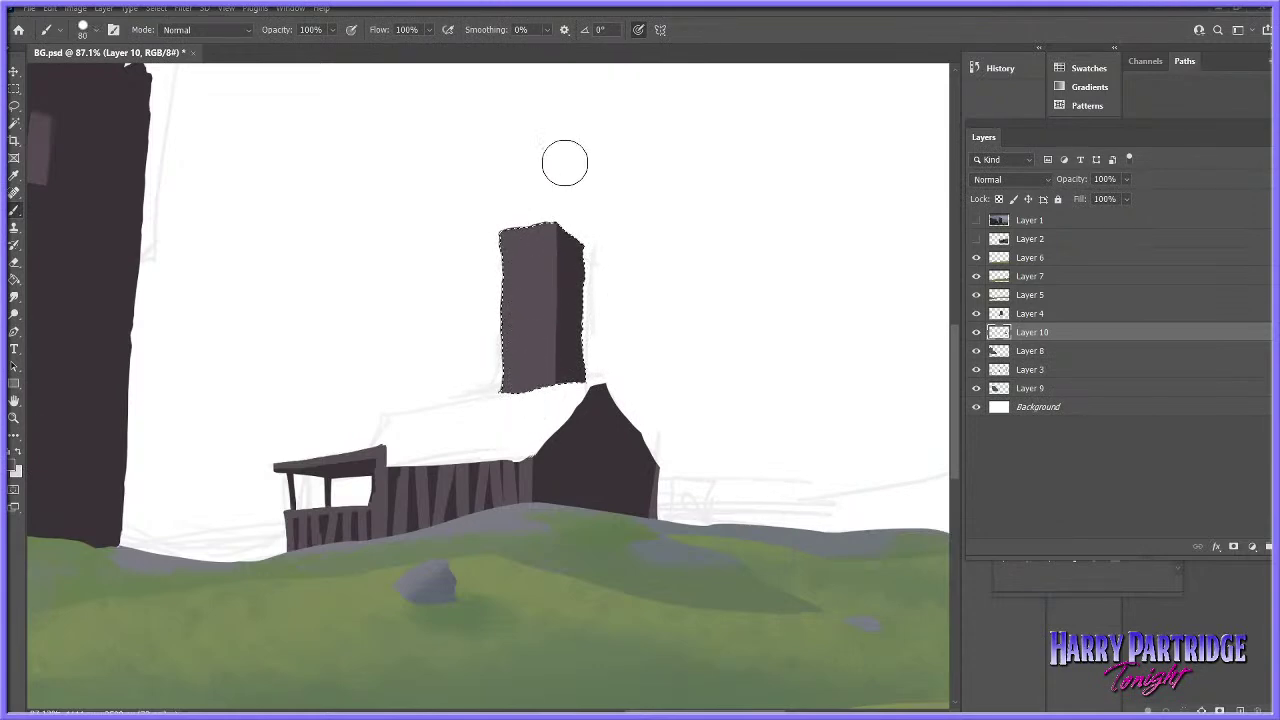
- Refine the dark edge between the chimney's two faces with a 19 px brush and clear the selection
click(16, 466)
click(570, 345)
key(Return)
right_click(588, 332)
click(667, 362)
drag(555, 224, 560, 257)
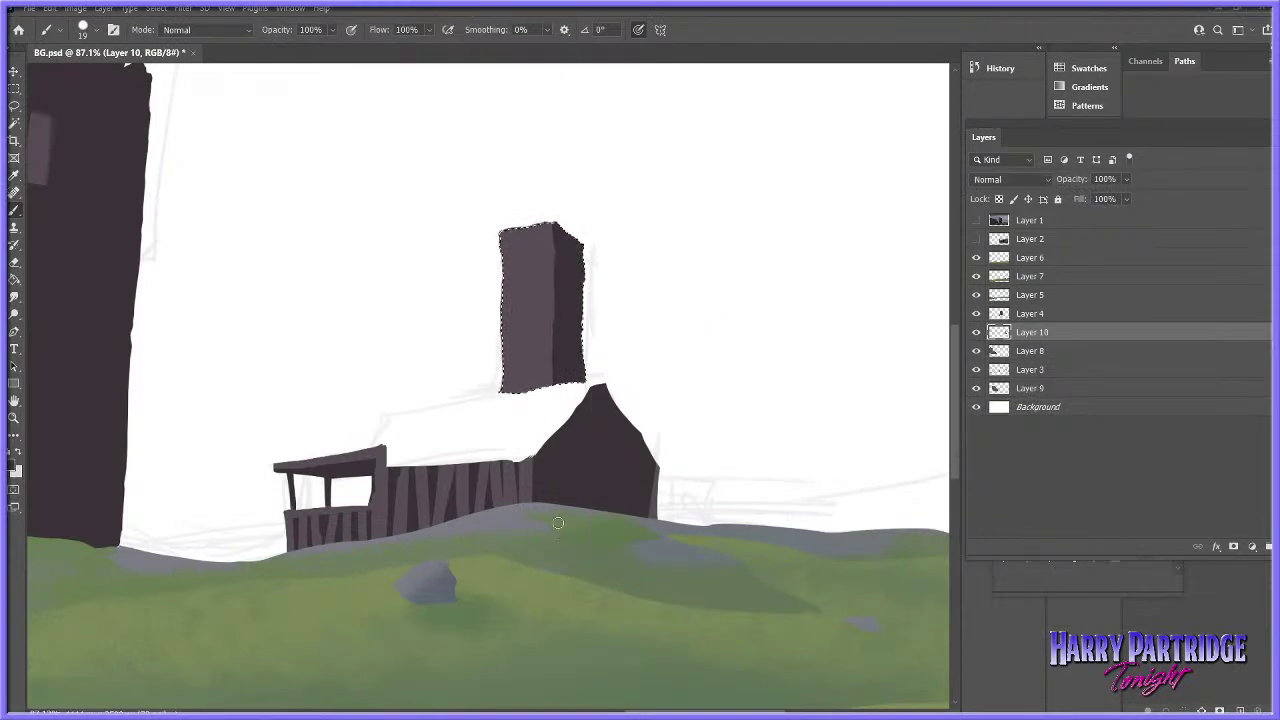
key(ctrl+d)
- Paint small dark fence rails at the tower's base and low dark debris beside the porch with a 7 px brush
click(14, 418)
drag(728, 488, 754, 484)
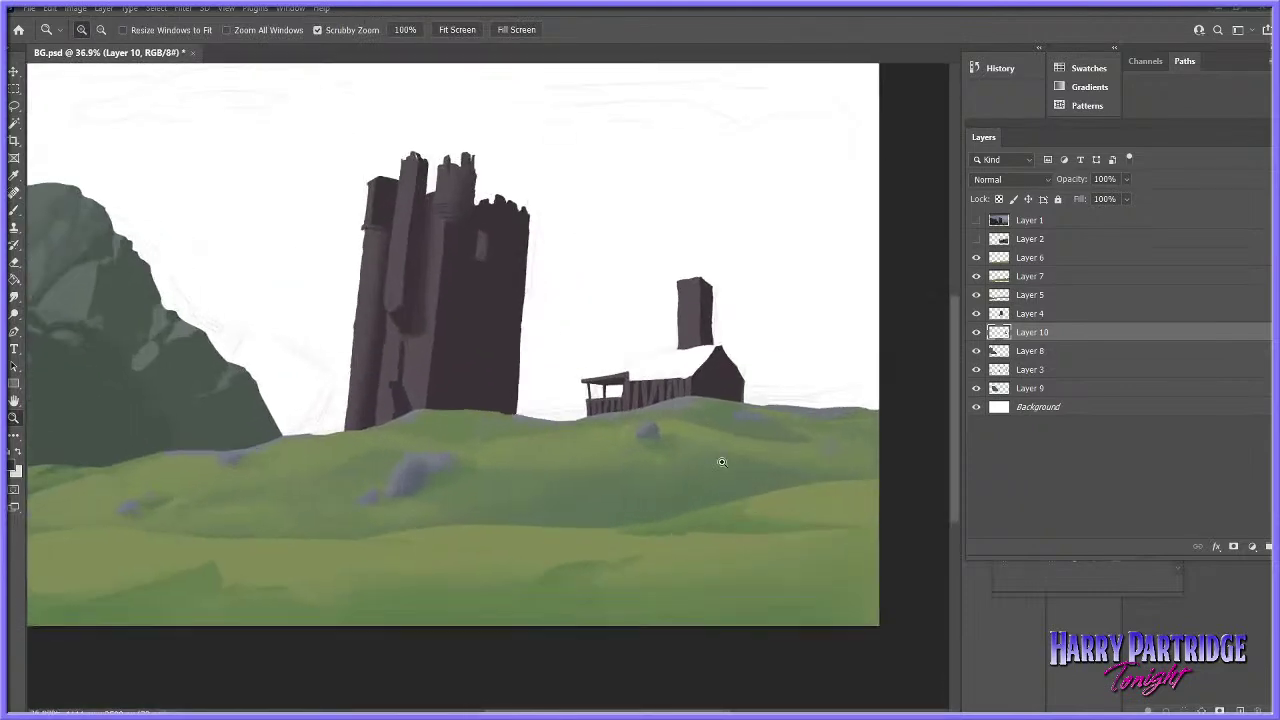
drag(567, 434, 570, 510)
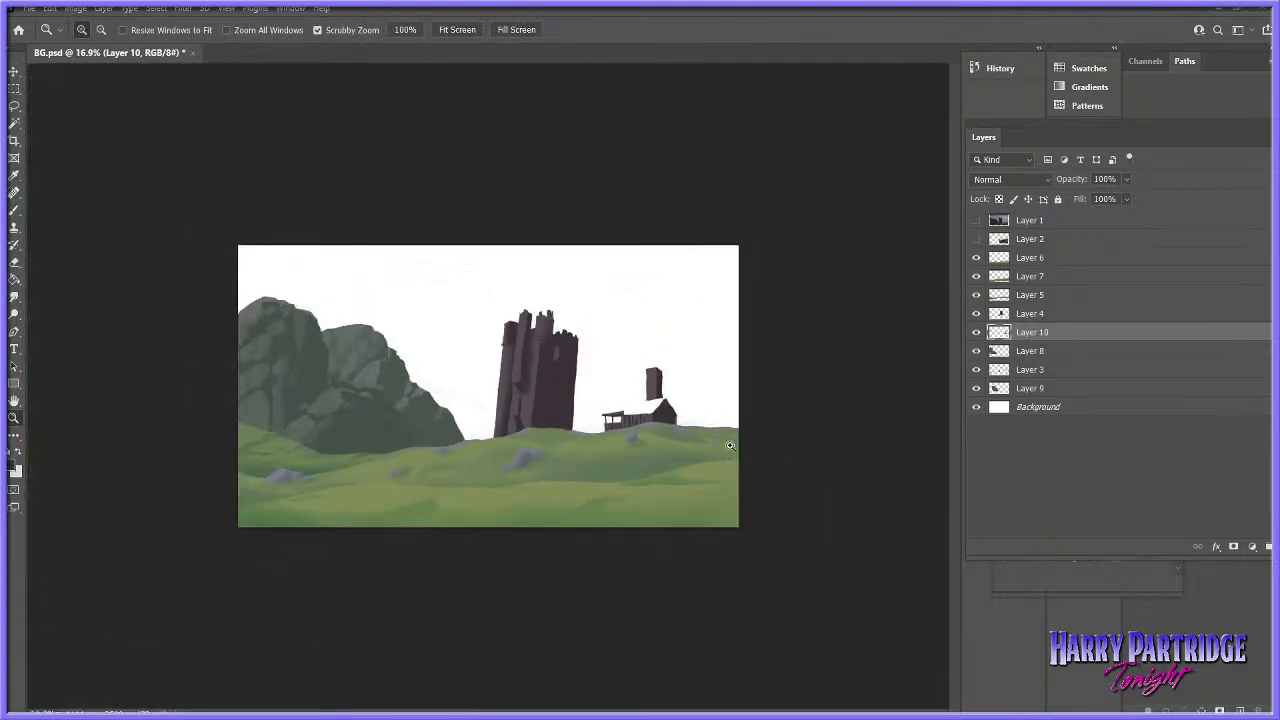
drag(628, 440, 652, 451)
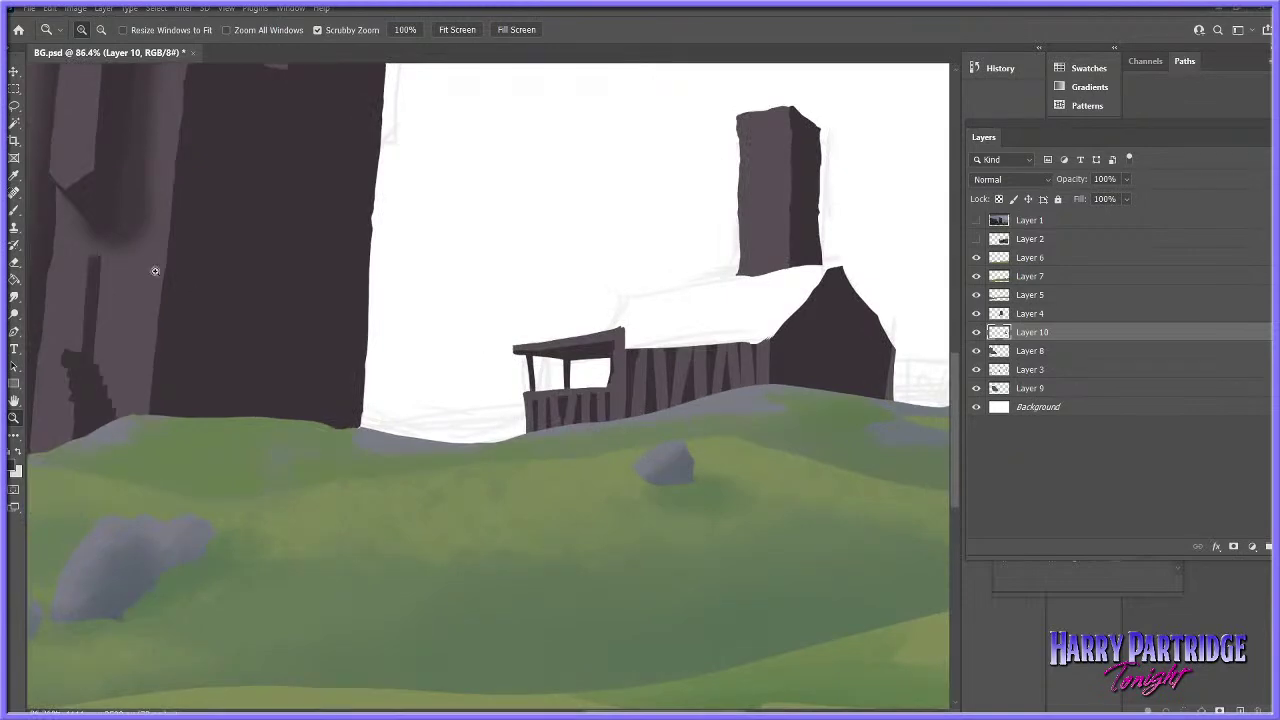
click(15, 210)
click(12, 466)
click(799, 334)
key(Return)
right_click(495, 416)
drag(575, 442, 571, 443)
drag(361, 416, 378, 417)
right_click(450, 420)
drag(519, 447, 516, 450)
drag(362, 415, 377, 414)
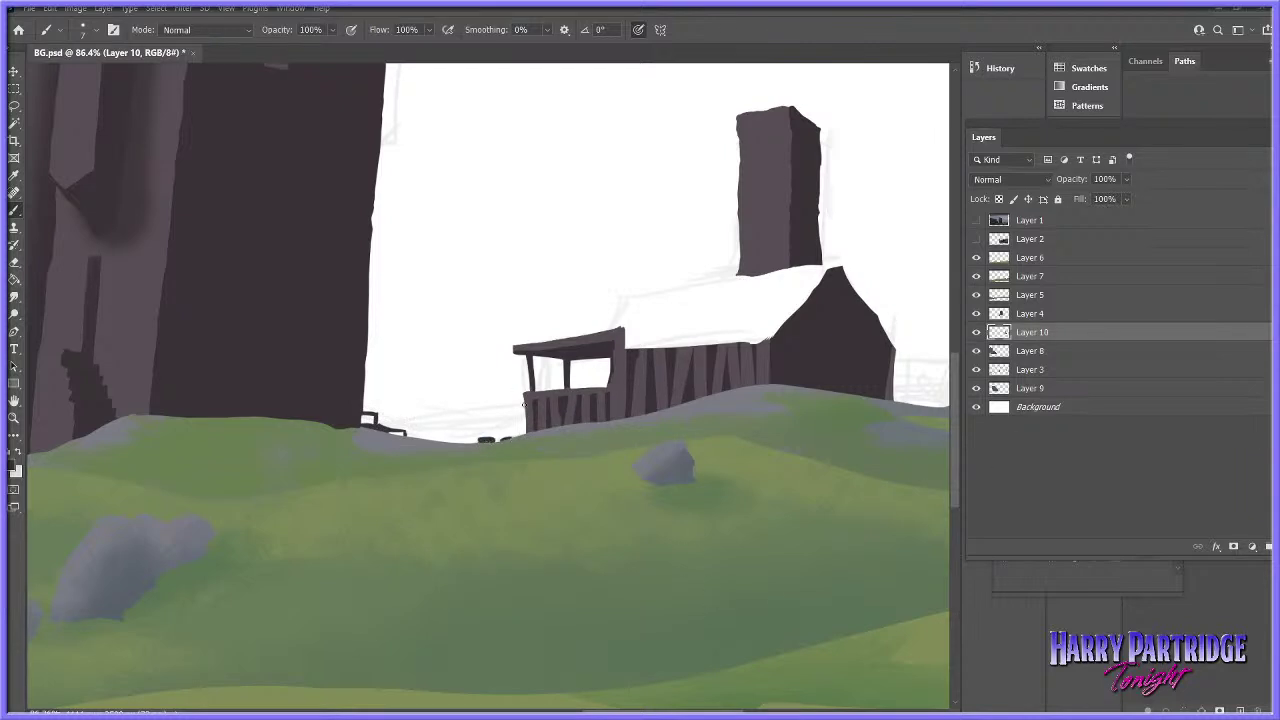
key(ctrl+z)
- Paint a small rickety wooden structure of dark posts and slats on the hill beside the cottage's gable end
drag(676, 712, 725, 712)
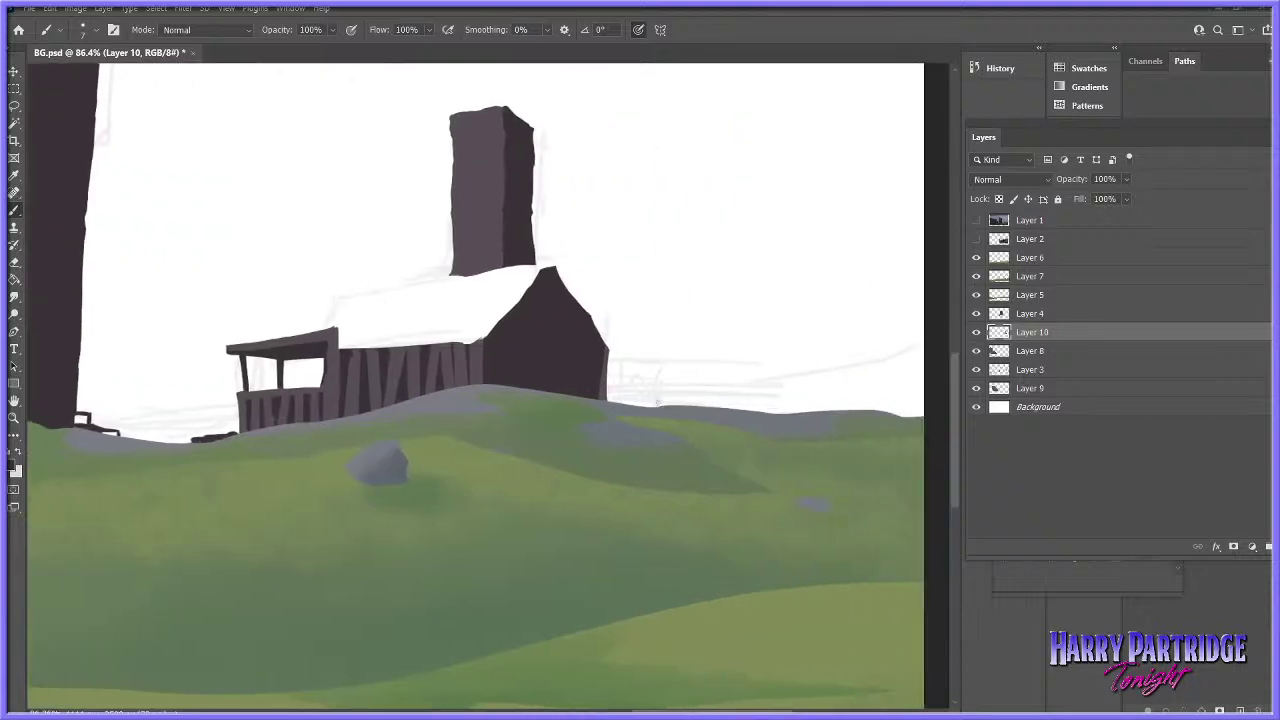
mouse_move(626, 366)
mouse_down()
mouse_move(626, 408)
mouse_move(630, 366)
mouse_move(658, 360)
mouse_move(619, 372)
mouse_move(650, 397)
mouse_up()
key(ctrl+z)
key(ctrl+z)
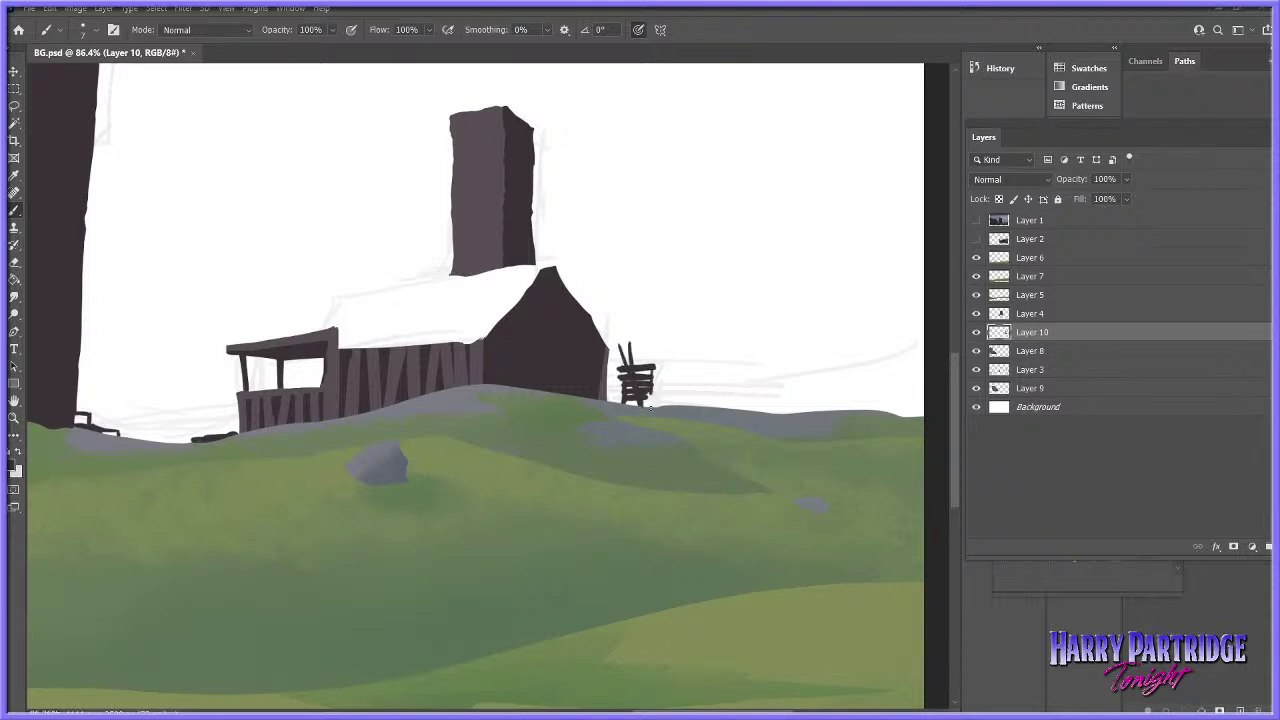
drag(656, 370, 657, 404)
key(ctrl+z)
click(14, 470)
click(428, 357)
key(Return)
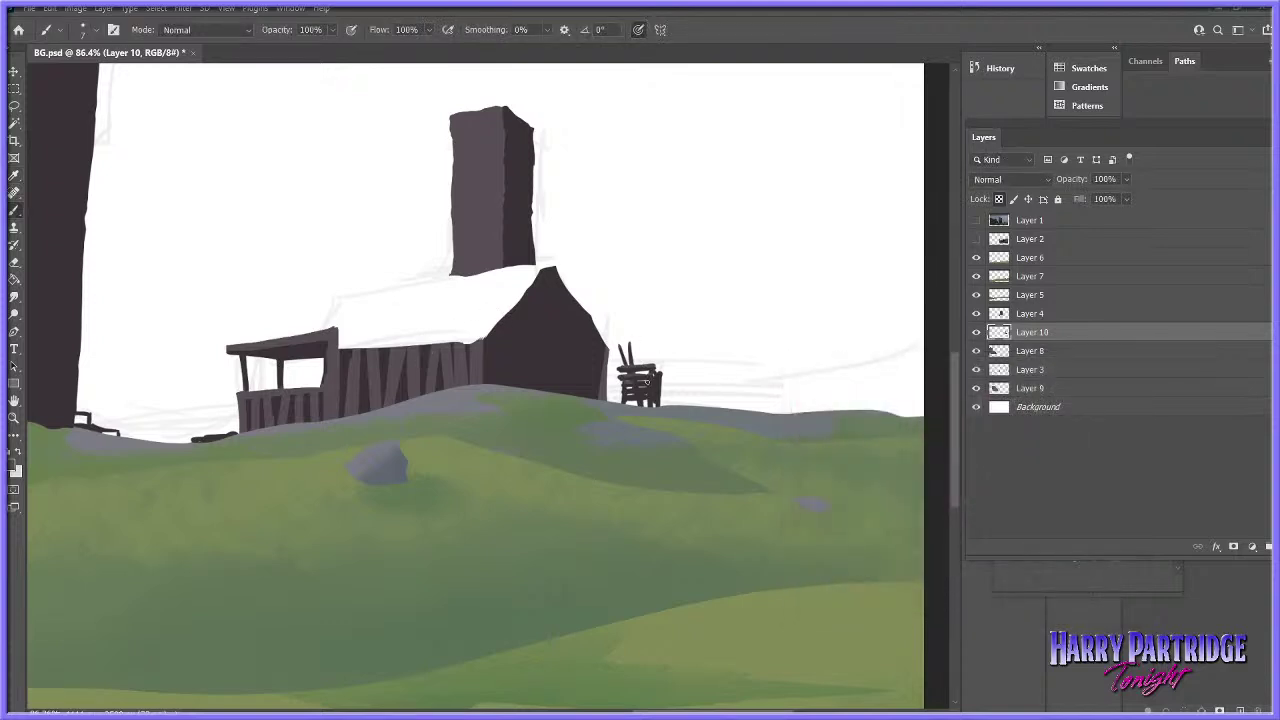
- Create a new layer with Normal mode and 100% opacity directly above Layer 10
click(14, 418)
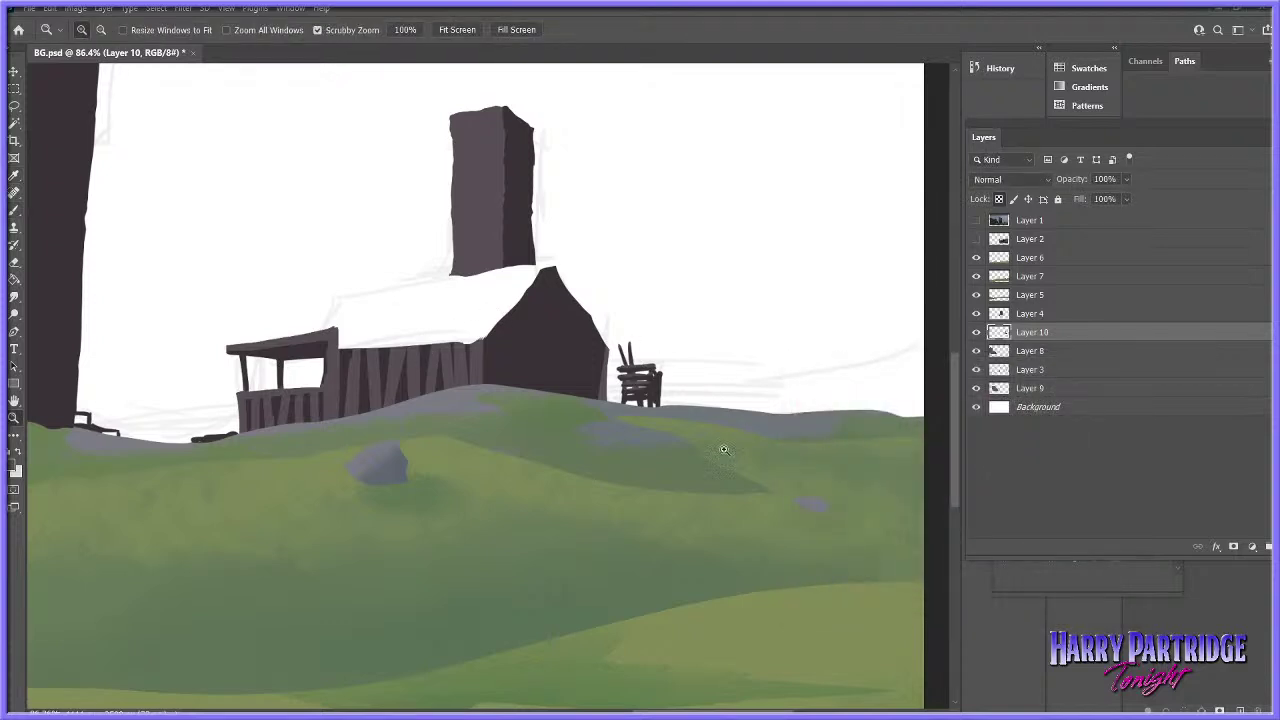
drag(739, 443, 676, 497)
drag(790, 441, 835, 444)
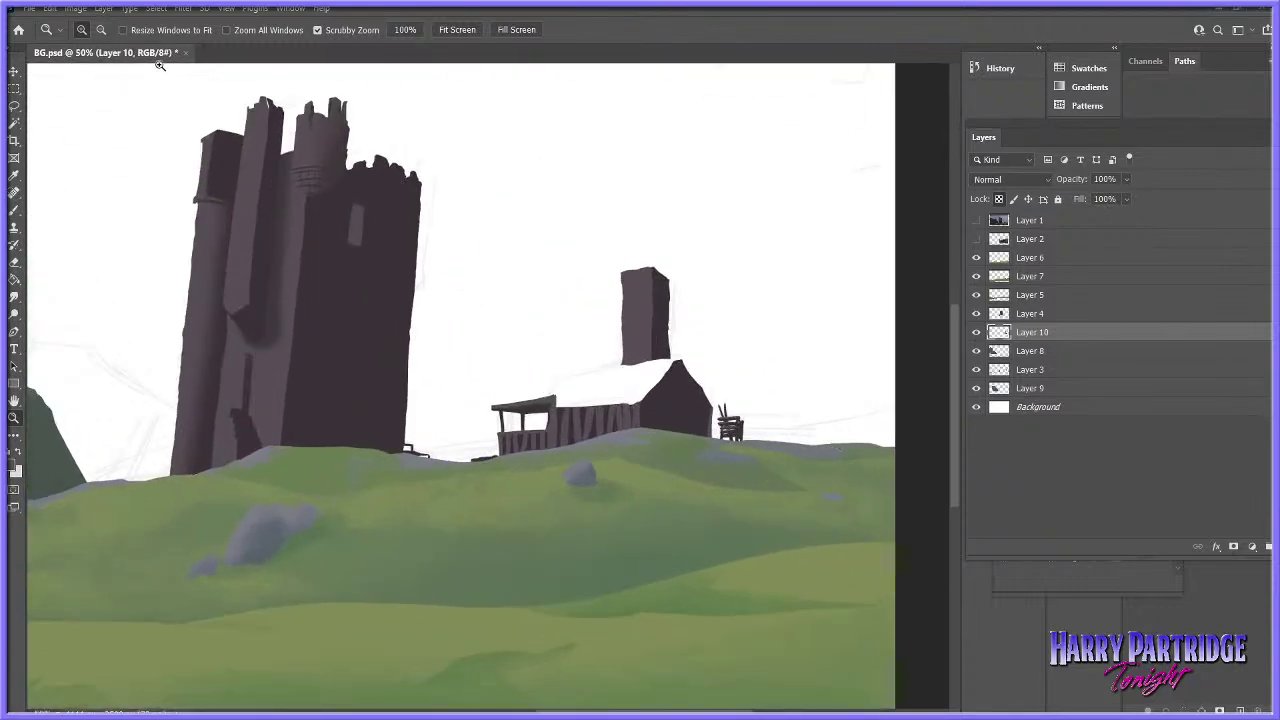
click(105, 9)
mouse_move(150, 22)
click(290, 24)
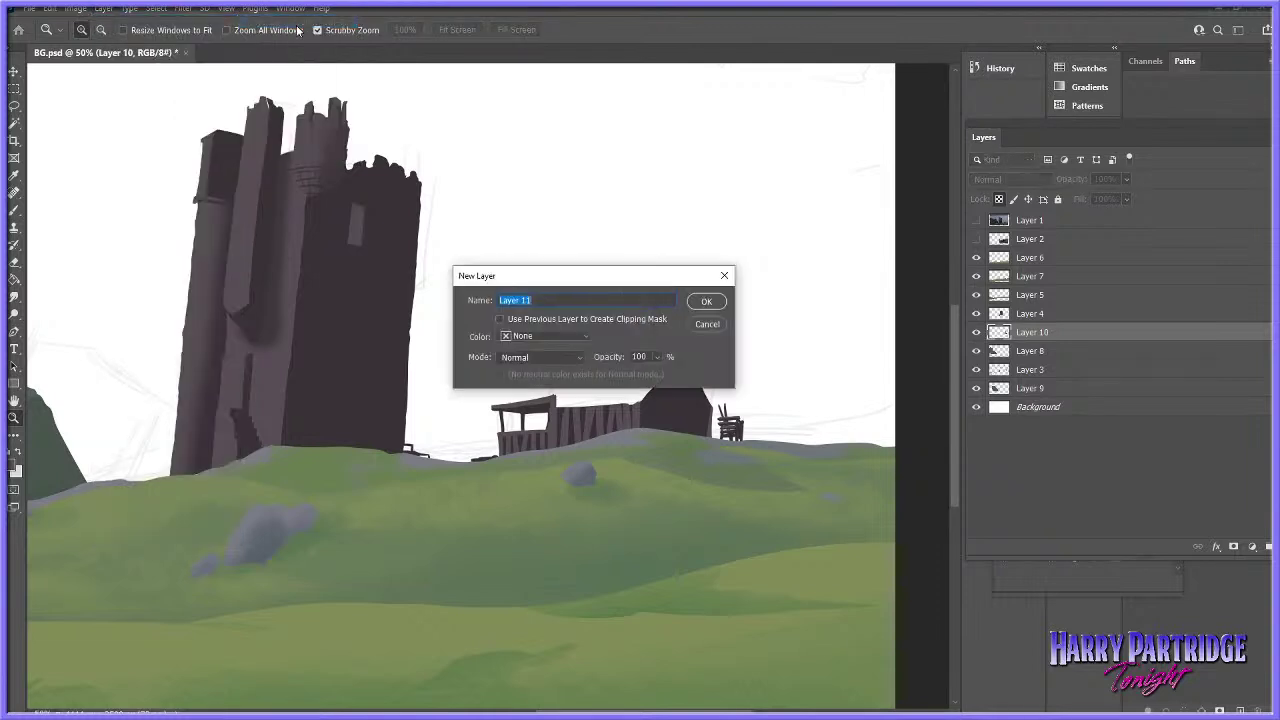
key(Return)
- Select a freehand outline of the cottage roof, including the thin overhang along the gable, with the Lasso tool
drag(688, 402, 734, 400)
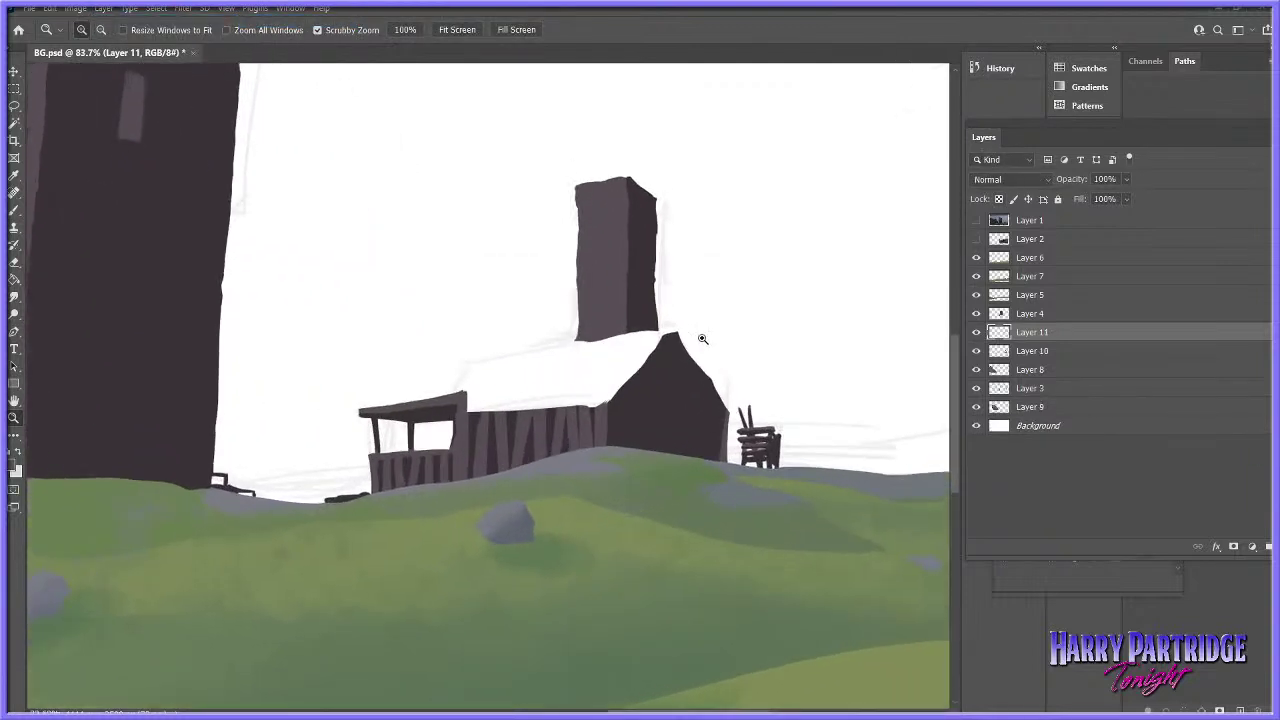
click(14, 107)
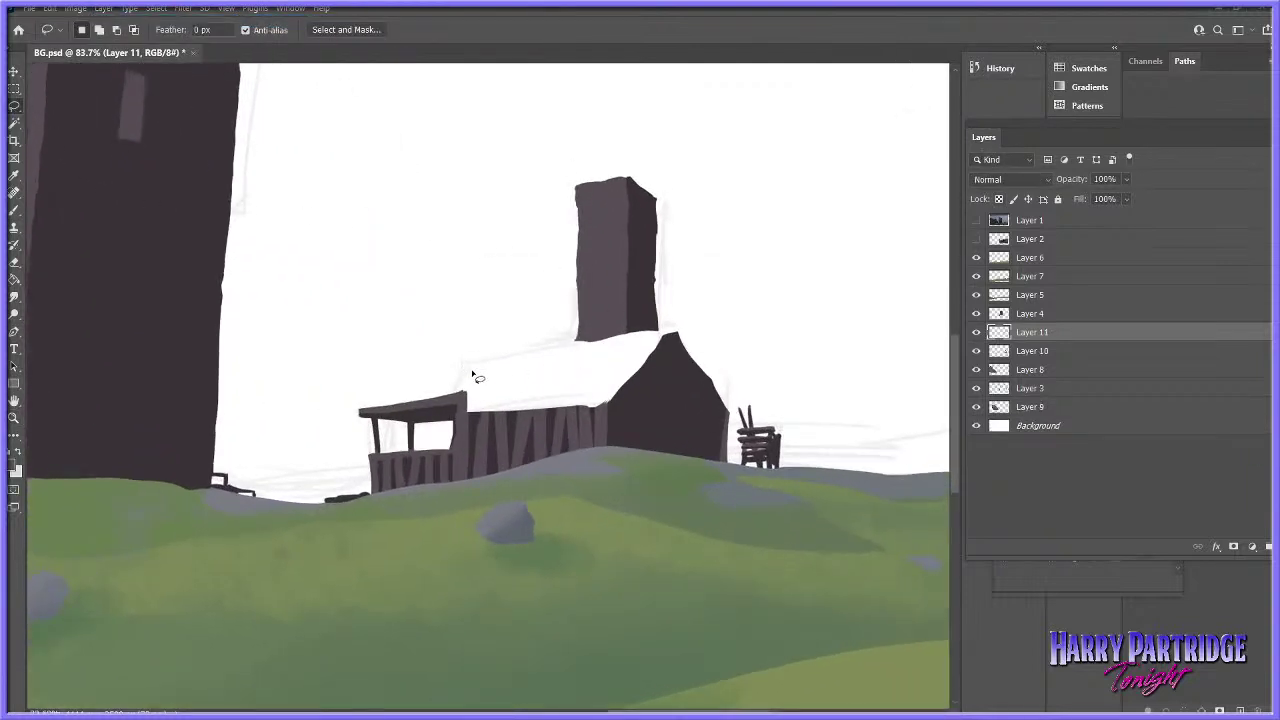
mouse_move(470, 370)
mouse_down()
mouse_move(680, 314)
mouse_move(734, 411)
mouse_move(673, 338)
mouse_move(601, 423)
mouse_move(463, 428)
mouse_move(446, 411)
mouse_move(478, 352)
mouse_up()
- Fill the roof selection with the mid green of the grass using a 109 px hard round brush
key(i)
click(14, 467)
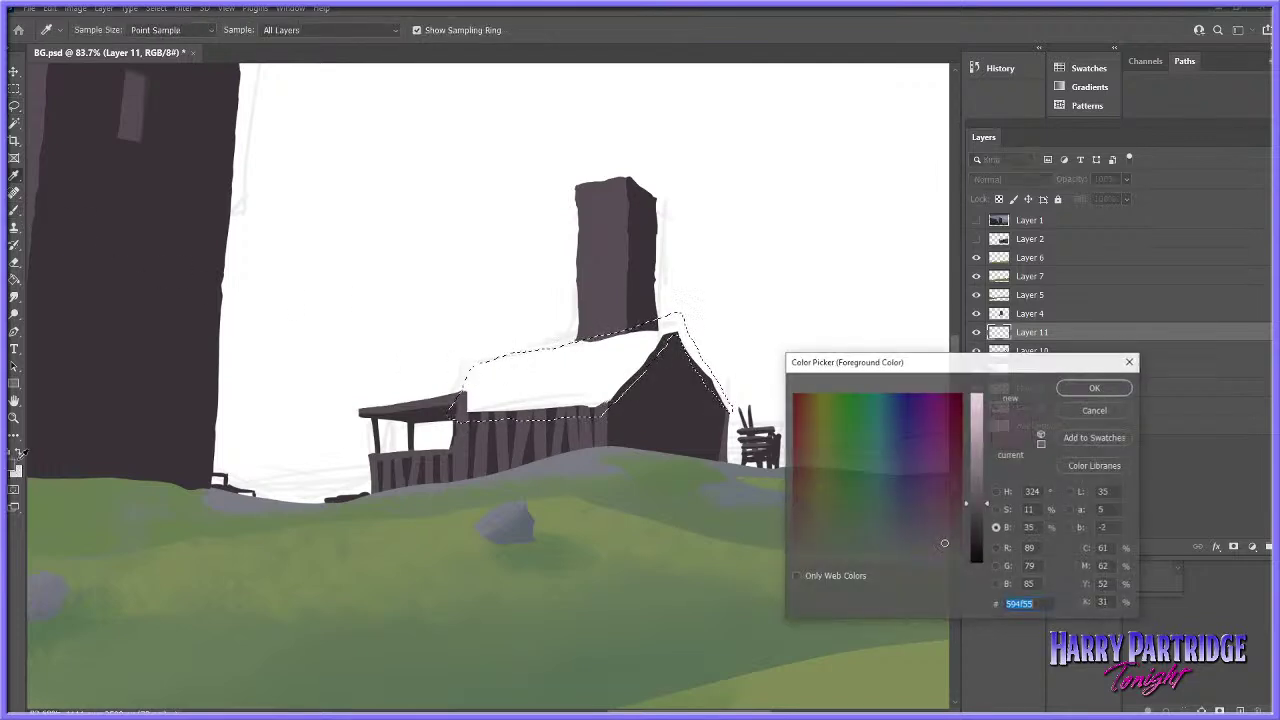
click(647, 590)
key(Return)
key(b)
right_click(688, 393)
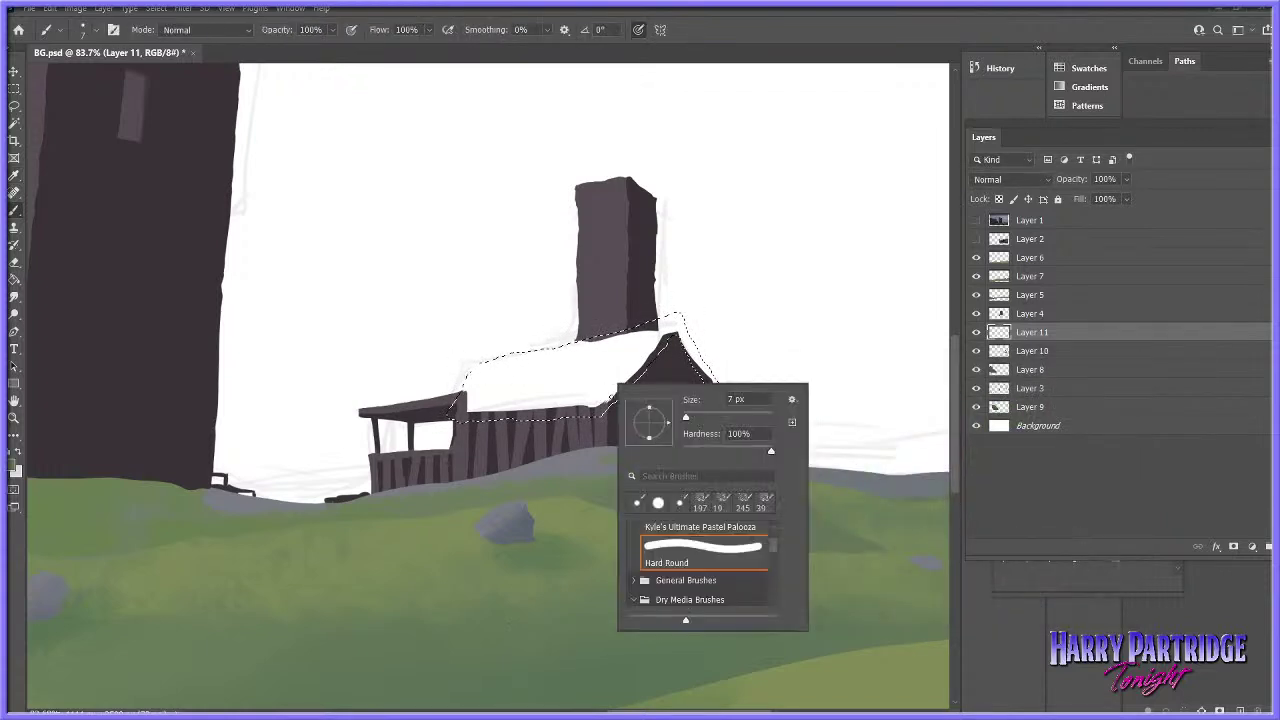
mouse_move(676, 338)
mouse_down()
mouse_move(510, 405)
mouse_move(722, 402)
mouse_up()
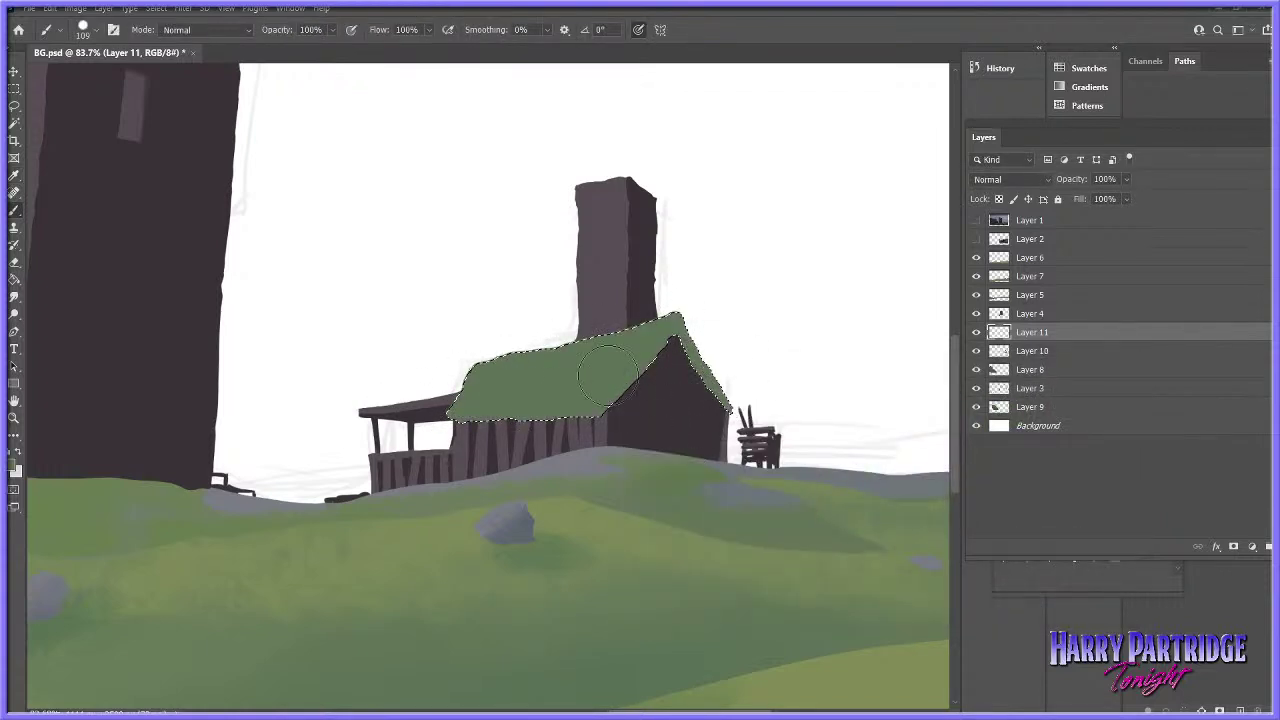
- Deselect the roof and roughen its gable overhang and porch-side edge in green with a 30 px brush
key(ctrl+d)
right_click(740, 365)
click(828, 403)
drag(683, 331, 731, 405)
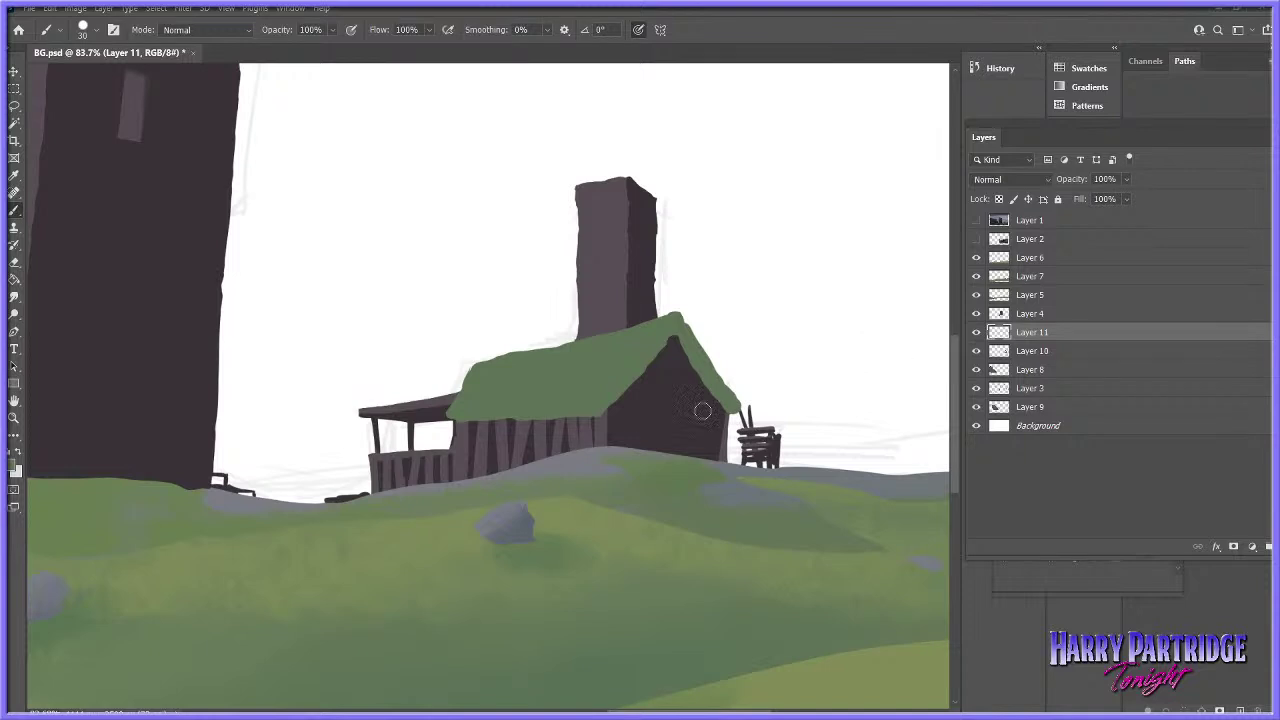
mouse_move(464, 390)
mouse_down()
mouse_move(653, 338)
mouse_move(451, 403)
mouse_move(470, 374)
mouse_up()
- Lock the roof layer's transparent pixels and dab a lighter yellow-green grass texture over the roof with a 112 px textured brush
right_click(581, 403)
click(660, 439)
click(12, 467)
click(446, 517)
click(1096, 388)
click(999, 199)
right_click(608, 366)
drag(764, 530, 764, 558)
click(703, 527)
click(453, 398)
drag(452, 395, 550, 375)
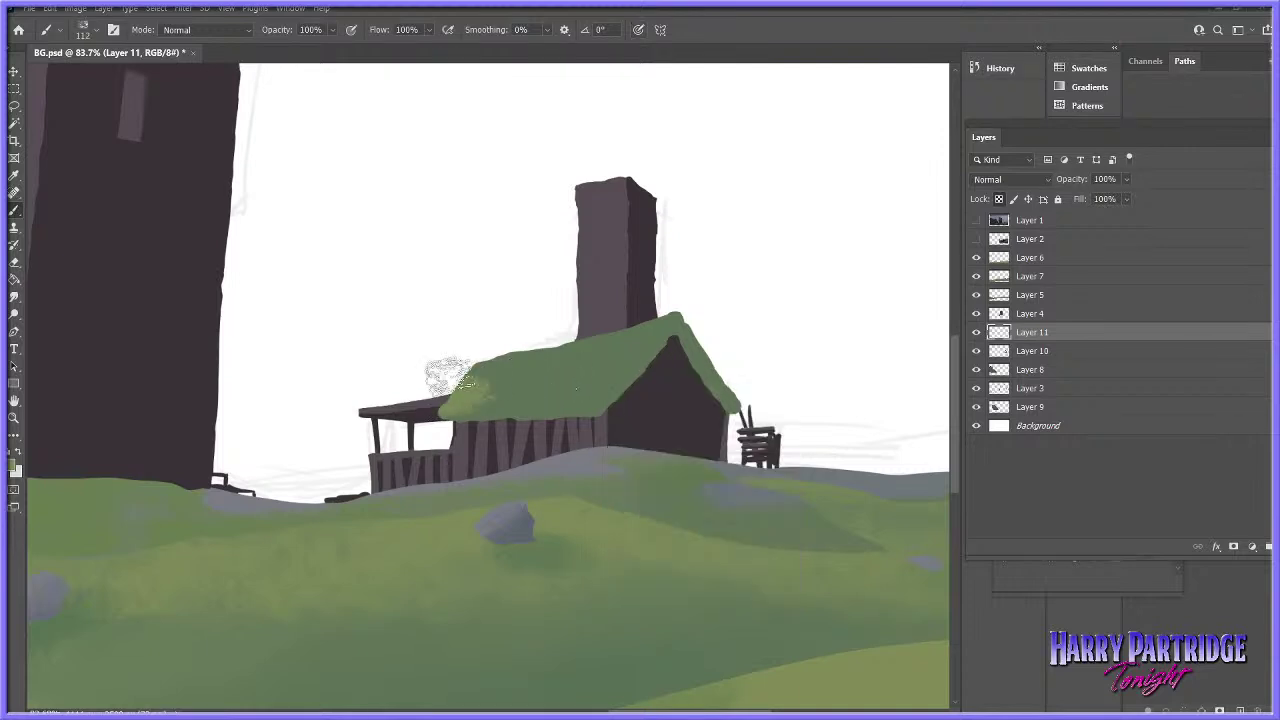
- Blend more yellow-green grass texture across the roof and gable overhang at 68% brush opacity, using a 43 px brush for the edges
click(333, 29)
drag(332, 47, 312, 47)
mouse_move(436, 357)
mouse_down()
mouse_move(591, 369)
mouse_move(626, 325)
mouse_move(591, 377)
mouse_move(421, 383)
mouse_up()
right_click(742, 310)
click(829, 347)
drag(673, 310, 751, 401)
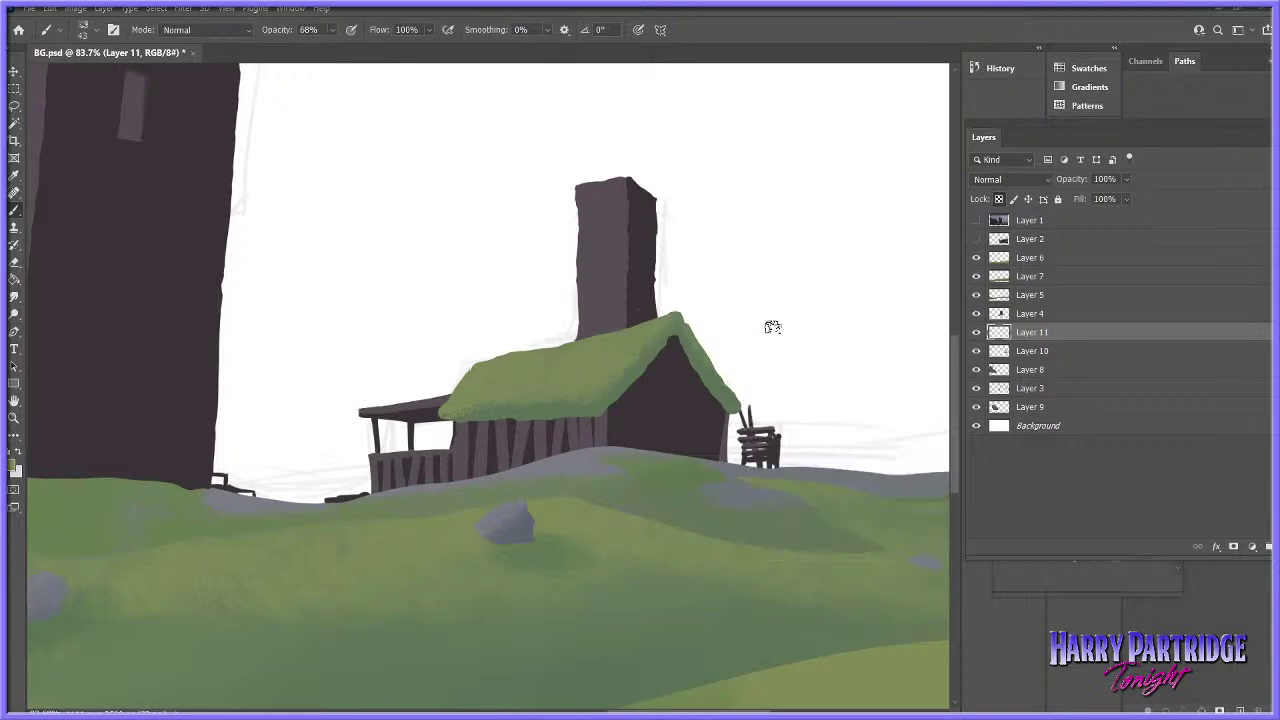
drag(522, 406, 575, 404)
- Create a new layer directly above Layer 9 for the sky
click(14, 418)
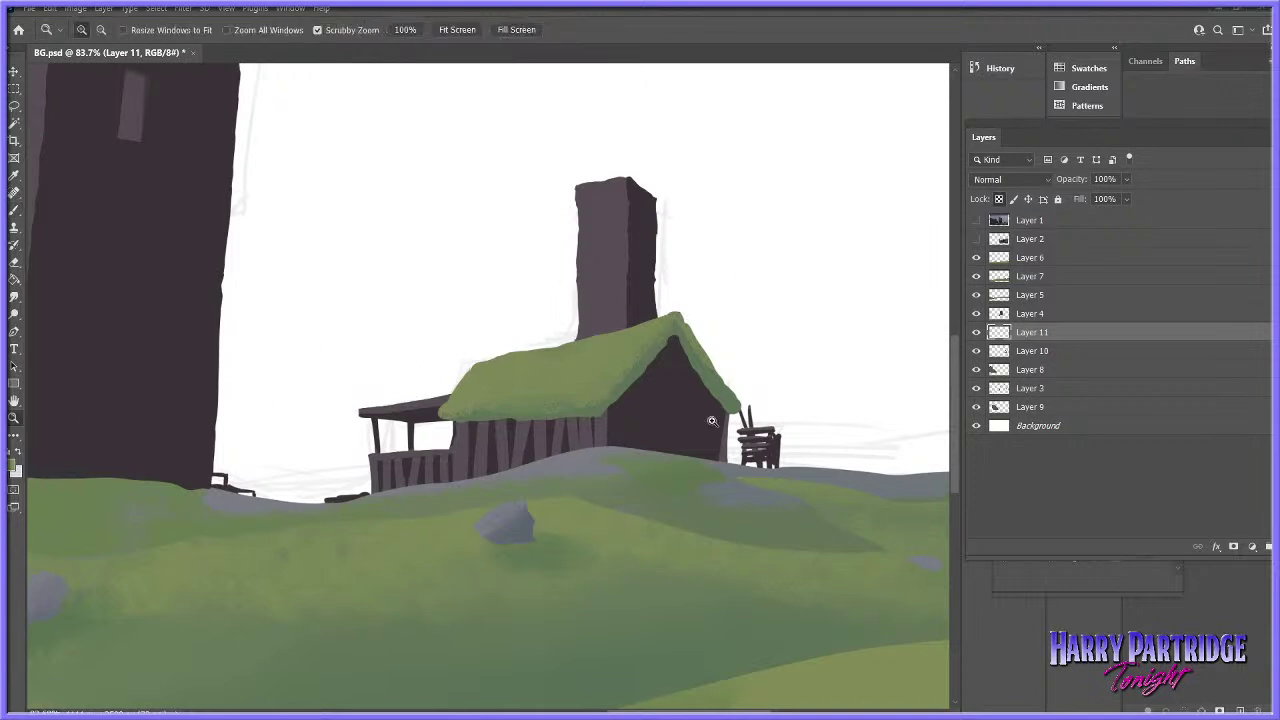
drag(658, 410, 580, 450)
drag(727, 459, 720, 480)
drag(607, 474, 593, 510)
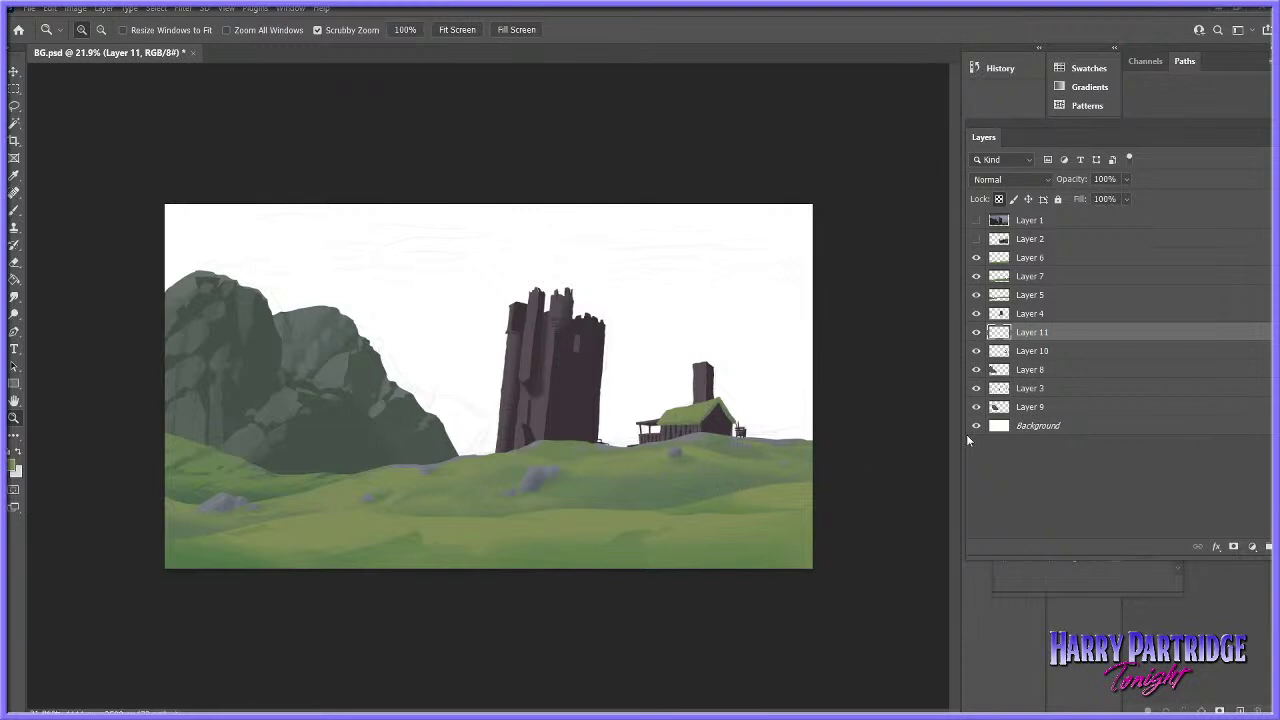
click(1072, 412)
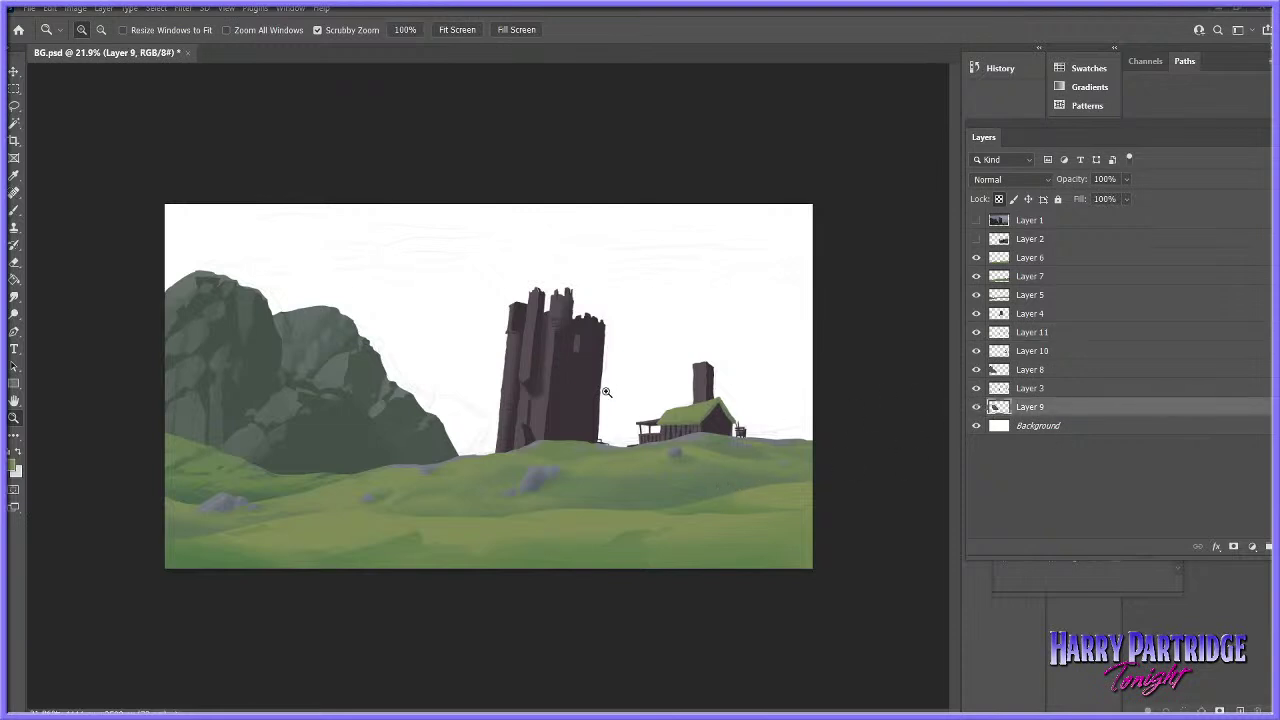
scroll(606, 397, up, 1)
click(103, 8)
mouse_move(140, 18)
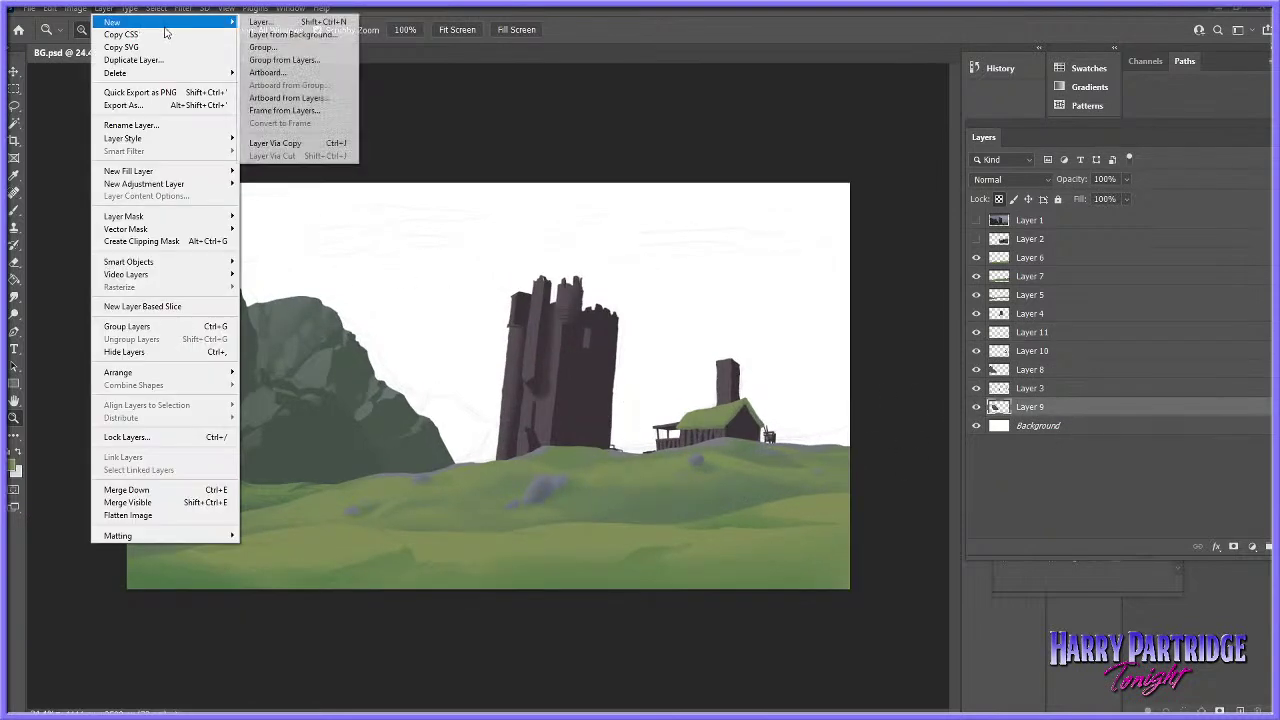
click(295, 74)
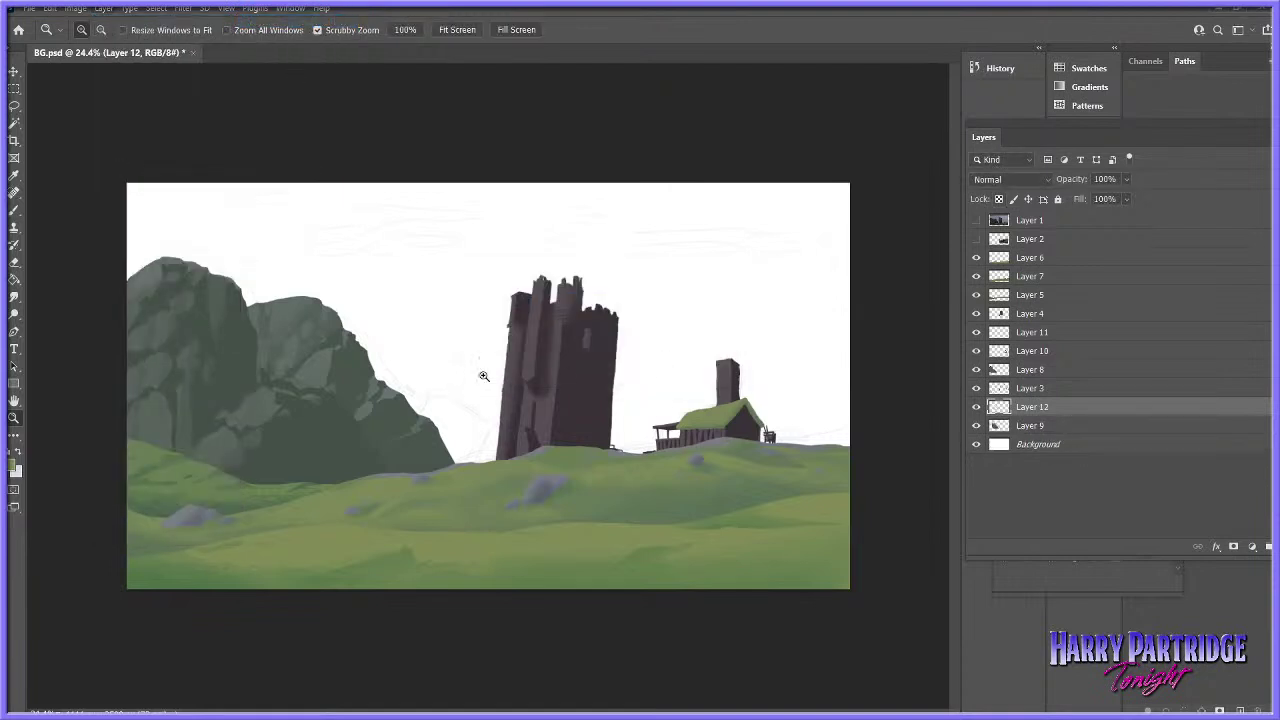
- Fill Layer 12 with a pale muted blue-green sky colour and move it below Layer 9, behind the mountains
click(15, 280)
click(12, 467)
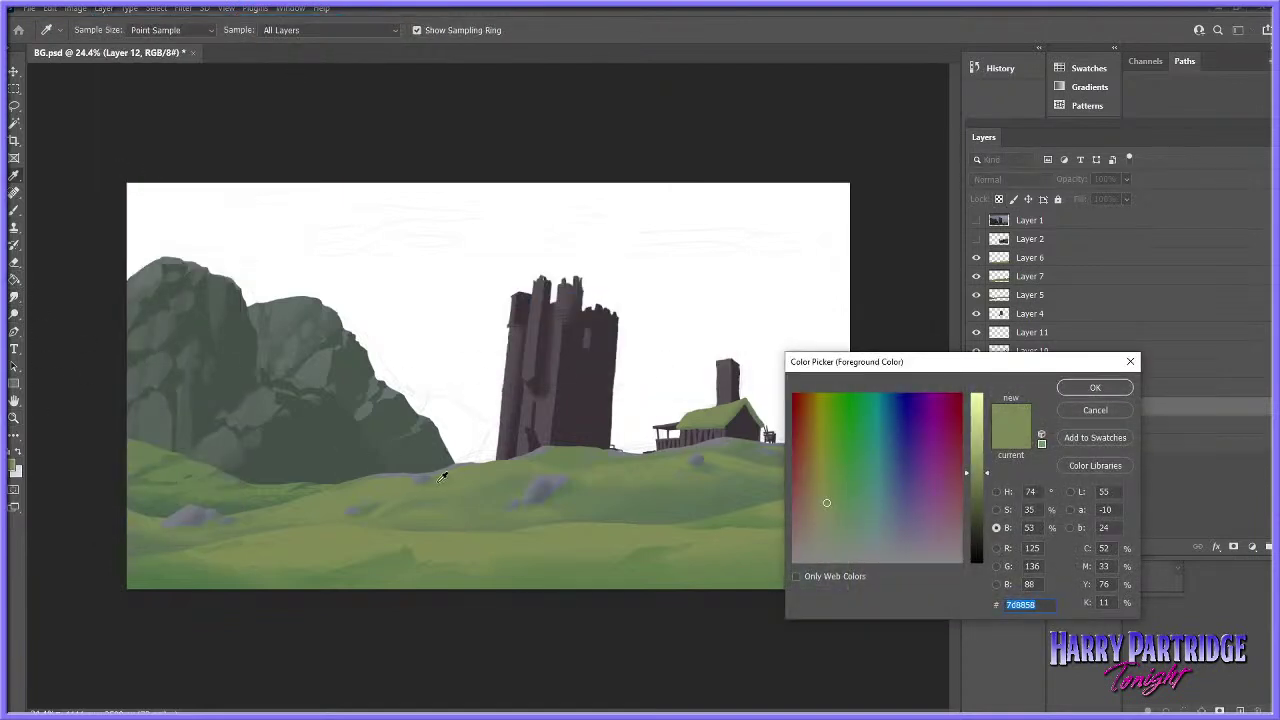
click(880, 533)
drag(977, 472, 977, 448)
click(879, 535)
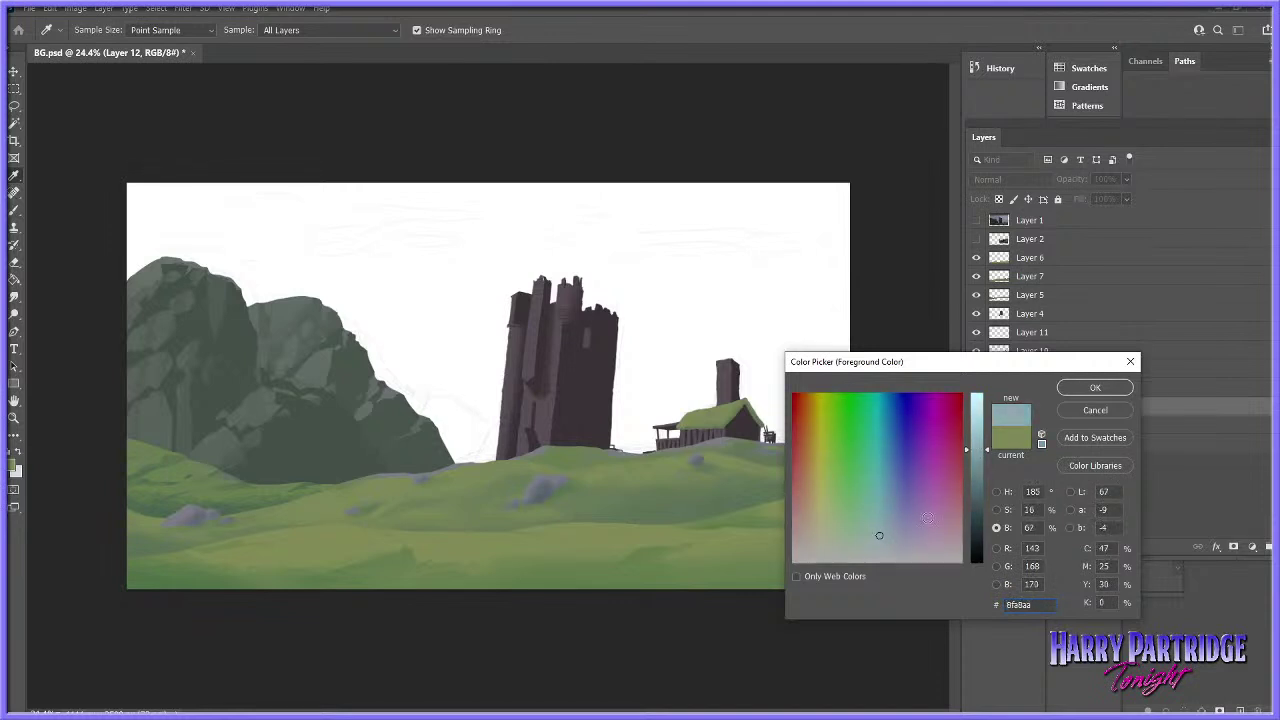
click(977, 466)
click(869, 542)
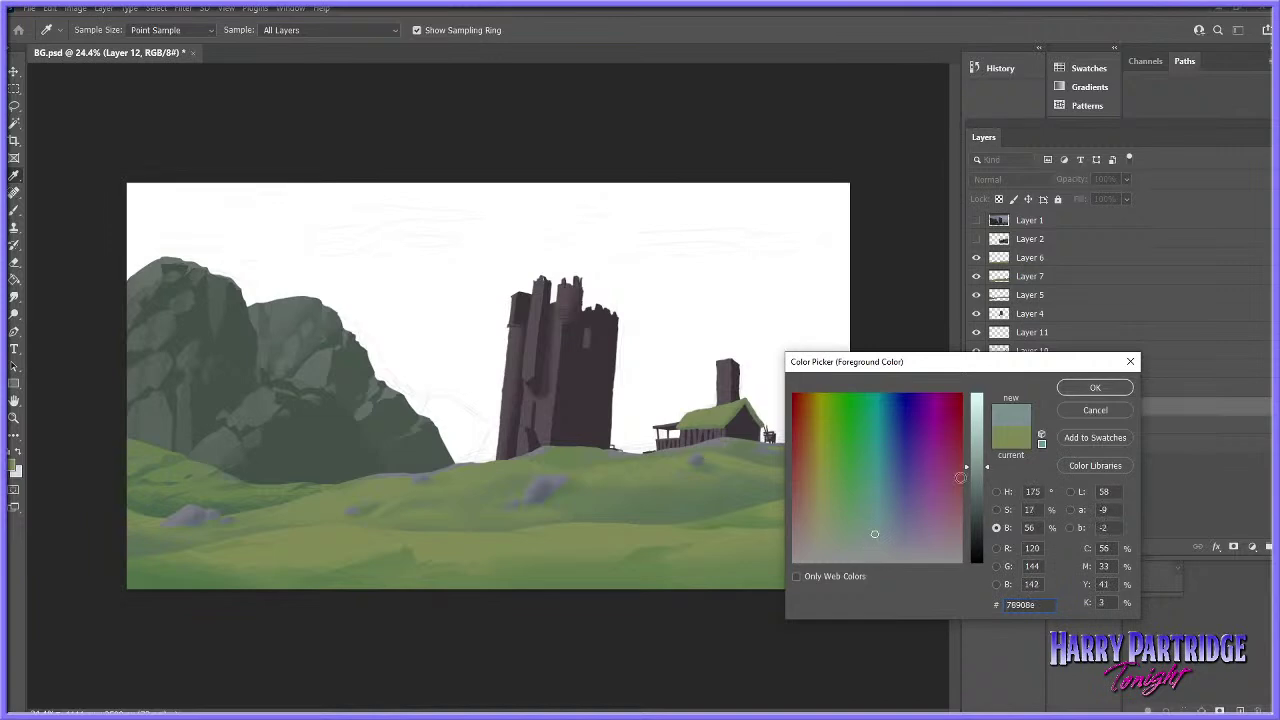
click(977, 462)
click(1095, 387)
key(g)
click(742, 337)
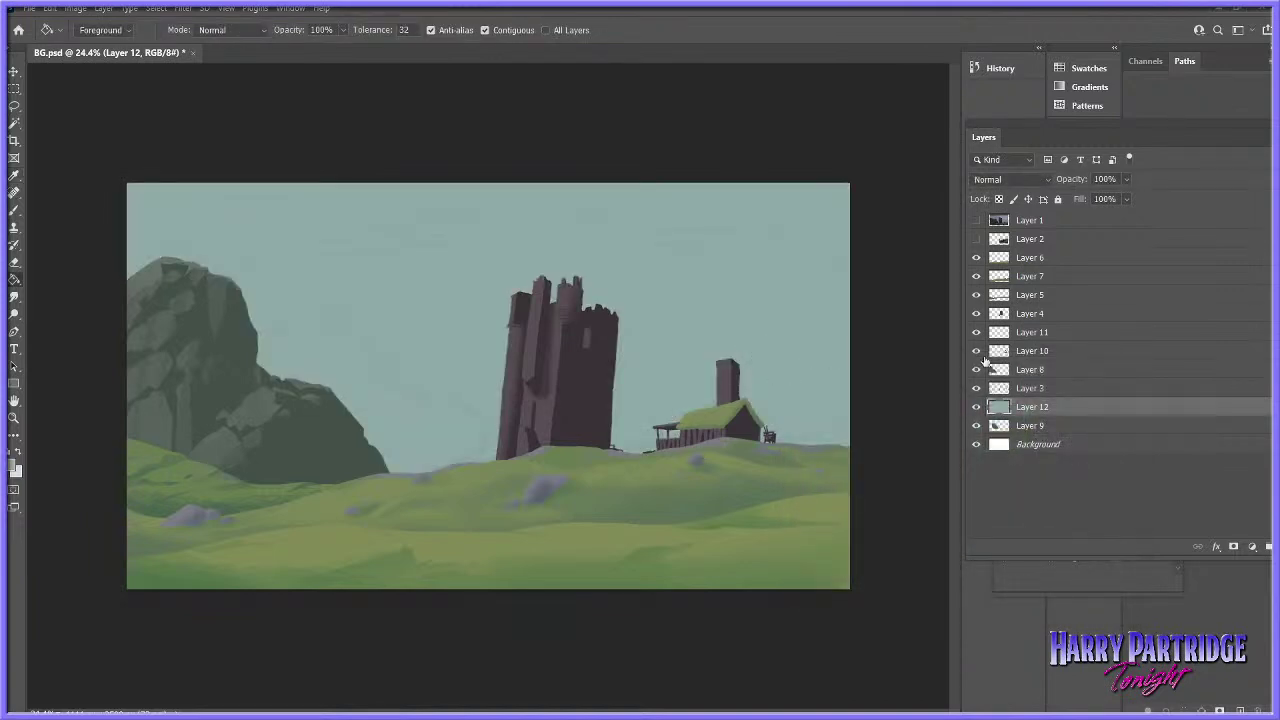
drag(1052, 410, 1049, 432)
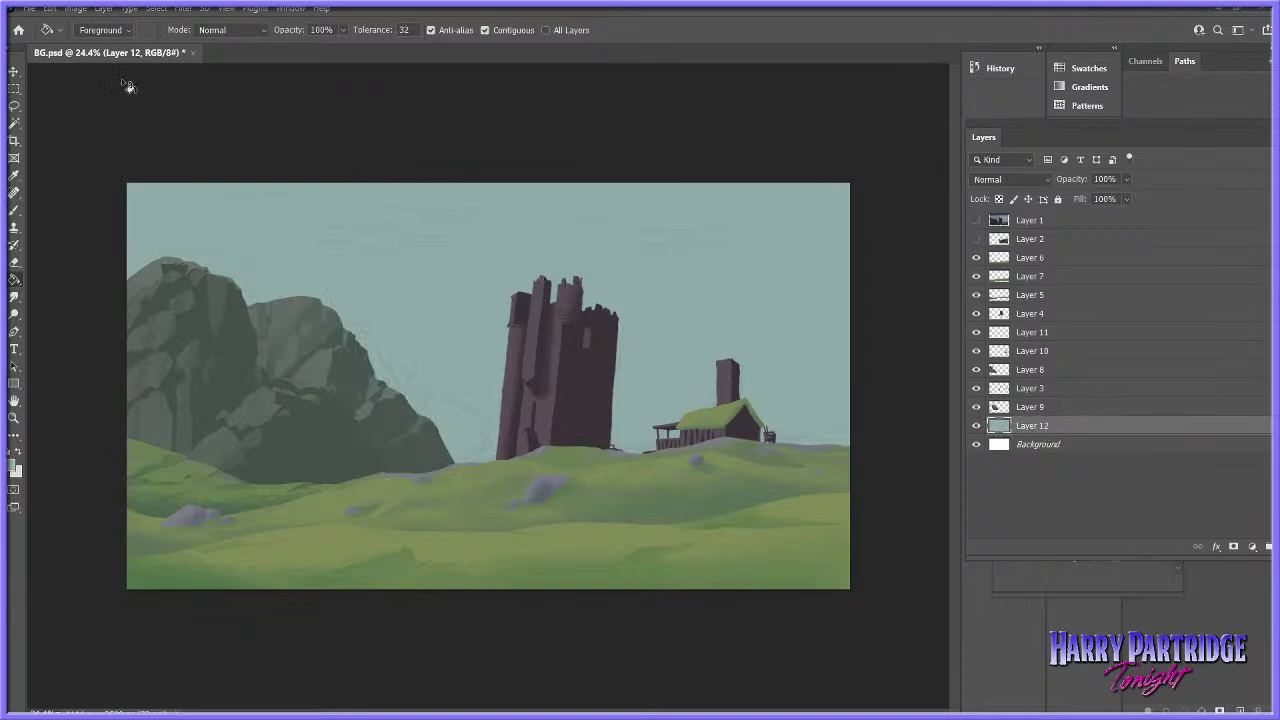
click(76, 8)
mouse_move(134, 44)
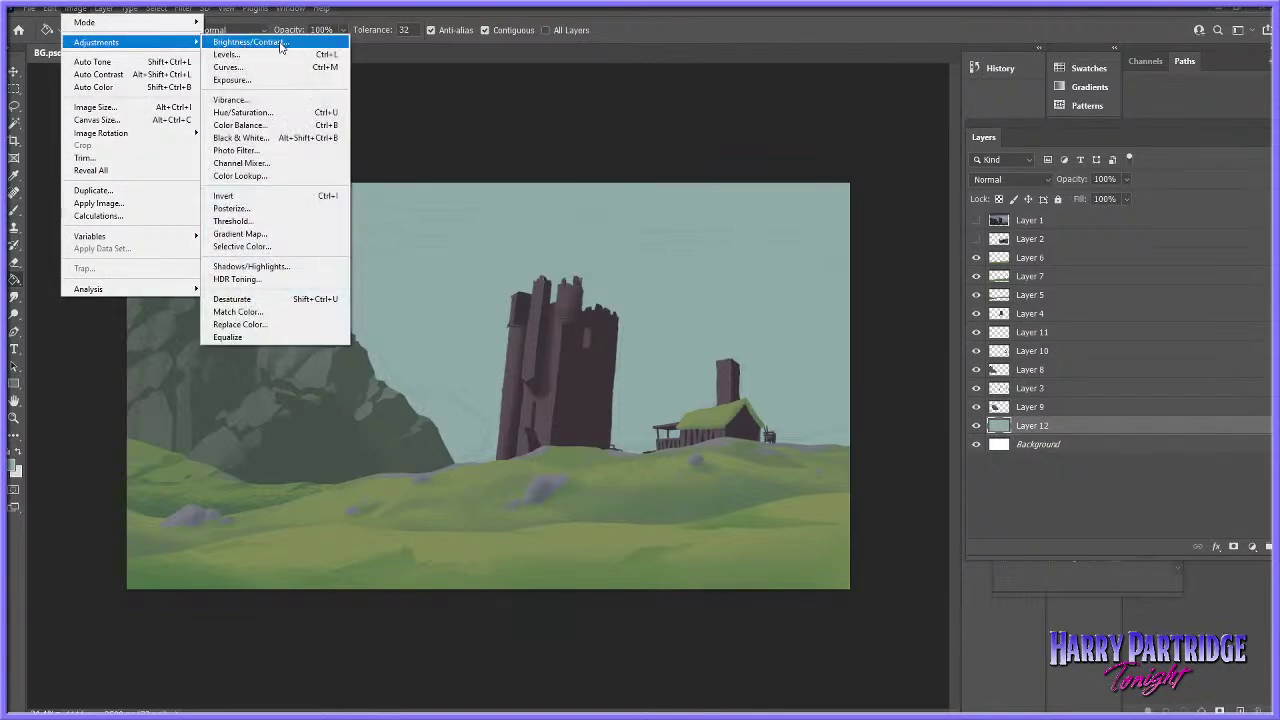
click(266, 101)
click(732, 194)
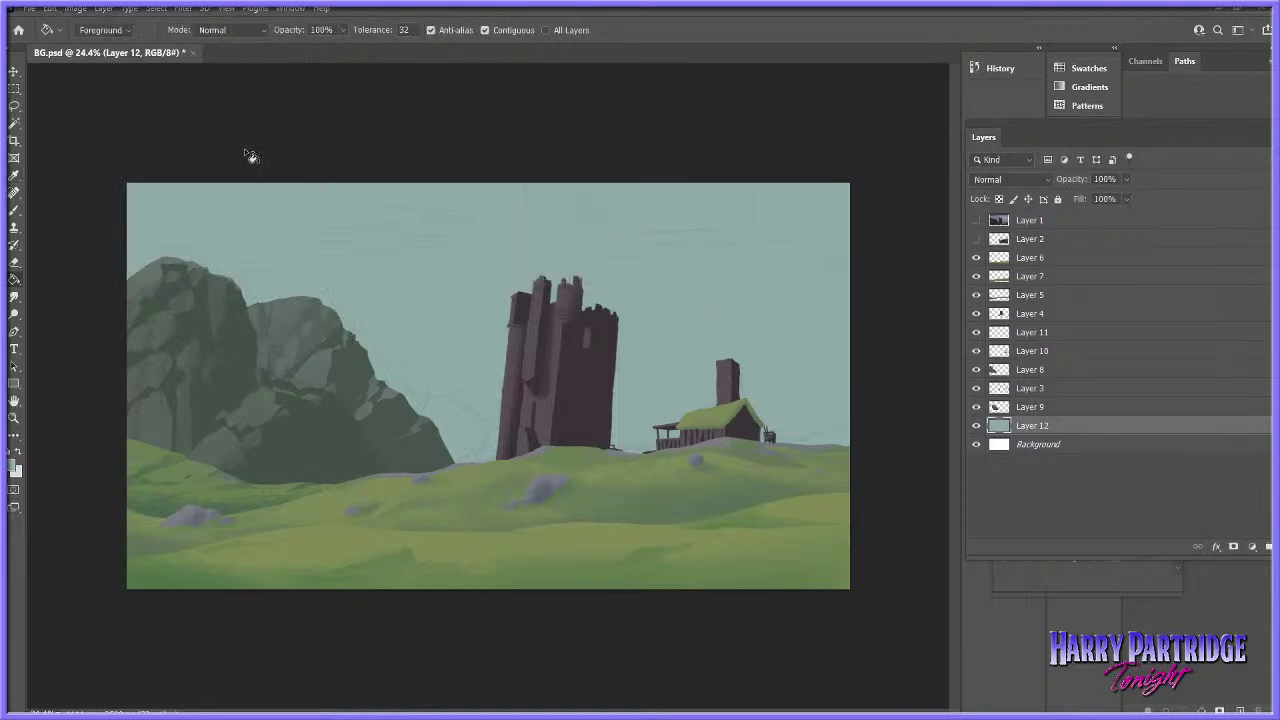
- Shift the sky layer's colour to a slightly darker, bluer grey with a Hue/Saturation adjustment
click(77, 9)
mouse_move(120, 45)
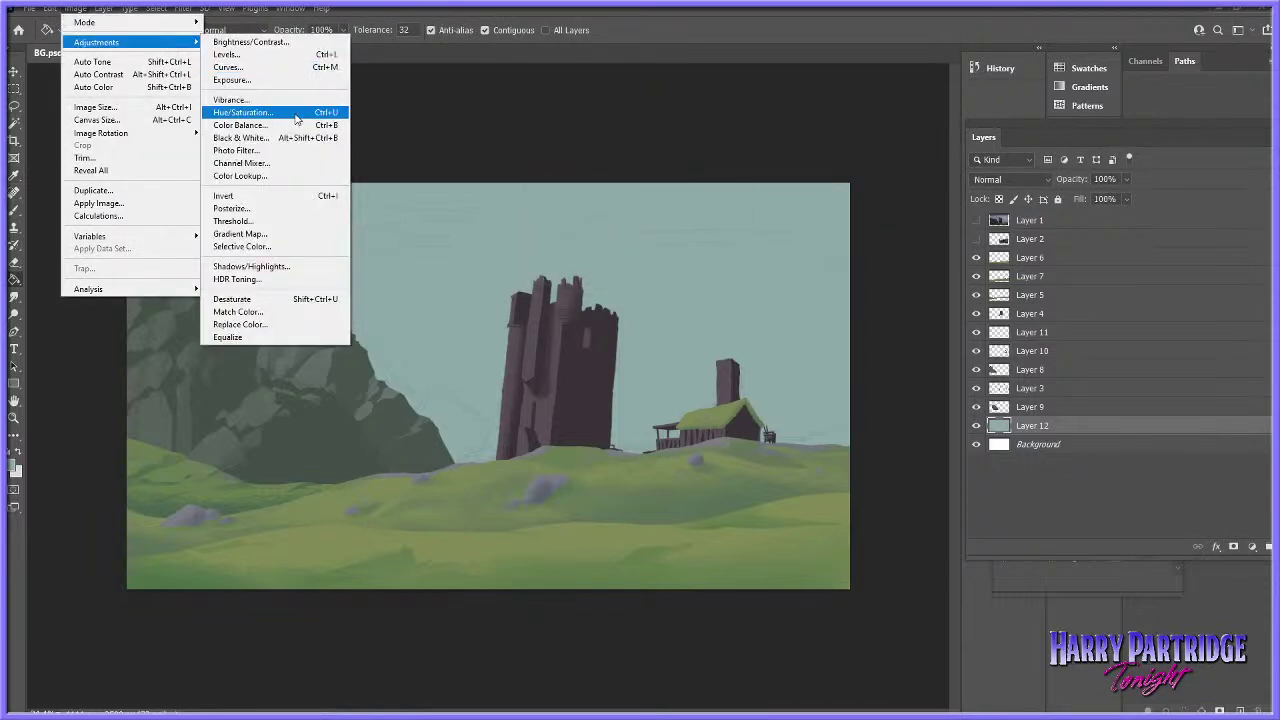
click(262, 114)
drag(754, 478, 738, 476)
drag(755, 440, 753, 473)
drag(754, 405, 767, 404)
click(886, 340)
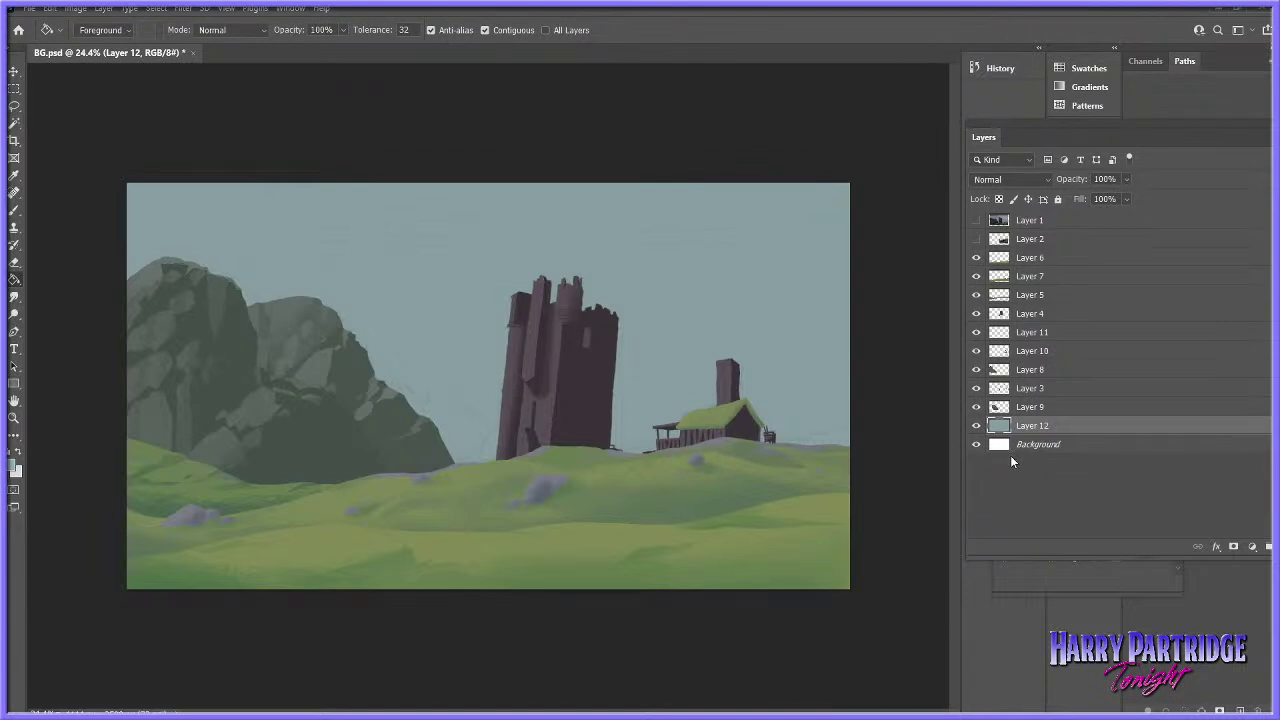
- Delete Layer 3 from the layer stack and save the document
click(977, 389)
click(1057, 396)
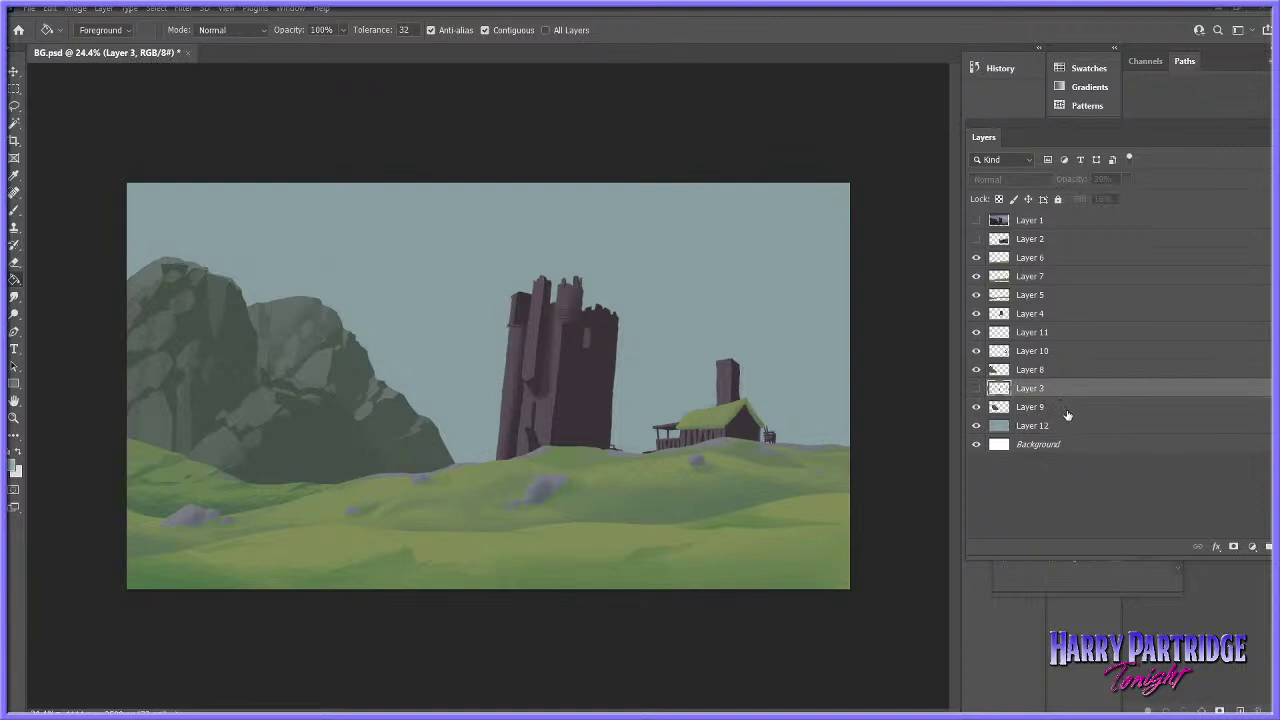
key(Delete)
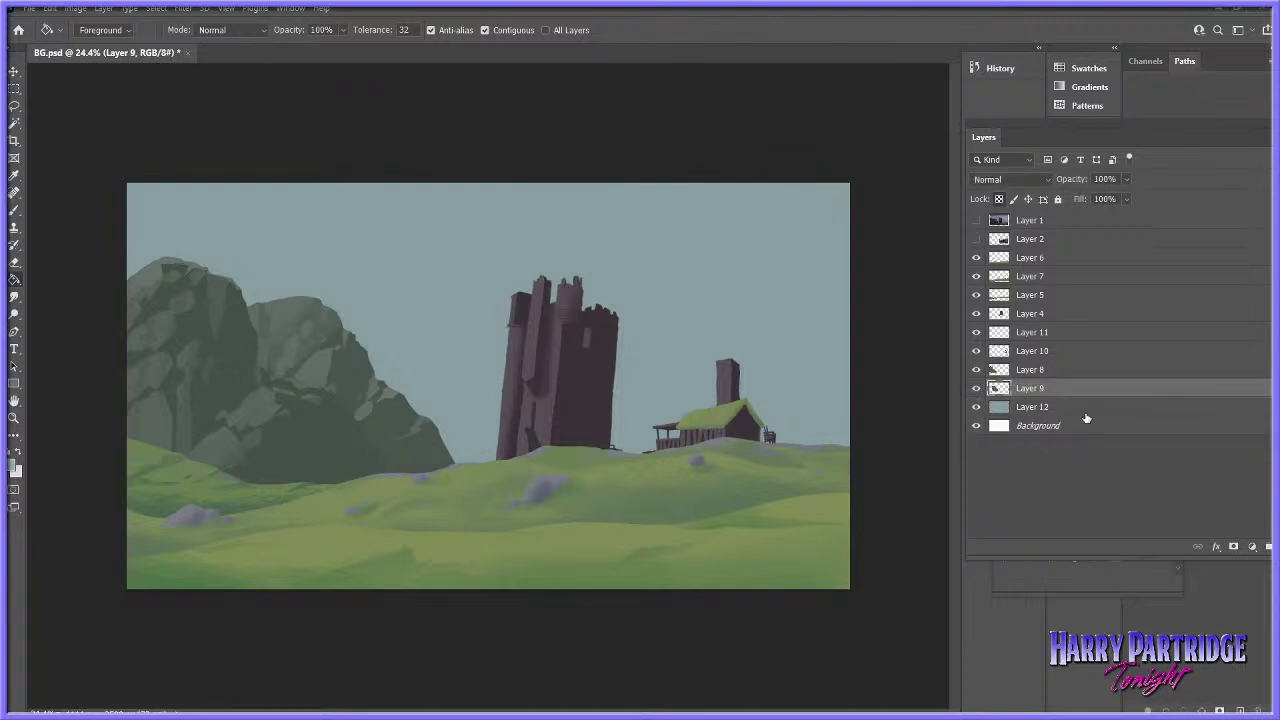
click(29, 8)
click(77, 157)
- Create a new layer directly above the Layer 12 sky for distant mountains
click(14, 418)
drag(615, 455, 634, 469)
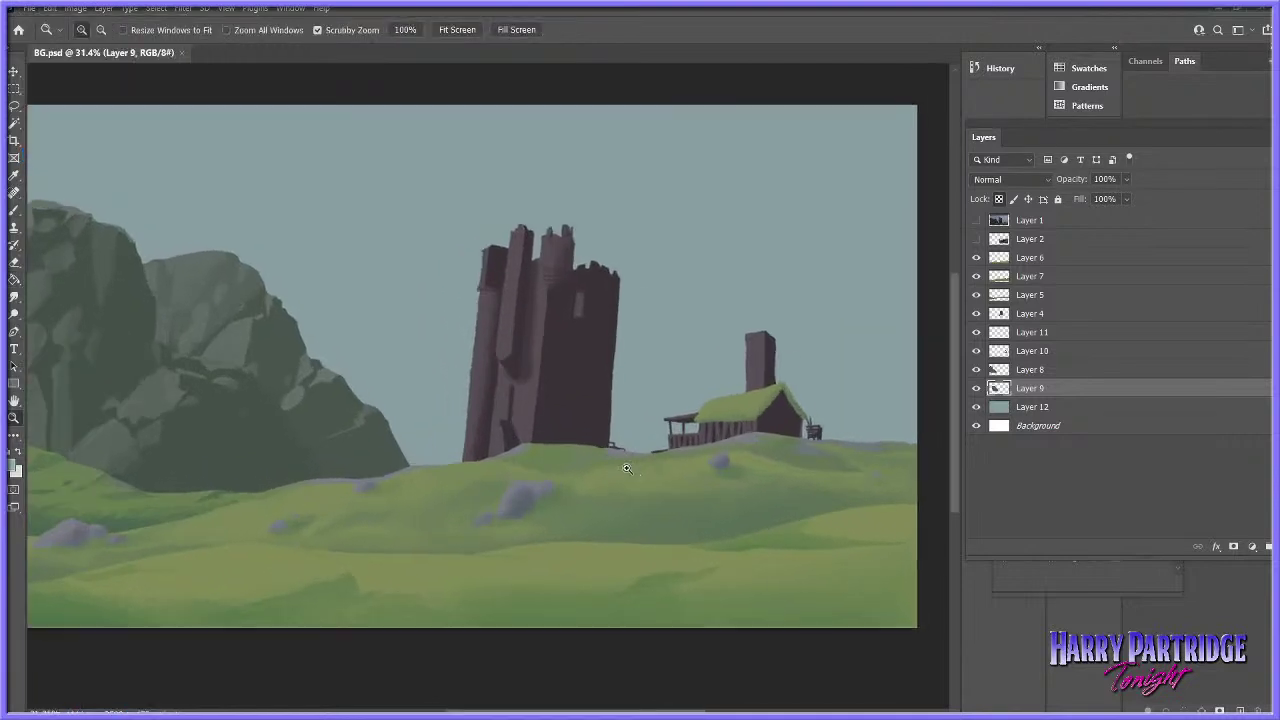
click(1066, 412)
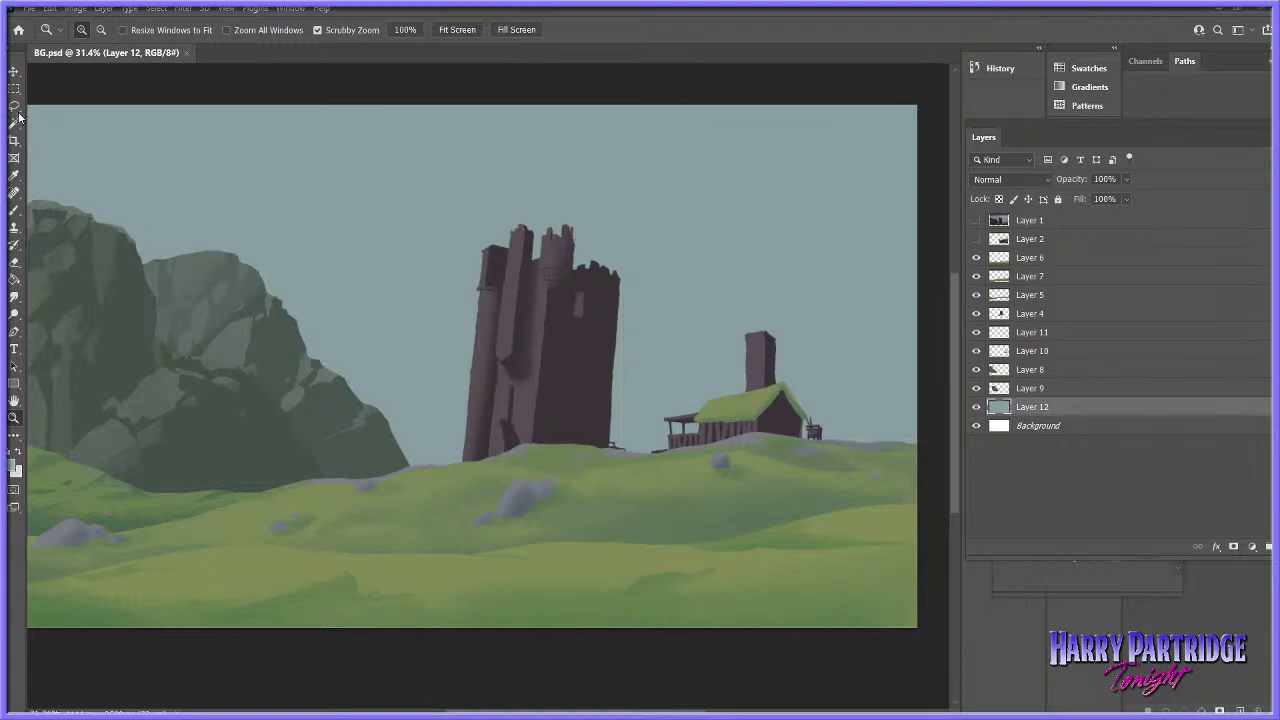
key(l)
click(104, 9)
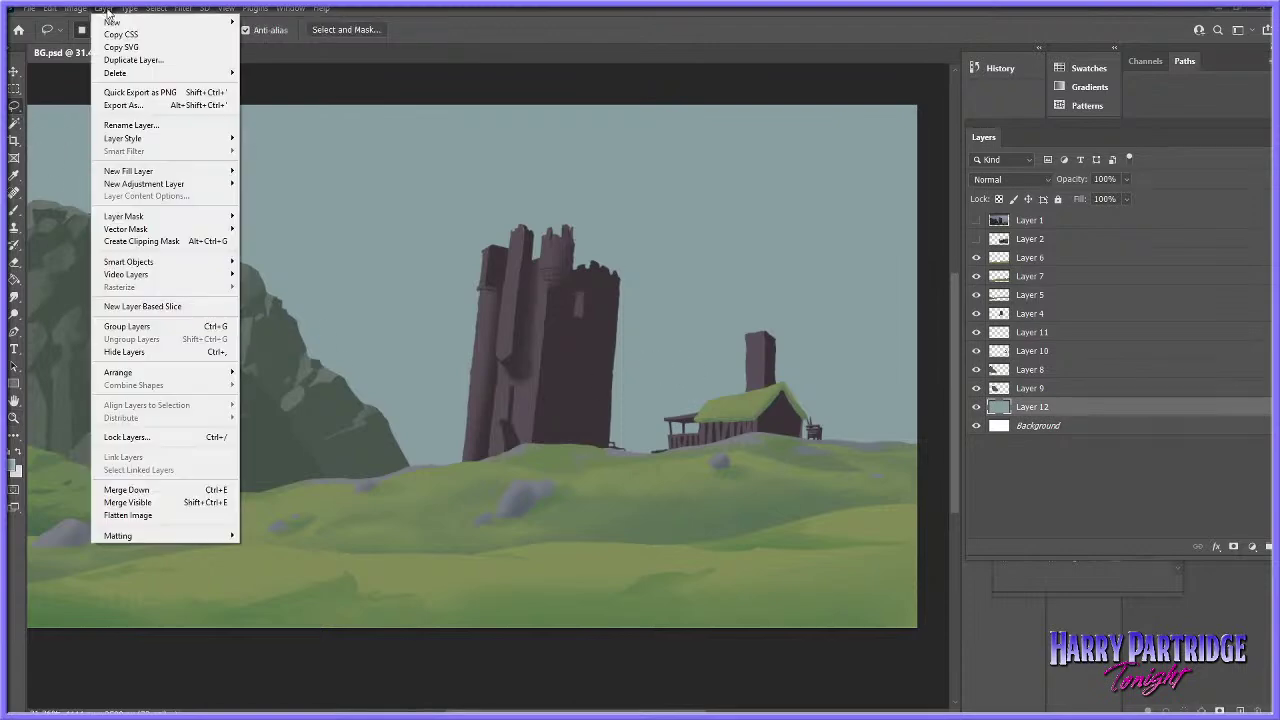
mouse_move(115, 21)
click(265, 22)
key(Return)
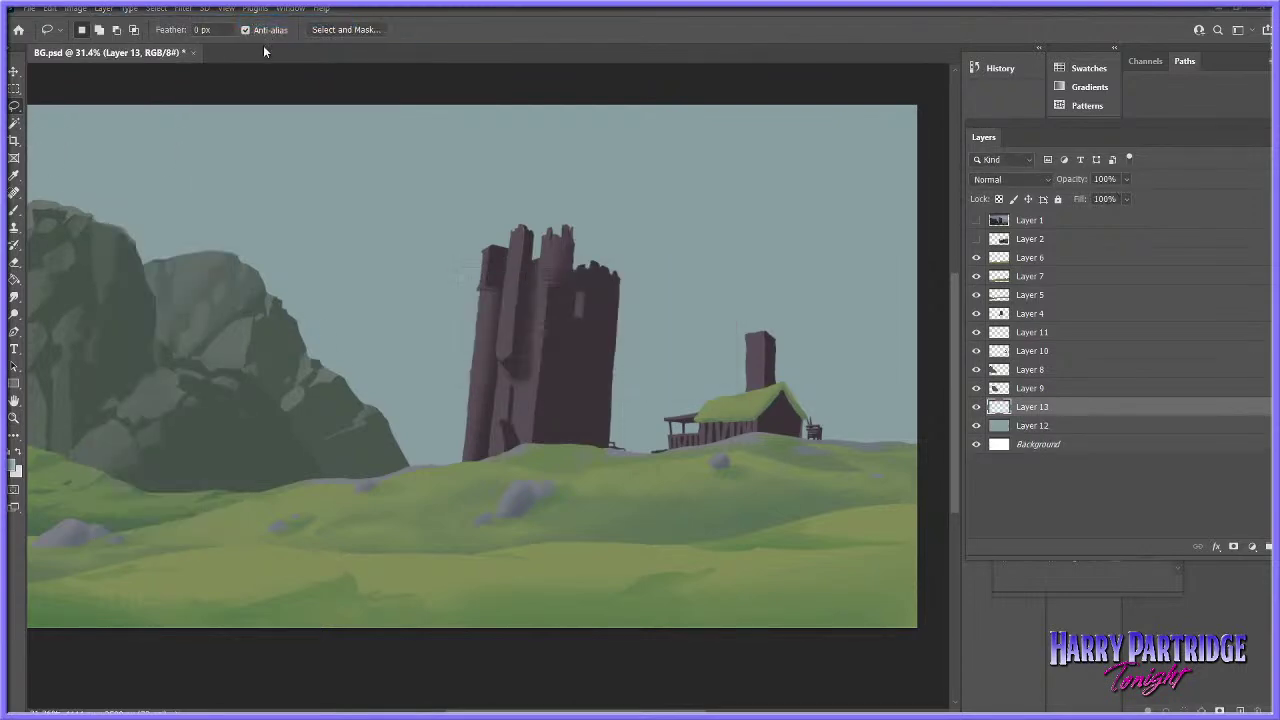
- Lasso small distant mountain silhouettes along the horizon on both sides of the tower and beyond the cottage
mouse_move(390, 460)
mouse_down()
mouse_move(430, 450)
mouse_move(482, 470)
mouse_move(420, 486)
mouse_move(415, 460)
mouse_move(456, 452)
mouse_move(479, 471)
mouse_up()
key(shift)
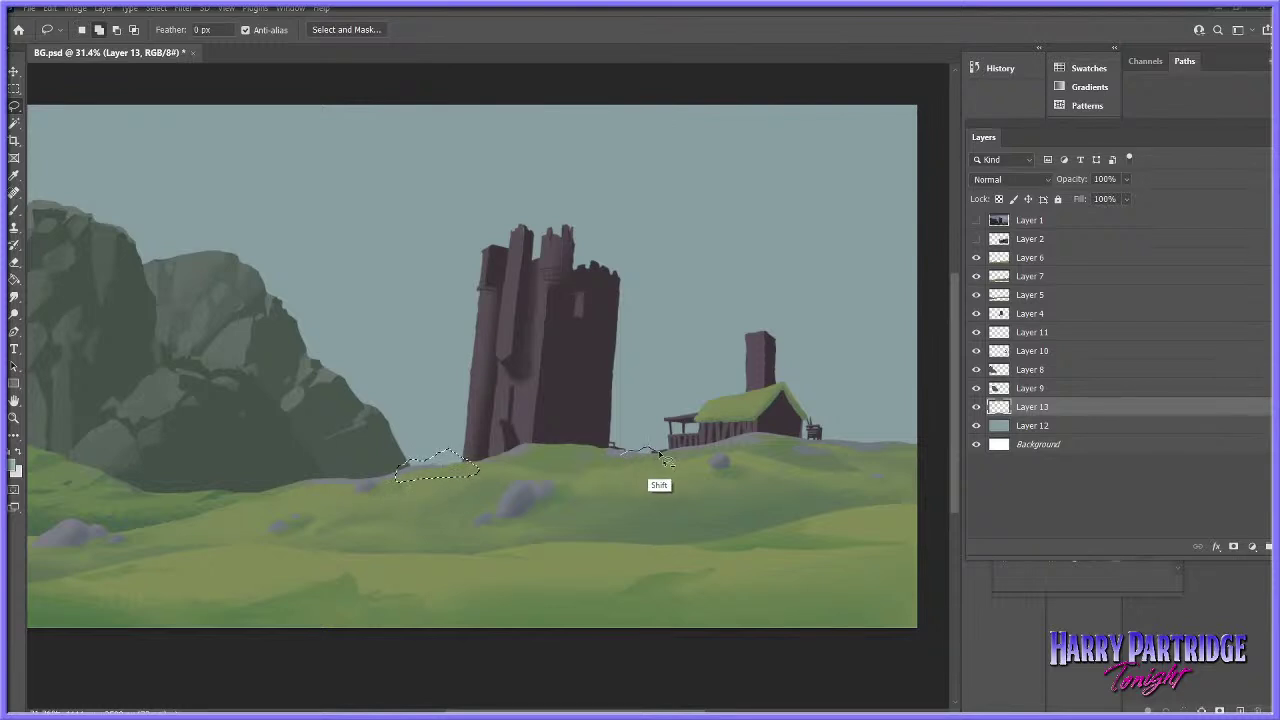
drag(676, 464, 676, 464)
mouse_move(822, 446)
mouse_down()
mouse_move(918, 426)
mouse_move(938, 442)
mouse_move(808, 452)
mouse_up()
- Fill the selected distant mountains with a blue-grey slightly darker than the sky, and clear the selection
key(b)
click(14, 463)
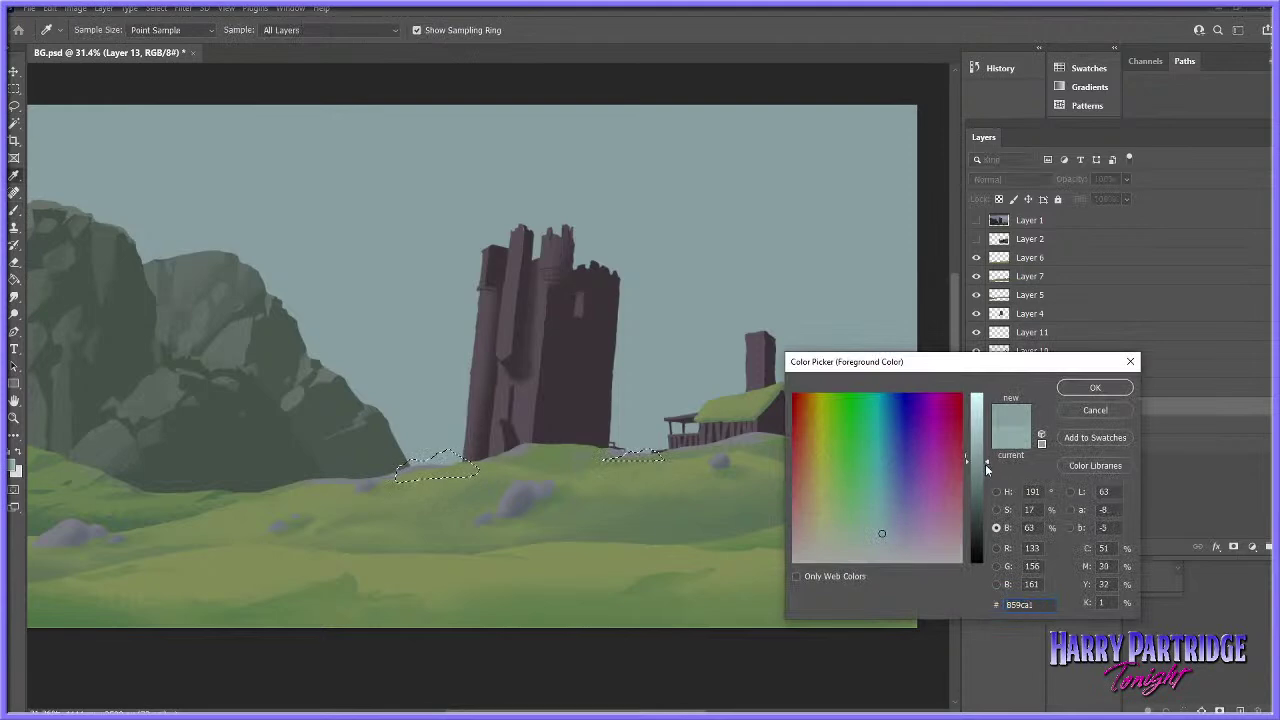
drag(984, 453, 984, 467)
click(1095, 387)
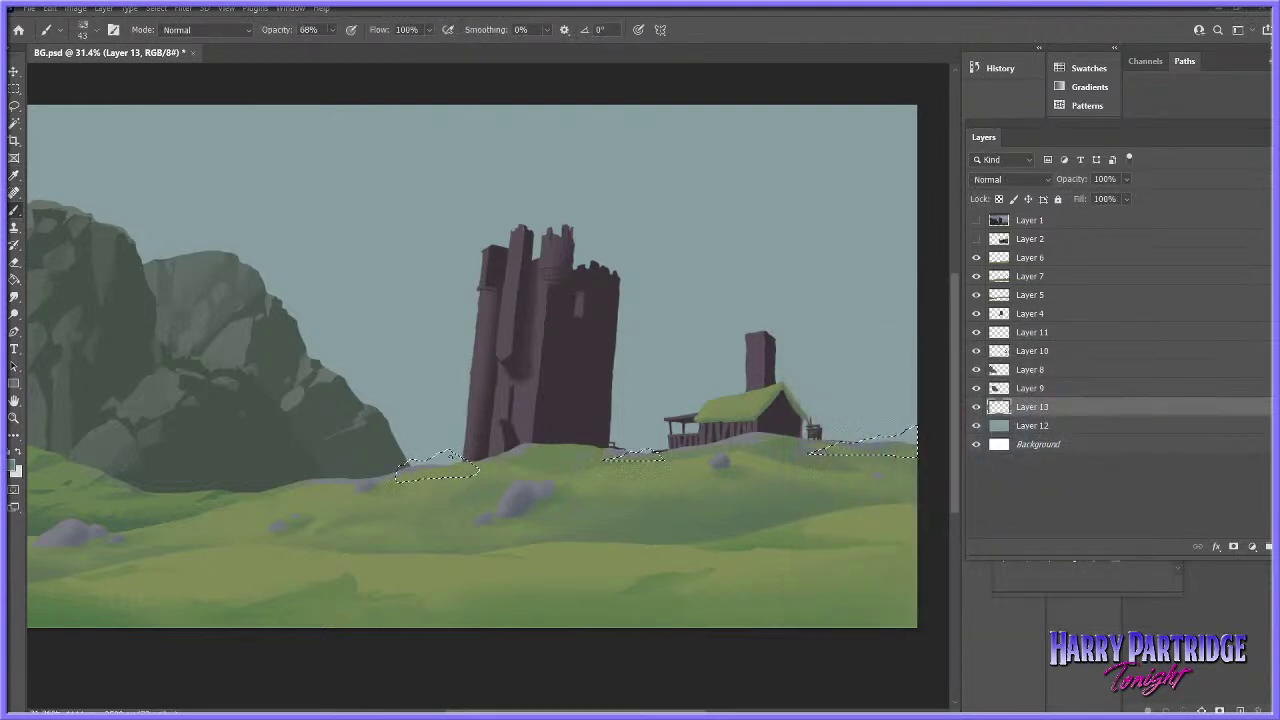
key(g)
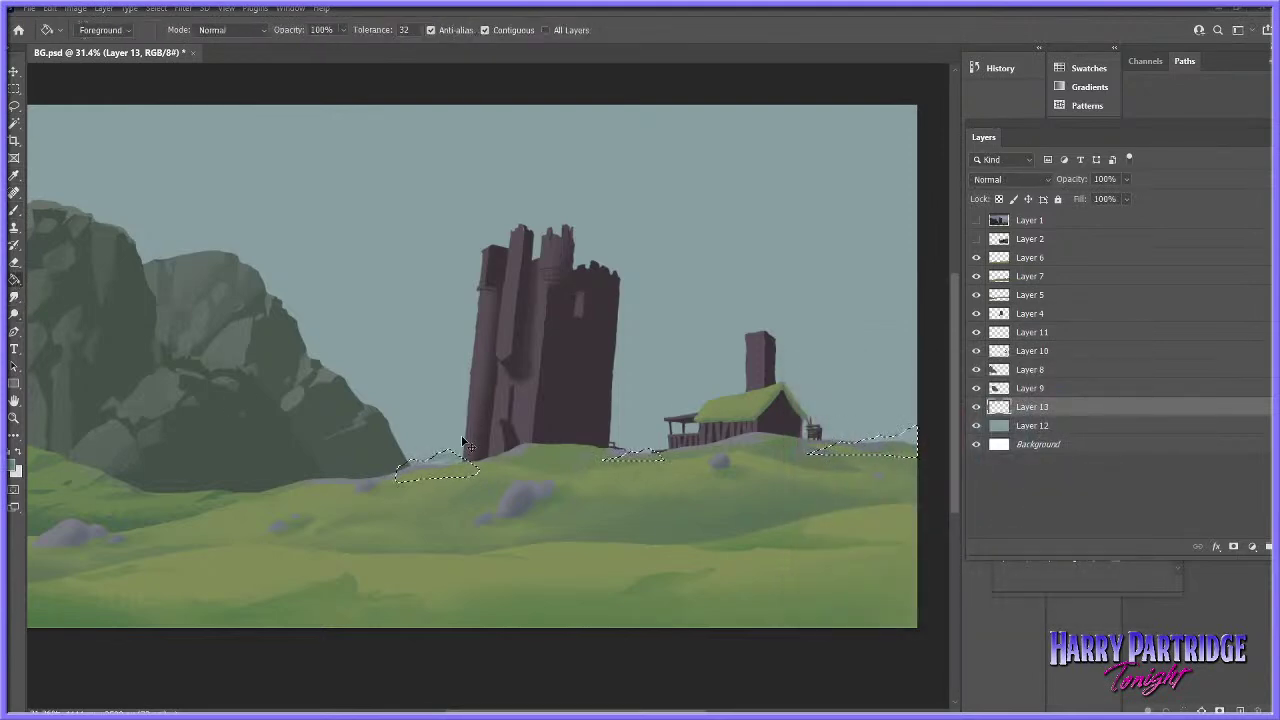
key(ctrl+d)
- Pick a lighter blue-grey (#83999e), set up the 112 px Chunky Charcoal brush at 100% opacity, and lock Layer 13's transparent pixels
key(b)
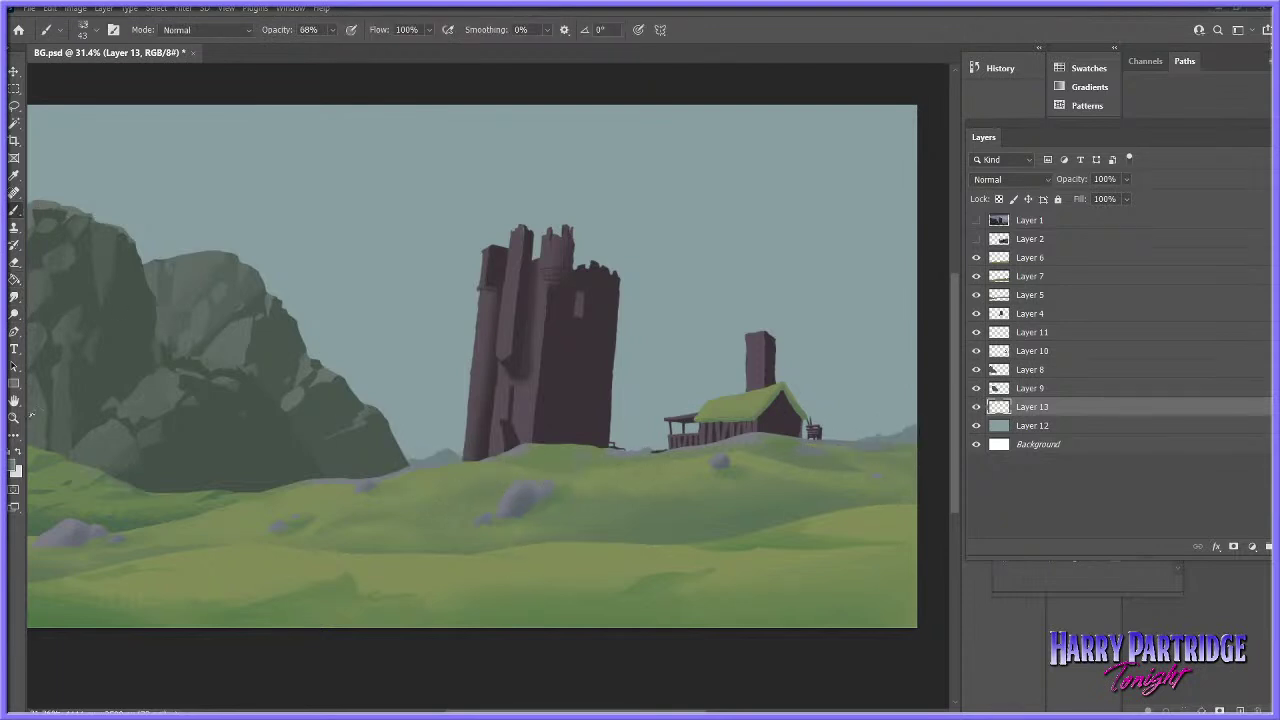
click(14, 470)
drag(976, 468, 987, 457)
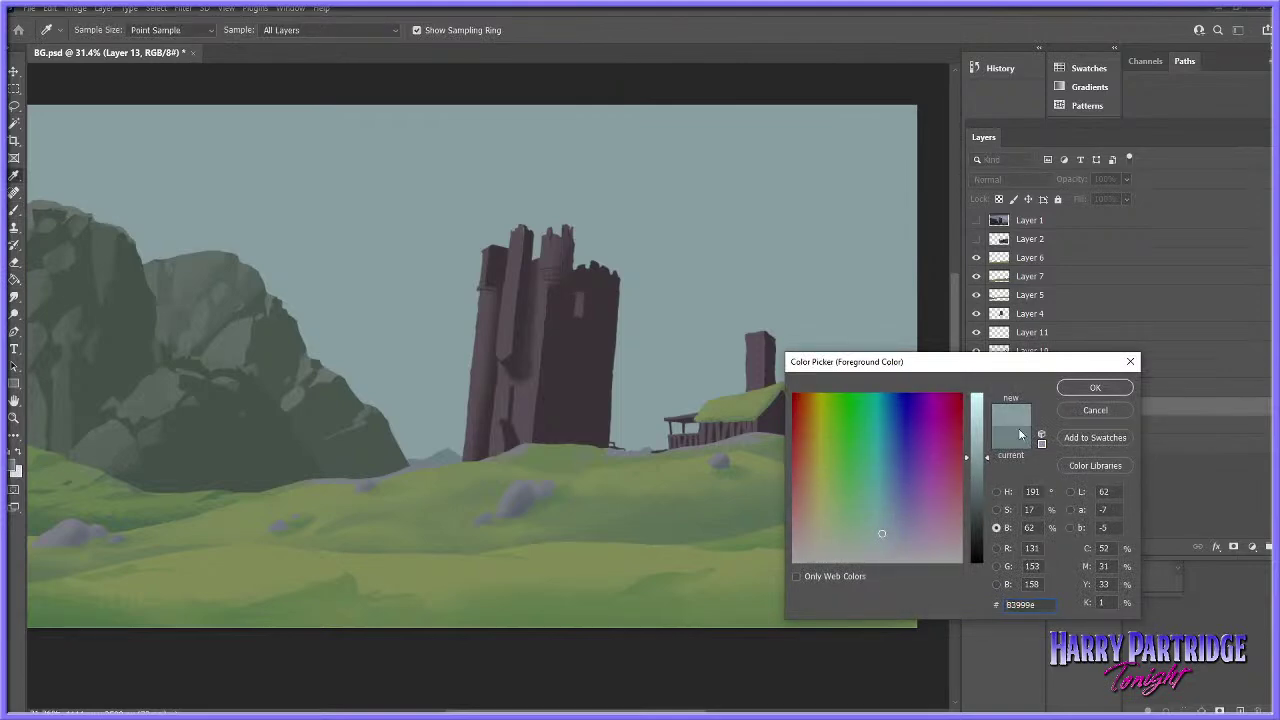
click(1095, 387)
right_click(645, 488)
click(620, 574)
click(998, 200)
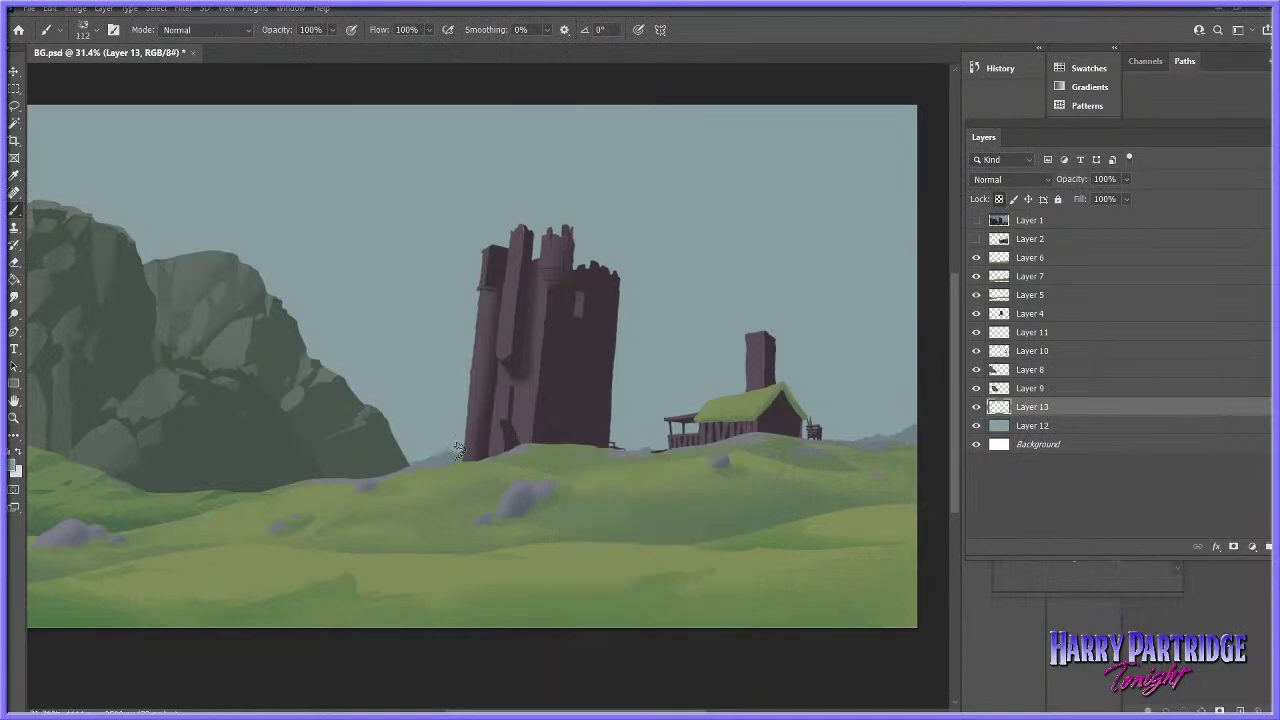
- Lasso jagged highlight facets on the distant mountains beside the tower, before the cottage and beyond it
click(15, 418)
drag(482, 476, 595, 486)
click(15, 107)
mouse_move(404, 400)
mouse_down()
mouse_move(366, 447)
mouse_move(273, 440)
mouse_up()
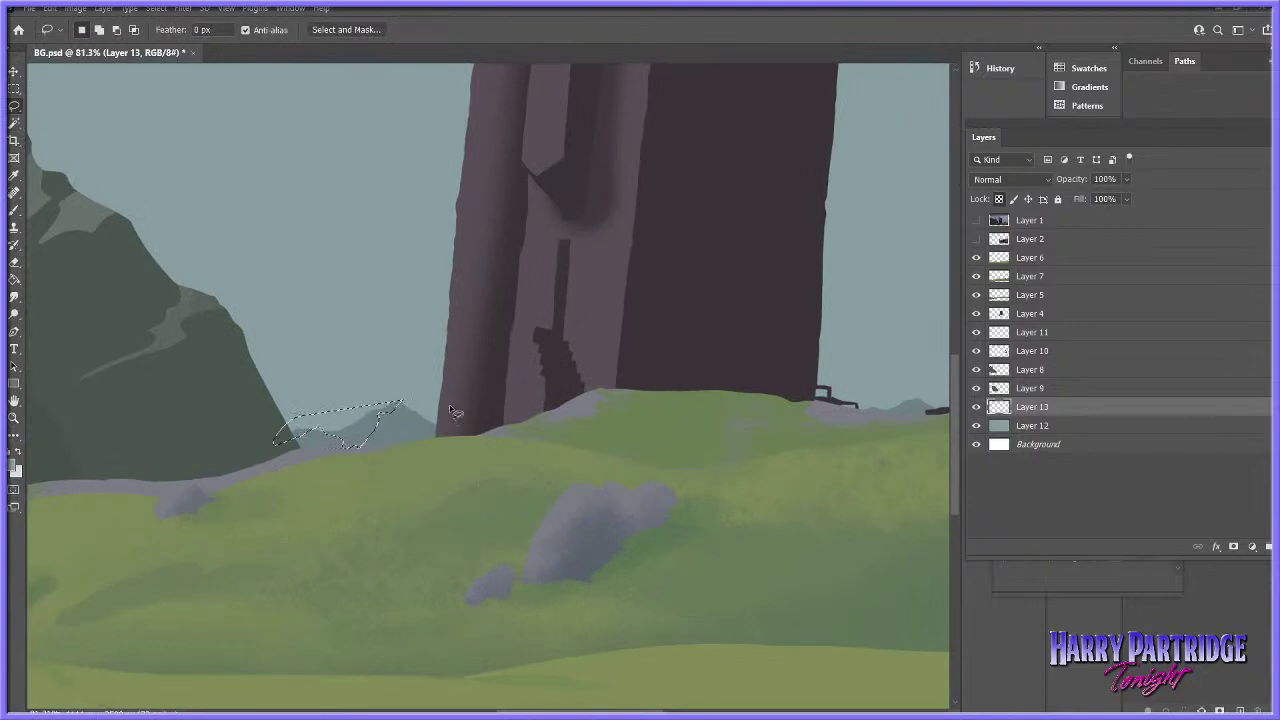
key(shift)
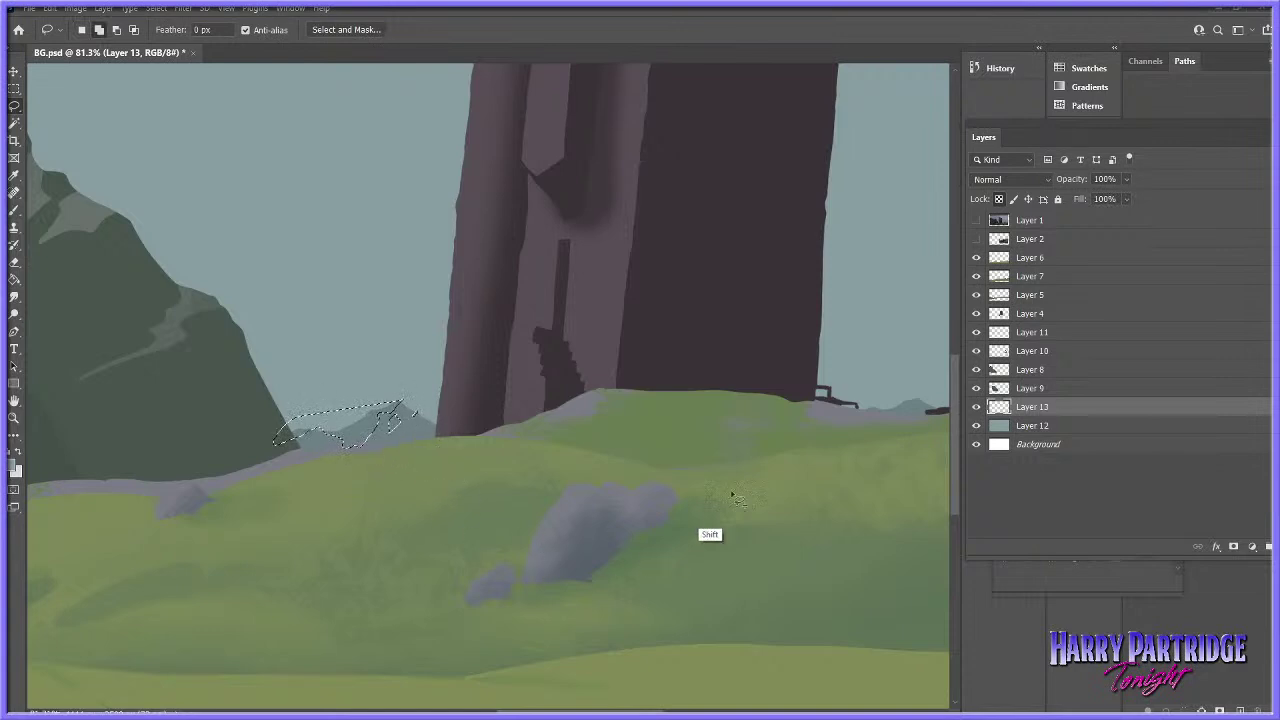
scroll(672, 415, right, 3)
mouse_move(672, 413)
mouse_down()
mouse_move(620, 420)
mouse_move(690, 412)
mouse_up()
mouse_move(656, 708)
mouse_down()
mouse_move(734, 709)
mouse_move(722, 710)
mouse_up()
key(ctrl+z)
scroll(722, 710, right, 4)
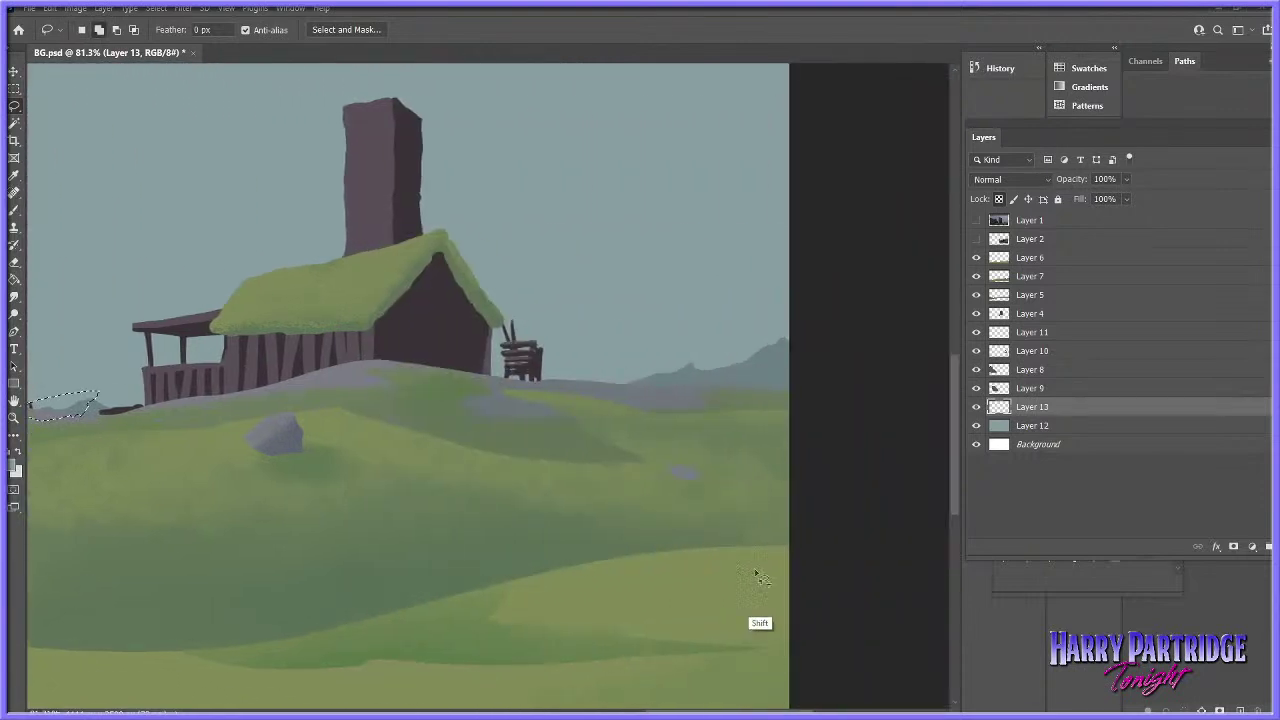
mouse_move(686, 377)
mouse_down()
mouse_move(672, 385)
mouse_move(671, 354)
mouse_move(753, 382)
mouse_move(782, 358)
mouse_move(786, 334)
mouse_up()
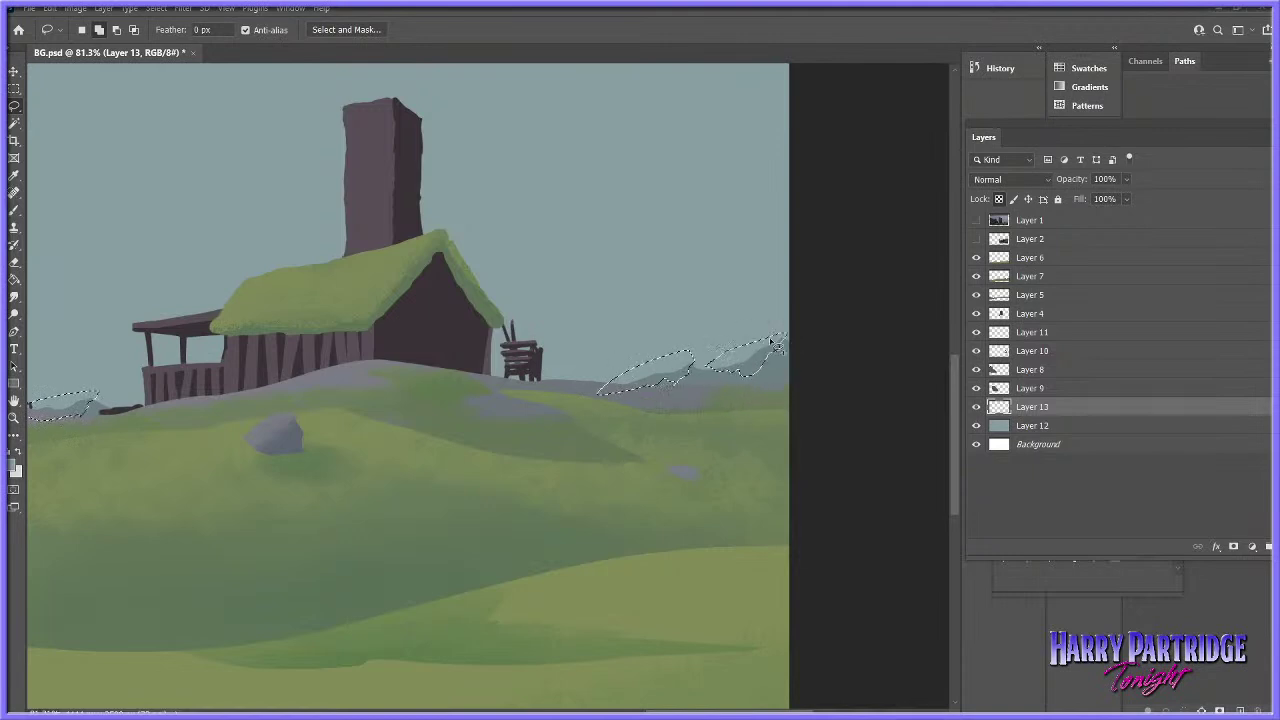
- Brush the lighter blue-grey into the selected mountain facets at 55% opacity, and clear the selection
click(14, 209)
click(332, 31)
drag(332, 49, 304, 50)
mouse_move(788, 345)
mouse_down()
mouse_move(752, 366)
mouse_move(668, 372)
mouse_up()
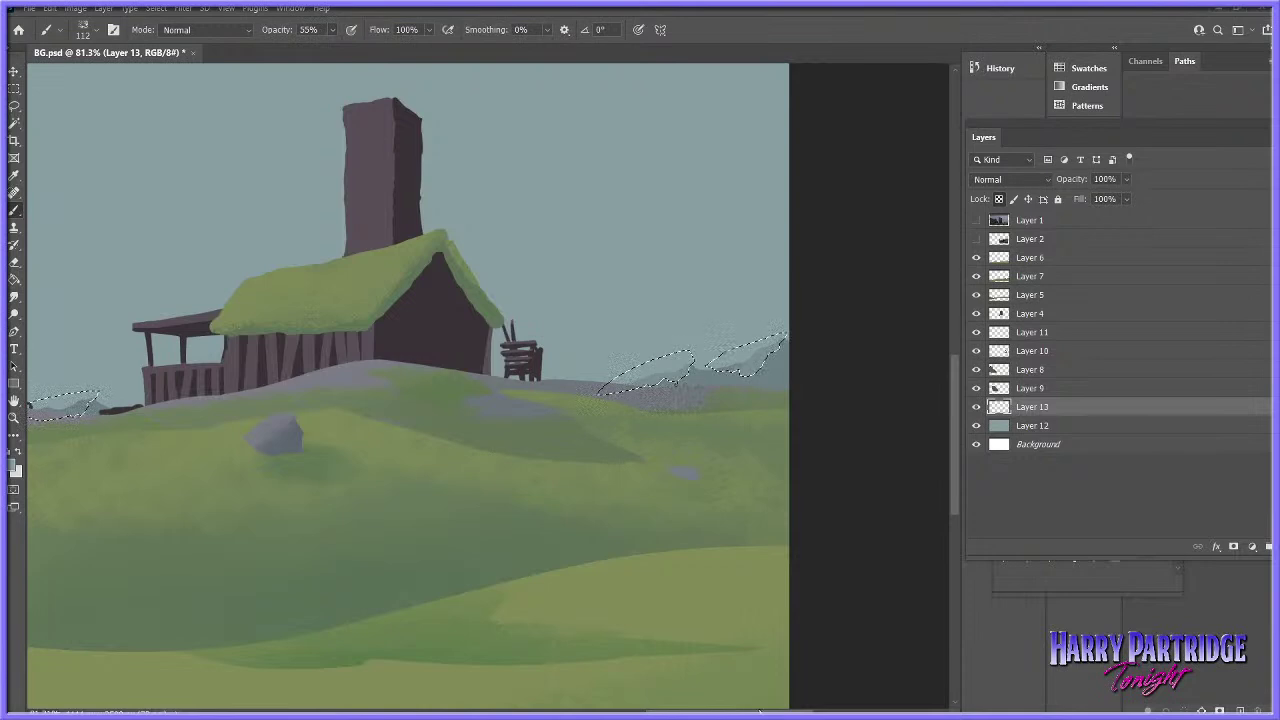
scroll(564, 521, left, 6)
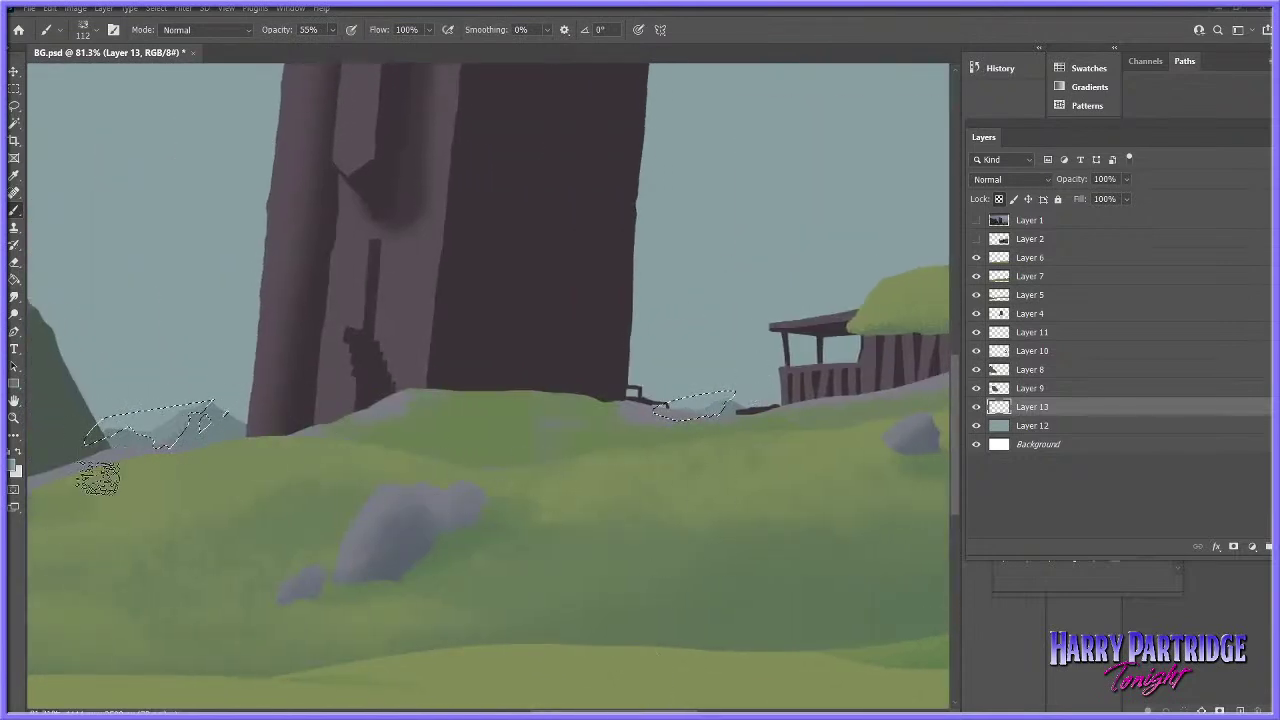
key(ctrl+d)
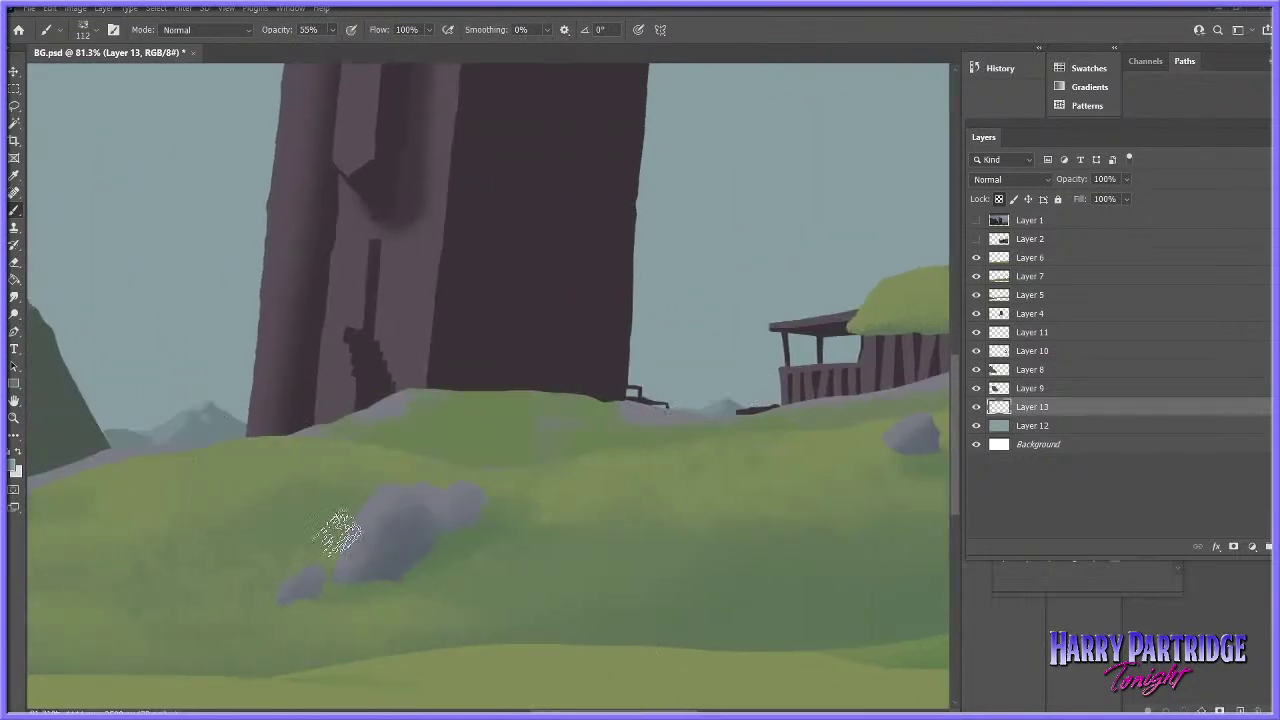
click(14, 418)
drag(697, 475, 670, 497)
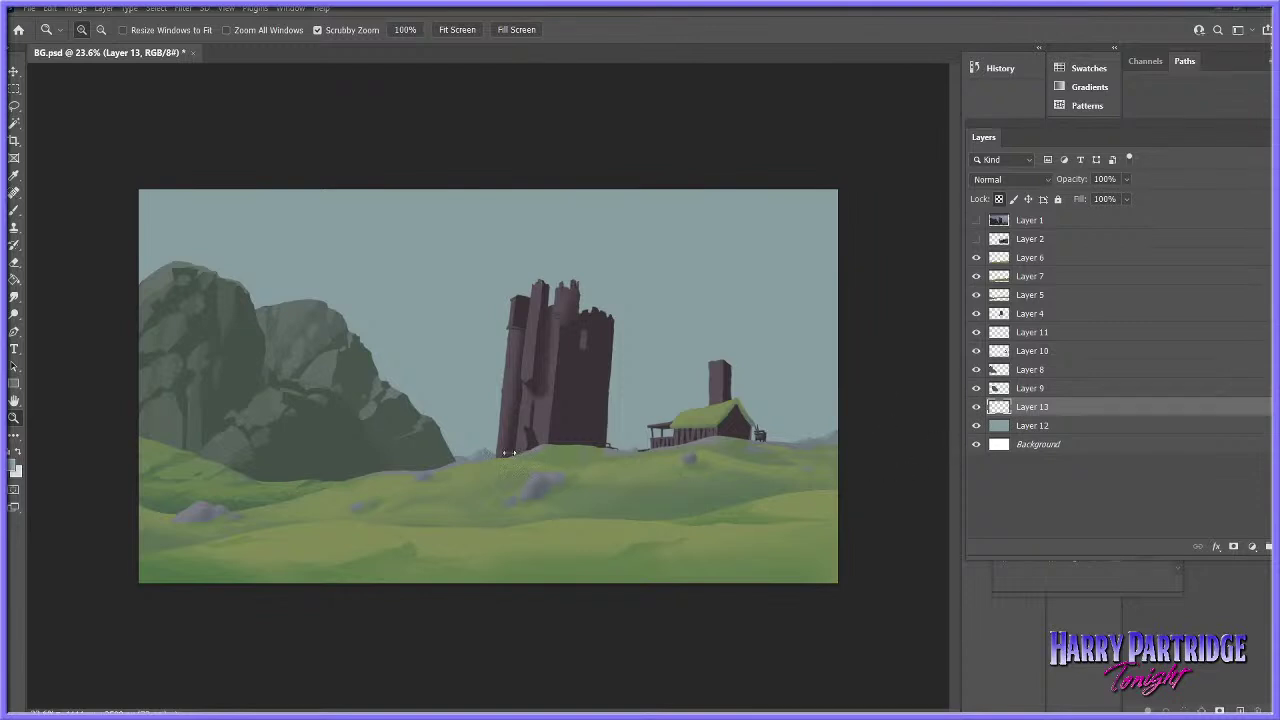
drag(466, 361, 525, 381)
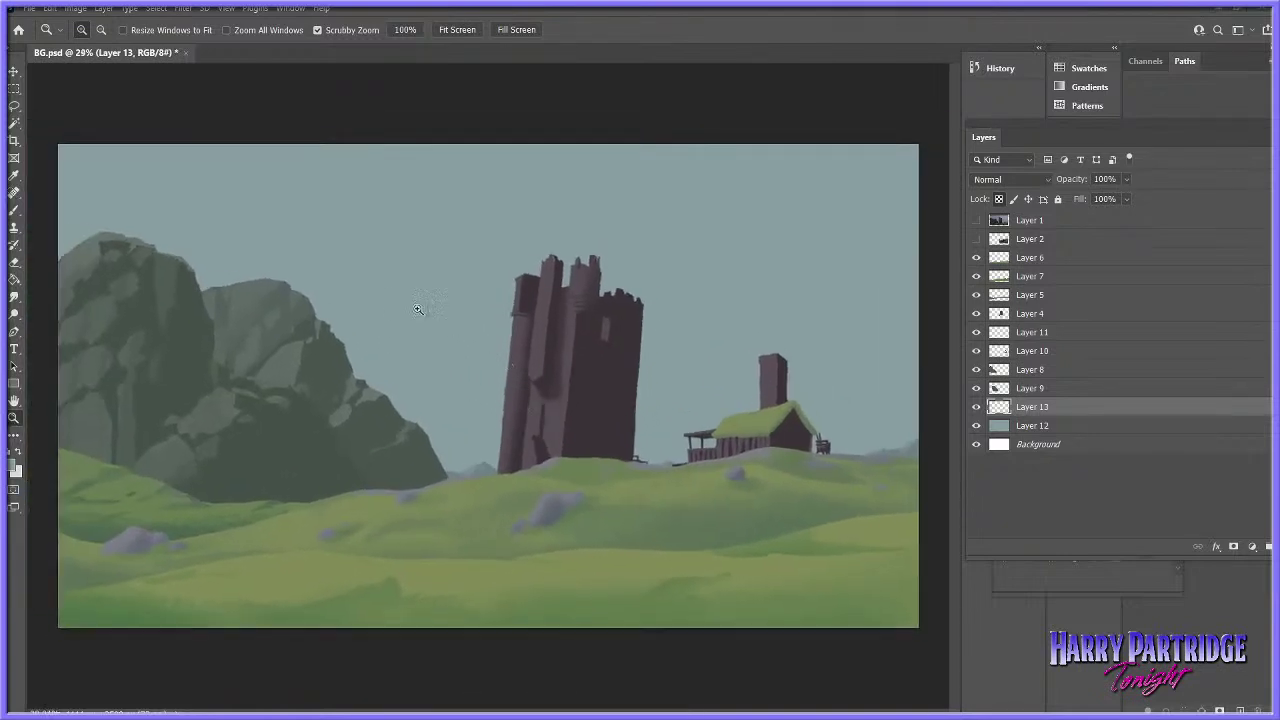
click(14, 108)
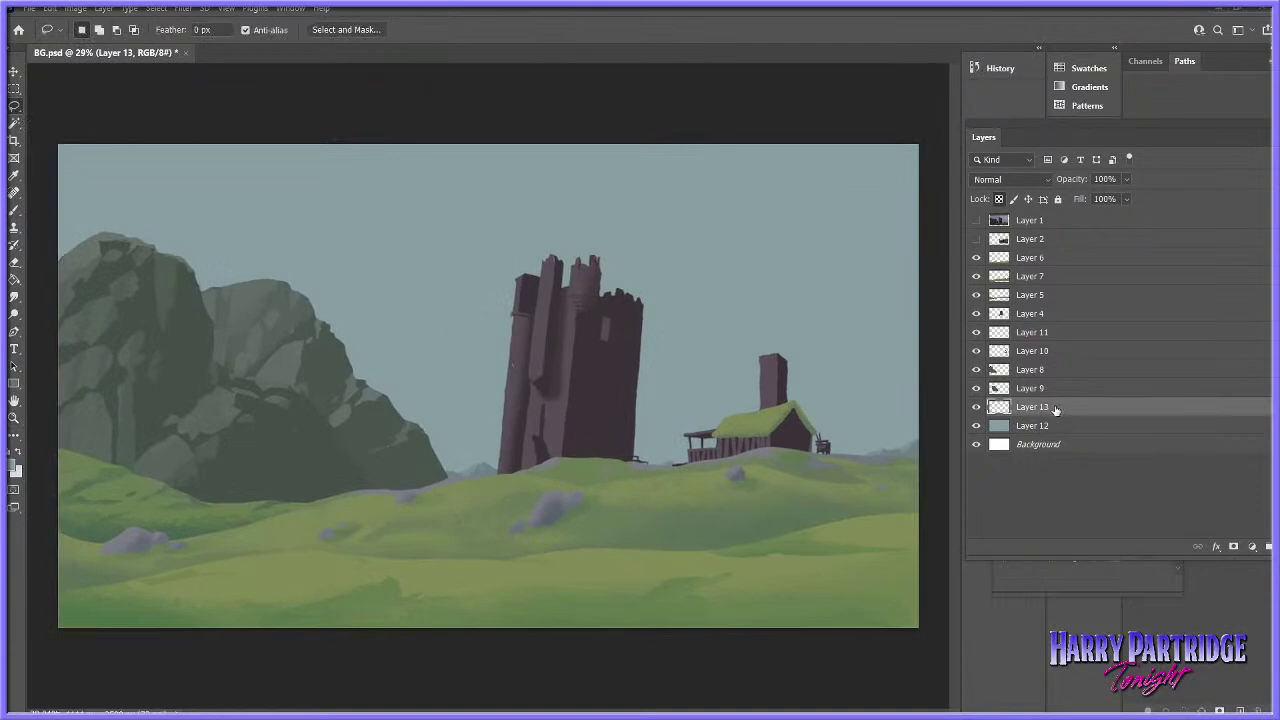
click(14, 418)
mouse_move(604, 414)
mouse_down()
mouse_move(602, 426)
mouse_move(558, 376)
mouse_up()
- Make the Layer 12 sky active and set the brush colour to a pale blue-grey, #9fbac0
click(15, 211)
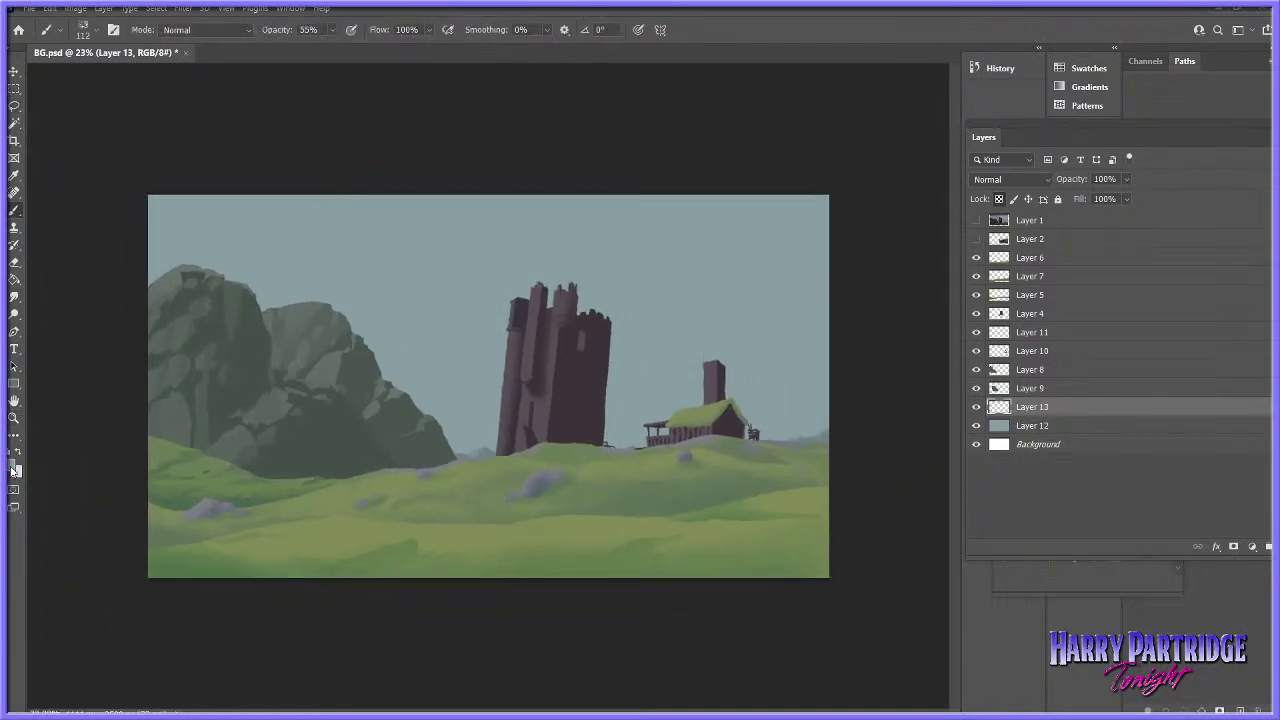
click(1066, 429)
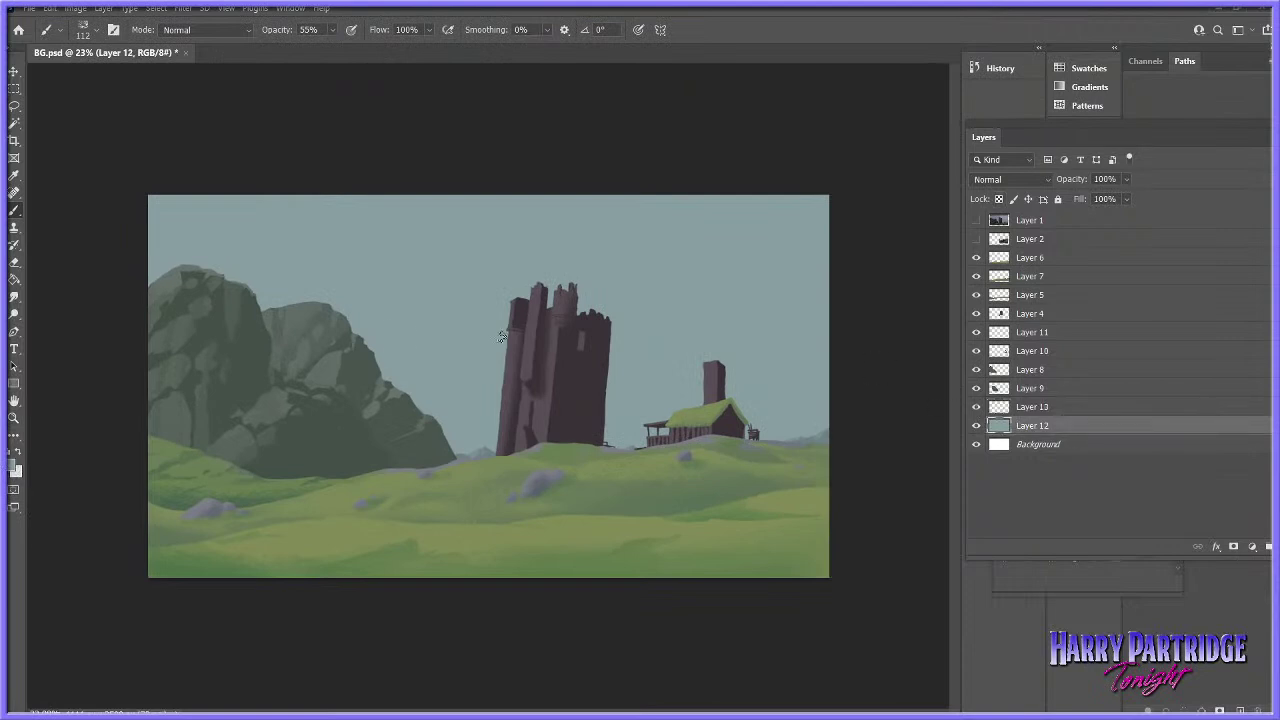
click(14, 468)
drag(988, 467, 985, 480)
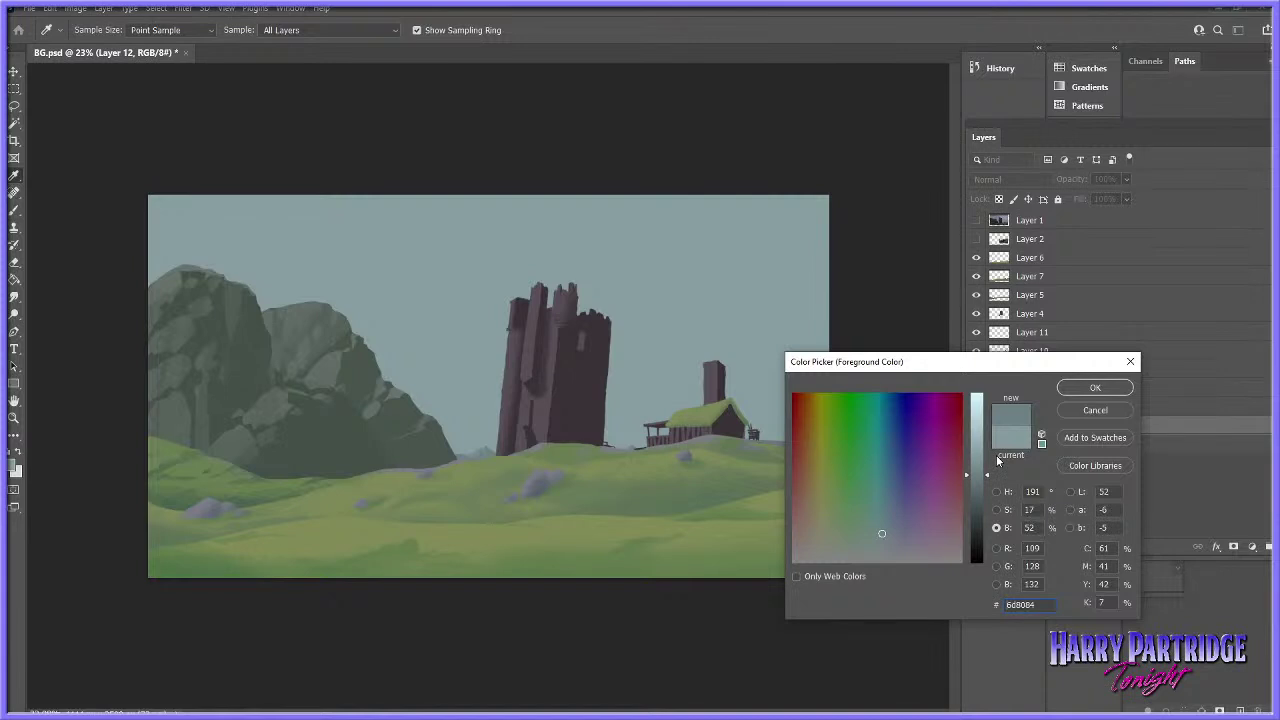
drag(985, 470, 985, 435)
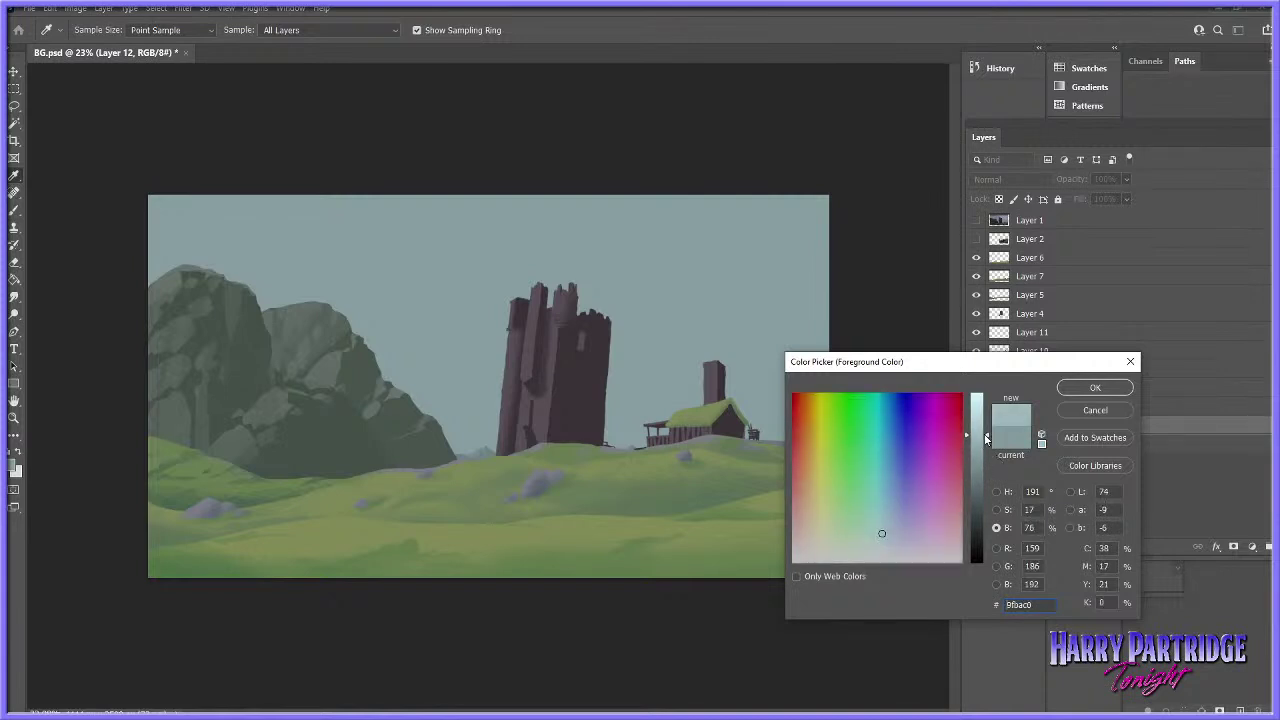
key(Return)
key(b)
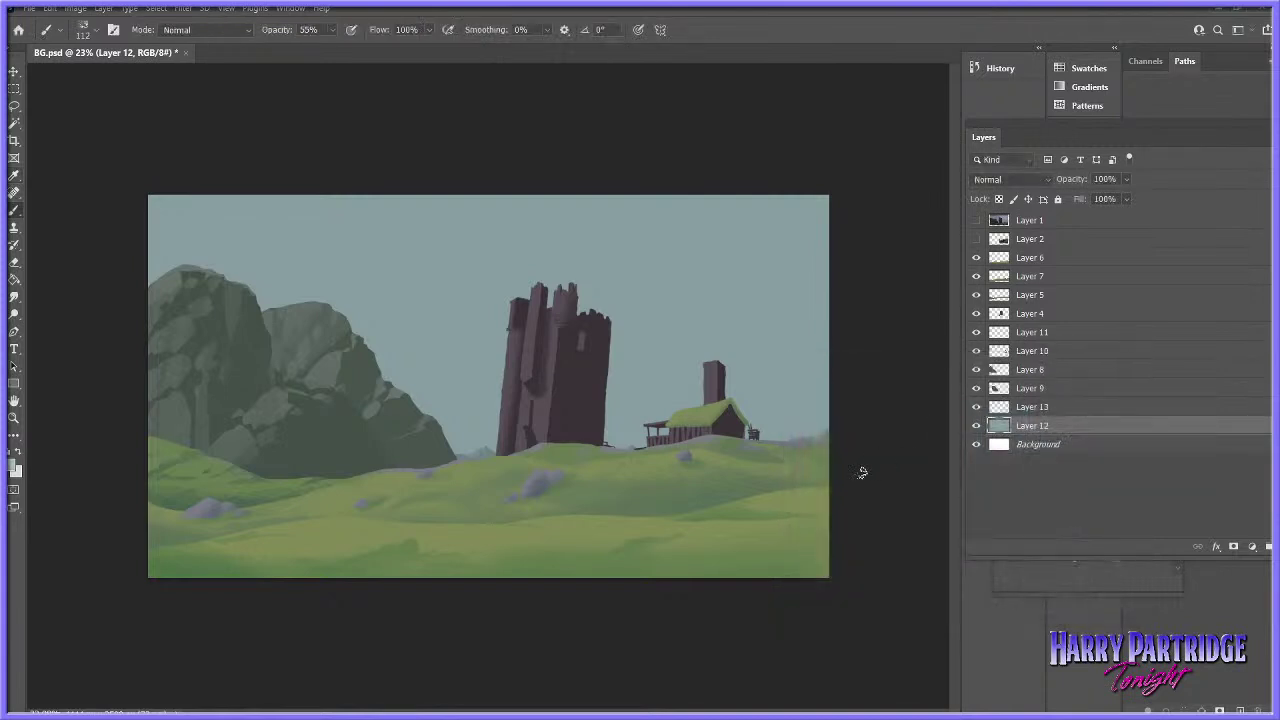
- Switch to the Hard Round brush and make it a soft 458 px brush with 0% hardness
right_click(574, 371)
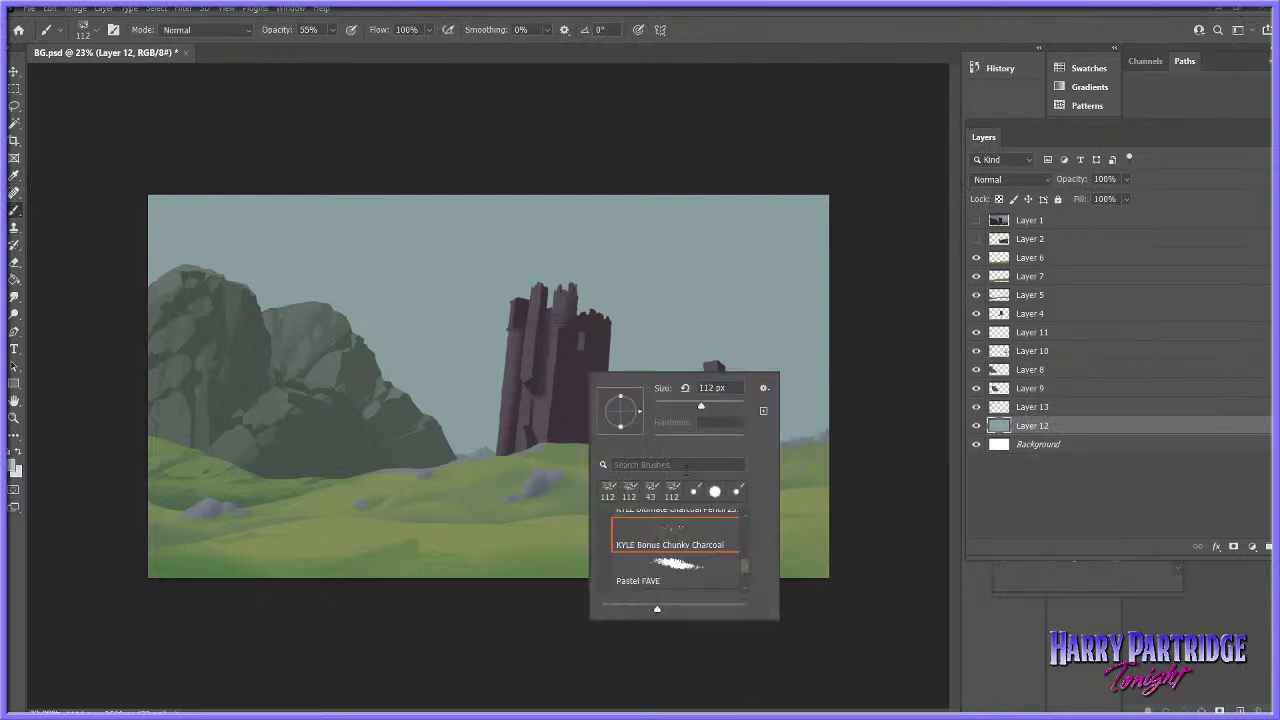
scroll(746, 561, up, 5)
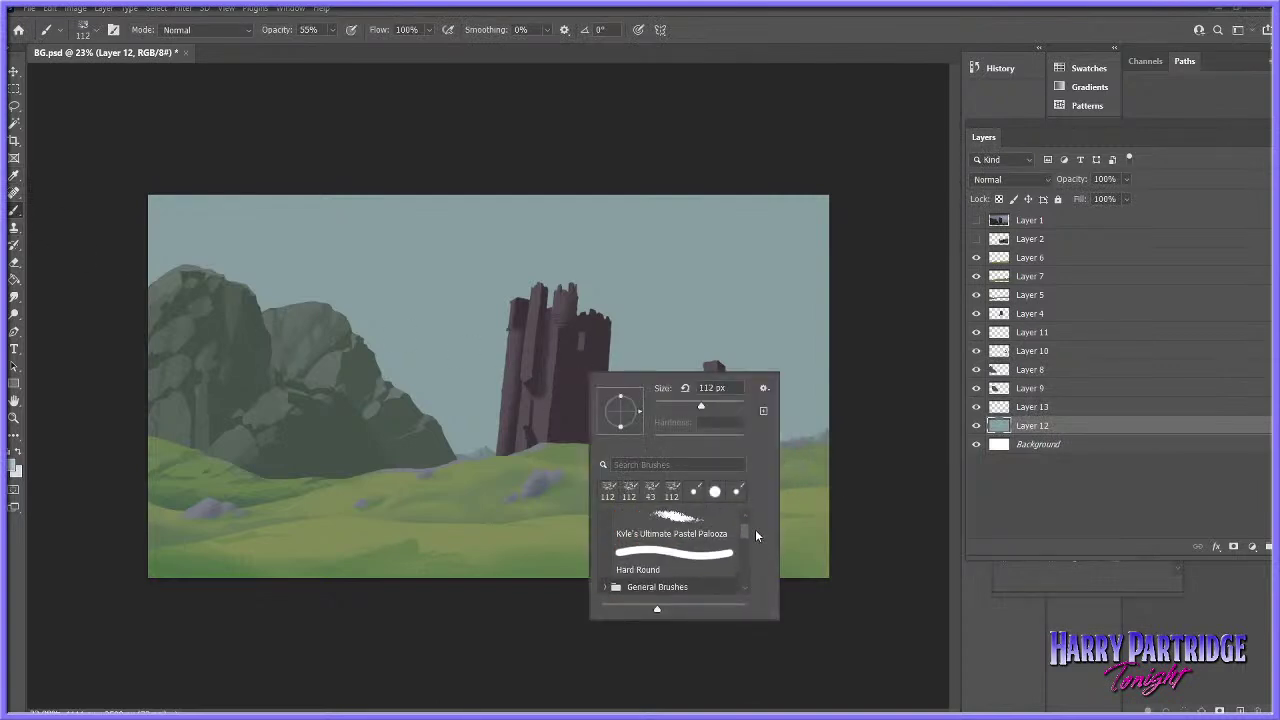
scroll(756, 517, down, 5)
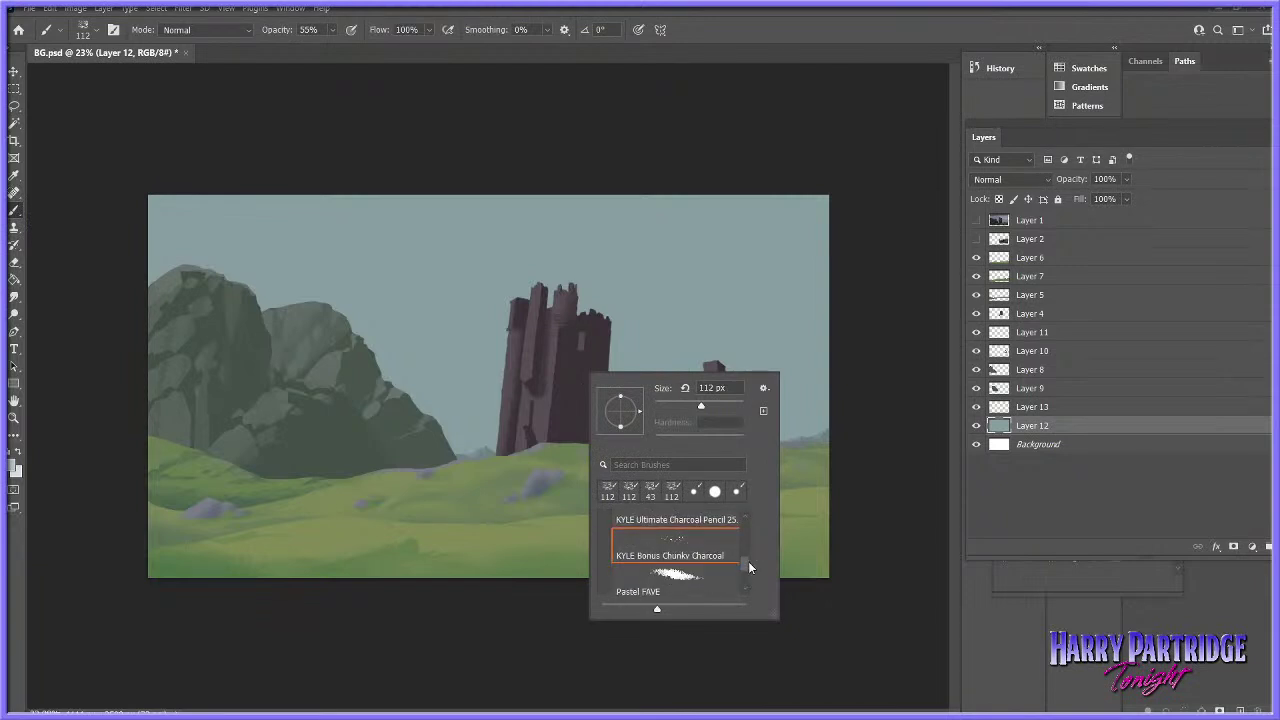
drag(745, 578, 752, 521)
click(693, 571)
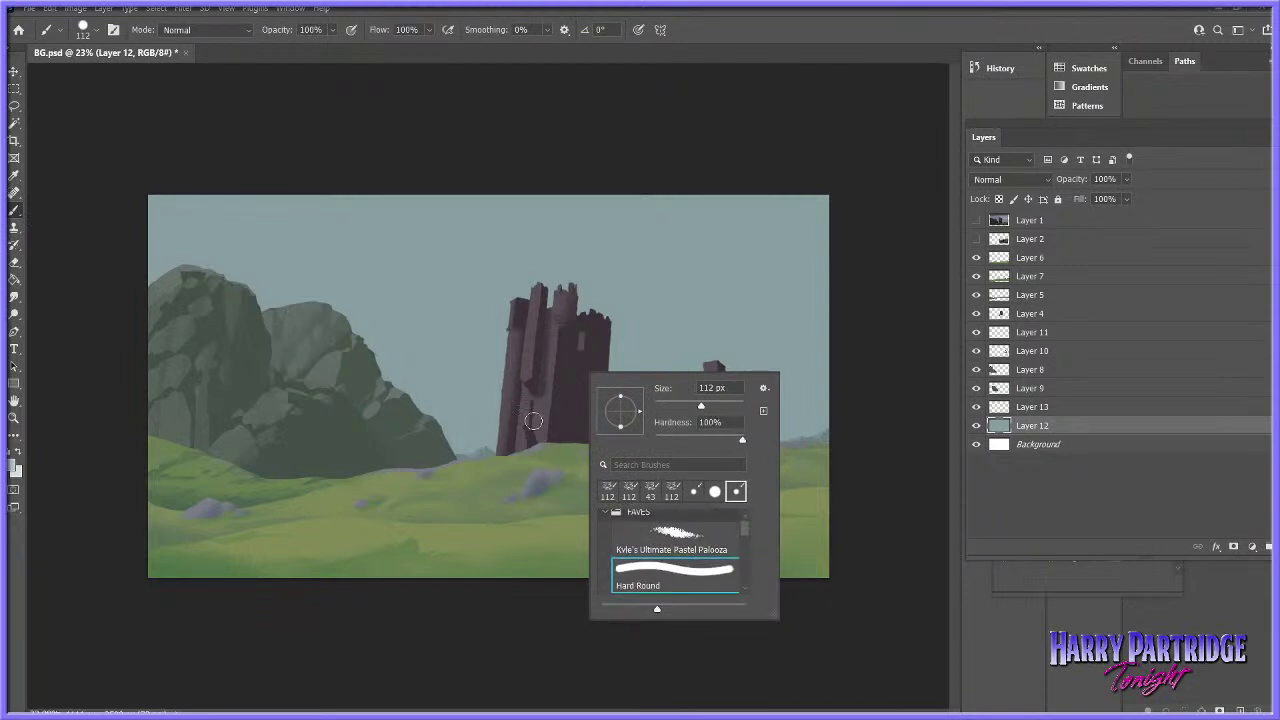
right_click(508, 407)
click(672, 440)
- Try a pale haze stroke along the horizon with the 458 px soft brush, and undo it
drag(338, 435, 878, 452)
key(ctrl+z)
right_click(613, 418)
key(Return)
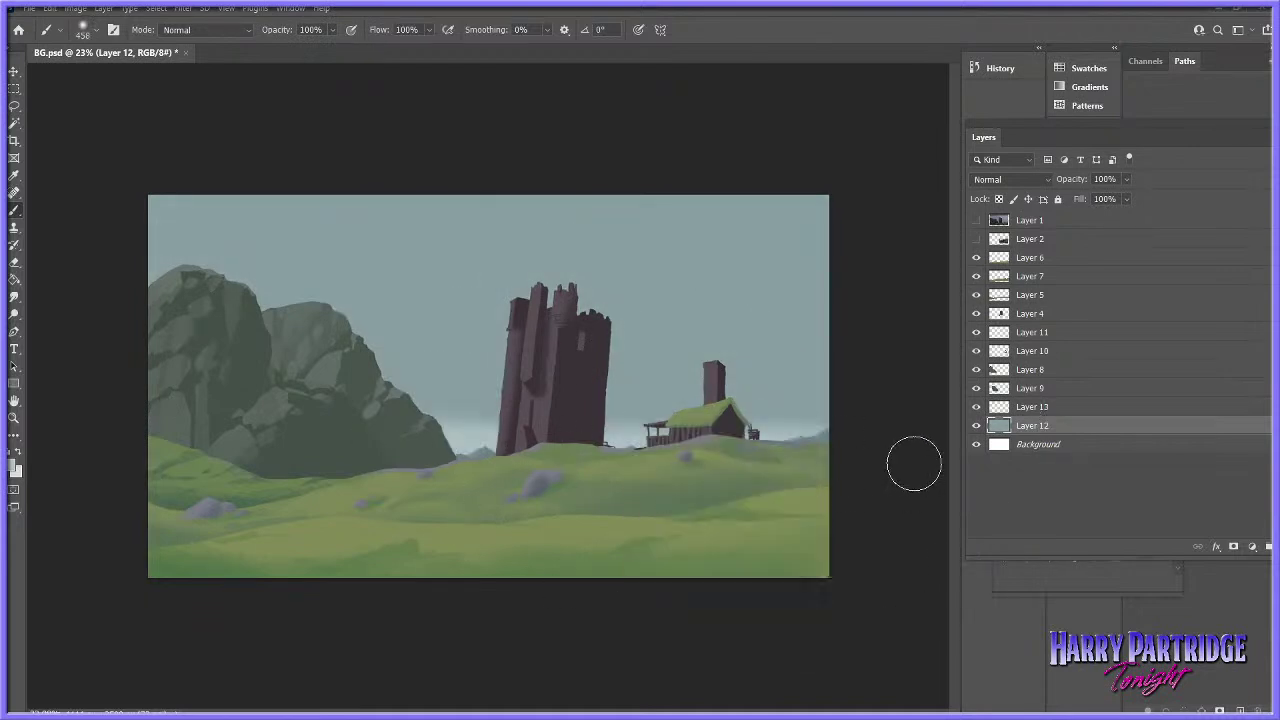
right_click(739, 438)
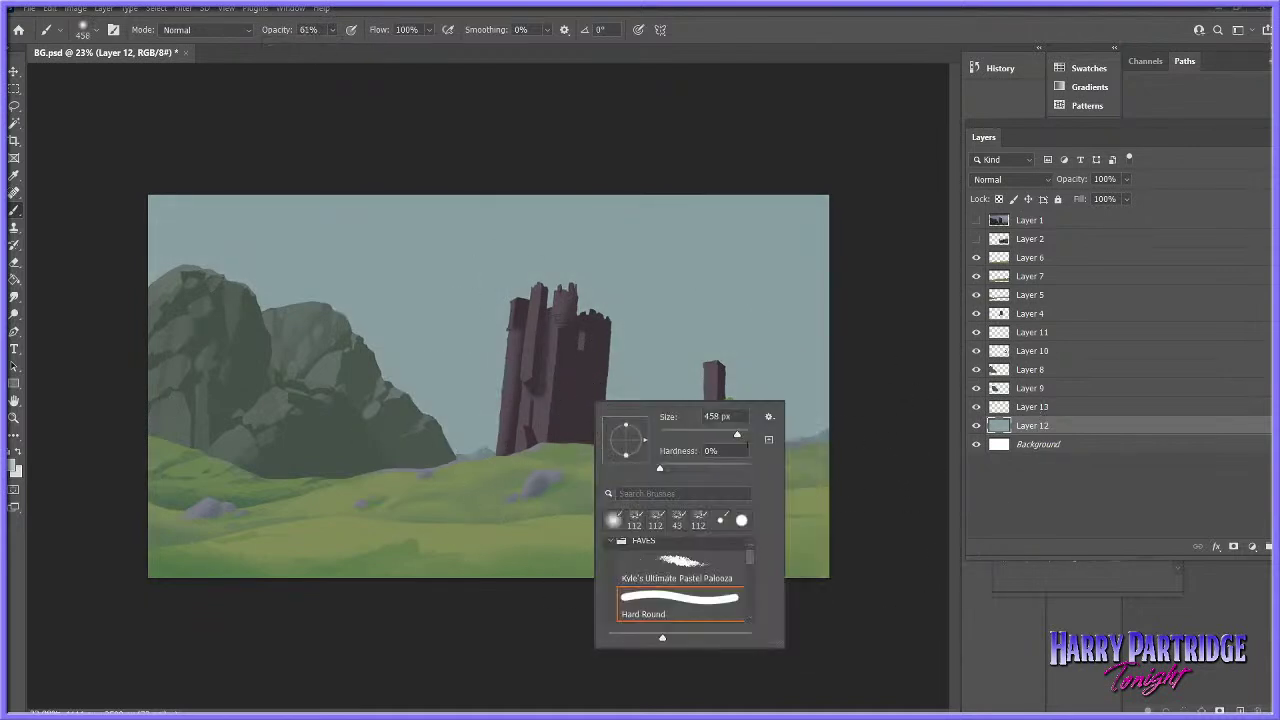
key(Return)
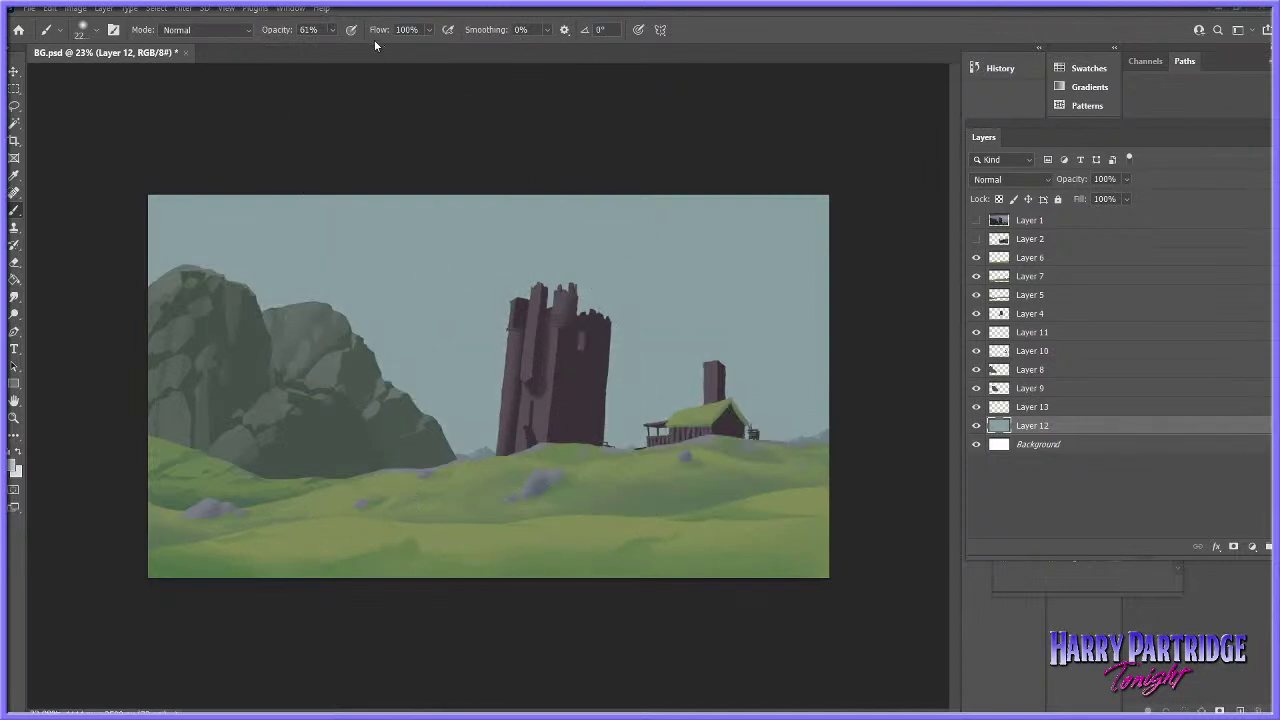
- Brush a broad pale haze over the lower sky behind the tower and cottage with a 1591 px soft brush at 64% opacity
right_click(559, 356)
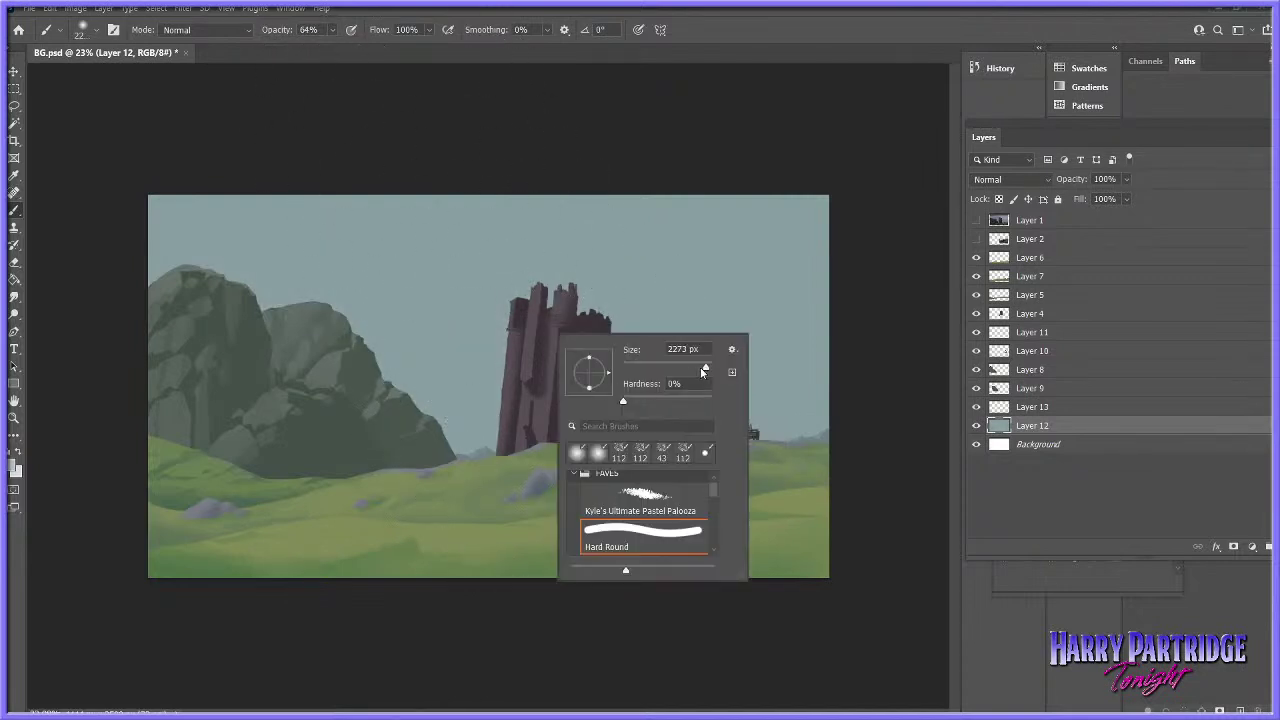
key(Return)
right_click(678, 412)
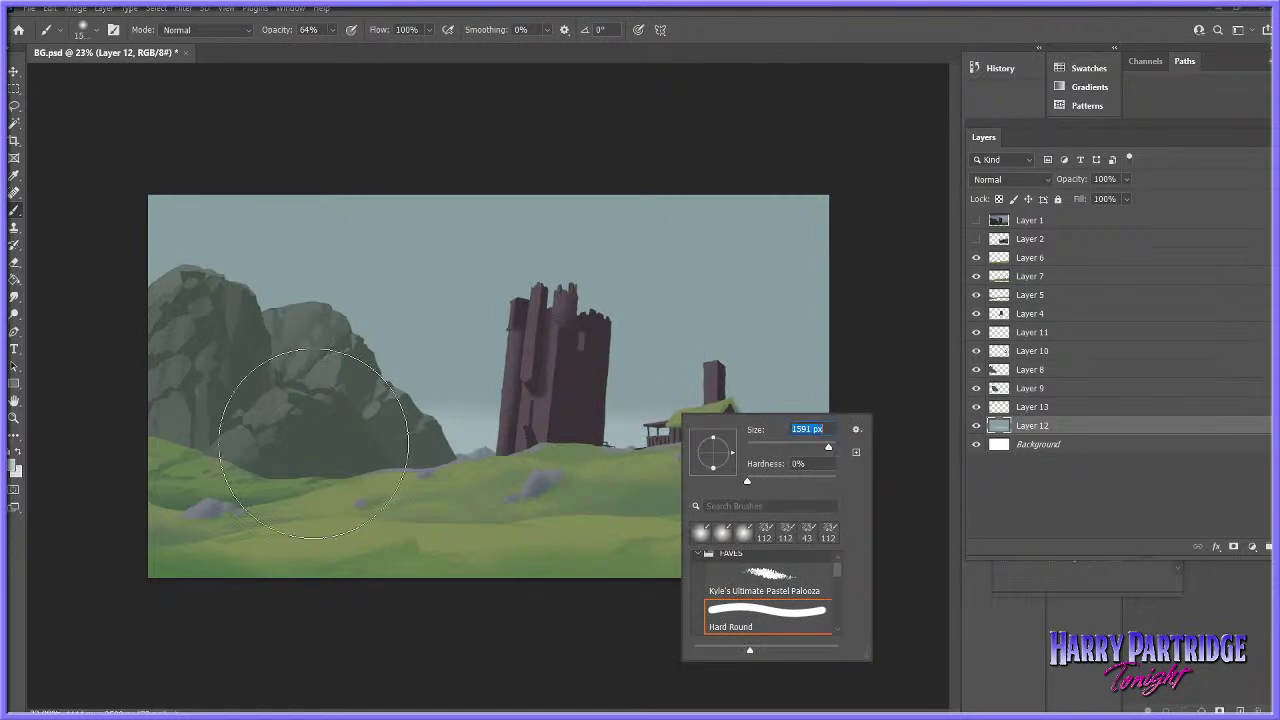
key(Return)
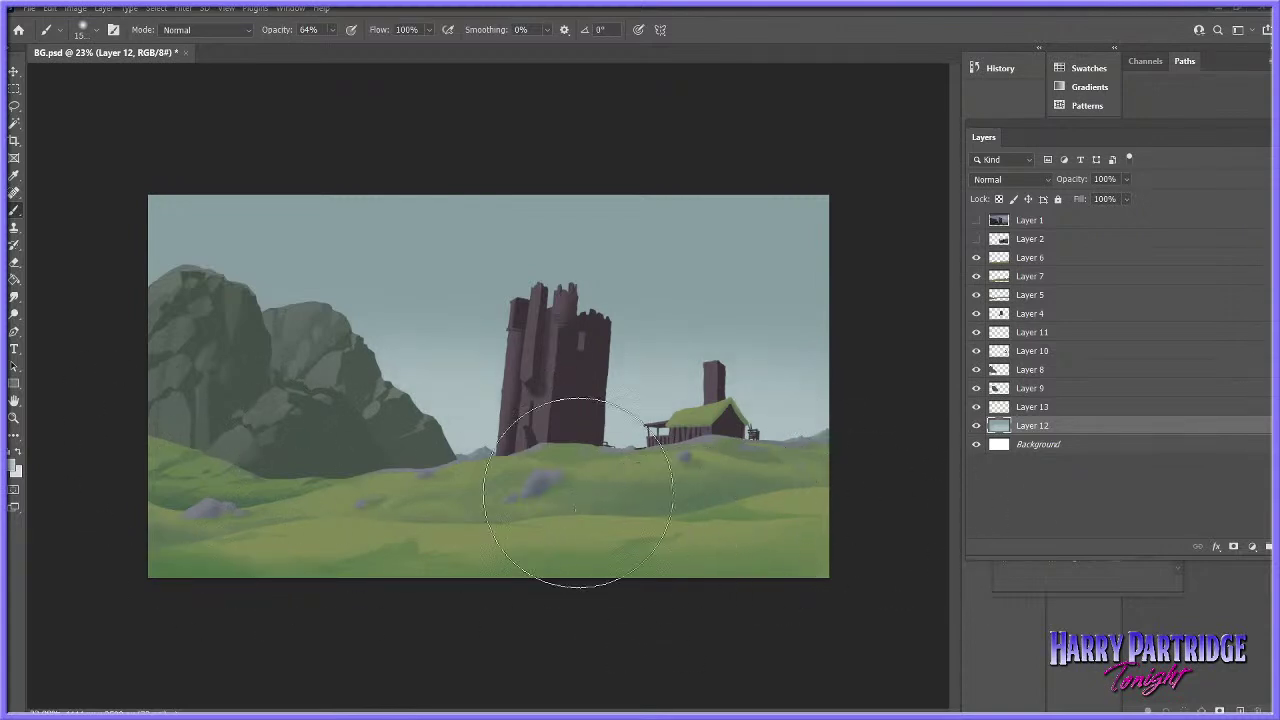
- Add a new empty layer directly above the Layer 12 sky
key(z)
drag(349, 234, 367, 254)
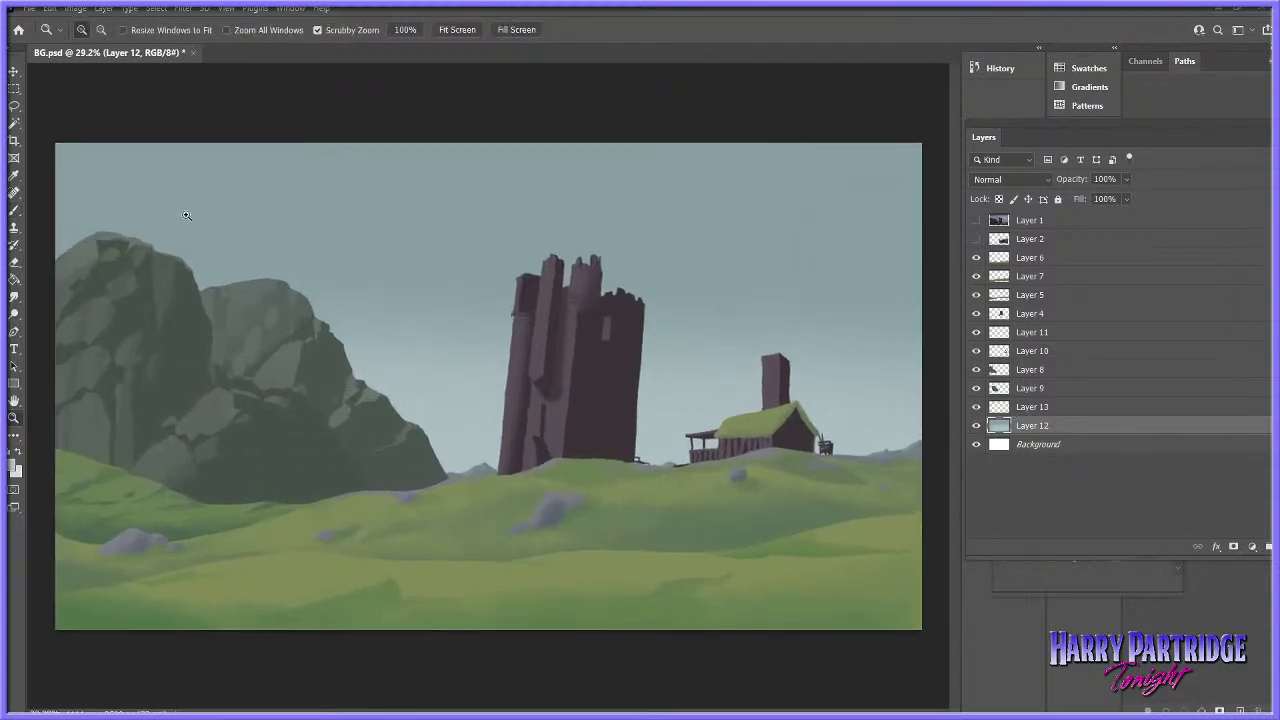
click(14, 107)
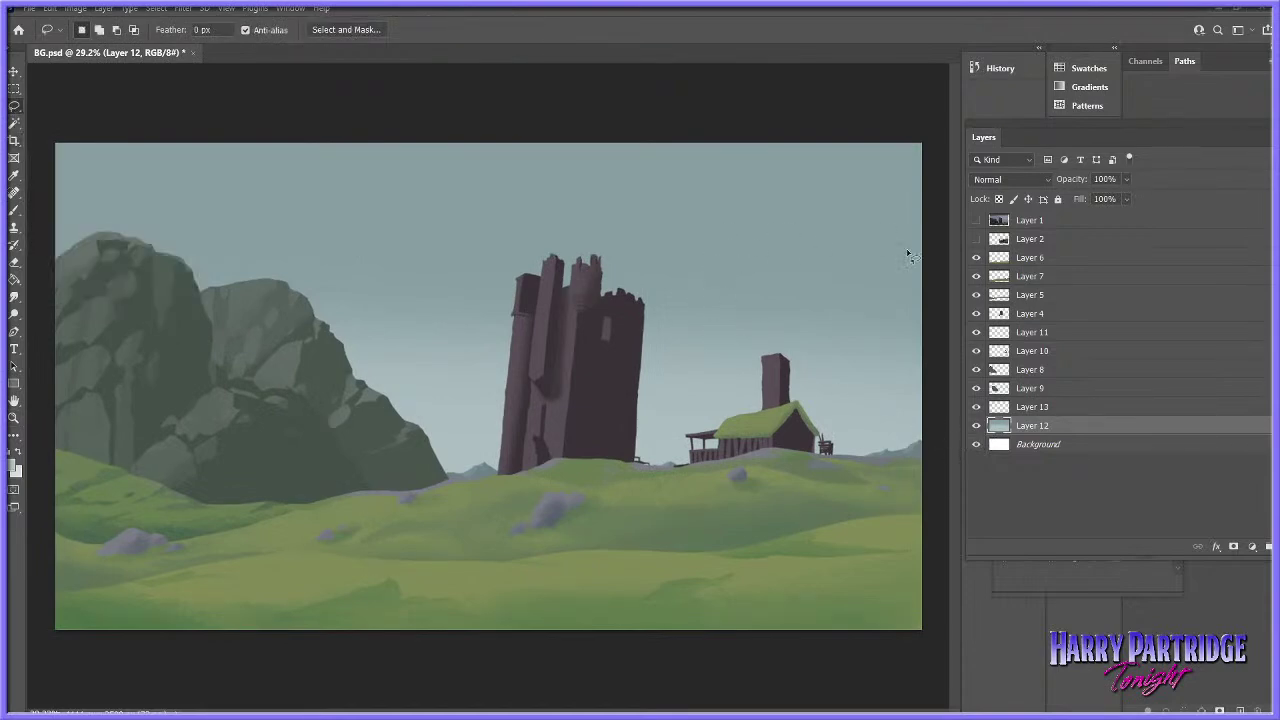
click(104, 9)
mouse_move(137, 26)
click(262, 24)
key(Return)
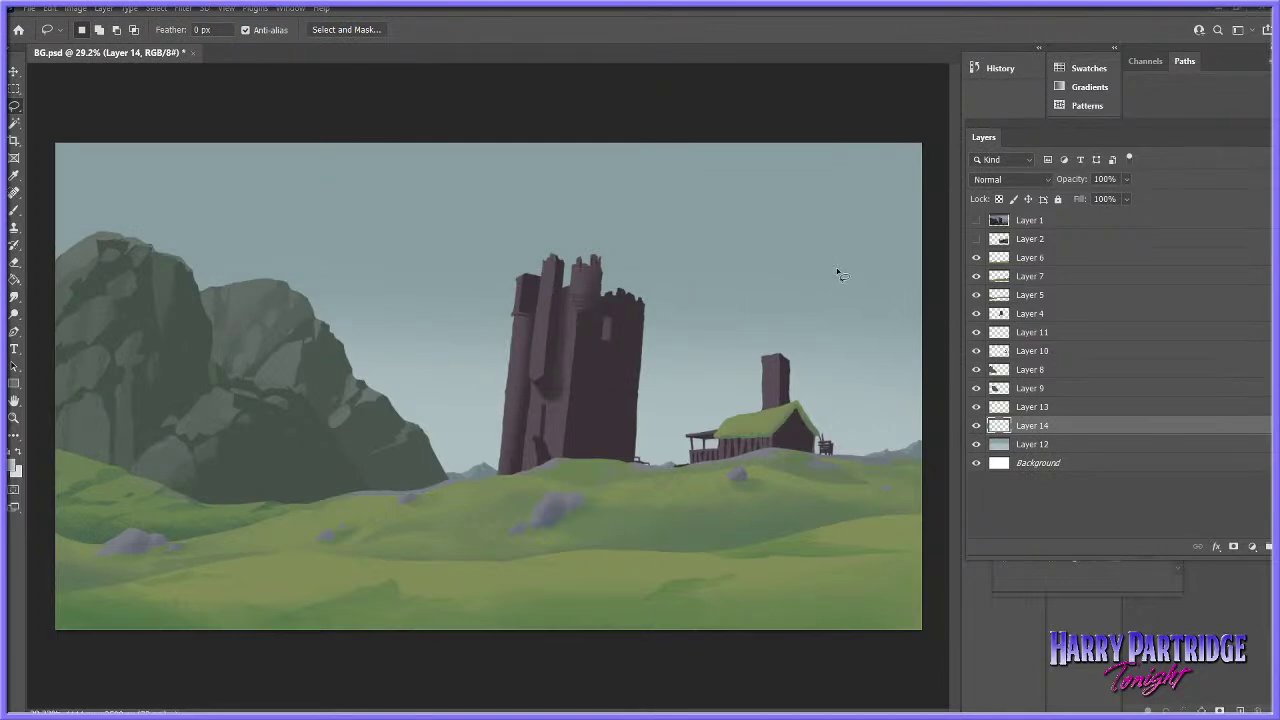
- Switch to the Pastel FAVE brush at 33% opacity and 90% flow
click(18, 211)
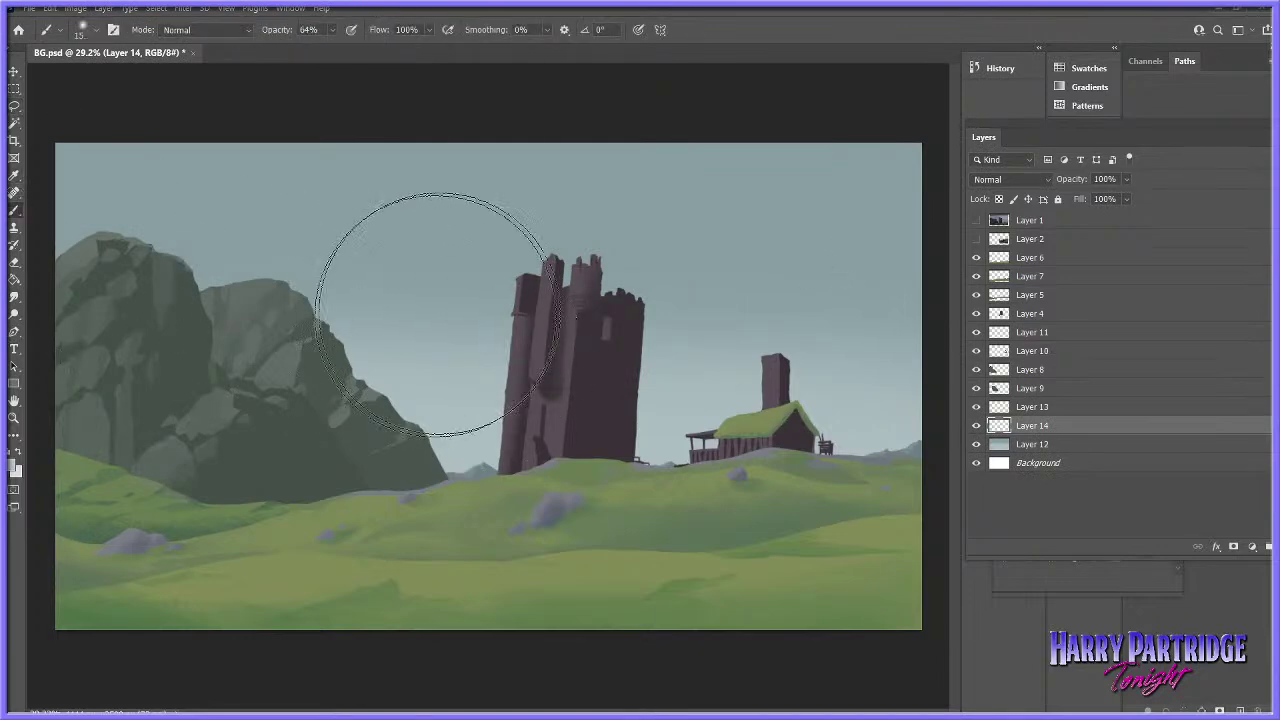
right_click(628, 337)
mouse_move(723, 480)
mouse_down()
mouse_move(713, 526)
mouse_move(715, 511)
mouse_up()
click(657, 522)
- Paint a pale billowing cloud bank in the sky above and beyond the cottage with the brush at 167 px
mouse_move(812, 281)
mouse_down()
mouse_move(842, 260)
mouse_move(826, 282)
mouse_move(837, 263)
mouse_move(968, 298)
mouse_move(848, 256)
mouse_move(848, 268)
mouse_move(884, 254)
mouse_move(876, 241)
mouse_move(823, 289)
mouse_move(800, 280)
mouse_move(770, 296)
mouse_move(756, 319)
mouse_move(643, 341)
mouse_move(761, 322)
mouse_move(801, 298)
mouse_move(786, 298)
mouse_move(924, 262)
mouse_up()
right_click(844, 258)
right_click(829, 280)
mouse_move(842, 305)
mouse_down()
mouse_move(849, 282)
mouse_move(824, 289)
mouse_up()
drag(906, 240, 901, 271)
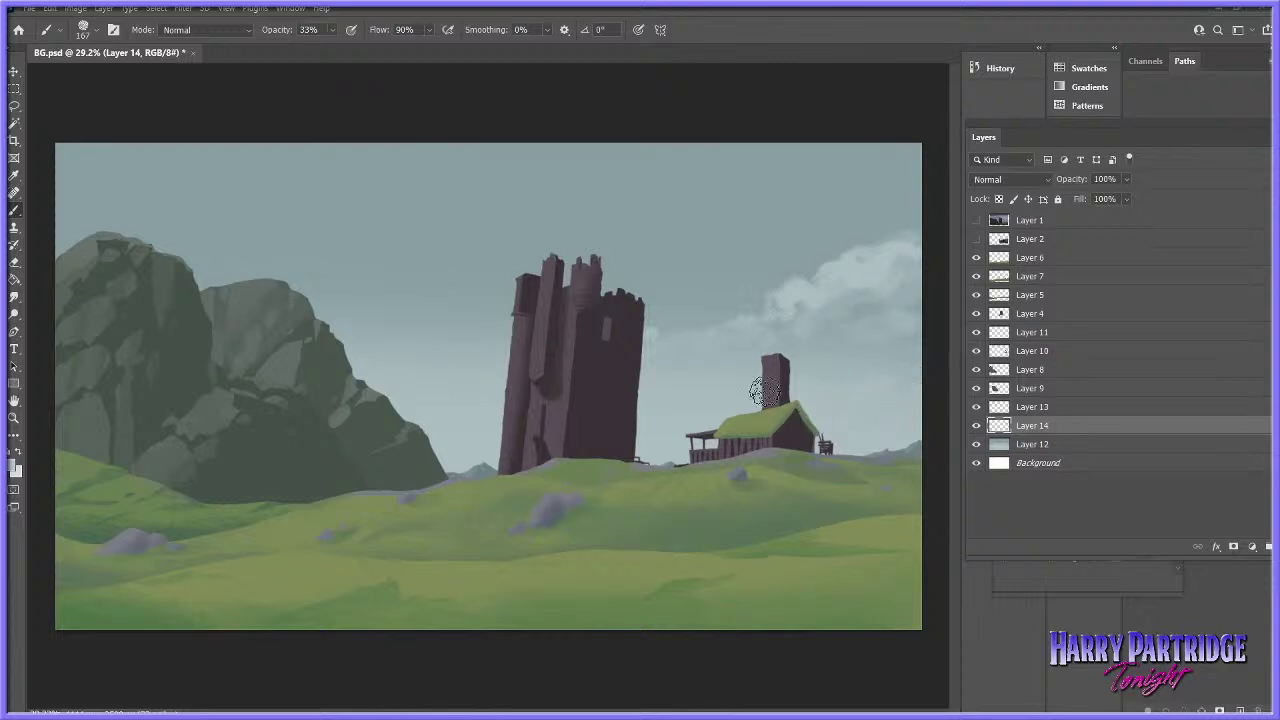
- Paint smaller wispy clouds on both sides of the tower and above it, checking them against the Layer 1 reference photo
drag(711, 287, 682, 298)
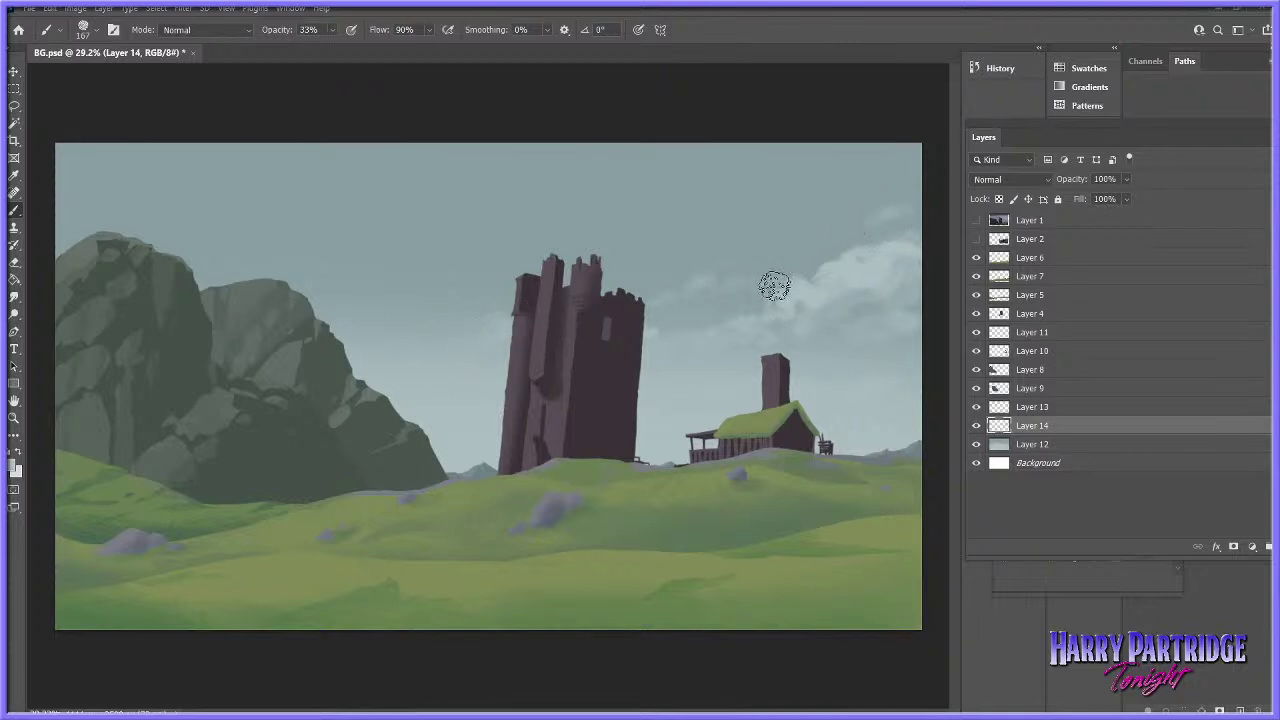
drag(692, 308, 752, 311)
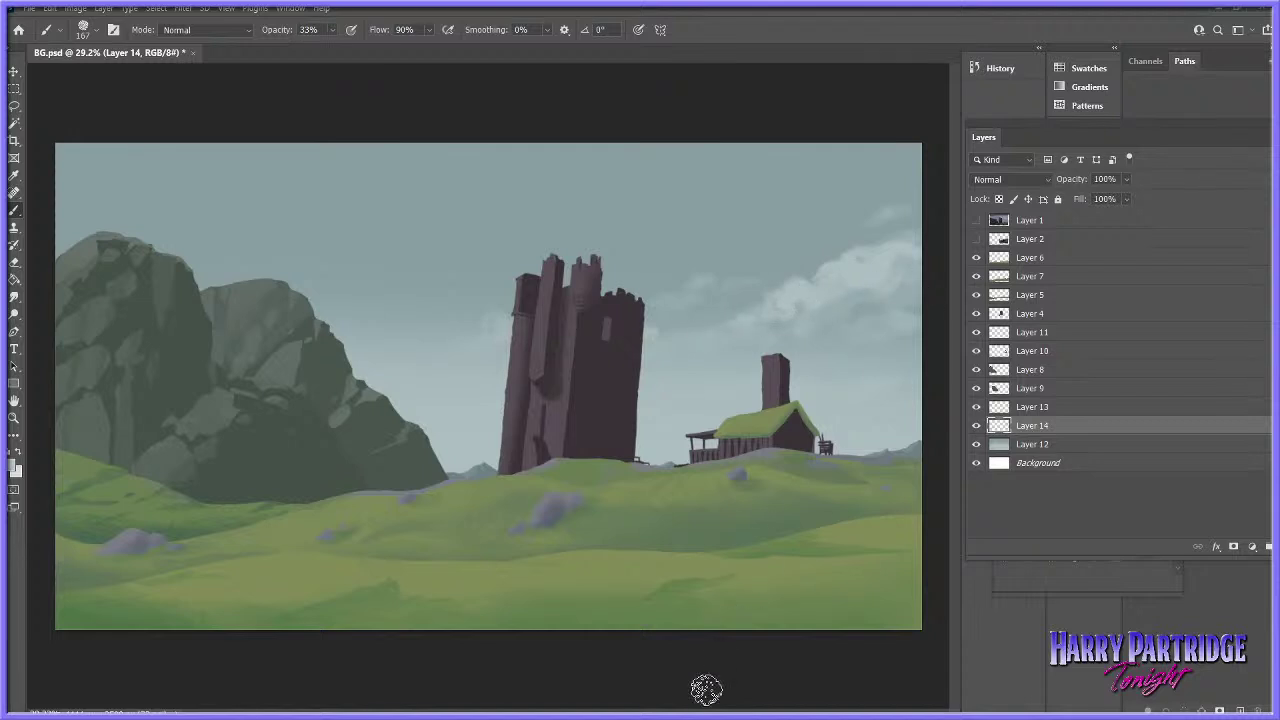
drag(863, 254, 891, 232)
mouse_move(381, 251)
mouse_down()
mouse_move(413, 247)
mouse_move(337, 285)
mouse_move(425, 247)
mouse_move(484, 244)
mouse_move(408, 267)
mouse_move(437, 240)
mouse_move(366, 277)
mouse_move(518, 240)
mouse_move(423, 257)
mouse_move(334, 295)
mouse_move(529, 253)
mouse_up()
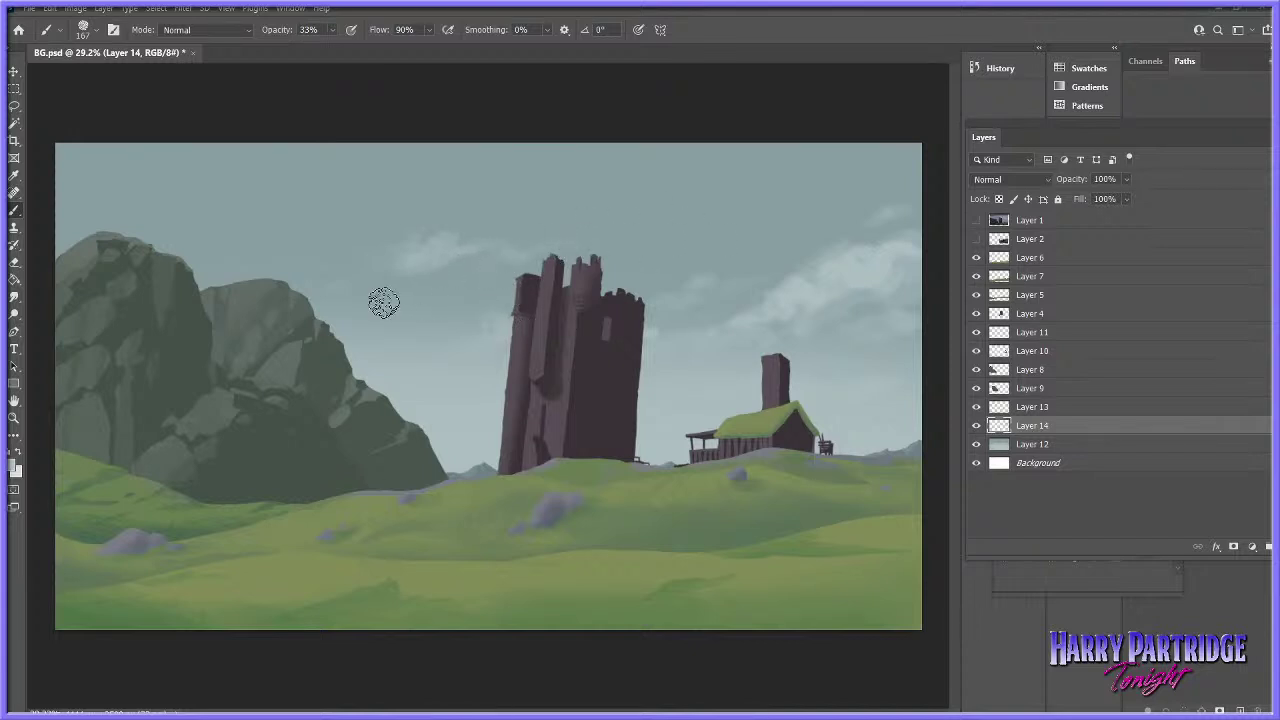
click(976, 220)
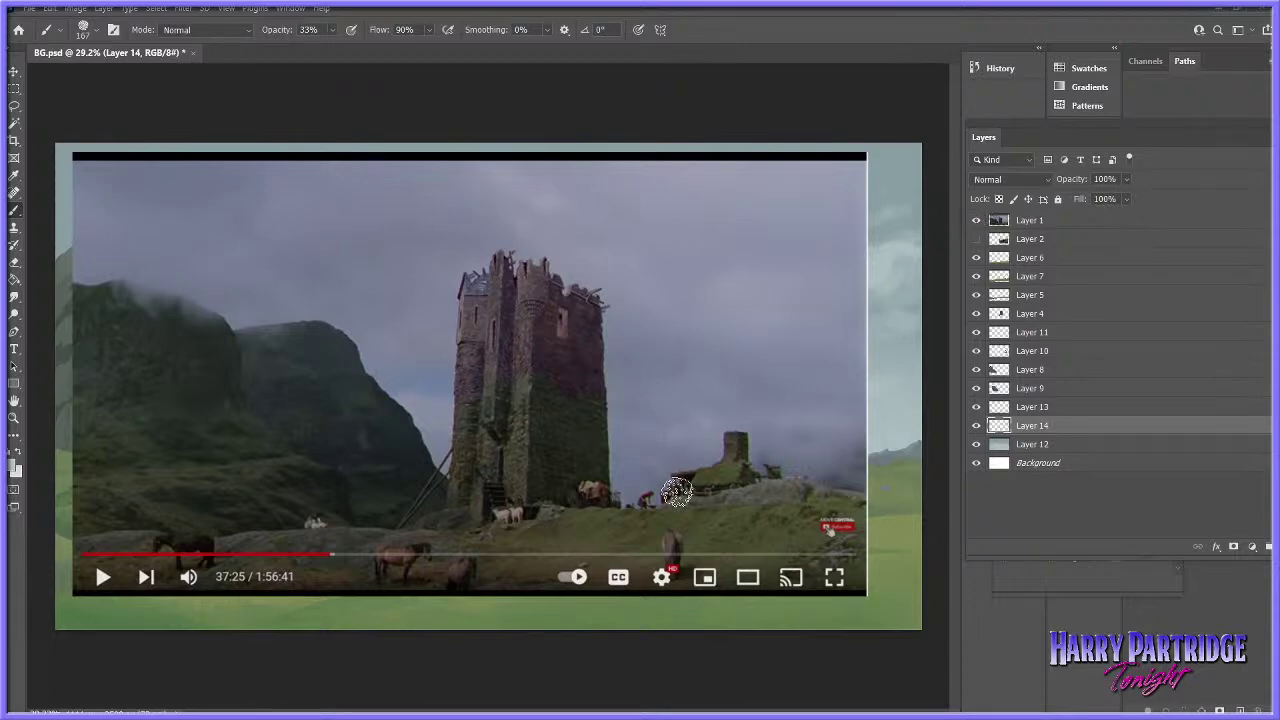
click(977, 221)
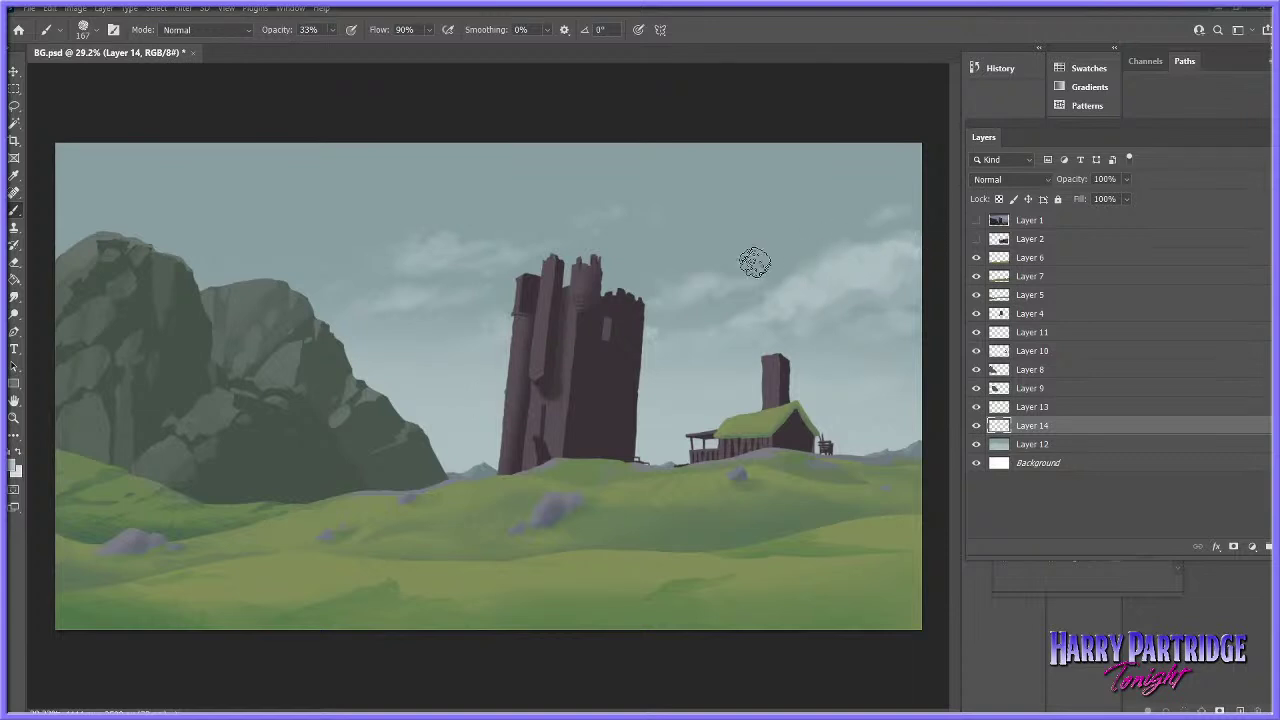
- Try a Motion Blur on the cloud layer with a 9° angle and a distance of 190 pixels
click(15, 418)
drag(690, 339, 760, 340)
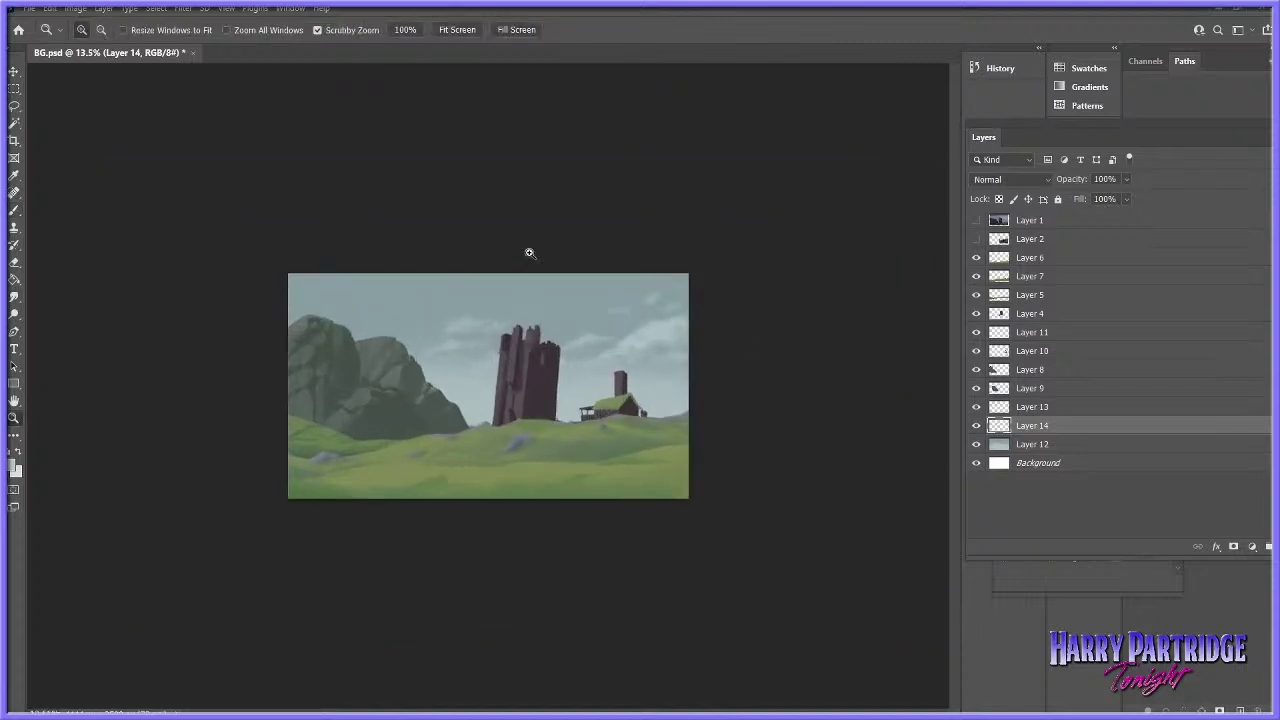
click(183, 8)
mouse_move(230, 178)
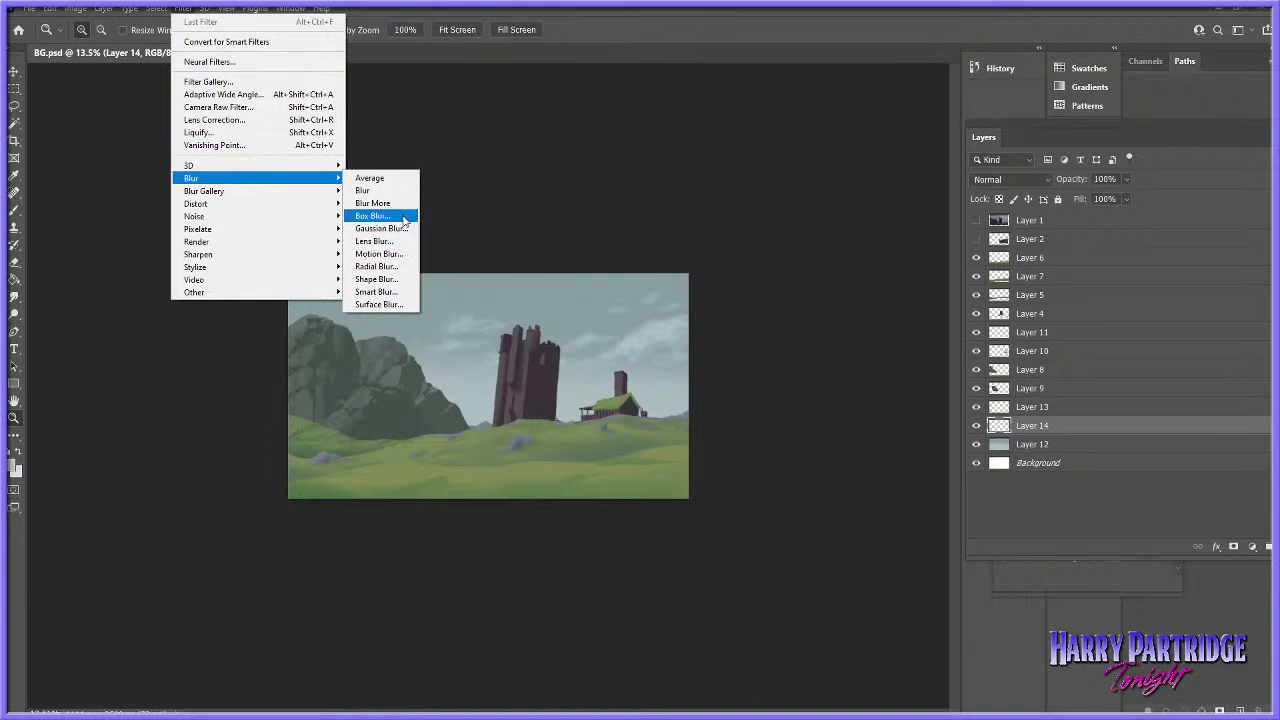
click(398, 254)
drag(791, 398, 817, 397)
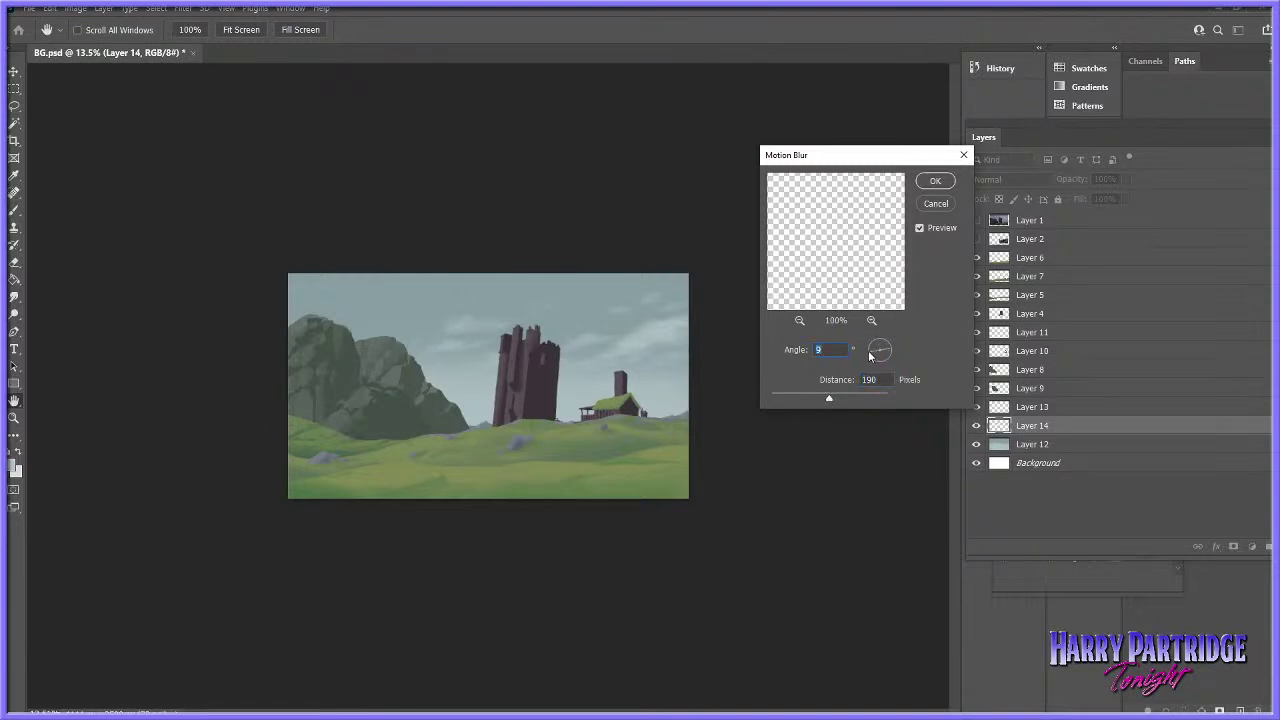
click(944, 184)
- Try a lower opacity on the motion-blurred clouds, and go back to the unblurred clouds at 100% opacity
drag(673, 384, 764, 393)
click(1126, 179)
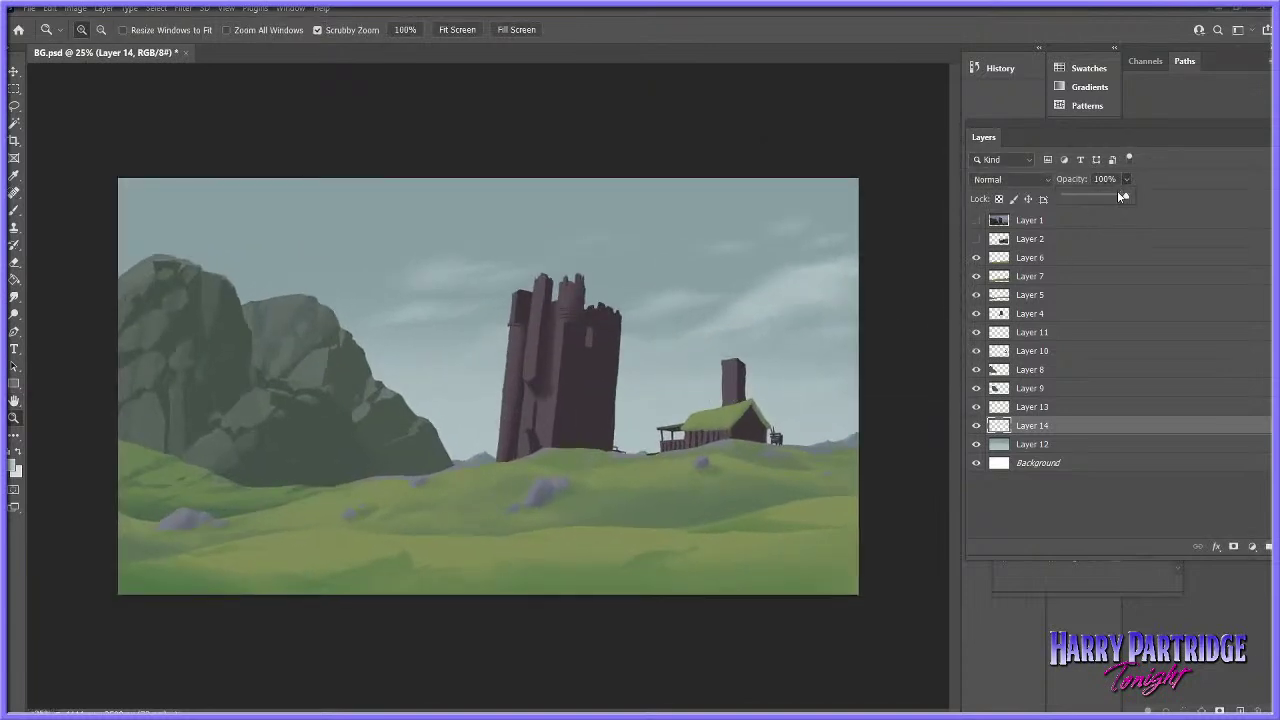
drag(1103, 198, 1101, 198)
click(858, 326)
mouse_move(858, 326)
mouse_down()
mouse_move(828, 330)
mouse_move(872, 324)
mouse_up()
key(0)
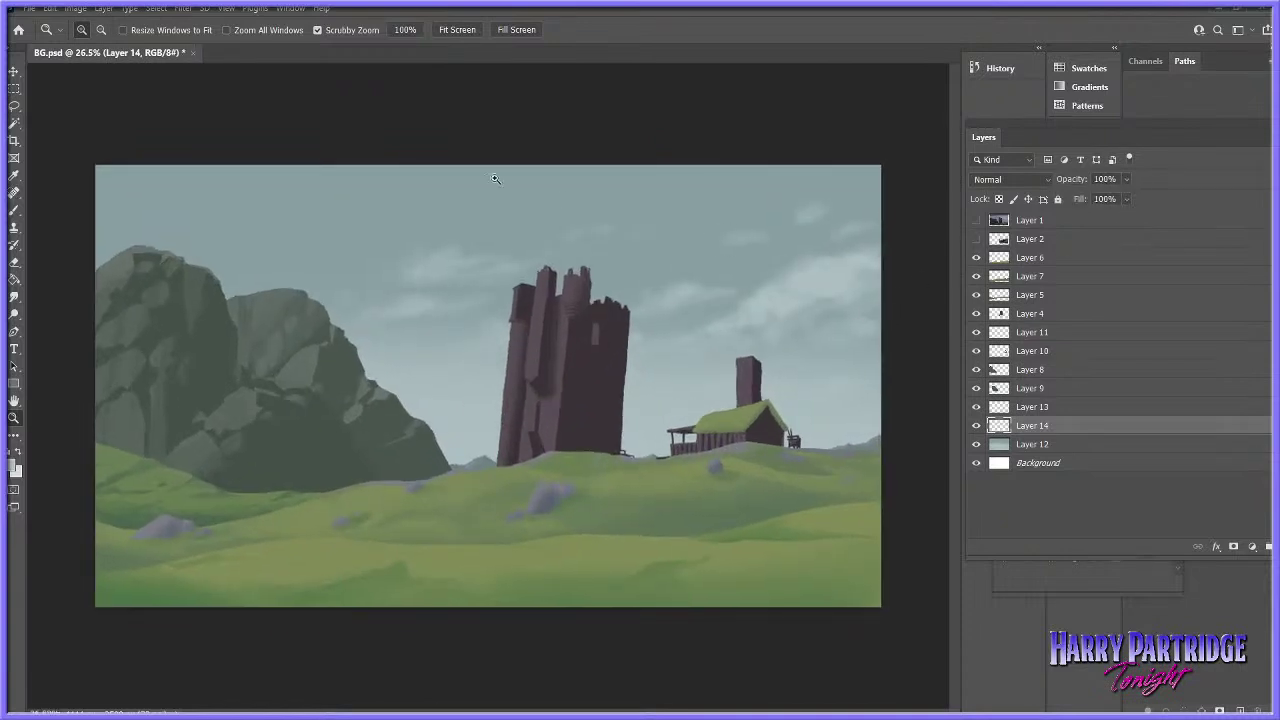
- Apply a Gaussian Blur with a radius of 8.0 pixels to the cloud layer and lower its opacity to 58%
click(184, 10)
mouse_move(220, 180)
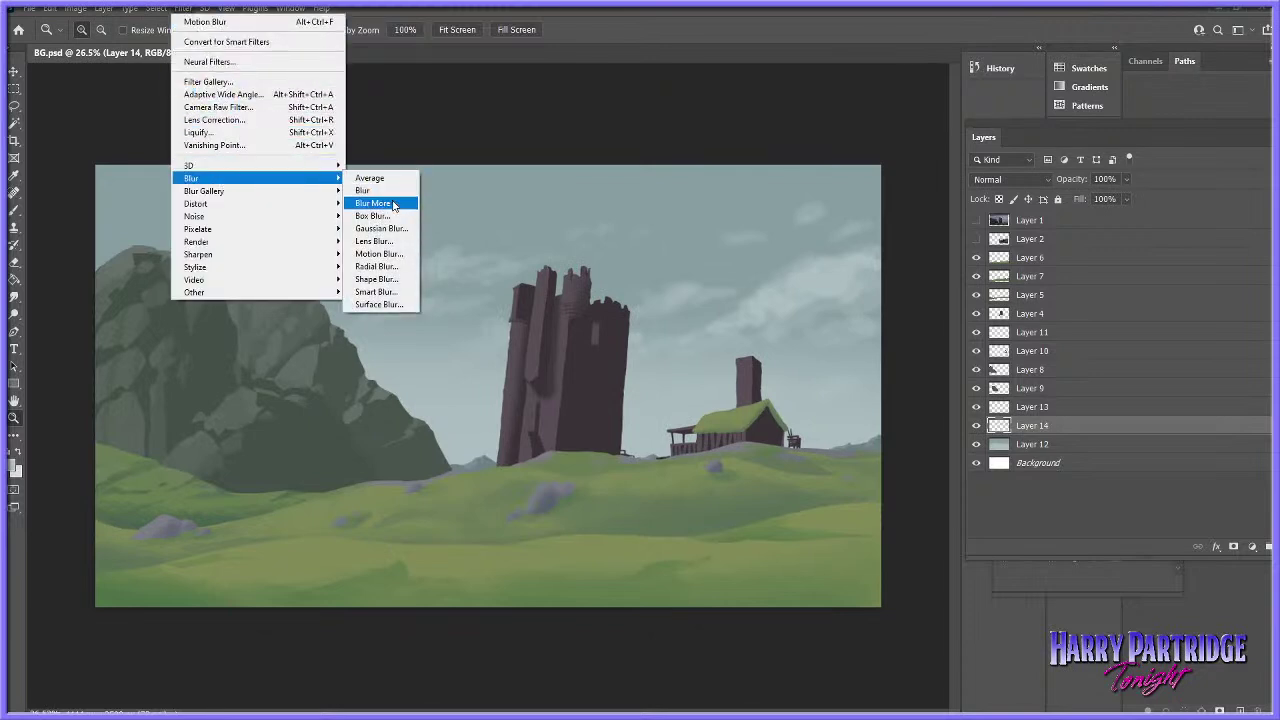
click(386, 232)
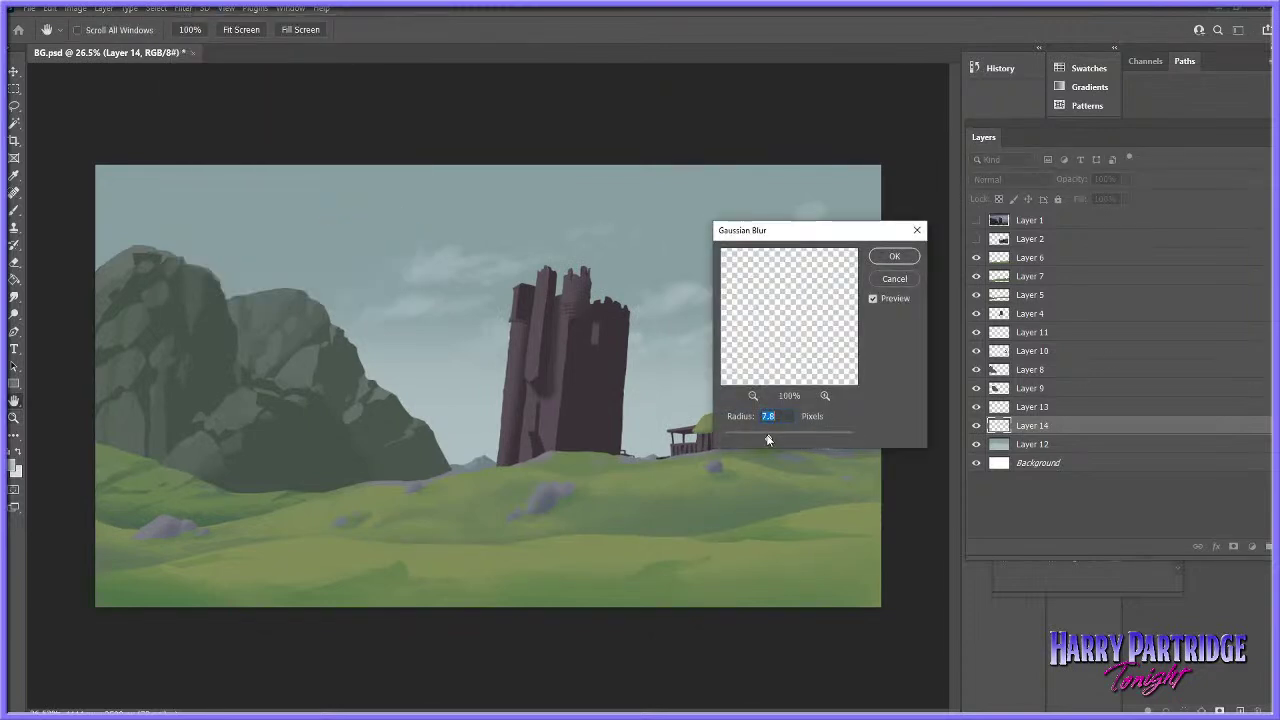
drag(767, 435, 937, 442)
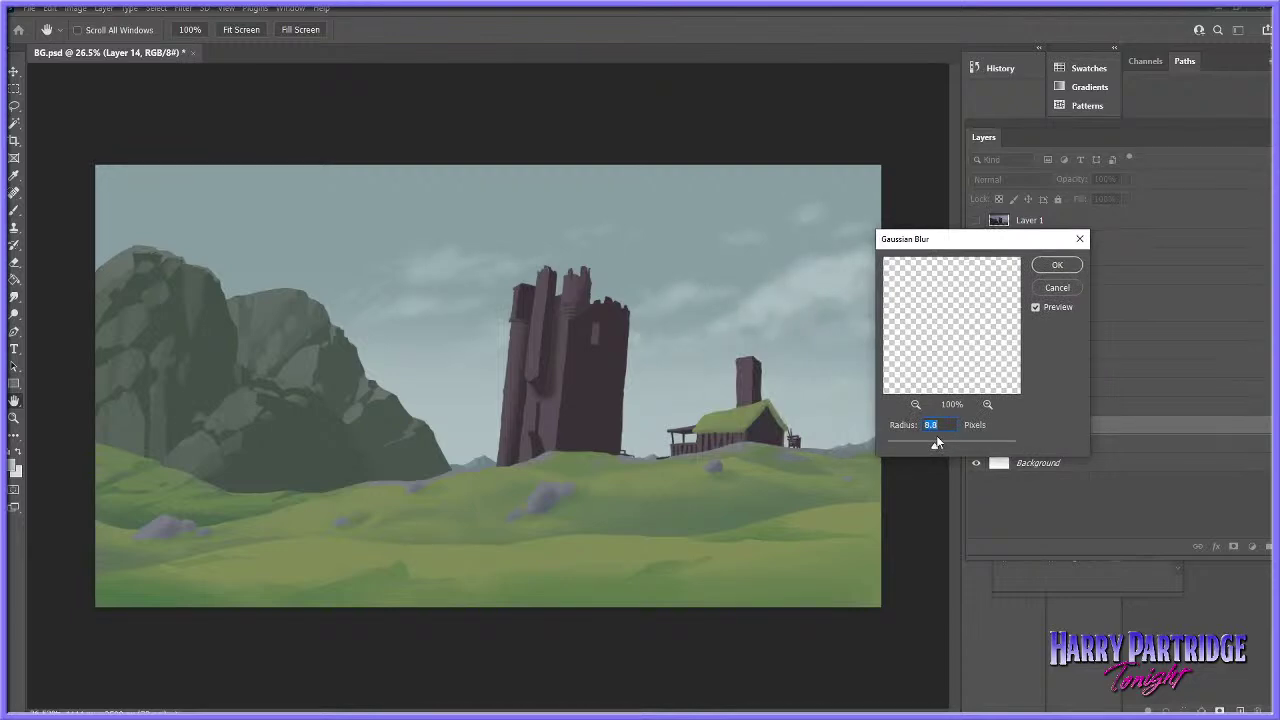
click(1055, 267)
drag(1125, 190, 1106, 197)
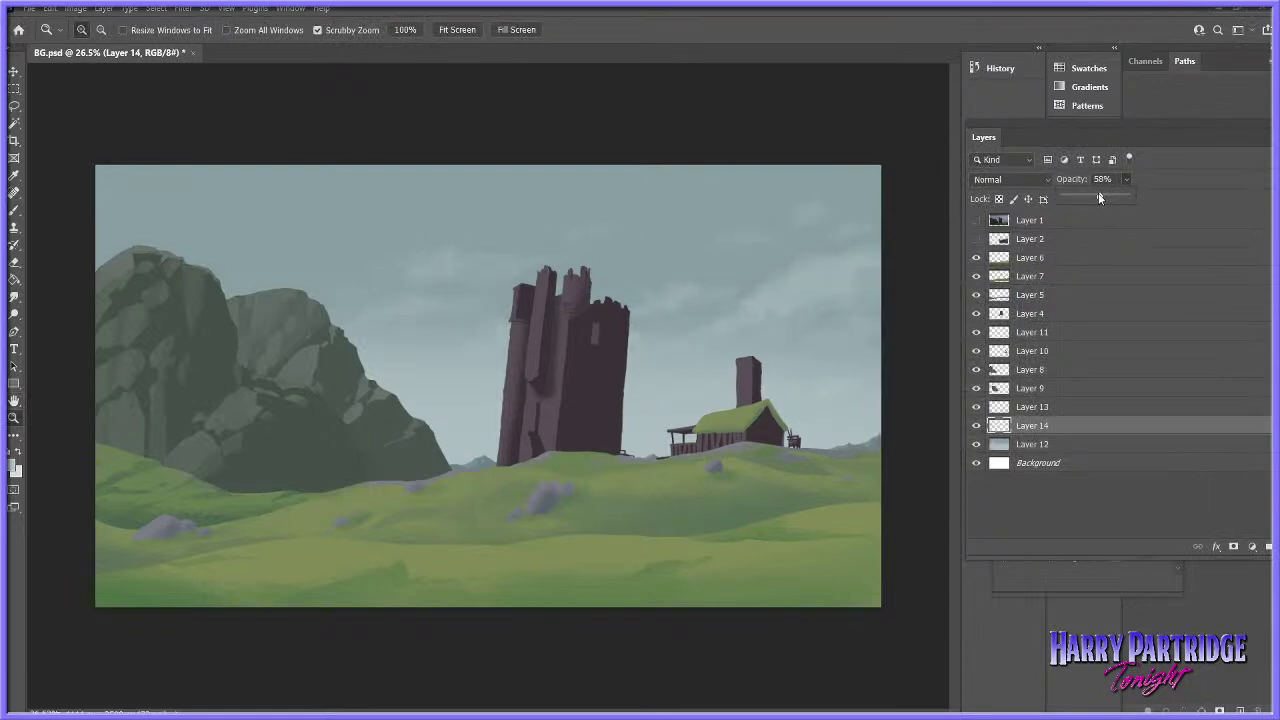
- Add a new layer above the clouds and choose a lighter pale blue-grey brush colour
click(103, 8)
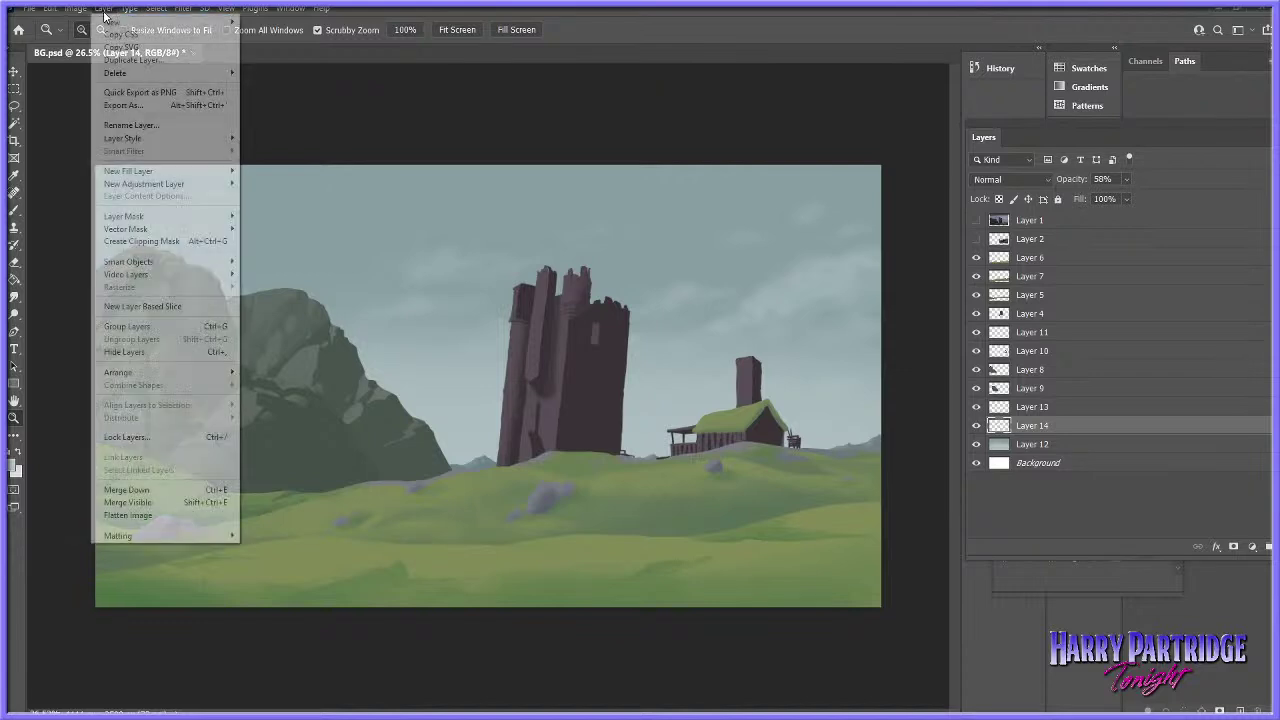
click(268, 24)
key(Return)
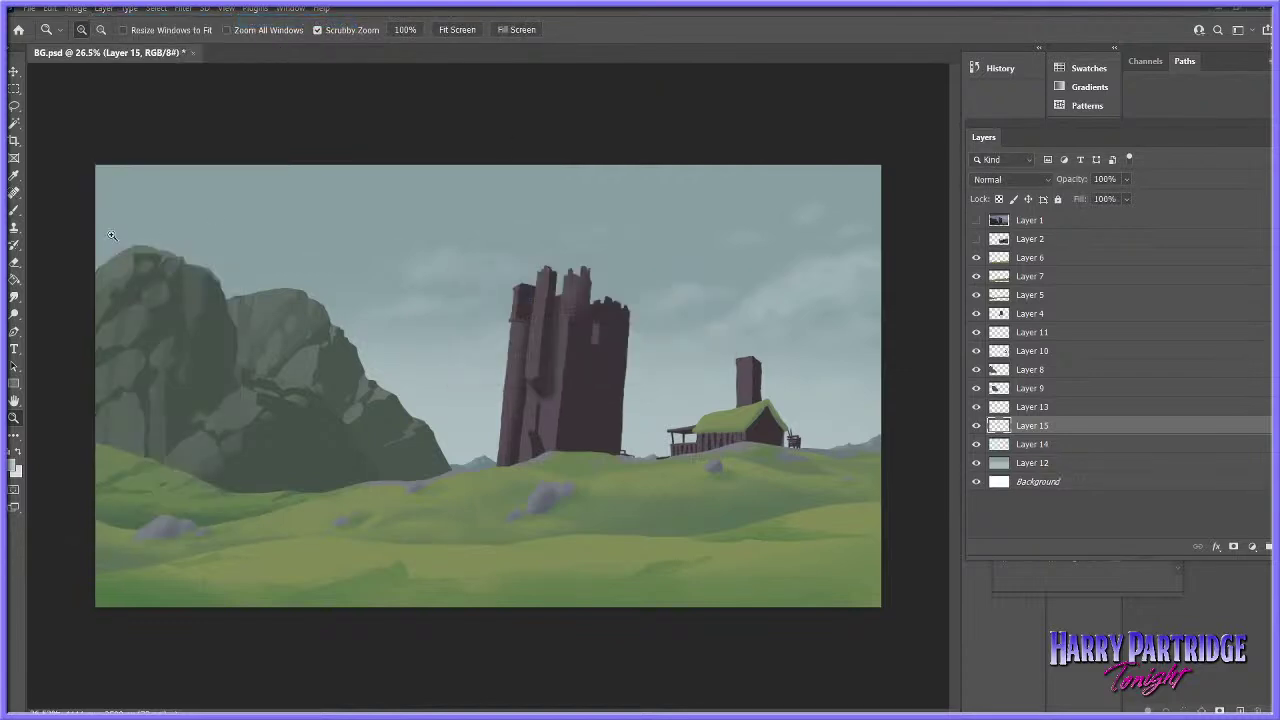
click(20, 211)
click(14, 466)
mouse_move(981, 425)
mouse_down()
mouse_move(993, 454)
mouse_move(988, 410)
mouse_up()
click(1069, 389)
- Try thin, bright highlights along the cloud edges with the Pastel FAVE brush at 25 px, and delete their layer
right_click(775, 298)
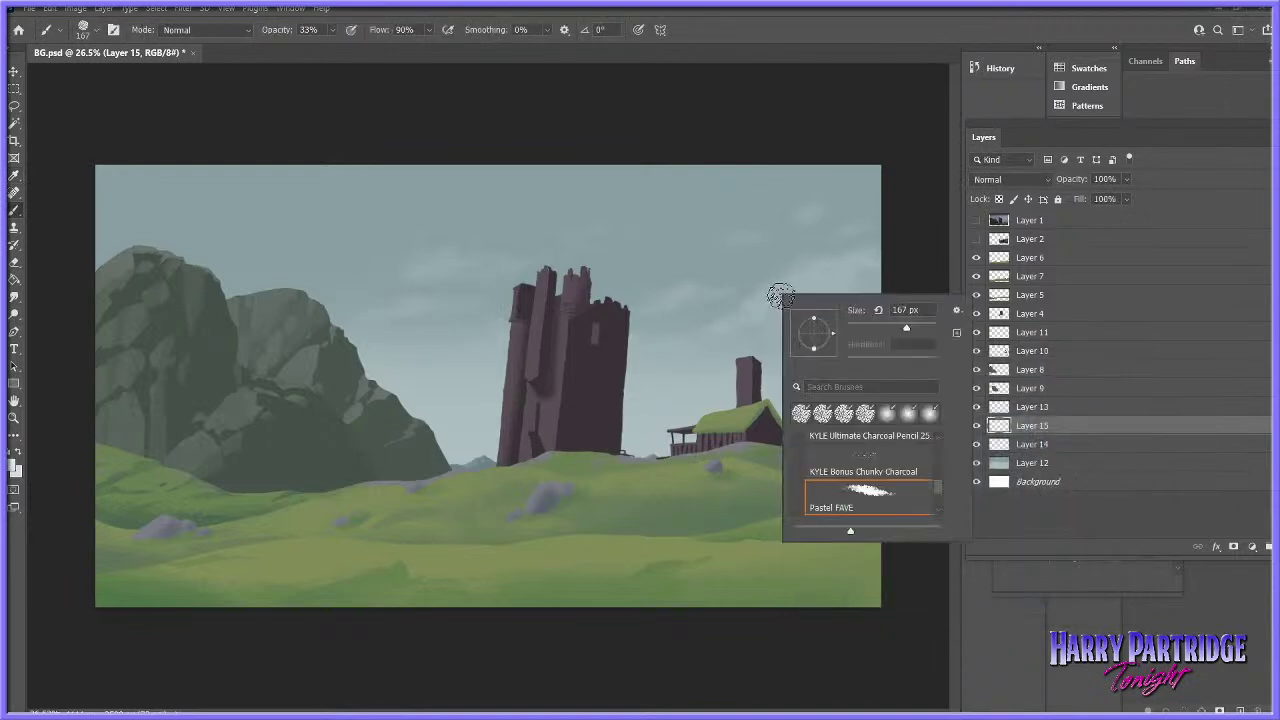
click(857, 326)
key(Return)
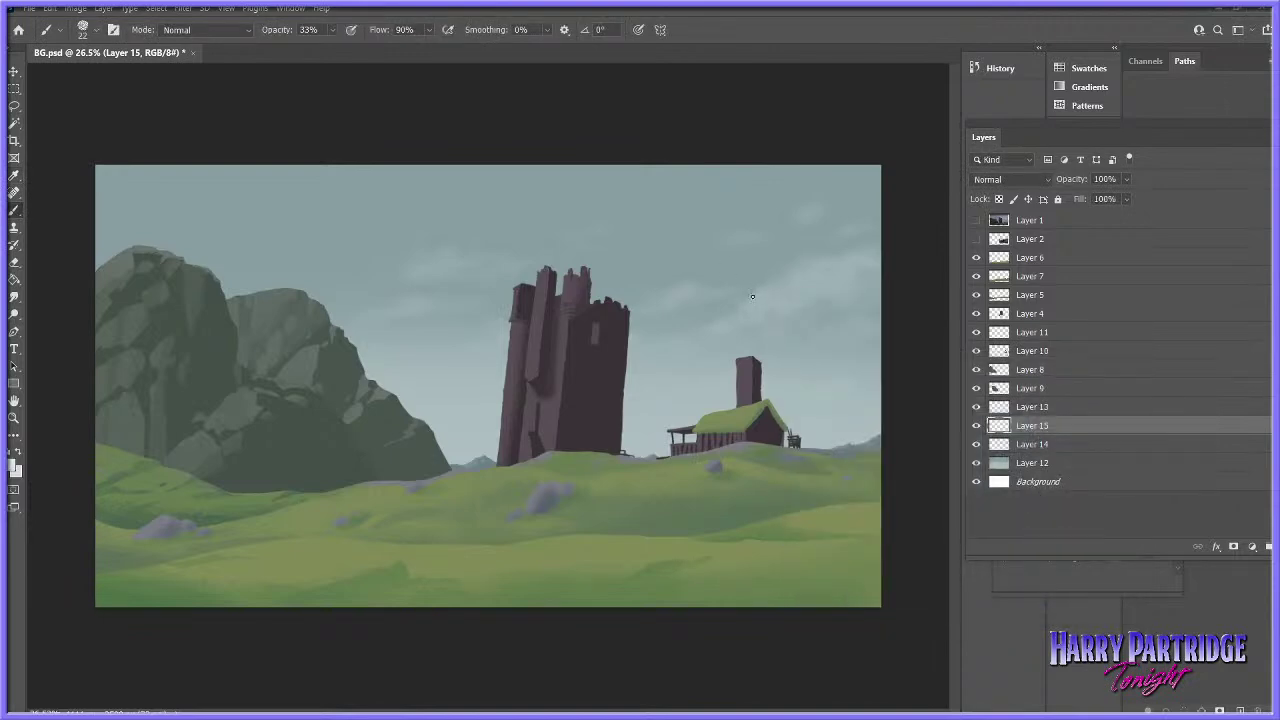
scroll(818, 219, up, 3)
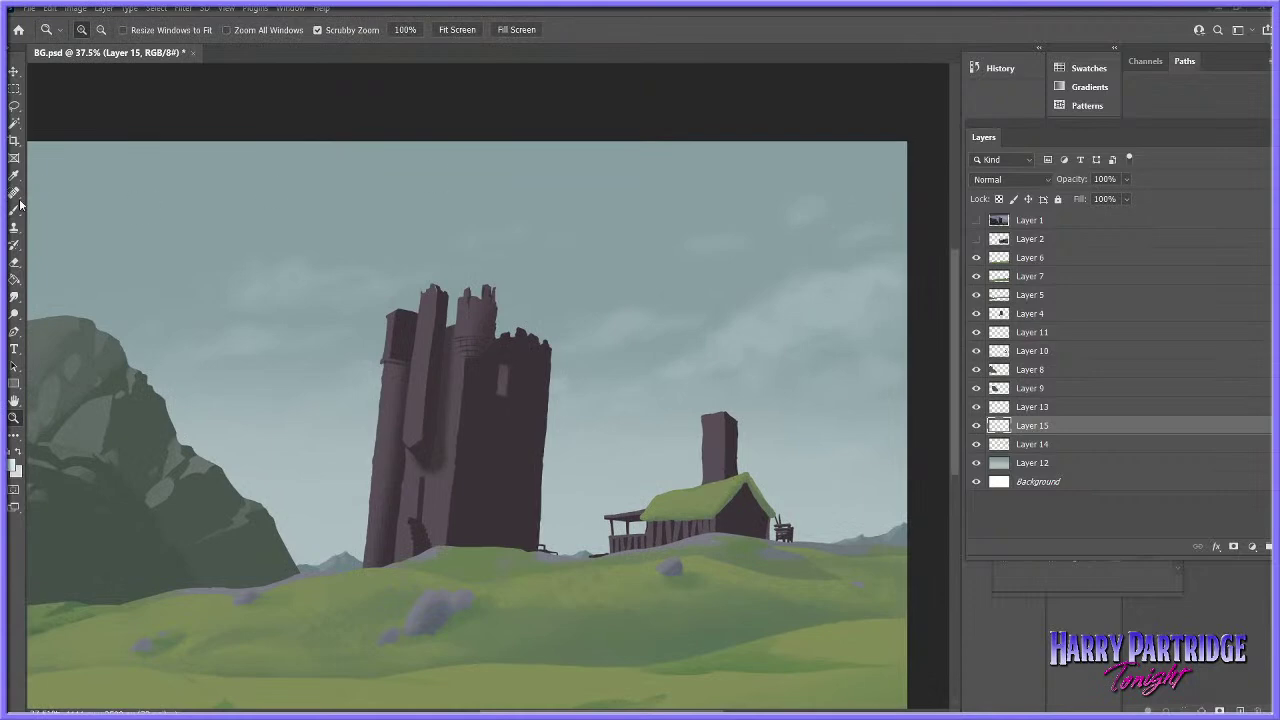
right_click(760, 338)
click(834, 376)
key(Return)
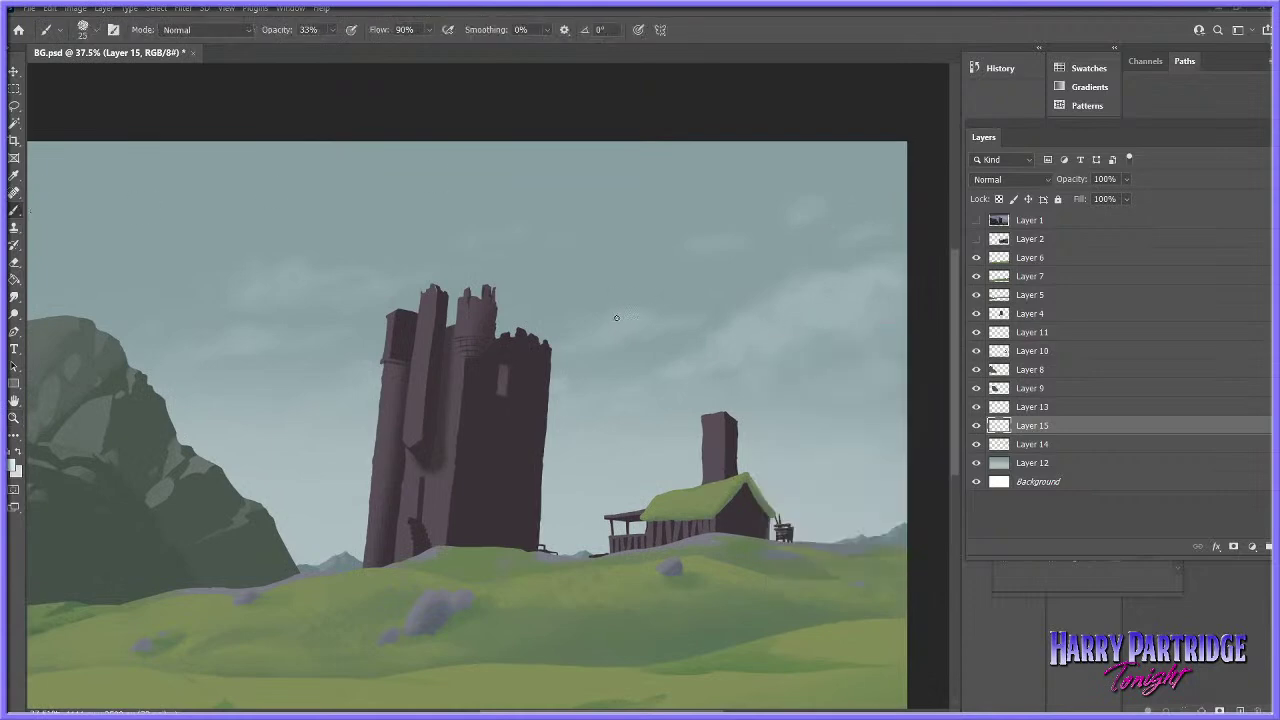
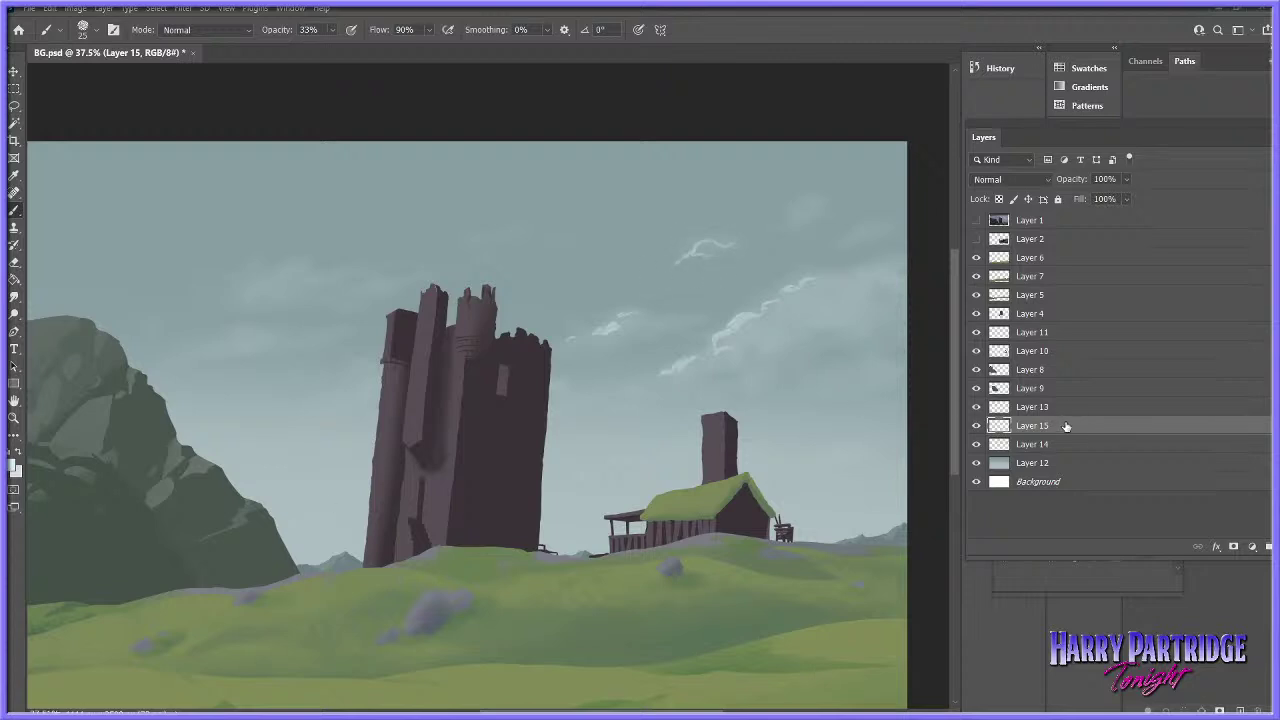
key(Delete)
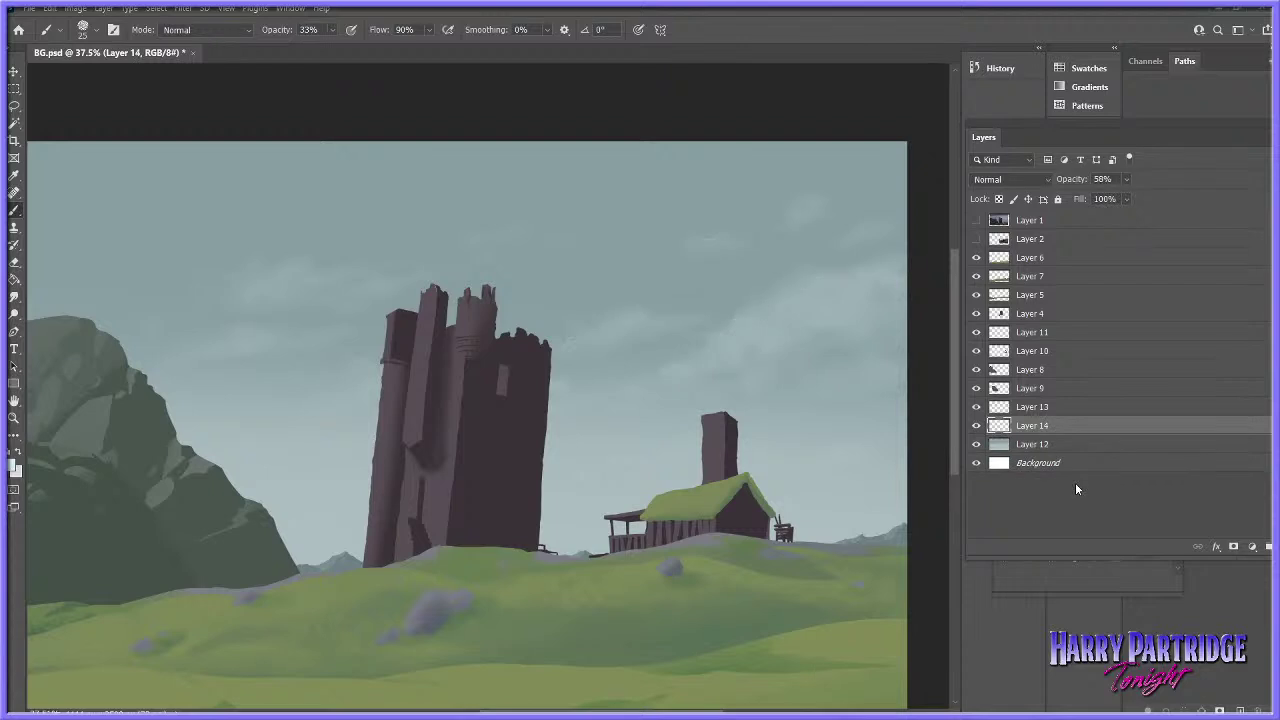
- Compare the whole scene with and without the Layer 14 clouds
click(14, 418)
drag(526, 354, 672, 379)
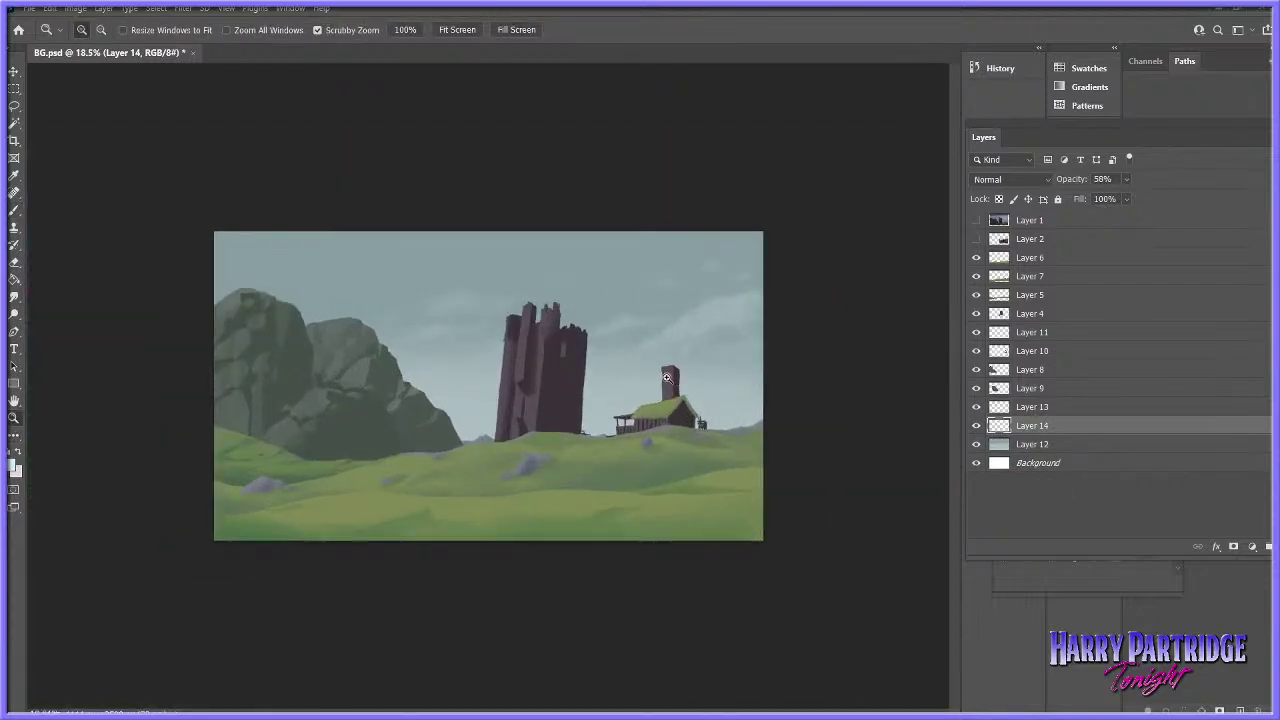
scroll(672, 378, up, 1)
click(976, 425)
click(976, 425)
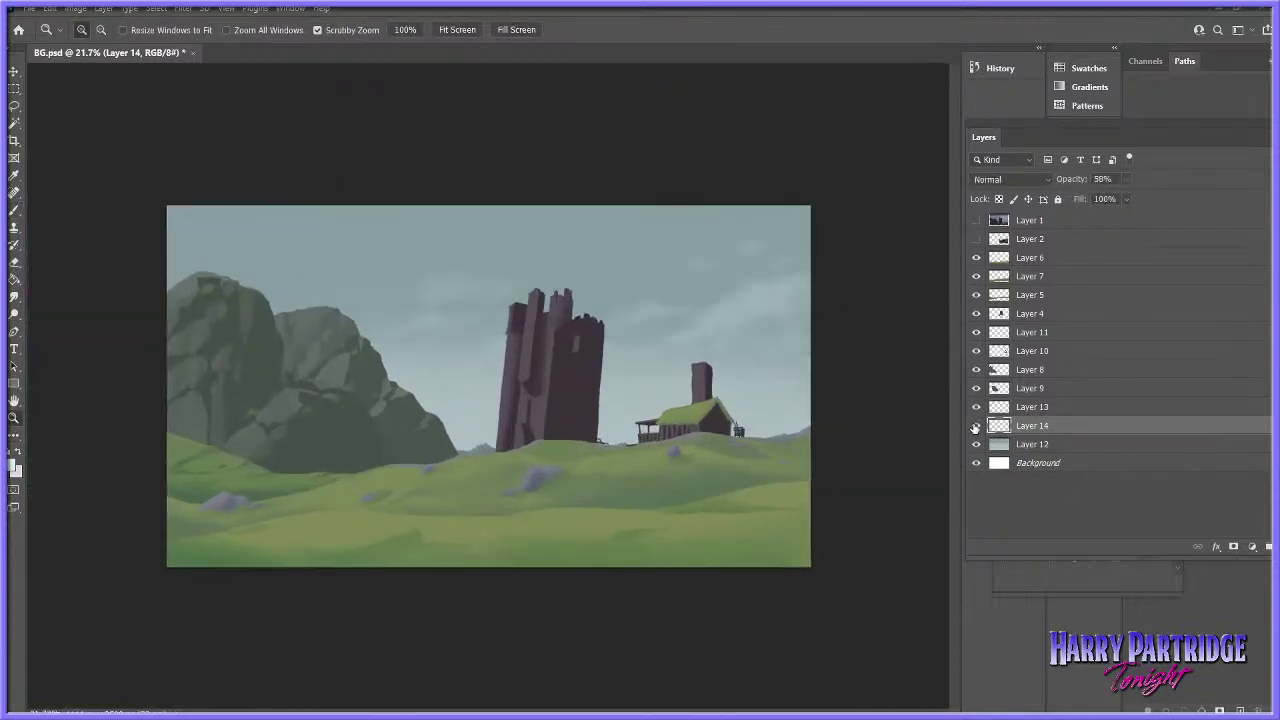
- Scale the Layer 14 clouds vertically to about 59% of their height and move them down towards the horizon
click(50, 9)
mouse_move(185, 312)
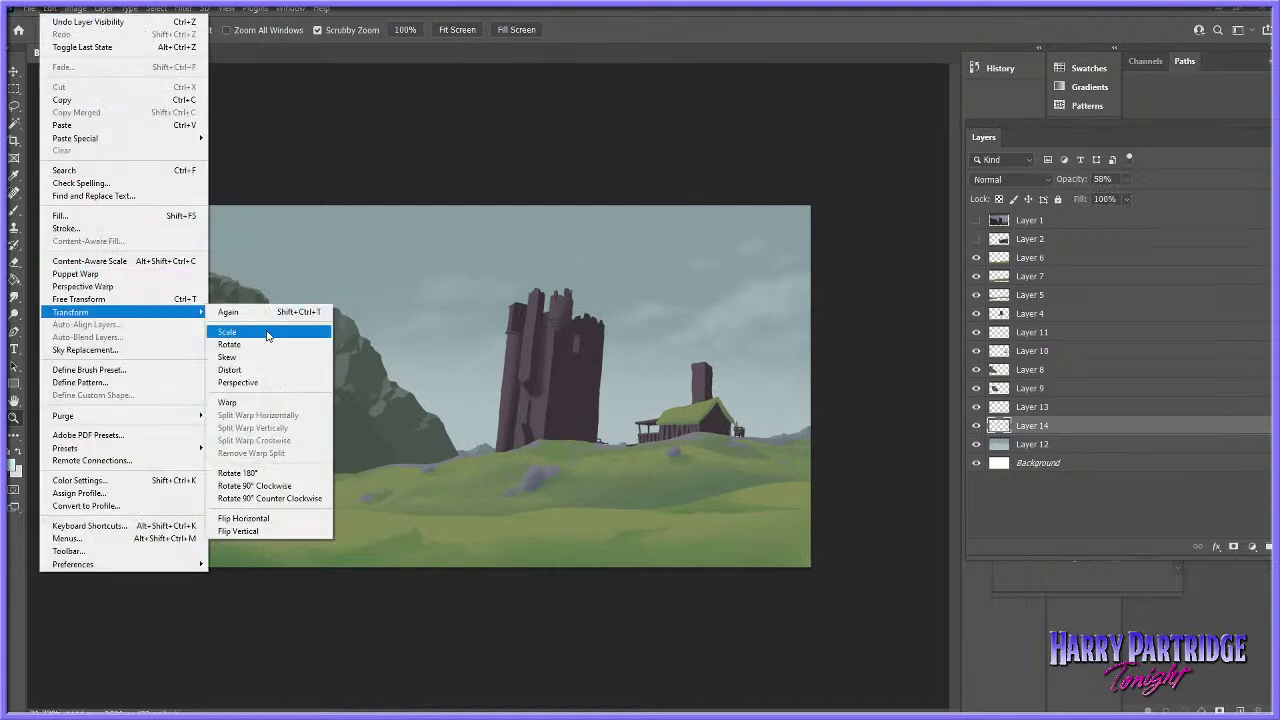
click(268, 333)
drag(587, 415, 595, 338)
drag(757, 286, 776, 369)
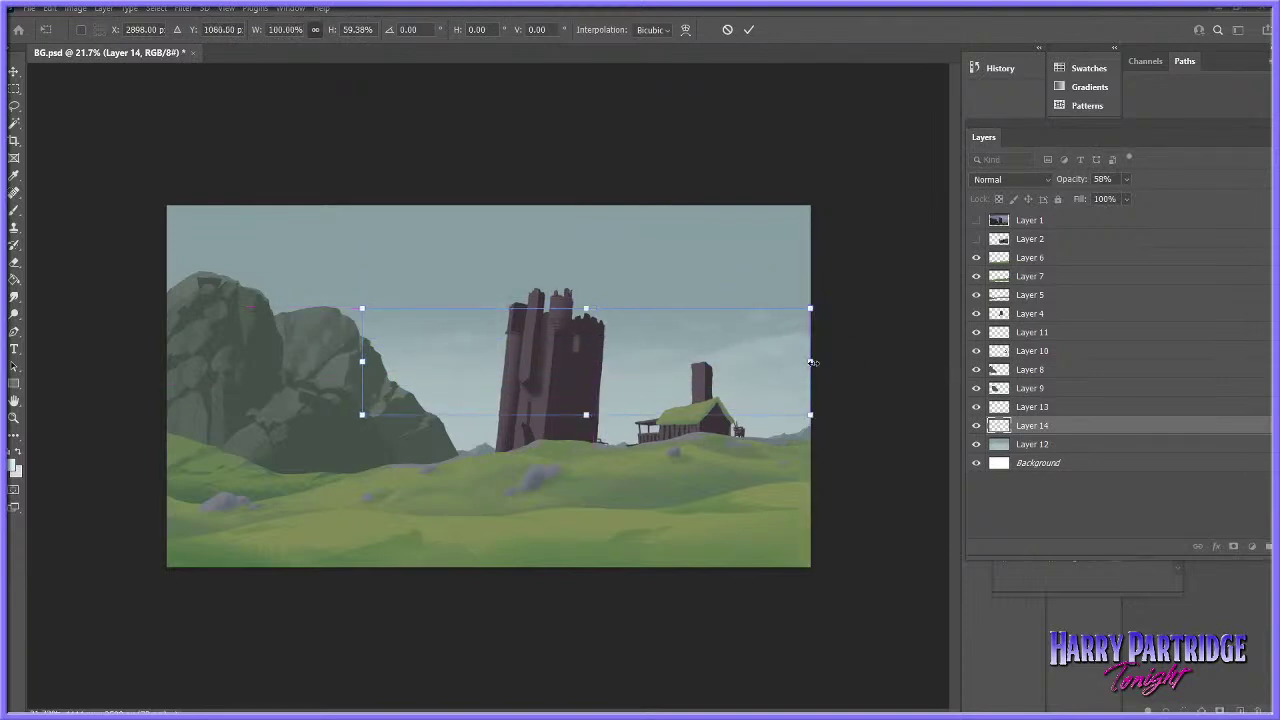
click(14, 106)
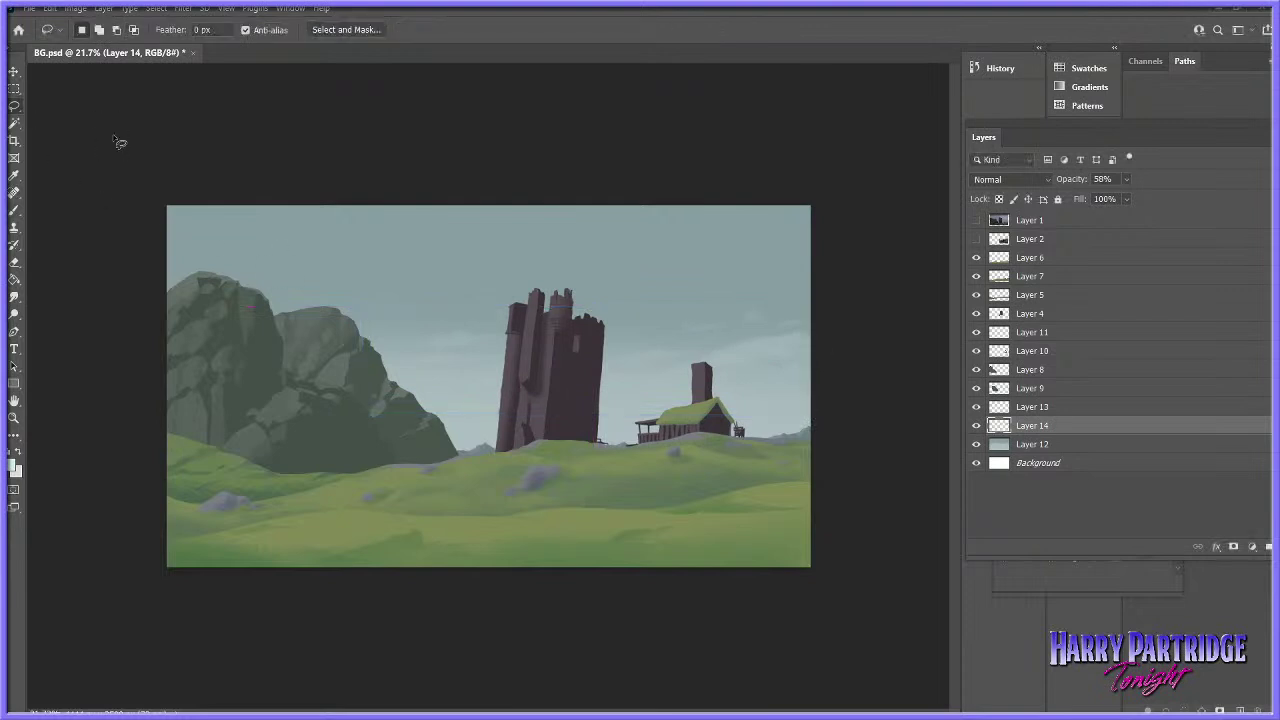
- Add a new layer and place it between Layer 10 and Layer 8
click(14, 418)
drag(395, 350, 433, 346)
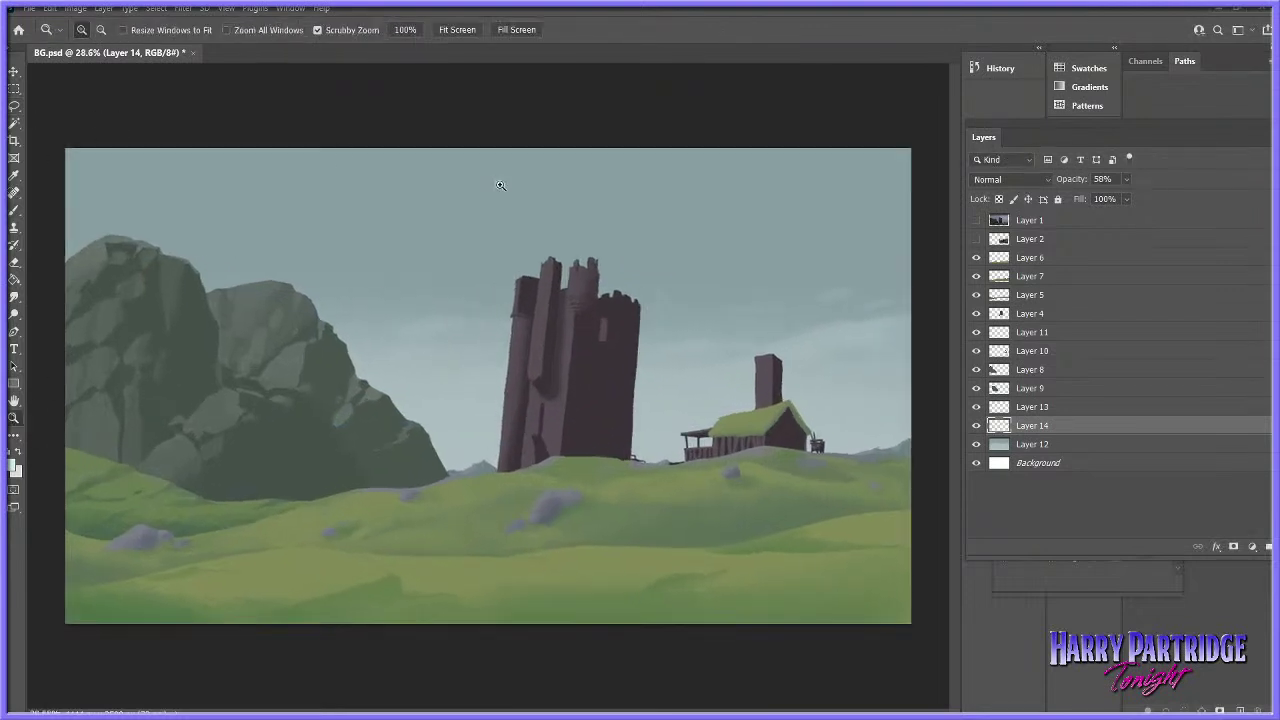
click(103, 8)
mouse_move(115, 19)
click(262, 20)
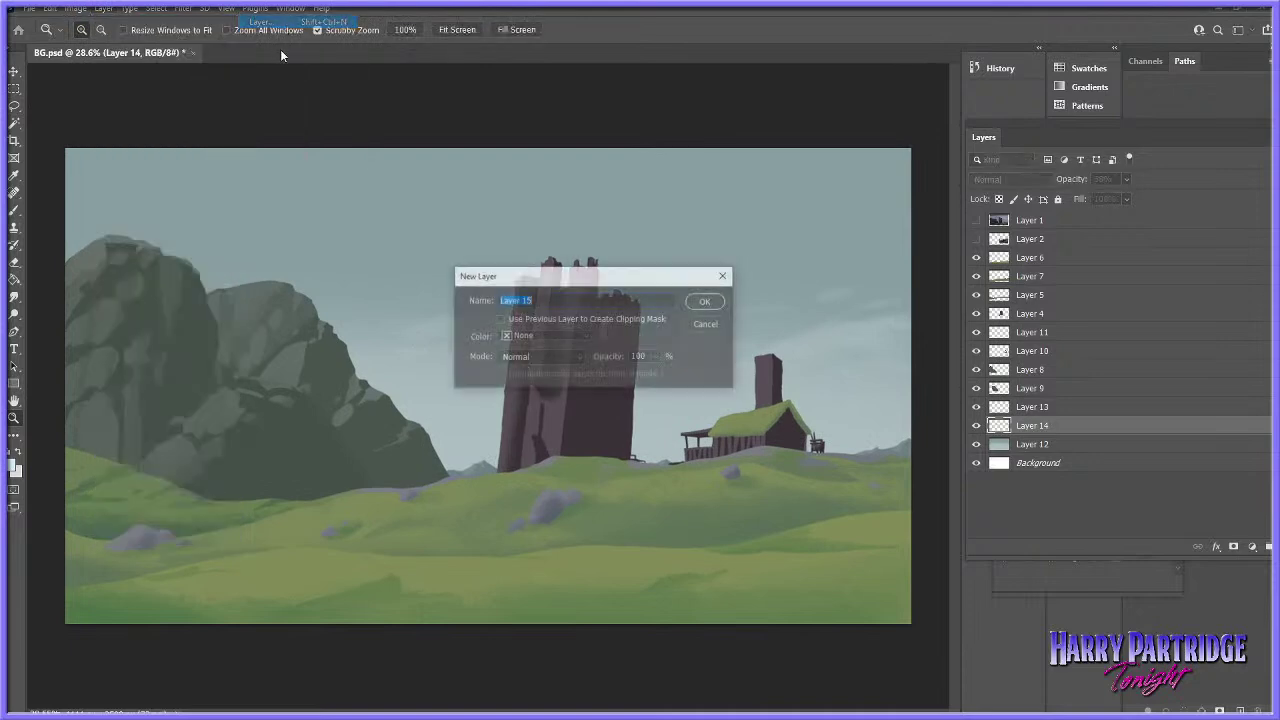
key(Return)
drag(1055, 428, 1079, 370)
- Enlarge the Pastel FAVE brush to 397 px and check the scene against Layer 1
click(14, 209)
right_click(452, 302)
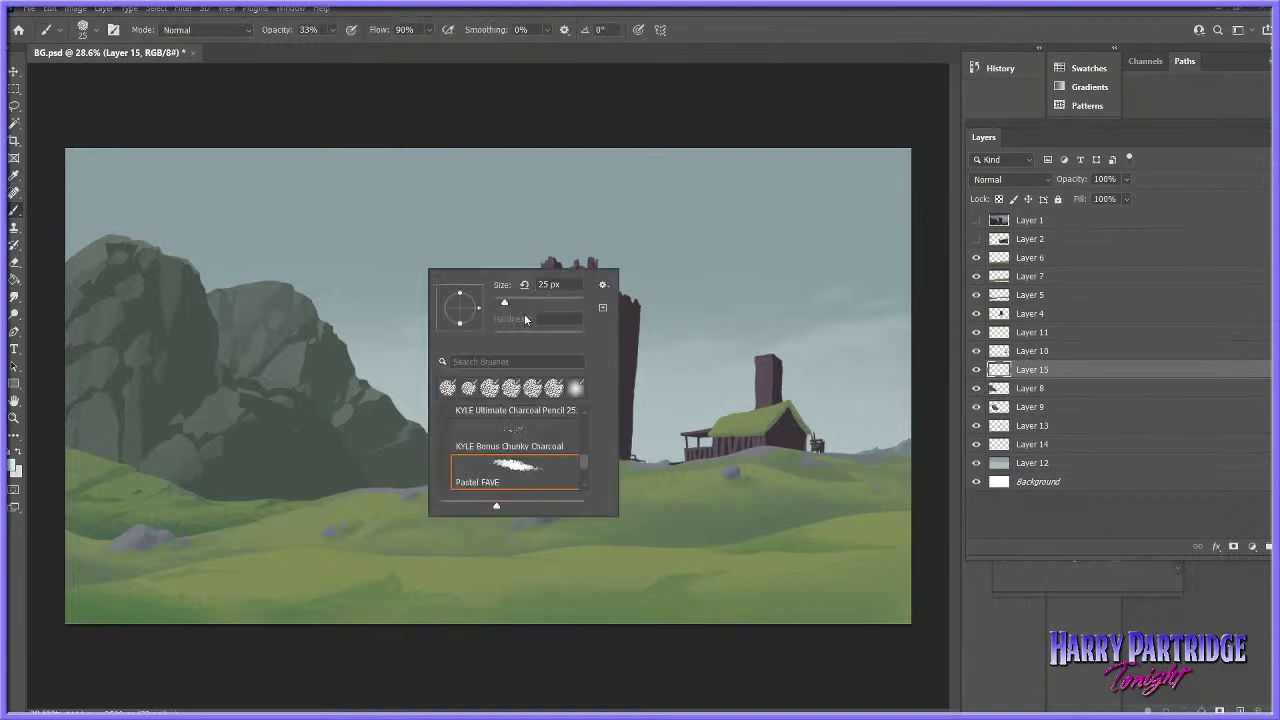
drag(180, 284, 326, 272)
key(ctrl+z)
right_click(334, 246)
drag(458, 276, 488, 277)
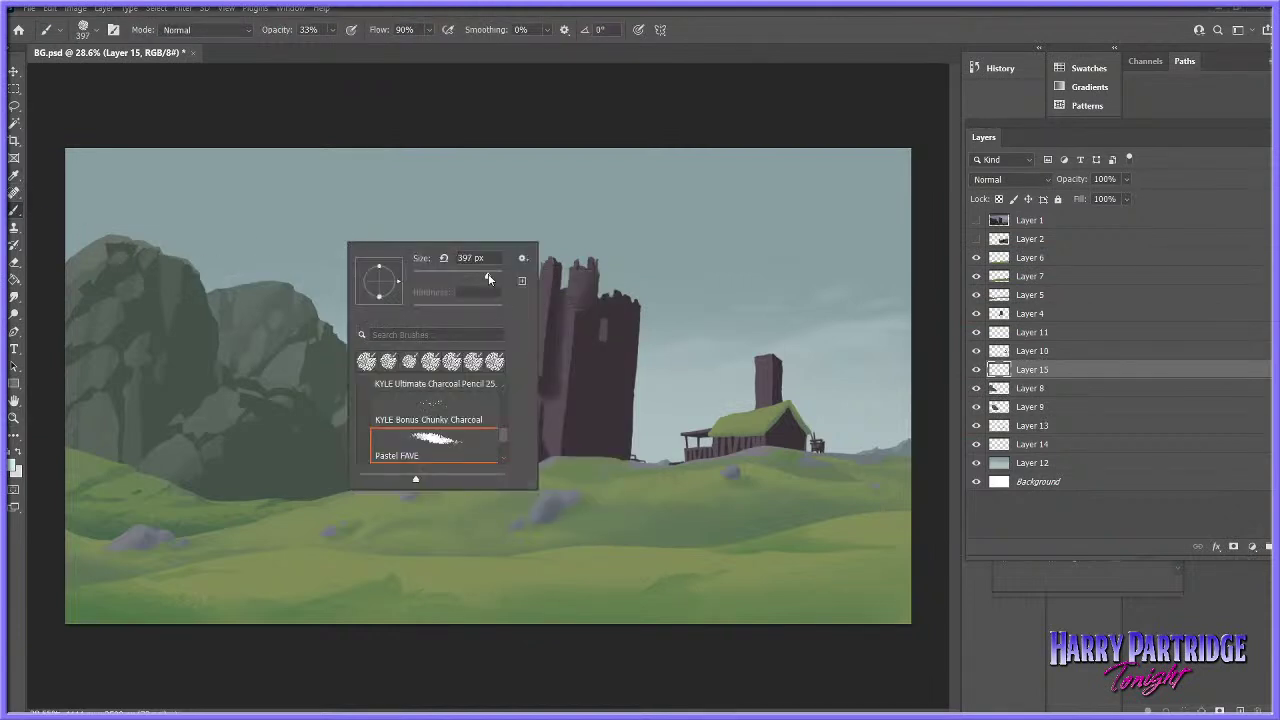
click(976, 221)
click(976, 221)
click(976, 221)
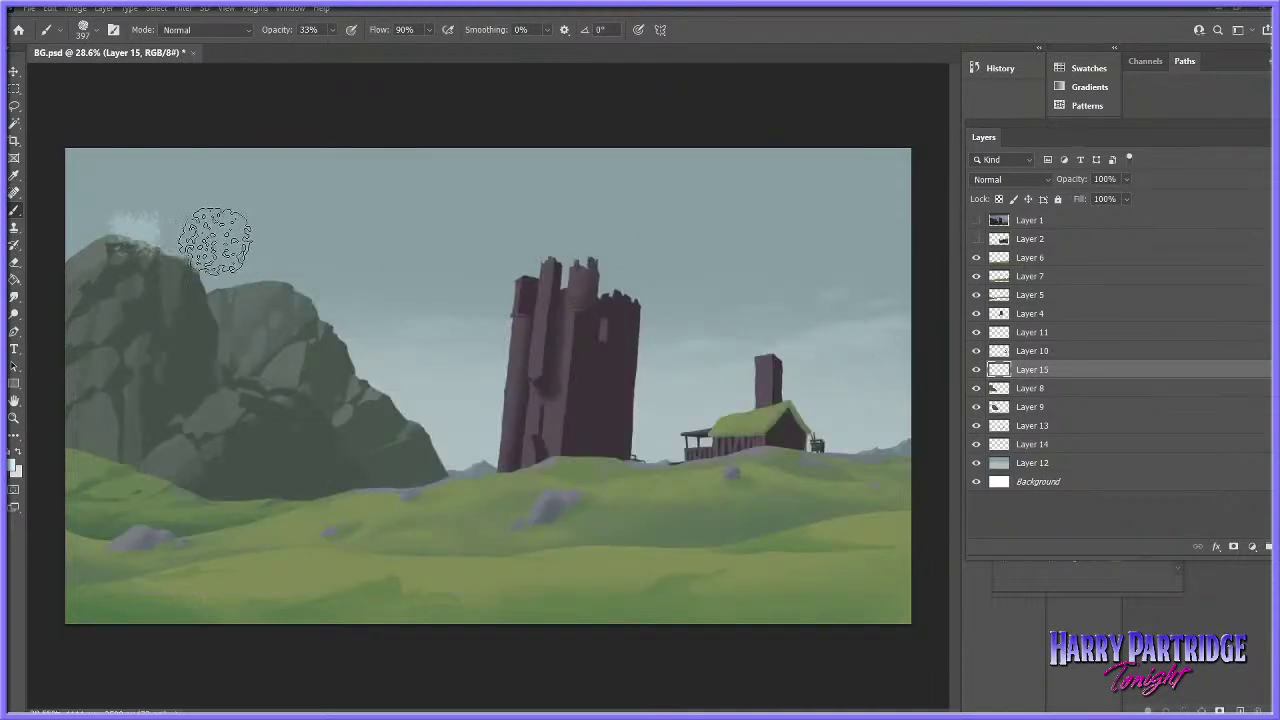
- Paint pale clouds above the mountain peaks, trailing towards the tower, with the Pastel FAVE brush at 245 px
right_click(254, 243)
click(344, 268)
mouse_move(190, 216)
mouse_down()
mouse_move(134, 239)
mouse_move(94, 206)
mouse_move(129, 189)
mouse_move(121, 208)
mouse_move(160, 194)
mouse_move(303, 217)
mouse_move(226, 183)
mouse_move(154, 217)
mouse_move(97, 175)
mouse_move(186, 218)
mouse_move(190, 240)
mouse_move(157, 210)
mouse_move(78, 241)
mouse_move(209, 249)
mouse_move(300, 217)
mouse_move(343, 237)
mouse_up()
key(ctrl+z)
right_click(242, 217)
click(372, 247)
right_click(200, 226)
mouse_move(246, 275)
mouse_down()
mouse_move(211, 280)
mouse_move(296, 269)
mouse_move(229, 251)
mouse_move(369, 224)
mouse_move(227, 190)
mouse_move(219, 172)
mouse_move(224, 205)
mouse_move(323, 208)
mouse_move(384, 232)
mouse_move(216, 257)
mouse_move(172, 244)
mouse_move(151, 216)
mouse_move(59, 253)
mouse_move(169, 176)
mouse_move(228, 202)
mouse_move(268, 165)
mouse_move(319, 162)
mouse_move(292, 151)
mouse_move(441, 146)
mouse_move(394, 219)
mouse_move(437, 205)
mouse_move(384, 227)
mouse_up()
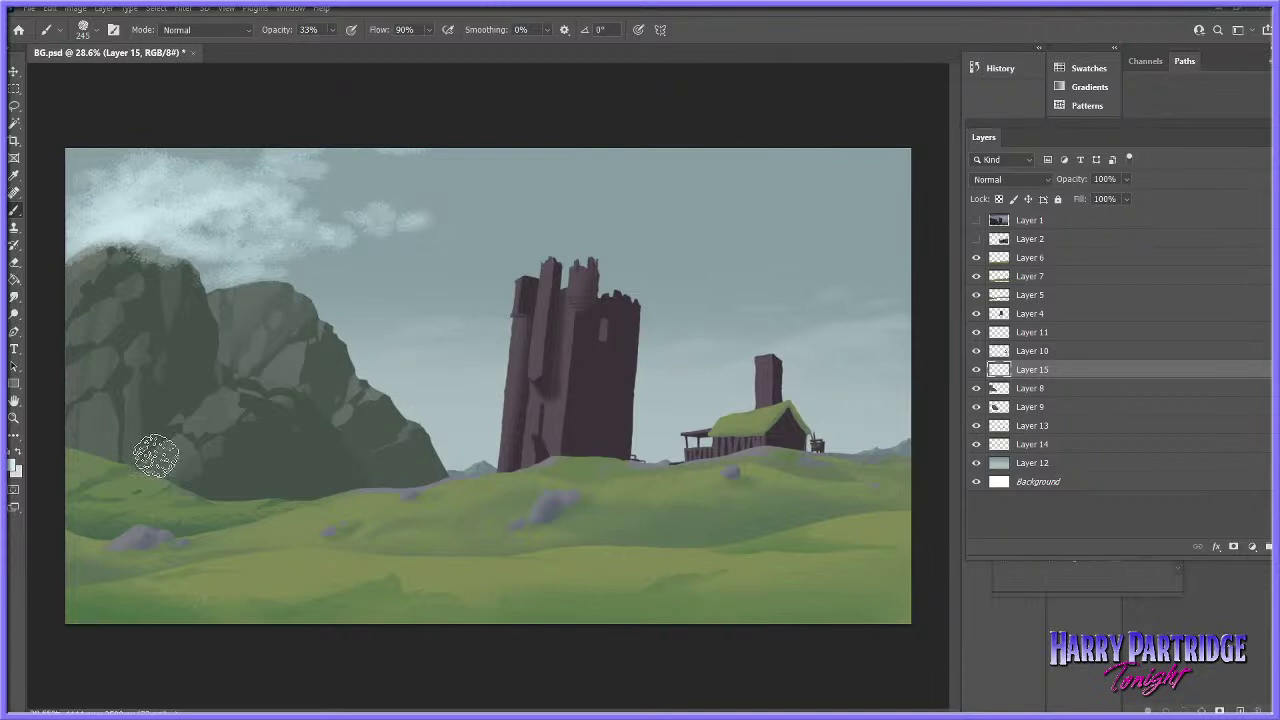
drag(144, 171, 112, 182)
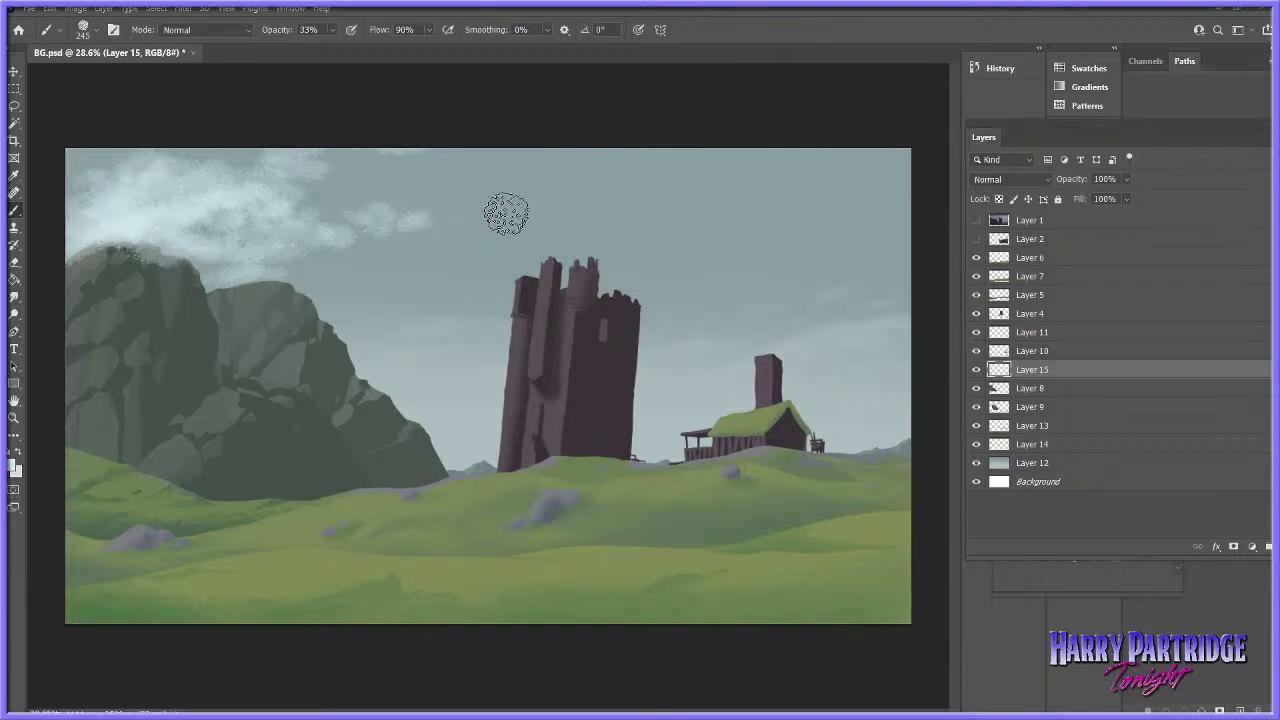
drag(429, 223, 285, 234)
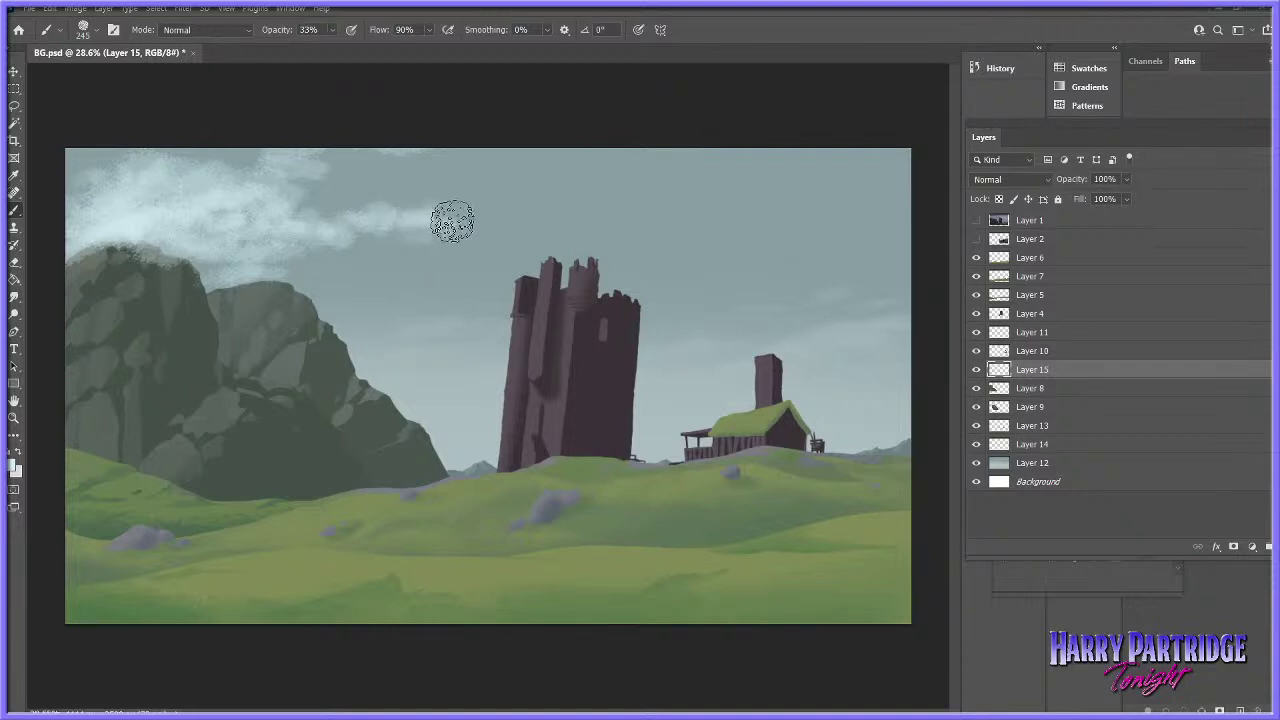
mouse_move(447, 237)
mouse_down()
mouse_move(520, 223)
mouse_move(434, 234)
mouse_move(491, 229)
mouse_move(461, 233)
mouse_up()
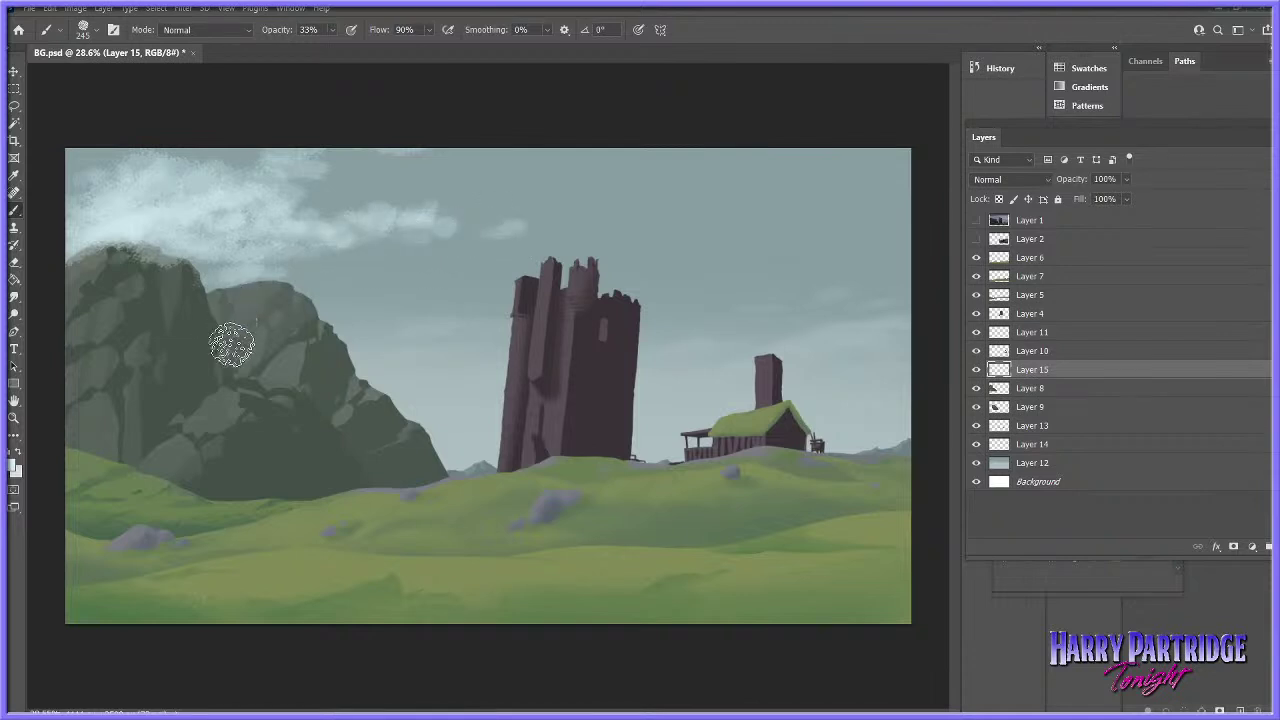
- Apply a Motion Blur to the Layer 15 clouds with an angle of 9° and a distance of 180 pixels
click(184, 9)
mouse_move(265, 181)
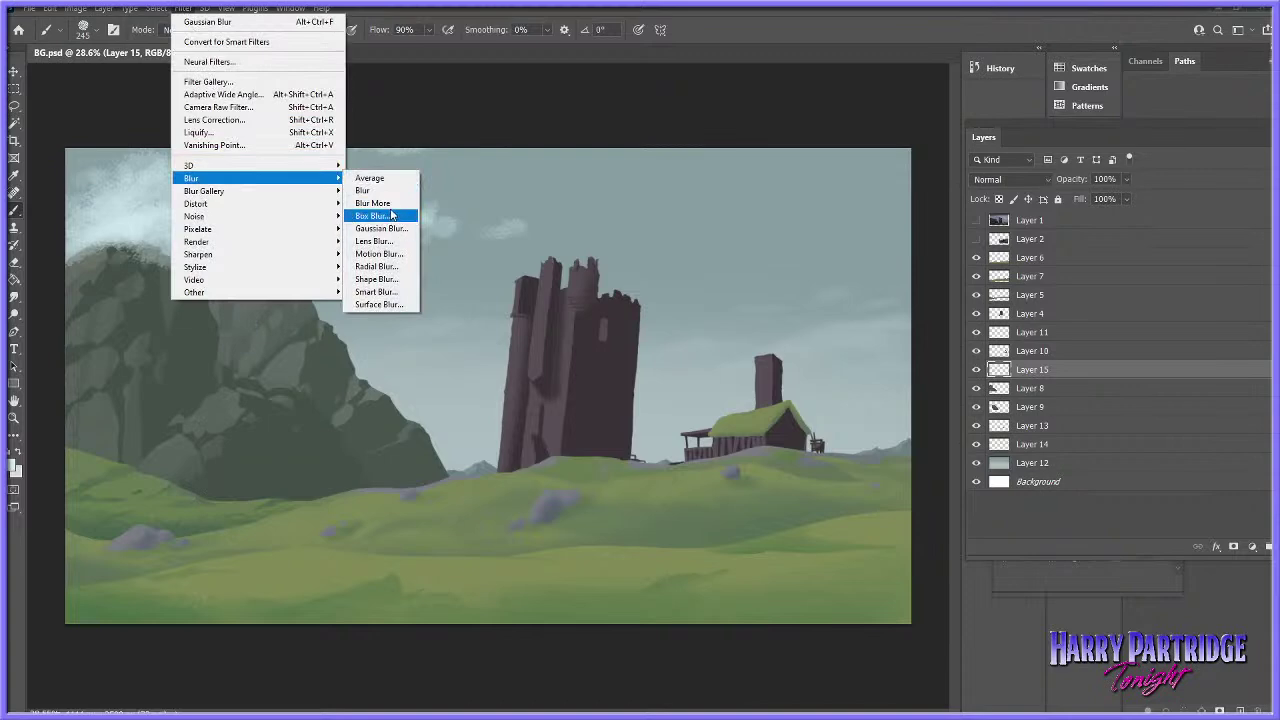
click(386, 256)
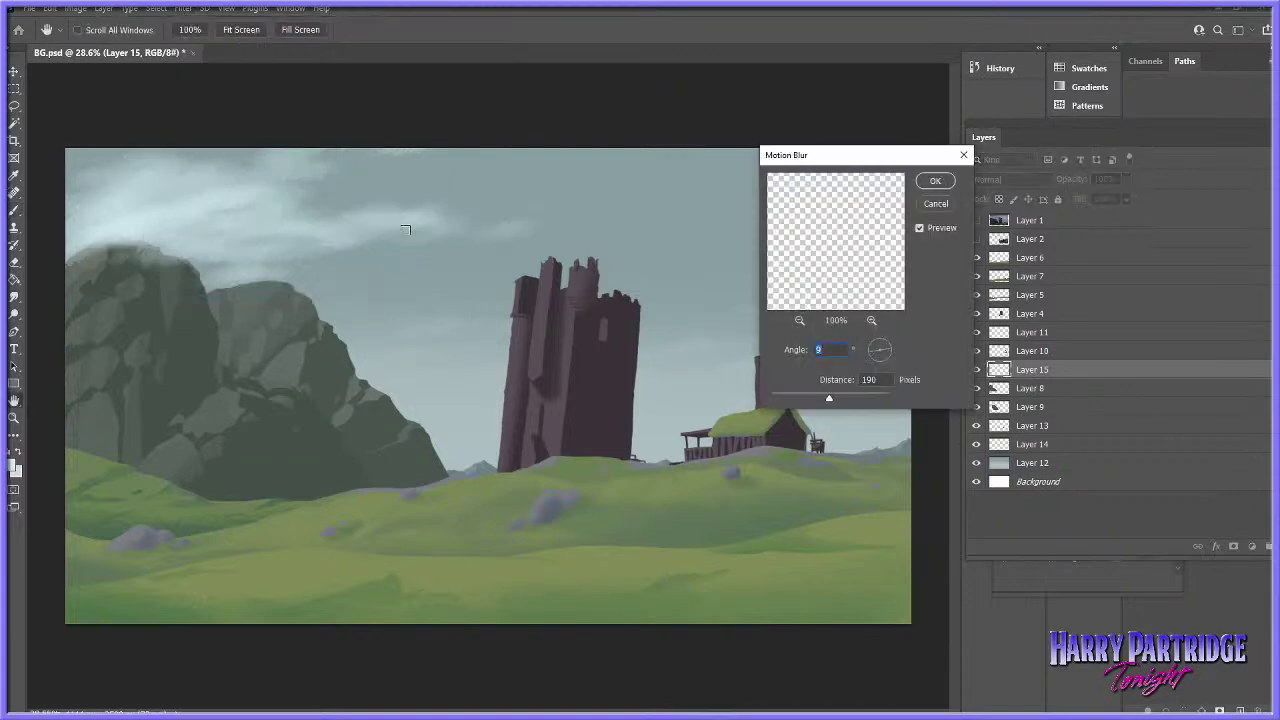
drag(828, 397, 829, 401)
click(934, 183)
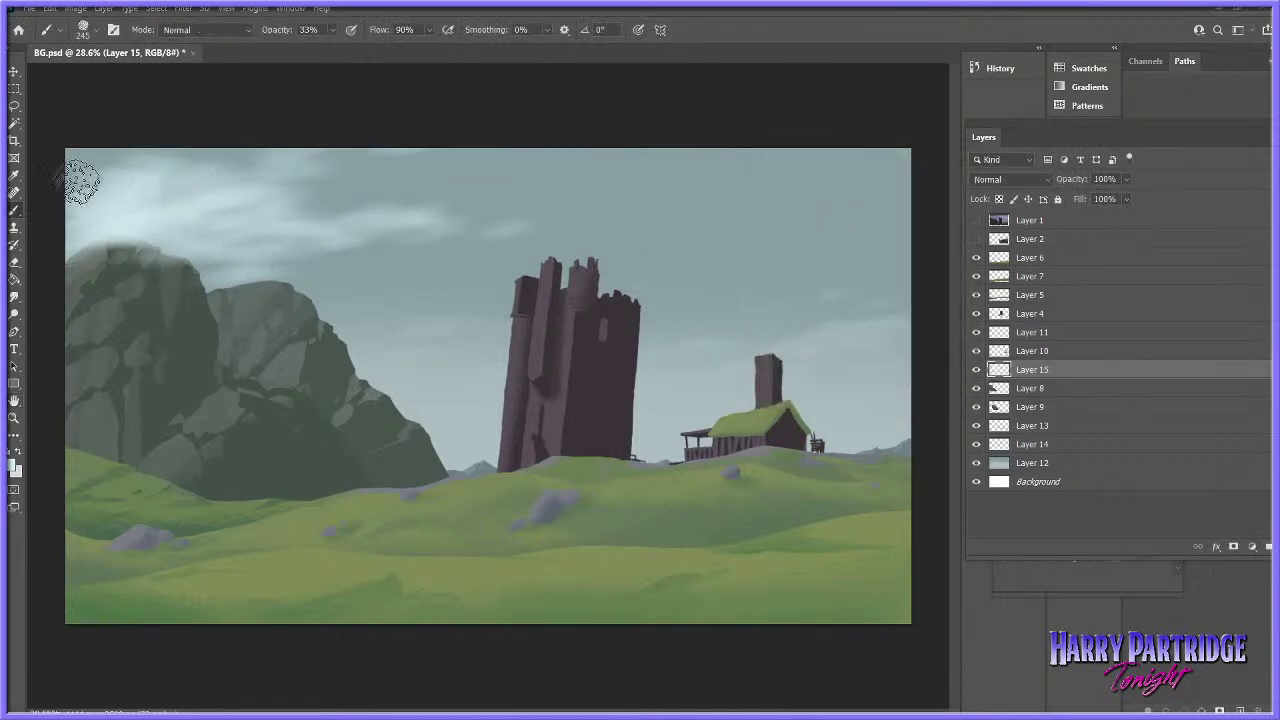
- Switch to a soft round brush with lower opacity, try a haze stroke above the front mountain's peak, and undo it
right_click(458, 213)
drag(487, 352, 487, 303)
click(457, 361)
drag(331, 31, 288, 51)
right_click(268, 198)
drag(405, 232, 401, 232)
drag(206, 185, 117, 218)
key(ctrl+z)
- Paint faint haze over the front mountain's peak with the soft brush at 200 px and 6% opacity
right_click(268, 186)
drag(405, 233, 366, 232)
drag(433, 198, 435, 198)
drag(207, 197, 89, 227)
drag(331, 29, 326, 48)
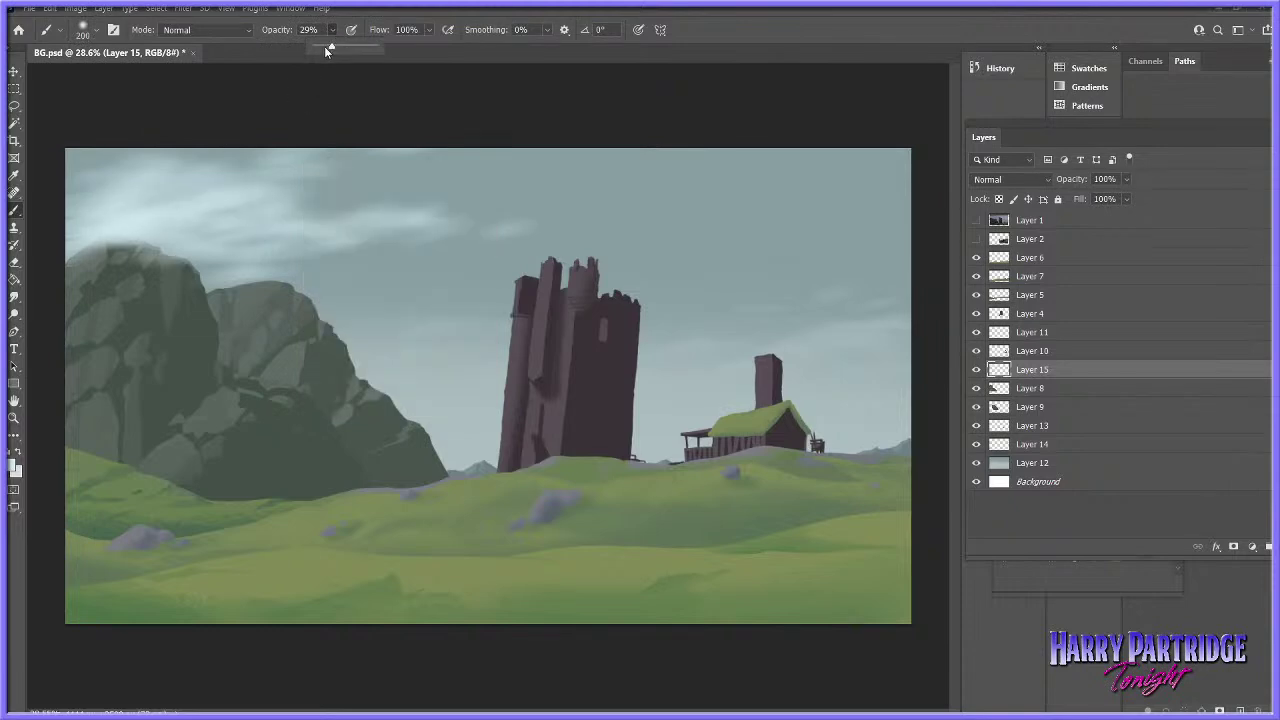
drag(170, 197, 98, 213)
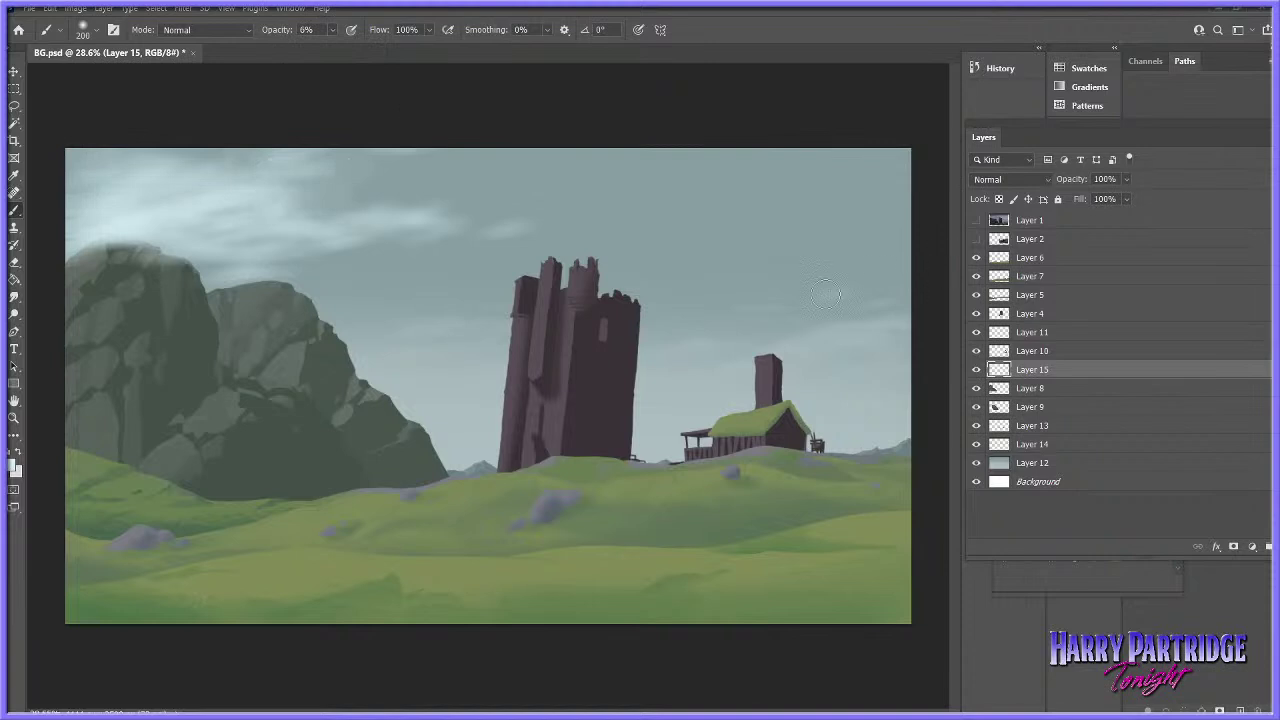
- Check which mountain Layer 8 and Layer 9 each contain by toggling their visibility
click(977, 389)
click(977, 389)
click(14, 418)
click(463, 481)
mouse_move(526, 712)
mouse_down()
mouse_move(453, 712)
mouse_move(515, 712)
mouse_up()
alt+click(622, 524)
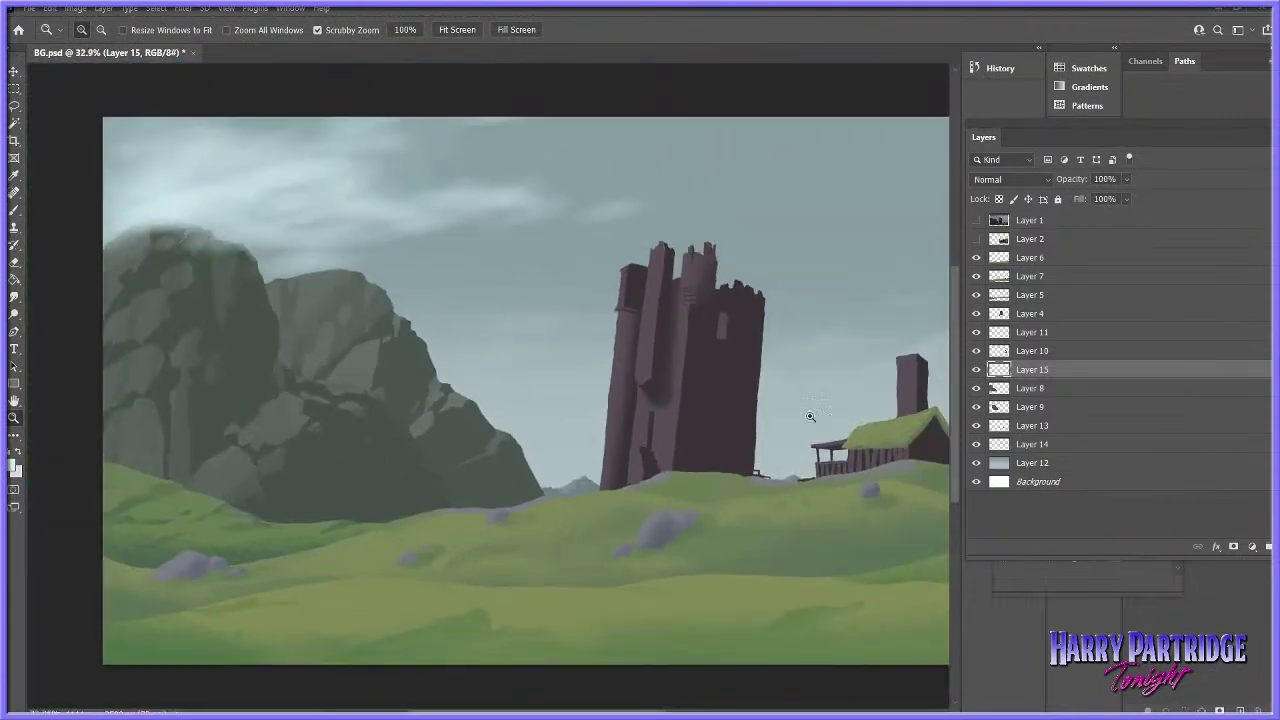
click(976, 407)
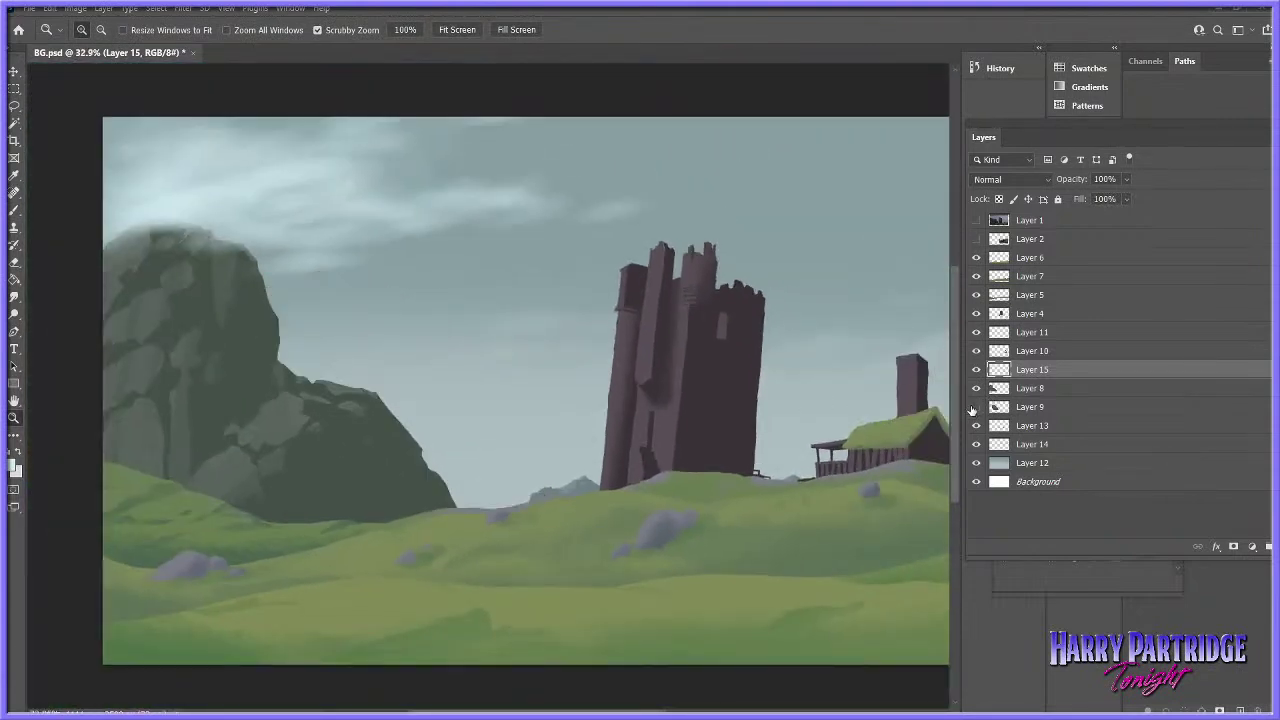
click(976, 407)
- Nudge the rear mountain on Layer 9 down slightly
click(1030, 406)
click(13, 72)
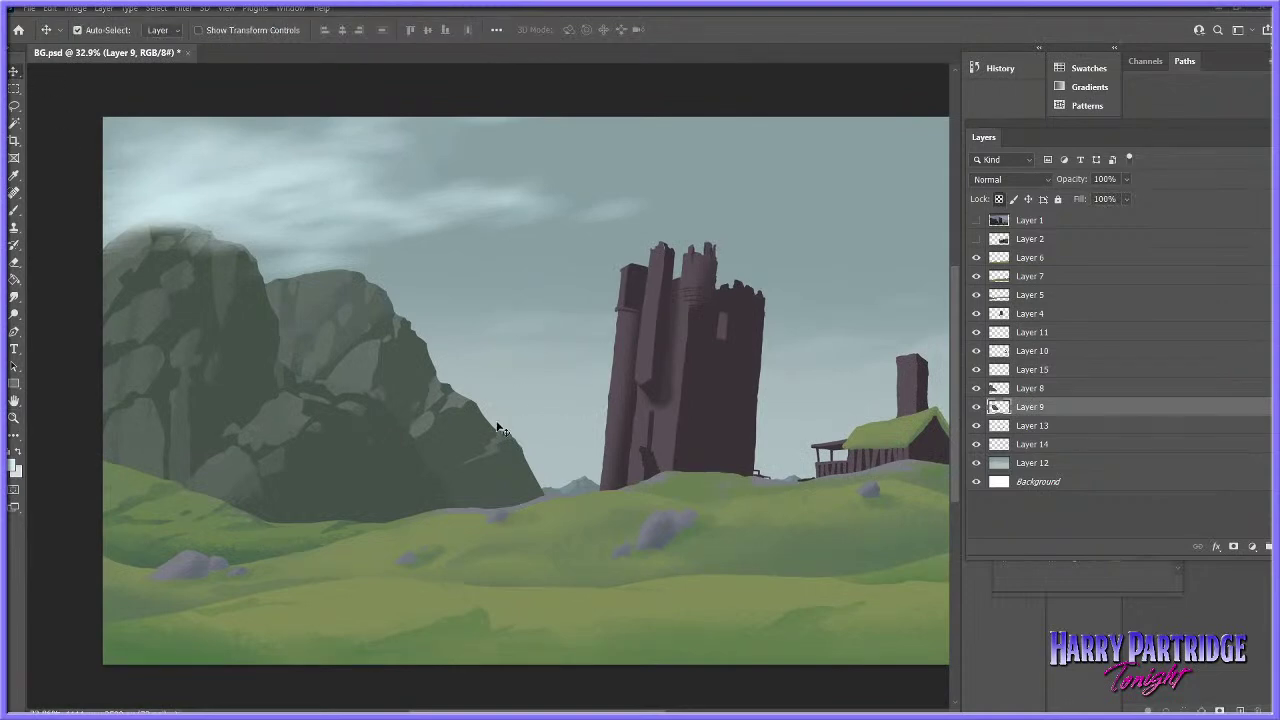
key(shift+Down)
key(shift+Down)
key(shift+Down)
key(shift+Down)
key(shift+Down)
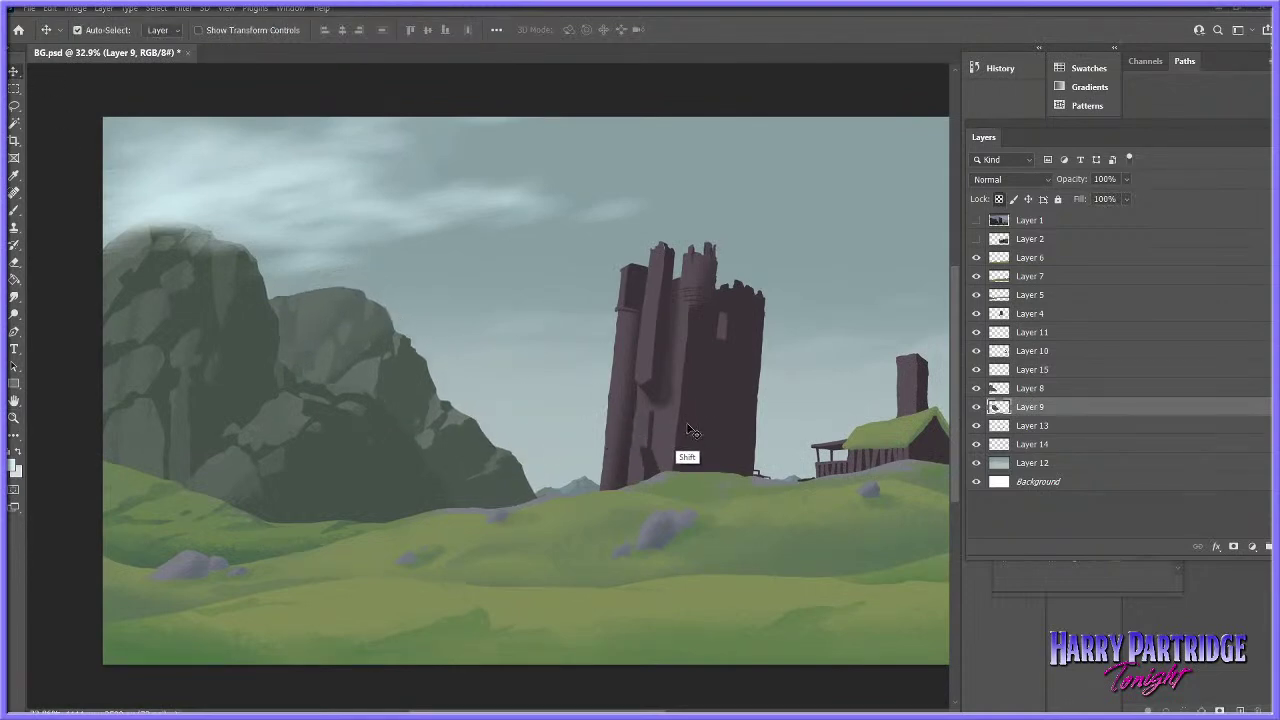
key(shift+Up)
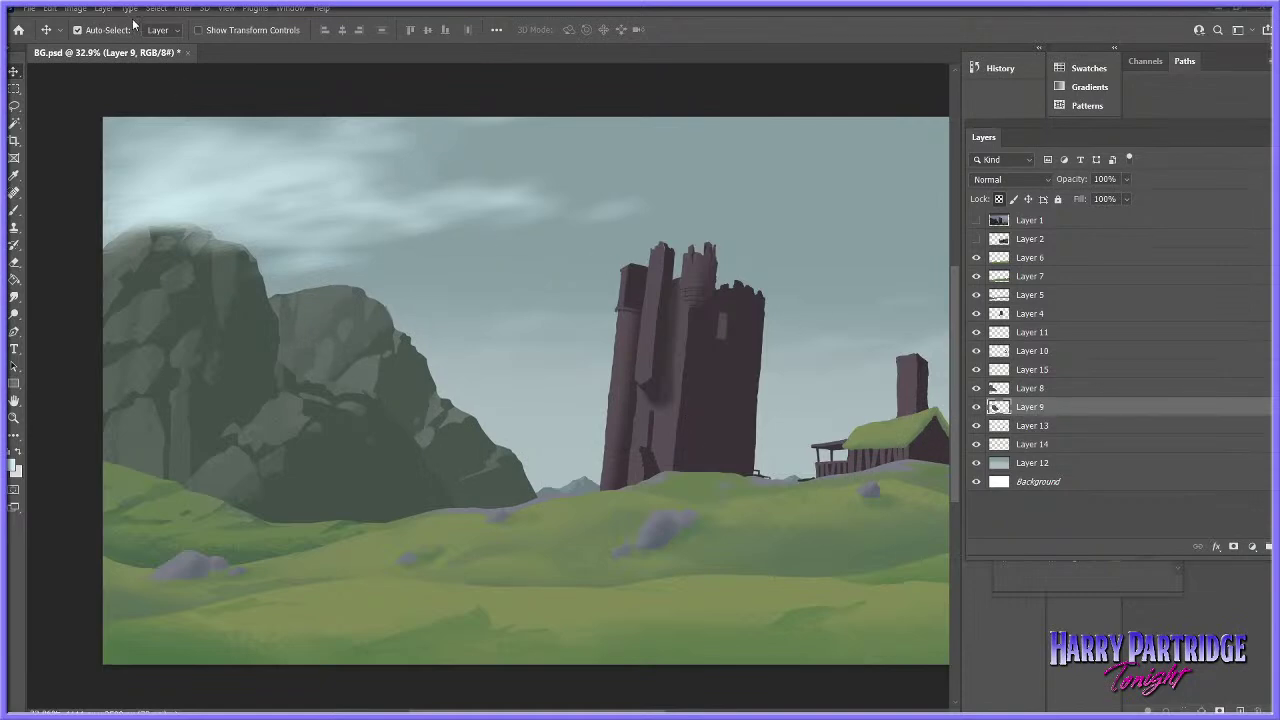
- Add a new layer directly above Layer 9 and switch to the Brush tool
click(104, 8)
mouse_move(114, 20)
click(262, 21)
key(Return)
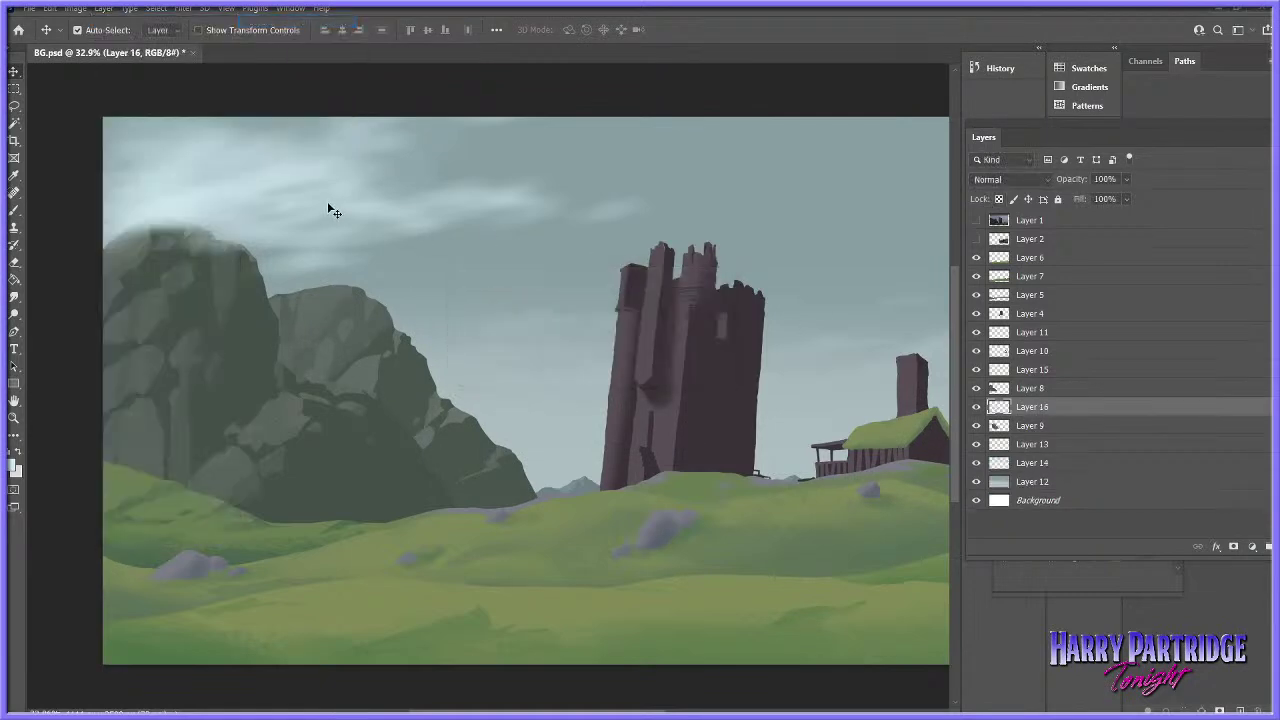
click(14, 210)
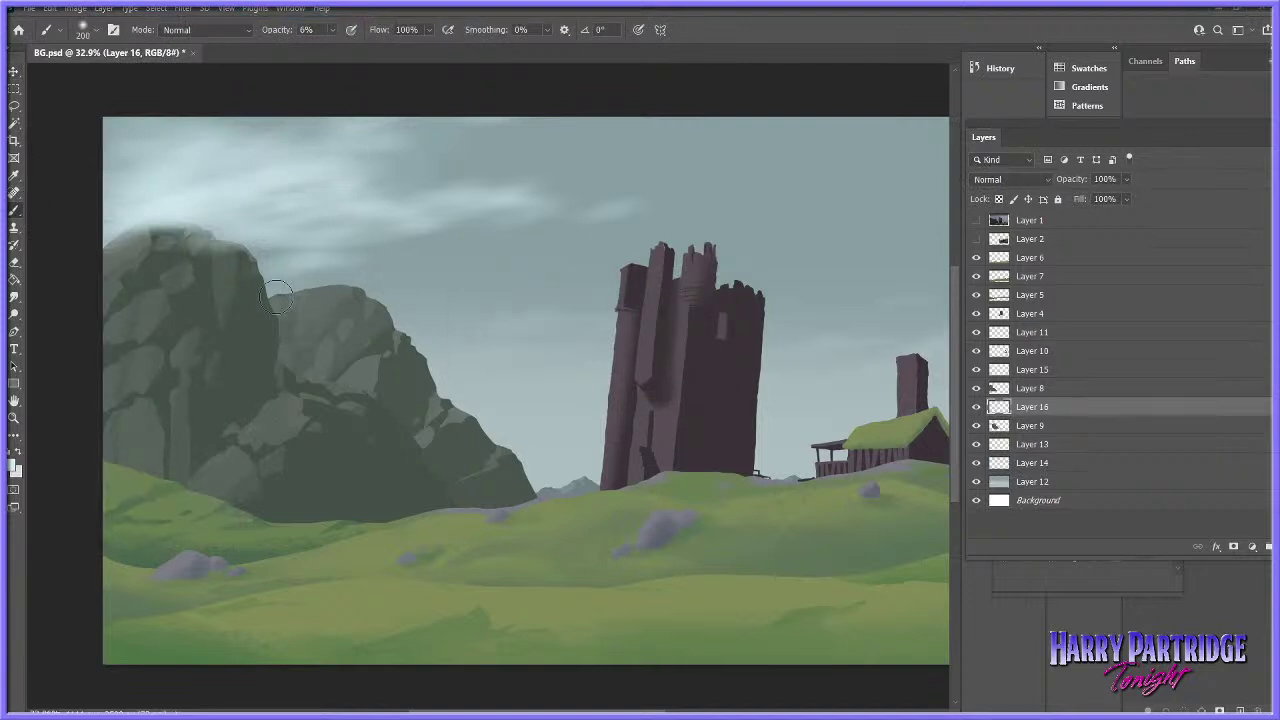
- Try mist strokes around the rear mountain's summit with the soft brush and undo them
right_click(300, 250)
click(401, 284)
click(281, 313)
drag(284, 292, 287, 288)
key(ctrl+z)
click(351, 29)
drag(430, 287, 427, 299)
key(ctrl+z)
- Paint small clouds around the rear mountain's summit with the pastel brush at 95 px and 38% opacity
right_click(482, 290)
click(600, 455)
click(421, 279)
click(332, 30)
right_click(478, 292)
drag(569, 332, 574, 332)
mouse_move(288, 301)
mouse_down()
mouse_move(267, 294)
mouse_move(281, 350)
mouse_move(285, 304)
mouse_move(307, 291)
mouse_move(295, 298)
mouse_move(432, 288)
mouse_move(318, 314)
mouse_move(358, 317)
mouse_up()
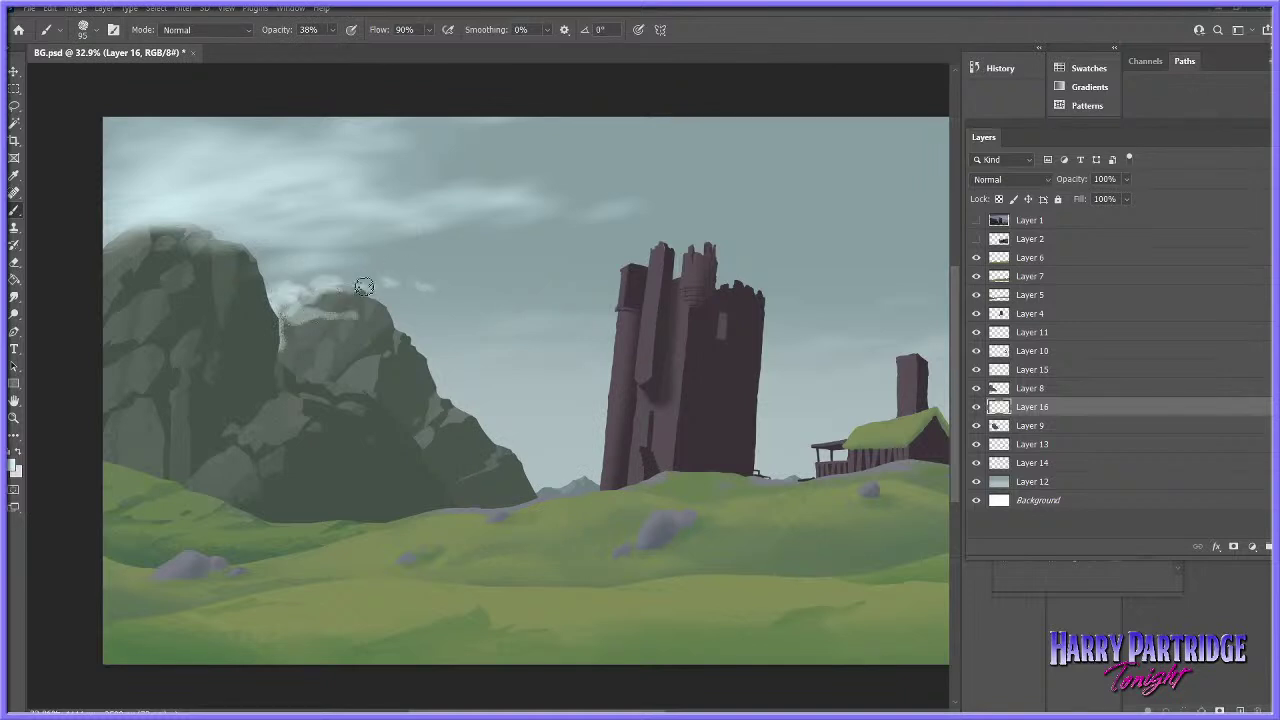
mouse_move(434, 289)
mouse_down()
mouse_move(538, 288)
mouse_move(397, 298)
mouse_up()
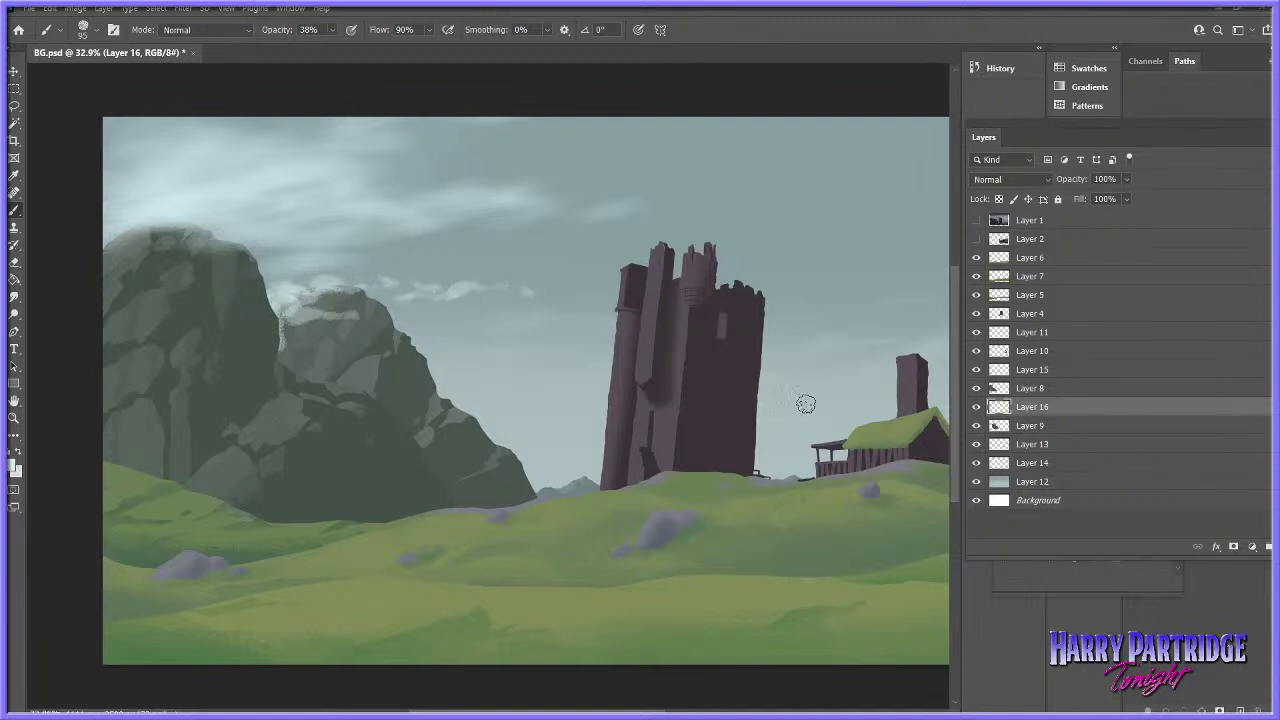
click(184, 9)
mouse_move(300, 178)
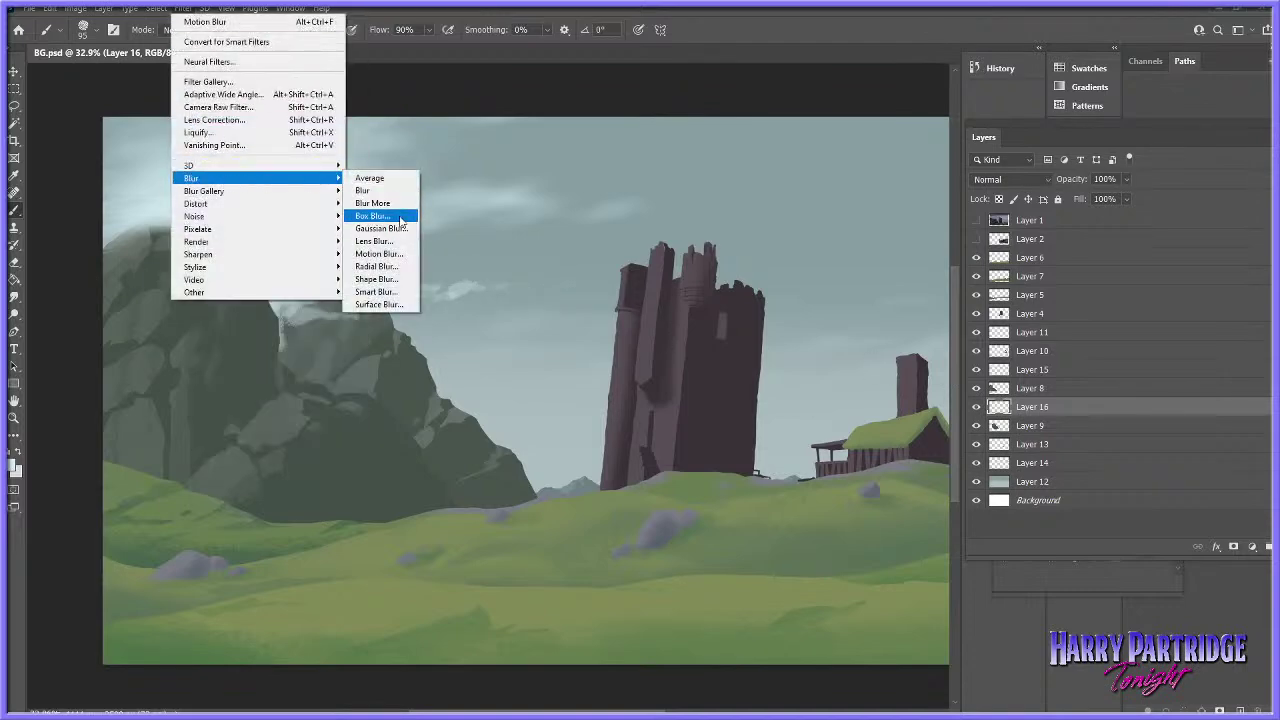
click(378, 254)
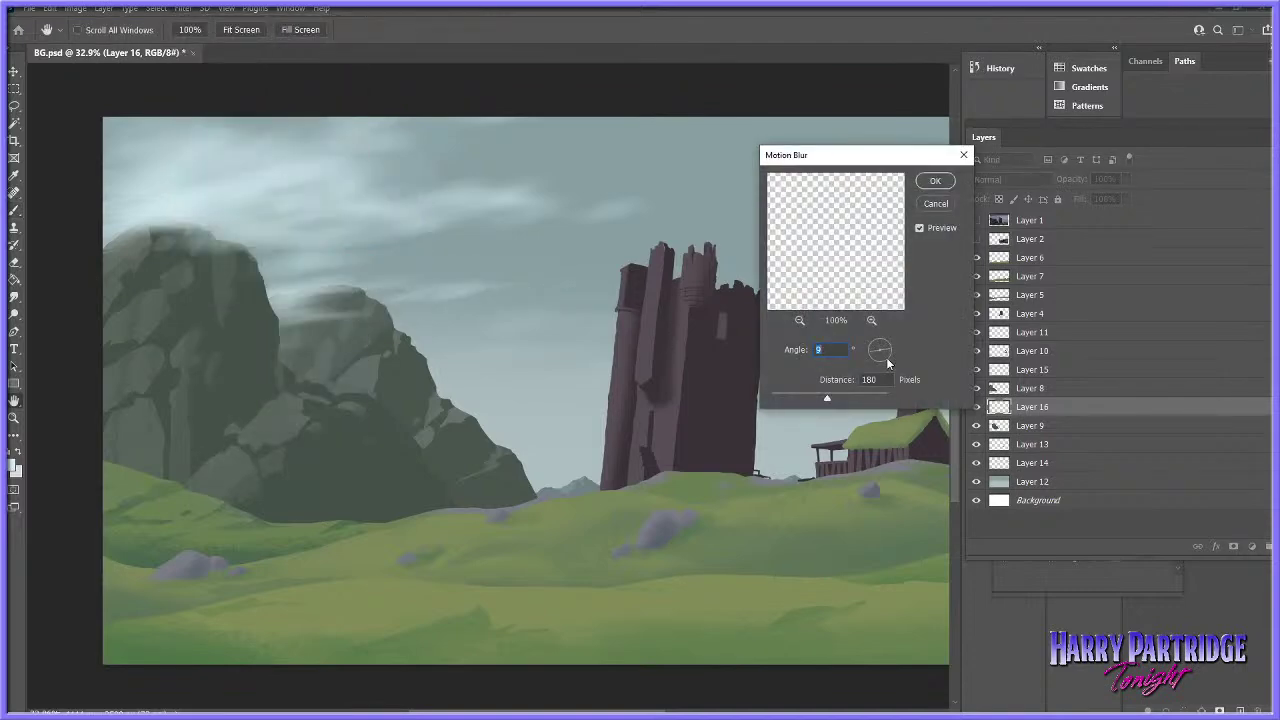
drag(886, 346, 889, 351)
click(928, 202)
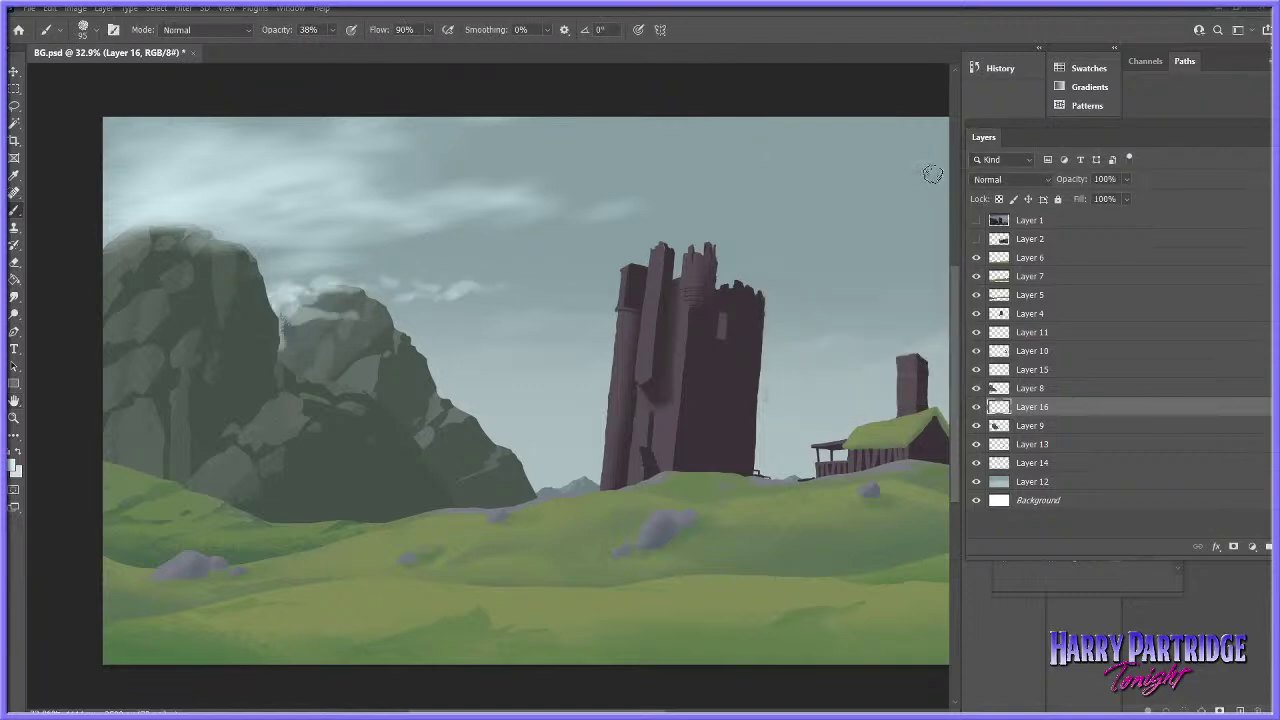
- Apply a Motion Blur to the Layer 16 clouds with an angle of 0° and a distance of 92 pixels
click(183, 8)
mouse_move(256, 181)
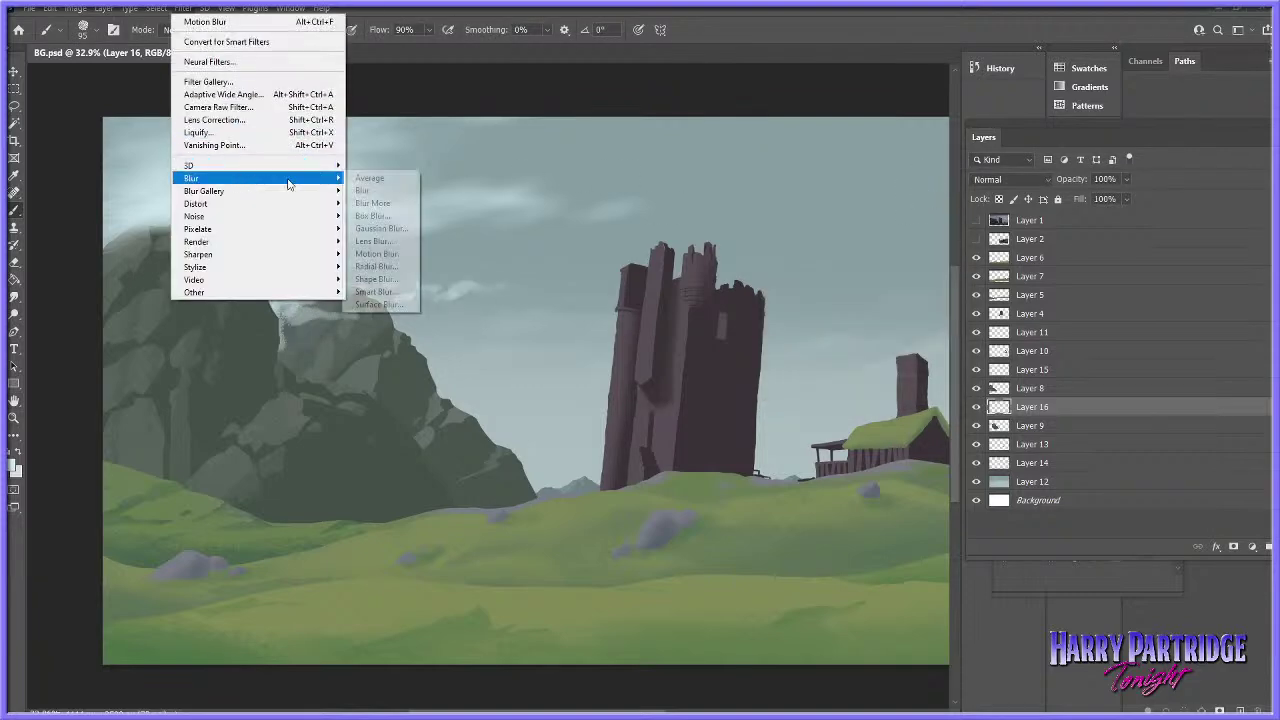
click(379, 254)
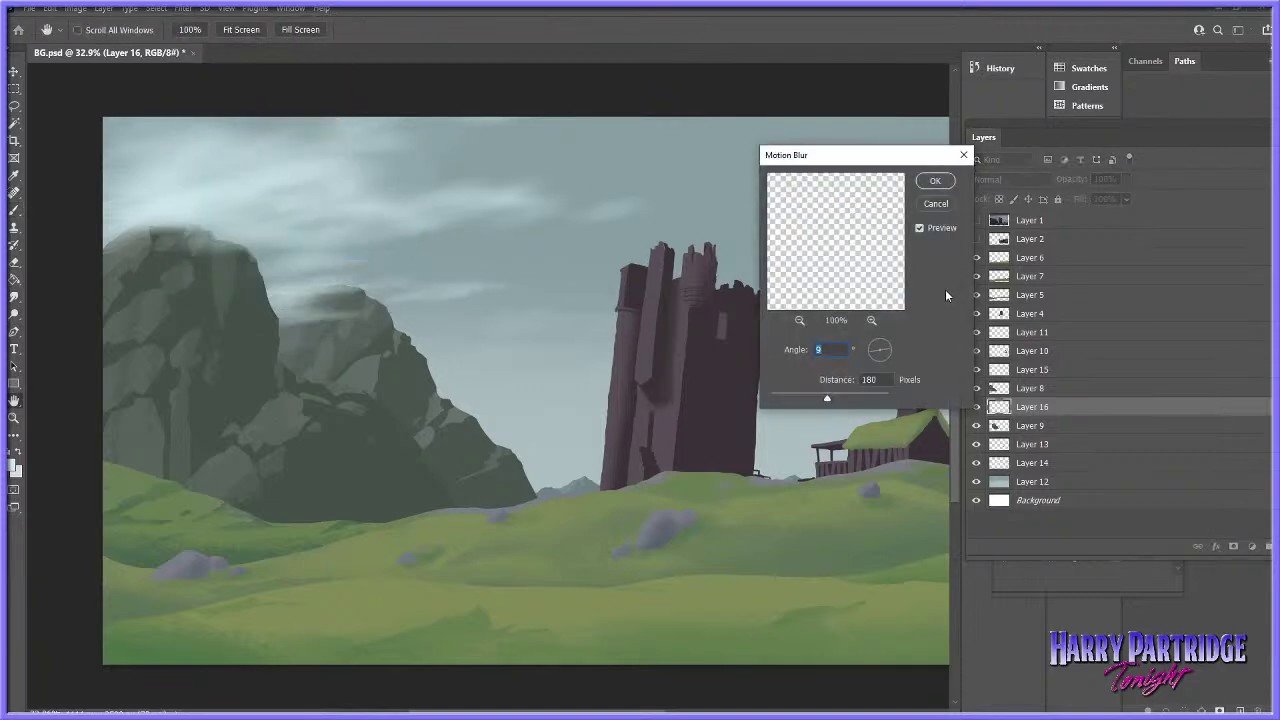
click(891, 348)
drag(827, 398, 813, 400)
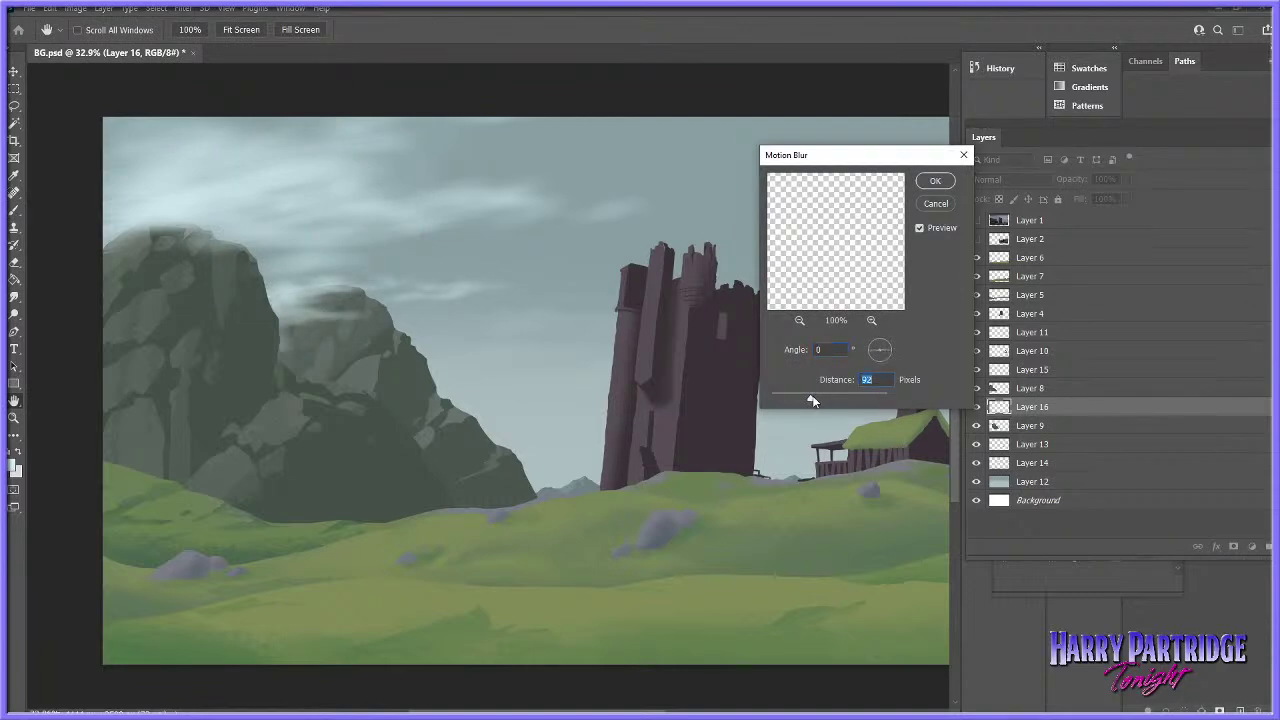
click(936, 182)
- Soften the Layer 16 clouds further with a Gaussian Blur and view the whole scene
click(185, 12)
mouse_move(215, 169)
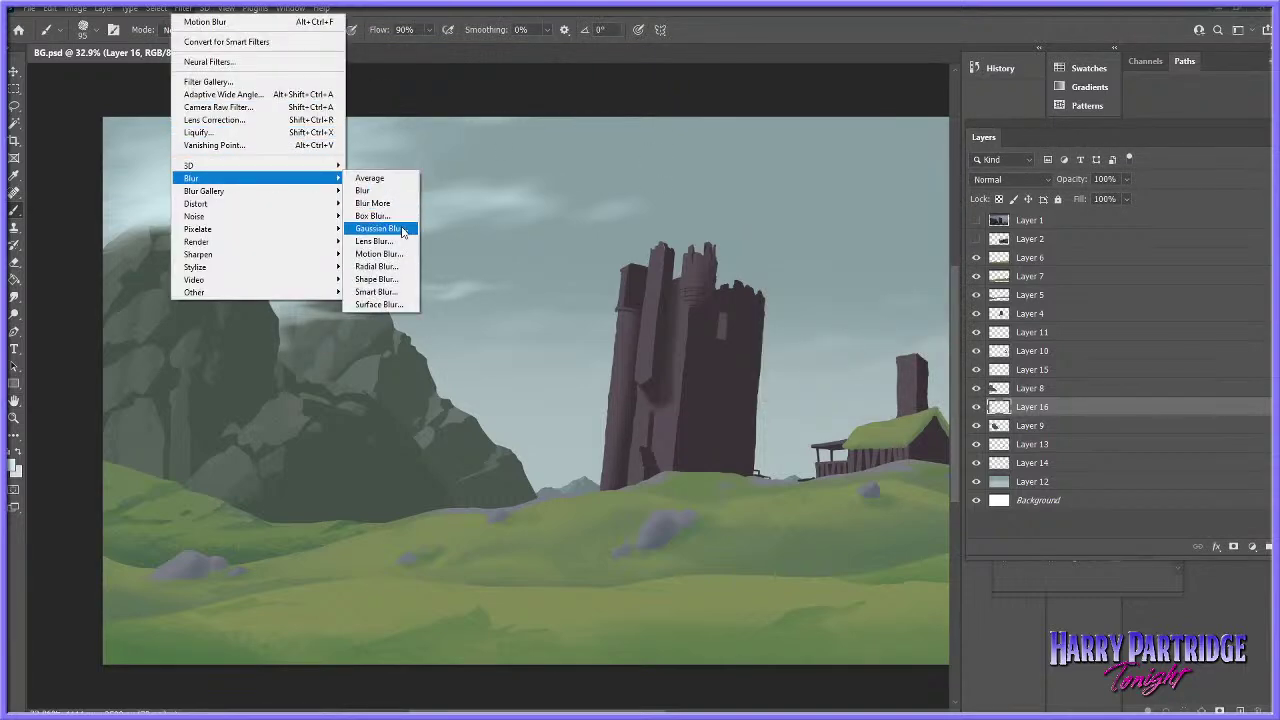
click(400, 232)
click(1058, 264)
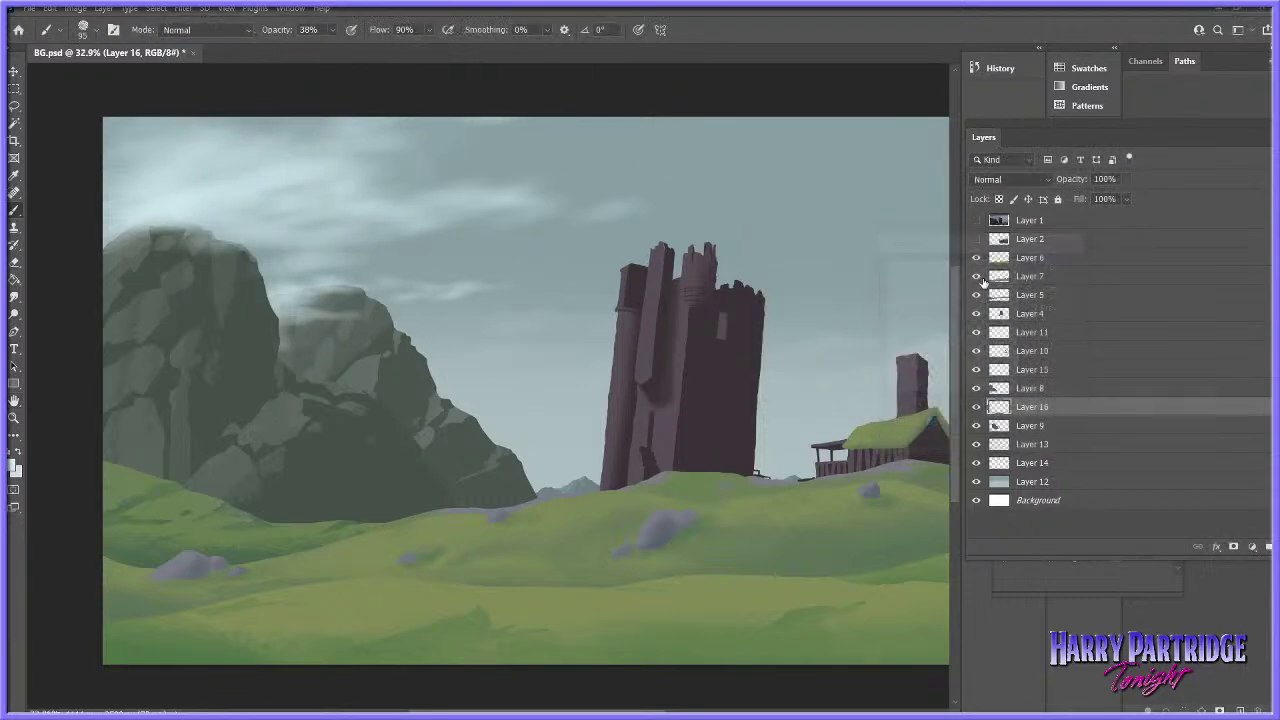
click(19, 416)
mouse_move(694, 425)
mouse_down()
mouse_move(693, 481)
mouse_move(630, 425)
mouse_move(615, 450)
mouse_move(620, 493)
mouse_move(545, 540)
mouse_up()
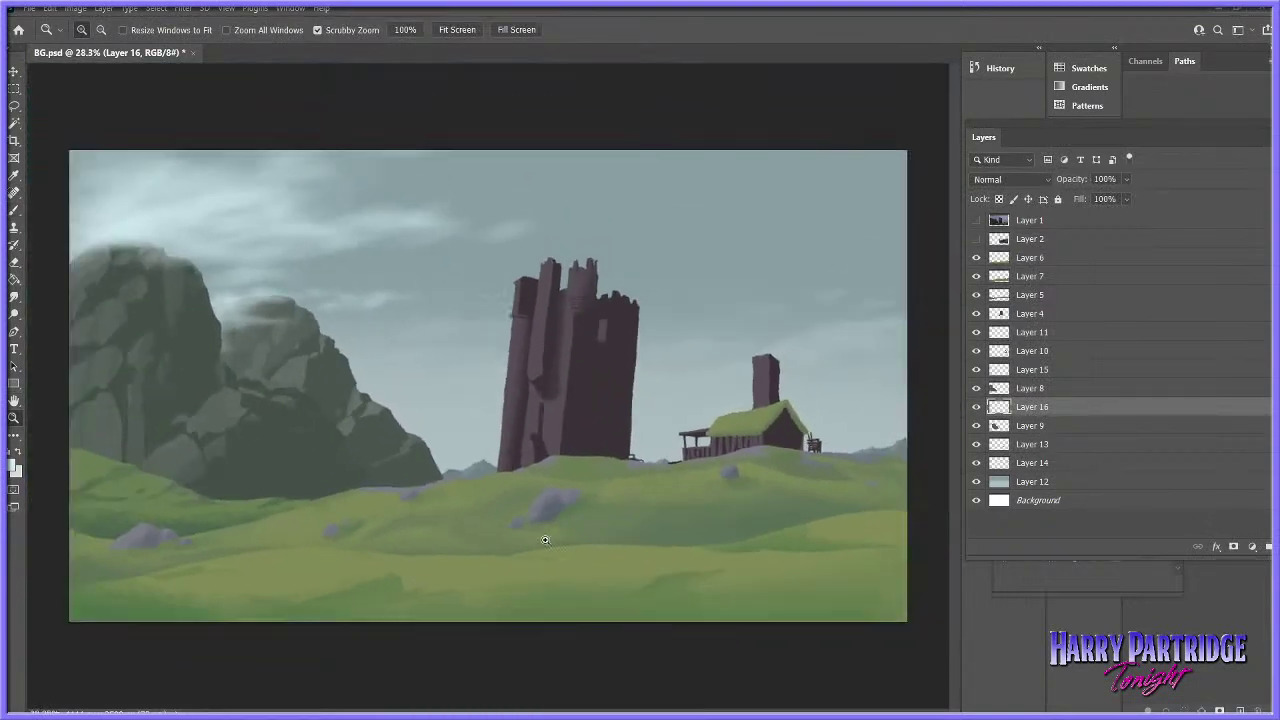
- Duplicate the Layer 15 clouds
click(18, 212)
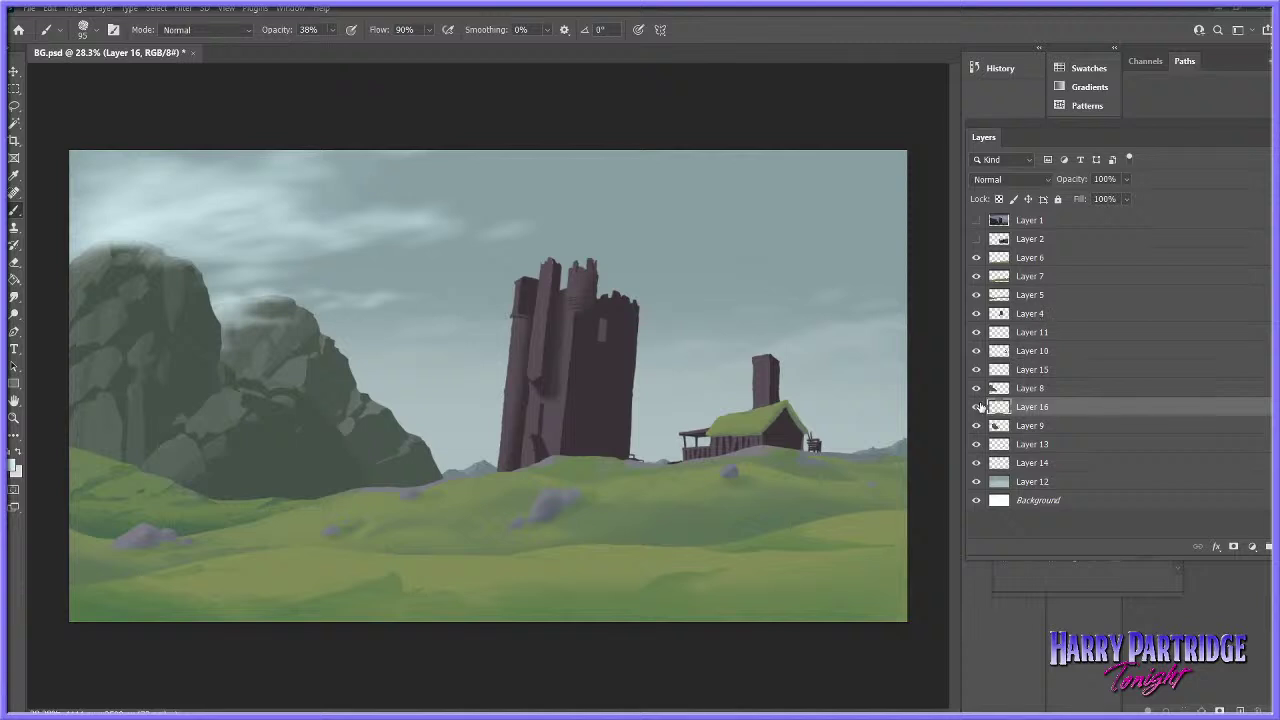
click(978, 372)
click(978, 372)
right_click(1018, 370)
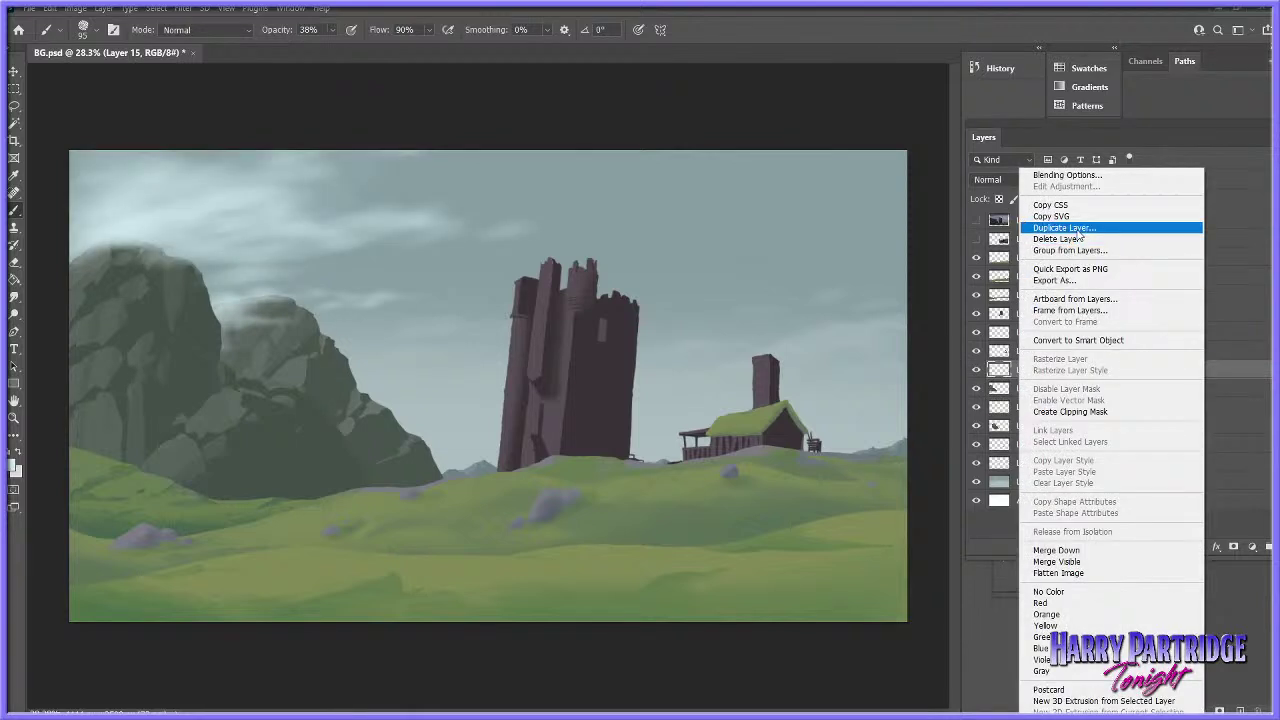
click(1065, 228)
key(Return)
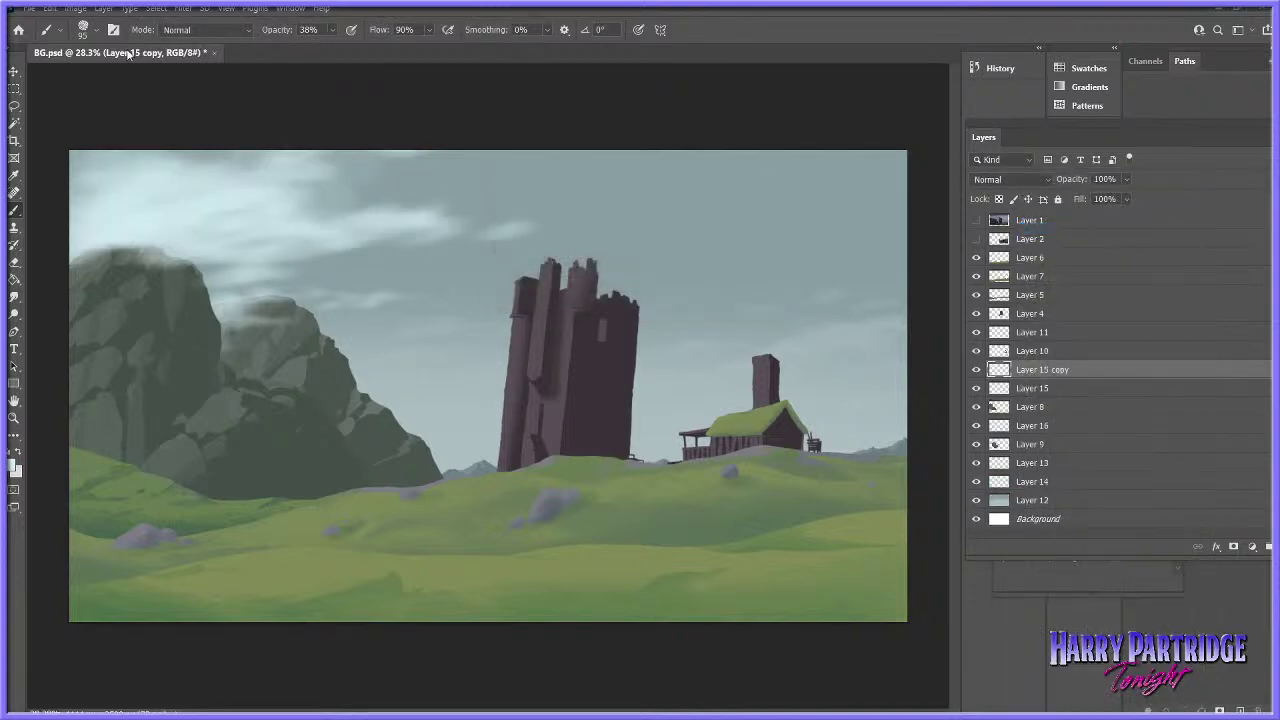
- Flip the Layer 15 copy clouds horizontally and move them into the upper right corner of the sky
click(75, 9)
mouse_move(173, 315)
click(255, 518)
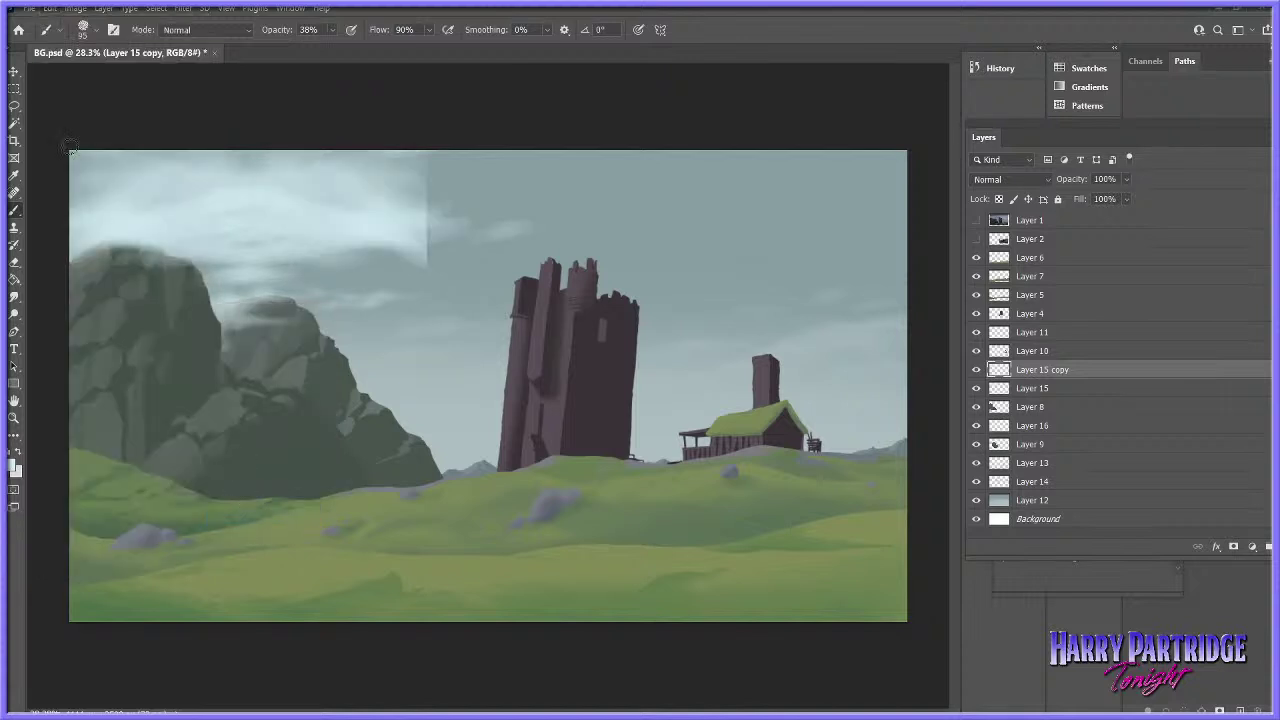
key(v)
drag(57, 78, 876, 210)
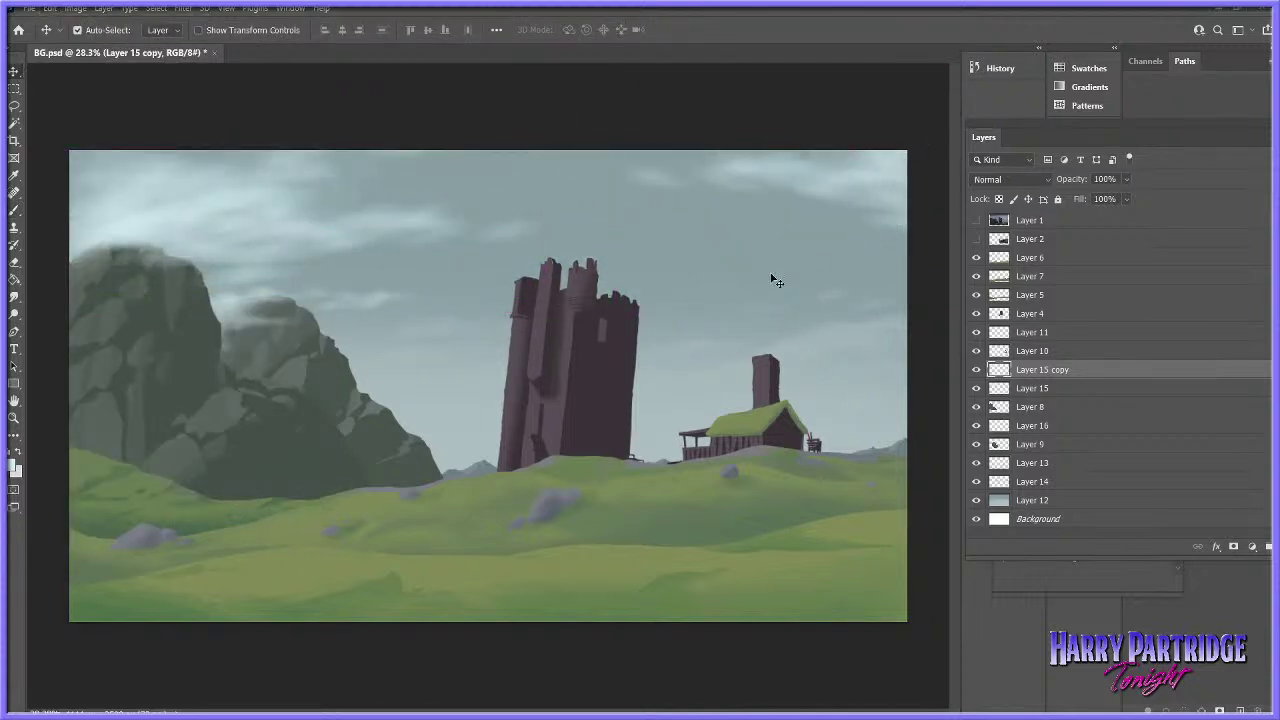
- Rotate the Layer 15 copy clouds slightly so they slant upward toward the right edge of the sky
click(50, 8)
mouse_move(100, 314)
click(230, 344)
mouse_move(644, 198)
mouse_down()
mouse_move(617, 251)
mouse_move(631, 279)
mouse_up()
key(Return)
- Erase the small stray cloud beside the Layer 15 copy clouds with a soft eraser at 0% hardness, 50% opacity and 321 px
key(l)
key(e)
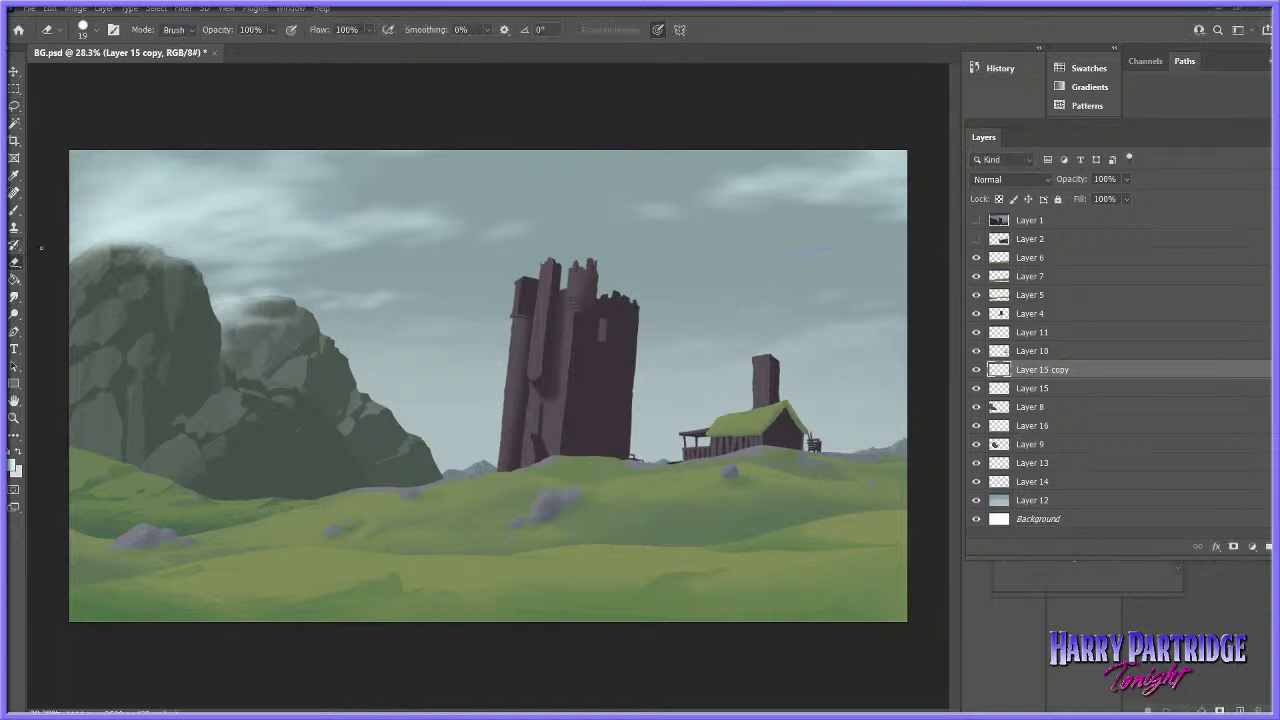
right_click(675, 212)
click(815, 256)
click(787, 287)
drag(683, 227, 652, 204)
right_click(894, 271)
key(Return)
drag(247, 50, 239, 50)
right_click(742, 286)
text(321)
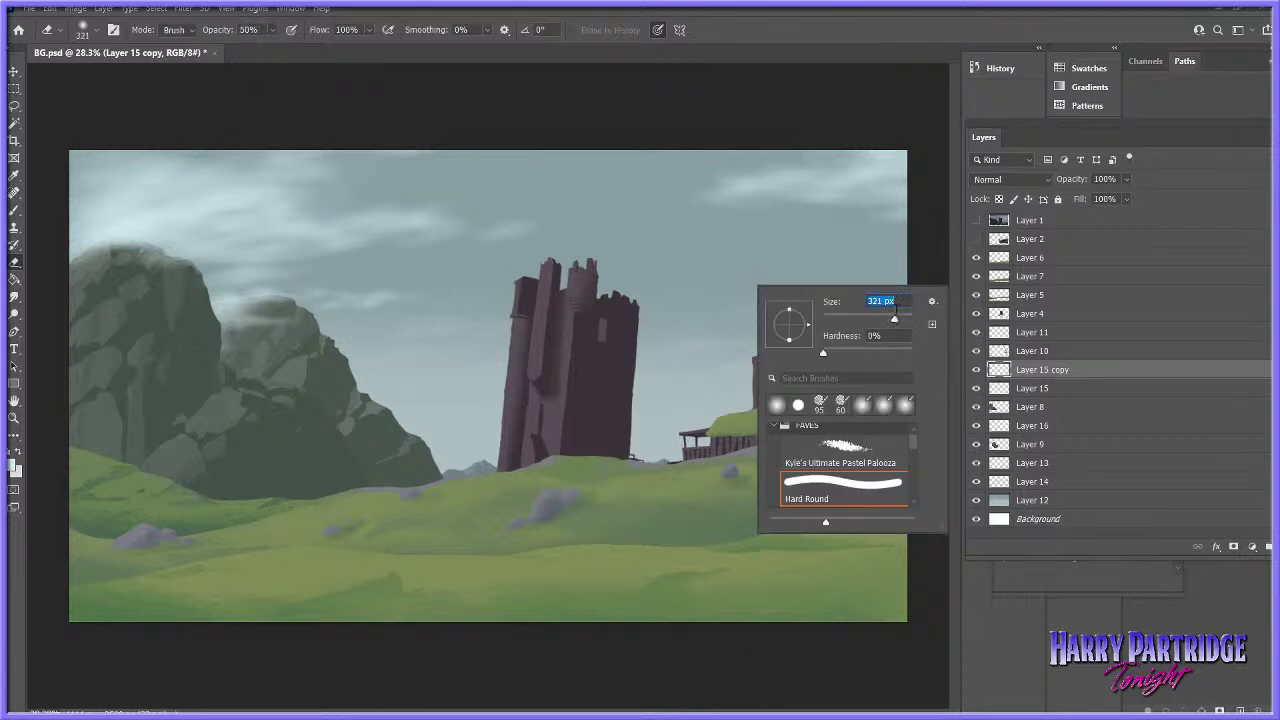
key(Return)
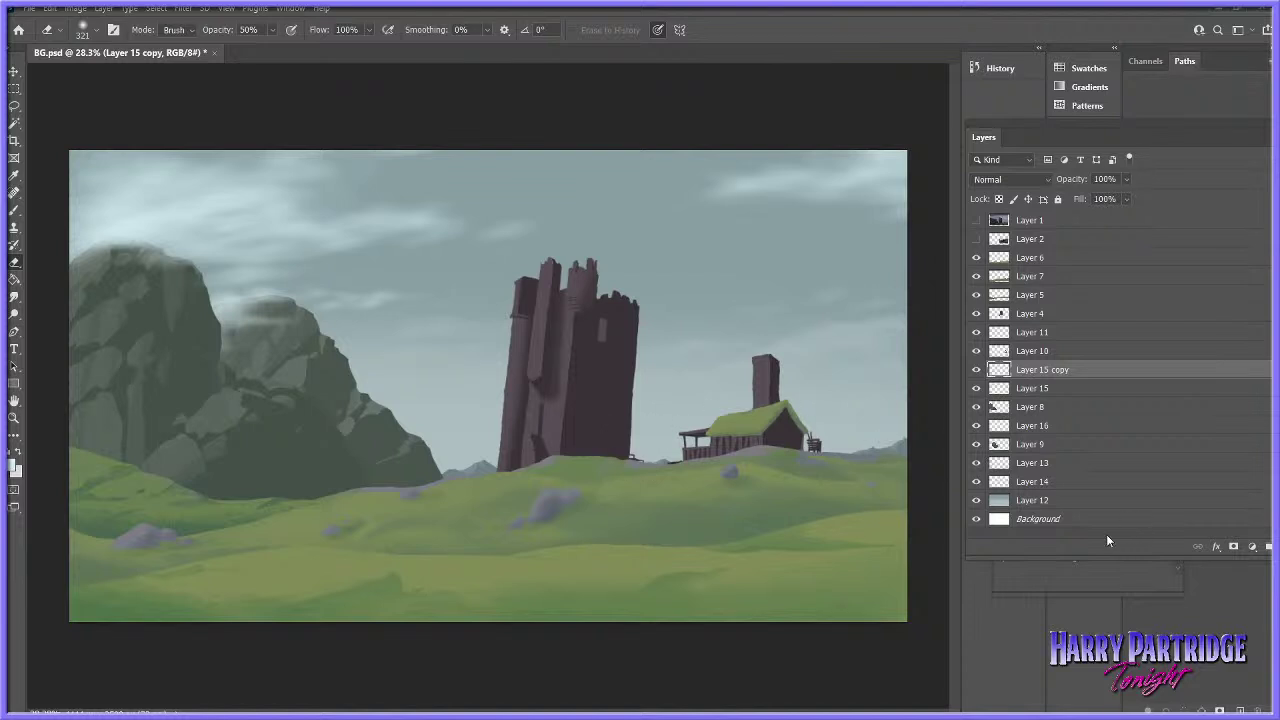
- Select Layer 12 and mix a darker blue-gray foreground color from a sample of the upper sky
click(1084, 502)
click(14, 418)
drag(700, 404, 640, 404)
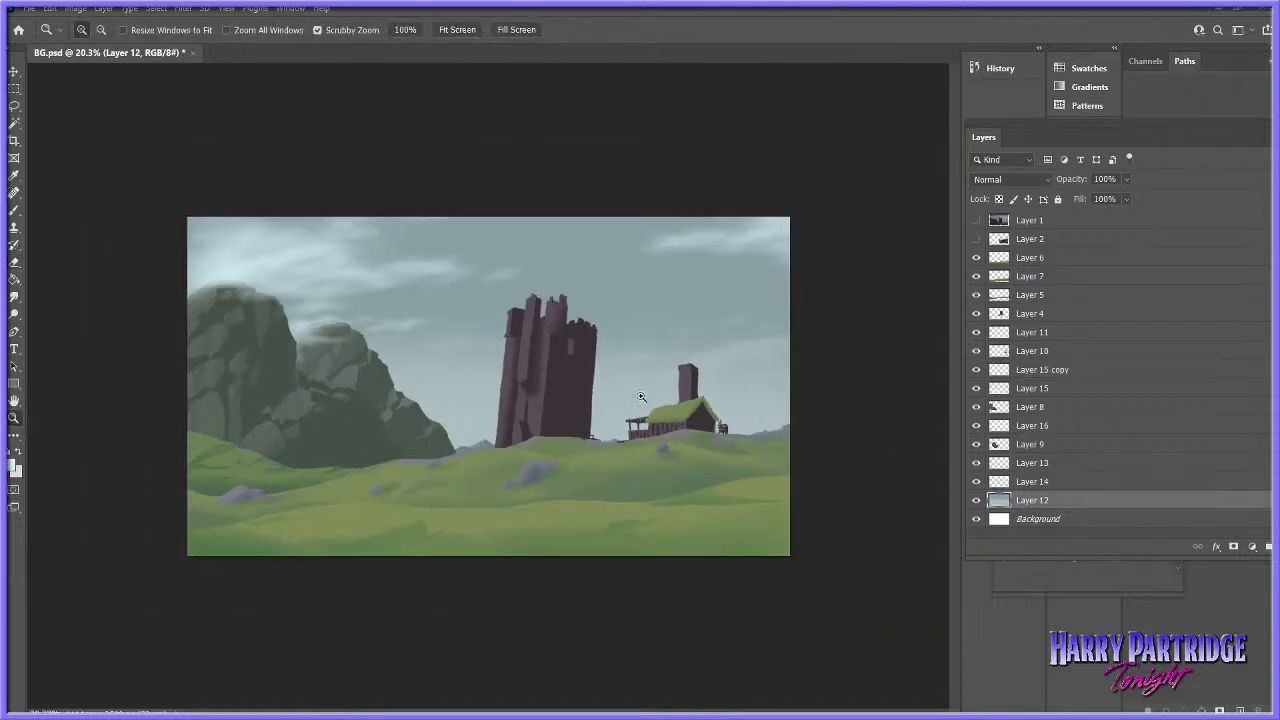
key(i)
click(14, 465)
click(616, 252)
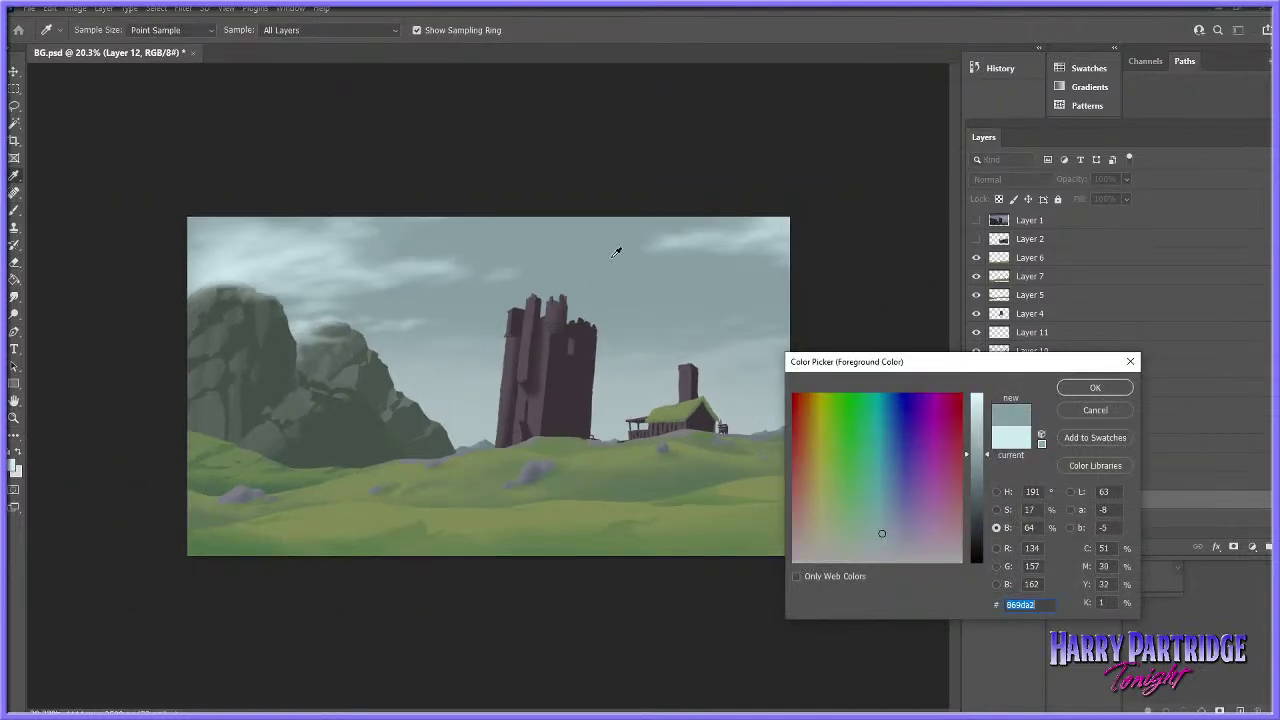
drag(987, 455, 987, 478)
drag(882, 530, 893, 514)
drag(987, 477, 988, 477)
click(1079, 393)
key(b)
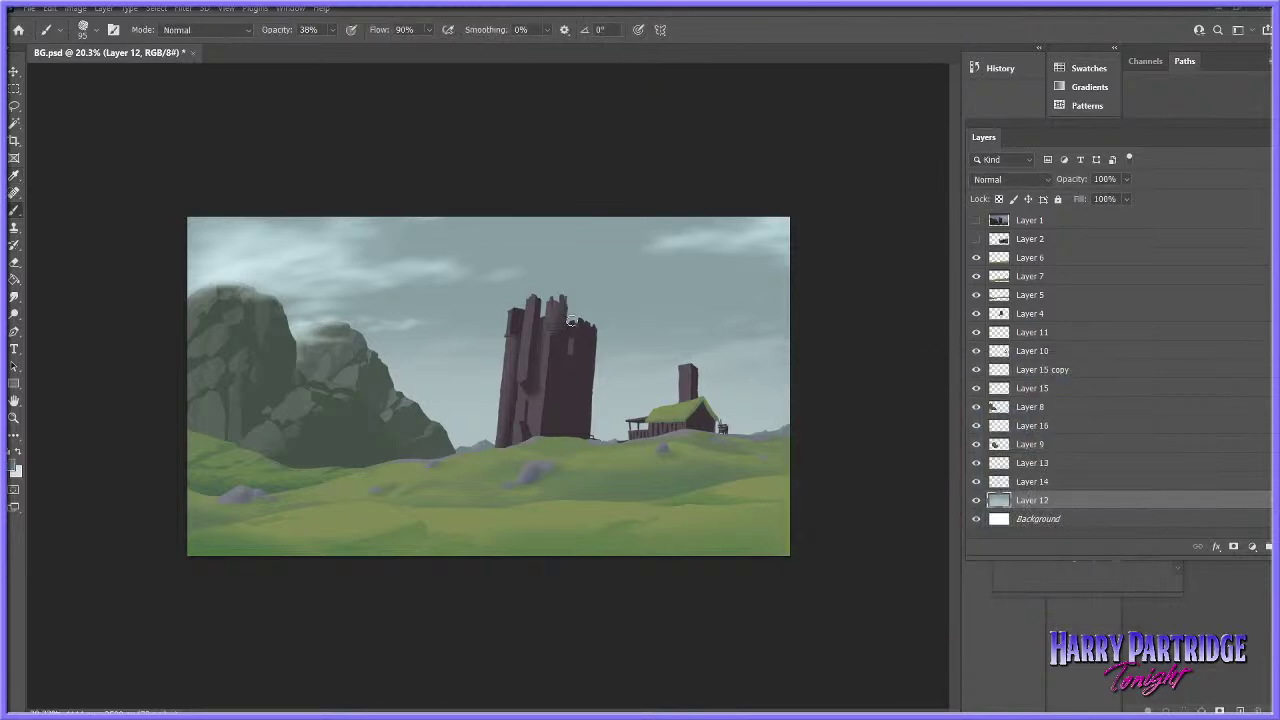
- Try a dark stroke across the upper sky with a greatly enlarged pastel brush and undo it
right_click(575, 322)
click(724, 354)
mouse_move(172, 227)
mouse_down()
mouse_move(757, 200)
mouse_move(900, 205)
mouse_up()
key(ctrl+z)
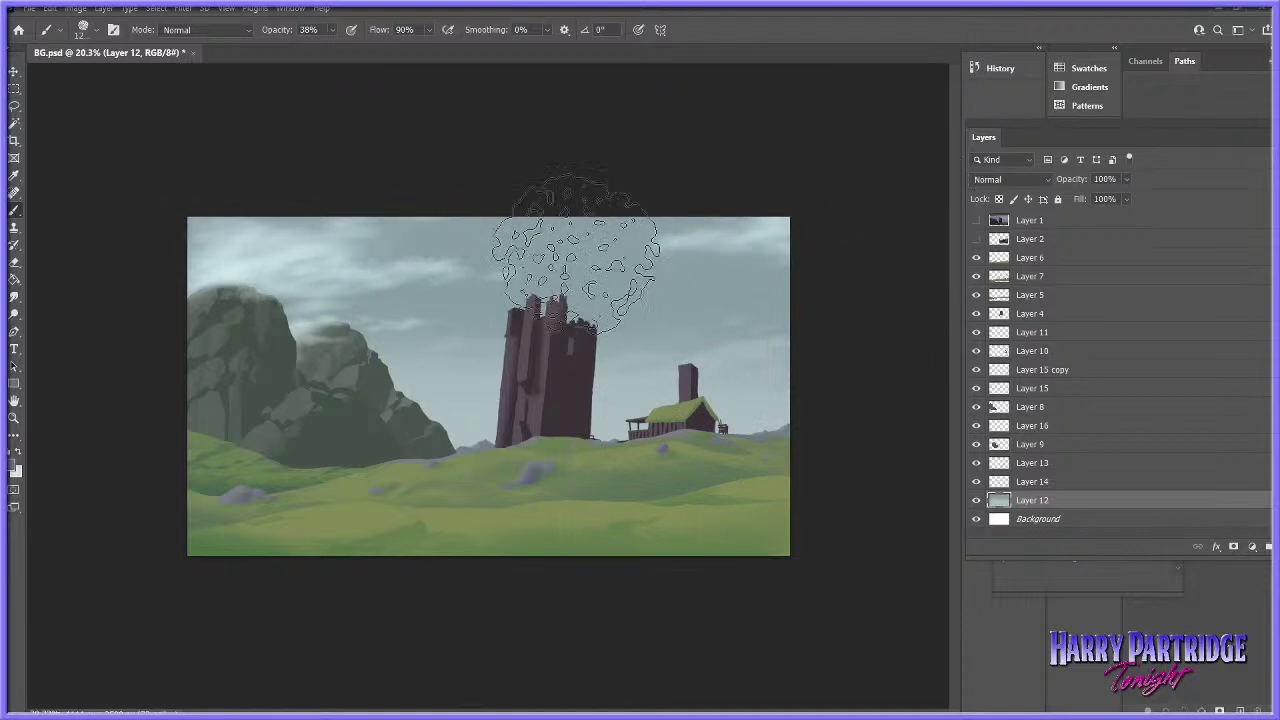
- Switch to the Hard Round brush, set its hardness to 0% and enlarge it to over 2000 px
right_click(581, 257)
drag(741, 411, 740, 419)
double_click(719, 423)
right_click(528, 287)
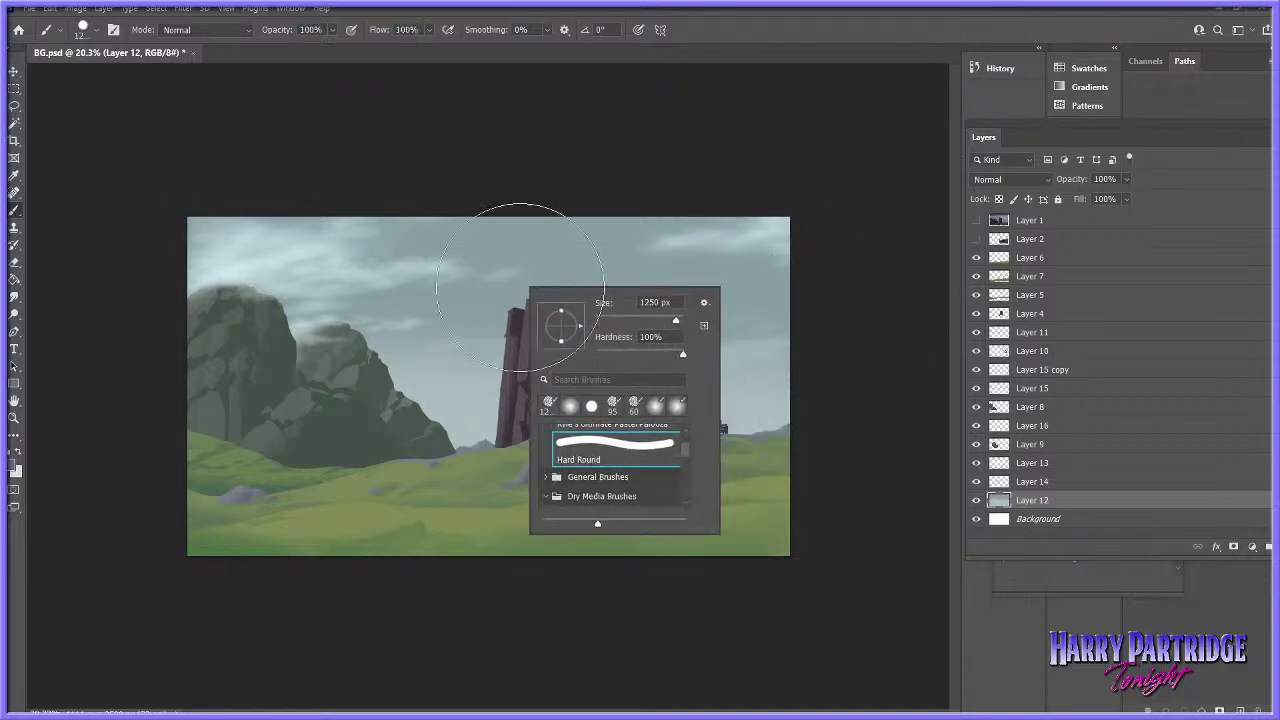
click(596, 353)
drag(676, 320, 678, 321)
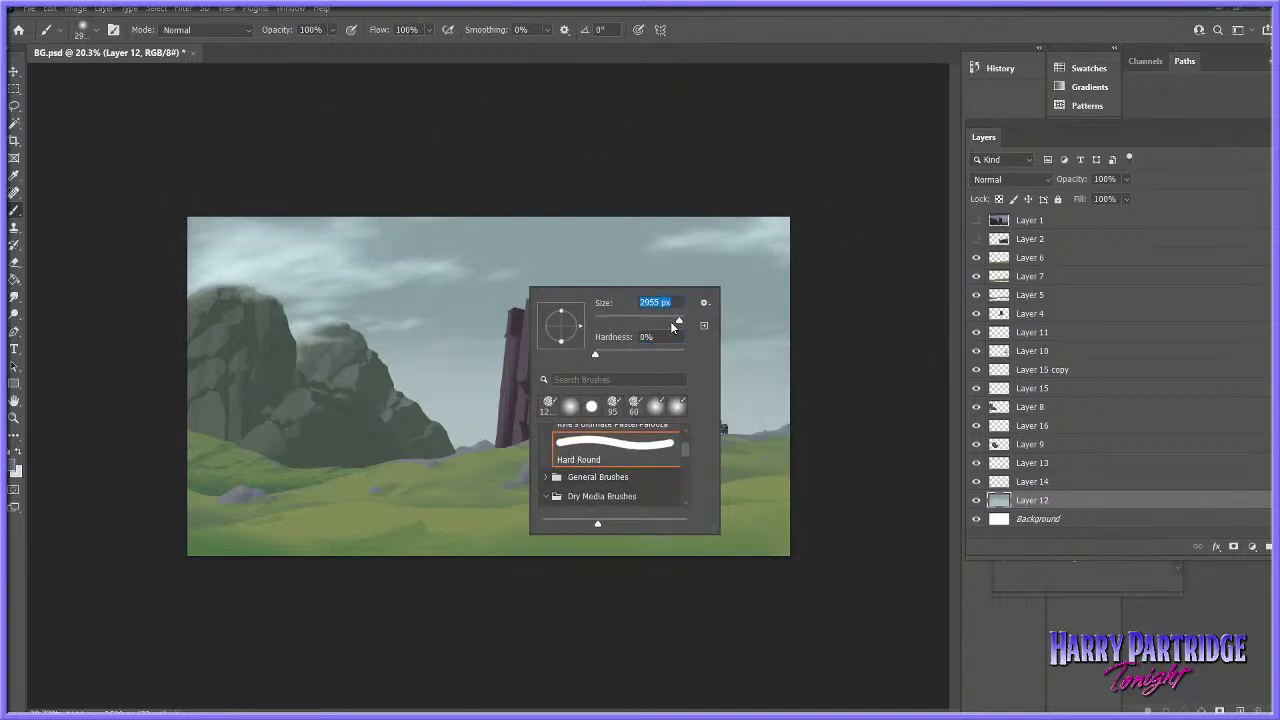
- Try dark full-opacity strokes across the upper sky with the huge soft brush and undo them
mouse_move(225, 238)
mouse_down()
mouse_move(865, 211)
mouse_move(903, 222)
mouse_up()
key(ctrl+z)
mouse_move(828, 165)
mouse_down()
mouse_move(504, 127)
mouse_move(70, 226)
mouse_up()
key(ctrl+z)
- Darken the top of the Layer 12 sky with a broad soft stroke at 42% brush opacity
drag(332, 32, 304, 49)
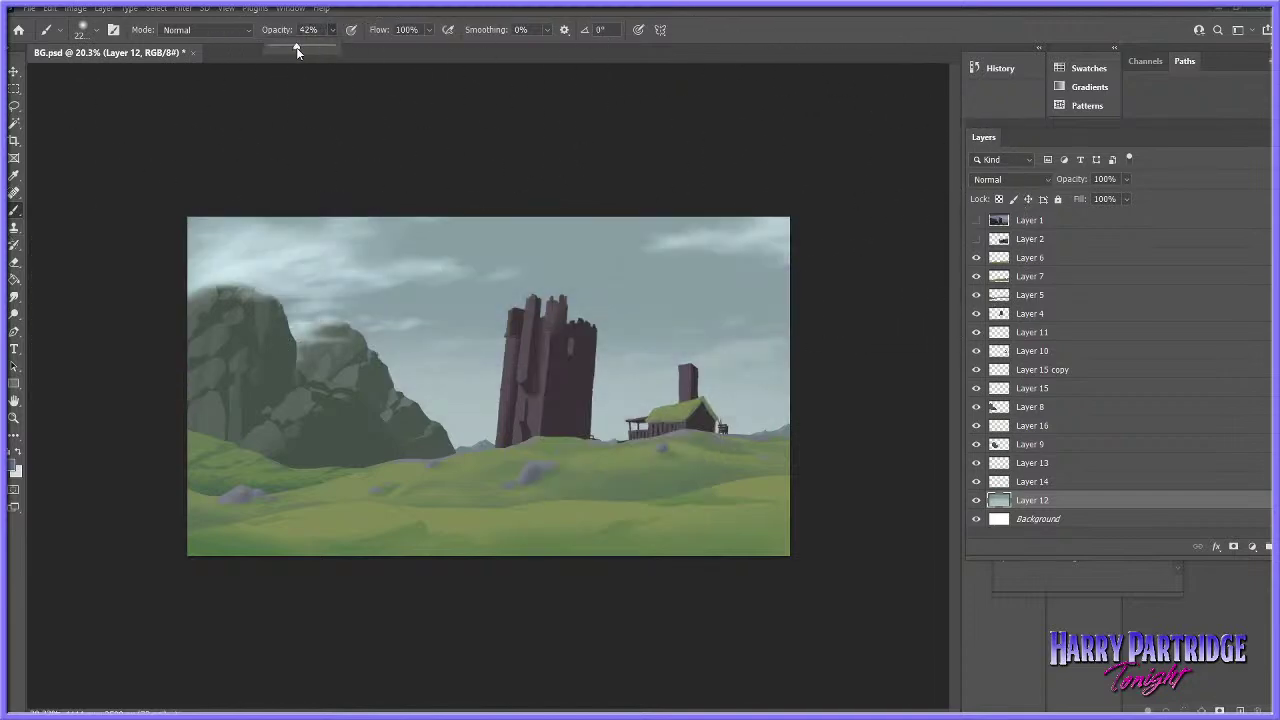
drag(158, 171, 944, 160)
right_click(798, 195)
click(745, 168)
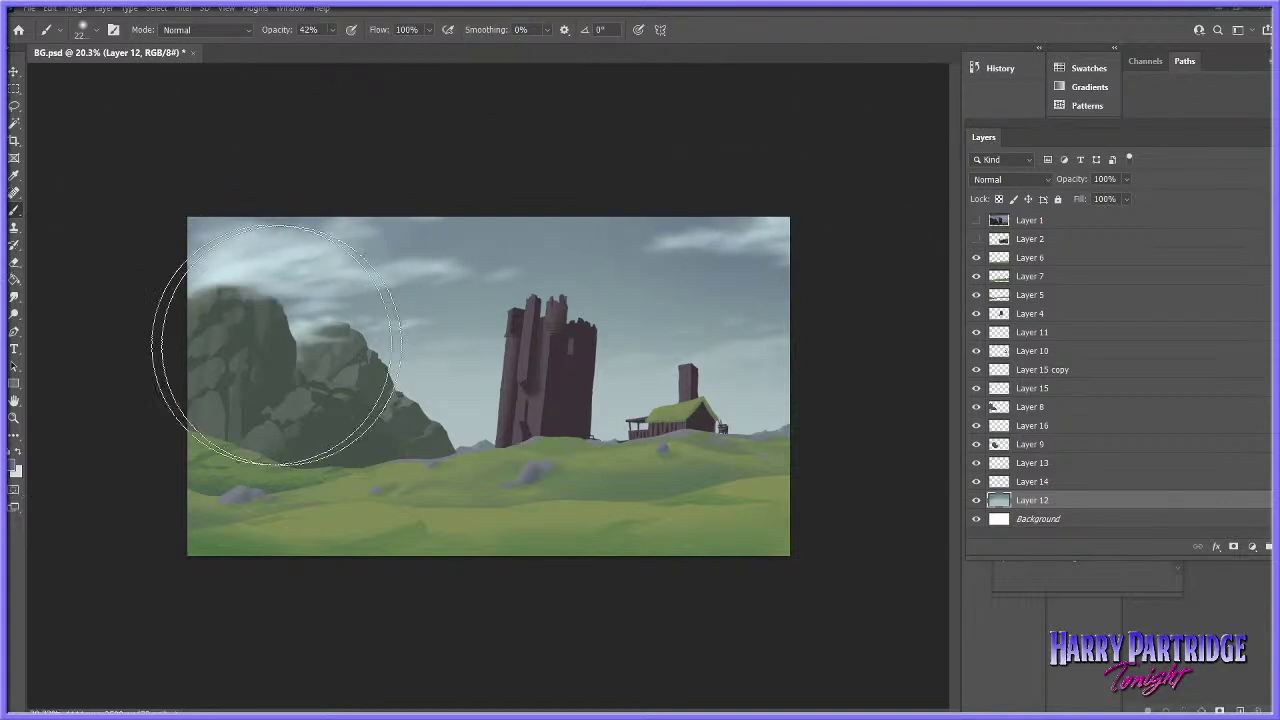
- Compare the darkened sky with the Layer 1 reference photo and check what Layer 15 and its copy contribute
click(14, 418)
drag(860, 283, 924, 281)
click(977, 220)
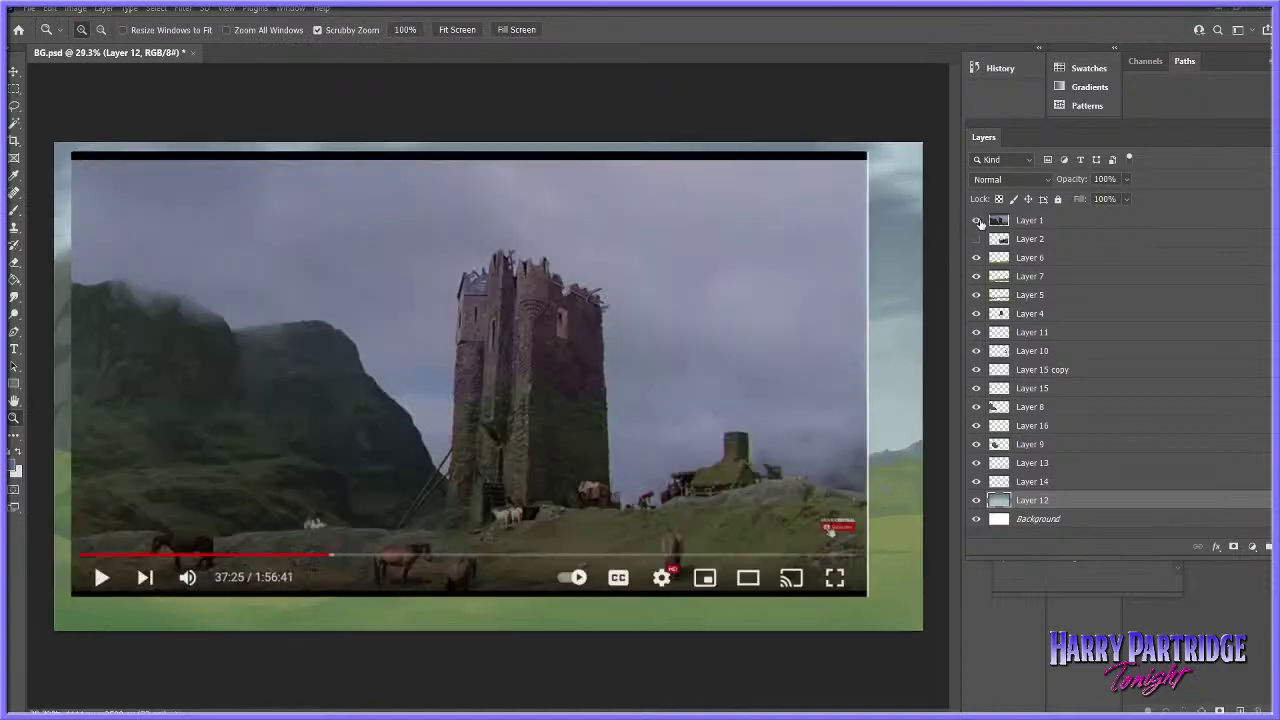
click(976, 221)
mouse_move(480, 495)
mouse_down()
mouse_move(382, 510)
mouse_move(474, 520)
mouse_move(499, 474)
mouse_up()
click(977, 370)
click(977, 370)
click(977, 388)
click(977, 388)
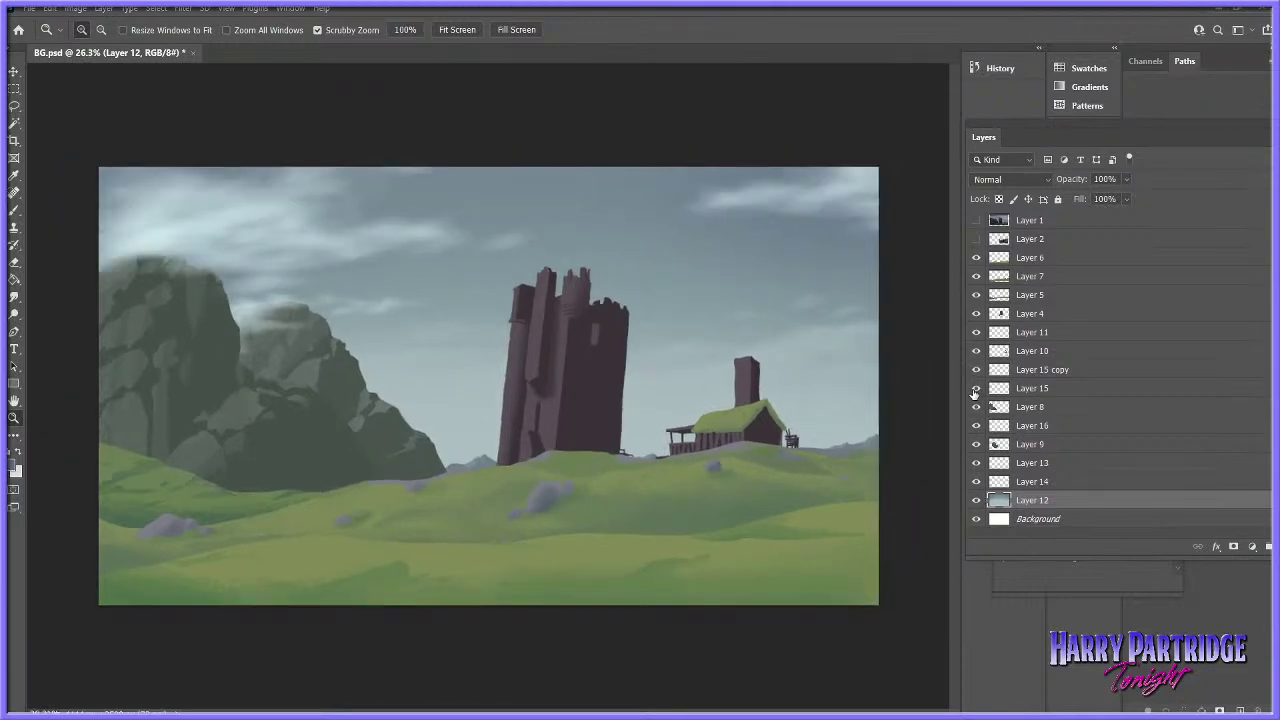
- Duplicate the Layer 15 clouds again and place the copy between Layer 16 and Layer 9
click(1030, 390)
right_click(1032, 390)
click(1090, 232)
key(Return)
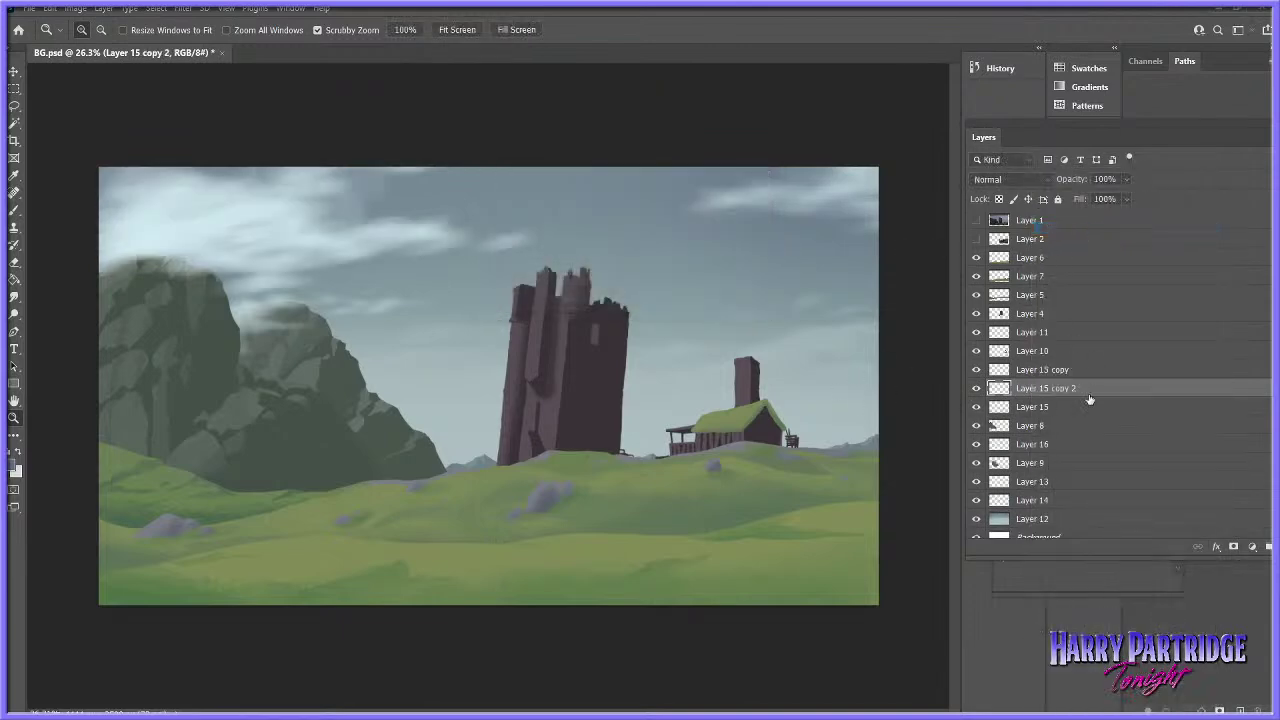
drag(1050, 393, 1045, 462)
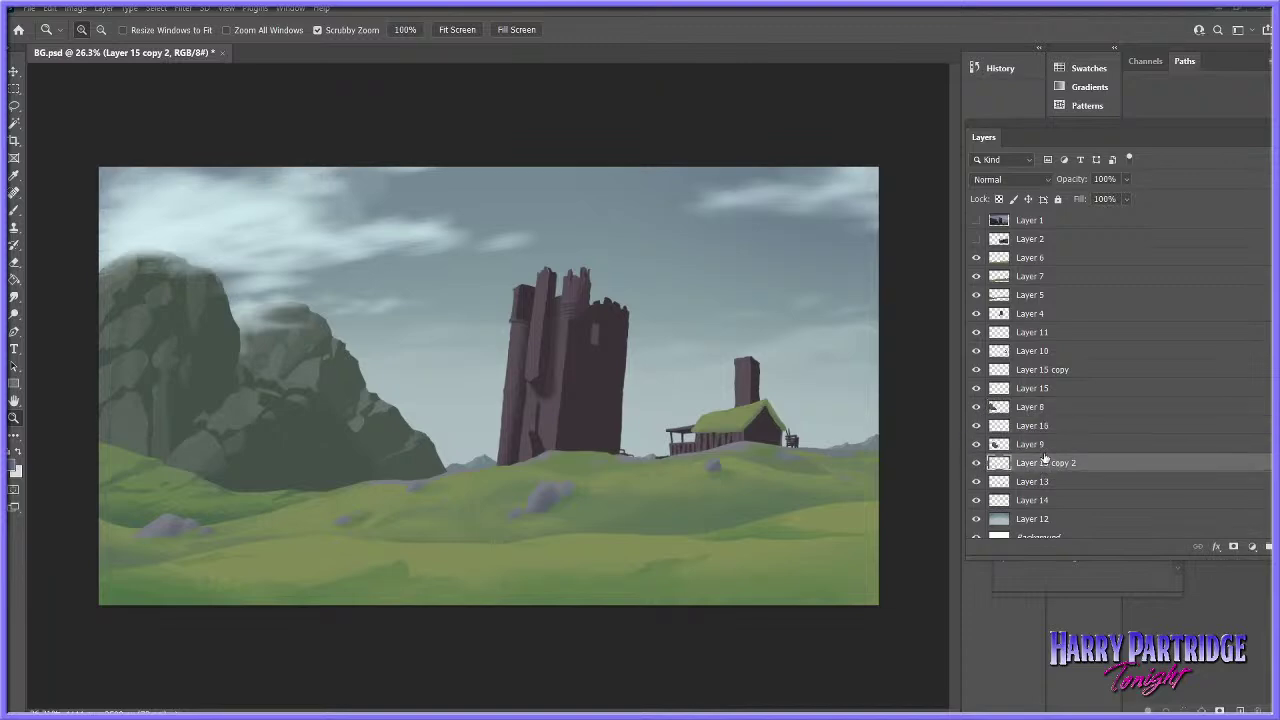
click(49, 8)
click(83, 21)
- Scale the Layer 15 copy 2 clouds wider so they stretch across the whole upper sky
click(49, 8)
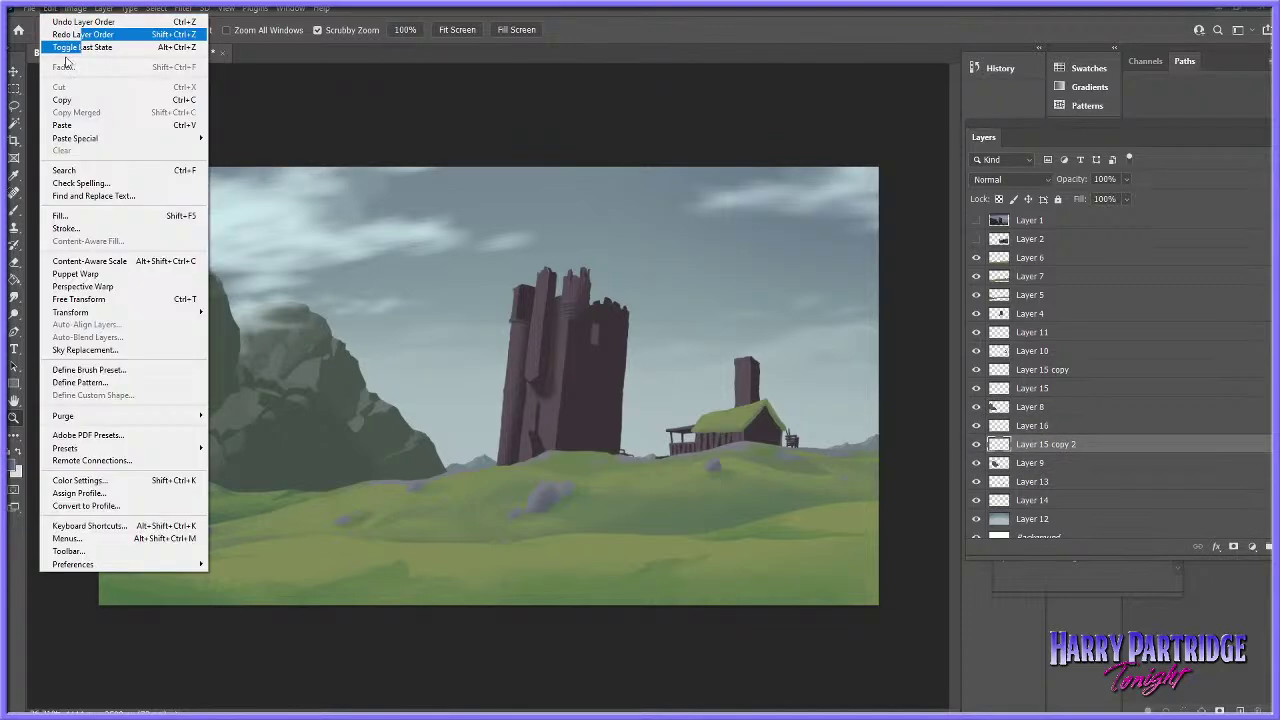
mouse_move(123, 317)
click(230, 331)
drag(545, 233, 715, 232)
key(ctrl+z)
drag(541, 235, 595, 227)
drag(689, 235, 708, 225)
mouse_move(194, 226)
mouse_down()
mouse_move(159, 233)
mouse_move(100, 292)
mouse_up()
click(14, 108)
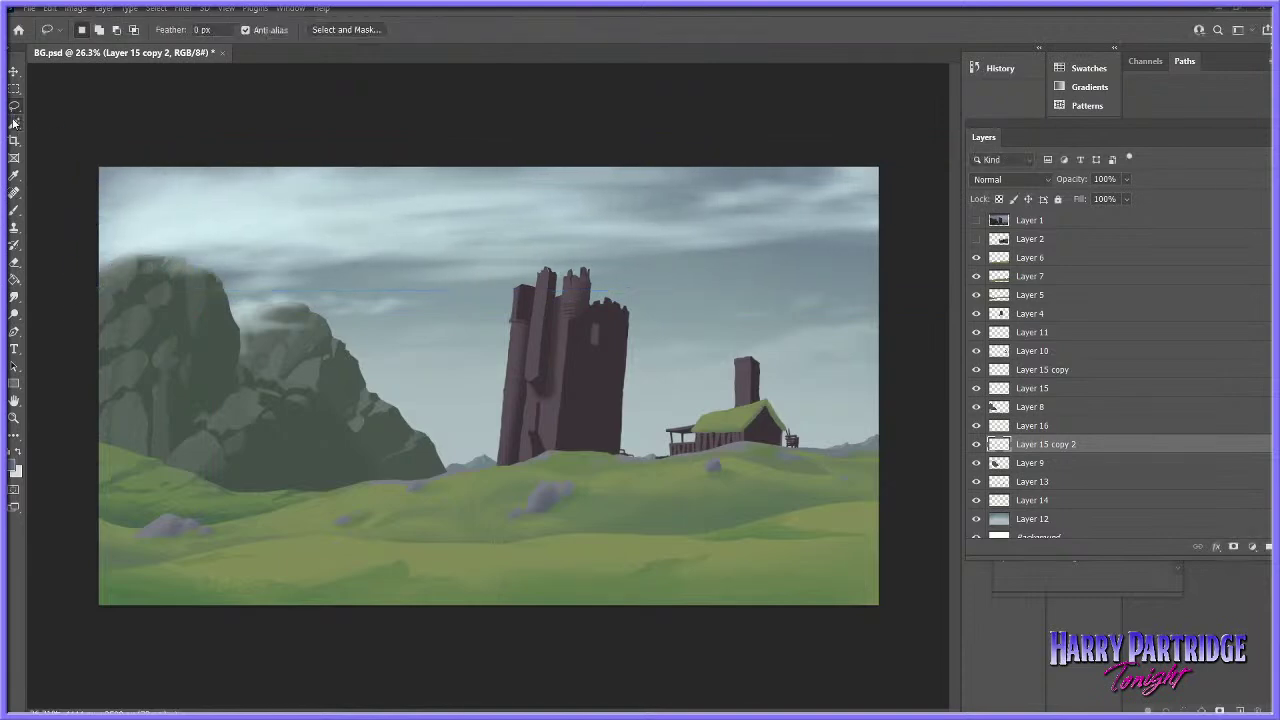
- Lower the opacity of the stretched Layer 15 copy 2 clouds to 29%
click(1126, 179)
drag(1104, 193, 1093, 198)
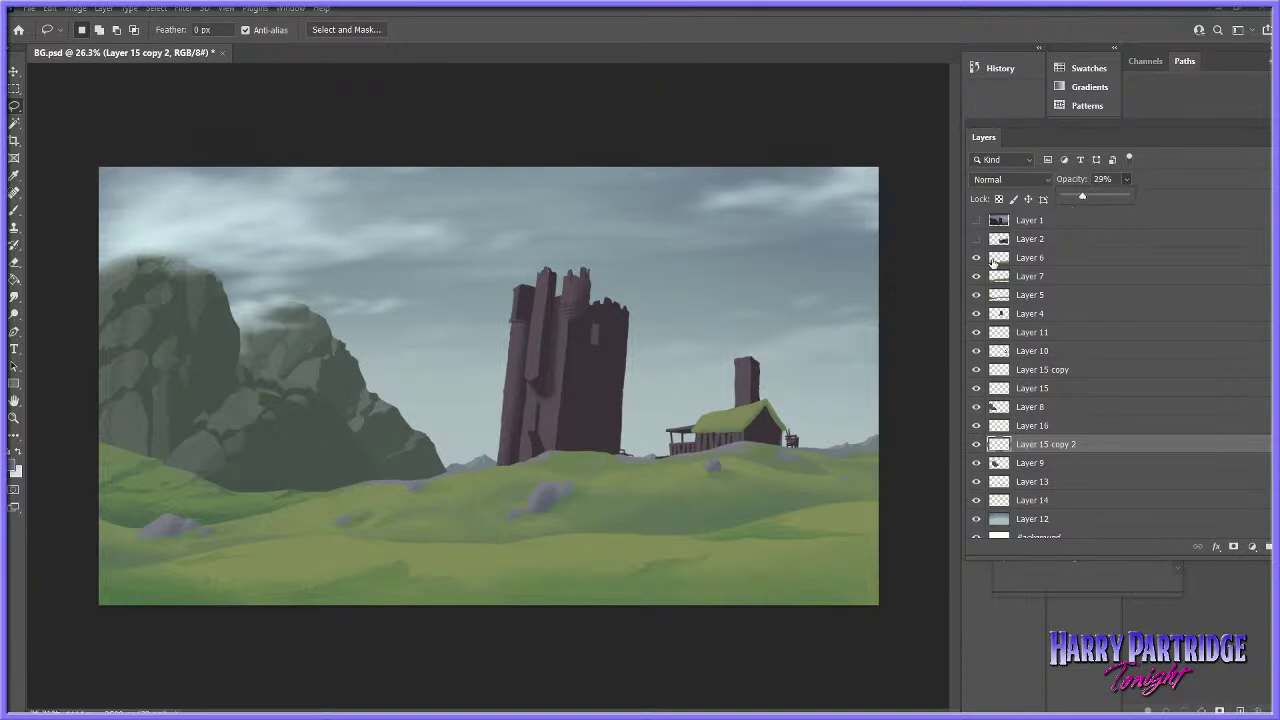
click(14, 418)
drag(706, 464, 533, 554)
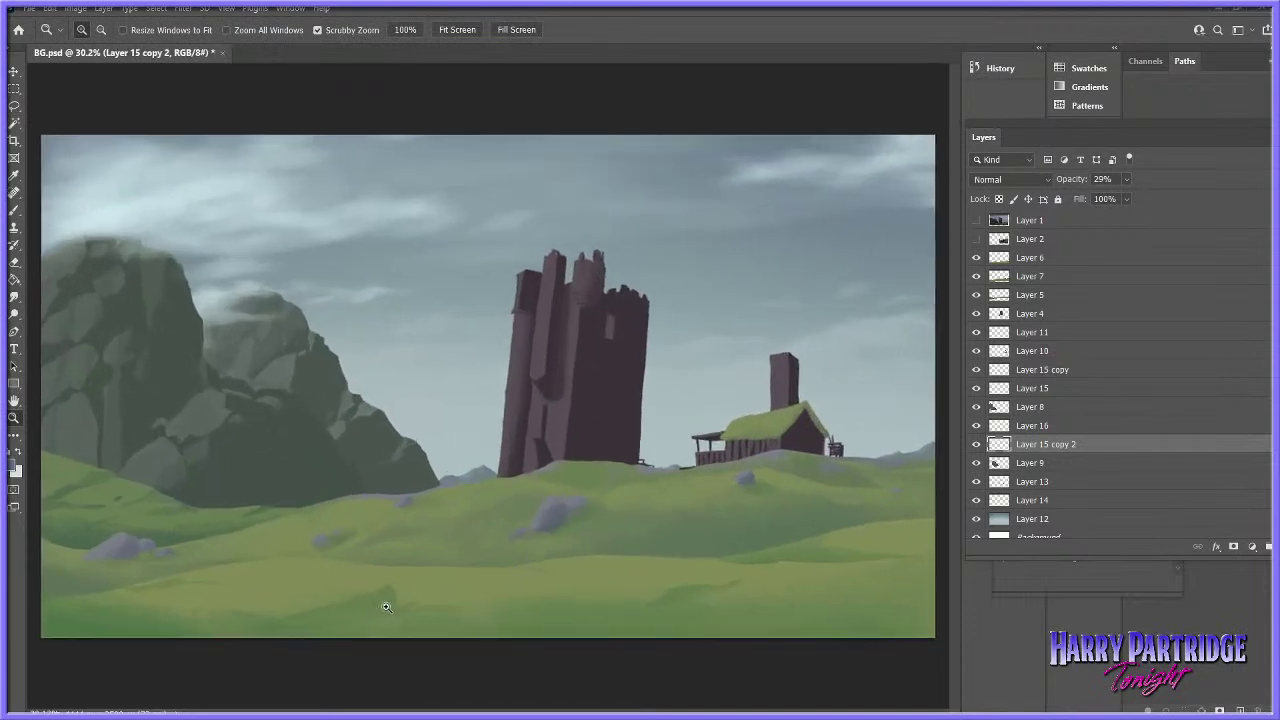
drag(384, 608, 374, 610)
- Compare the scene with the Layer 1 reference photo and check the mountain and cloud layers by toggling their visibility
click(977, 221)
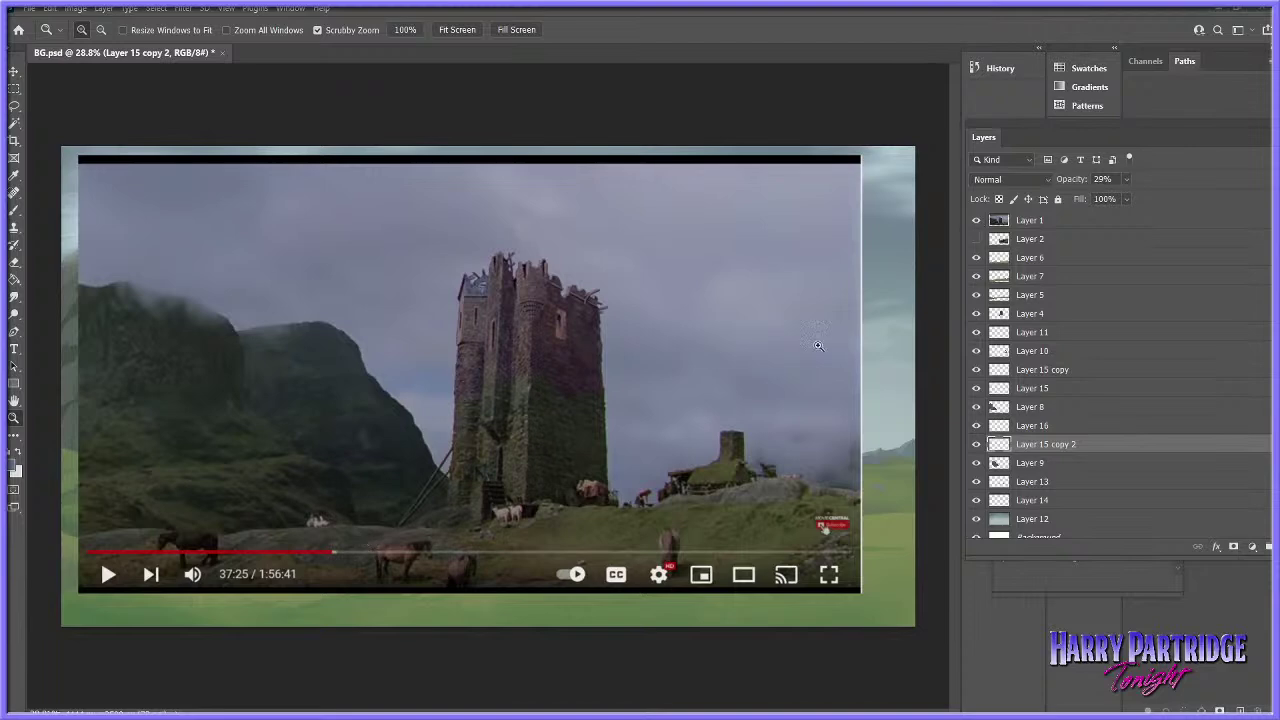
click(977, 221)
click(977, 411)
click(977, 411)
click(976, 427)
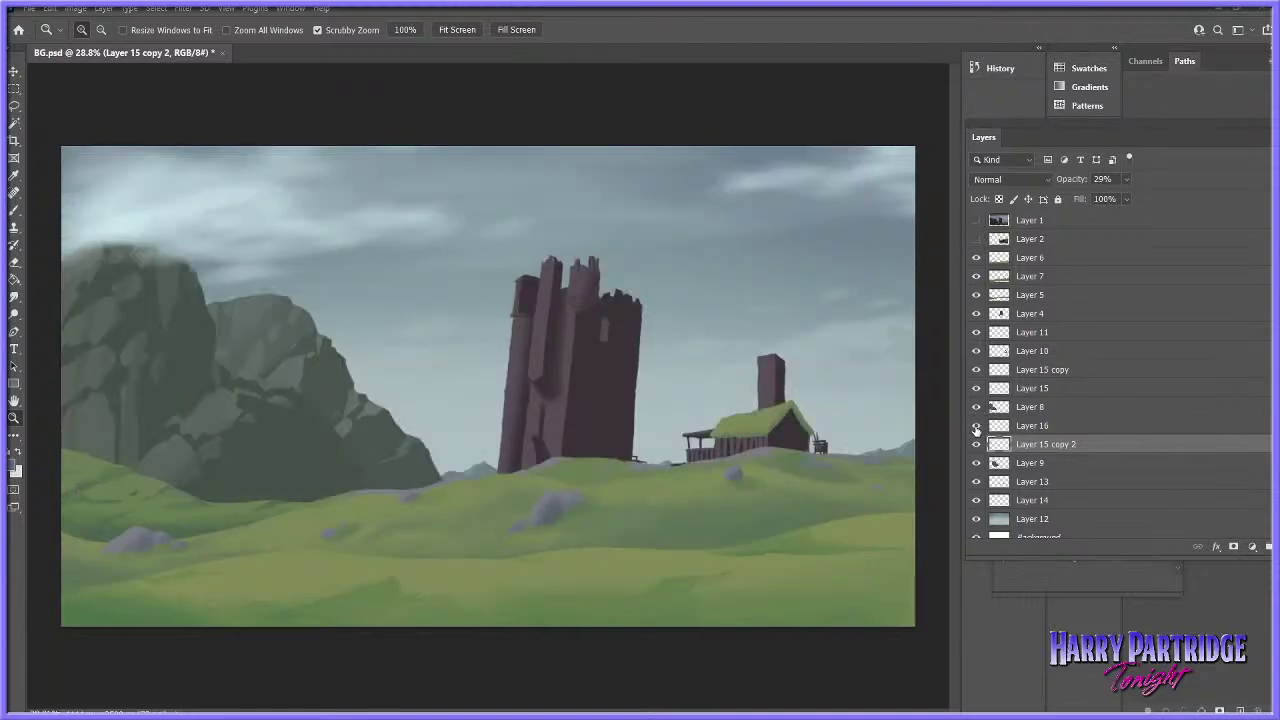
click(977, 429)
click(977, 447)
click(977, 447)
click(976, 466)
click(976, 463)
click(976, 444)
click(976, 444)
click(976, 427)
click(976, 427)
- Select Layer 16 for painting and reduce the soft brush to 352 px
click(1045, 425)
click(15, 211)
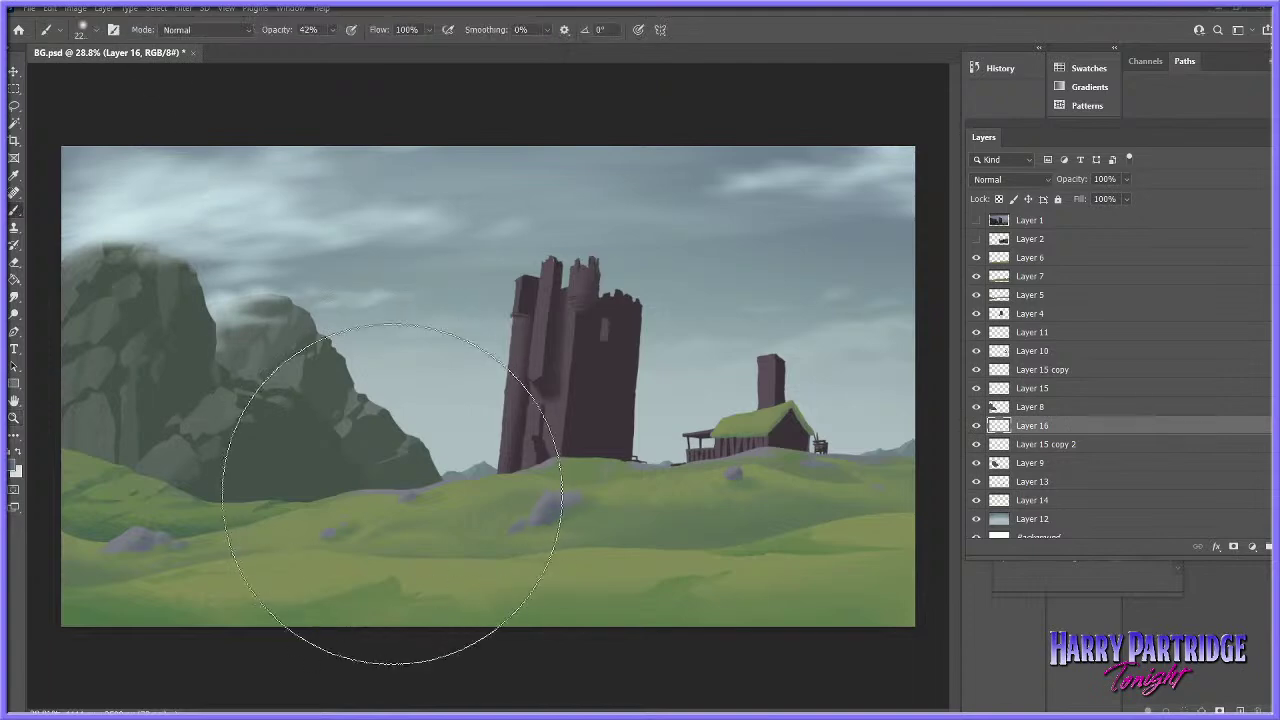
right_click(443, 486)
click(337, 481)
right_click(433, 463)
drag(555, 438, 582, 438)
- Sample a pale color from the clouds by the rear mountain and lower Layer 16's opacity to 78%
click(13, 465)
click(13, 466)
click(224, 295)
key(Return)
right_click(405, 463)
drag(1126, 179, 1110, 197)
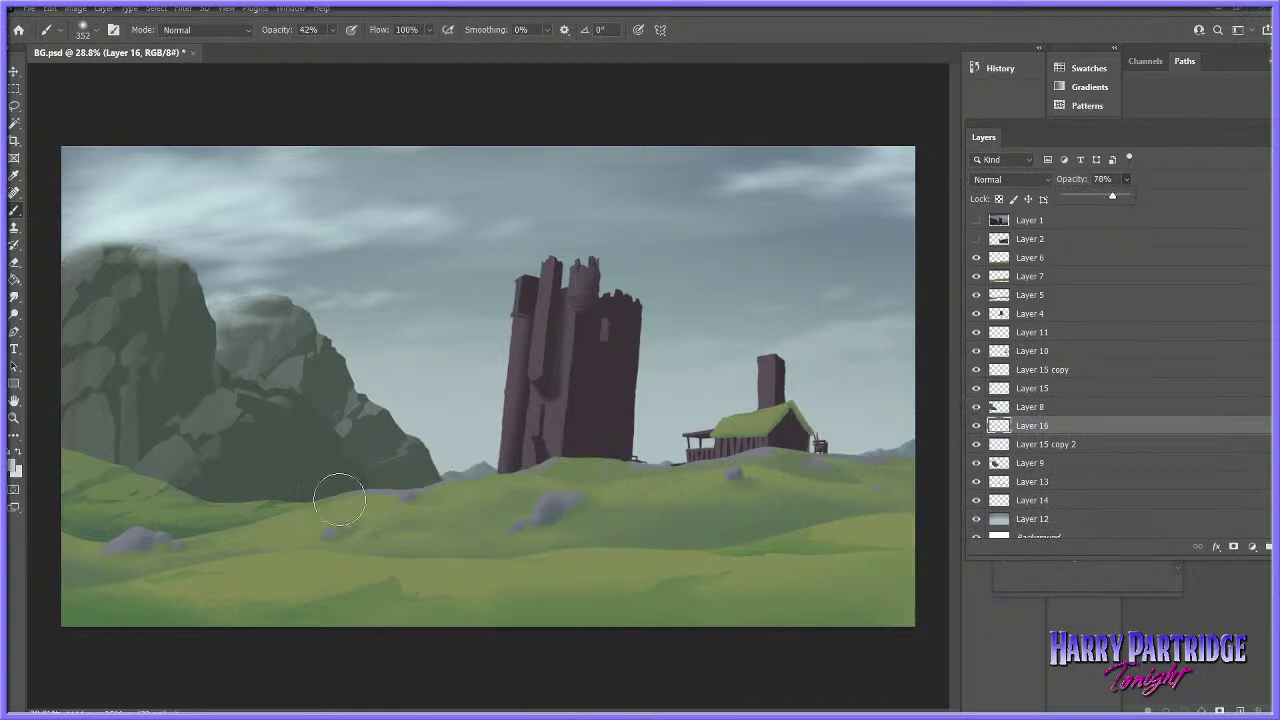
- Try soft mist strokes along the mountains' foot on Layer 16, lowering the brush opacity to 23%, and undo them
drag(362, 497, 438, 510)
key(ctrl+z)
drag(330, 47, 316, 47)
click(393, 494)
key(ctrl+z)
drag(390, 520, 462, 520)
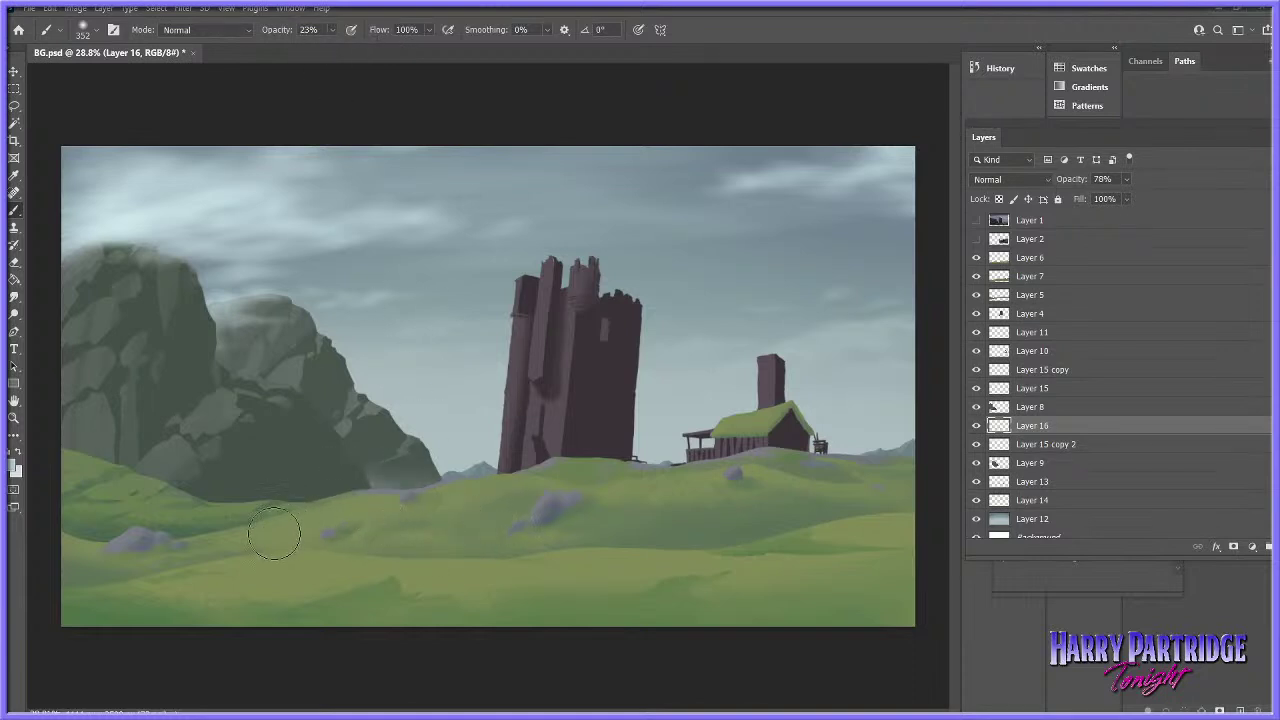
drag(382, 507, 440, 516)
key(ctrl+z)
key(ctrl+z)
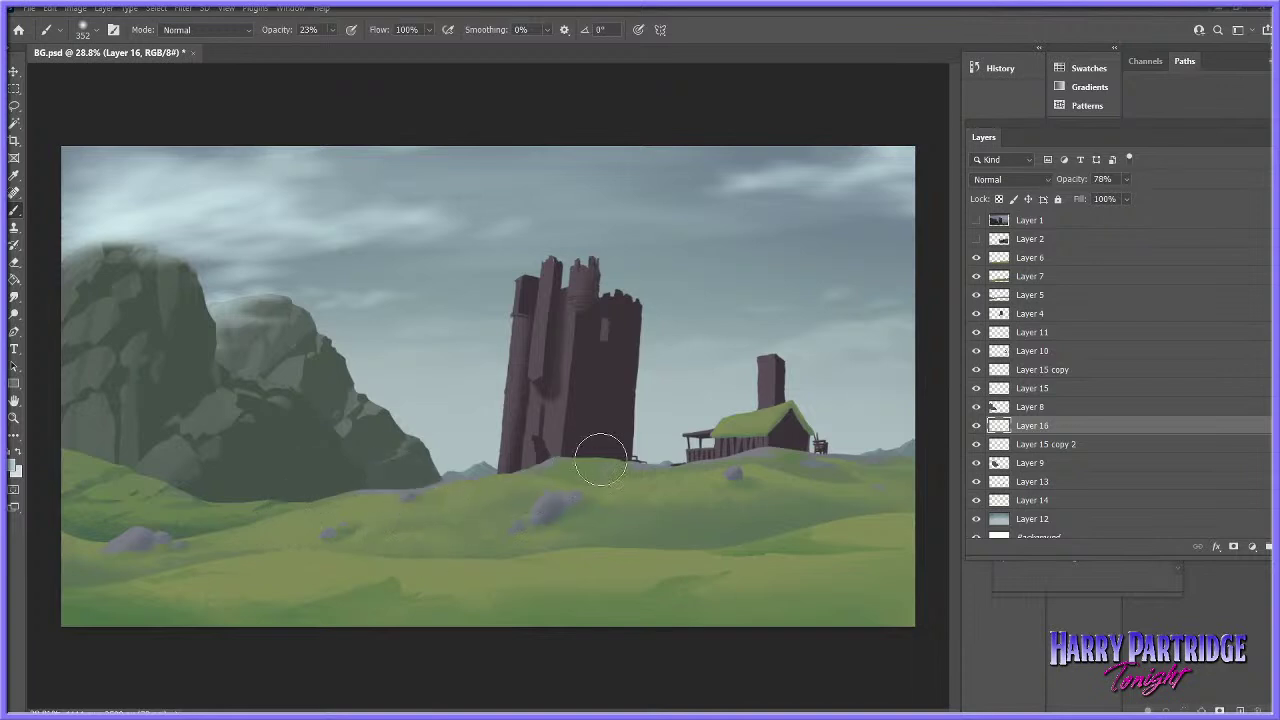
- Try a faint mist stroke along the mountains' foot on Layer 15 and undo it
click(975, 372)
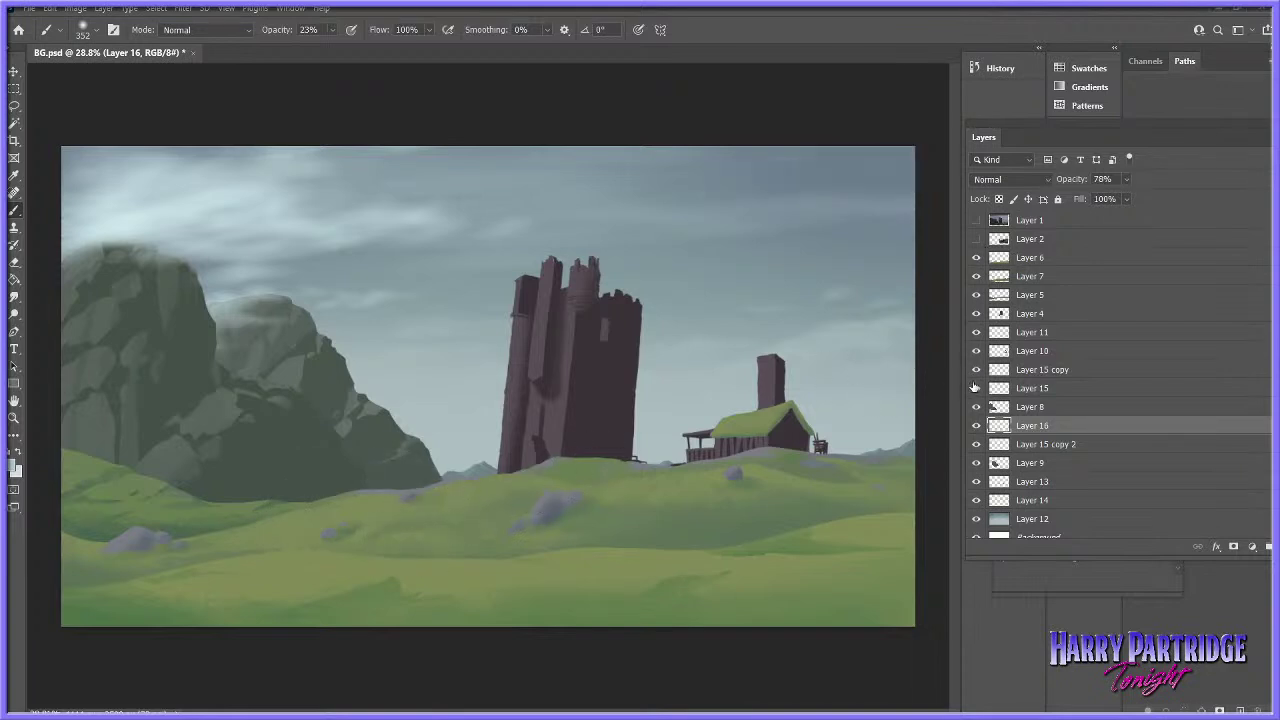
click(975, 390)
click(975, 390)
click(975, 388)
click(975, 388)
click(1032, 388)
drag(190, 495, 315, 520)
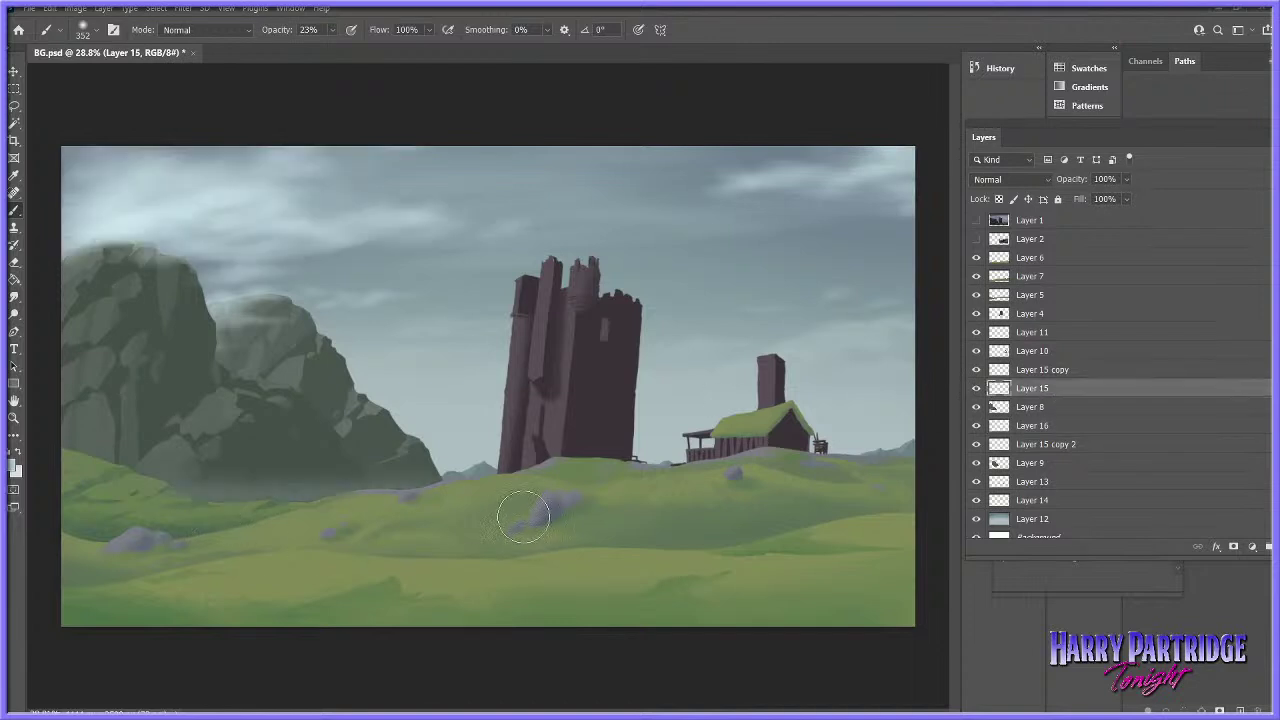
key(ctrl+z)
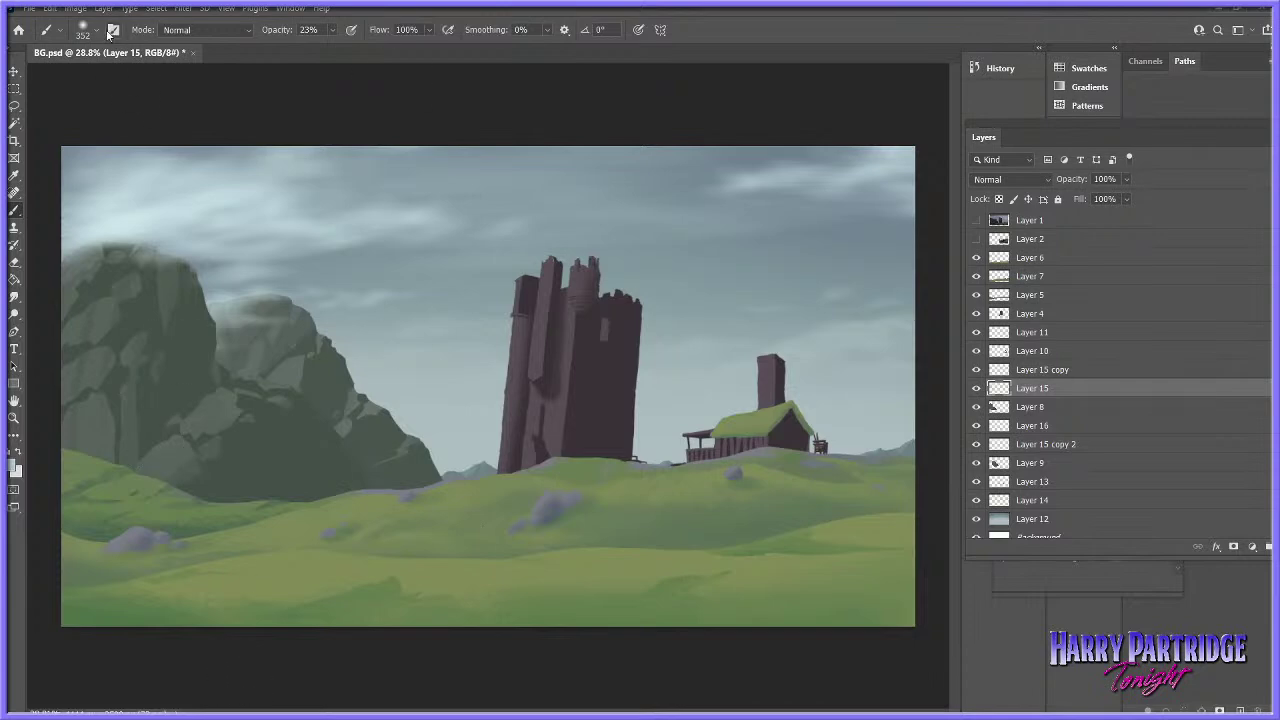
- Save BG.psd and view the whole scene
click(14, 418)
drag(940, 396, 397, 460)
click(29, 8)
click(40, 155)
drag(370, 460, 418, 457)
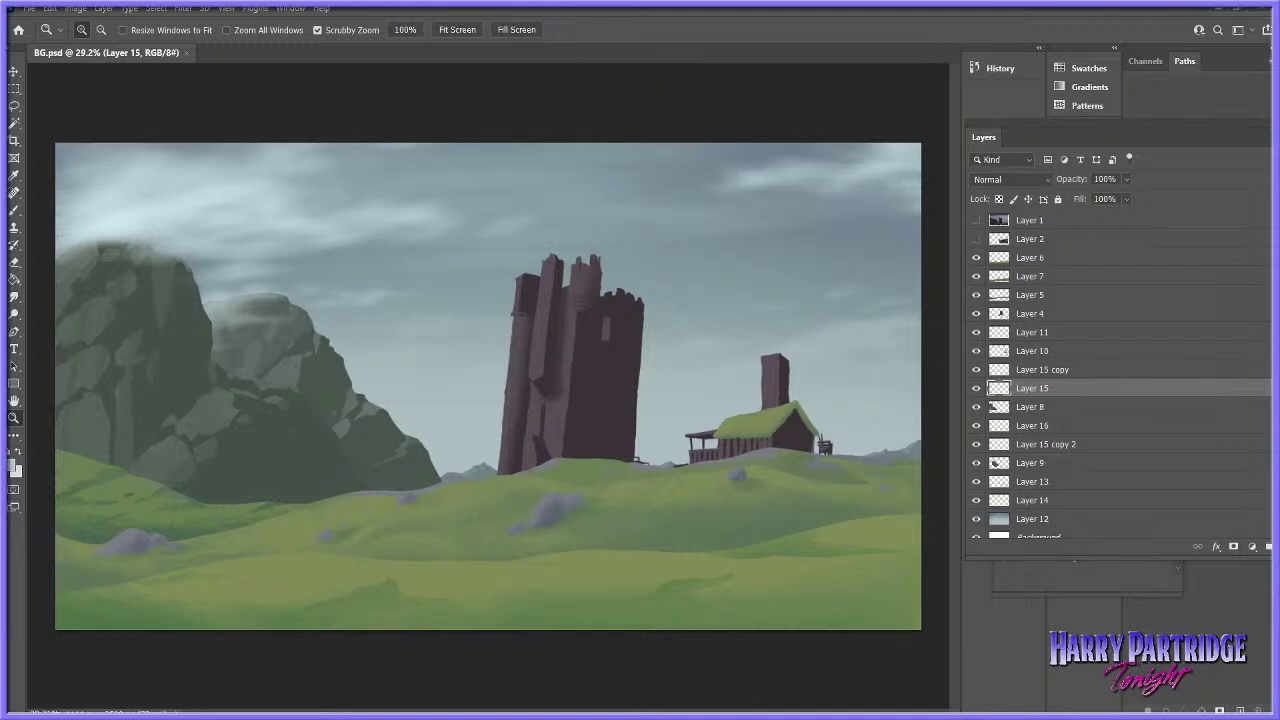
drag(563, 489, 555, 488)
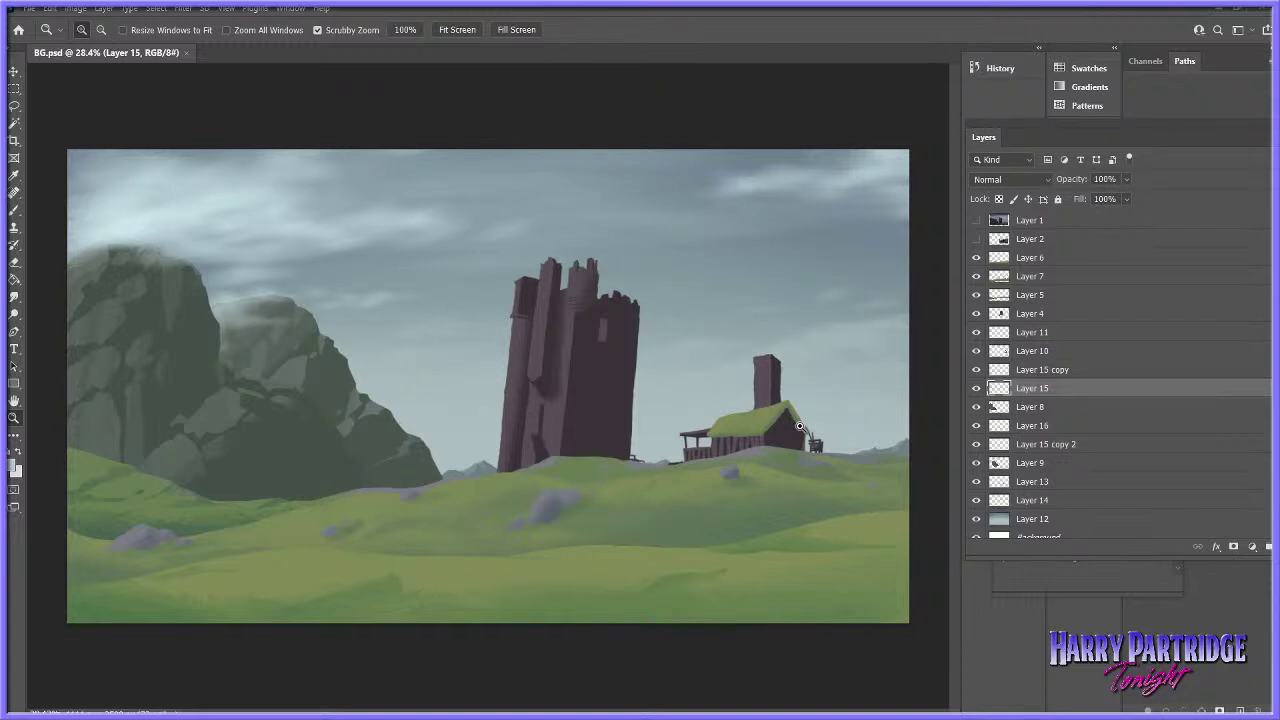
- Compare the painted scene with the film reference by toggling Layer 1's visibility
click(977, 220)
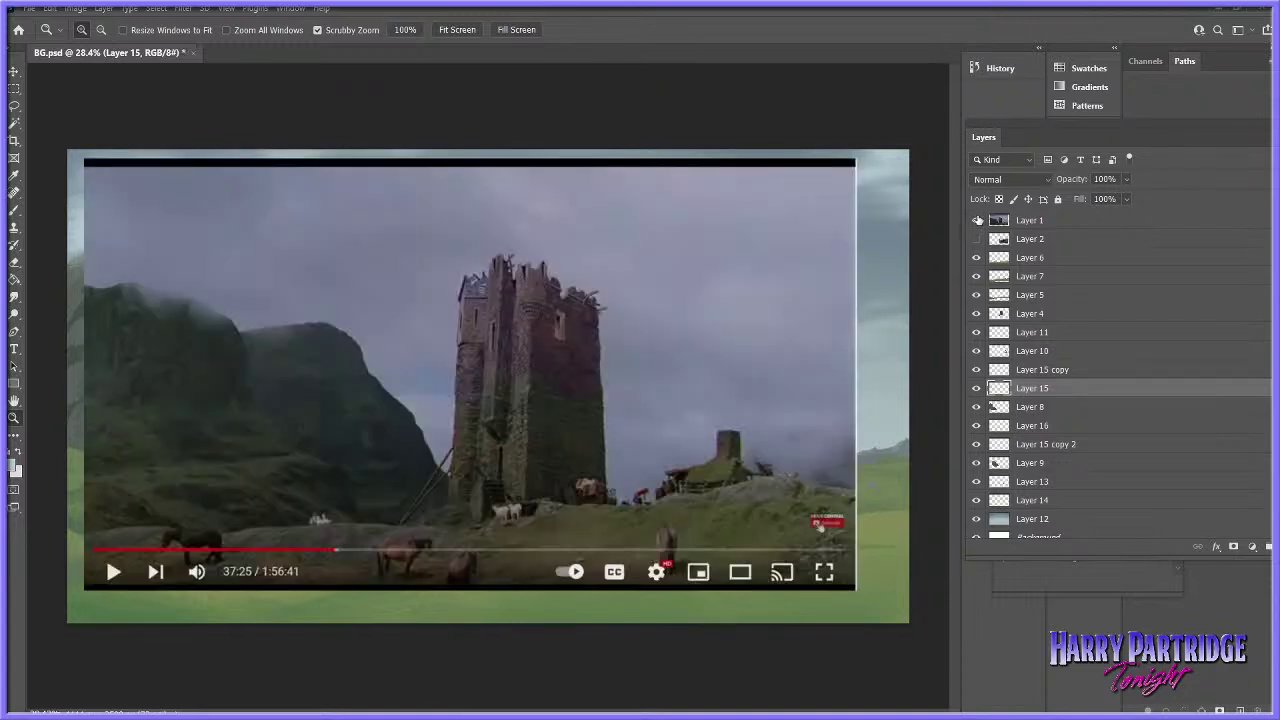
click(978, 220)
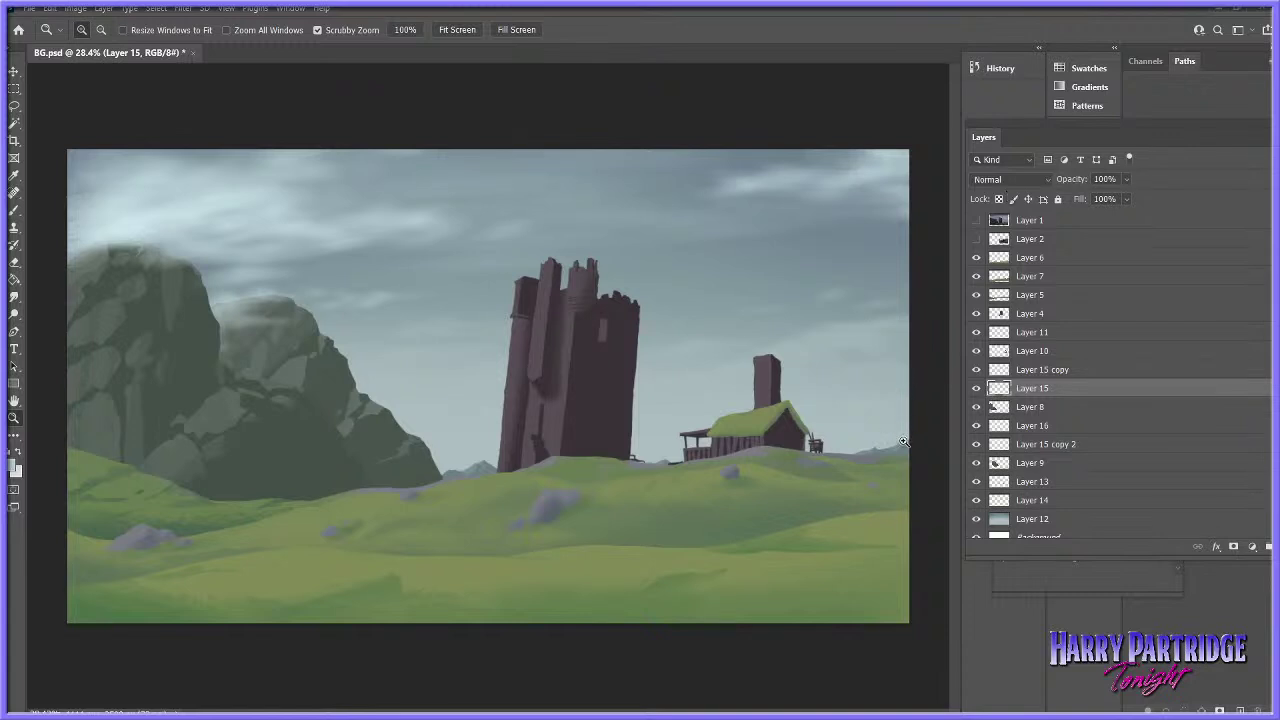
click(976, 220)
click(975, 220)
click(976, 220)
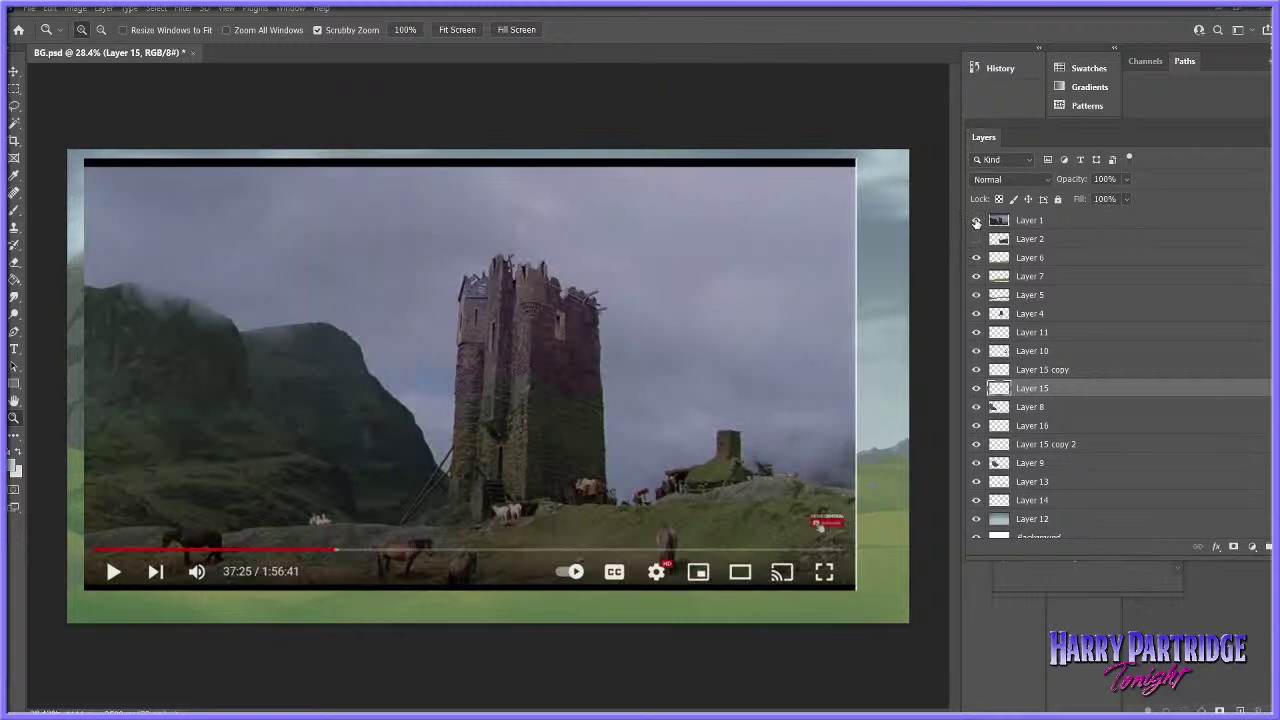
click(976, 222)
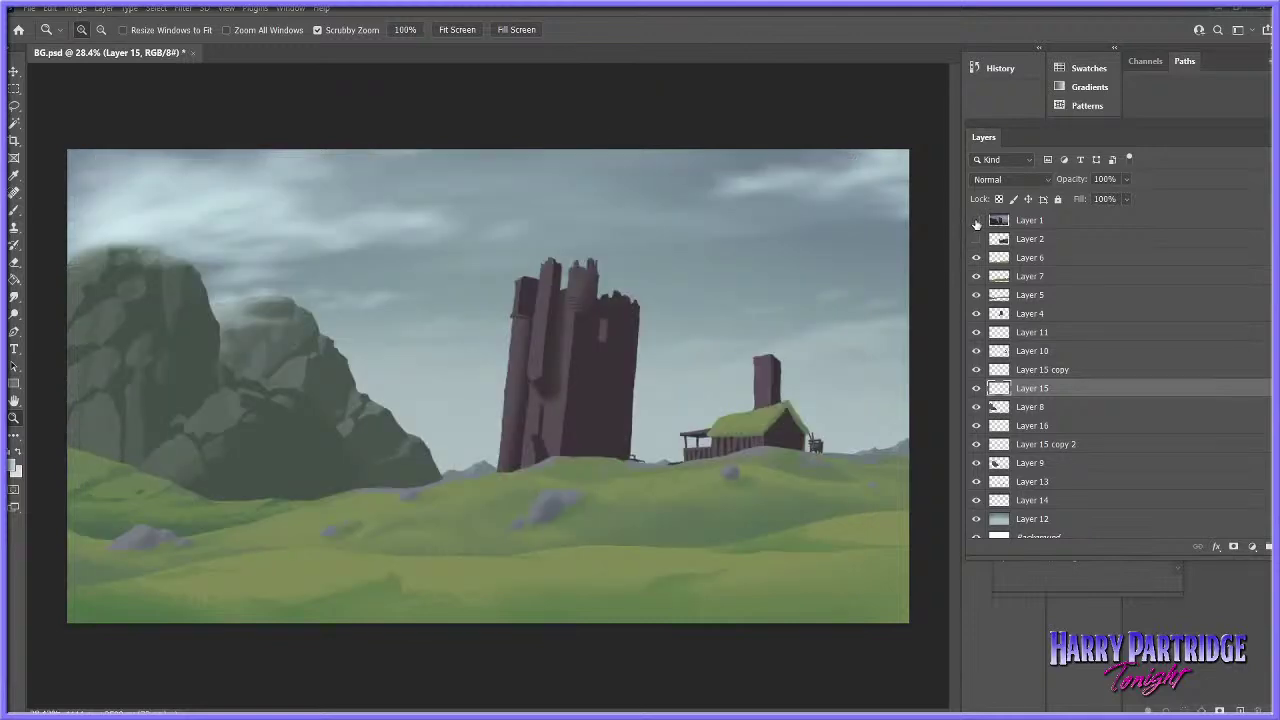
- Examine the cottage and distant hills up close, toggling Layer 15 and Layer 13 to check what they contain
drag(790, 484, 887, 463)
click(977, 390)
click(977, 389)
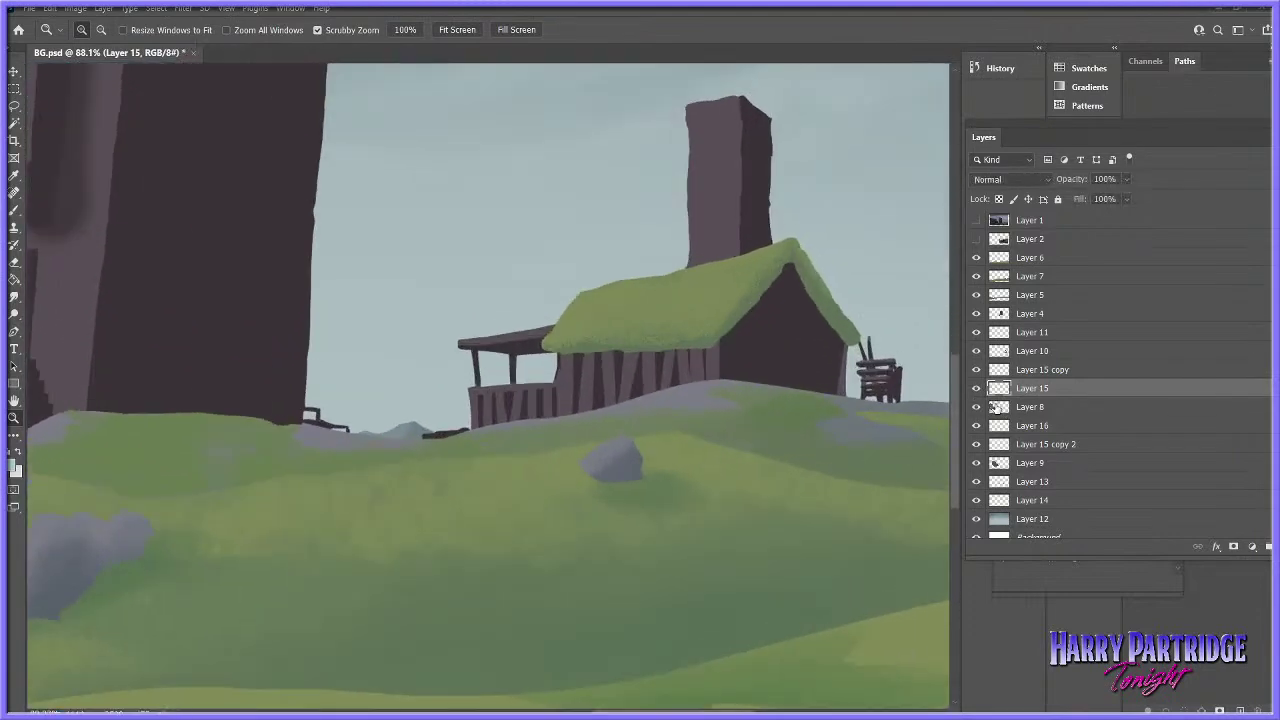
click(977, 484)
click(977, 484)
drag(791, 470, 722, 531)
drag(774, 497, 820, 490)
scroll(819, 490, up, 4)
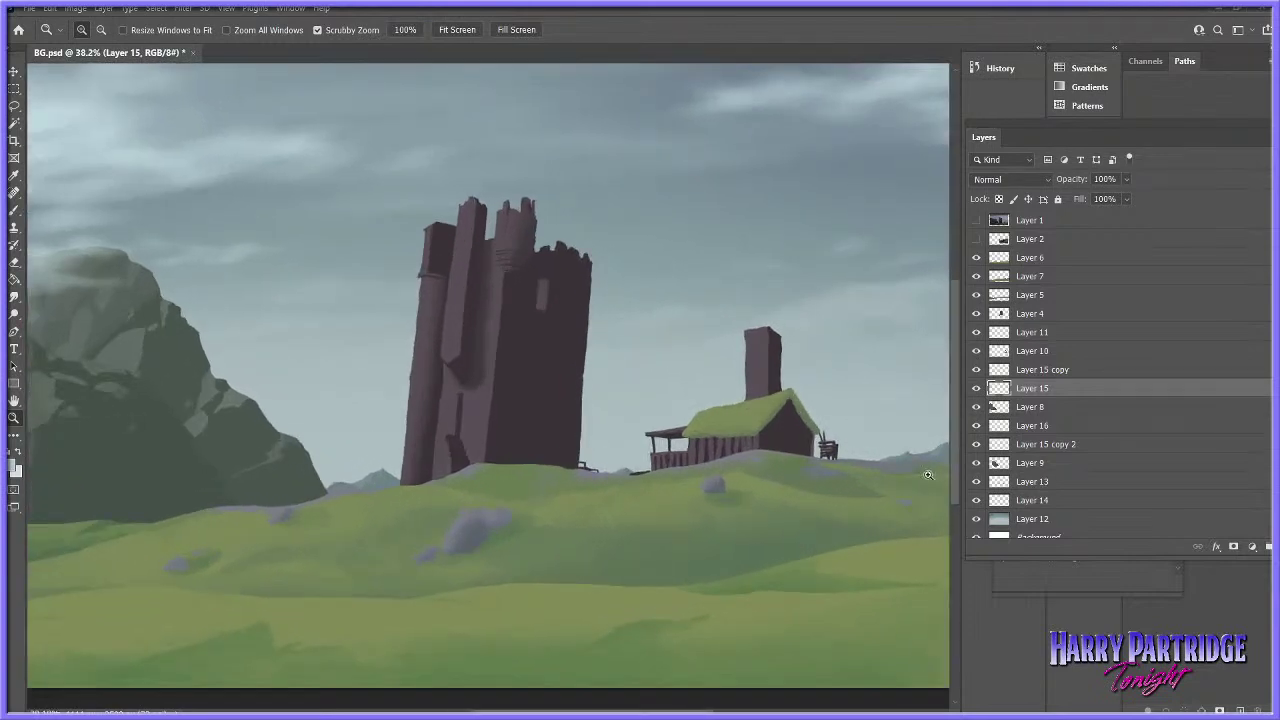
scroll(886, 462, up, 1)
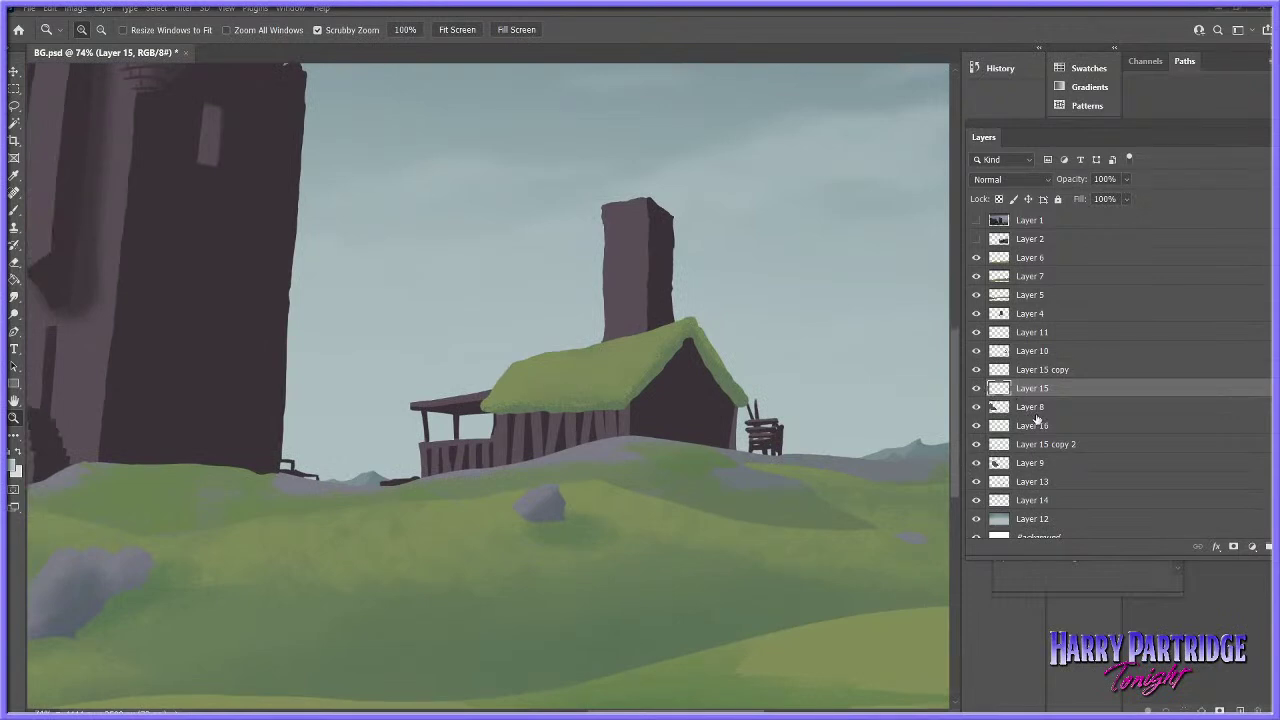
- Find the cottage's grass roof on Layer 11 and warp its eave corner nearest the tower slightly downward
click(976, 352)
click(976, 352)
click(977, 334)
click(977, 334)
click(1025, 334)
click(976, 335)
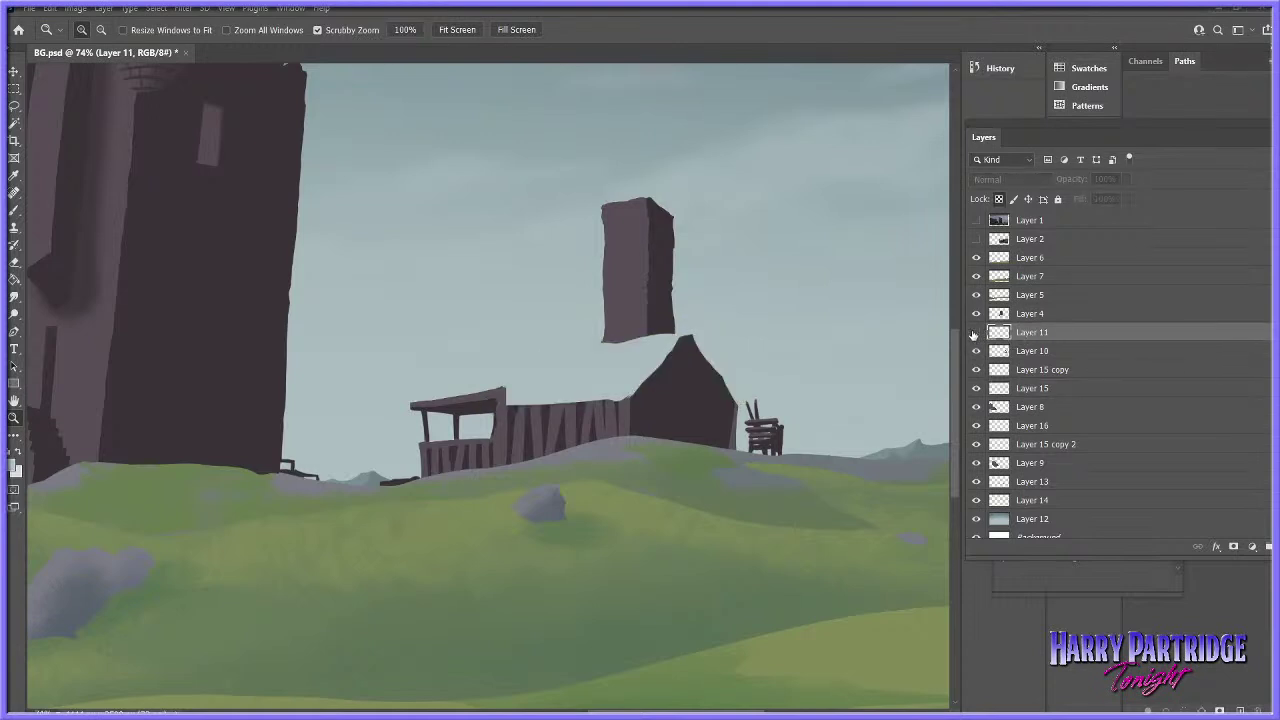
click(976, 334)
click(76, 9)
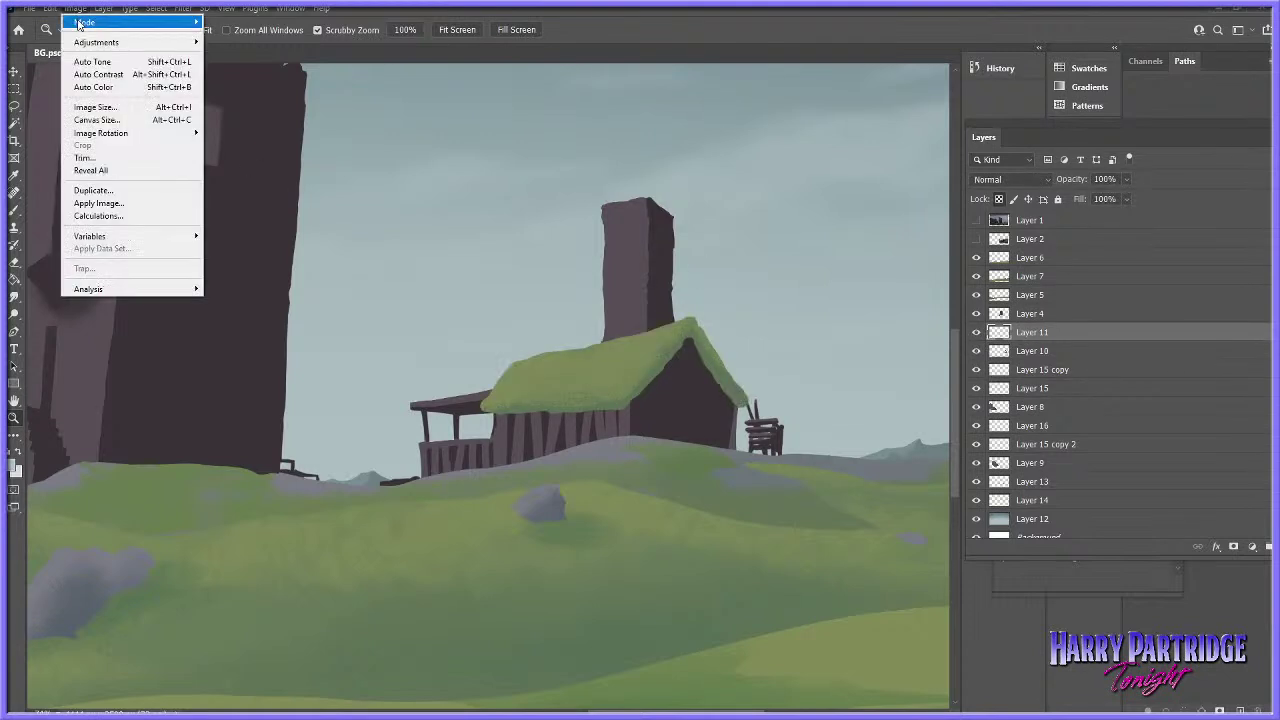
mouse_move(49, 9)
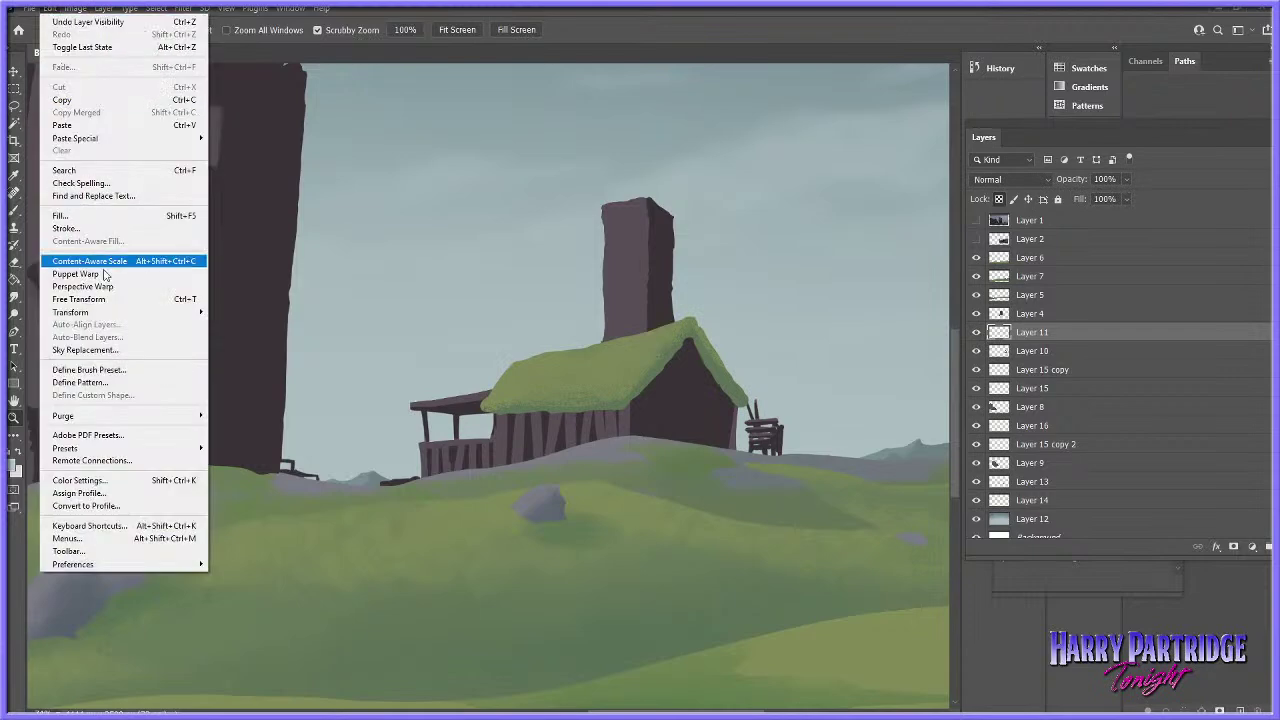
mouse_move(150, 312)
click(227, 402)
drag(480, 416, 474, 434)
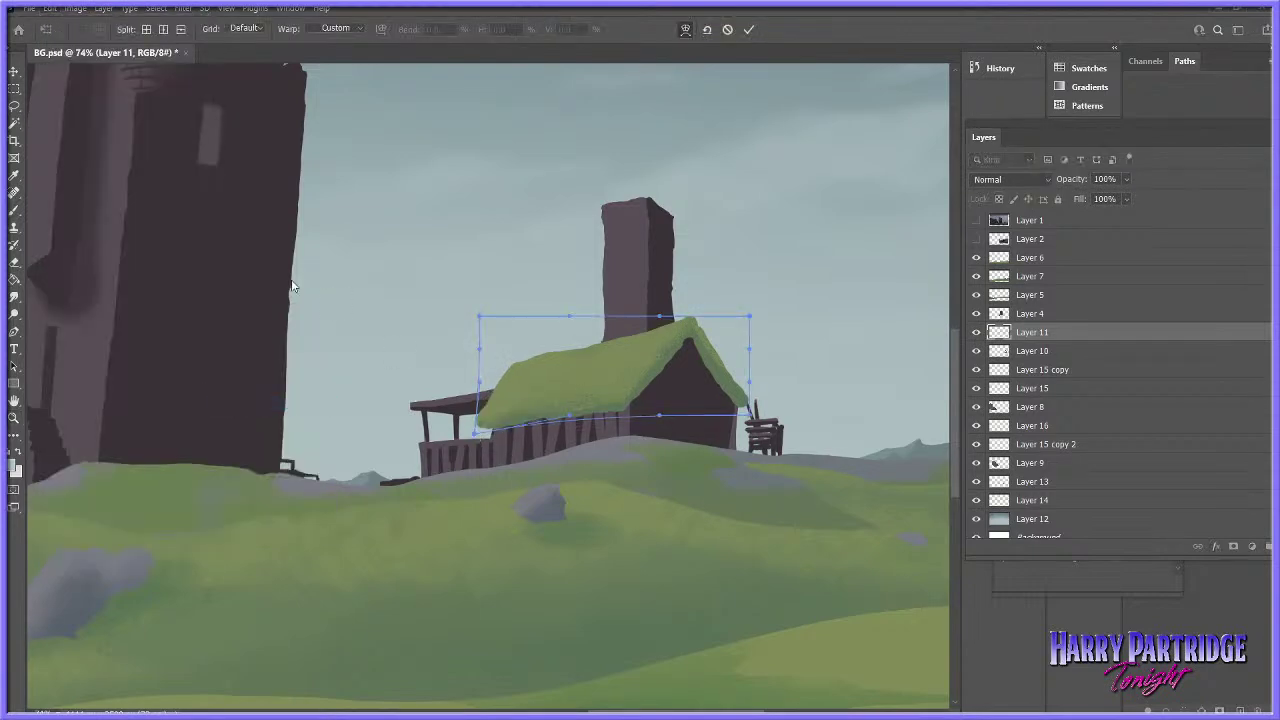
click(14, 105)
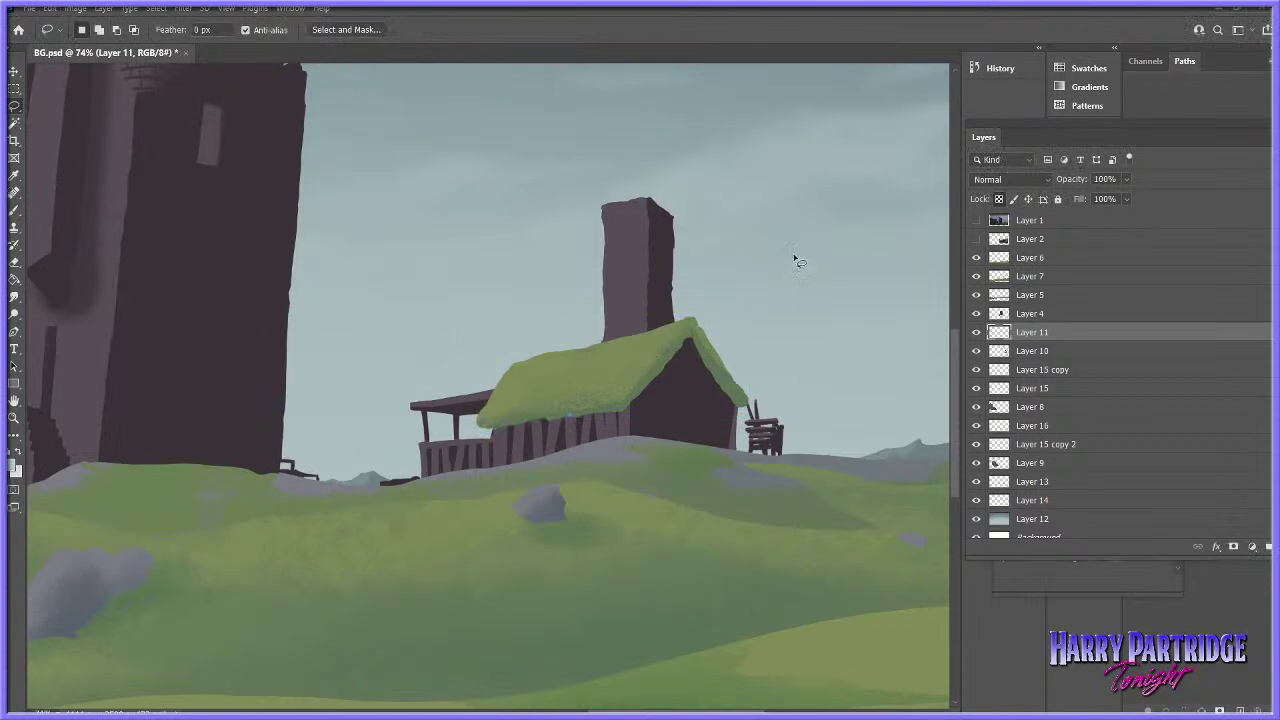
- Recolor the cottage on Layer 10 to brown with Hue/Saturation: hue +85, saturation +24, lightness +4
click(14, 210)
click(1040, 351)
click(976, 351)
click(976, 351)
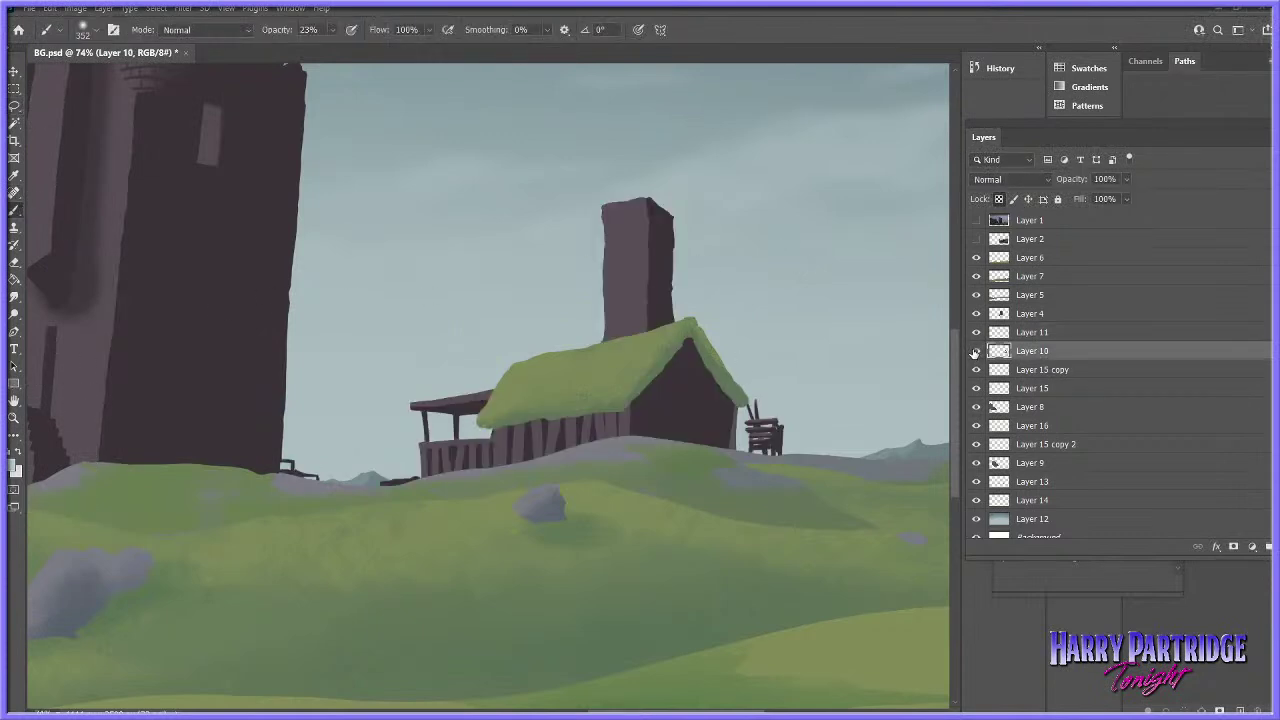
click(14, 418)
drag(786, 413, 730, 412)
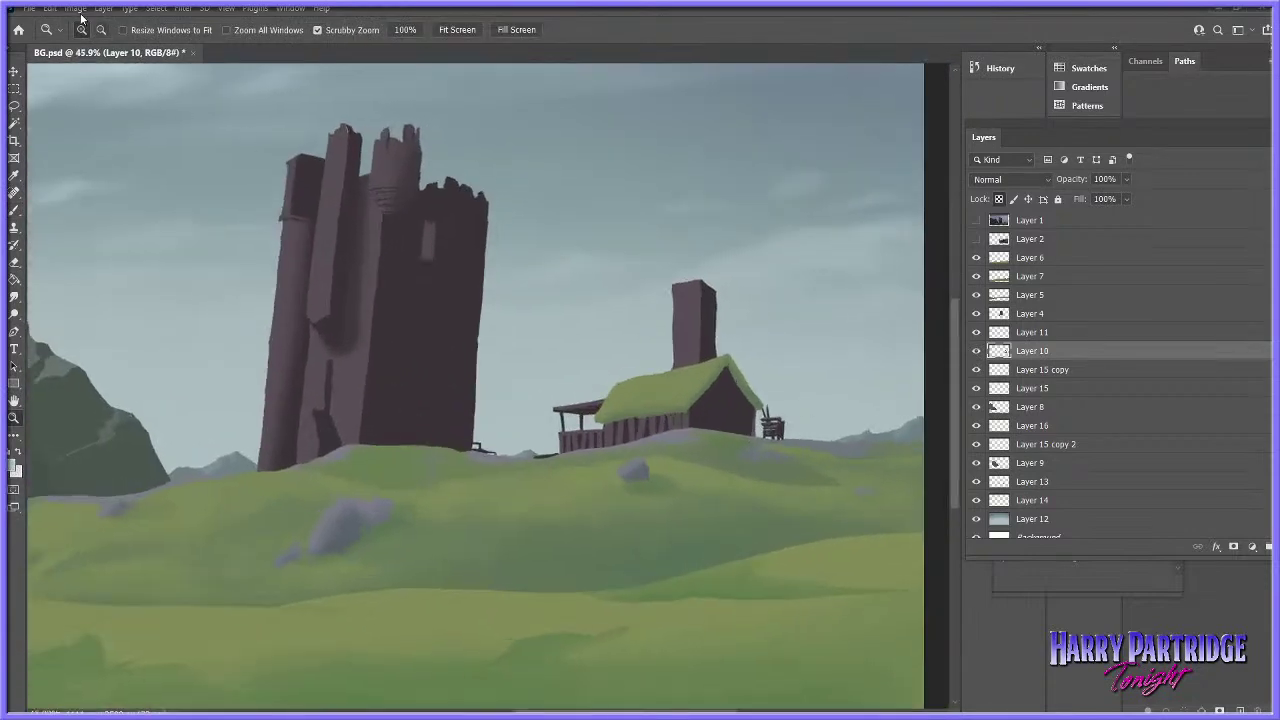
click(76, 9)
mouse_move(125, 42)
click(260, 114)
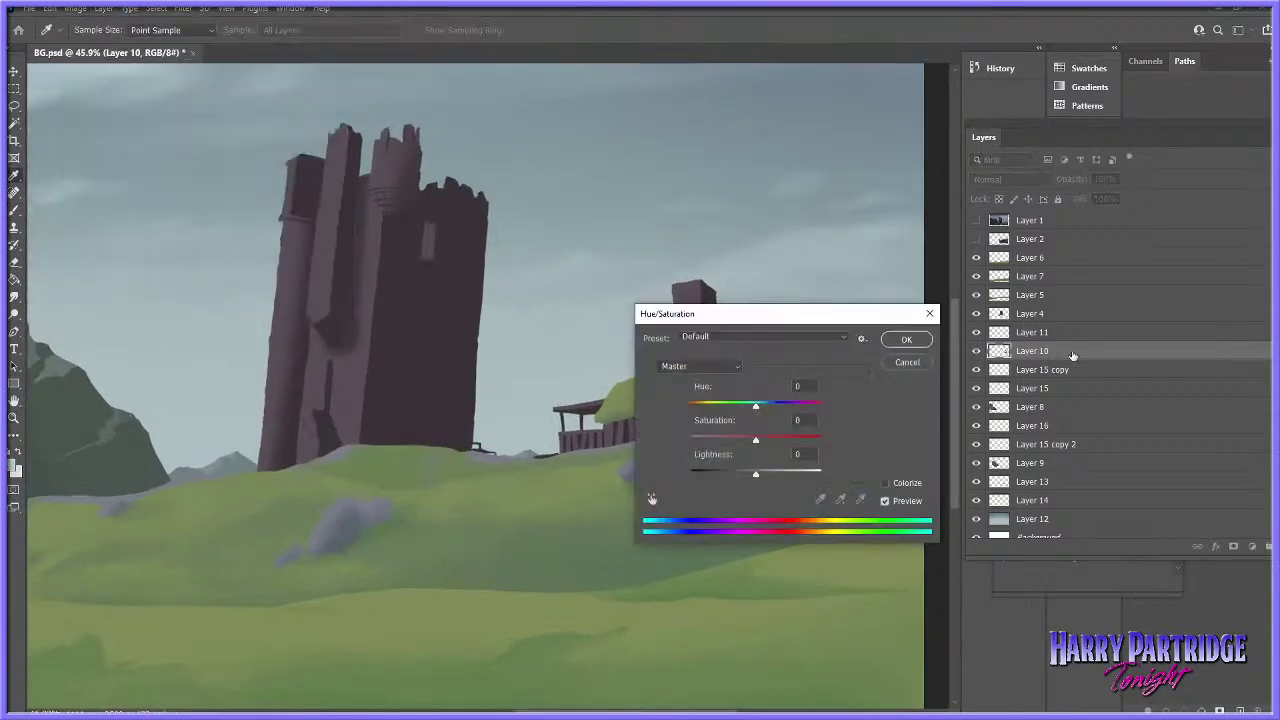
drag(750, 313, 937, 318)
drag(942, 411, 966, 449)
drag(942, 479, 960, 448)
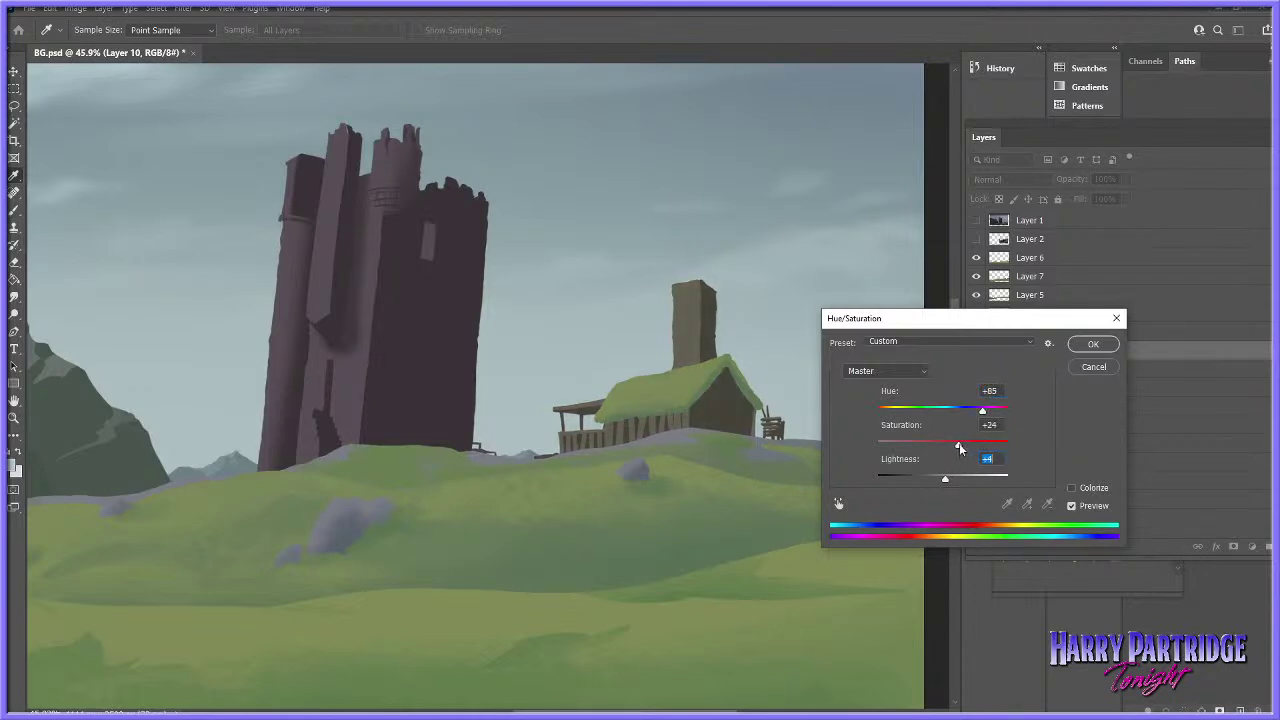
click(1092, 344)
- Set the Hard Round brush to 37 px with 0% hardness for painting the cottage walls
key(z)
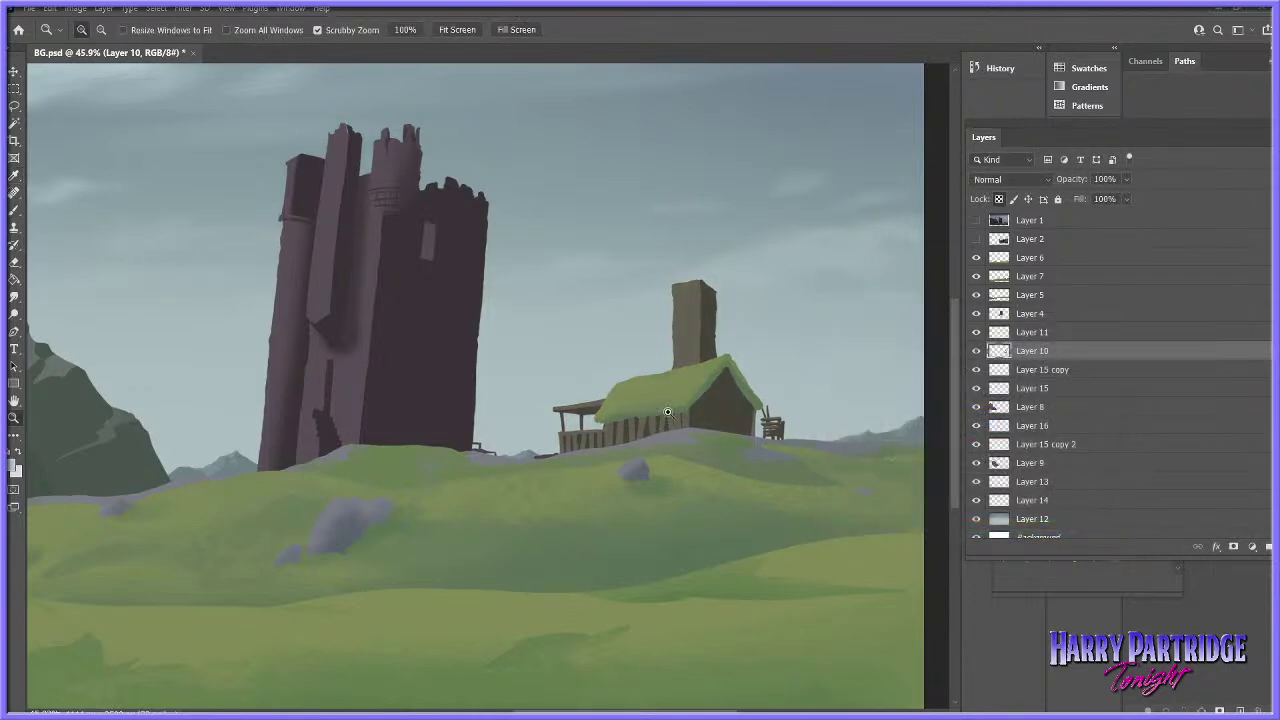
drag(665, 419, 713, 428)
key(i)
click(13, 464)
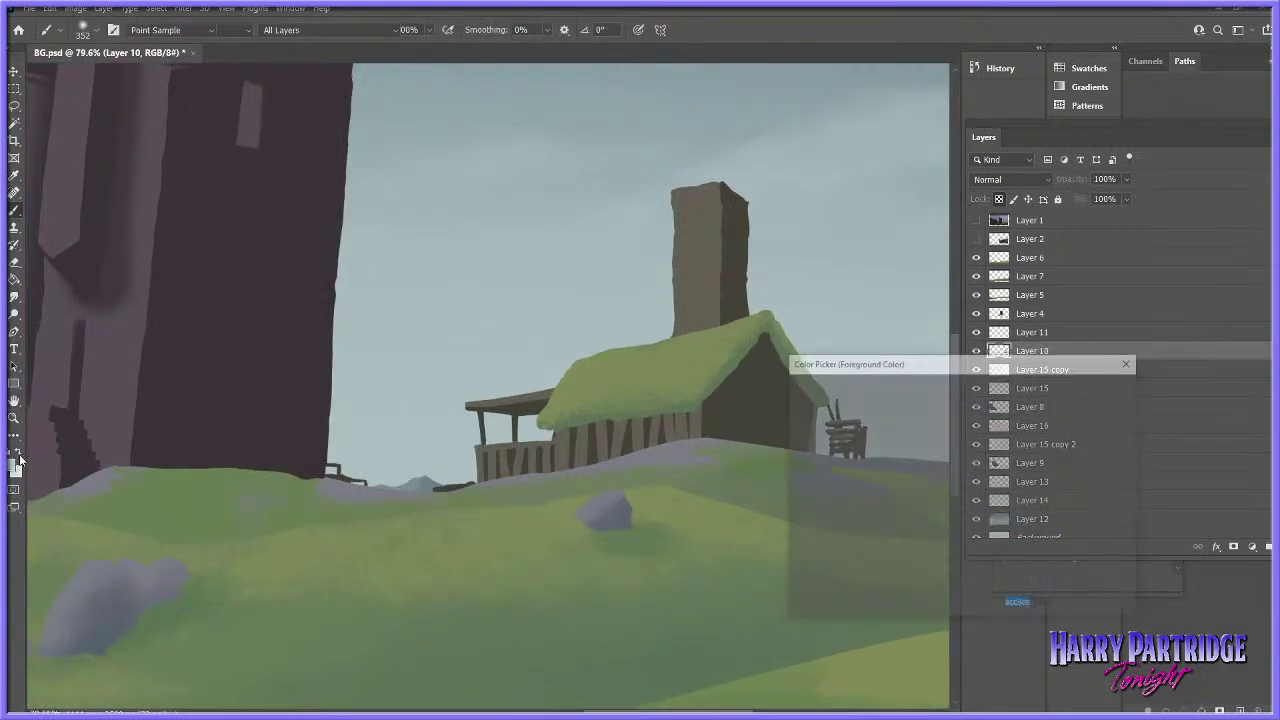
key(Return)
key(b)
right_click(673, 397)
drag(815, 433, 758, 434)
key(Return)
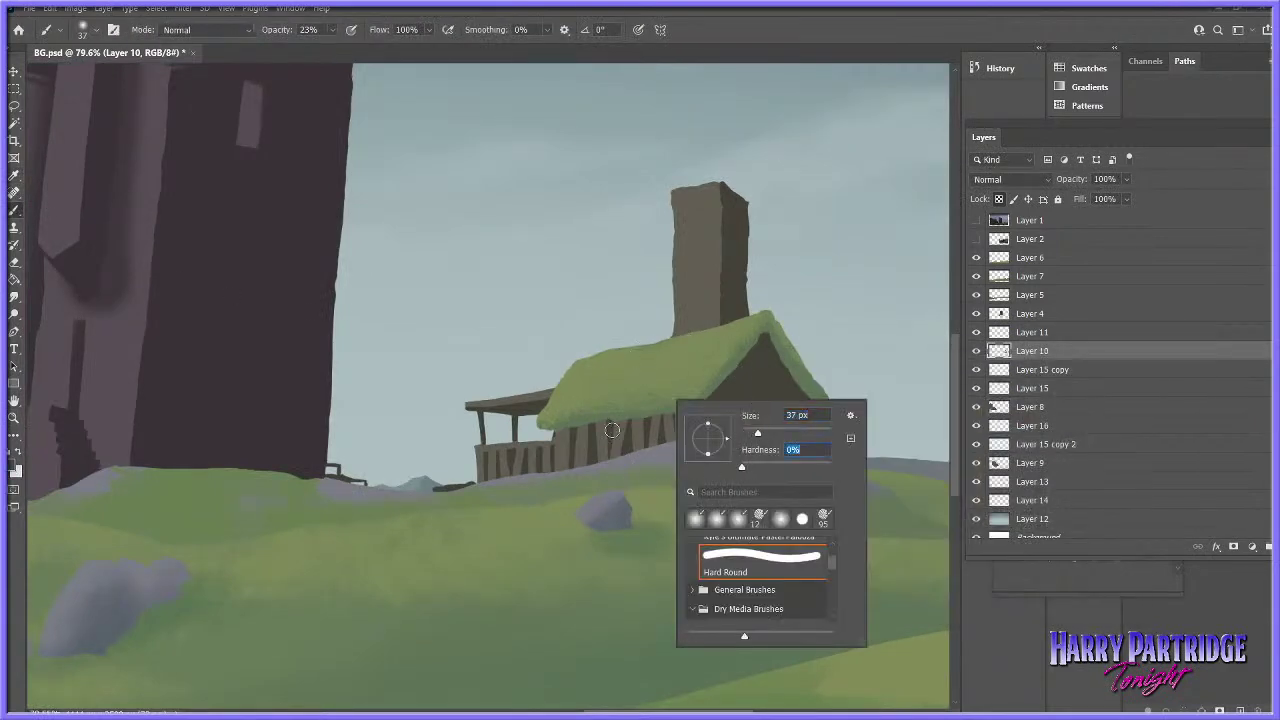
key(Return)
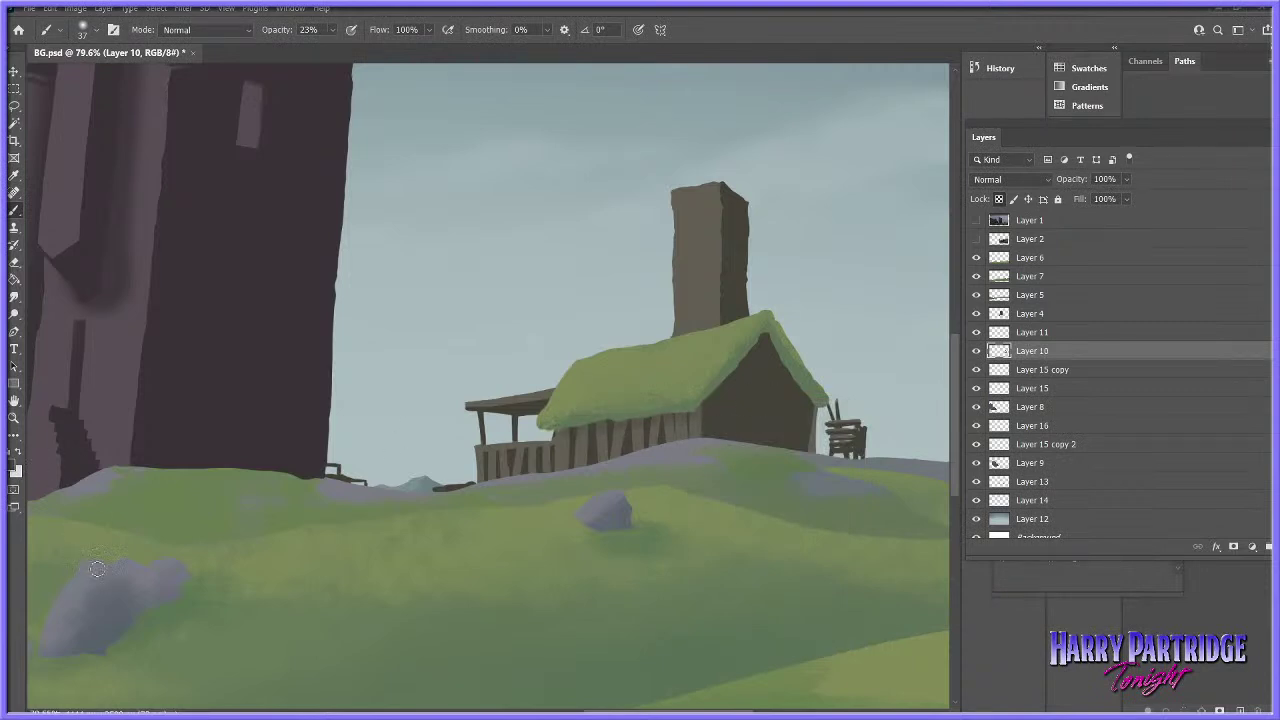
- Sample the front wall's brown and soften the cottage's plank stripes with a 22 px brush at 54% hardness and 61% opacity
click(12, 466)
click(562, 449)
key(Return)
right_click(681, 386)
click(787, 450)
click(763, 415)
click(332, 30)
click(569, 438)
right_click(676, 364)
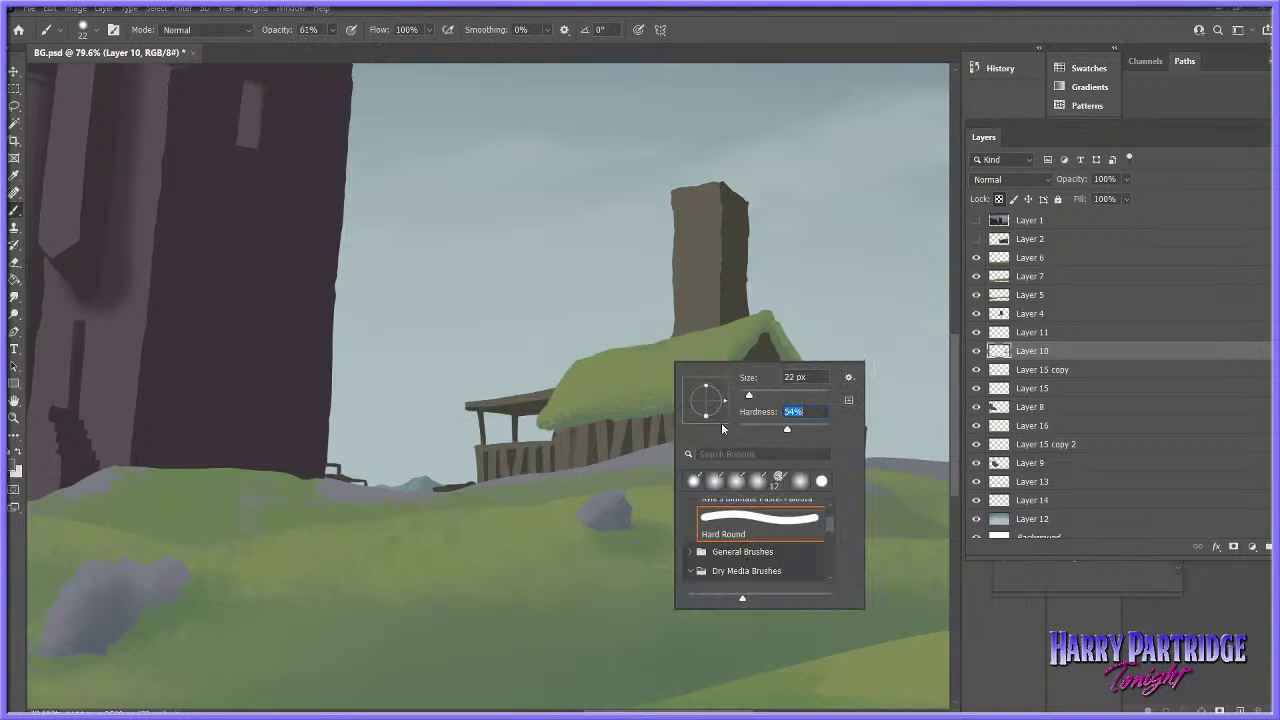
key(Return)
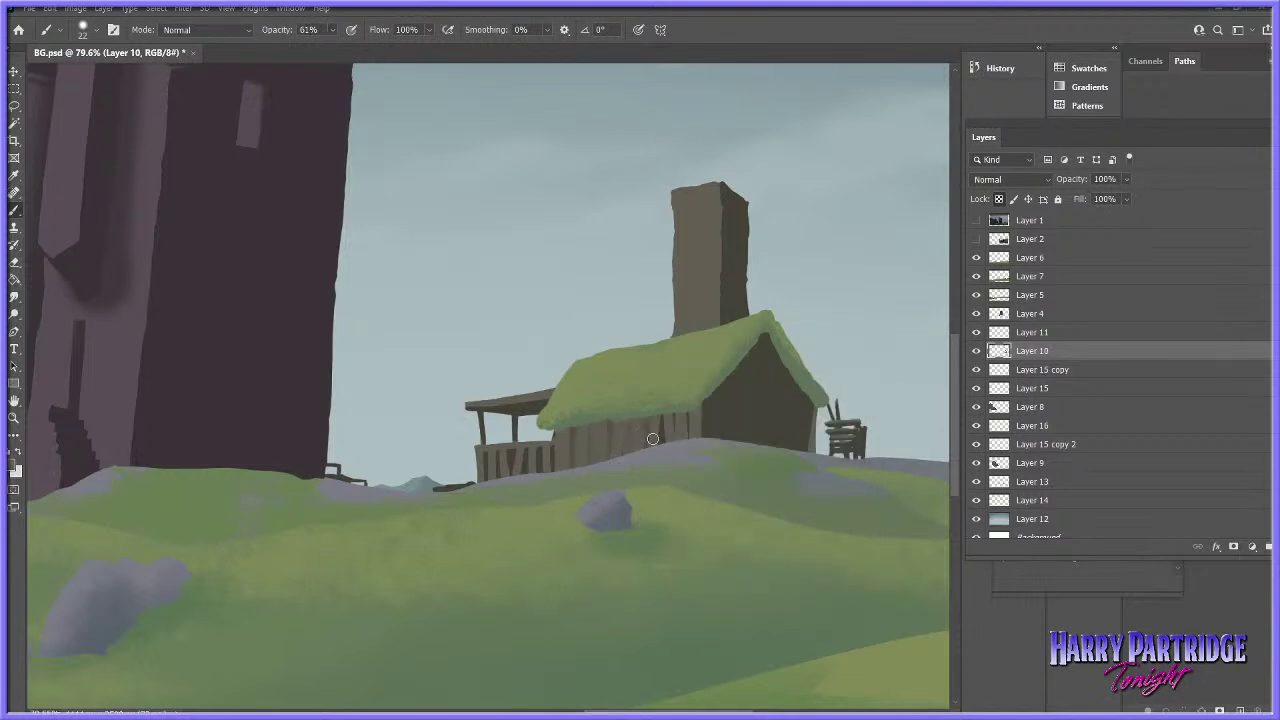
drag(540, 458, 498, 460)
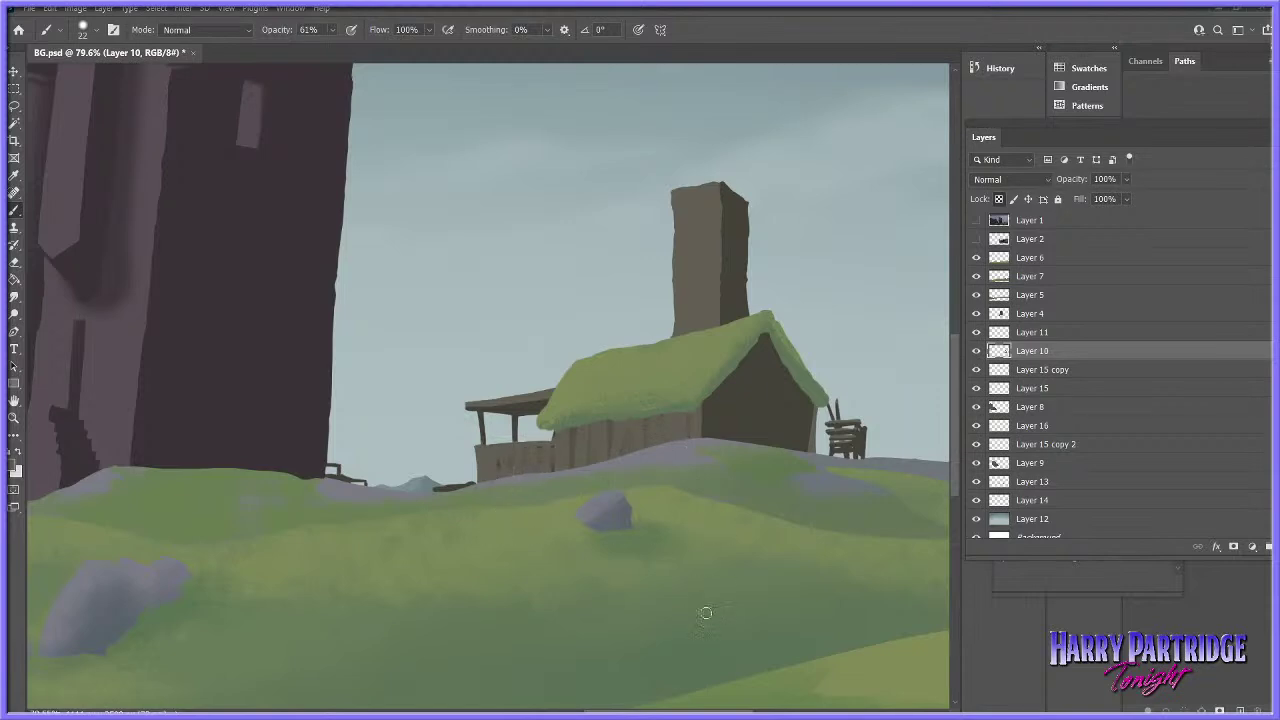
- Sample a brown beside the cottage's front corner as the foreground color and check the cottage against the Layer 1 reference
click(16, 464)
click(725, 412)
click(698, 422)
key(Return)
click(977, 220)
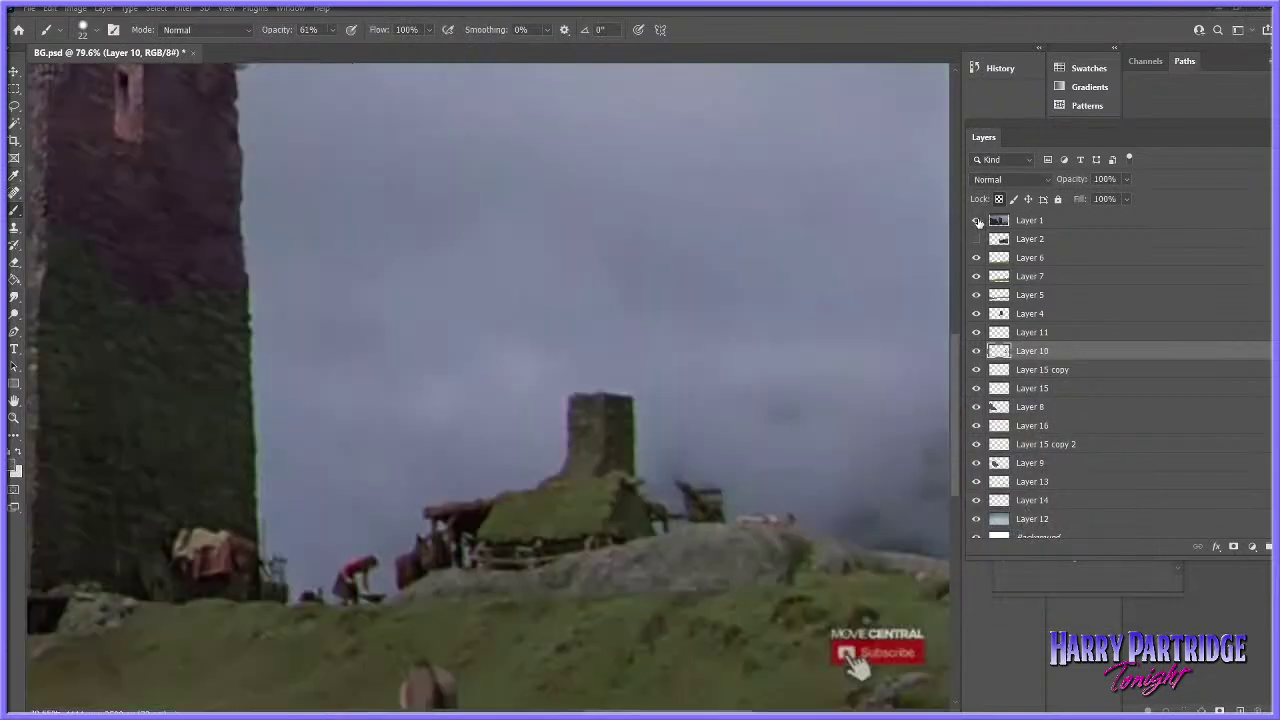
click(978, 221)
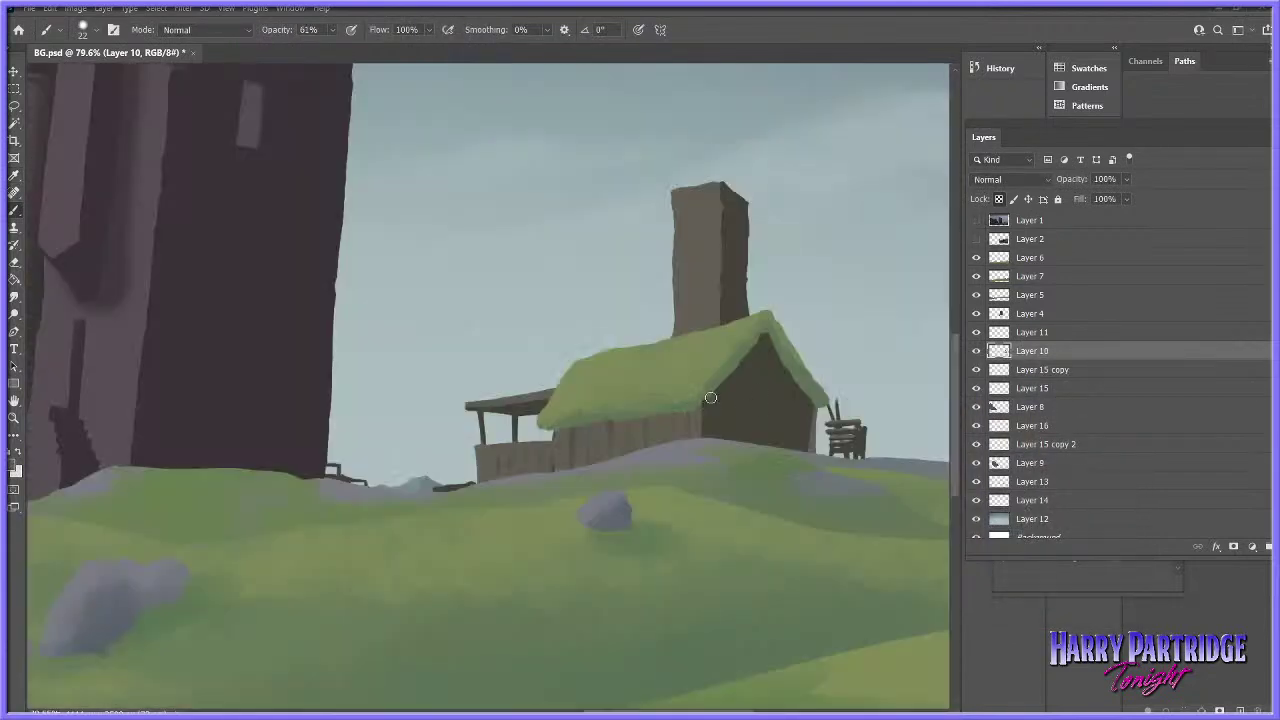
- Paint faint vertical planks on the cottage's gable wall with the Pastel FAVE brush at 28 px and 16% opacity
click(332, 30)
drag(331, 47, 314, 49)
right_click(739, 310)
drag(814, 344, 817, 345)
drag(895, 477, 892, 511)
click(862, 491)
key(Return)
click(333, 29)
drag(285, 62, 279, 62)
right_click(777, 351)
drag(853, 385, 856, 386)
click(710, 408)
- Sample the gable's dark brown, shade the planks and under the eave, and set the brush to 22 px at 60% opacity
click(17, 470)
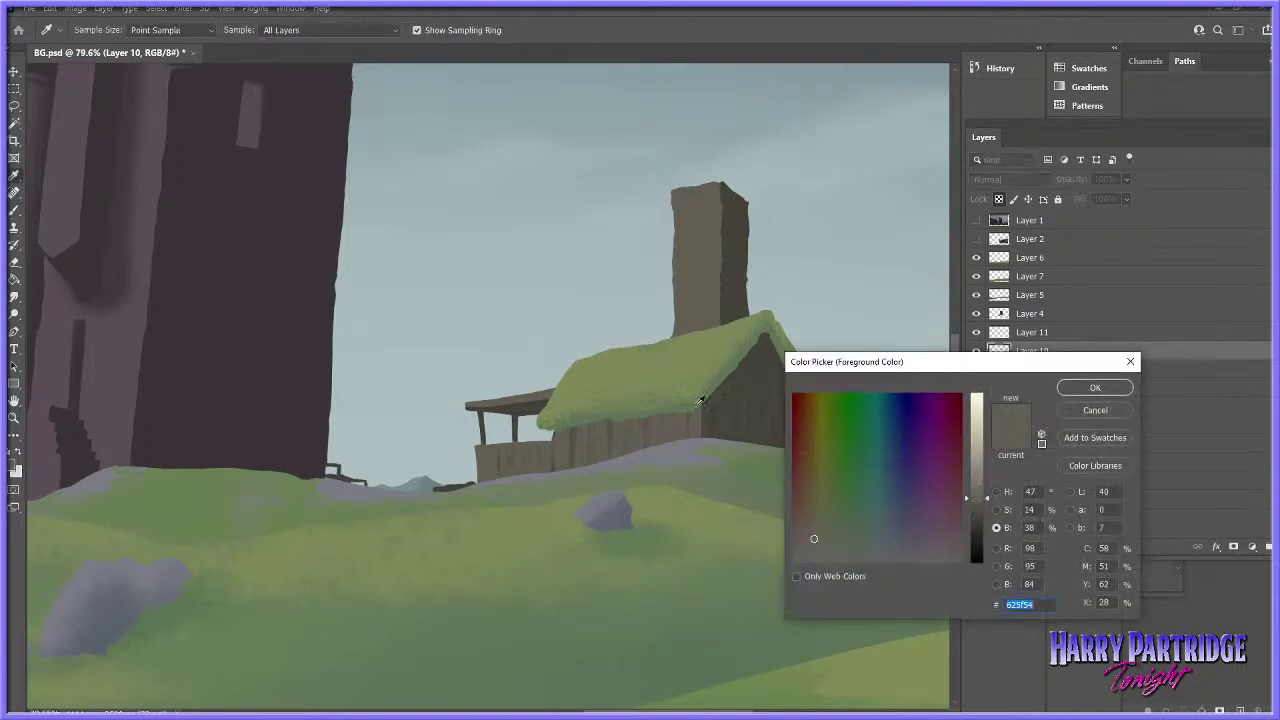
click(733, 391)
key(Return)
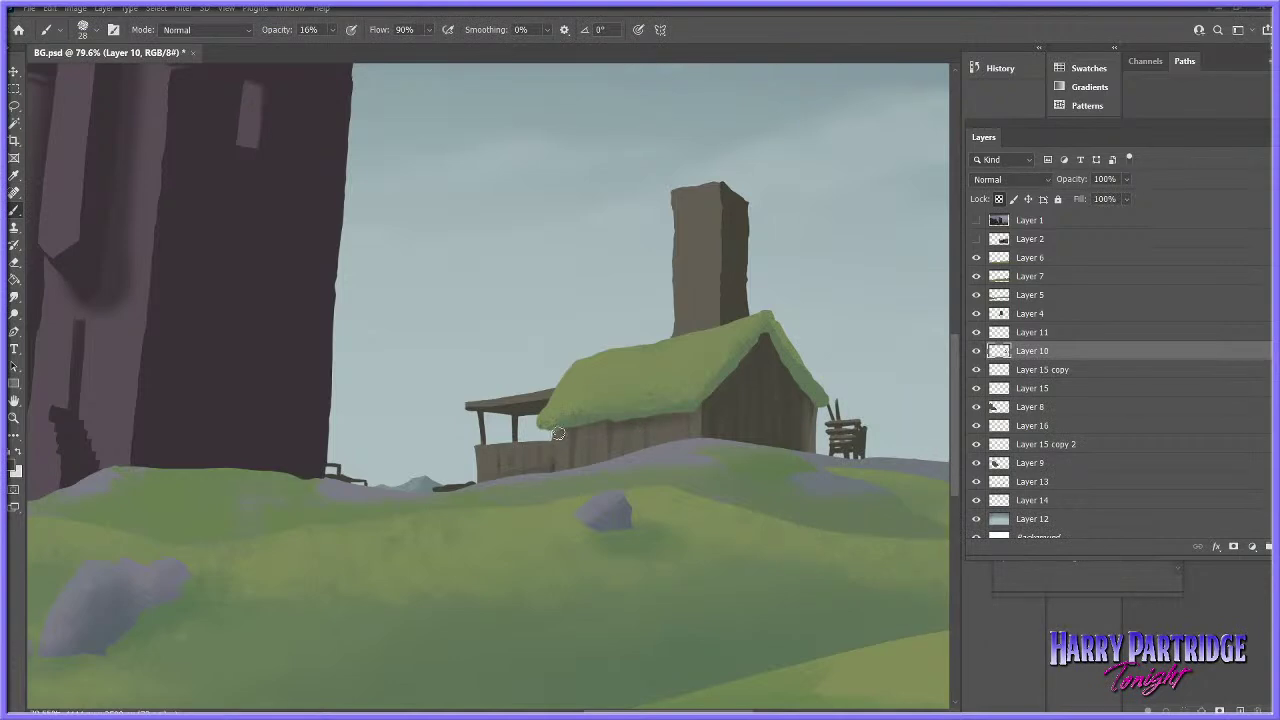
key(6)
right_click(648, 432)
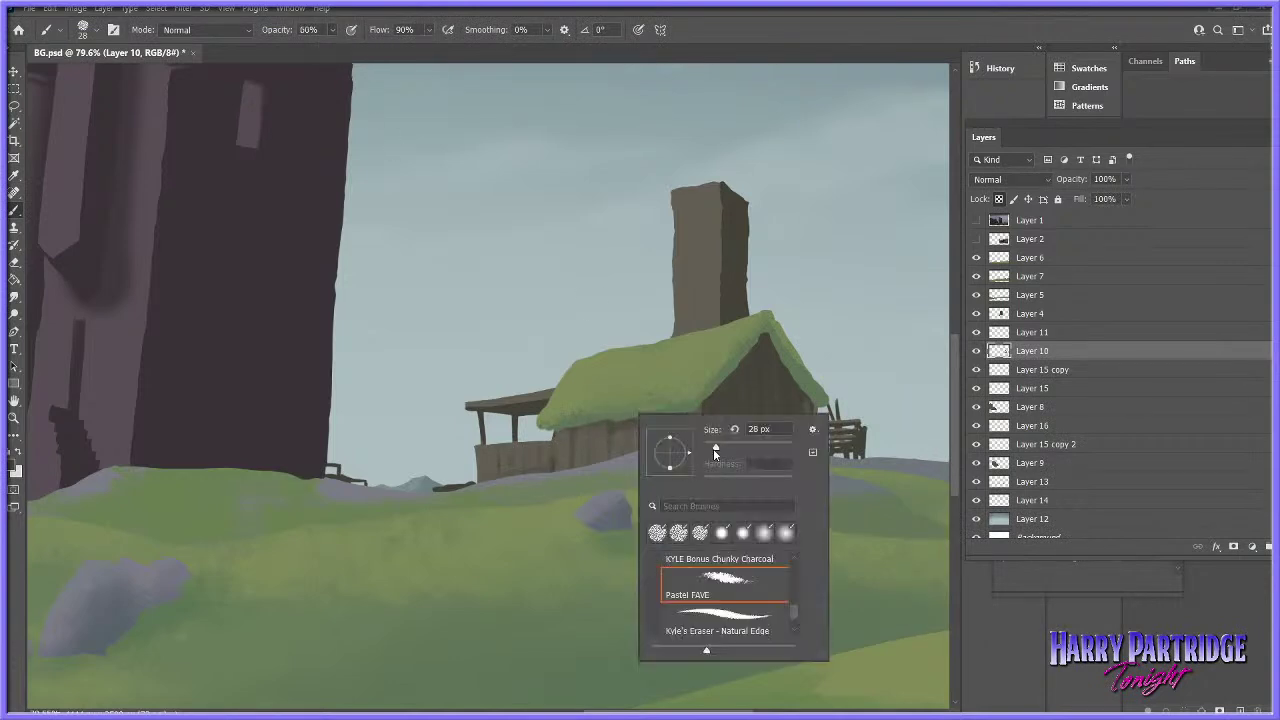
- Lasso a doorway shape on the cottage's front wall, paint it dark brown, and clear the selection
click(14, 105)
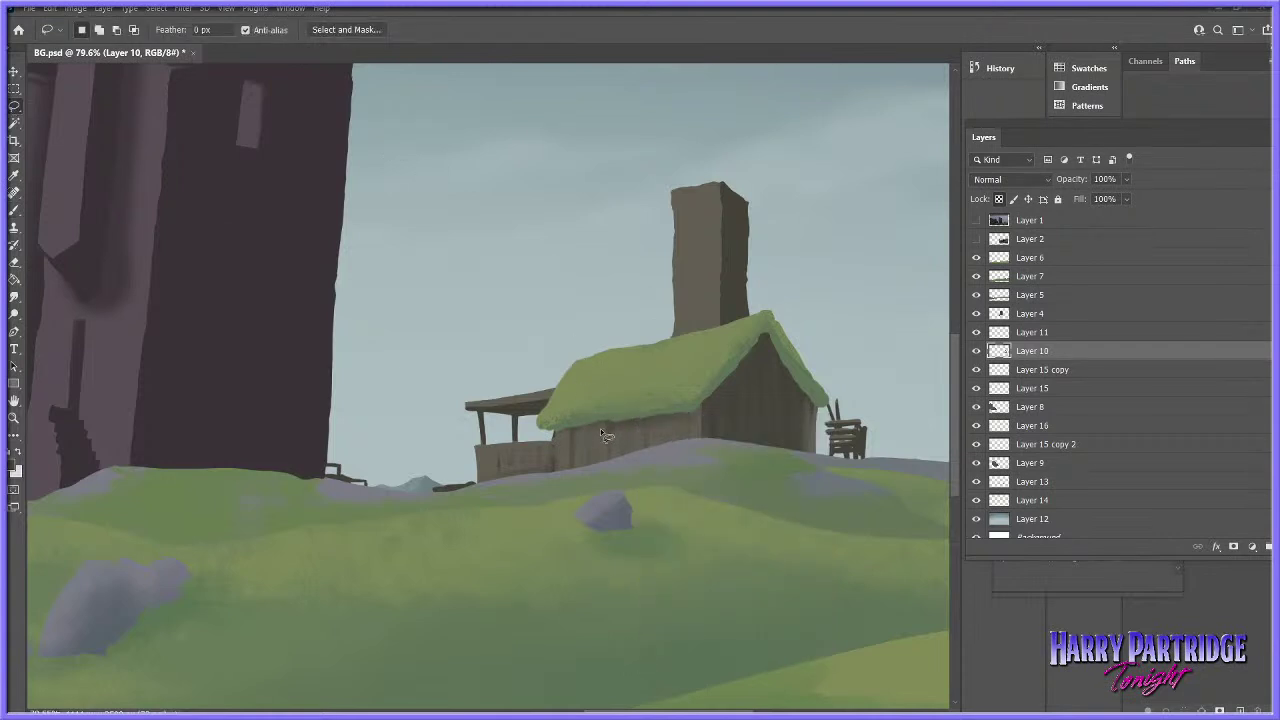
drag(606, 454, 600, 430)
key(ctrl)
key(shift)
key(b)
mouse_move(613, 435)
mouse_down()
mouse_move(616, 466)
mouse_move(643, 427)
mouse_move(613, 456)
mouse_up()
key(ctrl+d)
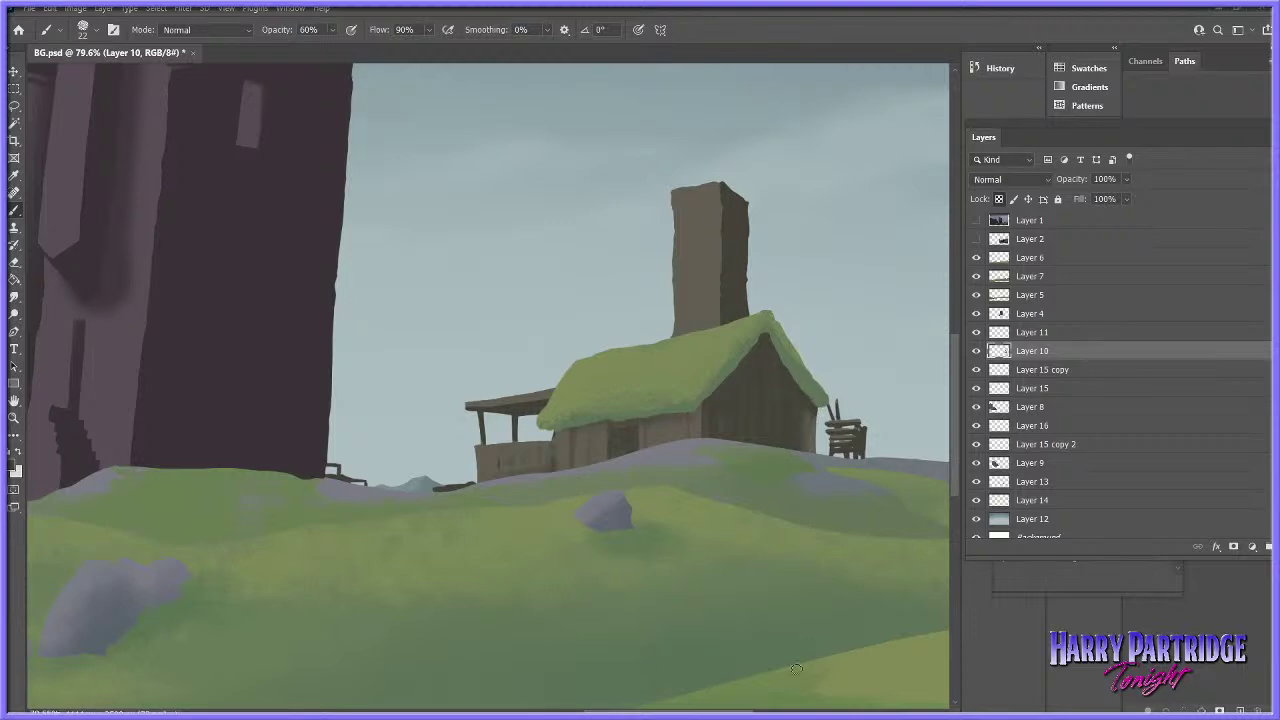
- Resample the cottage's brown tones for the foreground color and compare the painting with the Layer 1 reference
click(14, 470)
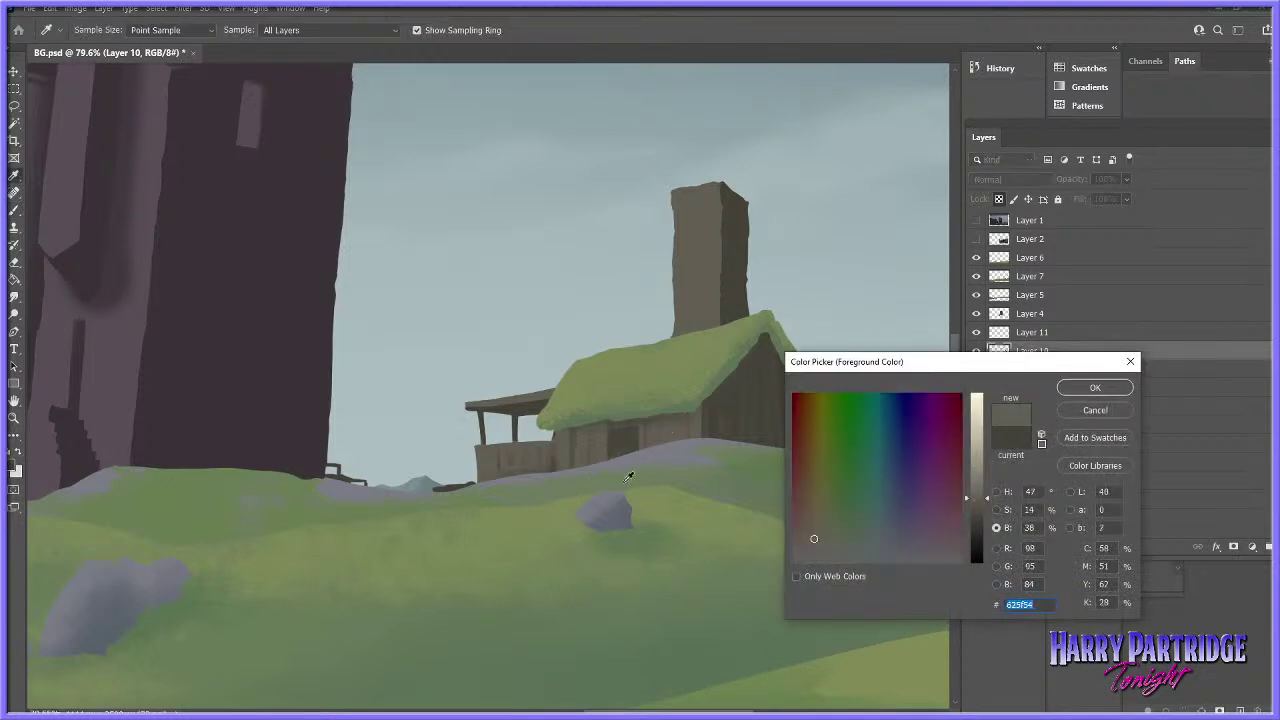
click(1095, 387)
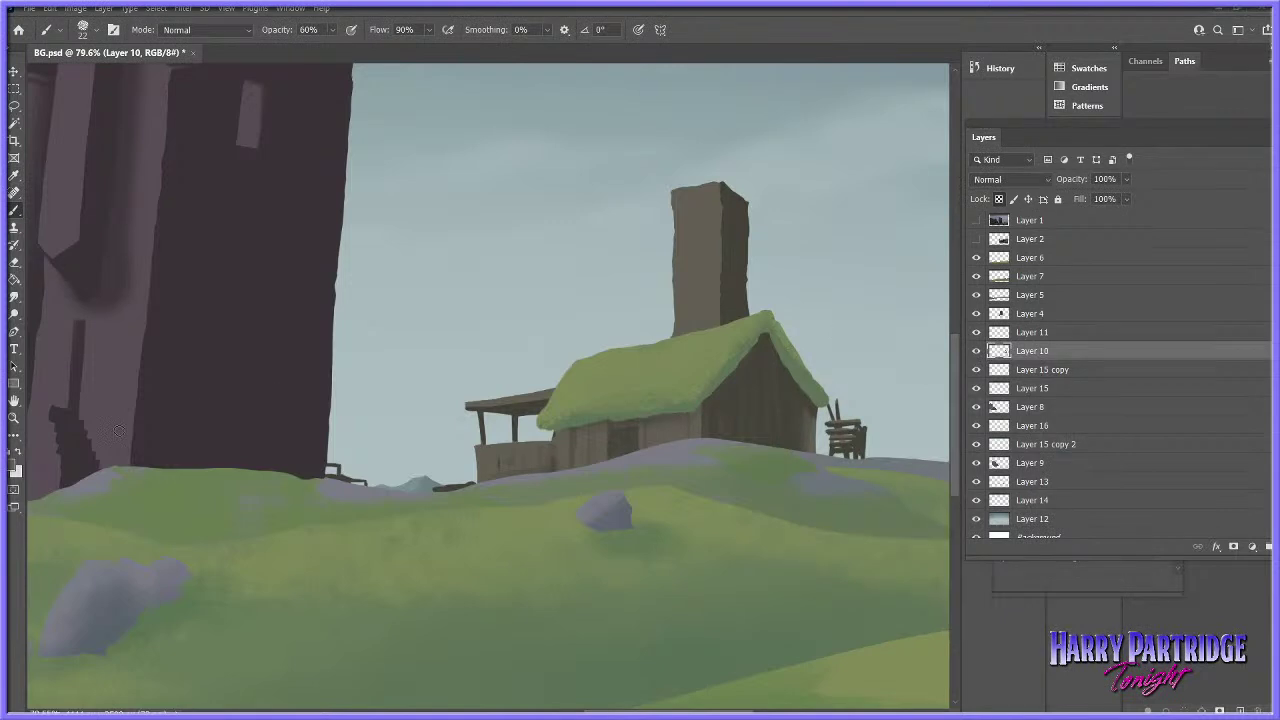
click(15, 468)
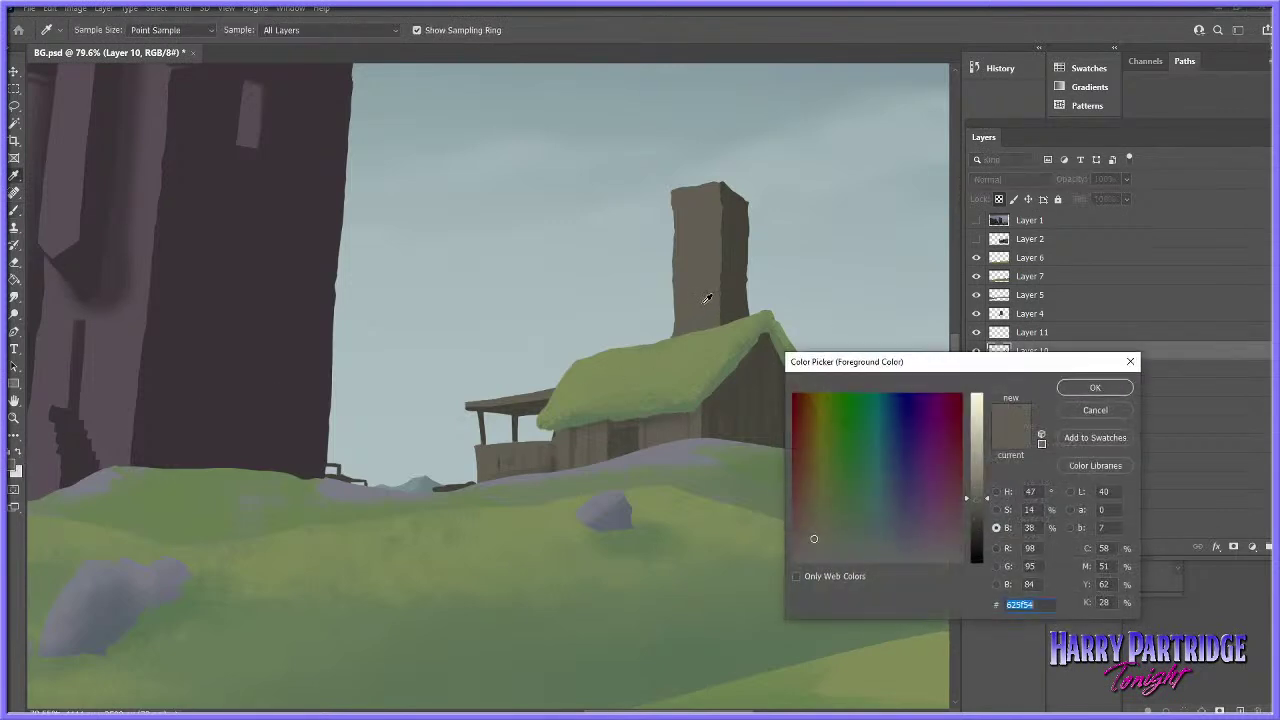
key(Return)
click(975, 221)
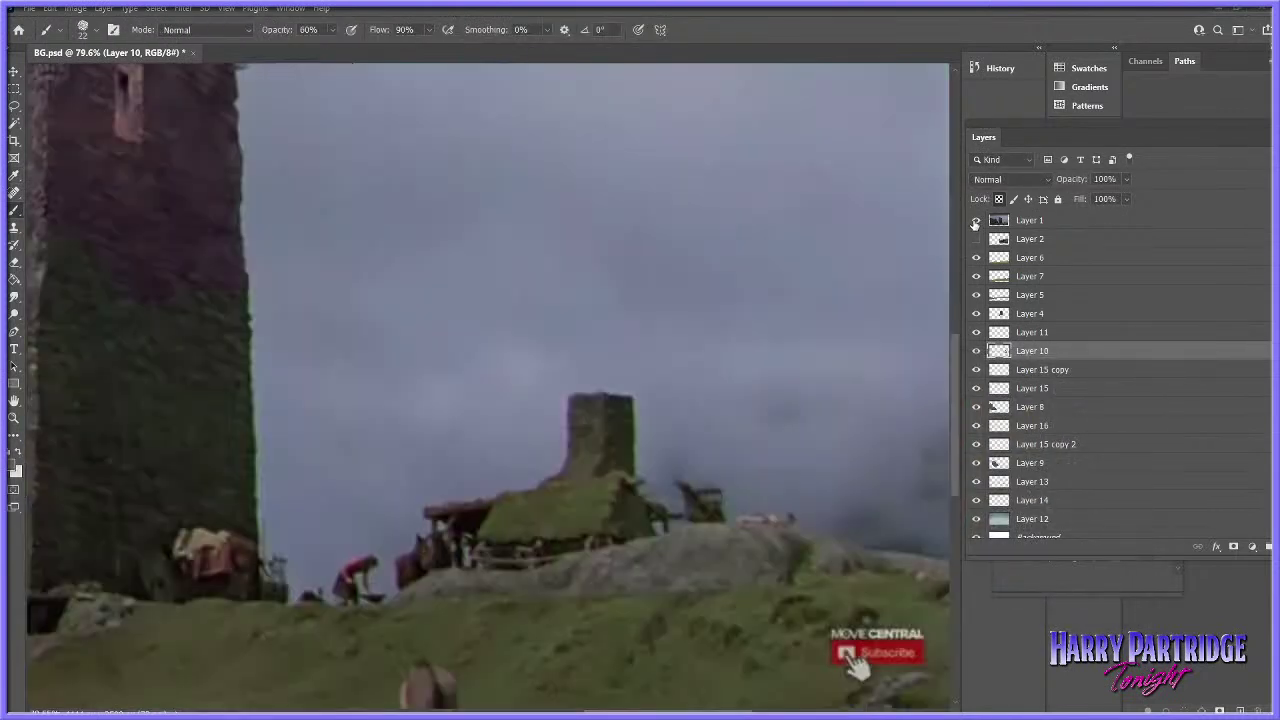
click(975, 221)
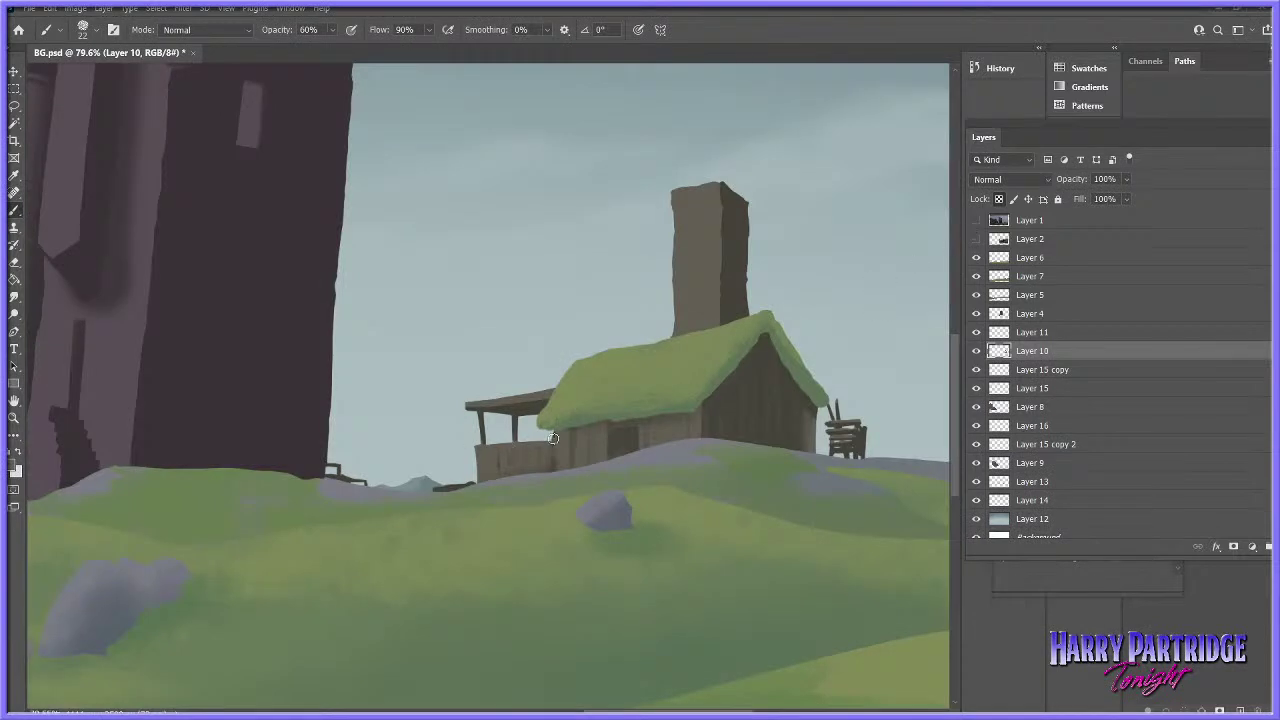
- Set the brush to 13 px and paint dark detail on the support post and planks of the cottage's open side shed
right_click(520, 424)
drag(601, 453, 591, 453)
drag(480, 415, 481, 441)
click(15, 466)
key(Escape)
- Check the Layer 1 reference and paint rough stone lines down the lighter front face of the cottage's chimney
click(977, 220)
click(977, 220)
drag(718, 223, 690, 228)
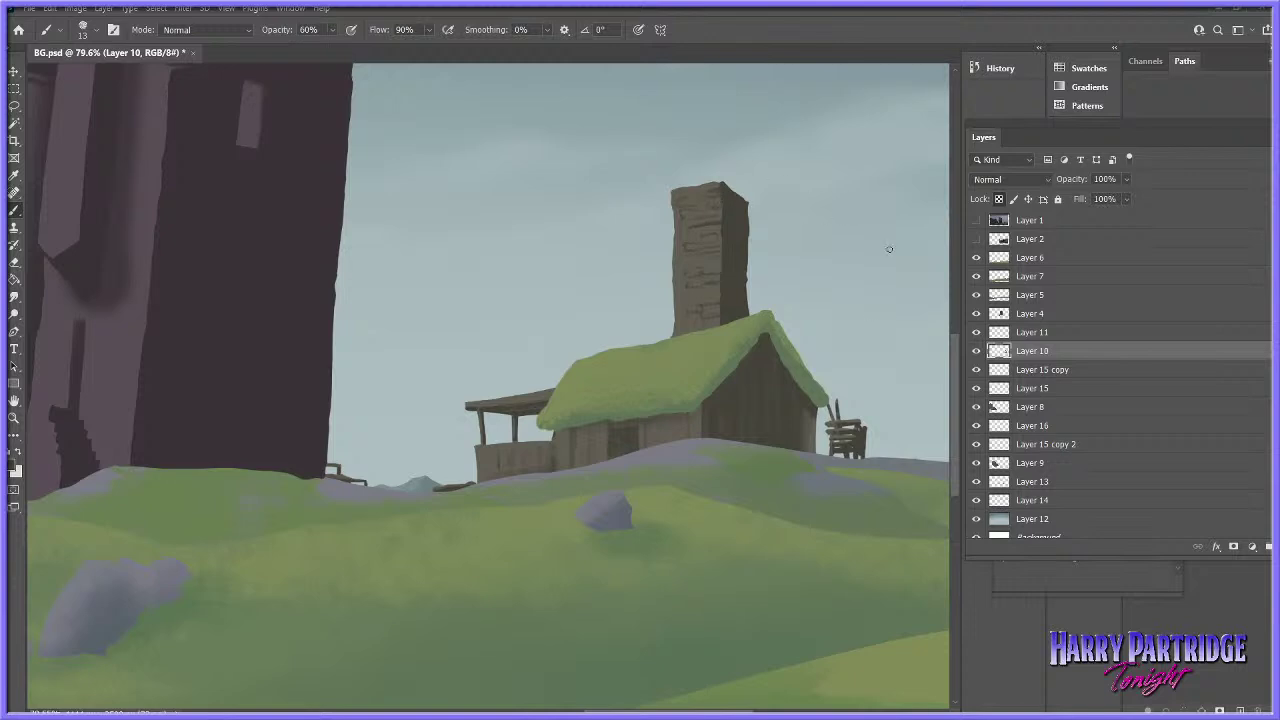
drag(692, 303, 718, 297)
- Sample the brown of the chimney's front face and paint stone marks on its shaded side with the 13 px brush
click(12, 467)
click(714, 287)
key(Return)
drag(727, 187, 748, 205)
drag(730, 231, 726, 266)
right_click(760, 295)
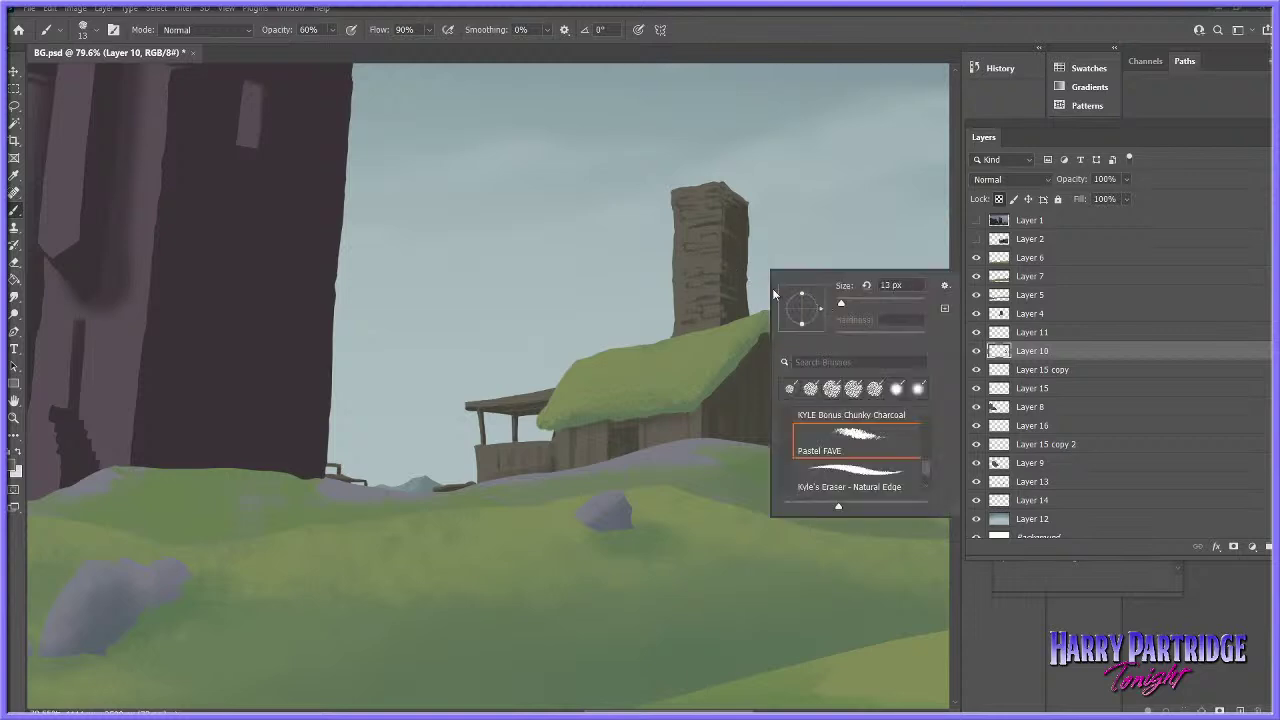
drag(724, 318, 722, 331)
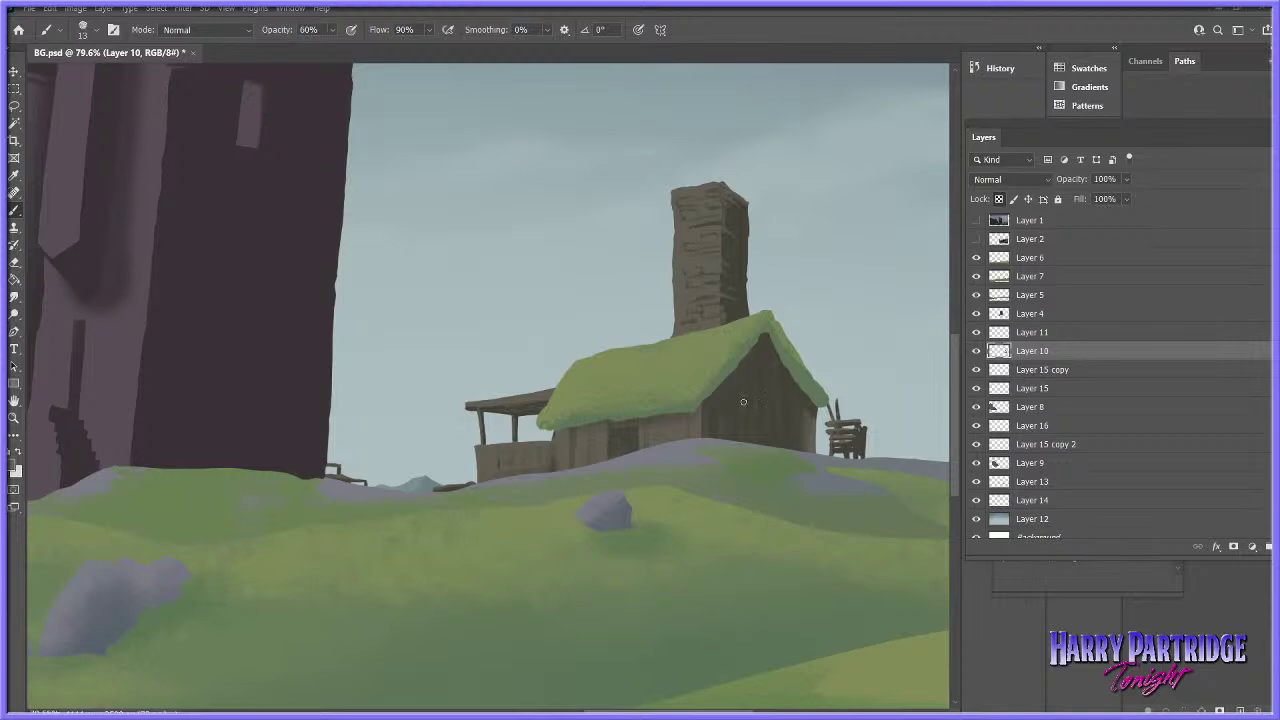
- Resample the chimney's dark and light browns and touch up the stone marks on its shaded side
click(12, 466)
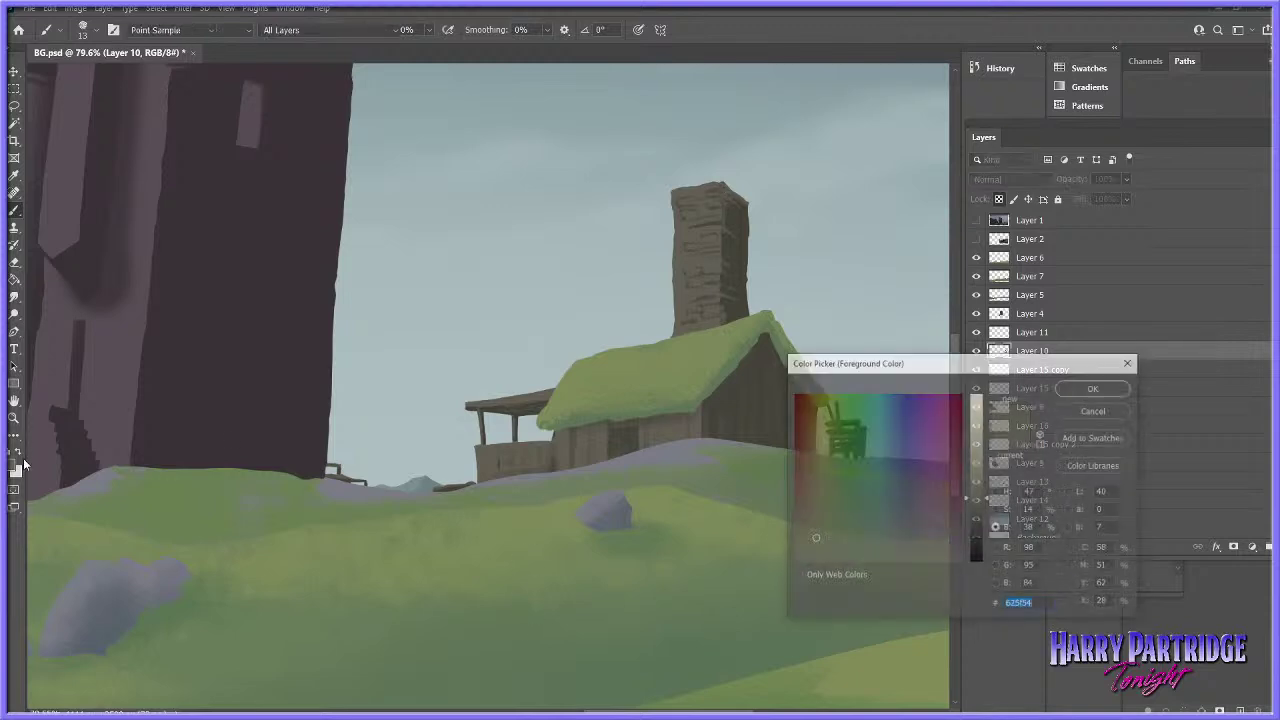
click(735, 262)
key(Return)
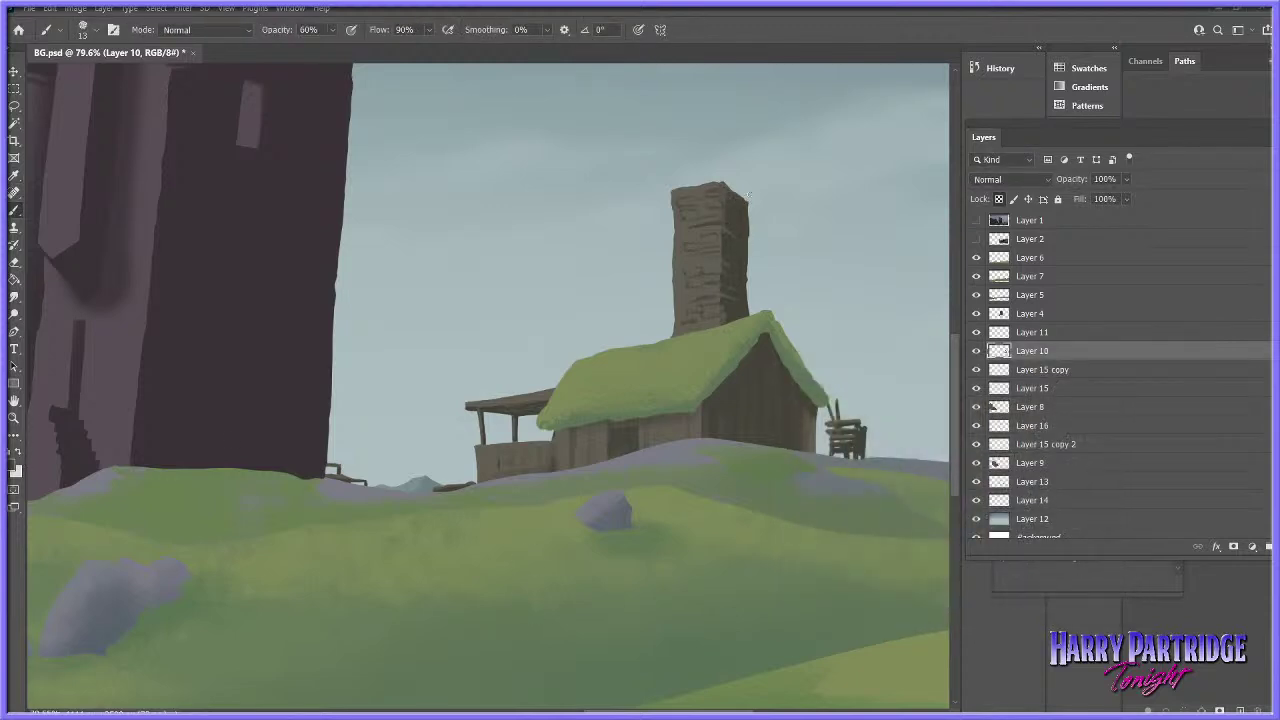
click(12, 466)
click(698, 252)
key(Return)
- Dodge the highlights of the chimney and front wall with a 77 px brush at 100% exposure, undoing unwanted strokes
key(z)
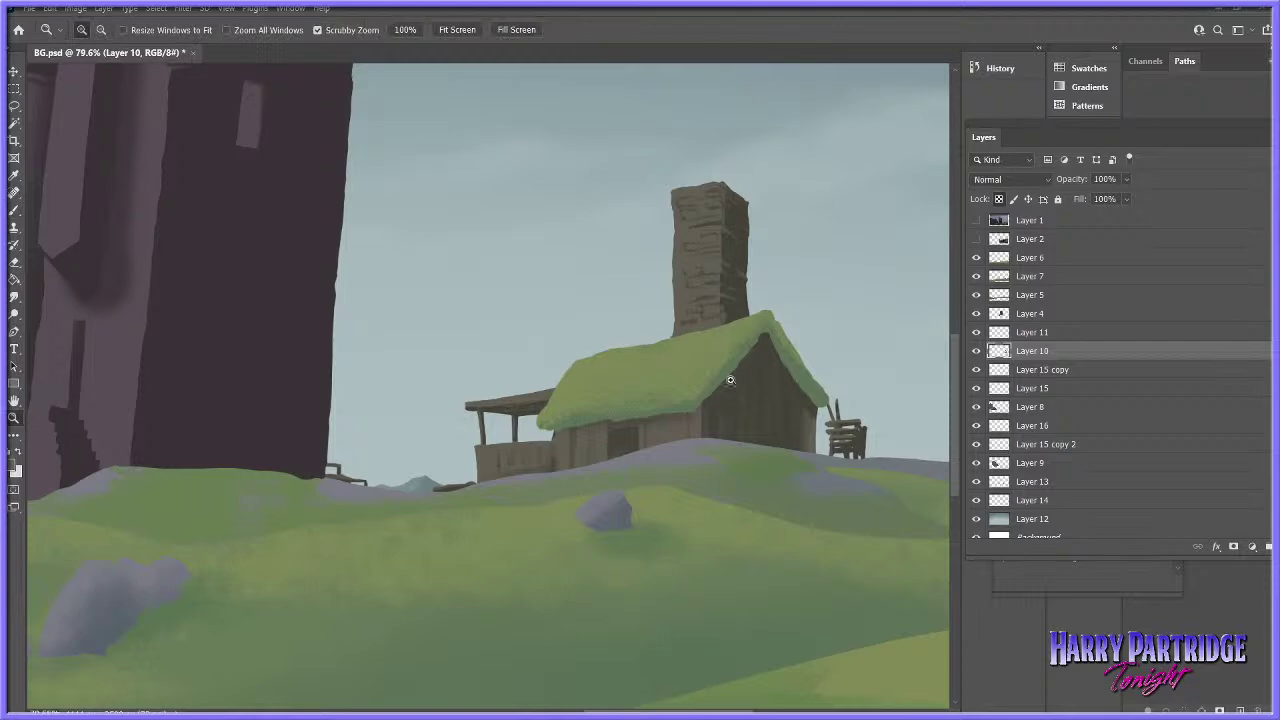
key(ctrl+0)
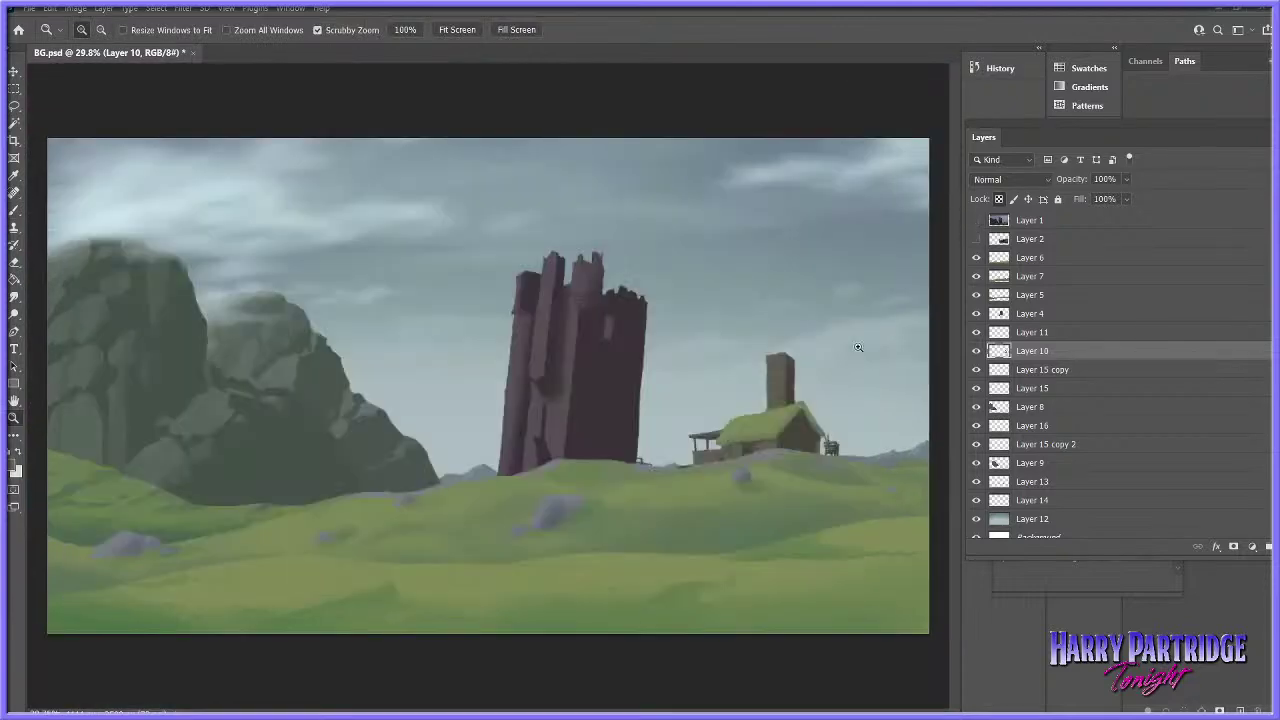
drag(848, 364, 862, 366)
click(15, 210)
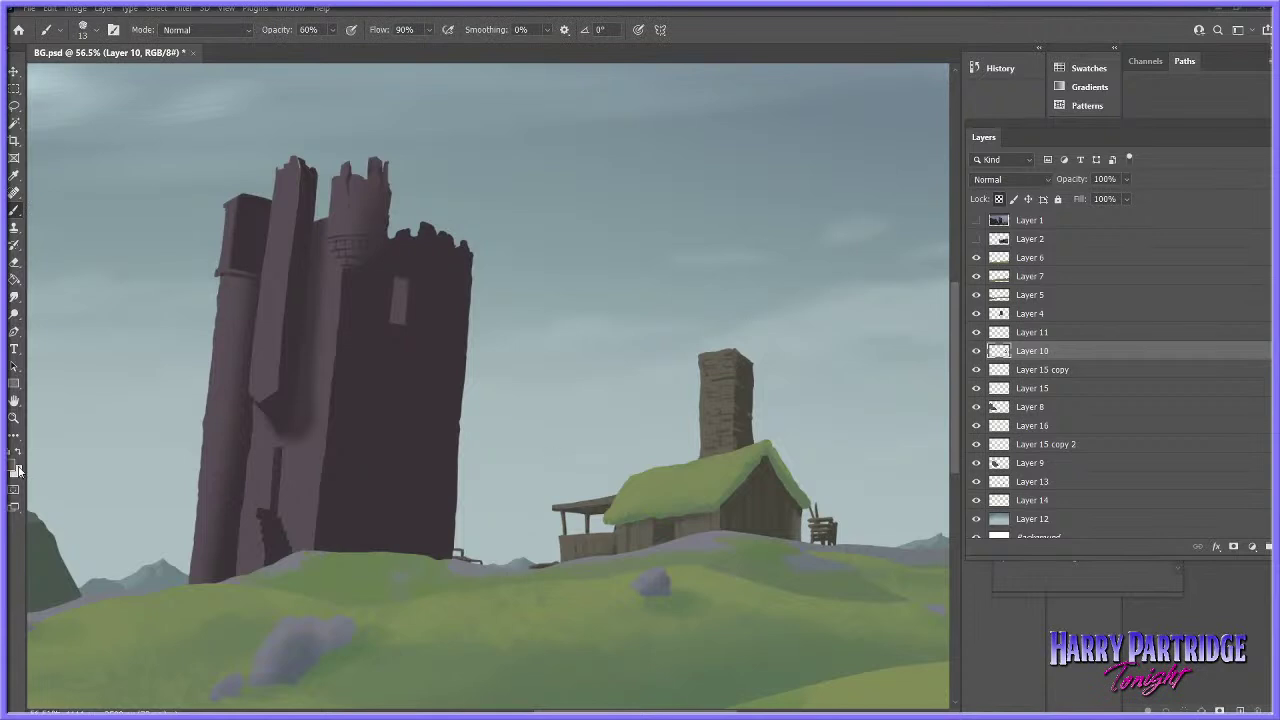
click(16, 468)
click(1130, 366)
click(15, 313)
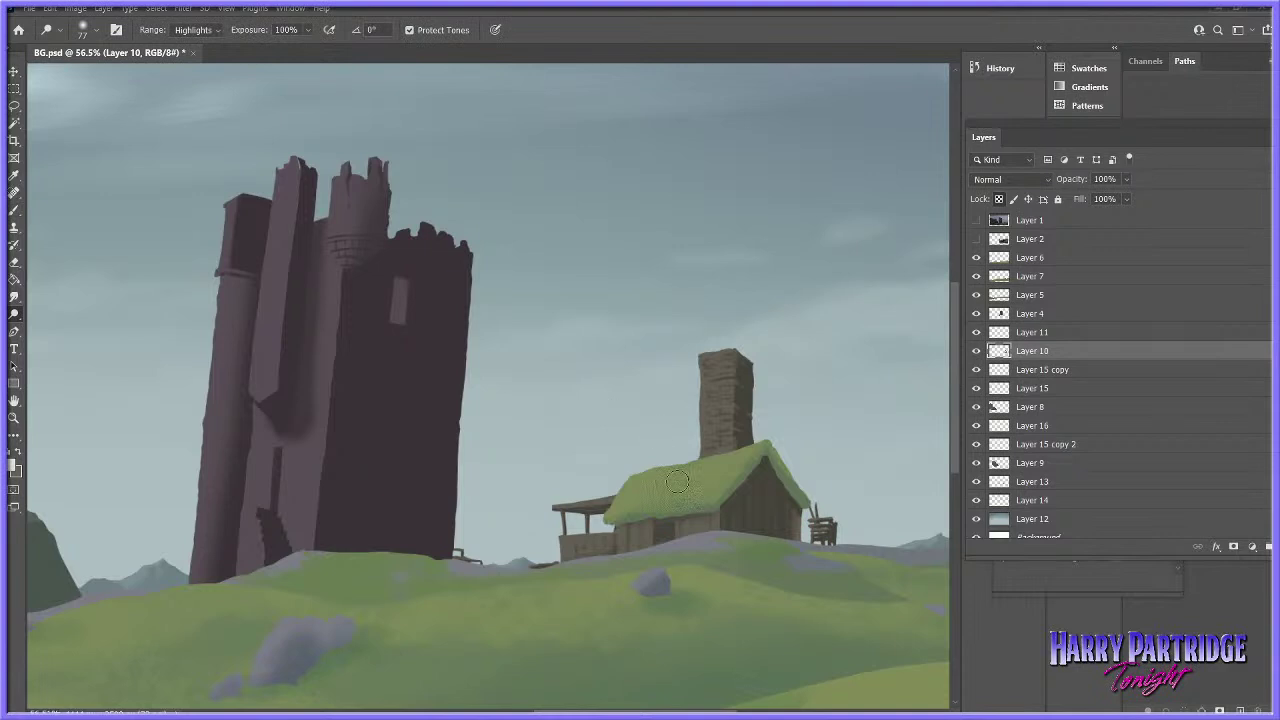
right_click(728, 315)
mouse_move(695, 340)
mouse_down()
mouse_move(794, 342)
mouse_move(814, 330)
mouse_move(725, 346)
mouse_move(721, 331)
mouse_move(717, 341)
mouse_move(733, 328)
mouse_move(704, 376)
mouse_move(723, 433)
mouse_up()
key(ctrl+z)
key(ctrl+z)
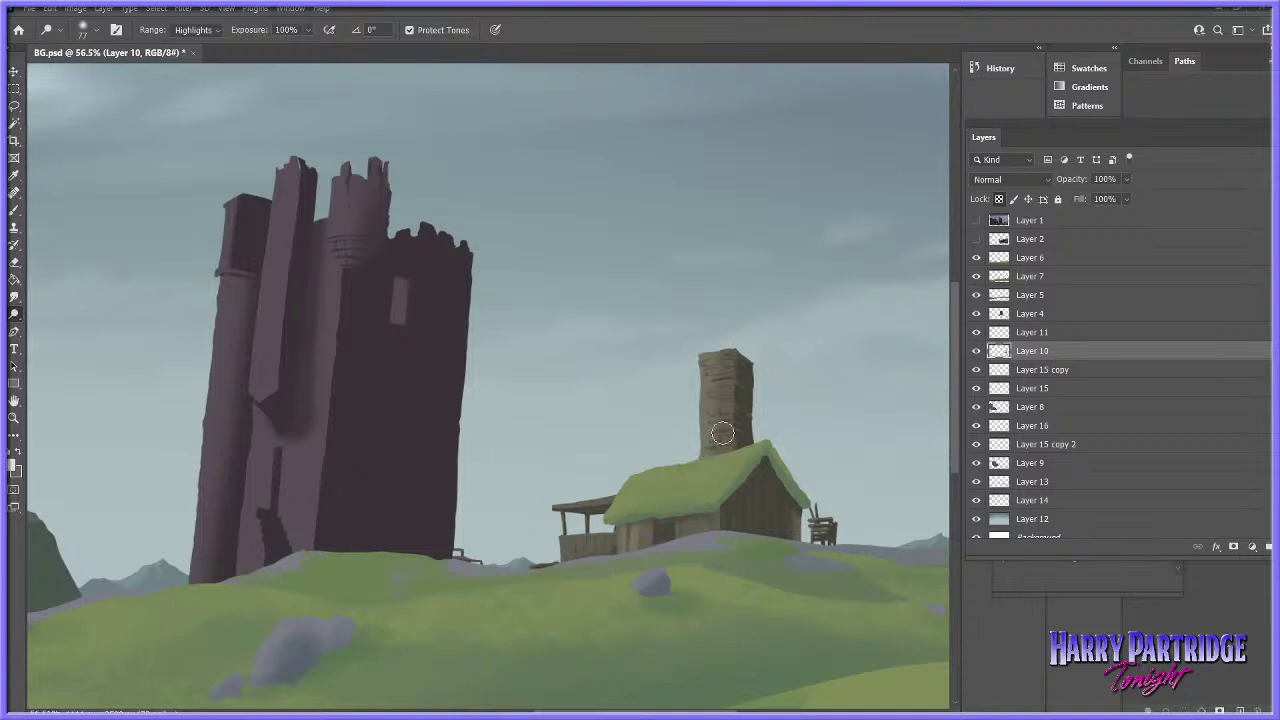
- Set the Dodge brush to 12 px, lighten the side shed's roof beam and planks, and undo the last stroke
right_click(886, 449)
drag(840, 476, 835, 476)
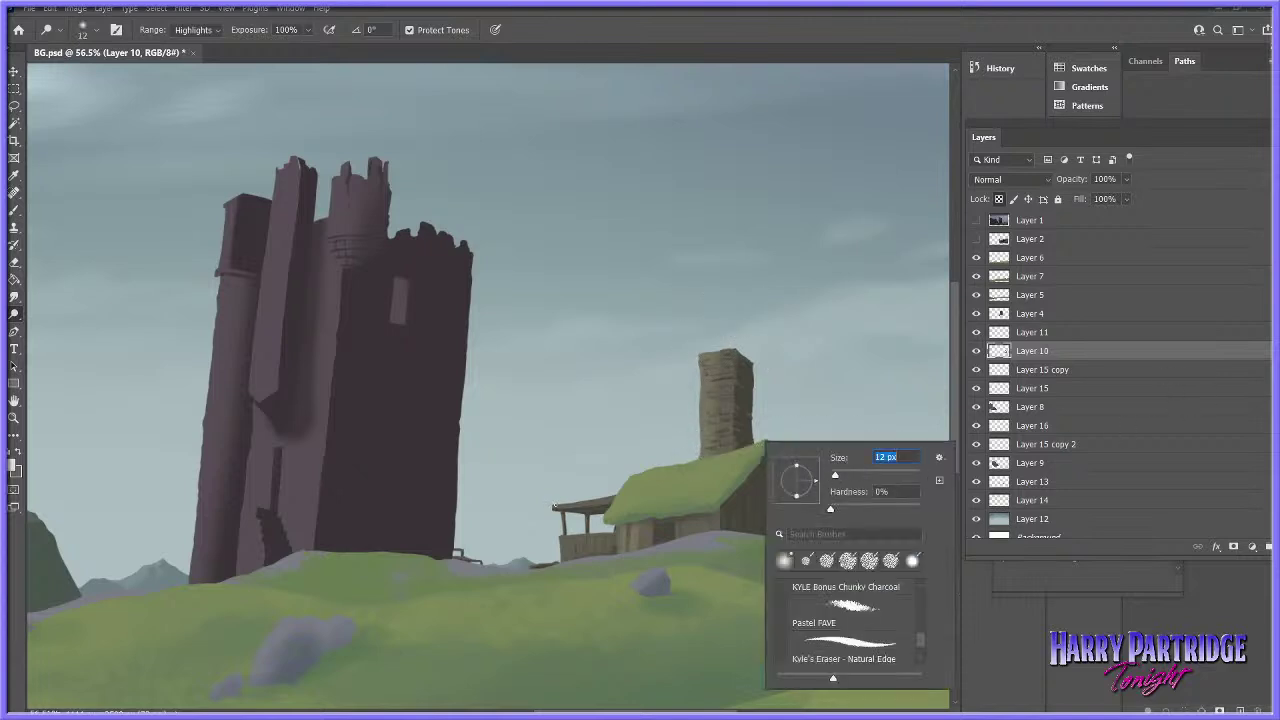
drag(557, 505, 617, 496)
drag(560, 537, 610, 533)
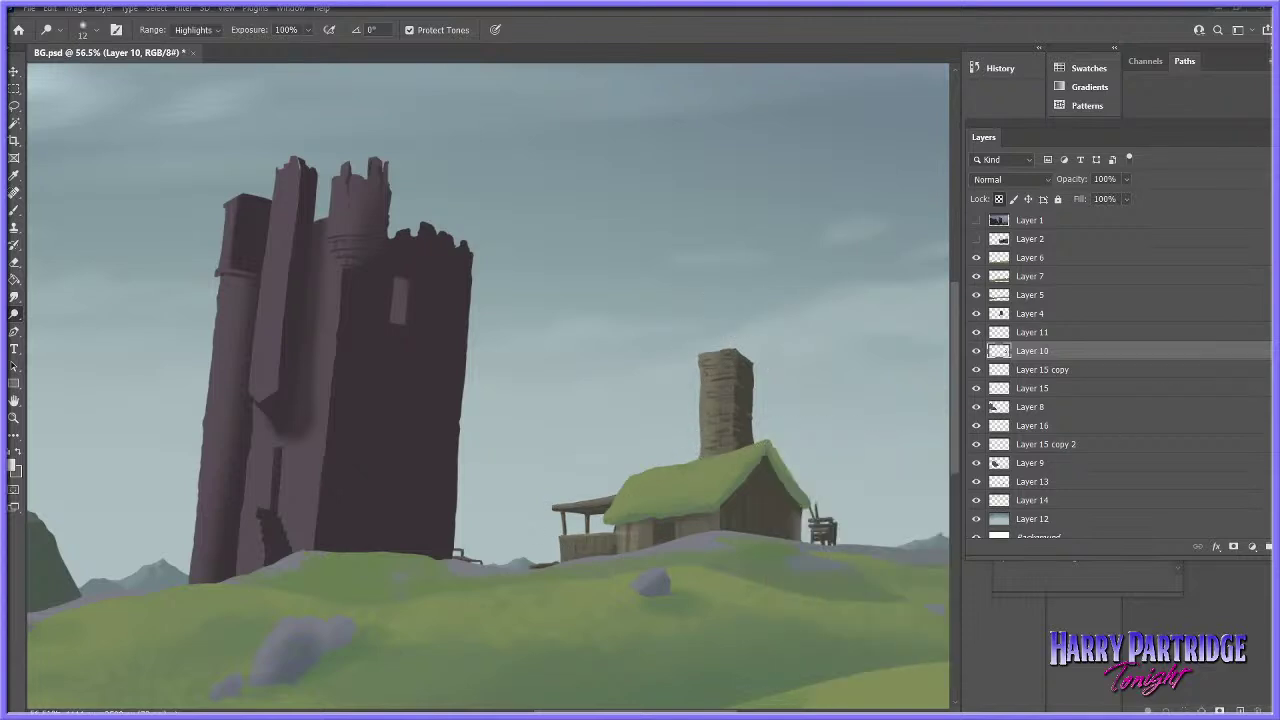
key(ctrl+z)
- Sample the dark brown of the cottage's gable wall as the foreground color for the brush
click(14, 418)
drag(764, 491, 755, 468)
scroll(710, 425, up, 8)
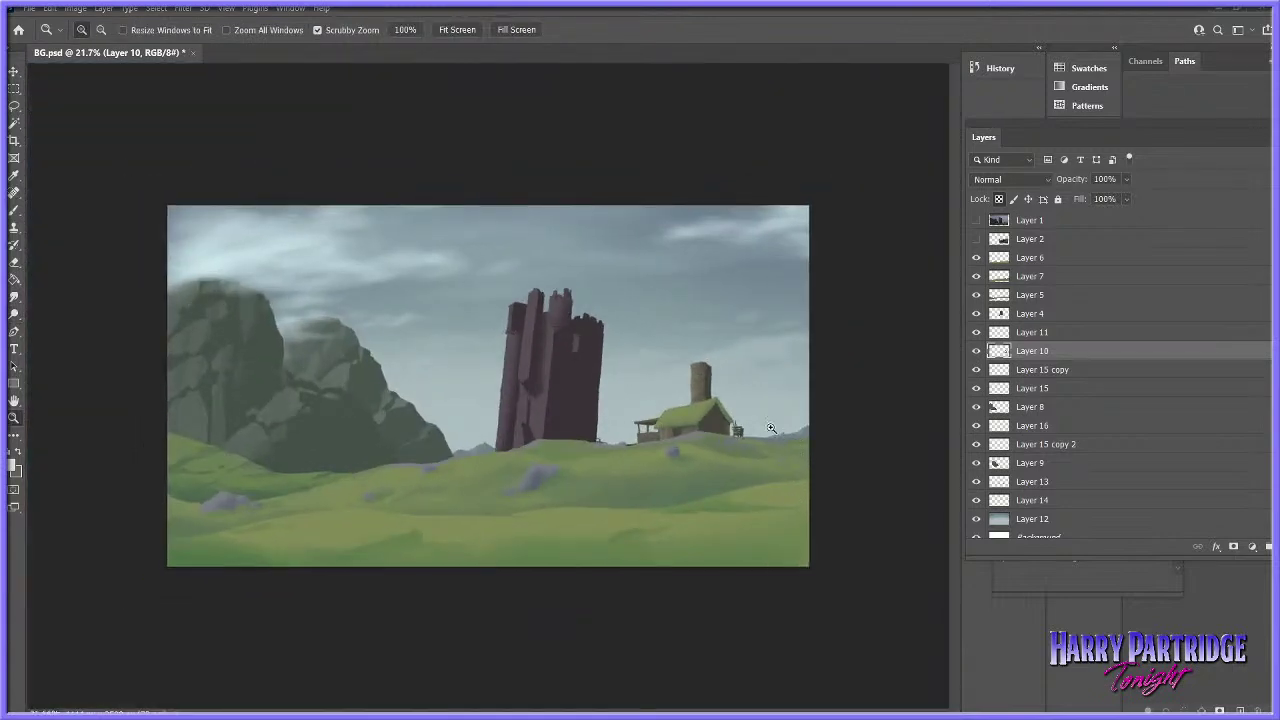
key(i)
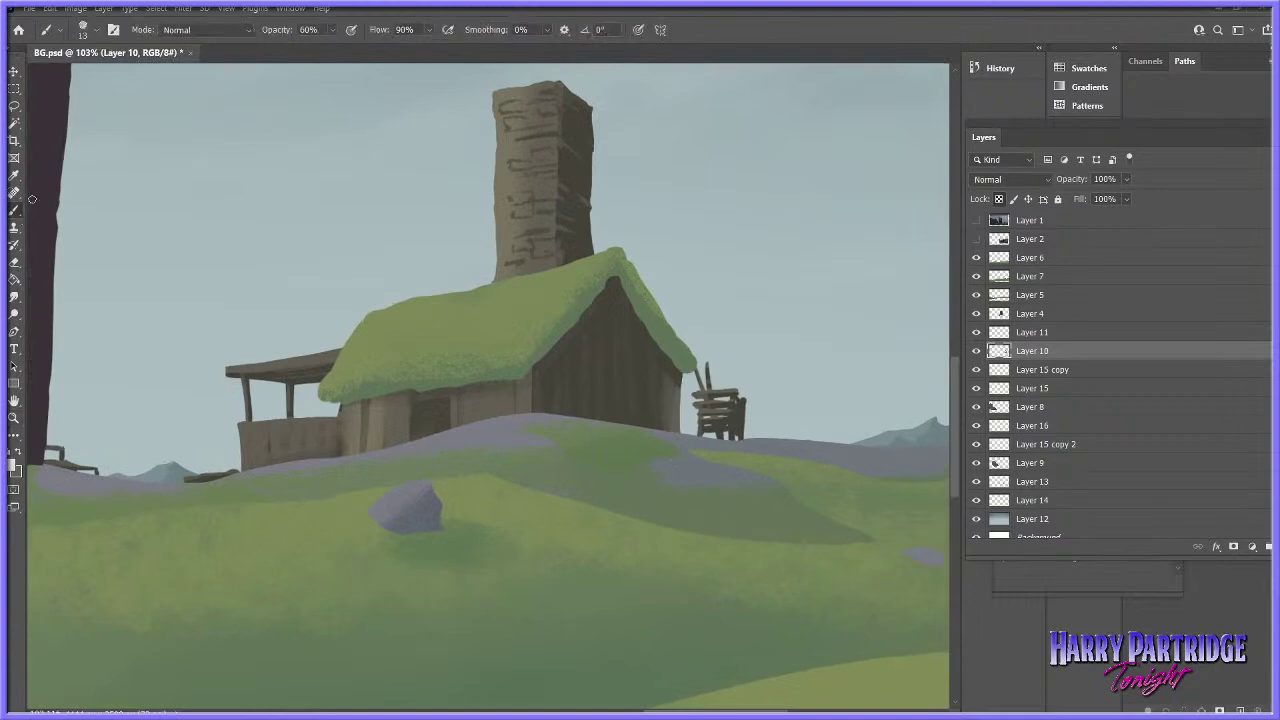
click(13, 466)
click(576, 401)
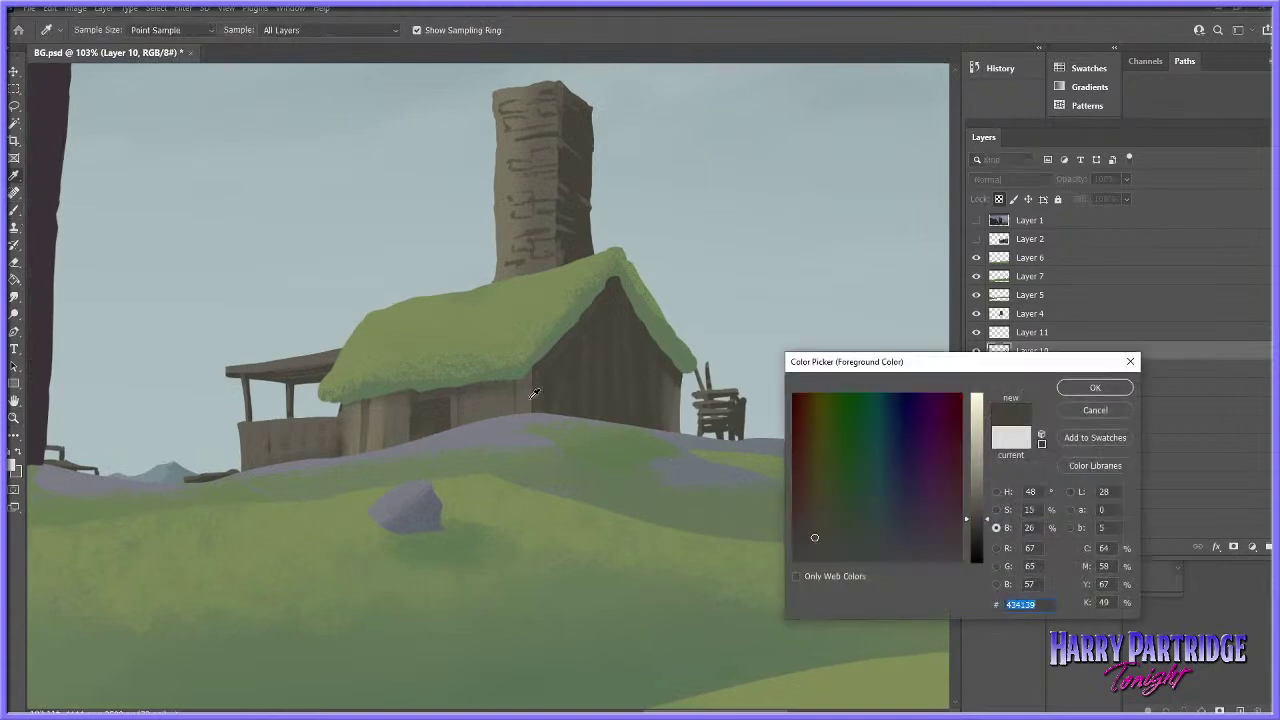
key(Return)
key(b)
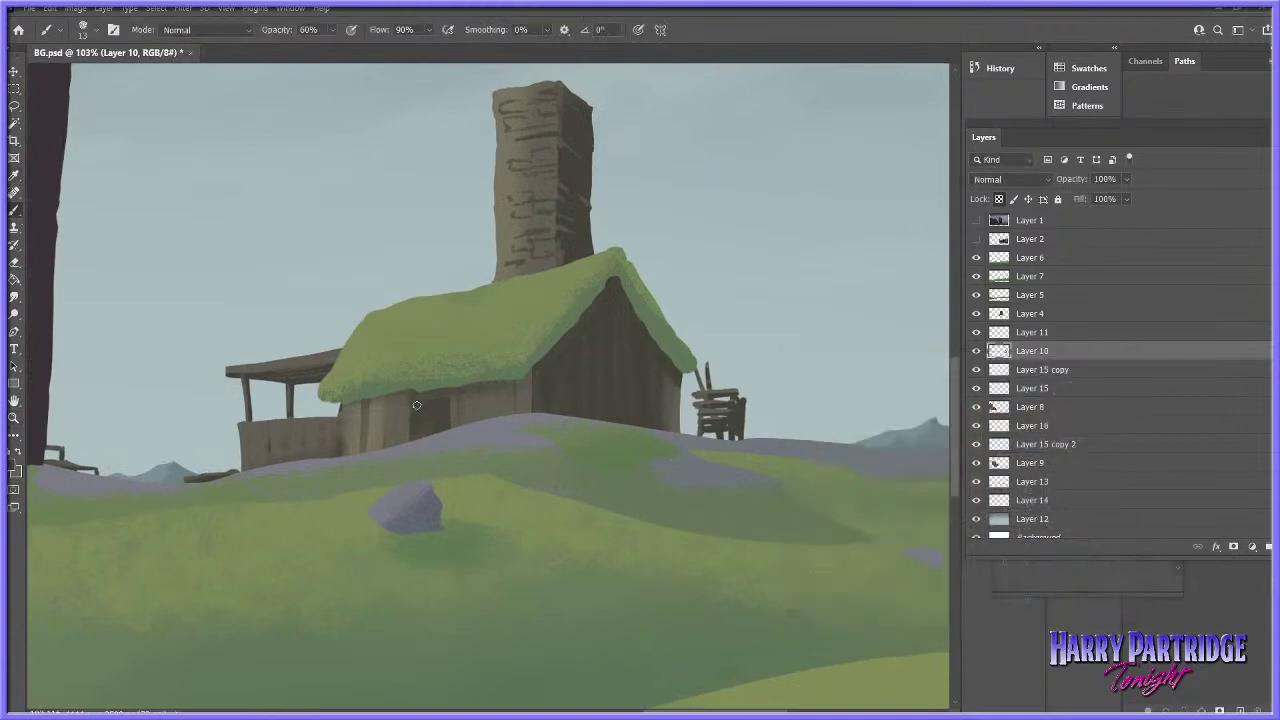
- Darken the foreground color to #35332d and paint the front doorway's interior and a dark opening in the gable wall
click(13, 466)
drag(984, 528, 984, 540)
key(Return)
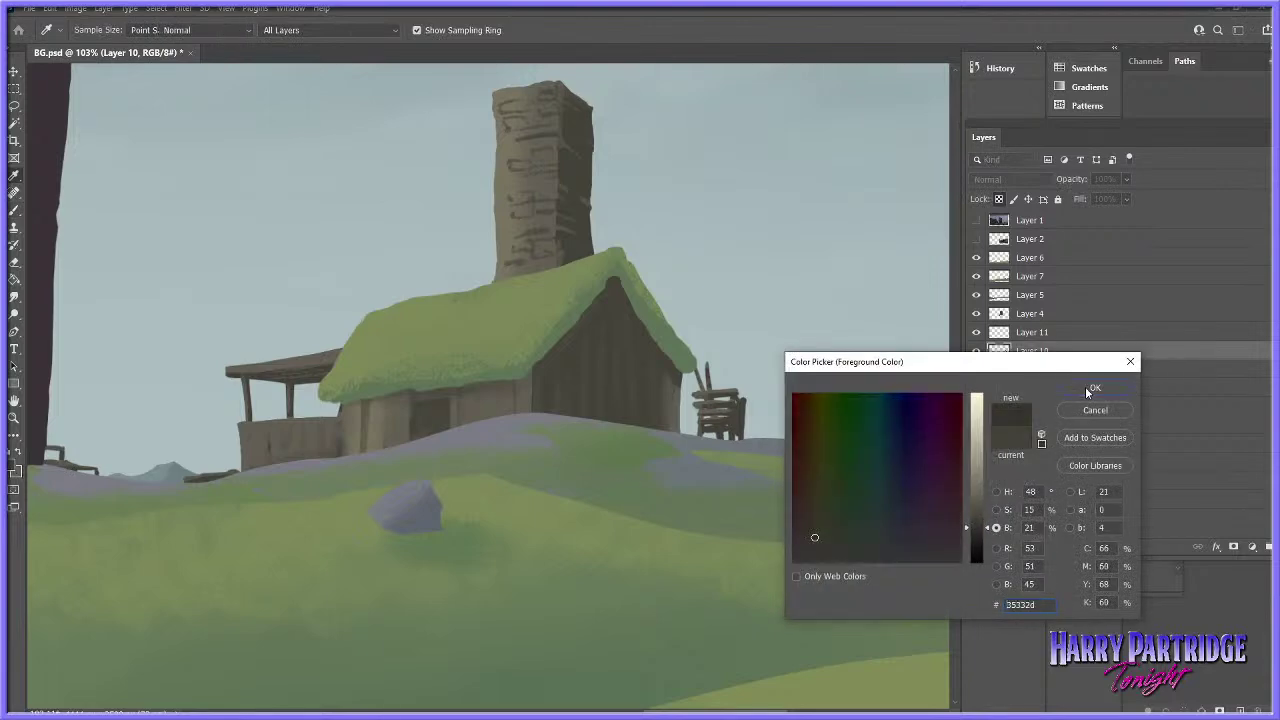
key(b)
mouse_move(421, 404)
mouse_down()
mouse_move(450, 419)
mouse_move(449, 406)
mouse_up()
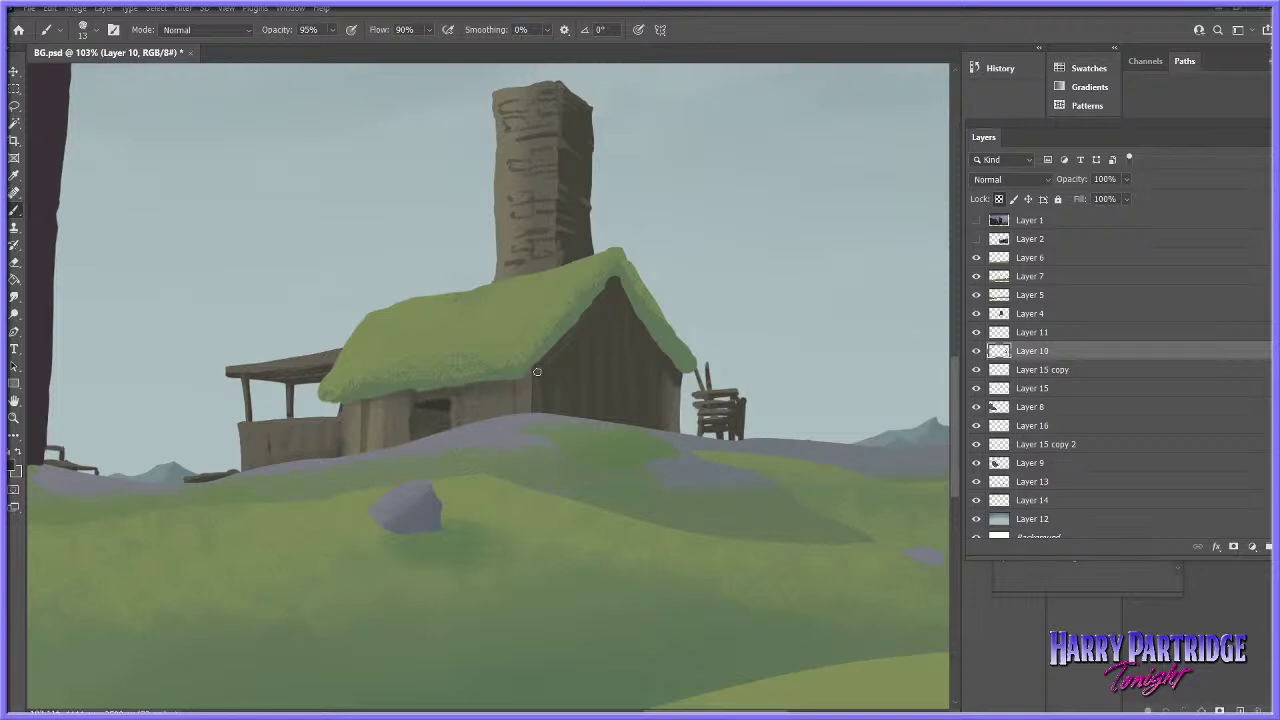
mouse_move(594, 393)
mouse_down()
mouse_move(621, 387)
mouse_move(604, 414)
mouse_move(620, 412)
mouse_move(622, 426)
mouse_up()
- Identify the grass roof's layer by toggling Layer 11's visibility, and select Layer 11 for editing
click(14, 418)
drag(768, 402, 704, 422)
drag(888, 432, 901, 438)
click(976, 332)
click(976, 332)
click(1040, 332)
scroll(823, 440, up, 3)
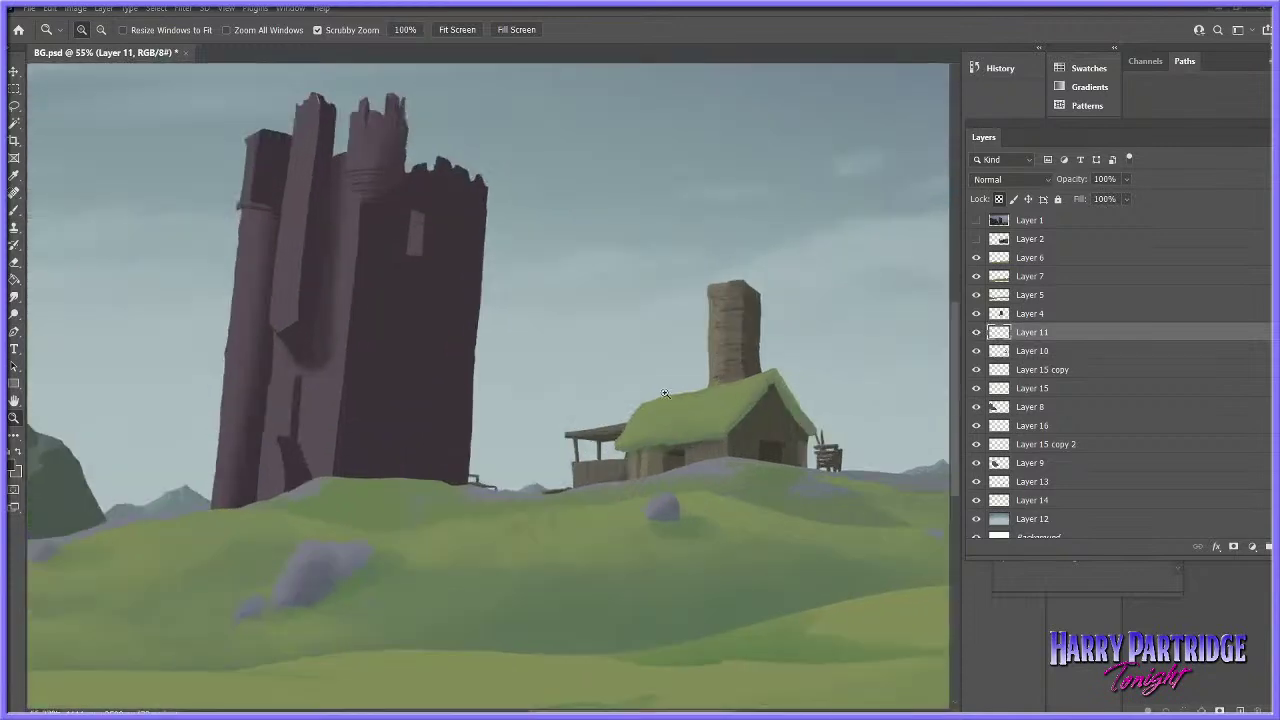
scroll(738, 398, up, 2)
- Trim the grass roof's left slope on Layer 11 by erasing its edge and cutting away a lassoed sliver
click(14, 262)
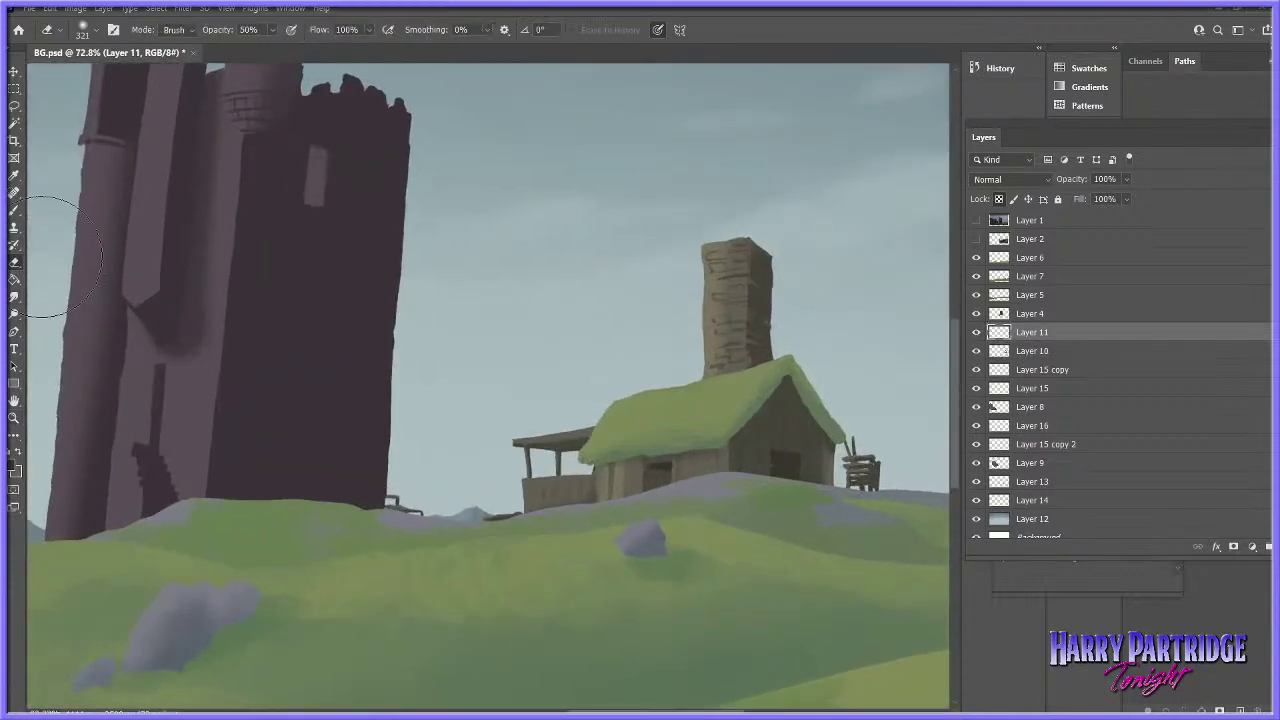
right_click(613, 389)
click(690, 427)
drag(598, 424, 619, 403)
right_click(606, 412)
key(Return)
key(l)
mouse_move(594, 427)
mouse_down()
mouse_move(585, 441)
mouse_move(644, 380)
mouse_up()
key(ctrl+x)
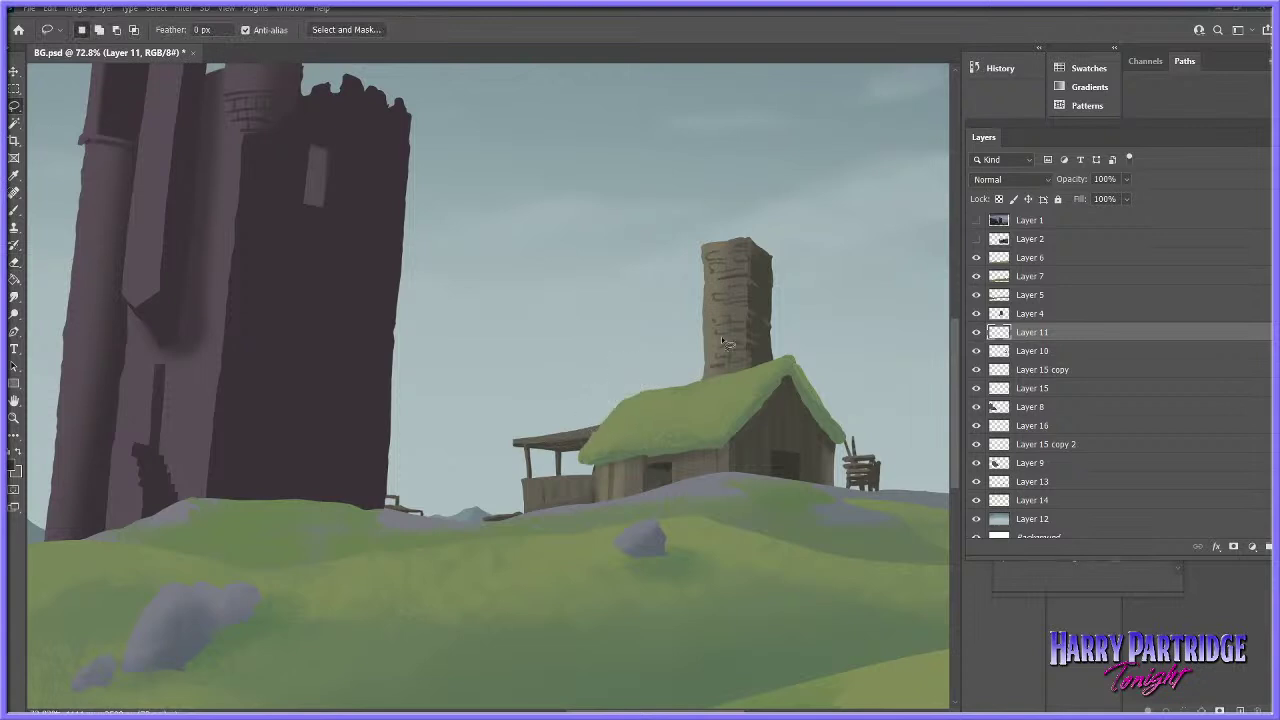
- Compare the painted cottage with the Layer 1 reference image
click(976, 221)
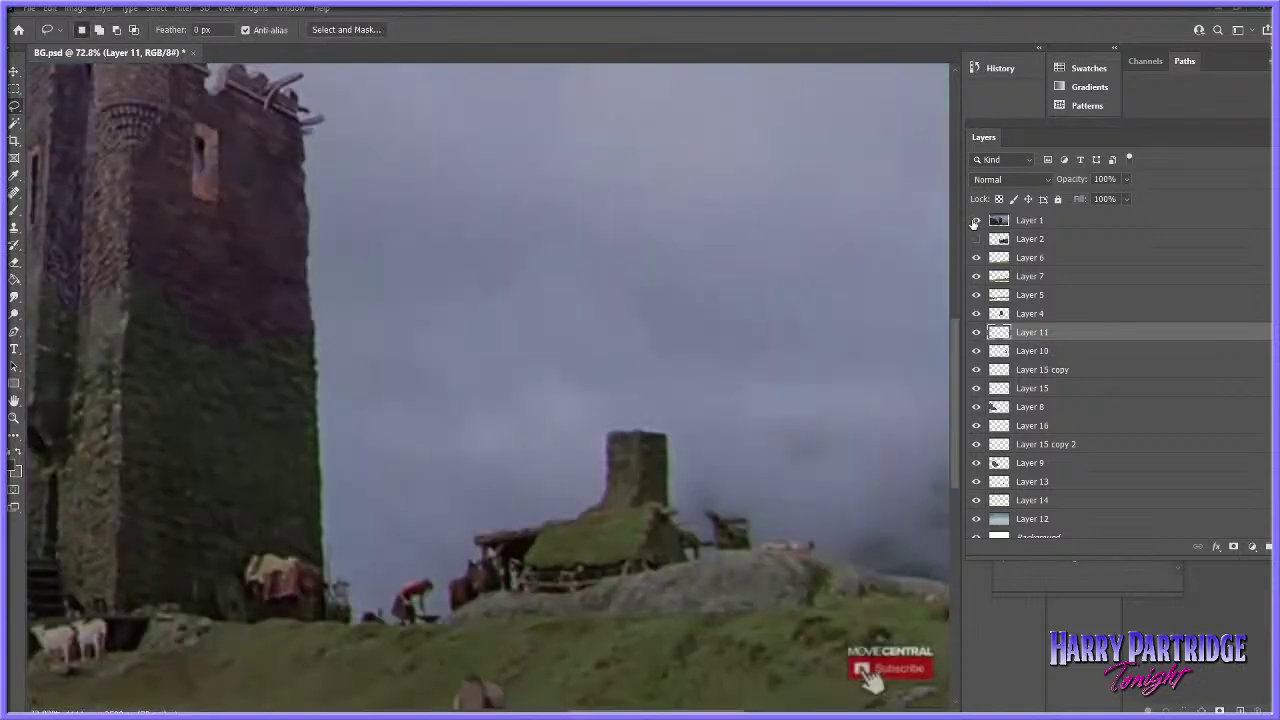
click(976, 221)
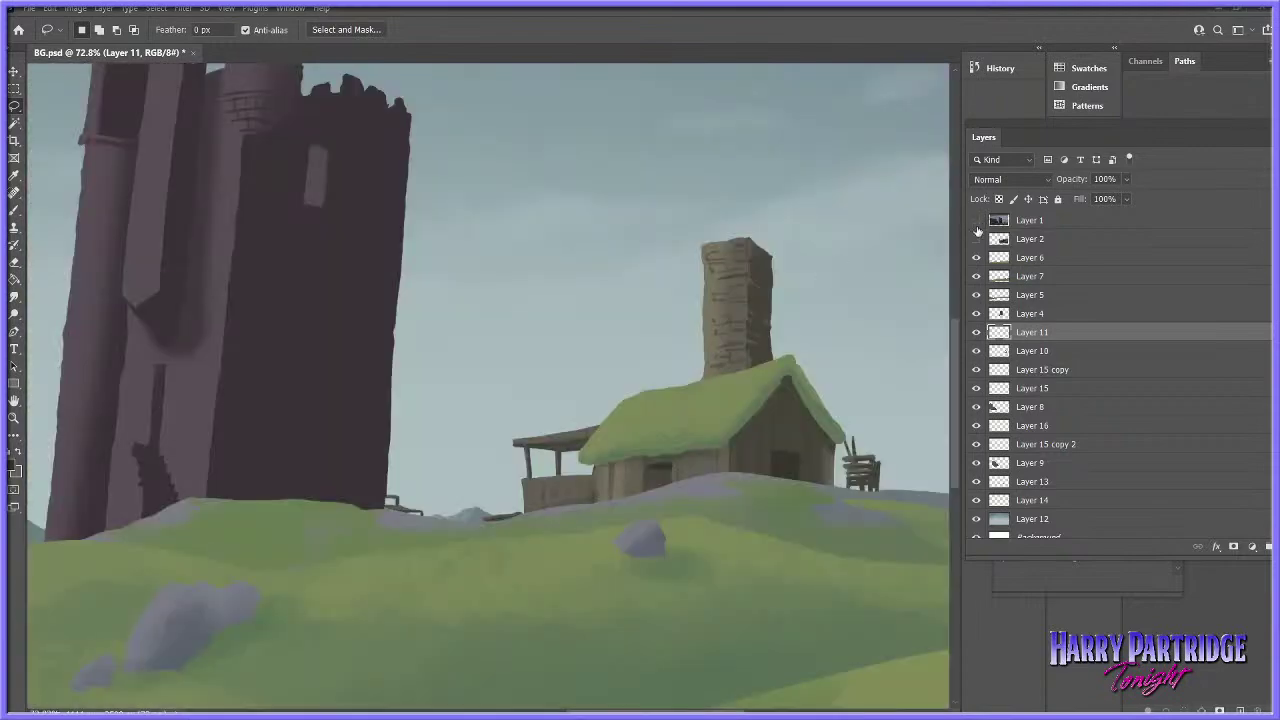
click(15, 210)
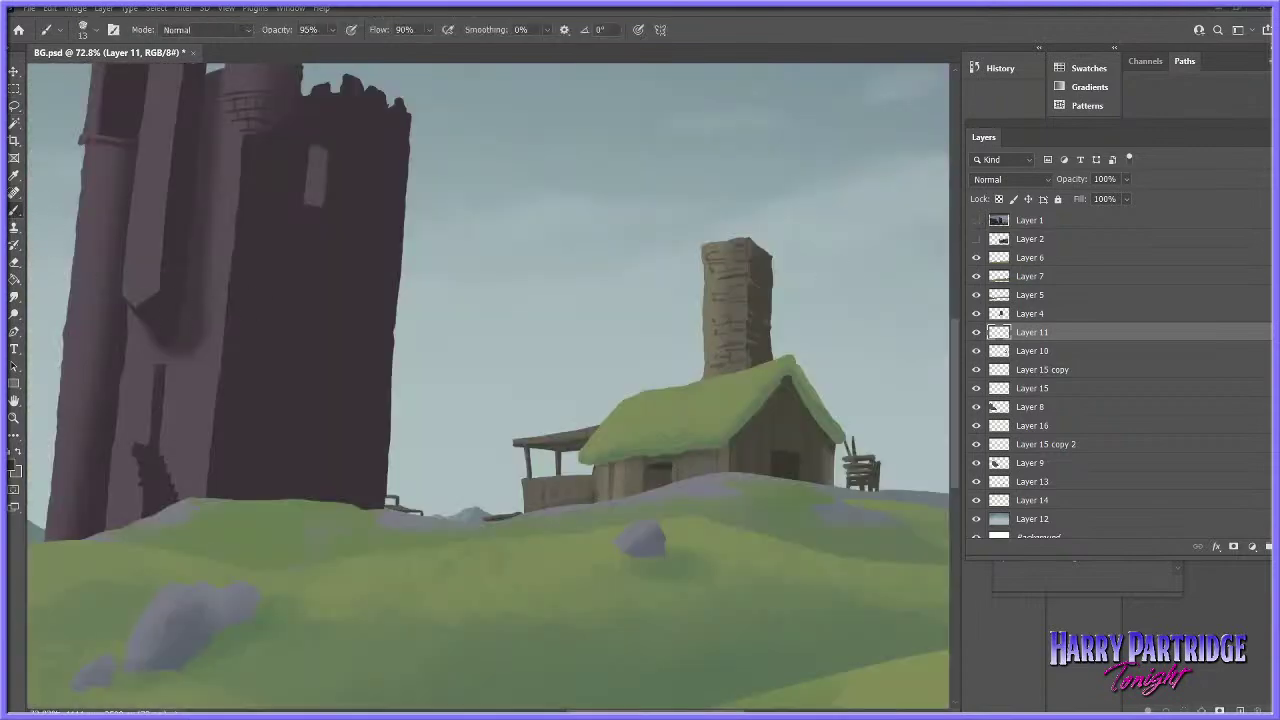
- Try dodging the left end of the grass roof with a 65 px brush at 45% exposure, and undo the stroke
click(15, 314)
click(307, 30)
right_click(662, 381)
click(753, 416)
drag(592, 440, 606, 420)
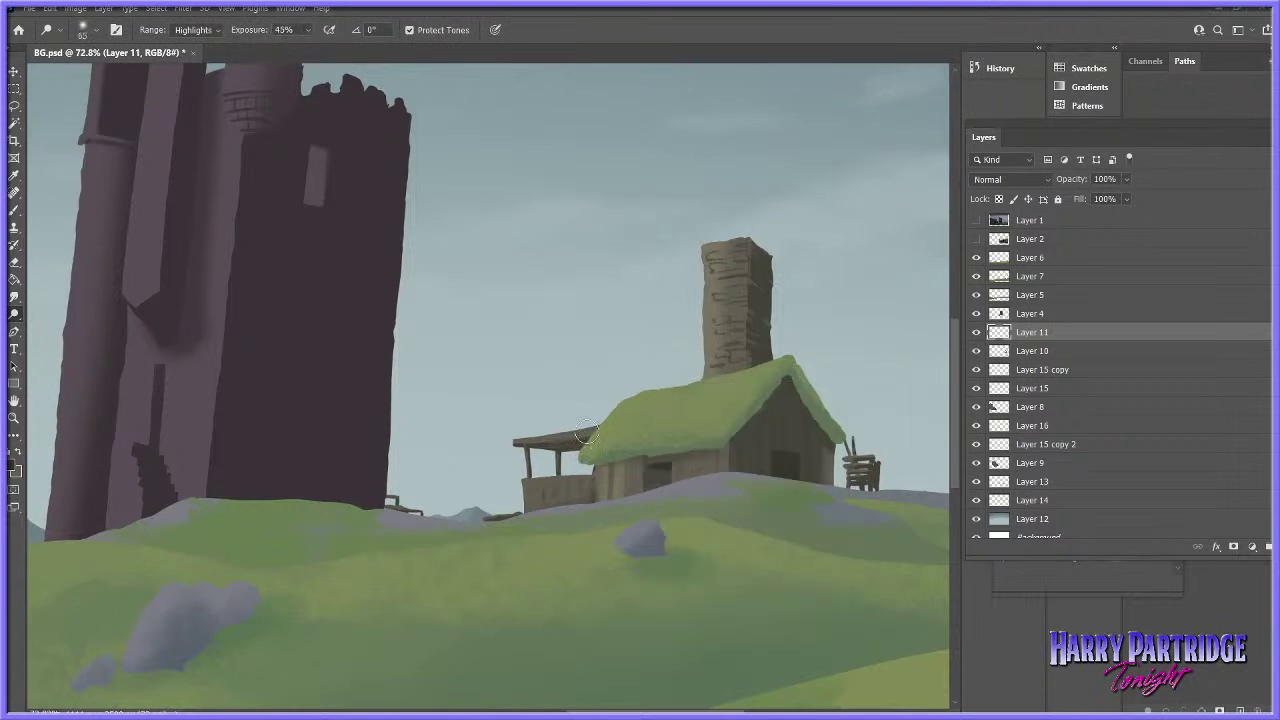
key(ctrl+z)
- Set the Dodge tool to 33% exposure and 16 px, and lighten highlights along the grass roof's upper edges
click(307, 30)
drag(305, 47, 297, 47)
right_click(720, 393)
text(16)
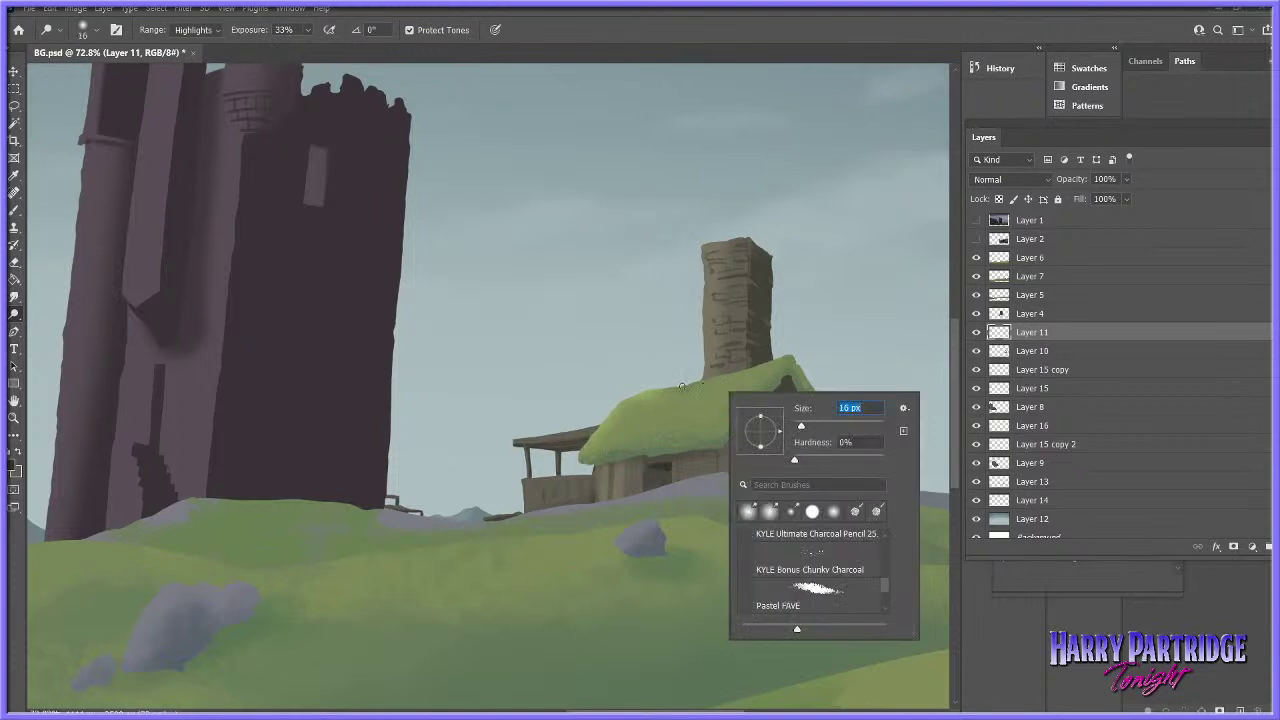
key(Return)
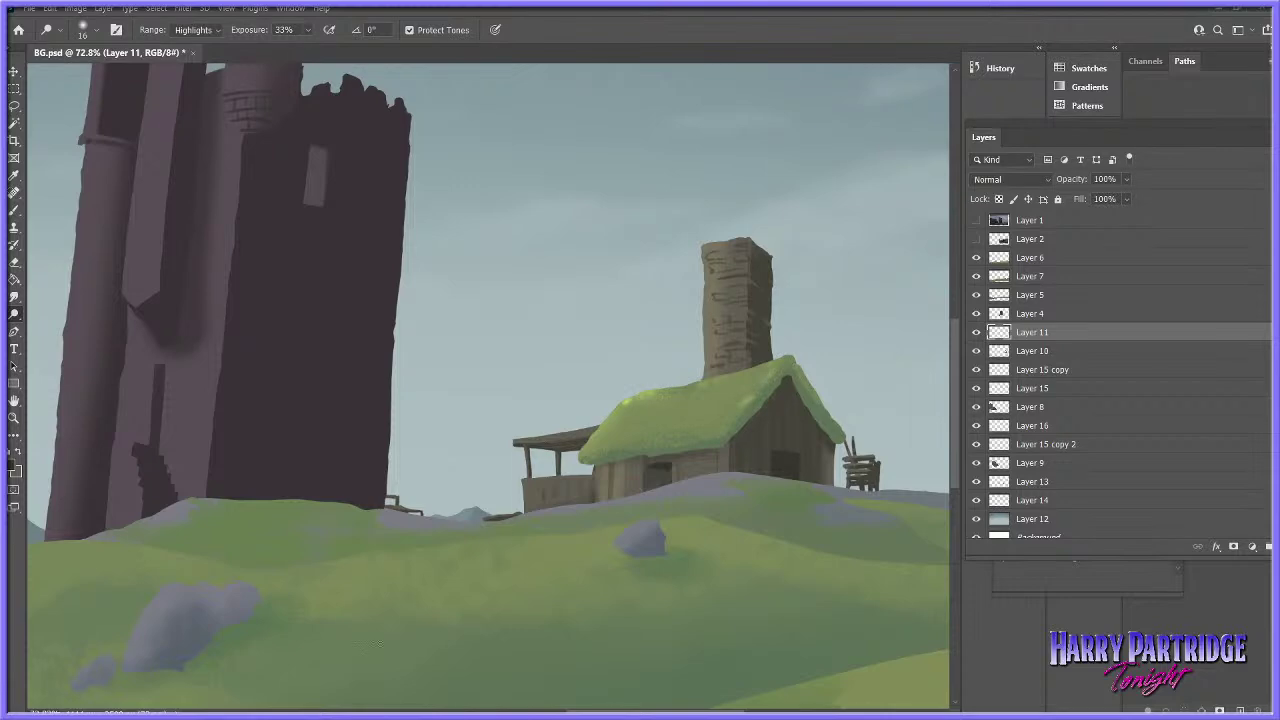
- Sample the light green highlight on the grass roof's left slope as the brush's foreground color
click(14, 419)
drag(830, 458, 772, 544)
drag(762, 445, 854, 469)
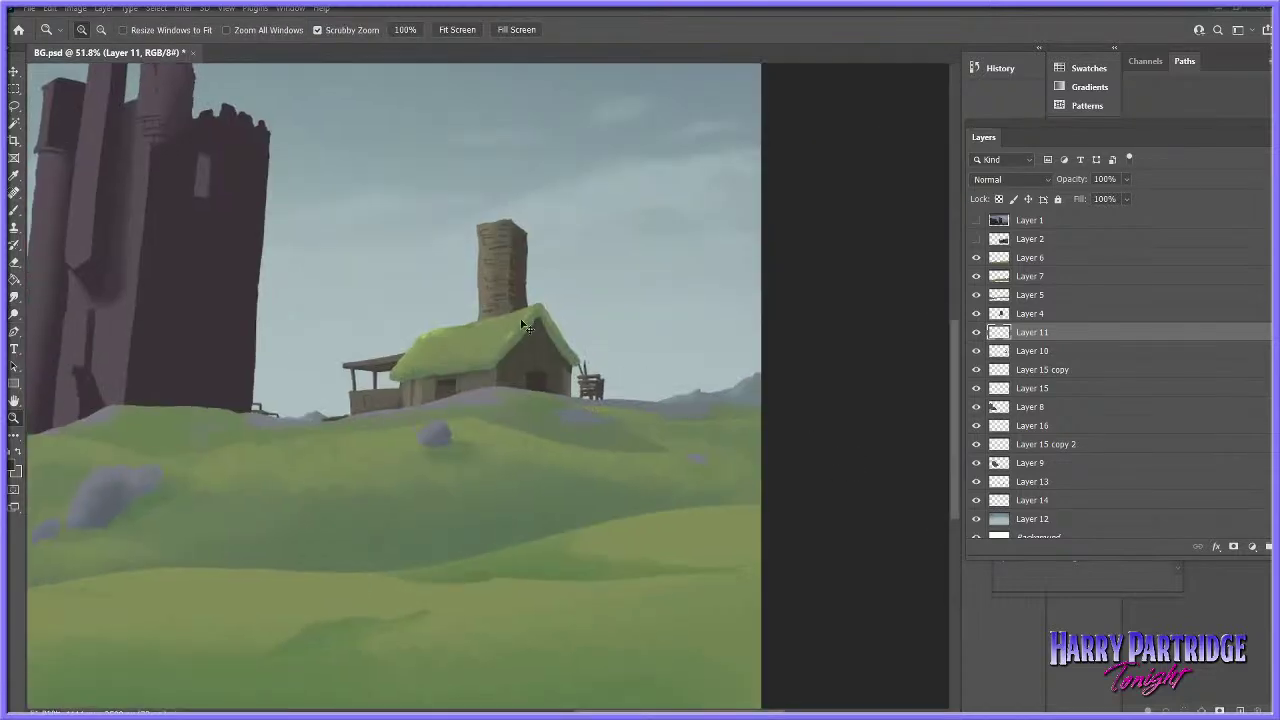
drag(463, 280, 526, 298)
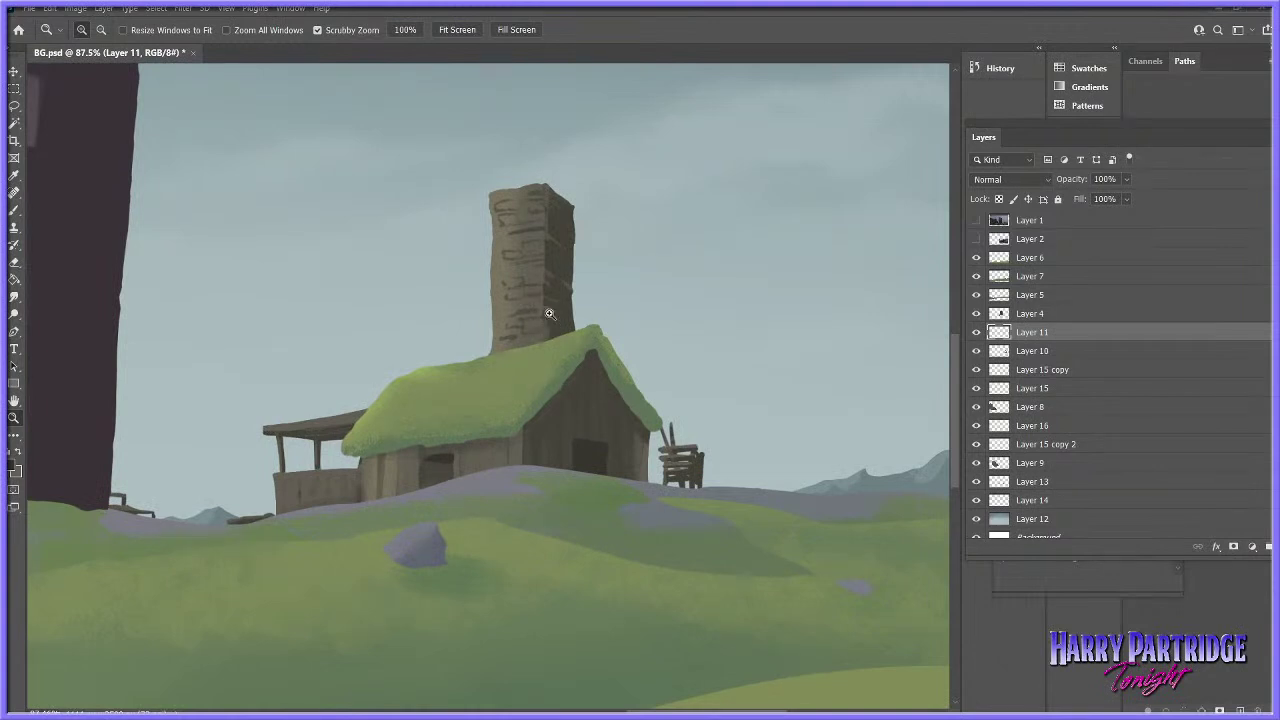
click(14, 211)
click(11, 466)
click(397, 384)
key(Return)
- Choose the KYLE Bonus Chunky Charcoal brush at 33 px and paint light green grassy texture across the roof
right_click(536, 391)
click(610, 568)
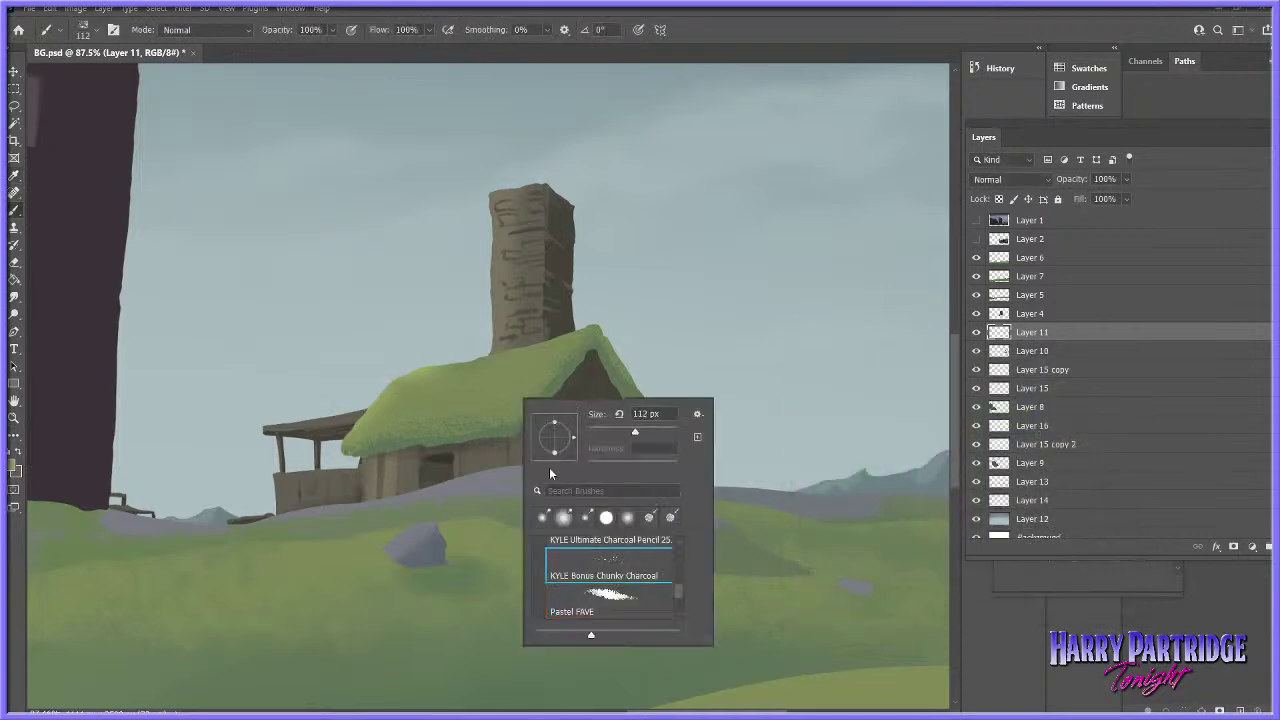
click(528, 381)
right_click(592, 339)
click(655, 380)
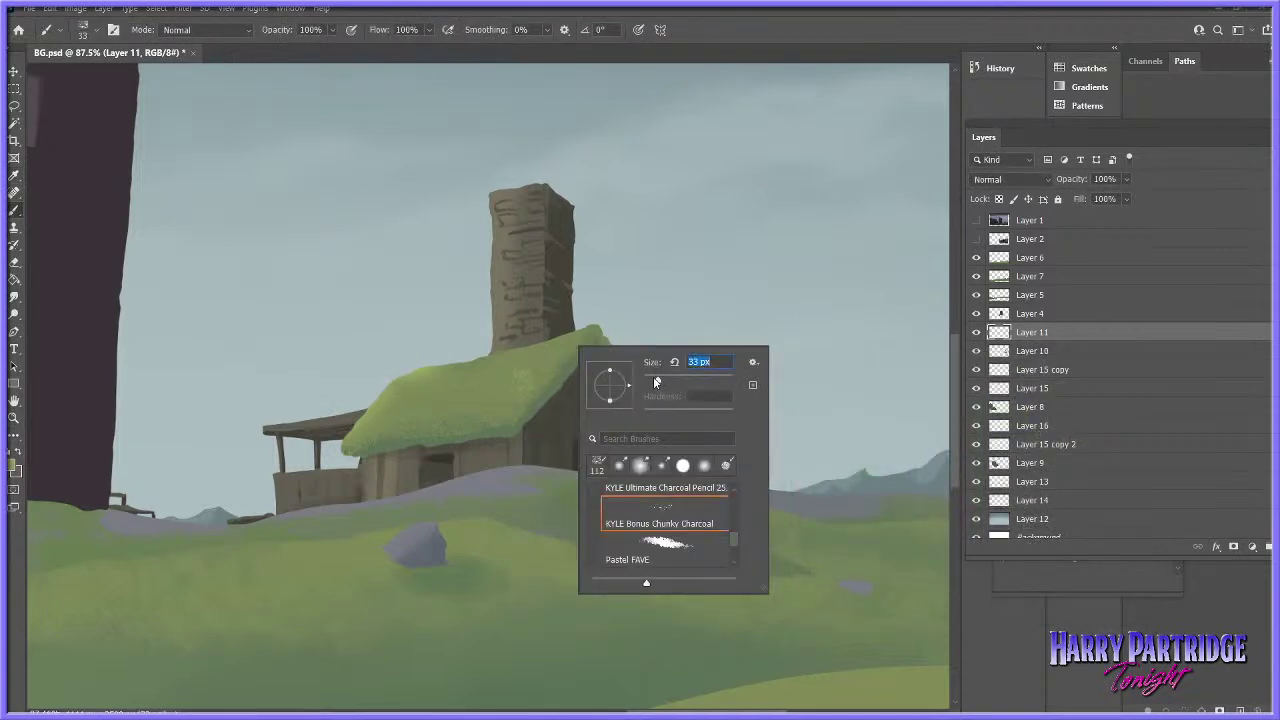
click(389, 389)
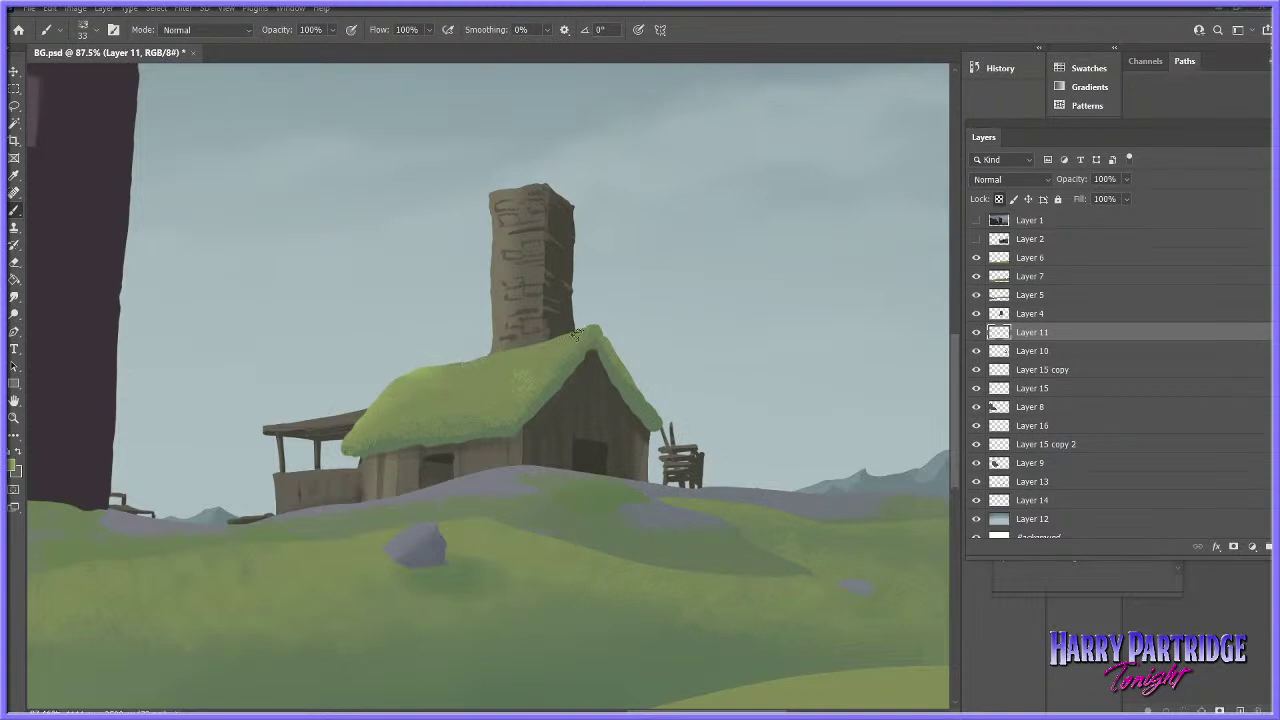
right_click(512, 385)
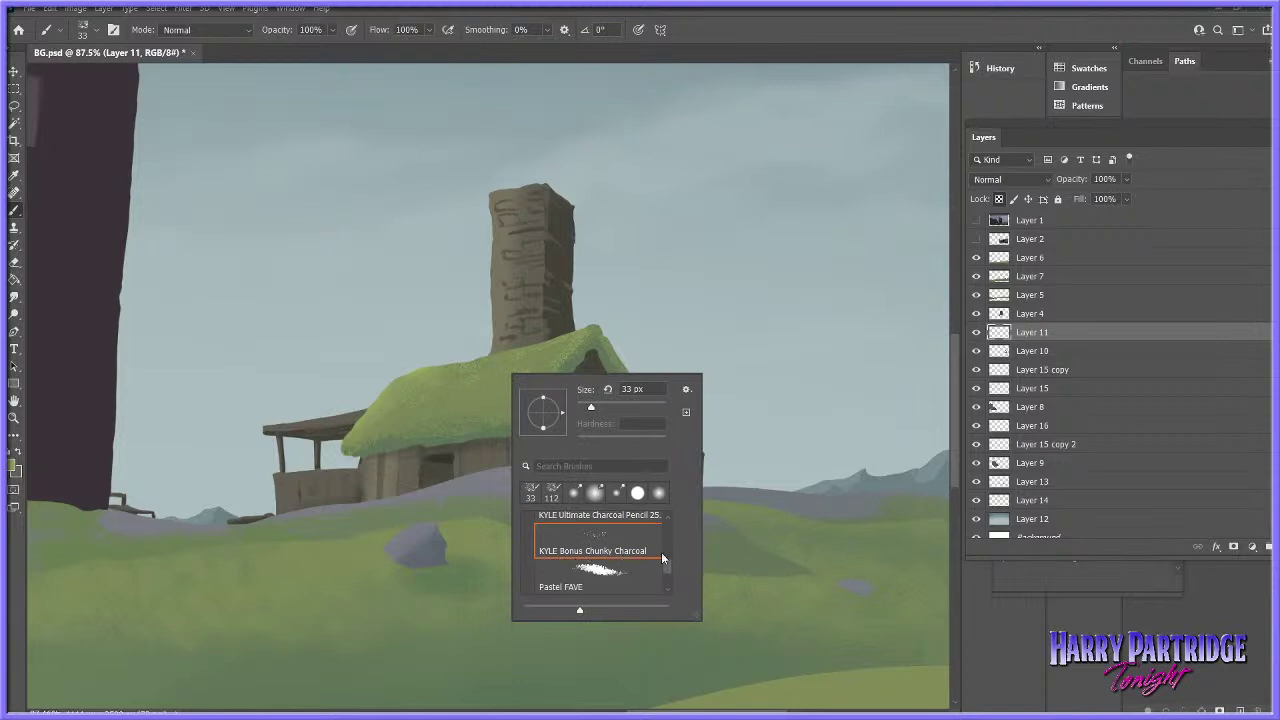
click(446, 417)
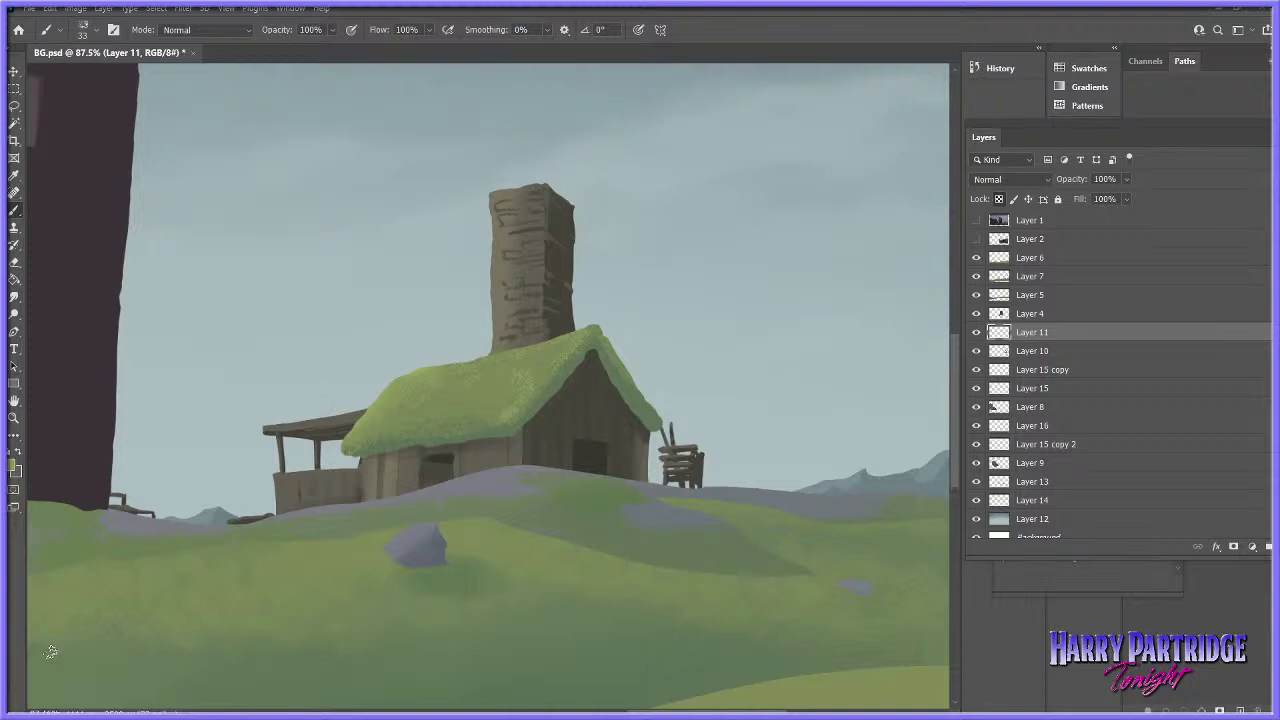
- Sample the cottage wall's grey-brown #625f54 as the foreground color and lasso beam-end shapes along both edges of the front gable
click(16, 470)
click(520, 445)
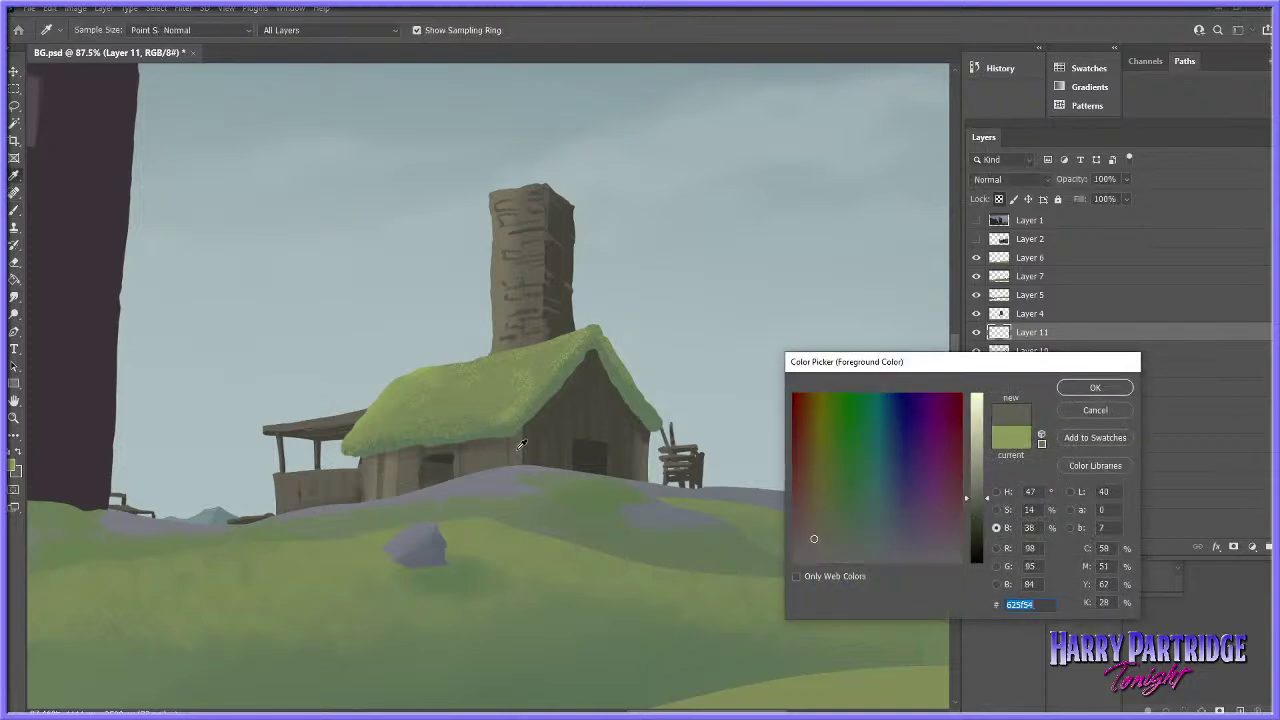
key(Return)
key(l)
mouse_move(593, 352)
mouse_down()
mouse_move(576, 388)
mouse_move(591, 381)
mouse_move(546, 408)
mouse_move(555, 420)
mouse_move(563, 413)
mouse_move(540, 418)
mouse_move(638, 387)
mouse_move(616, 394)
mouse_move(635, 423)
mouse_up()
- Resample the brush's foreground color from the wooden gable wall beside the lassoed beam ends
click(14, 211)
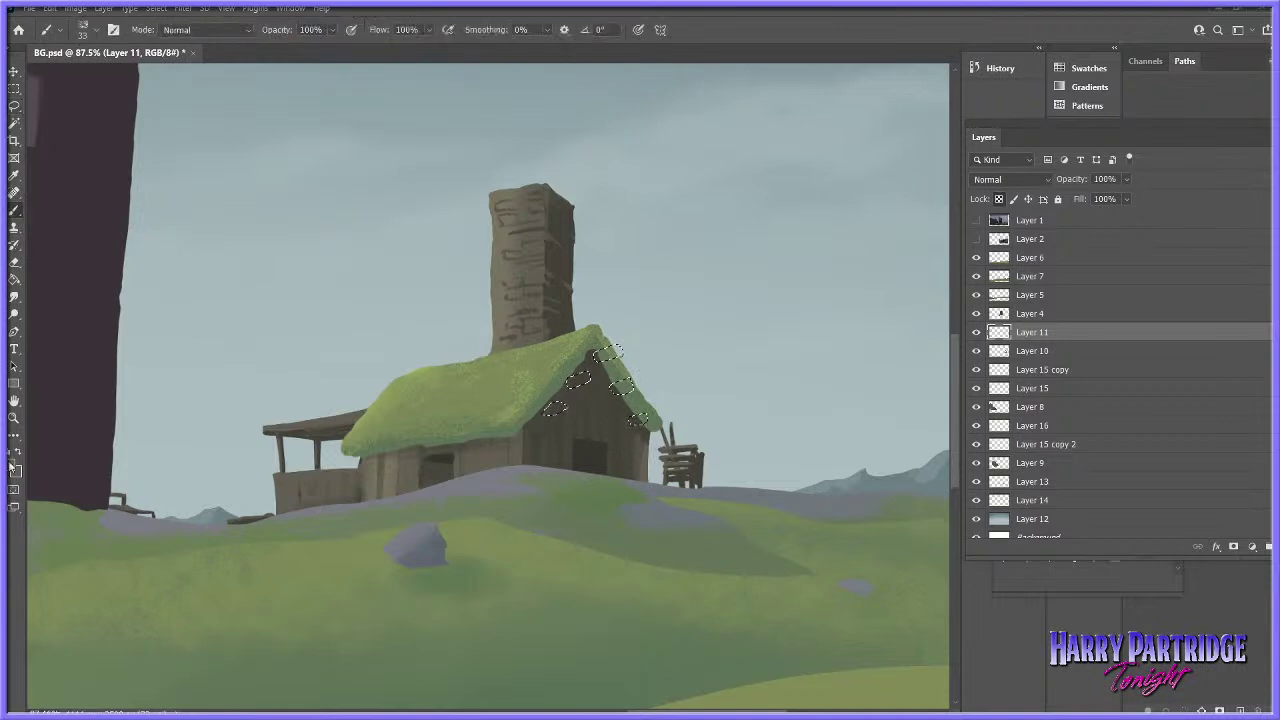
click(12, 469)
click(563, 403)
key(Return)
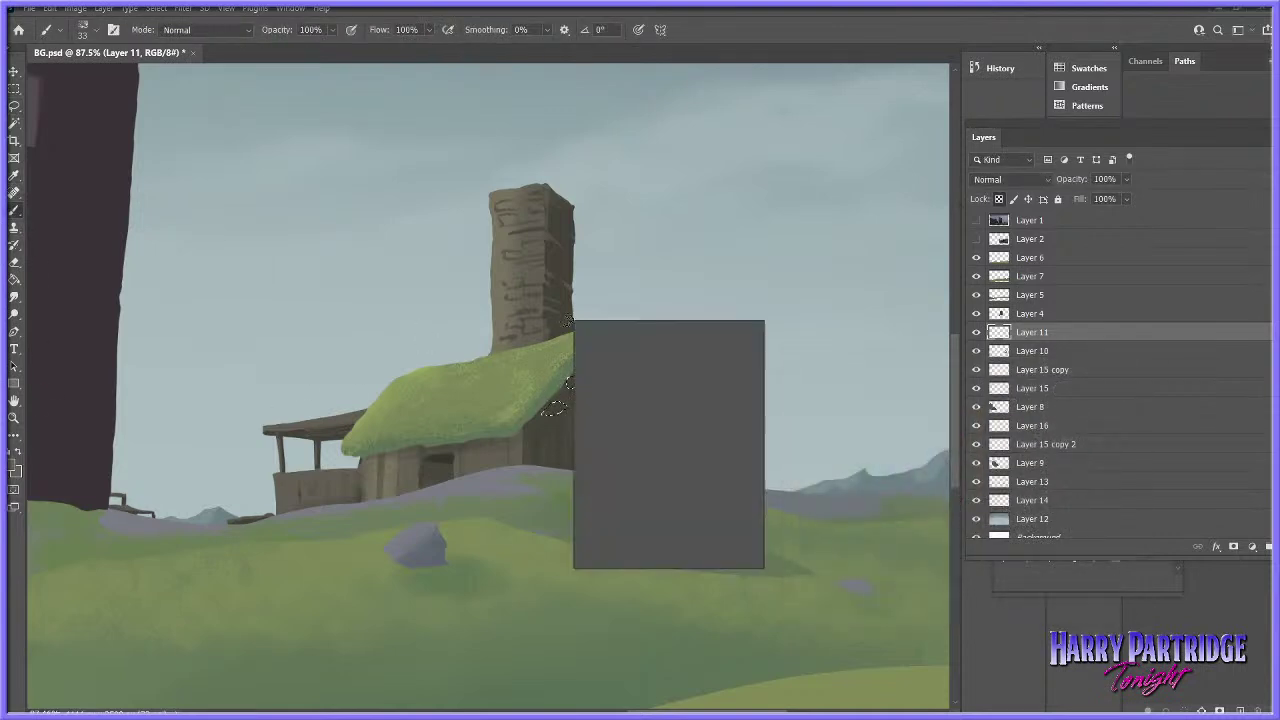
- Choose the Hard Round brush and fill the selected beam ends with solid brown on Layer 11
right_click(718, 423)
scroll(847, 577, up, 1)
drag(847, 574, 852, 536)
click(775, 590)
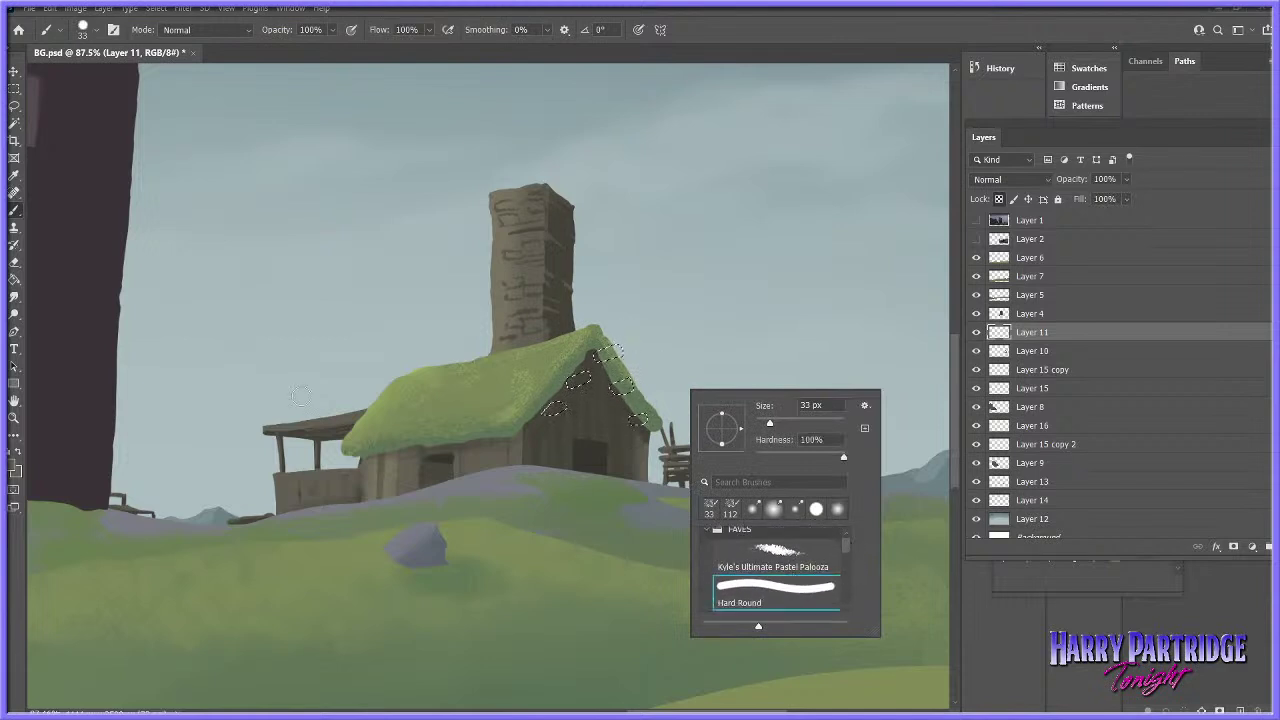
key(Return)
key(g)
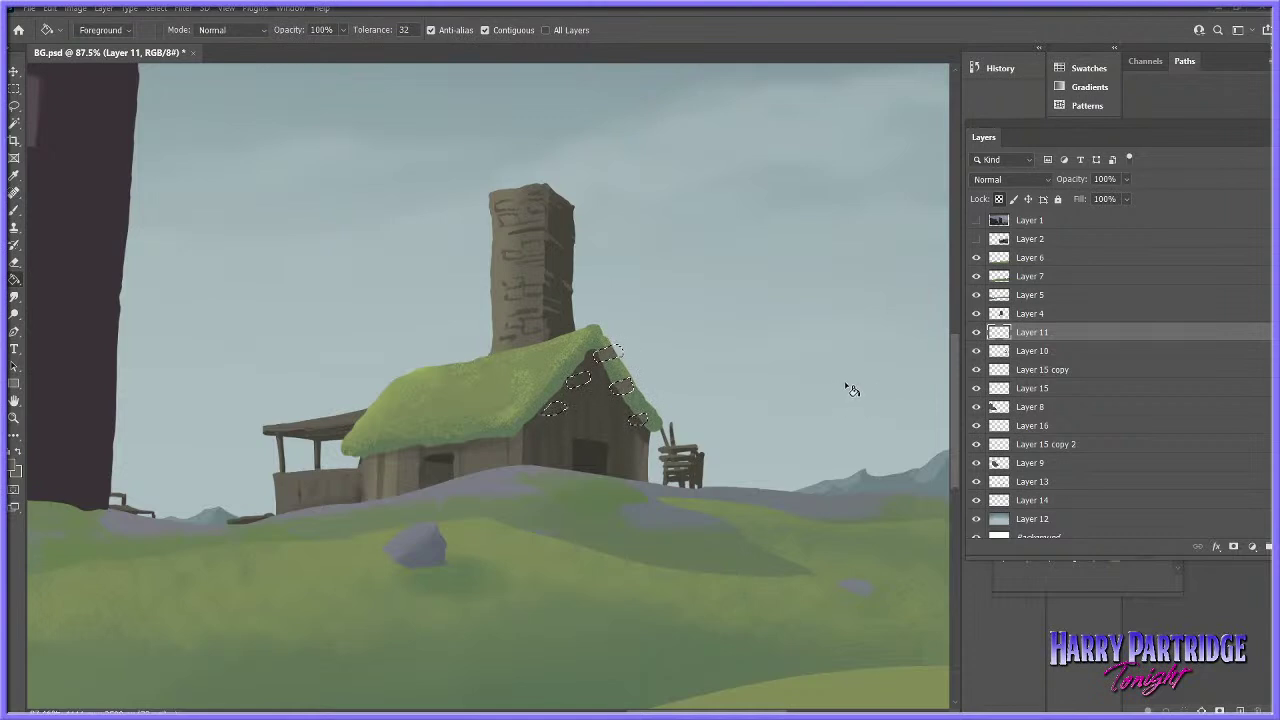
key(b)
right_click(863, 335)
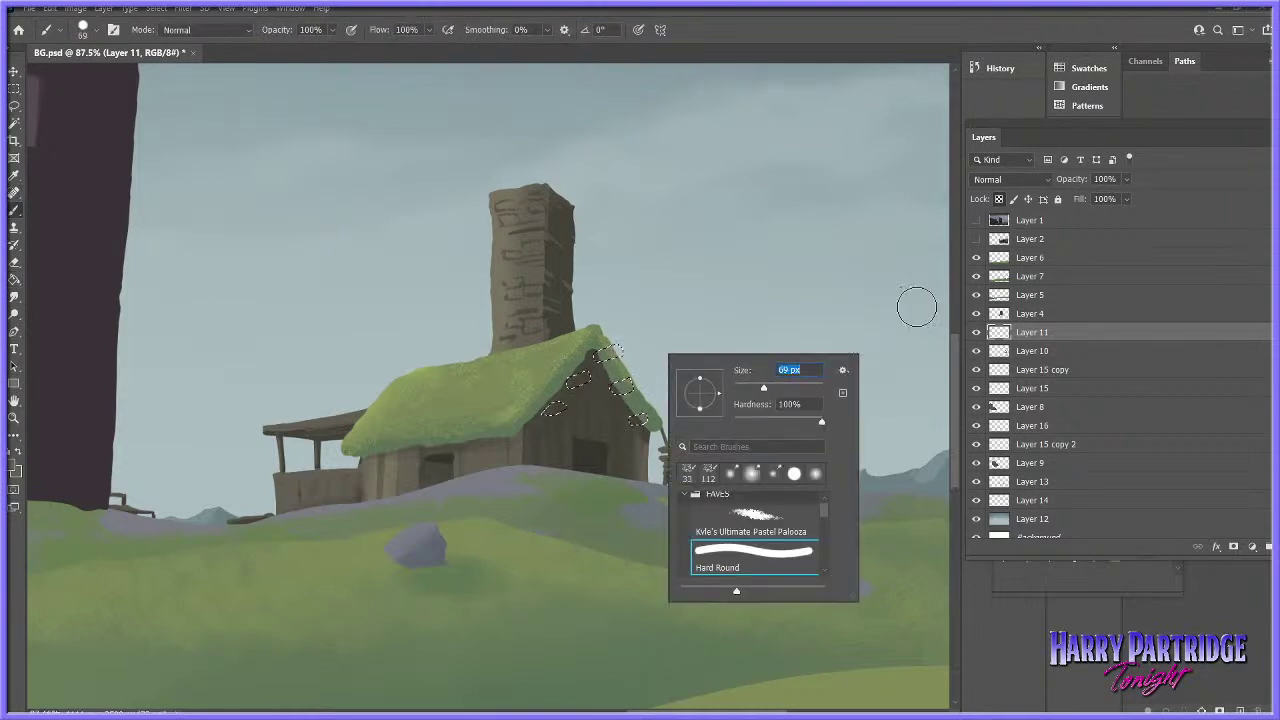
key(Return)
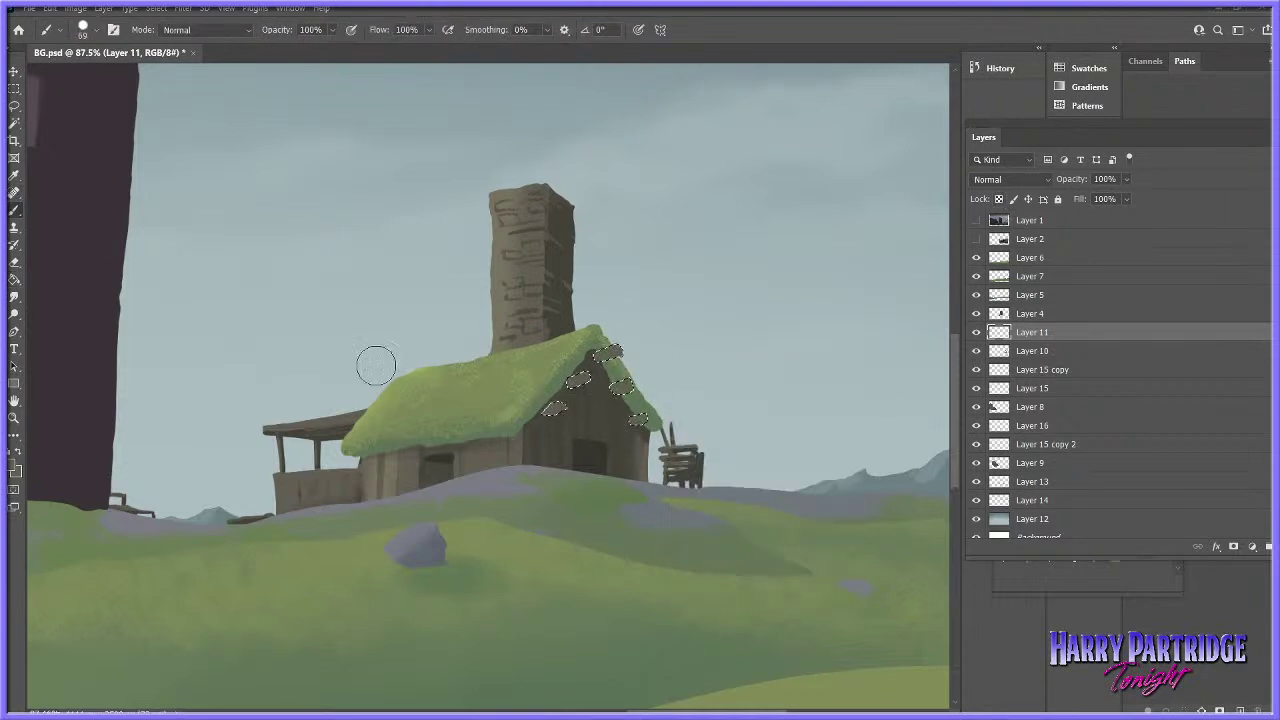
- Pick a new foreground color for shading and choose Kyle's Ultimate Pastel Palooza brush at 37 px
click(13, 467)
key(Return)
right_click(562, 402)
click(680, 575)
key(Return)
right_click(601, 398)
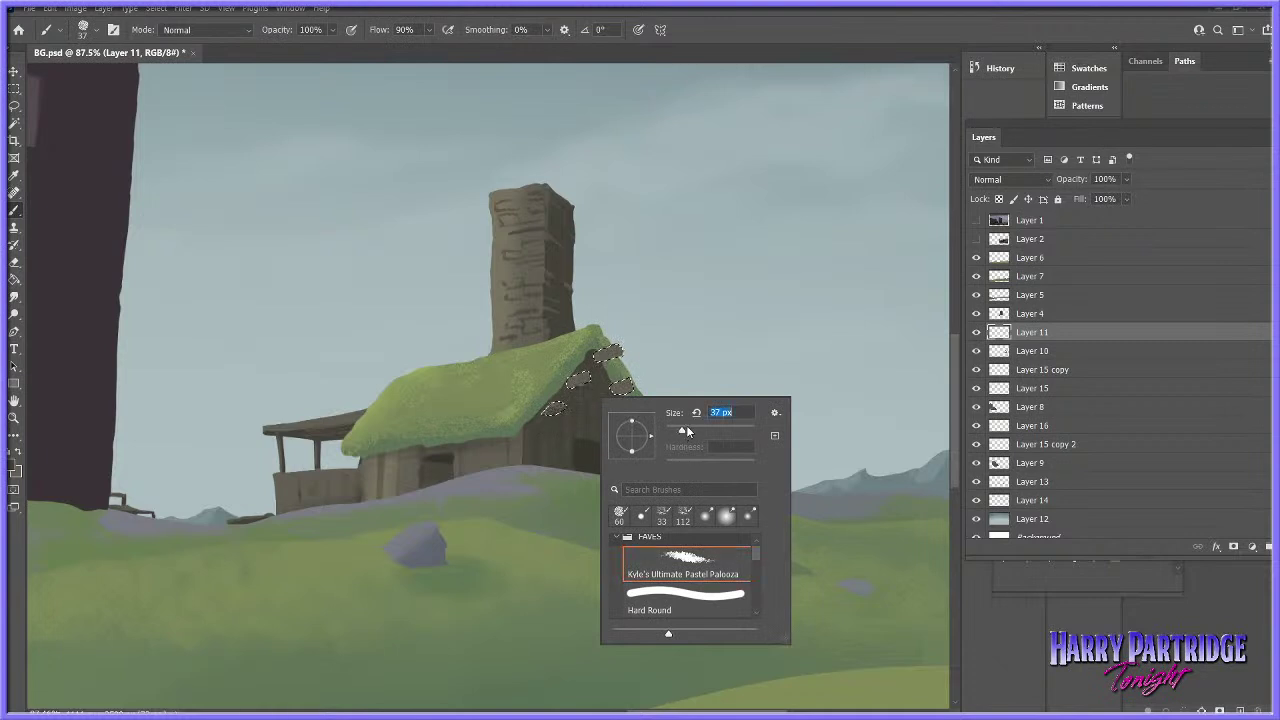
click(574, 432)
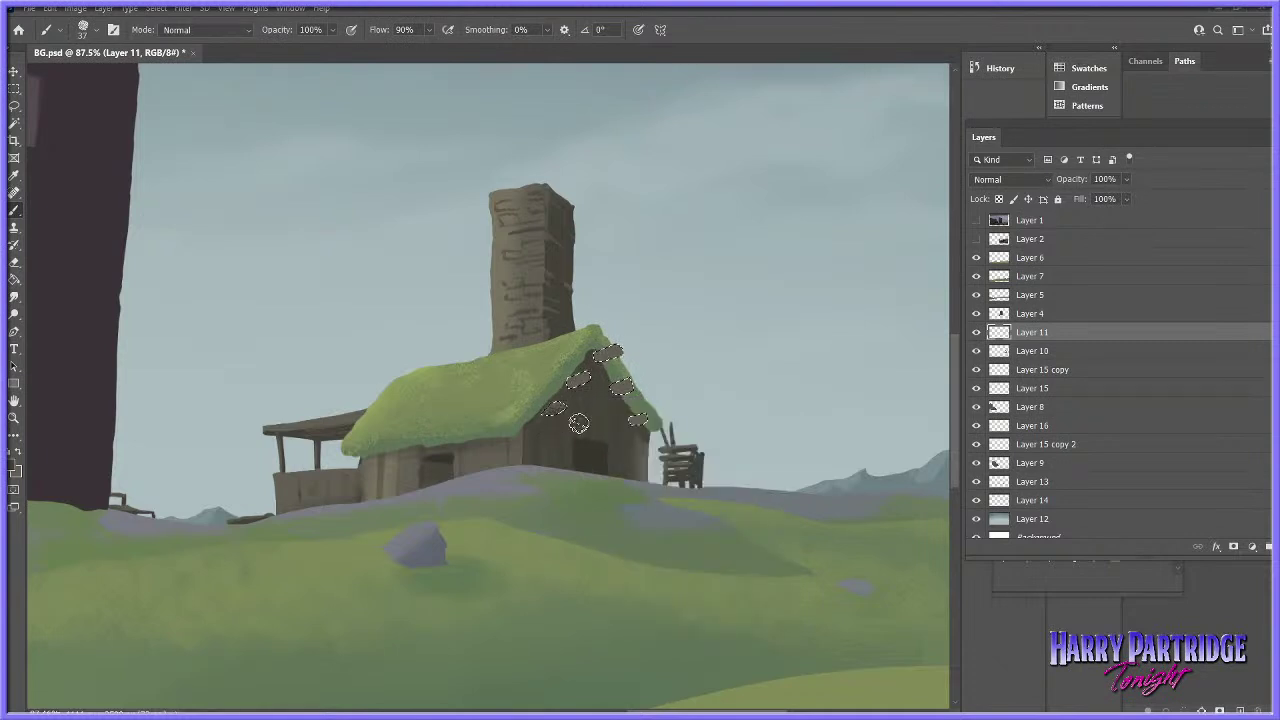
- Shade the selected gable beam ends with a 30 px brush at 55% opacity, and clear the selection
key(bracketleft)
right_click(595, 416)
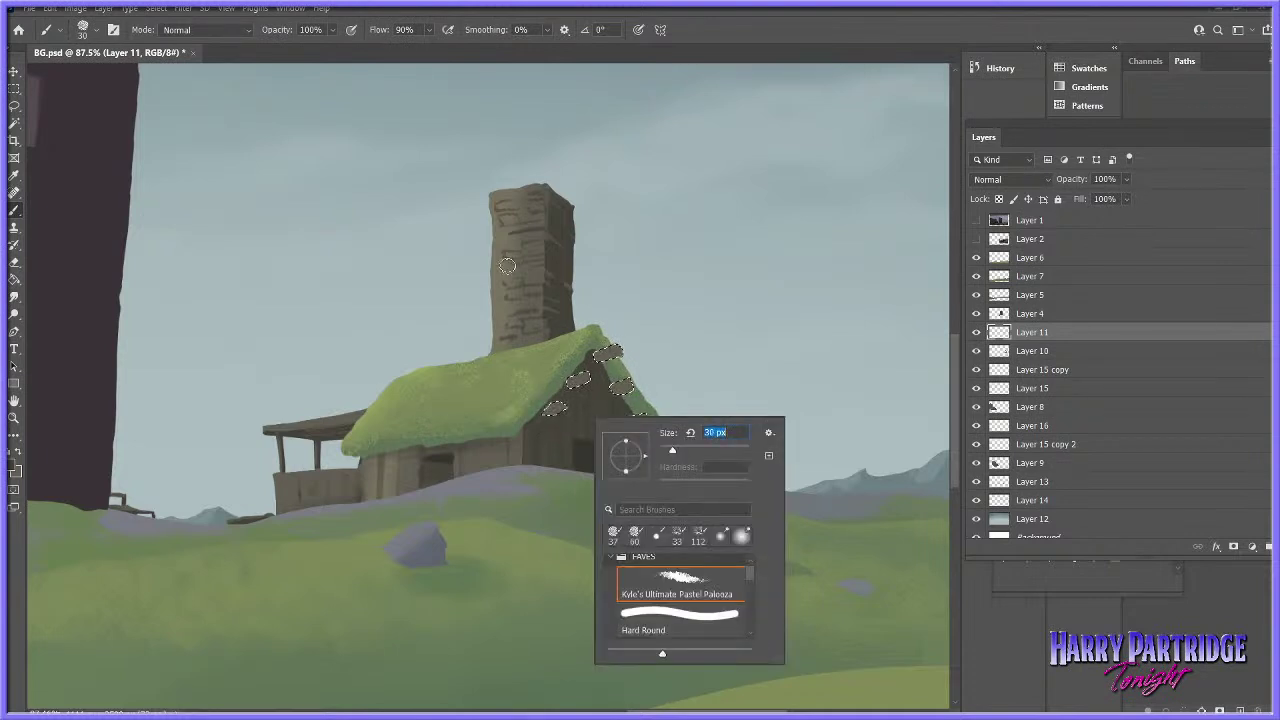
key(Return)
key(5)
key(5)
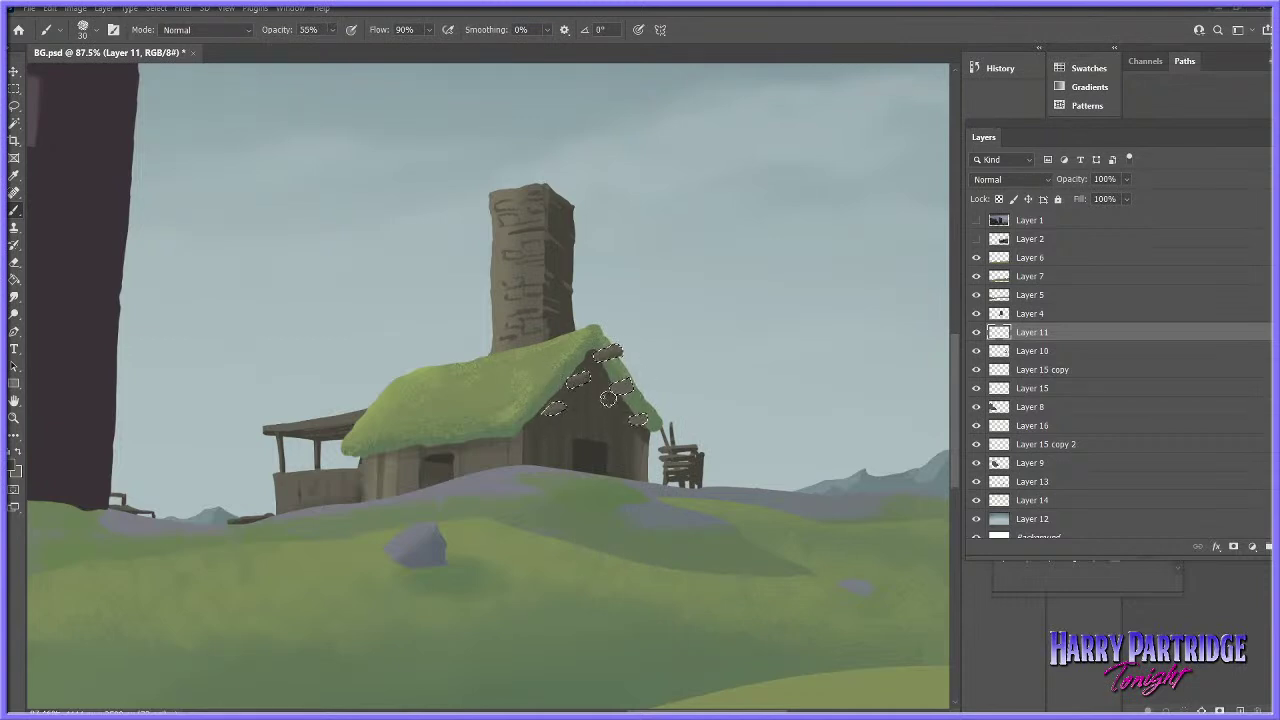
key(ctrl+d)
- Lasso a small beam end at the grass roof's upper left edge and paint it with brown sampled from the cottage
key(l)
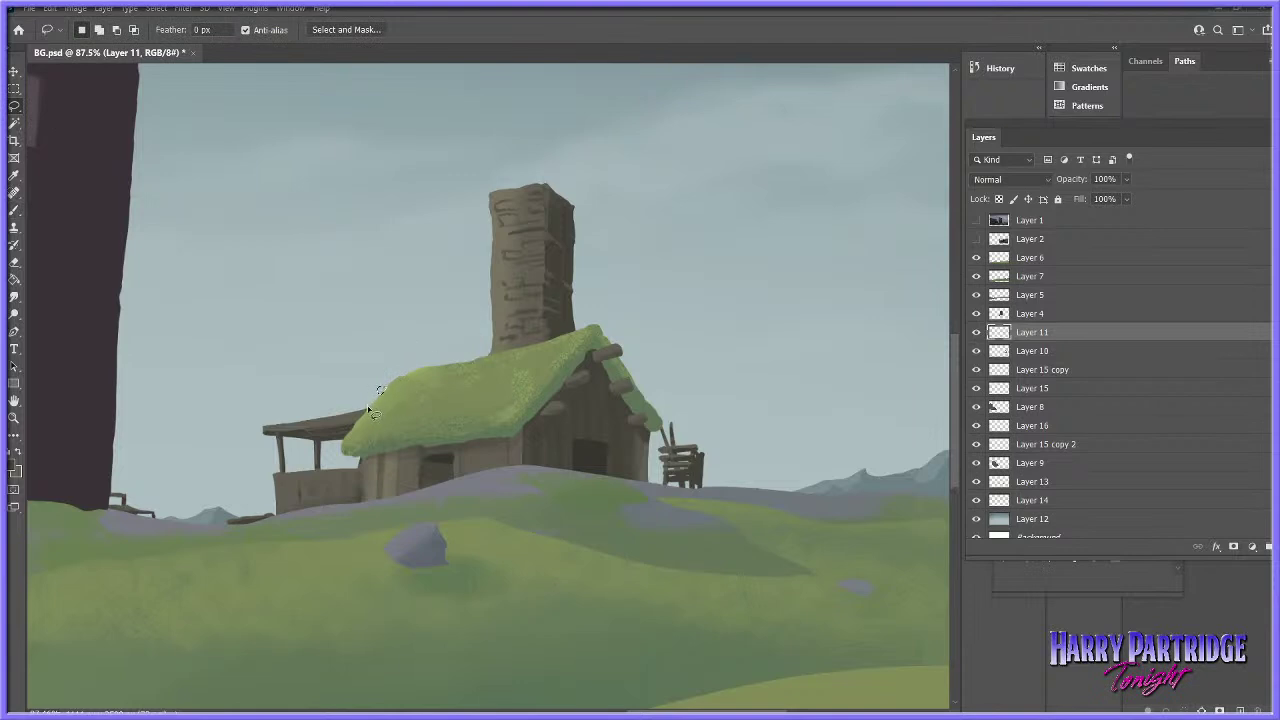
click(15, 212)
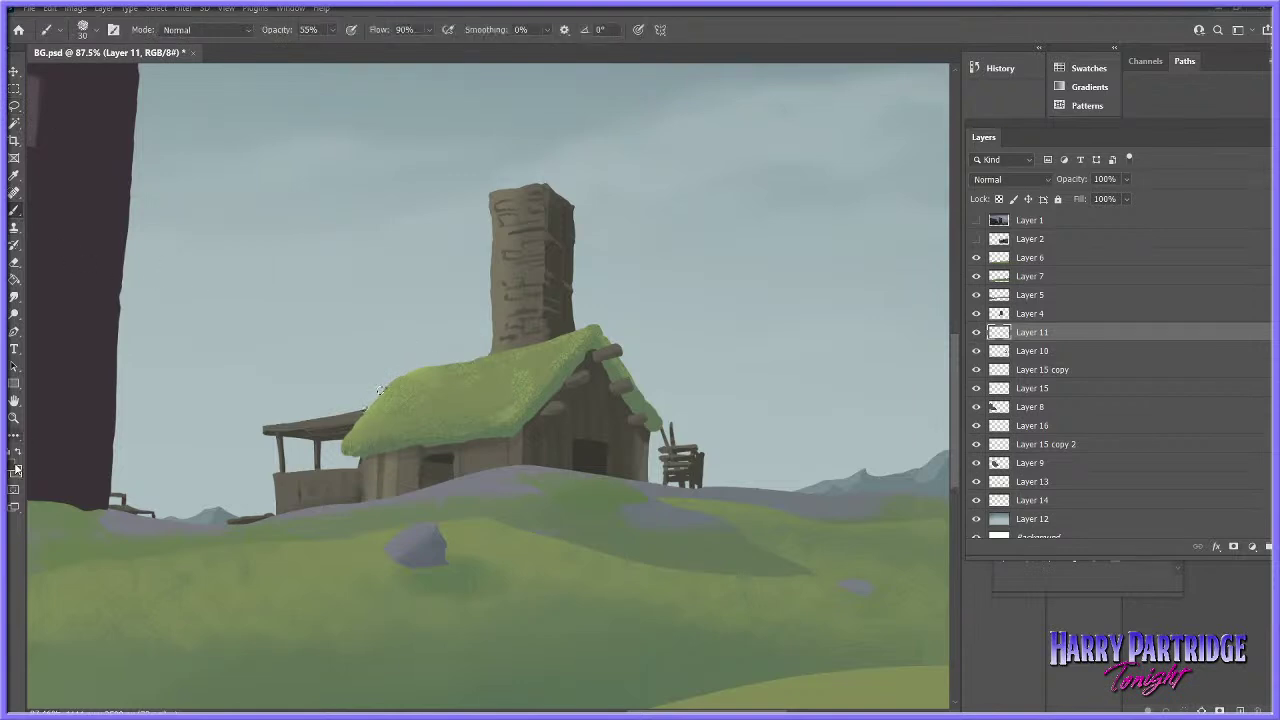
click(13, 468)
click(395, 482)
key(Return)
key(b)
click(15, 419)
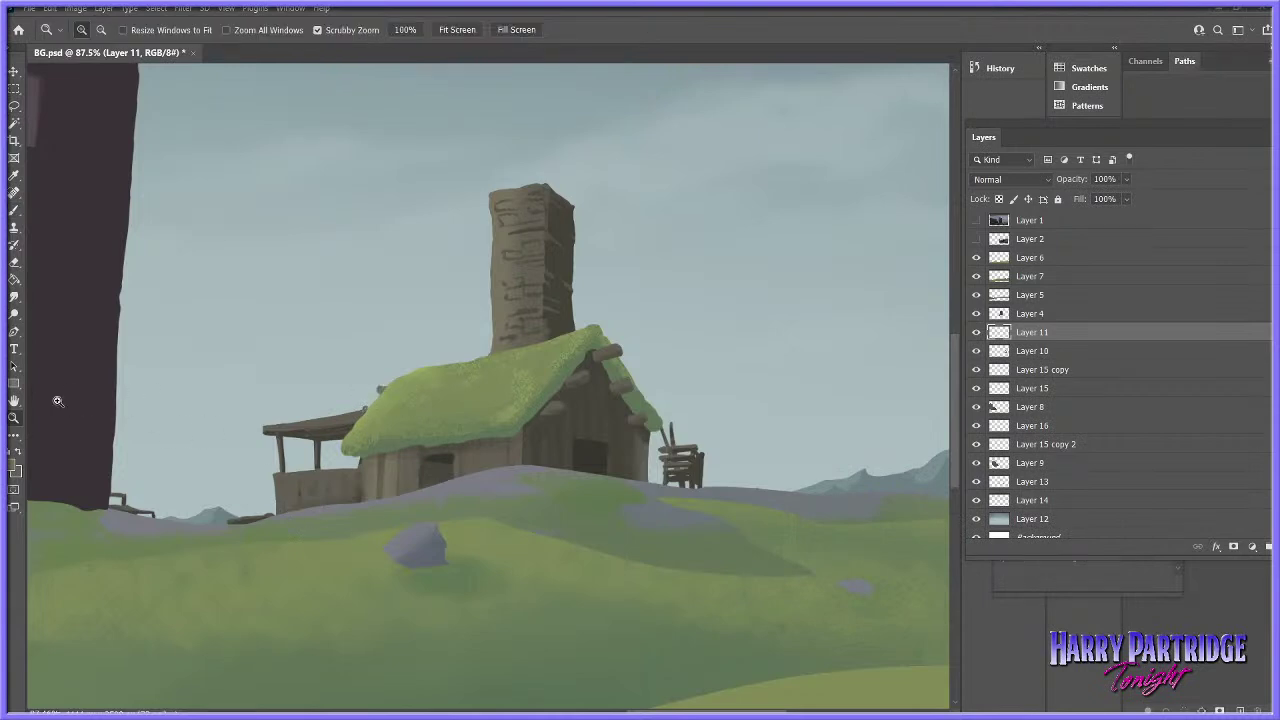
drag(749, 439, 695, 481)
drag(838, 475, 867, 442)
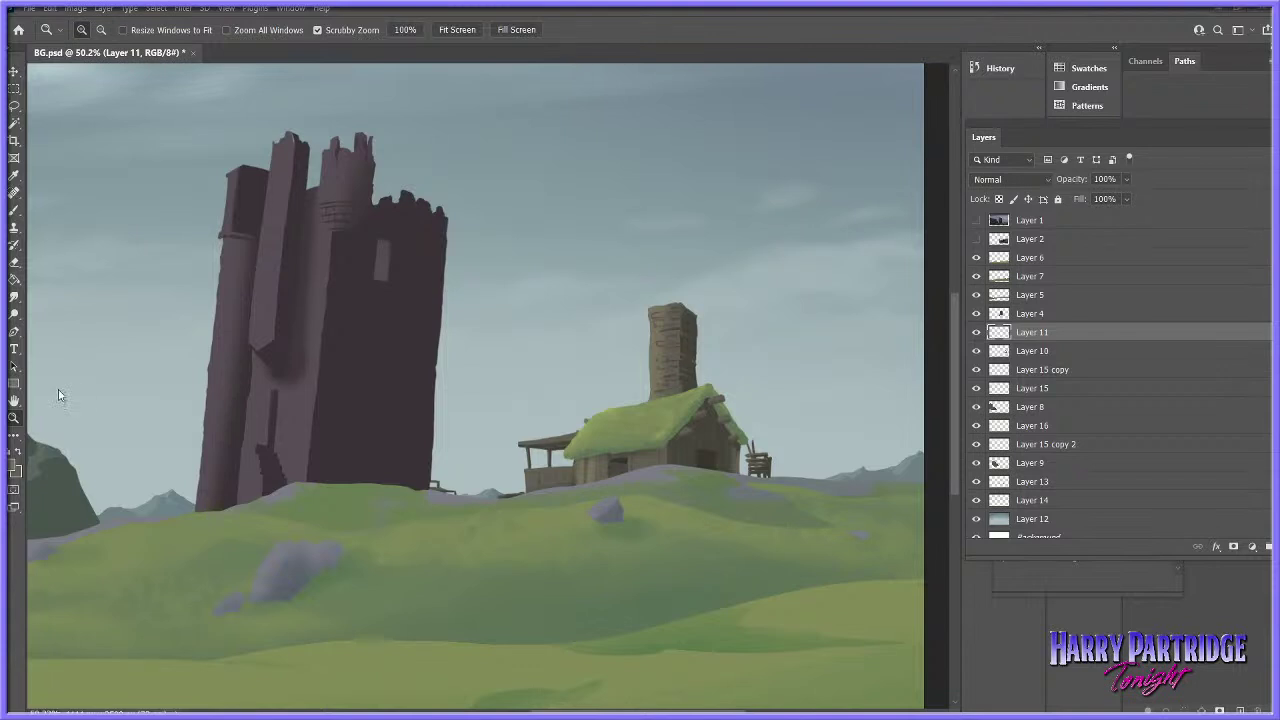
- Identify the chimney's layer by toggling visibility, select Layer 10, and lasso an irregular moss patch up the chimney from its base
drag(752, 390, 789, 398)
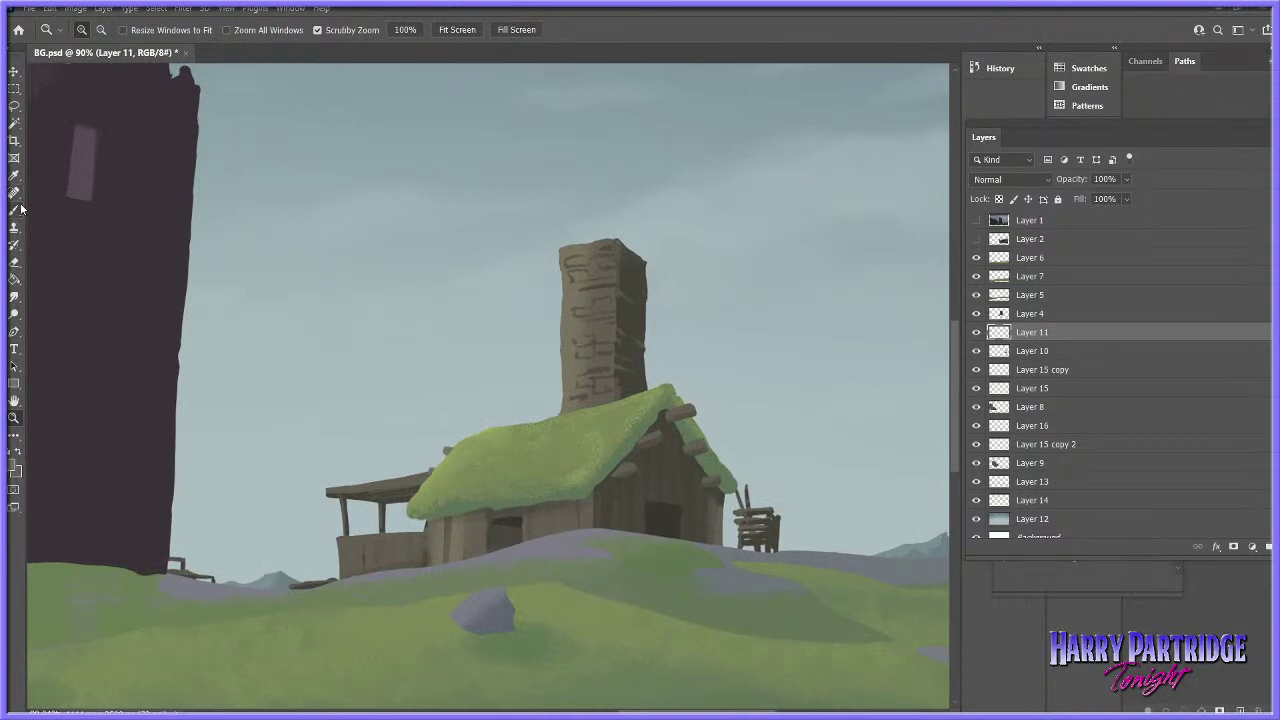
click(14, 105)
click(976, 332)
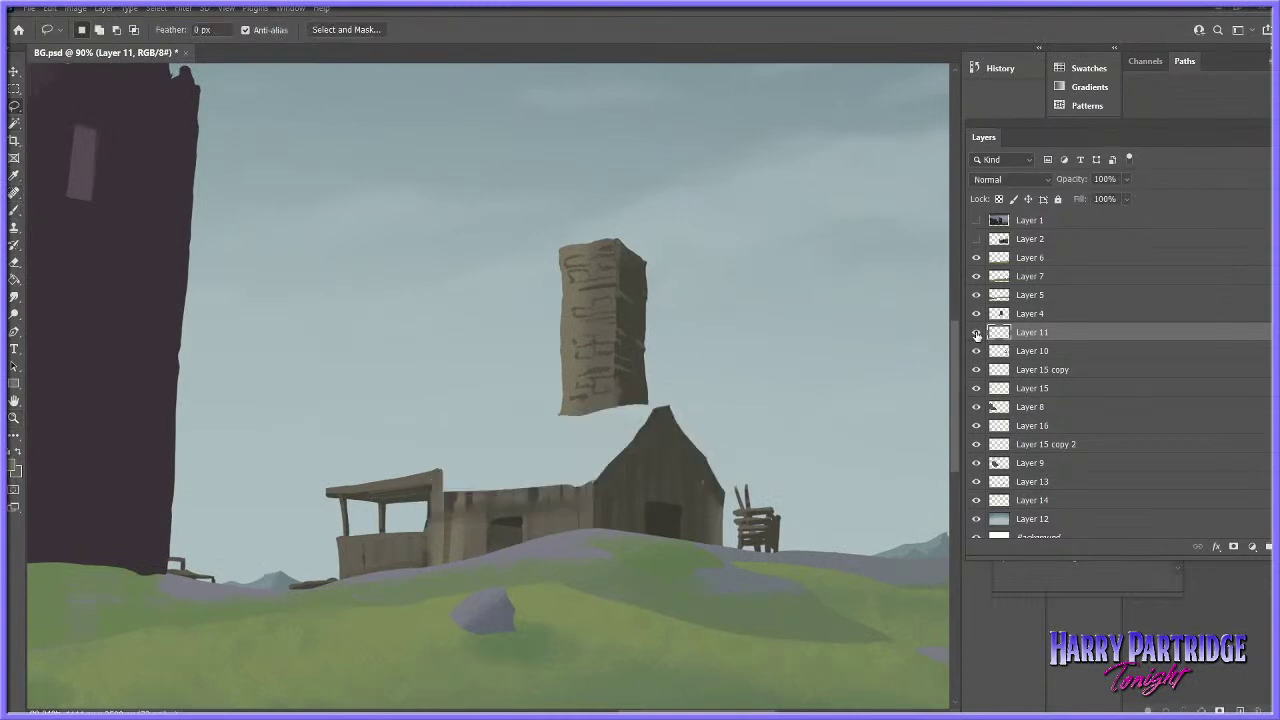
click(976, 332)
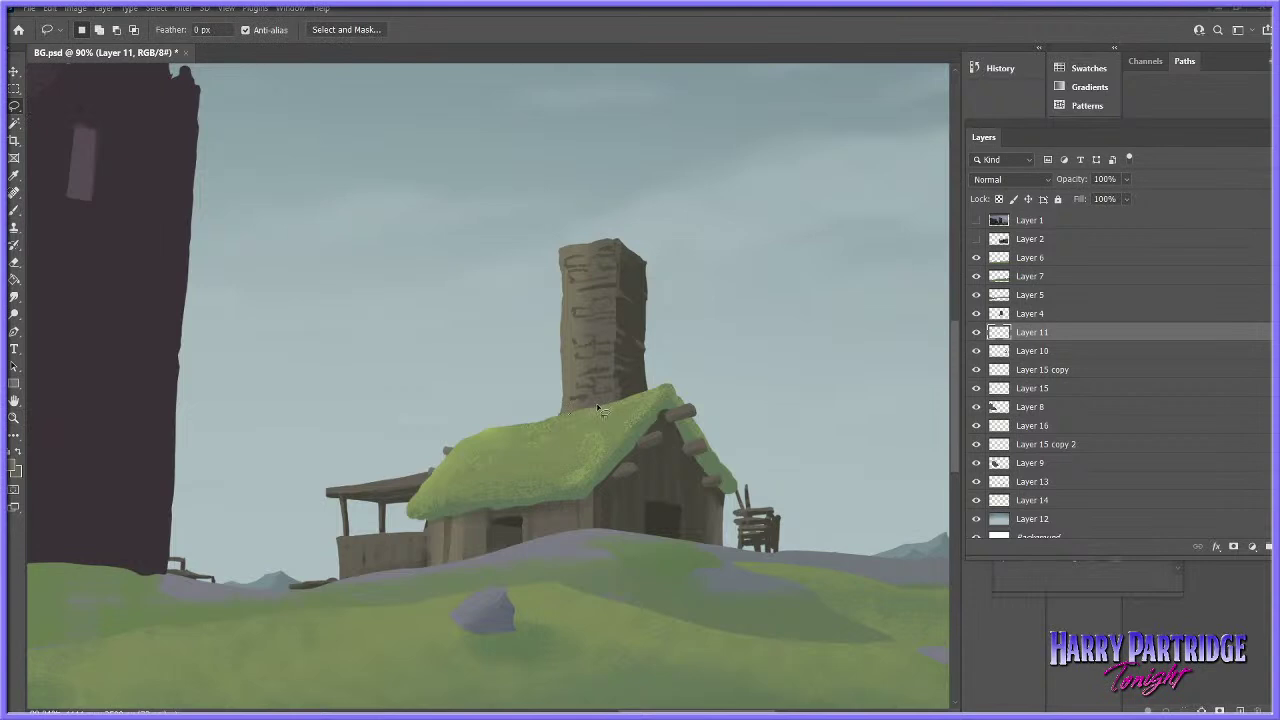
click(976, 351)
click(976, 351)
click(1000, 351)
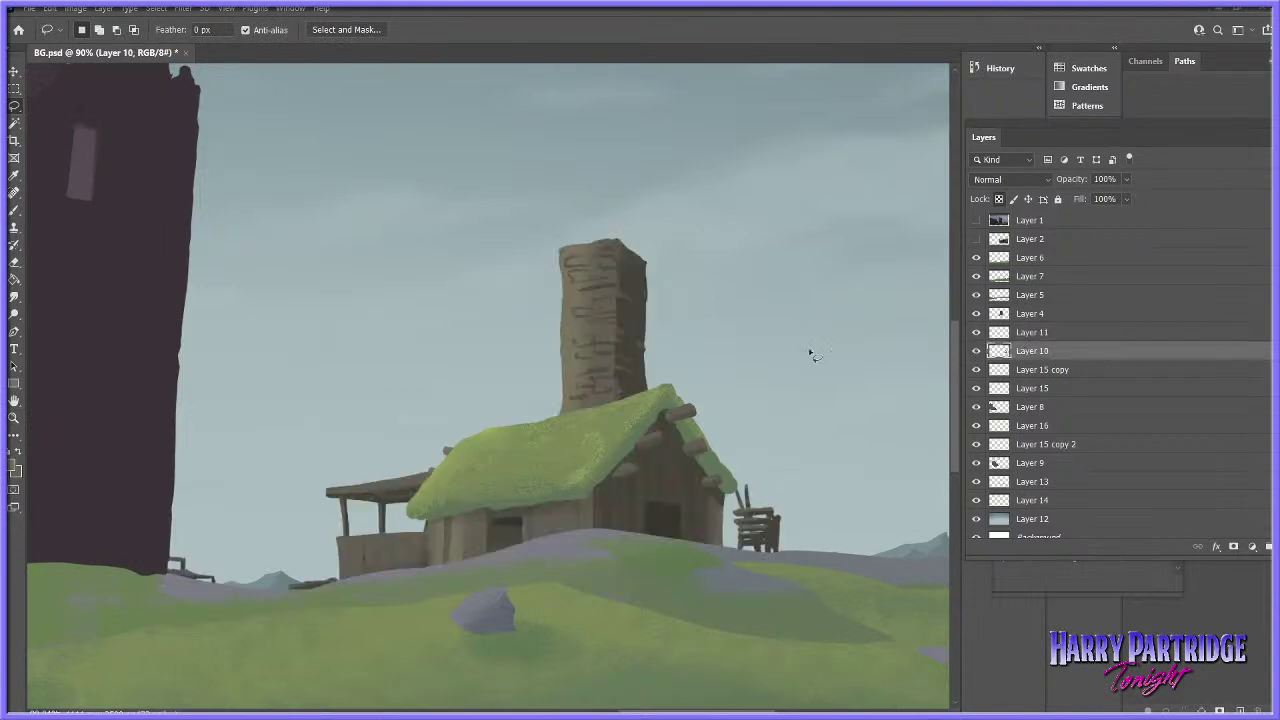
mouse_move(566, 398)
mouse_down()
mouse_move(606, 270)
mouse_move(583, 335)
mouse_move(613, 324)
mouse_move(616, 405)
mouse_move(633, 384)
mouse_move(648, 393)
mouse_move(570, 440)
mouse_up()
- Sample the muted green #5f7357 from the roof's shaded edge and choose the KYLE Bonus Chunky Charcoal brush at 112 px
key(b)
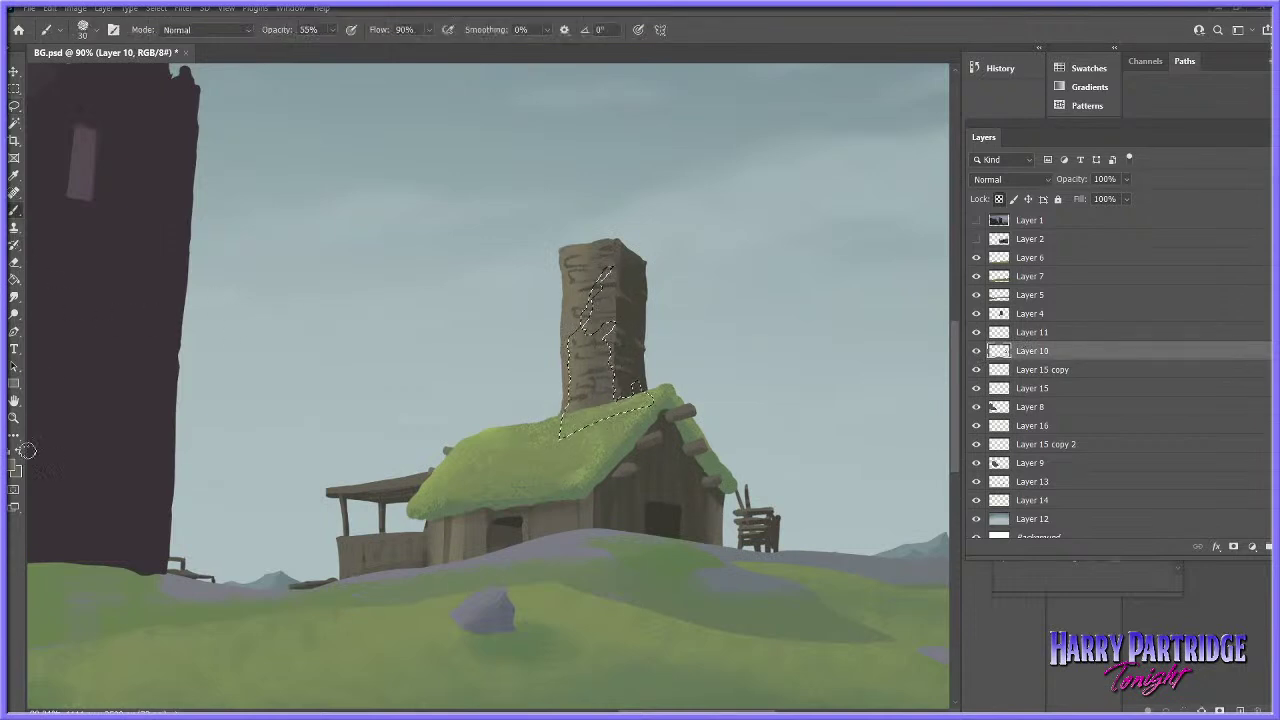
click(14, 468)
click(837, 517)
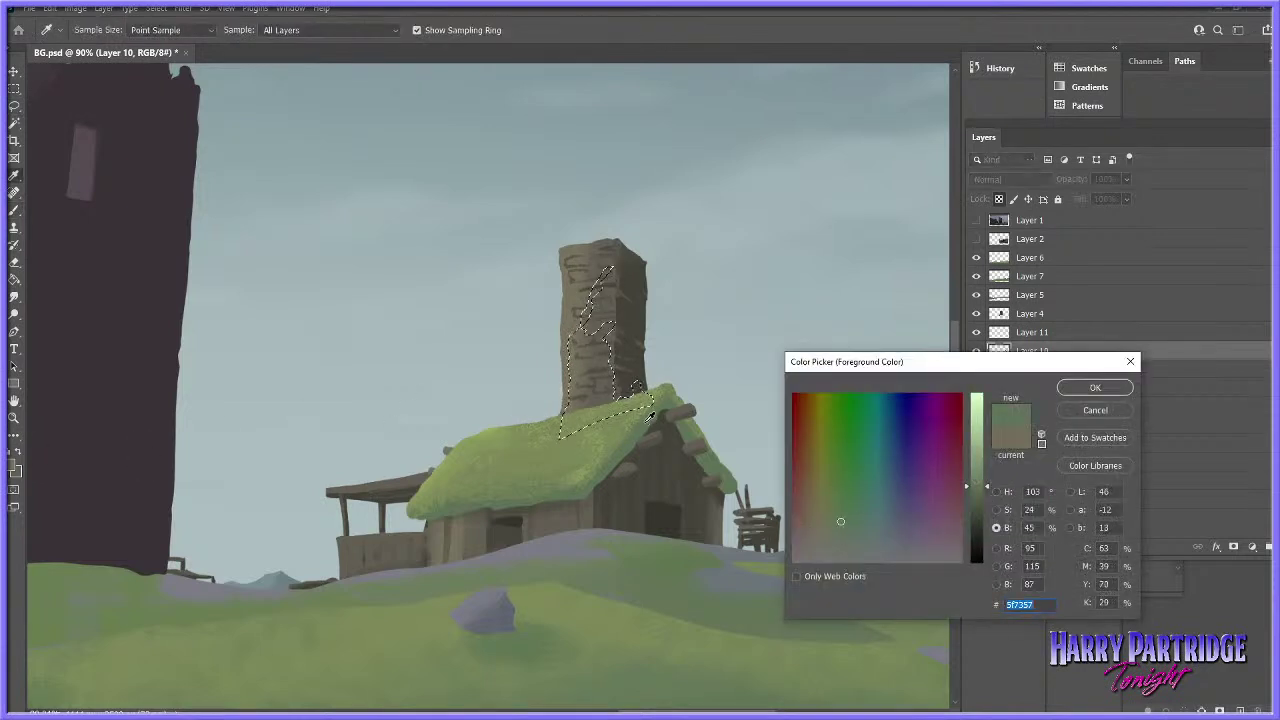
key(Return)
right_click(621, 358)
drag(778, 506, 776, 544)
click(705, 520)
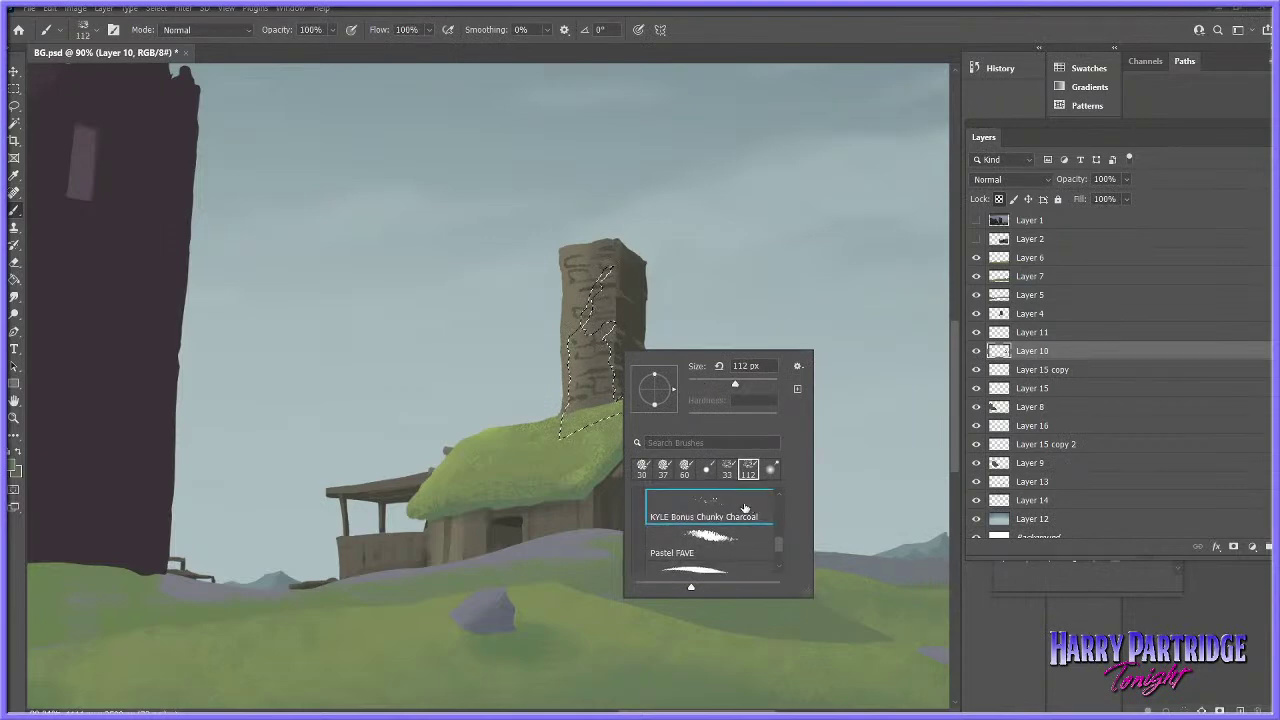
- Check the reference photo on Layer 1, and set the charcoal brush to 176 px, 31% opacity and 50% flow
click(976, 220)
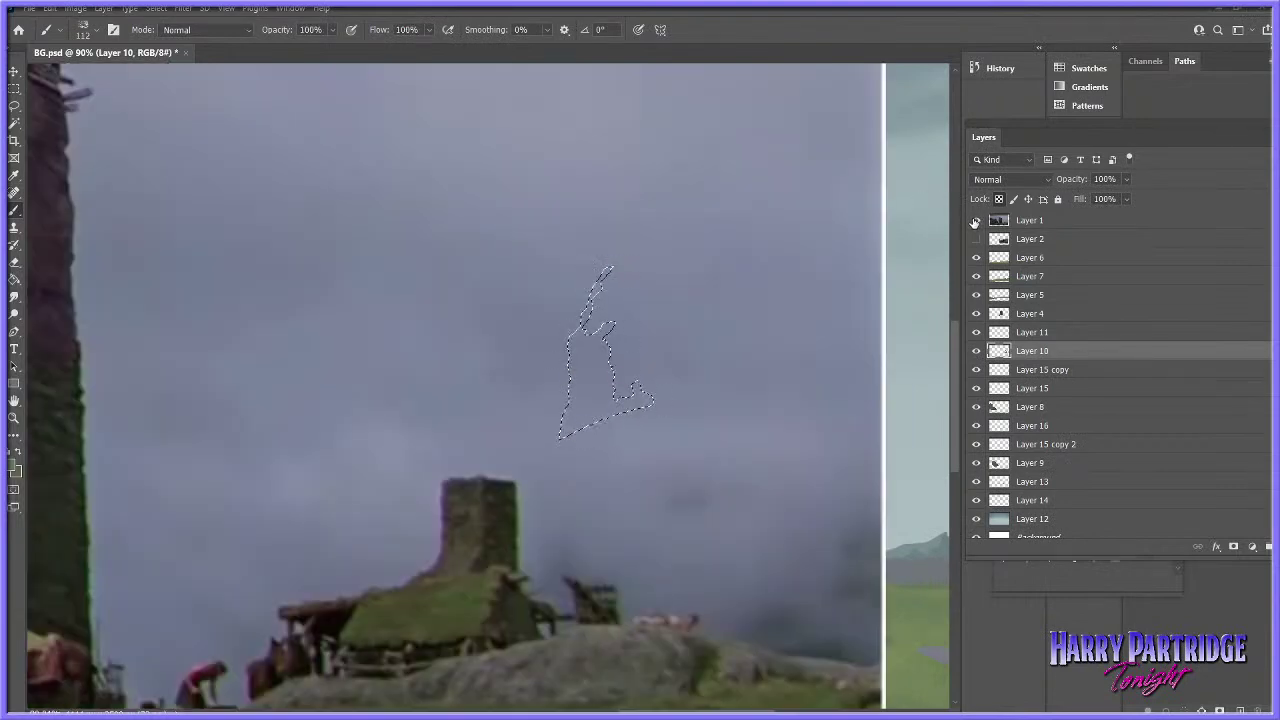
click(976, 220)
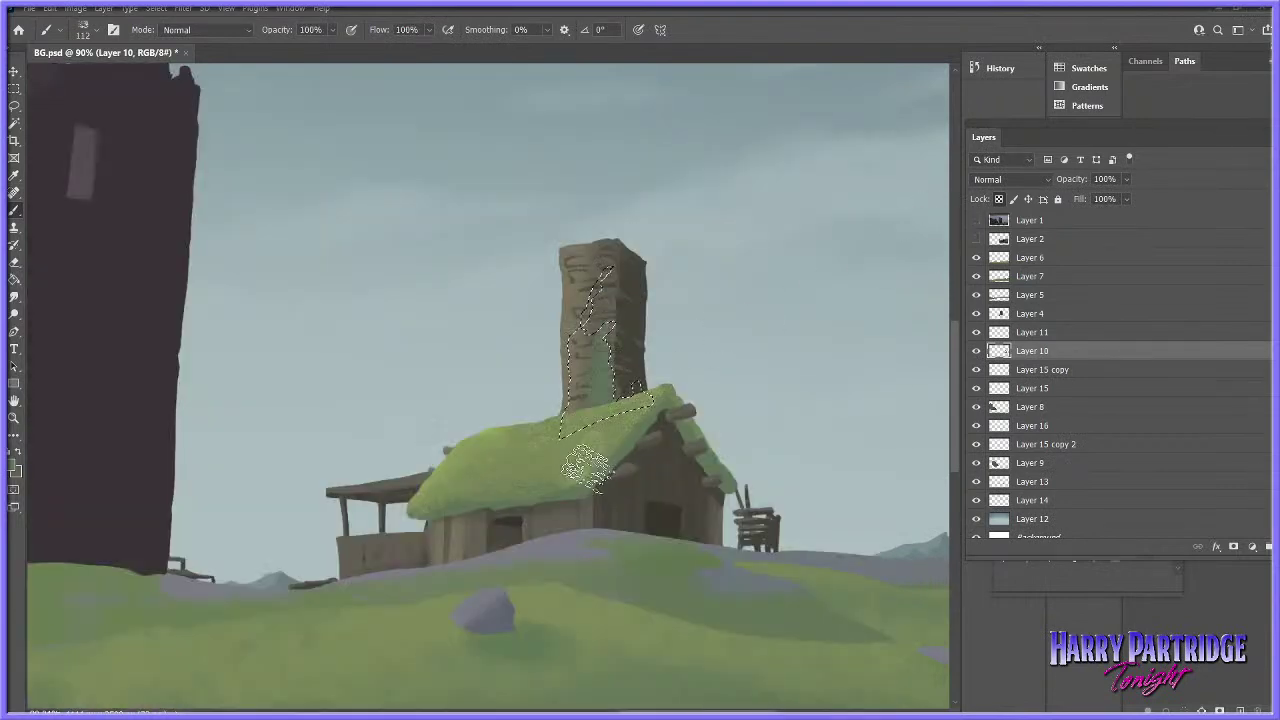
click(331, 30)
right_click(674, 290)
drag(786, 327, 800, 327)
mouse_move(429, 30)
mouse_down()
mouse_move(419, 48)
mouse_move(397, 48)
mouse_up()
- Try painting green moss texture inside the chimney selection on Layer 10, and undo the strokes
mouse_move(632, 345)
mouse_down()
mouse_move(616, 396)
mouse_move(586, 336)
mouse_move(560, 427)
mouse_up()
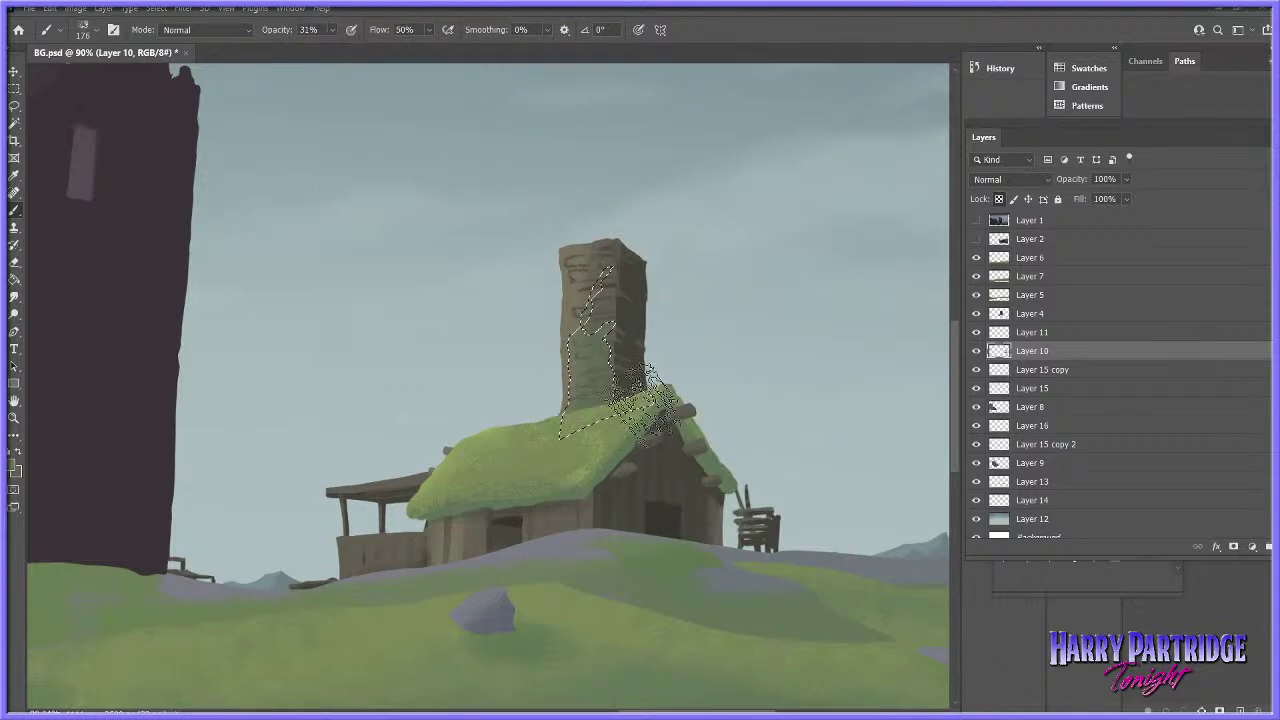
click(14, 418)
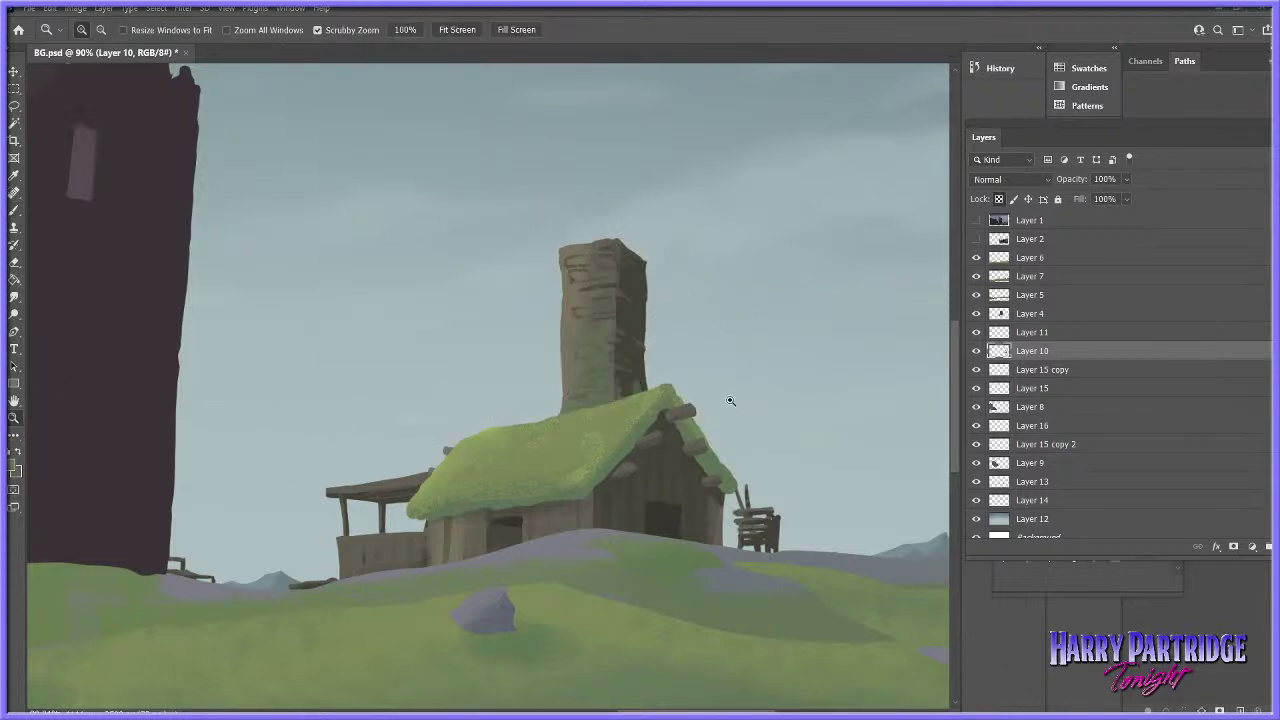
scroll(726, 409, down, 4)
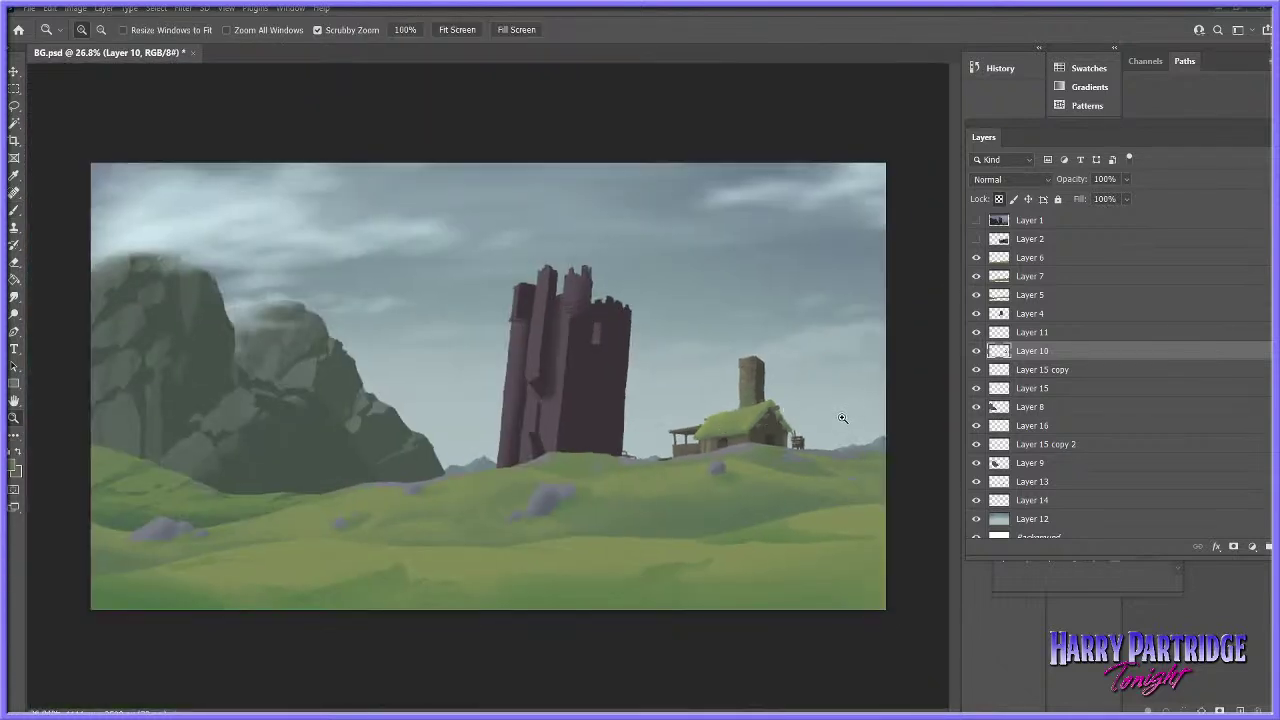
key(ctrl+z)
key(ctrl+z)
key(ctrl+z)
key(ctrl+z)
key(ctrl+z)
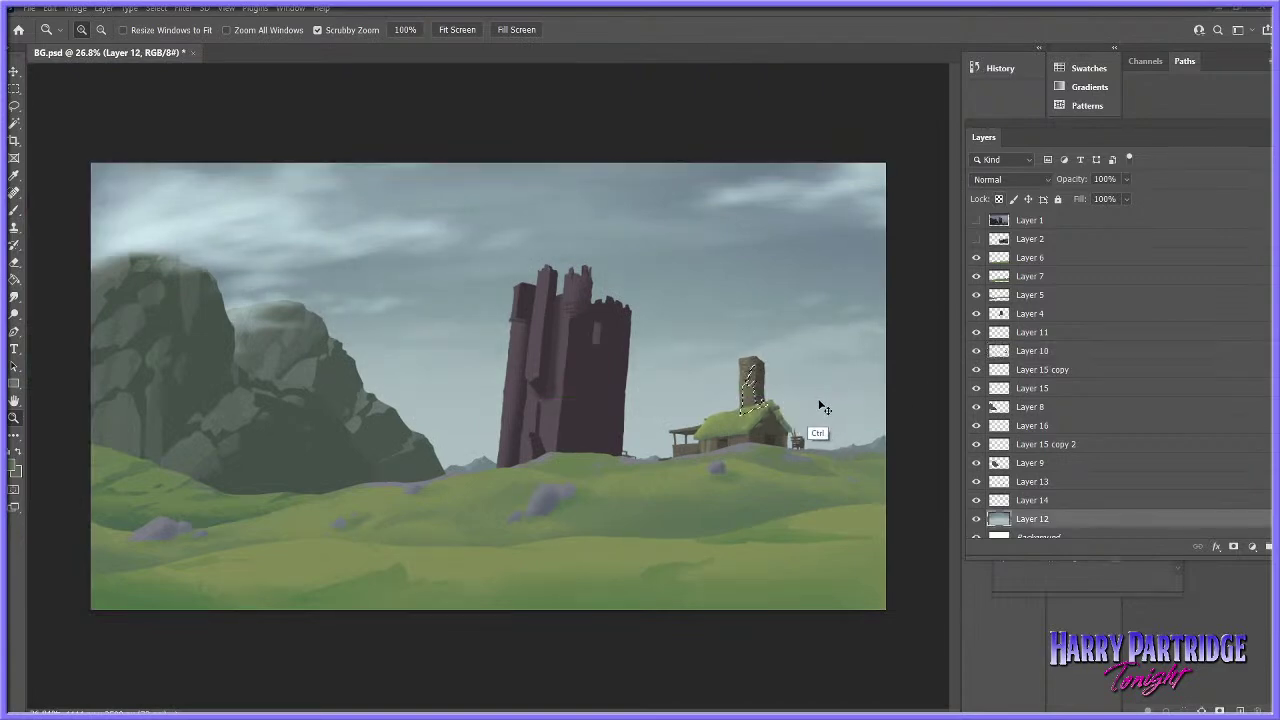
- Toggle layer visibility to find the chimney's layer, hide Layer 15 copy 2, and select Layer 10
scroll(808, 415, up, 4)
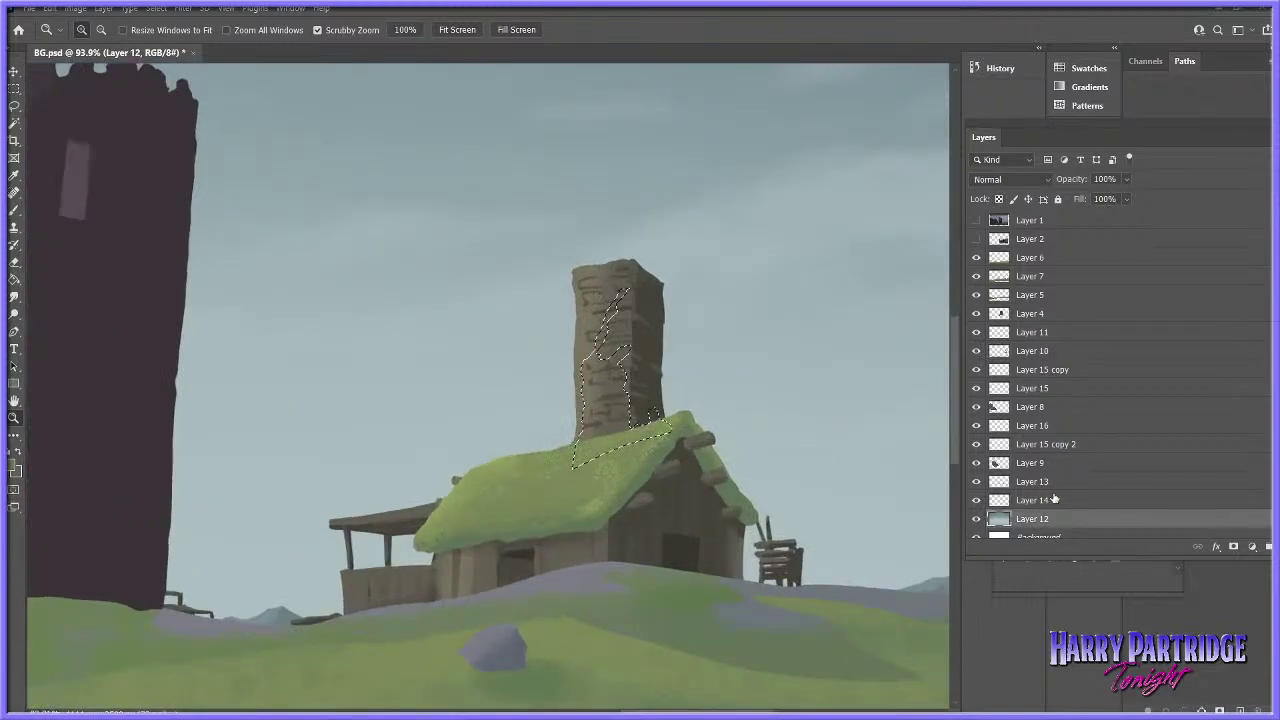
click(977, 465)
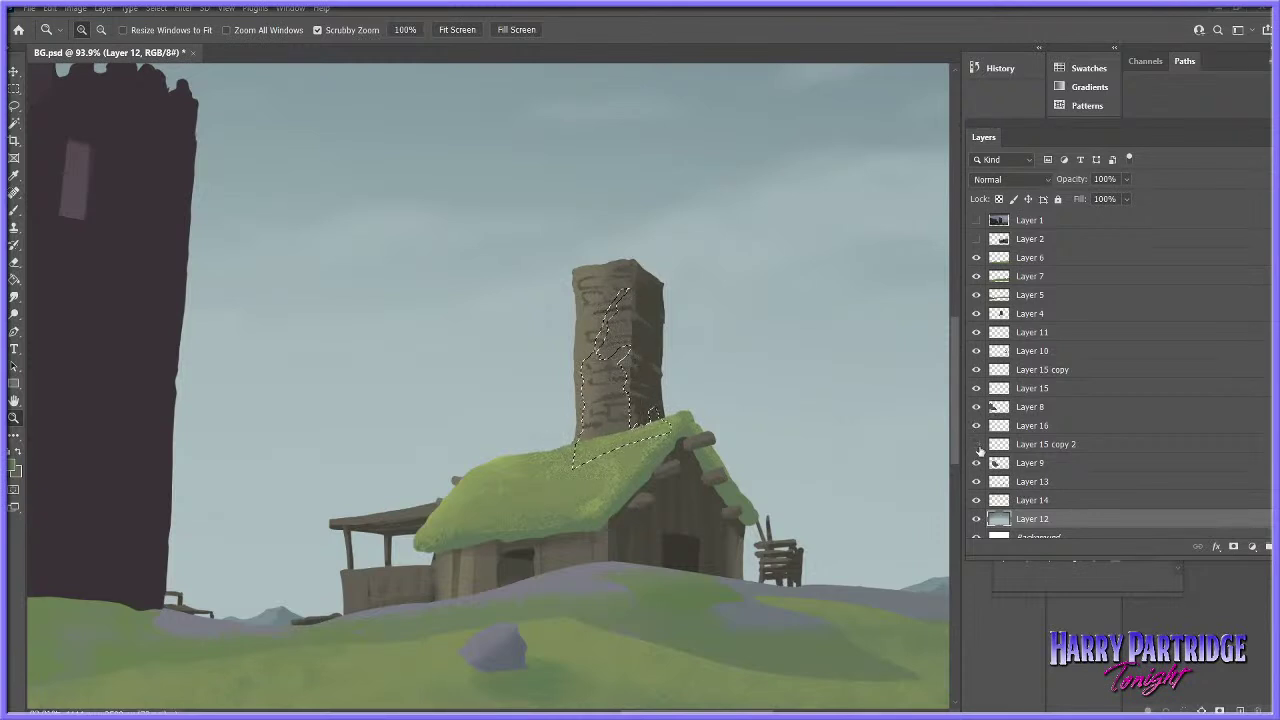
click(977, 500)
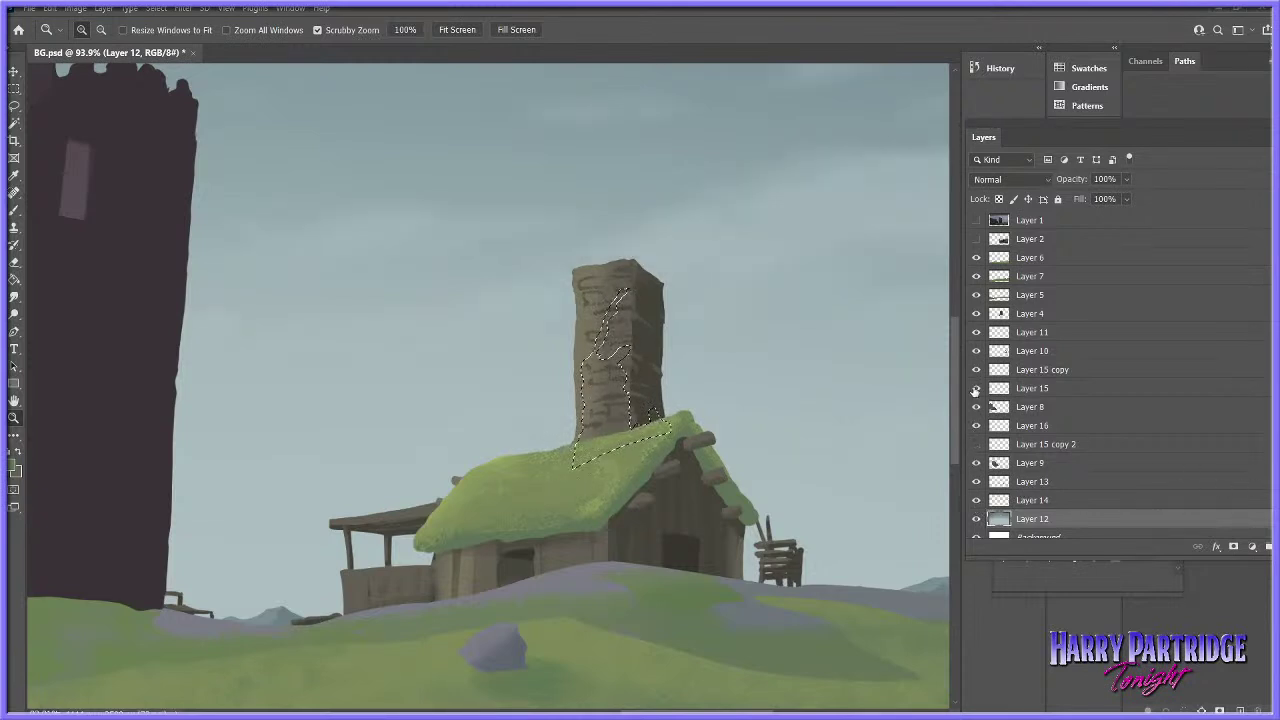
click(976, 314)
click(976, 297)
click(976, 296)
click(977, 278)
click(977, 280)
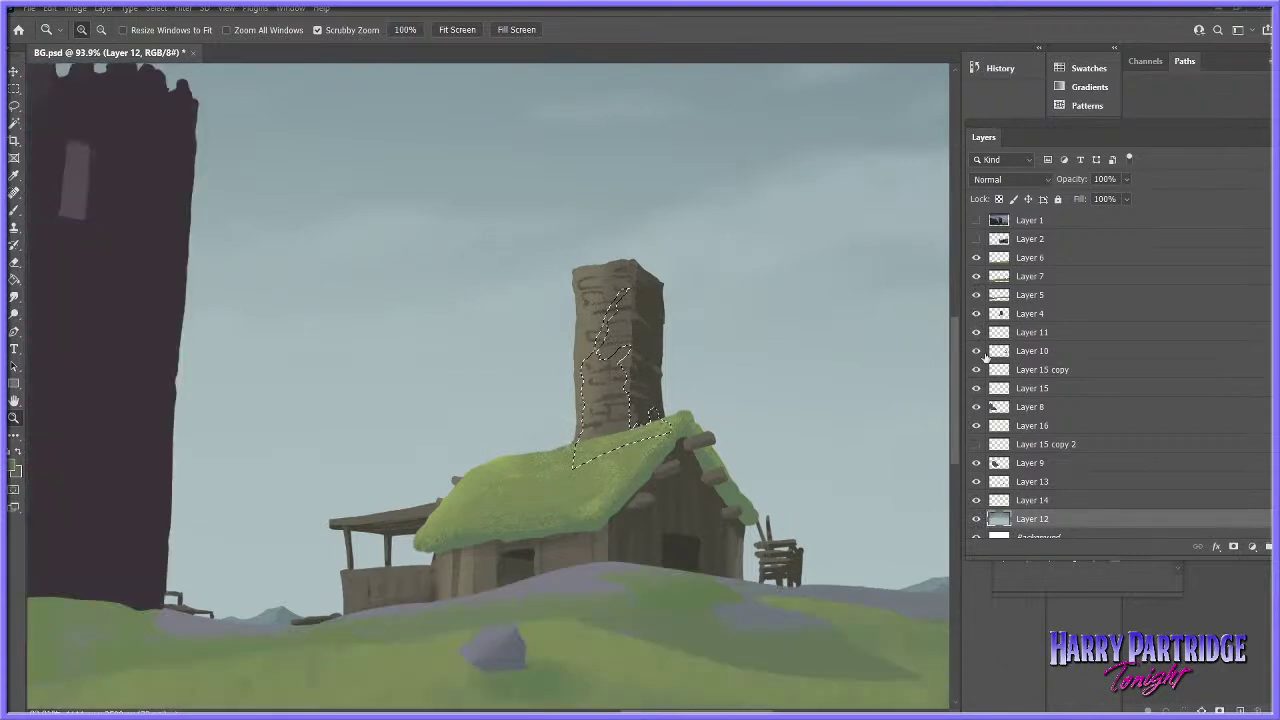
click(977, 353)
click(977, 354)
click(1038, 350)
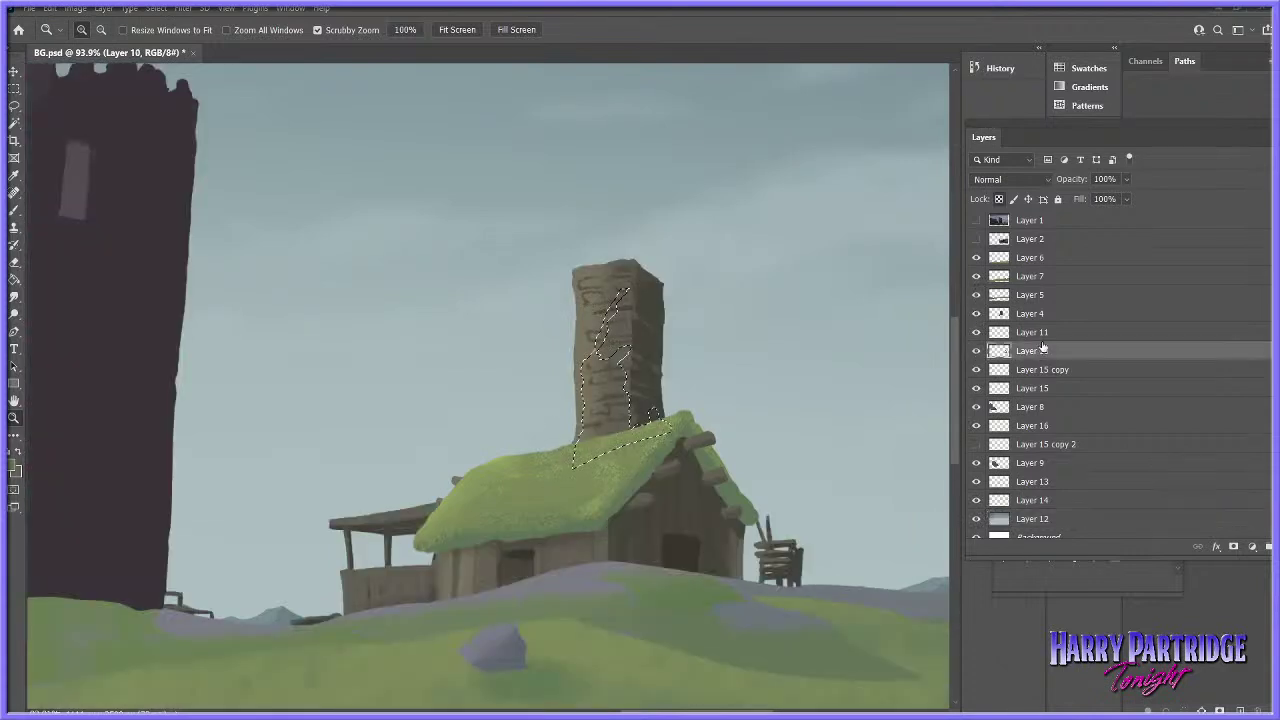
- Create a new empty layer directly above Layer 10 for the chimney moss
click(108, 9)
mouse_move(116, 22)
click(264, 22)
key(Return)
- Set the KYLE Bonus Chunky Charcoal brush to 291 px for painting on Layer 17
right_click(668, 368)
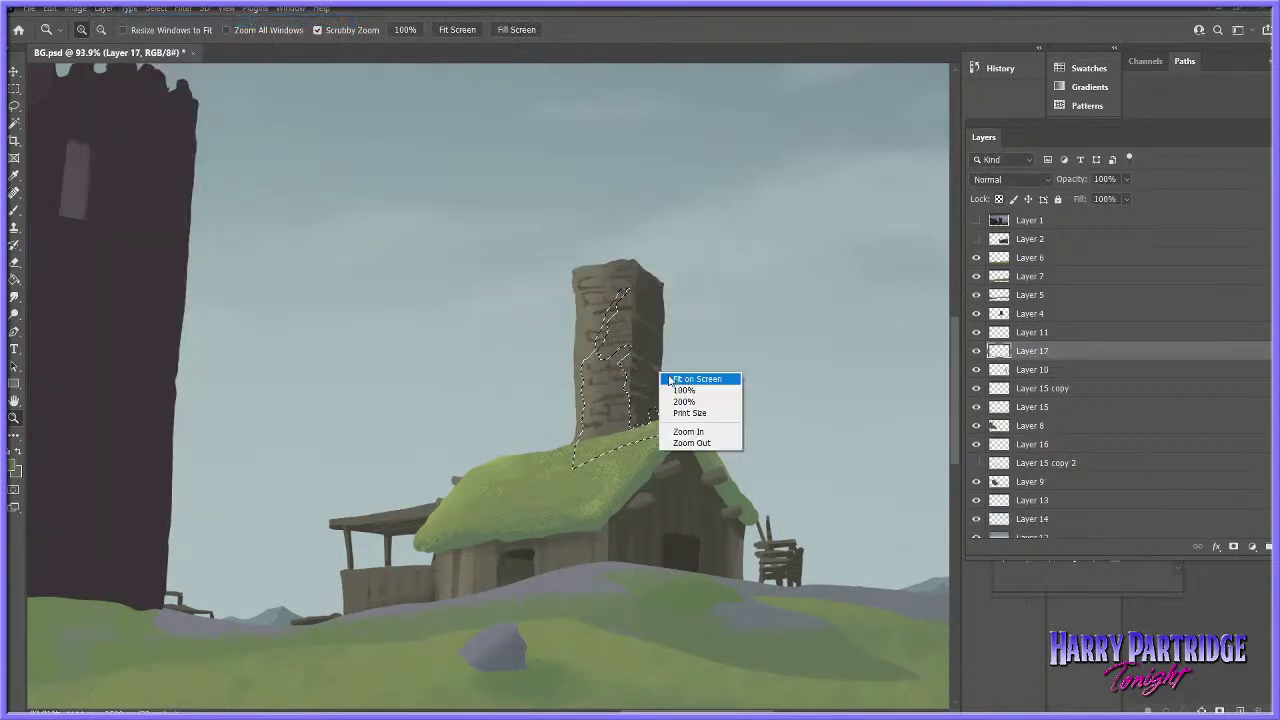
click(15, 210)
right_click(768, 358)
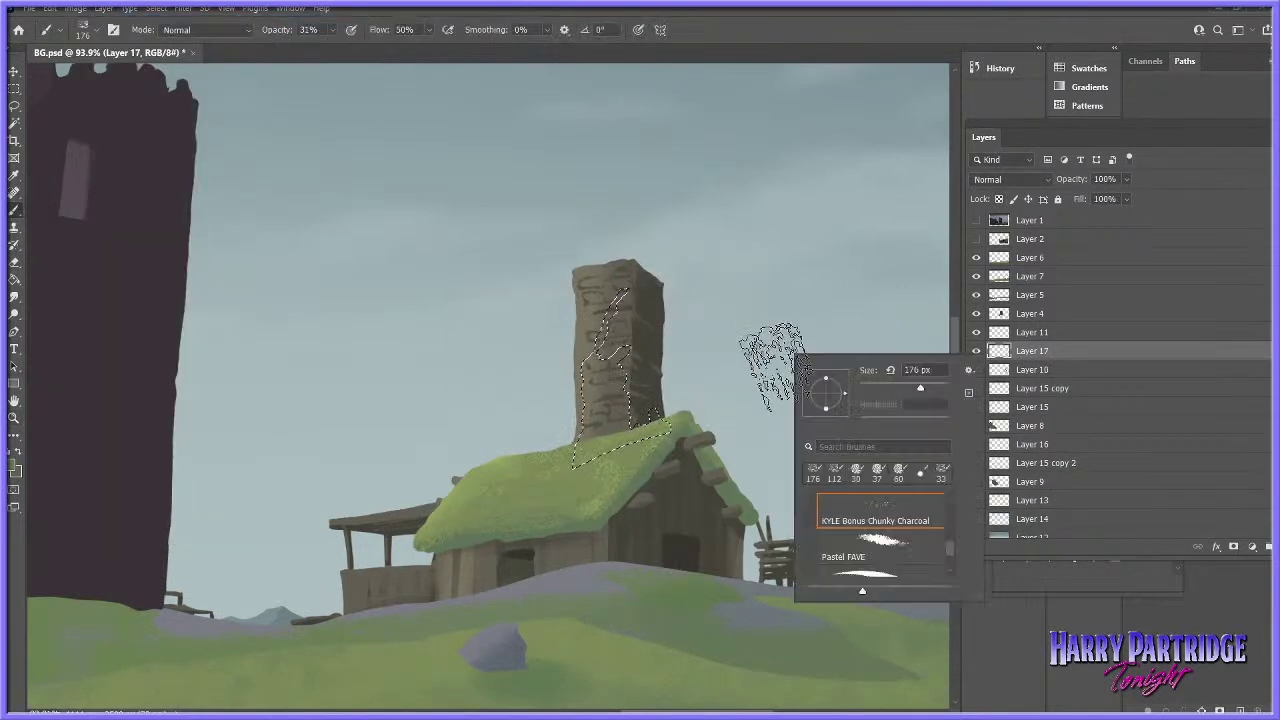
drag(927, 385, 931, 386)
click(637, 306)
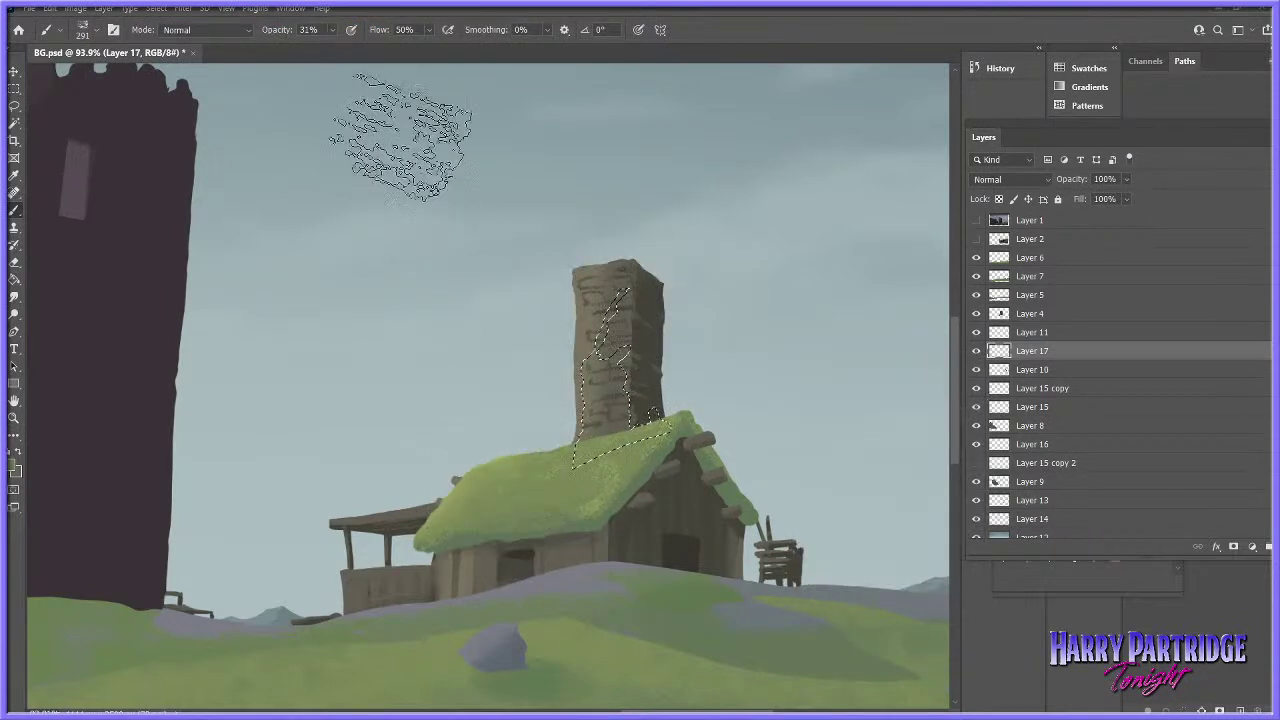
- Set the brush to 100% opacity and 10% flow, paint green moss texture inside the chimney selection on Layer 17, and deselect
drag(334, 32, 424, 37)
mouse_move(640, 290)
mouse_down()
mouse_move(455, 603)
mouse_move(505, 322)
mouse_up()
key(ctrl+z)
click(429, 29)
drag(430, 47, 403, 48)
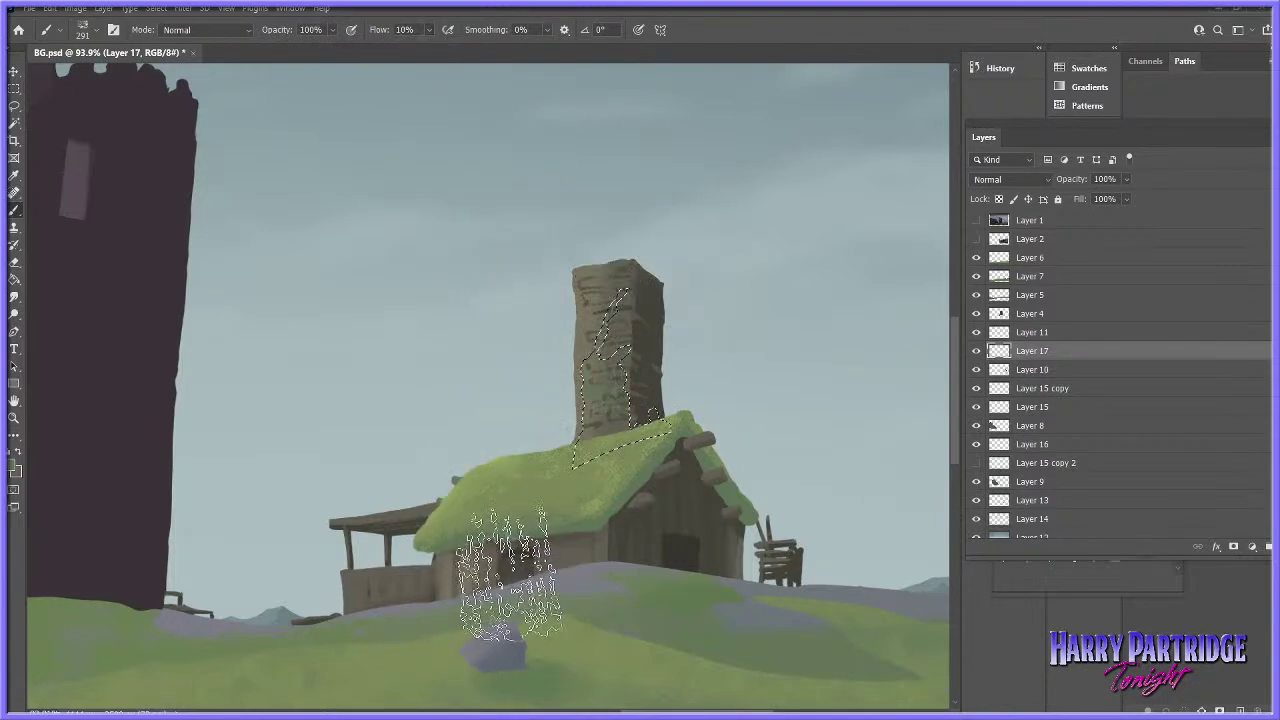
drag(628, 330, 635, 470)
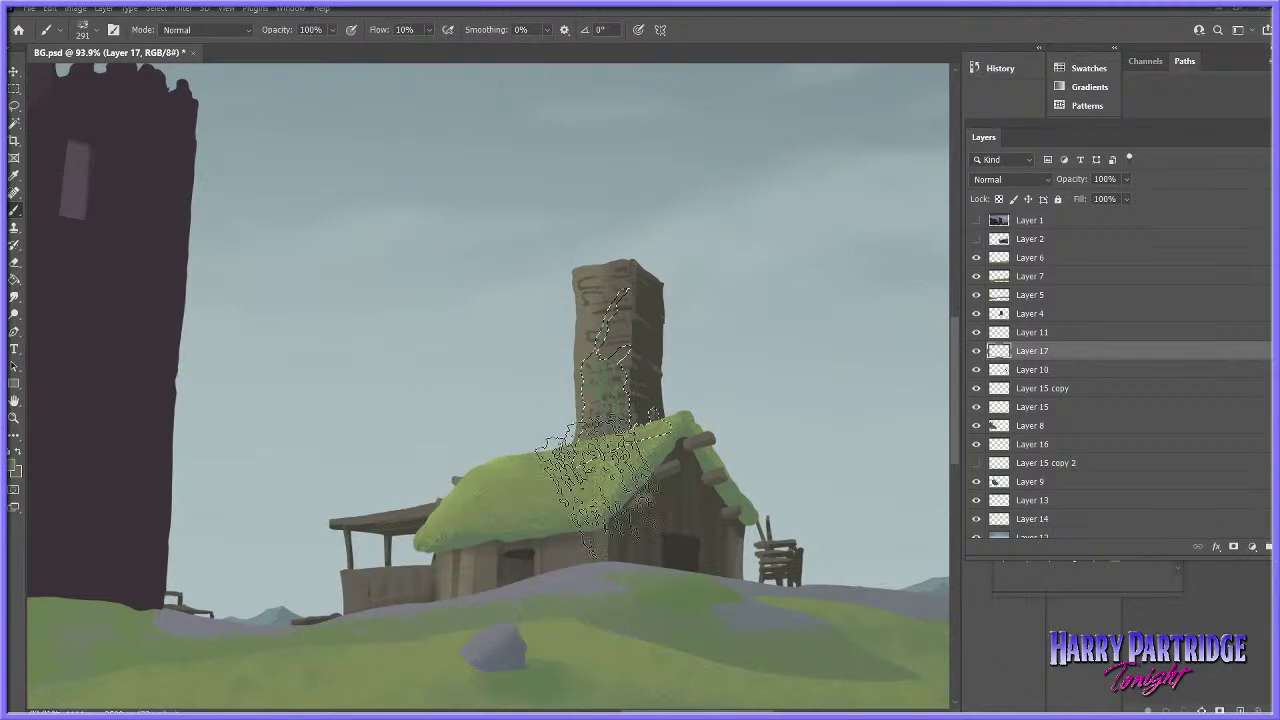
key(ctrl+d)
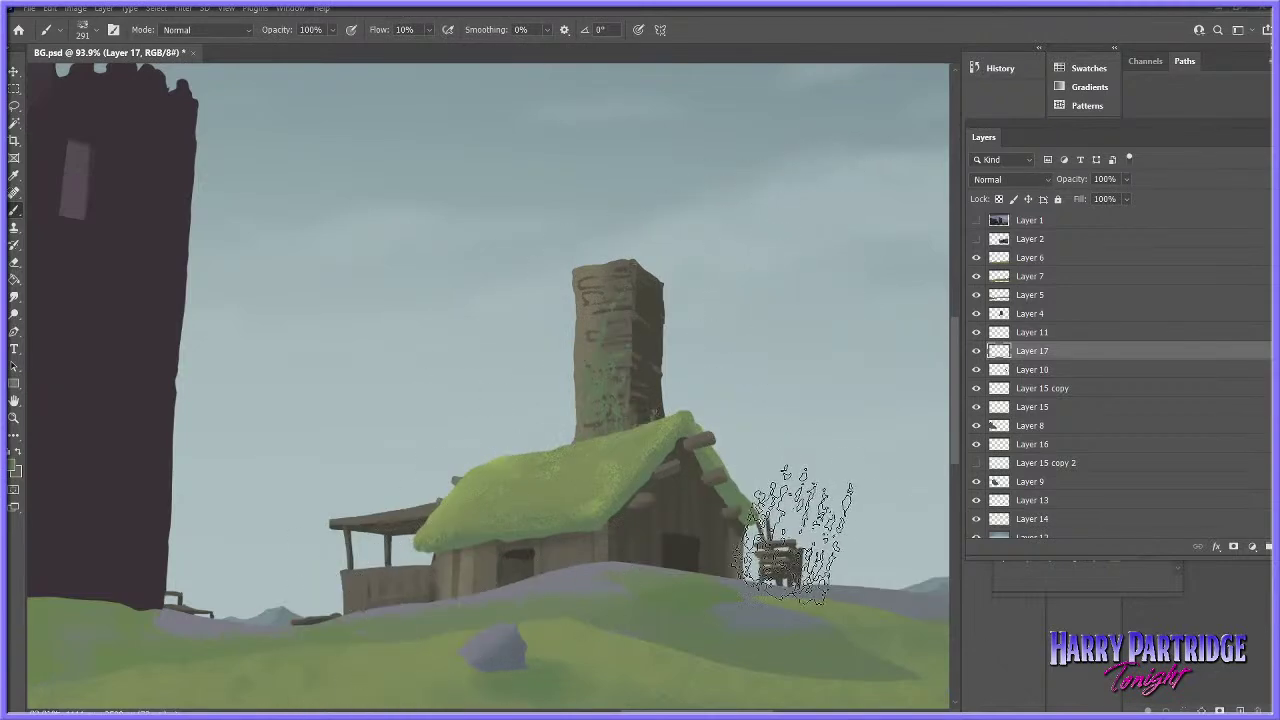
- Add a Bevel & Emboss effect to Layer 17 with a light green highlight colour sampled from the grass roof
right_click(1030, 352)
click(1071, 175)
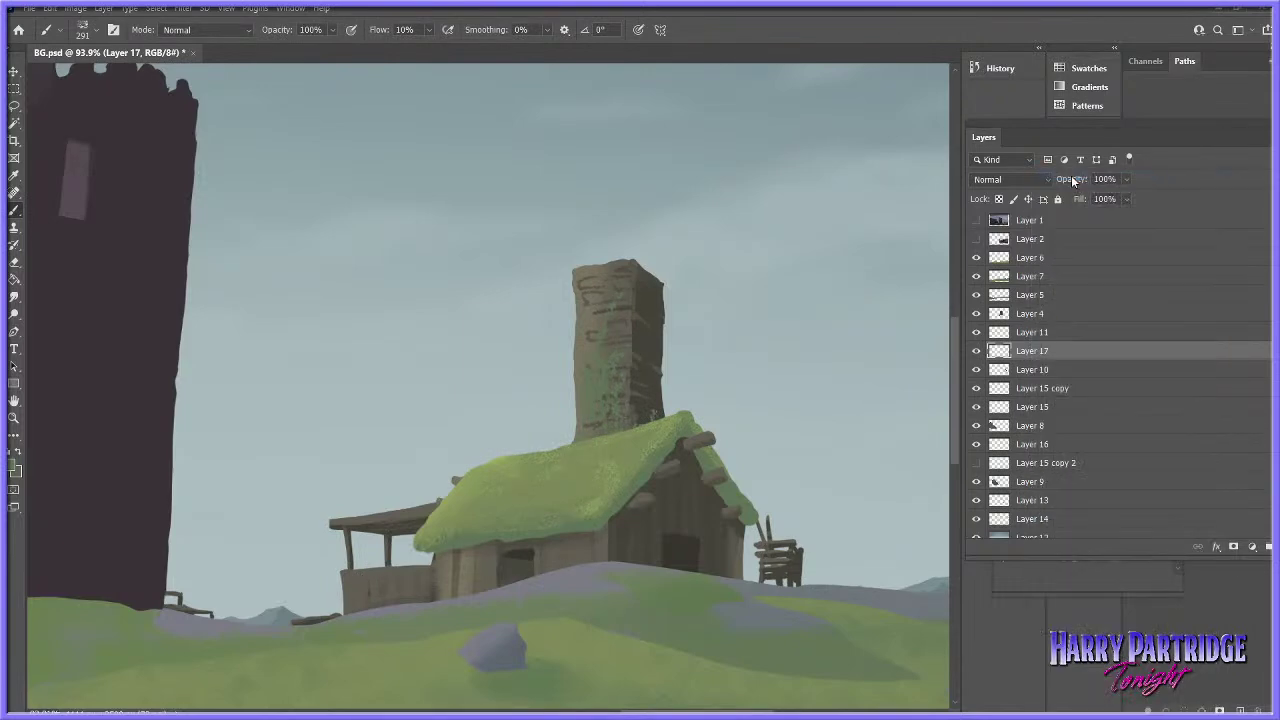
drag(694, 296, 823, 231)
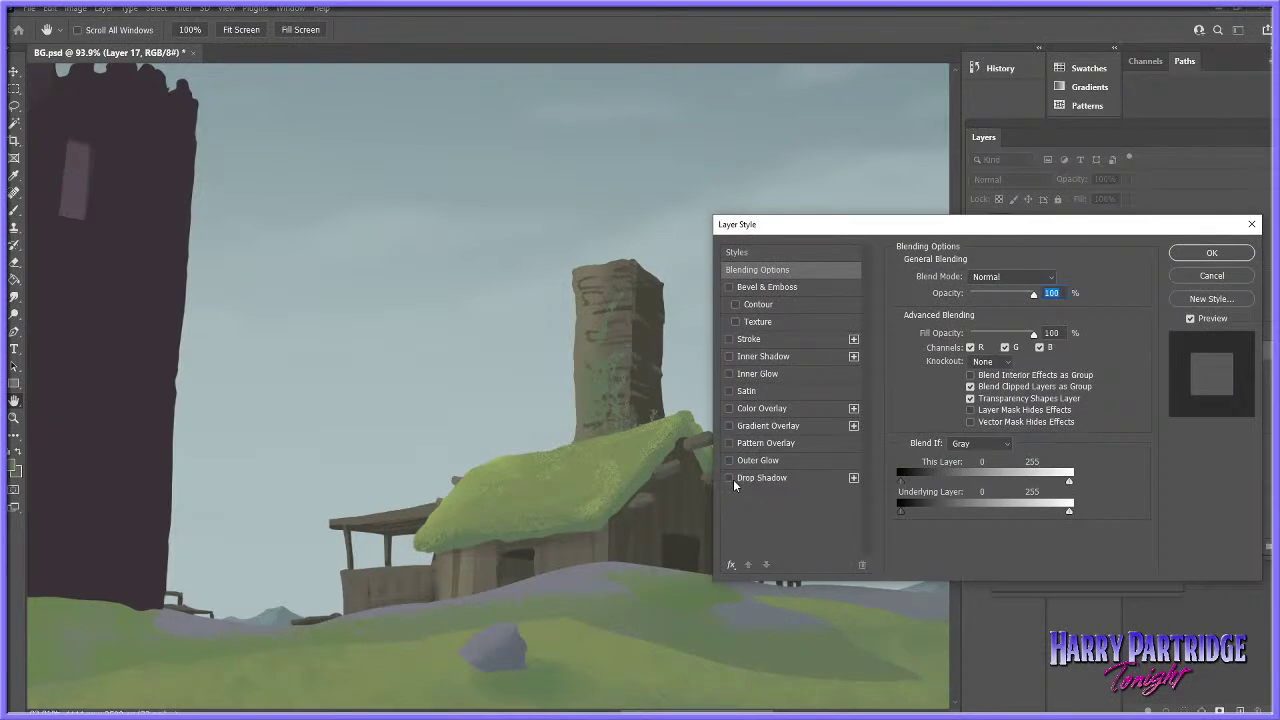
click(728, 287)
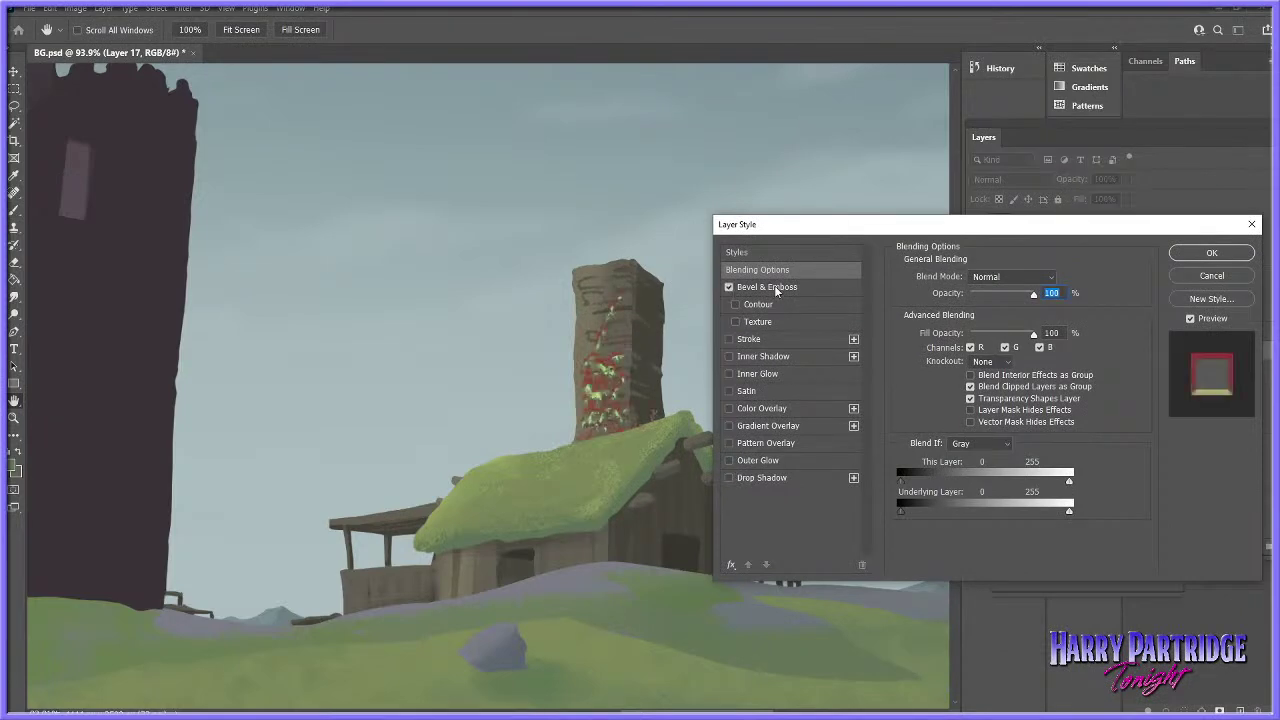
click(842, 289)
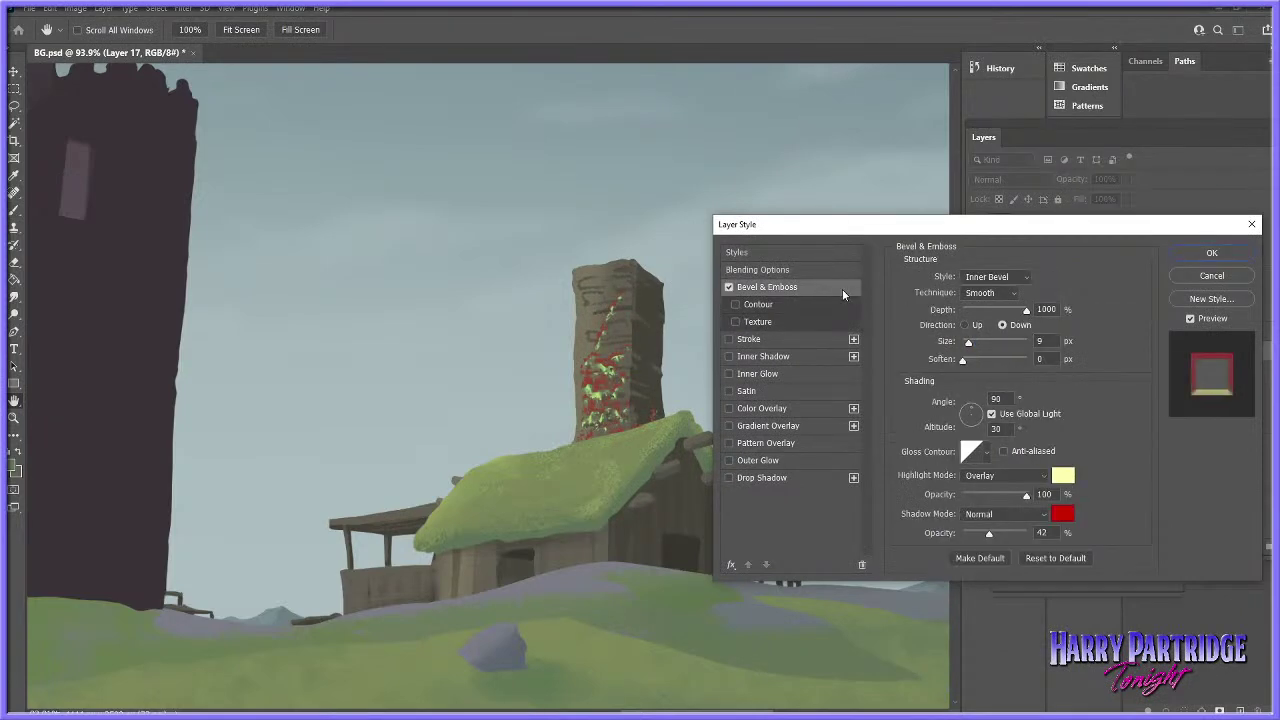
click(1060, 478)
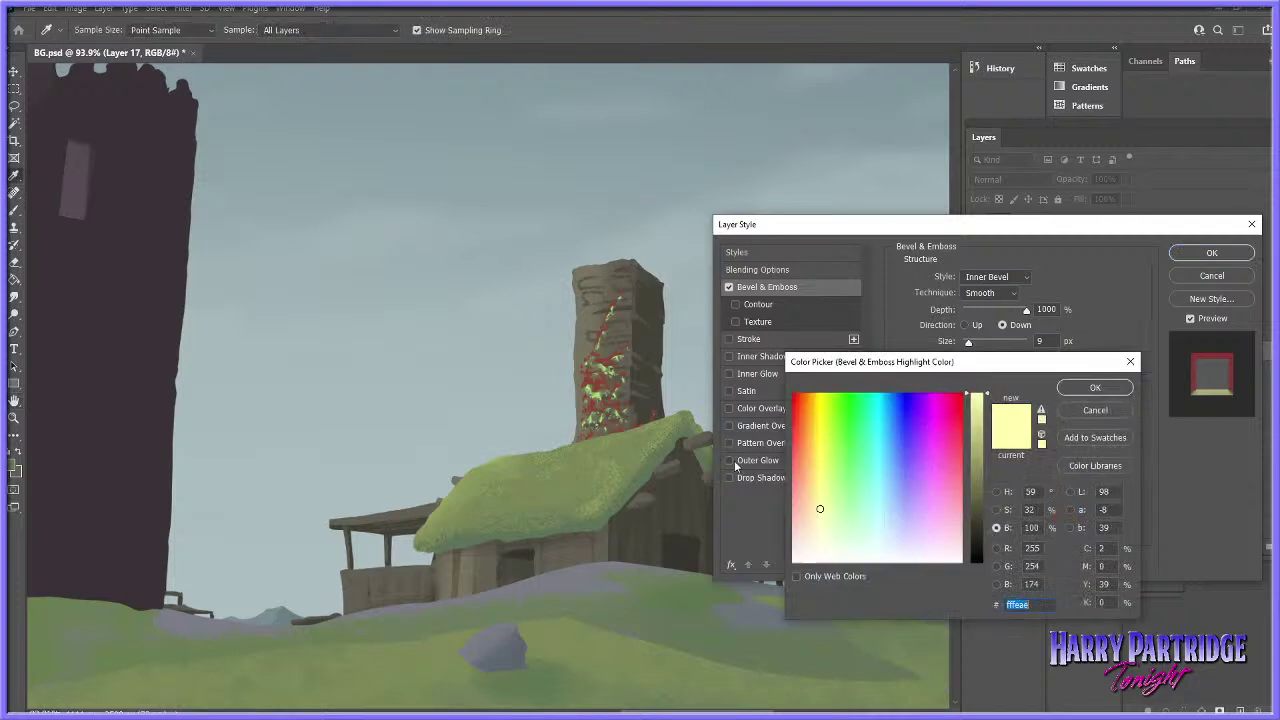
click(502, 457)
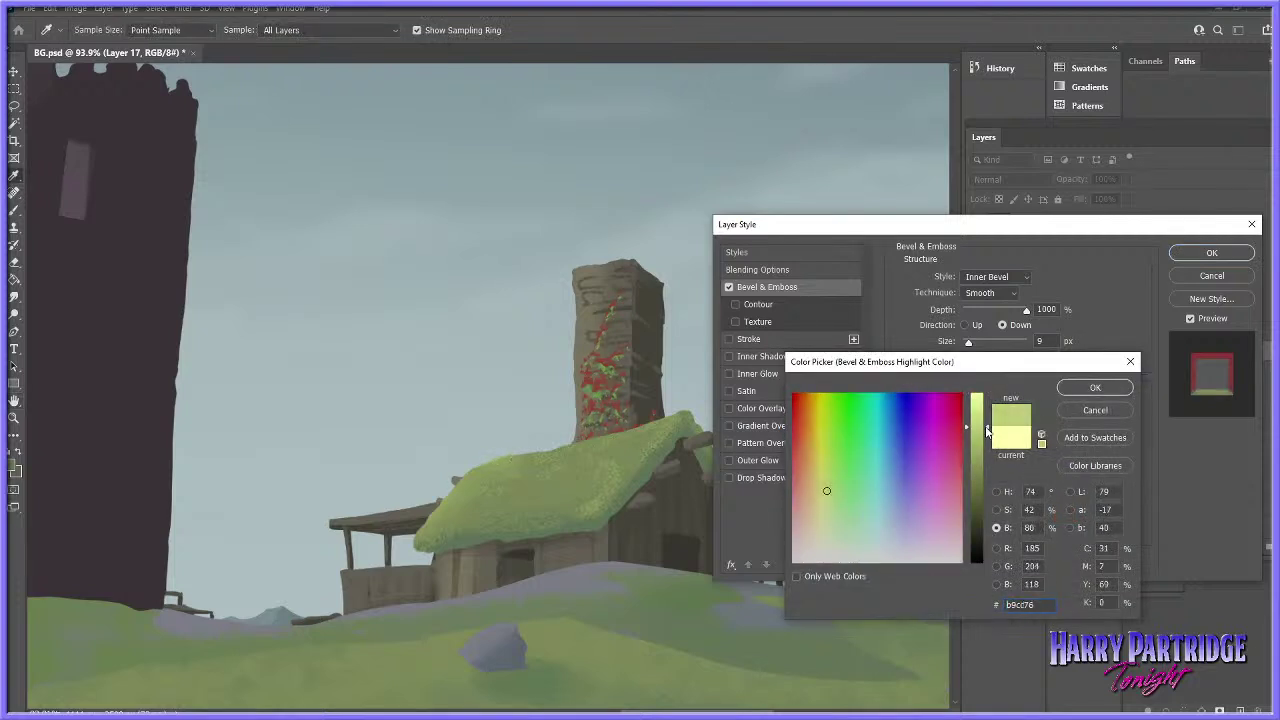
click(1108, 388)
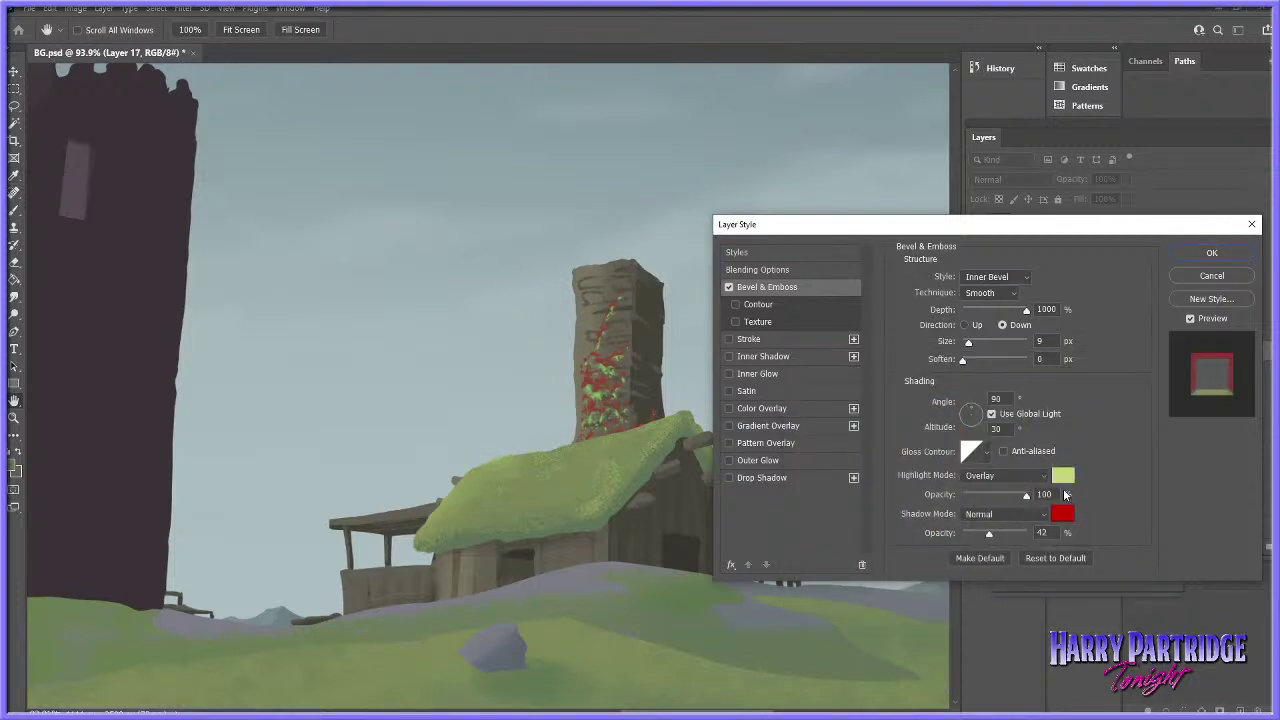
- Set the bevel's light angle to -70° and altitude to 11°, shadow opacity to 0%, reduce the highlight opacity, and apply the style
drag(970, 417, 975, 431)
drag(990, 534, 928, 540)
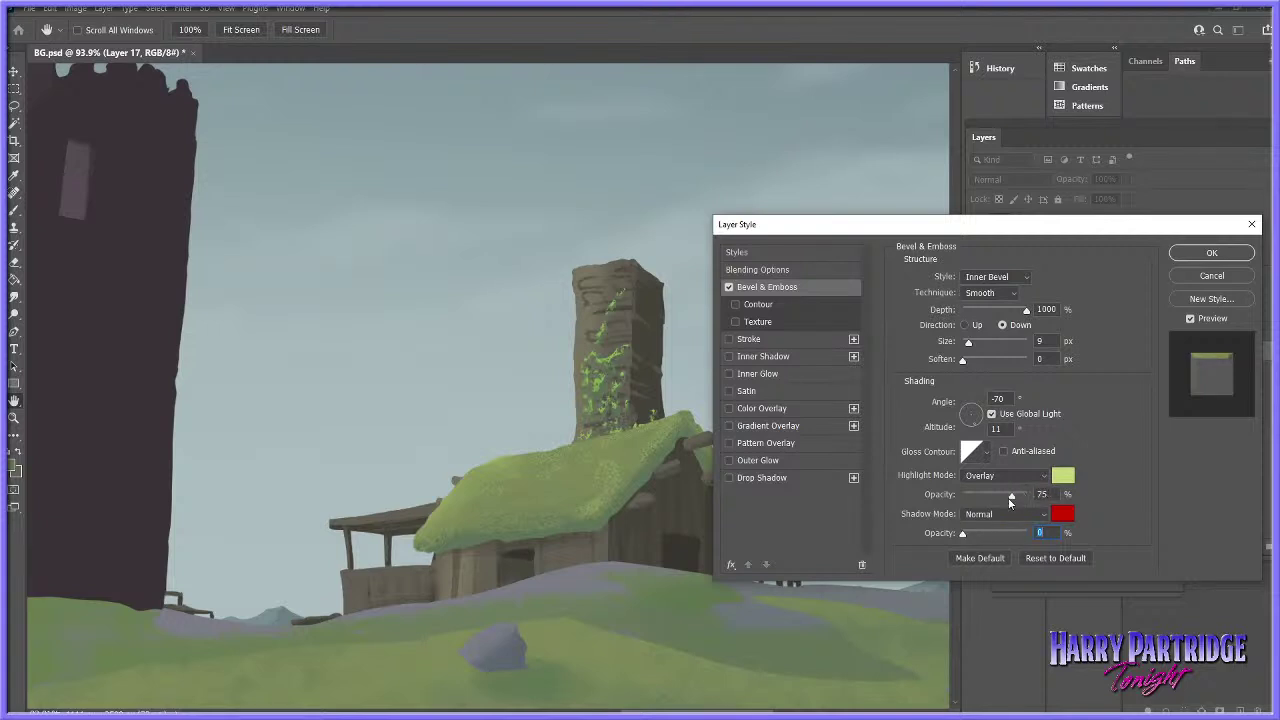
drag(1008, 497, 990, 499)
click(1211, 253)
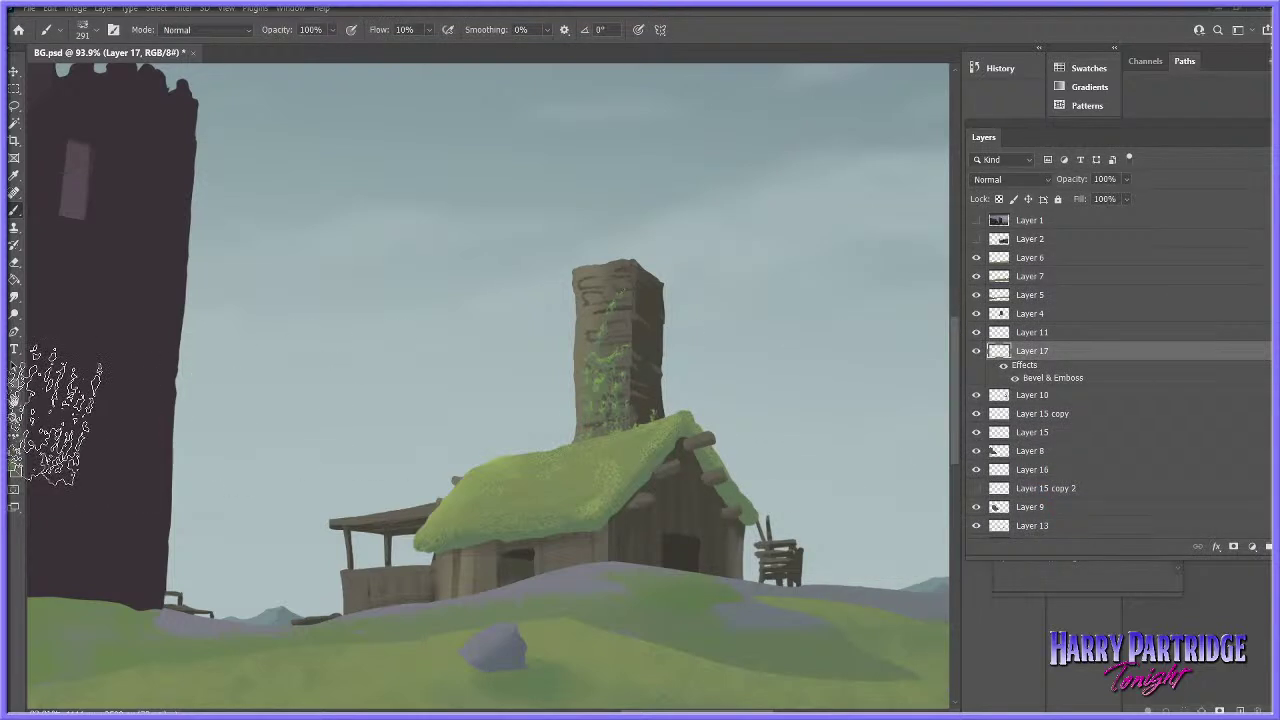
- Examine the mossy chimney within the whole picture and compare it with Layer 17 and Layer 10 toggled off and on
click(15, 417)
mouse_move(768, 412)
mouse_down()
mouse_move(712, 442)
mouse_move(728, 471)
mouse_up()
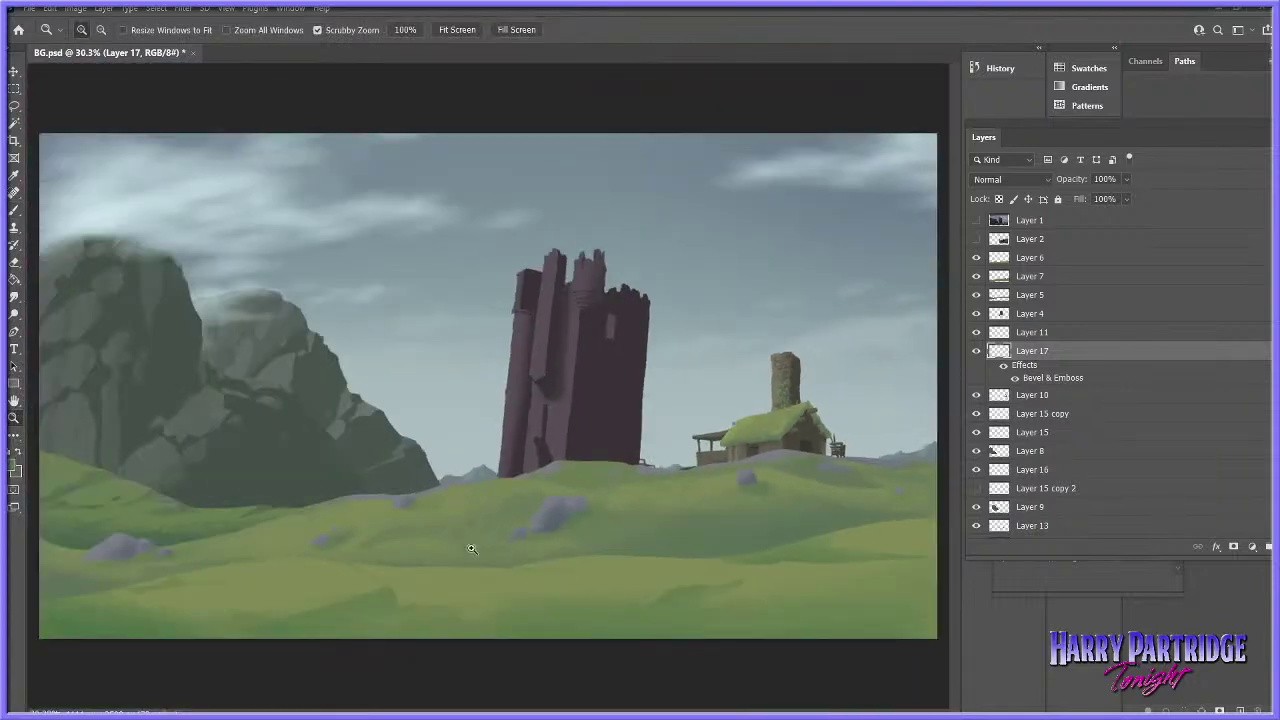
drag(837, 490, 861, 466)
drag(817, 335, 834, 360)
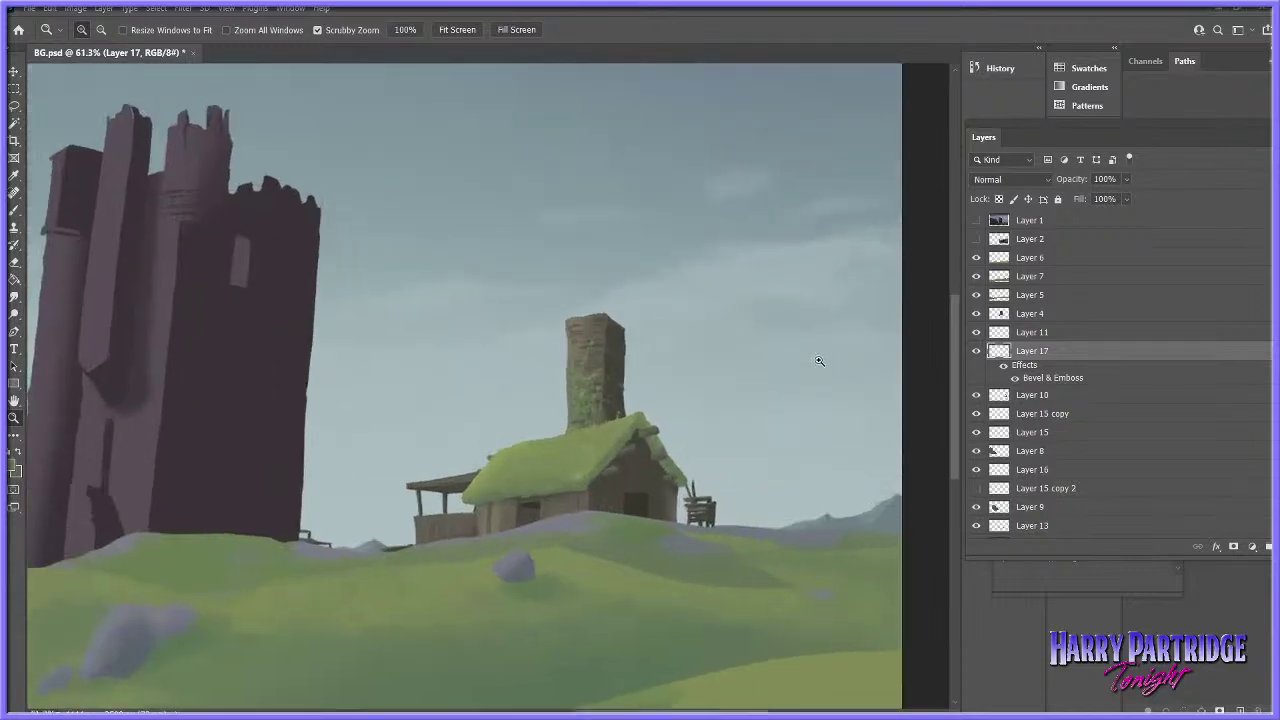
drag(690, 365, 706, 371)
click(976, 351)
click(976, 351)
click(976, 395)
click(976, 395)
- Trim the chimney's upper outer corner on Layer 10 with the Eraser at 22 px and 50% opacity
click(1040, 395)
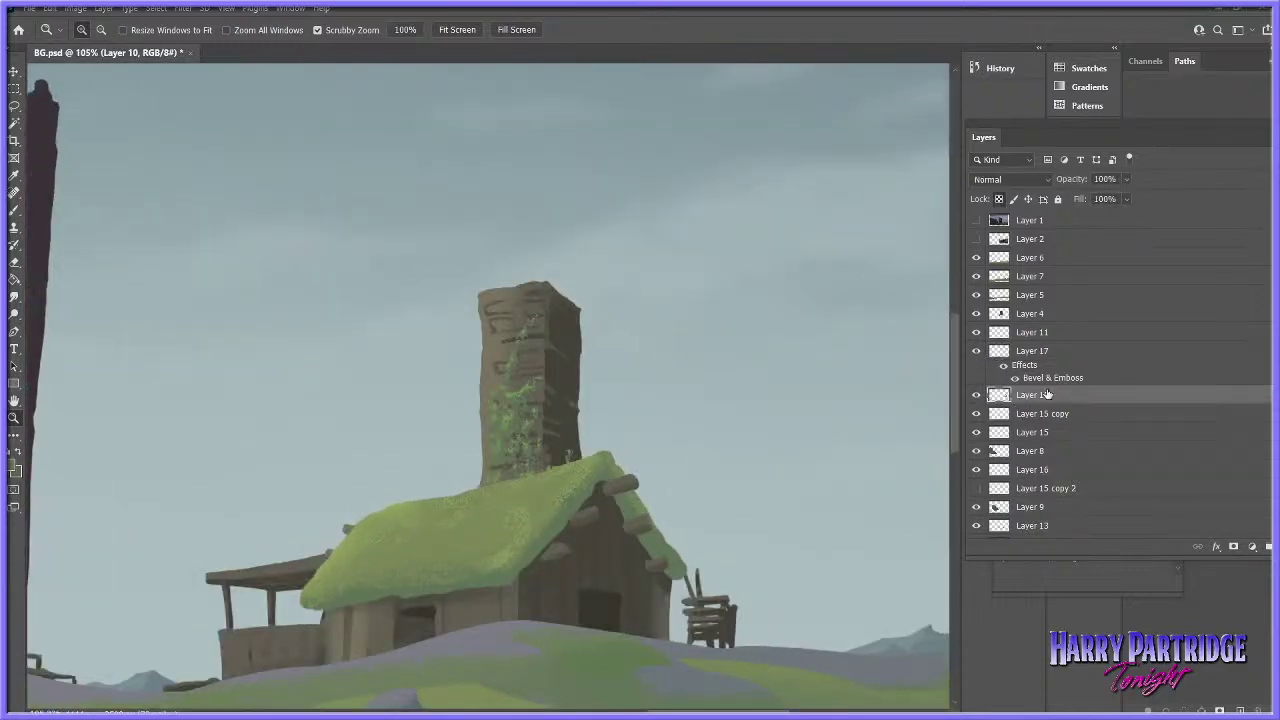
click(14, 262)
right_click(485, 302)
click(479, 290)
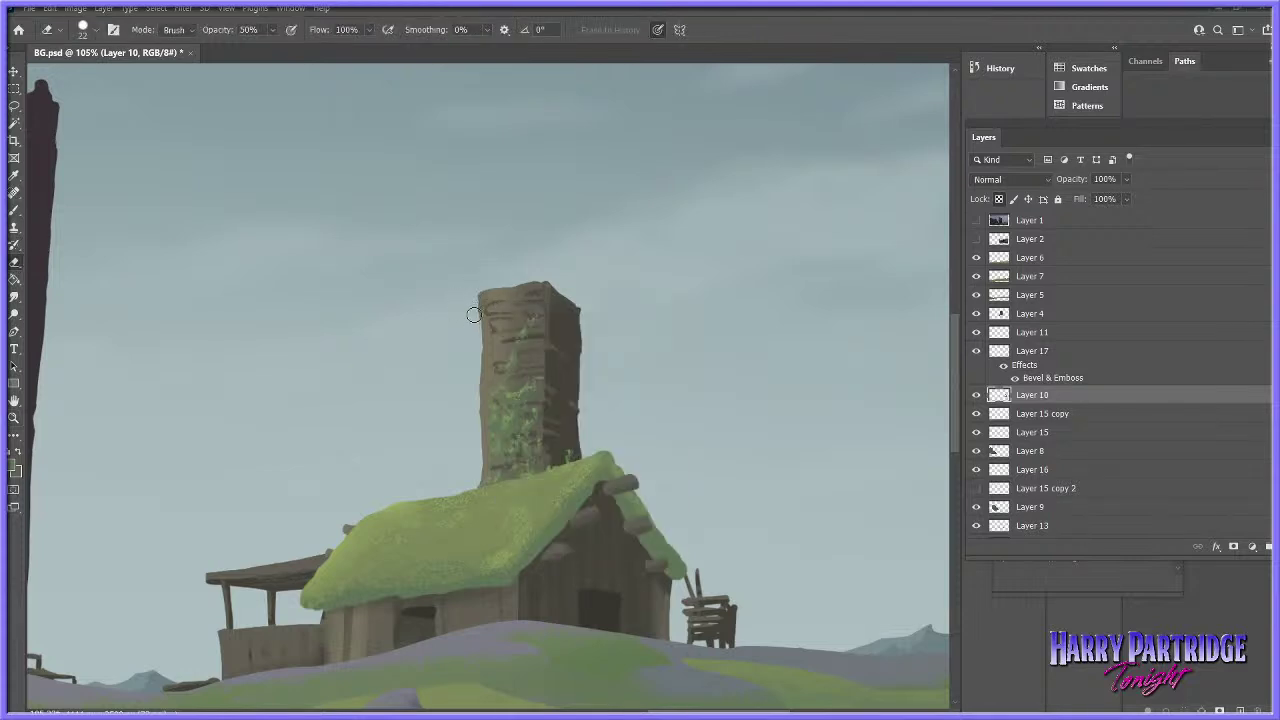
click(14, 105)
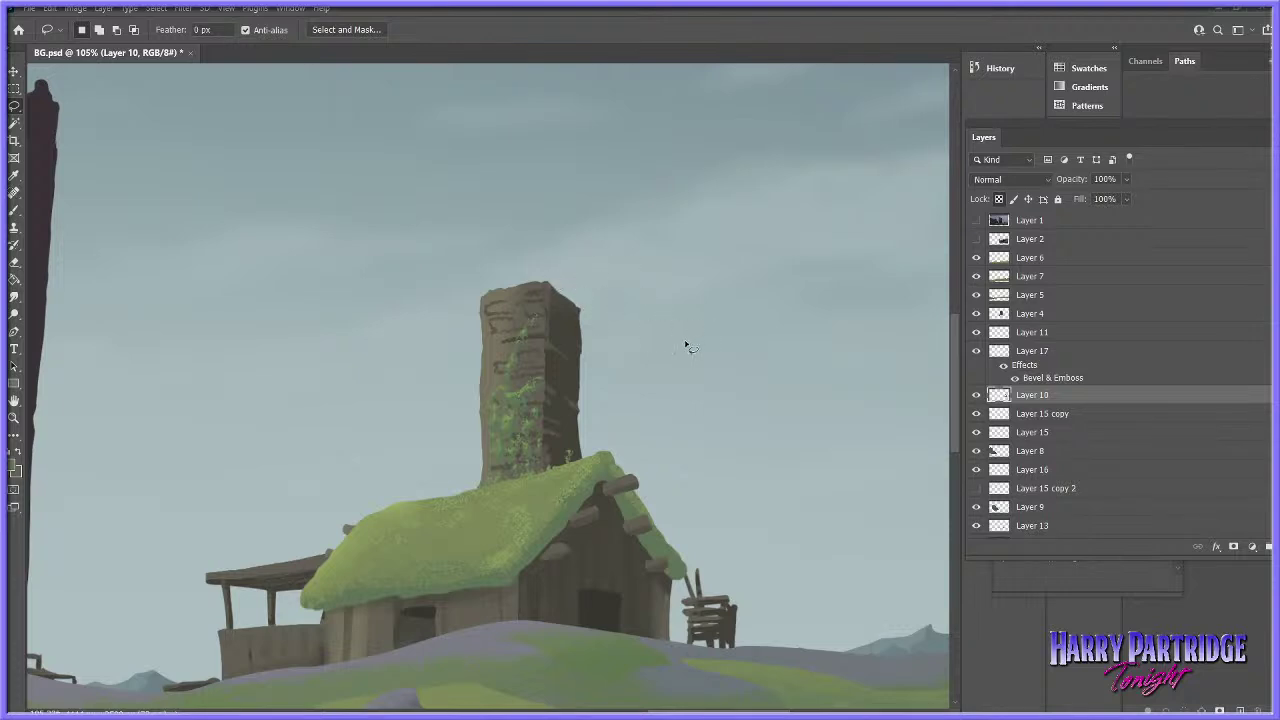
- Dodge the highlights on the cottage's lean-to wall on Layer 10 at 33% exposure
click(14, 418)
drag(713, 444, 805, 538)
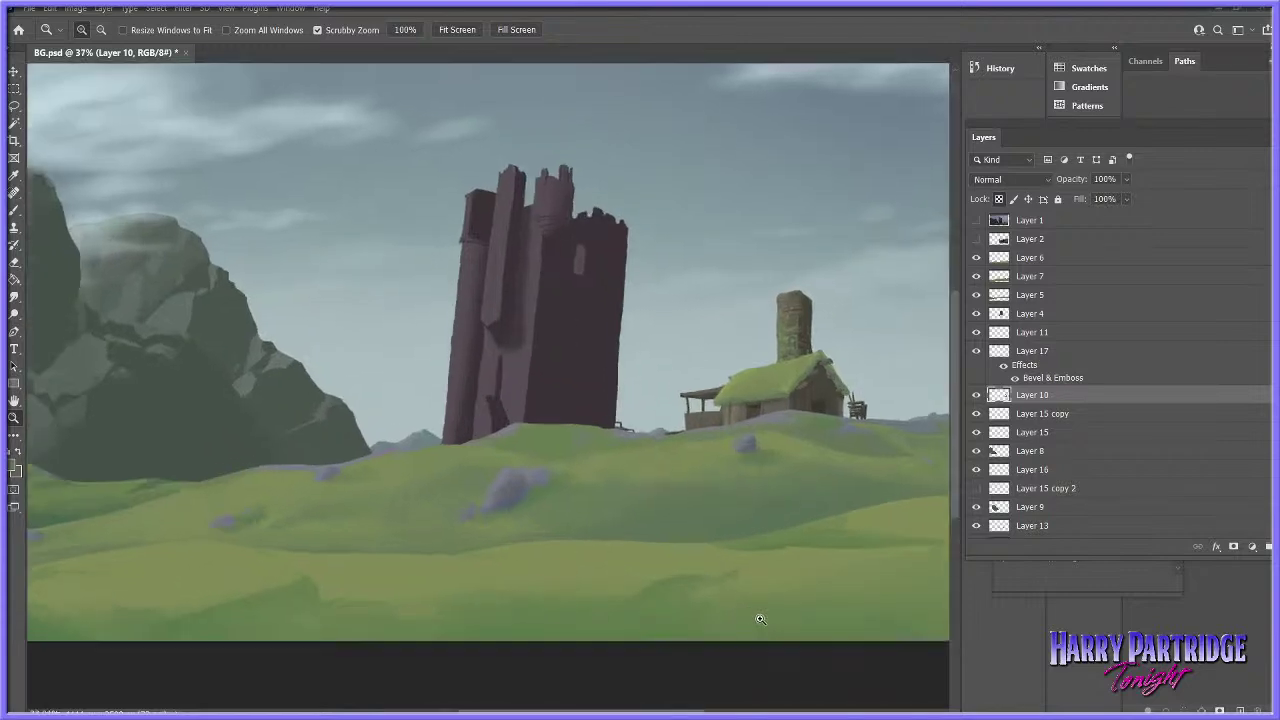
drag(732, 608, 742, 610)
mouse_move(690, 712)
mouse_down()
mouse_move(661, 712)
mouse_move(689, 712)
mouse_up()
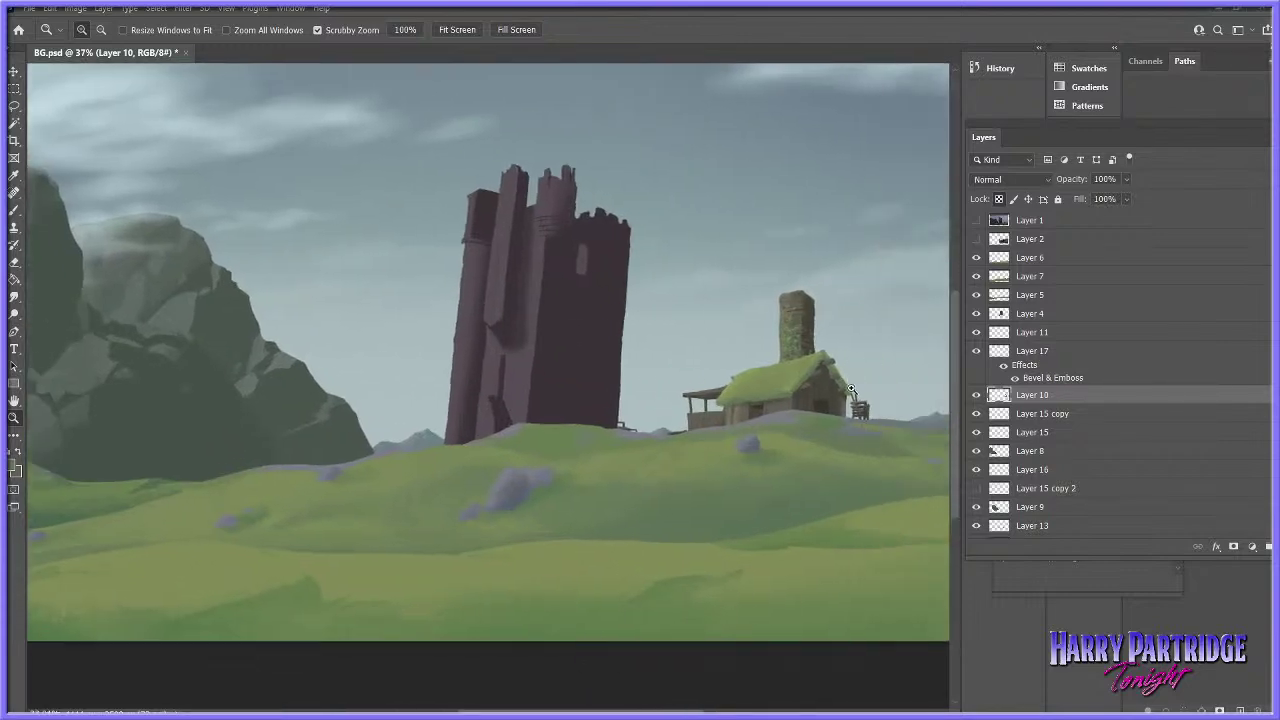
drag(779, 389, 744, 434)
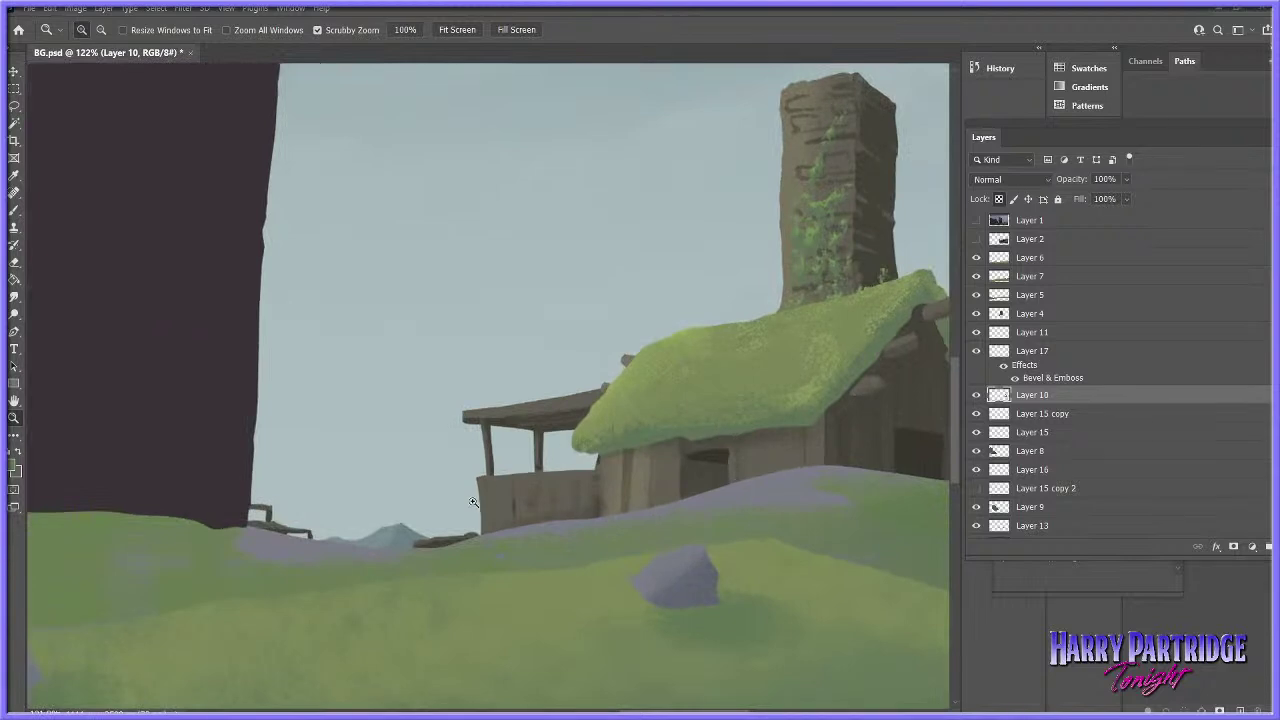
click(24, 308)
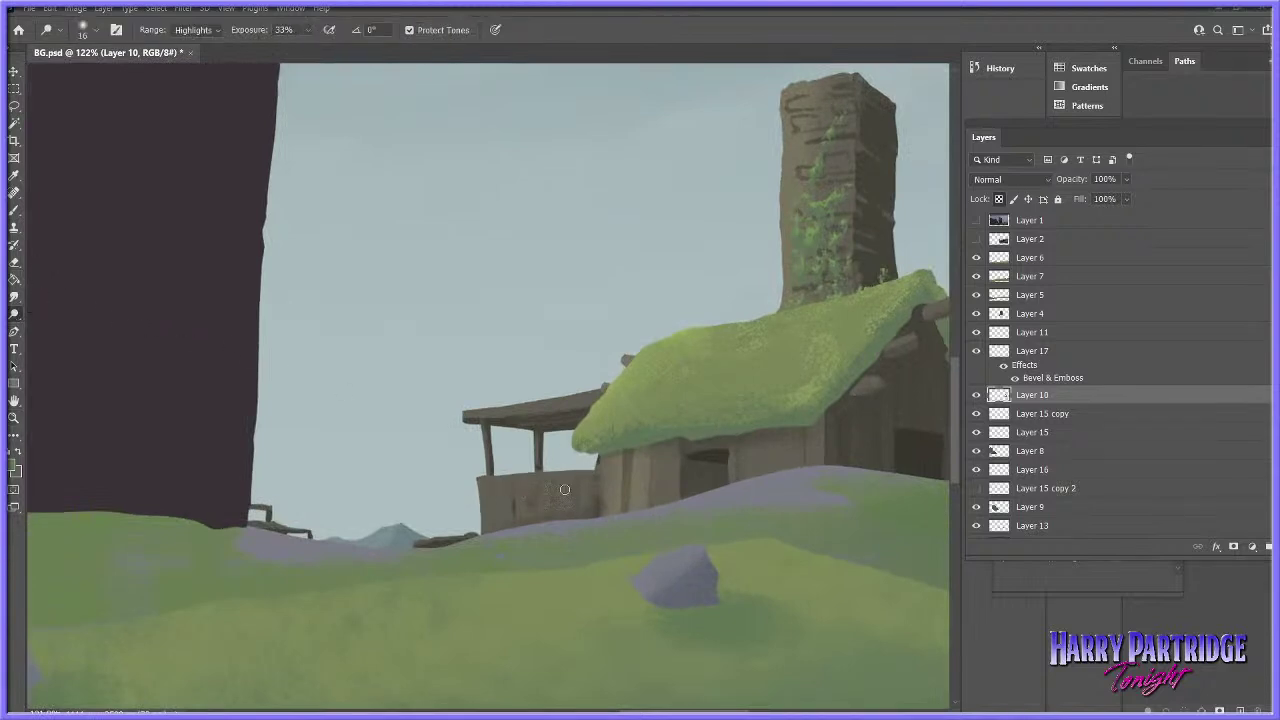
right_click(626, 508)
drag(629, 507, 626, 507)
mouse_move(487, 478)
mouse_down()
mouse_move(575, 474)
mouse_move(500, 478)
mouse_up()
- Compare the whole painting with the reference photo on Layer 1 by toggling that layer's visibility
click(14, 418)
mouse_move(735, 437)
mouse_down()
mouse_move(721, 498)
mouse_move(760, 511)
mouse_move(736, 502)
mouse_move(723, 563)
mouse_move(757, 546)
mouse_up()
scroll(760, 520, up, 2)
scroll(722, 495, down, 3)
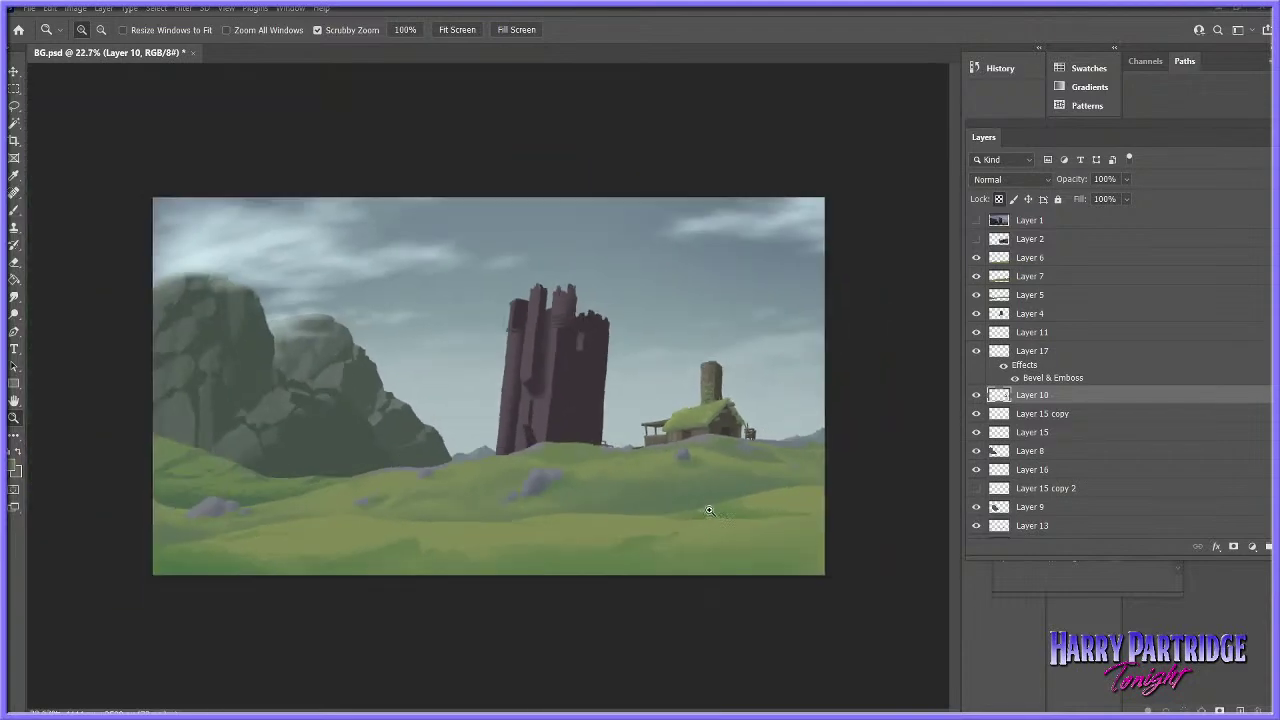
scroll(720, 489, up, 1)
click(976, 220)
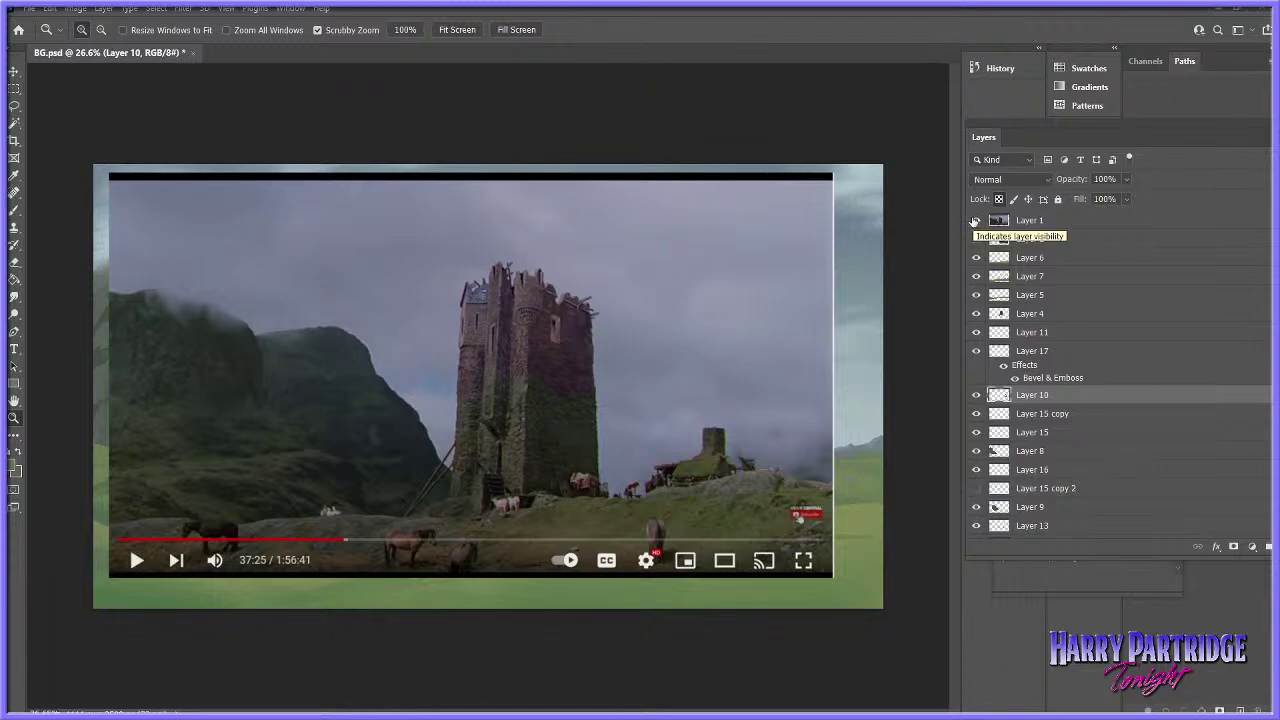
click(976, 220)
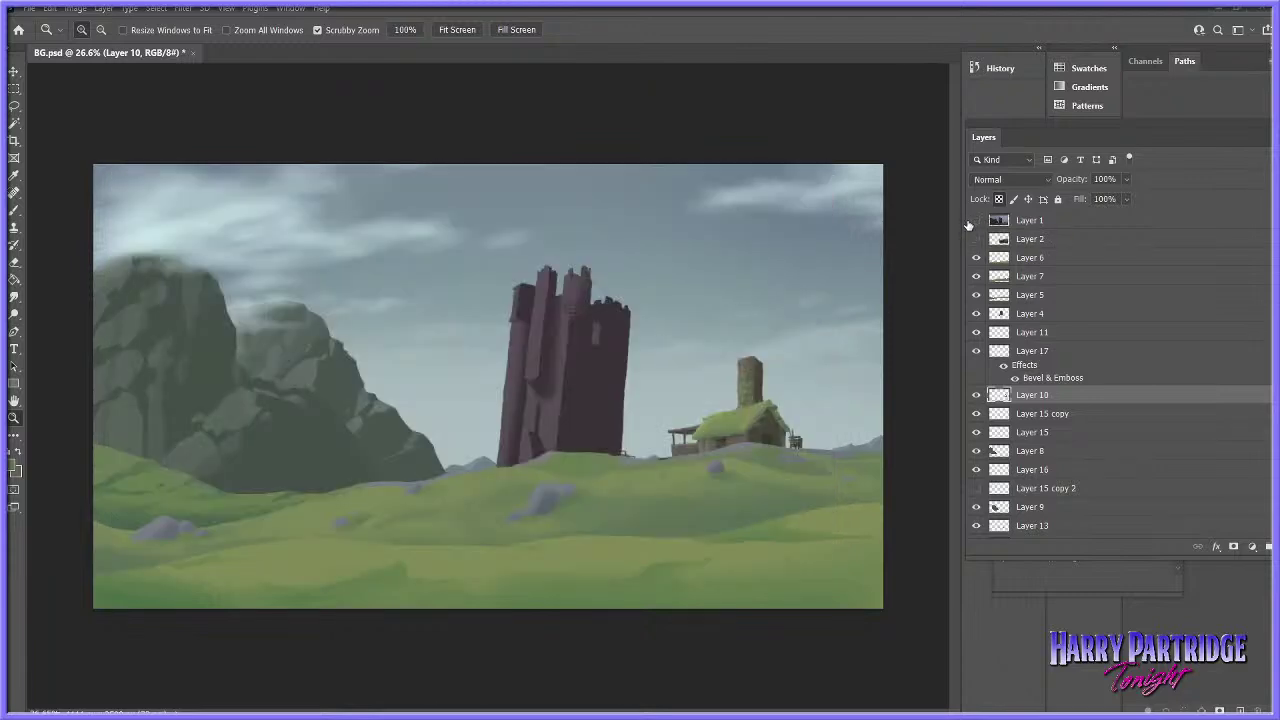
click(976, 220)
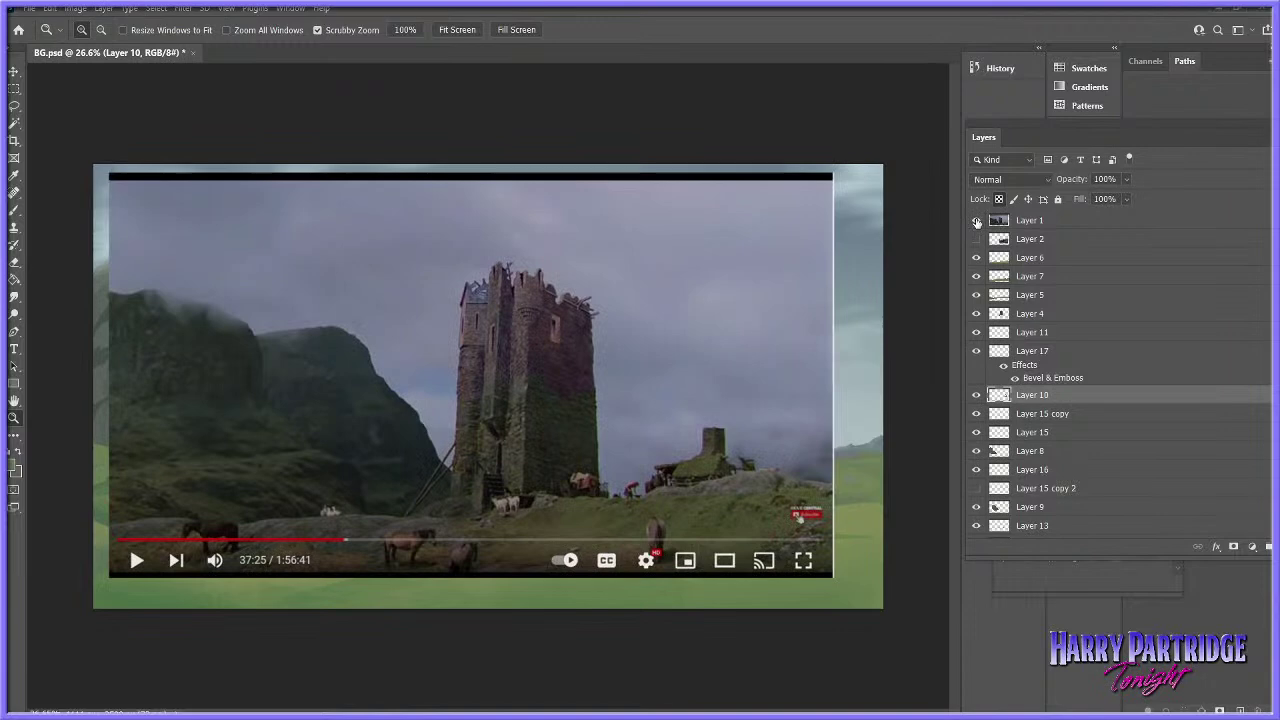
click(976, 220)
- Identify and select the tower's Layer 4, then lasso and delete a sliver at the top of its side turret
drag(525, 305, 619, 347)
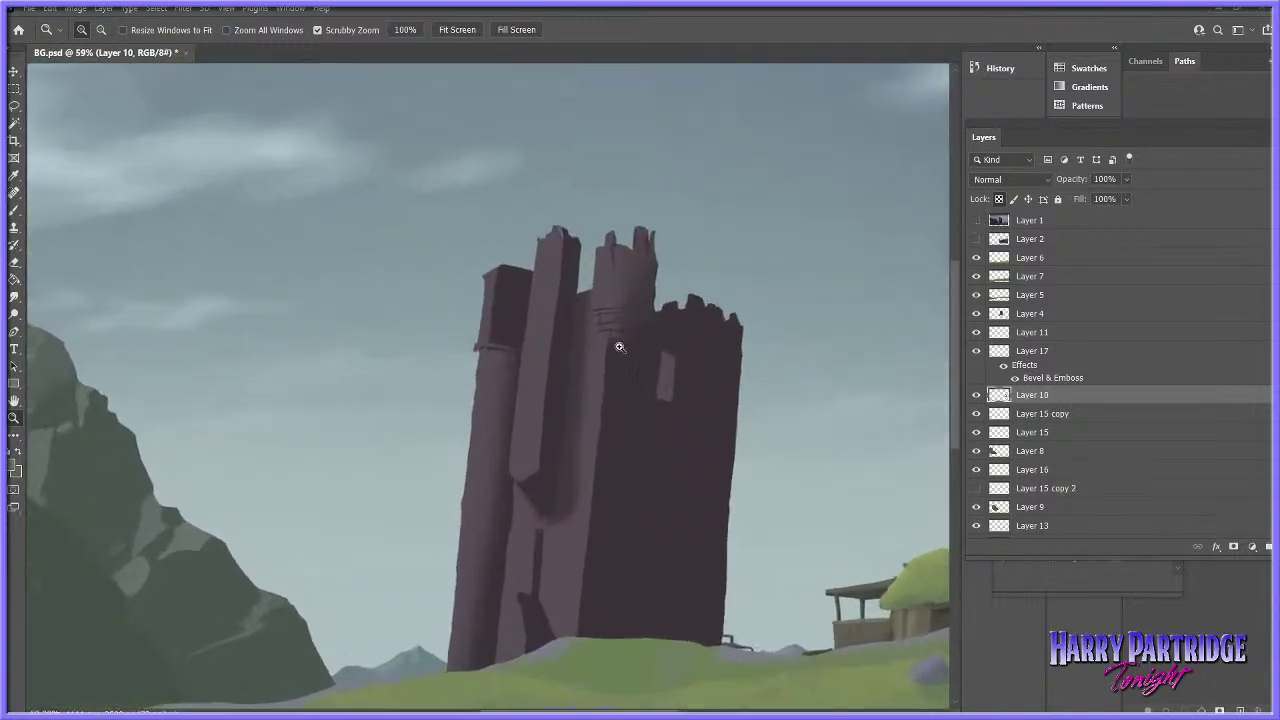
click(977, 314)
click(977, 314)
click(1030, 314)
drag(677, 305, 710, 307)
click(14, 109)
mouse_move(484, 280)
mouse_down()
mouse_move(526, 290)
mouse_move(532, 268)
mouse_move(500, 244)
mouse_move(455, 285)
mouse_up()
key(Delete)
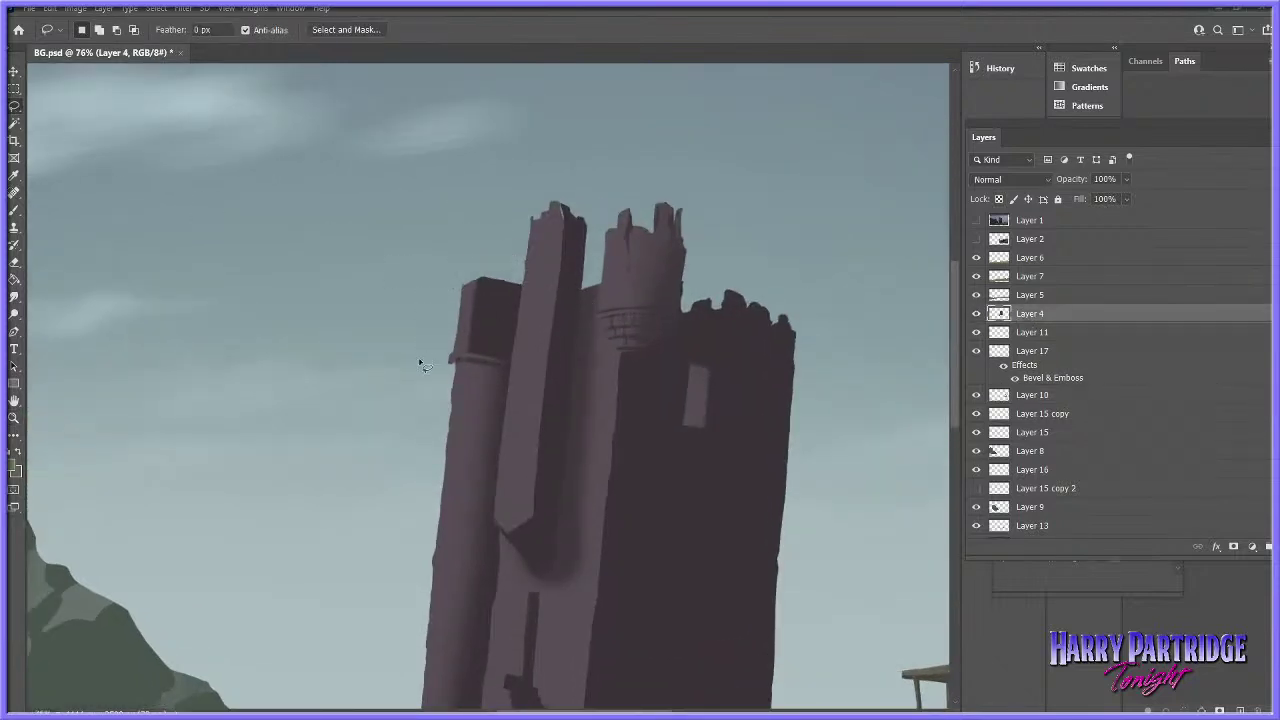
- Sample the side turret's purple as the foreground colour and switch from the charcoal brush to a solid 9 px brush
click(15, 210)
click(12, 466)
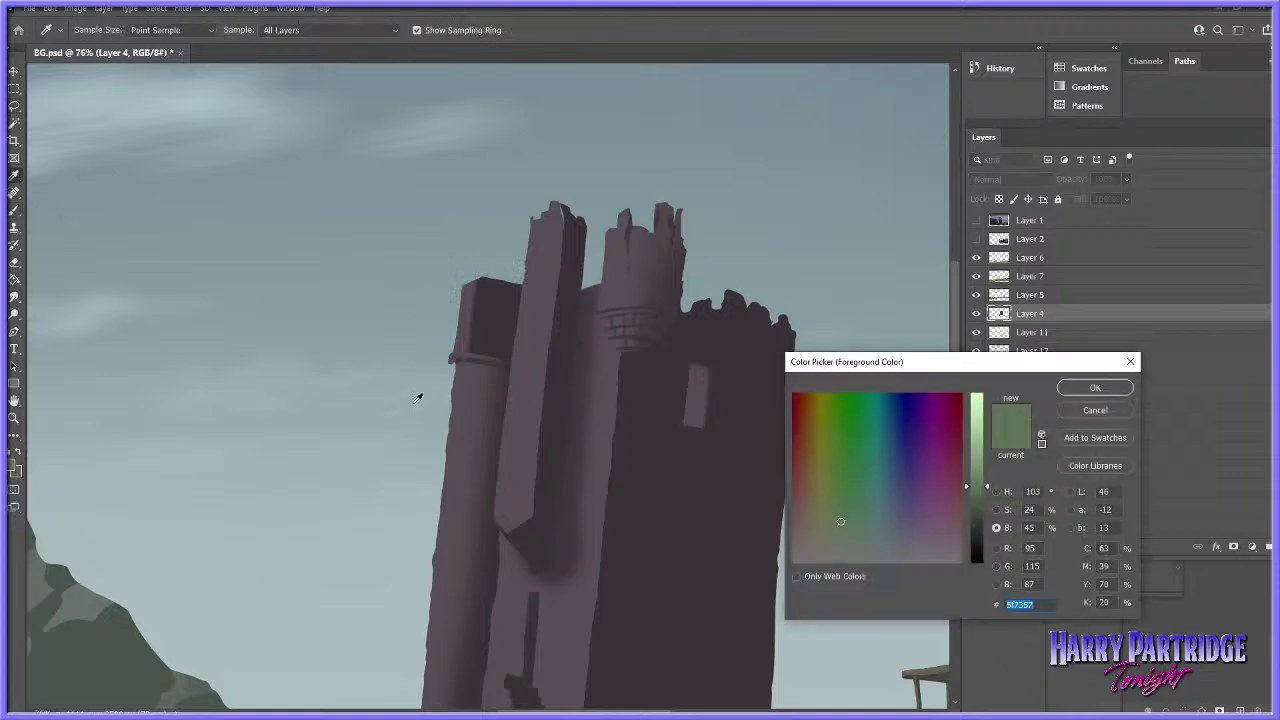
click(467, 372)
key(Return)
right_click(474, 376)
right_click(478, 376)
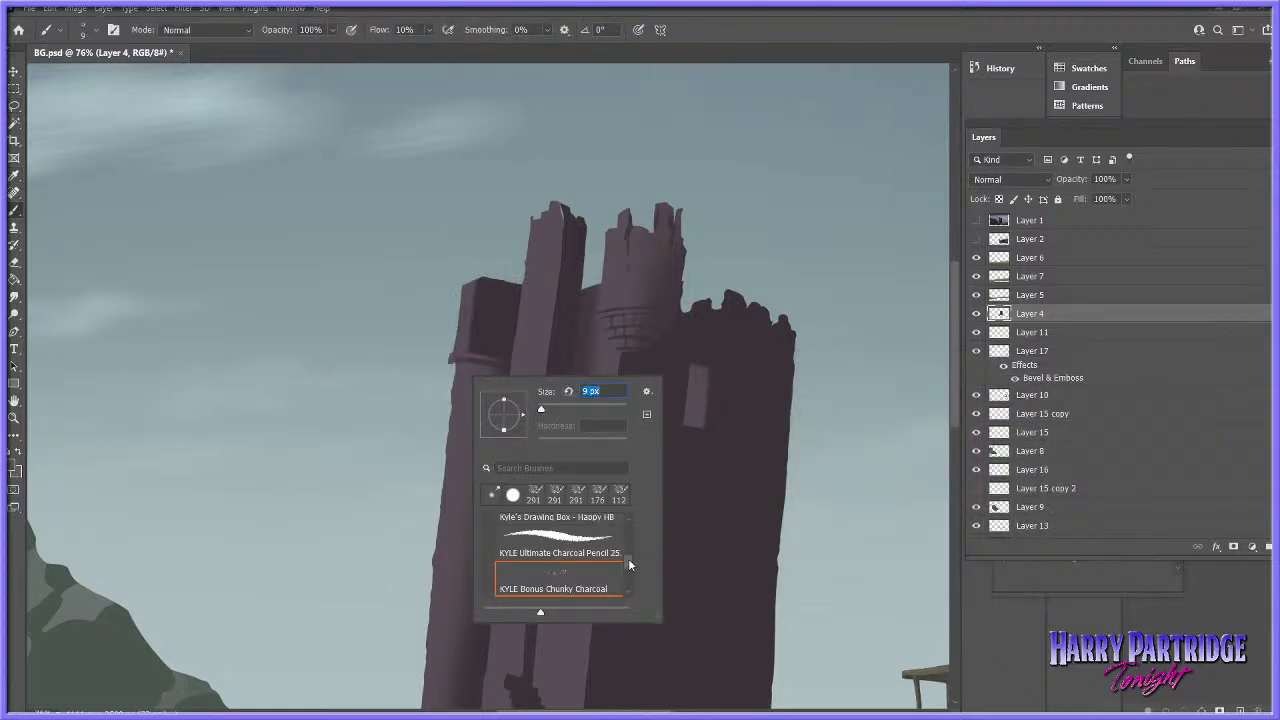
scroll(628, 559, up, 2)
click(560, 578)
right_click(466, 293)
- Turn on pen-pressure brush sizing and paint a pointed broken roof with splintered beams on the side turret, using Layer 1 as reference
drag(460, 288, 520, 285)
key(ctrl+z)
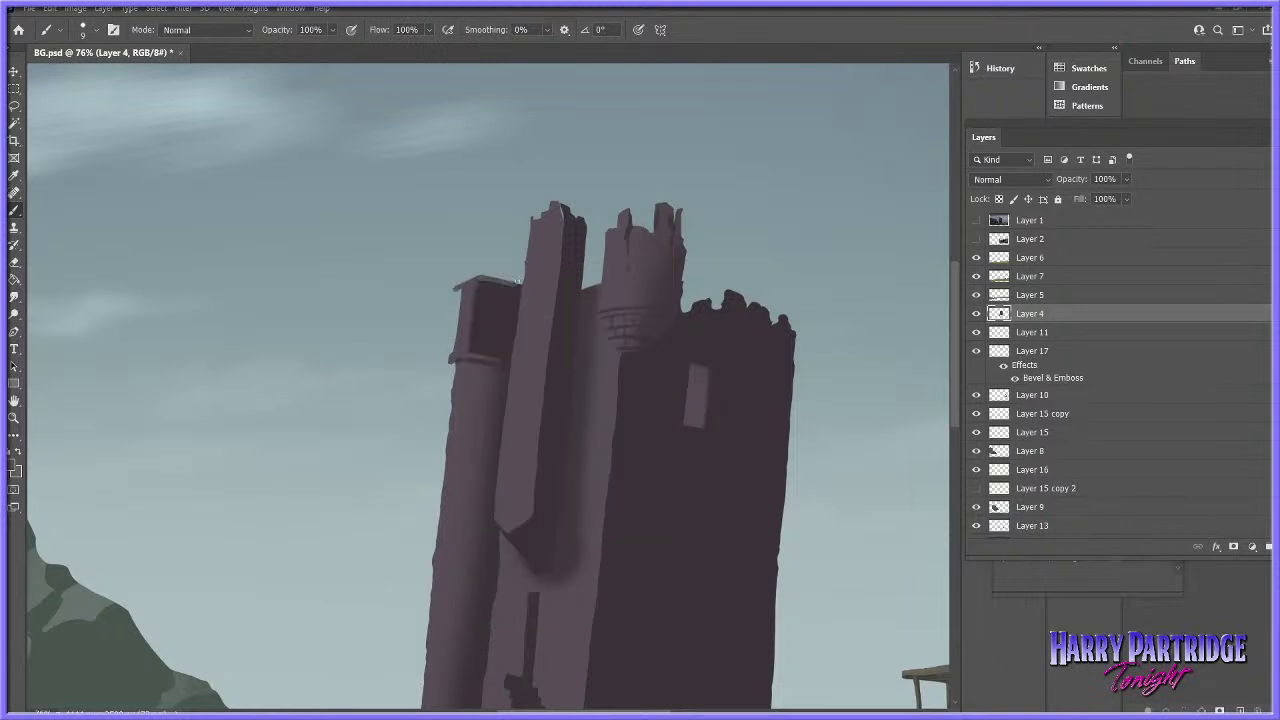
click(639, 30)
click(976, 220)
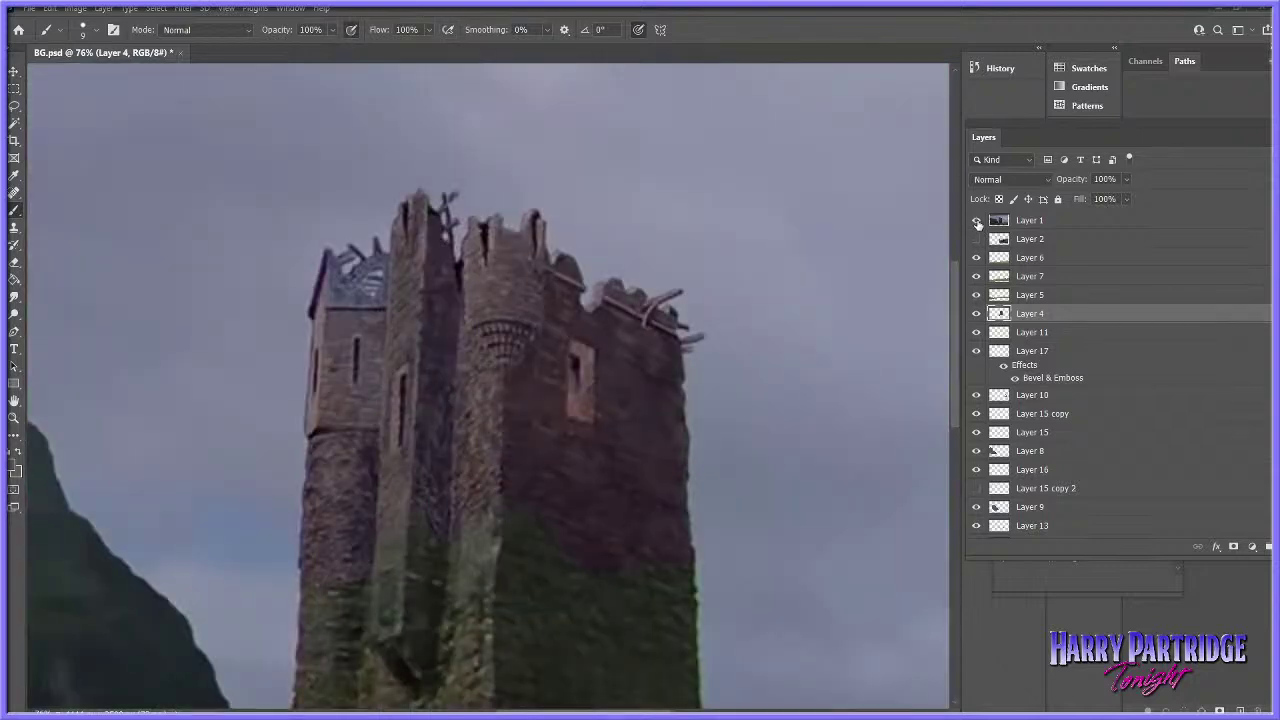
click(976, 220)
drag(456, 287, 481, 275)
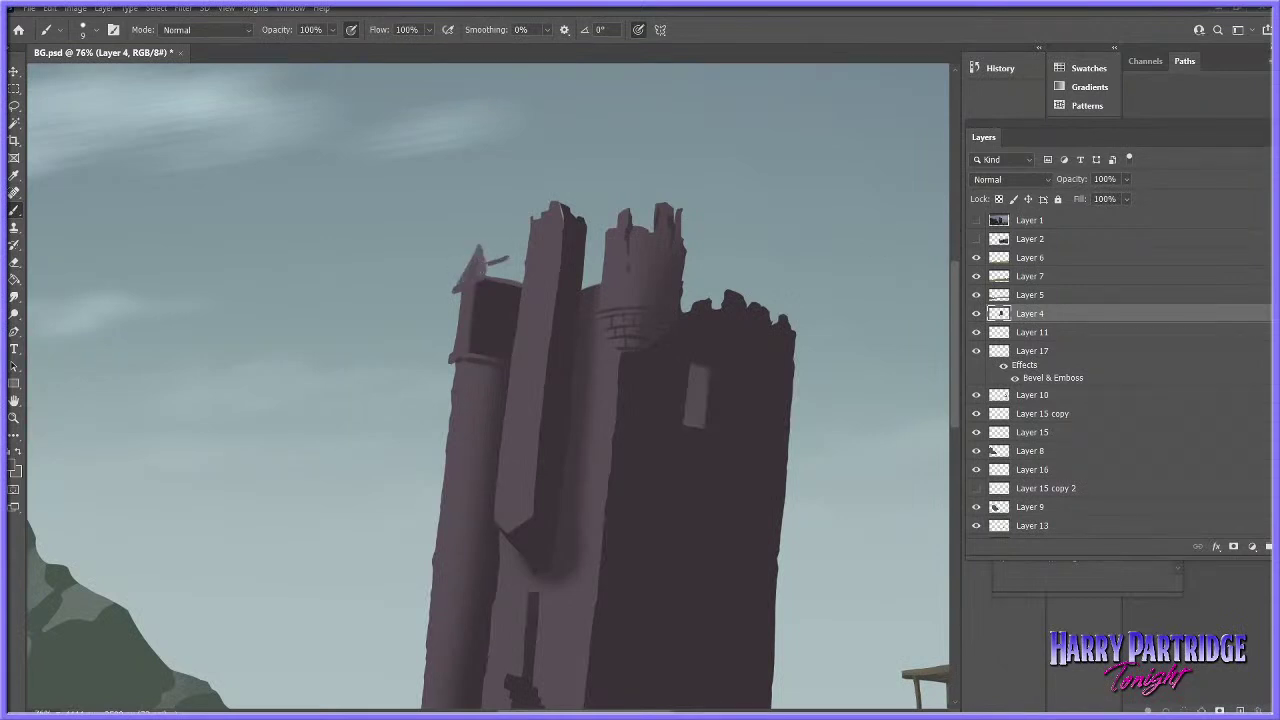
mouse_move(492, 270)
mouse_down()
mouse_move(512, 265)
mouse_move(511, 281)
mouse_up()
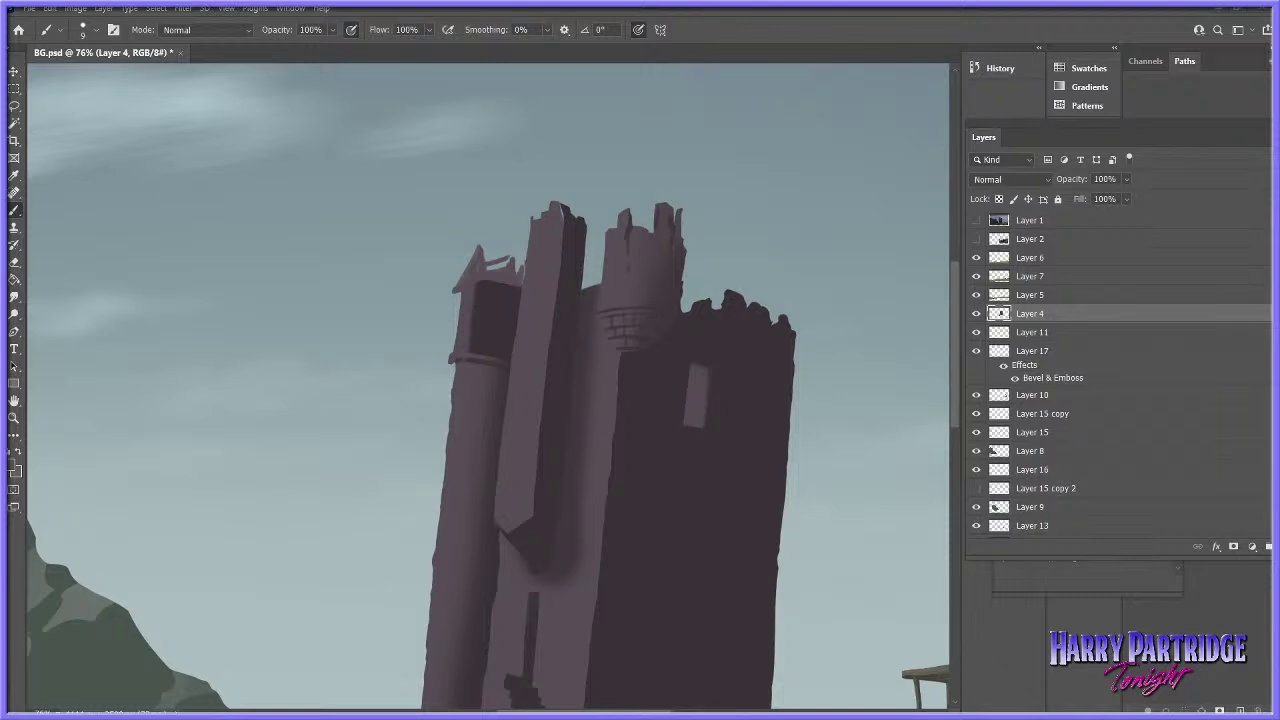
- Examine the tower within the whole painting by toggling Layer 4, and compare its top with the reference photo on Layer 1
click(14, 418)
drag(793, 473, 740, 508)
drag(678, 431, 695, 447)
mouse_move(623, 387)
mouse_down()
mouse_move(585, 388)
mouse_move(600, 390)
mouse_up()
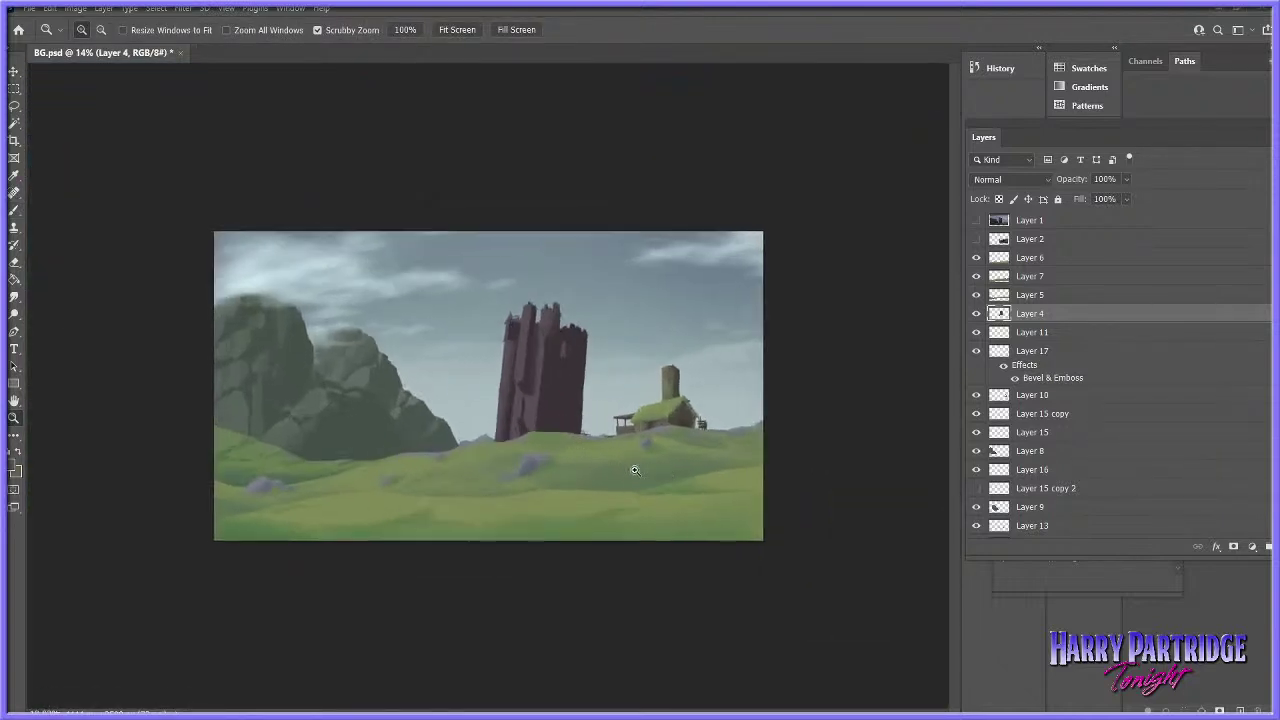
click(977, 314)
click(977, 314)
drag(547, 388, 685, 366)
click(976, 220)
click(976, 220)
drag(492, 178, 518, 190)
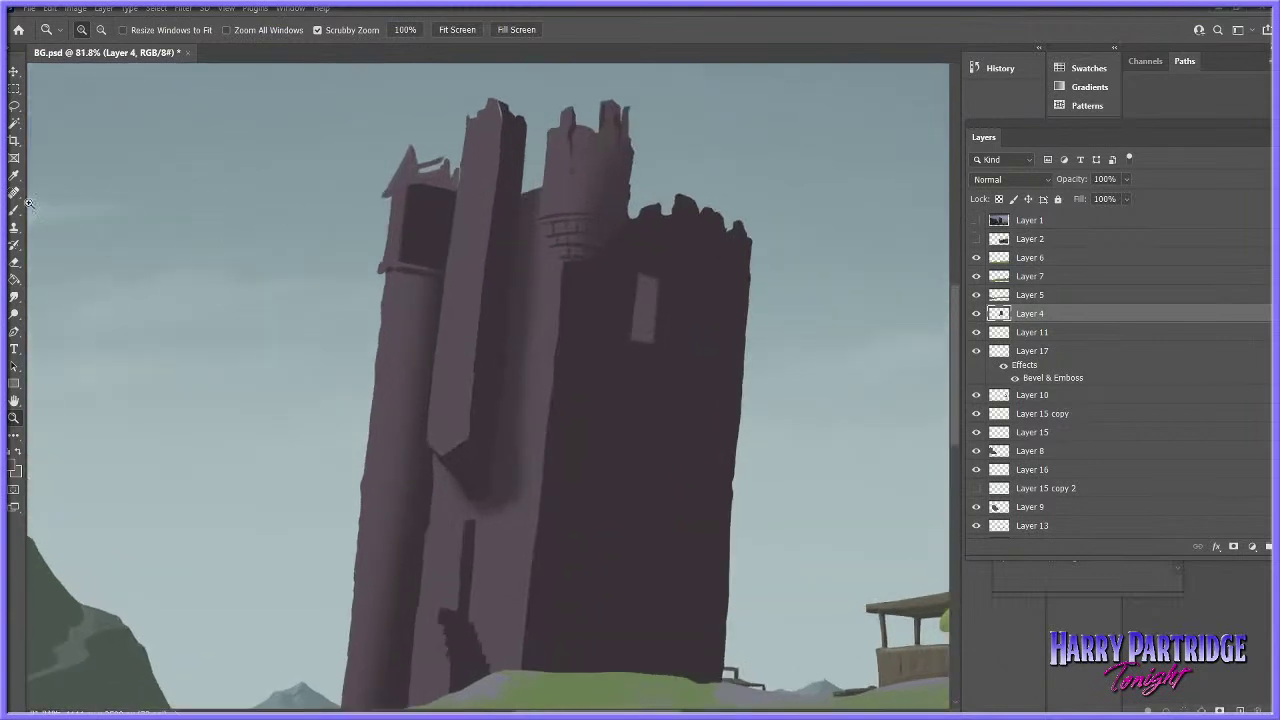
- Paint narrow slit windows on both faces of the side turret and on the tall buttress, sampling the tower's purple as needed
key(b)
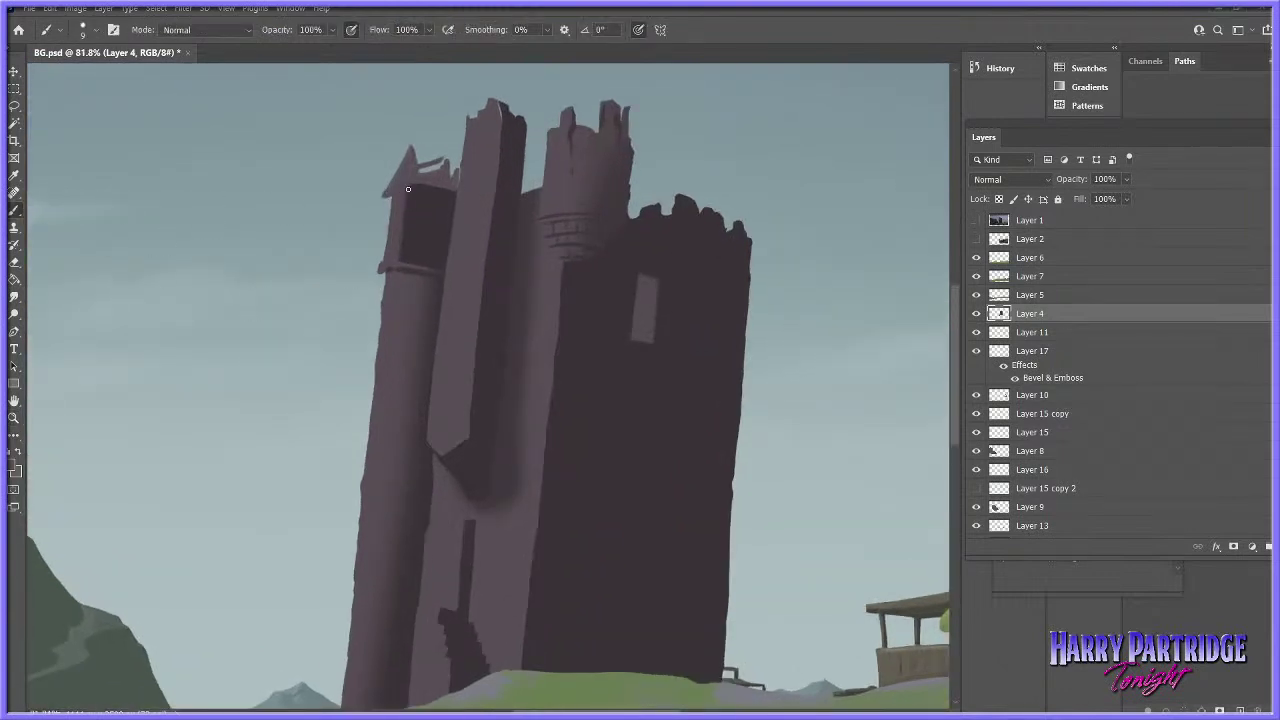
drag(400, 251, 403, 235)
drag(432, 208, 430, 247)
click(11, 467)
click(423, 216)
key(Return)
click(976, 221)
click(976, 221)
mouse_move(464, 245)
mouse_down()
mouse_move(459, 311)
mouse_move(463, 248)
mouse_up()
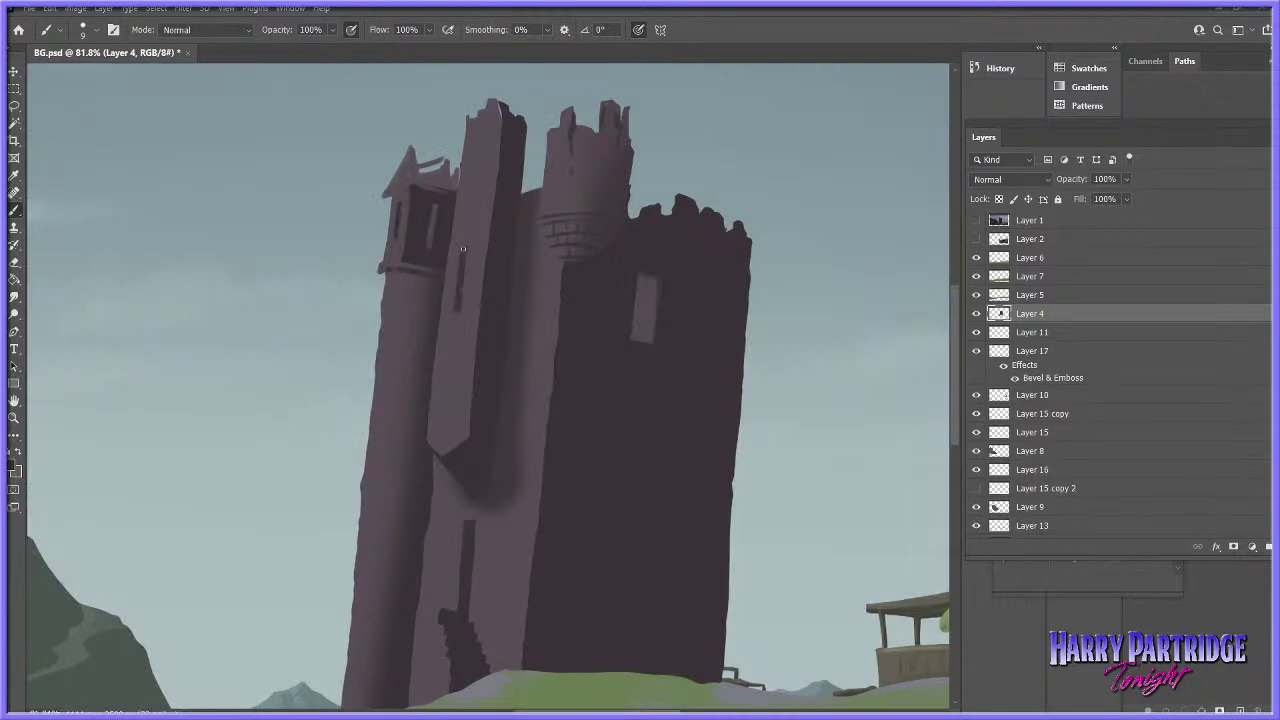
- Check the reference photo, touch up the side turret's roof edge, and paint the round turret's ledge and brickwork in its sampled purple
click(977, 222)
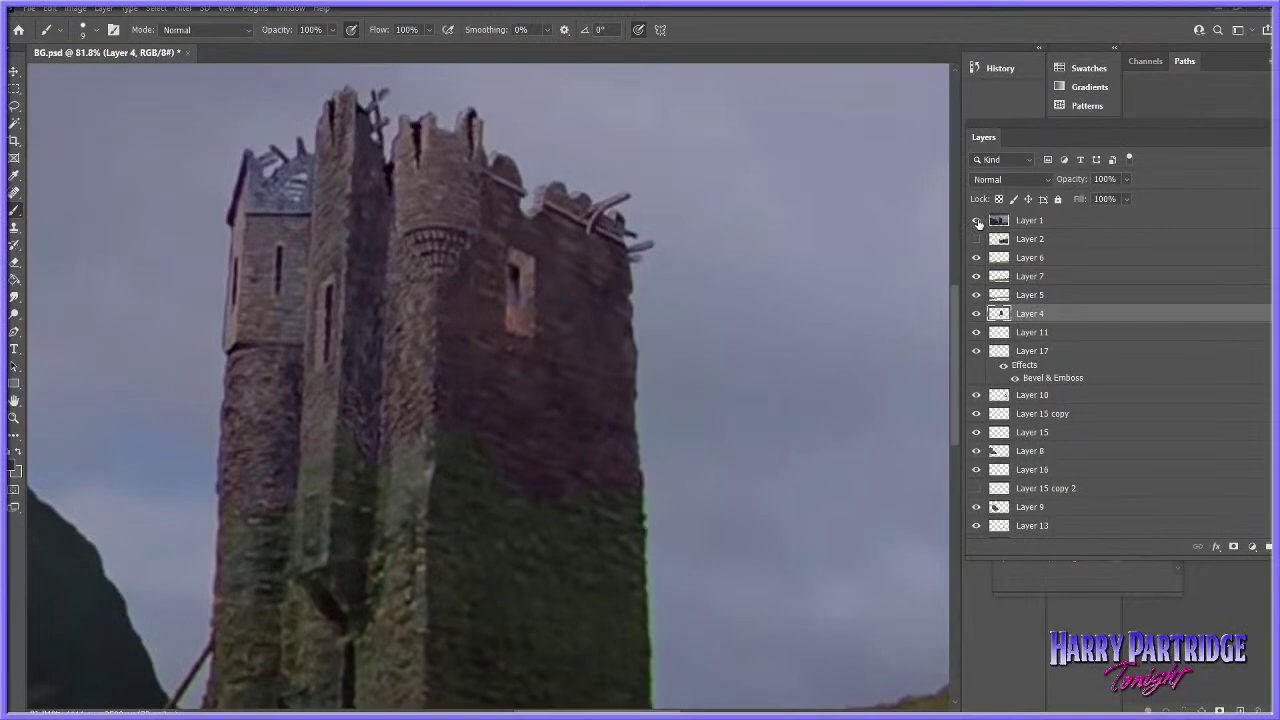
click(977, 222)
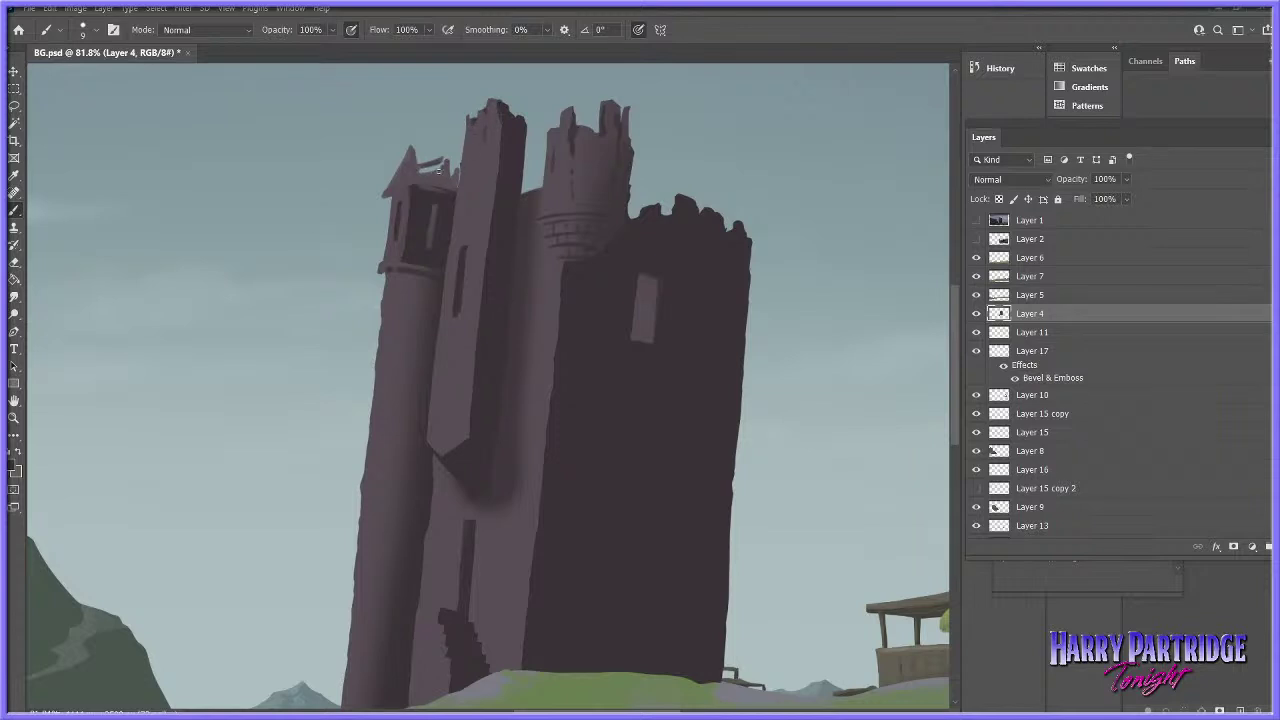
drag(451, 188, 460, 162)
click(14, 466)
click(560, 203)
key(Return)
drag(594, 216, 626, 222)
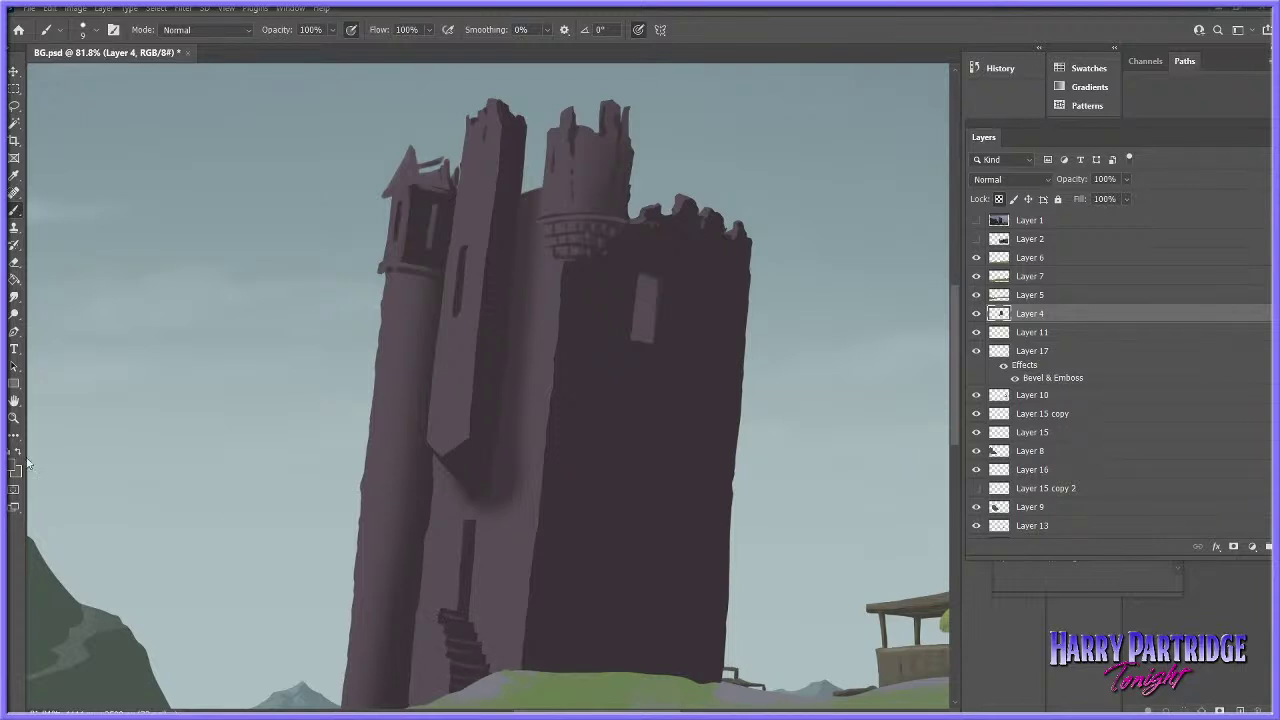
- Compare the full tower's shape and details with the reference photo by toggling Layer 1 at different magnifications
click(14, 418)
drag(715, 464, 716, 511)
scroll(716, 512, up, 1)
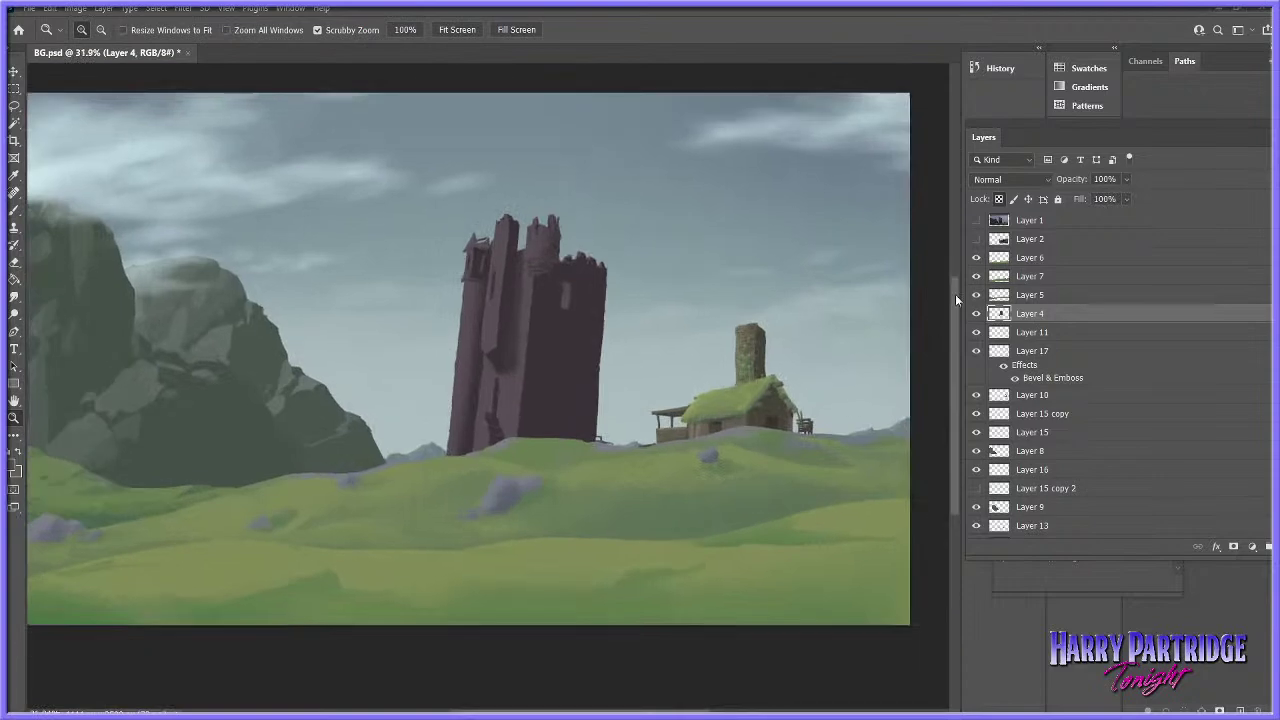
click(975, 221)
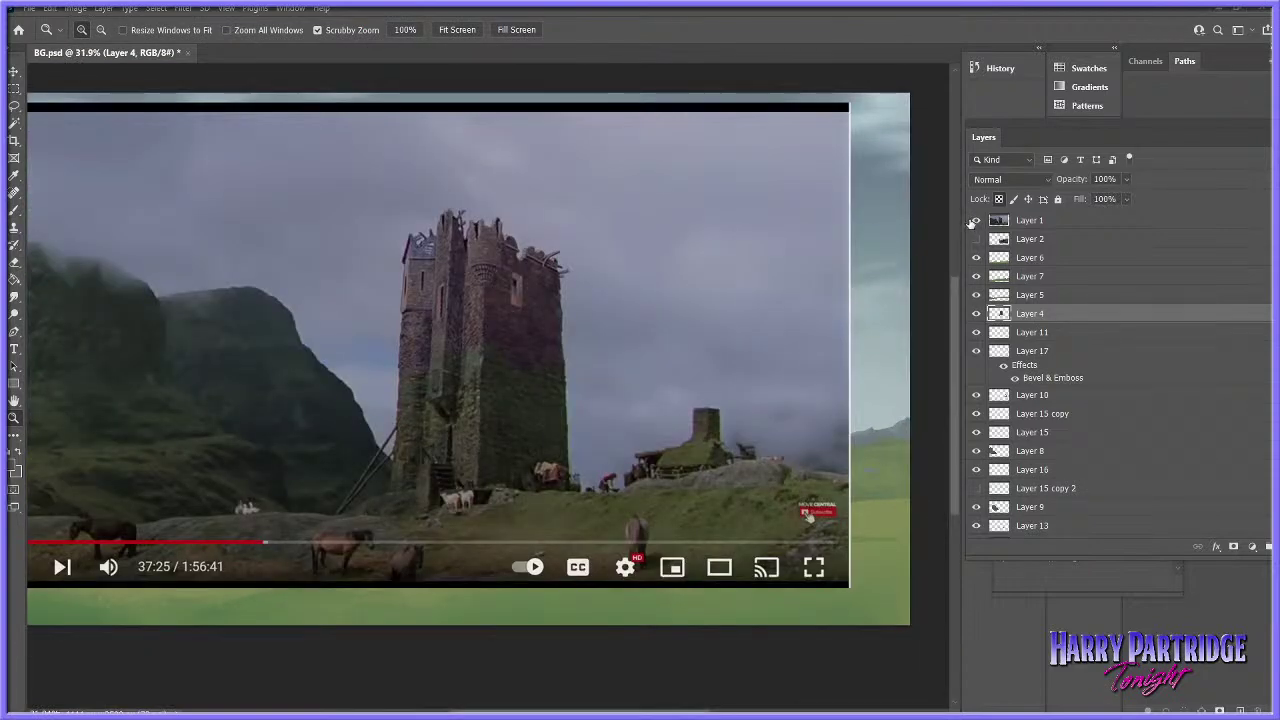
click(975, 221)
scroll(597, 357, up, 2)
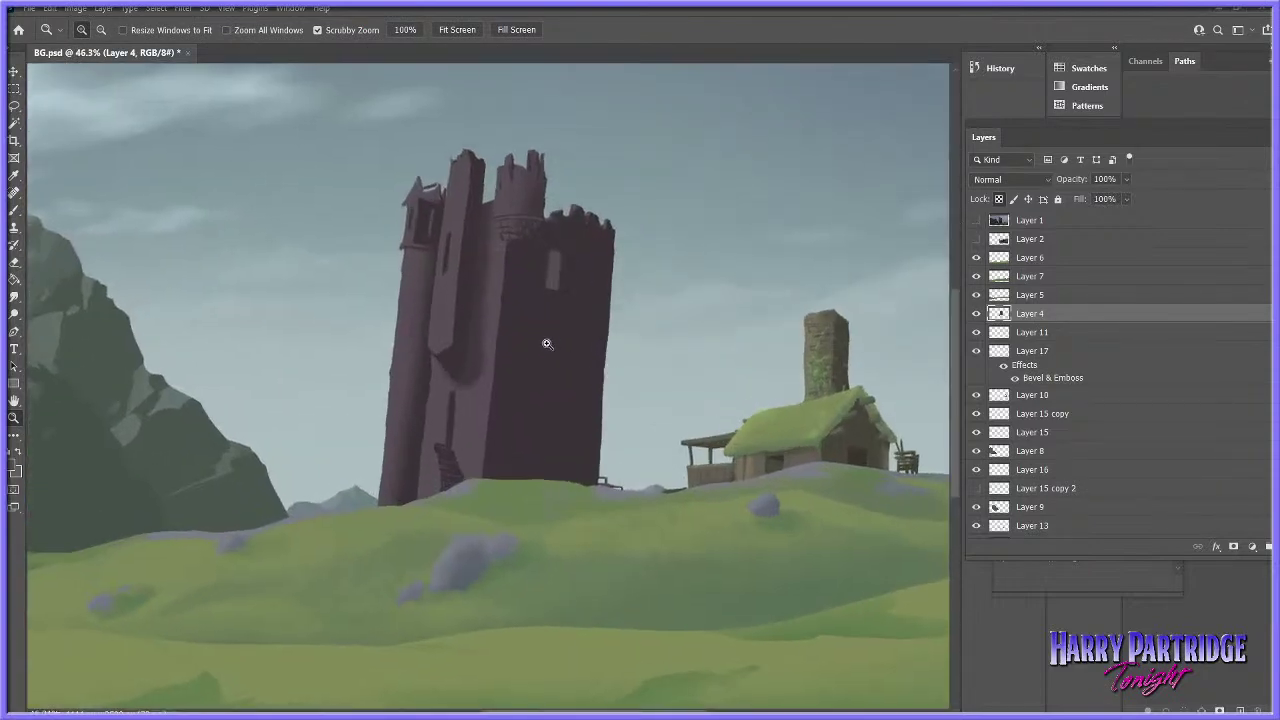
click(975, 221)
click(975, 221)
scroll(537, 235, up, 2)
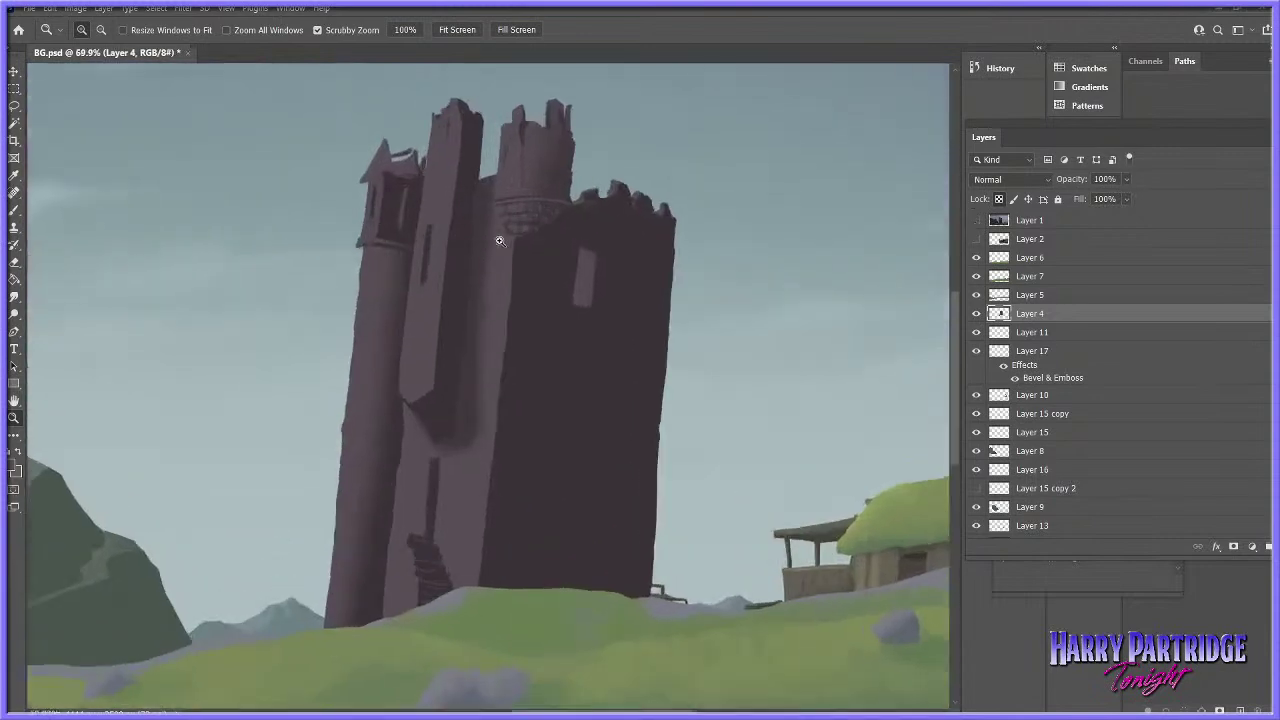
- Sample the tall buttress's purple, refine its slit window, and check the tower against the reference photo
click(15, 211)
click(11, 466)
click(423, 299)
key(Return)
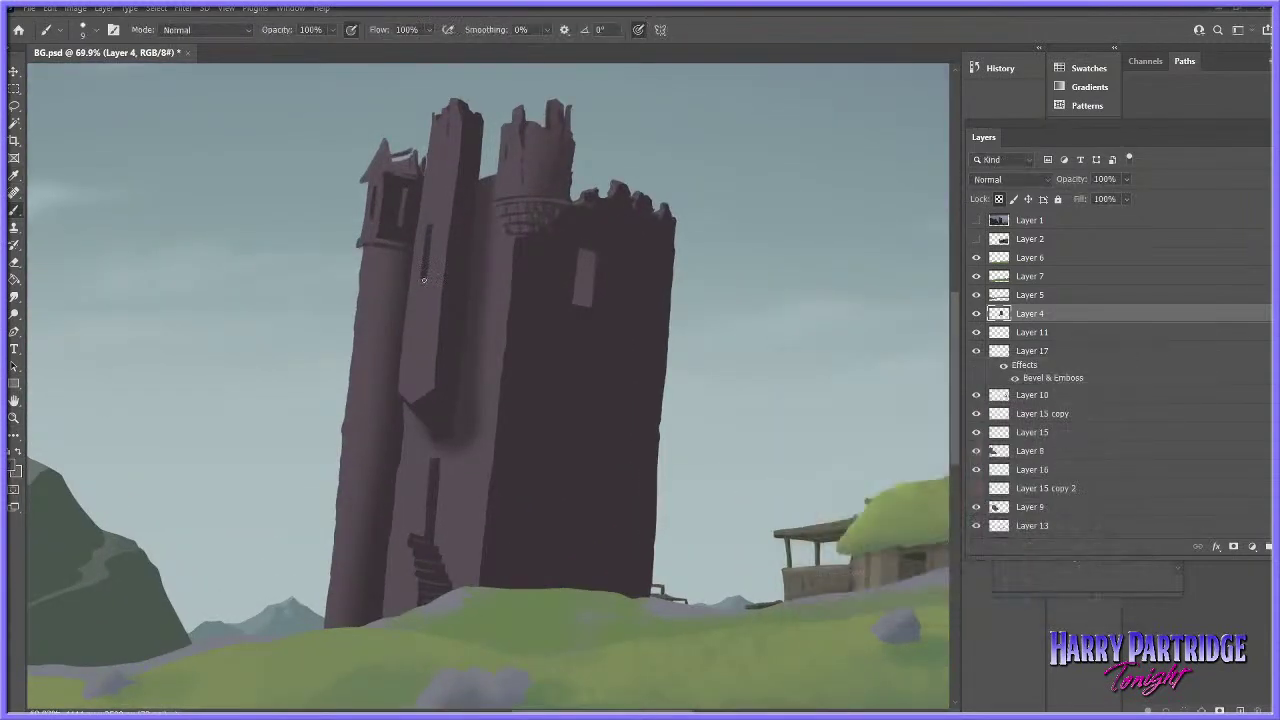
click(975, 221)
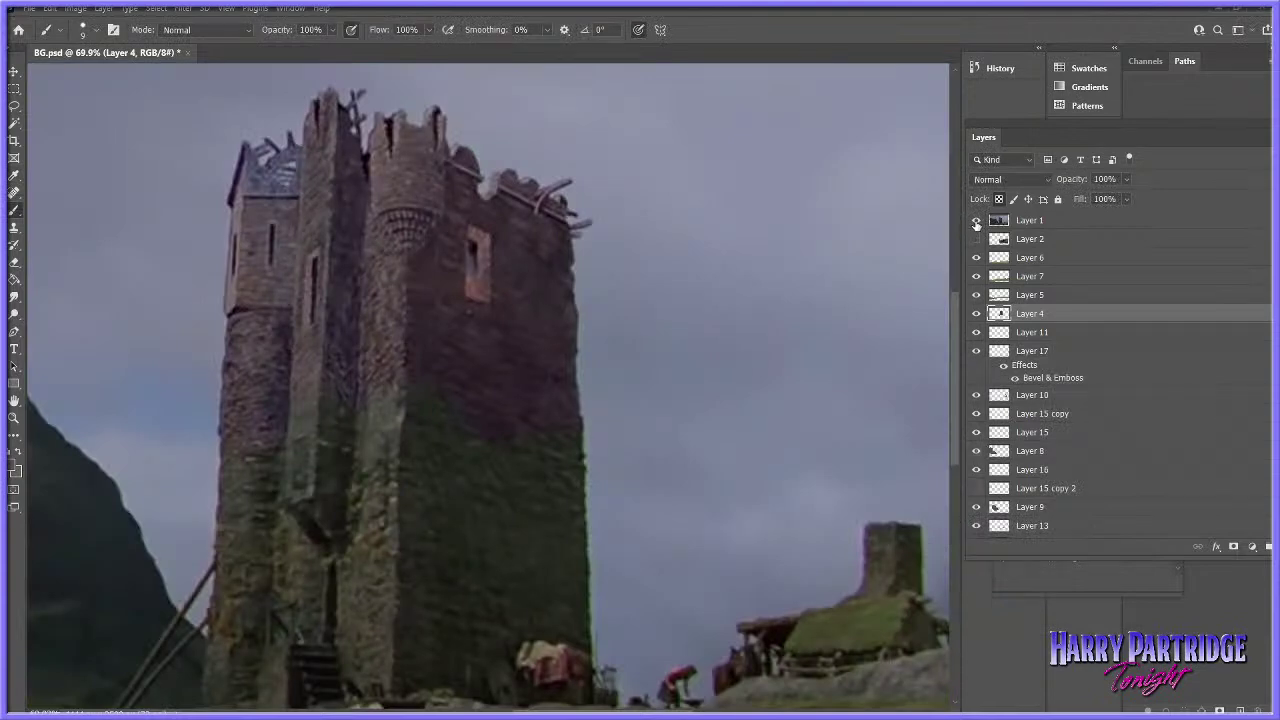
click(976, 222)
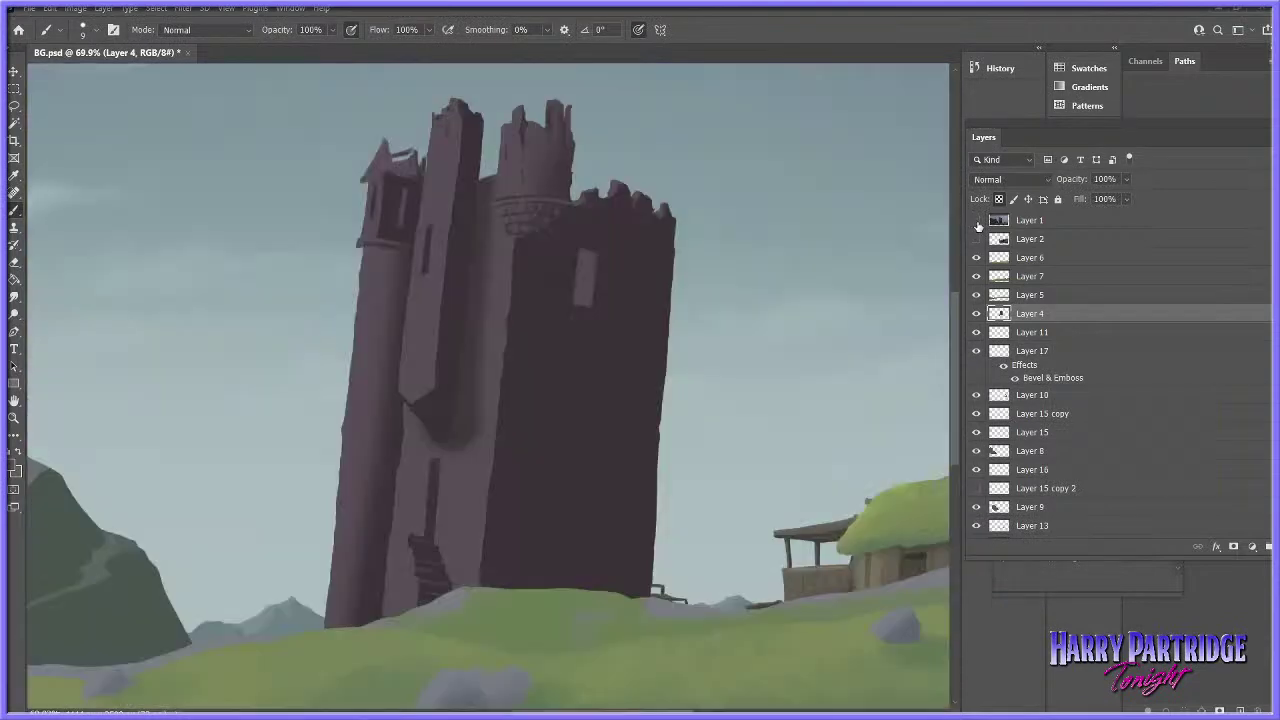
- Sample the purple of the lit wall near the tower's base as the foreground colour
click(15, 418)
drag(643, 455, 492, 349)
click(14, 175)
click(15, 468)
click(505, 435)
key(Return)
- Replace the Hard Round brush with a textured preset, try it on the shadowed wall, and set its size to 19 px
key(b)
right_click(723, 452)
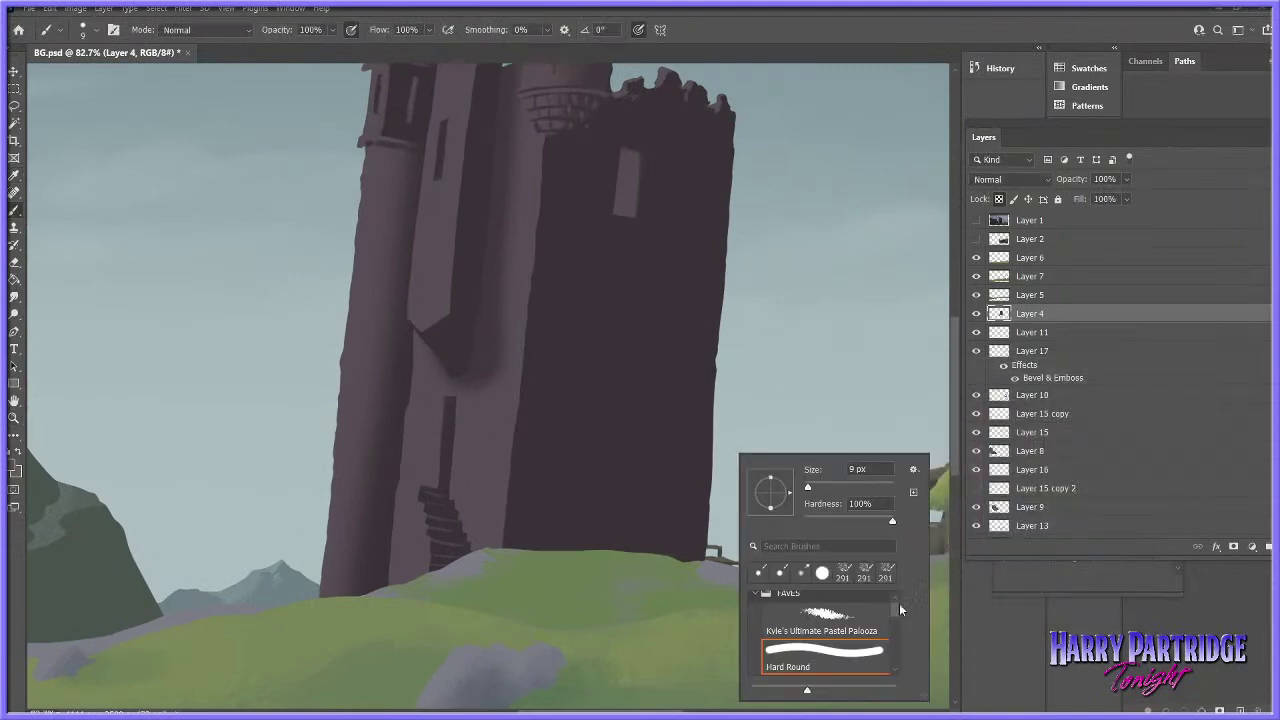
drag(896, 618, 892, 648)
click(822, 625)
mouse_move(572, 430)
mouse_down()
mouse_move(588, 463)
mouse_move(600, 431)
mouse_up()
right_click(596, 401)
click(685, 437)
key(Return)
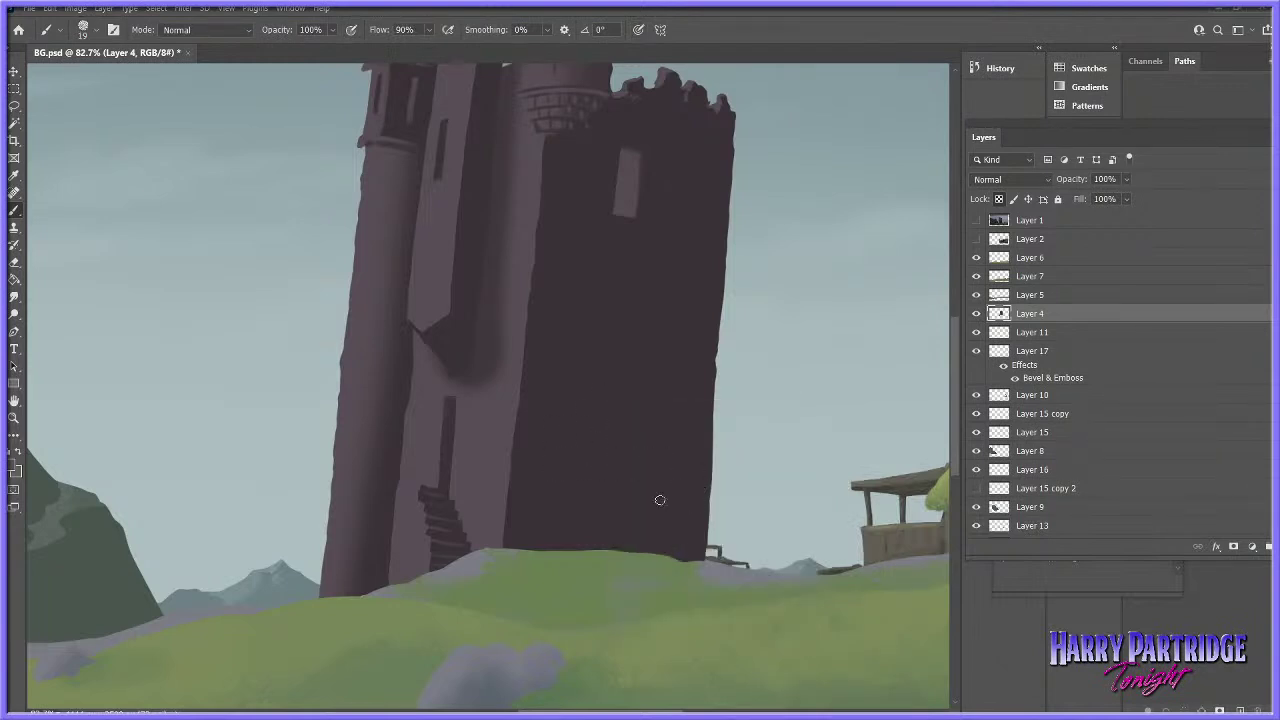
- Resample the lit wall's purple and paint small stone marks on the tower's shadowed wall
click(12, 467)
click(494, 423)
key(Return)
click(14, 418)
drag(776, 388, 715, 459)
drag(644, 409, 689, 434)
drag(474, 378, 519, 378)
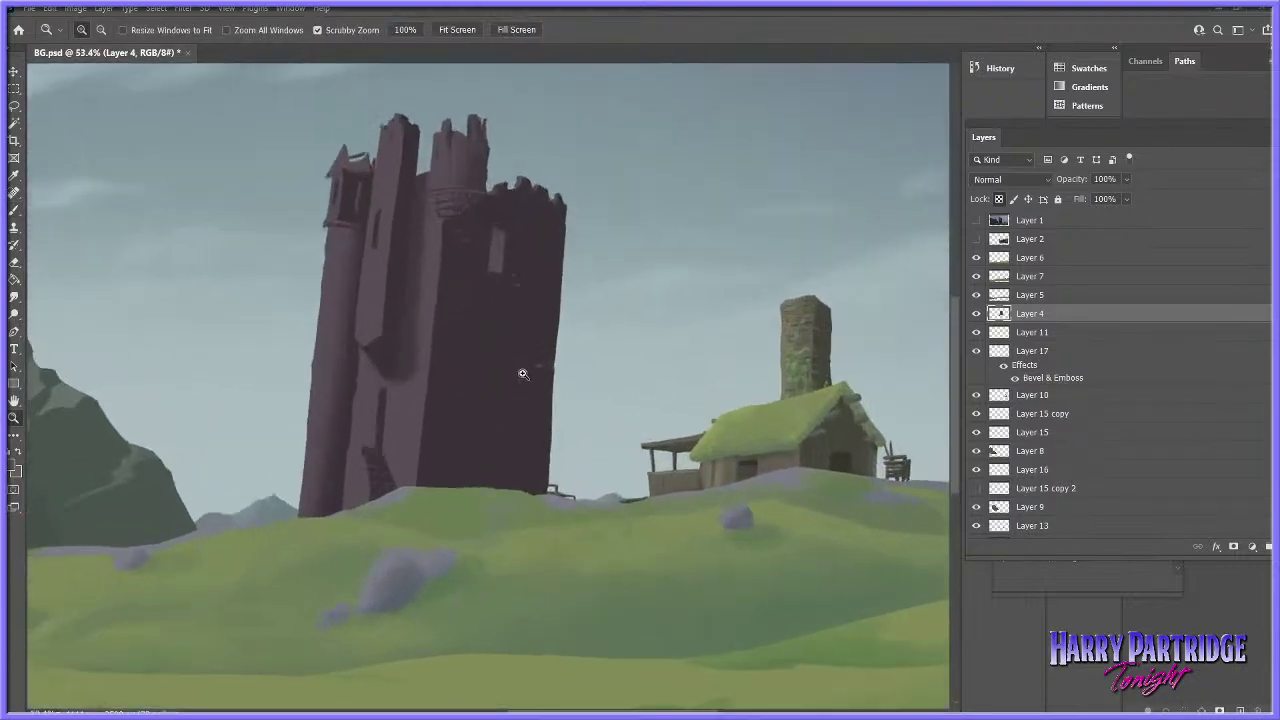
- Sample the shadowed wall's dark purple, enlarge the brush to 101 px, and brush over the wall to soften its stone marks
click(14, 211)
click(12, 467)
click(518, 321)
key(Return)
right_click(523, 322)
drag(596, 359, 635, 359)
mouse_move(494, 317)
mouse_down()
mouse_move(465, 316)
mouse_move(473, 443)
mouse_up()
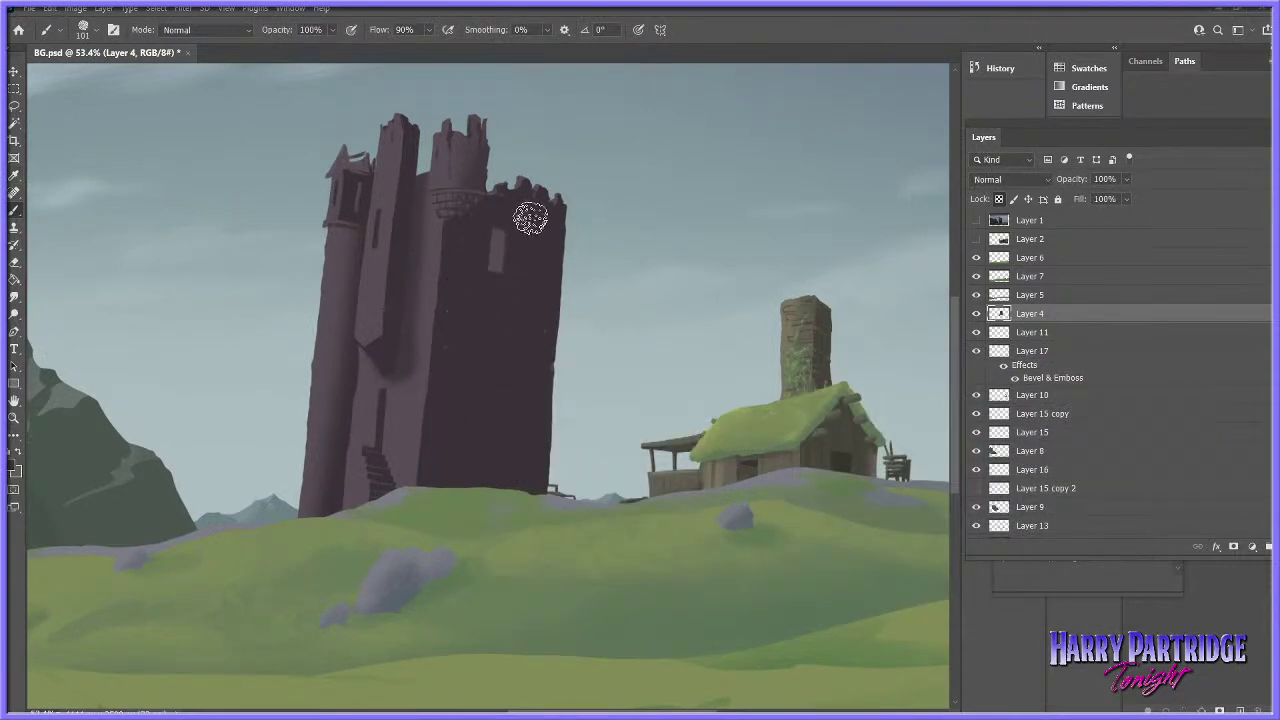
- Set the foreground colour for the tower's lit side and reduce the textured brush to 19 px
click(14, 419)
drag(655, 394, 599, 429)
drag(446, 416, 461, 387)
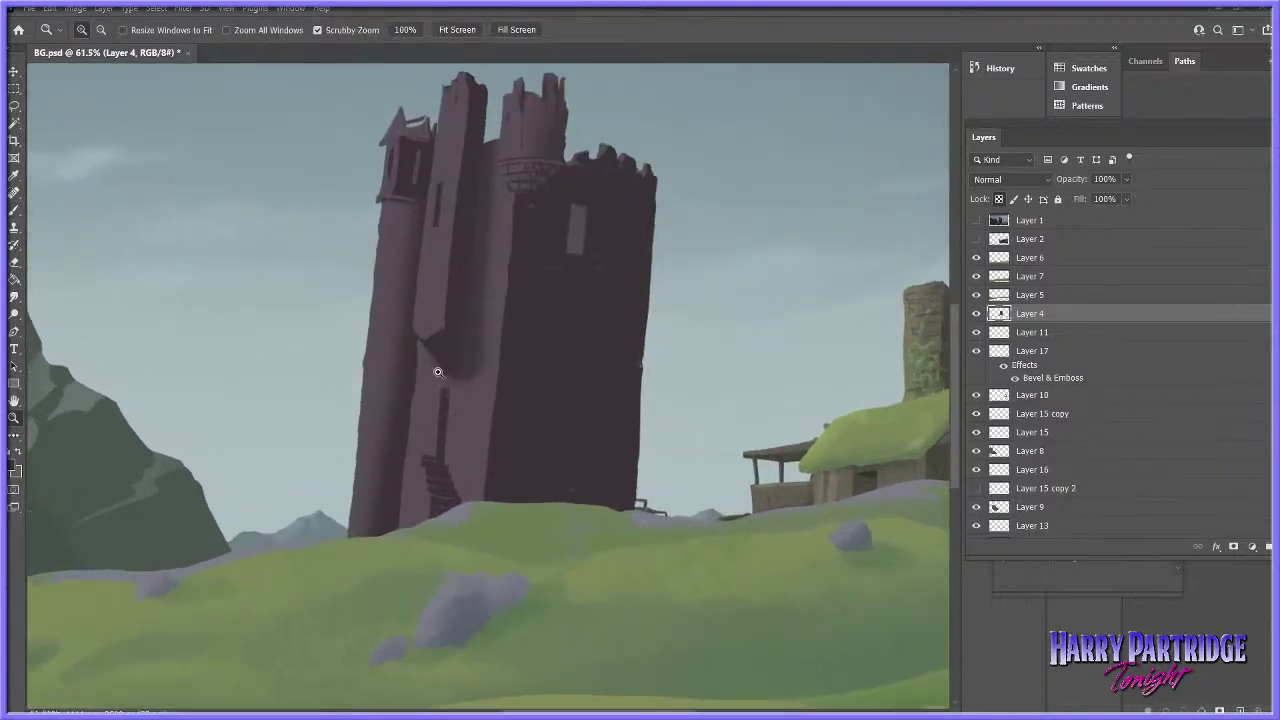
click(16, 211)
click(13, 467)
key(Return)
key(b)
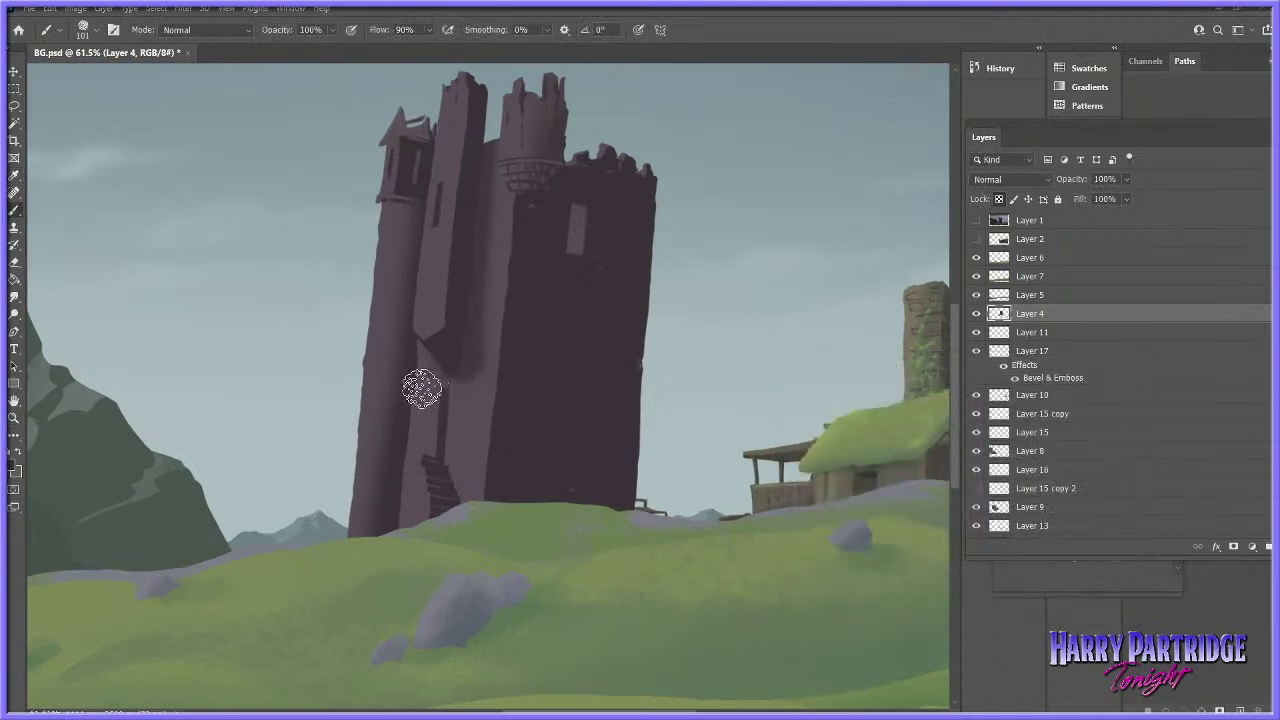
right_click(423, 391)
click(14, 418)
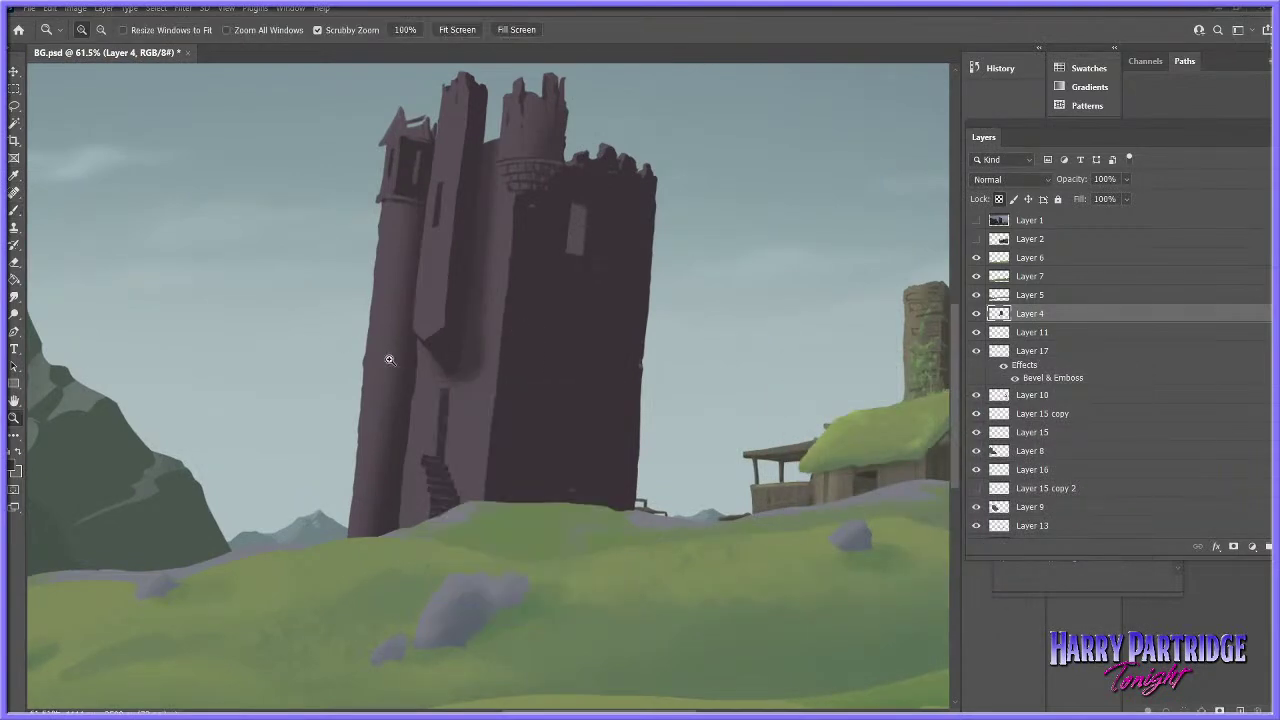
scroll(396, 375, up, 2)
click(14, 212)
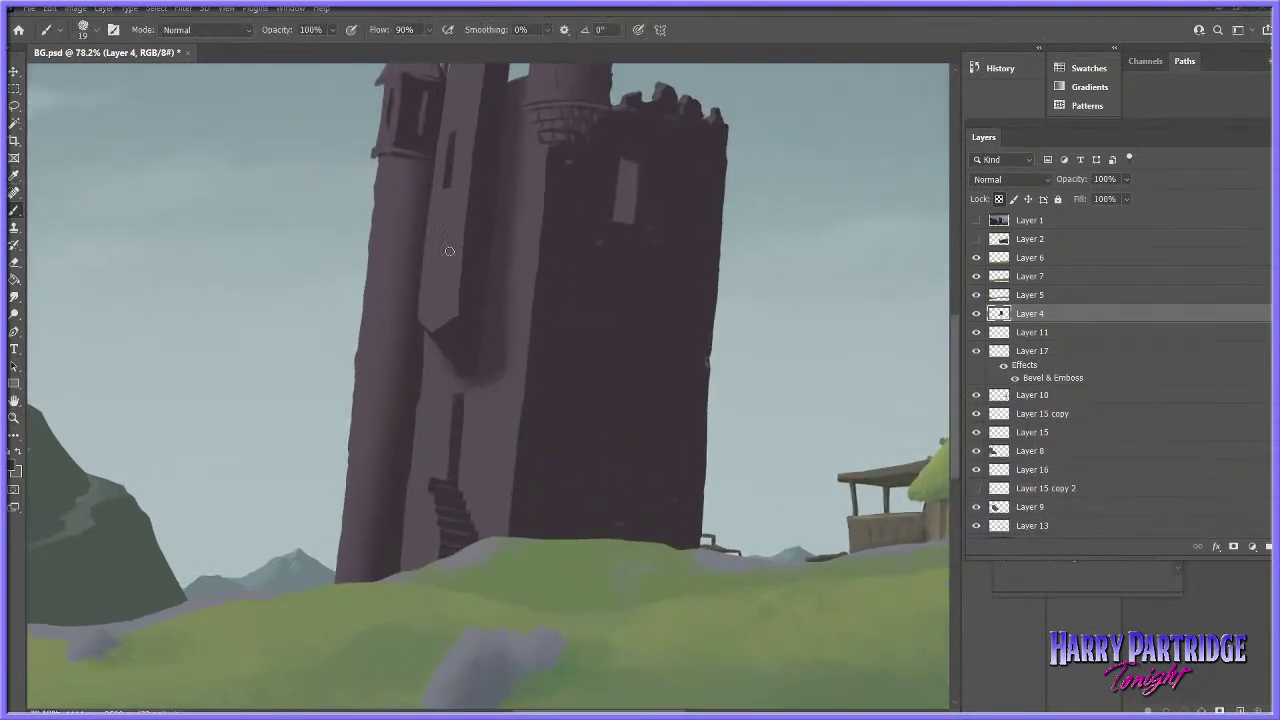
- Check the reference photo, lower the brush opacity to 50%, and paint dark brick marks across the tower's lit walls and round column
click(977, 220)
click(977, 220)
click(975, 221)
click(332, 31)
drag(334, 47, 301, 48)
click(404, 358)
drag(955, 428, 954, 395)
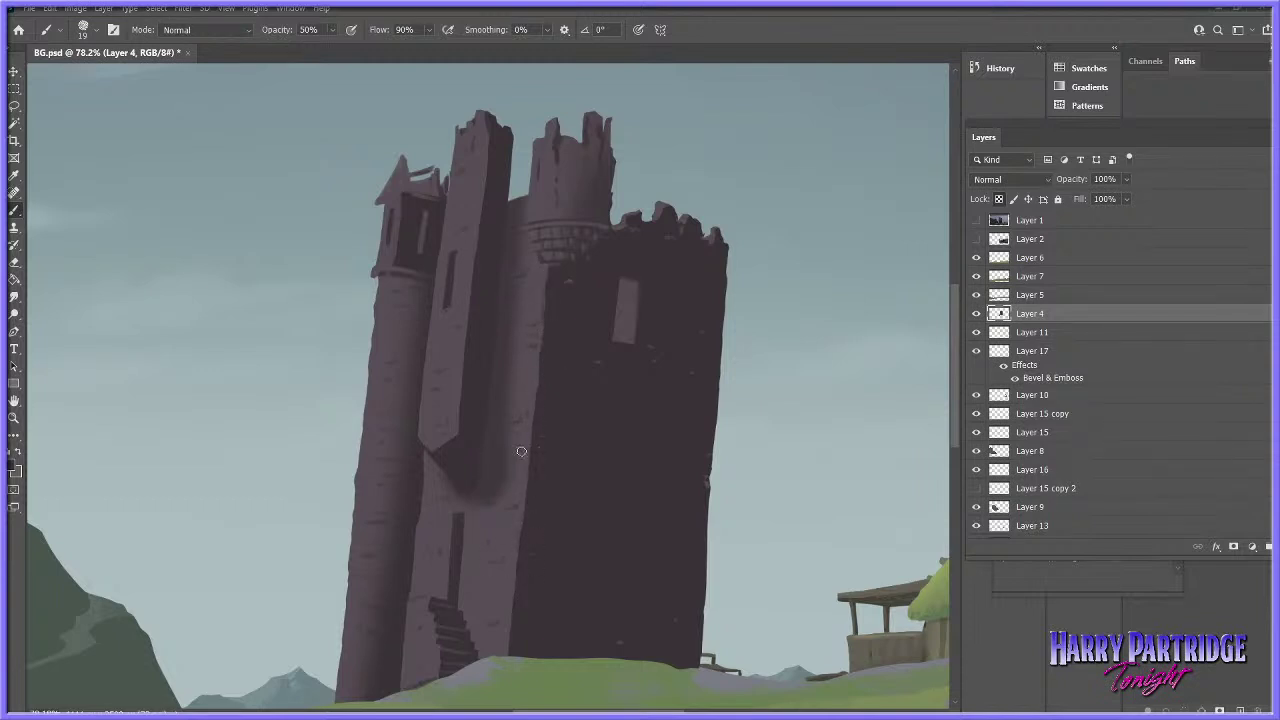
- Choose a new foreground colour, set the brush to 45% opacity and 24 px, and dab faint stones across the shadowed wall
click(16, 466)
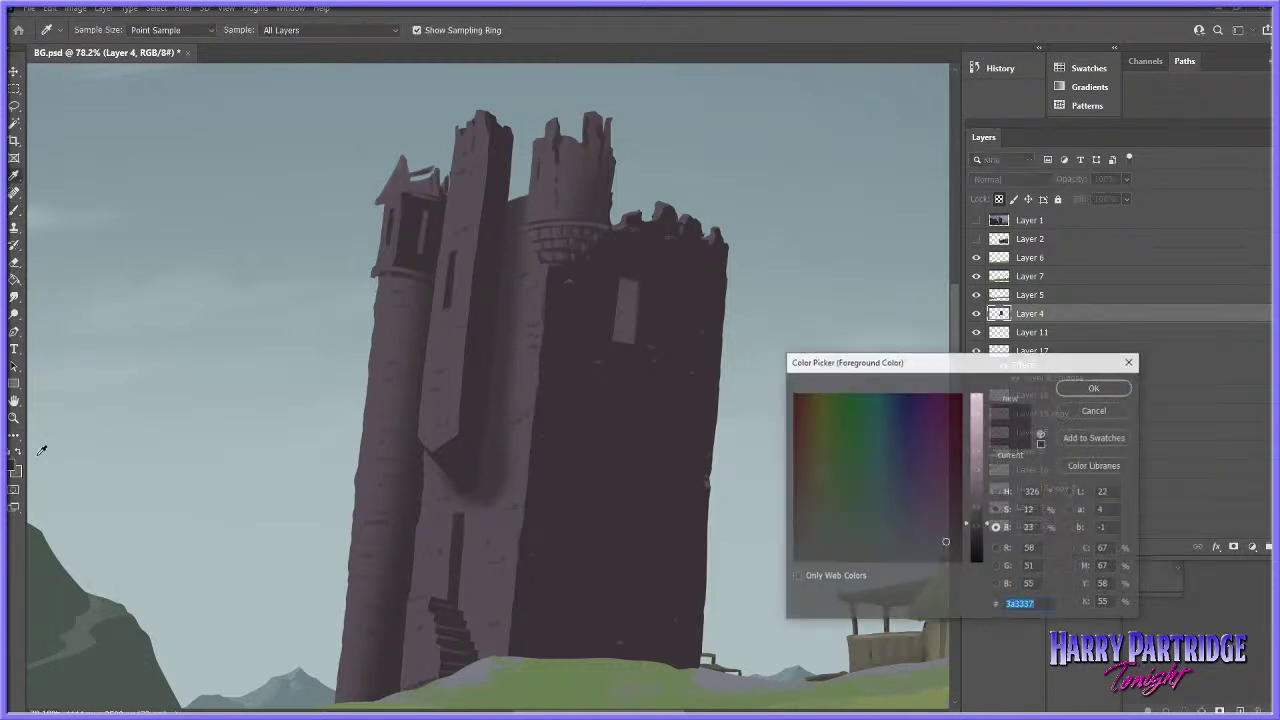
click(1068, 390)
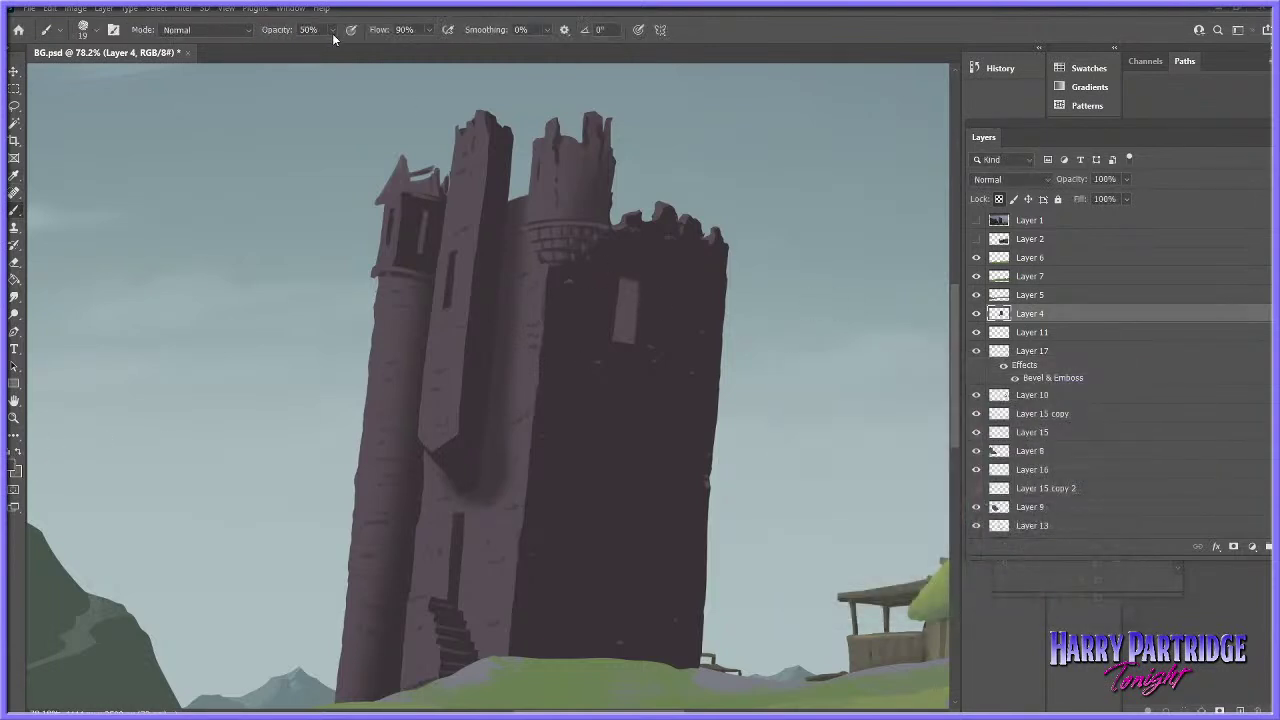
click(619, 394)
right_click(690, 287)
click(770, 350)
click(654, 390)
- Review the tower in the full scene, sample the shadowed wall's dark purple, and add brick marks on the round top turret
key(z)
drag(722, 522, 701, 545)
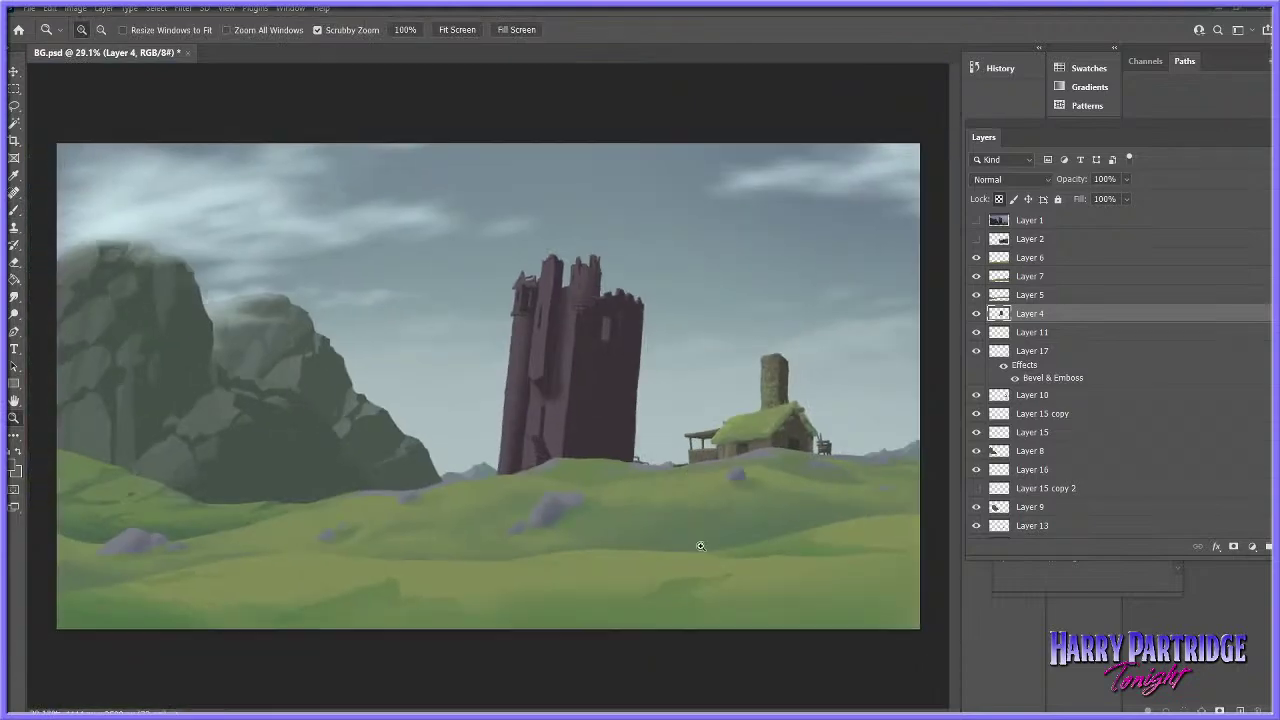
scroll(620, 380, up, 4)
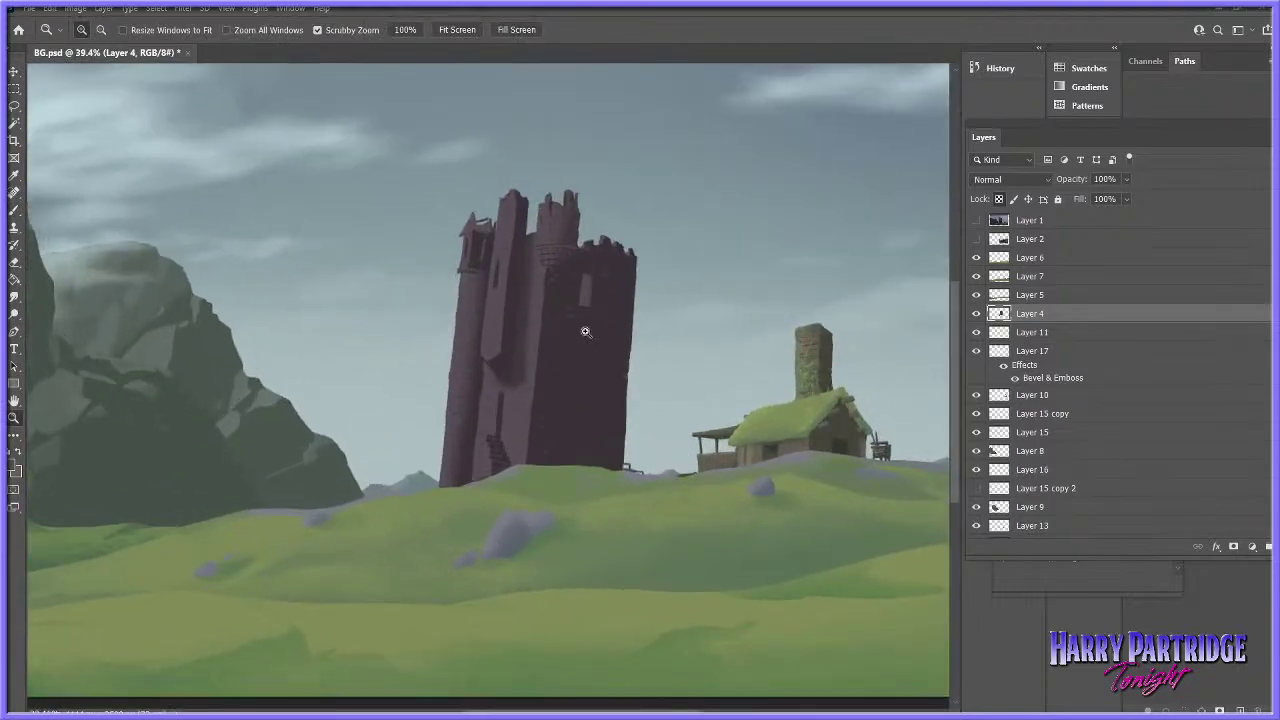
scroll(564, 287, up, 3)
key(b)
click(11, 466)
click(571, 286)
key(Return)
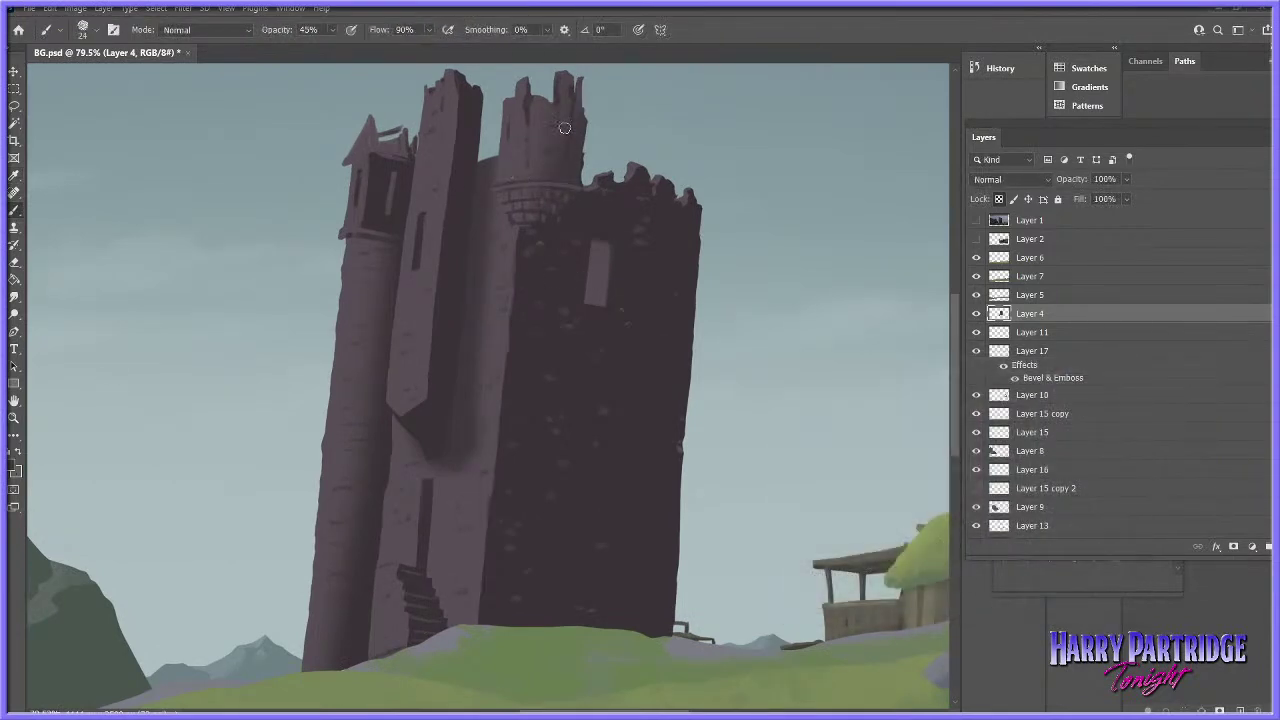
- Check the reference photo and set a lighter purple-grey foreground colour based on the tower's lit wall
click(976, 221)
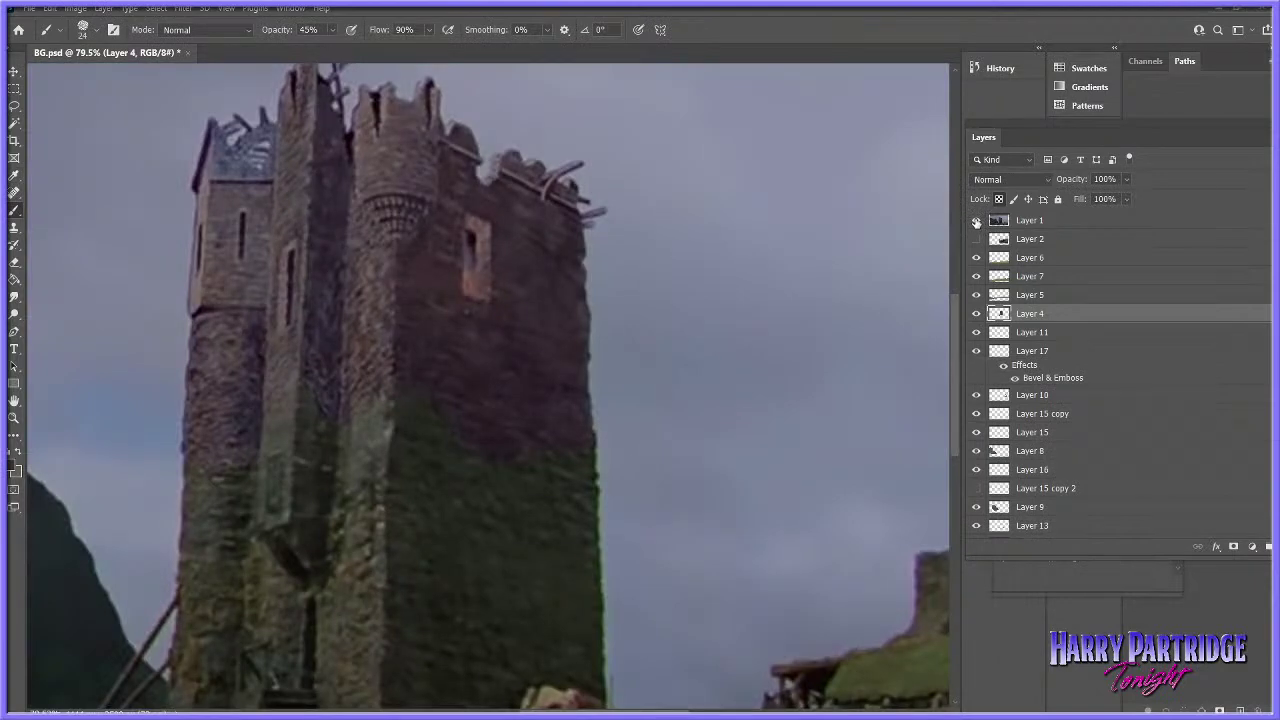
click(976, 221)
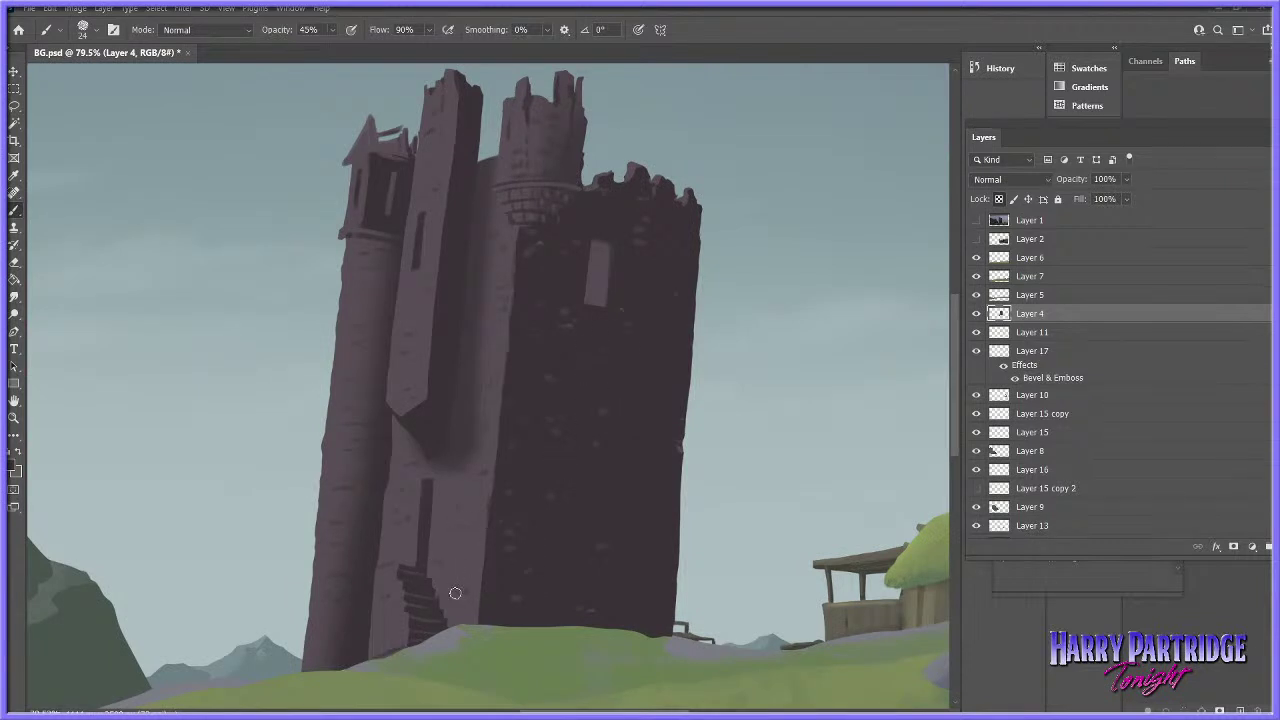
click(14, 470)
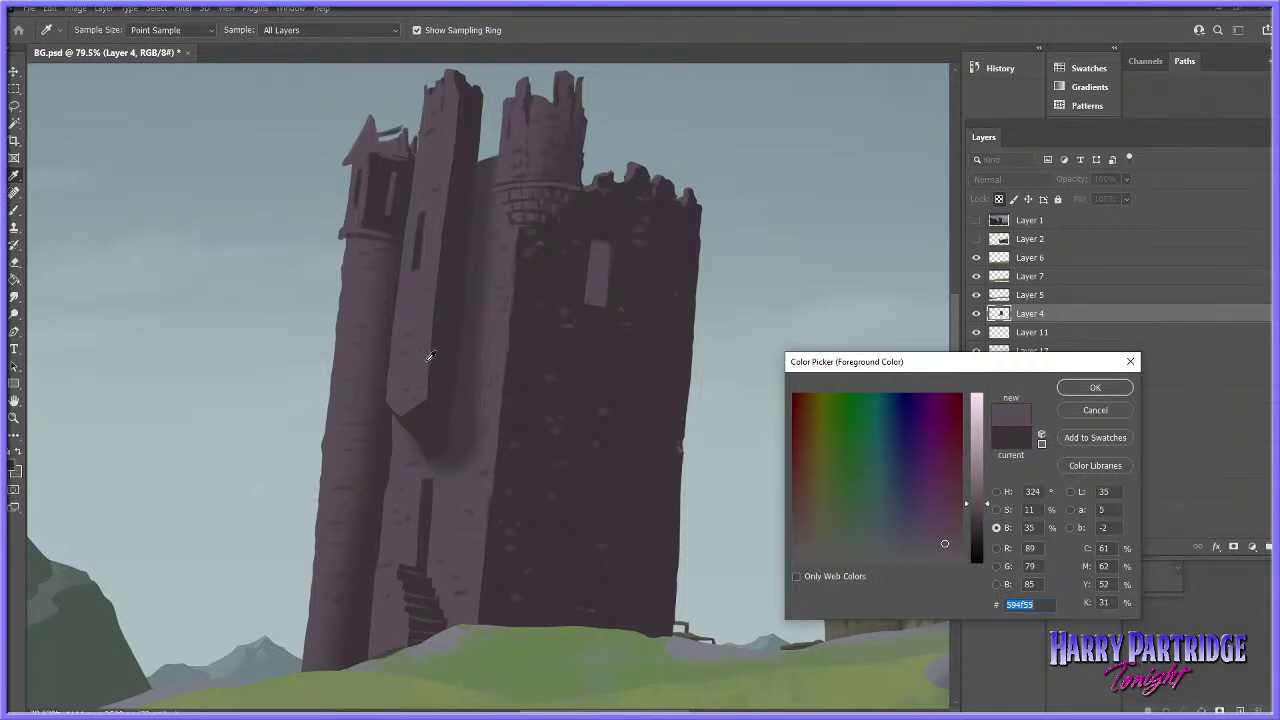
drag(991, 488, 979, 487)
drag(943, 544, 951, 540)
click(1084, 389)
- Set the Pastel FAVE brush to 16 px and 51% opacity, and dab light stones on the narrow side turret and its round column
right_click(531, 341)
drag(605, 377, 603, 378)
key(Escape)
right_click(433, 270)
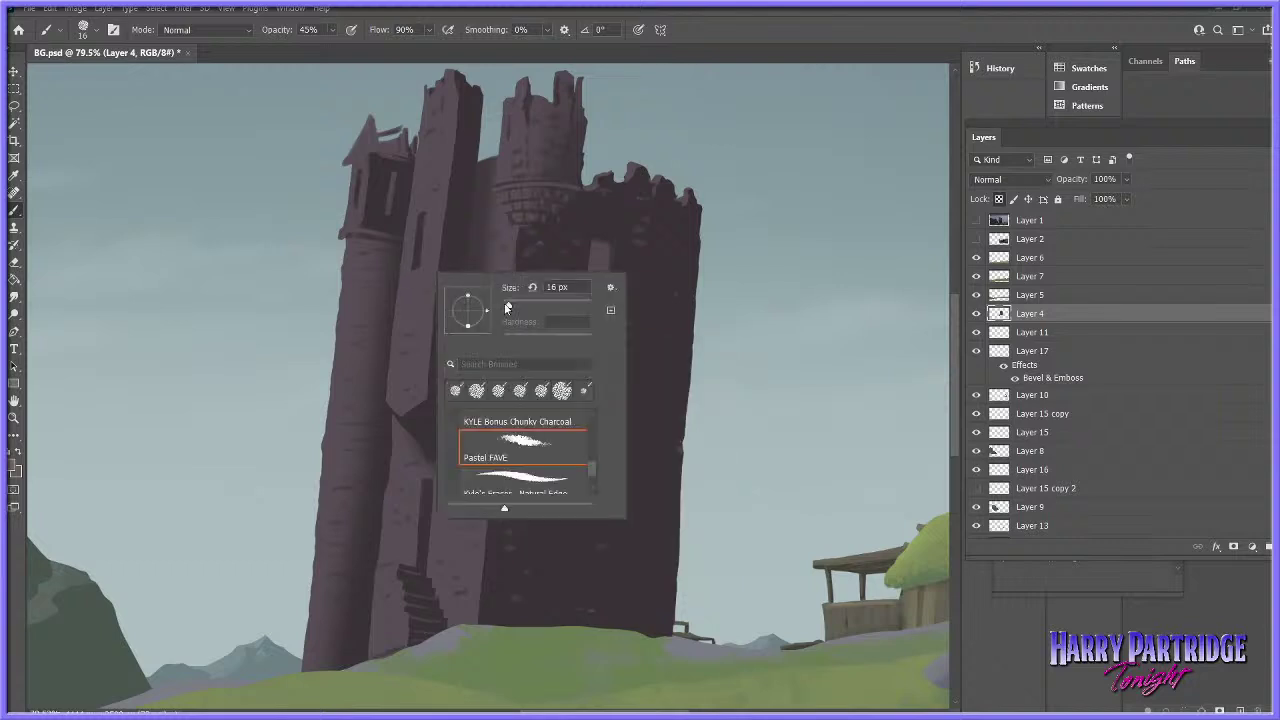
click(413, 274)
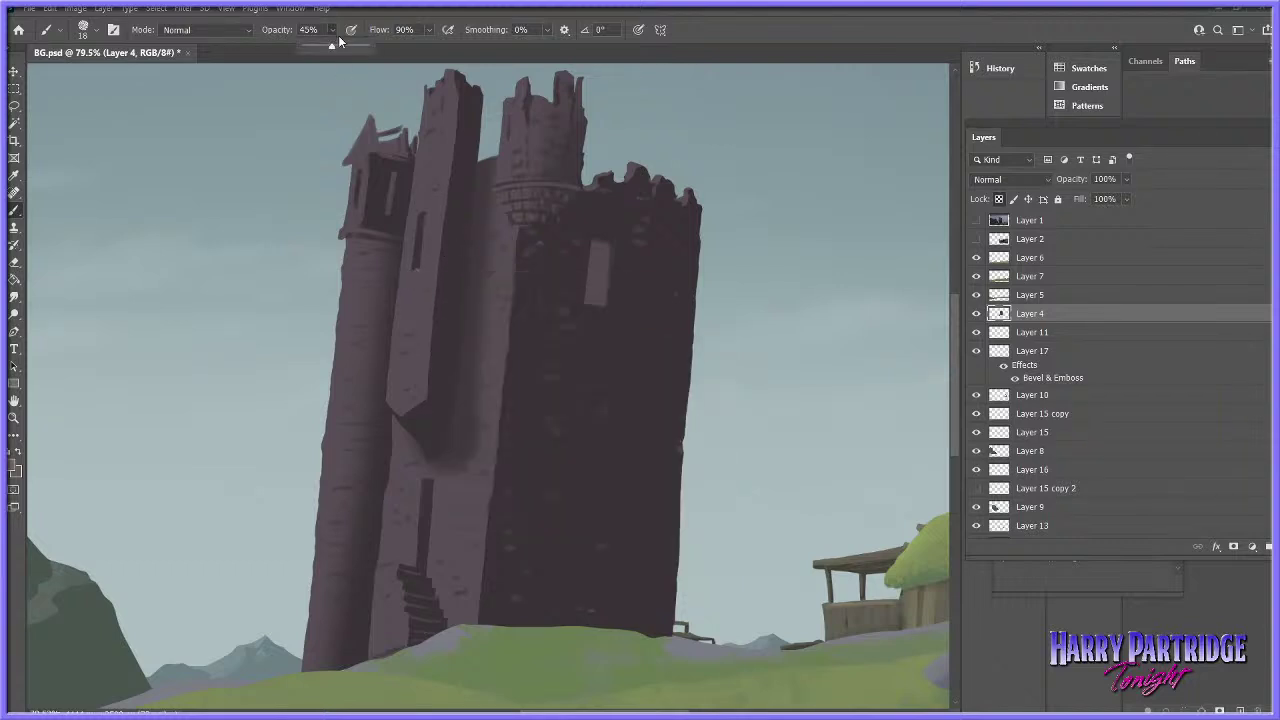
right_click(458, 248)
drag(538, 283, 535, 284)
click(417, 269)
drag(365, 176, 367, 224)
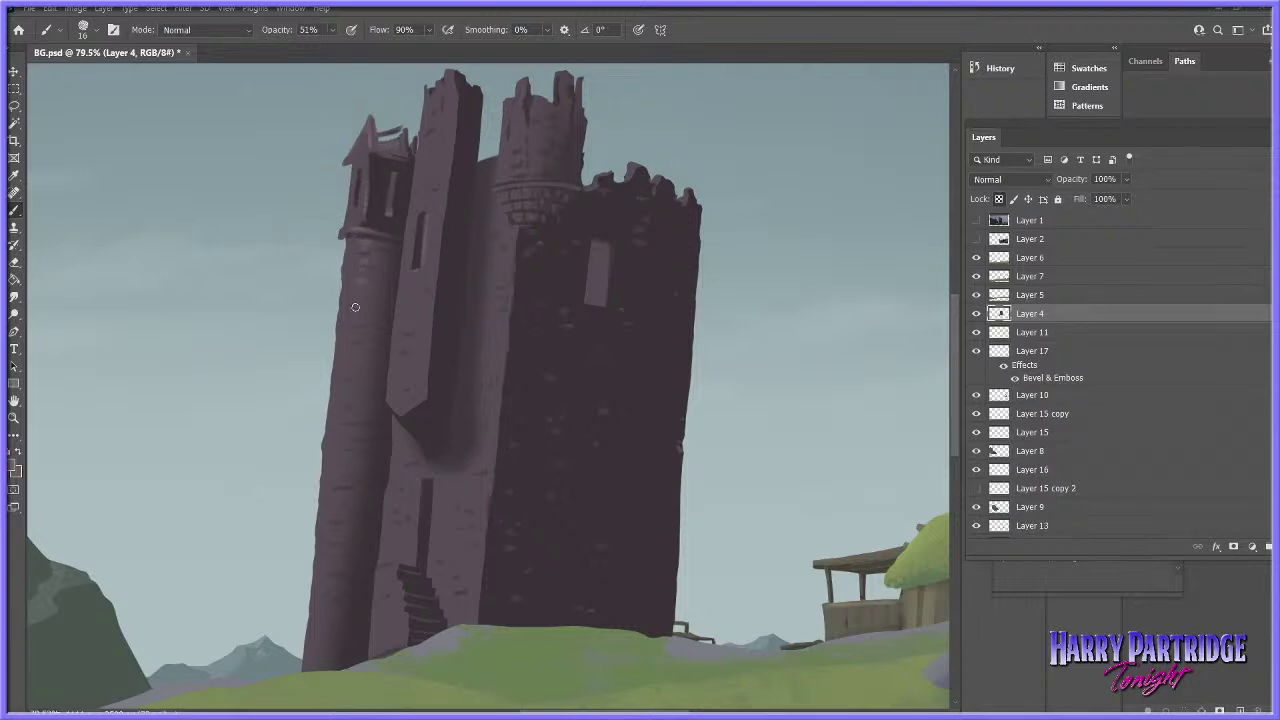
right_click(393, 296)
drag(364, 314, 356, 332)
- Enlarge the brush to 24 px and dab stone highlights over the tall central column, round top turret and lit walls
right_click(462, 249)
click(542, 280)
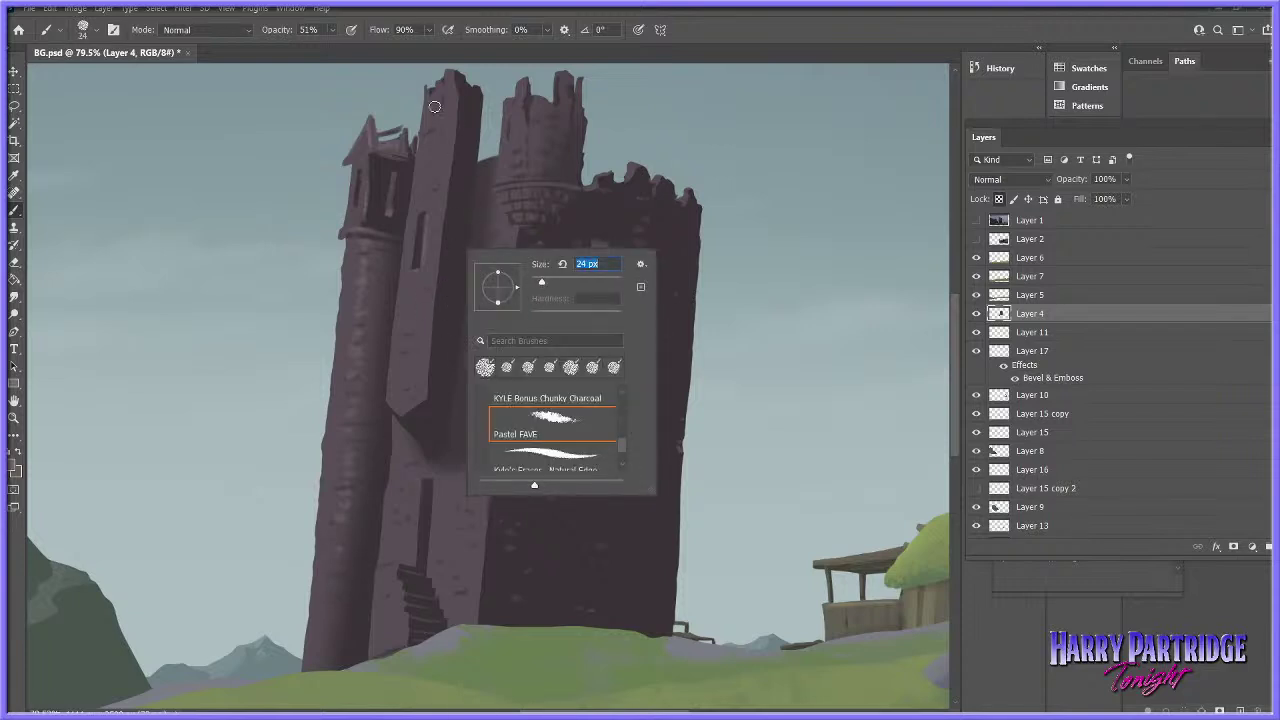
click(427, 99)
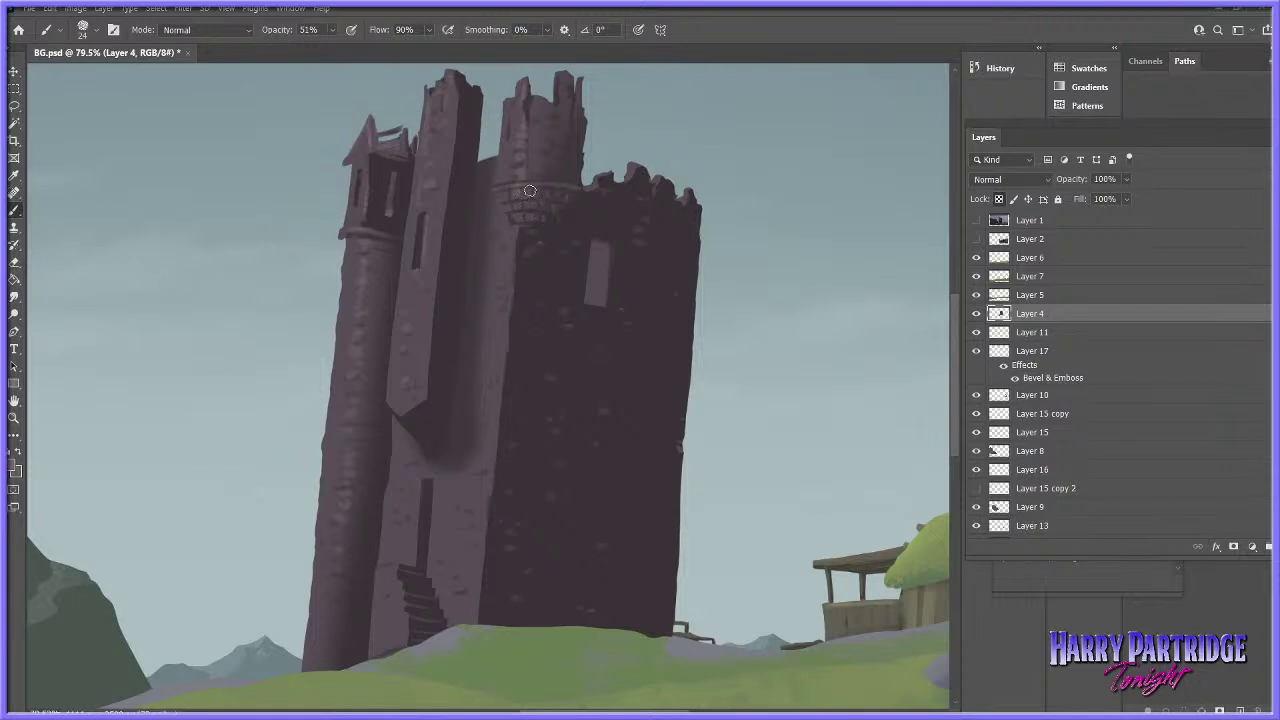
mouse_move(516, 203)
mouse_down()
mouse_move(520, 216)
mouse_move(528, 206)
mouse_up()
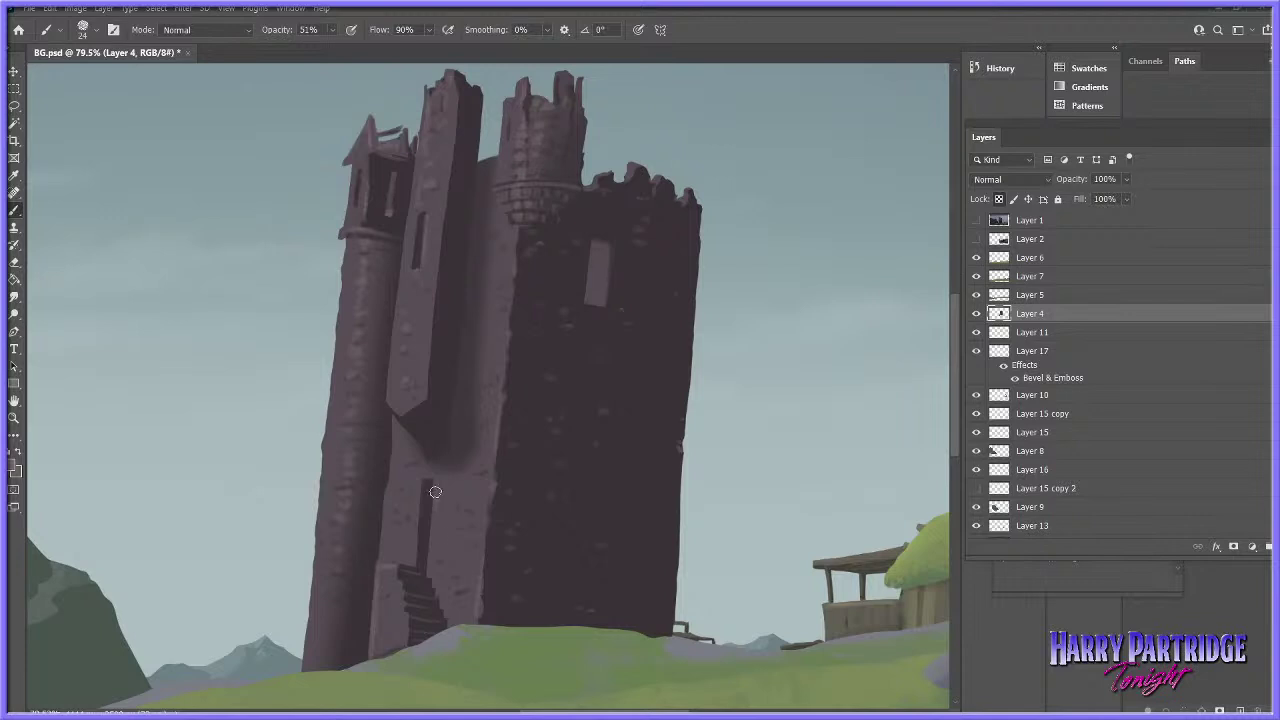
- Compare the whole scene with the reference photo, and choose a new foreground colour for the tower's shadowed wall
key(z)
drag(693, 460, 652, 502)
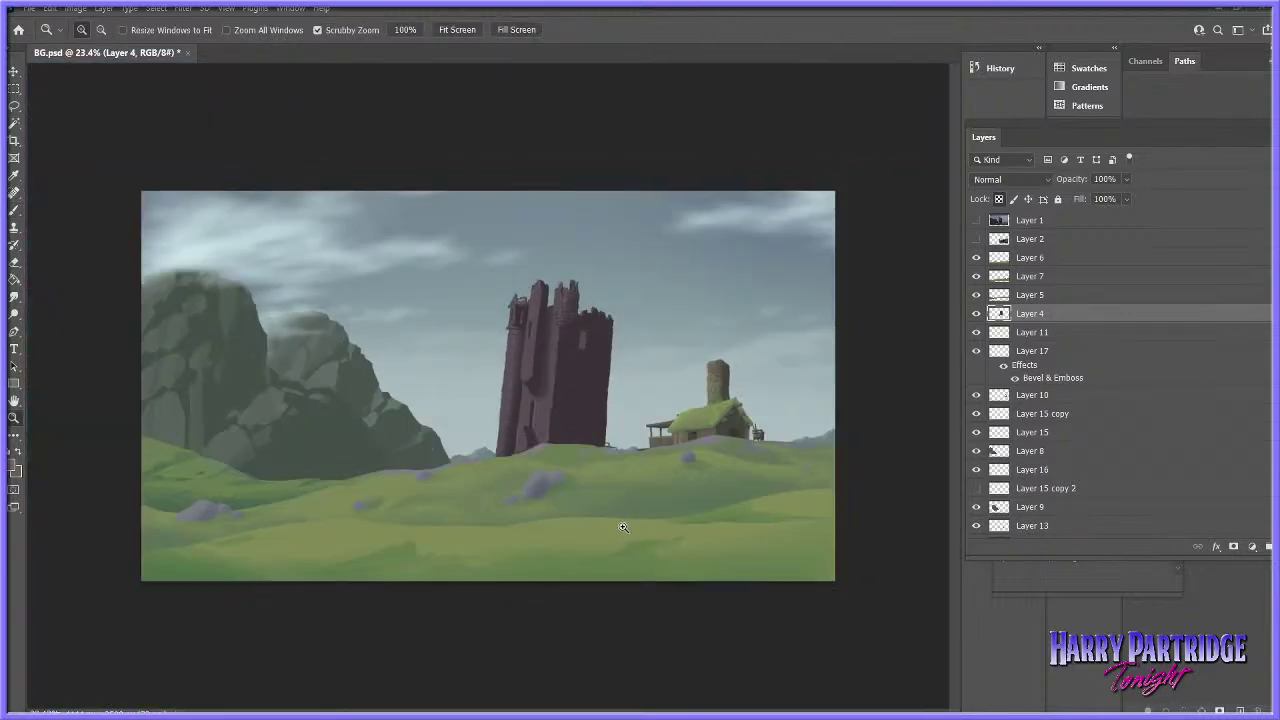
alt+scroll(635, 474, up, 3)
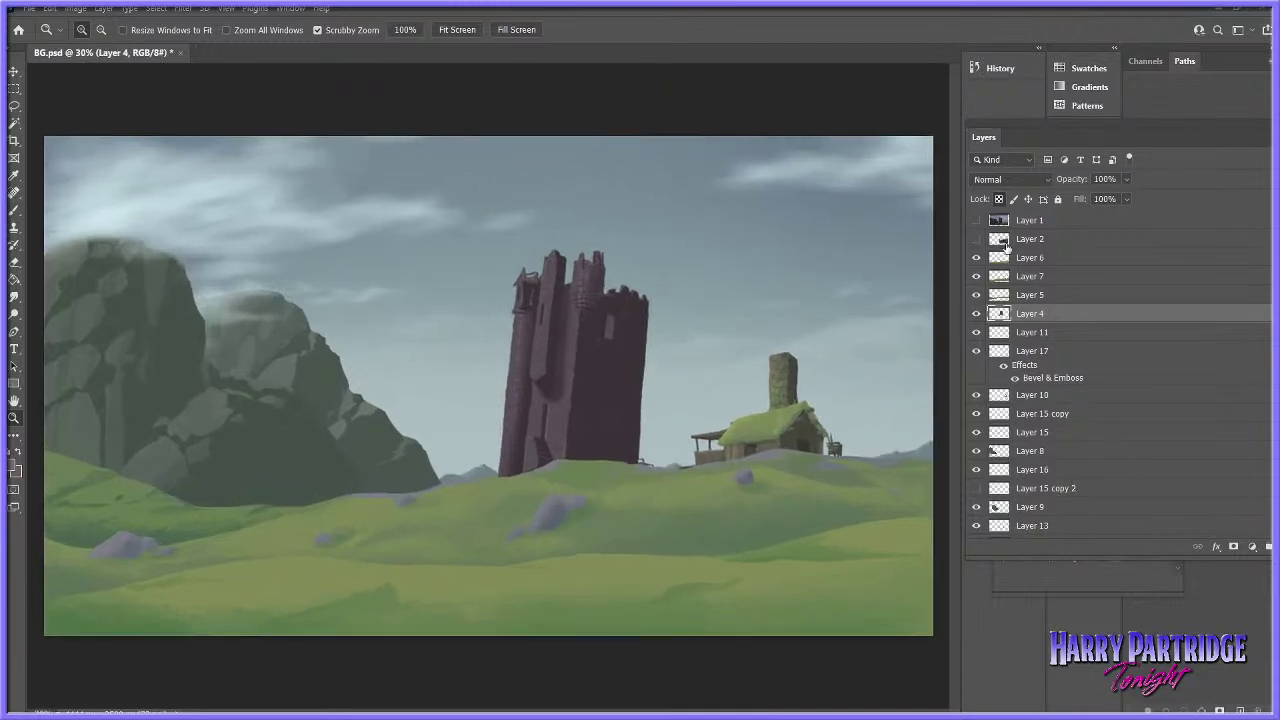
click(976, 221)
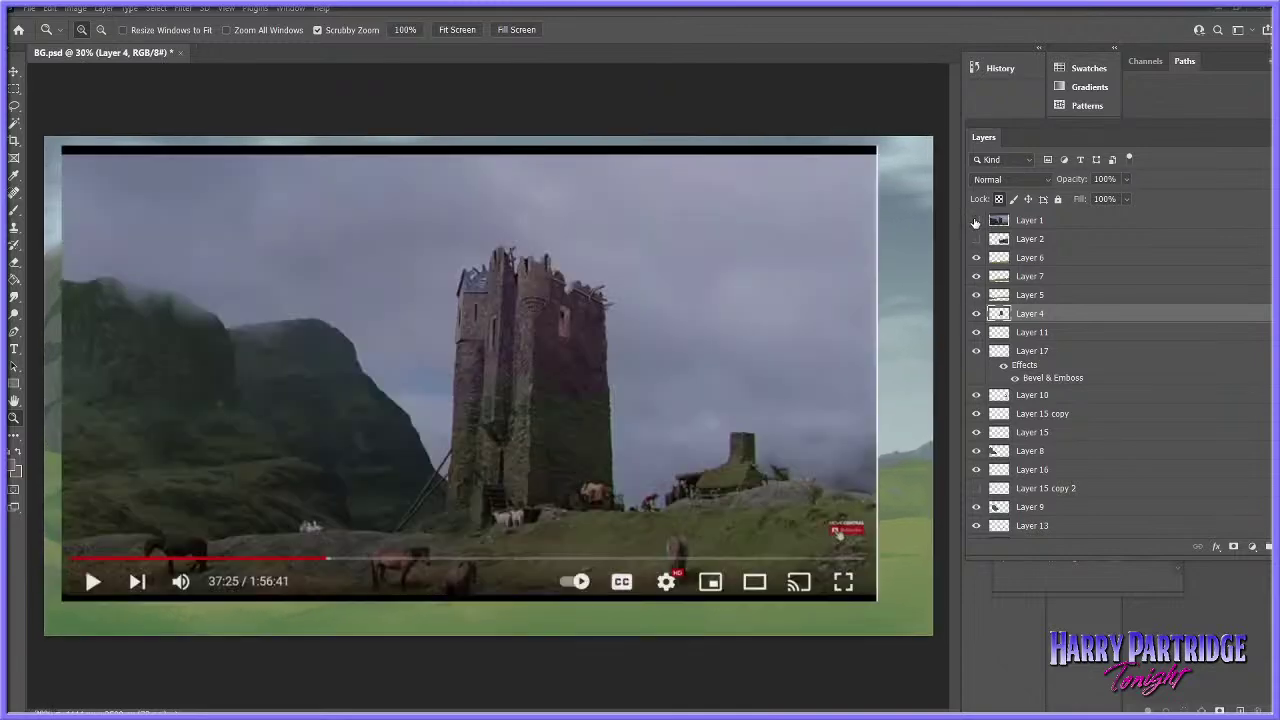
click(976, 221)
alt+scroll(711, 399, up, 3)
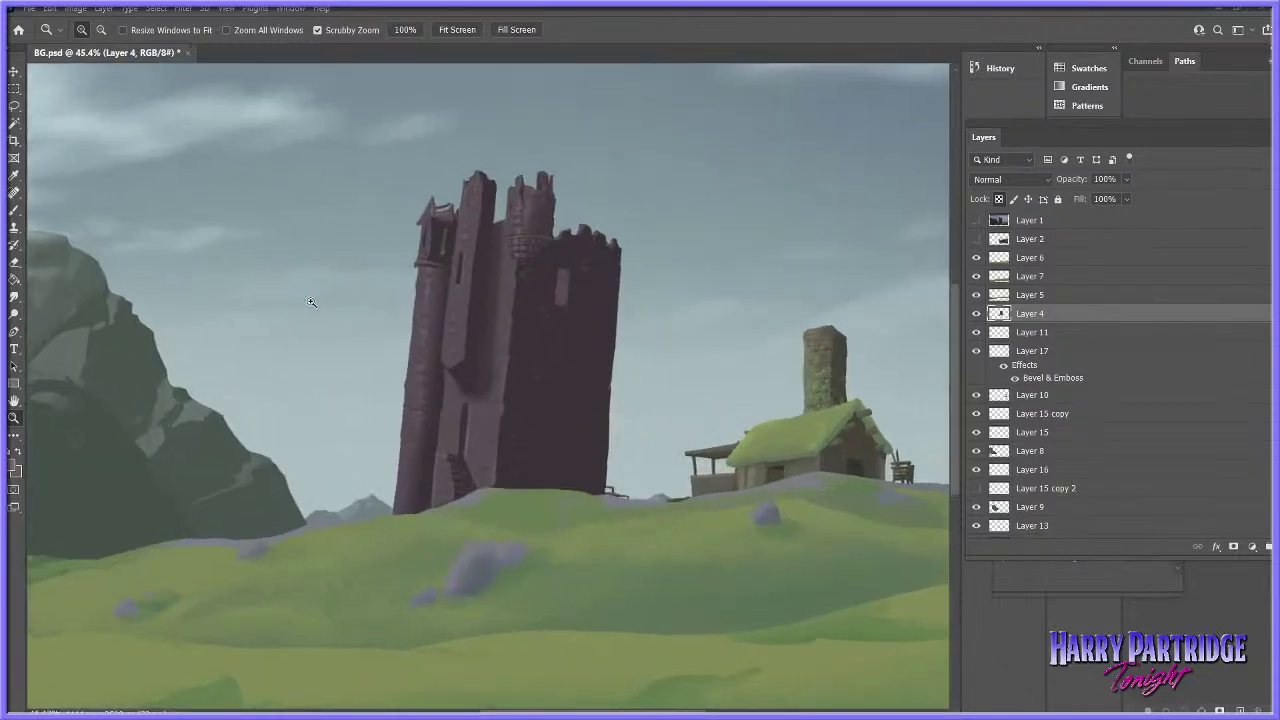
click(15, 211)
click(18, 471)
click(508, 327)
key(Return)
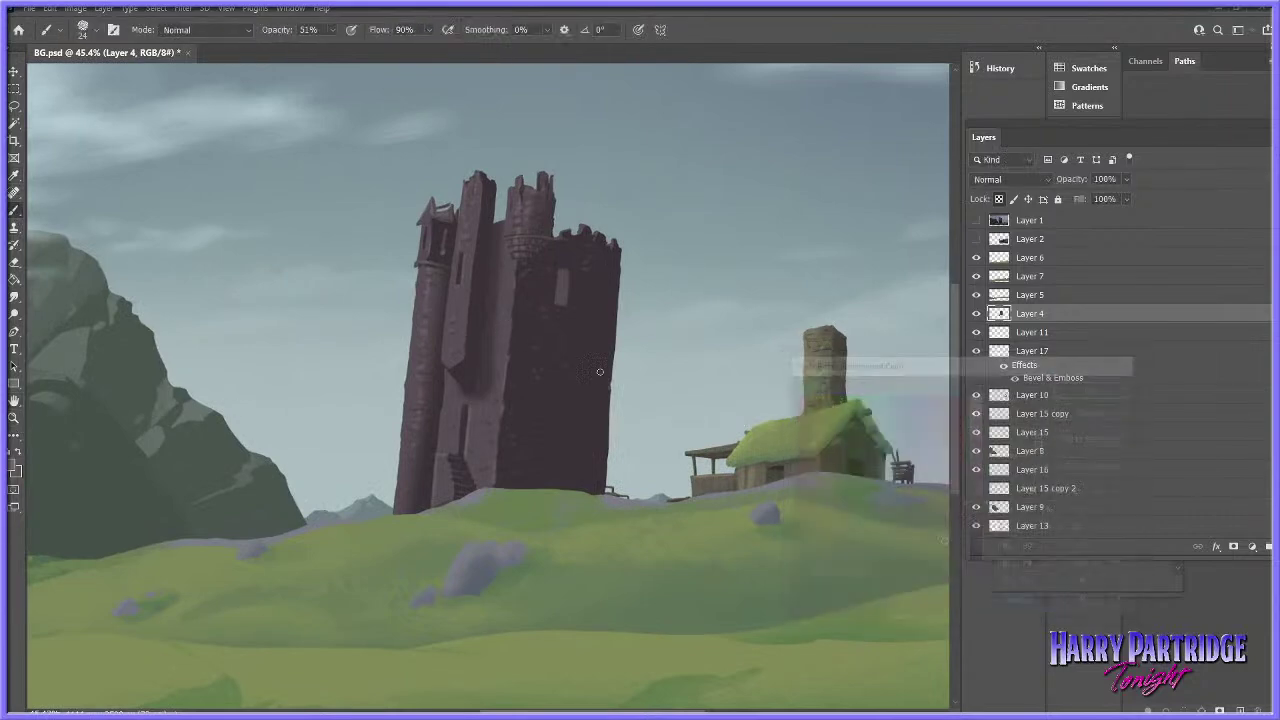
- Switch from the pastel brush to a soft round brush and try a lighter stroke down the tower's shadowed wall
right_click(611, 362)
click(722, 396)
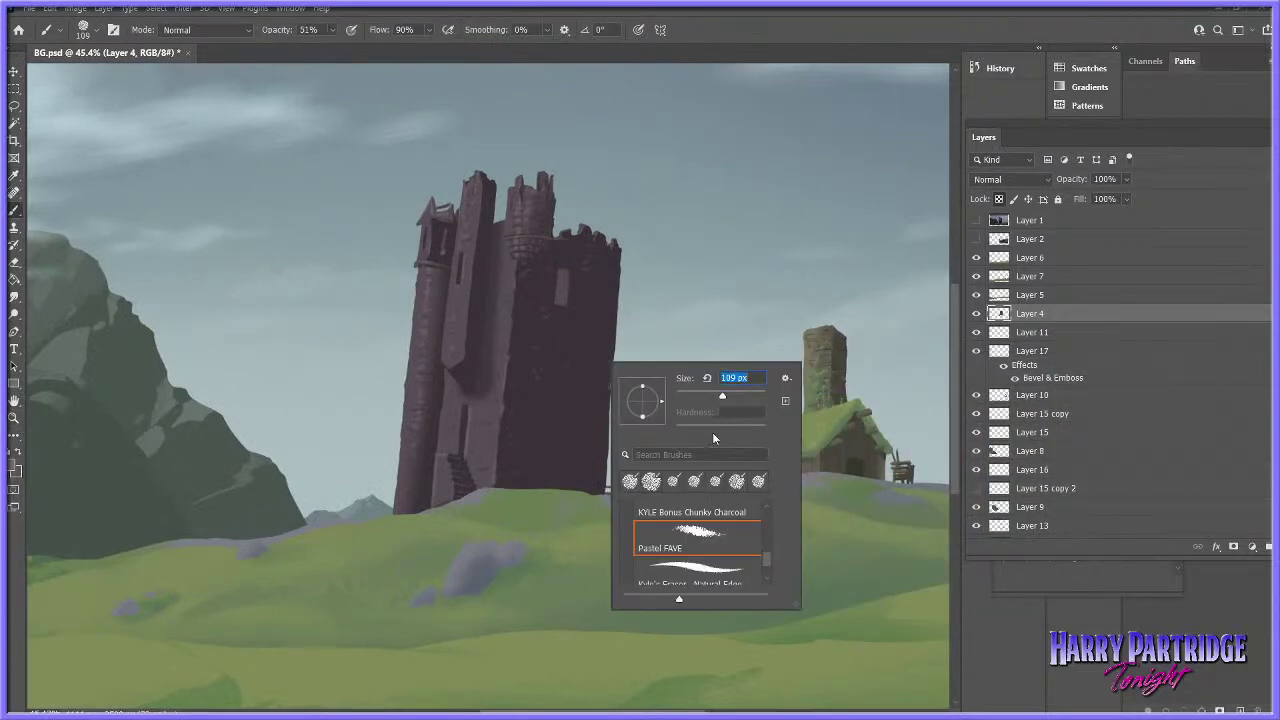
drag(766, 560, 766, 515)
click(708, 560)
drag(541, 341, 538, 449)
key(ctrl+z)
- Adjust the brush size, set its opacity to 22%, and try broad lightening strokes over the shadowed wall
right_click(581, 333)
drag(690, 405, 653, 404)
click(729, 368)
mouse_move(552, 285)
mouse_down()
mouse_move(555, 452)
mouse_move(583, 335)
mouse_up()
click(332, 30)
drag(331, 46, 340, 46)
drag(562, 281, 525, 608)
key(ctrl+z)
key(ctrl+z)
- Try a 92 px stroke on the shadowed wall, and softly lighten the wall's base with a larger brush
right_click(631, 360)
click(738, 394)
drag(576, 284, 567, 441)
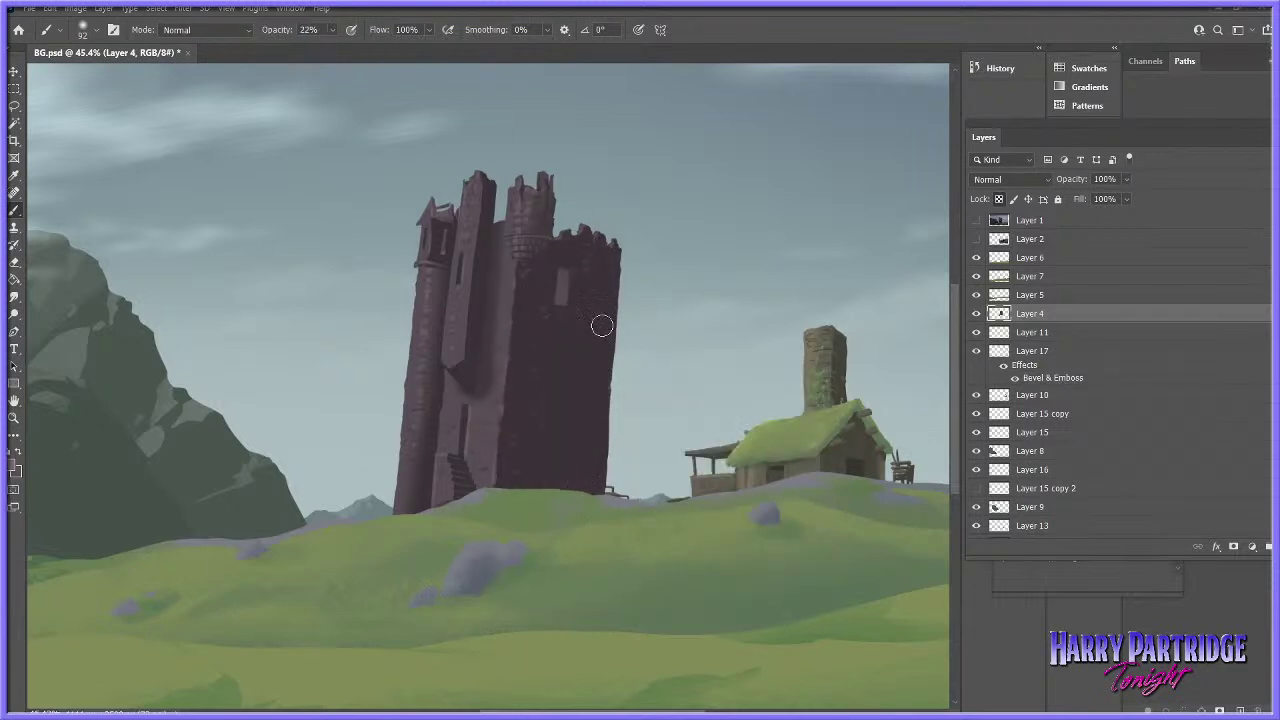
key(ctrl+z)
right_click(605, 323)
click(750, 357)
mouse_move(497, 509)
mouse_down()
mouse_move(647, 515)
mouse_move(586, 500)
mouse_move(528, 543)
mouse_move(521, 531)
mouse_move(606, 492)
mouse_up()
drag(574, 272, 537, 560)
key(ctrl+z)
- Compare the full painting with the reference photo, examining the ground around the tower's base and the cottage
click(14, 418)
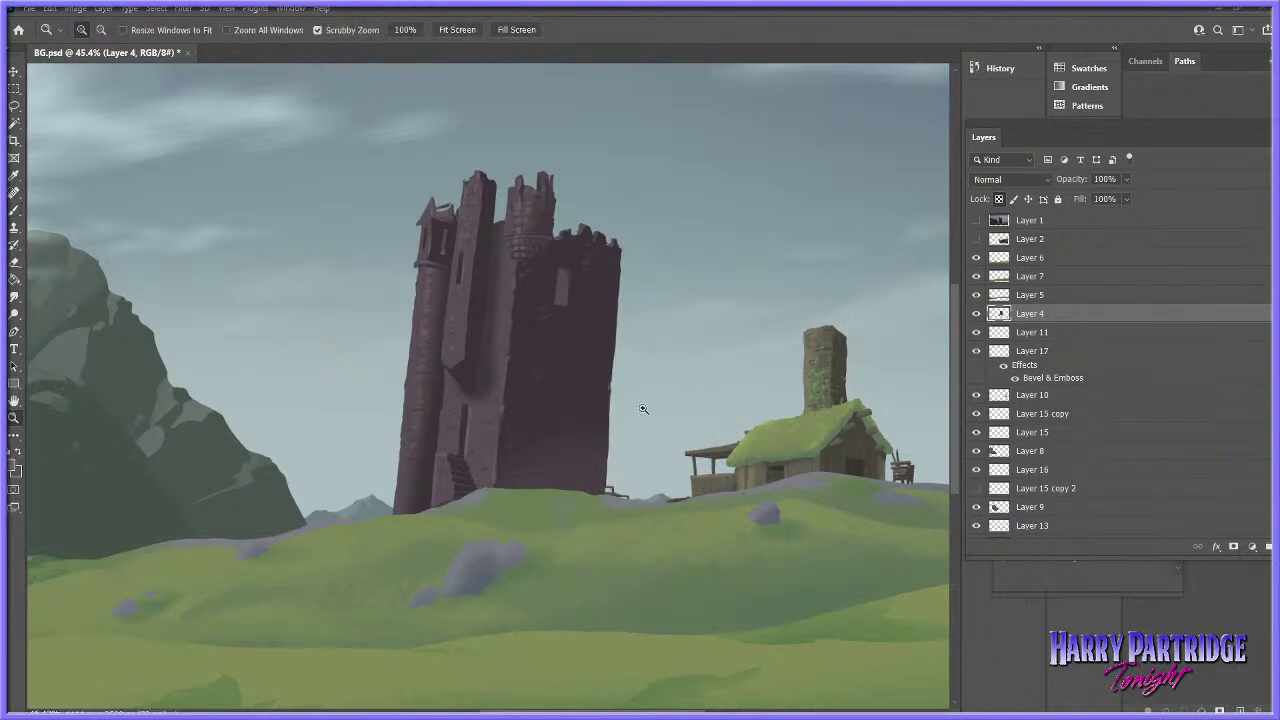
drag(690, 460, 628, 480)
click(975, 221)
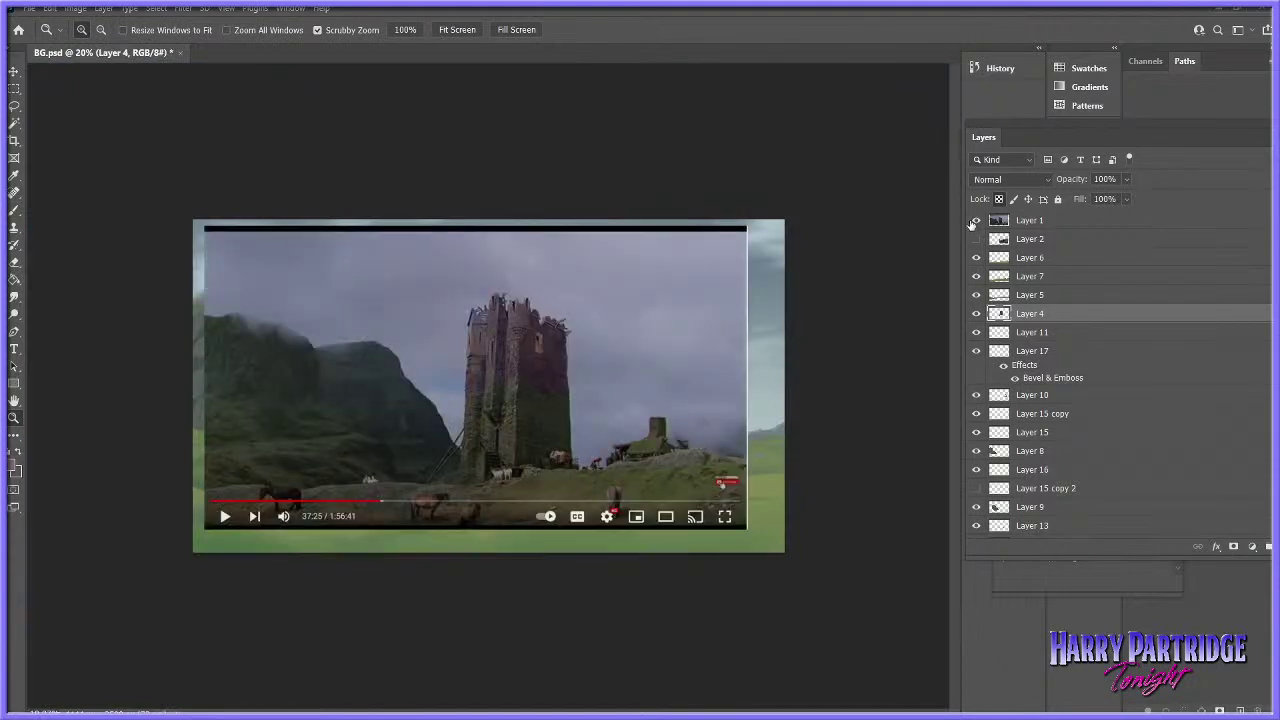
drag(600, 468, 648, 530)
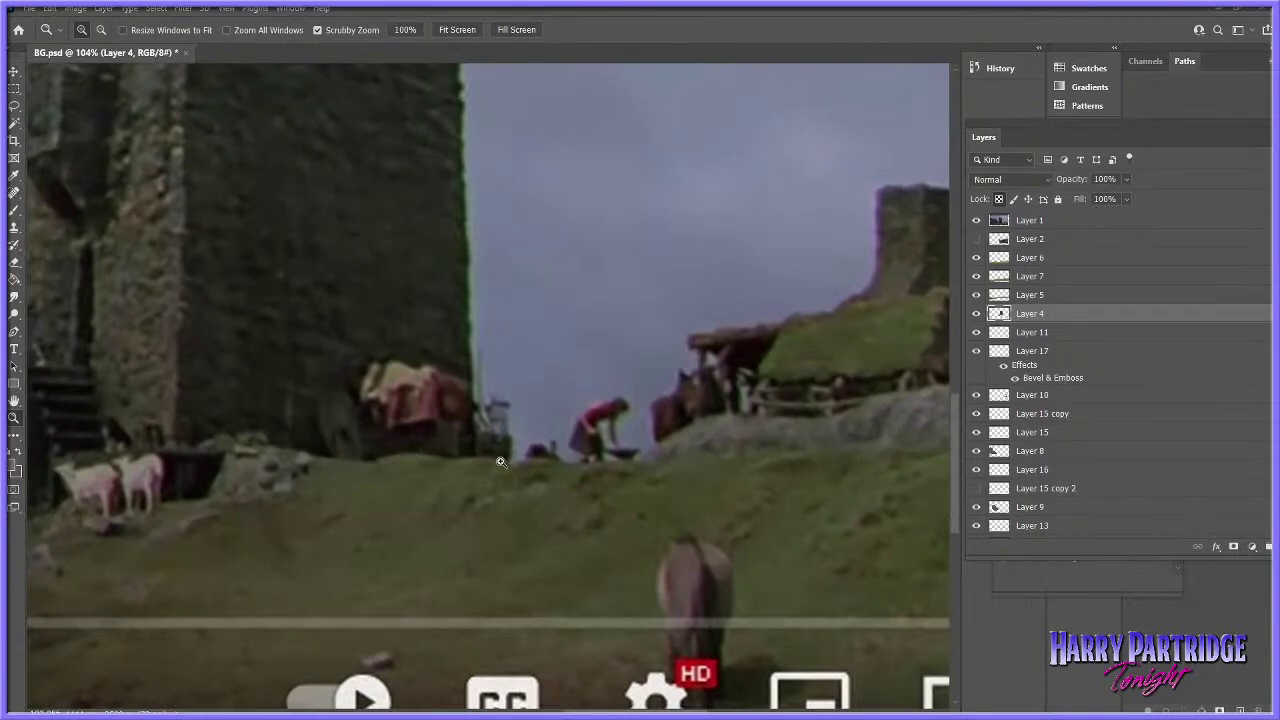
scroll(504, 454, down, 4)
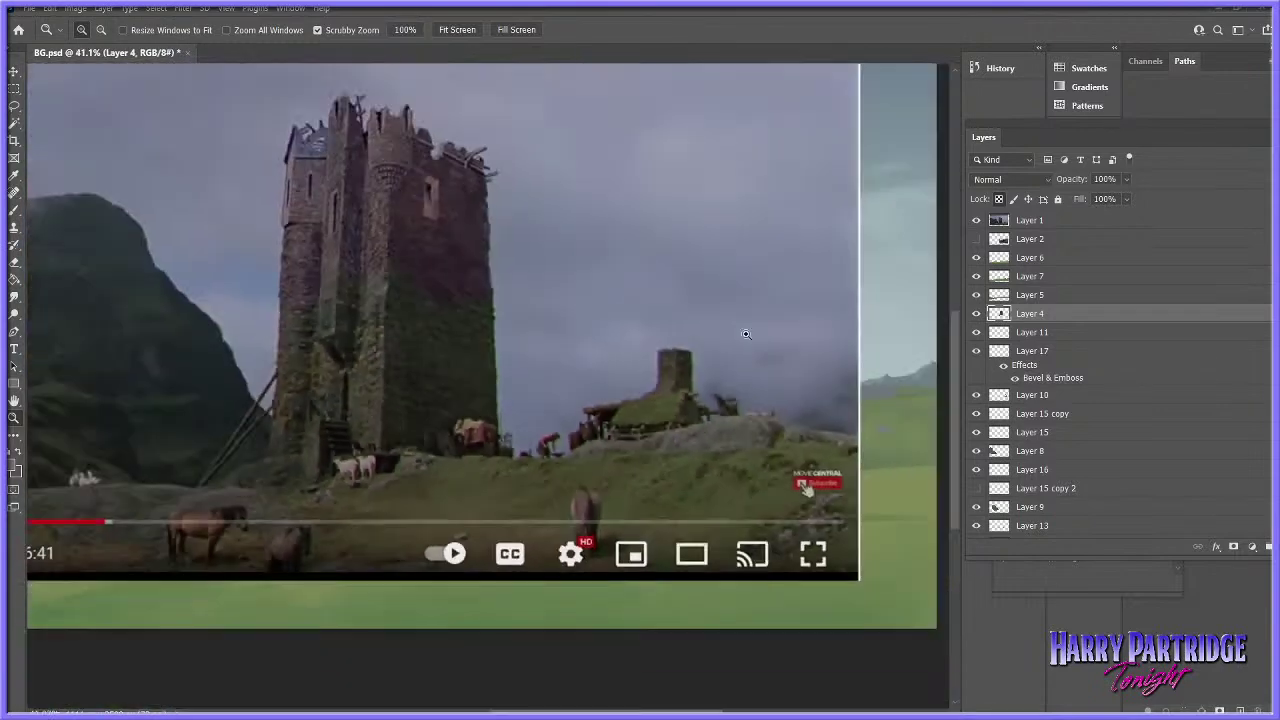
click(976, 221)
scroll(648, 403, down, 2)
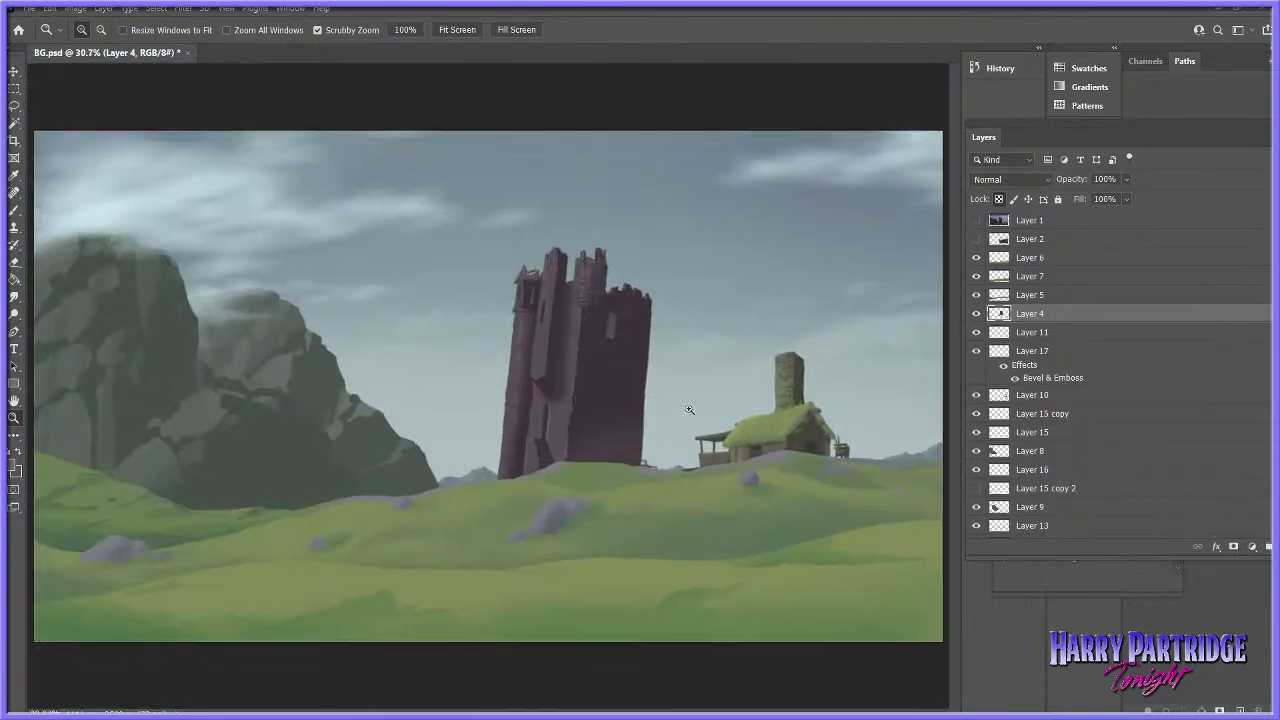
scroll(594, 369, up, 4)
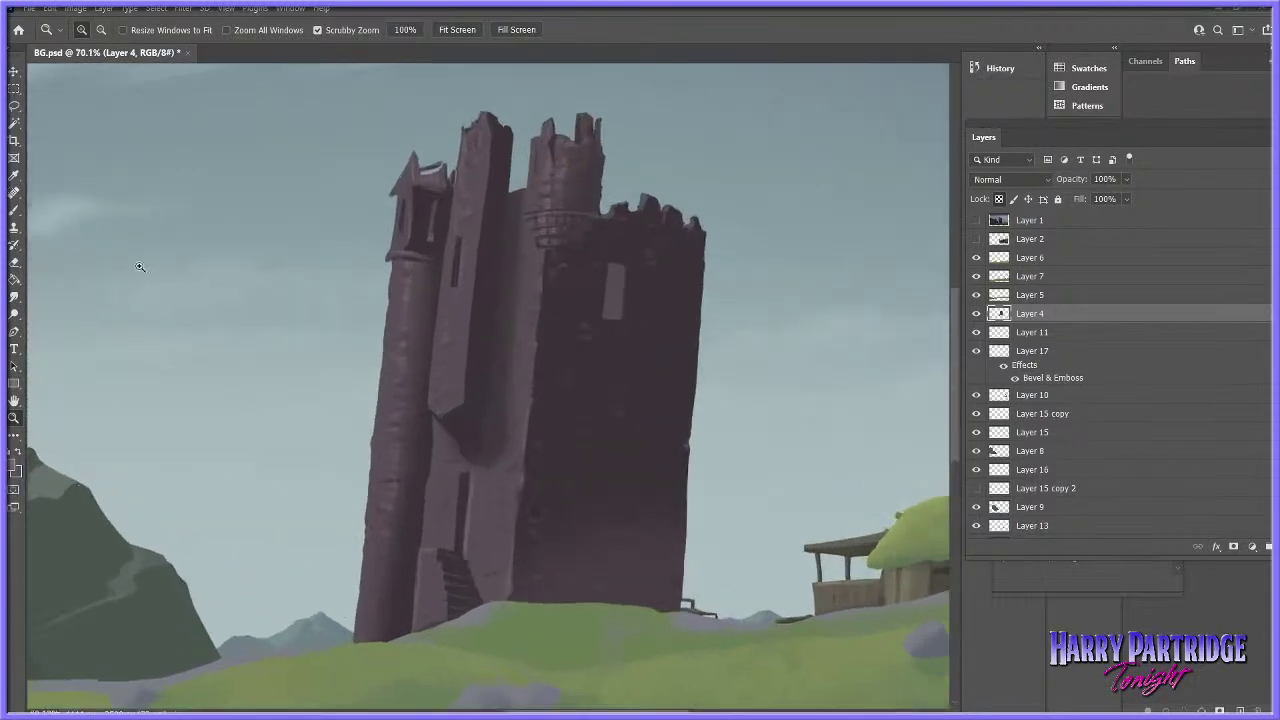
- Set the soft brush to 28 px and 14% opacity, and softly lighten the narrow side turret
click(14, 214)
right_click(596, 262)
click(334, 31)
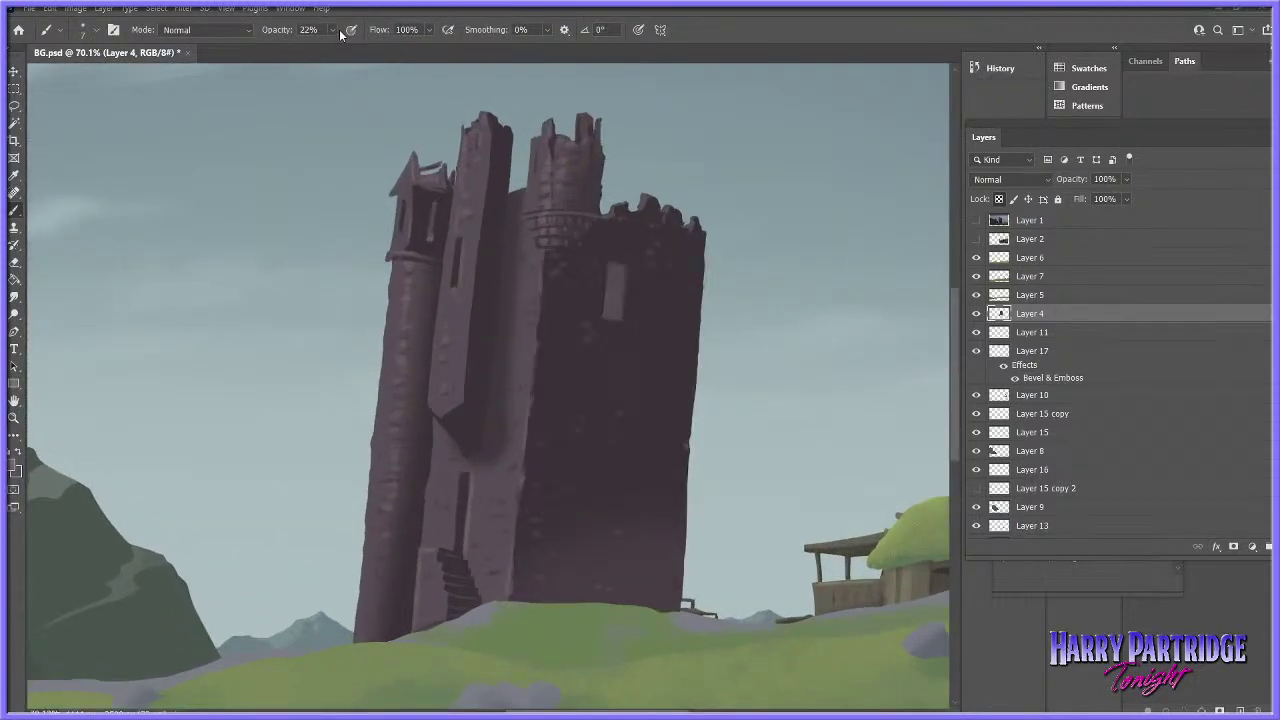
click(334, 31)
drag(331, 47, 354, 48)
click(412, 188)
key(ctrl+z)
right_click(455, 239)
click(533, 273)
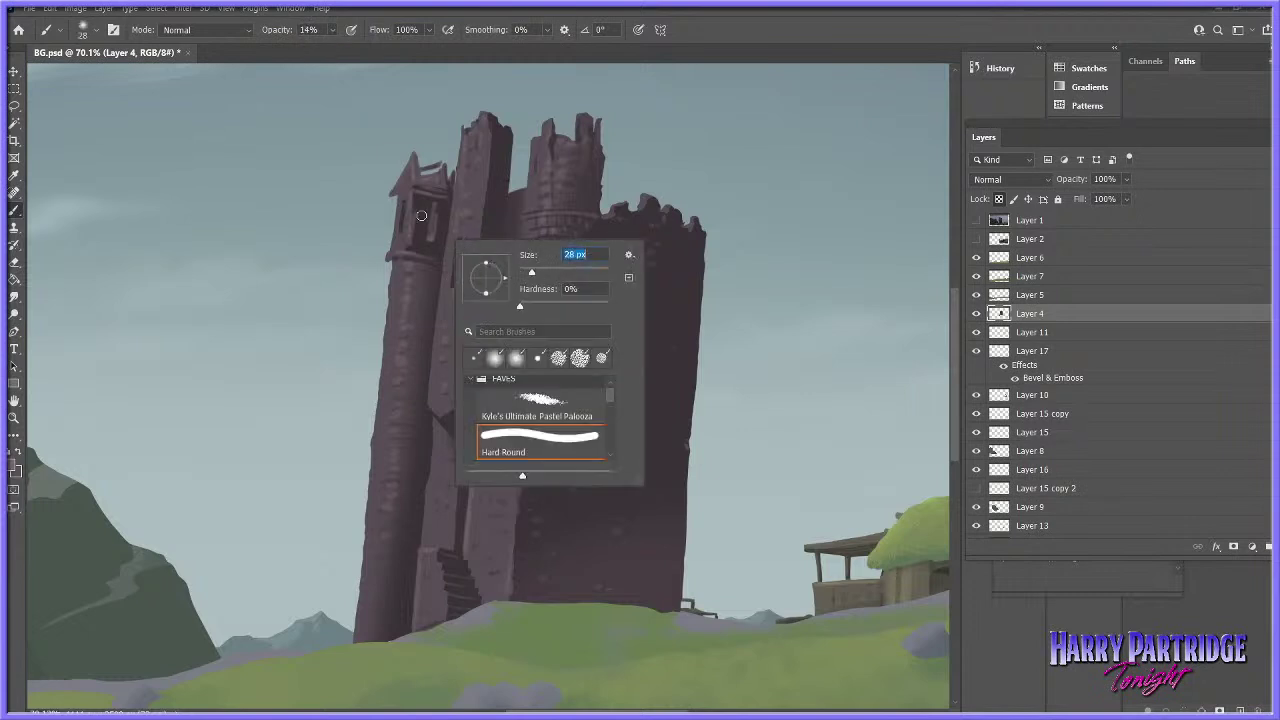
click(421, 214)
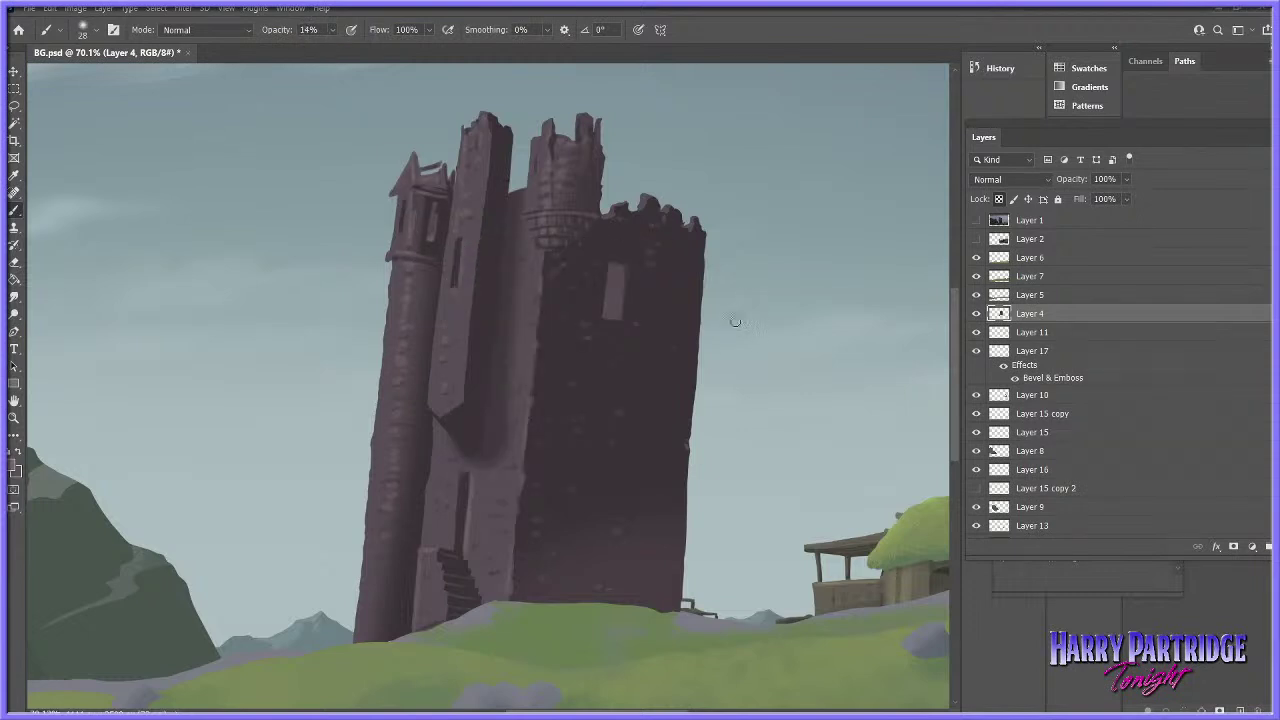
- Check the tower in the reference photo and lasso the upper window on the shadowed wall
click(977, 220)
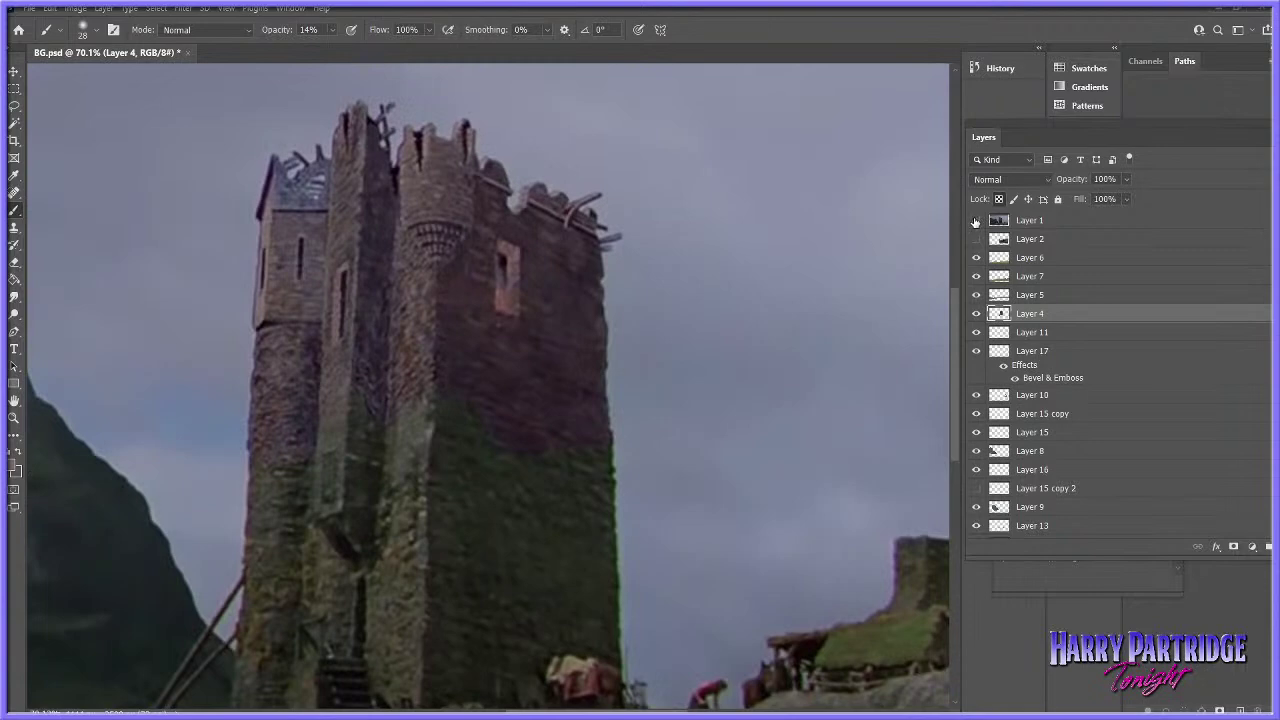
click(976, 221)
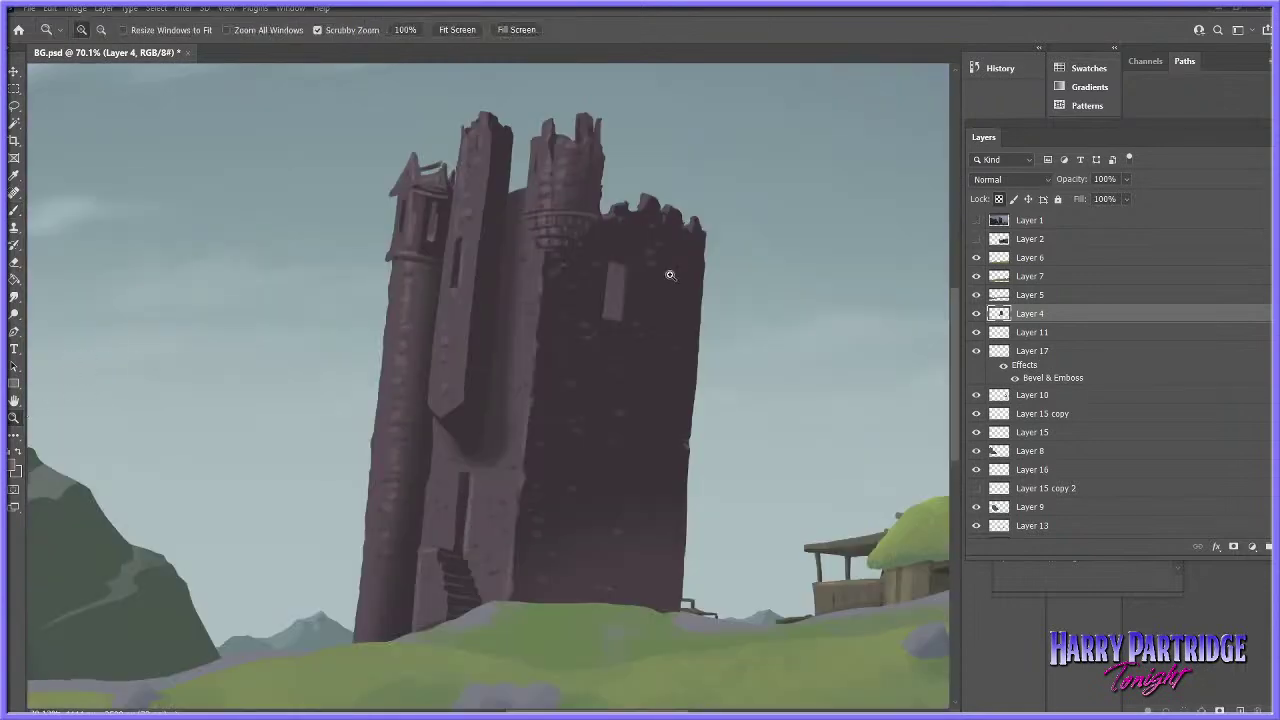
scroll(672, 268, up, 5)
click(14, 105)
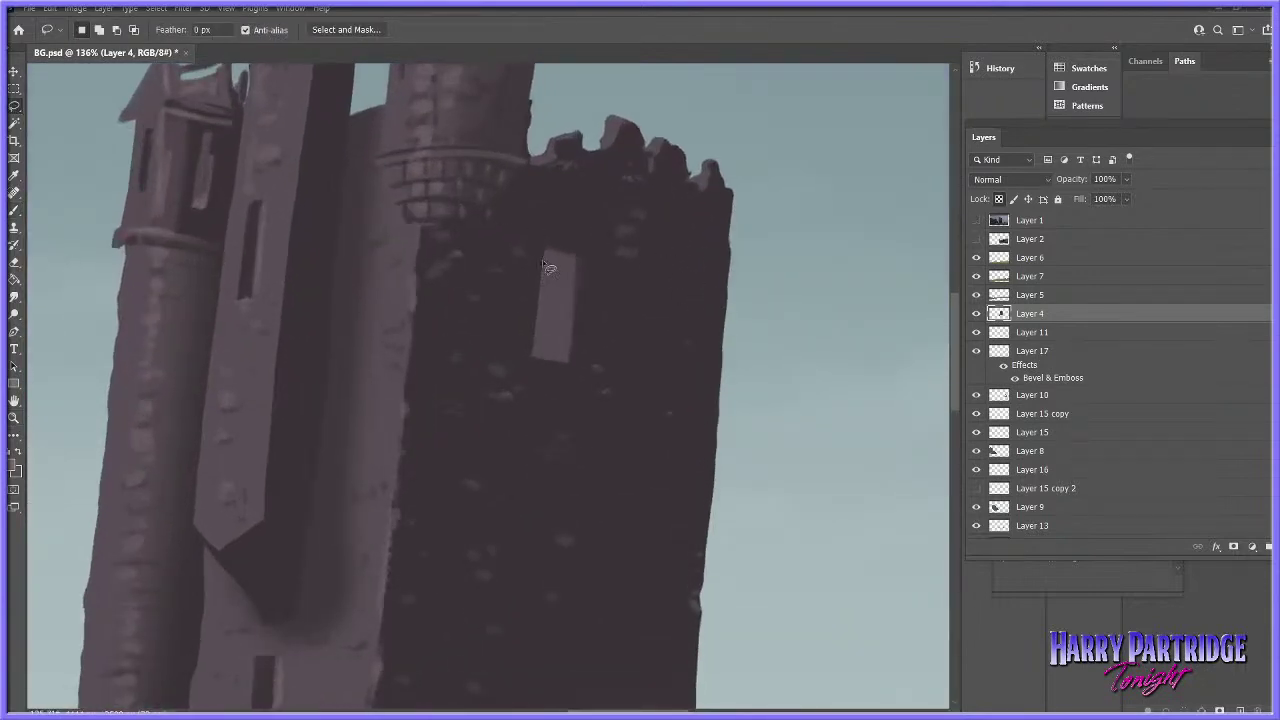
mouse_move(542, 270)
mouse_down()
mouse_move(530, 360)
mouse_move(566, 370)
mouse_move(580, 273)
mouse_move(558, 250)
mouse_up()
- Set the foreground colour to a bright orange for the window's glow
key(i)
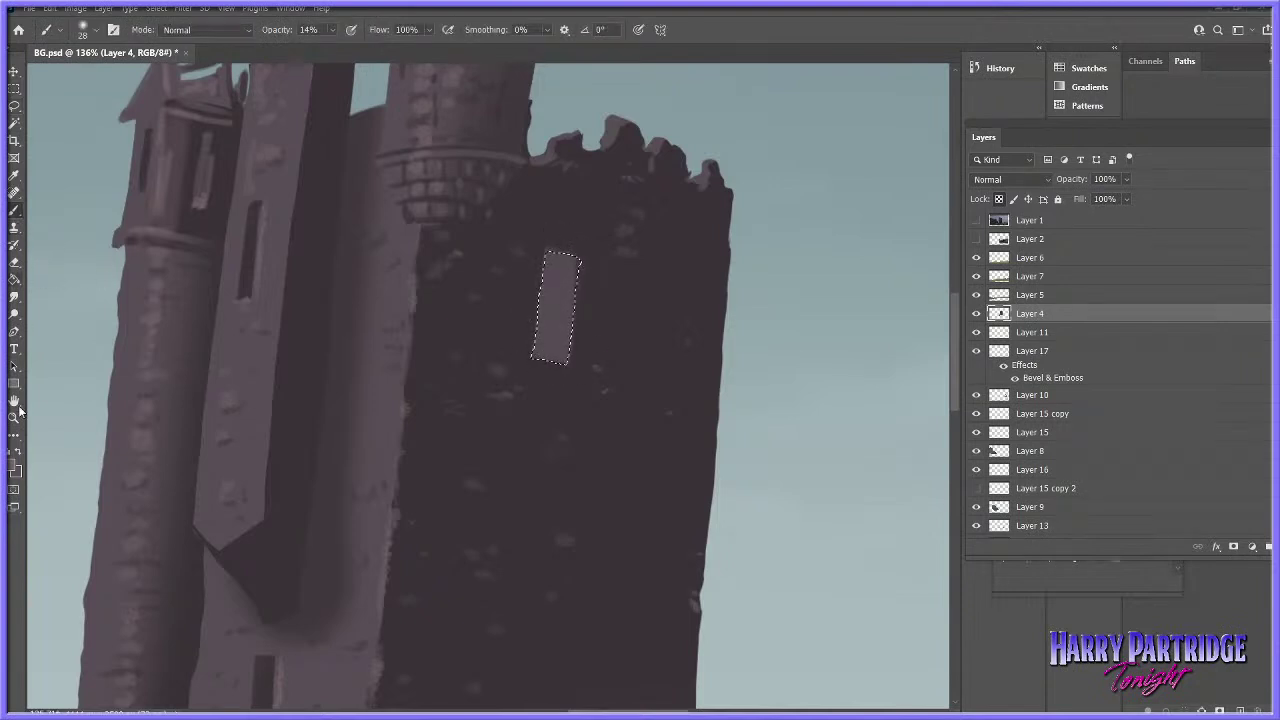
click(23, 467)
click(825, 455)
click(977, 430)
click(815, 451)
drag(815, 451, 806, 440)
click(982, 413)
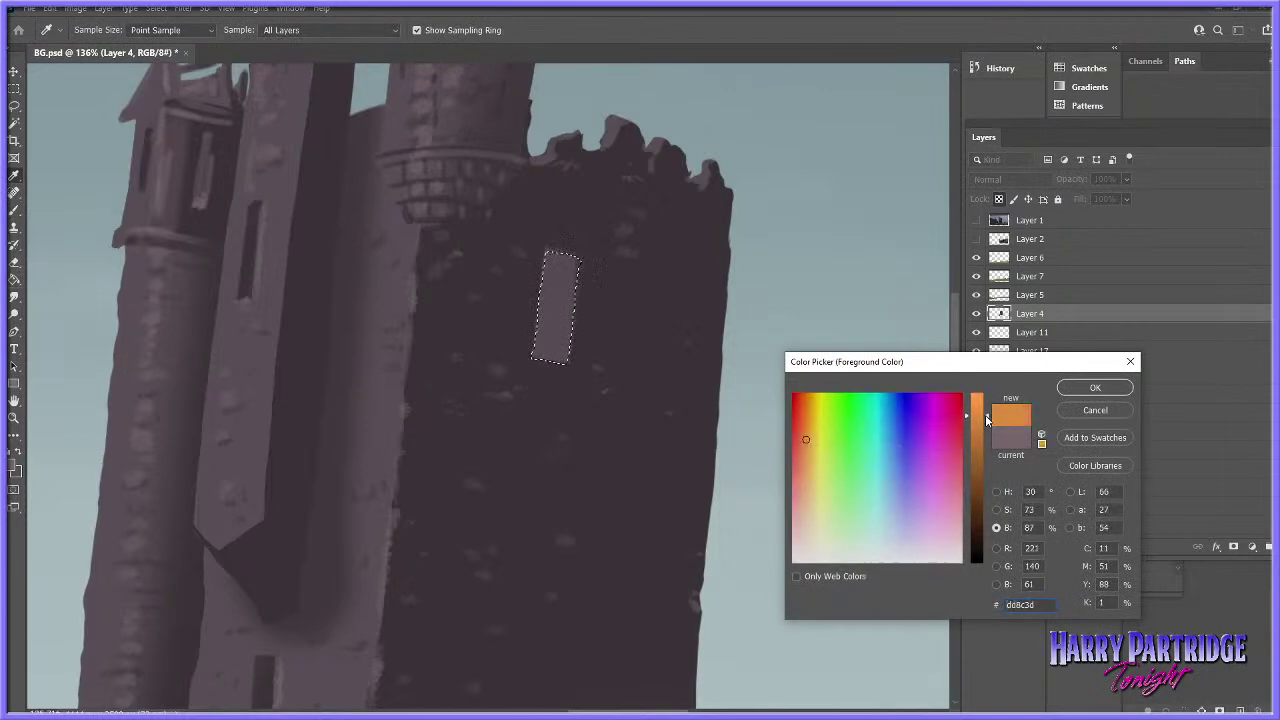
click(802, 442)
click(984, 403)
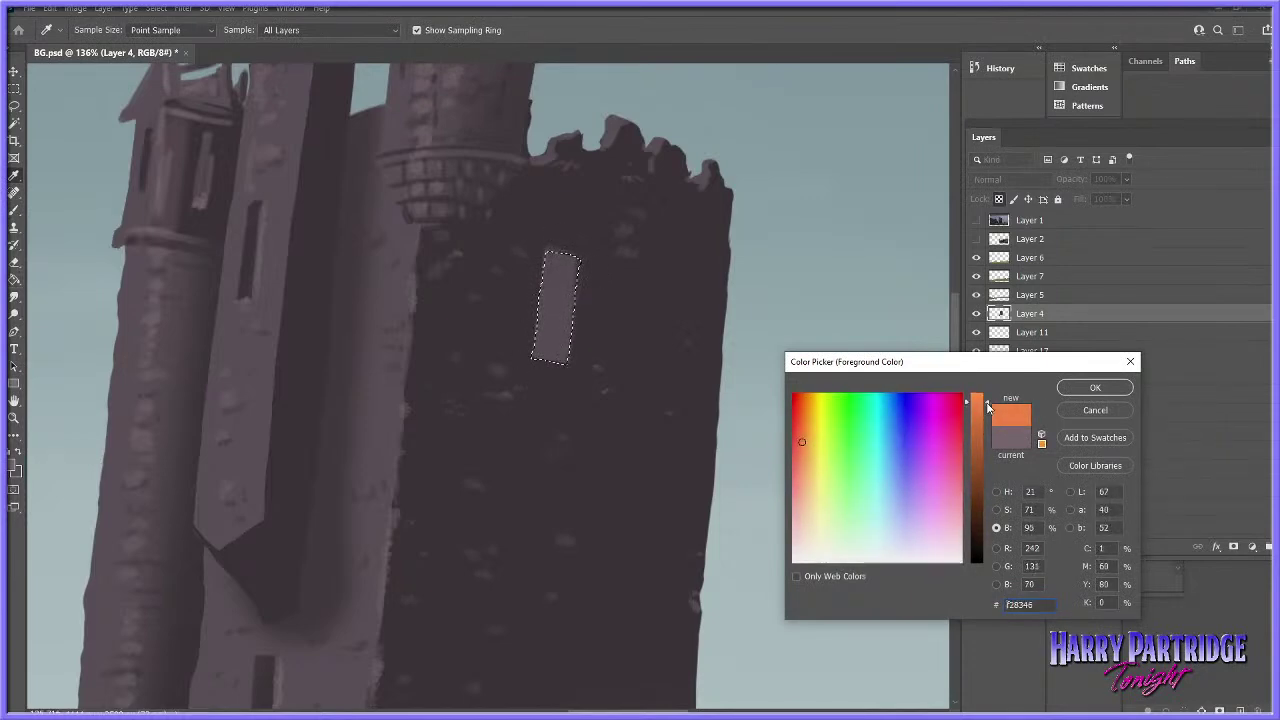
click(1085, 390)
- Paint an orange glow rising from the window's sill with the soft brush at 80 px, deselect, and review the full scene
key(b)
right_click(591, 401)
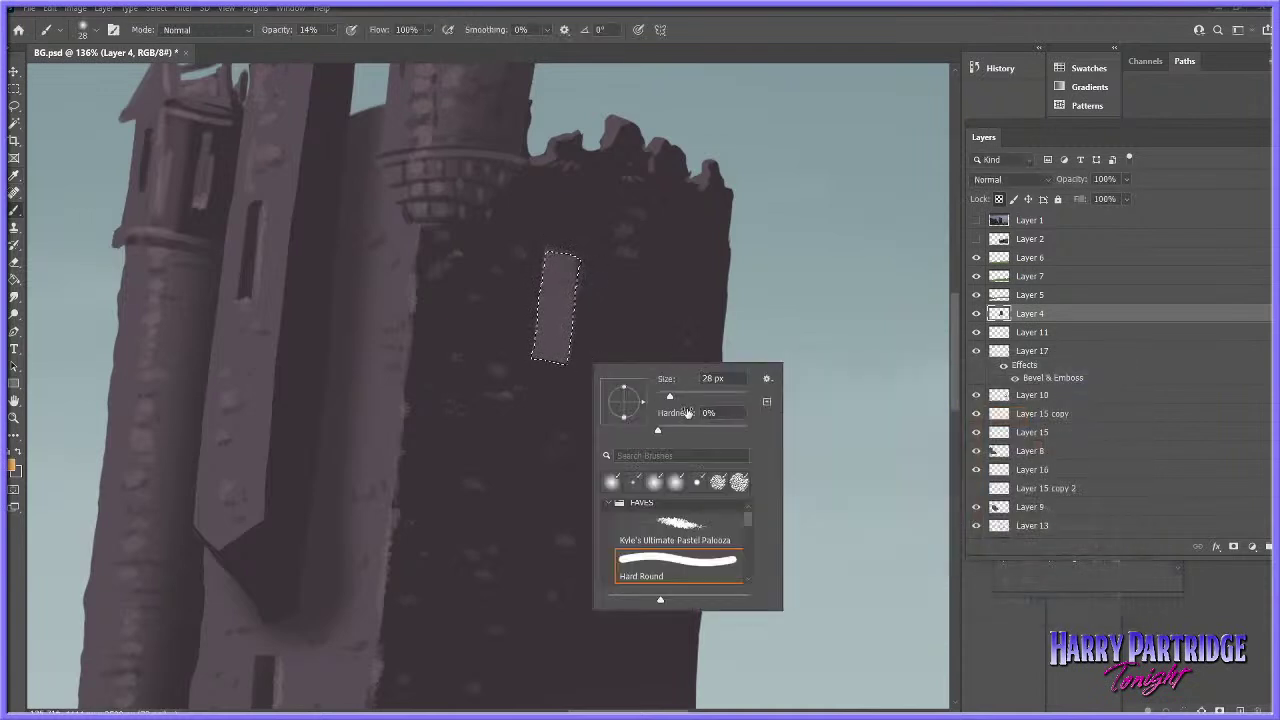
mouse_move(548, 369)
mouse_down()
mouse_move(522, 301)
mouse_move(514, 310)
mouse_move(535, 291)
mouse_move(537, 391)
mouse_up()
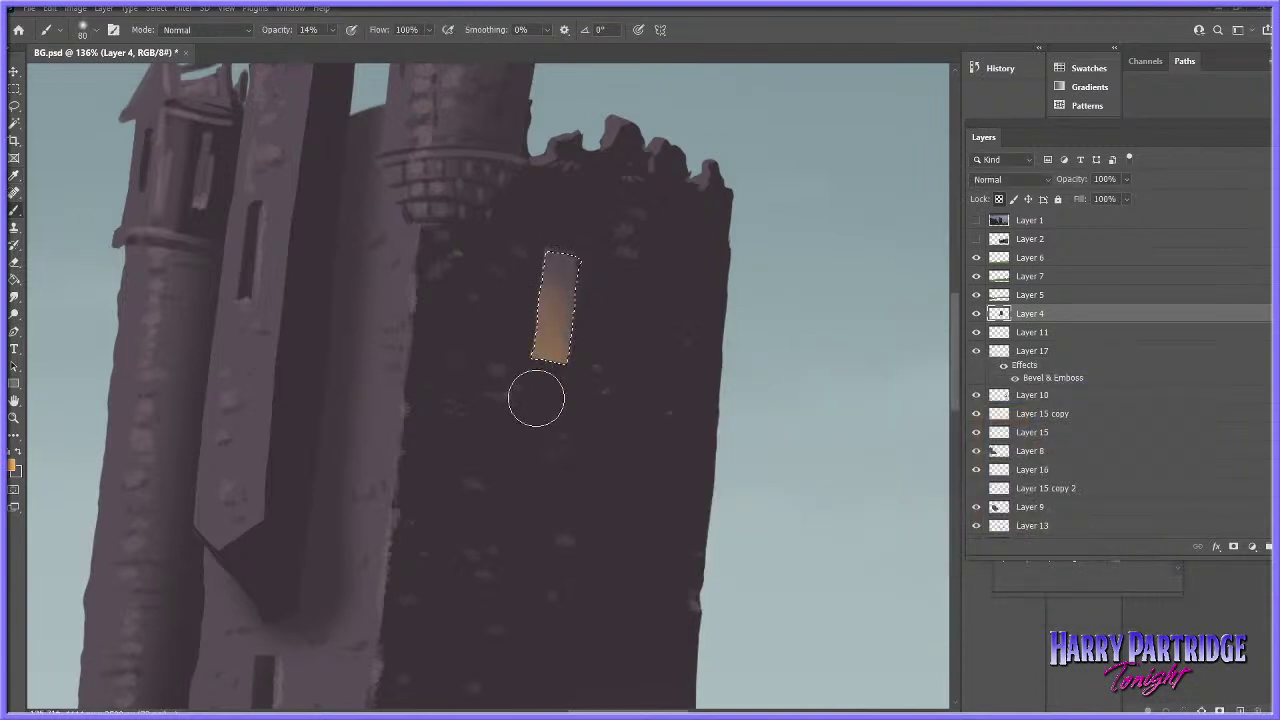
key(ctrl+d)
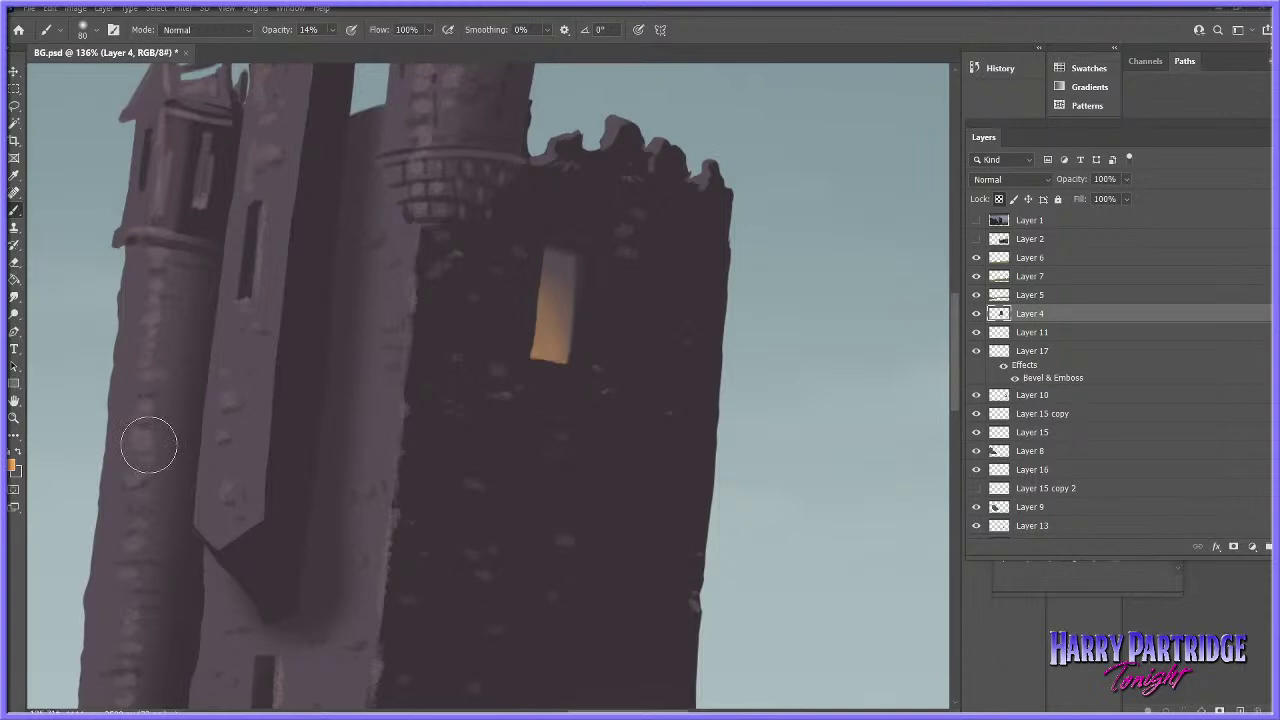
click(14, 418)
drag(685, 436, 613, 480)
drag(683, 458, 623, 569)
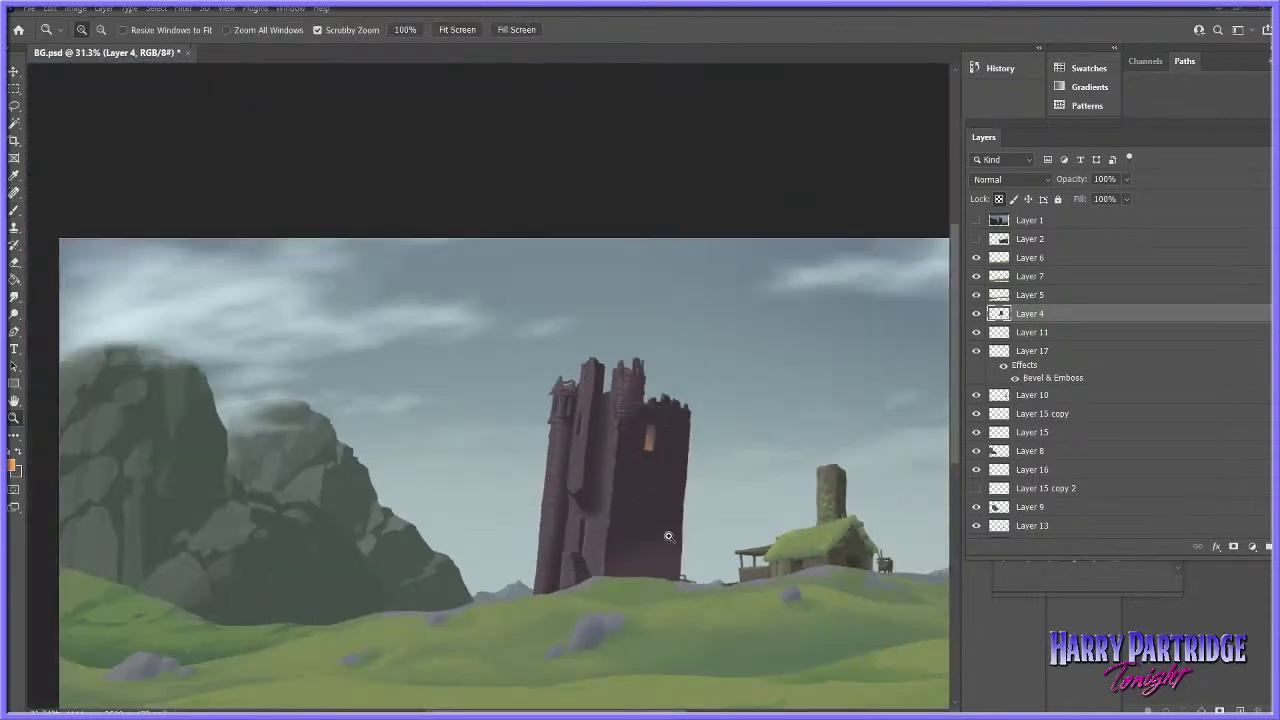
- Compare the painted tower with the reference photo on Layer 1, and hide the photo again
drag(677, 534, 668, 554)
click(689, 441)
click(977, 221)
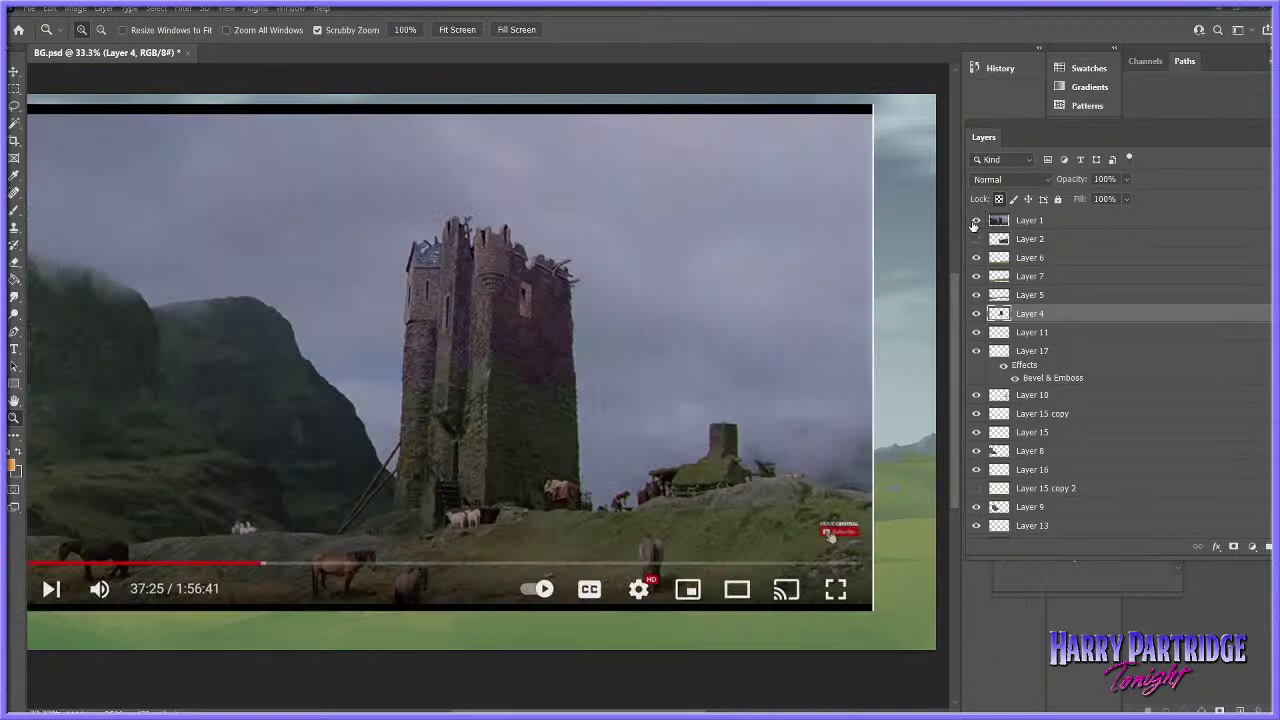
click(976, 221)
scroll(560, 402, up, 3)
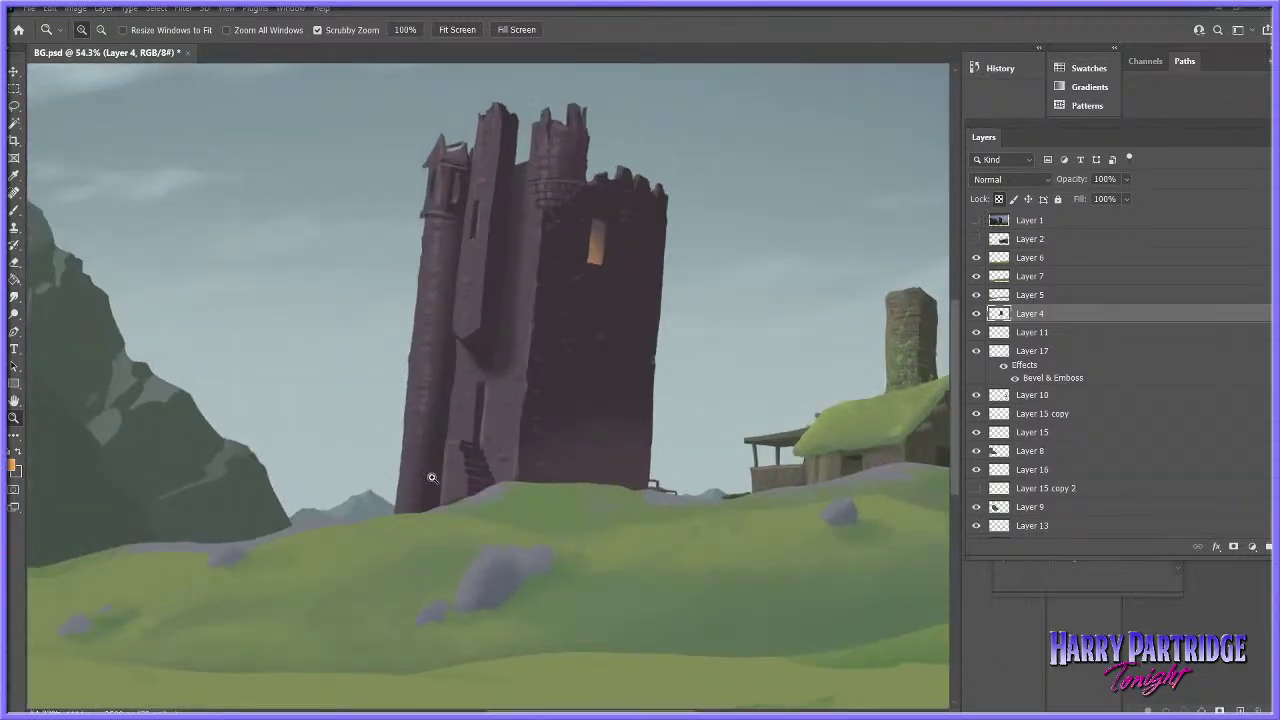
scroll(427, 476, down, 4)
scroll(464, 502, up, 5)
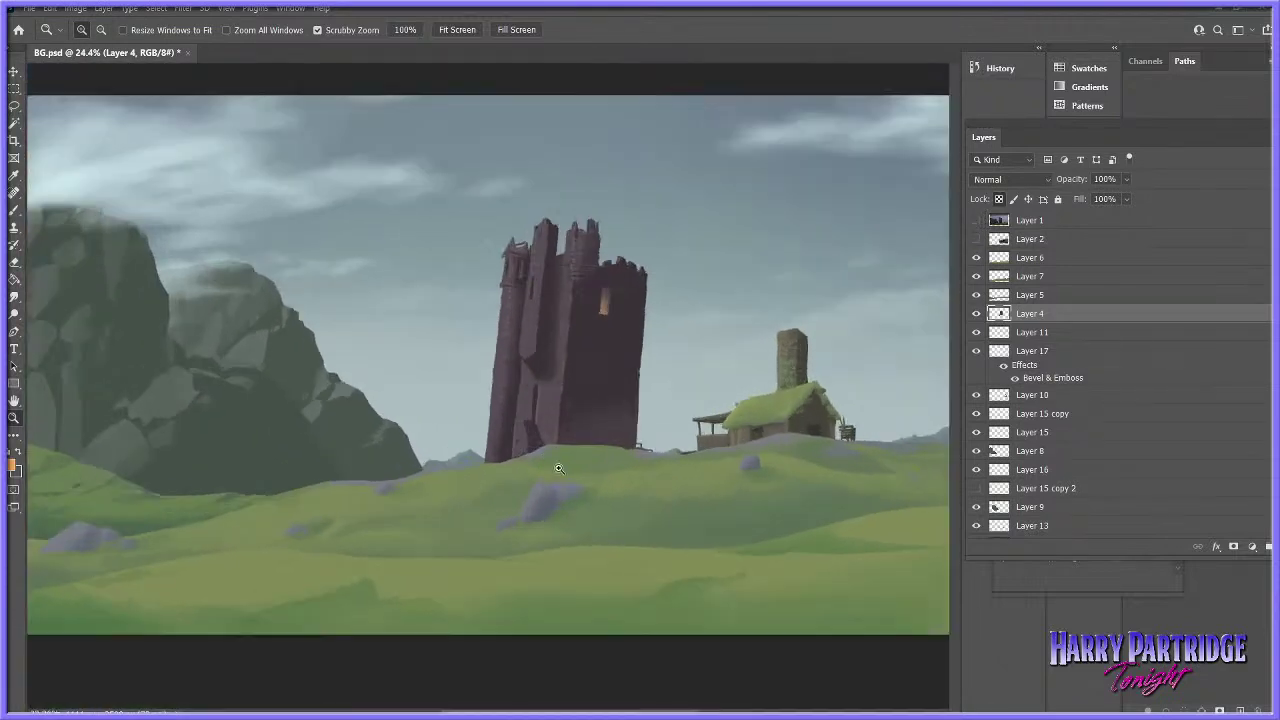
- Sample the lighter mauve stone of the tower's lit wall as the foreground colour
key(b)
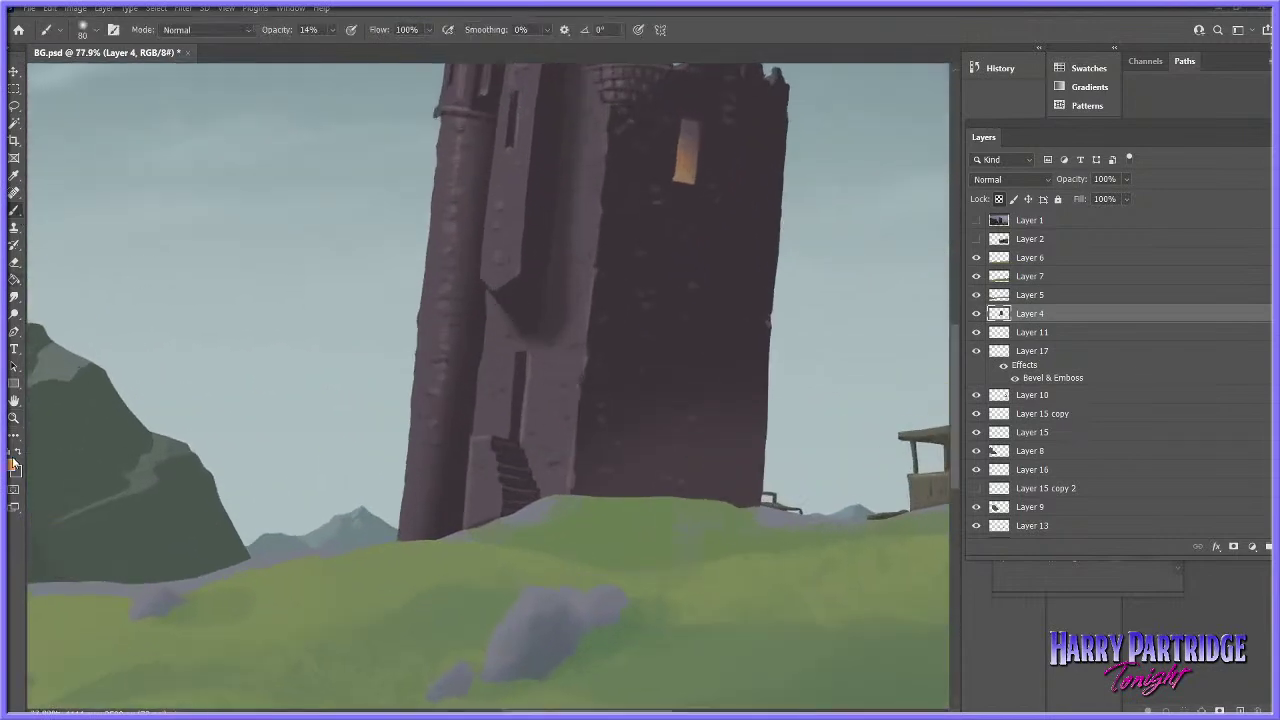
click(12, 462)
click(481, 222)
key(Return)
- Switch to a rough-edged brush preset with 90% flow, and set it to 100% opacity and 28 px
right_click(541, 315)
click(611, 349)
click(493, 384)
right_click(523, 368)
drag(684, 521, 684, 525)
click(634, 521)
click(333, 31)
click(520, 384)
right_click(522, 404)
text(28)
key(Return)
- Paint lighter stone trim along the sill and outer side of the glowing window, and inspect the tower
scroll(954, 436, up, 3)
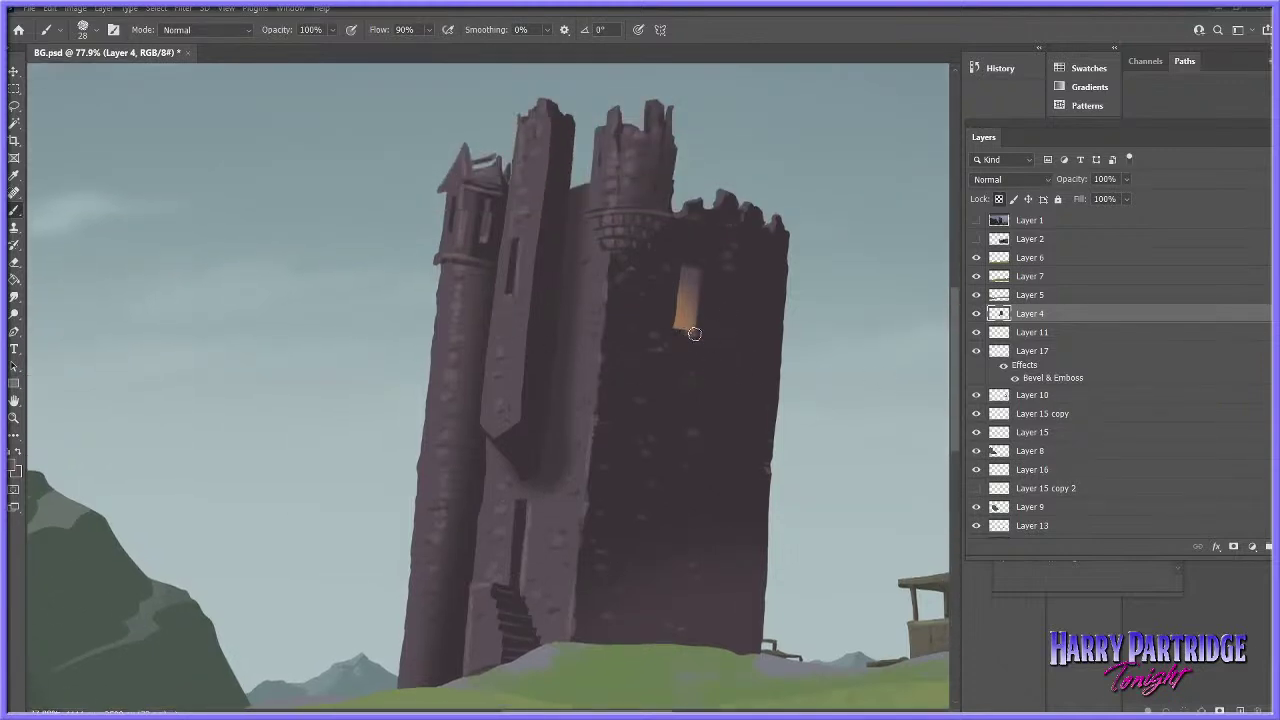
drag(677, 331, 698, 334)
drag(704, 277, 699, 325)
click(15, 416)
drag(724, 458, 715, 470)
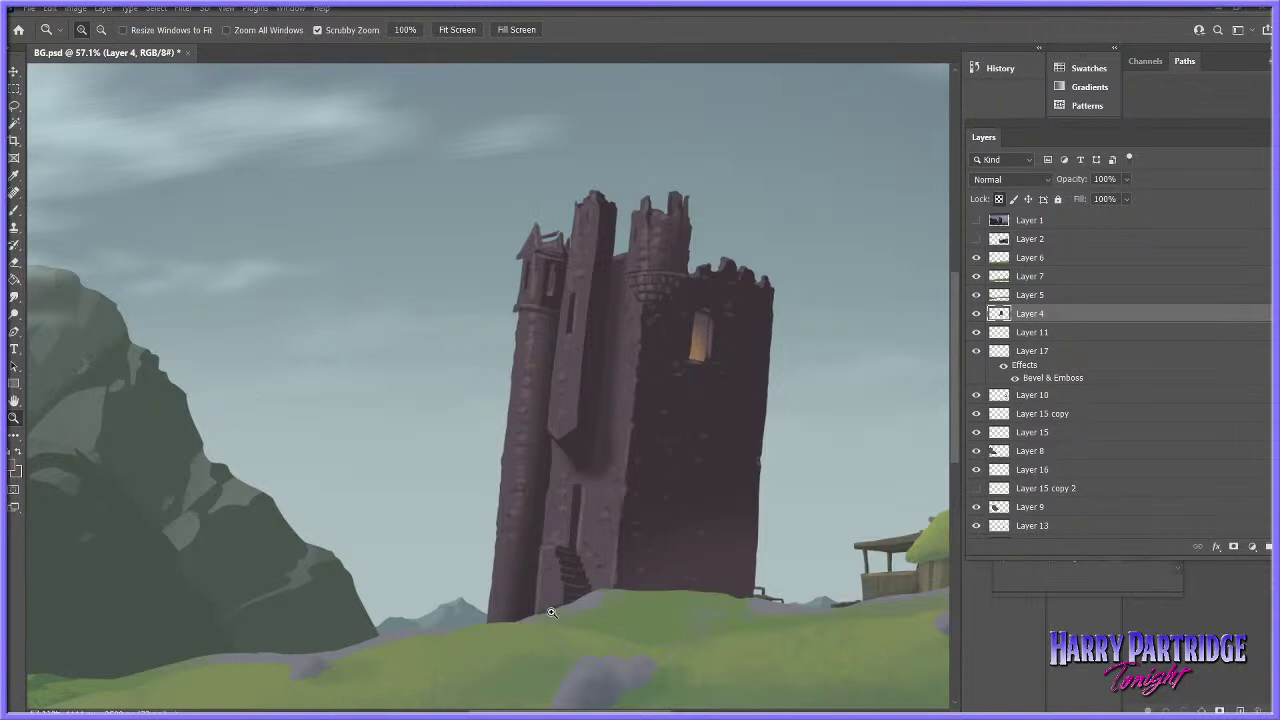
drag(740, 266, 739, 256)
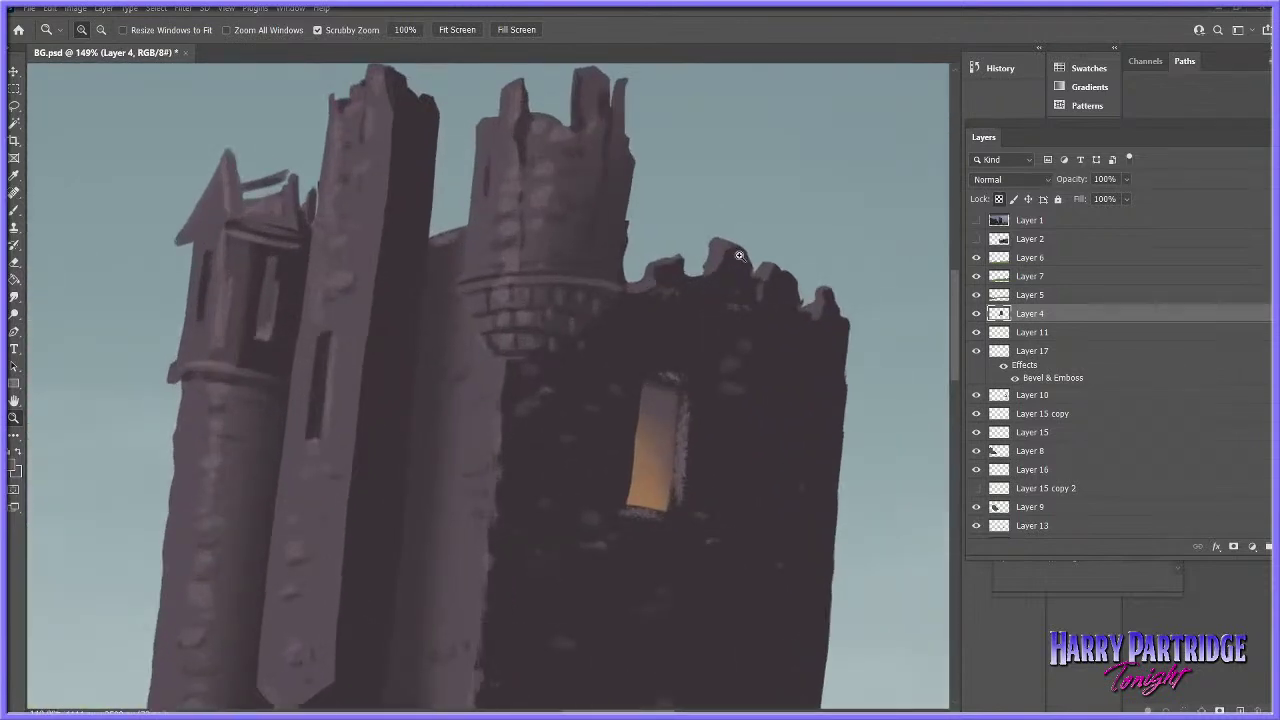
- Sample the shadowed wall's colour #3a3337, reduce the brush to 13 px, and darken the edge of the round turret's base
click(14, 211)
click(12, 466)
click(643, 325)
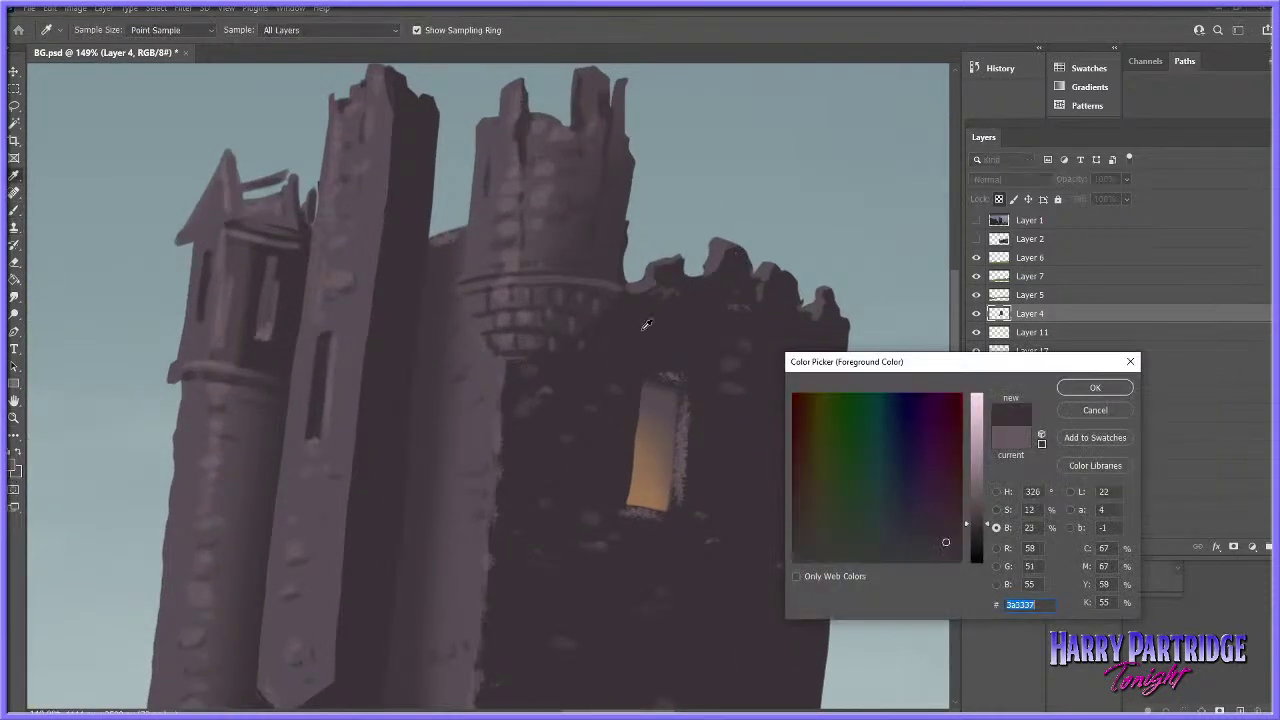
key(Return)
right_click(630, 320)
drag(707, 349, 701, 349)
drag(597, 284, 622, 288)
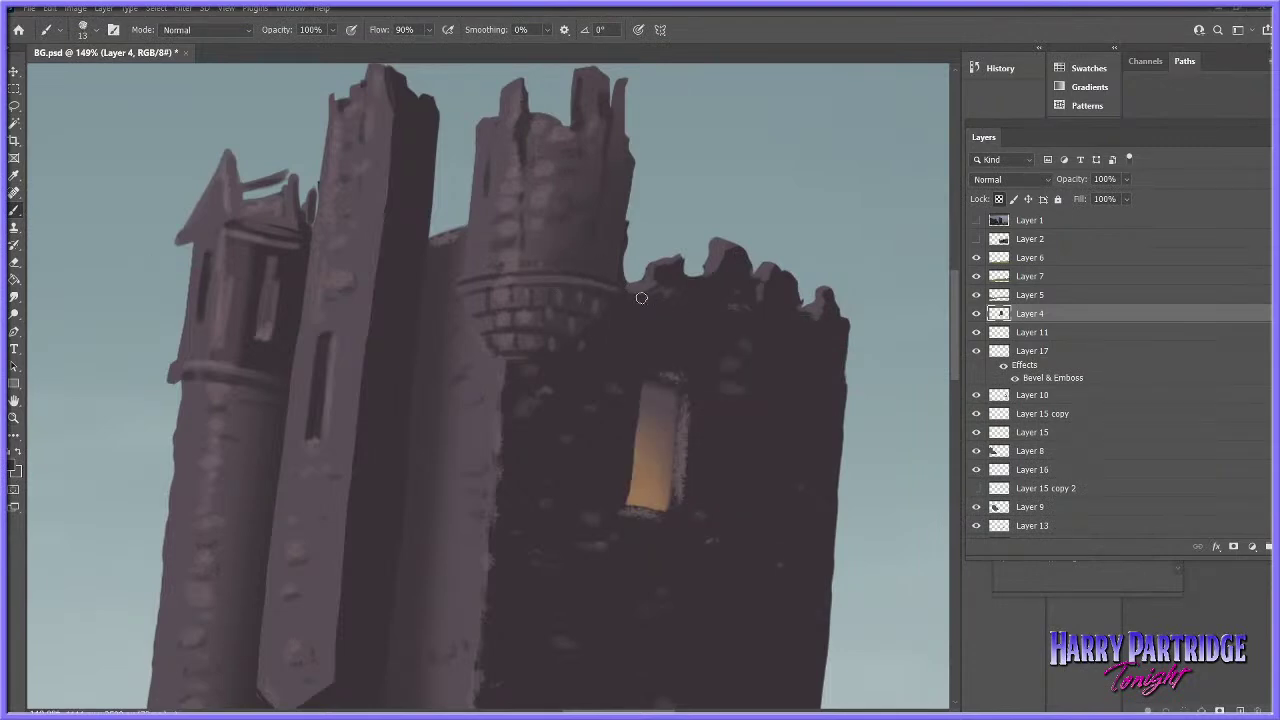
- Set the foreground colour to a slightly darker shade of the shadowed wall for fine detail near the window
key(z)
drag(795, 454, 734, 491)
drag(726, 431, 758, 455)
drag(546, 323, 571, 343)
scroll(295, 300, up, 3)
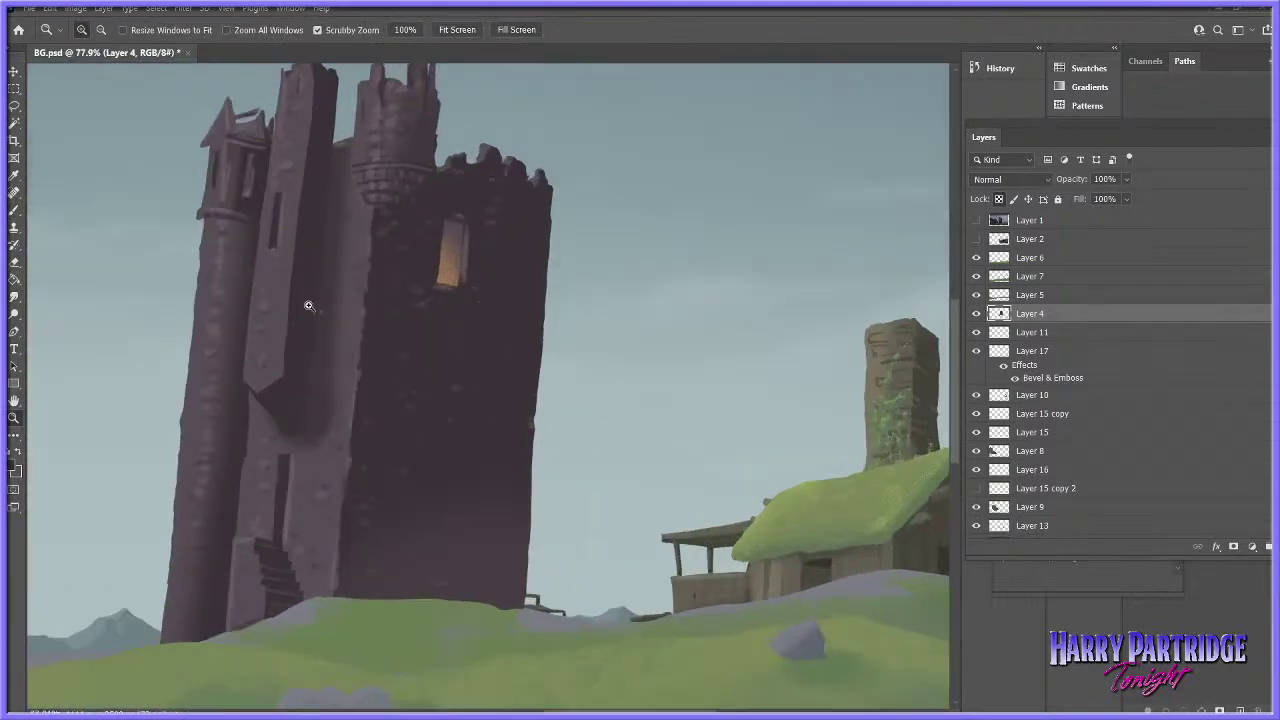
key(b)
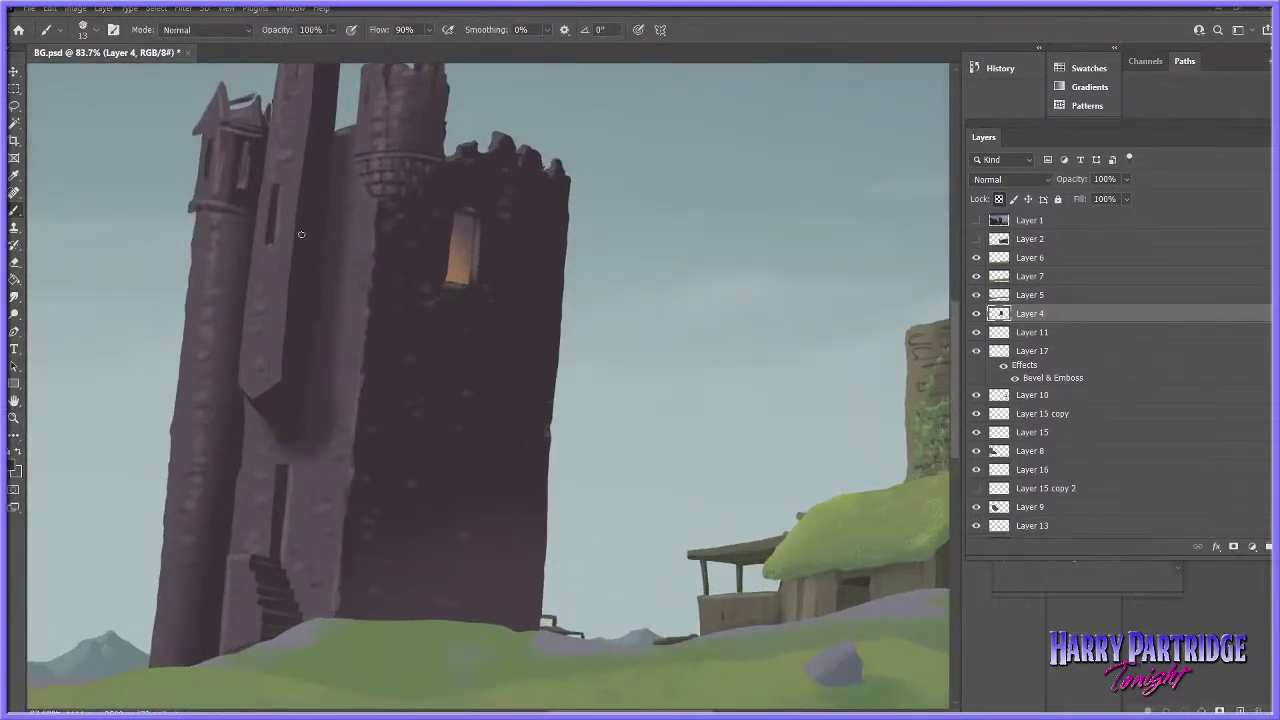
click(11, 466)
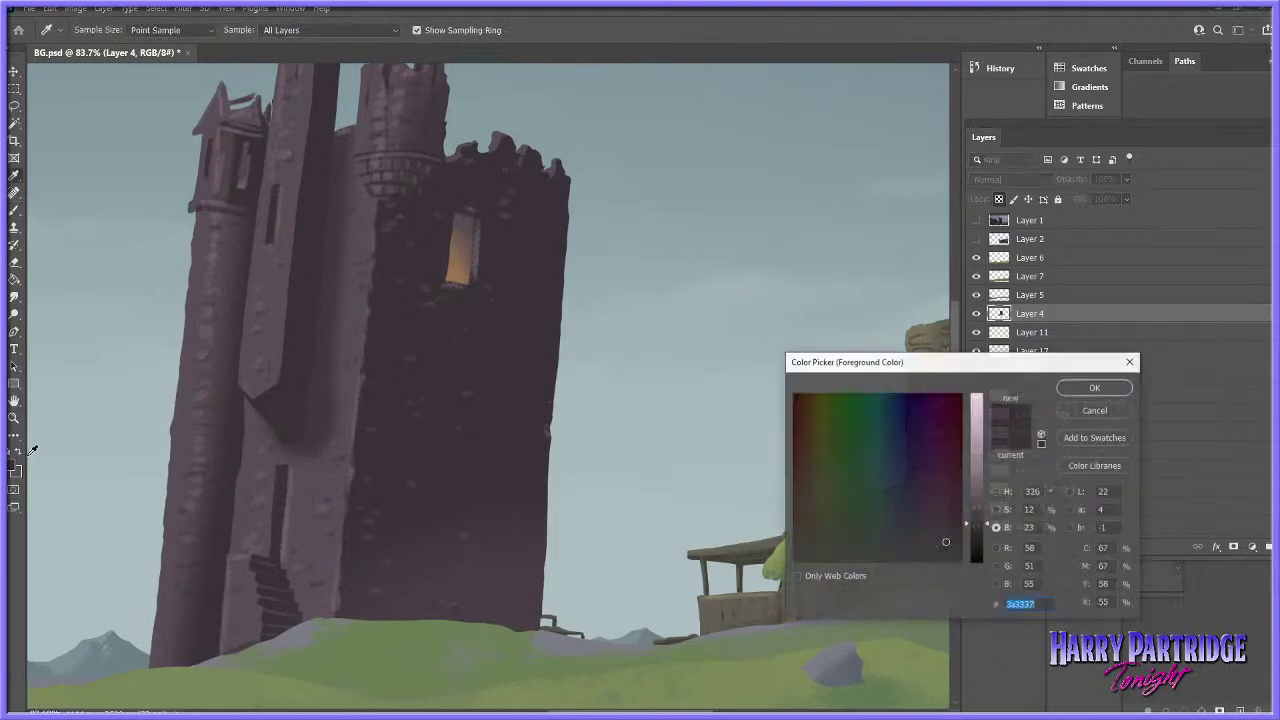
click(985, 530)
click(1082, 391)
click(1085, 389)
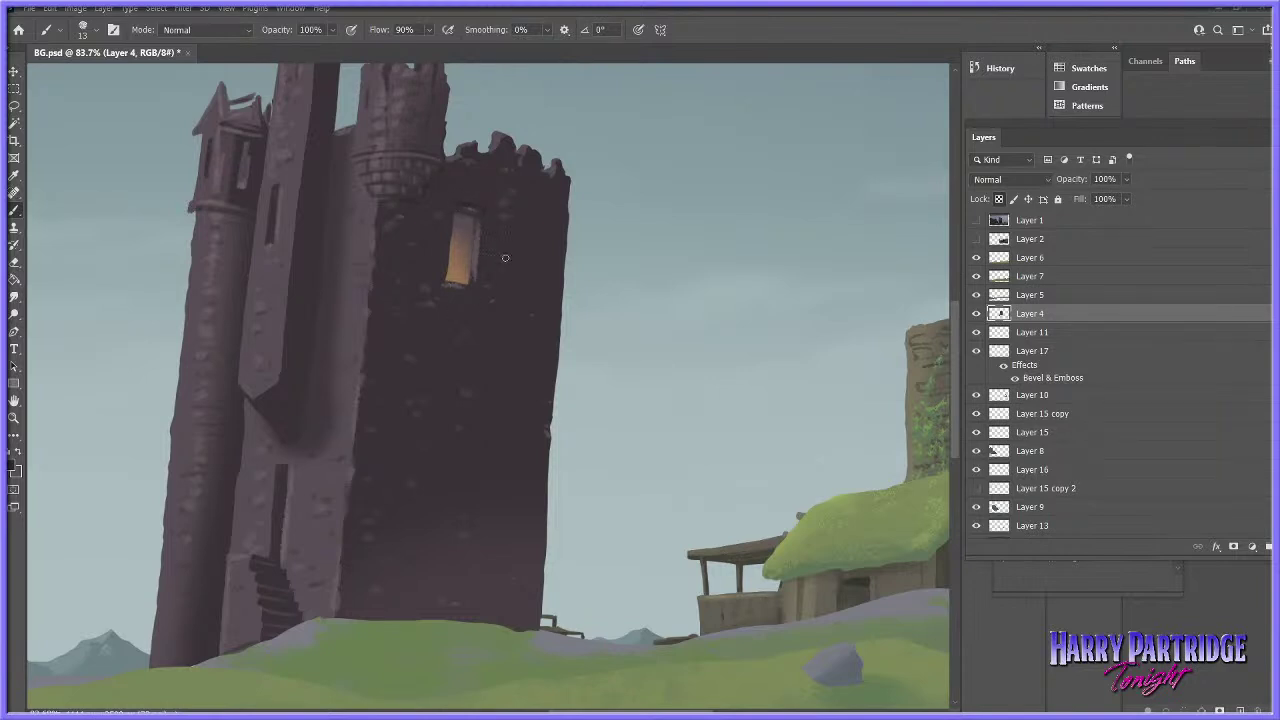
- Review the tower and its window within the full scene, and ready the Lasso tool at the tower's base
click(14, 418)
click(14, 211)
key(z)
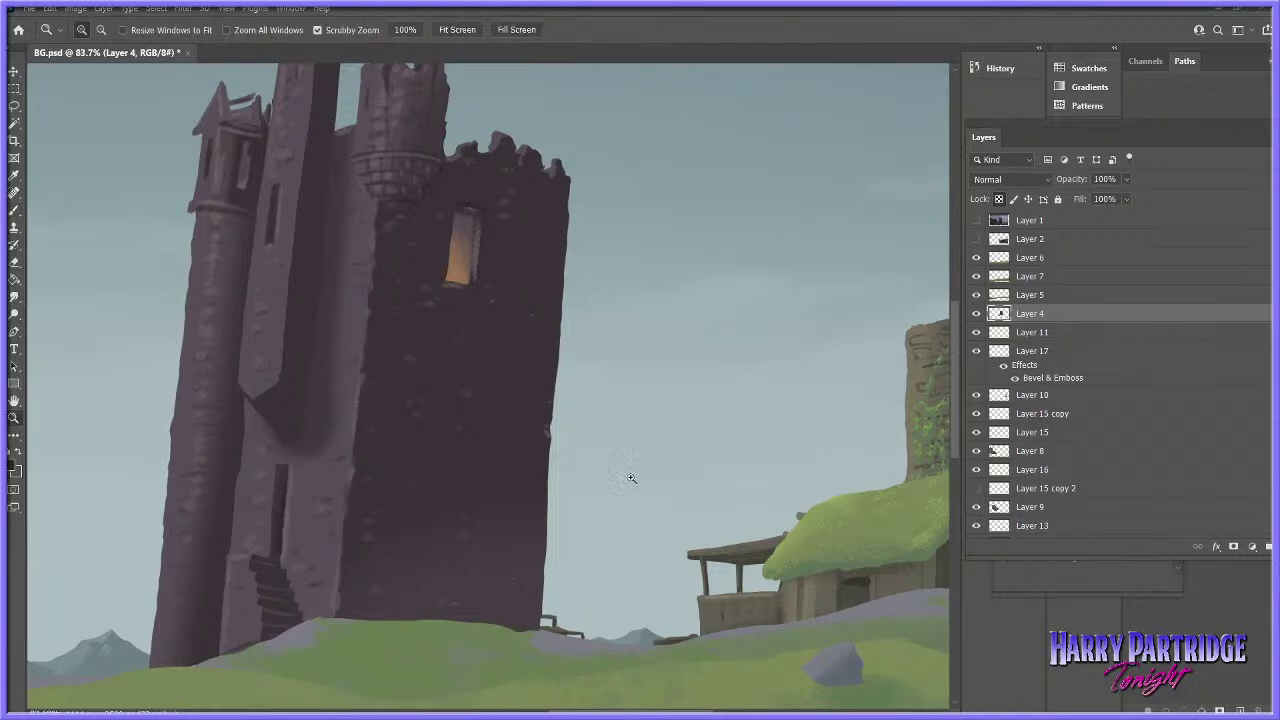
scroll(591, 457, down, 5)
scroll(633, 436, up, 2)
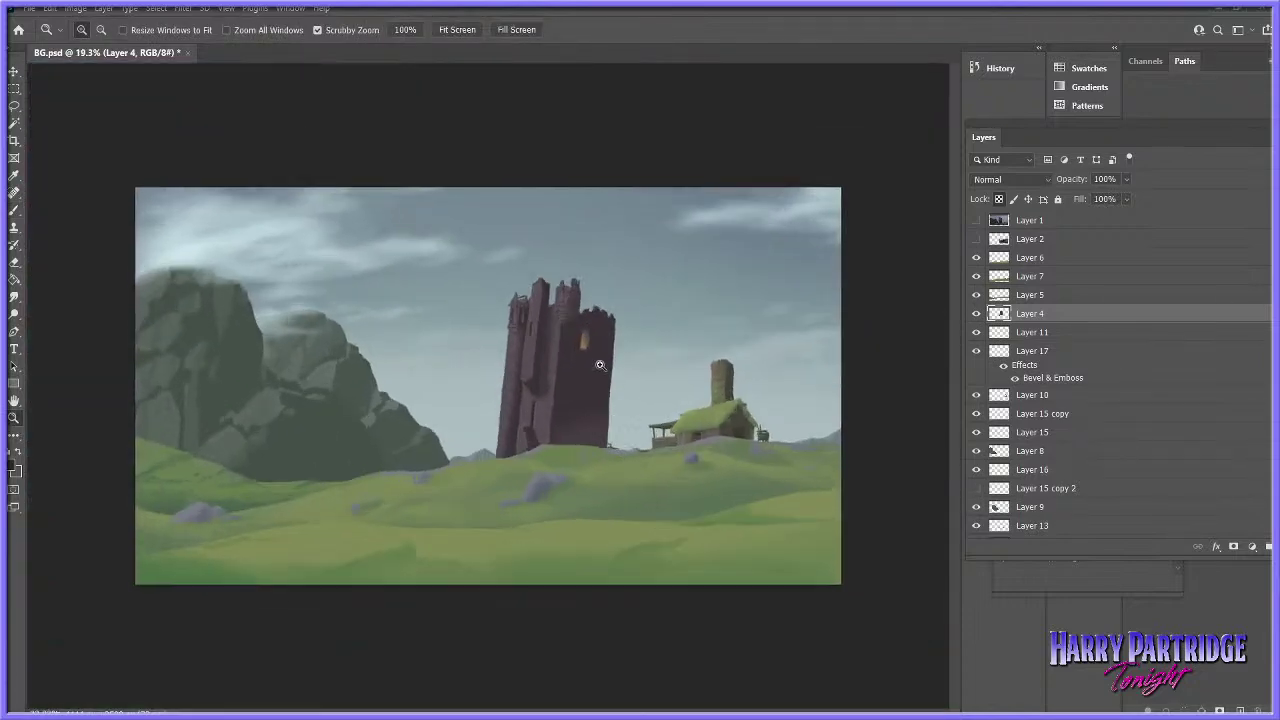
scroll(508, 423, up, 4)
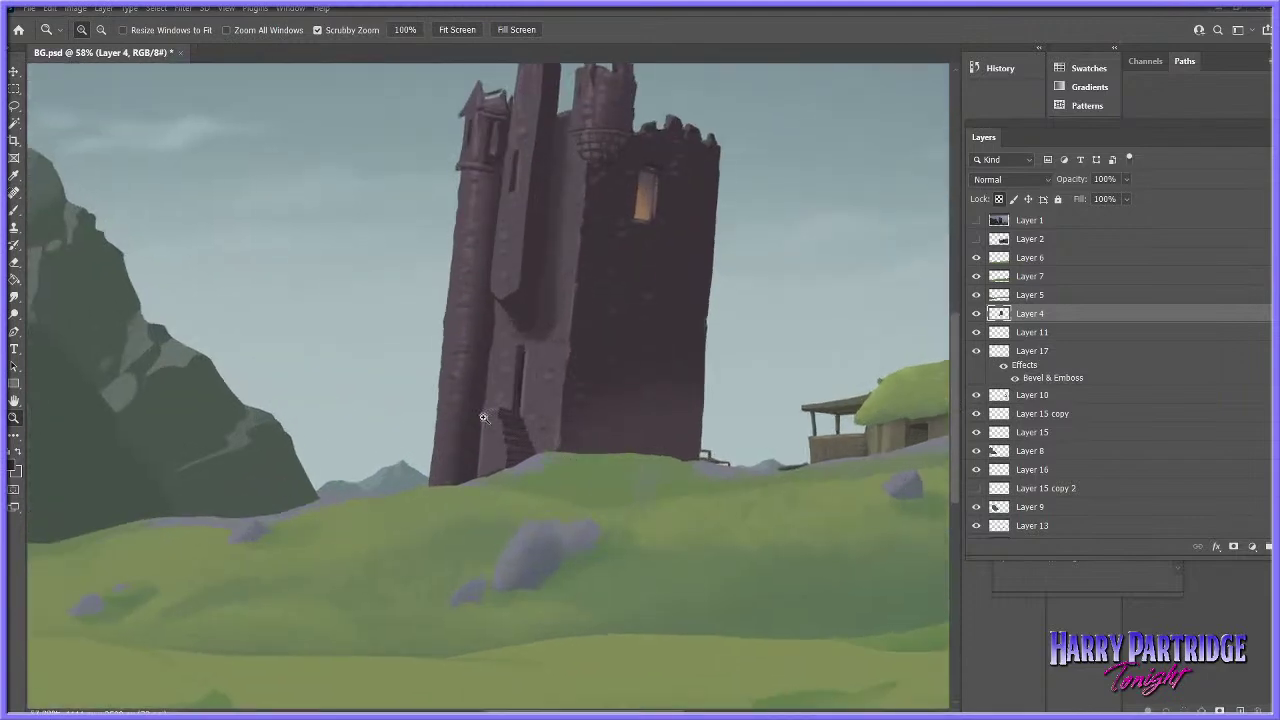
key(l)
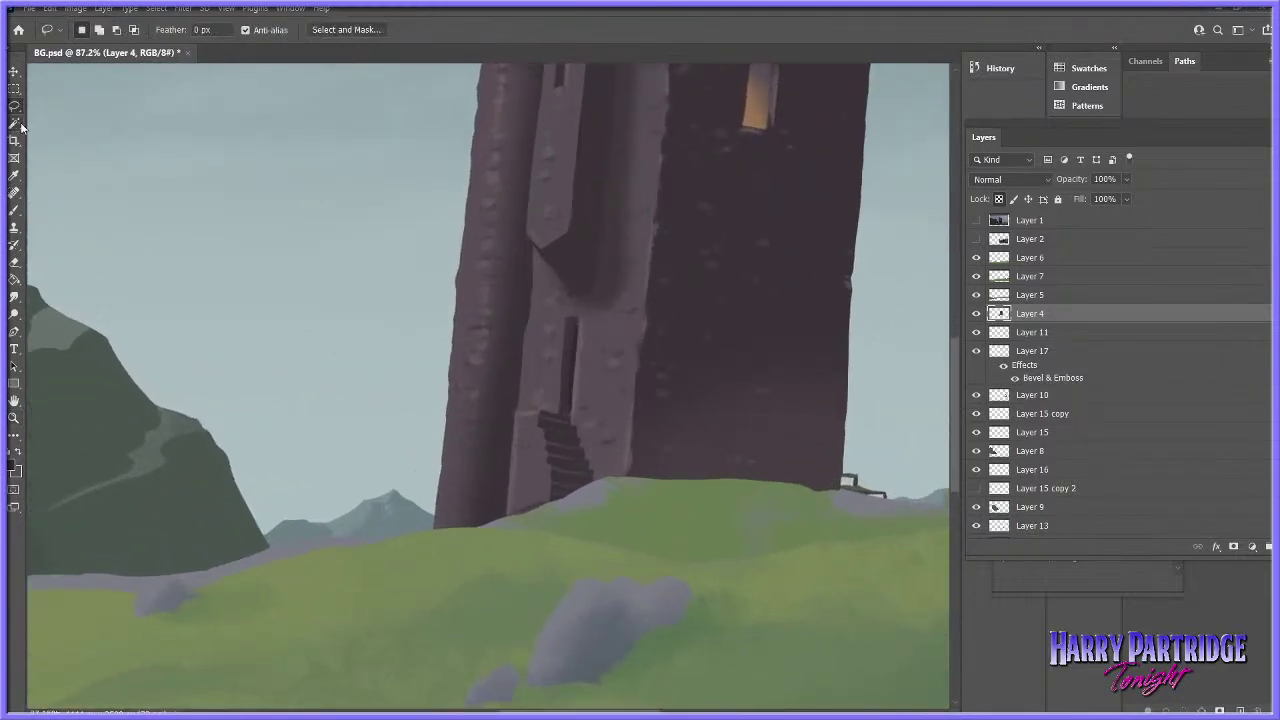
- Pick a dark foreground colour for painting
scroll(693, 688, right, 3)
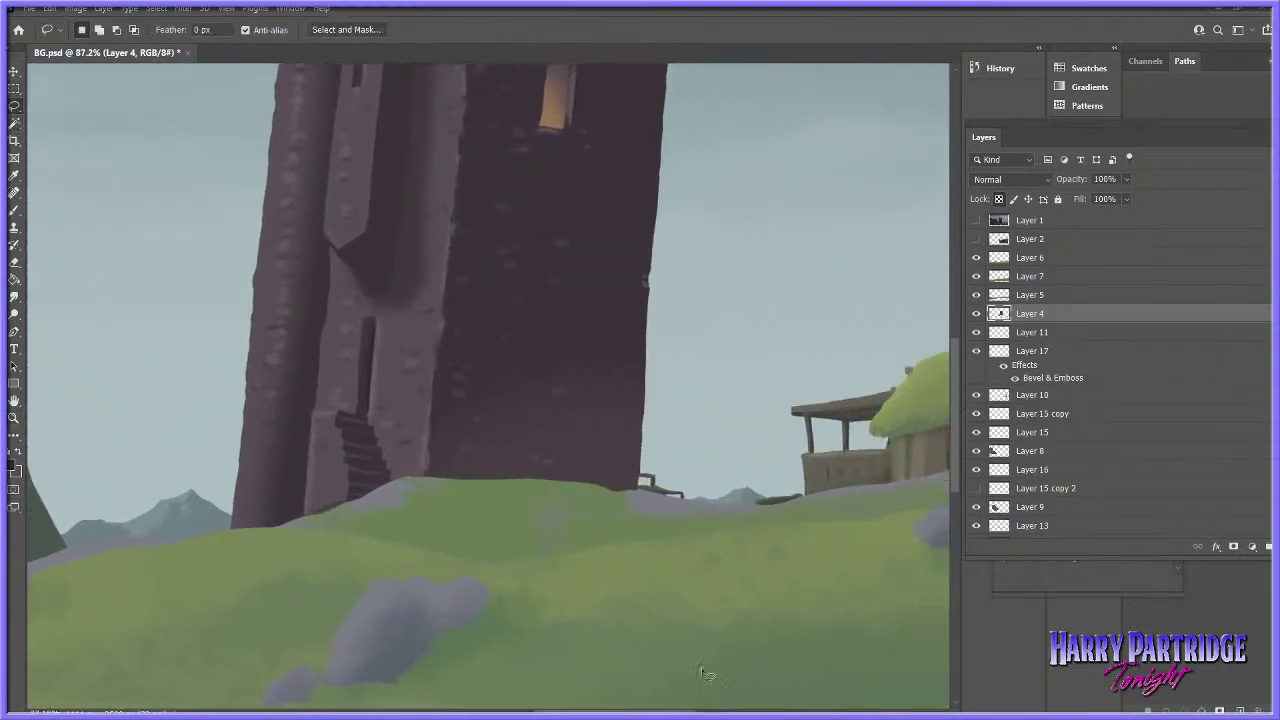
click(16, 418)
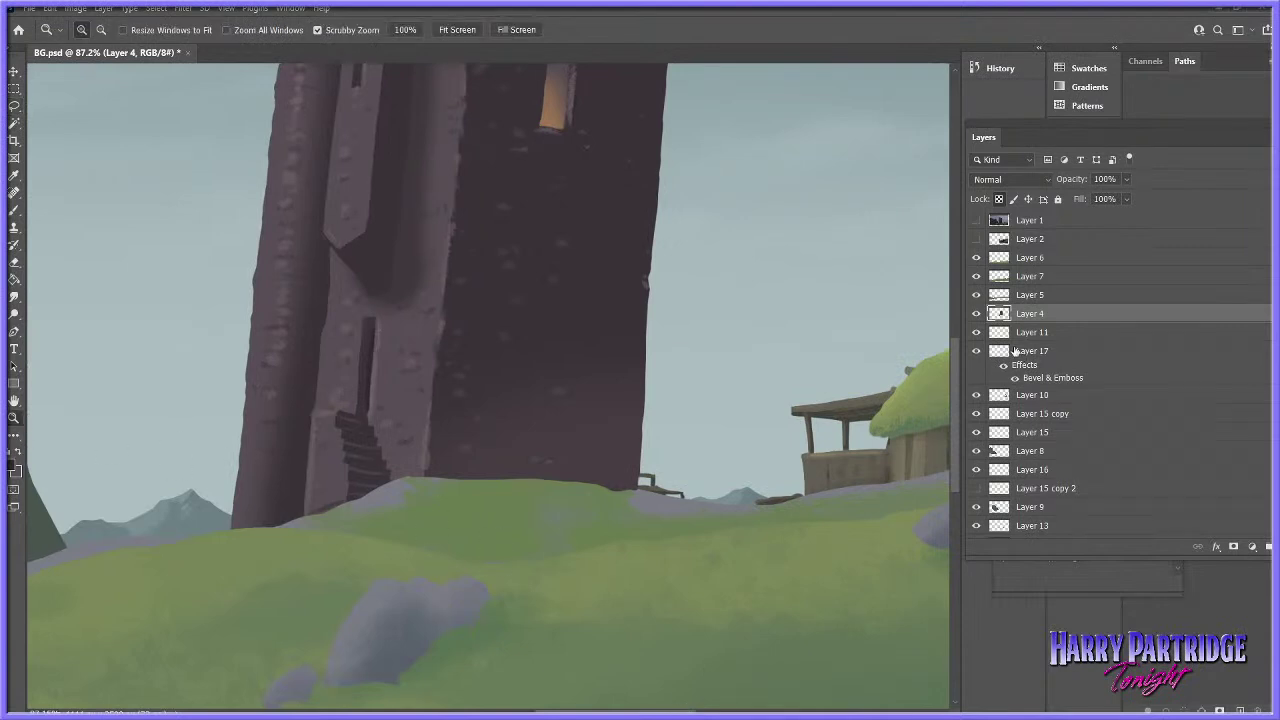
drag(751, 402, 718, 402)
drag(817, 394, 840, 397)
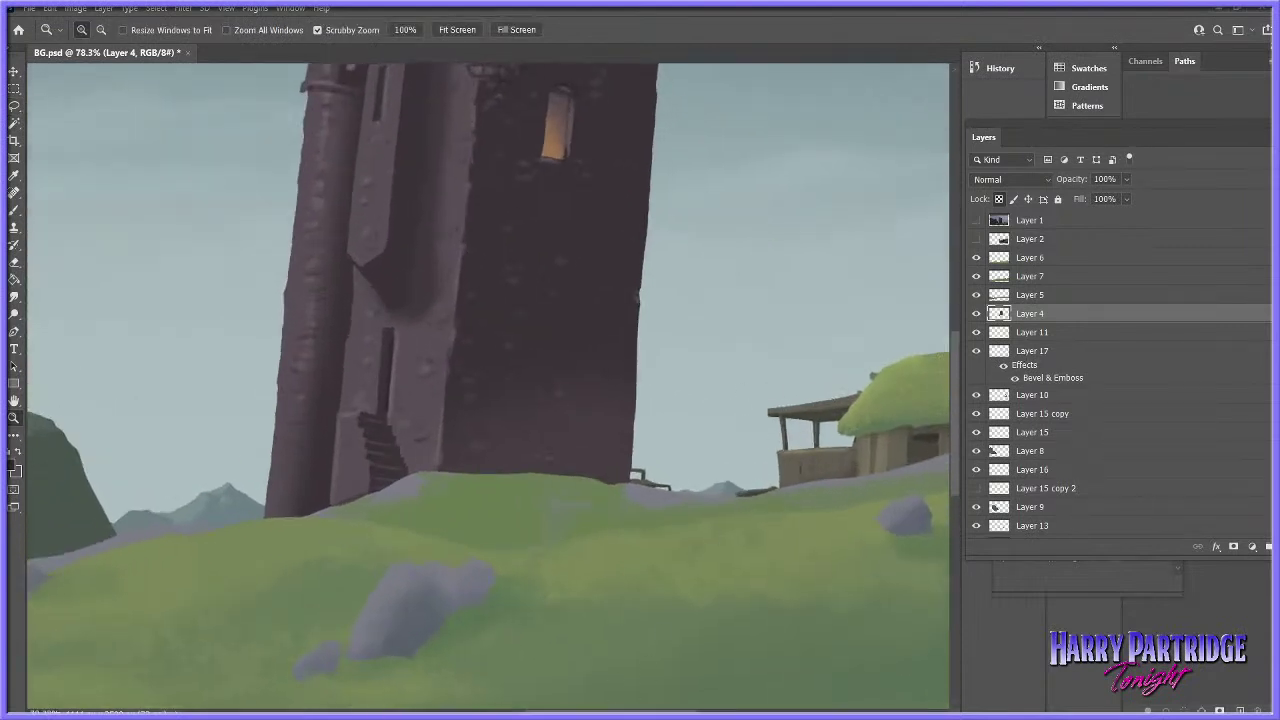
scroll(488, 388, right, 3)
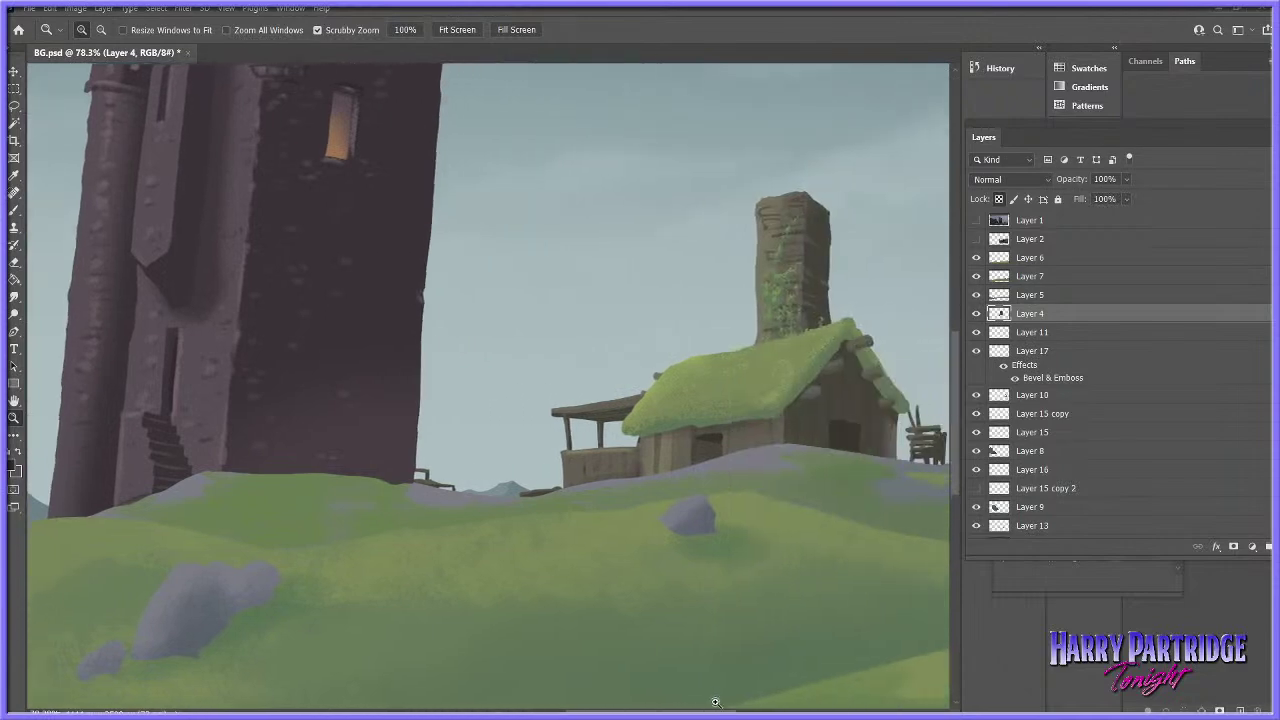
click(14, 468)
drag(864, 362, 954, 420)
click(843, 436)
key(Return)
- Add a new empty layer directly above the tower's Layer 4
click(976, 315)
click(976, 314)
click(103, 8)
mouse_move(125, 21)
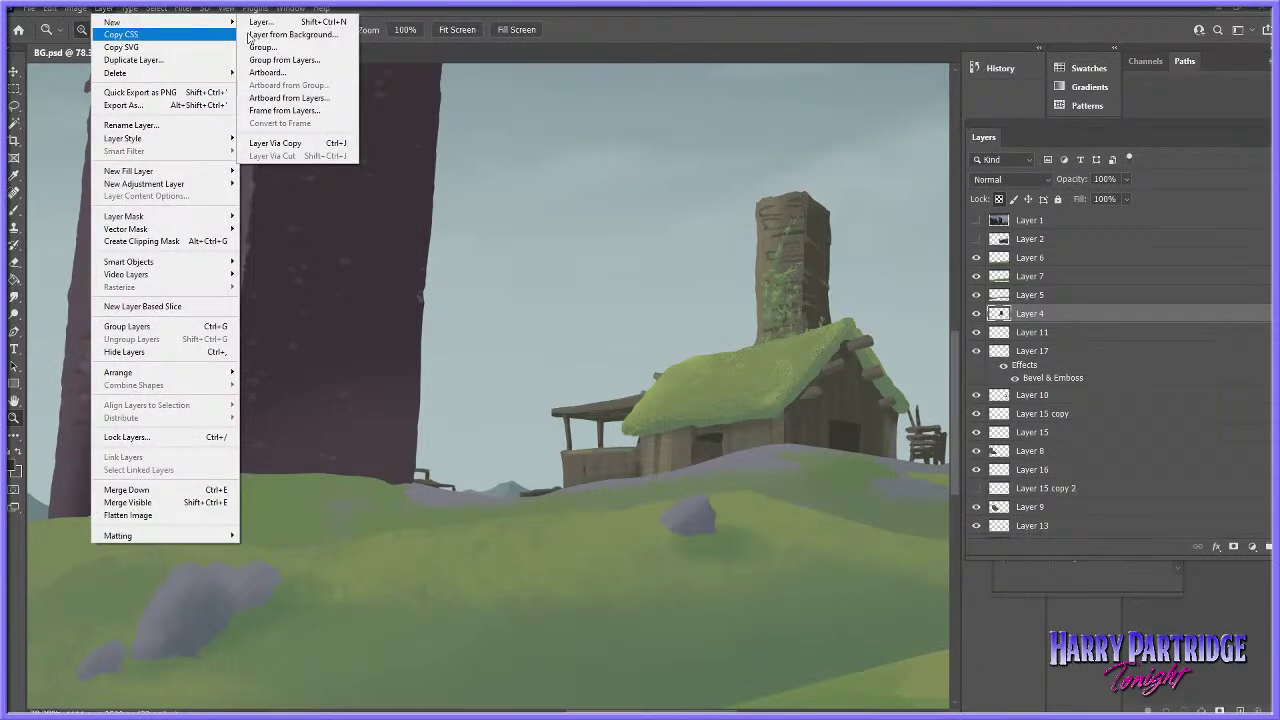
click(255, 21)
key(Return)
- Lasso two thin slanting support poles leaning against the tower's left side, using the Layer 1 photo as reference
drag(458, 439, 413, 462)
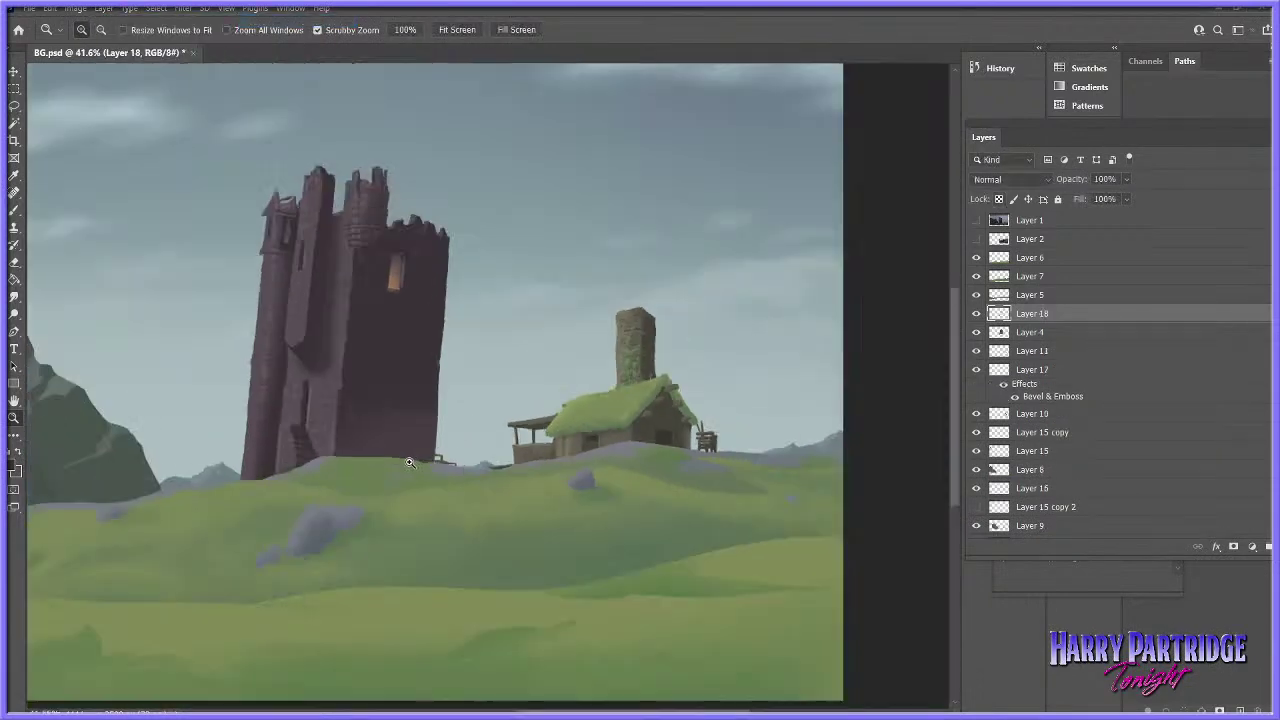
drag(90, 486, 131, 457)
click(14, 105)
click(976, 220)
click(976, 220)
mouse_move(376, 336)
mouse_down()
mouse_move(278, 498)
mouse_move(258, 500)
mouse_move(336, 424)
mouse_move(379, 357)
mouse_up()
mouse_move(295, 468)
mouse_down()
mouse_move(272, 494)
mouse_move(325, 448)
mouse_move(379, 357)
mouse_move(240, 503)
mouse_move(377, 350)
mouse_up()
key(shift)
click(977, 222)
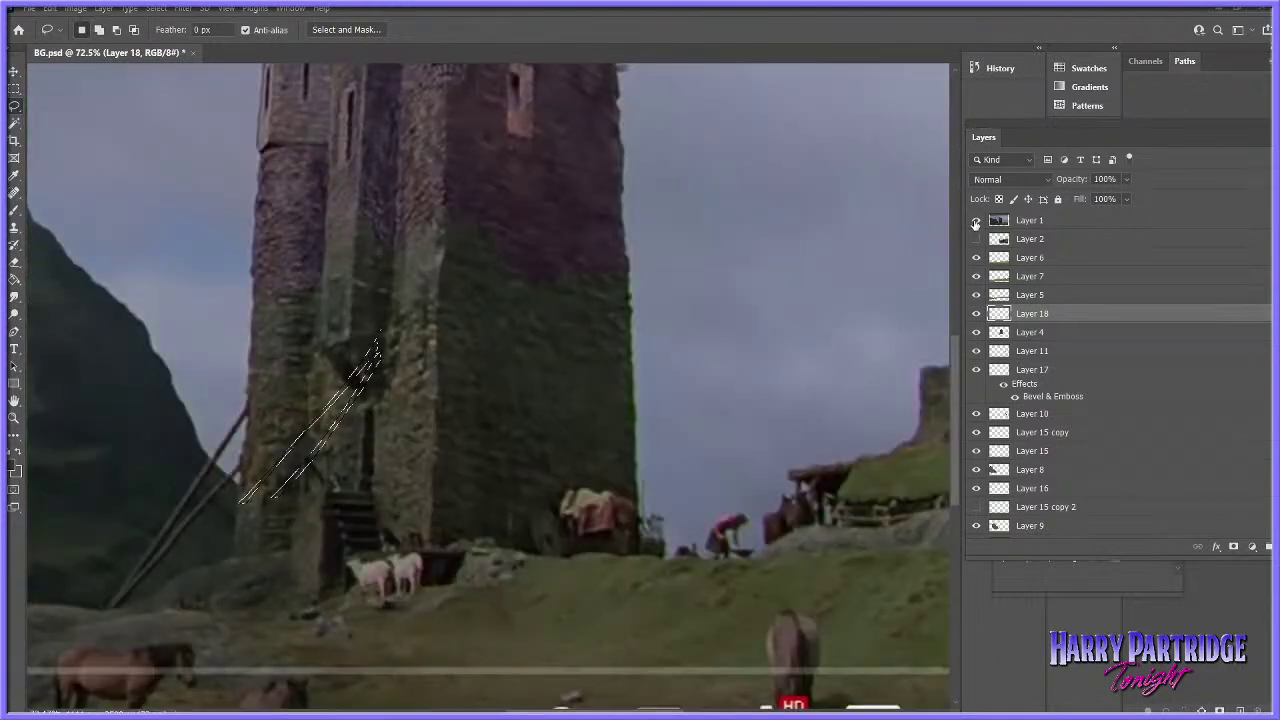
click(977, 222)
- Paint the two selected poles dark on Layer 11 with a 49 px round brush at 100% flow, and deselect
click(14, 211)
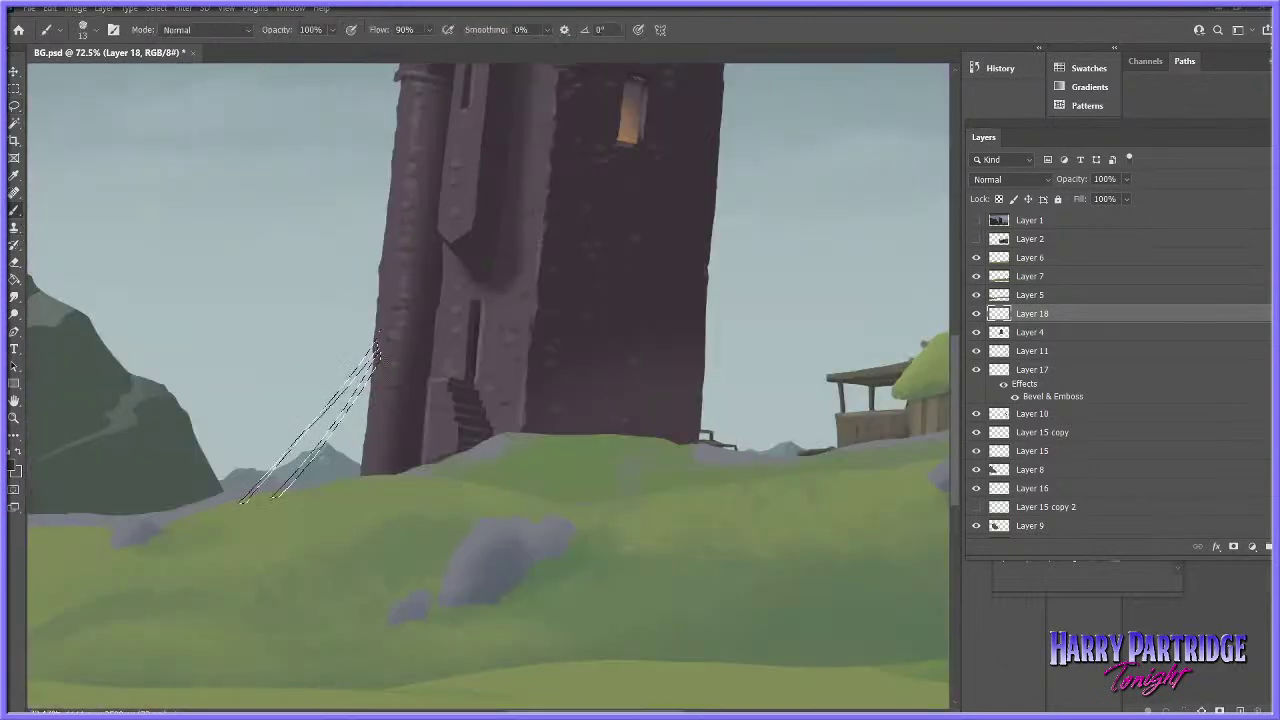
right_click(375, 384)
key(Return)
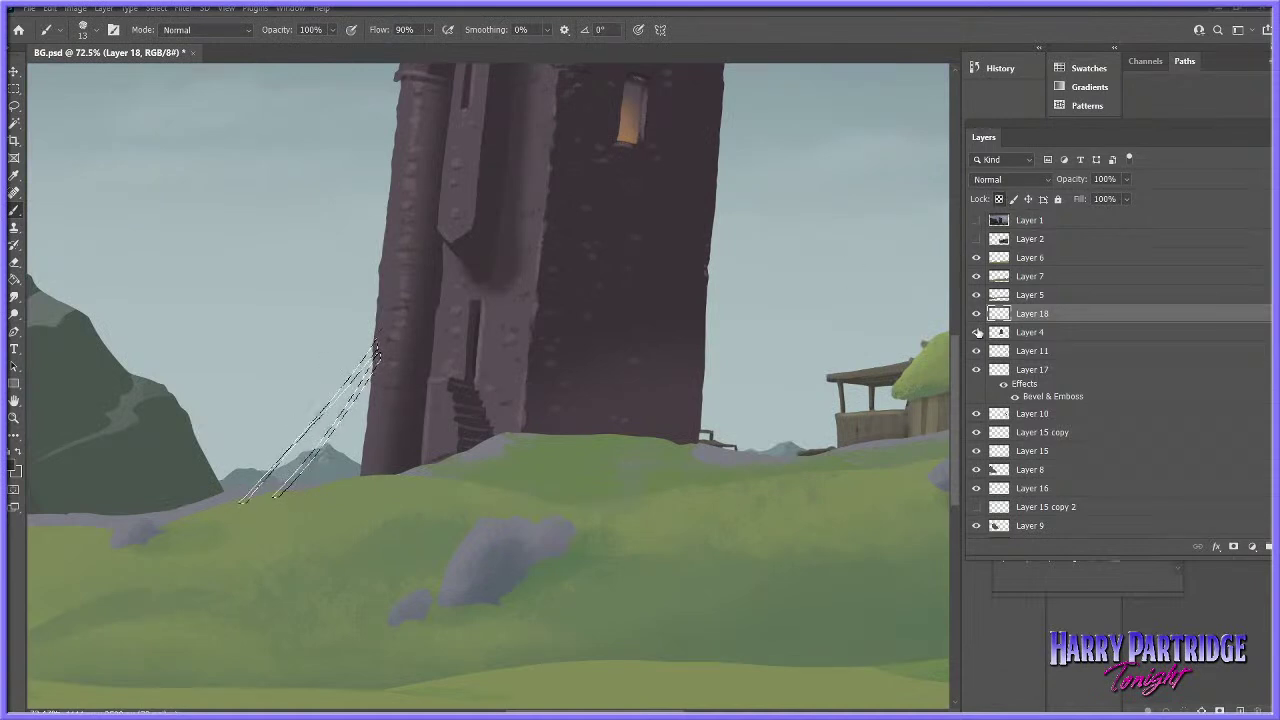
click(977, 297)
click(977, 297)
click(977, 352)
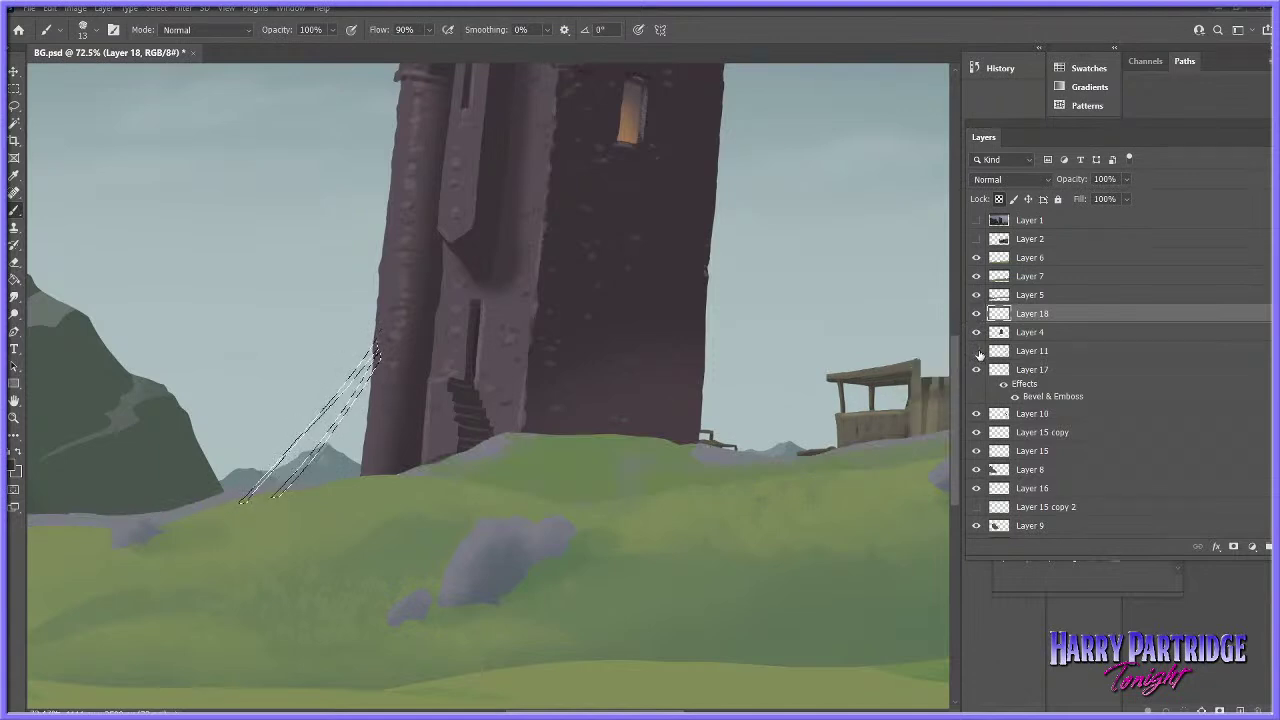
click(977, 352)
click(1043, 353)
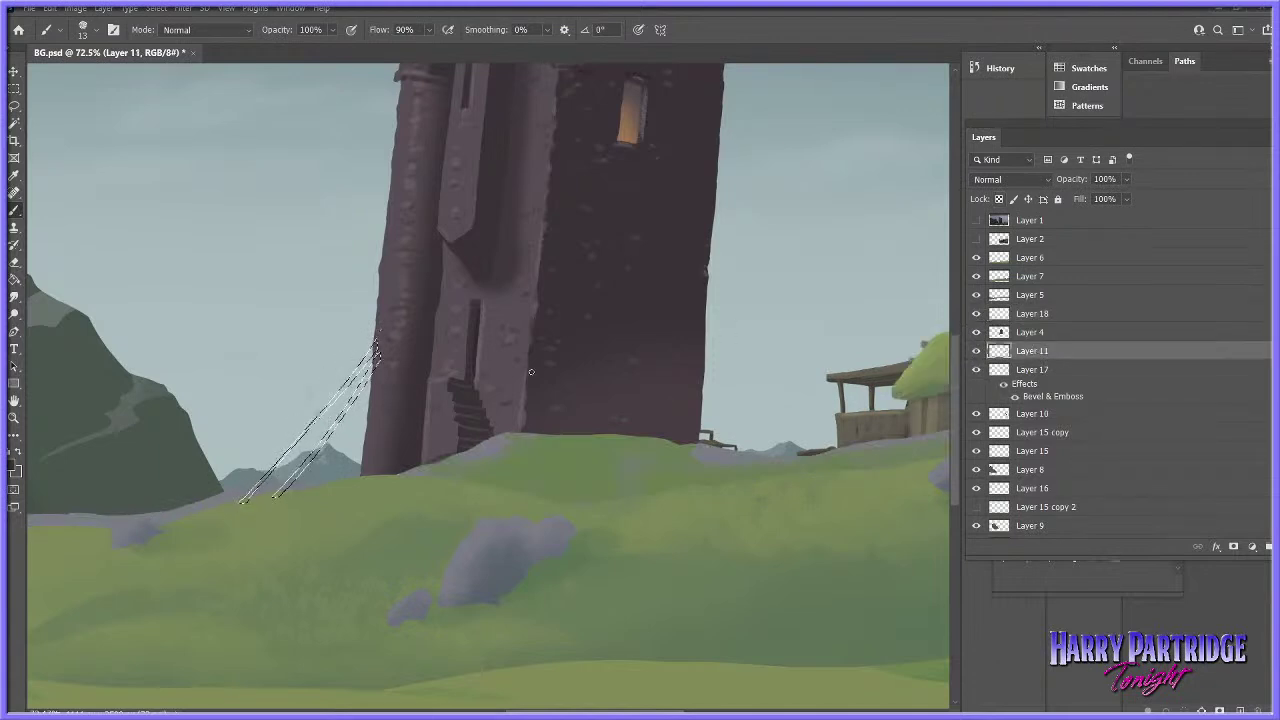
right_click(372, 400)
drag(441, 432, 454, 433)
mouse_move(378, 345)
mouse_down()
mouse_move(223, 577)
mouse_move(227, 523)
mouse_move(436, 358)
mouse_up()
right_click(438, 358)
drag(601, 515, 601, 510)
click(540, 564)
drag(376, 348, 257, 468)
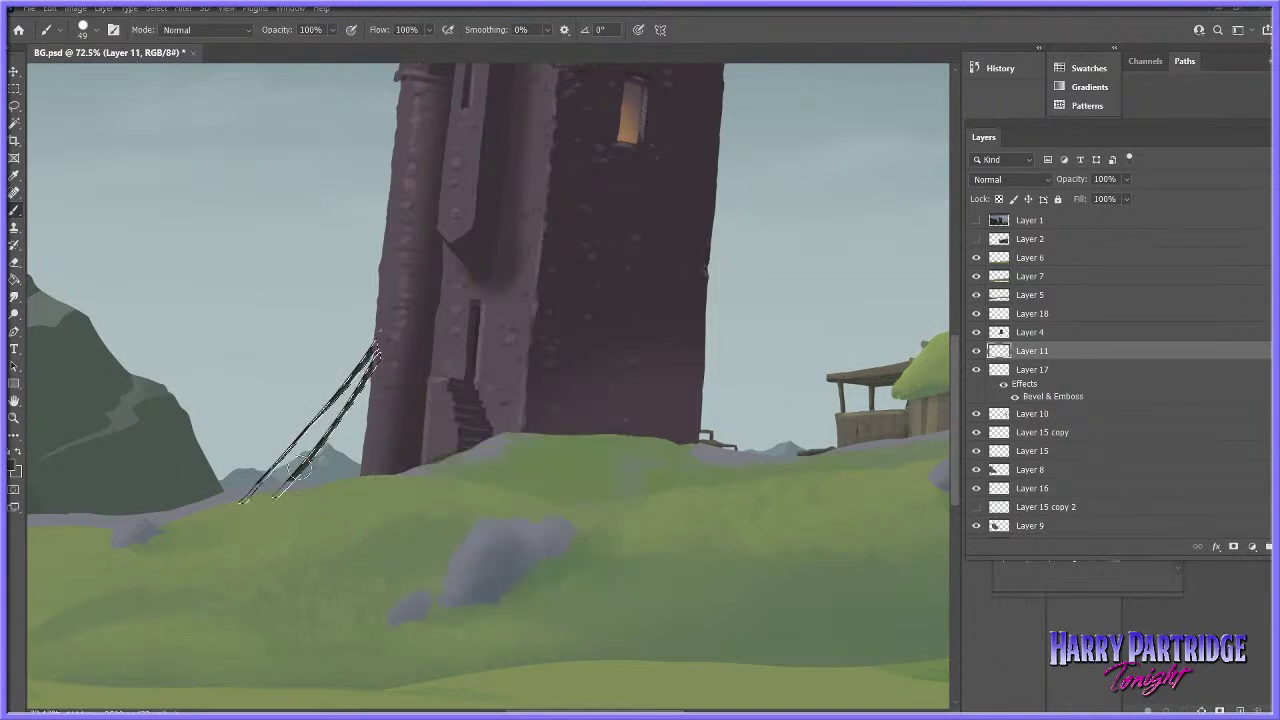
key(ctrl+d)
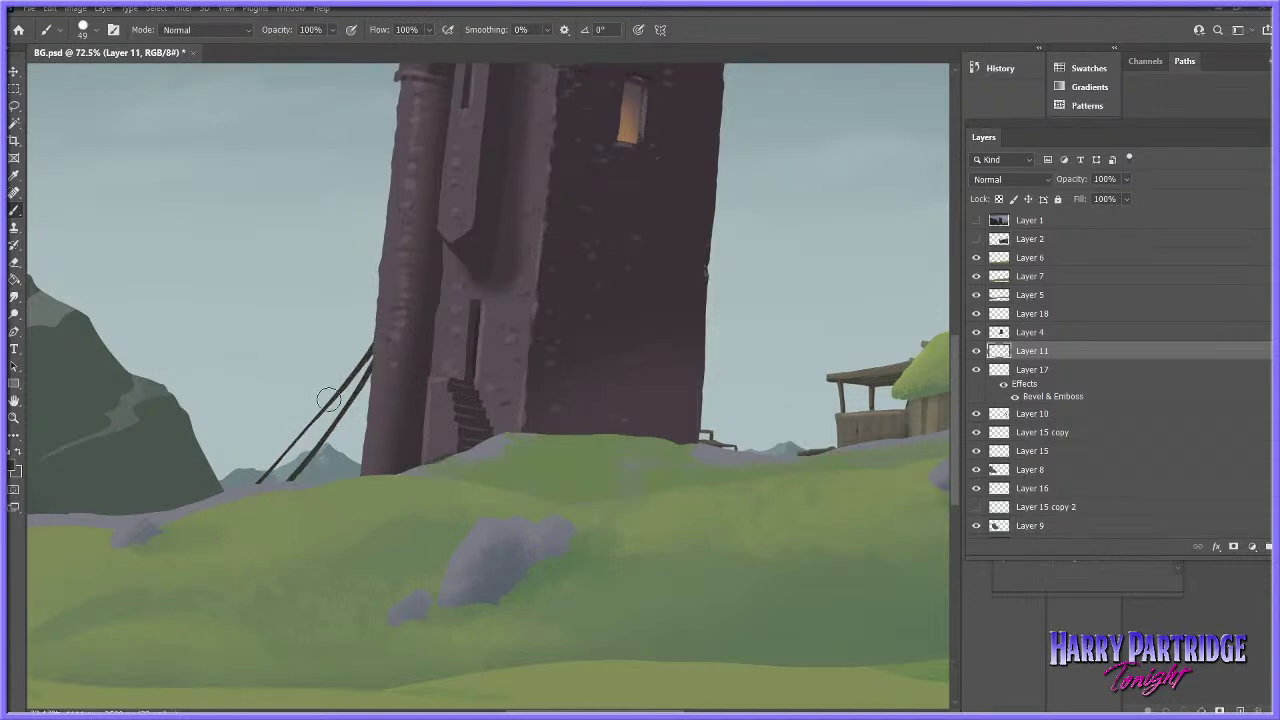
- Undo the two poles painted on Layer 11 and check which artwork sits on Layer 4
key(z)
click(976, 369)
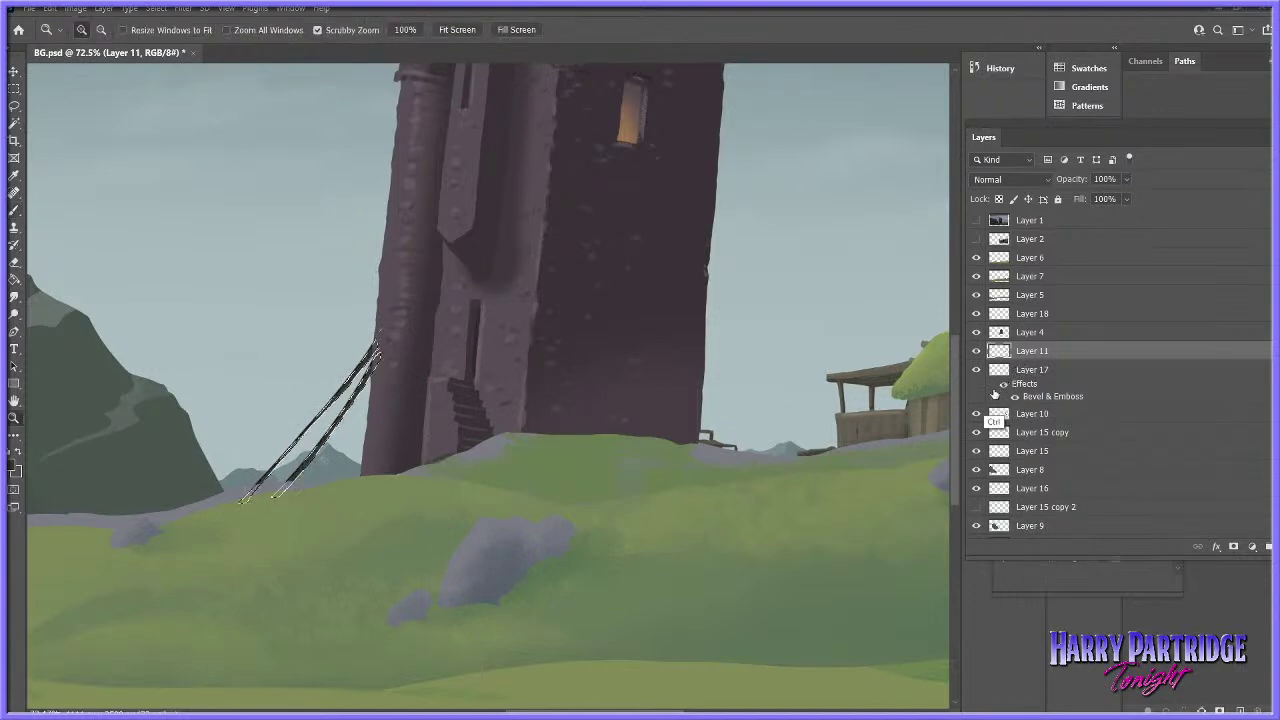
click(995, 296)
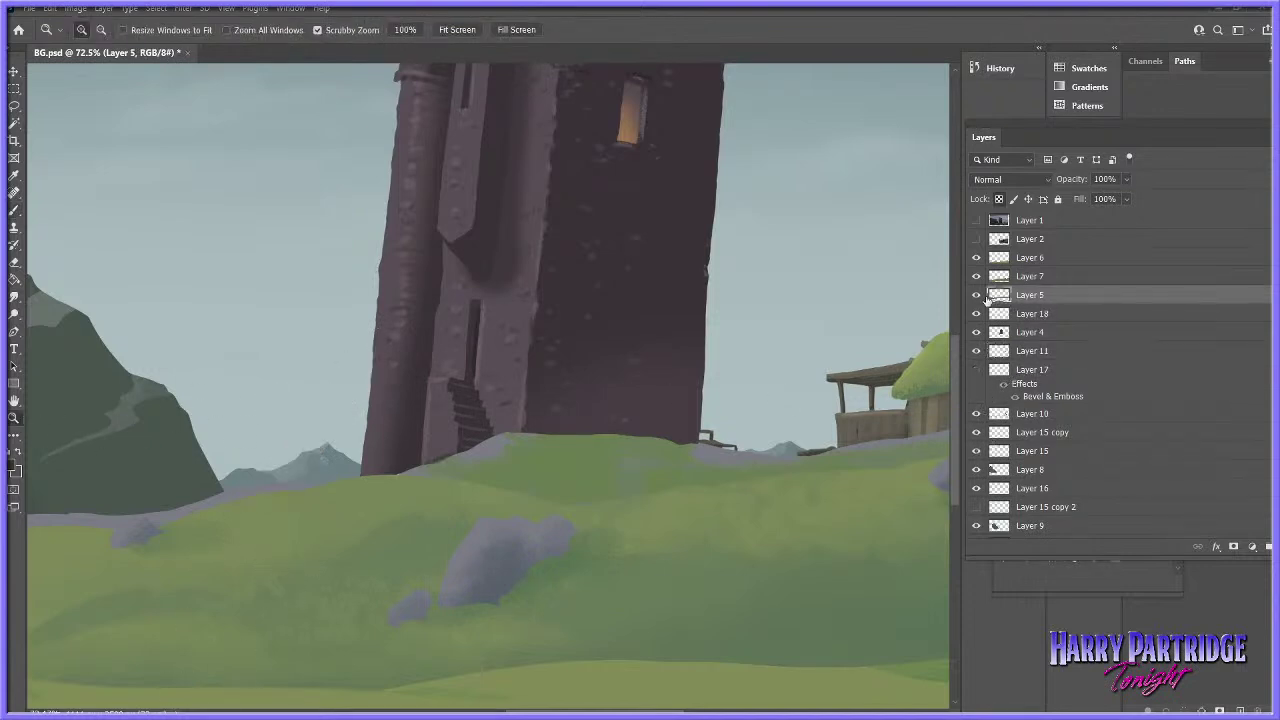
click(976, 332)
click(976, 332)
click(1005, 333)
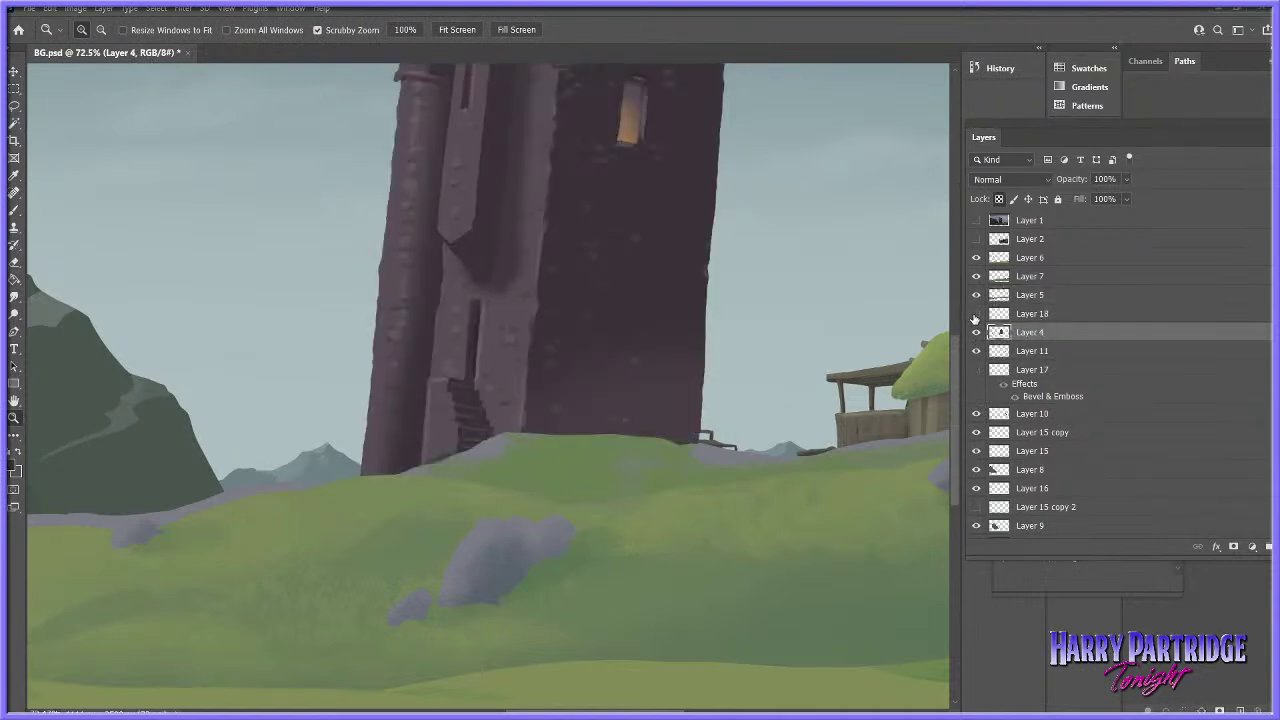
- Make Layer 17 the active layer and turn its visibility on for painting
click(1008, 388)
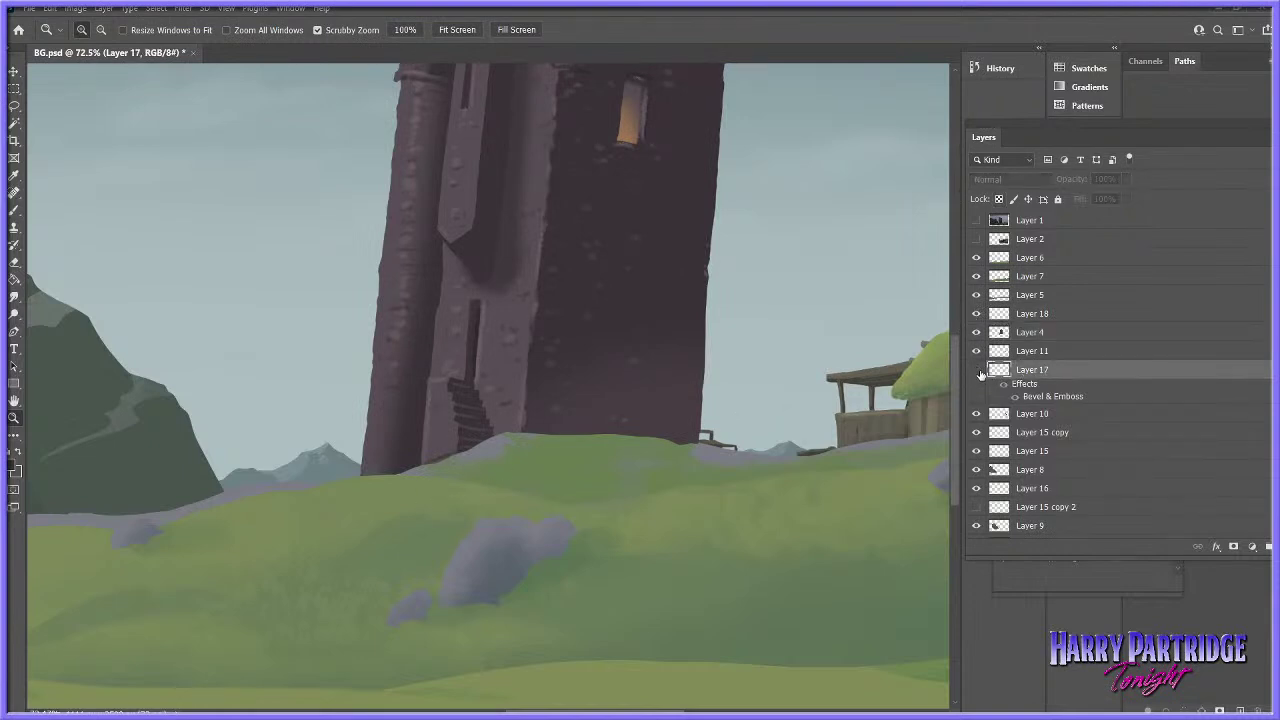
drag(390, 478, 411, 480)
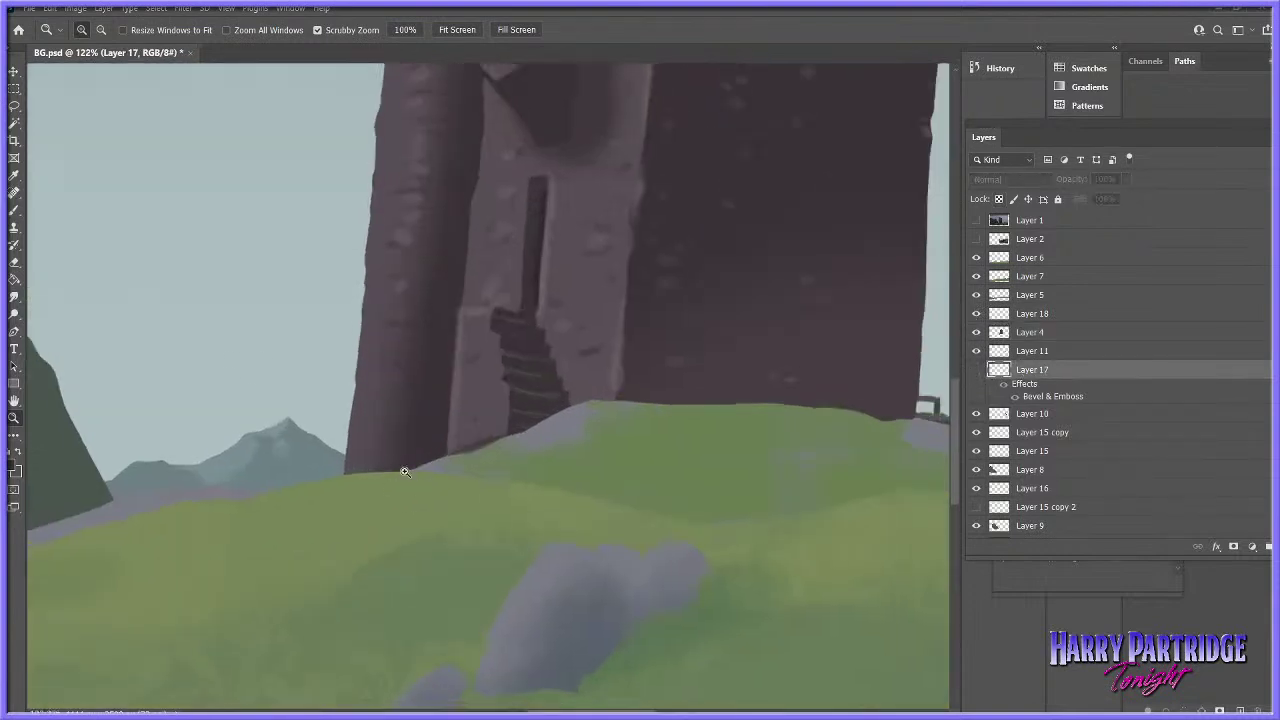
click(19, 200)
click(407, 472)
click(627, 275)
click(977, 371)
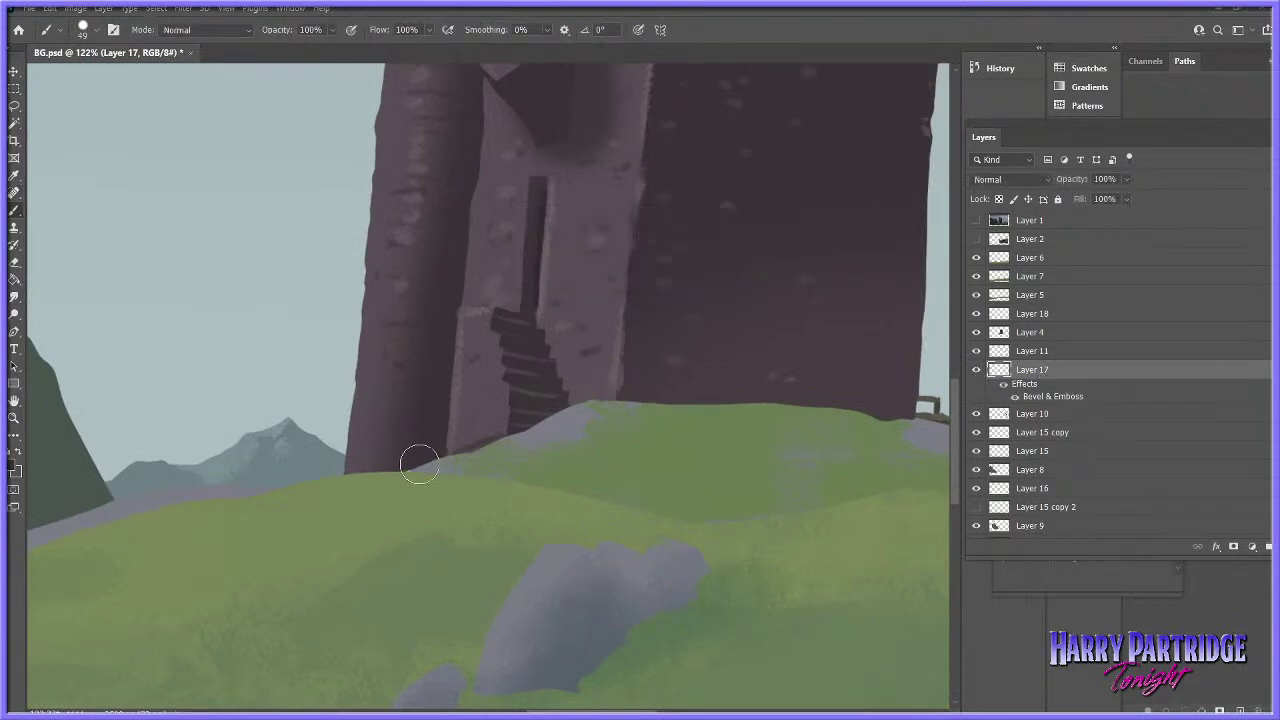
- Sample a green from the hut's mossy roof as the foreground colour
key(z)
drag(566, 370, 503, 375)
drag(714, 447, 743, 471)
key(i)
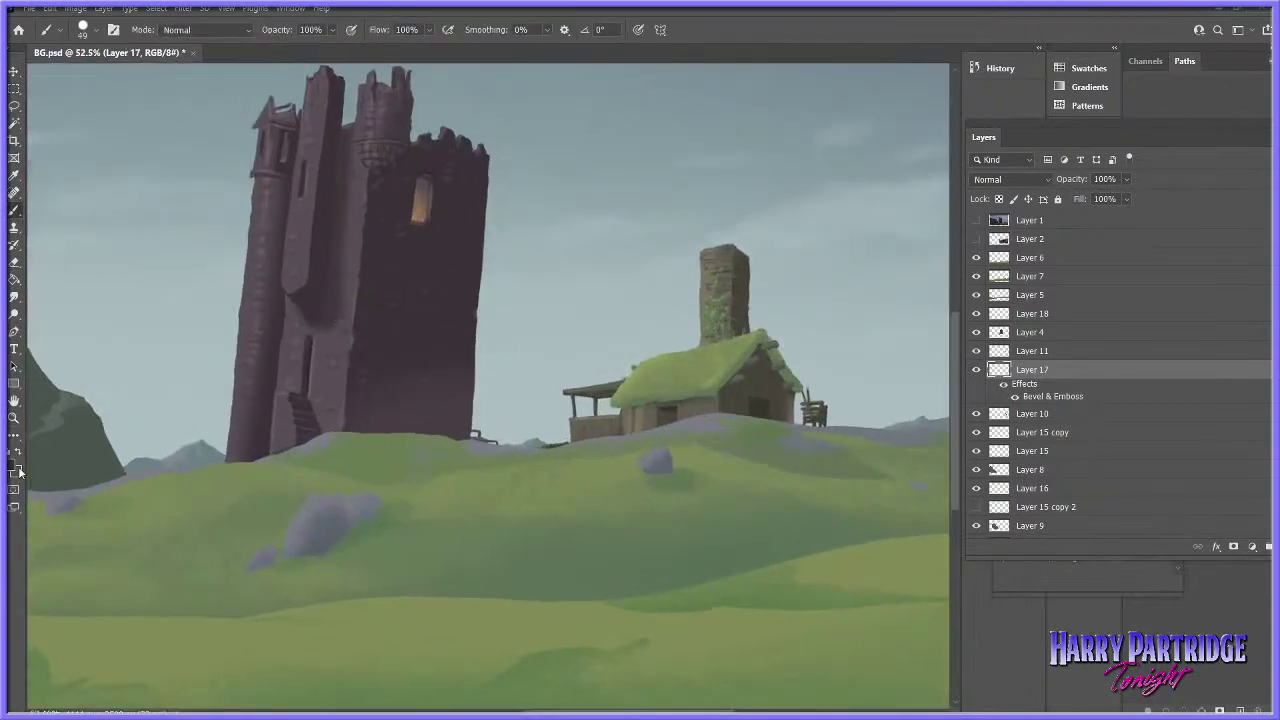
click(16, 468)
click(777, 345)
key(Return)
key(b)
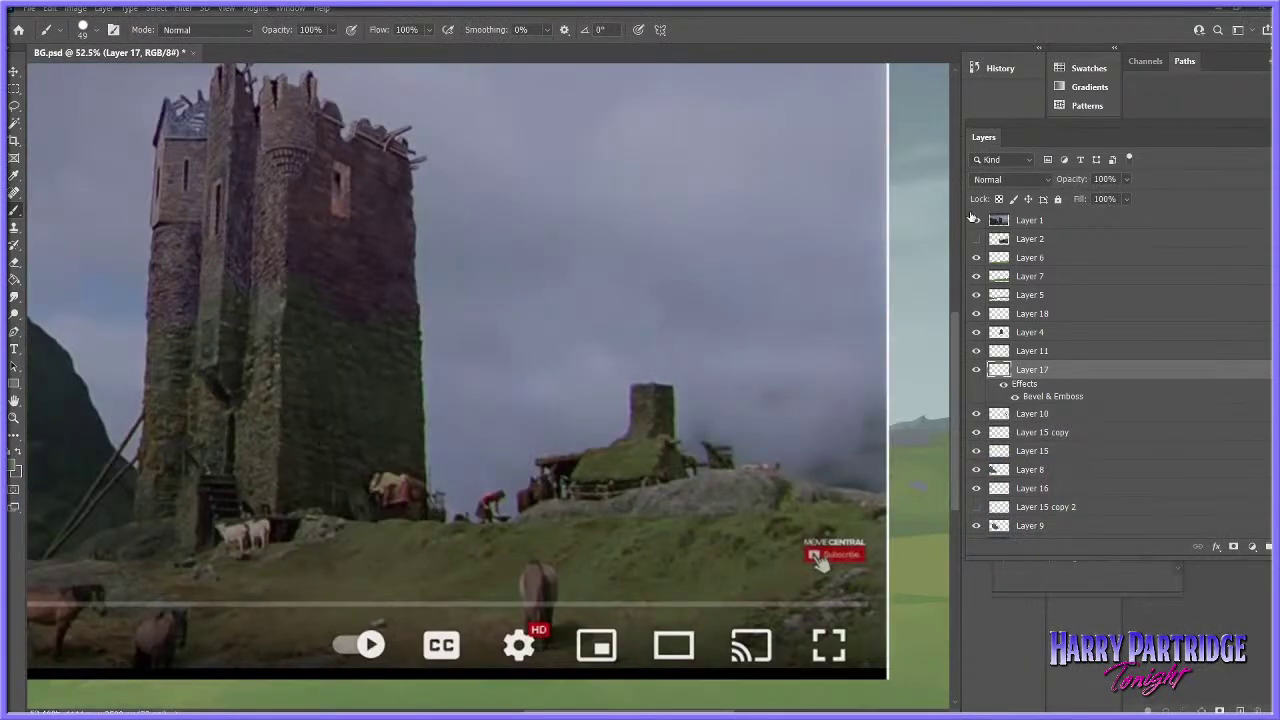
- Try a brush stroke across the tower and sky on Layer 17 with the reference photo hidden
click(976, 219)
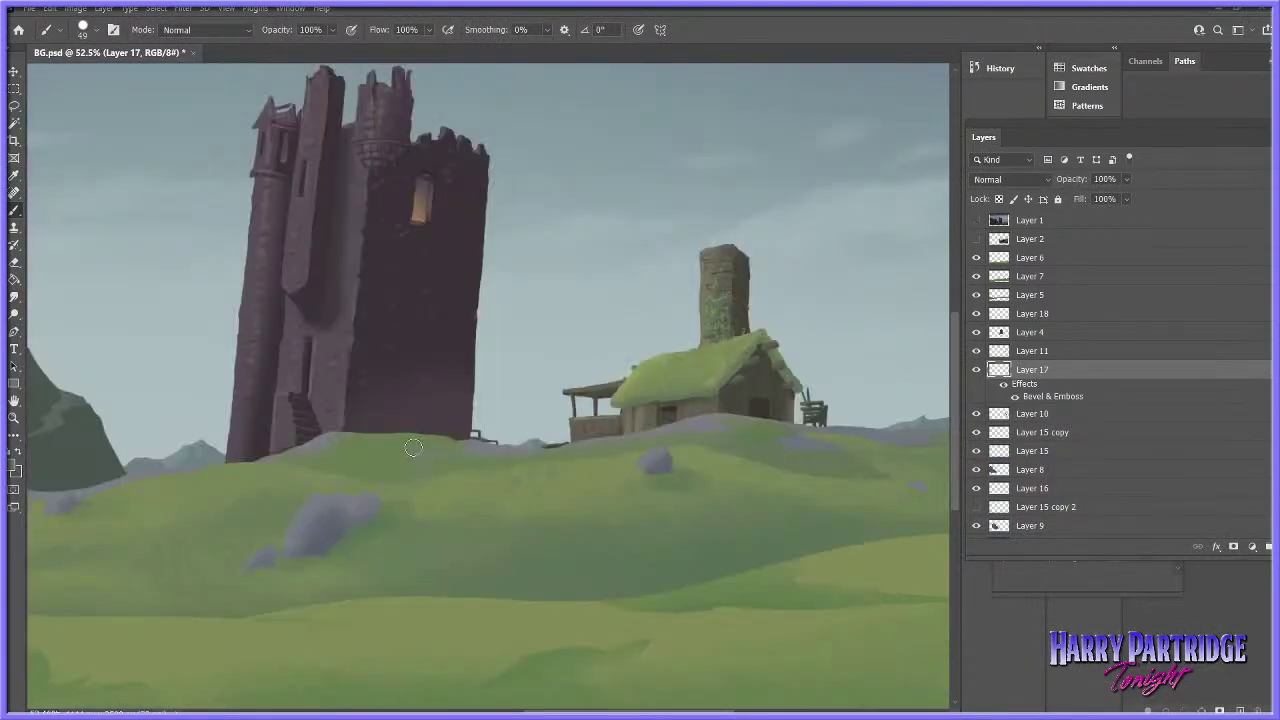
click(976, 369)
click(976, 369)
mouse_move(430, 260)
mouse_down()
mouse_move(630, 252)
mouse_move(705, 266)
mouse_up()
key(ctrl+z)
- Duplicate the bevelled vine layer, Layer 17, and place the copy directly above Layer 4
click(977, 370)
click(977, 370)
right_click(1040, 373)
click(1080, 230)
key(Return)
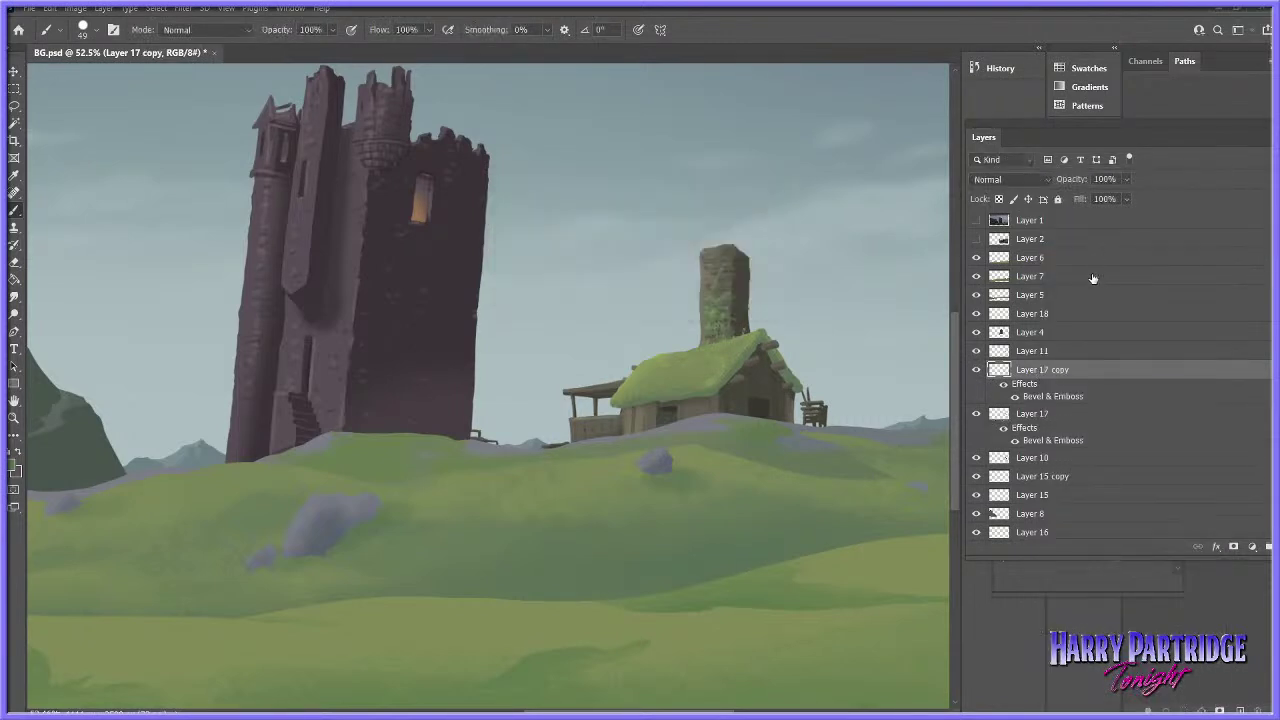
drag(1037, 373, 1054, 331)
- Move the copied vines onto the tower's lower wall and delete them, leaving the bevelled layer empty
key(v)
drag(728, 333, 423, 398)
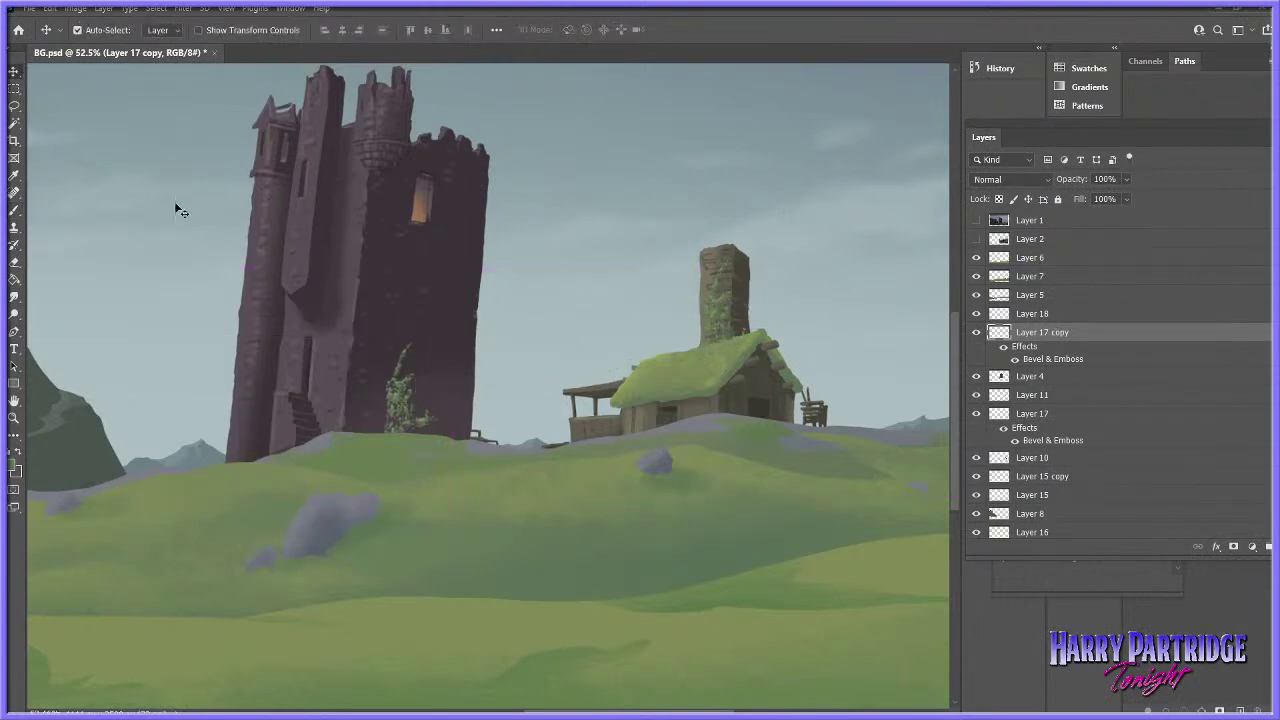
key(l)
mouse_move(440, 322)
mouse_down()
mouse_move(356, 428)
mouse_move(485, 442)
mouse_up()
key(Delete)
key(ctrl+d)
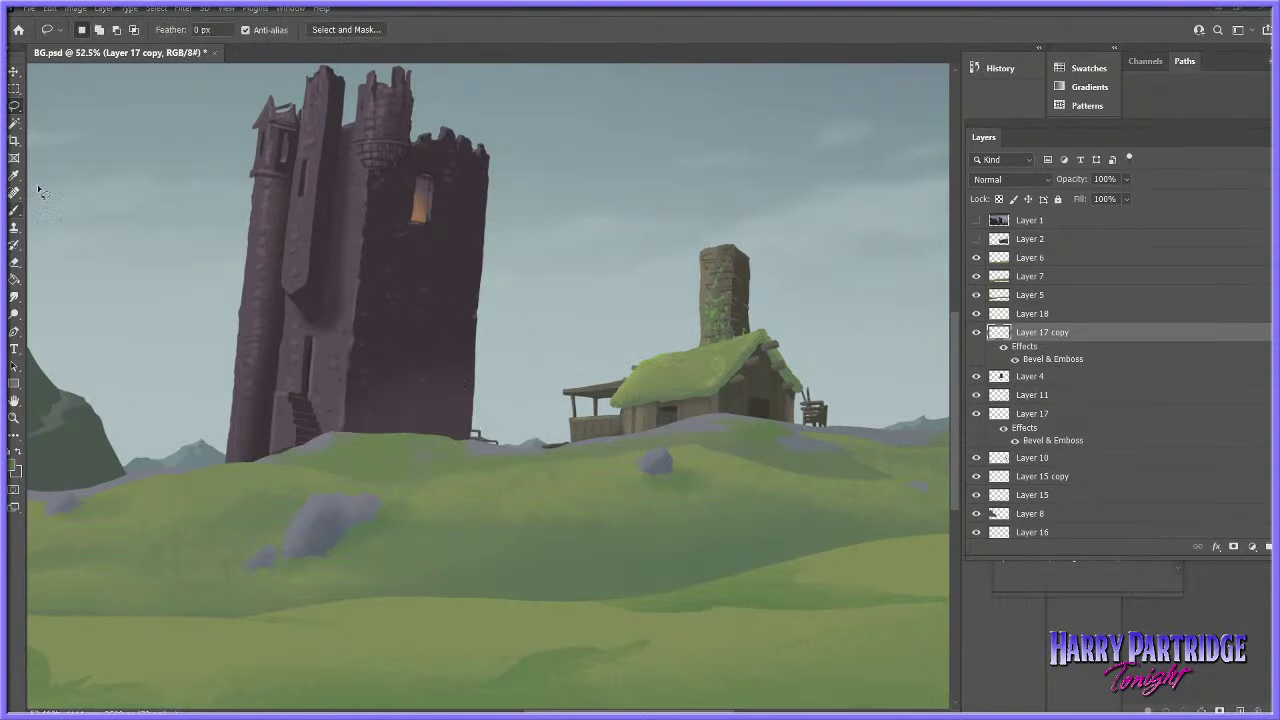
mouse_move(358, 300)
mouse_down()
mouse_move(420, 344)
mouse_move(445, 333)
mouse_move(474, 343)
mouse_move(471, 439)
mouse_up()
right_click(471, 444)
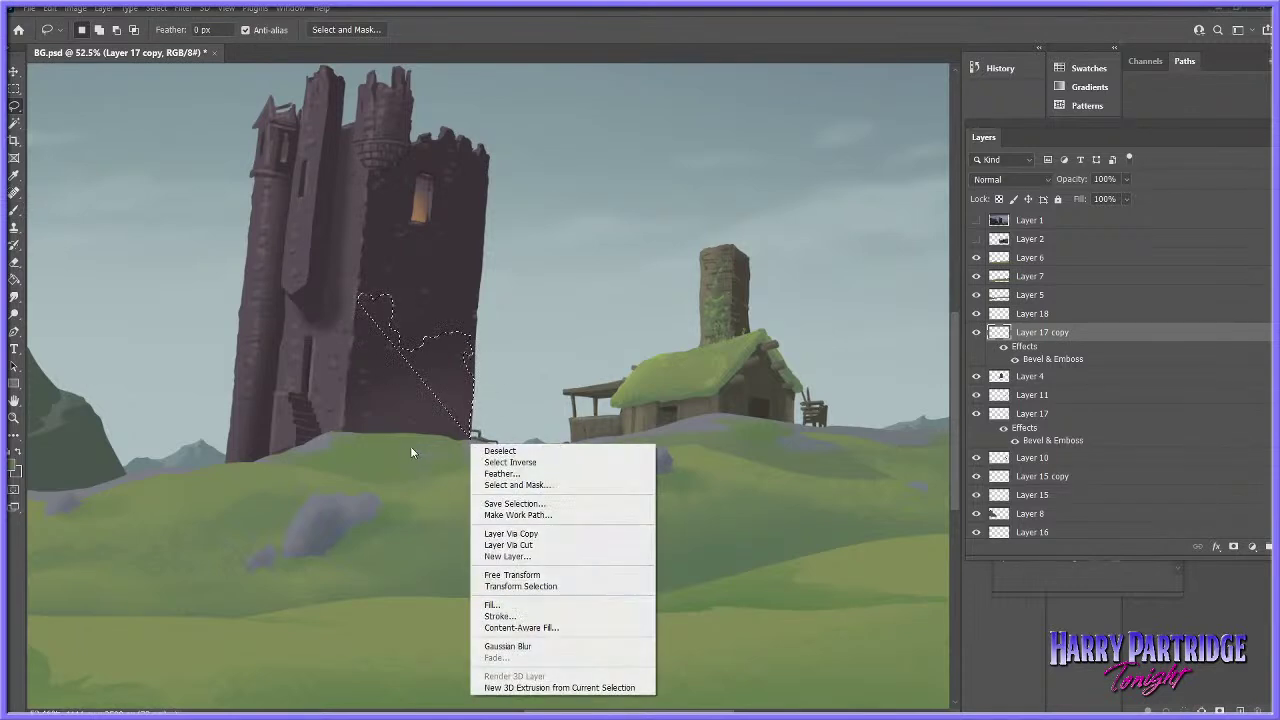
click(445, 346)
click(546, 364)
- Lasso a ragged ivy shape around the tower's base and set the foreground to muted green (H 98, S 23, B 39)
mouse_move(359, 291)
mouse_down()
mouse_move(383, 341)
mouse_move(433, 332)
mouse_move(477, 355)
mouse_move(469, 446)
mouse_move(319, 441)
mouse_move(355, 342)
mouse_up()
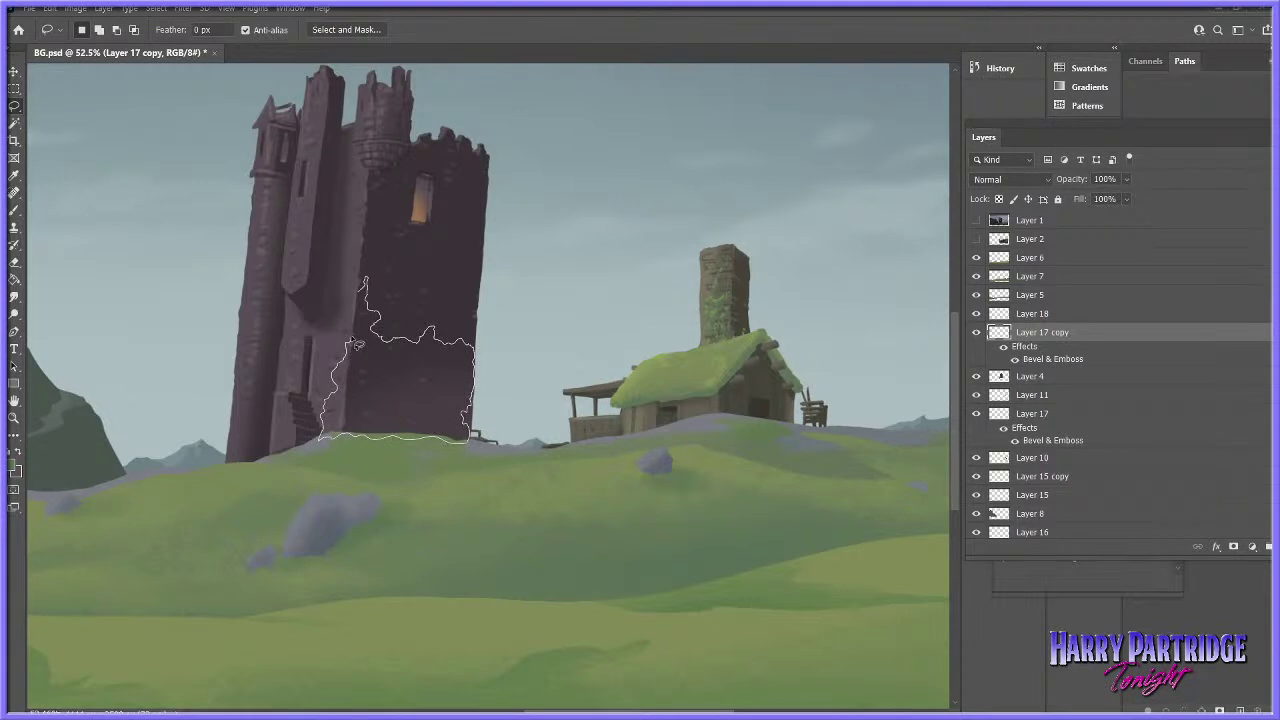
drag(366, 282, 366, 280)
click(15, 459)
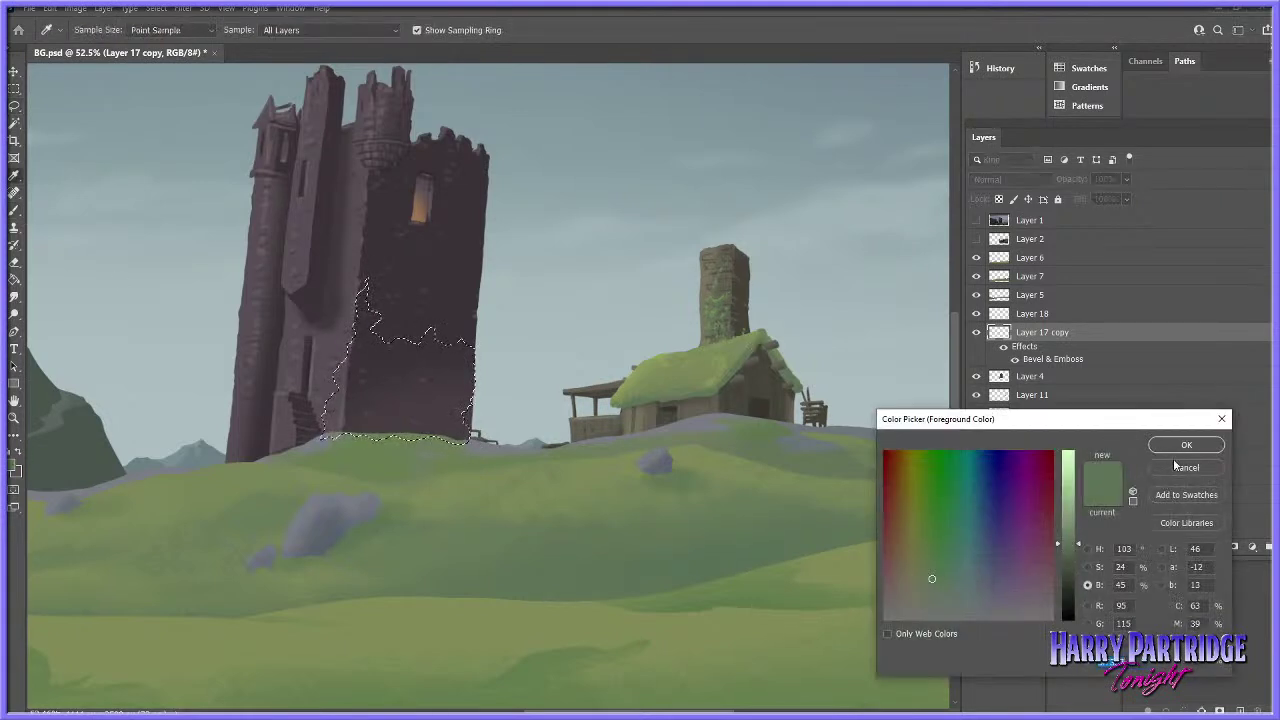
click(929, 581)
click(1067, 551)
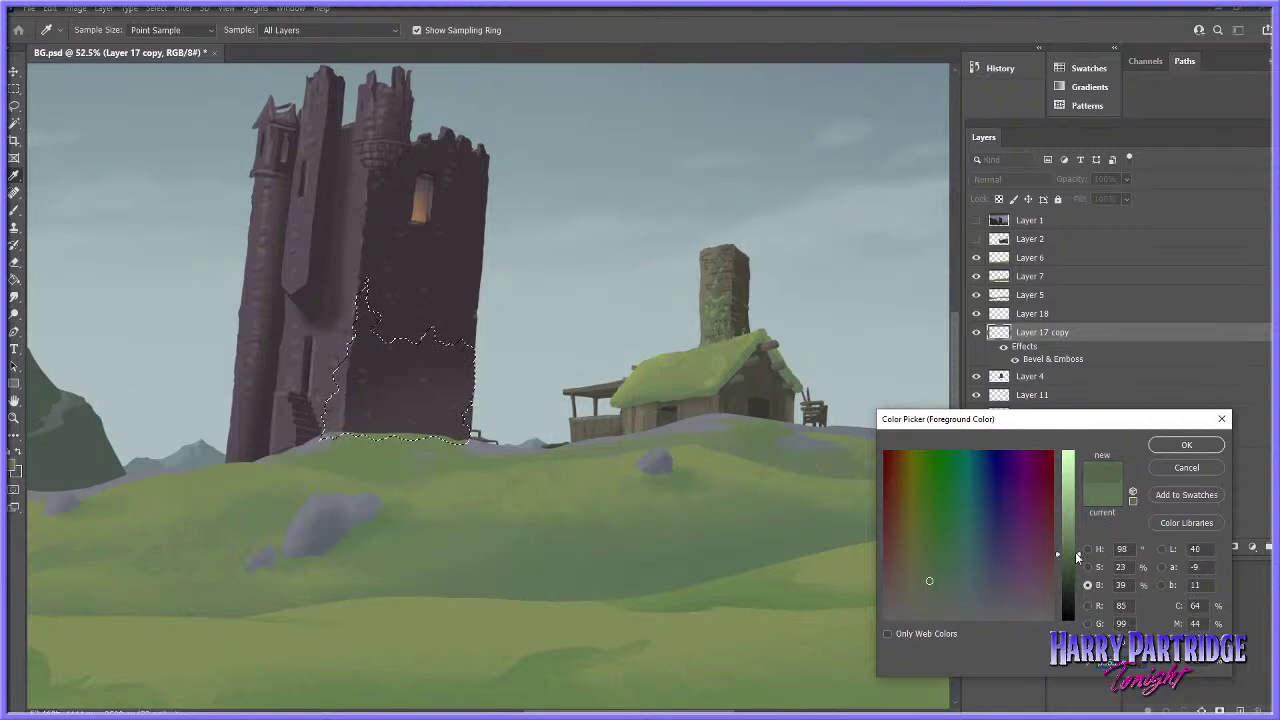
click(1176, 448)
- Choose a leaf-textured brush preset for painting the ivy
key(b)
right_click(478, 382)
click(584, 537)
drag(629, 535, 628, 552)
drag(626, 563, 623, 572)
click(580, 534)
- Enlarge the leaf brush to 473 px, trying it out on the tower and undoing the test marks
right_click(438, 365)
click(569, 398)
mouse_move(456, 294)
mouse_down()
mouse_move(446, 284)
mouse_move(424, 371)
mouse_move(385, 418)
mouse_move(462, 396)
mouse_up()
key(ctrl+z)
right_click(480, 377)
click(623, 406)
key(ctrl+z)
- Lower the leaf brush's flow to 3%, undoing the trial stroke made along the way
click(431, 33)
drag(429, 50, 373, 57)
drag(356, 362, 511, 347)
key(ctrl+z)
drag(429, 30, 424, 48)
- Try filling the whole selected area at the tower's base with green ivy leaves
mouse_move(385, 345)
mouse_down()
mouse_move(373, 385)
mouse_move(428, 497)
mouse_move(336, 378)
mouse_up()
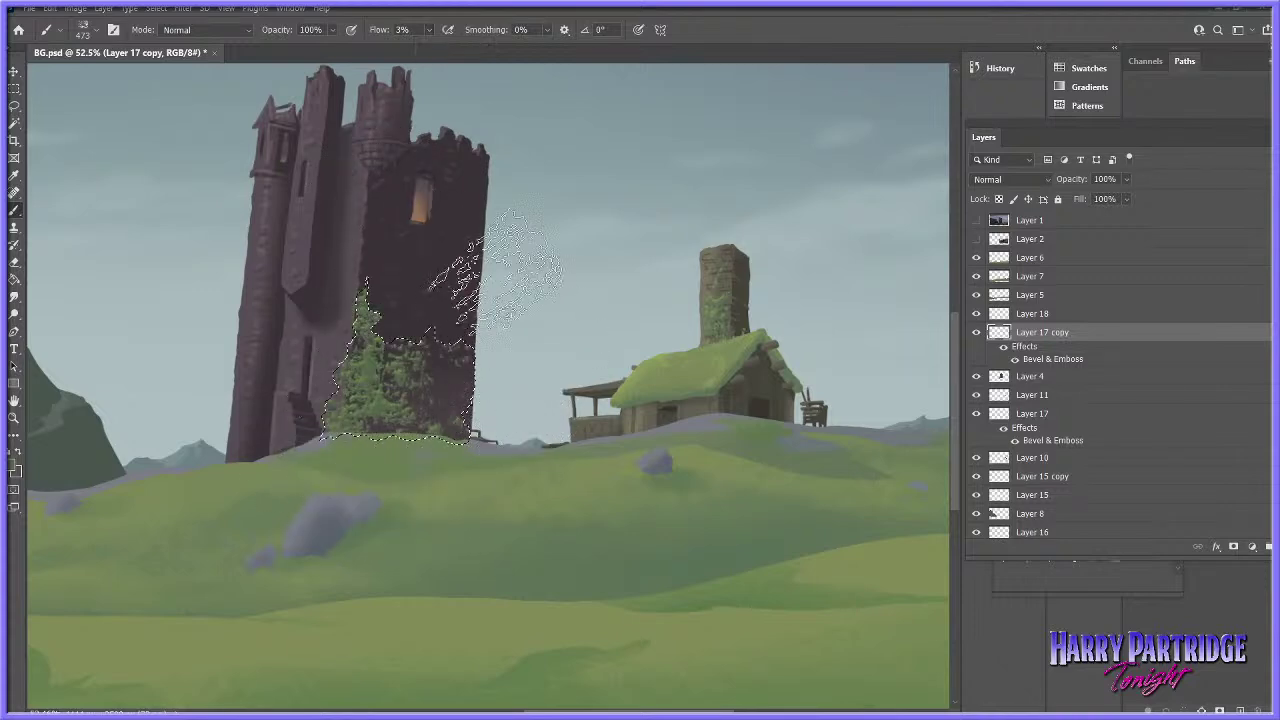
key(z)
mouse_move(553, 422)
mouse_down()
mouse_move(536, 419)
mouse_move(550, 425)
mouse_up()
key(ctrl+d)
drag(643, 408, 760, 428)
key(ctrl+z)
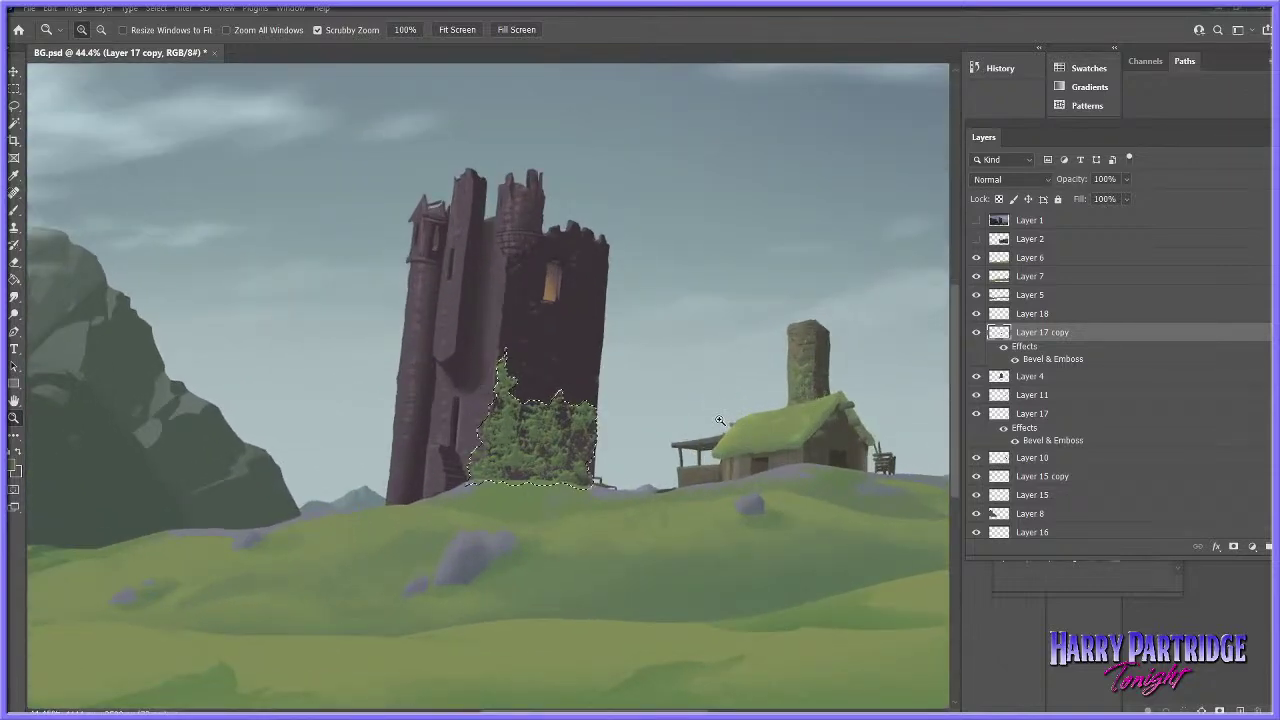
key(ctrl+z)
- Paint ivy leaves mainly over the lower right corner of the tower's dark wall, and clear the selection
click(15, 211)
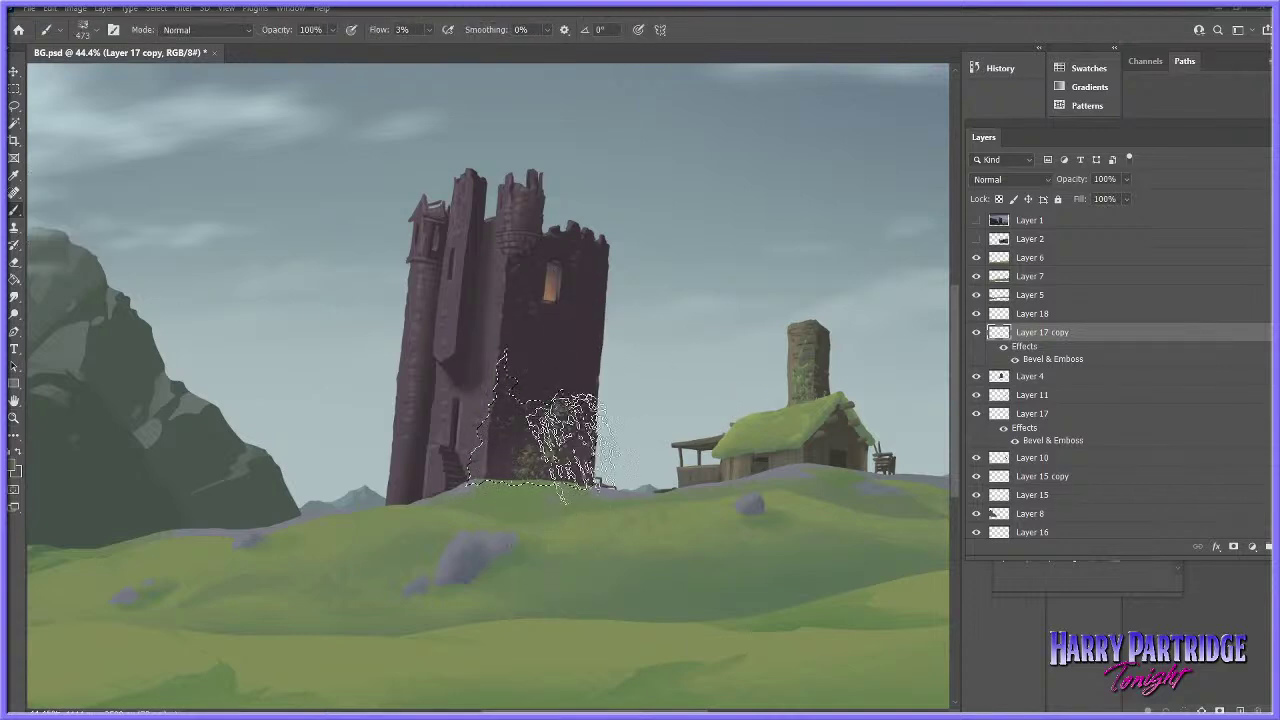
click(572, 440)
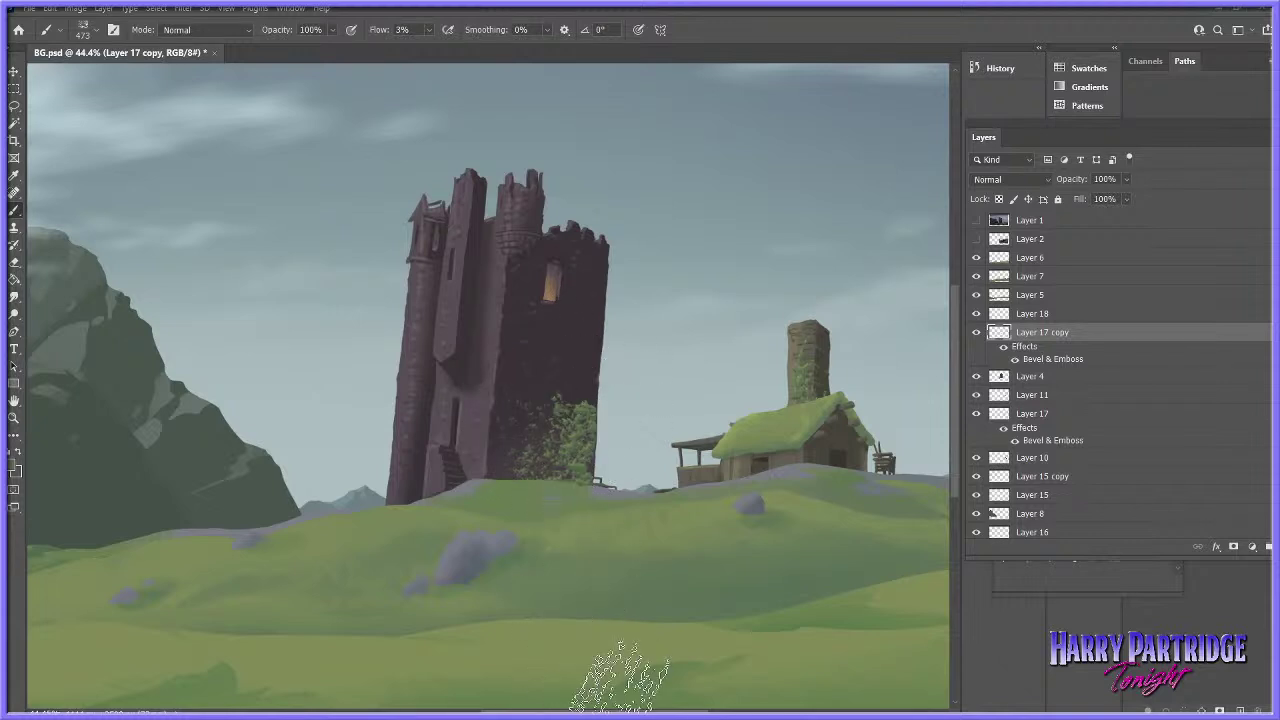
click(14, 418)
drag(760, 420, 733, 434)
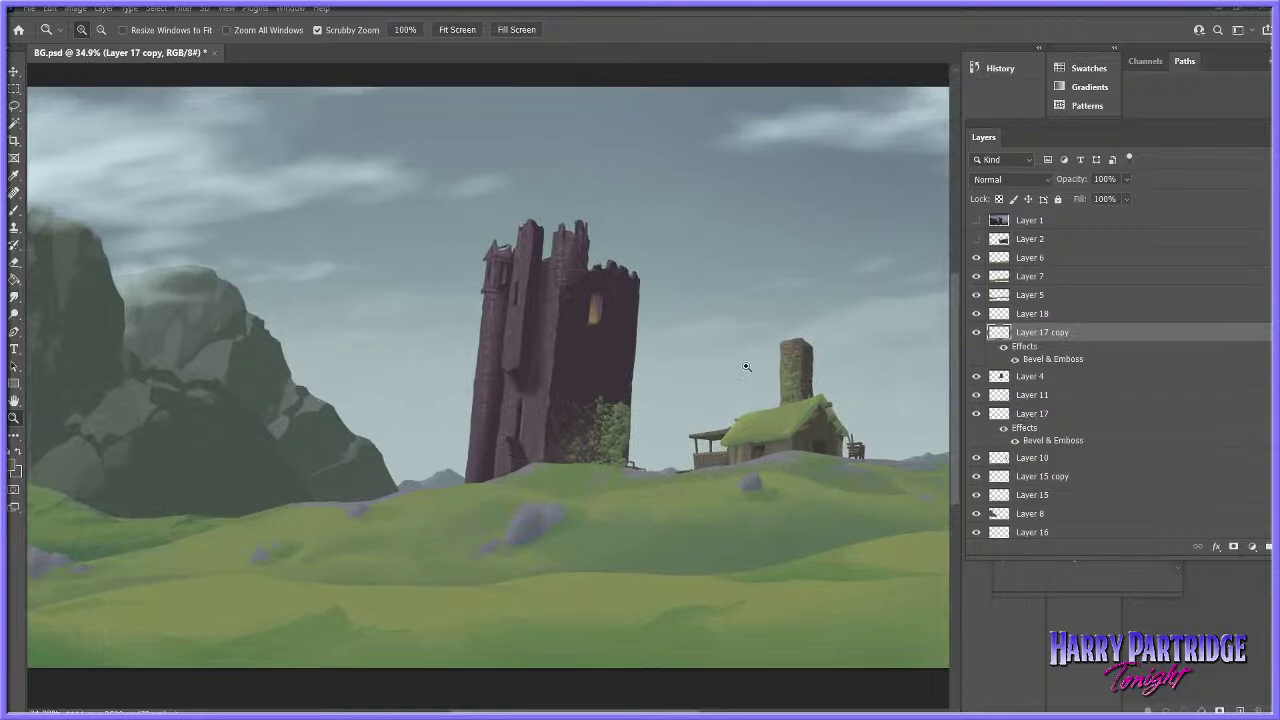
- Rasterize the layer style of Layer 17 copy and darken its ivy using a Hue/Saturation adjustment
right_click(1041, 335)
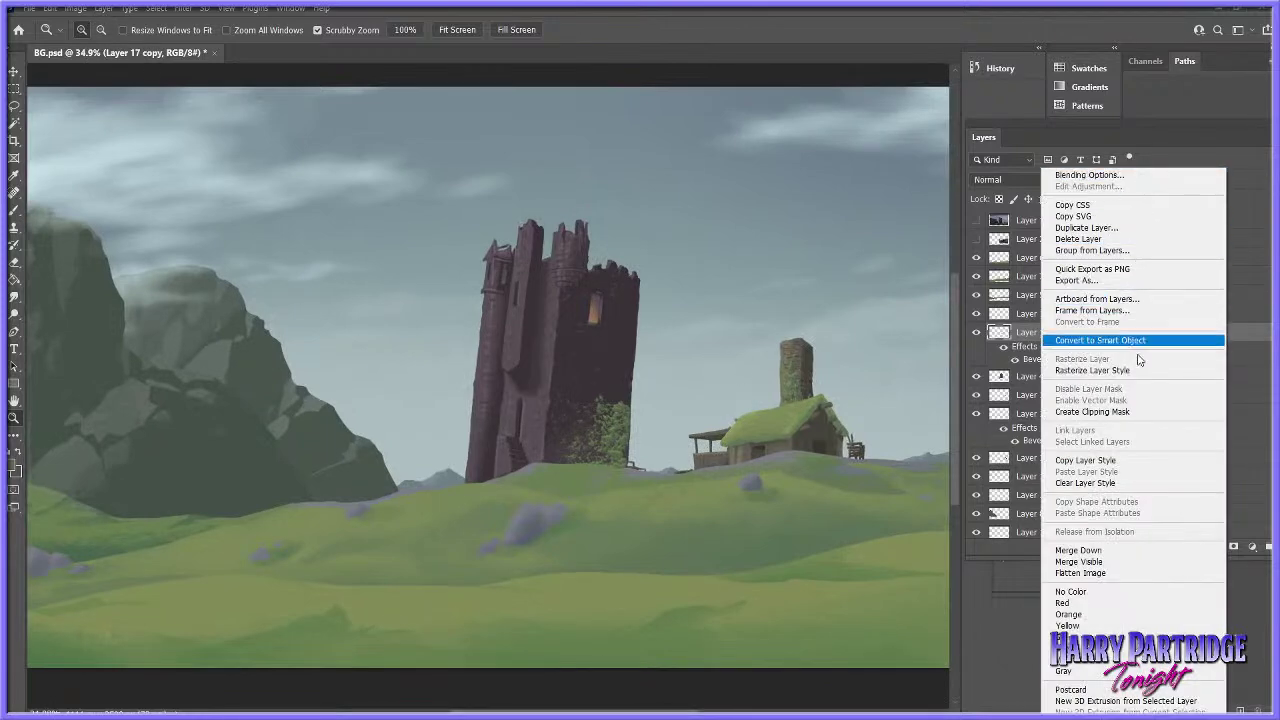
click(1092, 370)
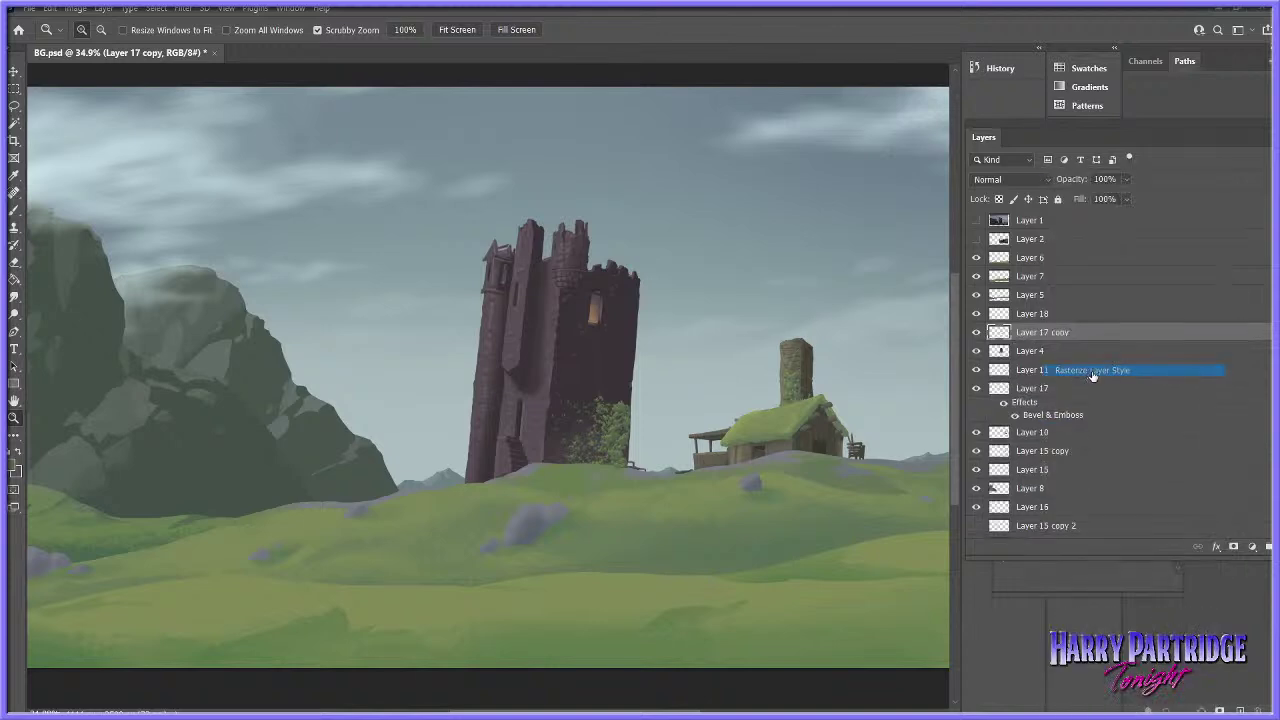
click(76, 8)
mouse_move(190, 42)
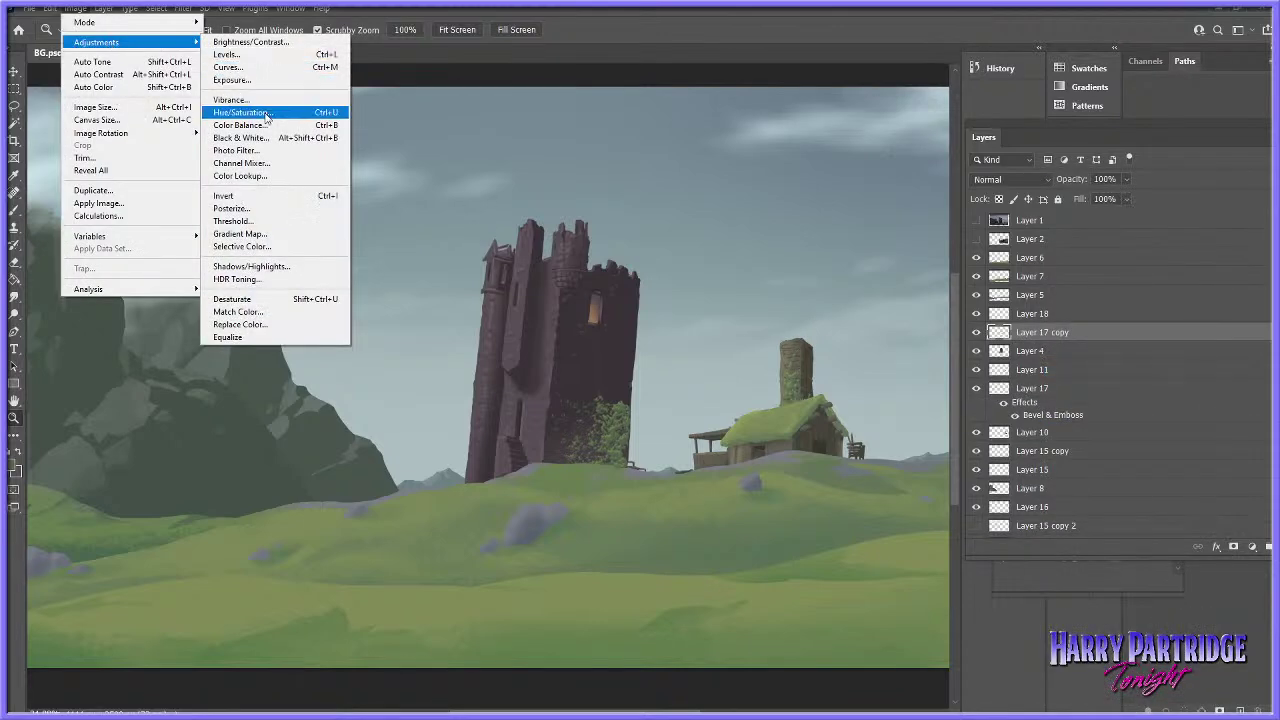
click(240, 112)
drag(939, 445, 924, 479)
drag(942, 410, 906, 448)
click(1096, 345)
drag(828, 408, 790, 448)
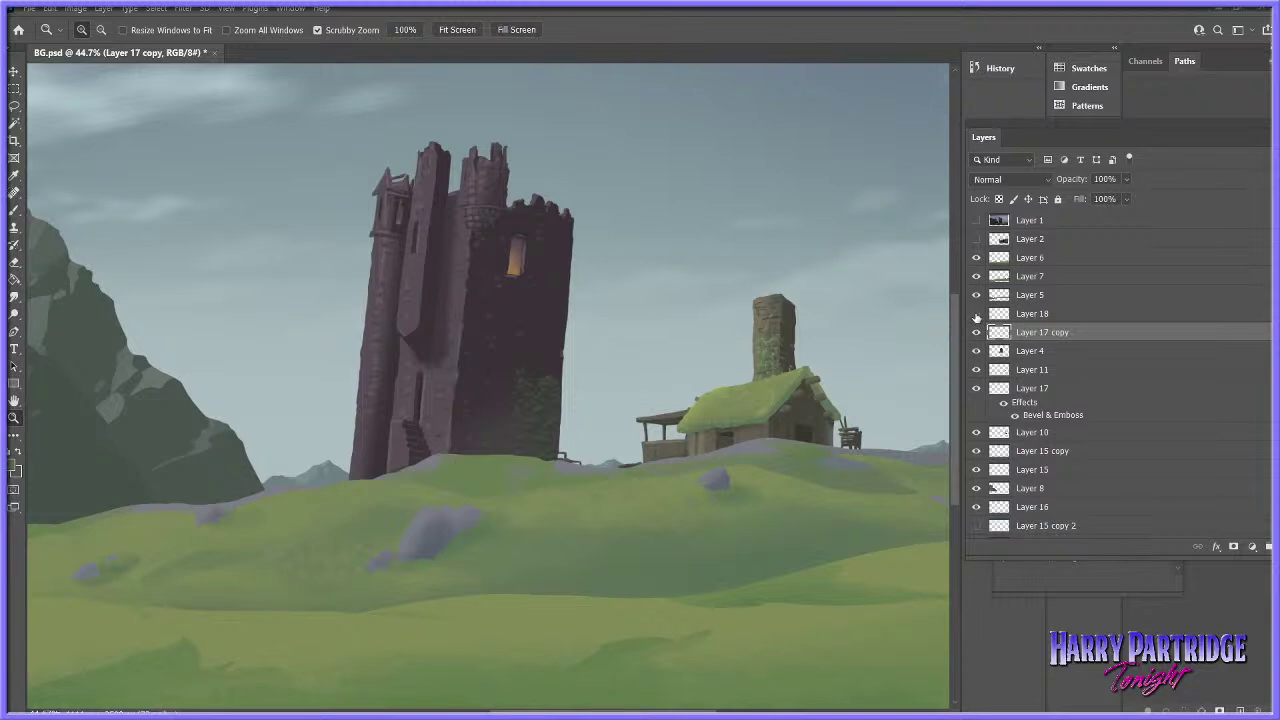
click(285, 401)
click(17, 108)
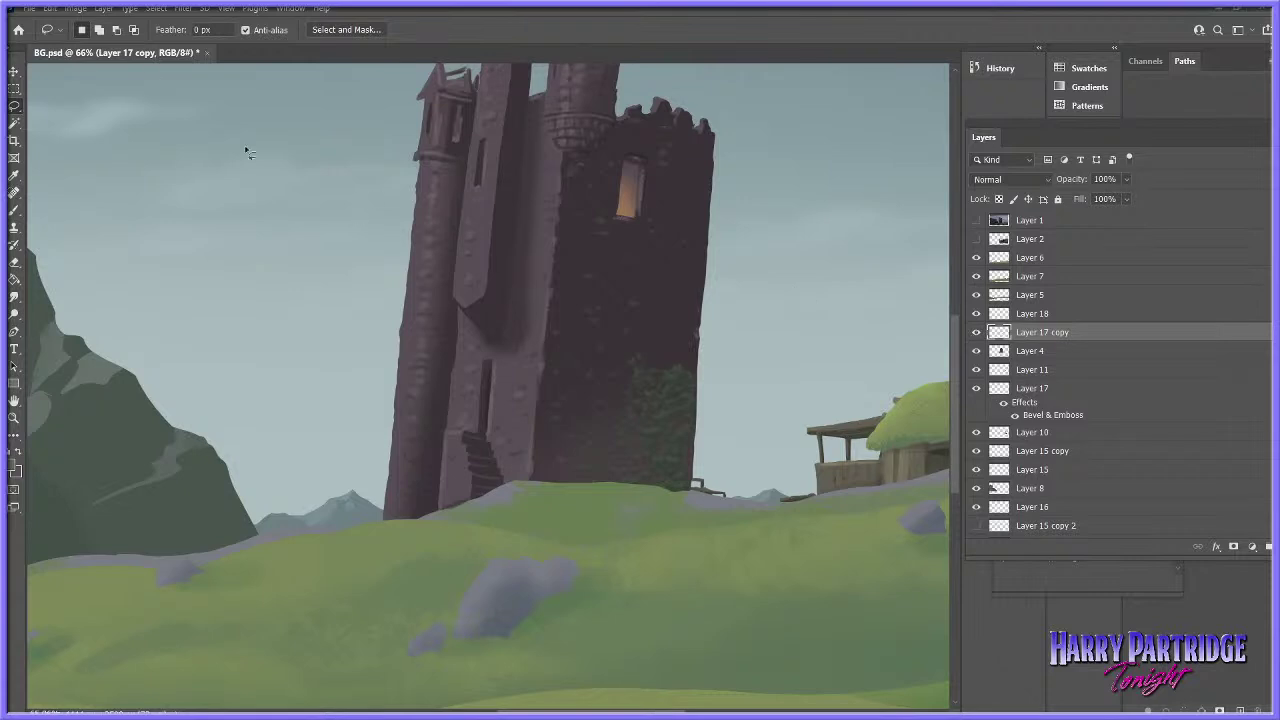
click(103, 8)
mouse_move(125, 20)
click(265, 20)
key(Return)
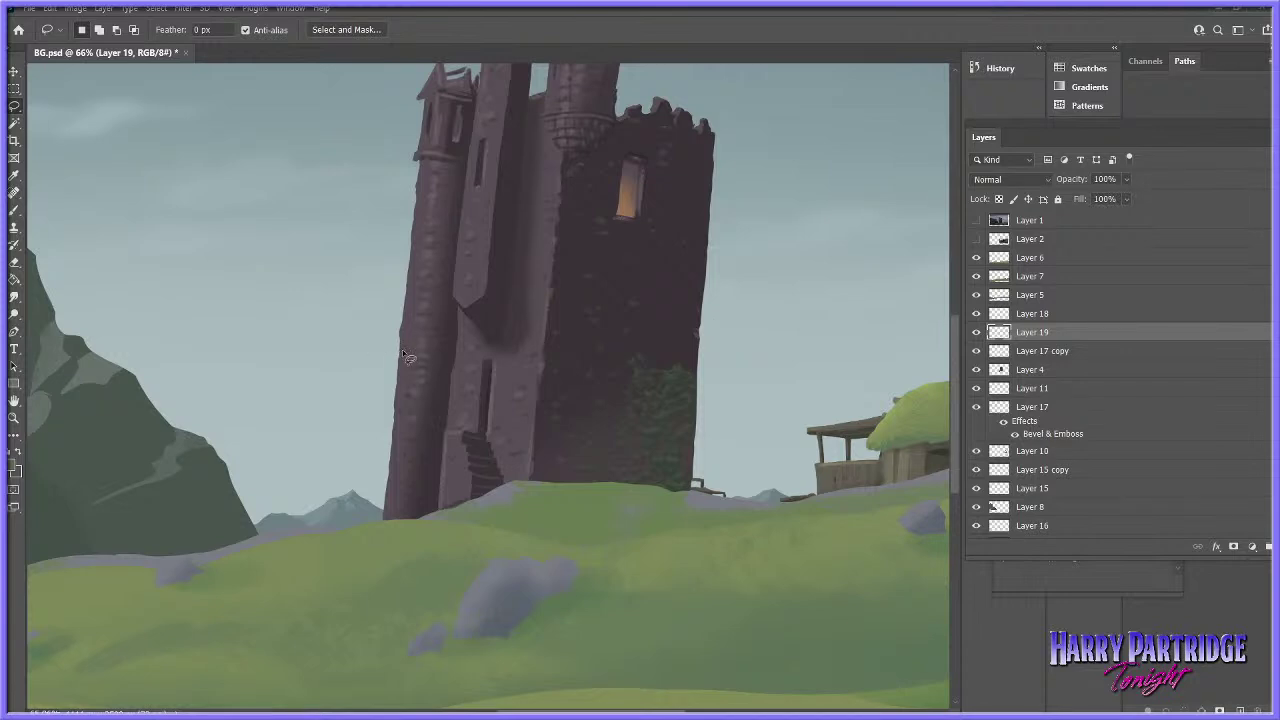
mouse_move(401, 354)
mouse_down()
mouse_move(335, 470)
mouse_move(267, 540)
mouse_up()
key(ctrl+d)
key(Delete)
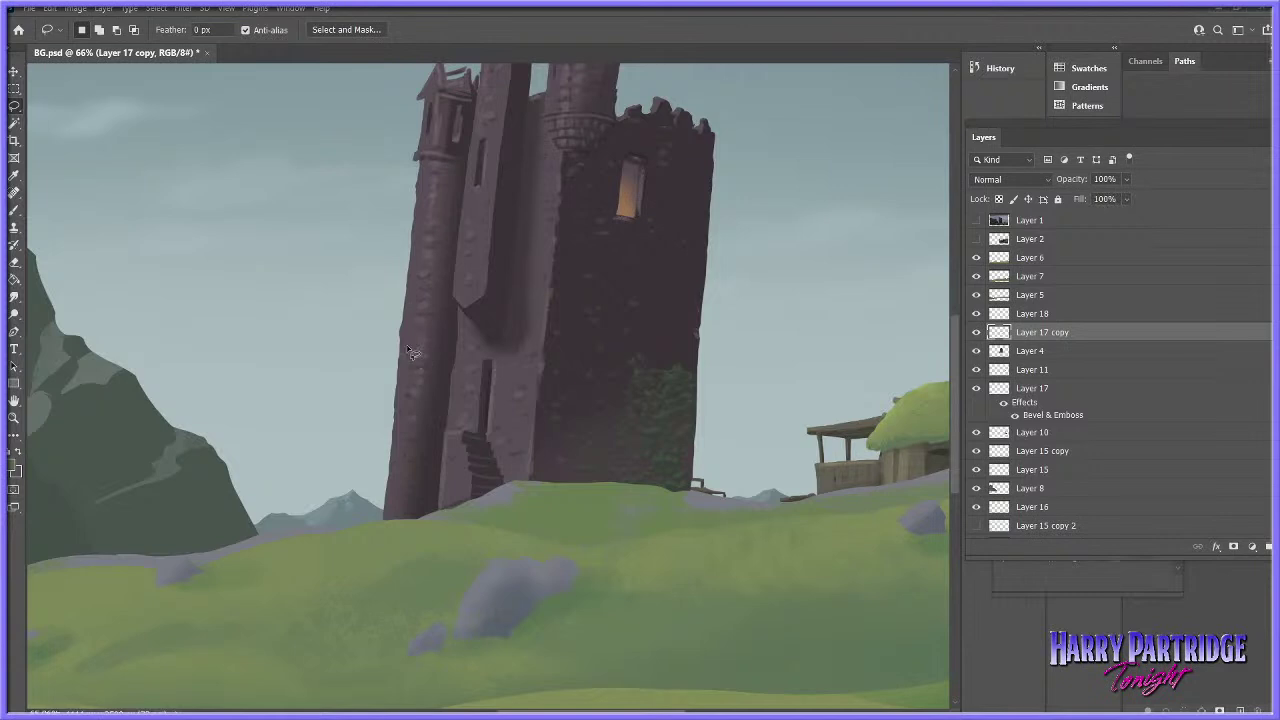
- Lasso two narrow slanting strips that lean from the ground against the left side of the tower
mouse_move(405, 345)
mouse_down()
mouse_move(345, 495)
mouse_move(312, 538)
mouse_move(406, 348)
mouse_up()
key(shift)
mouse_move(405, 408)
mouse_down()
mouse_move(314, 541)
mouse_move(405, 404)
mouse_up()
- Fill the selected strips as poles in a dark colour sampled from the tower's lower wall, using a 57 px Hard Round brush, and deselect
key(i)
click(16, 462)
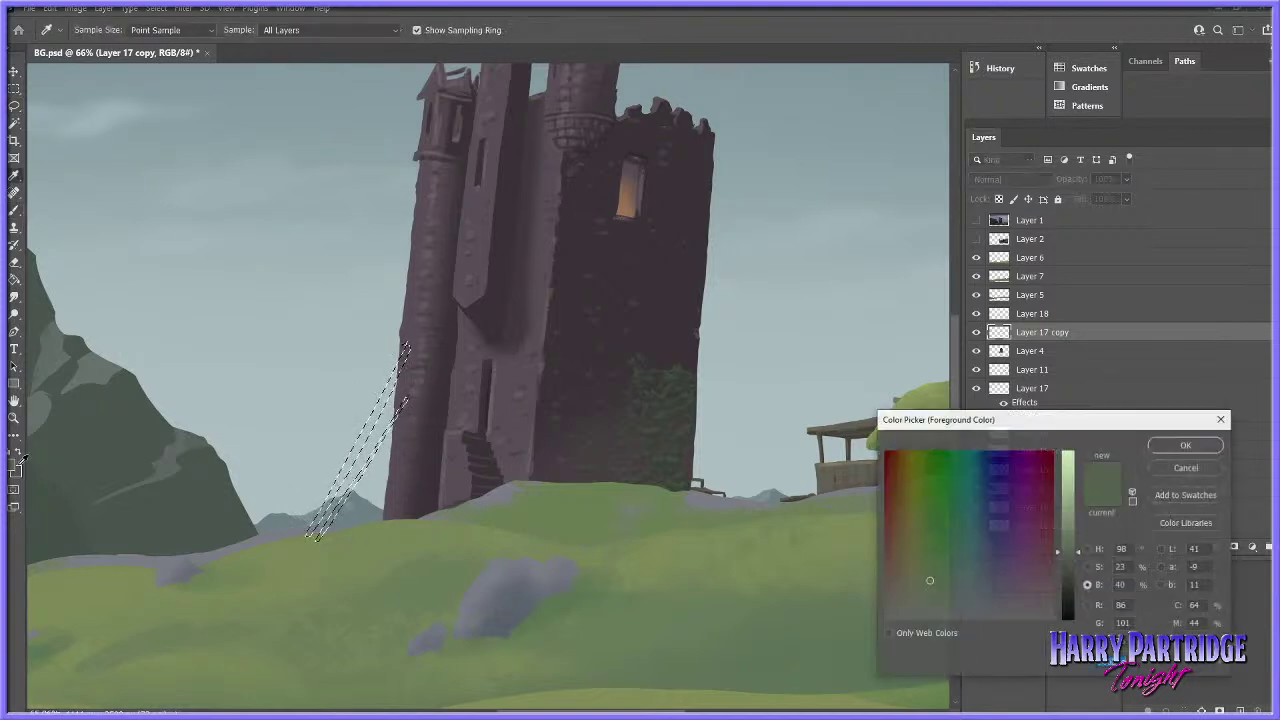
click(635, 428)
key(Return)
key(b)
right_click(577, 415)
scroll(718, 580, up, 10)
click(694, 579)
right_click(405, 402)
click(503, 437)
drag(406, 346, 366, 415)
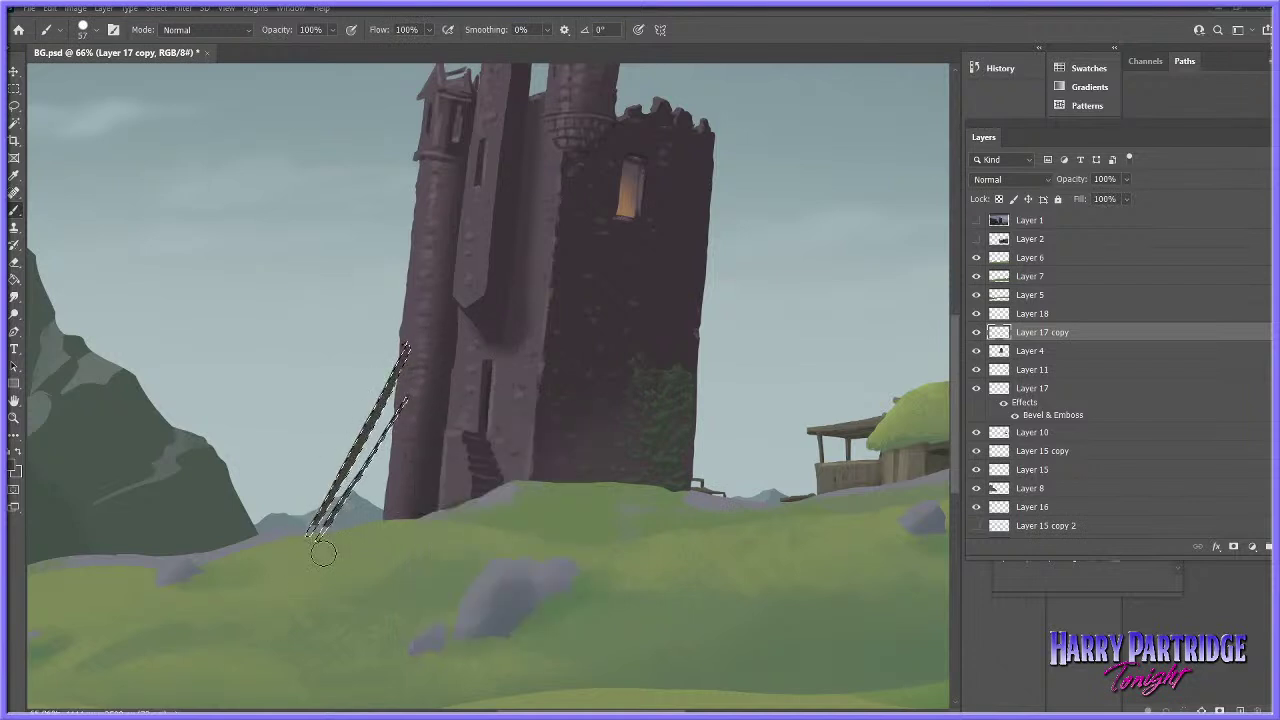
key(ctrl+d)
- Compare the whole painting with the reference photo by briefly showing Layer 1
right_click(514, 442)
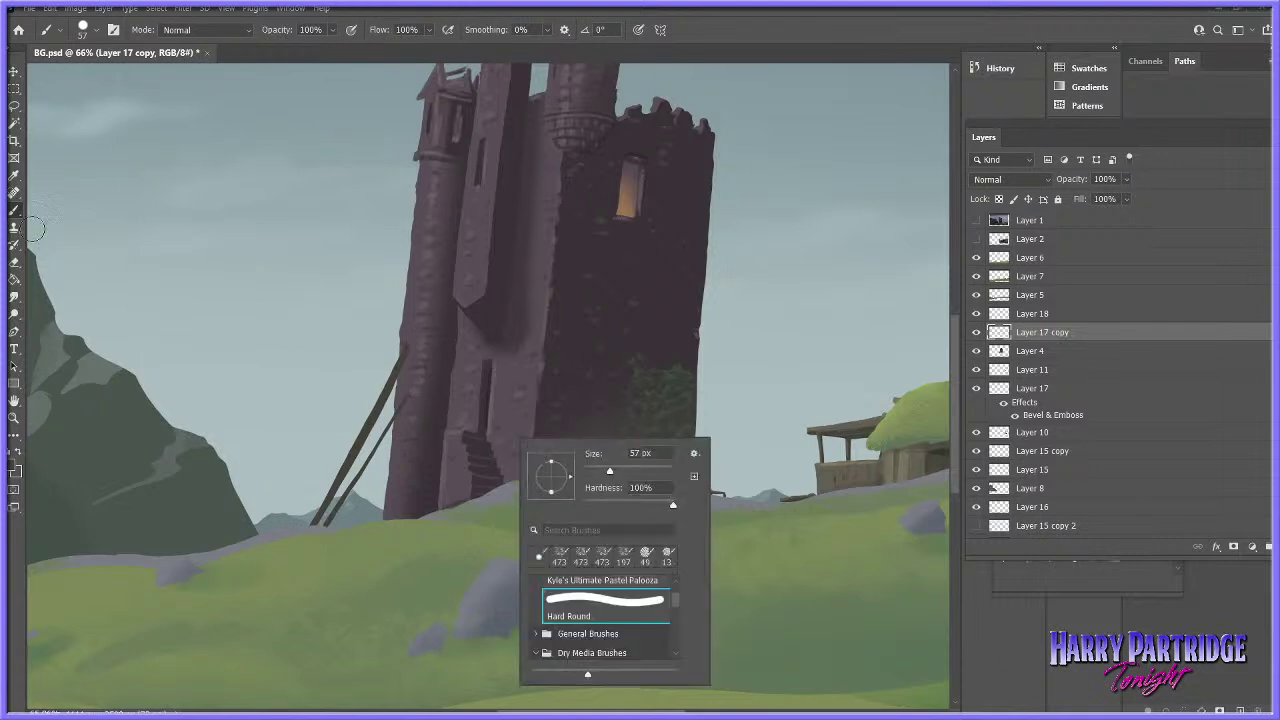
click(15, 263)
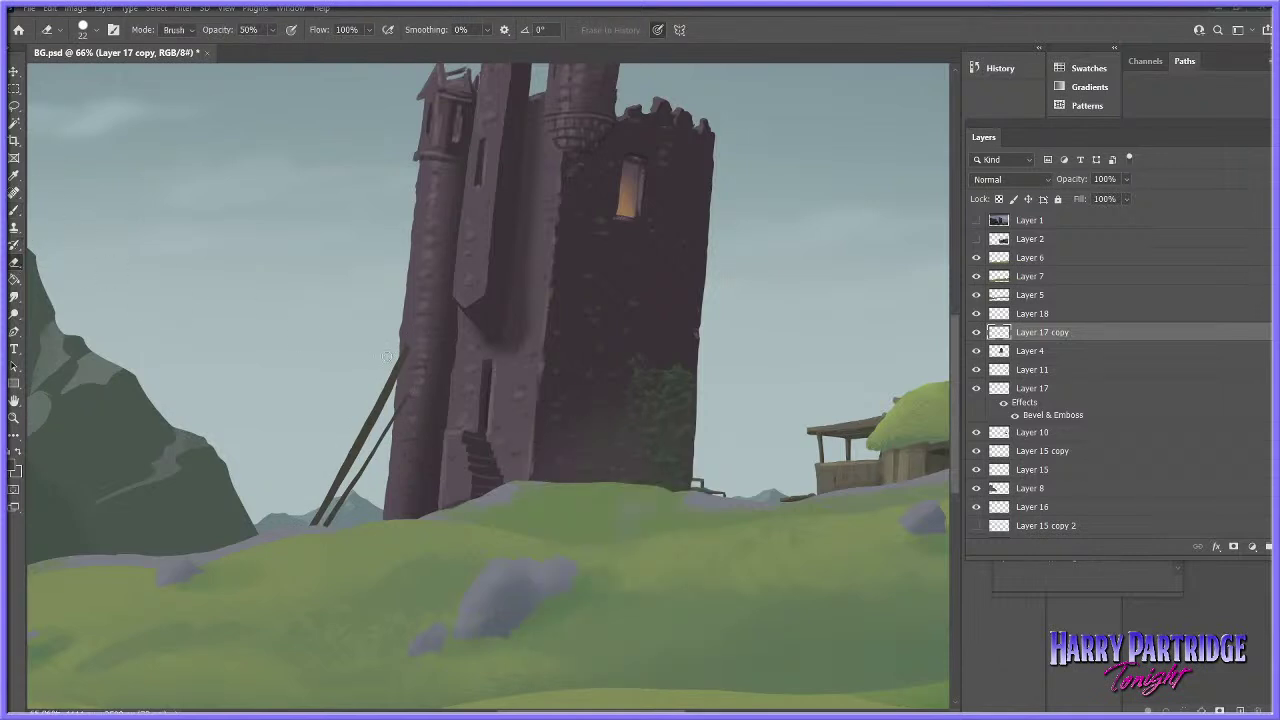
click(14, 418)
mouse_move(696, 375)
mouse_down()
mouse_move(665, 427)
mouse_move(709, 422)
mouse_up()
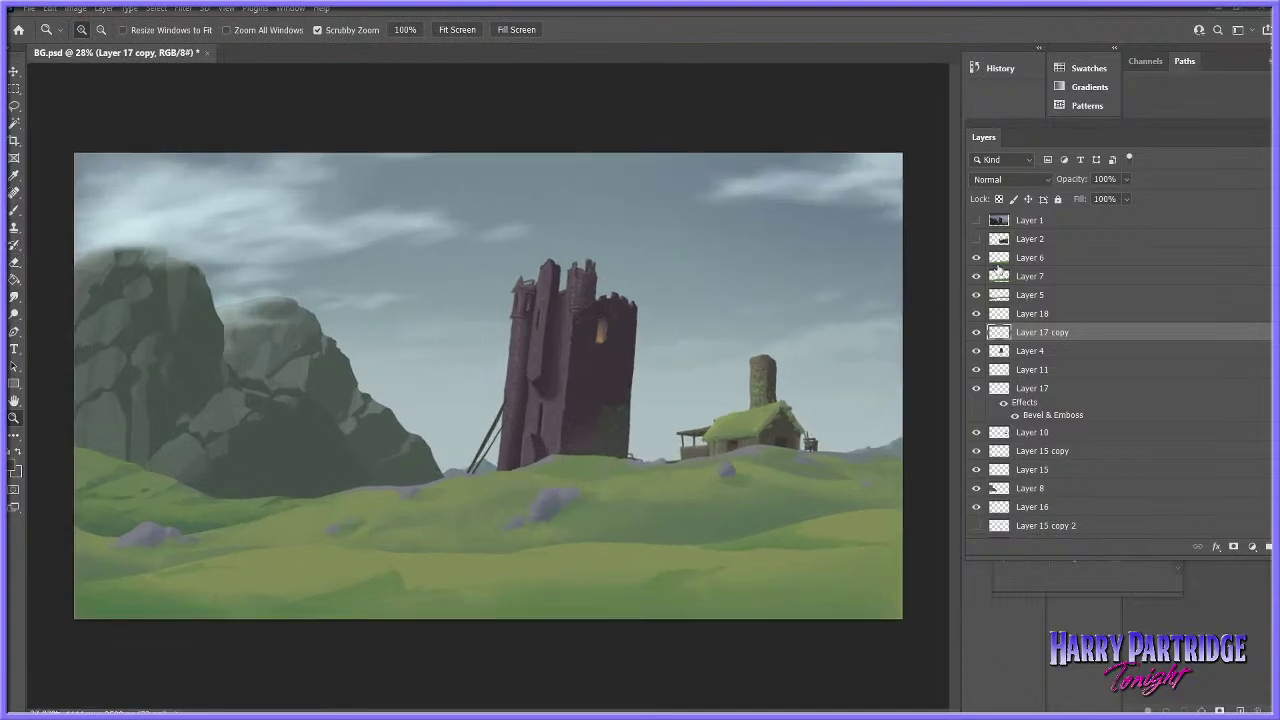
click(976, 220)
click(976, 220)
- Trim the outer edge of the longer pole straight by deleting a polygonal selection along it, and deselect
drag(526, 459, 576, 429)
click(14, 105)
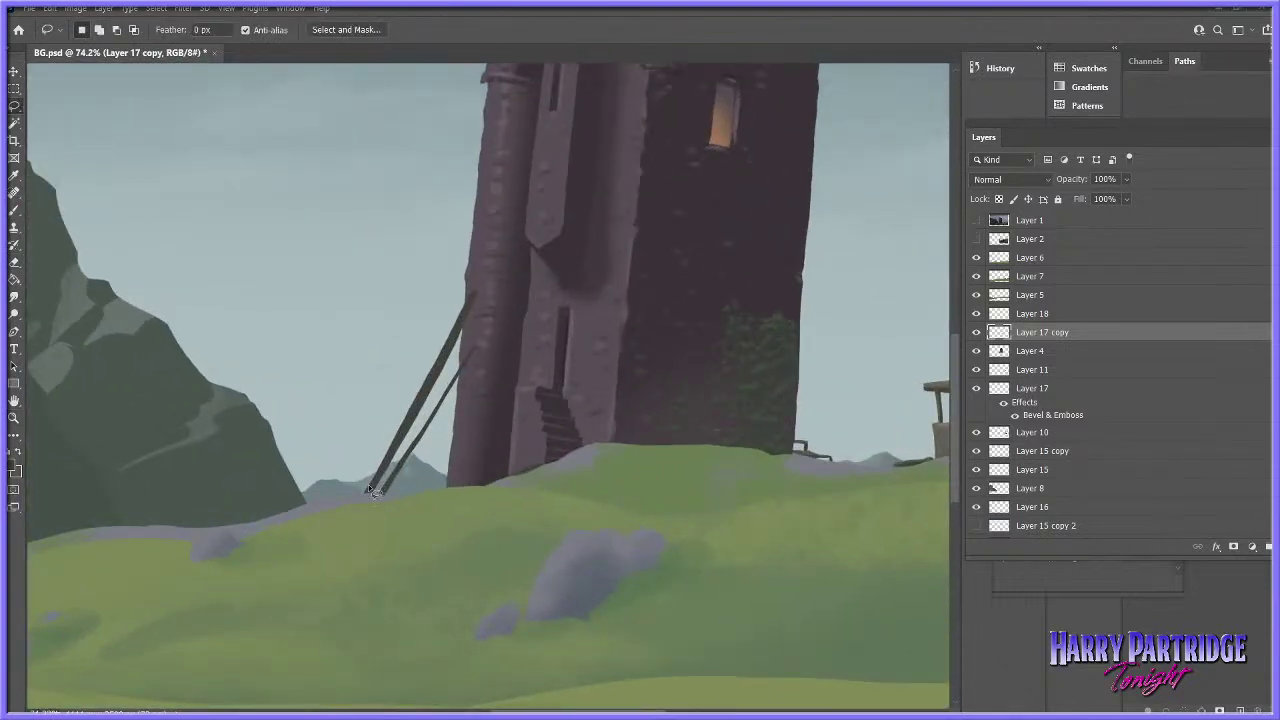
right_click(14, 106)
click(80, 119)
click(366, 493)
click(479, 281)
click(471, 265)
click(342, 446)
click(338, 497)
click(367, 494)
key(Delete)
click(357, 524)
key(Escape)
- Warp the two poles slightly so they bend towards the tower, and apply the transformation
click(52, 9)
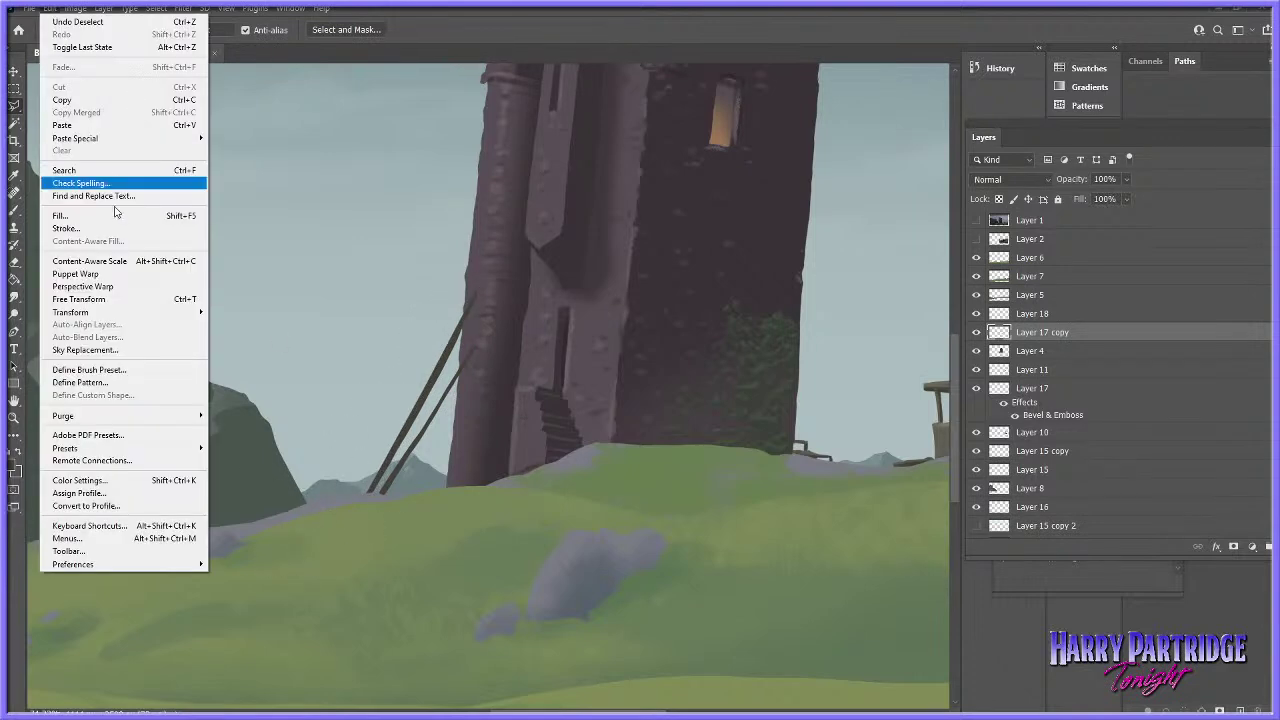
mouse_move(130, 309)
click(250, 373)
drag(432, 390, 451, 381)
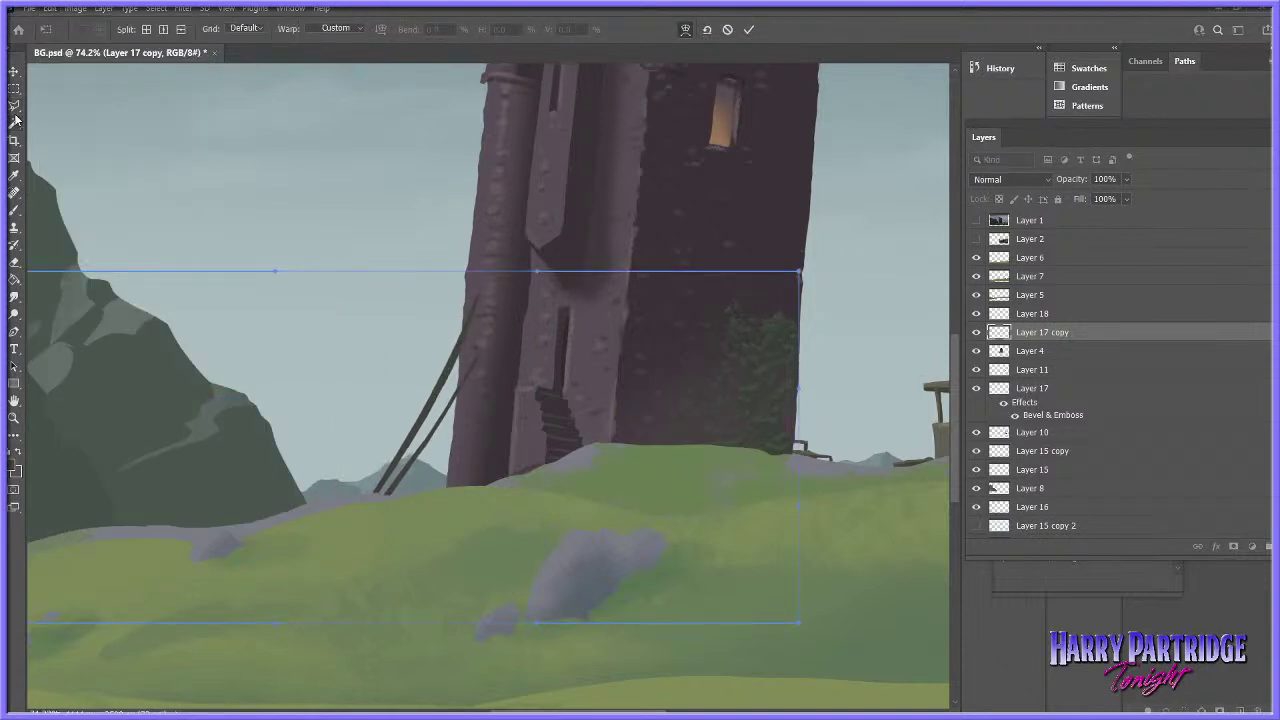
key(Return)
scroll(595, 330, left, 3)
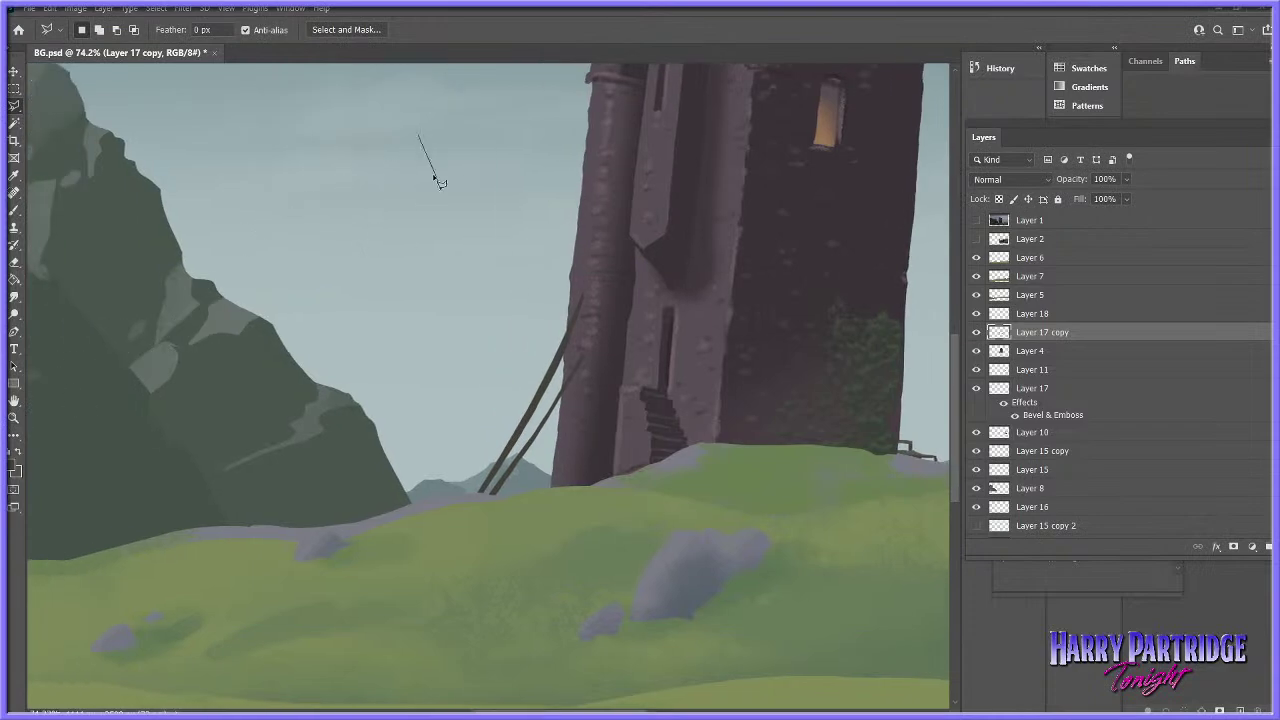
- Check the bent poles in the full picture against the reference photo on Layer 1
click(14, 418)
drag(594, 360, 454, 376)
click(976, 221)
click(976, 220)
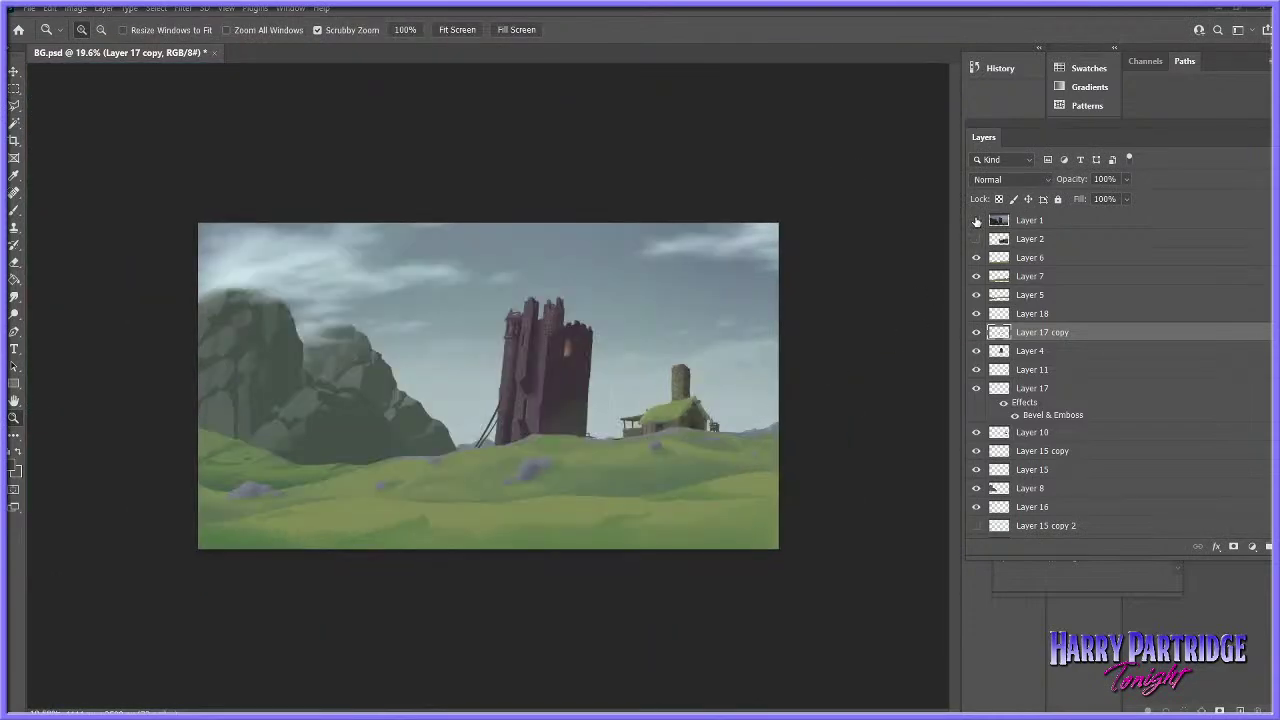
- Lighten the paint colour to a grey-brown with hue 48, saturation 15% and brightness 43%
drag(542, 464, 560, 443)
click(16, 212)
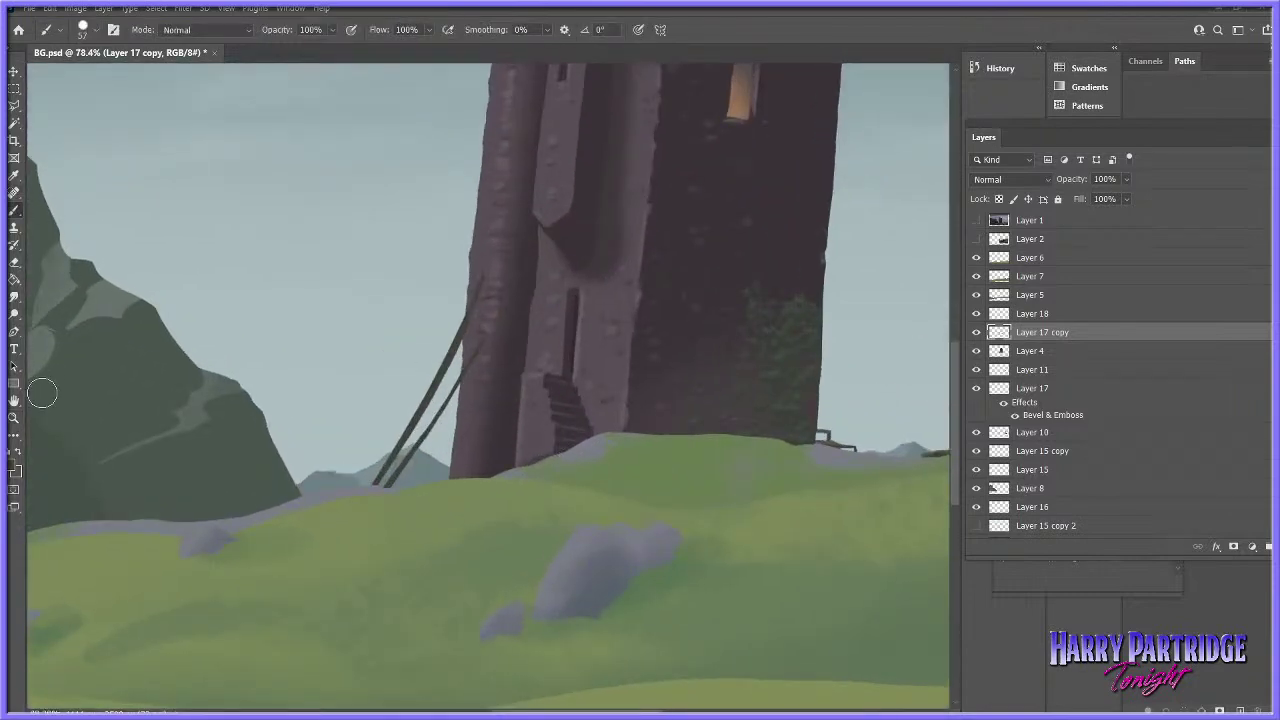
click(13, 468)
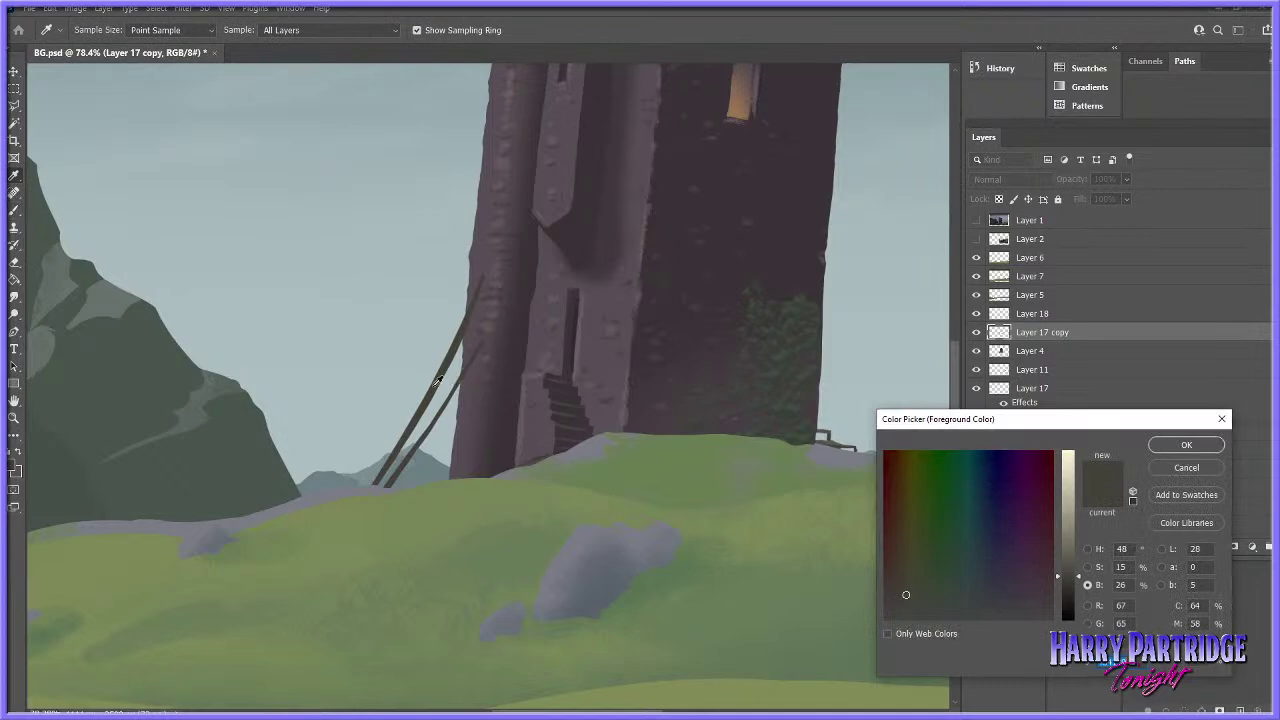
click(1068, 542)
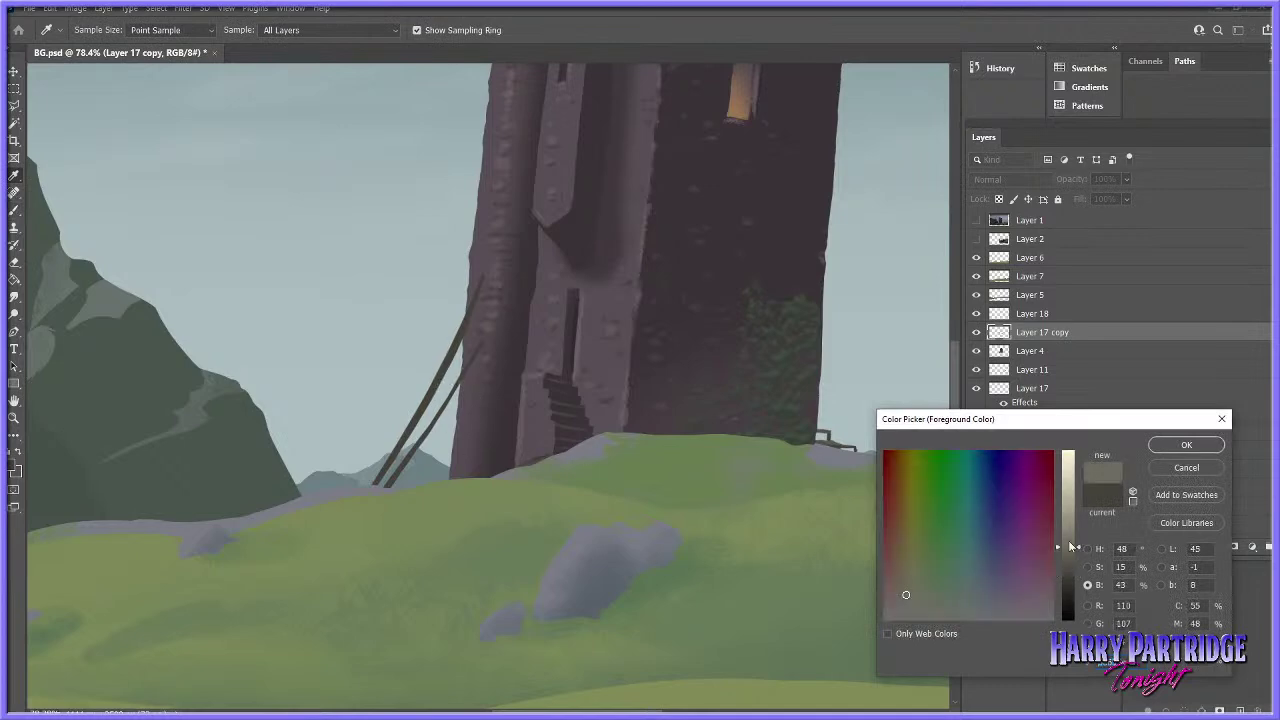
click(1184, 446)
- Paint light highlights along both poles with an 18 px brush and the layer's transparent pixels locked
right_click(497, 357)
text(33)
key(Return)
key(ctrl+z)
right_click(468, 336)
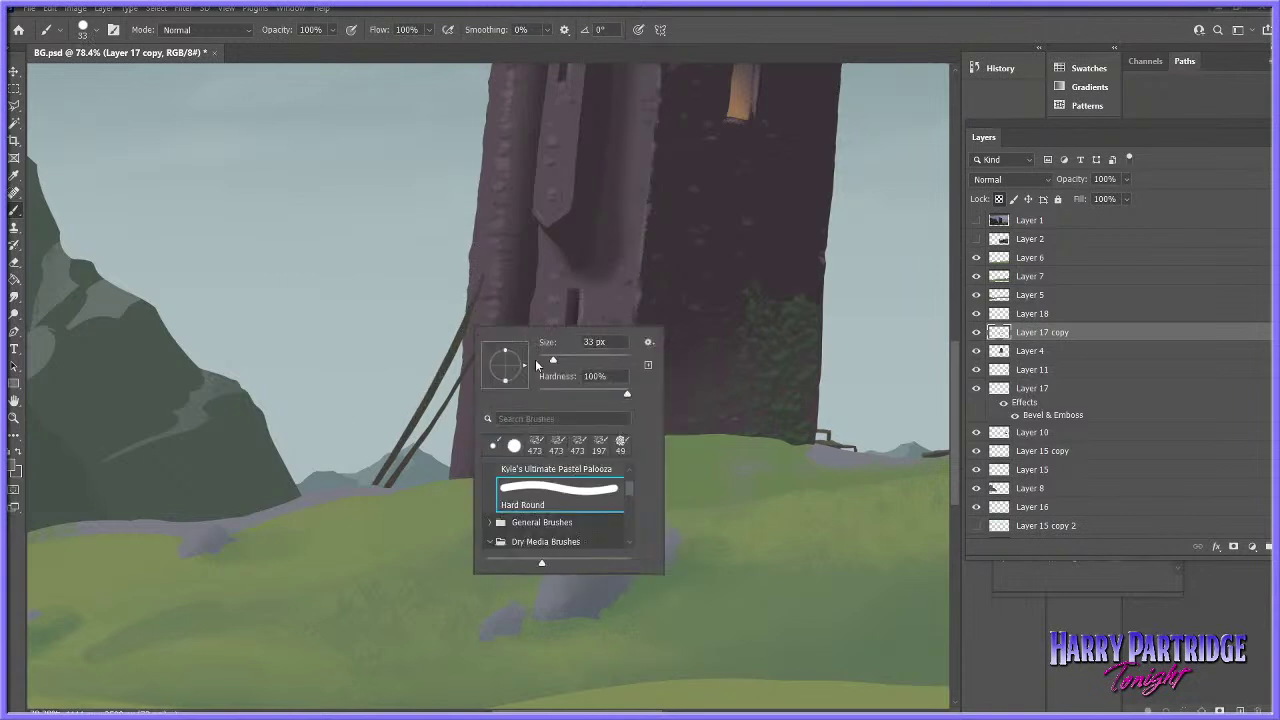
key(Return)
drag(481, 280, 313, 562)
drag(480, 336, 366, 517)
key(ctrl+z)
drag(482, 336, 348, 533)
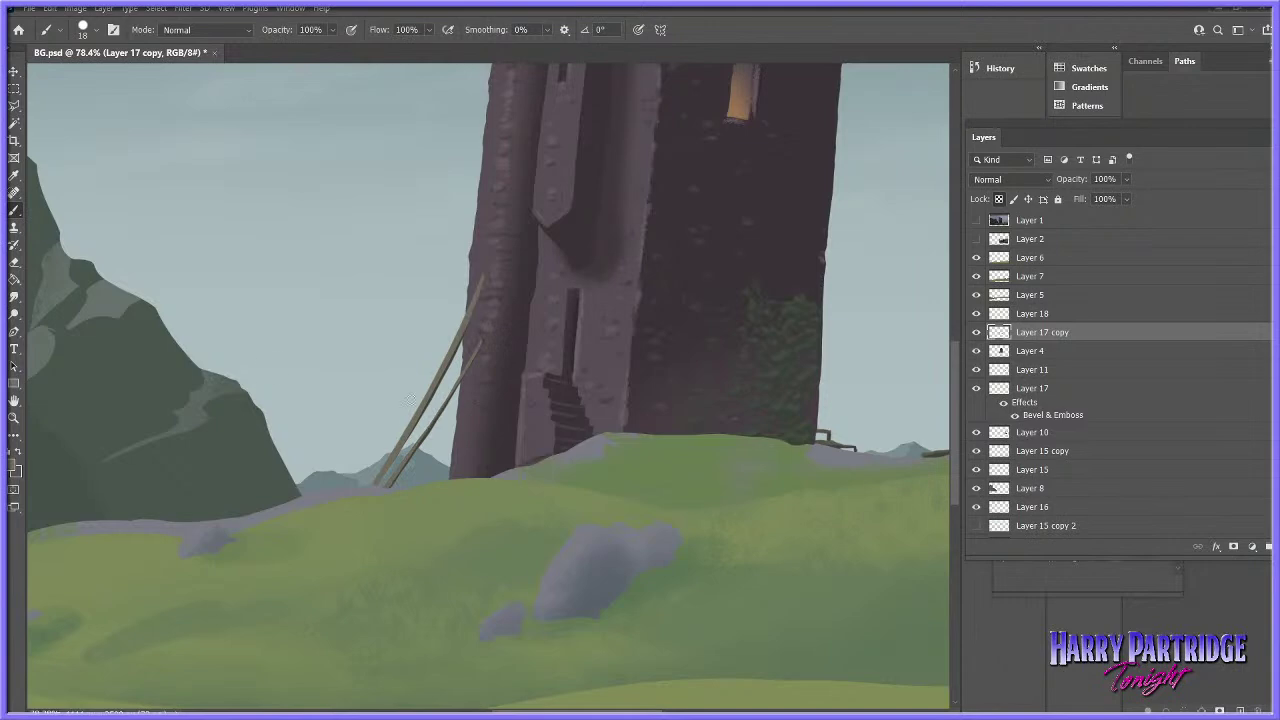
- Sample the dark brown of the wooden shed beside the cottage as the paint colour
click(14, 418)
mouse_move(725, 471)
mouse_down()
mouse_move(623, 470)
mouse_move(691, 507)
mouse_move(774, 510)
mouse_up()
drag(675, 419, 769, 420)
click(16, 212)
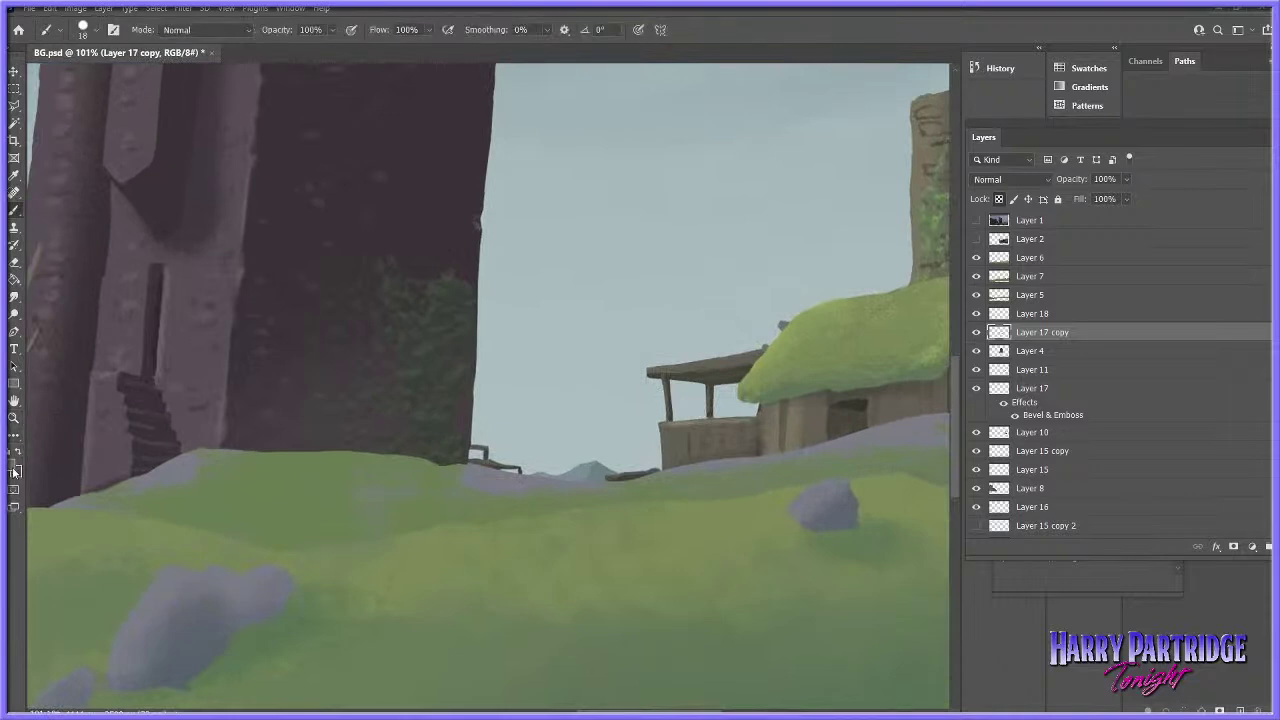
click(12, 467)
click(708, 380)
key(Return)
- Paint a dark oval cart wheel on Layer 17 copy with a 13 px brush, in the sky between tower and cottage
right_click(387, 417)
drag(463, 449, 459, 450)
click(338, 448)
click(331, 31)
click(589, 290)
click(977, 333)
click(977, 333)
mouse_move(697, 711)
mouse_down()
mouse_move(638, 709)
mouse_move(682, 708)
mouse_up()
click(977, 332)
click(977, 333)
drag(686, 261, 695, 252)
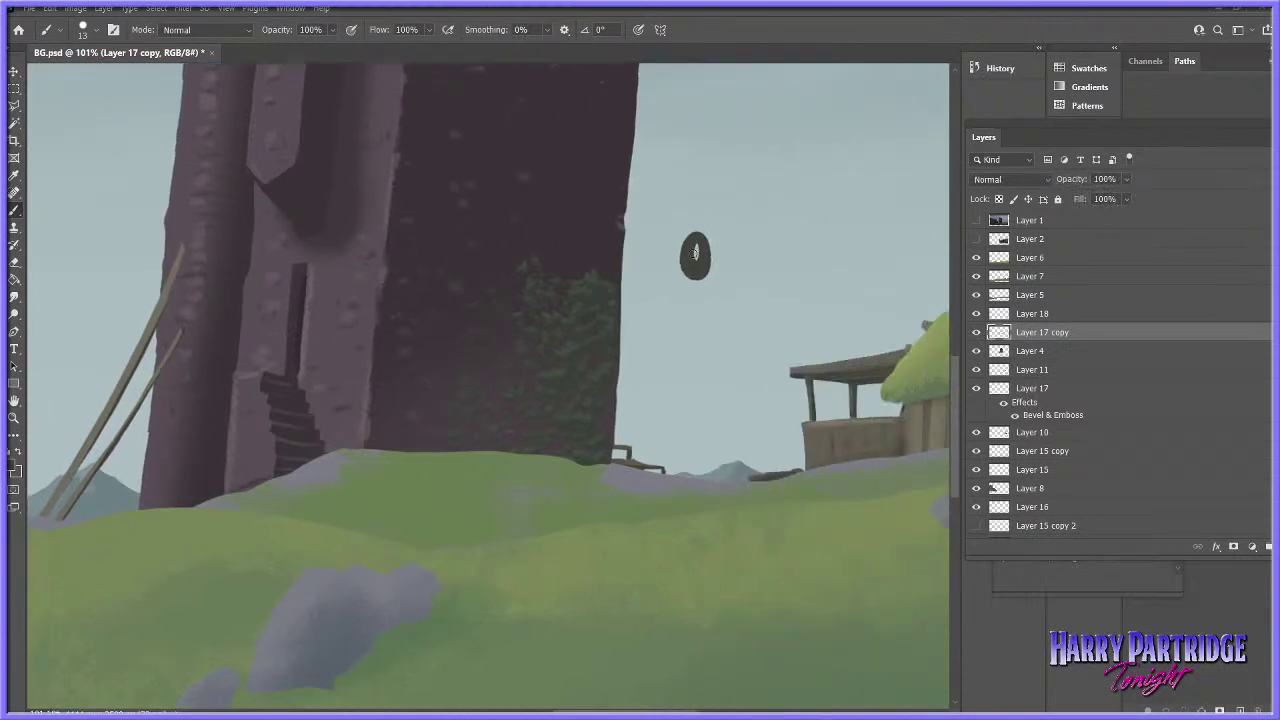
- Paint the cart's slanting dark bed and a short rear post beside the wheel, reducing the brush to 10 px
right_click(769, 246)
mouse_move(707, 240)
mouse_down()
mouse_move(743, 261)
mouse_move(730, 236)
mouse_move(742, 237)
mouse_move(694, 232)
mouse_move(758, 254)
mouse_move(737, 238)
mouse_up()
key(ctrl+z)
right_click(736, 230)
text(10)
key(Return)
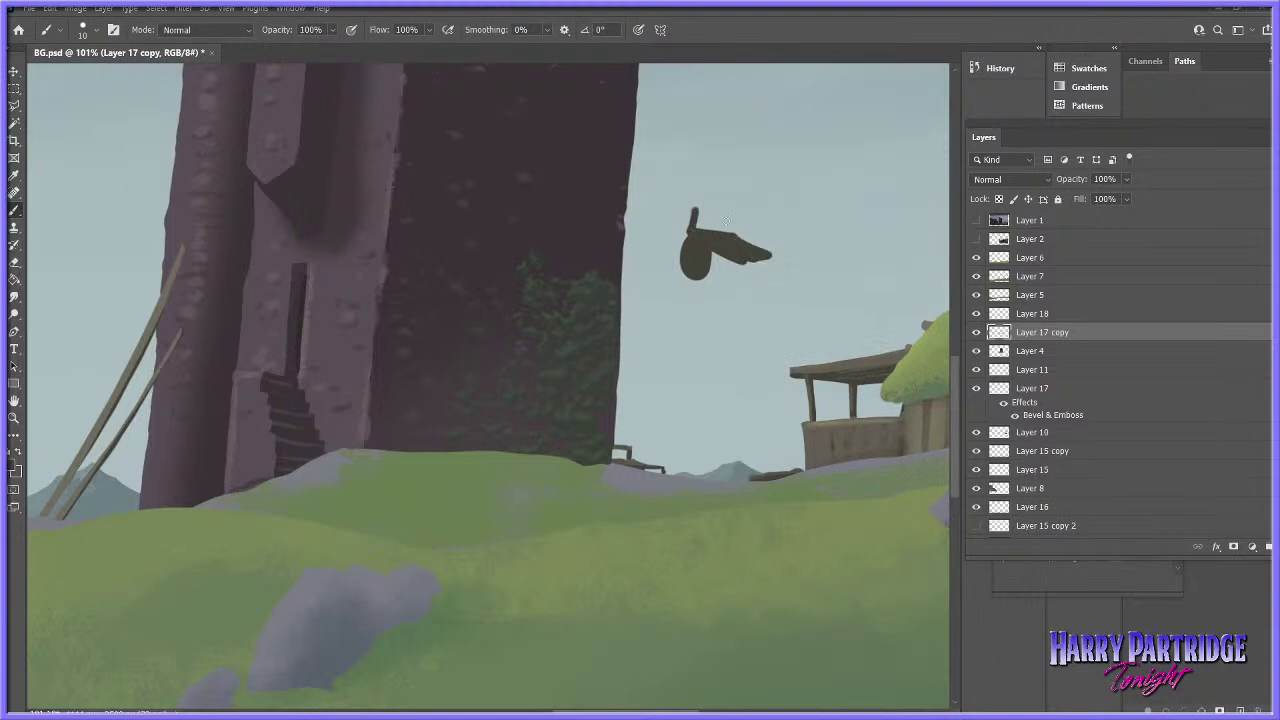
- Draw the cart's thin railings and two long handles with a 6 px brush using pen pressure for opacity
right_click(736, 219)
text(6)
key(Return)
click(350, 31)
mouse_move(722, 216)
mouse_down()
mouse_move(746, 214)
mouse_move(741, 232)
mouse_up()
key(ctrl+z)
key(ctrl+z)
drag(697, 208, 742, 214)
mouse_move(742, 214)
mouse_down()
mouse_move(775, 235)
mouse_move(709, 213)
mouse_move(768, 255)
mouse_move(727, 257)
mouse_move(729, 277)
mouse_move(743, 262)
mouse_move(791, 285)
mouse_move(826, 282)
mouse_up()
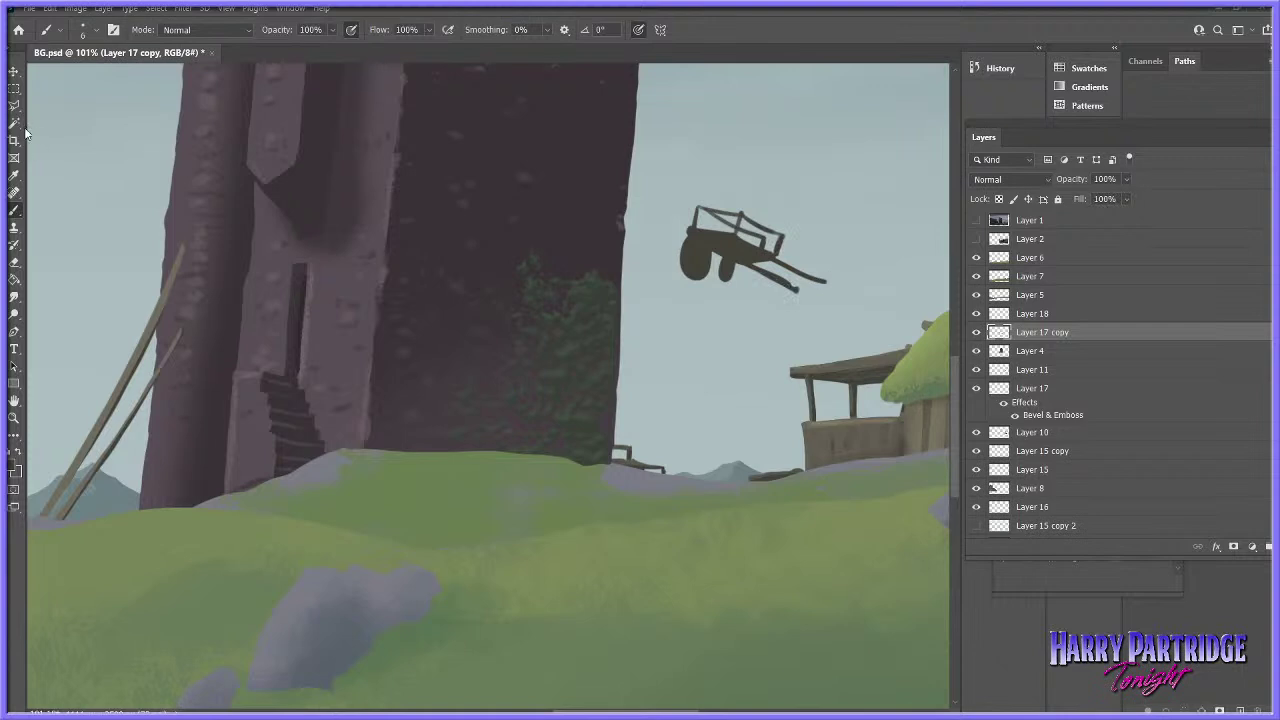
- Shade the cart's wheel and bed in a lighter grey-brown sampled from the shed roof
click(12, 469)
click(846, 363)
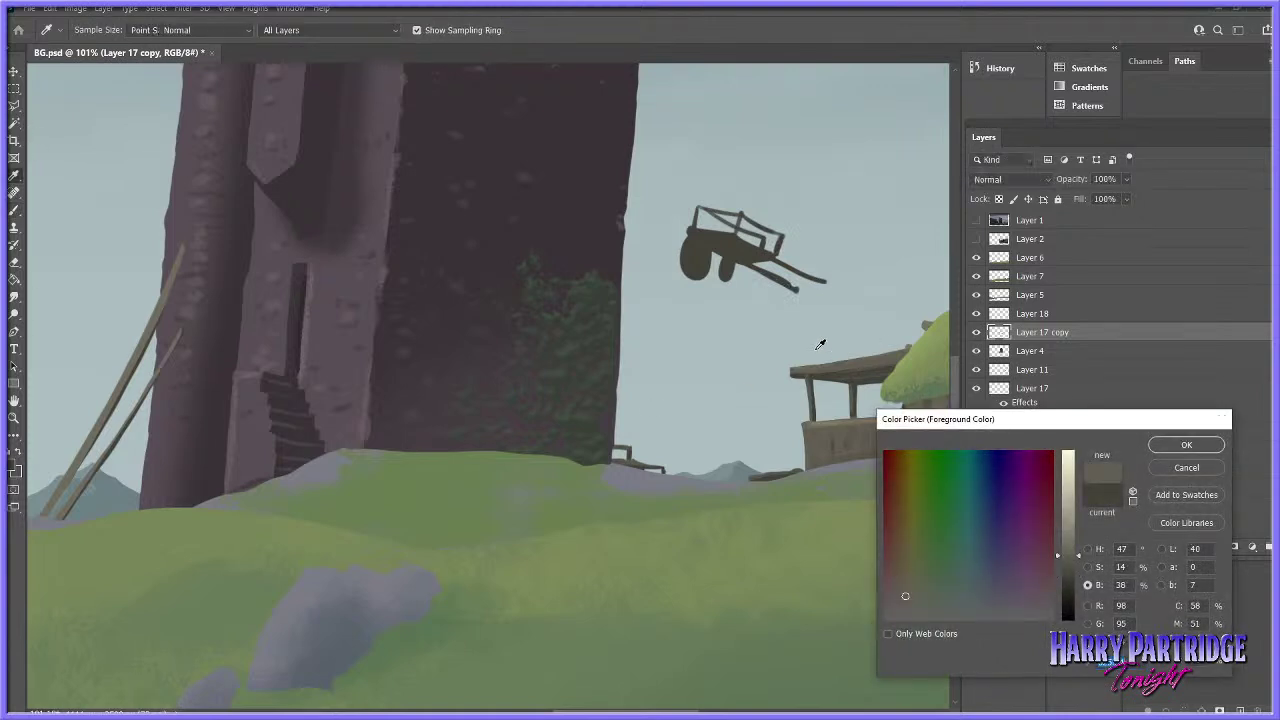
key(Return)
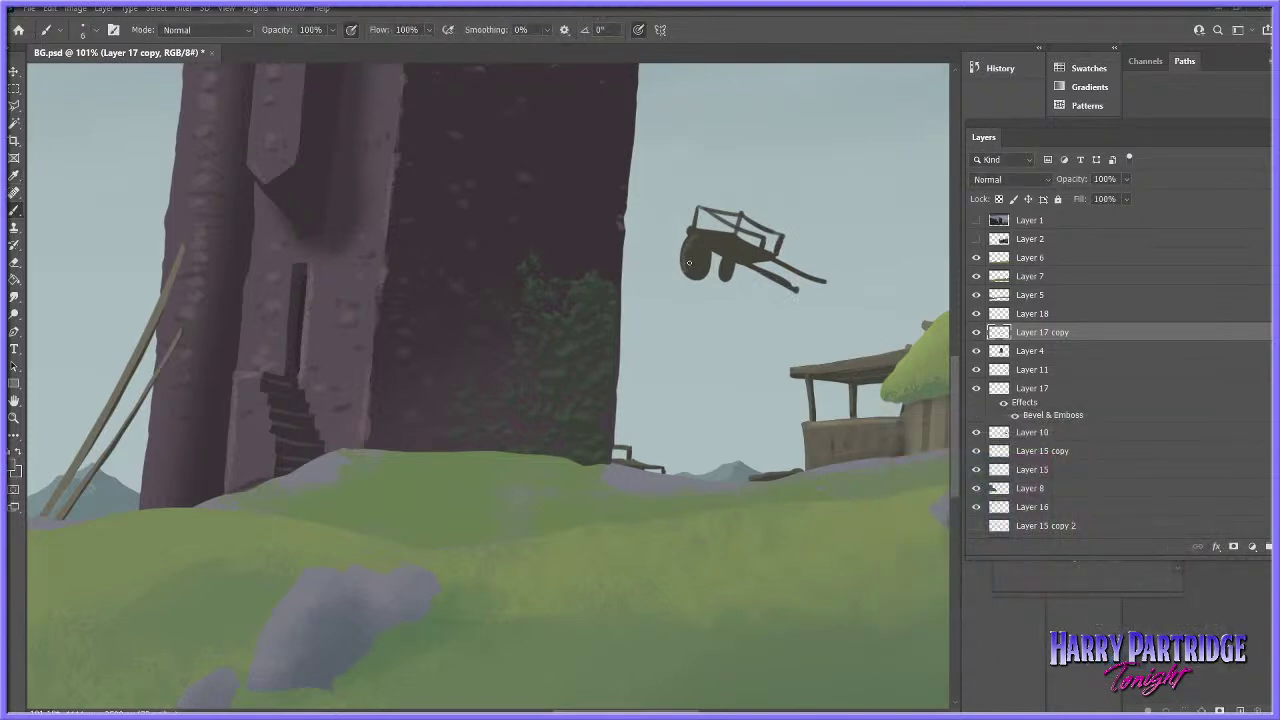
mouse_move(701, 242)
mouse_down()
mouse_move(690, 262)
mouse_move(709, 248)
mouse_up()
- Choose a darker shade and repaint the cart's rails and posts more heavily over its frame
click(12, 465)
click(1068, 578)
click(1186, 444)
click(997, 200)
drag(702, 209, 763, 240)
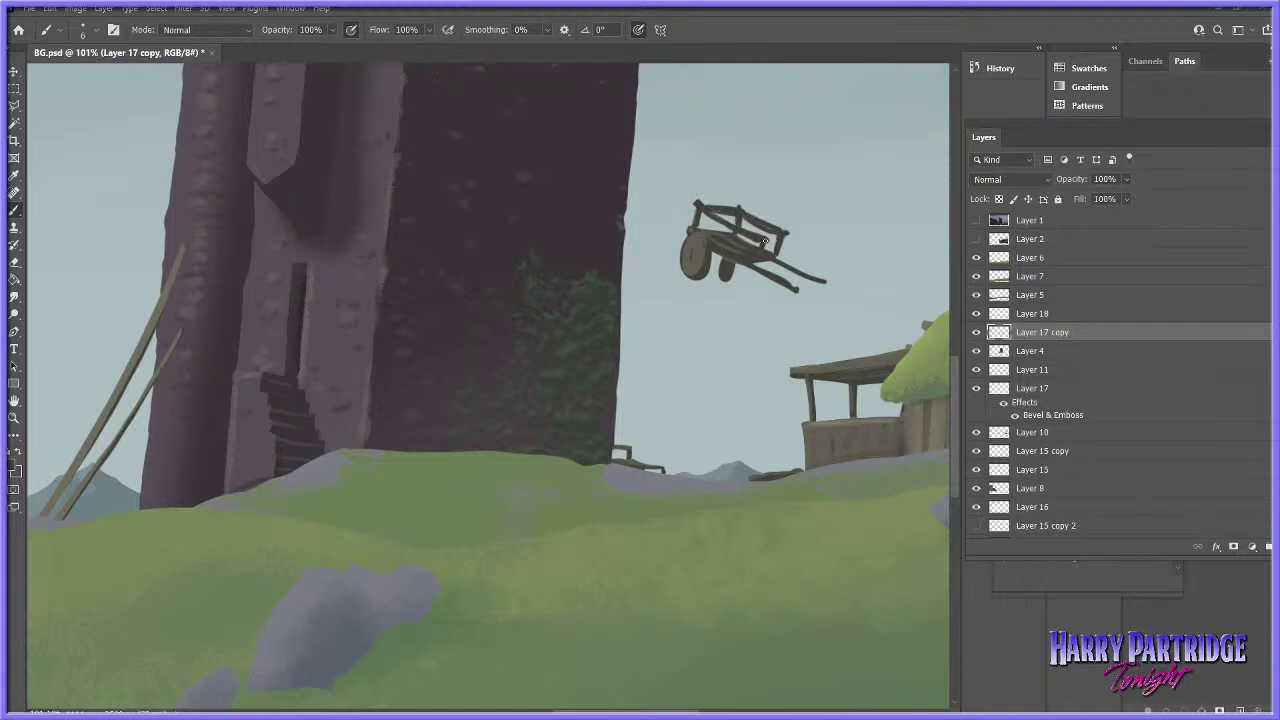
- Tint the cart's rails with a brown sampled from its bed, keeping transparent pixels locked
click(15, 466)
click(698, 236)
key(Return)
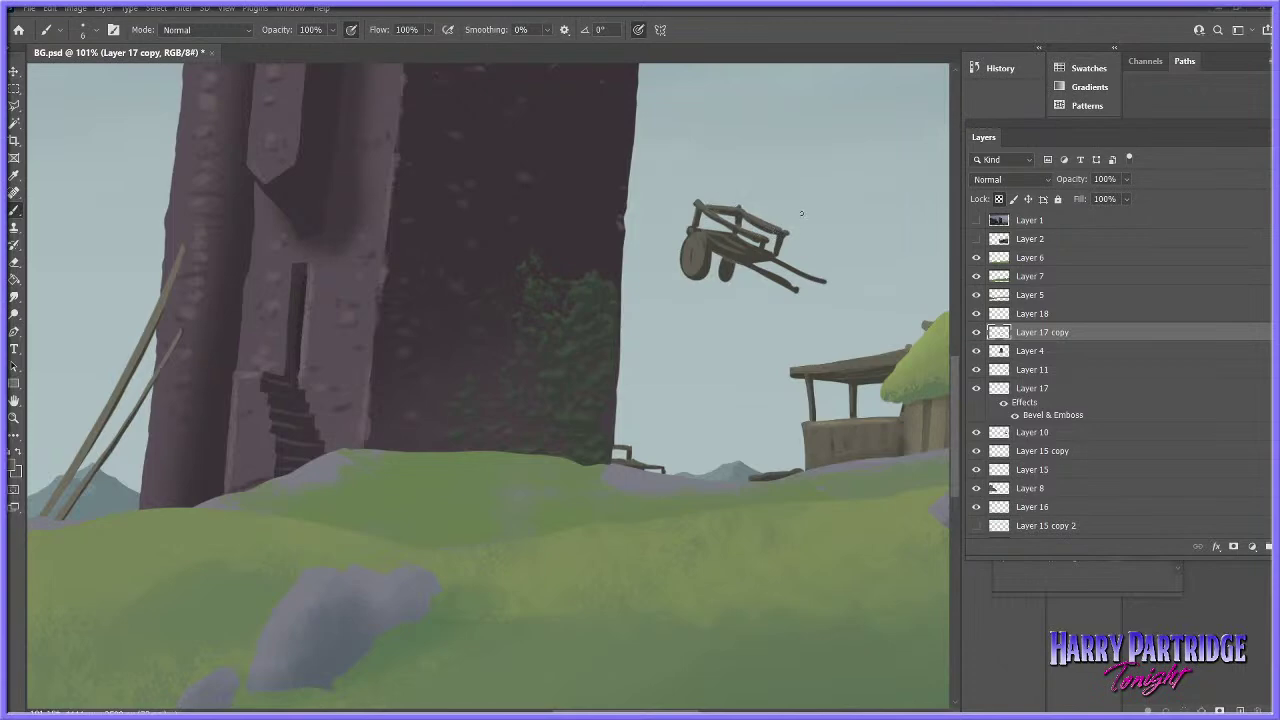
- Choose a light beige paint colour and brush a highlight along the upper rim of the cart's front wheel
click(26, 466)
click(1073, 523)
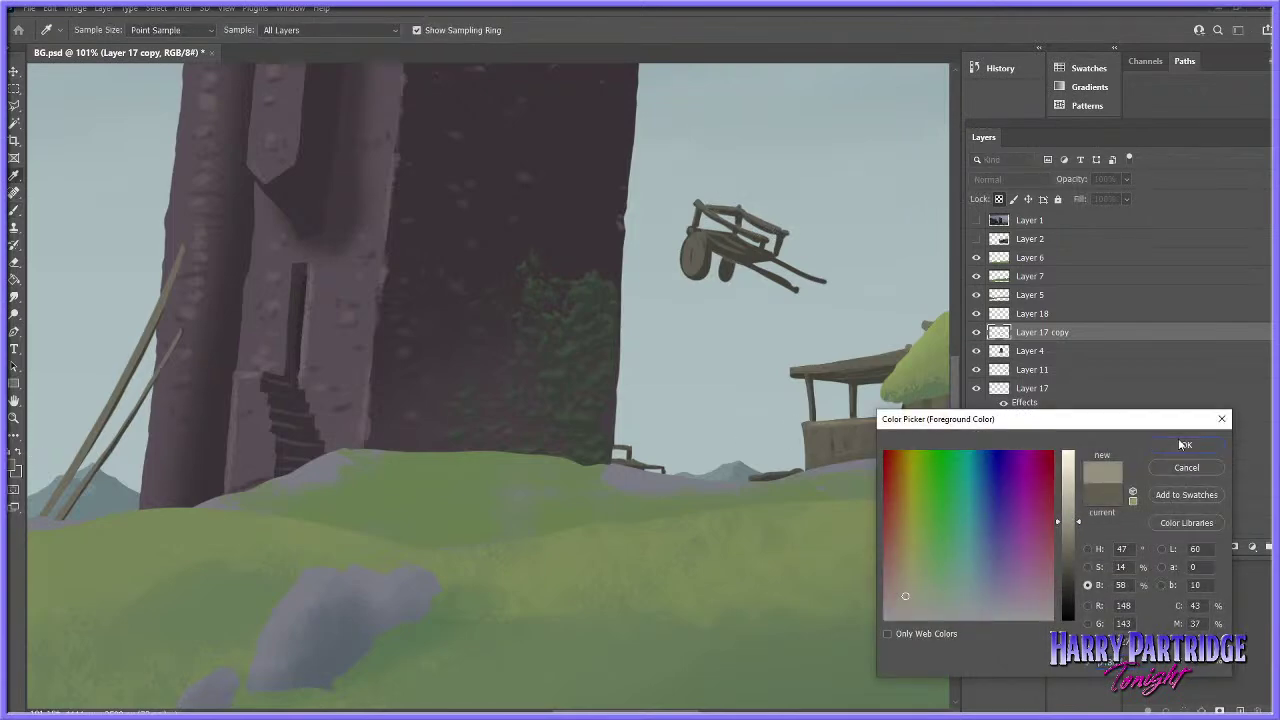
click(1181, 444)
click(1181, 446)
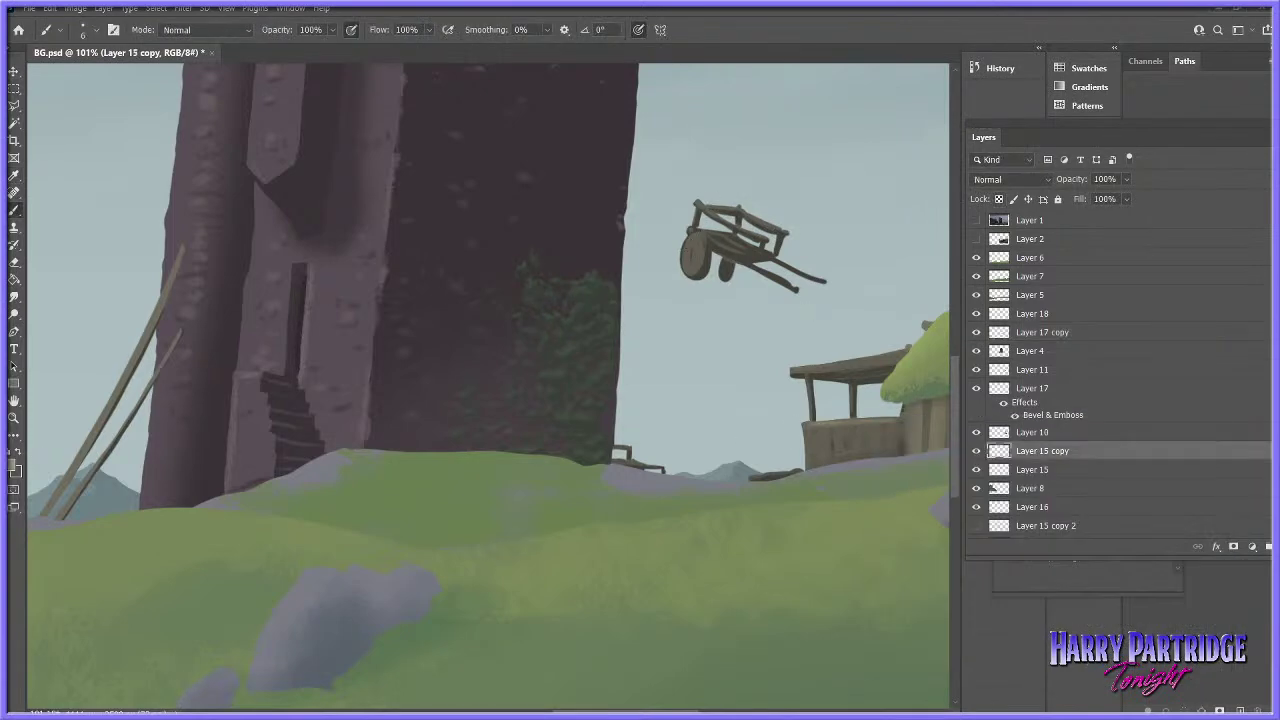
click(15, 466)
click(1075, 507)
click(1181, 445)
- Toggle the visibility of Layer 4, Layer 17 copy, Layer 11 and Layer 15 copy to find which layer holds the wheel highlight
click(978, 352)
click(978, 352)
click(978, 334)
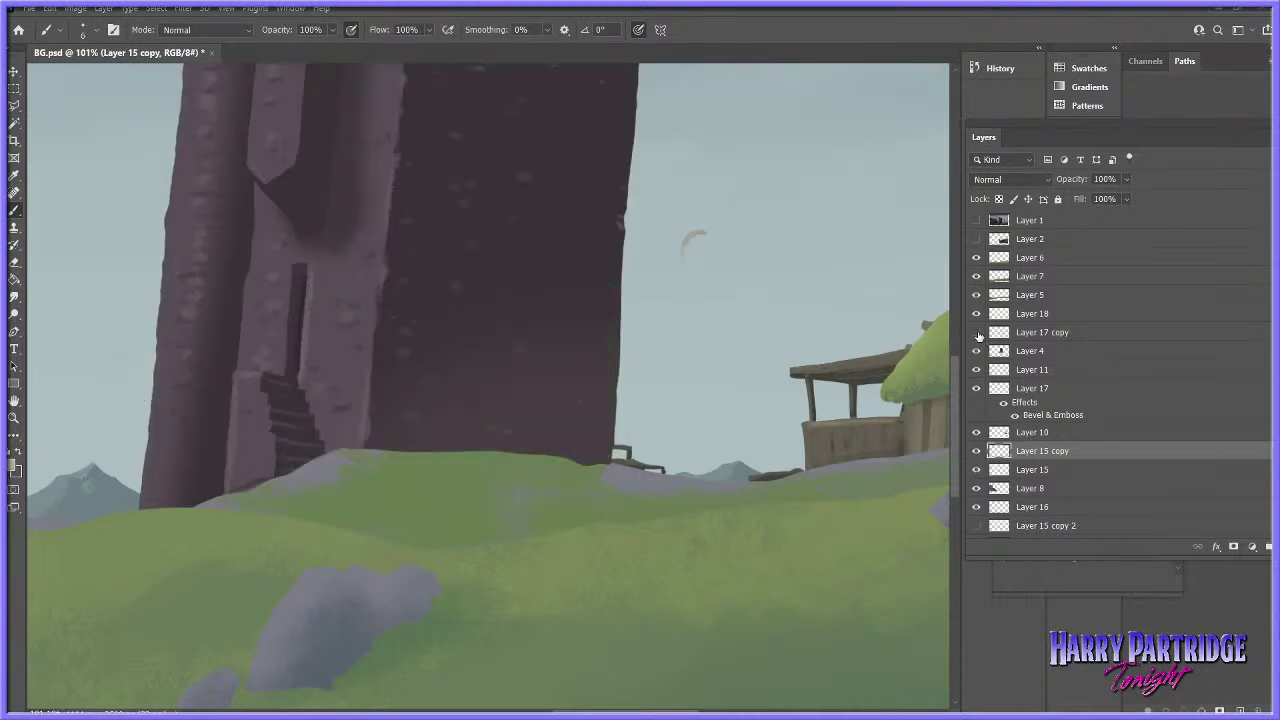
click(977, 333)
click(977, 333)
click(977, 351)
click(977, 351)
click(977, 370)
click(977, 370)
click(977, 451)
click(977, 451)
click(977, 451)
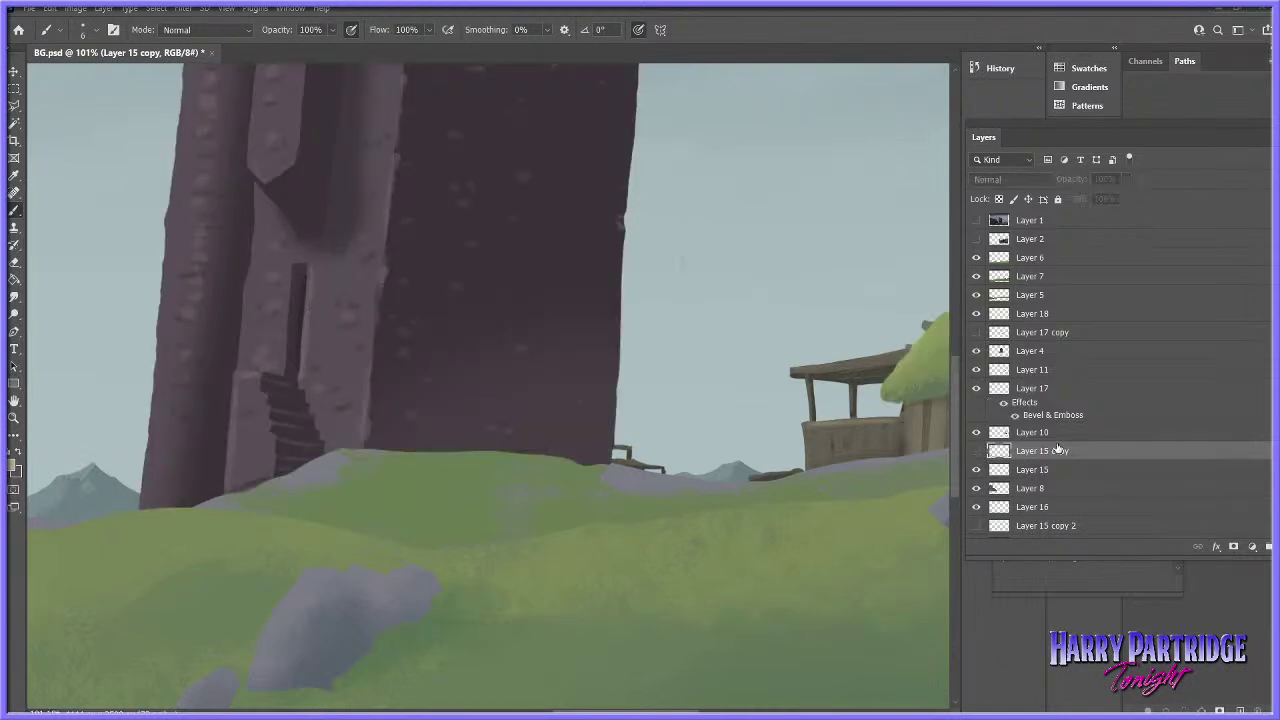
click(977, 451)
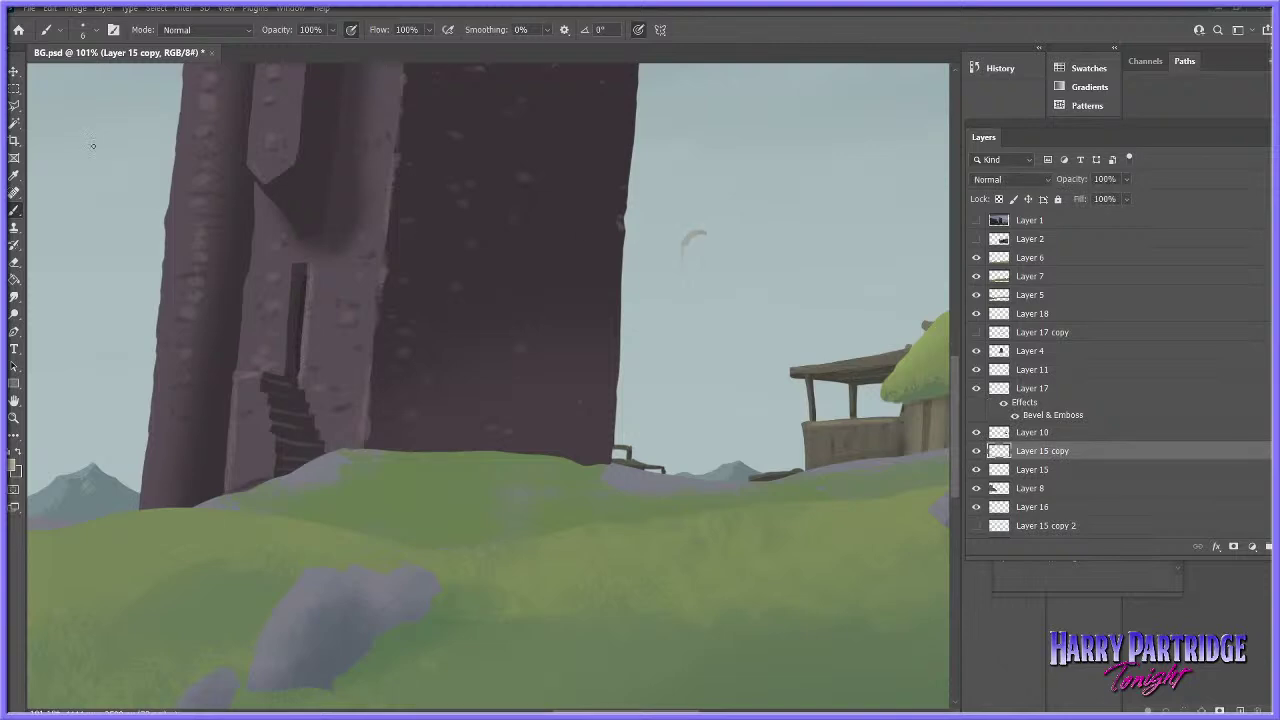
- Lasso the stray wheel highlight on Layer 15 copy, delete it and clear the selection
click(15, 105)
right_click(18, 109)
click(45, 108)
drag(668, 235, 676, 226)
key(Delete)
key(ctrl+d)
- Show Layer 17 copy again and make it the active layer for brushing
click(977, 333)
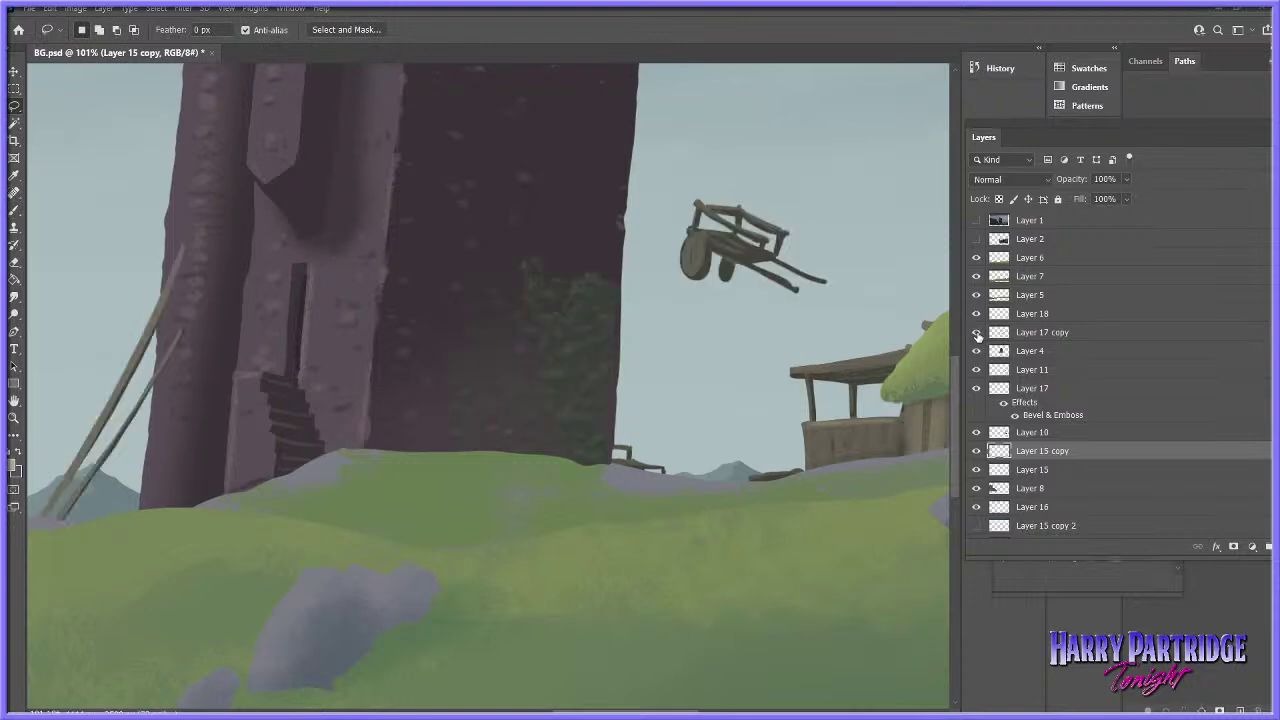
click(1046, 334)
click(14, 210)
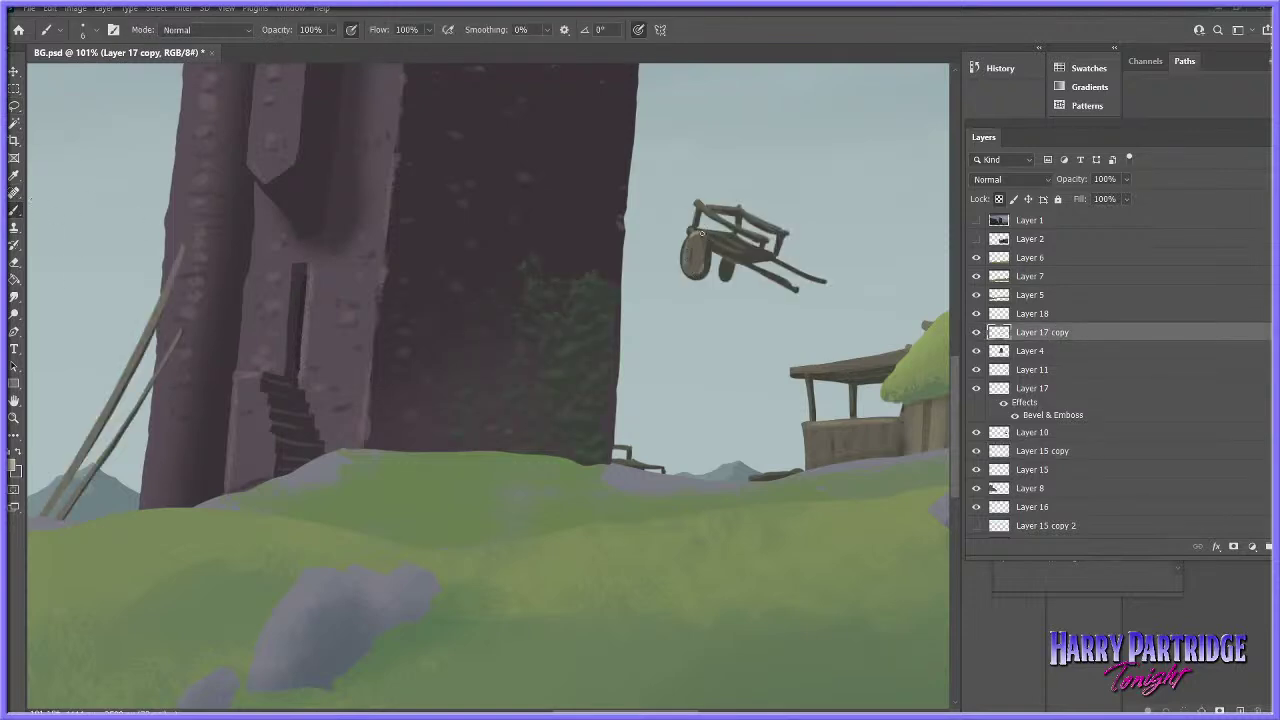
- Try to lasso the floating cart, scale it down and place it in front of the tower's base
click(14, 106)
mouse_move(774, 167)
mouse_down()
mouse_move(714, 337)
mouse_move(876, 226)
mouse_up()
click(50, 8)
mouse_move(120, 300)
click(266, 330)
drag(877, 155, 851, 171)
drag(778, 254, 520, 433)
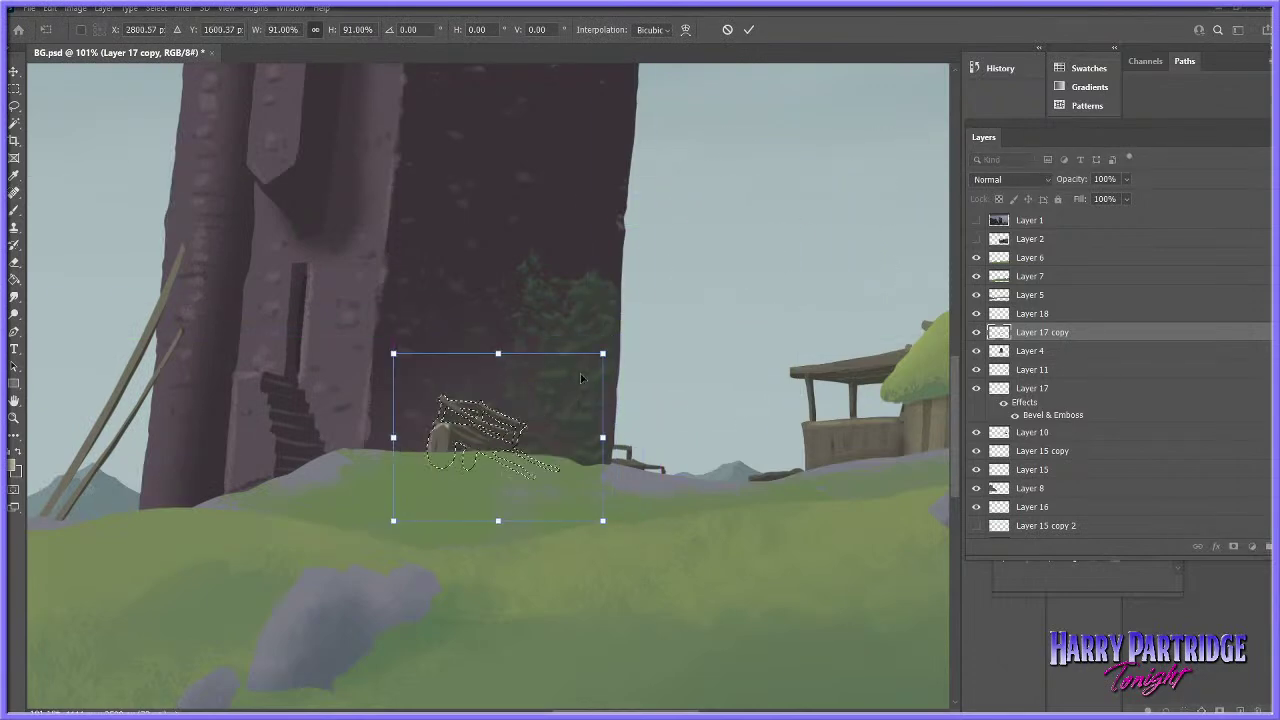
drag(604, 353, 592, 363)
key(Return)
- Try to shift the scaled cart further along the ridge, and undo back to its floating position
key(ctrl+0)
drag(593, 436, 650, 450)
key(ctrl+z)
click(662, 431)
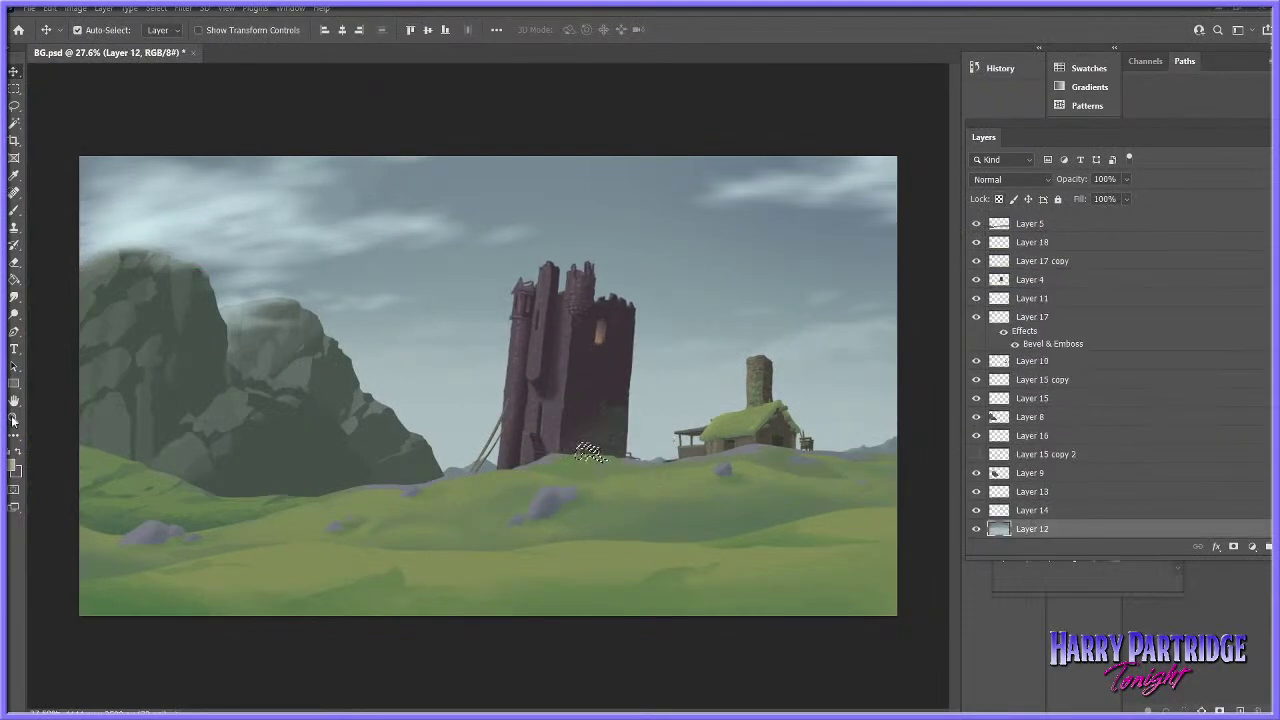
key(z)
mouse_move(737, 460)
mouse_down()
mouse_move(702, 476)
mouse_move(691, 461)
mouse_move(715, 470)
mouse_up()
key(v)
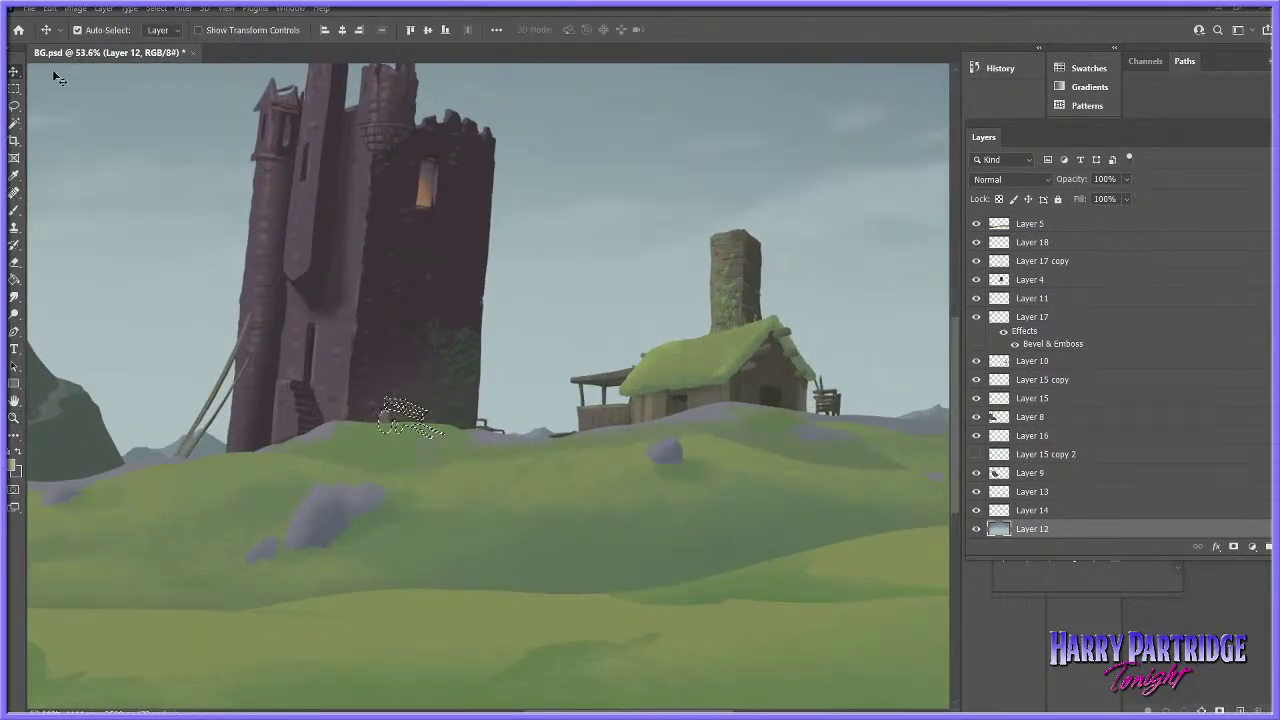
key(ctrl)
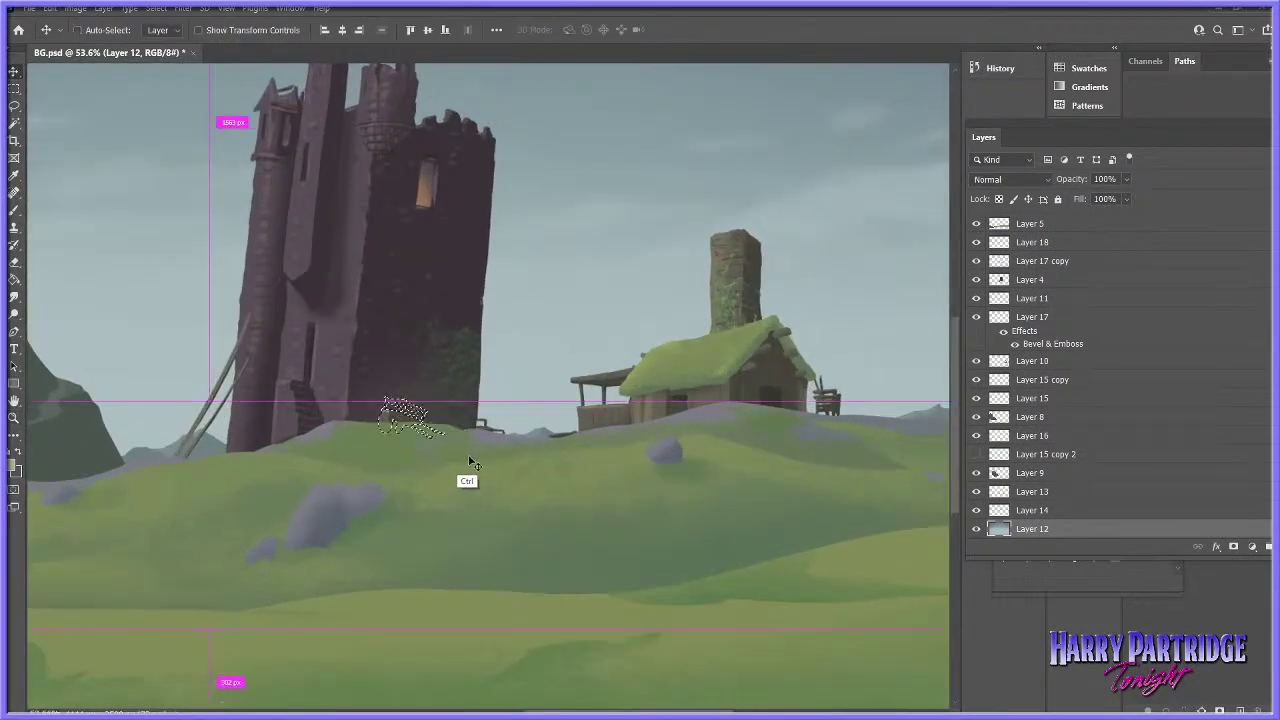
key(ctrl+z)
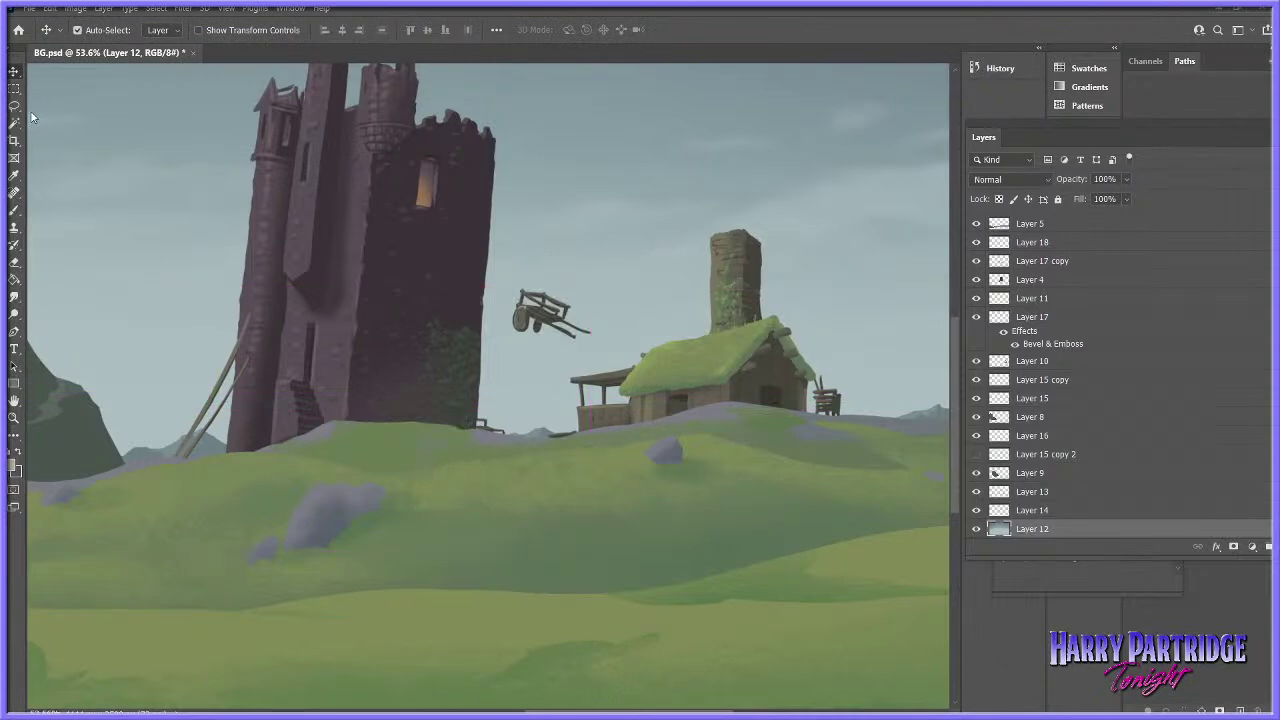
- Lasso around the floating cart between the tower and the cottage
click(14, 105)
mouse_move(557, 275)
mouse_down()
mouse_move(520, 300)
mouse_move(552, 272)
mouse_up()
key(v)
- Try to scale the lassoed area on the active sky layer, and undo it
click(49, 8)
mouse_move(185, 312)
click(260, 331)
drag(617, 266, 588, 284)
key(ctrl+z)
- Toggle the visibility of individual layers, including Layer 17, Layer 10, Layer 15 and Layer 4, to find the one holding the cart
click(1062, 320)
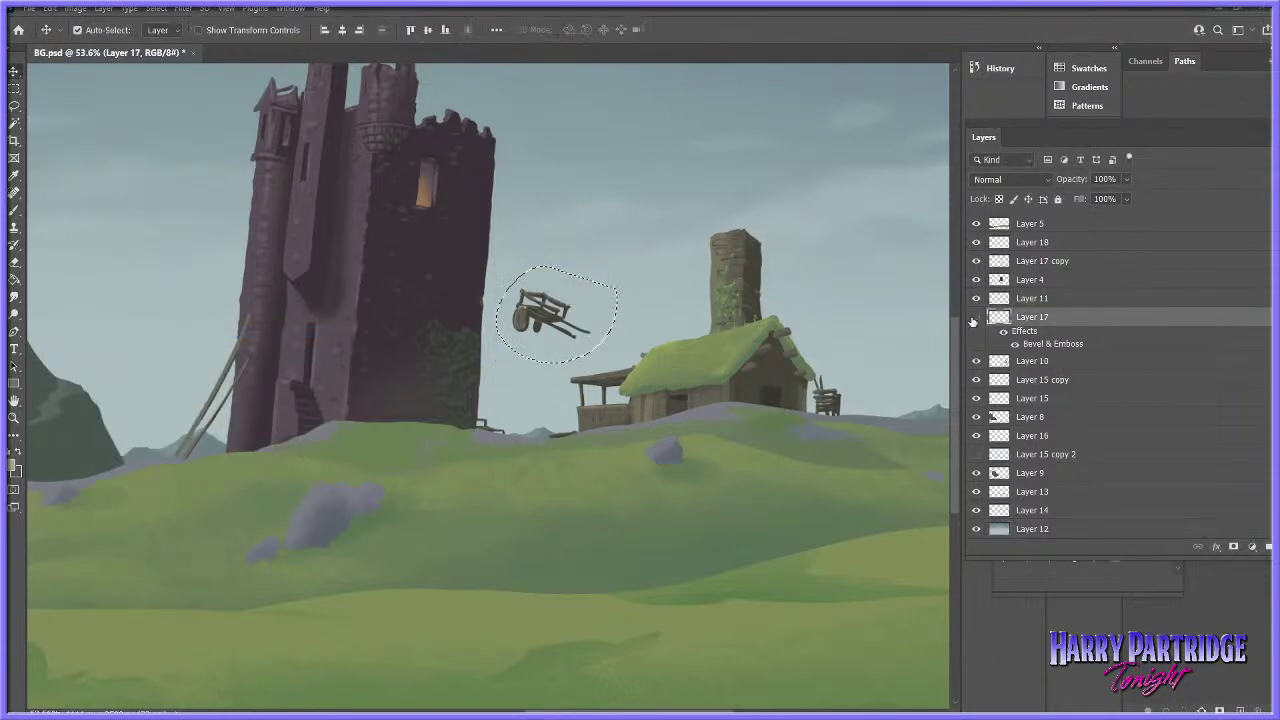
click(976, 361)
click(976, 361)
click(976, 381)
click(976, 400)
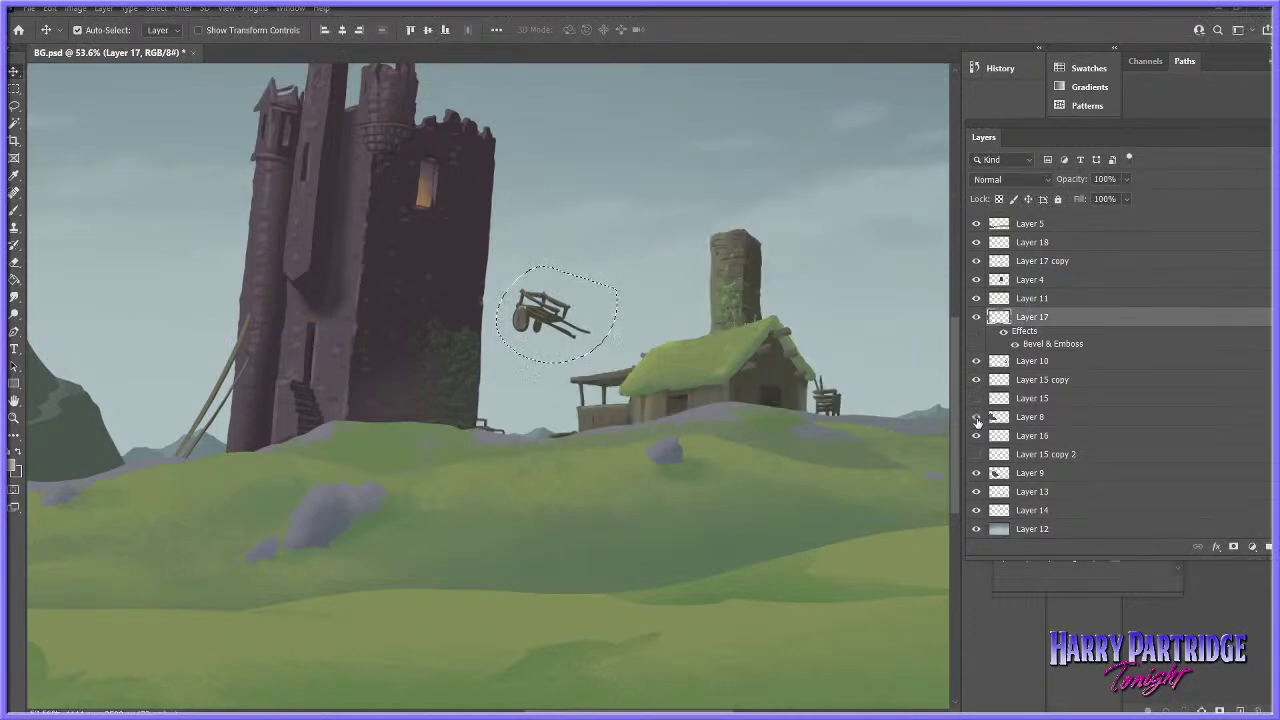
click(976, 398)
click(976, 298)
click(976, 298)
click(976, 279)
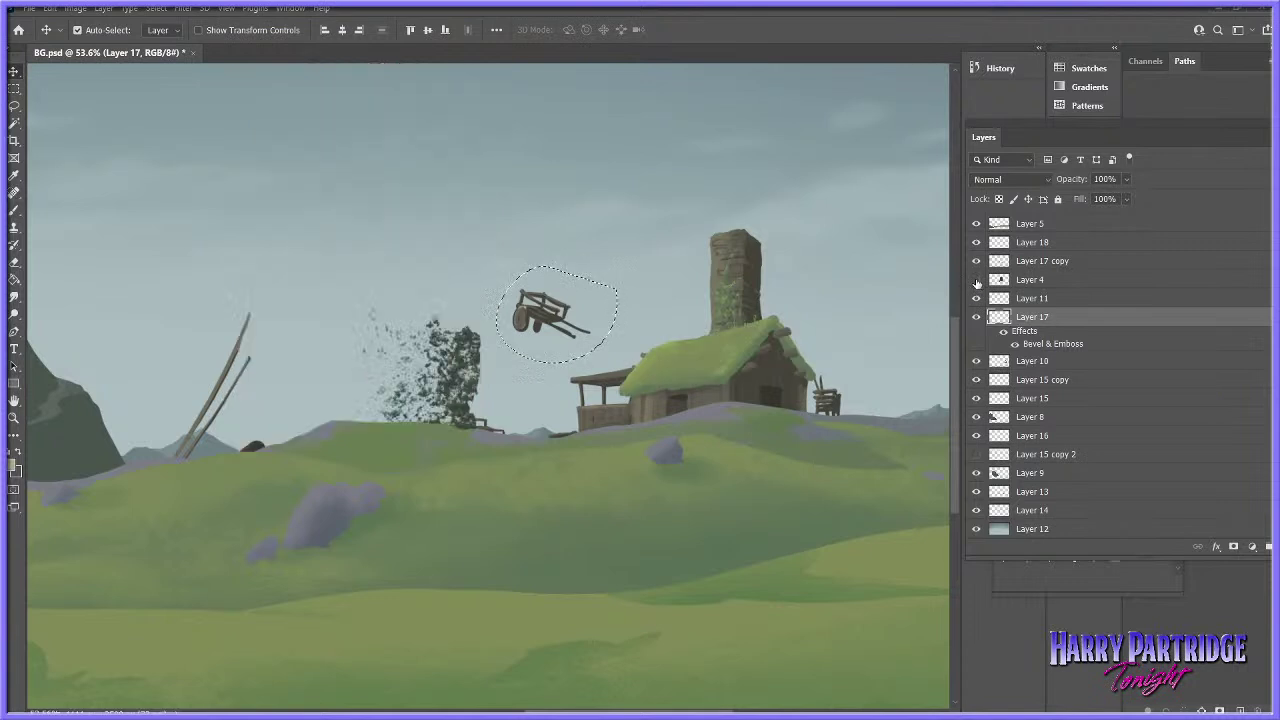
click(977, 280)
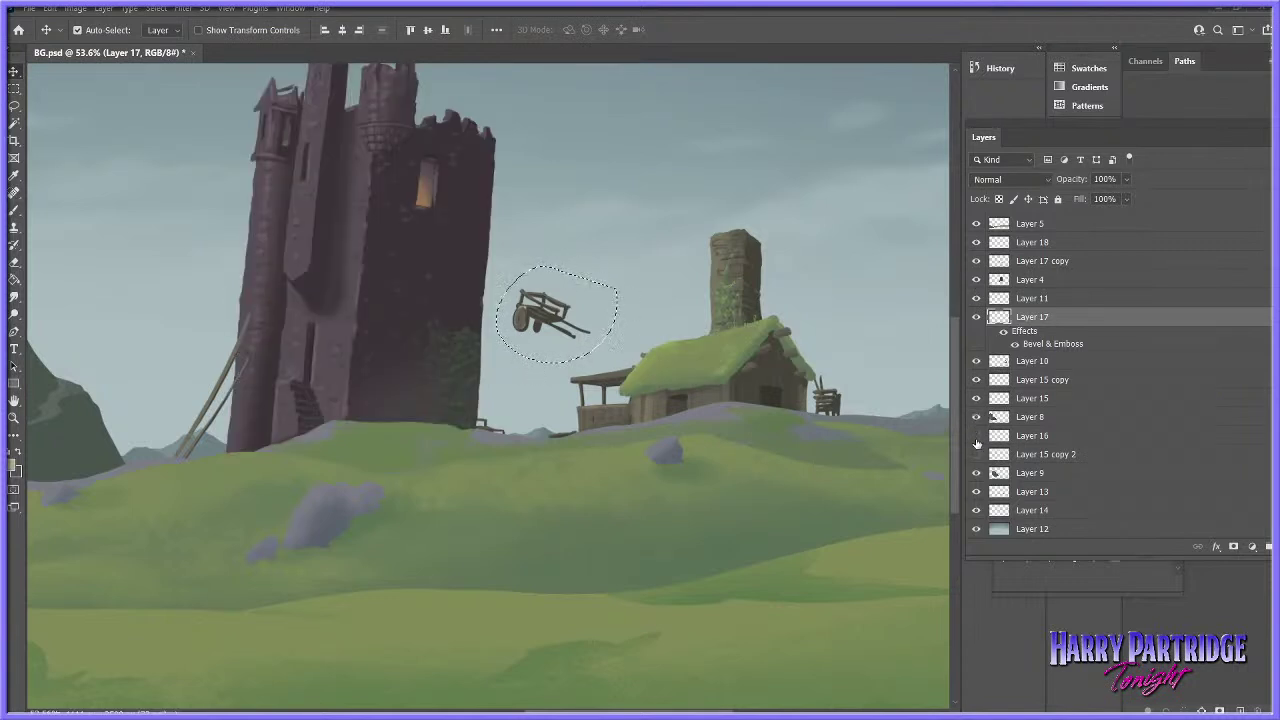
click(977, 473)
click(977, 473)
click(977, 280)
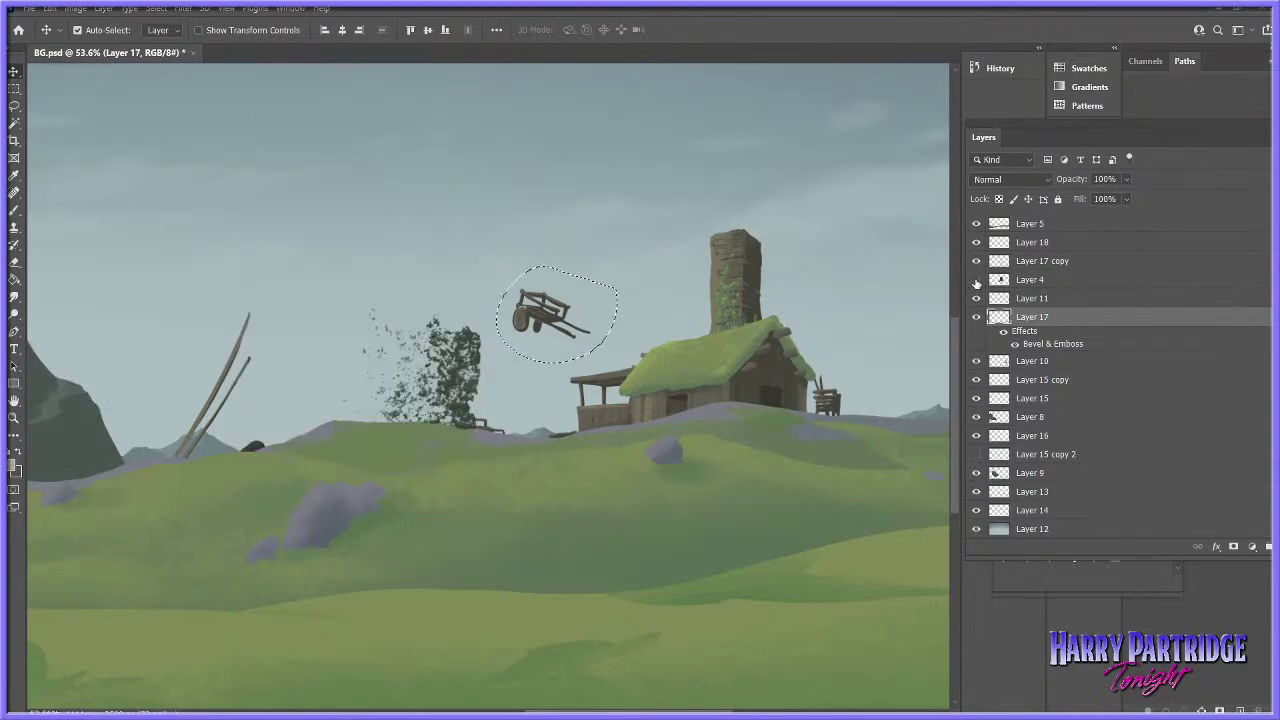
click(977, 280)
- Scale down the lassoed cart on Layer 17 copy and place it on the ridge between the tower and the cottage
click(1040, 261)
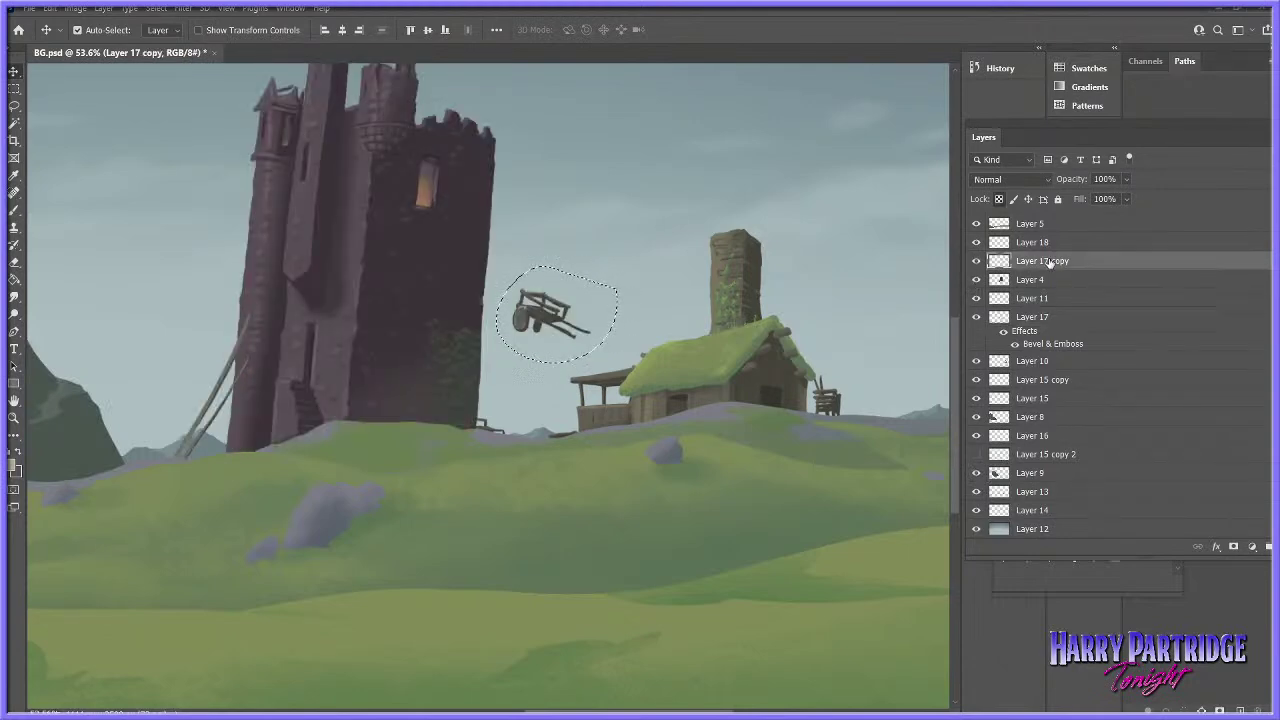
click(50, 8)
mouse_move(199, 307)
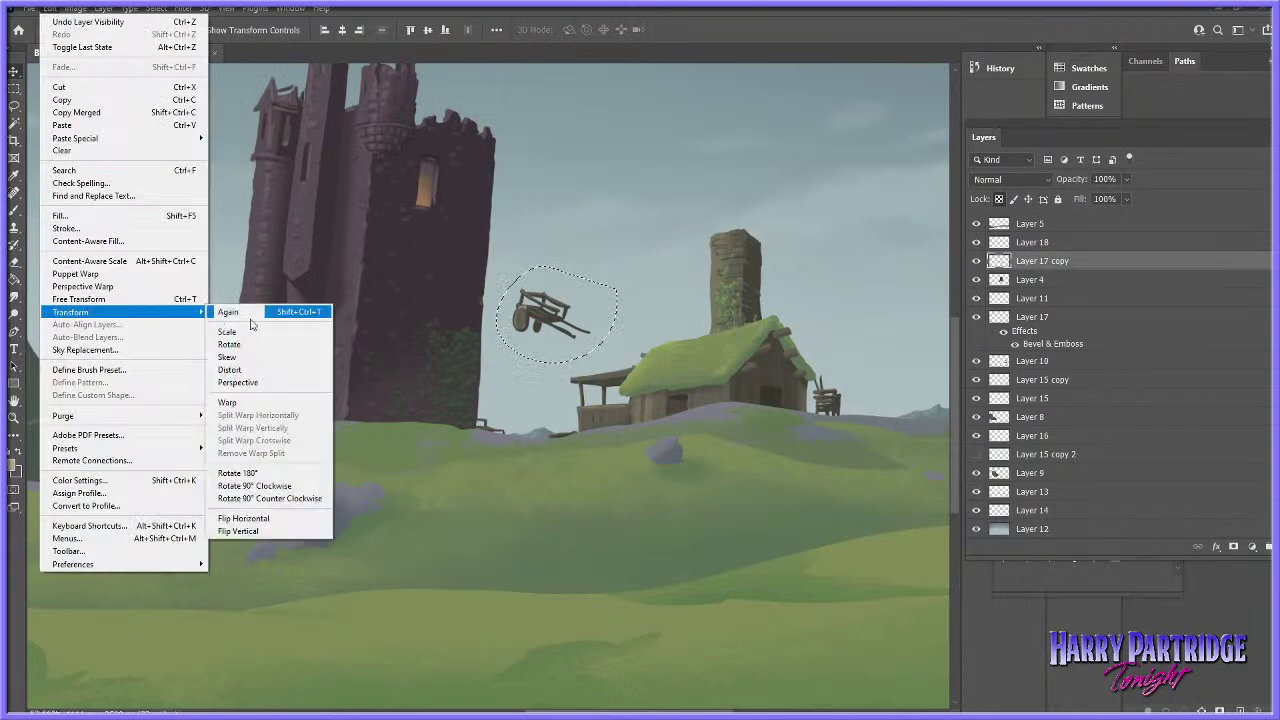
click(245, 331)
drag(616, 265, 547, 432)
key(Return)
- Adjust the cart's Hue/Saturation with hue -9 and lightness +11
click(14, 417)
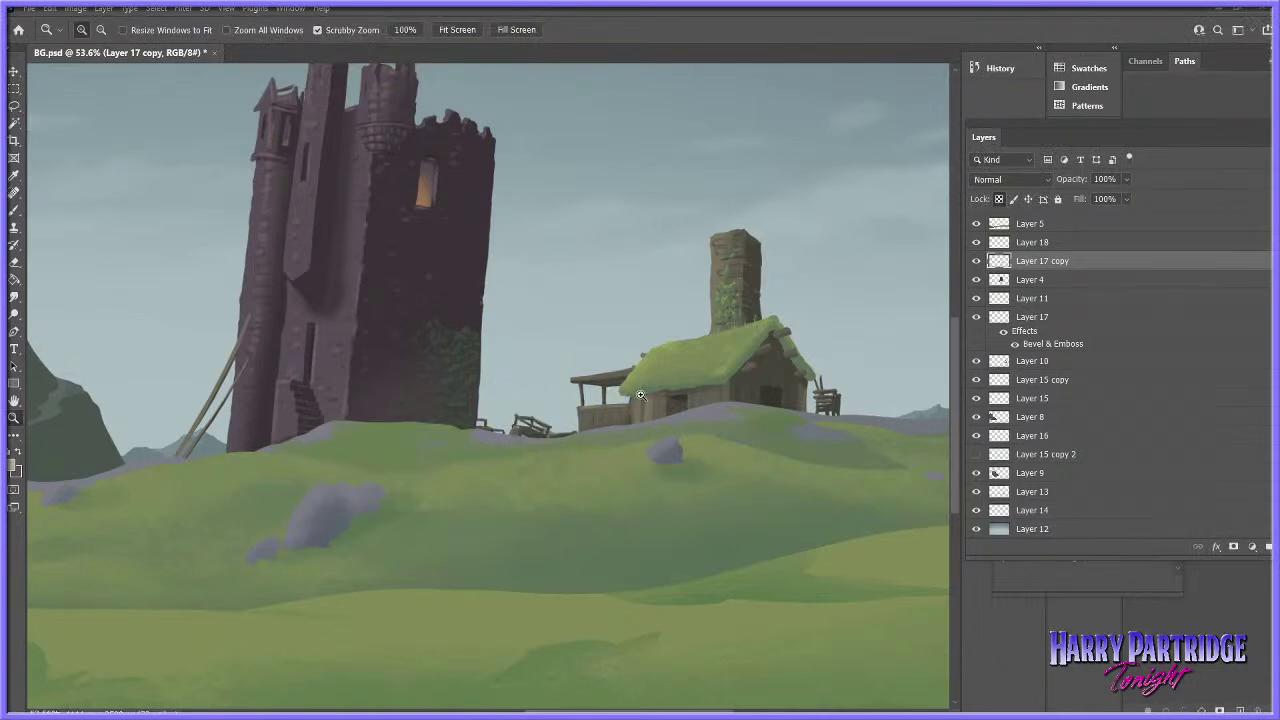
drag(645, 405, 603, 424)
drag(807, 443, 677, 457)
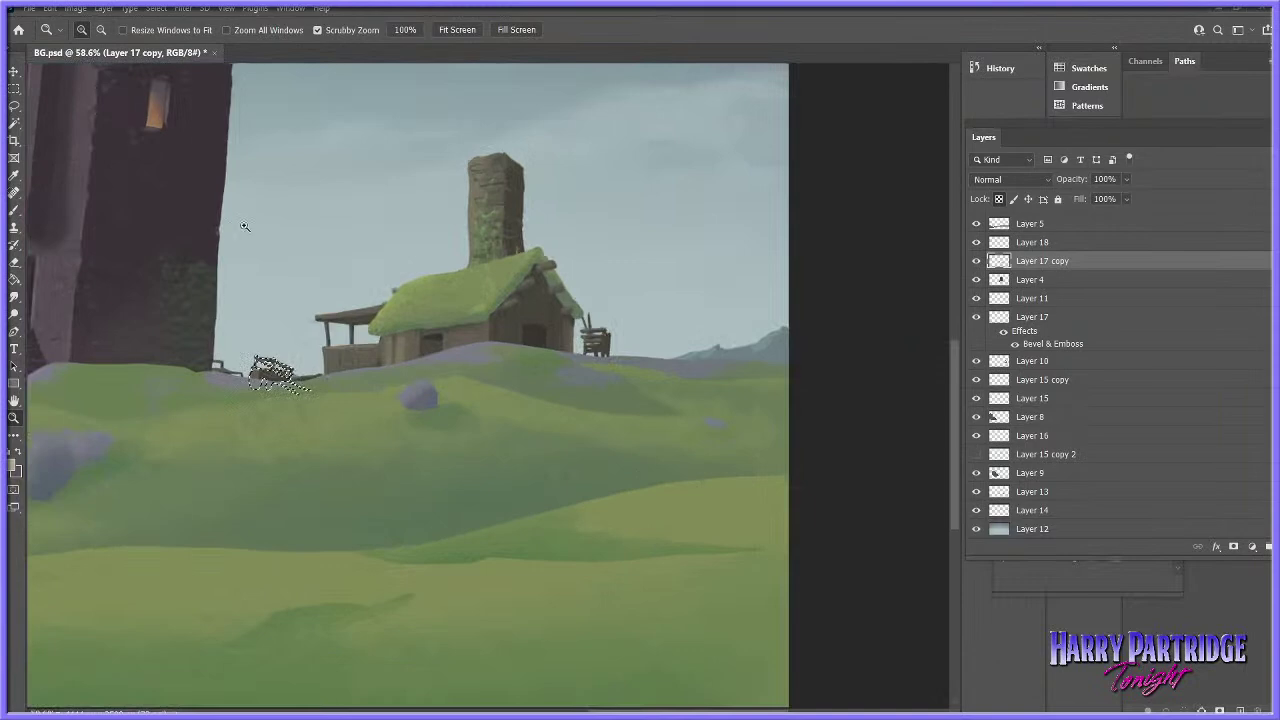
click(75, 8)
mouse_move(130, 37)
click(262, 113)
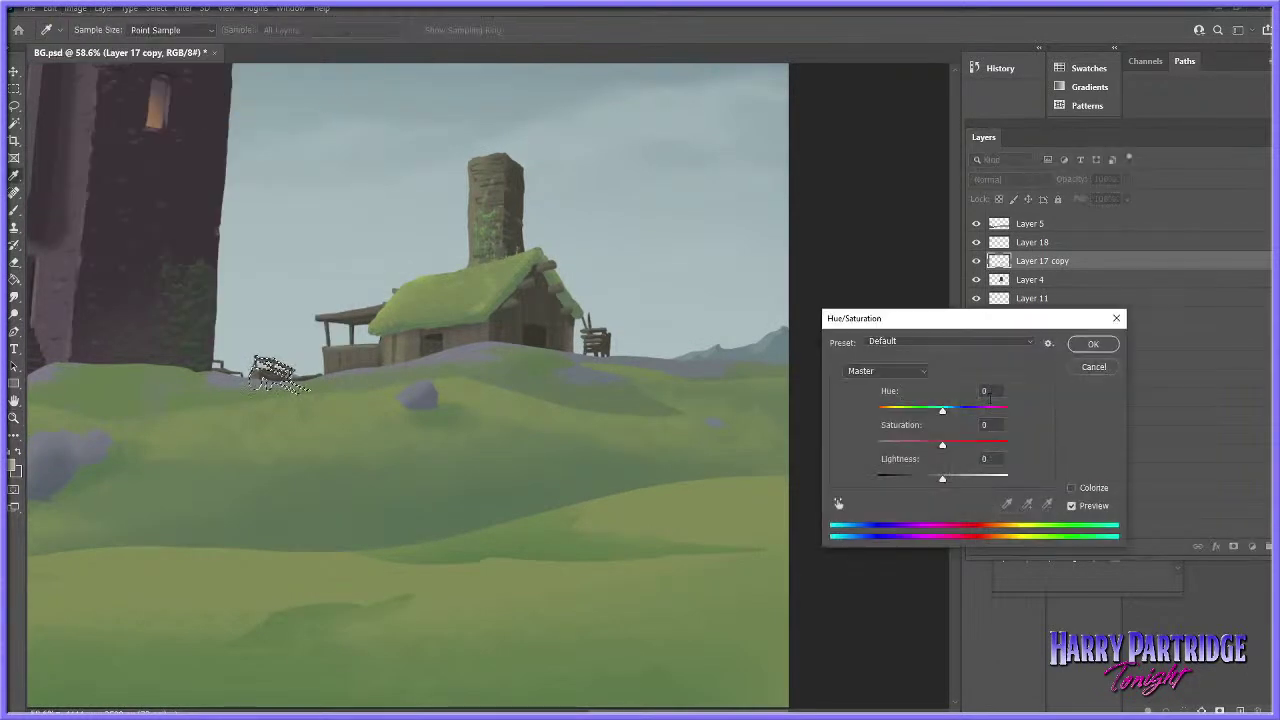
mouse_move(942, 478)
mouse_down()
mouse_move(966, 478)
mouse_move(950, 478)
mouse_up()
drag(942, 410, 936, 410)
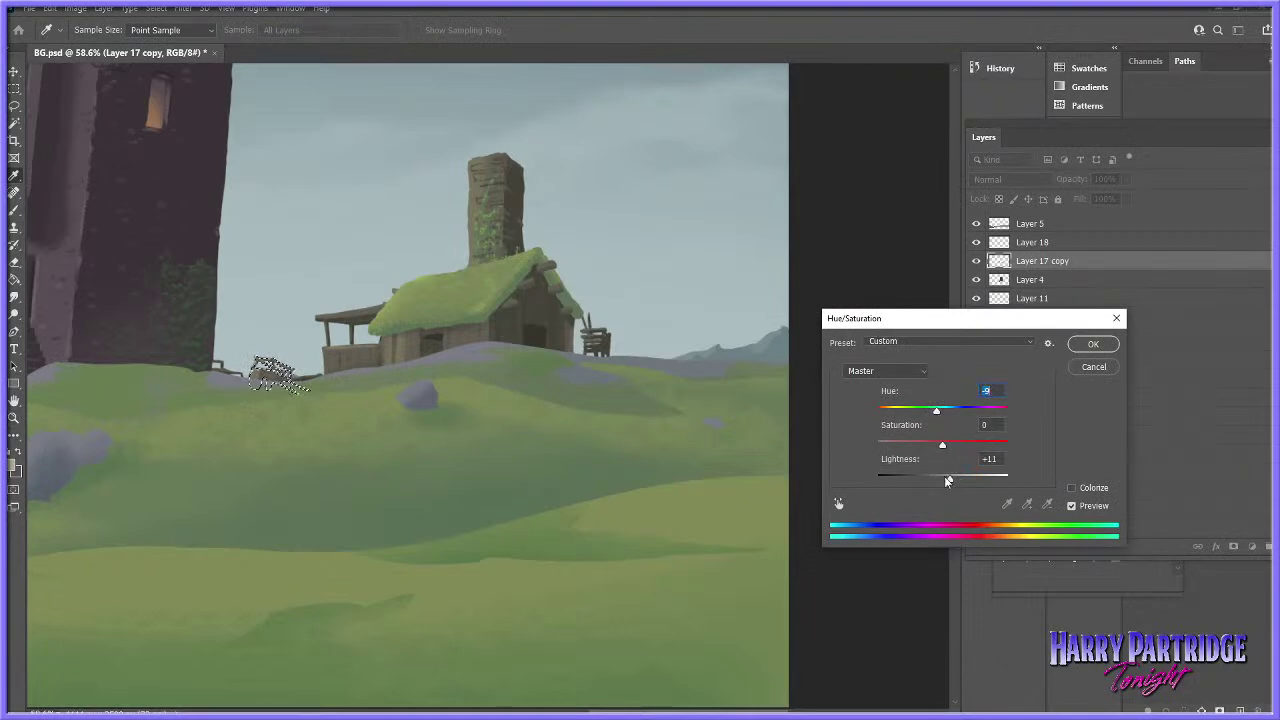
click(1093, 343)
- View the whole painting and toggle Layer 17 copy to compare the scene with and without the cart and poles
key(z)
drag(641, 436, 583, 530)
mouse_move(770, 504)
mouse_down()
mouse_move(794, 512)
mouse_move(694, 519)
mouse_up()
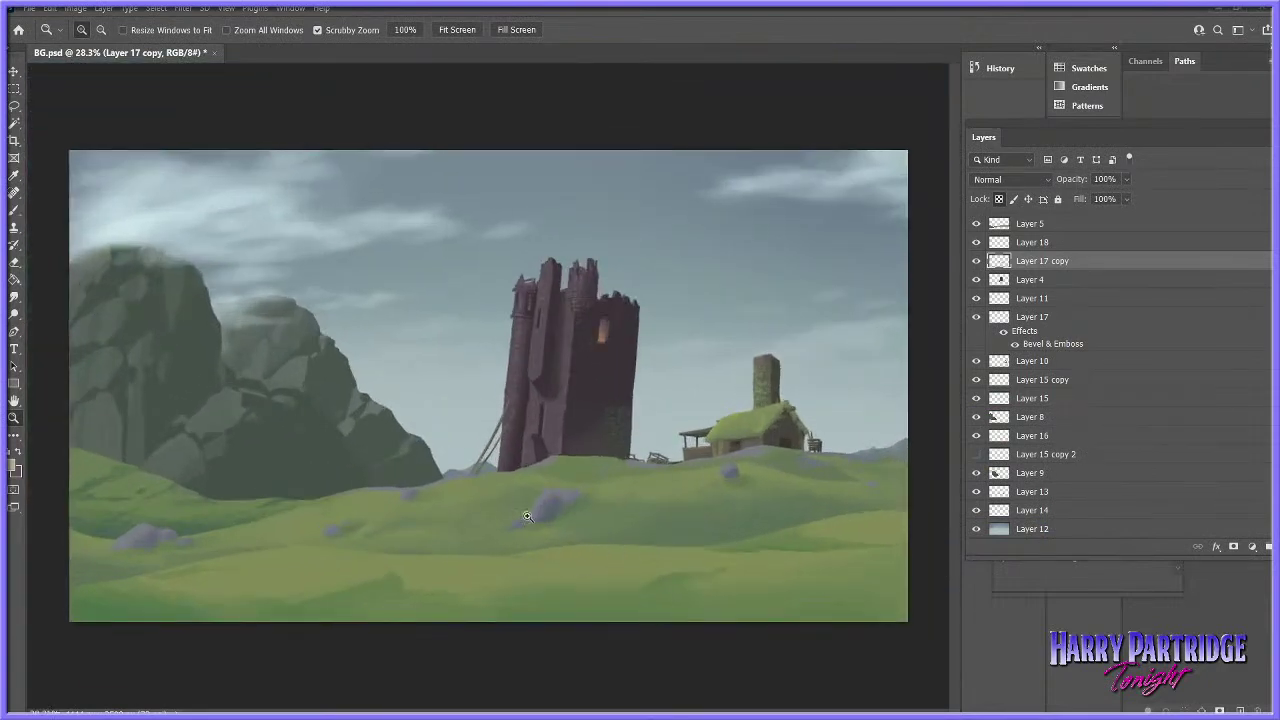
click(14, 71)
click(976, 261)
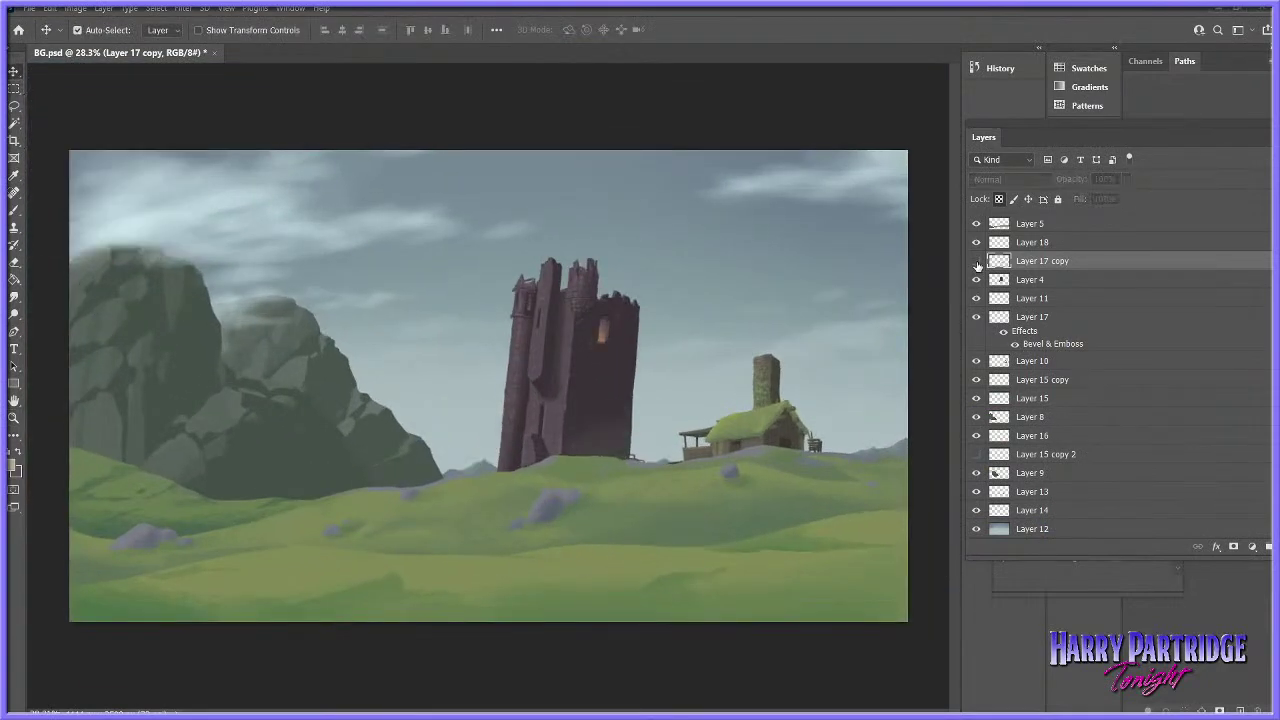
click(977, 262)
click(13, 419)
click(976, 261)
- Lasso around the small cart on the ridge and copy it
click(700, 476)
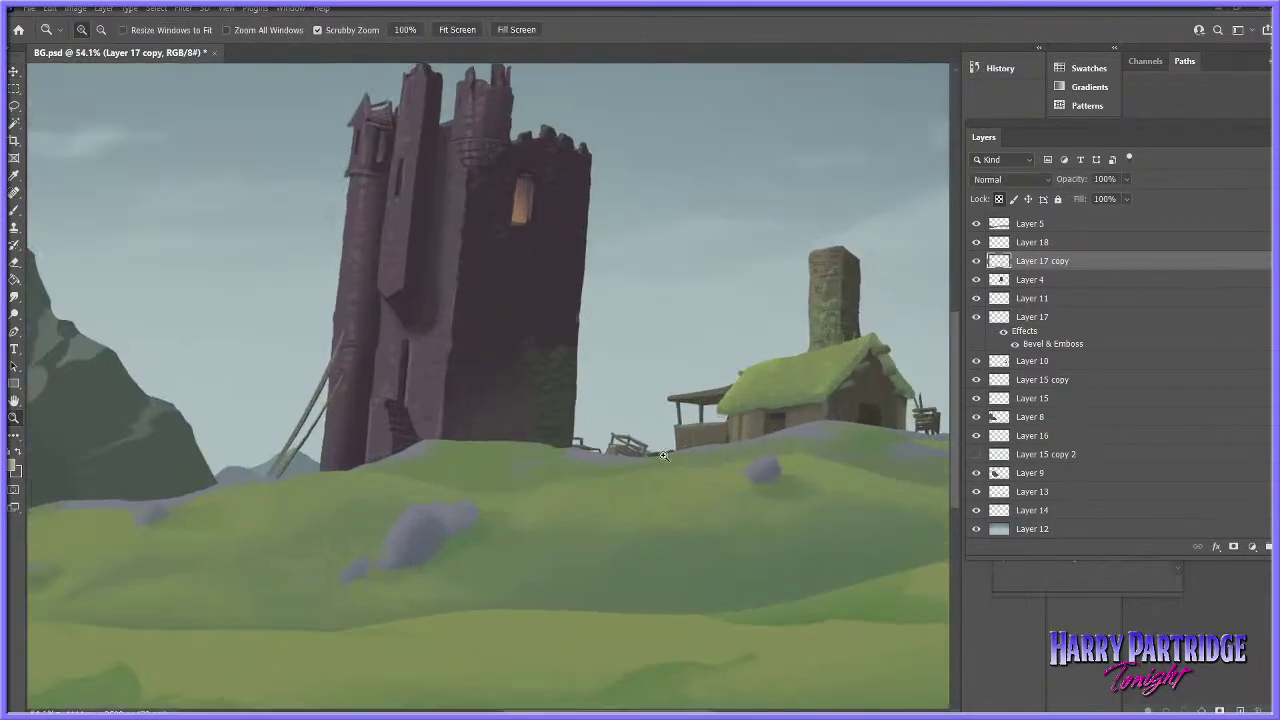
click(14, 105)
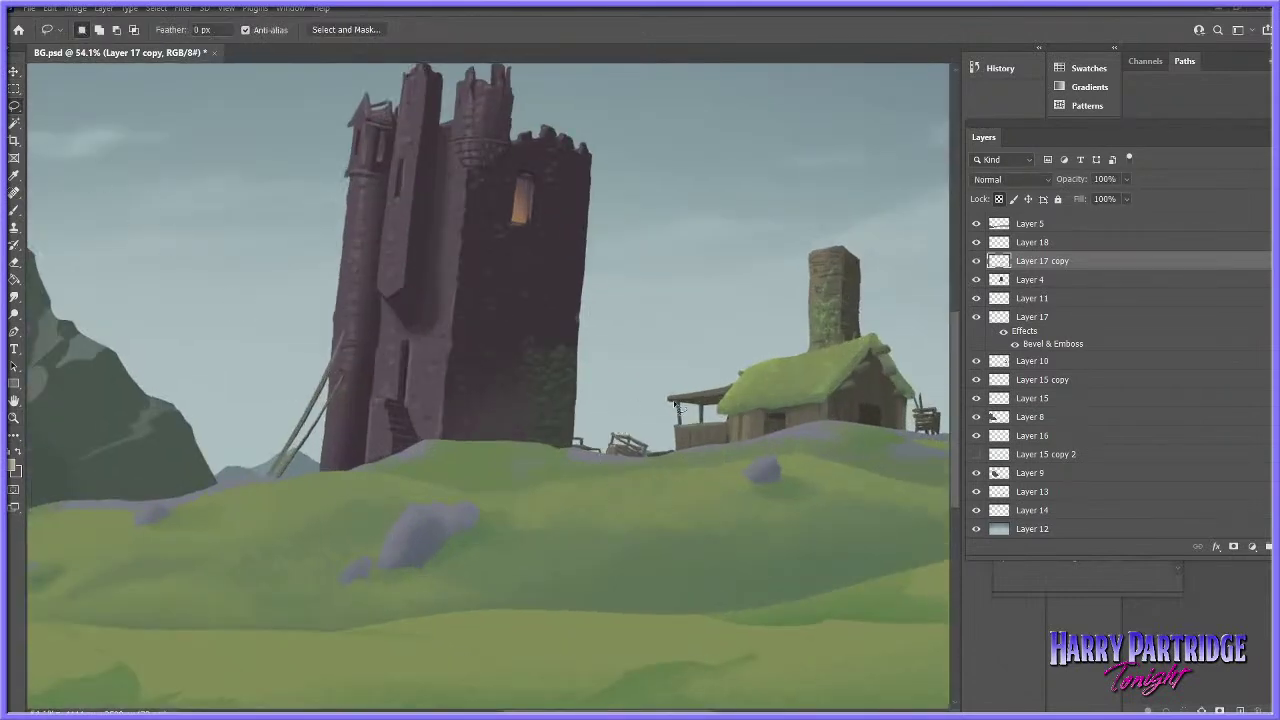
mouse_move(611, 378)
mouse_down()
mouse_move(645, 526)
mouse_move(745, 395)
mouse_up()
click(49, 8)
click(62, 100)
- Try pasting the cart as a new layer, moving it beside the tower's support poles and flipping it horizontally
click(49, 8)
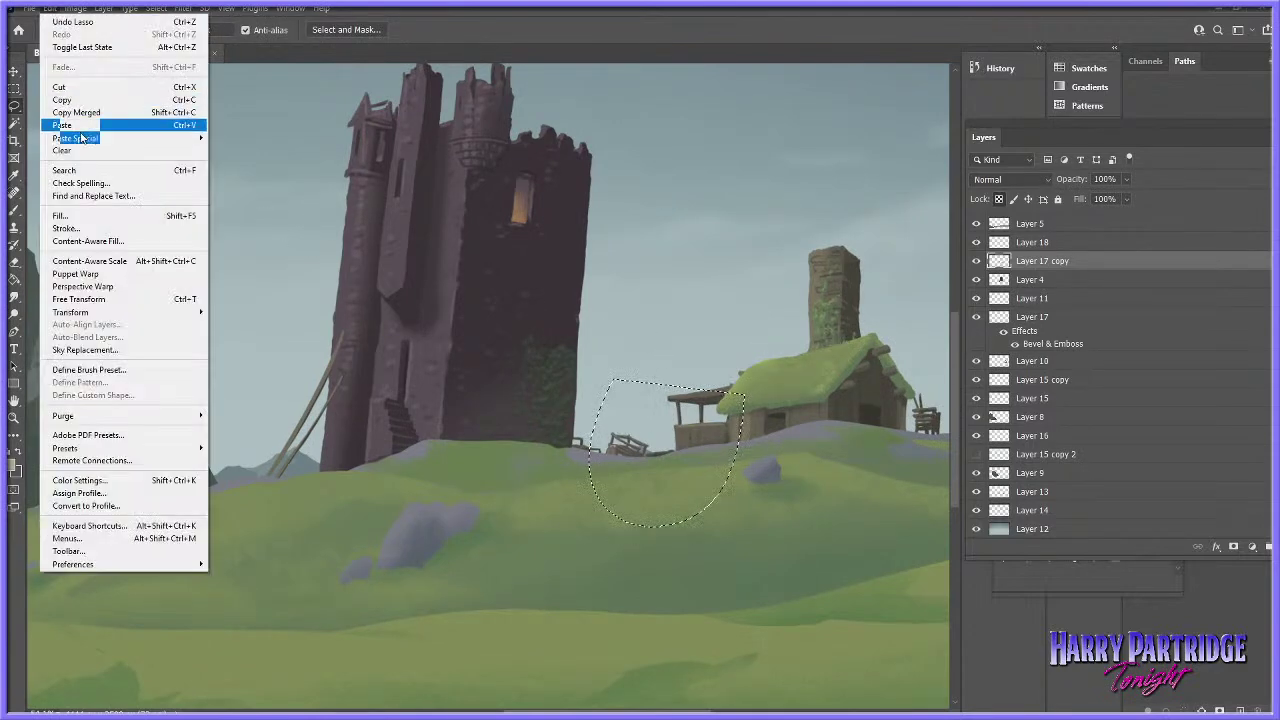
click(62, 125)
key(v)
drag(660, 453, 253, 482)
click(49, 8)
mouse_move(120, 273)
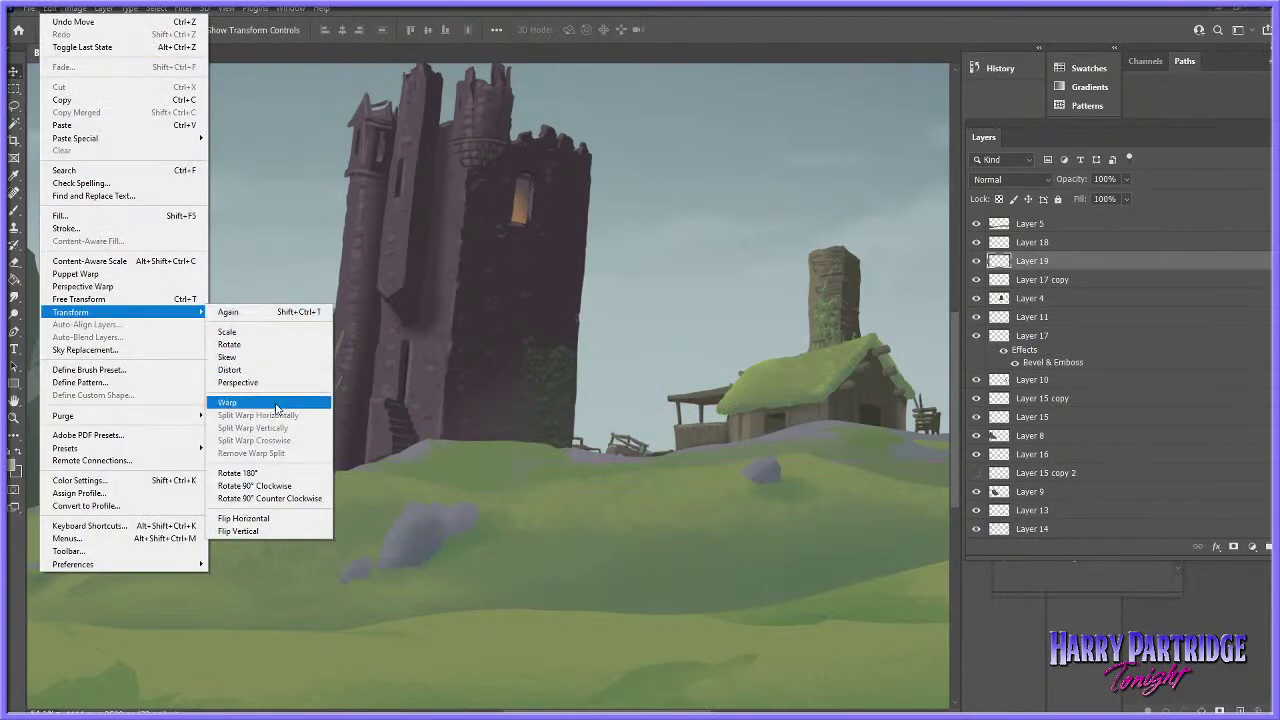
click(265, 521)
- Try repositioning the pasted cart, check Layer 17 copy's visibility, and undo back to before the paste
drag(265, 474, 320, 470)
key(ctrl+z)
key(ctrl+z)
drag(241, 472, 239, 429)
key(ctrl+z)
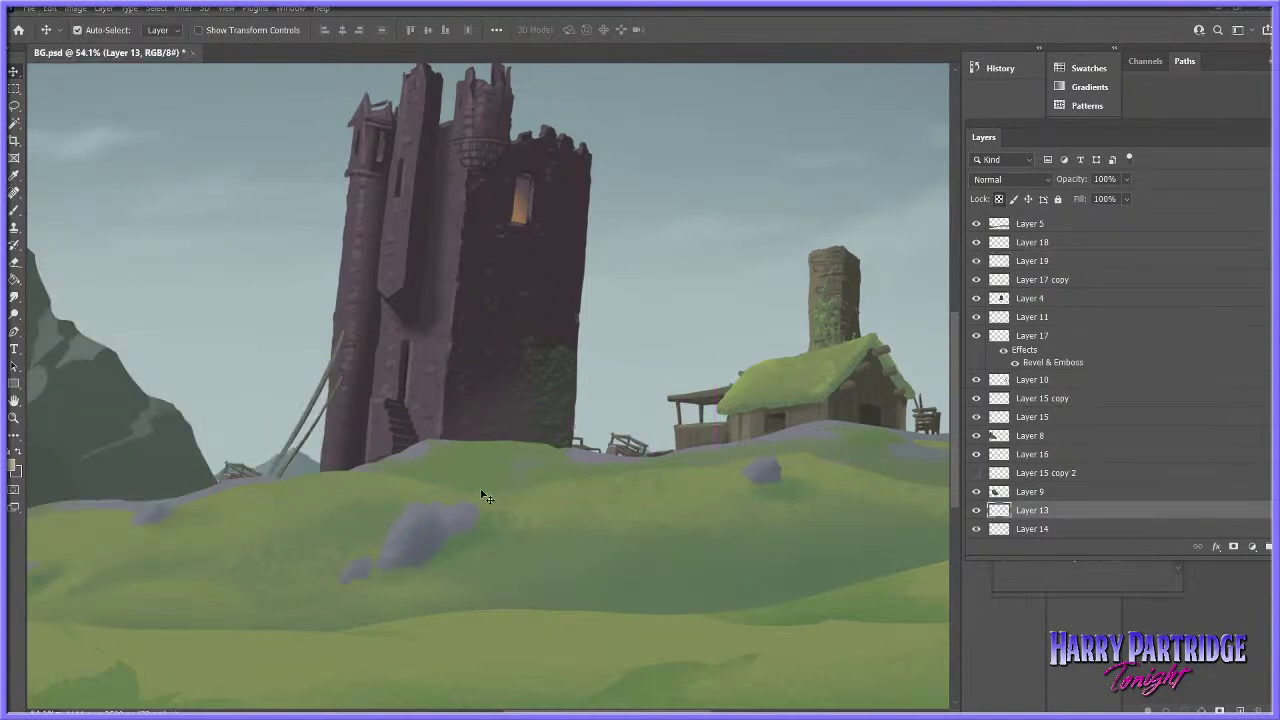
click(1085, 282)
click(976, 281)
click(976, 281)
key(ctrl+z)
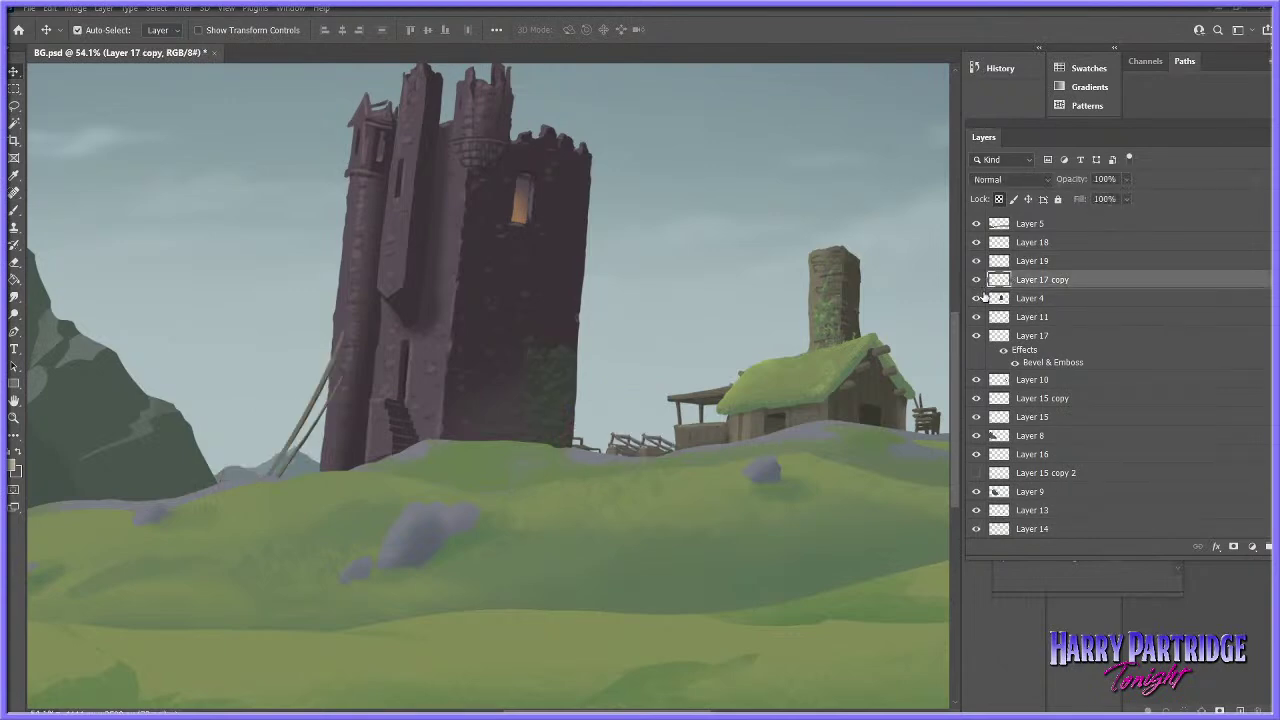
key(ctrl+z)
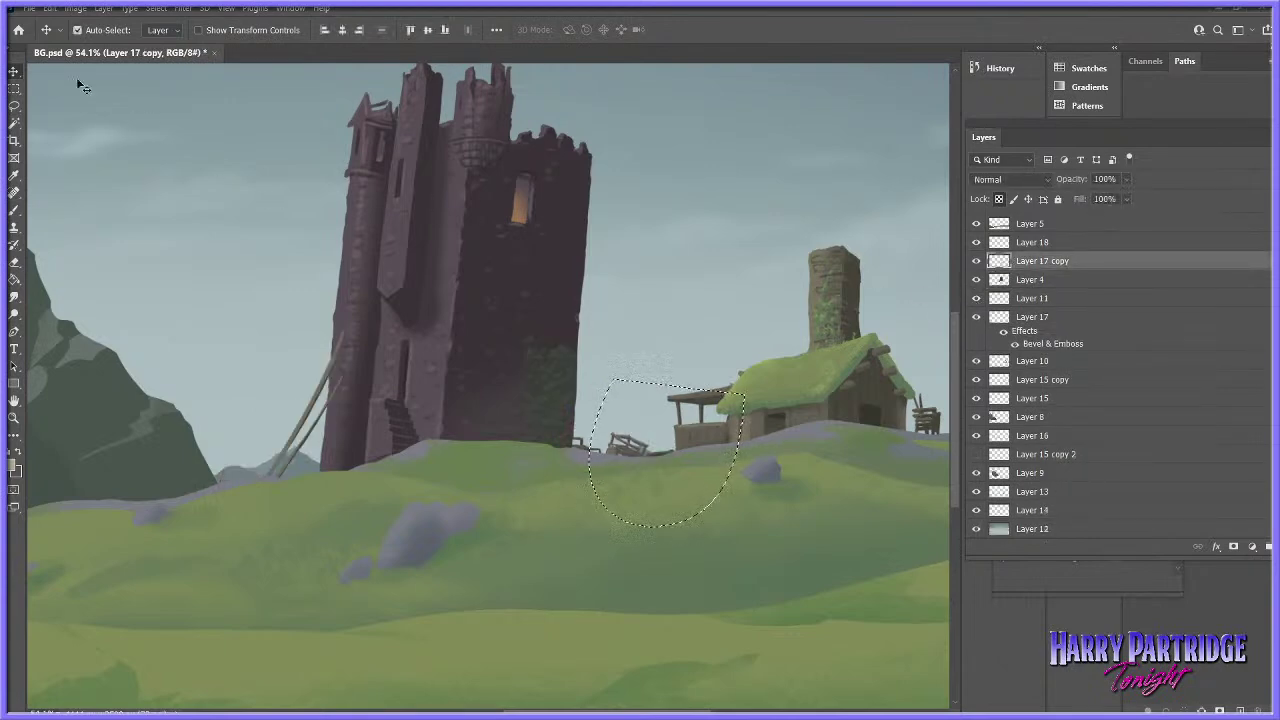
- Paste the copied cart as a new layer, flip it horizontally and move it onto the ridge beside the tower's support poles
click(51, 10)
click(68, 126)
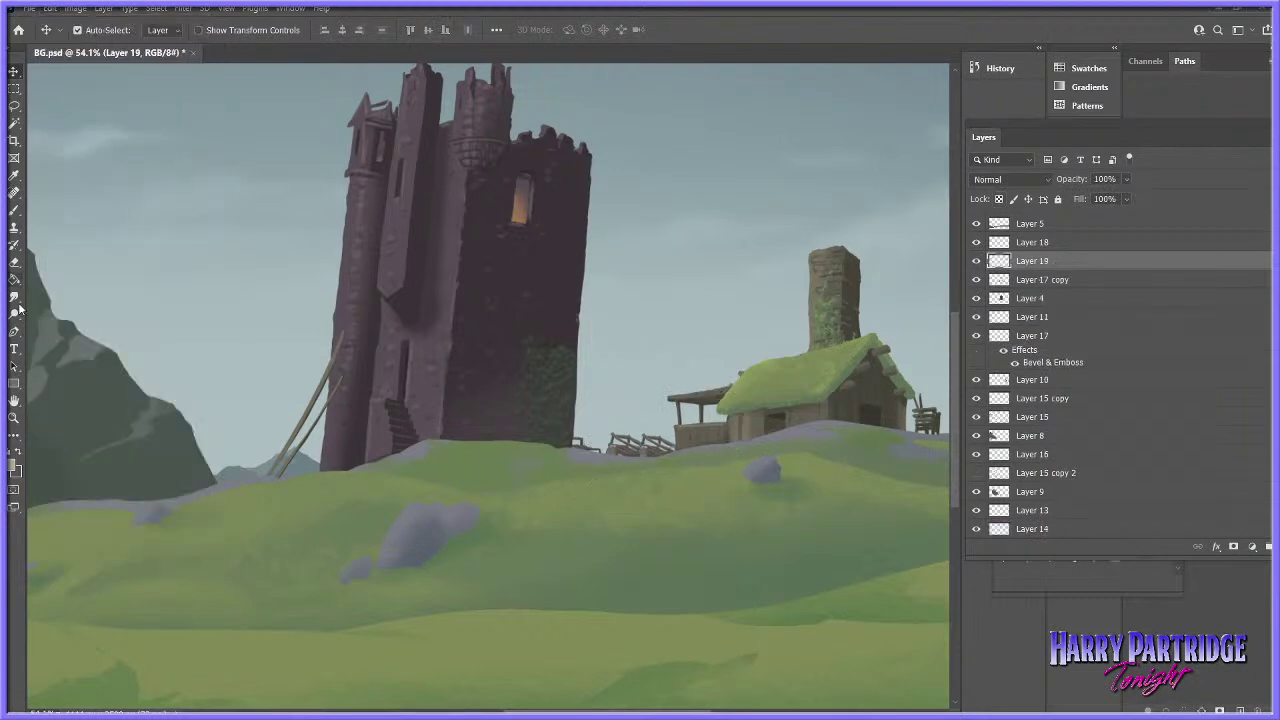
click(75, 8)
mouse_move(50, 8)
mouse_move(120, 312)
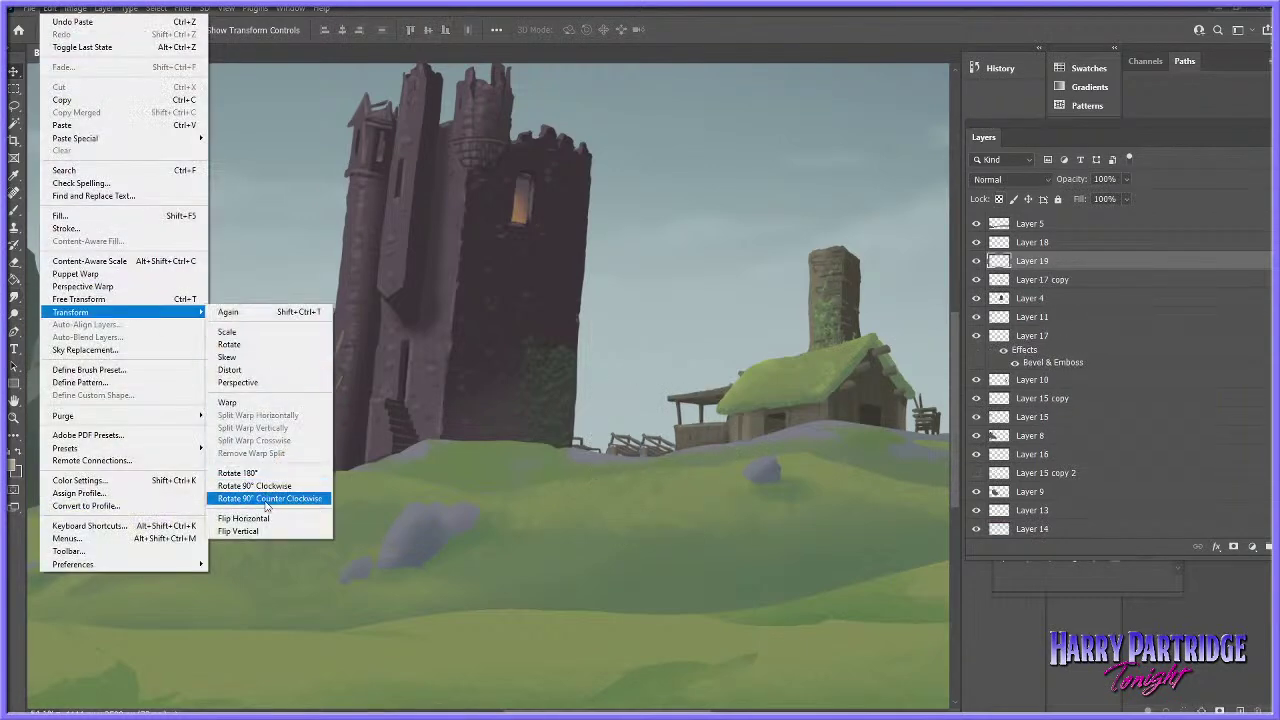
click(267, 497)
drag(672, 455, 236, 480)
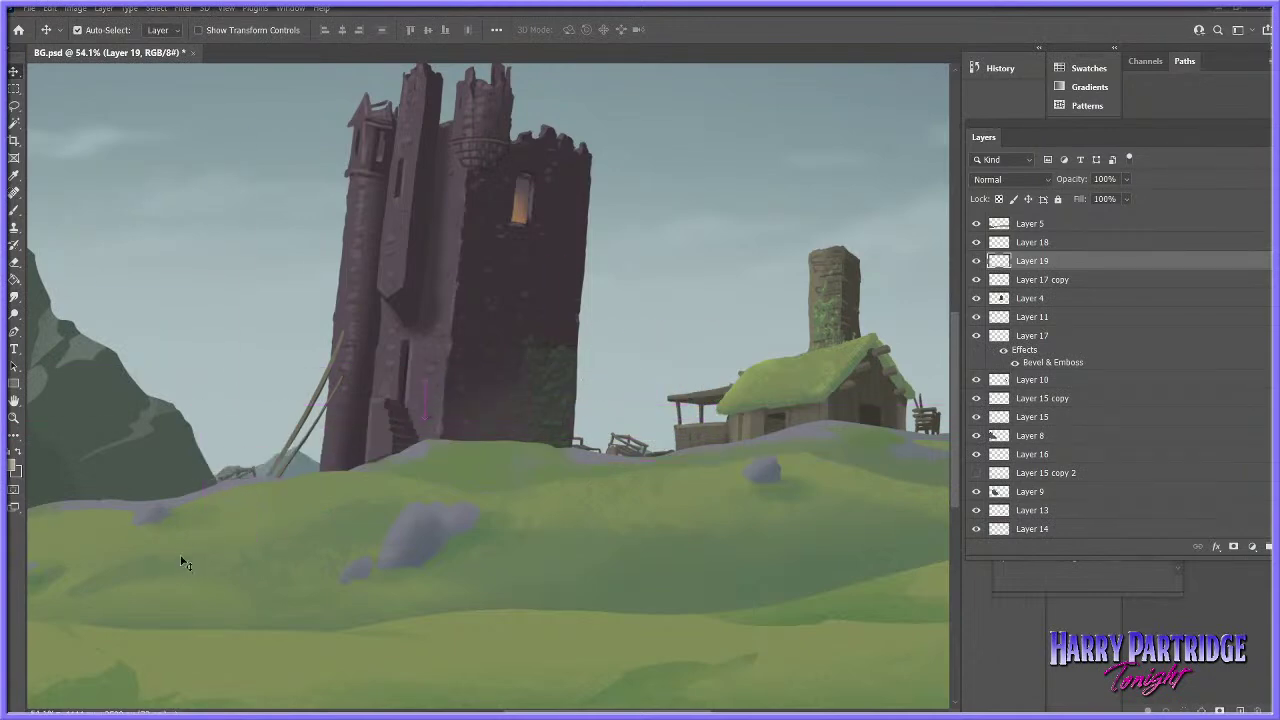
- View the whole painting, toggle Layer 5, and reposition the Layers panel so the complete layer list is accessible
click(14, 418)
drag(640, 478, 597, 498)
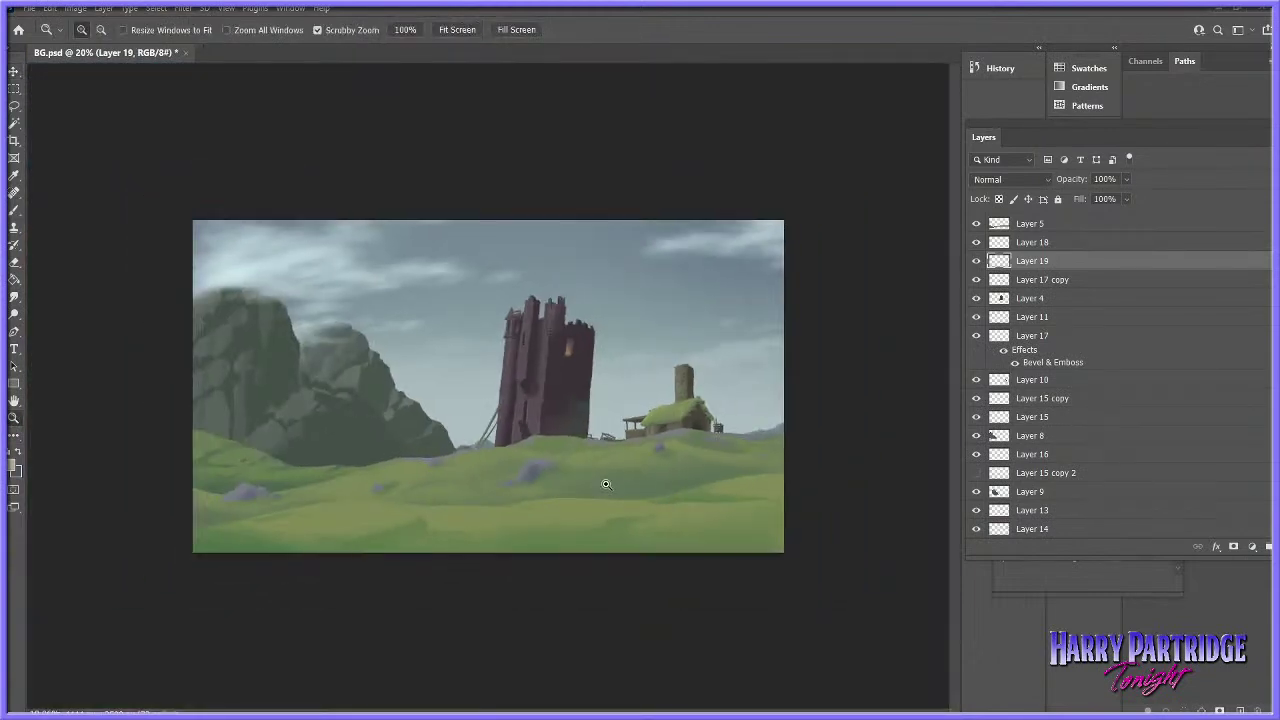
drag(672, 453, 682, 456)
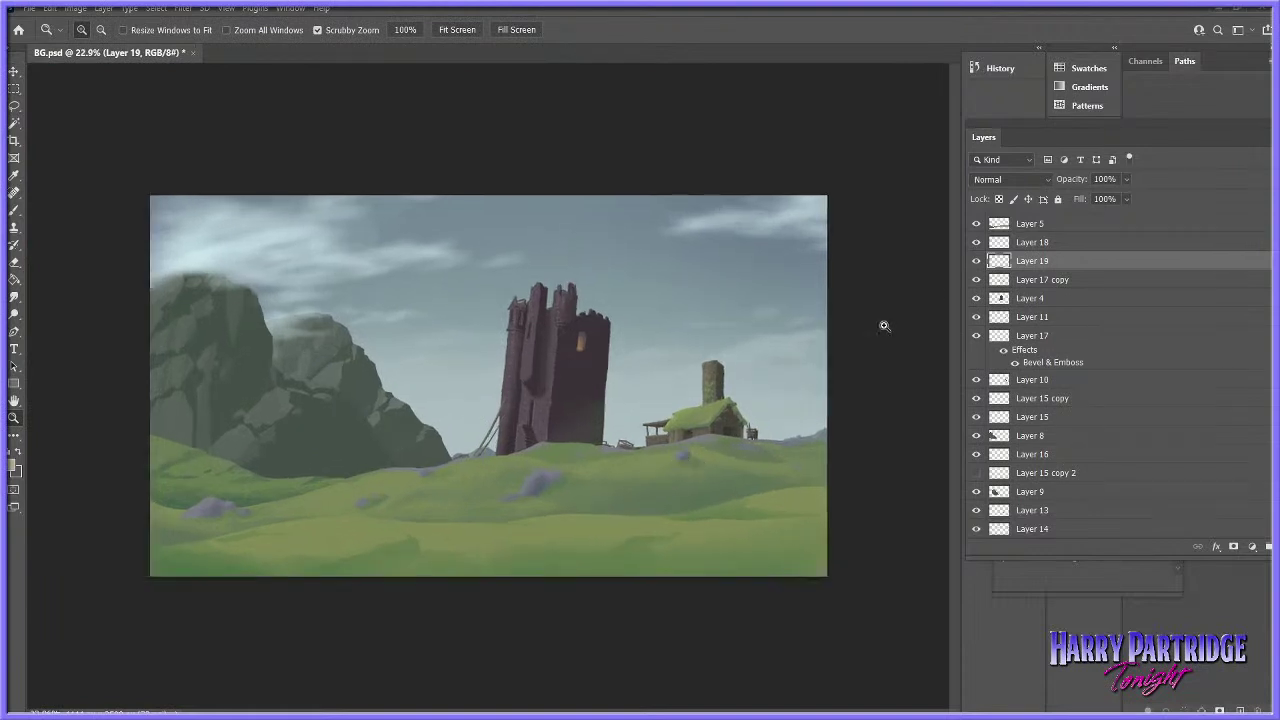
click(978, 224)
click(978, 224)
drag(1146, 121, 1007, 138)
drag(1187, 293, 1095, 242)
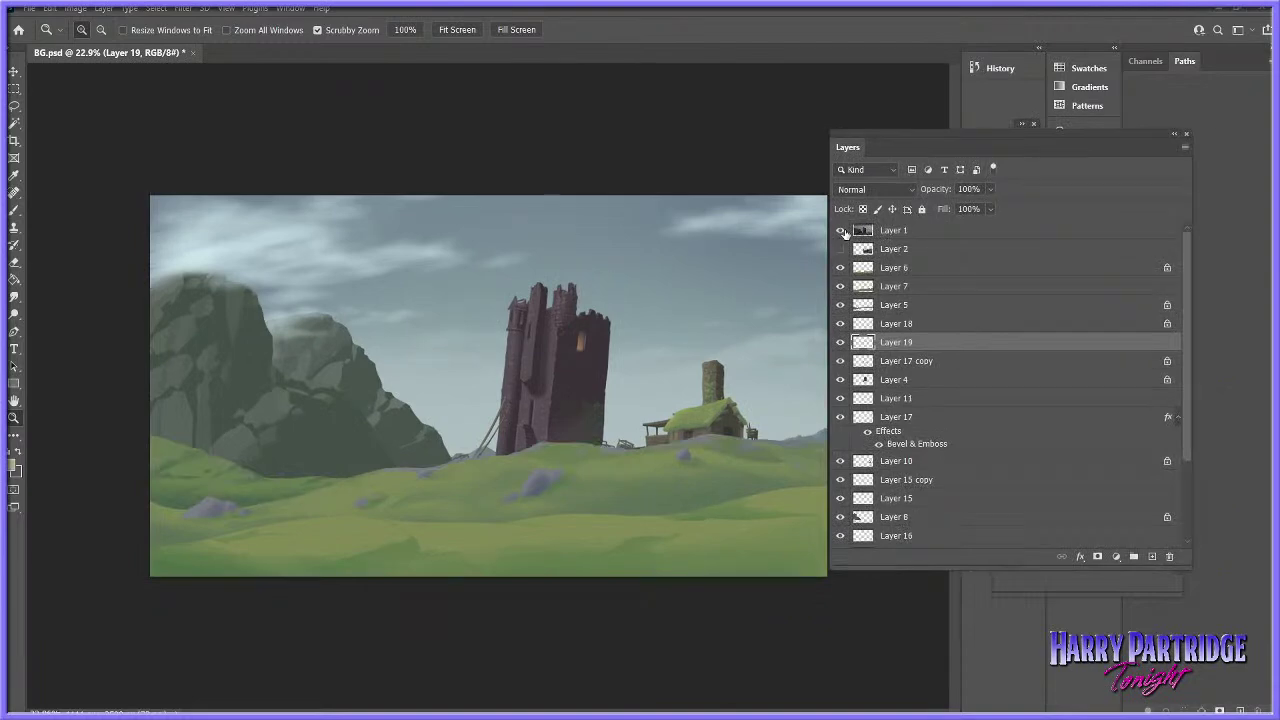
- Toggle Layer 1 on and off repeatedly to compare it with the painted background
click(841, 231)
click(841, 233)
click(841, 233)
click(840, 232)
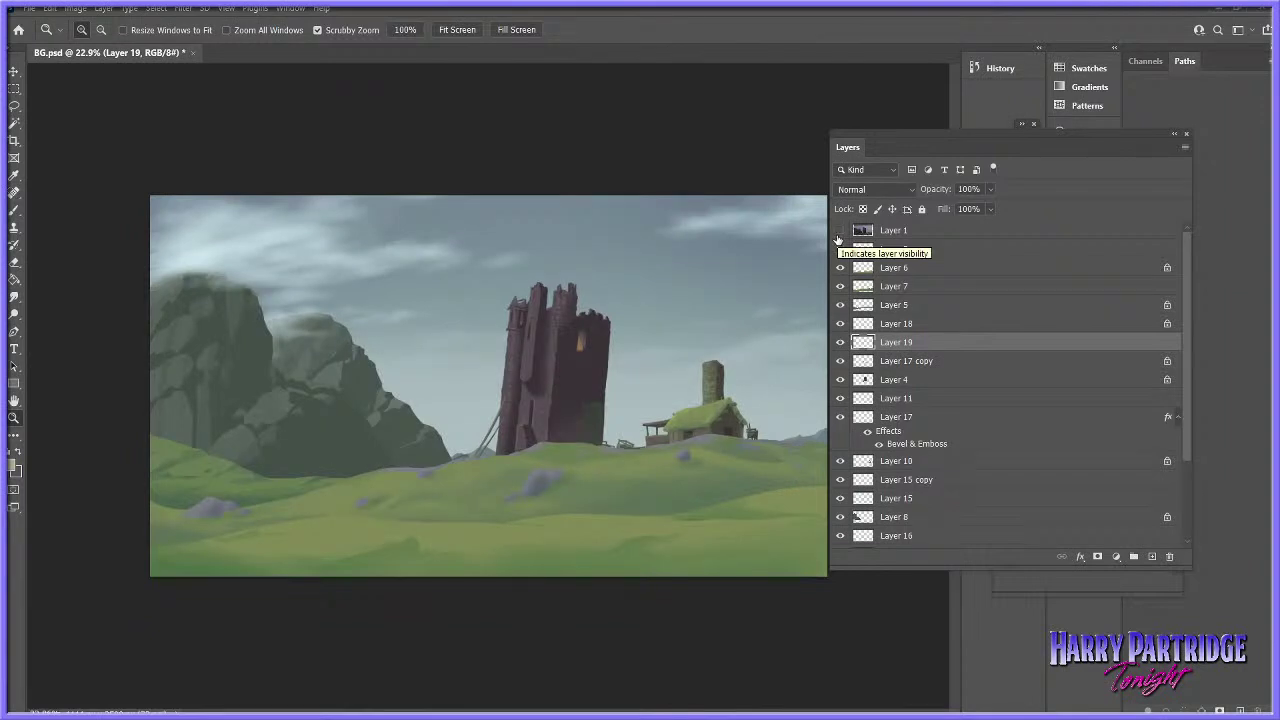
click(840, 232)
click(840, 232)
- Toggle Layer 4 off and on to check what lies behind the tower
drag(536, 498, 980, 443)
click(840, 381)
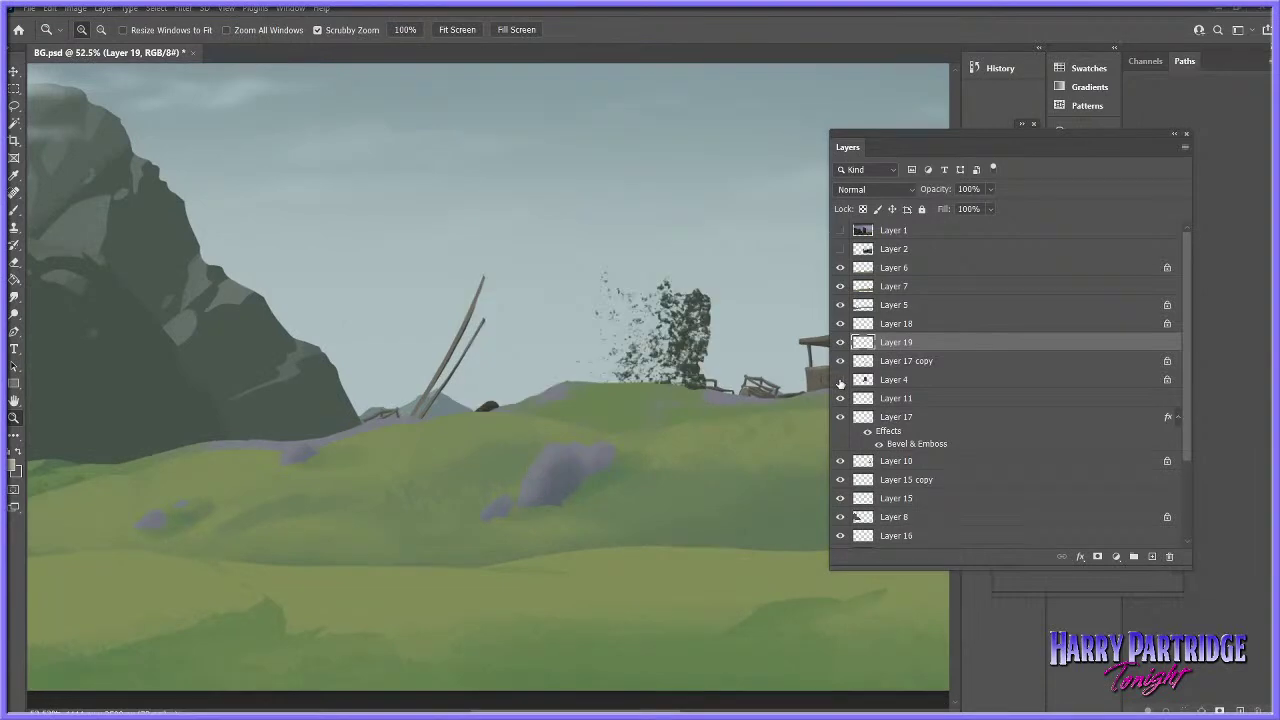
click(840, 381)
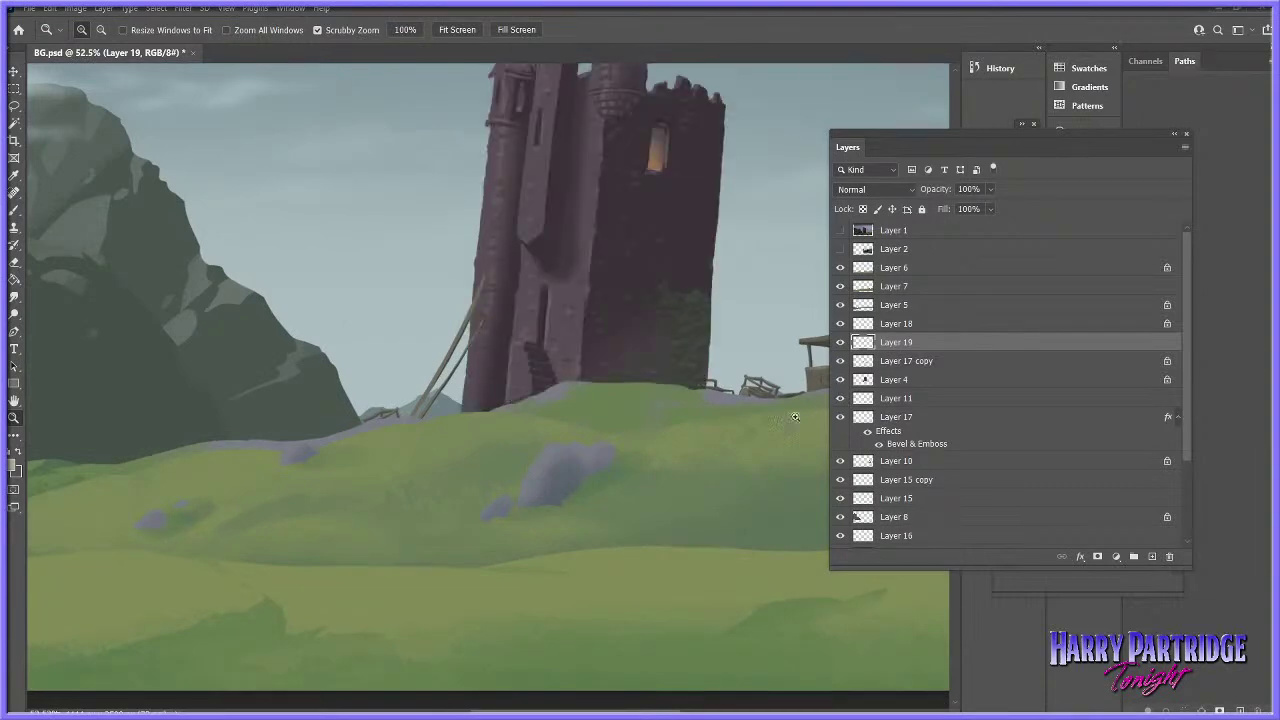
- Hide hill Layers 6, 7, 5 and 18 and everything from Background up to Layer 15, checking Layer 19 along the way
drag(807, 411, 733, 452)
drag(980, 142, 753, 147)
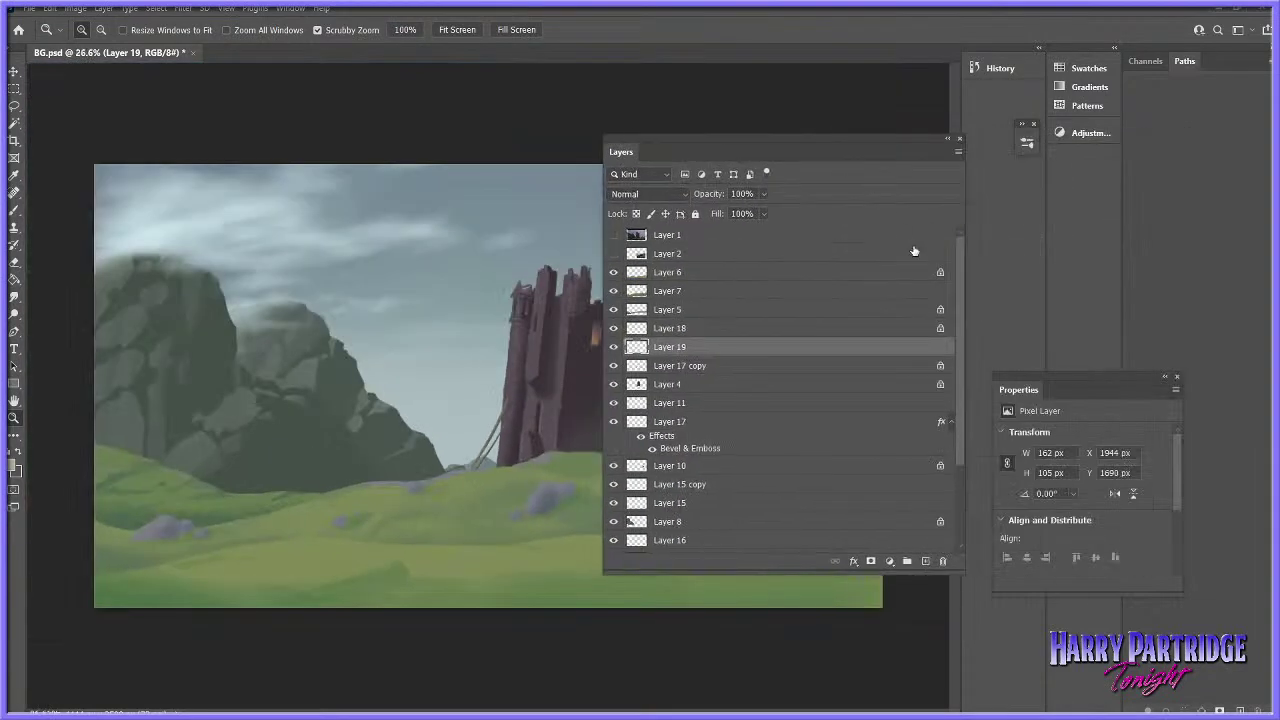
drag(620, 253, 614, 329)
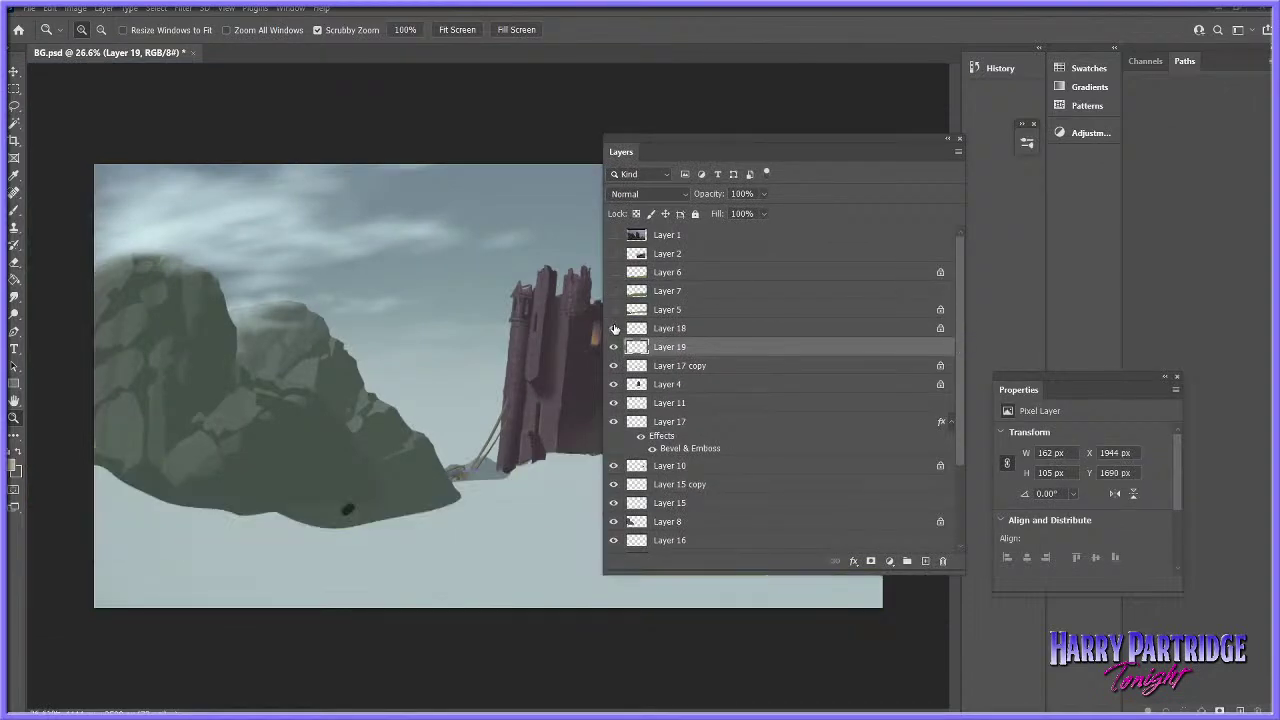
click(615, 347)
click(615, 347)
scroll(650, 500, down, 3)
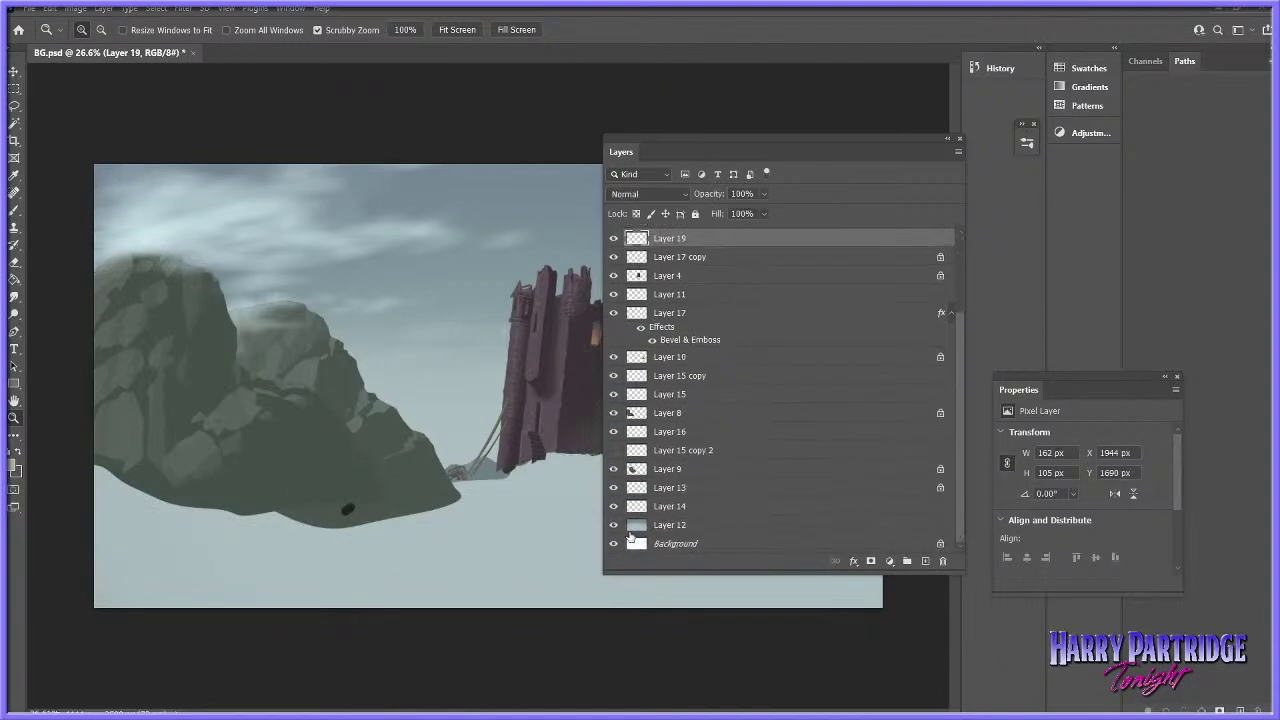
drag(614, 527, 614, 396)
drag(748, 153, 1112, 171)
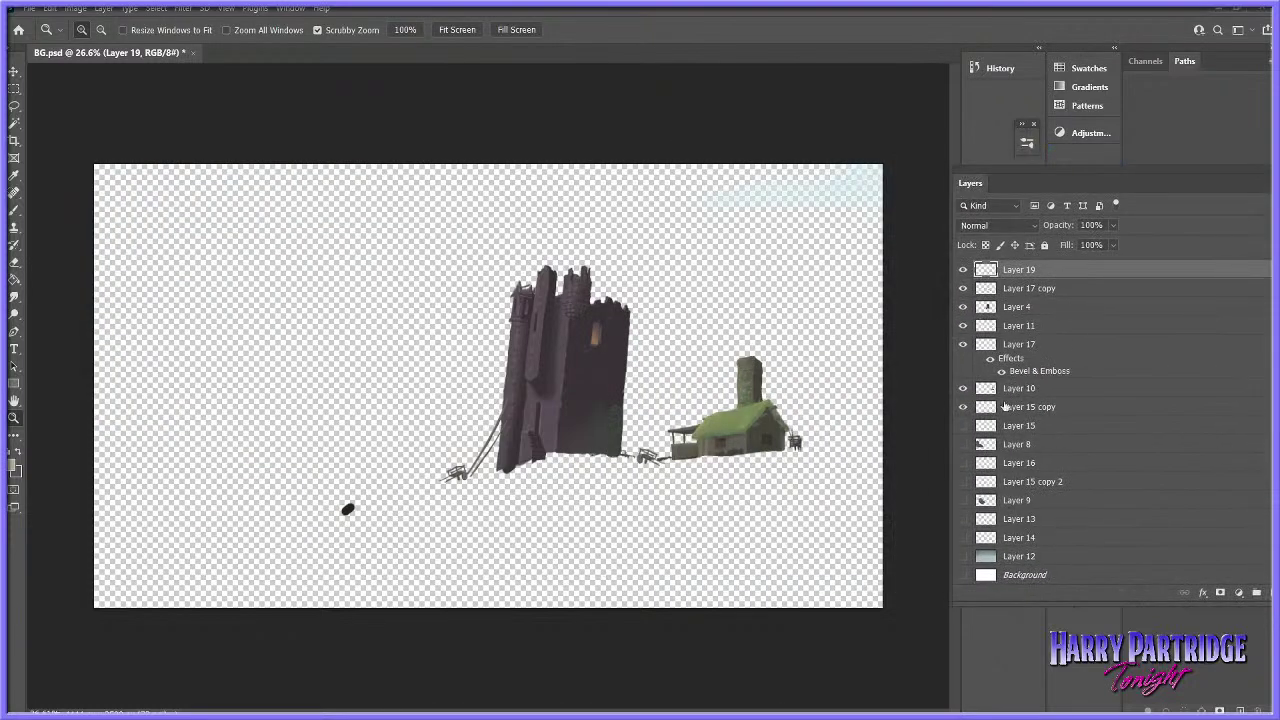
- Hide Layer 15 copy, select Layer 10 and merge all visible tower, cottage and cart layers into it
click(964, 444)
click(964, 446)
click(964, 389)
click(964, 389)
click(1048, 389)
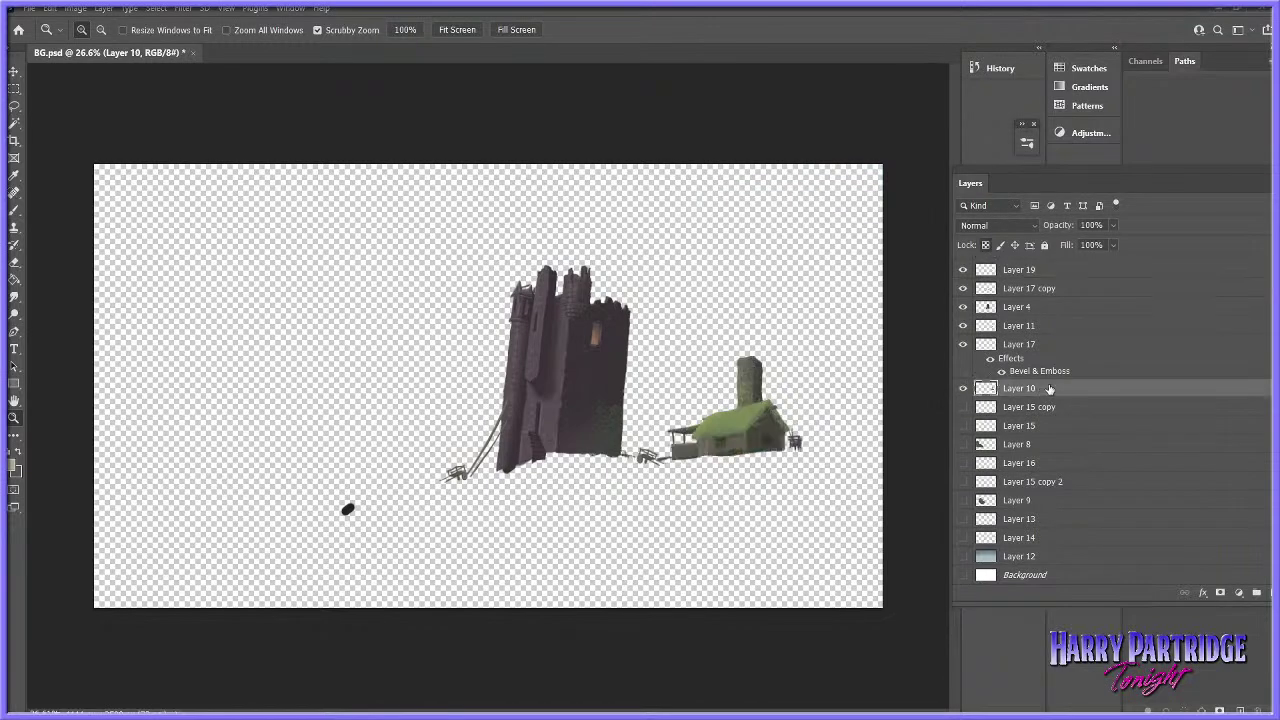
click(104, 10)
click(173, 498)
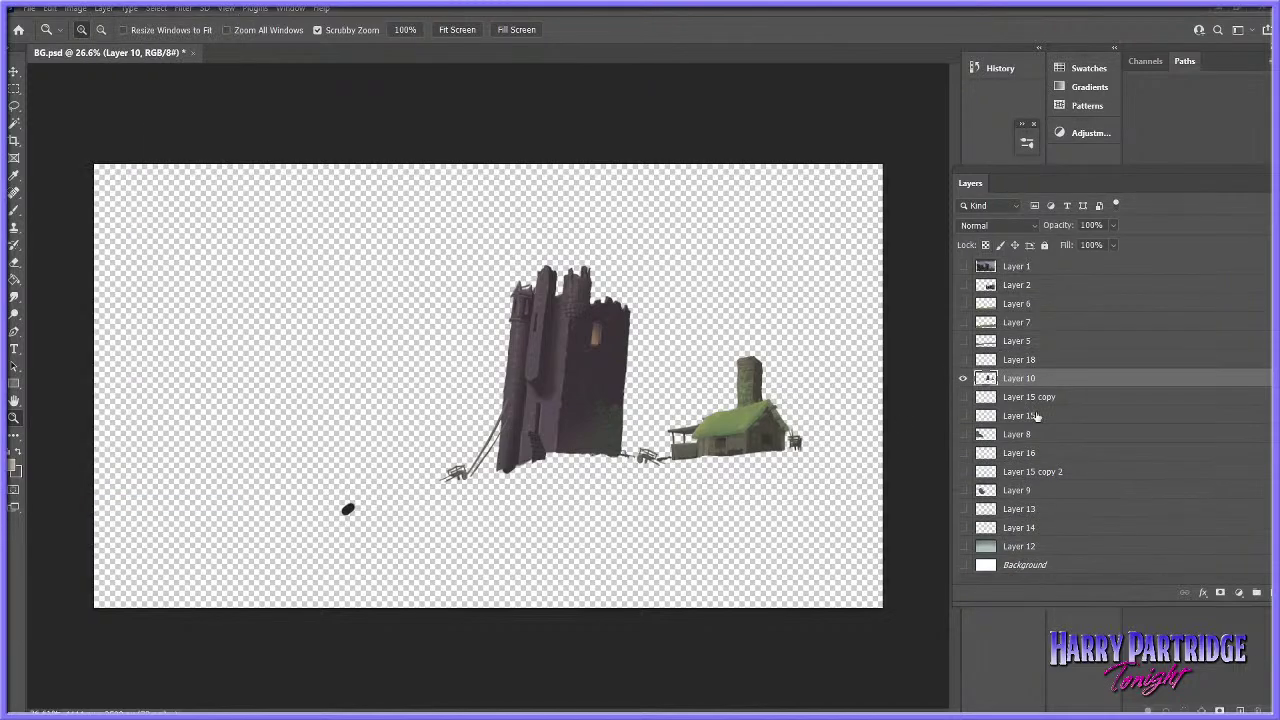
- Turn Layers 18, 5, 7 and 6 and all layers from Layer 15 copy down to Background back on
drag(1079, 184, 1048, 187)
click(952, 341)
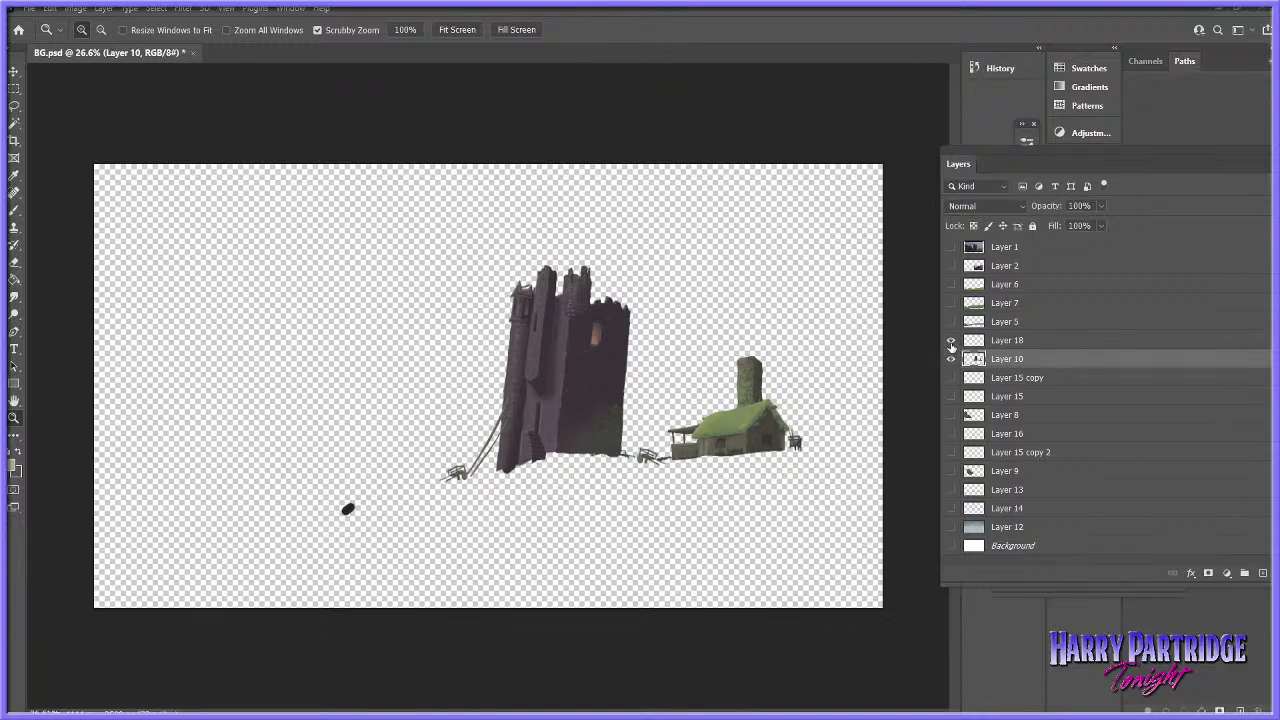
click(951, 321)
click(951, 302)
click(951, 284)
click(951, 265)
click(952, 268)
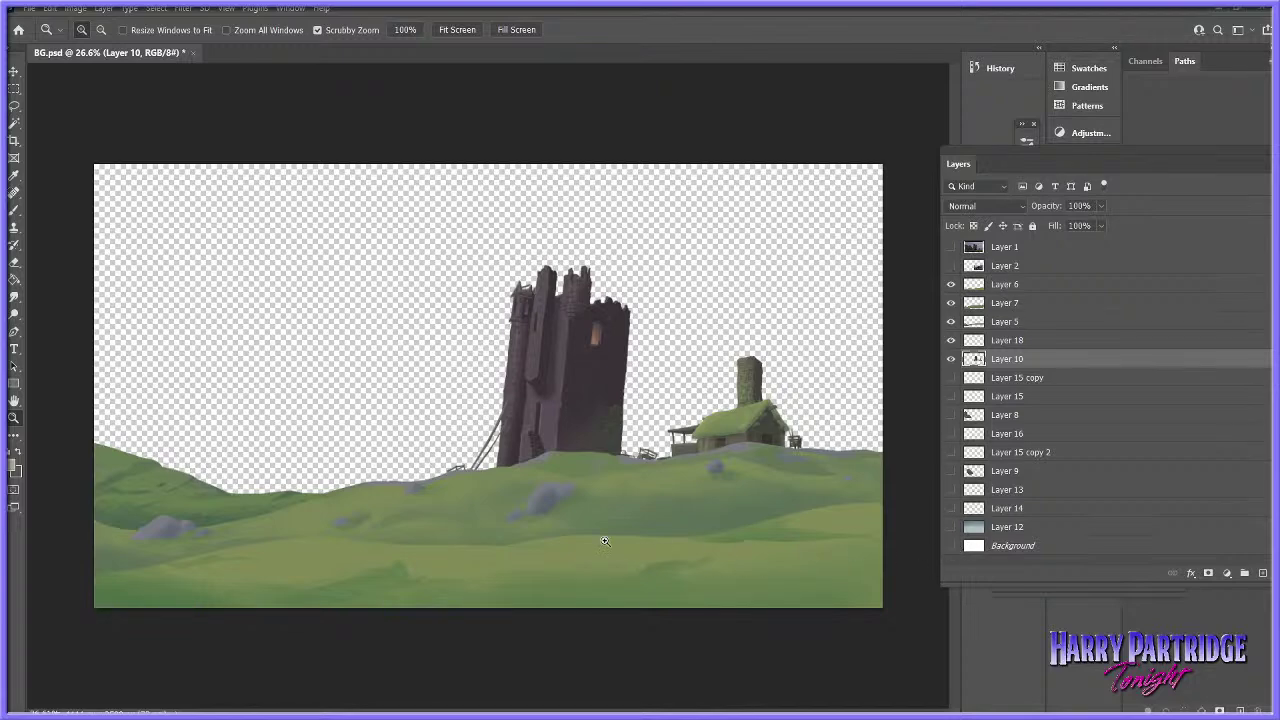
click(951, 378)
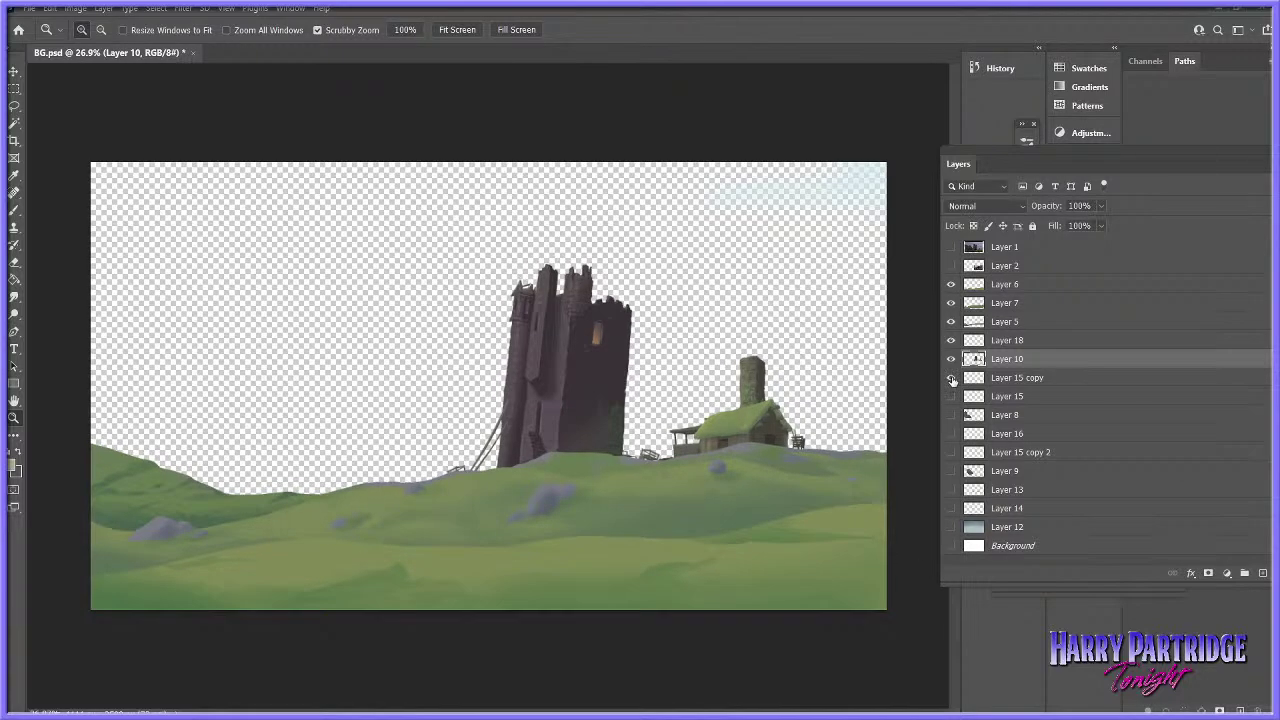
drag(951, 385, 952, 548)
- Select Layers 13, 14 and 12 with Background, undo a mistaken Merge Visible, and merge only the selected layers
click(1033, 533)
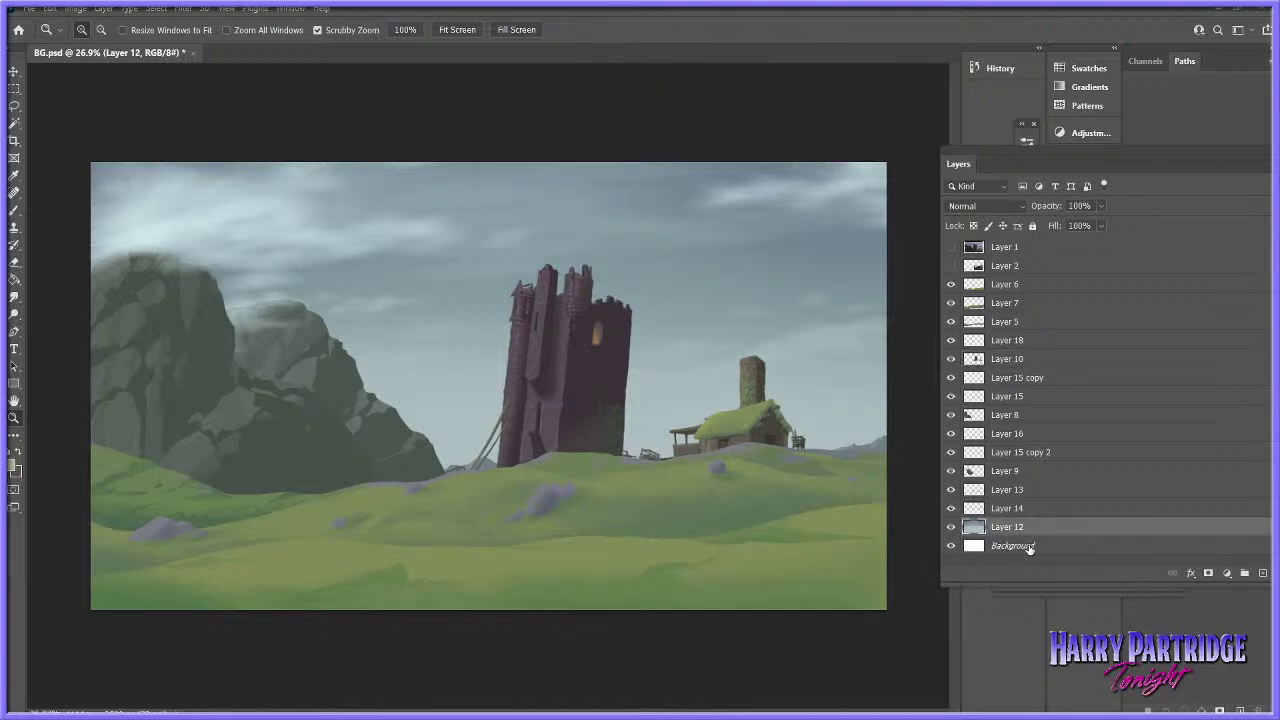
click(1028, 548)
ctrl+click(1018, 530)
ctrl+click(1015, 548)
click(1019, 510)
click(1017, 492)
shift+click(1018, 514)
shift+click(1017, 530)
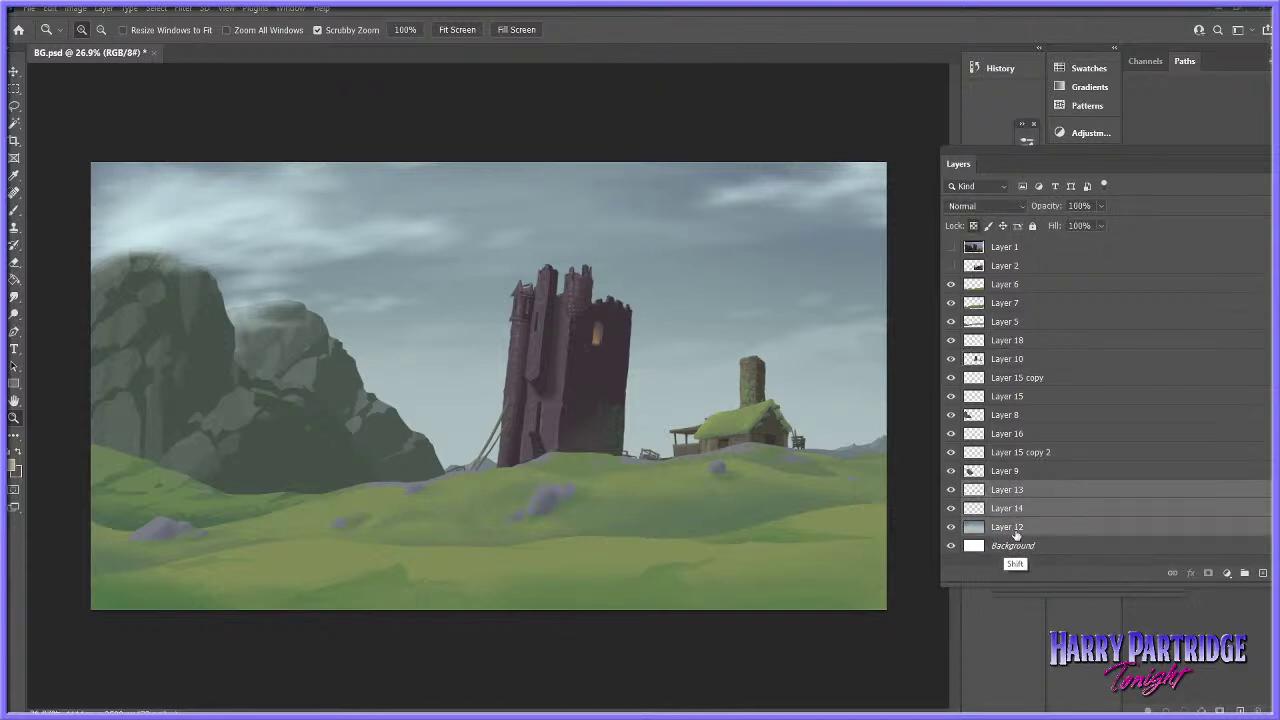
shift+click(1015, 544)
right_click(1015, 531)
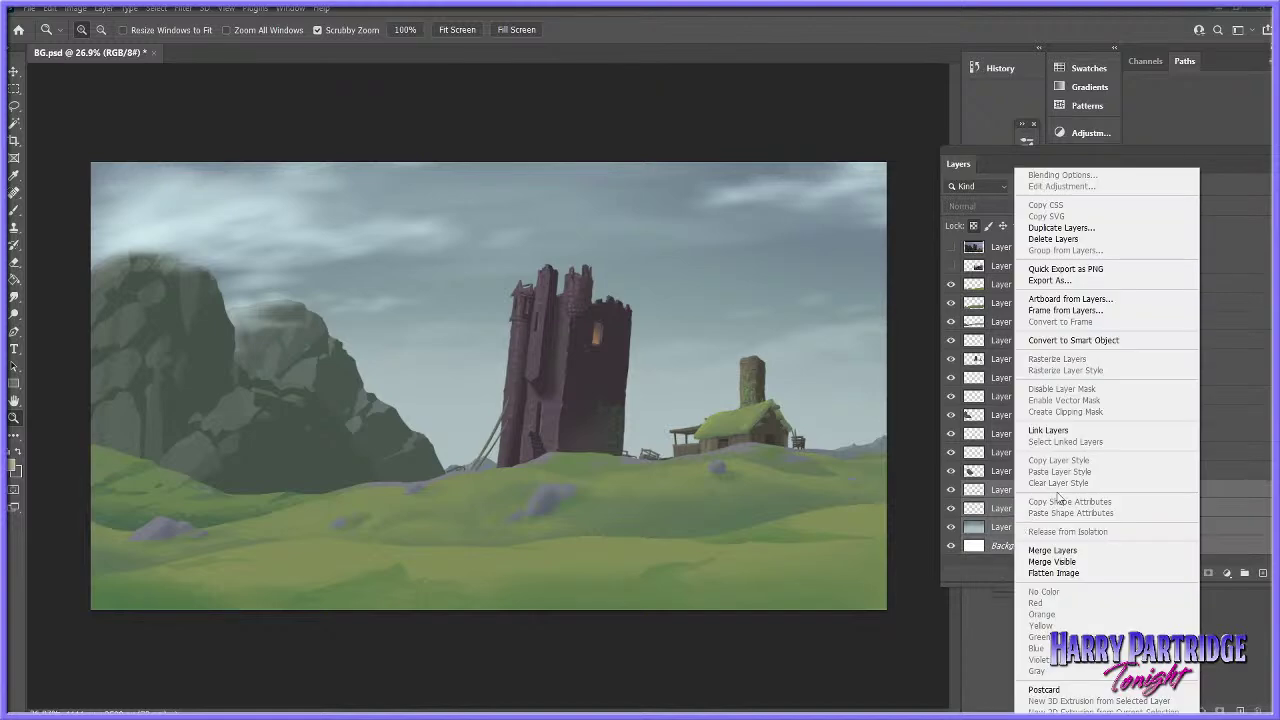
click(1062, 562)
key(ctrl+z)
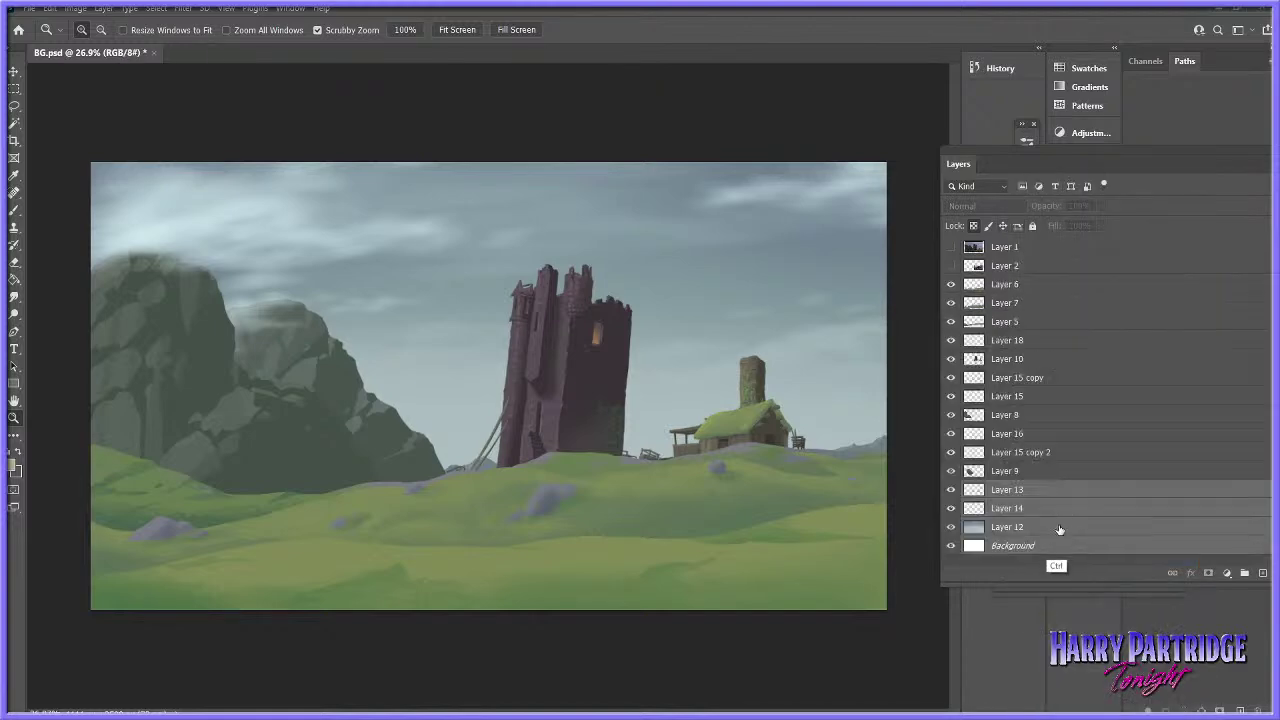
right_click(1020, 510)
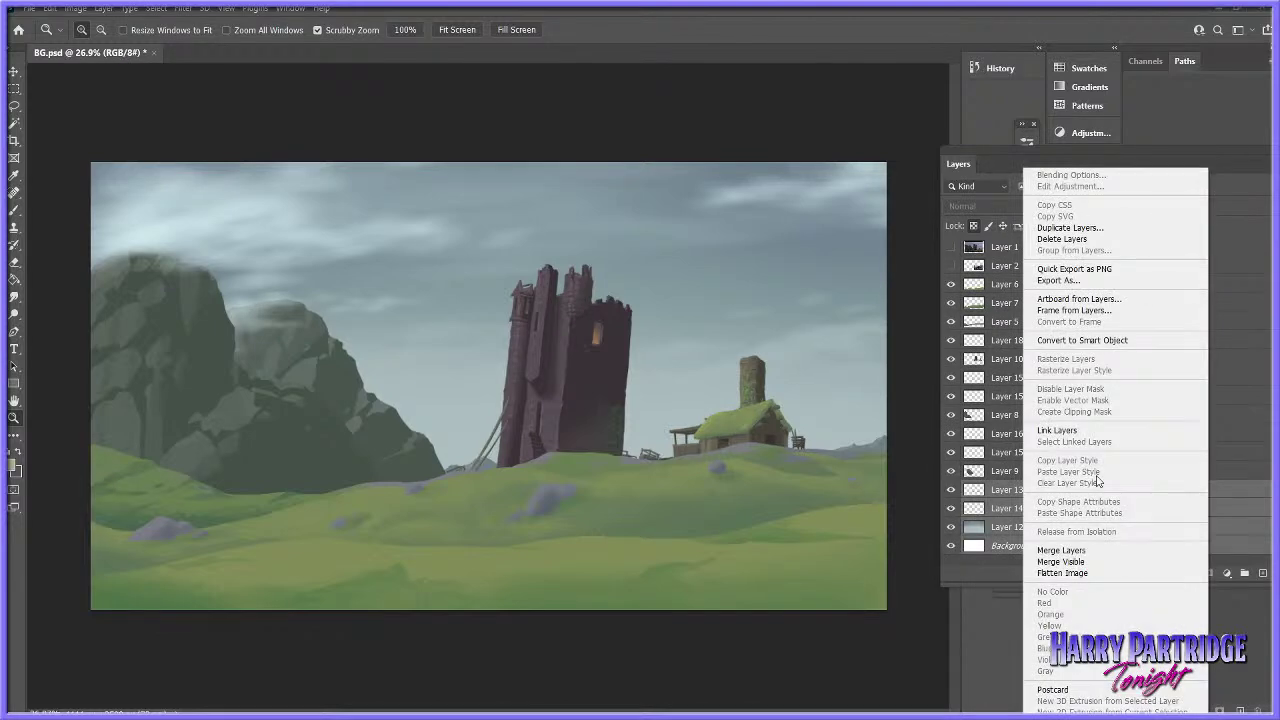
click(1080, 552)
- Apply the Spatter brush-strokes filter from the Filter Gallery to the merged Background sky layer
click(499, 276)
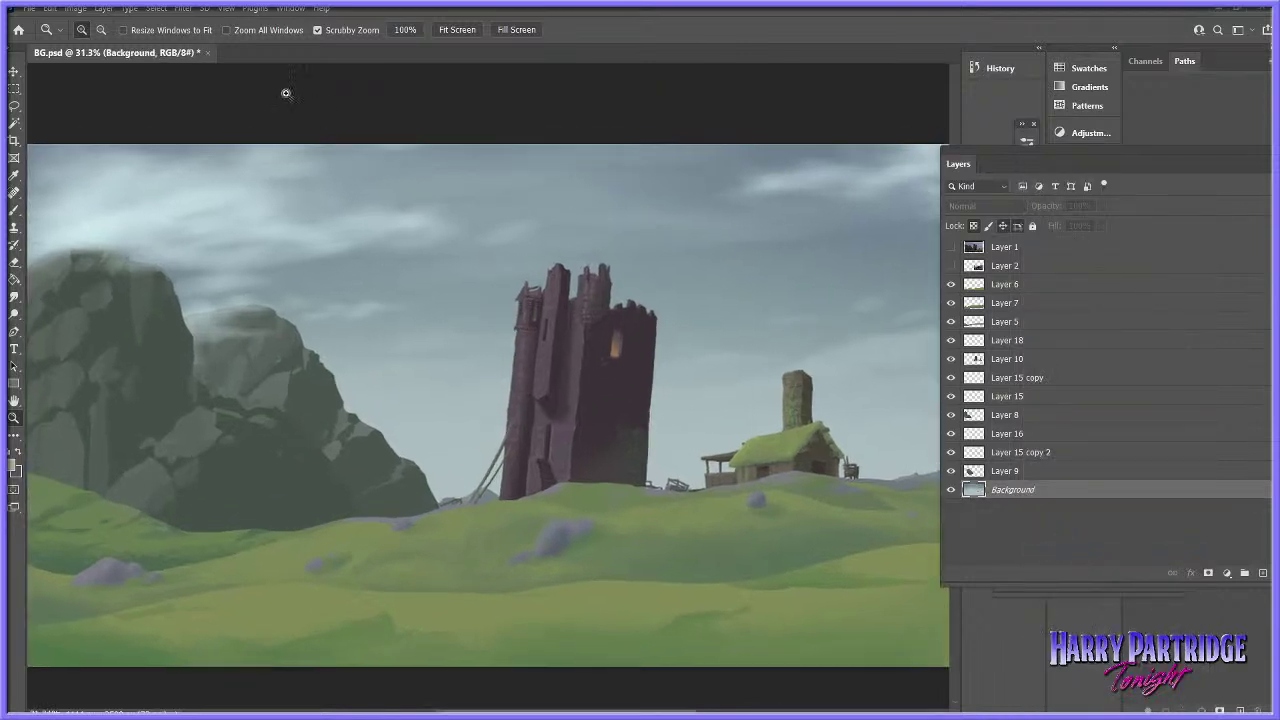
click(184, 8)
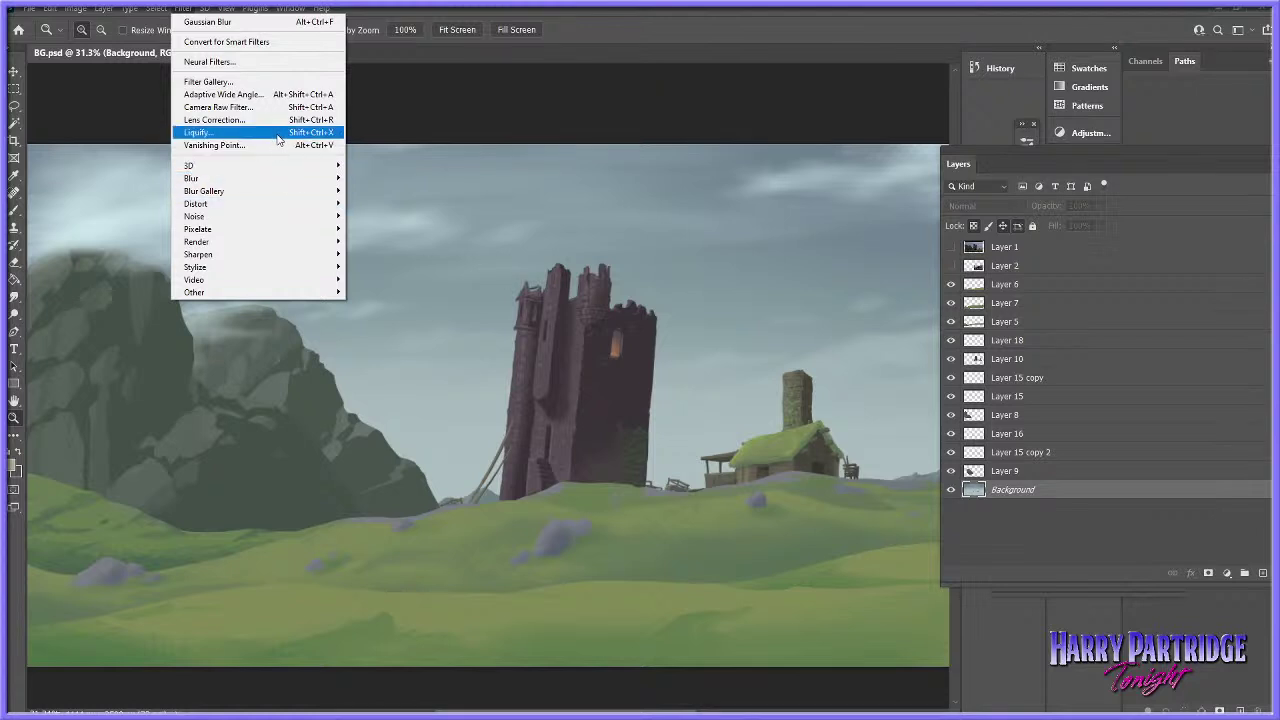
click(246, 82)
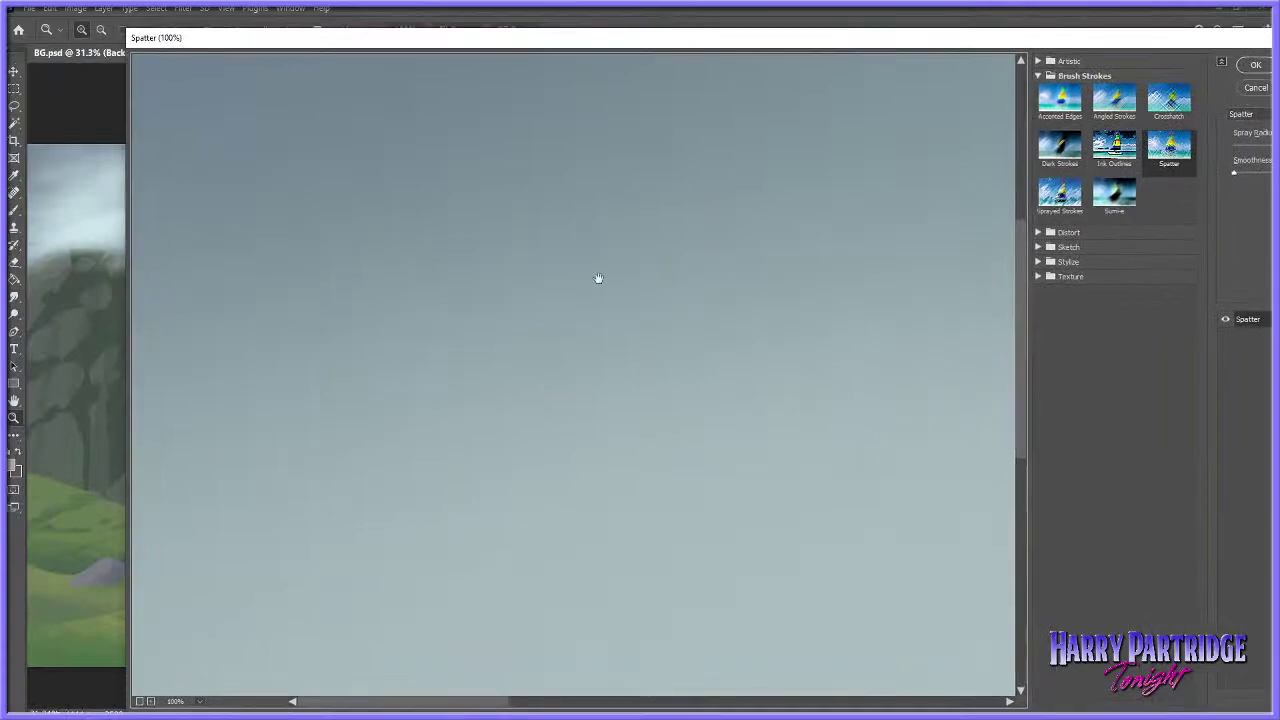
click(139, 701)
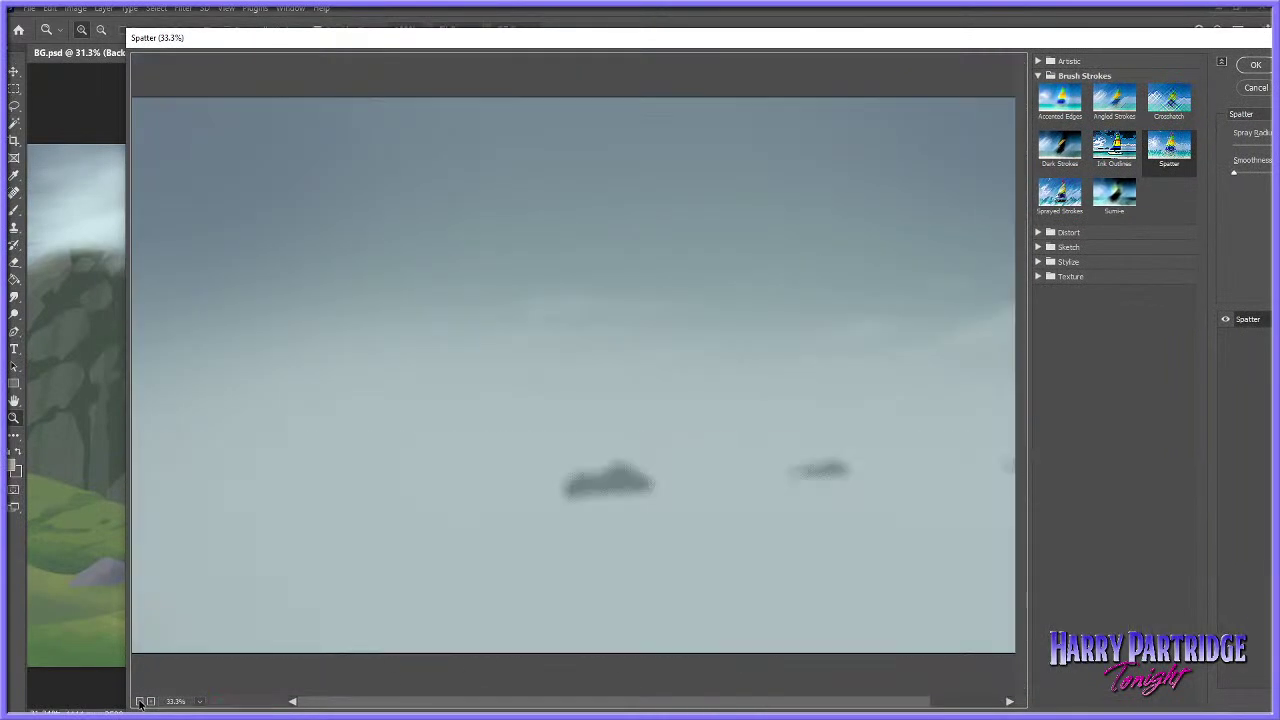
click(1258, 68)
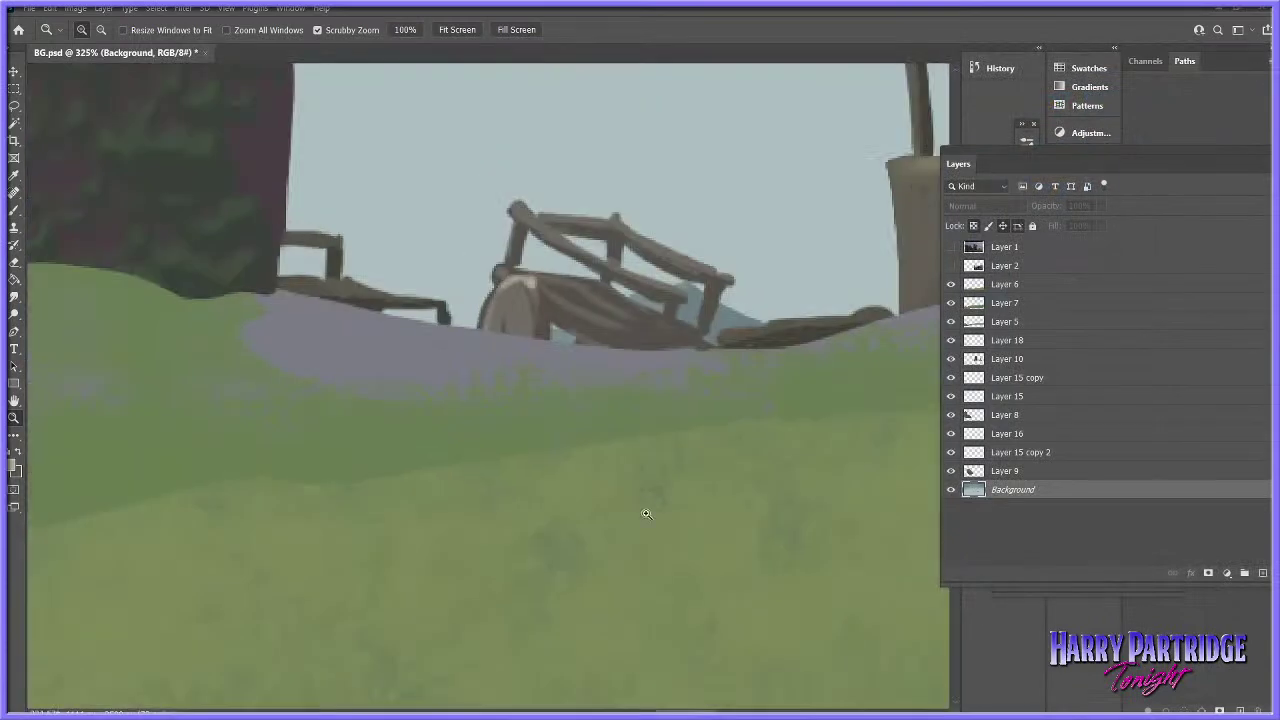
- Examine the carts, the tower and the full painting at different magnifications, toggling Layer 9's visibility
mouse_move(646, 514)
mouse_down()
mouse_move(643, 489)
mouse_move(570, 455)
mouse_up()
right_click(657, 413)
click(685, 419)
drag(425, 374, 515, 399)
drag(610, 405, 575, 411)
drag(480, 403, 554, 403)
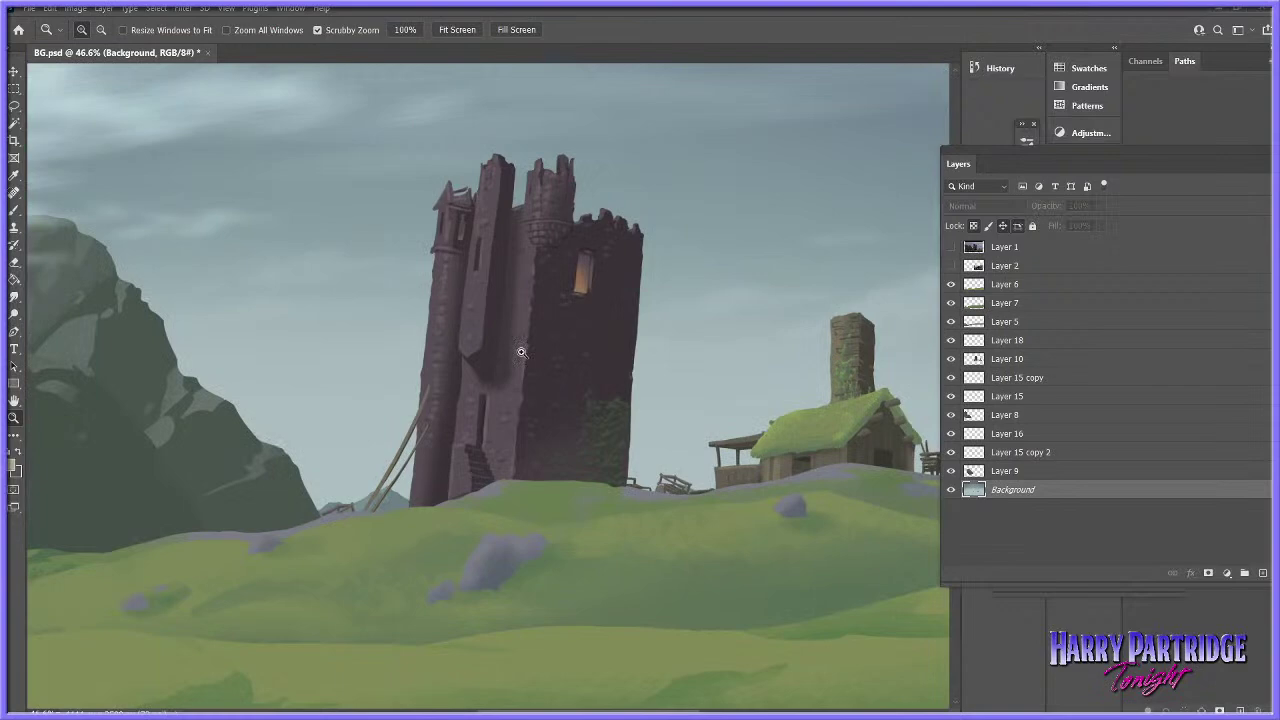
scroll(521, 352, down, 3)
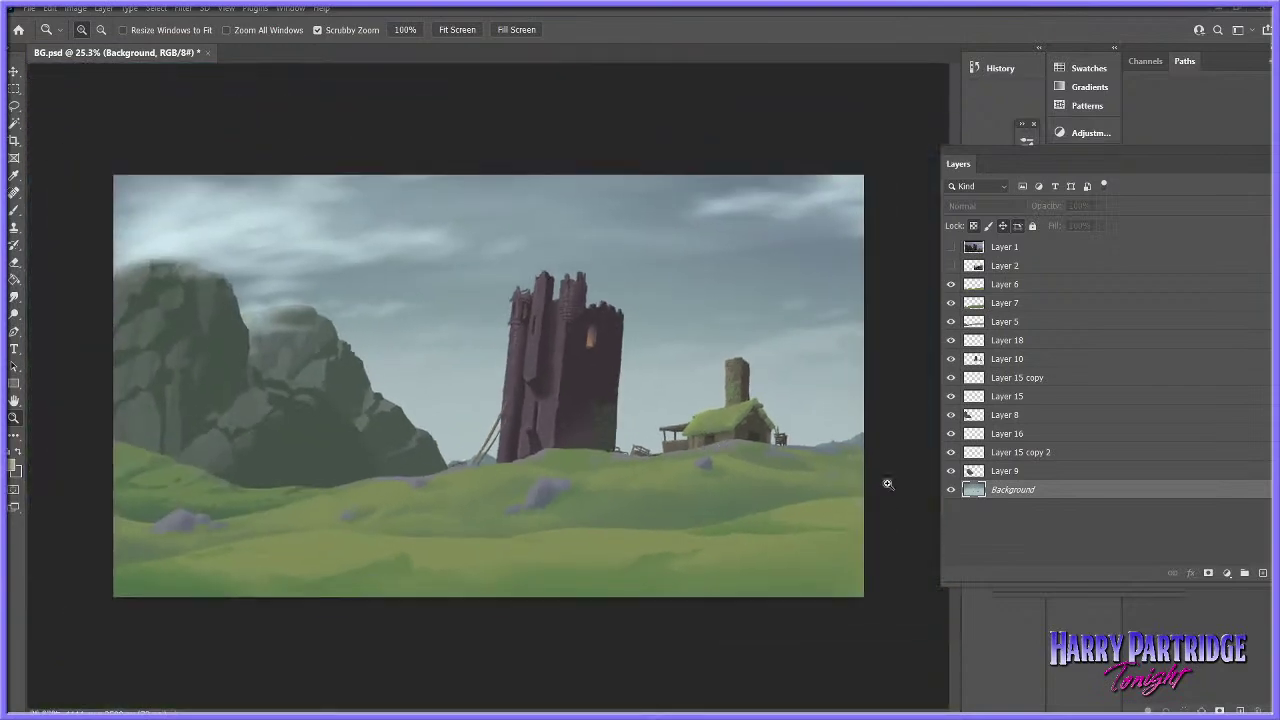
click(951, 471)
click(951, 472)
scroll(110, 469, up, 1)
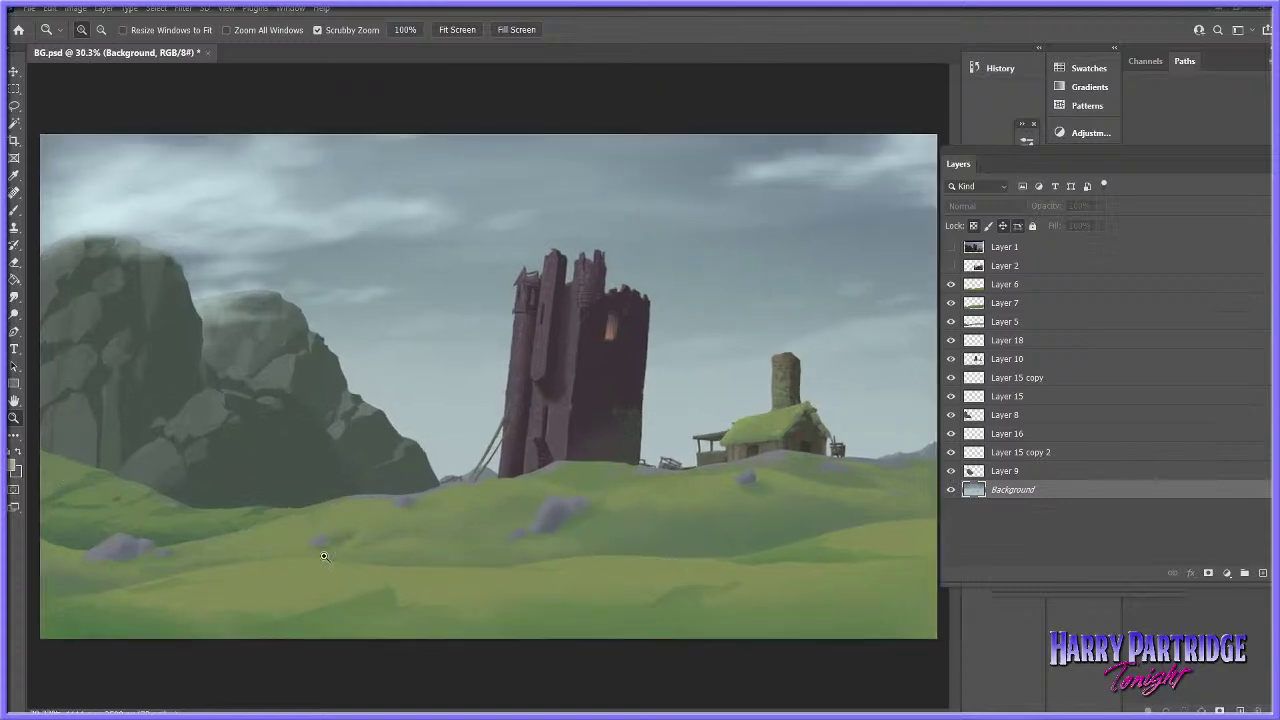
scroll(666, 574, down, 2)
scroll(722, 548, up, 1)
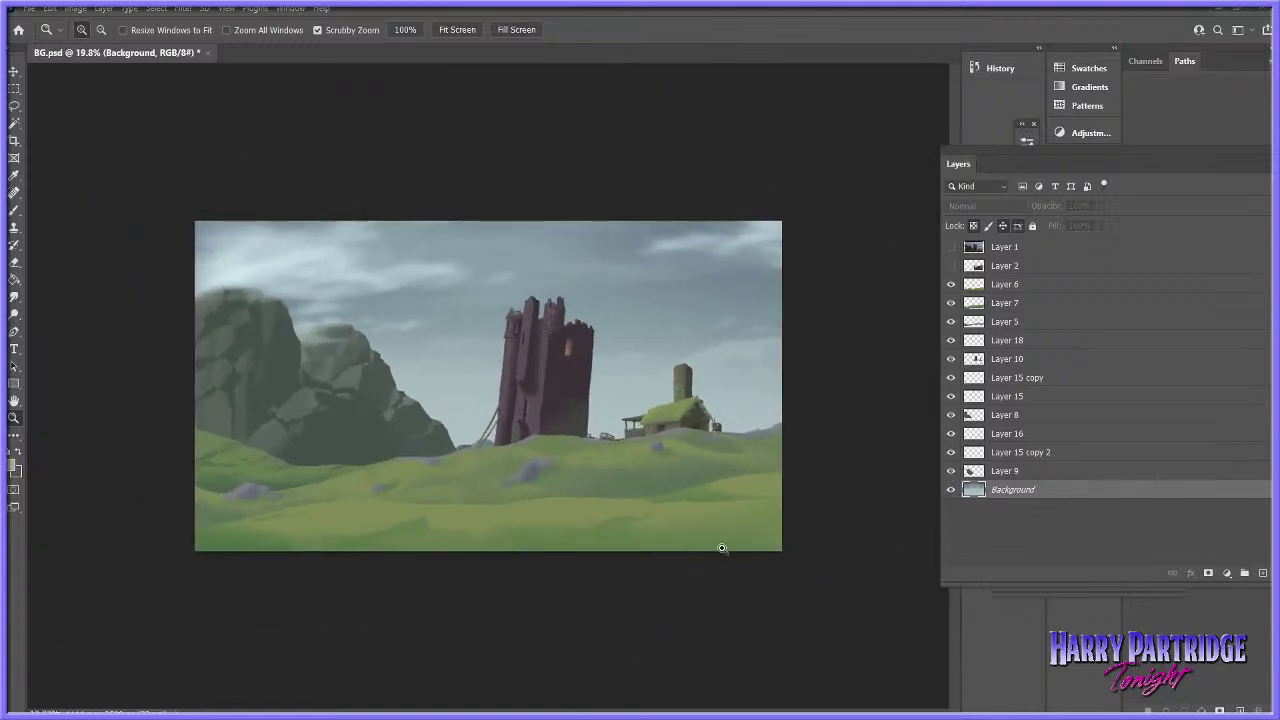
- Compare the painting with the Layer 1 reference and examine the overall composition and the rocks
click(950, 247)
click(950, 247)
scroll(165, 440, up, 2)
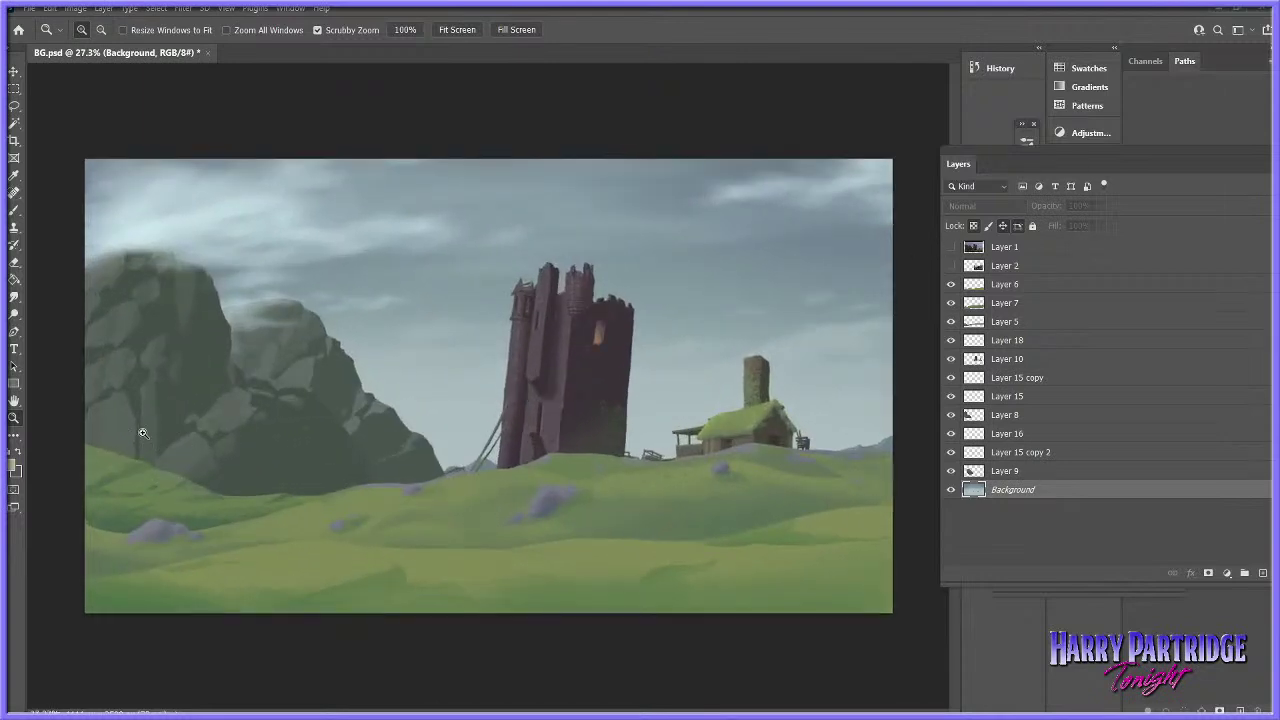
scroll(784, 447, down, 3)
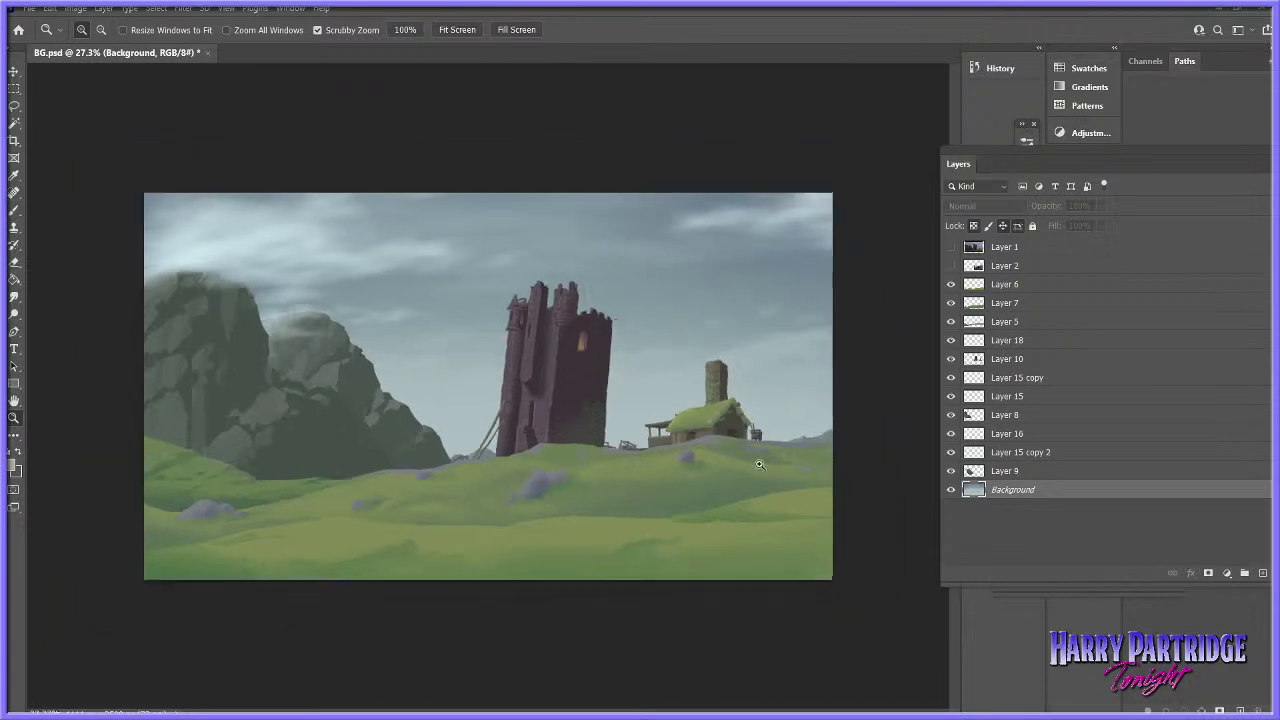
scroll(753, 466, up, 2)
scroll(212, 494, down, 2)
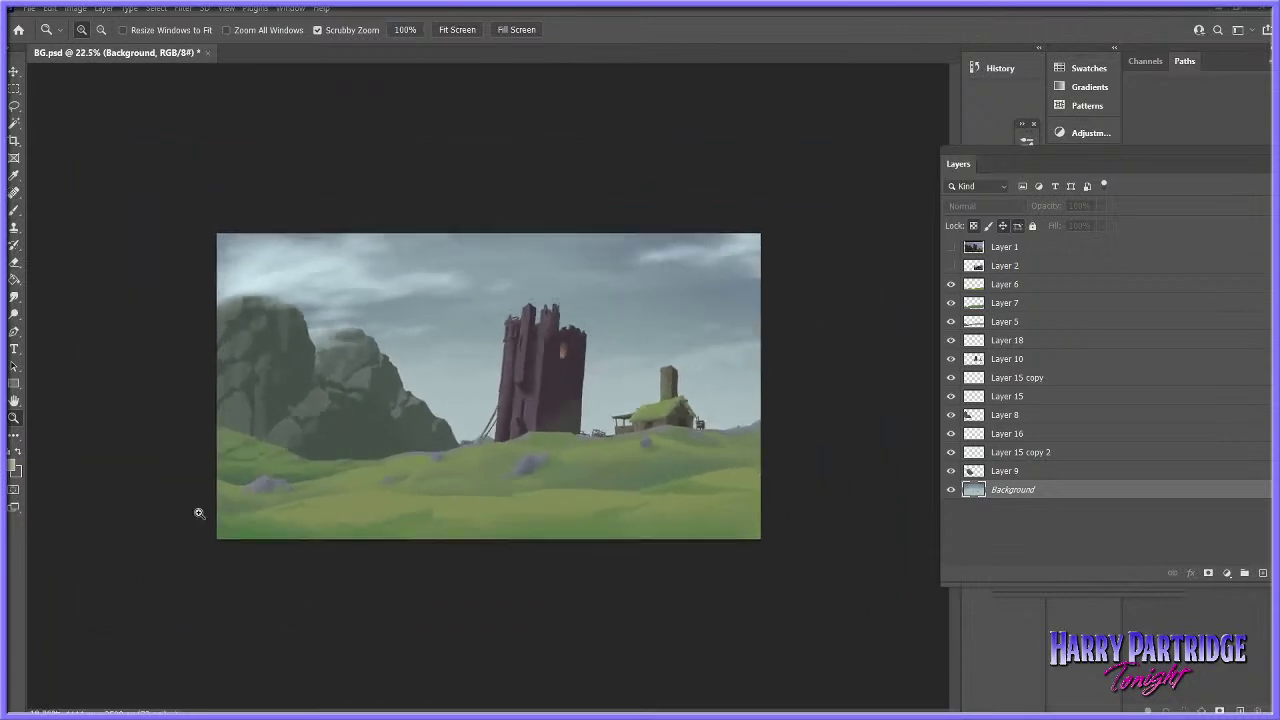
scroll(205, 480, up, 4)
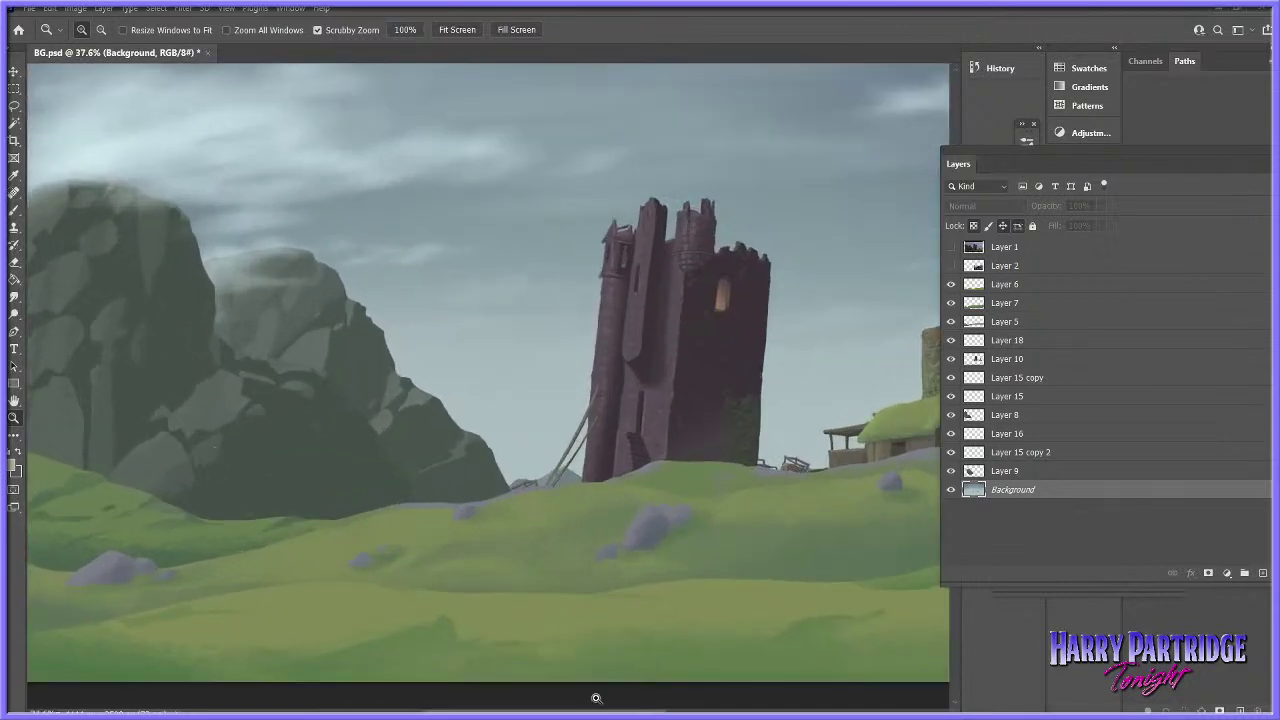
scroll(426, 557, up, 1)
drag(550, 711, 509, 711)
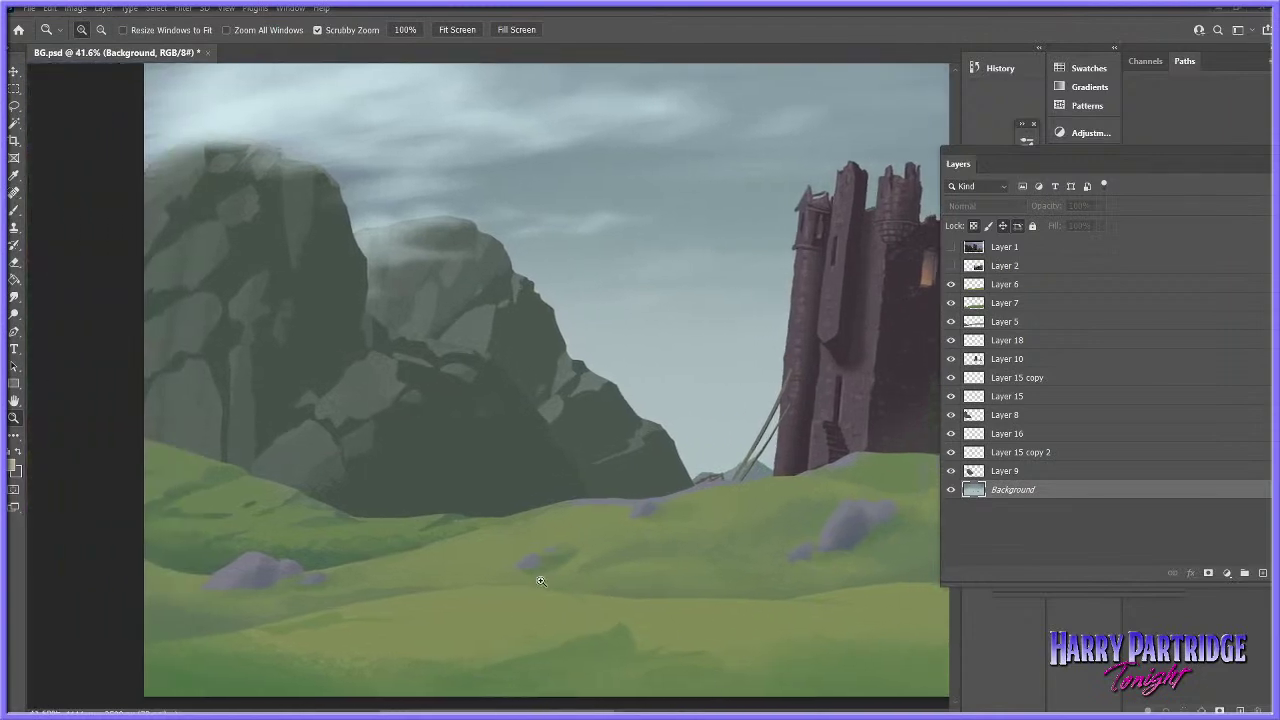
- Switch to the Brush tool, toggle Layers 9 and 8 to identify the rock layers, and make Layer 8 active
click(18, 214)
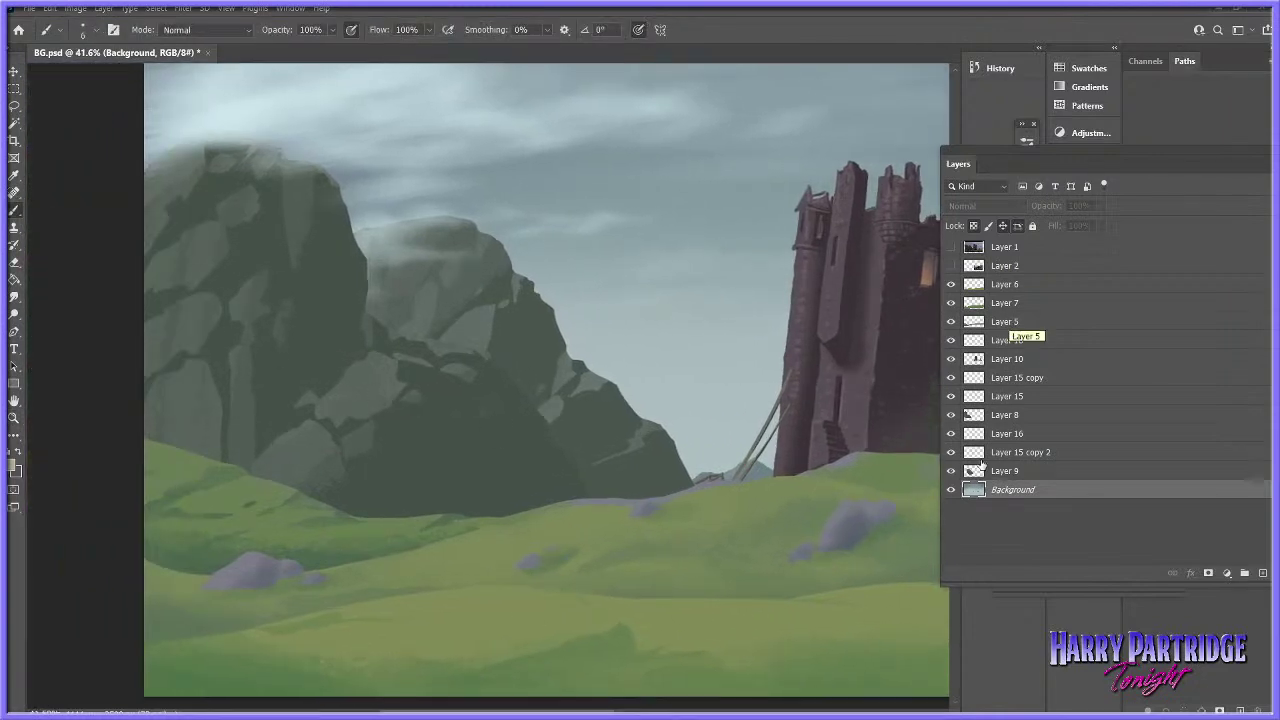
click(951, 471)
click(951, 471)
click(951, 415)
click(951, 415)
click(1000, 415)
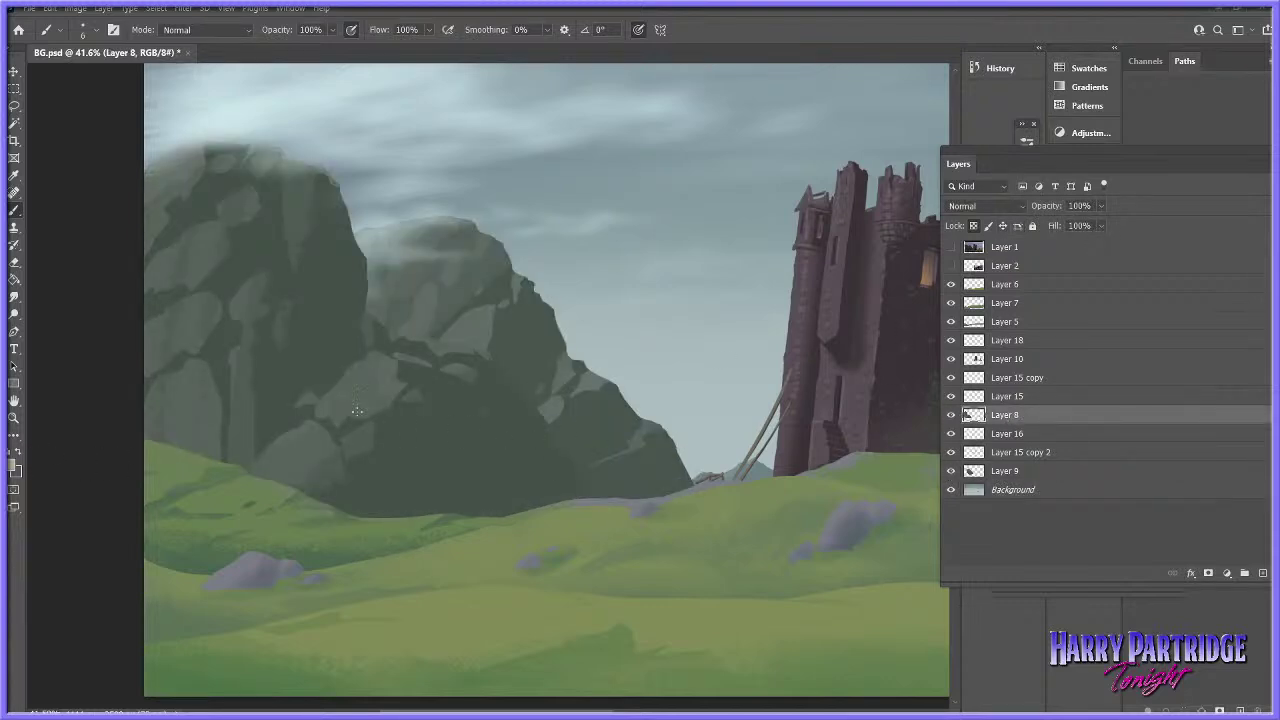
- Set the foreground color to a lighter version of the grey-green sampled from the rocks
click(16, 465)
click(396, 379)
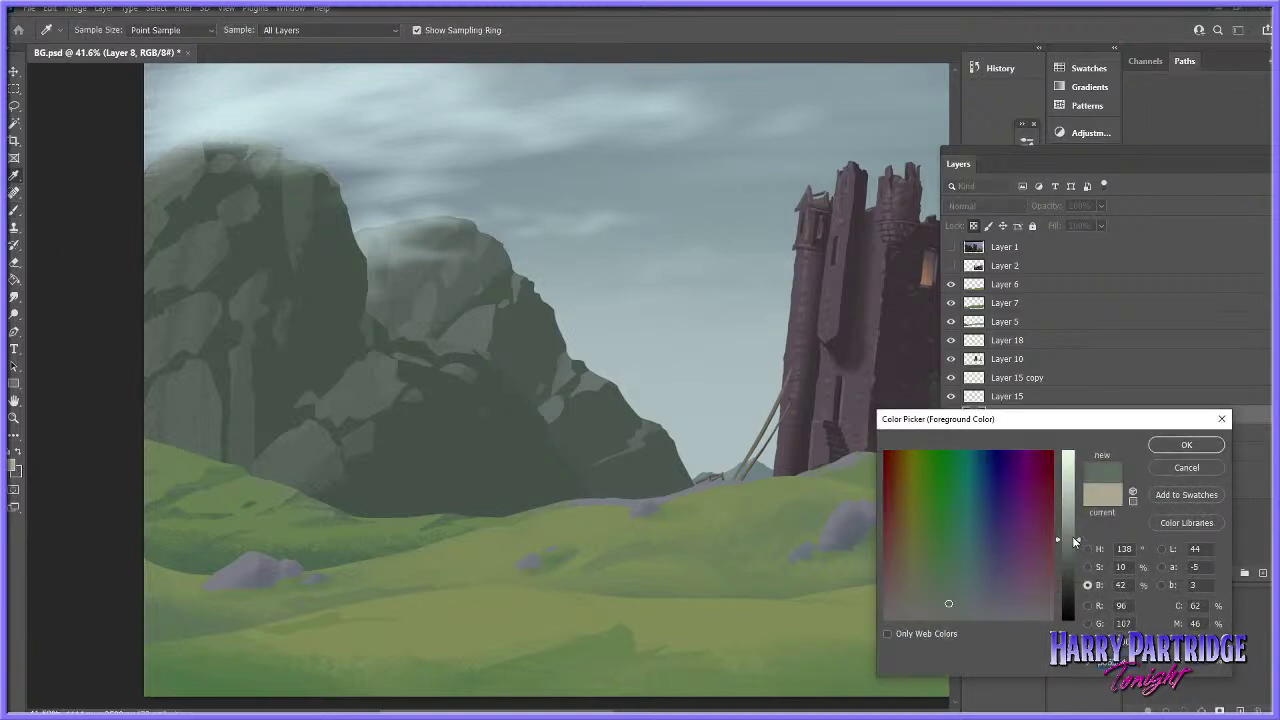
drag(1071, 548, 1077, 519)
key(Return)
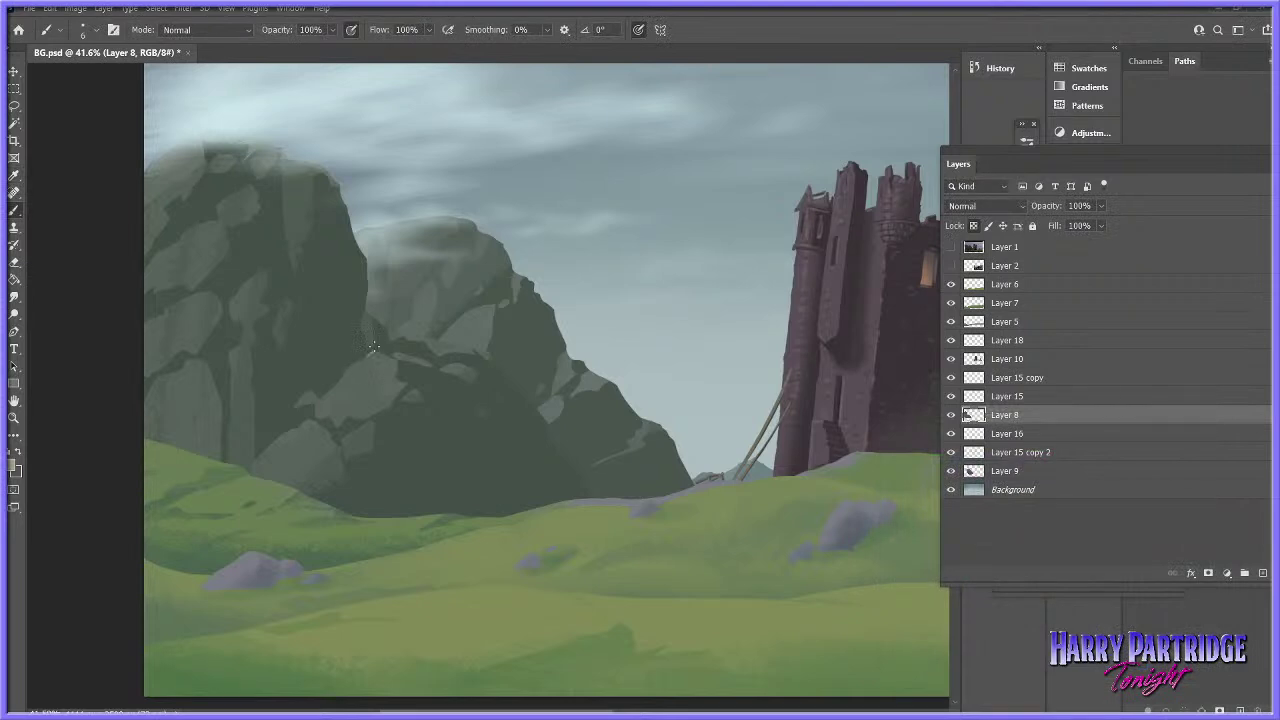
- Test light strokes on the rocks between the two peaks and choose the Pastel FAVE brush at 28 px
right_click(384, 343)
click(463, 375)
click(377, 354)
drag(396, 355, 431, 366)
right_click(411, 352)
drag(575, 515, 574, 540)
click(503, 538)
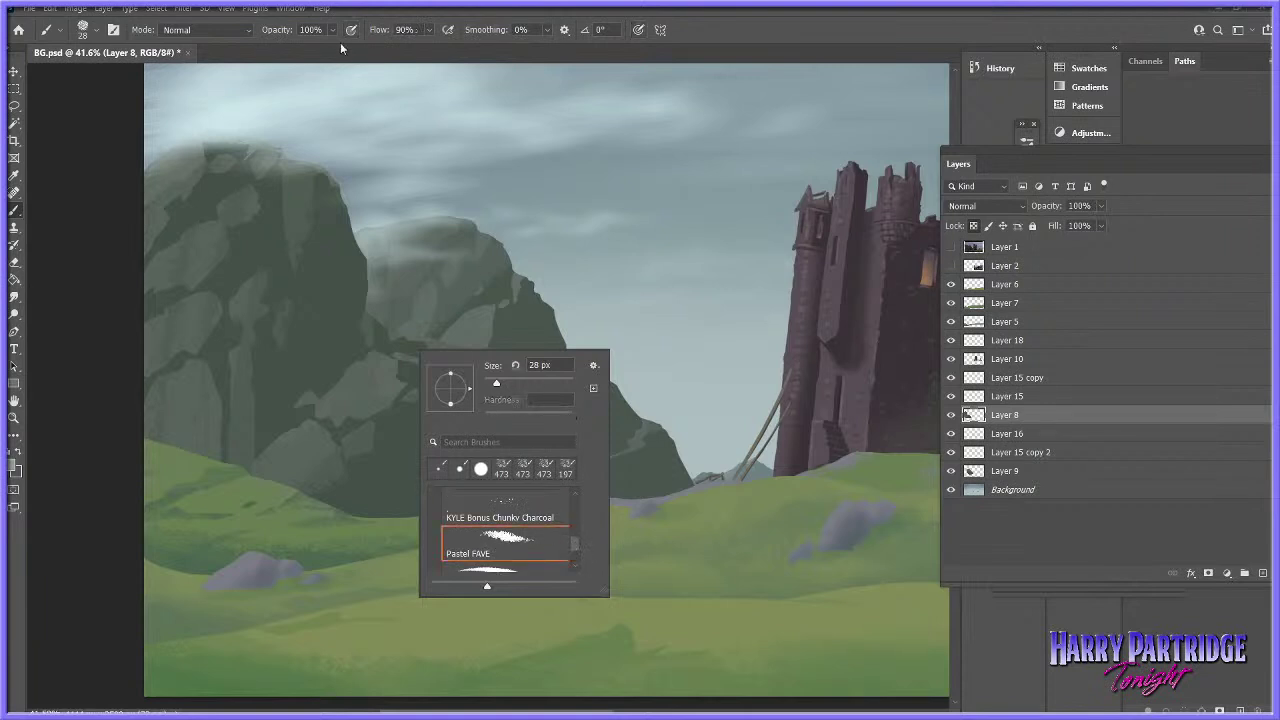
- Set the brush opacity to 50% and paint light highlights along the stone edges of the large rock peak on Layer 8
click(332, 30)
click(369, 352)
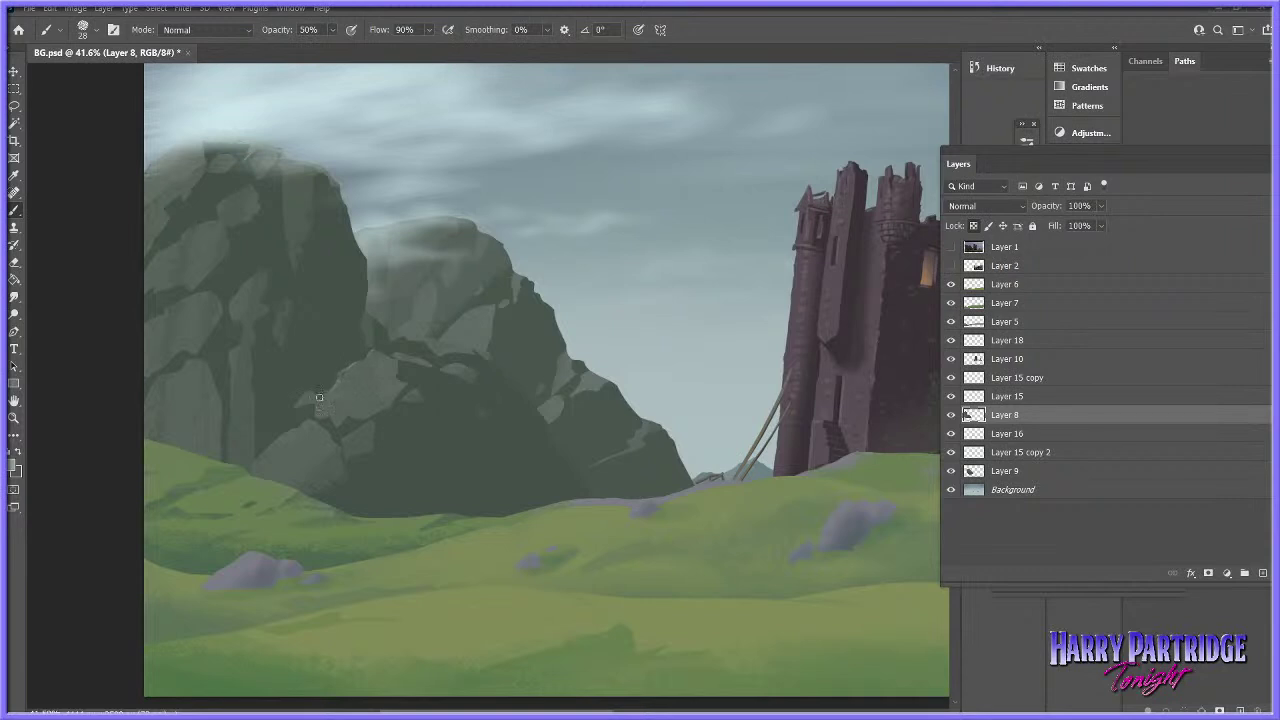
drag(292, 407, 262, 427)
drag(378, 353, 397, 367)
drag(255, 454, 256, 421)
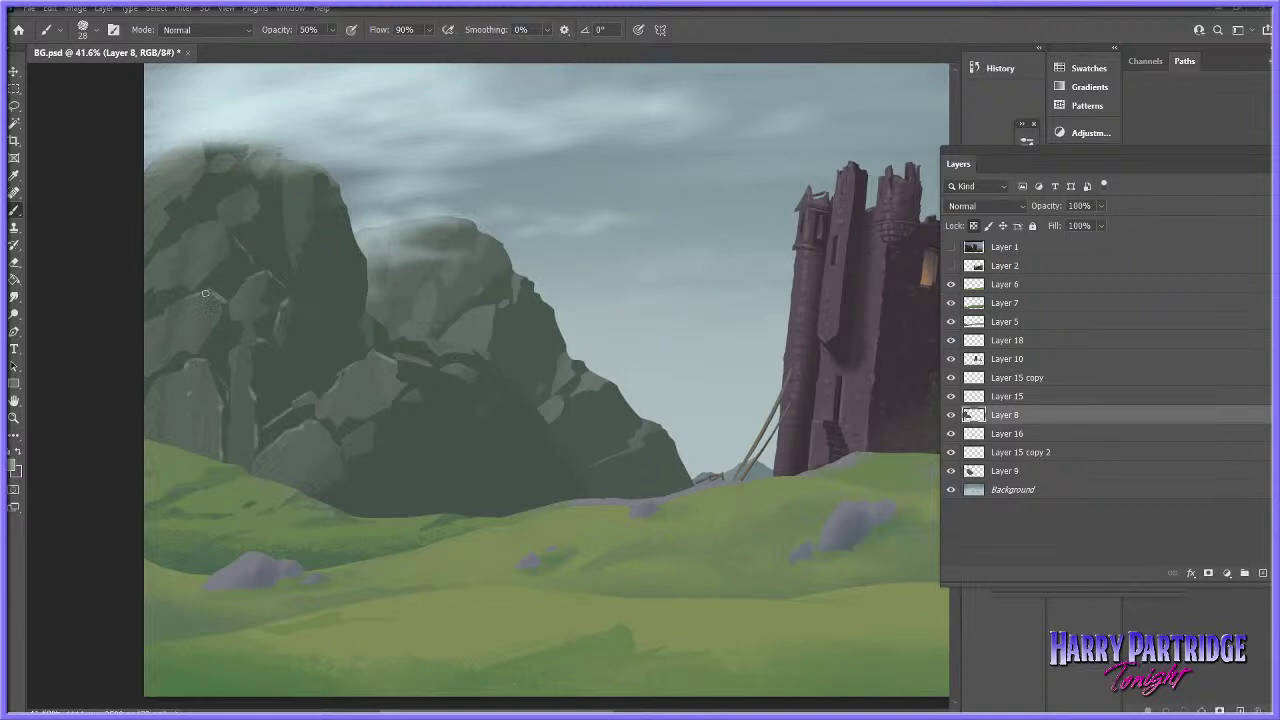
mouse_move(218, 222)
mouse_down()
mouse_move(175, 239)
mouse_move(228, 248)
mouse_up()
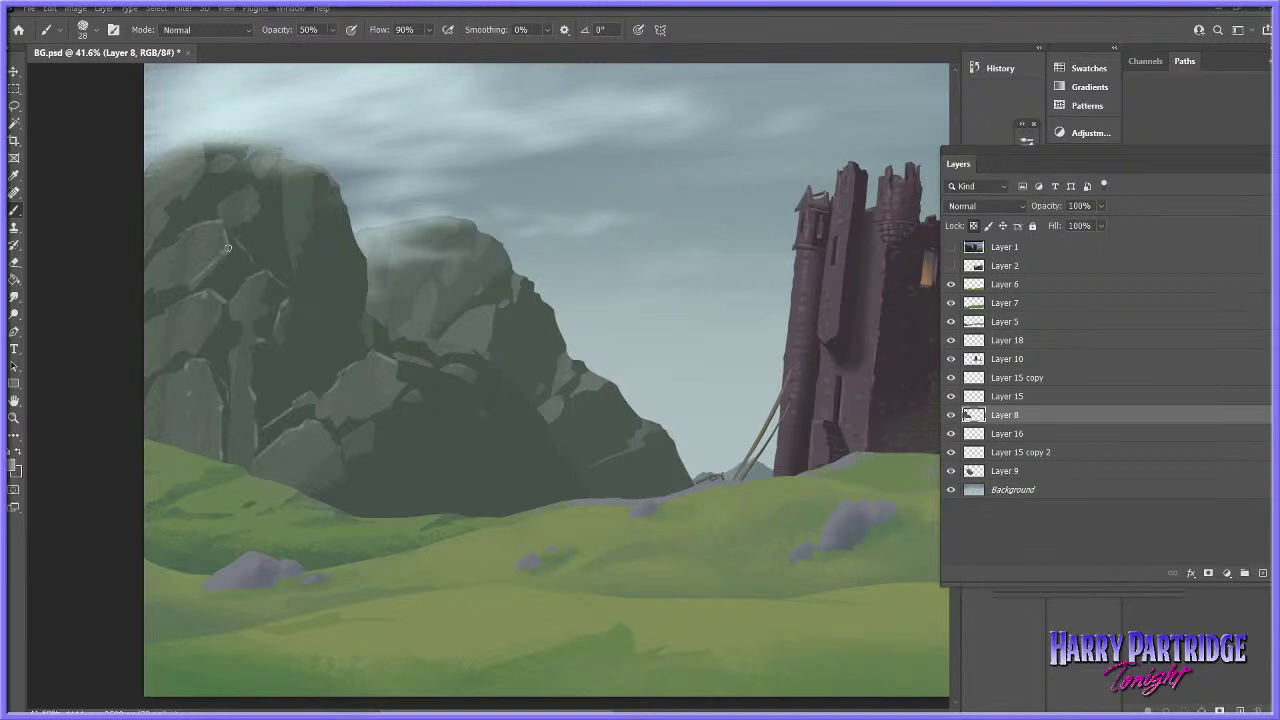
- Paint light edge highlights on the upper stones and outer edge of the large rock peak
click(14, 418)
drag(585, 375, 522, 425)
drag(229, 488, 294, 480)
drag(162, 342, 260, 364)
key(ctrl+t)
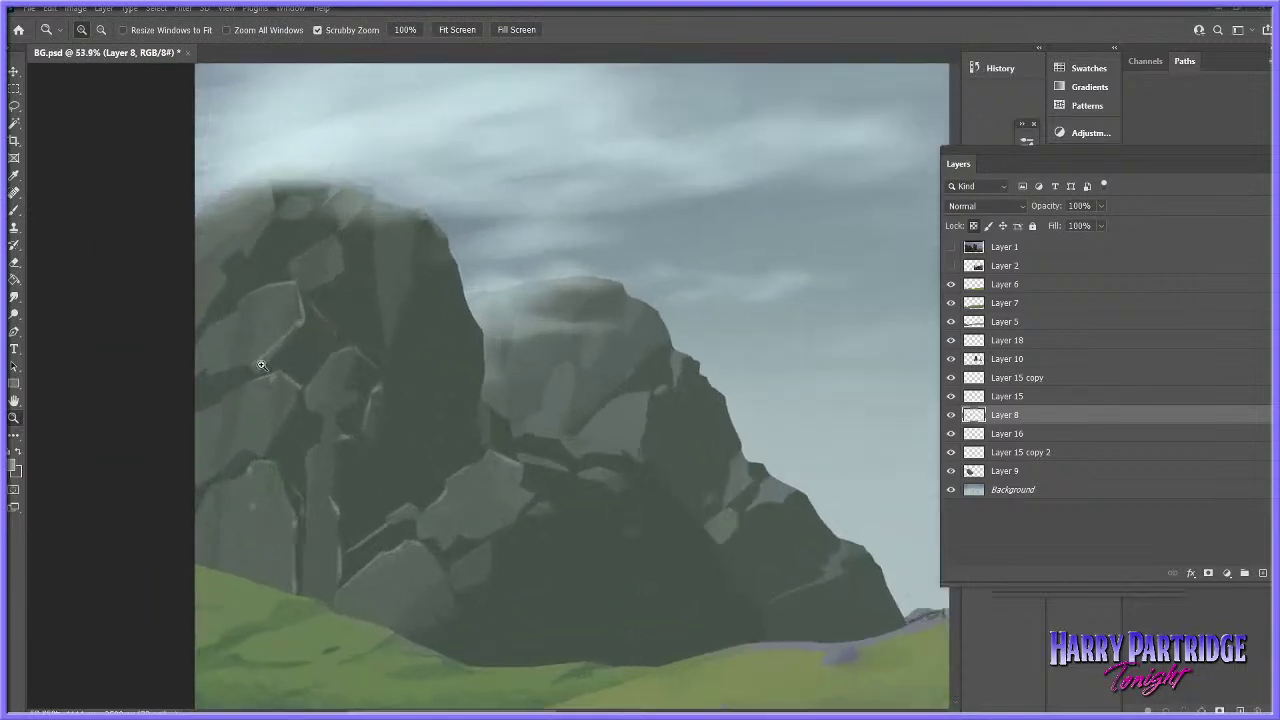
key(b)
key(ctrl+z)
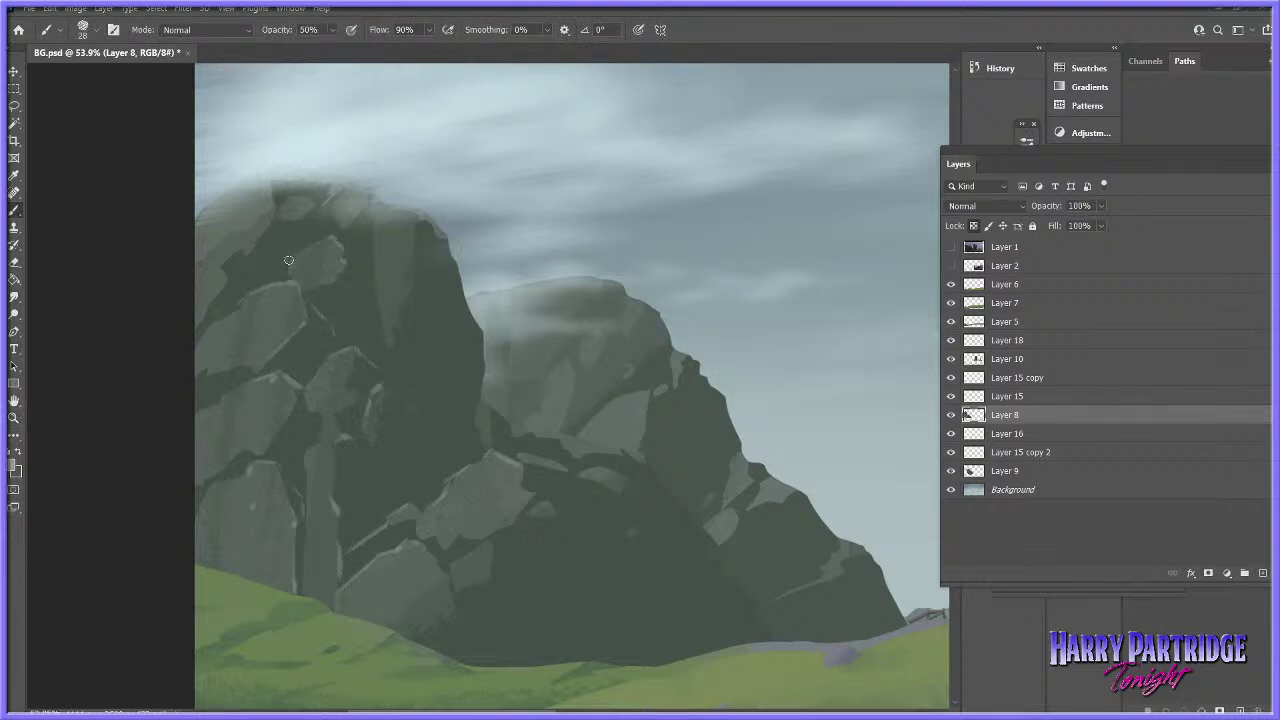
mouse_move(325, 204)
mouse_down()
mouse_move(327, 222)
mouse_move(306, 198)
mouse_move(284, 204)
mouse_move(231, 281)
mouse_up()
drag(412, 270, 409, 301)
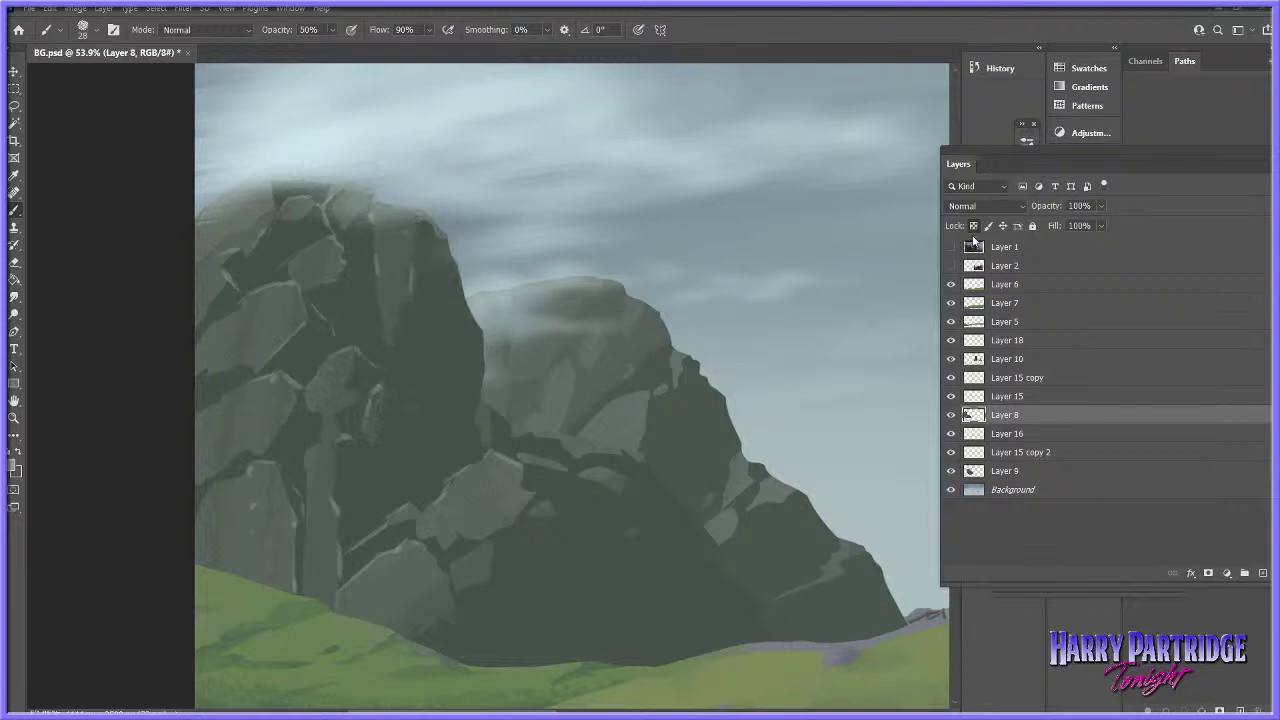
drag(462, 284, 482, 333)
- Compare the painting with the Layer 1 reference and set the foreground color to a dark grey-green sampled from the shaded lower rocks
click(951, 247)
click(951, 247)
click(15, 466)
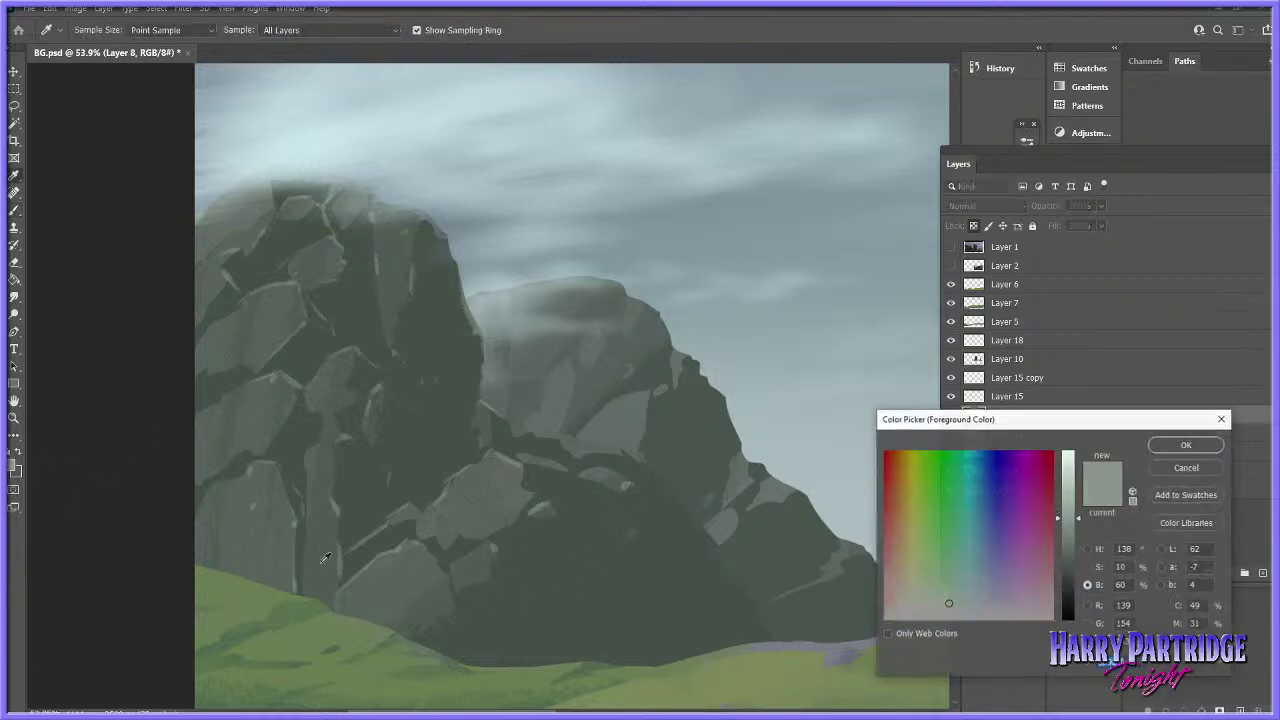
click(487, 568)
key(Return)
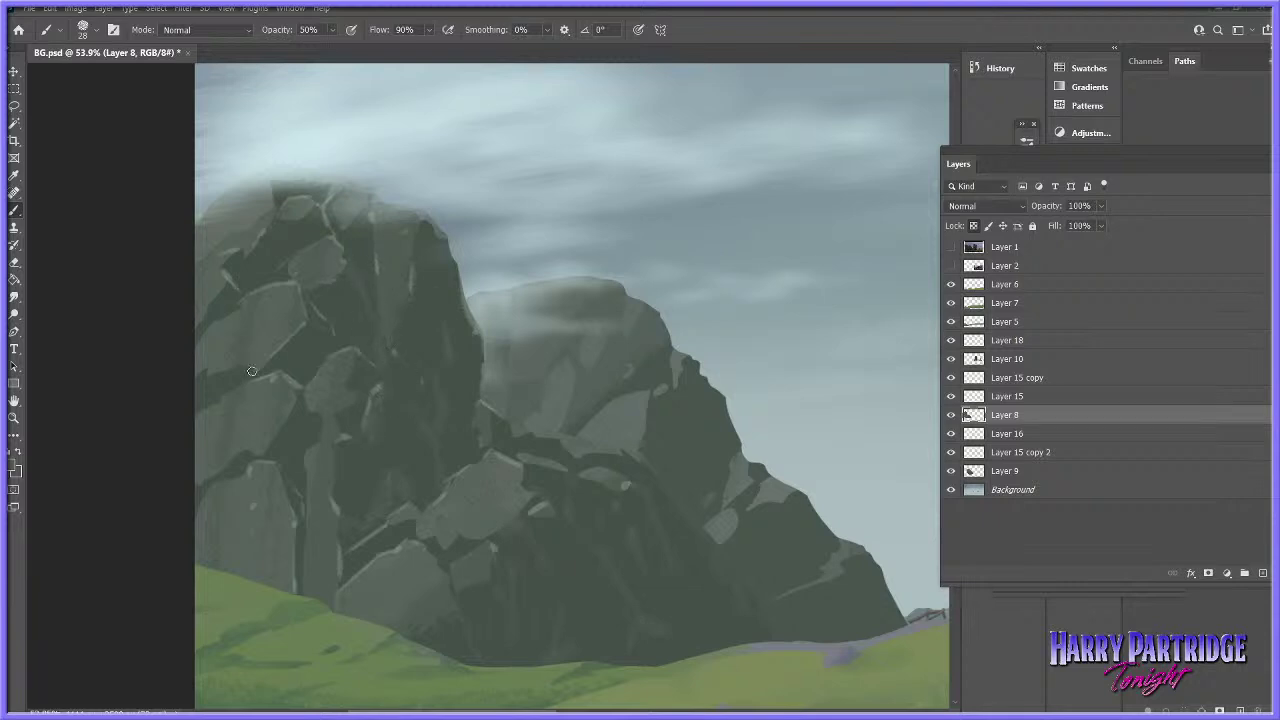
- Examine the rocks in the overall composition and toggle Layers 8, 15 and 16 to check what each contains
click(15, 418)
drag(678, 449, 602, 490)
drag(286, 495, 312, 493)
drag(259, 426, 360, 436)
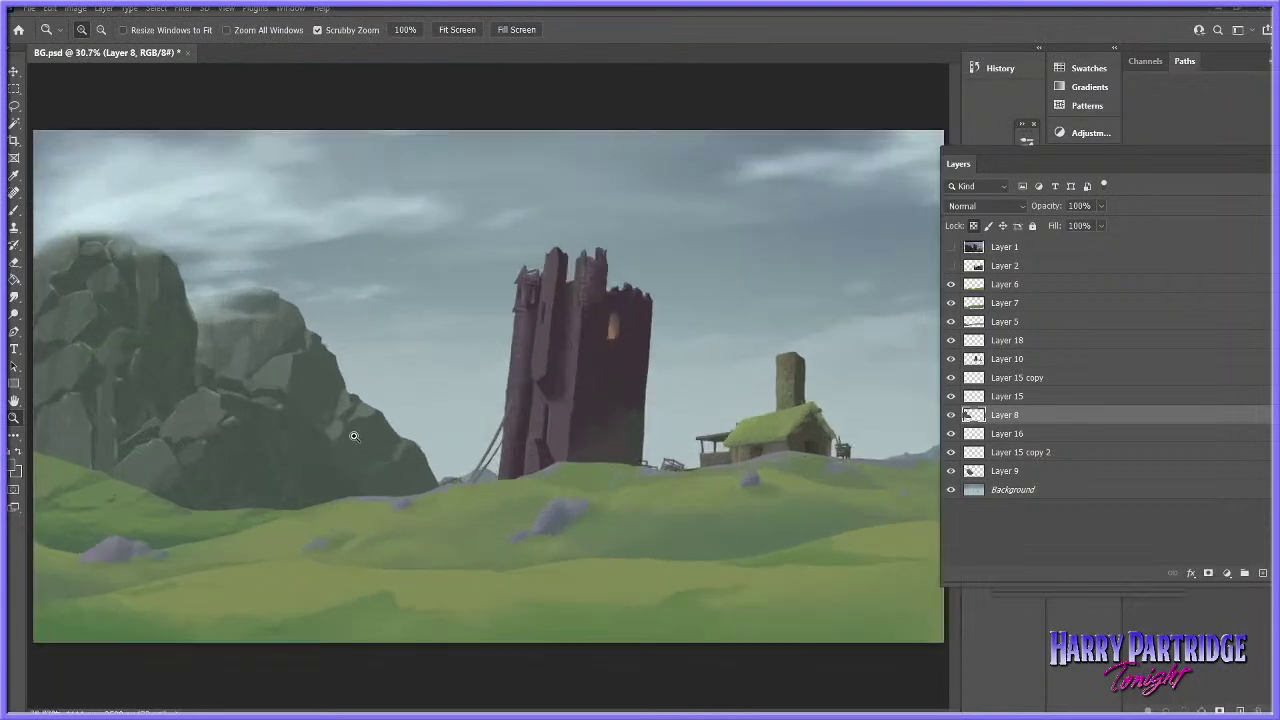
drag(92, 442, 140, 442)
key(b)
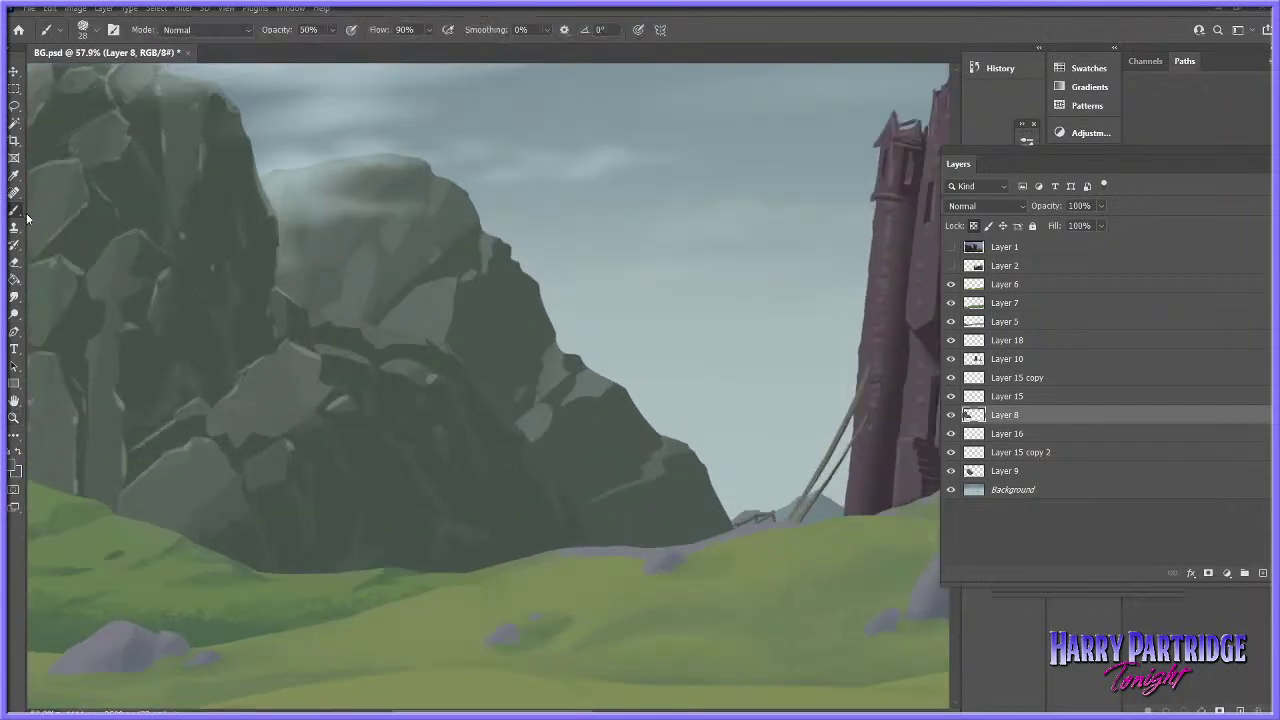
click(951, 414)
click(951, 414)
click(1020, 438)
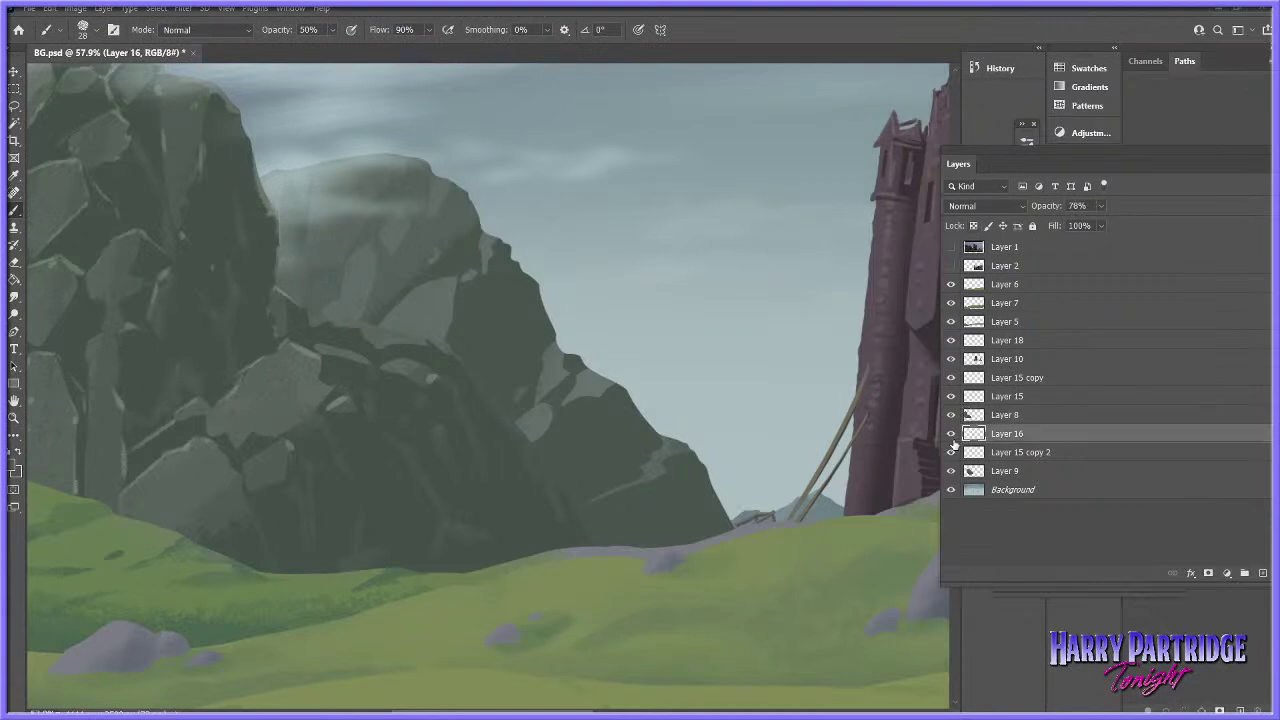
click(951, 397)
click(951, 397)
click(951, 433)
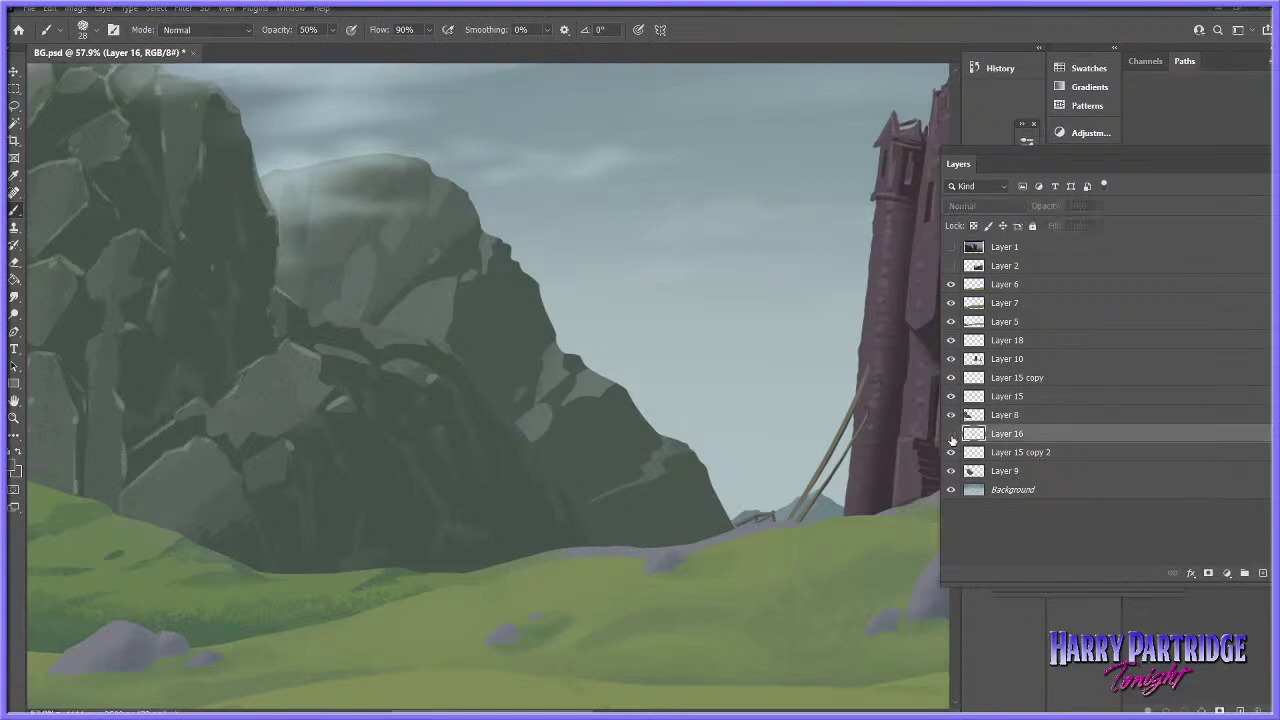
click(951, 433)
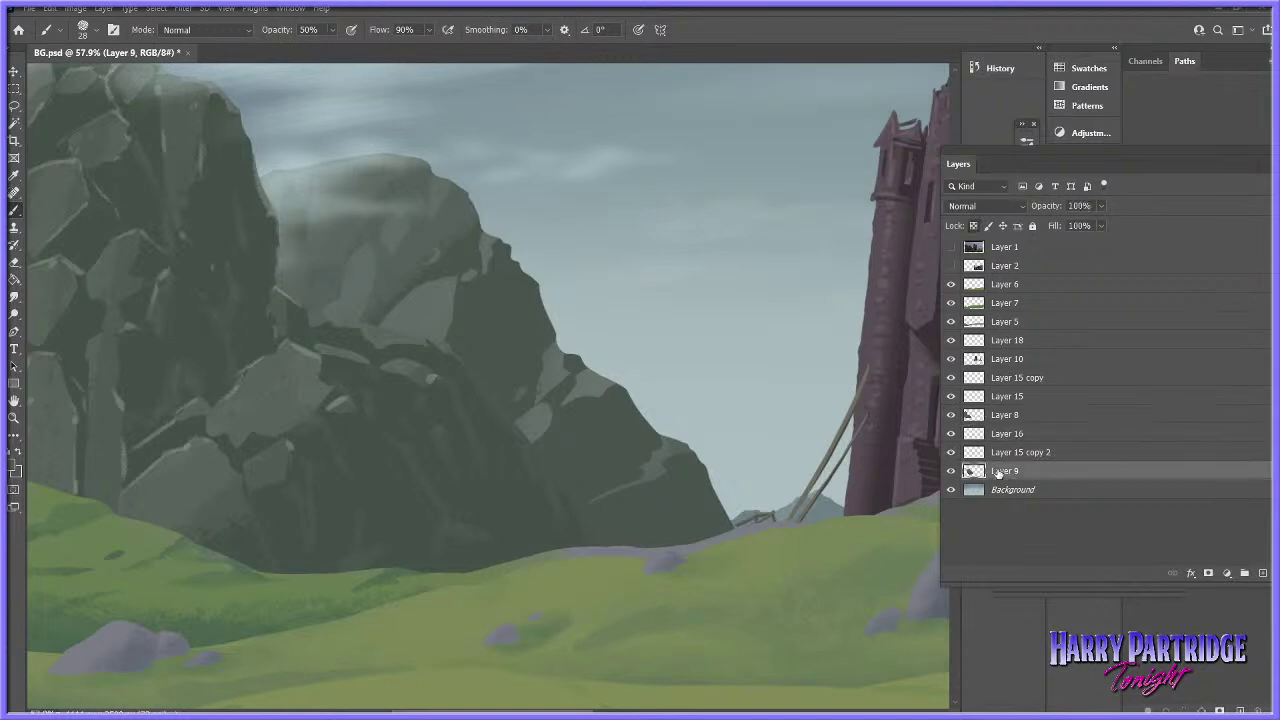
- Toggle Layers 9 and 8 to tell the two rock masses apart and make Layer 8 active
click(968, 471)
click(951, 471)
click(951, 471)
click(951, 415)
click(951, 415)
click(980, 415)
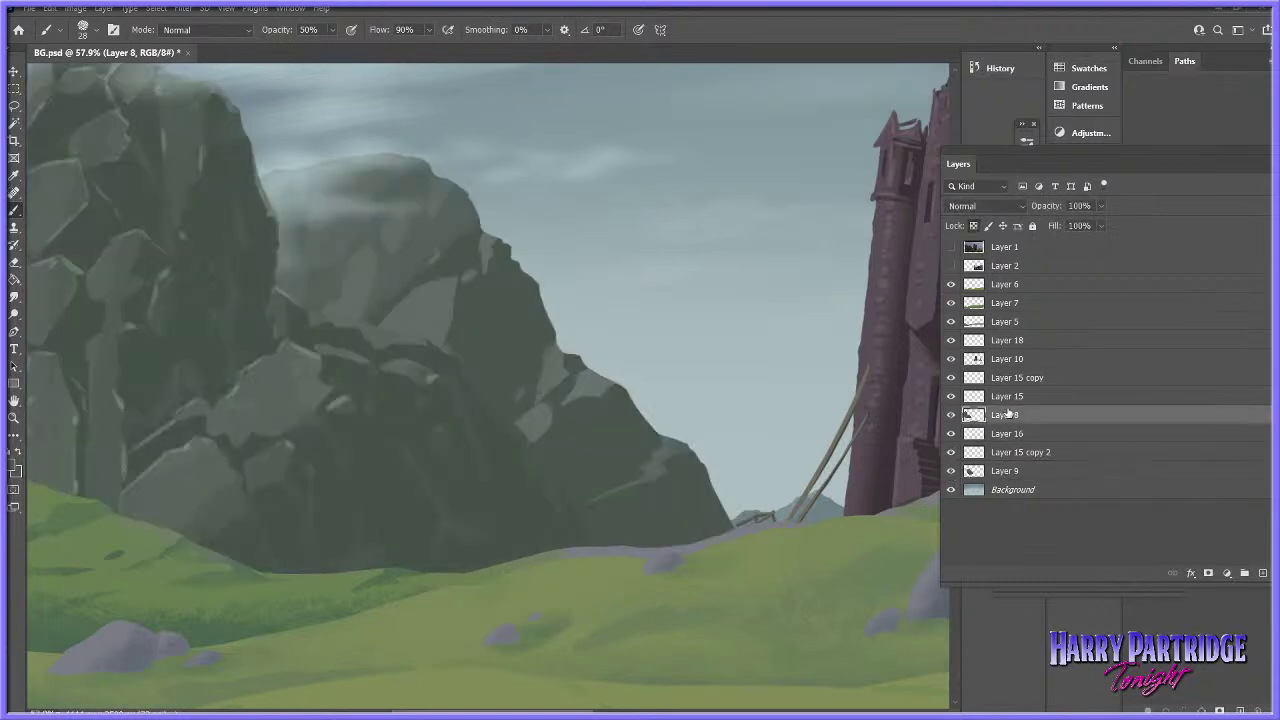
- Sample a lighter grey-green from the rocks as the foreground color and paint highlights along the ledges between the two peaks
click(20, 458)
key(Return)
click(13, 468)
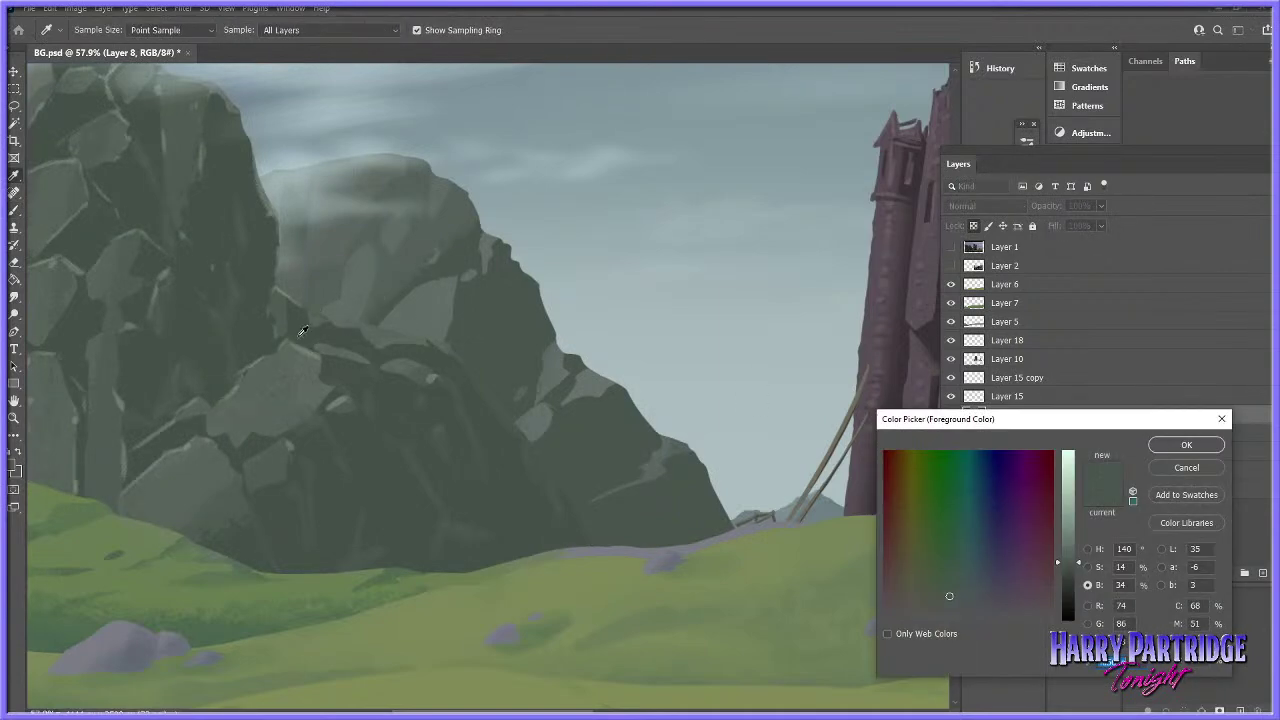
click(193, 443)
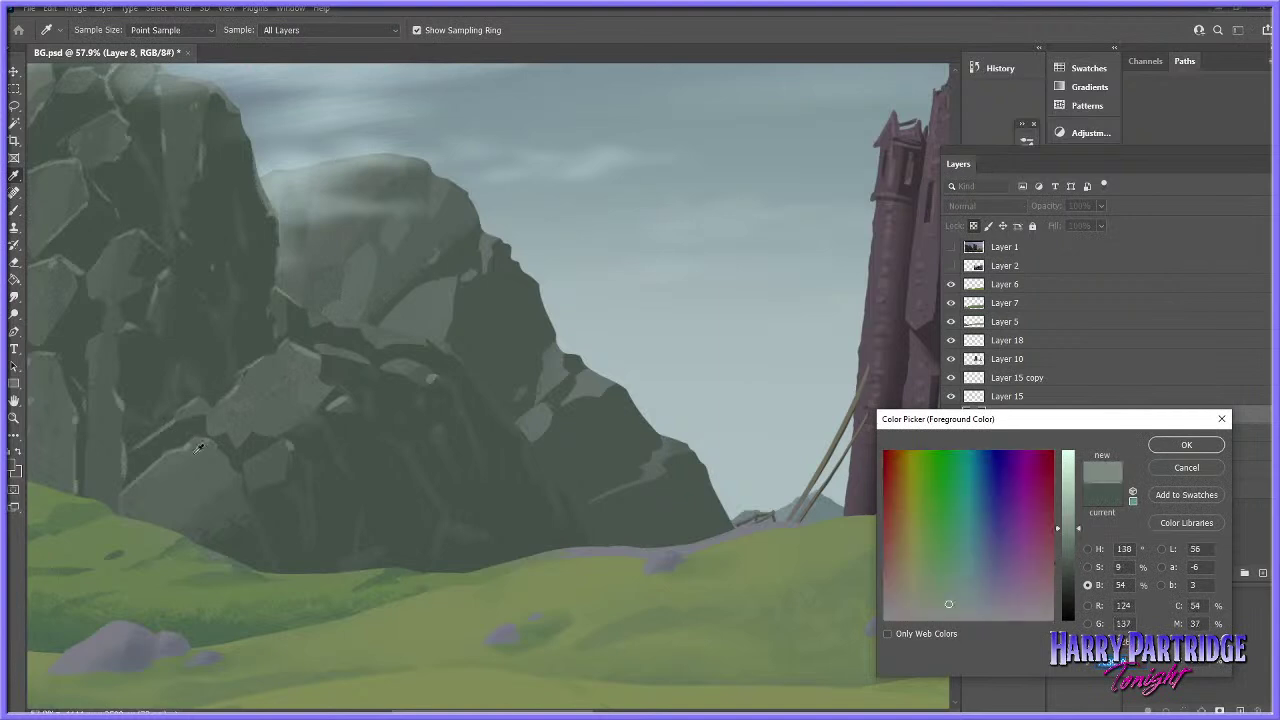
click(1186, 444)
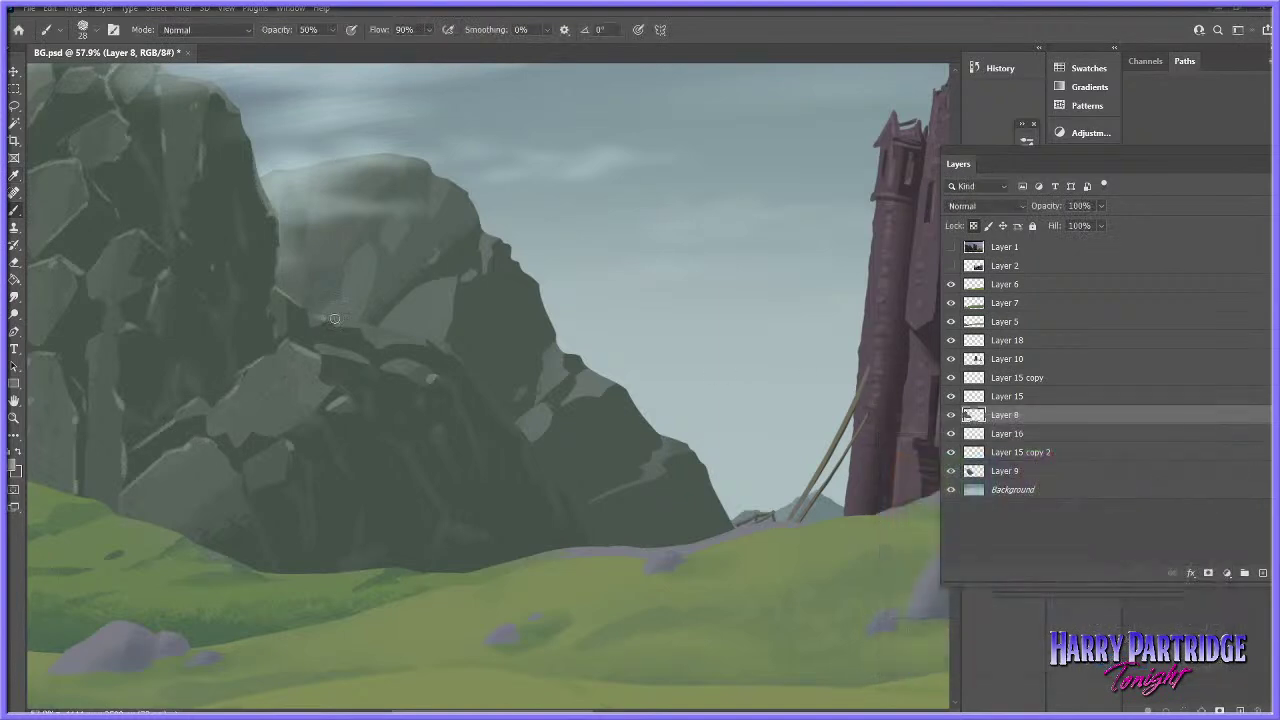
mouse_move(365, 320)
mouse_down()
mouse_move(452, 343)
mouse_move(379, 342)
mouse_move(424, 340)
mouse_move(456, 359)
mouse_move(377, 365)
mouse_up()
drag(512, 420, 432, 342)
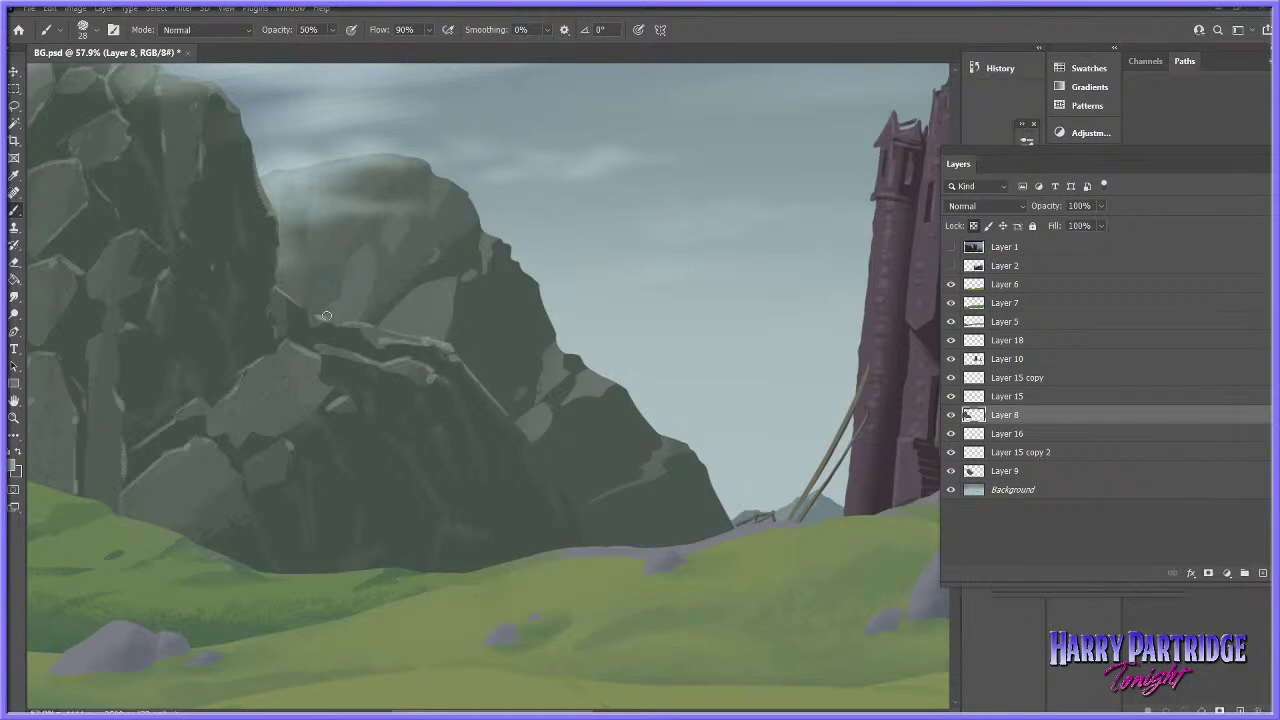
- Examine the highlighted rocks up close and within the whole composition
click(14, 418)
mouse_move(508, 395)
mouse_down()
mouse_move(518, 485)
mouse_move(460, 496)
mouse_up()
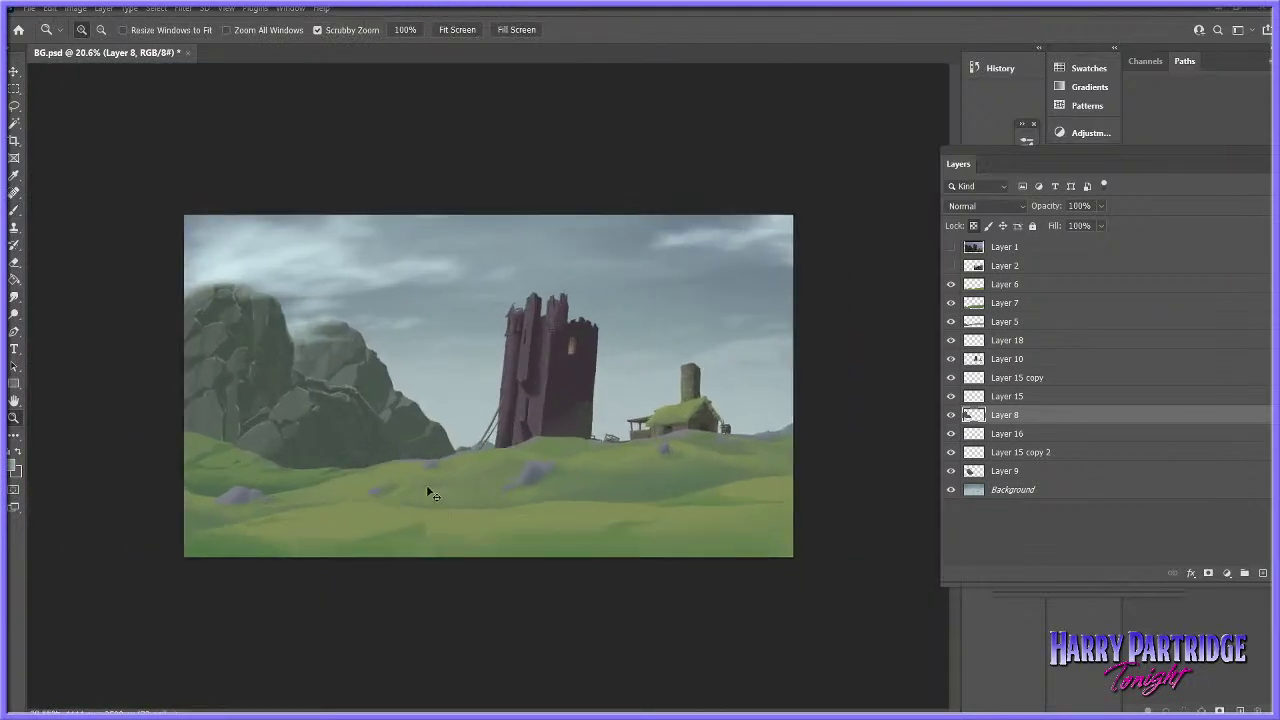
drag(269, 409, 223, 444)
drag(169, 401, 197, 485)
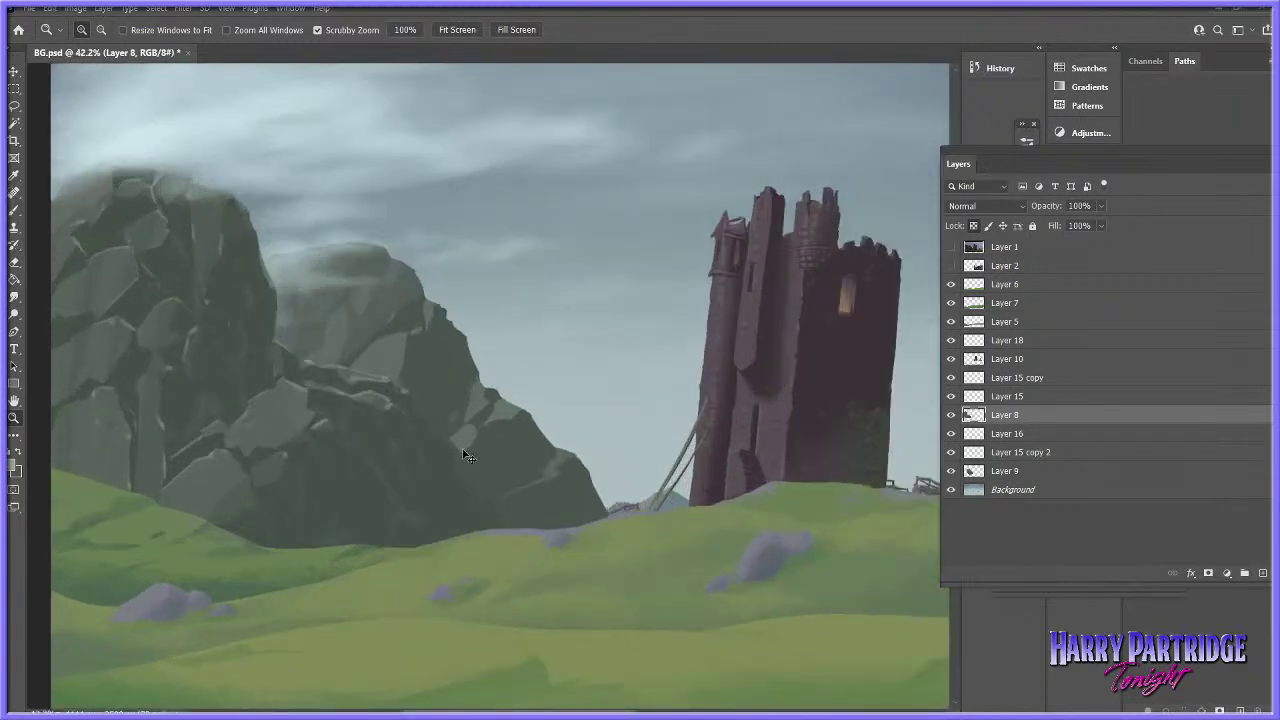
drag(466, 446, 390, 462)
drag(181, 372, 205, 388)
drag(232, 436, 260, 508)
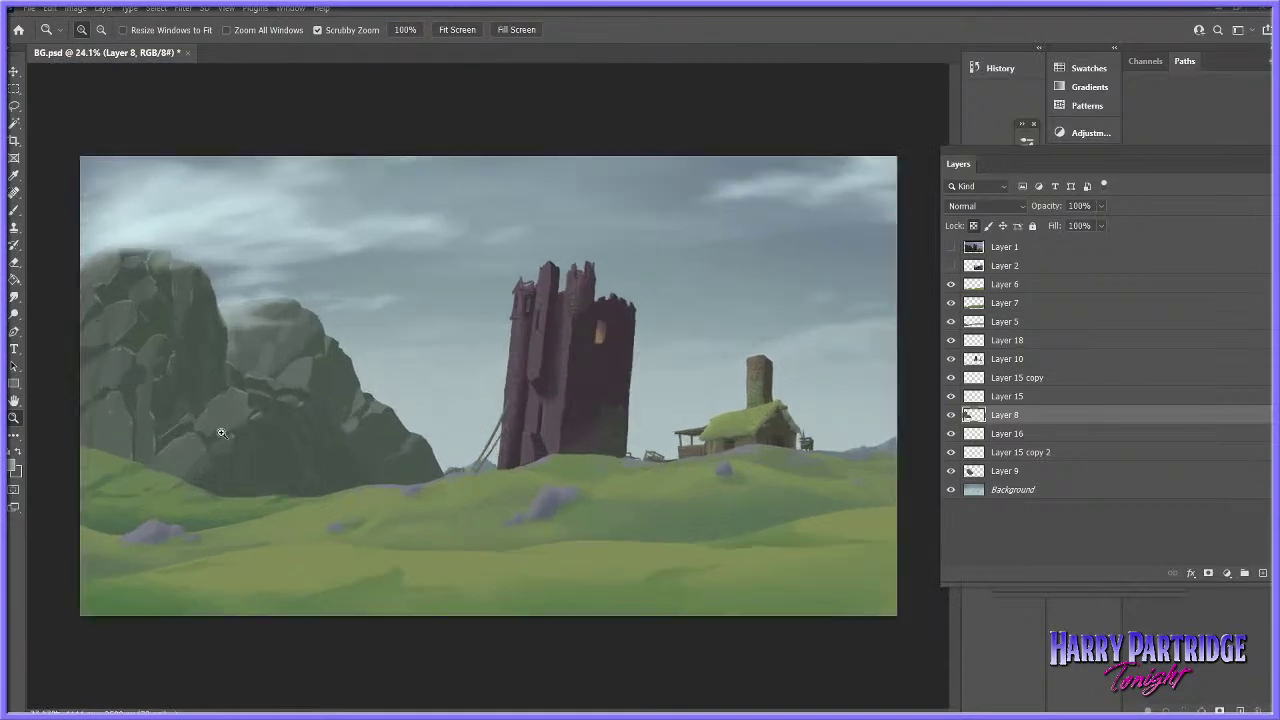
drag(179, 452, 234, 434)
drag(365, 306, 319, 405)
drag(248, 488, 281, 506)
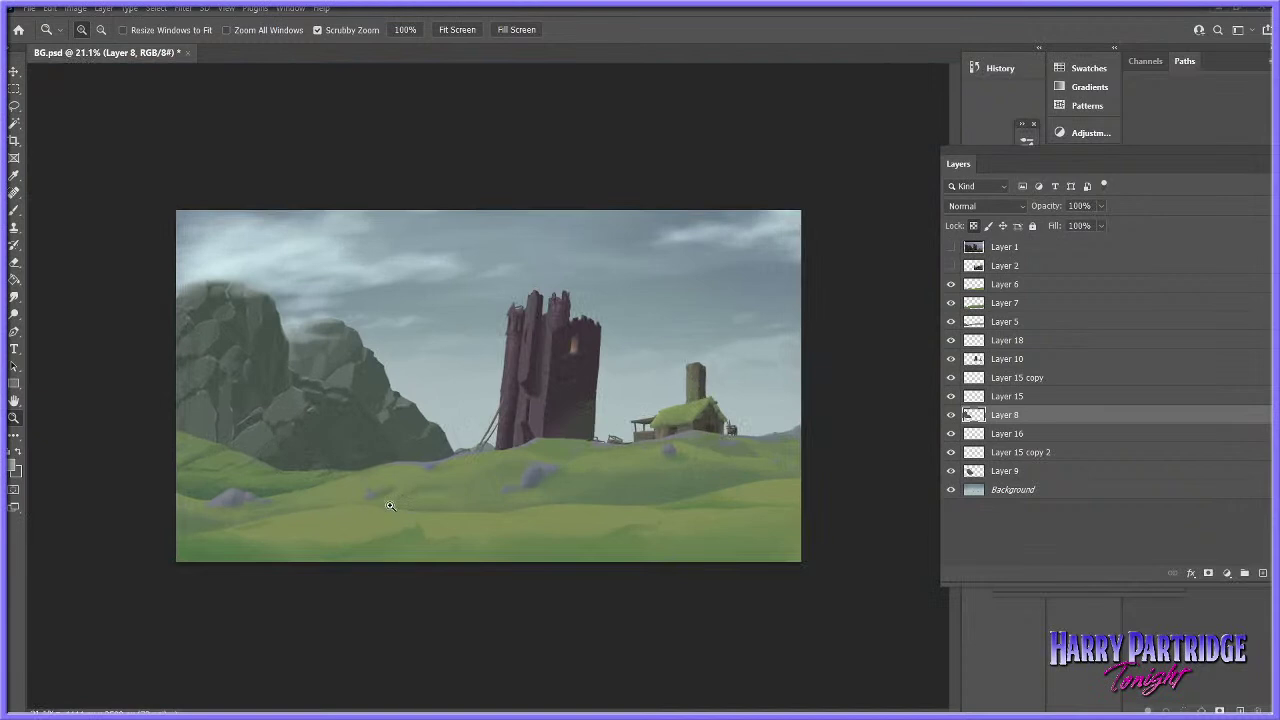
drag(272, 427, 286, 423)
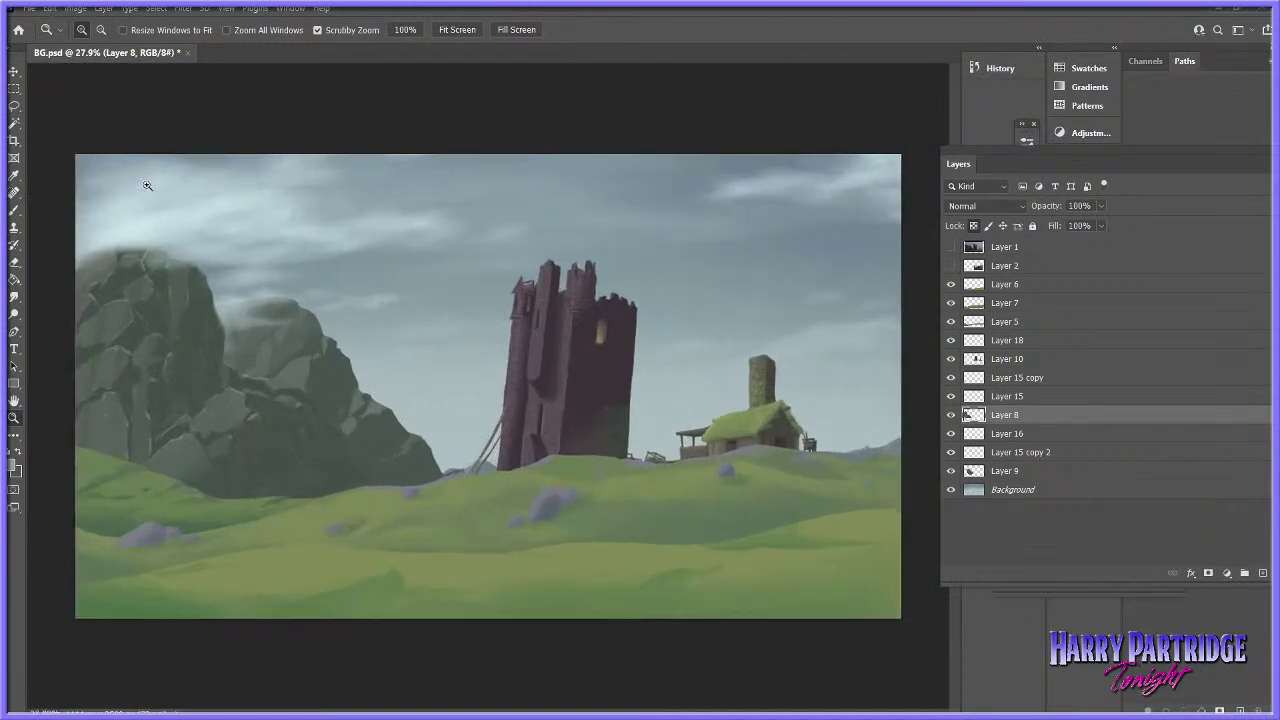
- Try scaling the large rock peak on Layer 8 down slightly and undo the transform
click(50, 8)
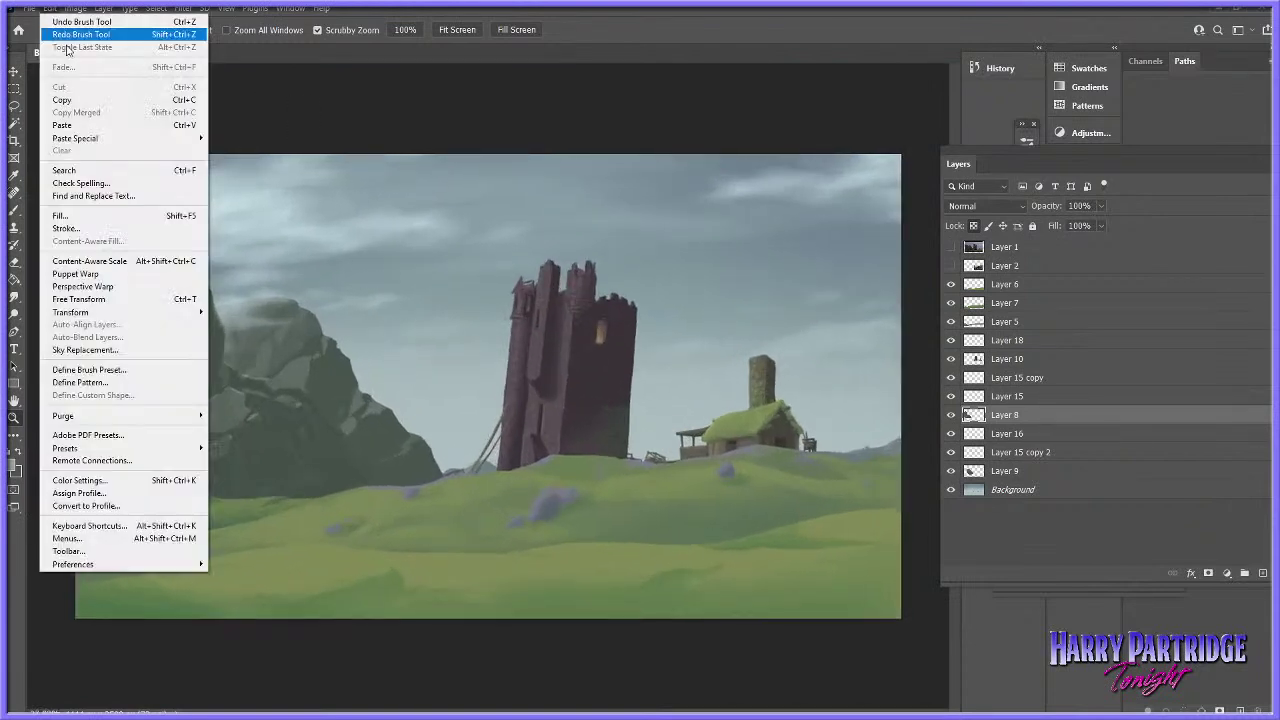
mouse_move(140, 300)
click(250, 345)
drag(381, 237, 351, 262)
drag(276, 448, 276, 452)
drag(351, 262, 354, 259)
click(16, 110)
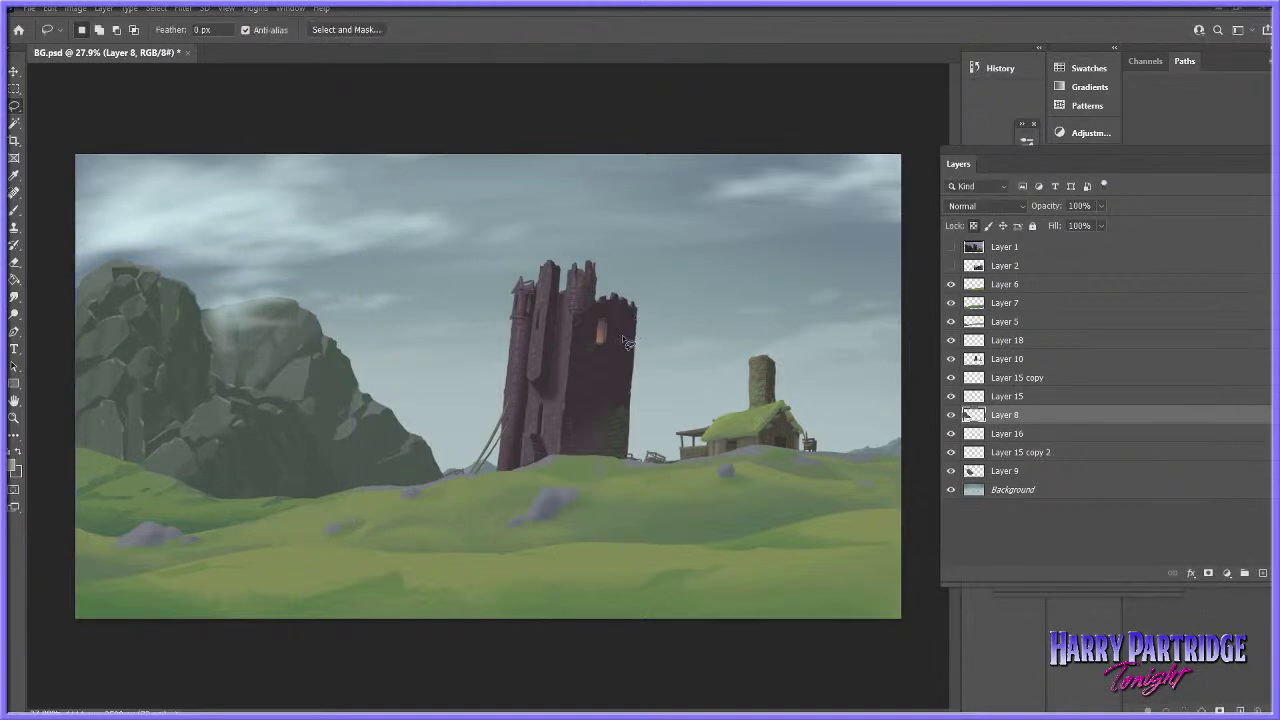
key(ctrl+z)
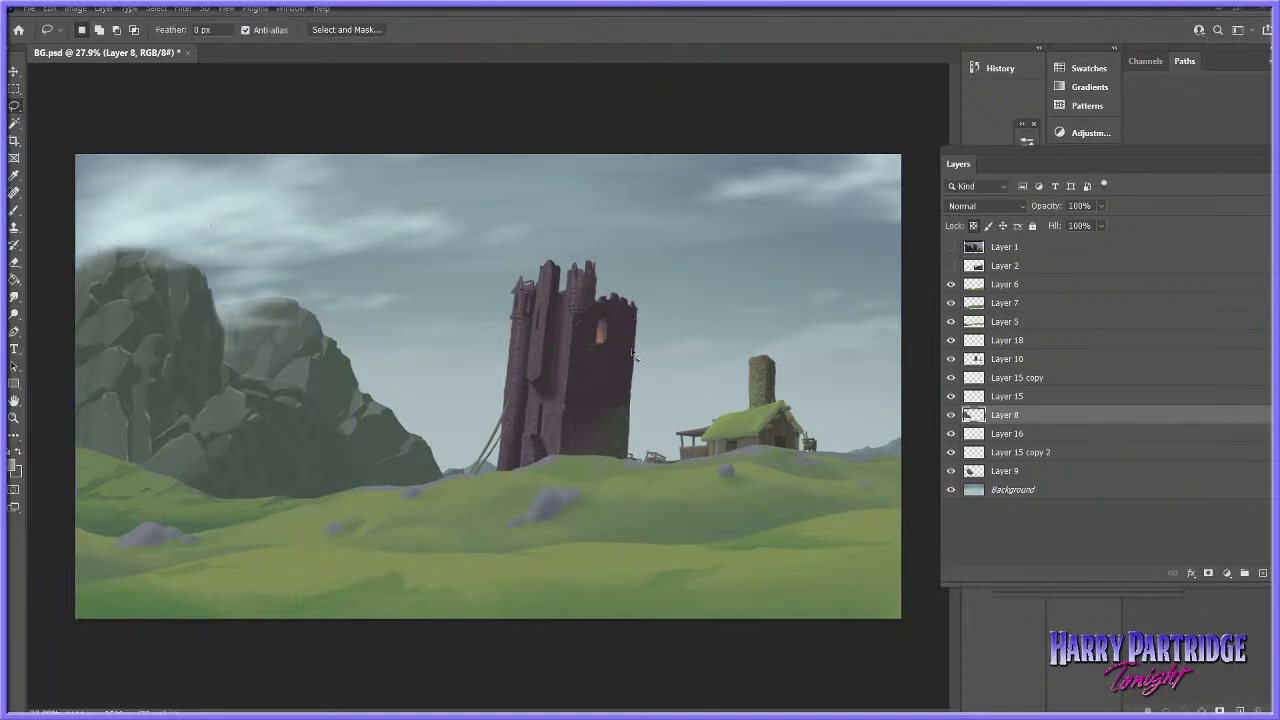
- Scale the large rock peak on Layer 8 down slightly
click(49, 8)
mouse_move(199, 311)
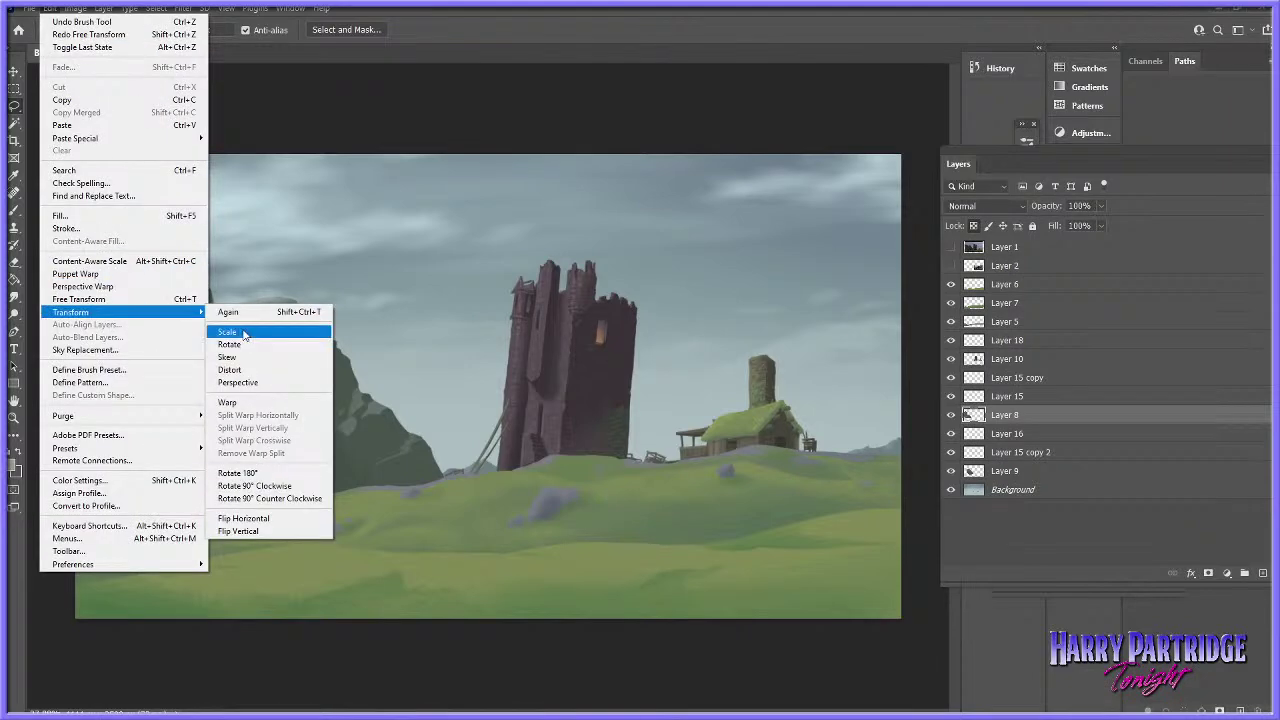
click(226, 331)
drag(380, 233, 359, 257)
key(Escape)
key(l)
- Scale the second rock peak on Layer 9 down slightly and nudge it to the right
click(950, 434)
click(950, 434)
click(950, 471)
click(950, 471)
click(1013, 472)
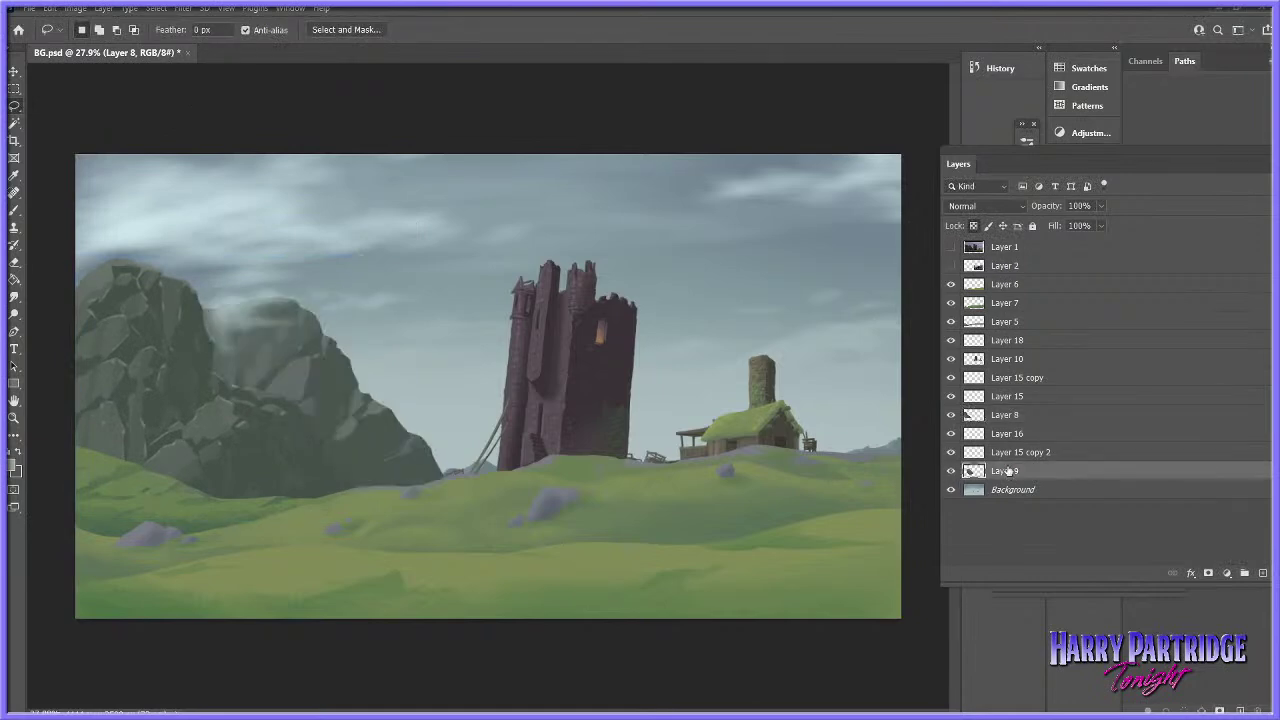
click(50, 10)
mouse_move(180, 286)
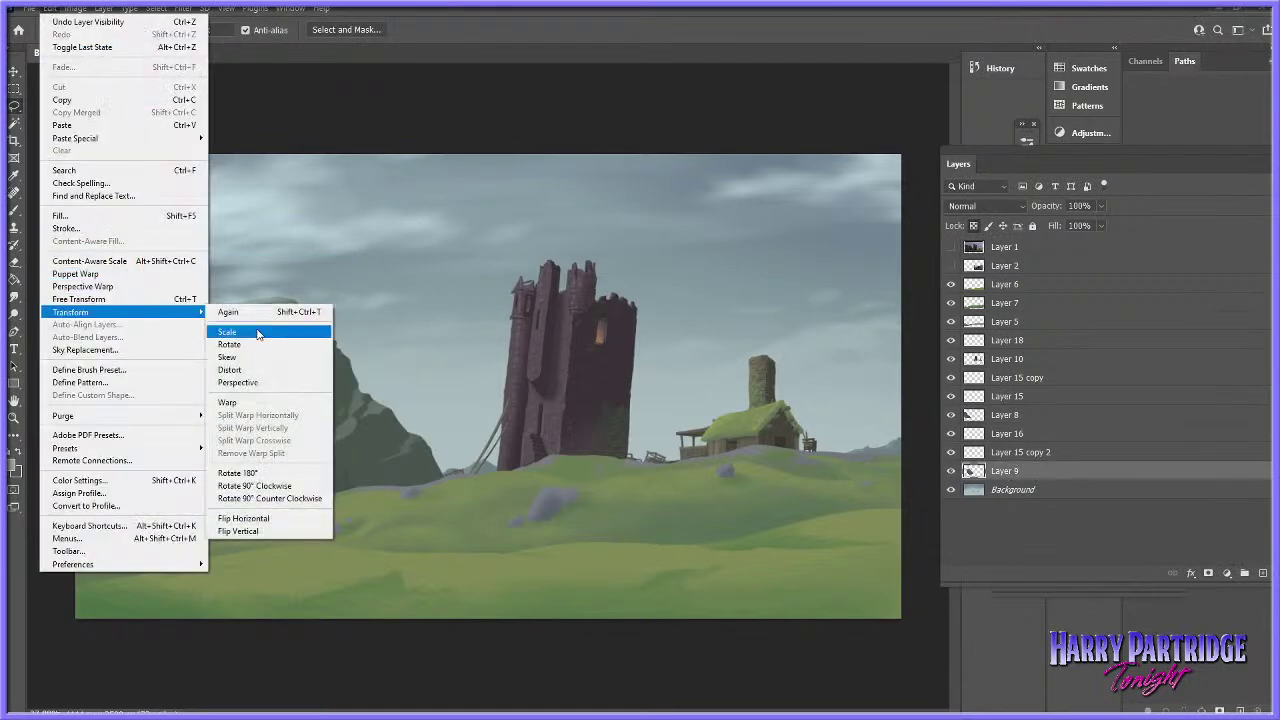
click(257, 331)
drag(459, 293, 431, 313)
drag(390, 406, 391, 405)
key(shift+Right)
key(shift+Right)
key(shift+Right)
key(shift+Right)
key(shift+Right)
key(shift+Right)
key(shift+Right)
key(shift+Right)
- Set the brush's foreground color to a lighter grey-green sampled from the top of the second peak on Layer 9
click(14, 418)
click(350, 423)
drag(350, 423, 540, 423)
click(14, 211)
click(12, 466)
click(325, 297)
key(Return)
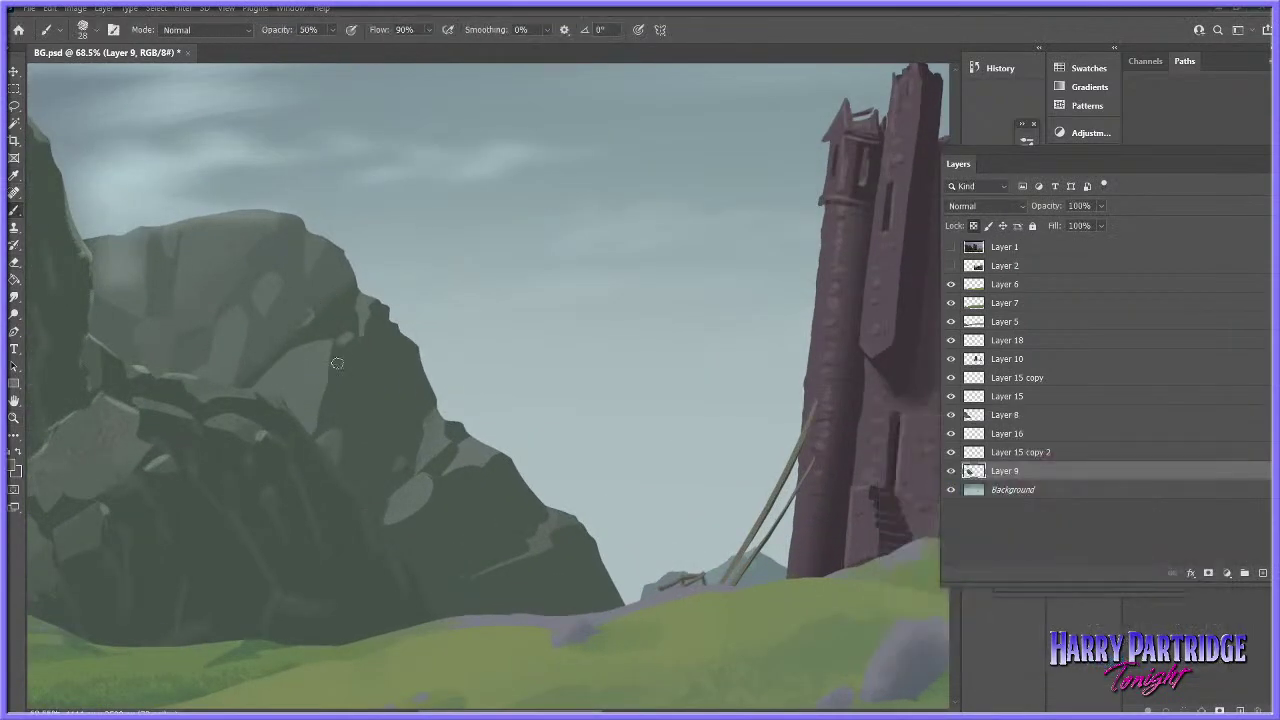
click(952, 474)
click(952, 474)
click(12, 468)
click(130, 253)
key(Return)
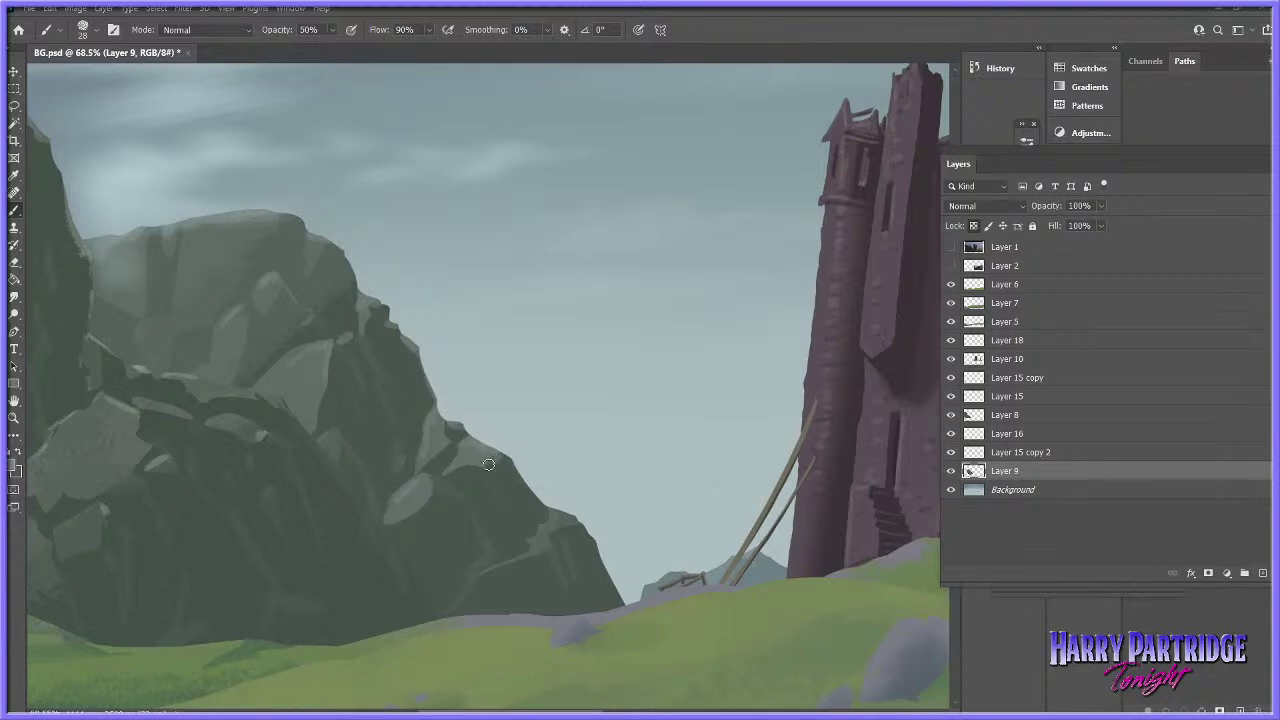
- Paint light highlights and cracks on the second peak's stones and lower slope, and check them in the full view
drag(434, 483, 378, 542)
drag(425, 479, 481, 497)
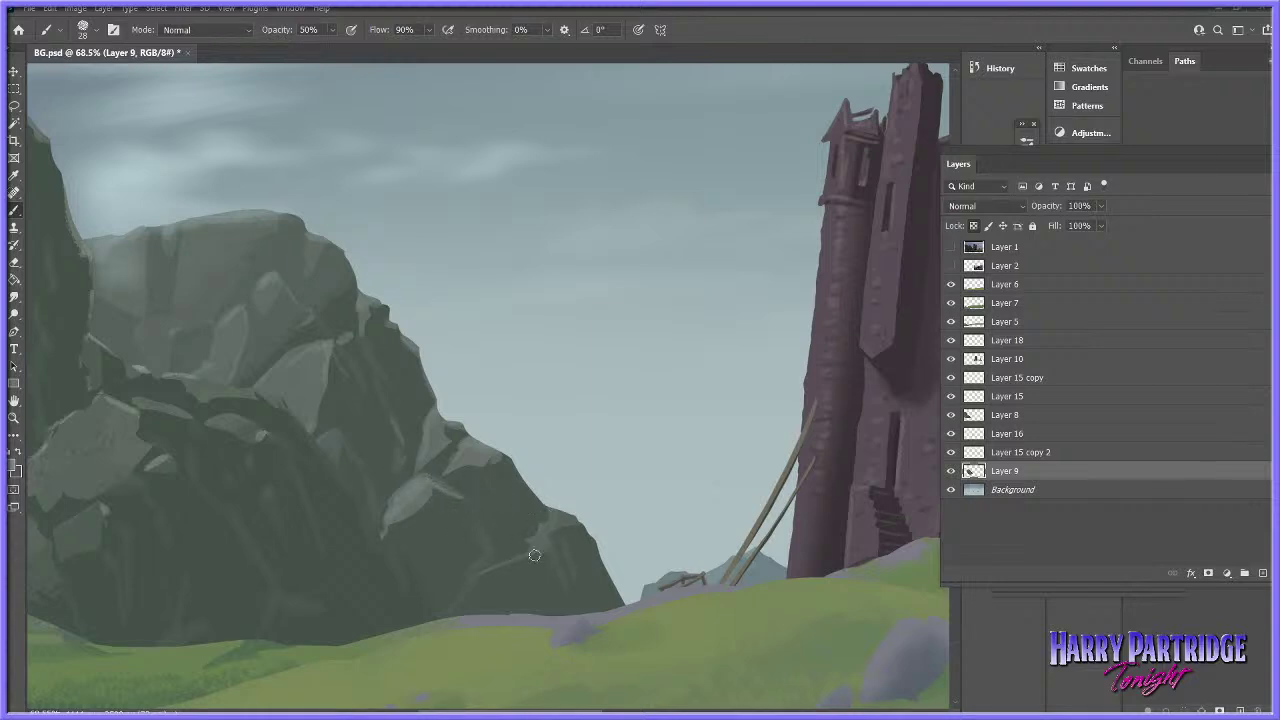
drag(462, 592, 440, 612)
mouse_move(220, 297)
mouse_down()
mouse_move(189, 327)
mouse_move(145, 319)
mouse_up()
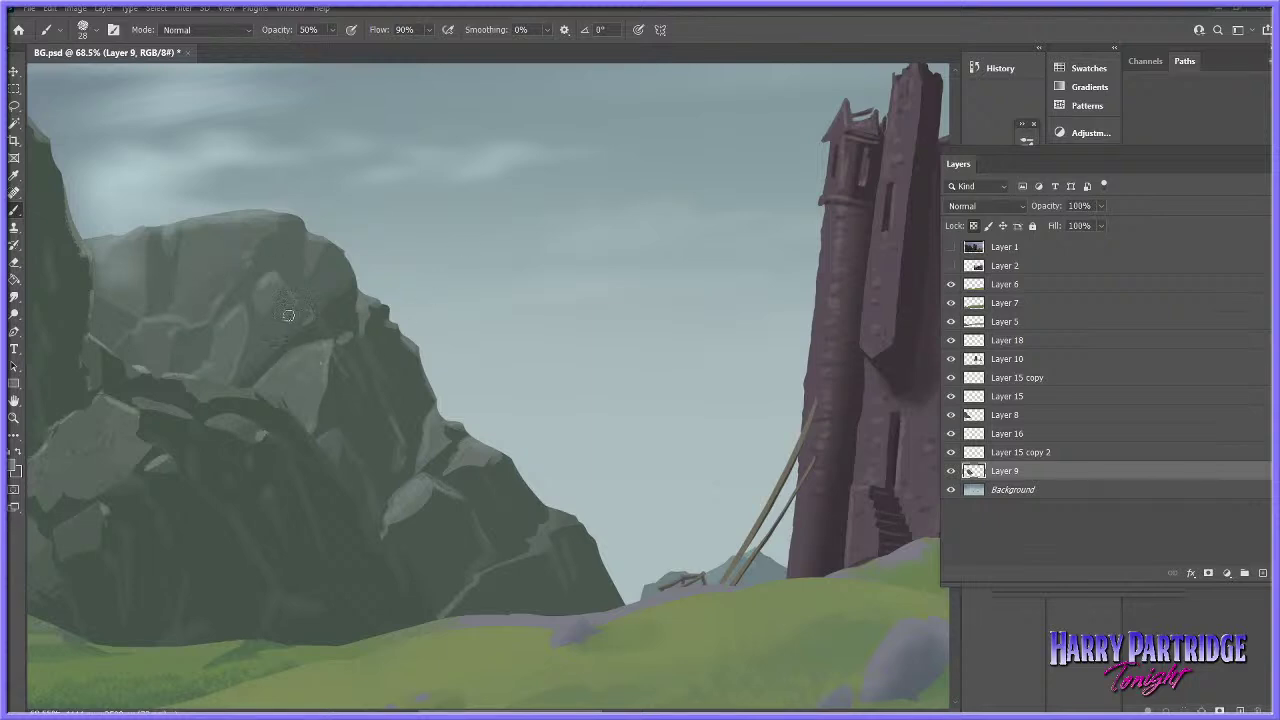
click(13, 418)
mouse_move(557, 462)
mouse_down()
mouse_move(509, 485)
mouse_move(357, 501)
mouse_up()
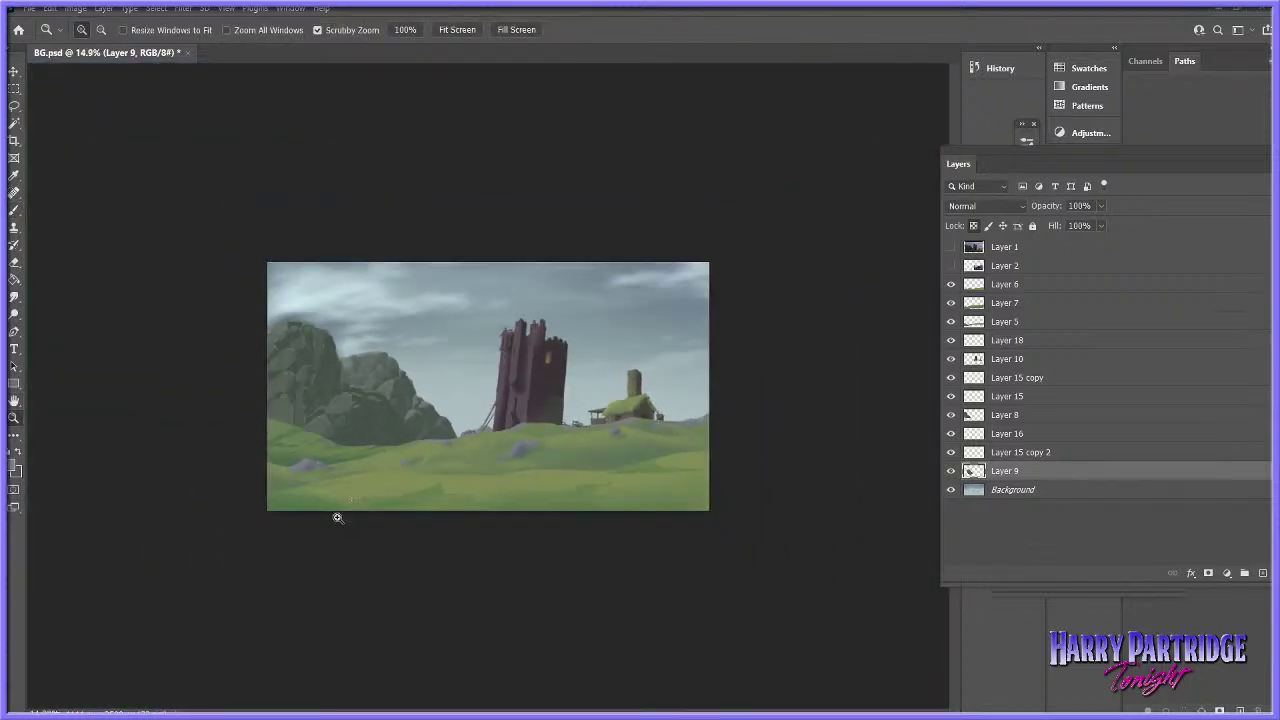
mouse_move(285, 411)
mouse_down()
mouse_move(301, 409)
mouse_move(285, 386)
mouse_up()
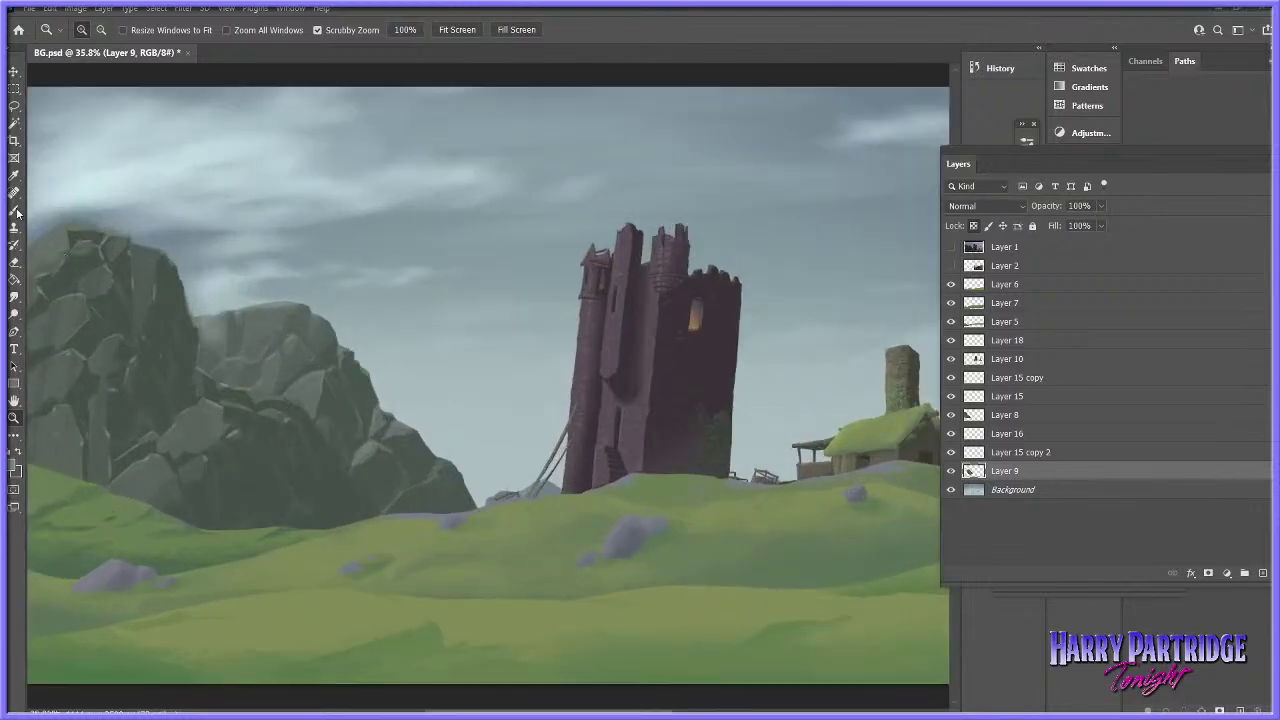
- Brush light haze over the second peak's upper edge beside the large peak, enlarging the textured brush to 185 px
click(14, 210)
right_click(373, 290)
click(202, 320)
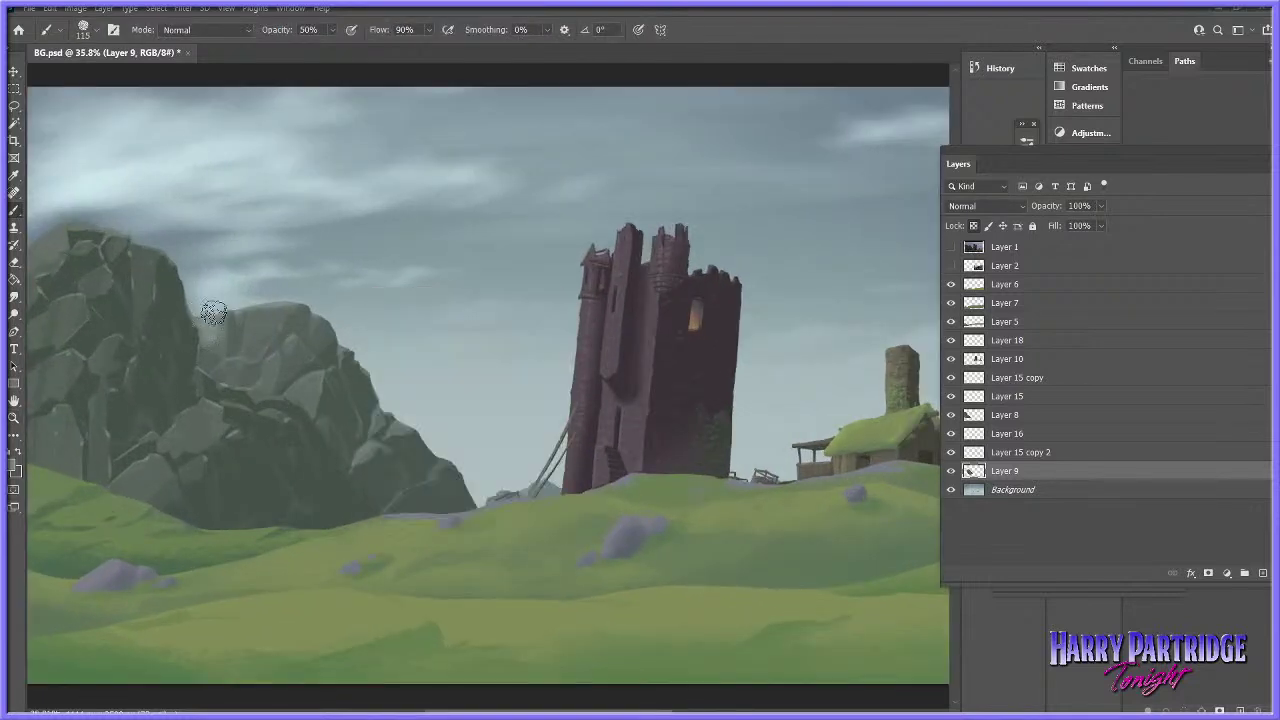
mouse_move(246, 342)
mouse_down()
mouse_move(280, 277)
mouse_move(255, 319)
mouse_move(215, 316)
mouse_move(205, 358)
mouse_up()
right_click(304, 419)
click(481, 398)
click(224, 347)
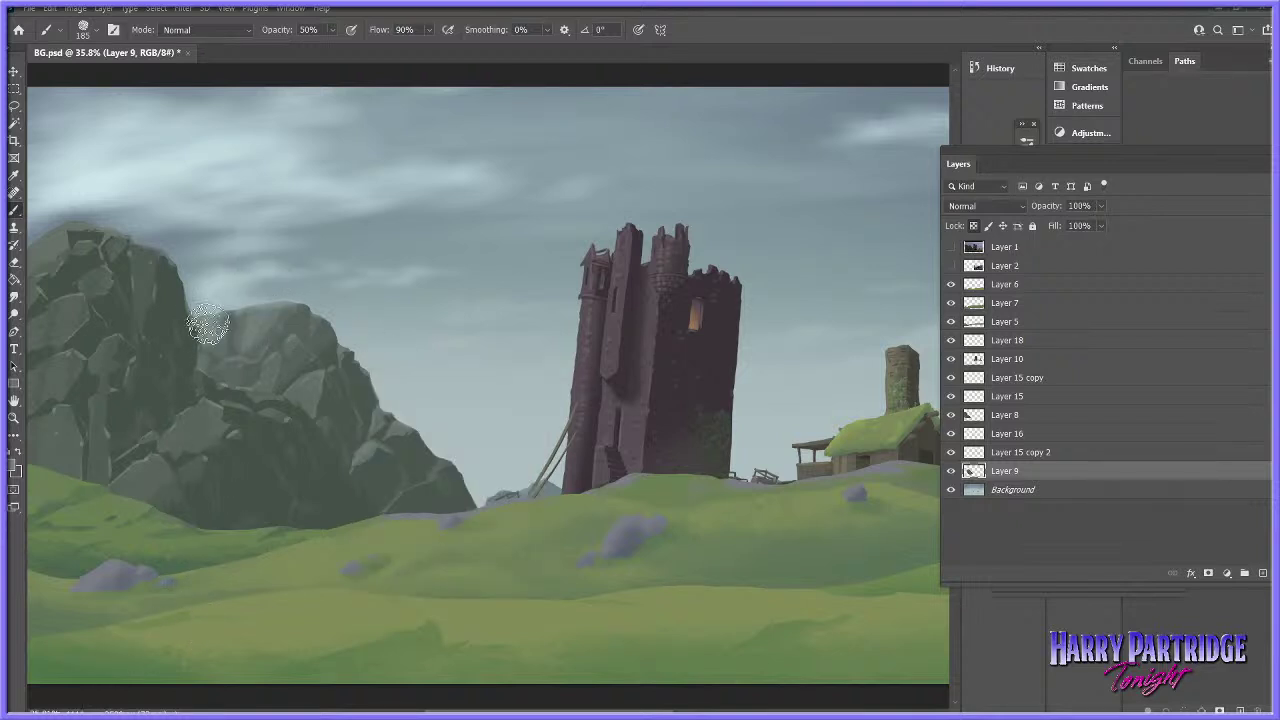
- Lower the opacity of Layer 9 to 93% while viewing the whole composition
key(z)
mouse_move(518, 418)
mouse_down()
mouse_move(457, 468)
mouse_move(455, 457)
mouse_move(540, 457)
mouse_up()
click(1100, 206)
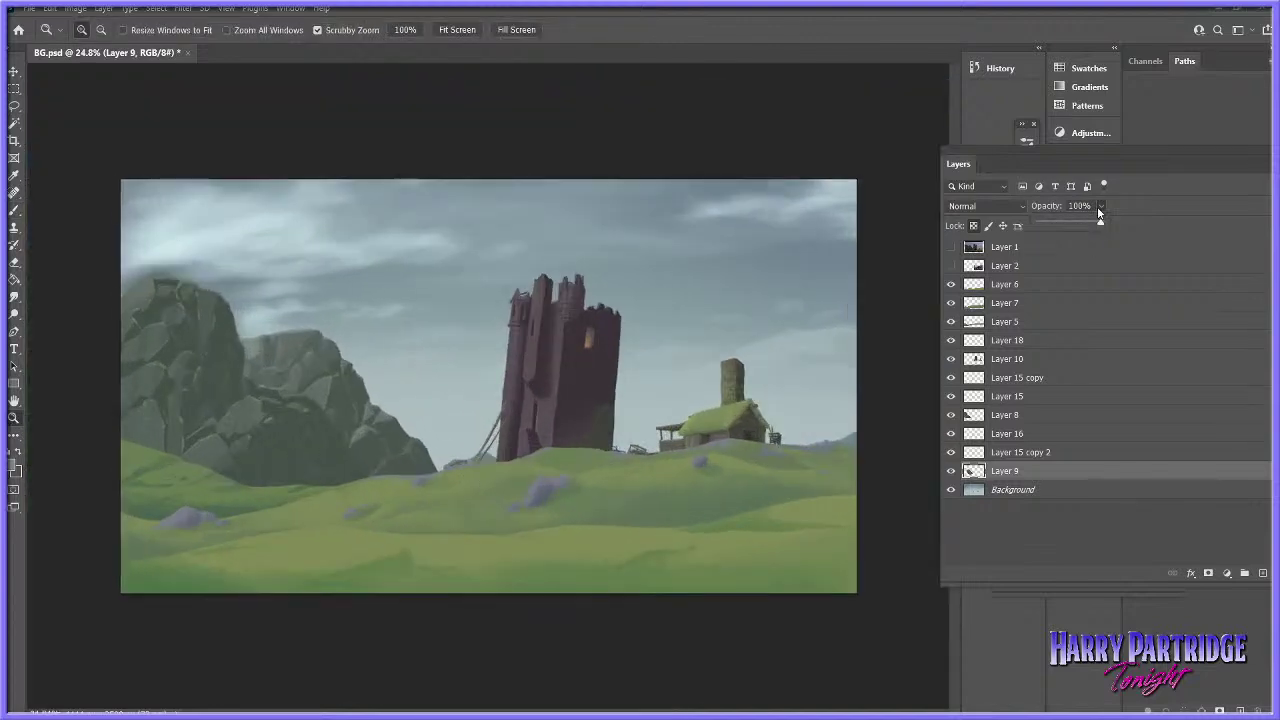
drag(1089, 226, 1095, 217)
mouse_move(347, 461)
mouse_down()
mouse_move(375, 499)
mouse_move(340, 465)
mouse_up()
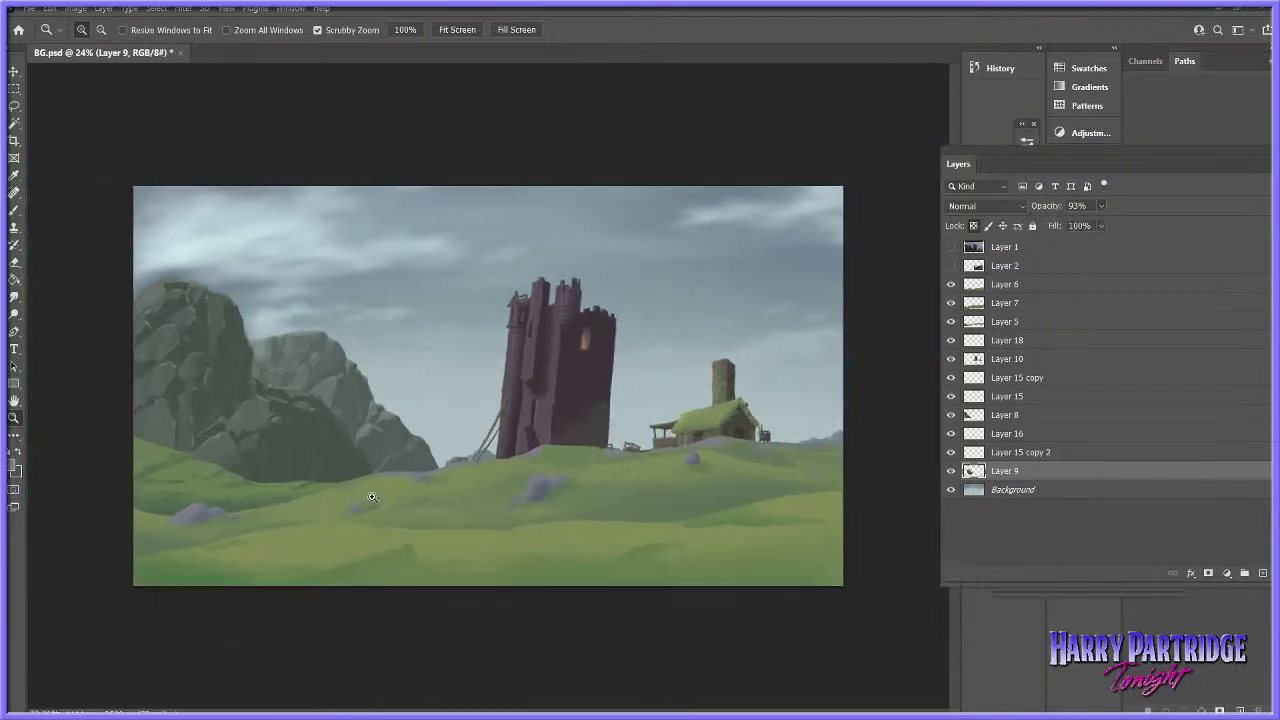
- Replace the Pastel FAVE brush with a soft round brush at 200 px and set its opacity to 62%
click(14, 211)
right_click(407, 434)
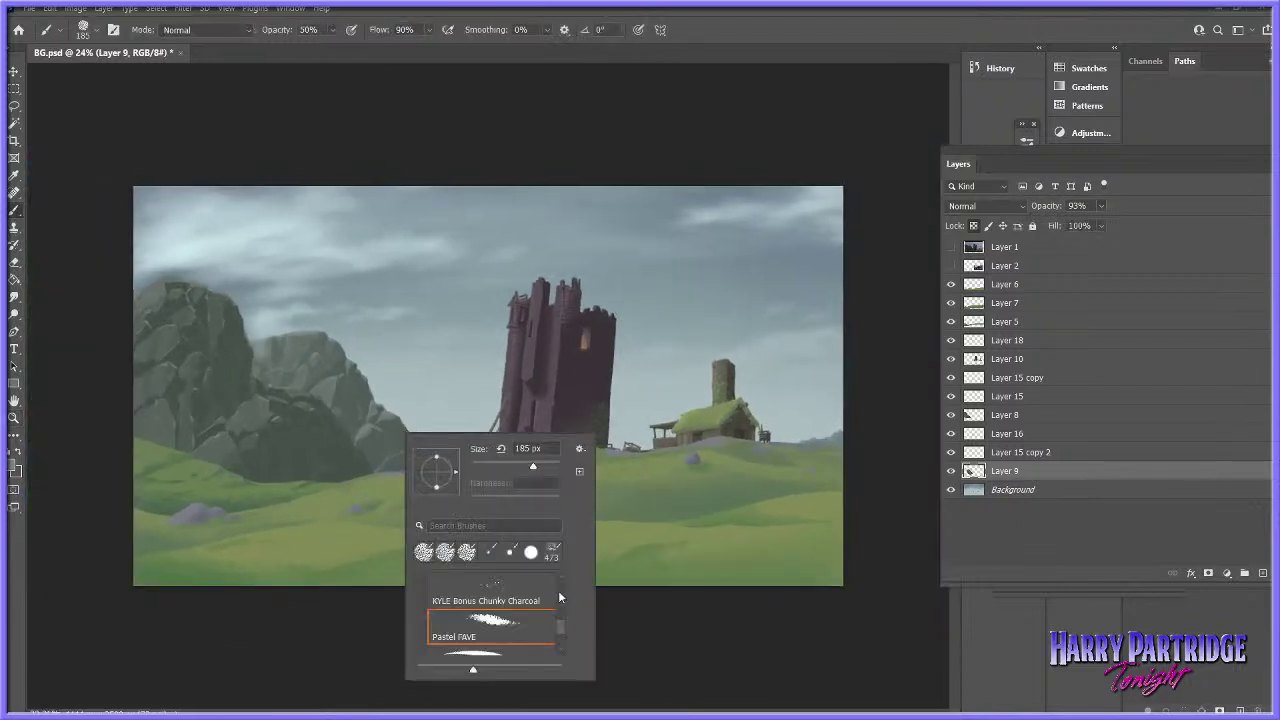
drag(560, 626, 574, 553)
click(507, 633)
click(350, 477)
right_click(403, 447)
drag(512, 480, 564, 480)
right_click(465, 313)
click(465, 313)
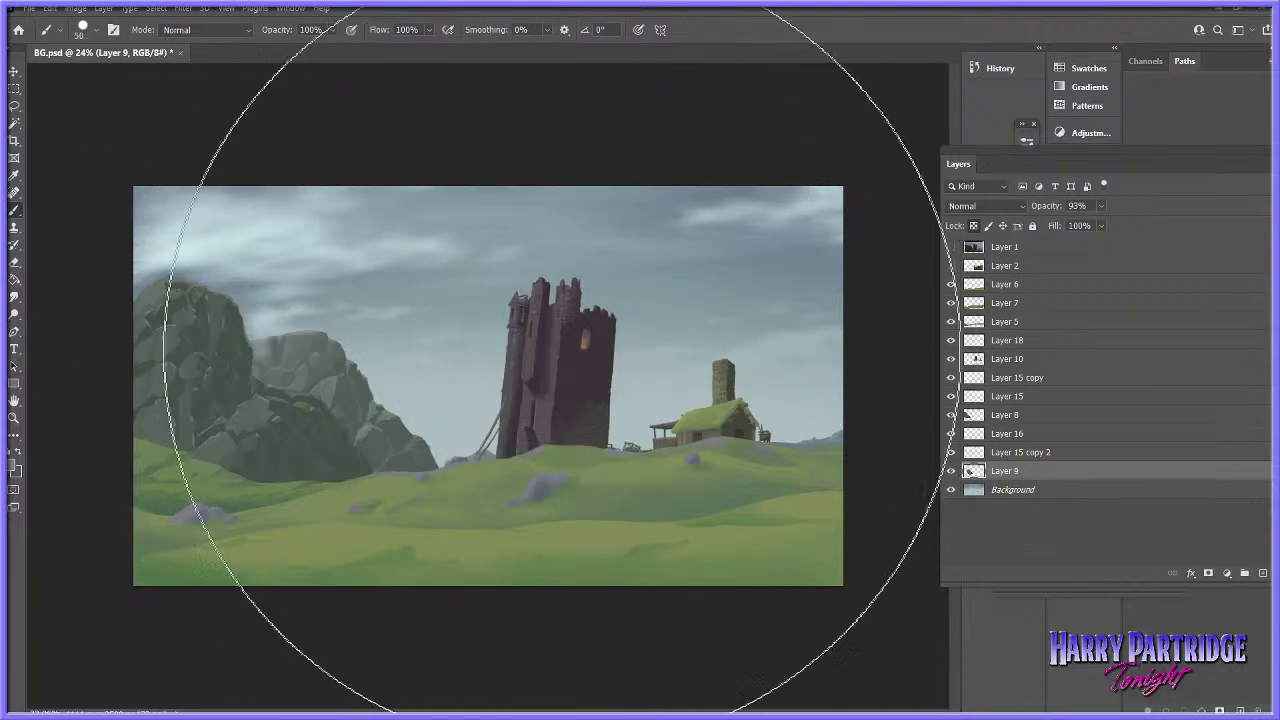
right_click(566, 350)
click(680, 383)
drag(670, 418, 587, 431)
right_click(410, 442)
click(546, 477)
drag(333, 32, 309, 47)
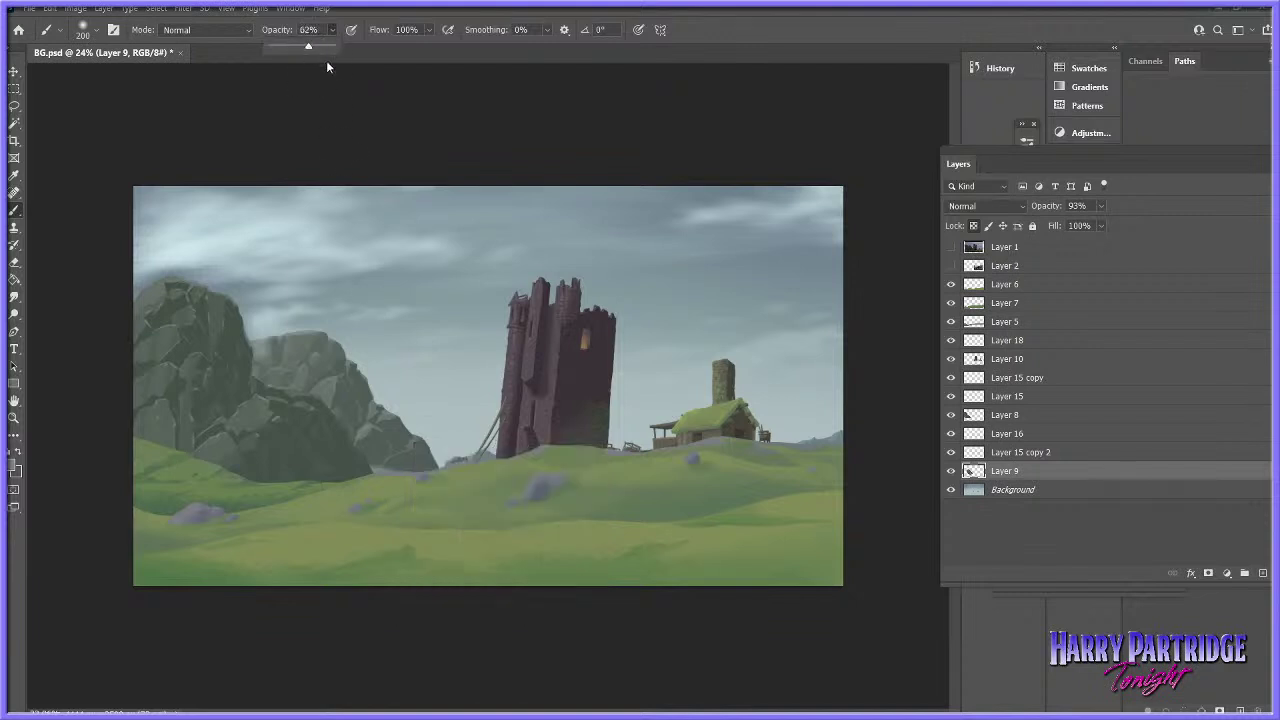
- Brush soft light haze along the base of the second peak using a 276 px brush at 53% opacity
right_click(398, 464)
click(547, 463)
key(Return)
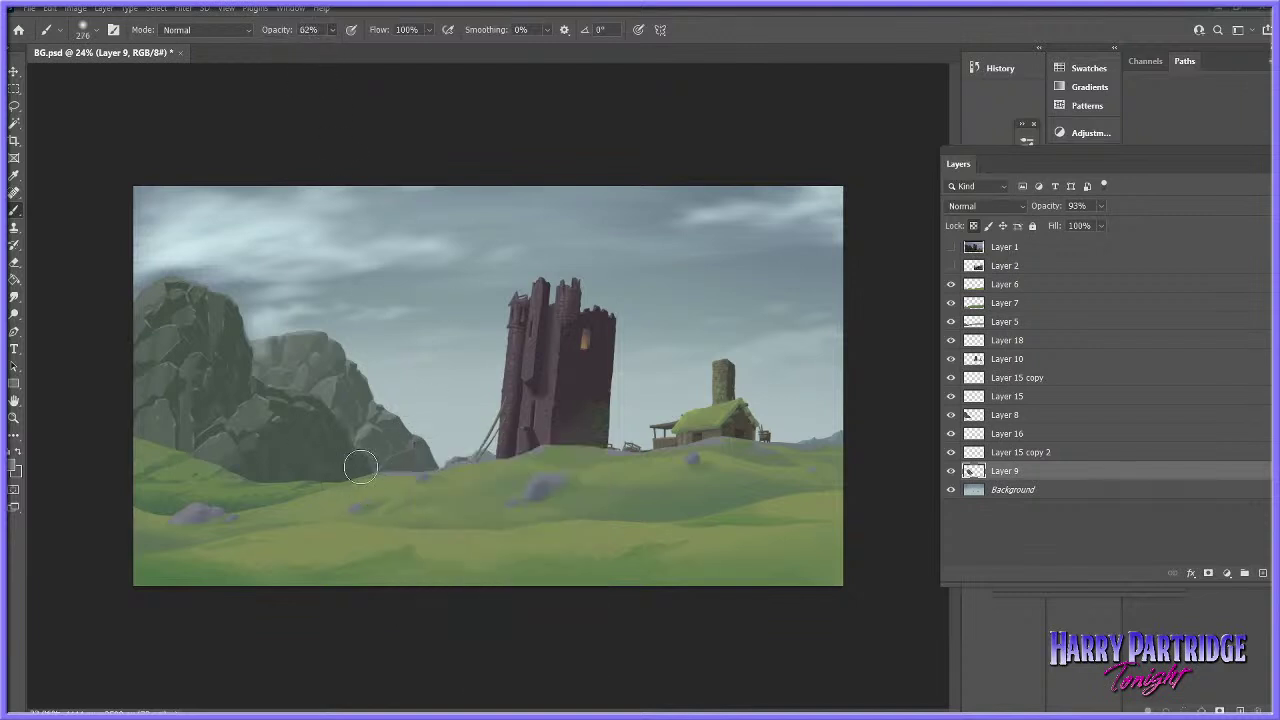
drag(332, 29, 320, 56)
mouse_move(410, 492)
mouse_down()
mouse_move(341, 494)
mouse_move(368, 484)
mouse_up()
key(z)
drag(174, 526, 264, 518)
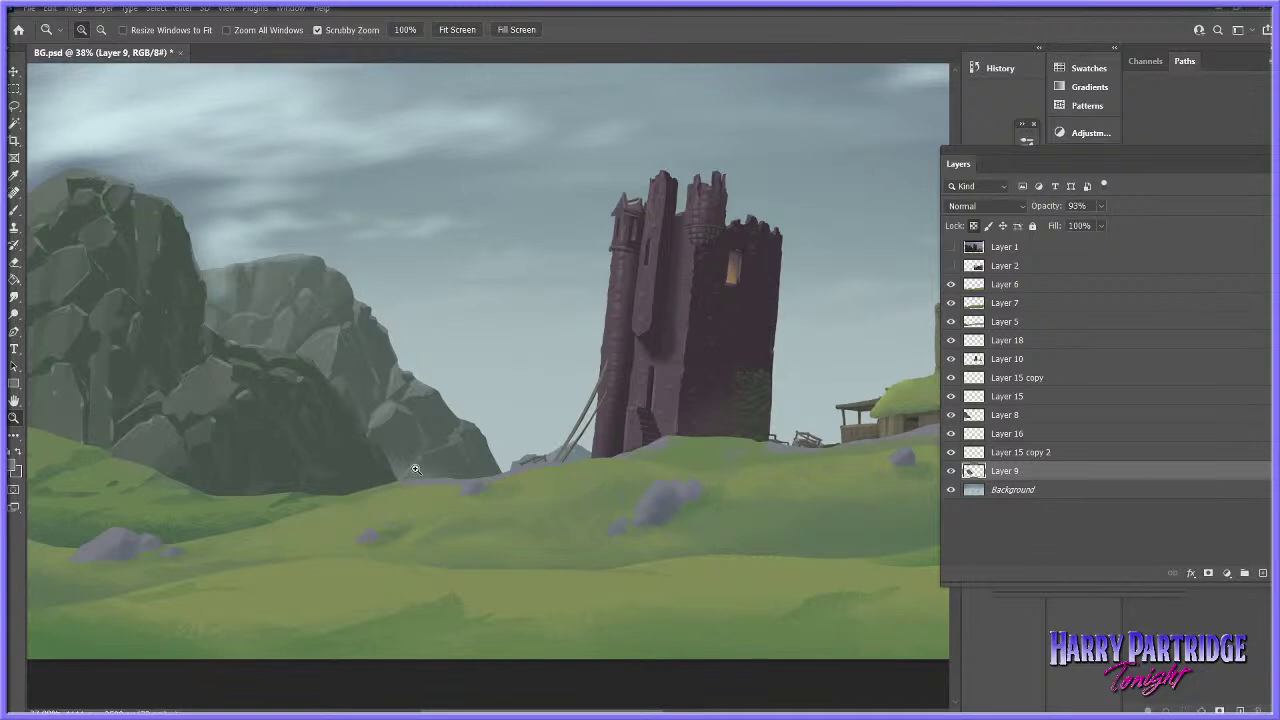
- Select Layer 8, check which rocks it holds, and sample a grass green from the hill as foreground color
click(1010, 415)
click(951, 415)
click(951, 415)
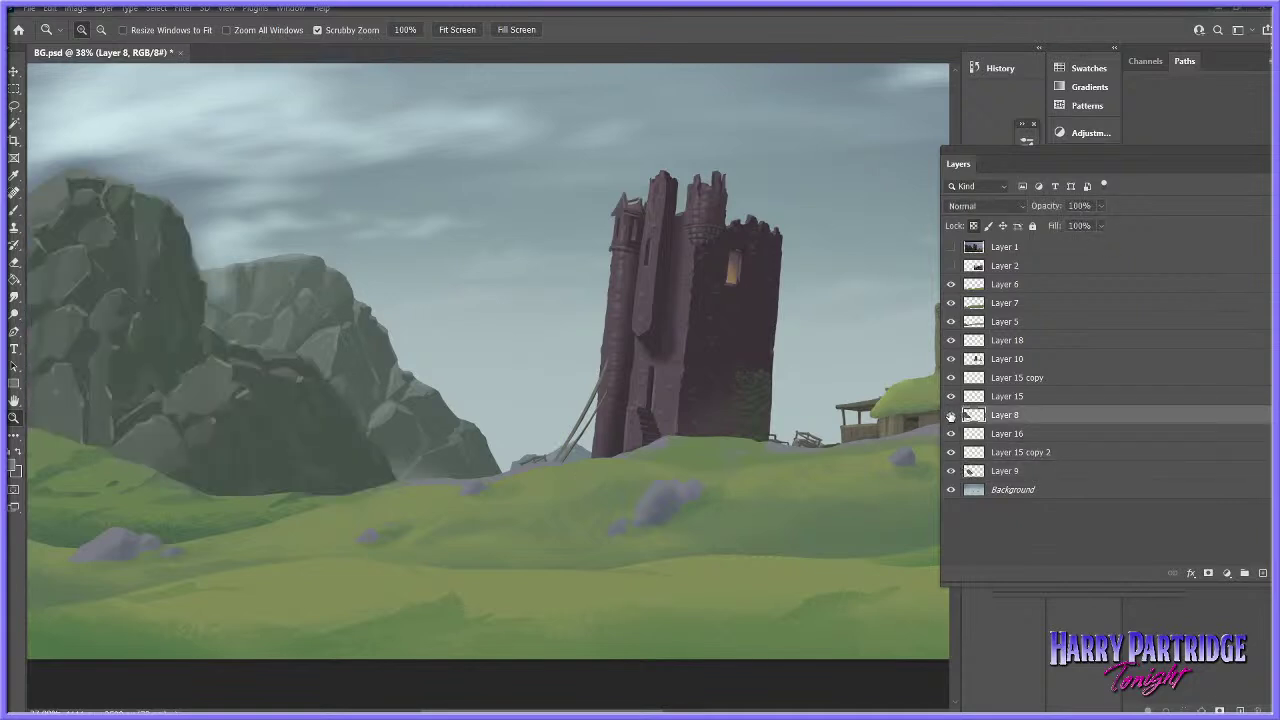
click(15, 211)
click(12, 466)
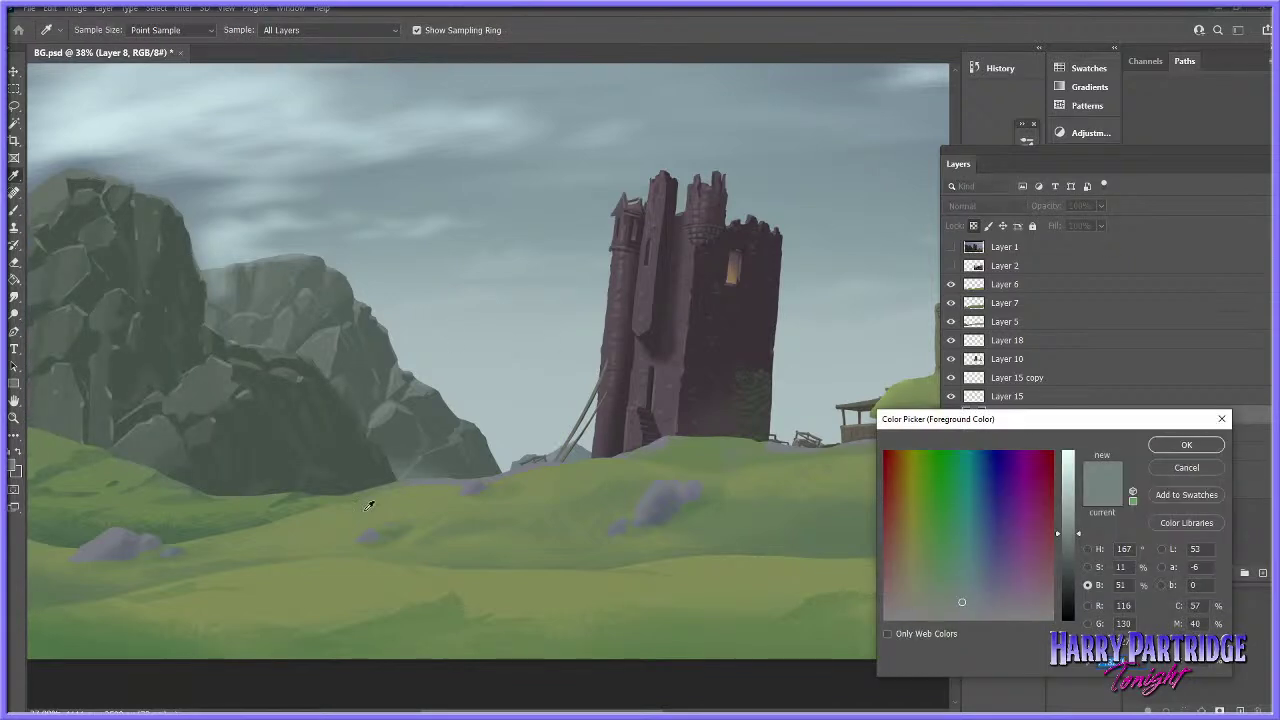
click(809, 532)
right_click(375, 445)
key(Escape)
click(1186, 444)
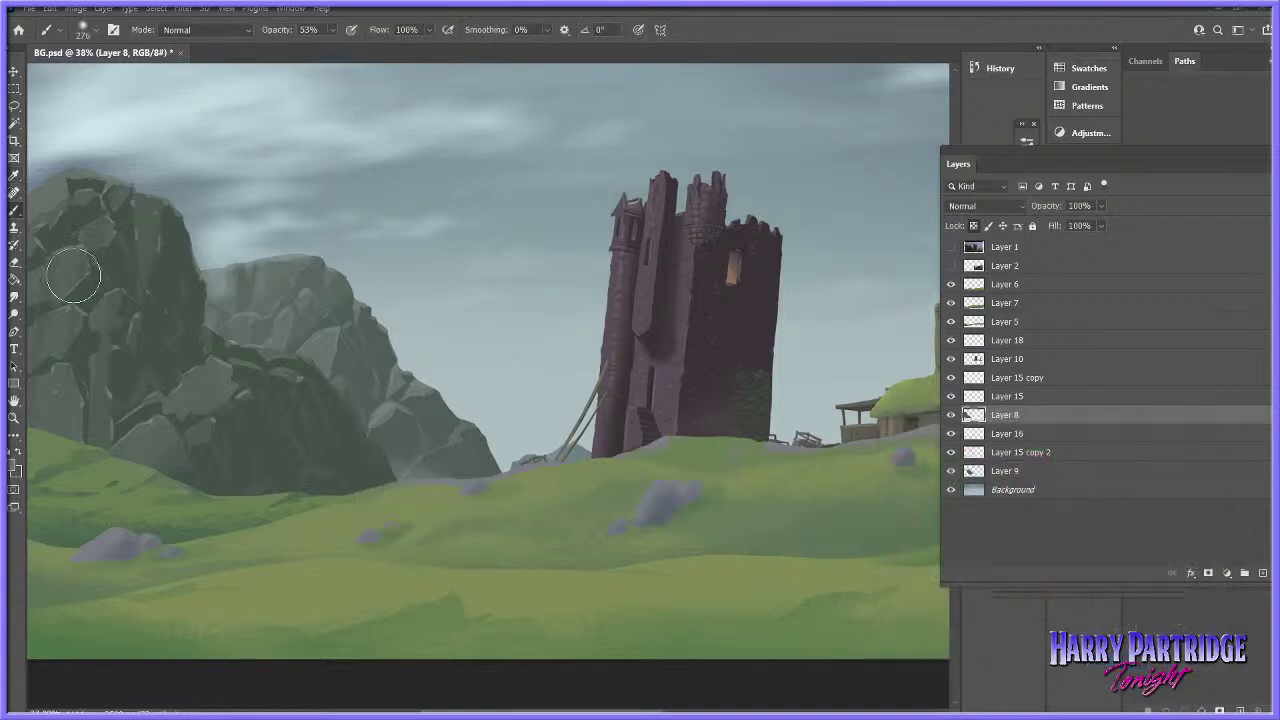
- Activate the Lasso tool and toggle Layer 8's visibility to check its extent
click(14, 105)
click(951, 415)
click(951, 415)
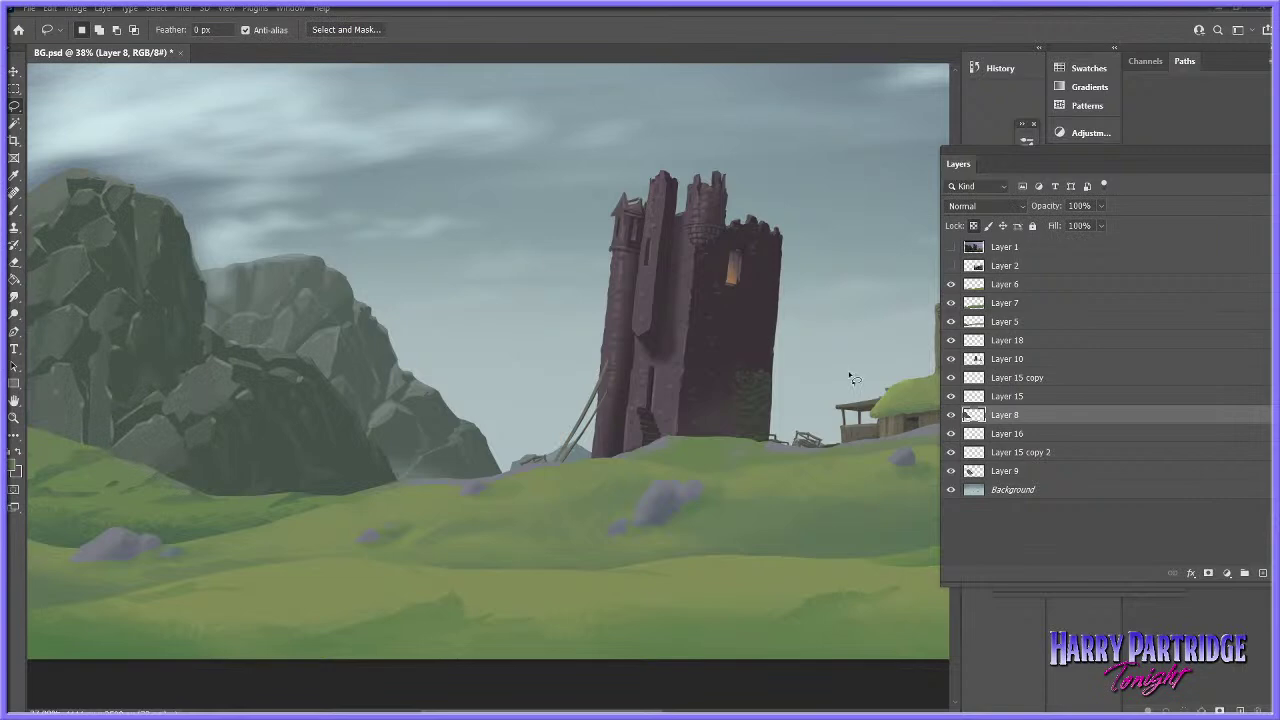
click(103, 9)
mouse_move(148, 26)
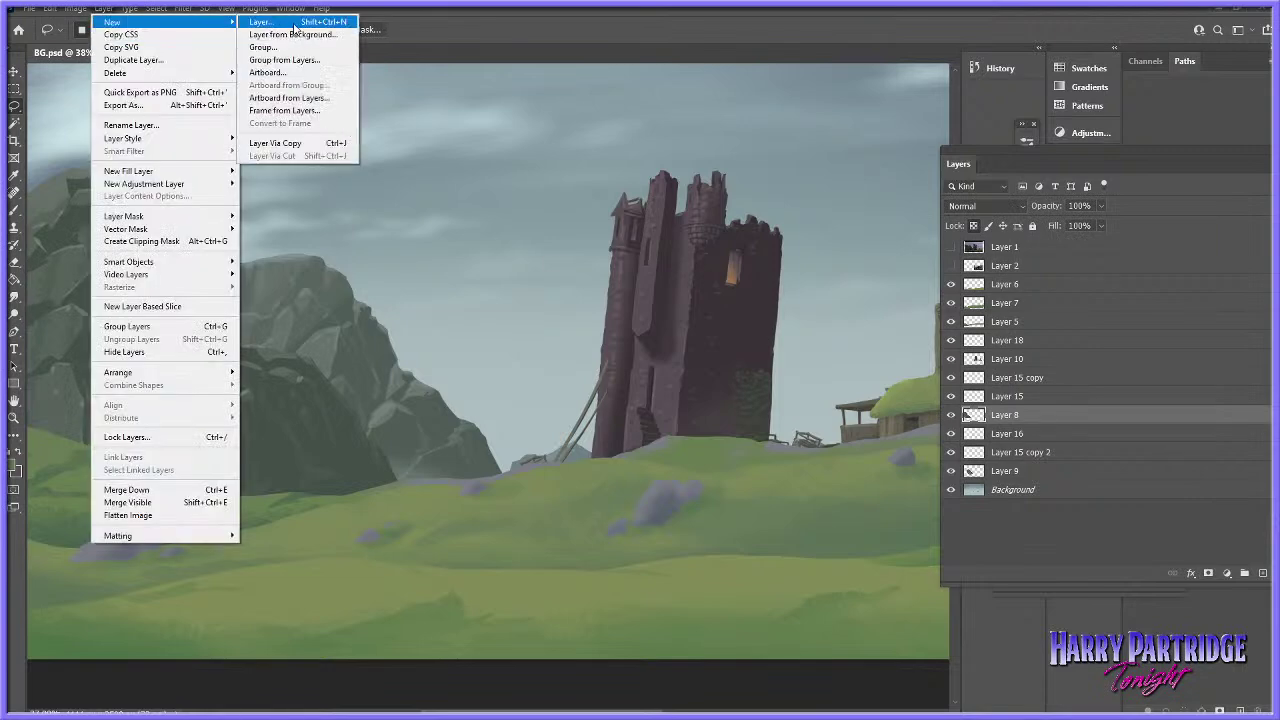
click(296, 22)
key(Escape)
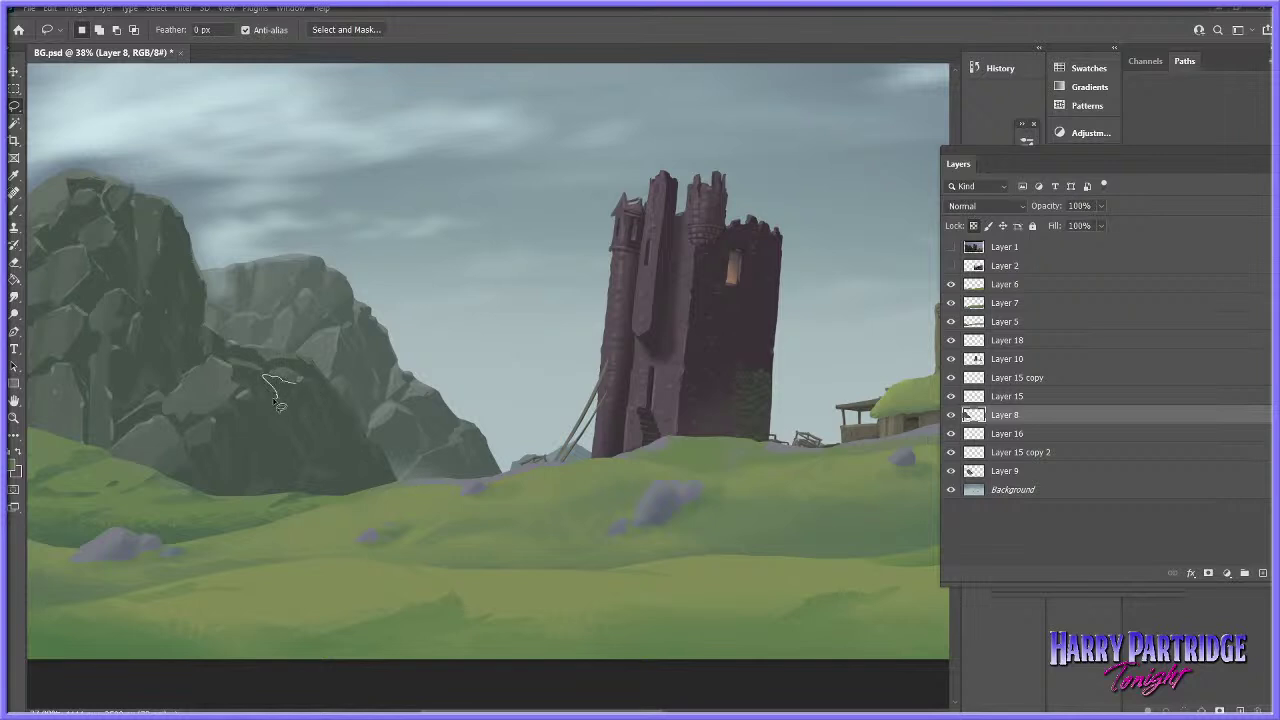
- Lasso a jagged area over the dark lower rock face down into the grass and set a green brush color
mouse_move(255, 440)
mouse_down()
mouse_move(251, 484)
mouse_move(236, 453)
mouse_move(228, 484)
mouse_move(199, 464)
mouse_move(176, 473)
mouse_move(178, 492)
mouse_move(277, 526)
mouse_move(397, 490)
mouse_move(391, 465)
mouse_move(301, 379)
mouse_up()
click(15, 211)
click(12, 467)
key(Return)
key(b)
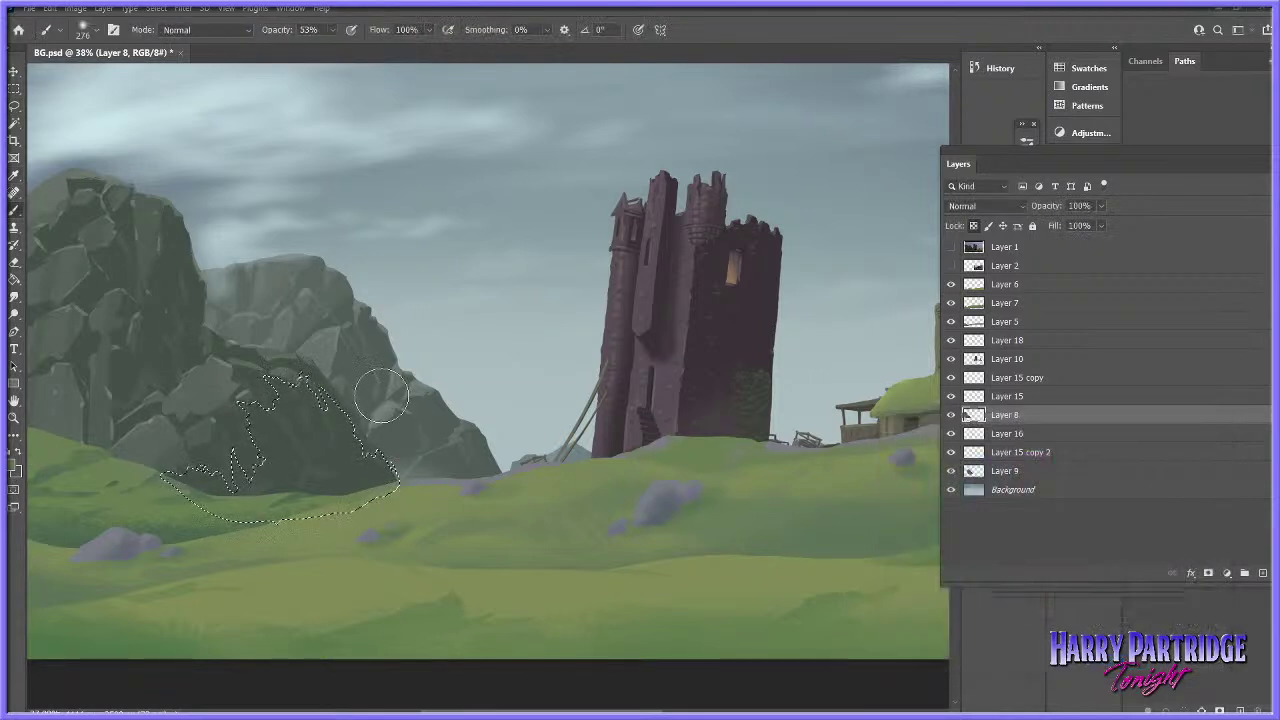
- Choose the KYLE Bonus Chunky Charcoal brush, set its flow to 19% and enlarge it to 276 px
right_click(388, 415)
drag(543, 556, 541, 584)
click(474, 570)
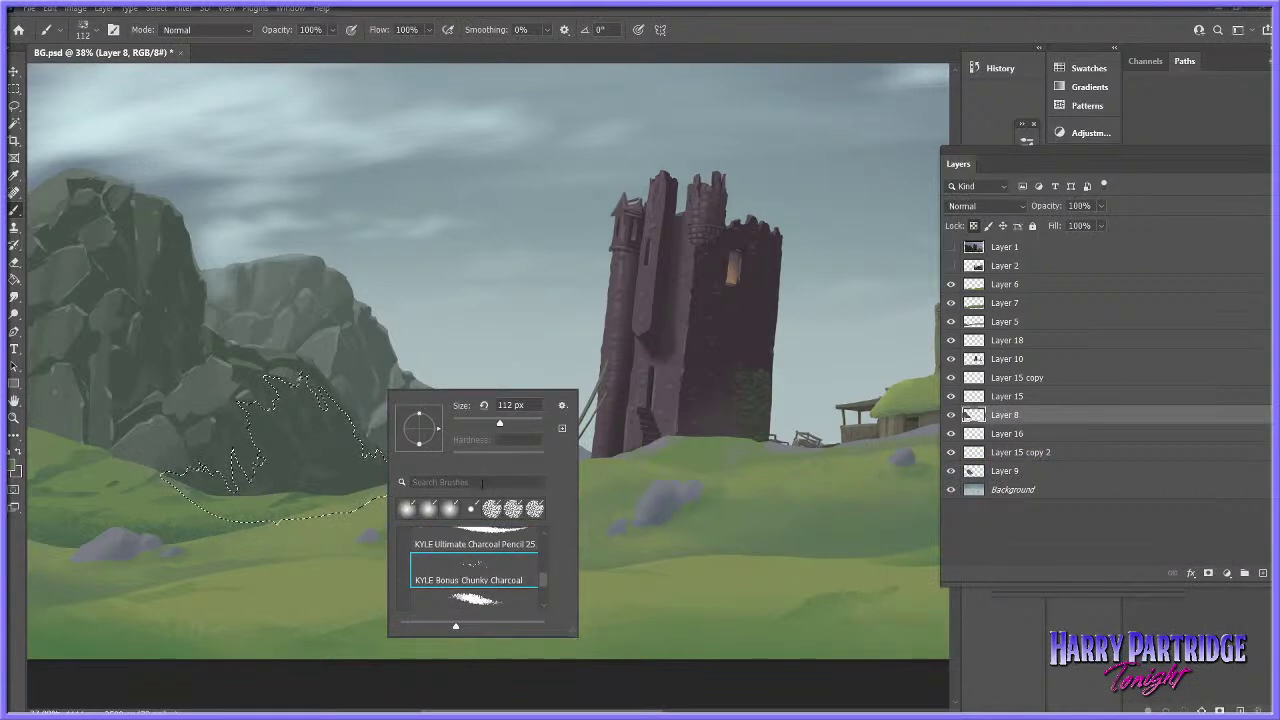
click(429, 32)
drag(378, 56, 380, 58)
right_click(362, 394)
click(457, 414)
- Test a green dab inside the selection, undo it, and set the brush to 6% flow and 442 px
click(302, 417)
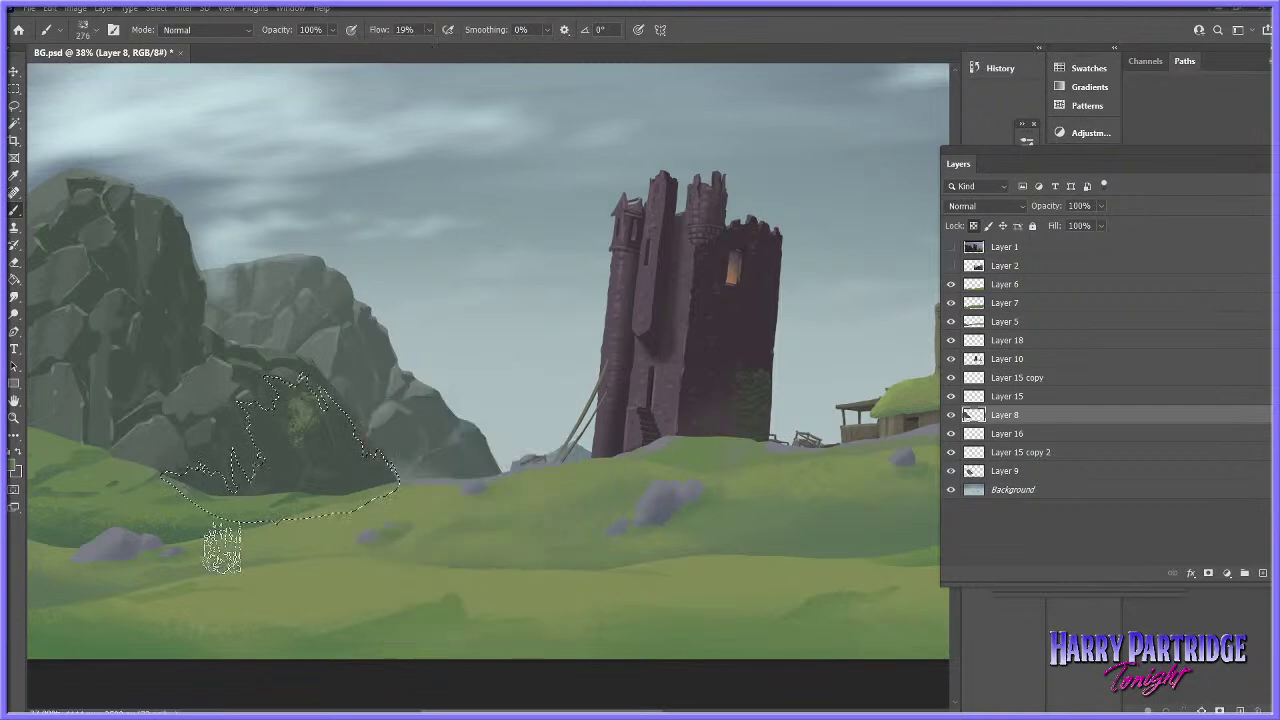
key(ctrl+z)
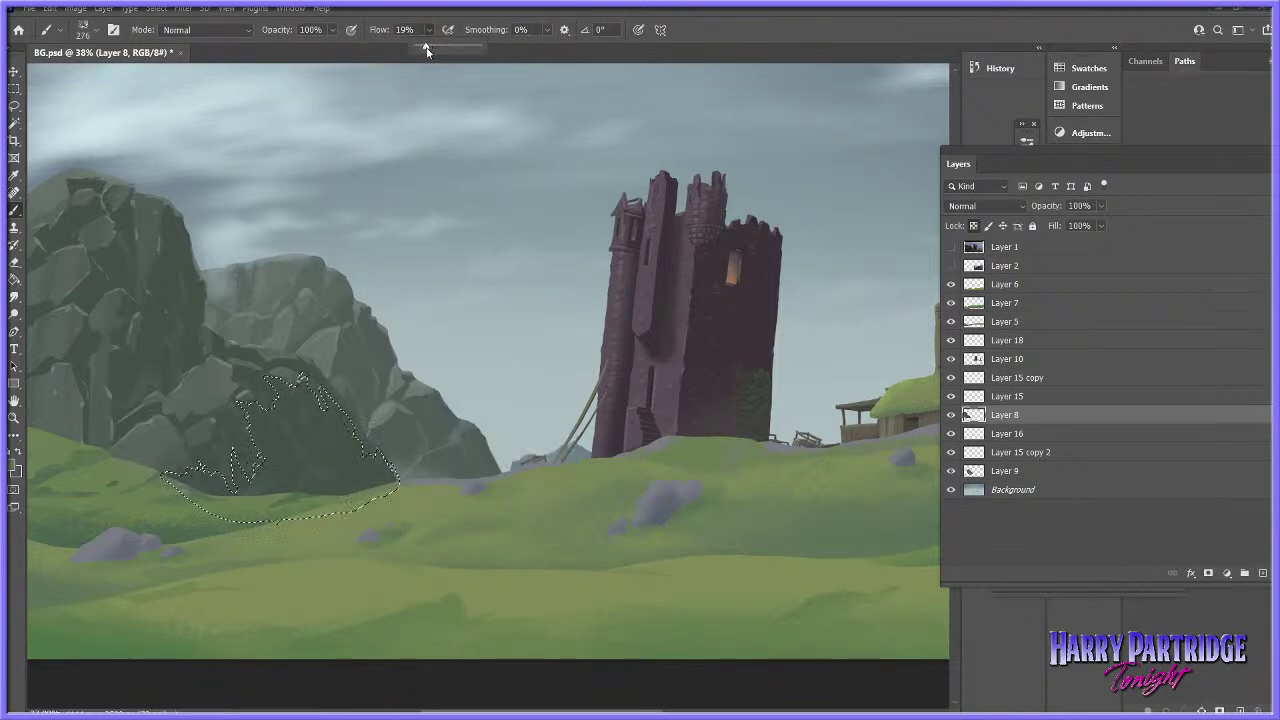
drag(418, 49, 421, 49)
right_click(430, 228)
- Paint textured green foliage inside the lassoed rock area on Layer 8, redoing the first pass, and deselect
mouse_move(312, 353)
mouse_down()
mouse_move(330, 462)
mouse_move(405, 512)
mouse_move(195, 512)
mouse_move(305, 402)
mouse_move(410, 507)
mouse_move(150, 500)
mouse_up()
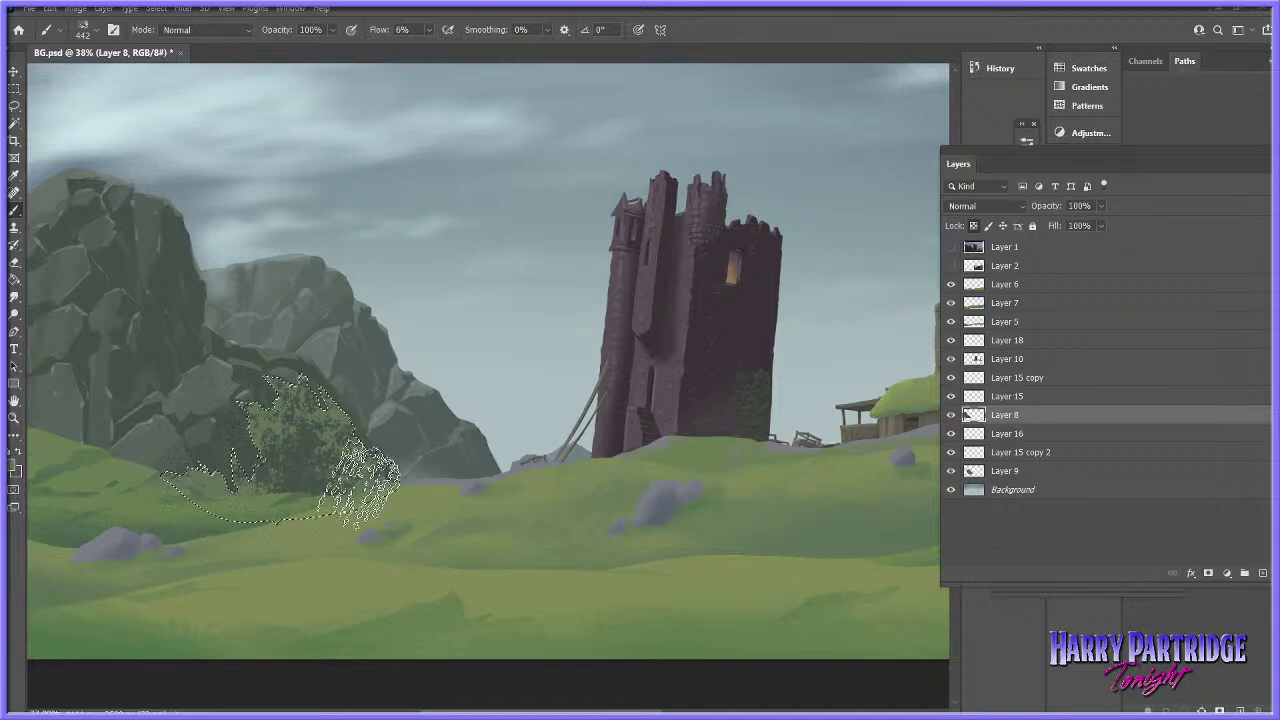
key(ctrl+z)
mouse_move(410, 470)
mouse_down()
mouse_move(372, 365)
mouse_move(405, 448)
mouse_move(235, 510)
mouse_move(420, 472)
mouse_move(275, 448)
mouse_move(405, 435)
mouse_move(245, 475)
mouse_move(170, 542)
mouse_move(235, 410)
mouse_move(490, 388)
mouse_move(257, 591)
mouse_up()
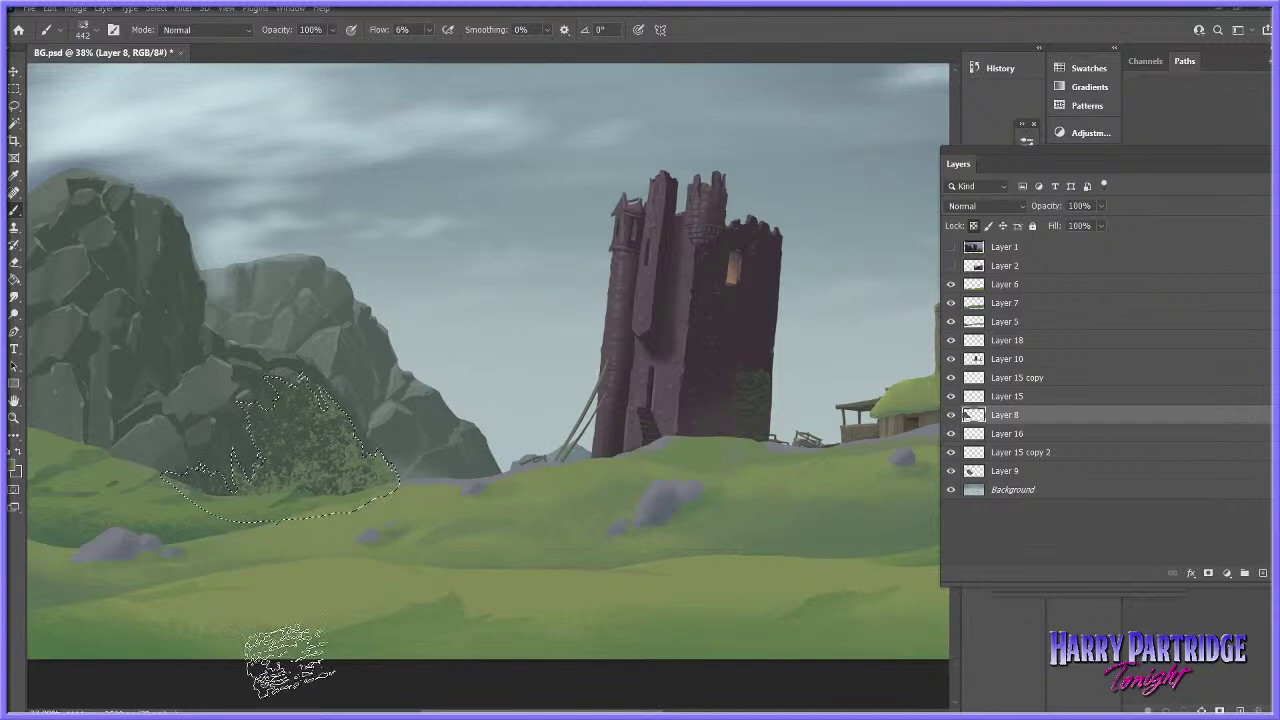
key(ctrl+d)
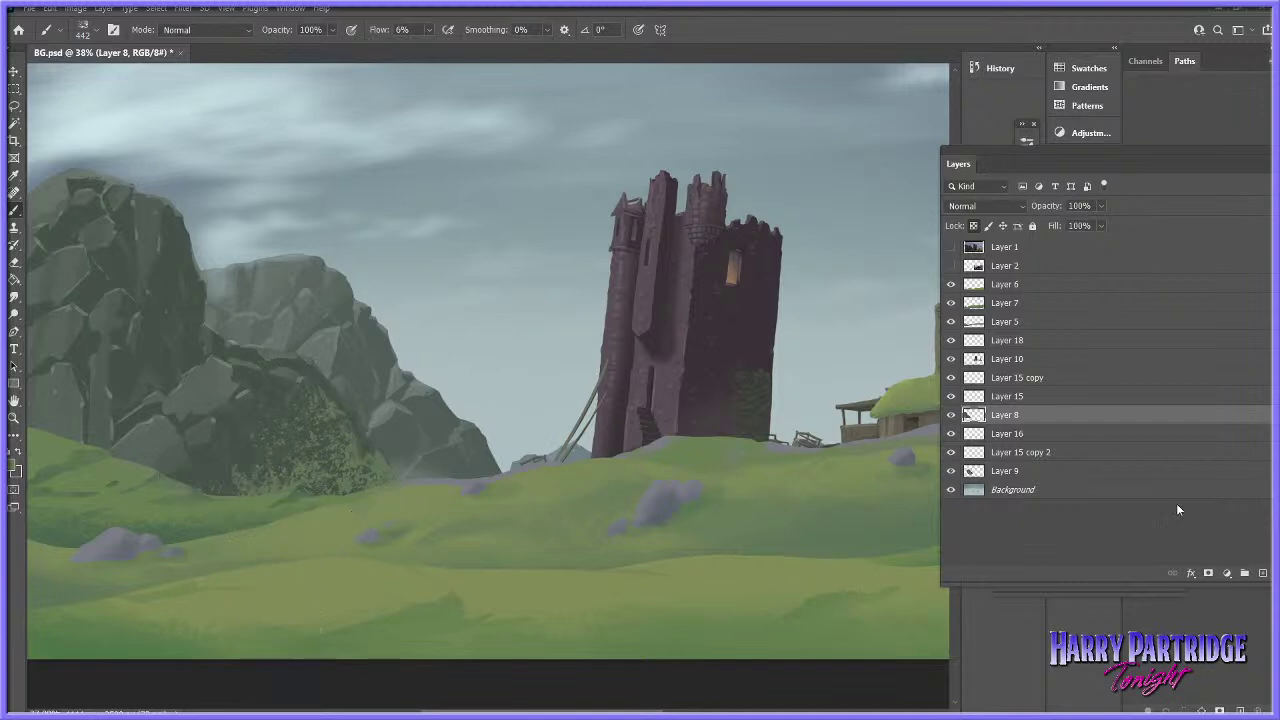
- Darken Layer 8 with Hue/Saturation by lowering the lightness
click(14, 418)
drag(615, 454, 555, 481)
drag(463, 451, 440, 475)
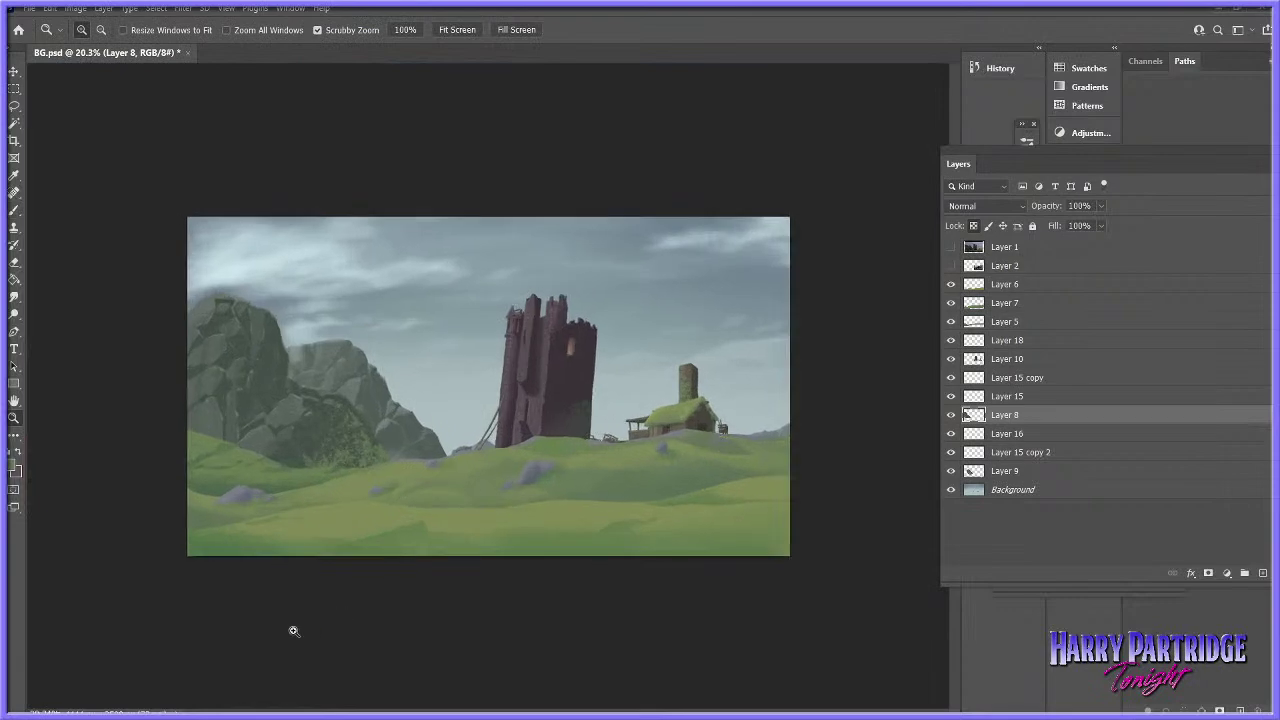
drag(324, 511, 331, 517)
click(103, 8)
mouse_move(76, 8)
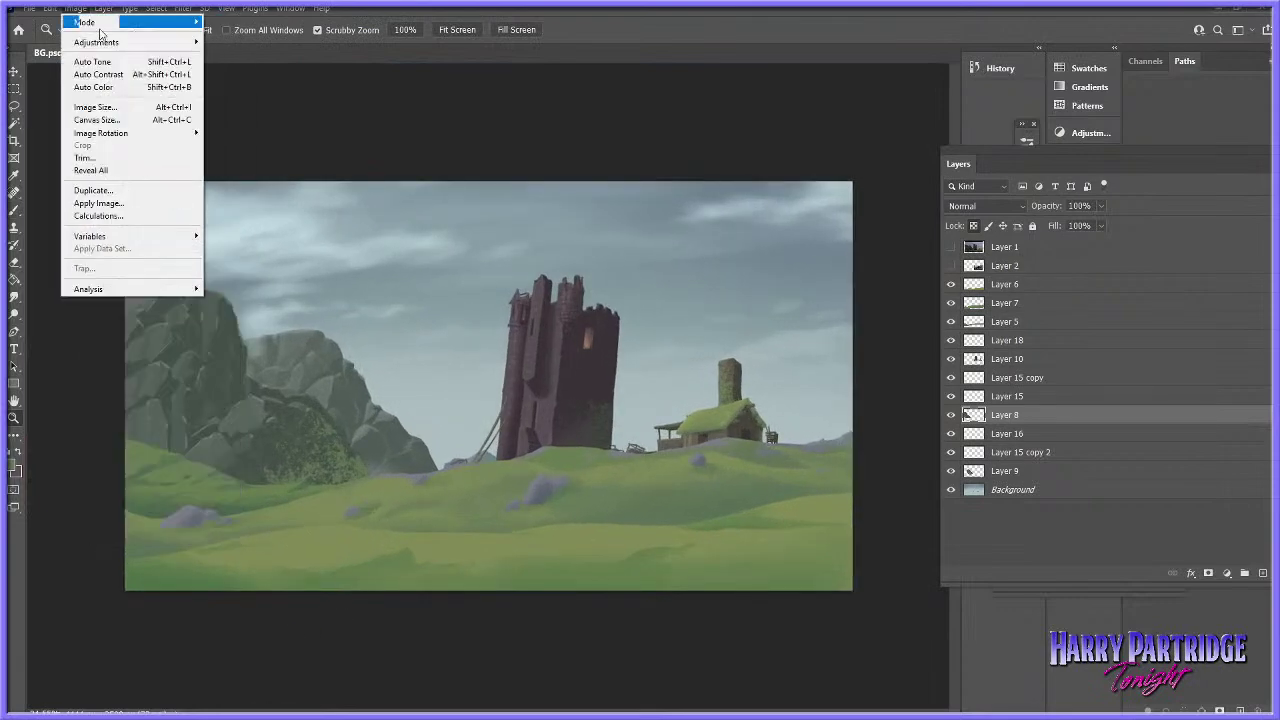
mouse_move(150, 42)
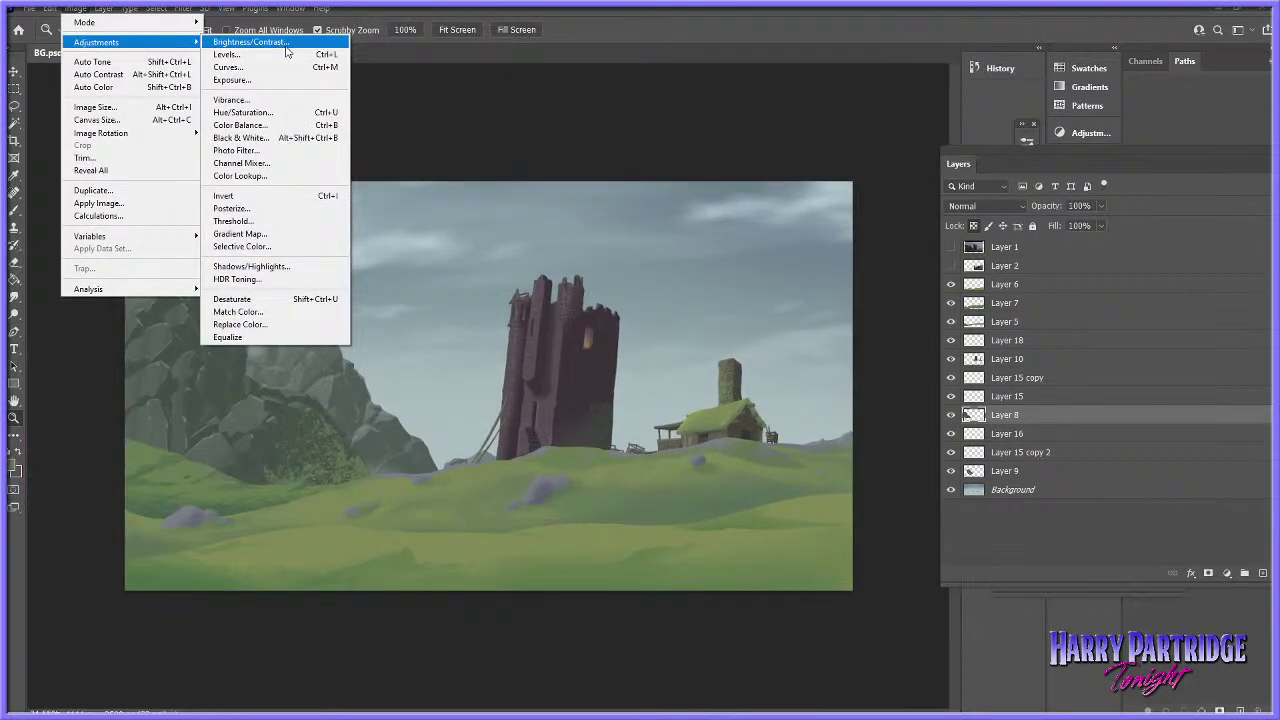
click(278, 112)
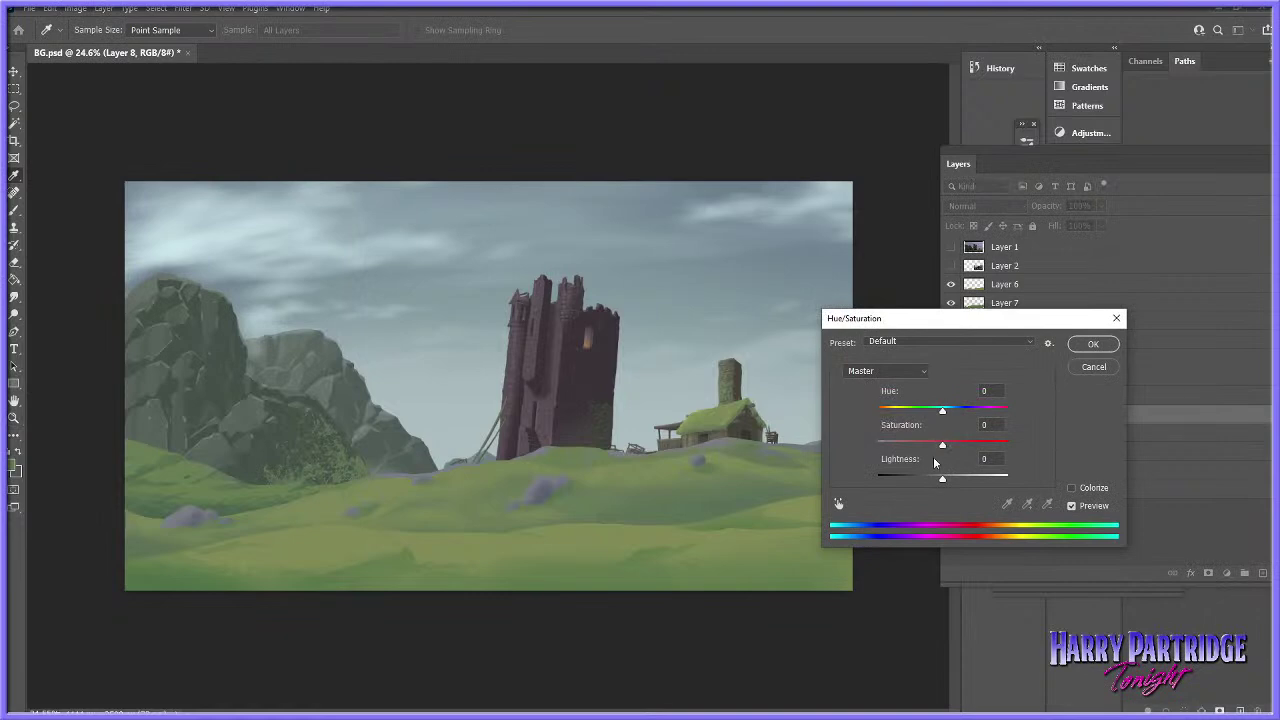
drag(941, 482, 920, 482)
click(1092, 345)
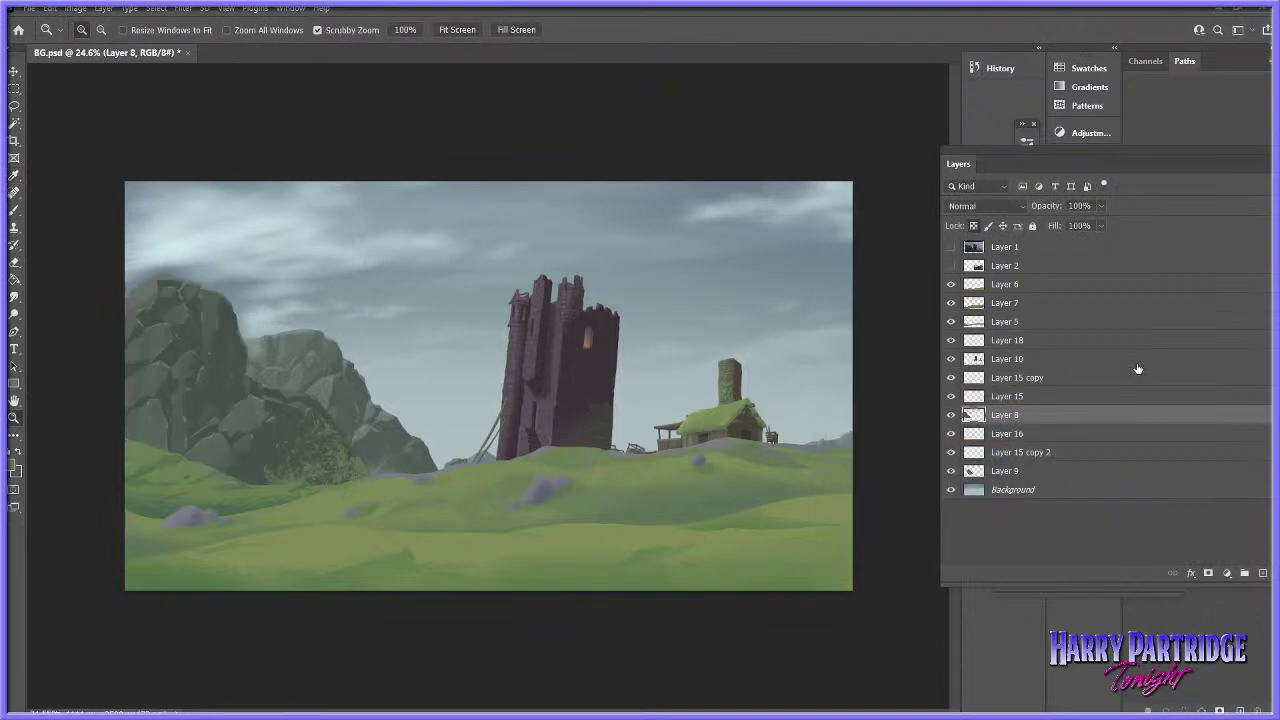
- Undo the Hue/Saturation change and the foliage painting on Layer 8, back to the active lasso selection
click(951, 418)
click(950, 420)
click(949, 422)
click(947, 426)
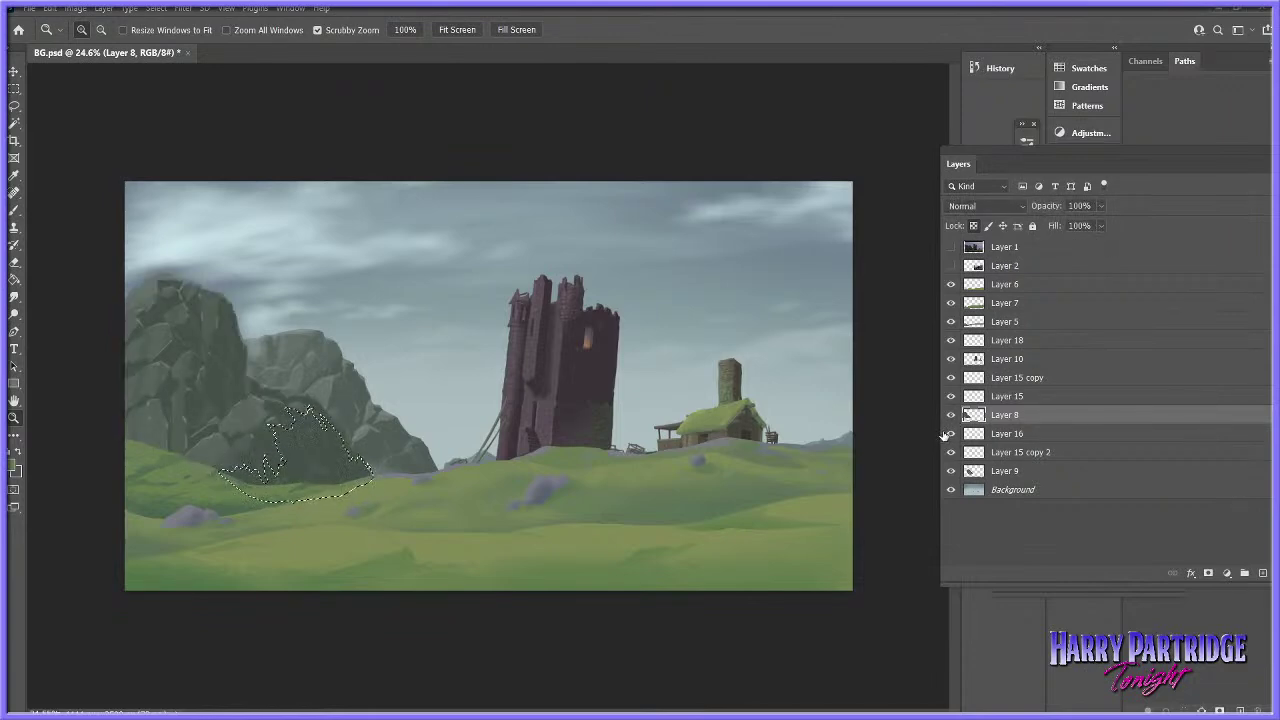
- Add a new layer above Layer 8, paint textured green foliage inside the lasso selection, and deselect
click(103, 8)
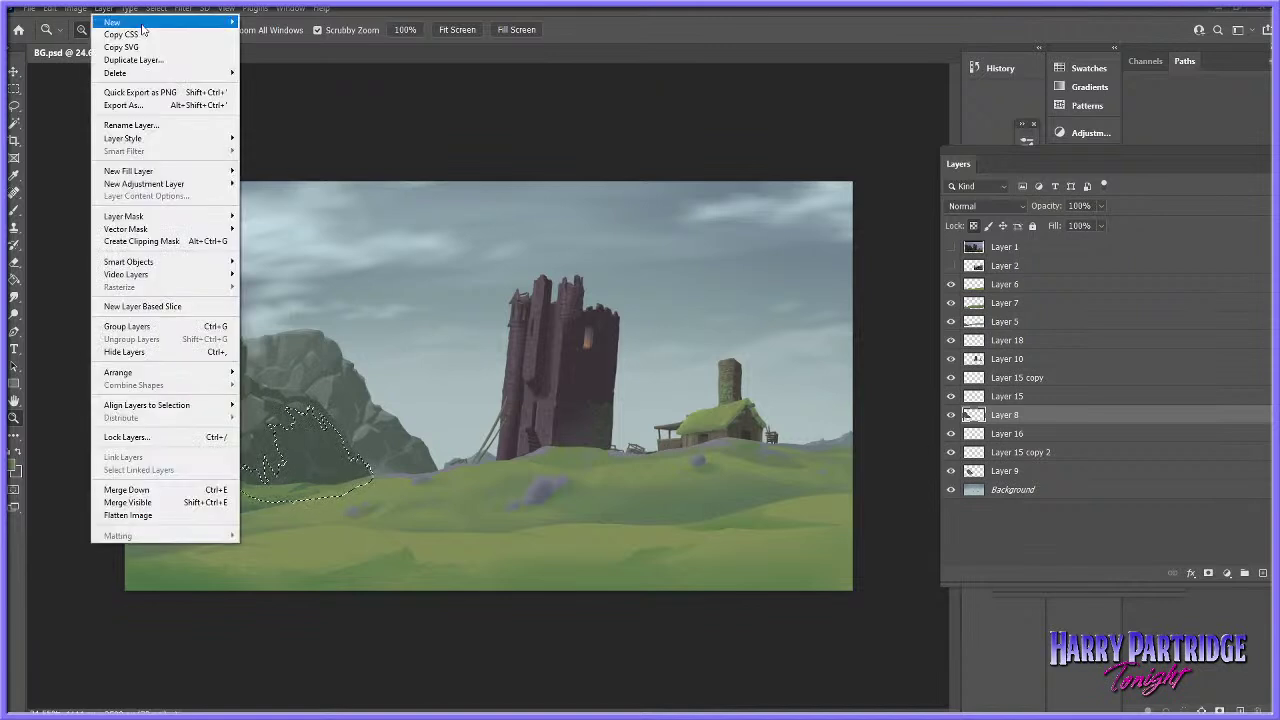
click(293, 42)
key(Return)
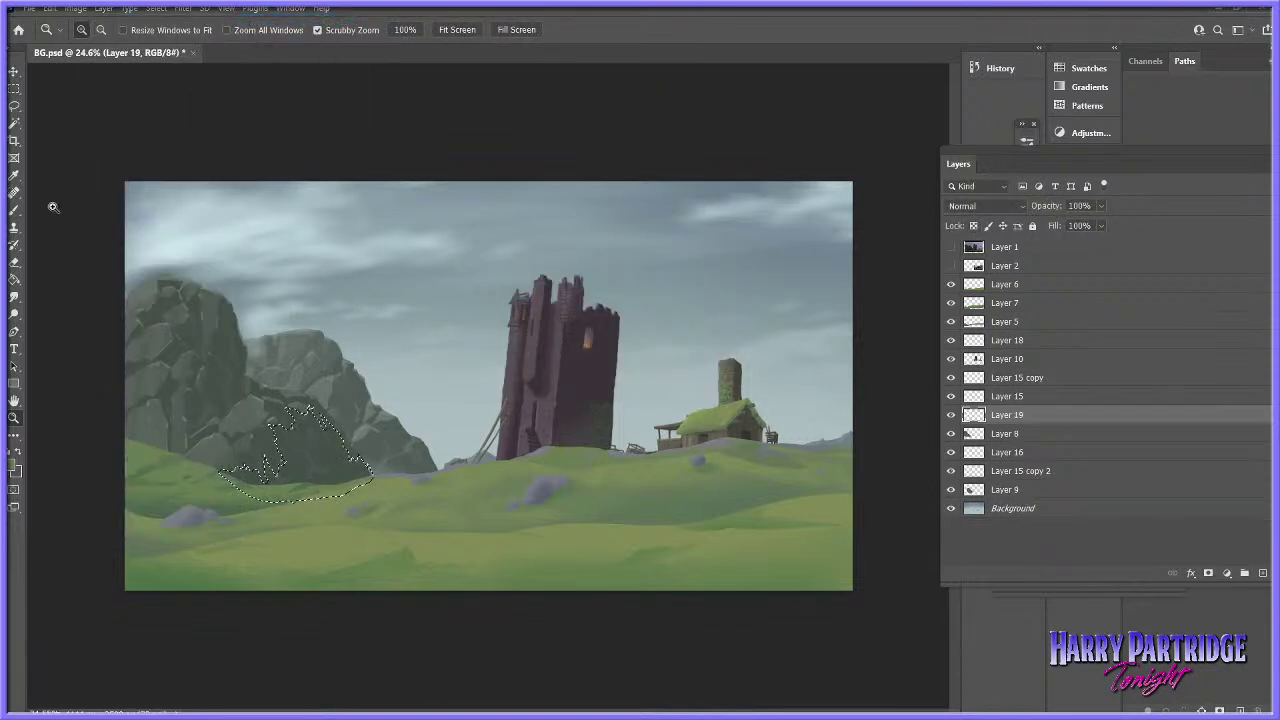
key(b)
drag(335, 457, 238, 488)
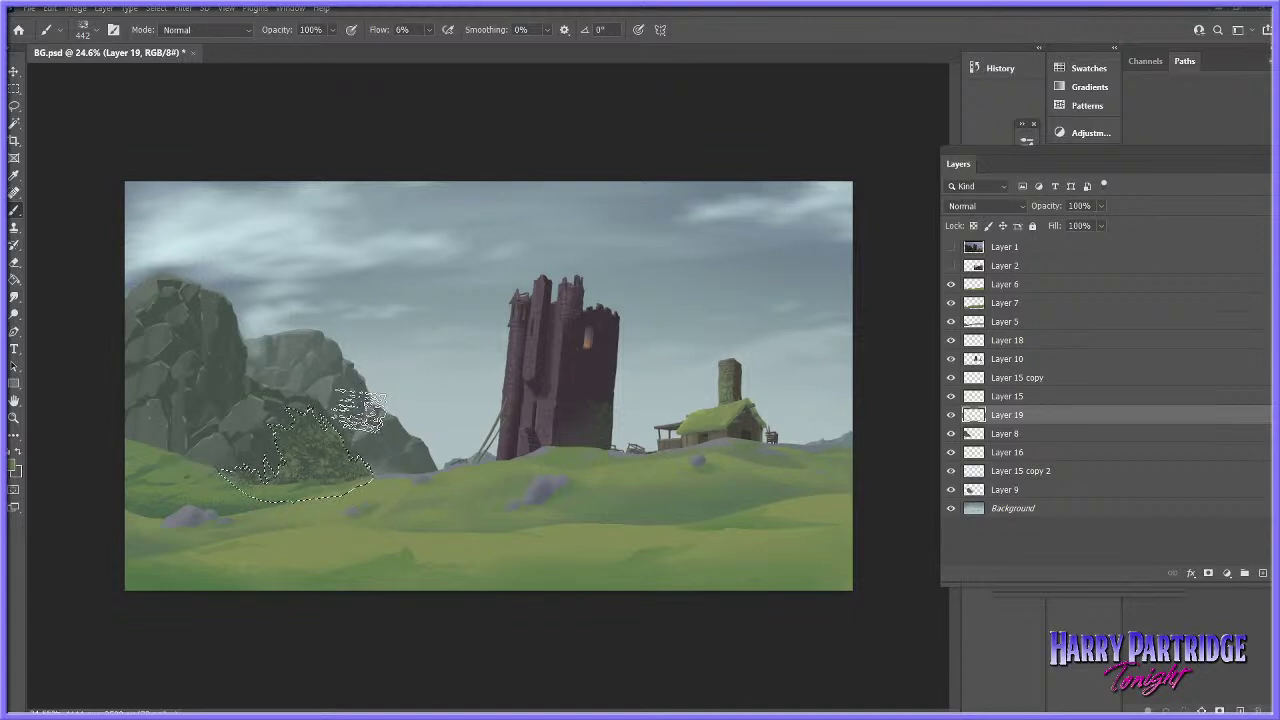
key(ctrl+d)
- Darken the foliage on Layer 19 with Hue/Saturation and shift its hue slightly toward green
click(78, 9)
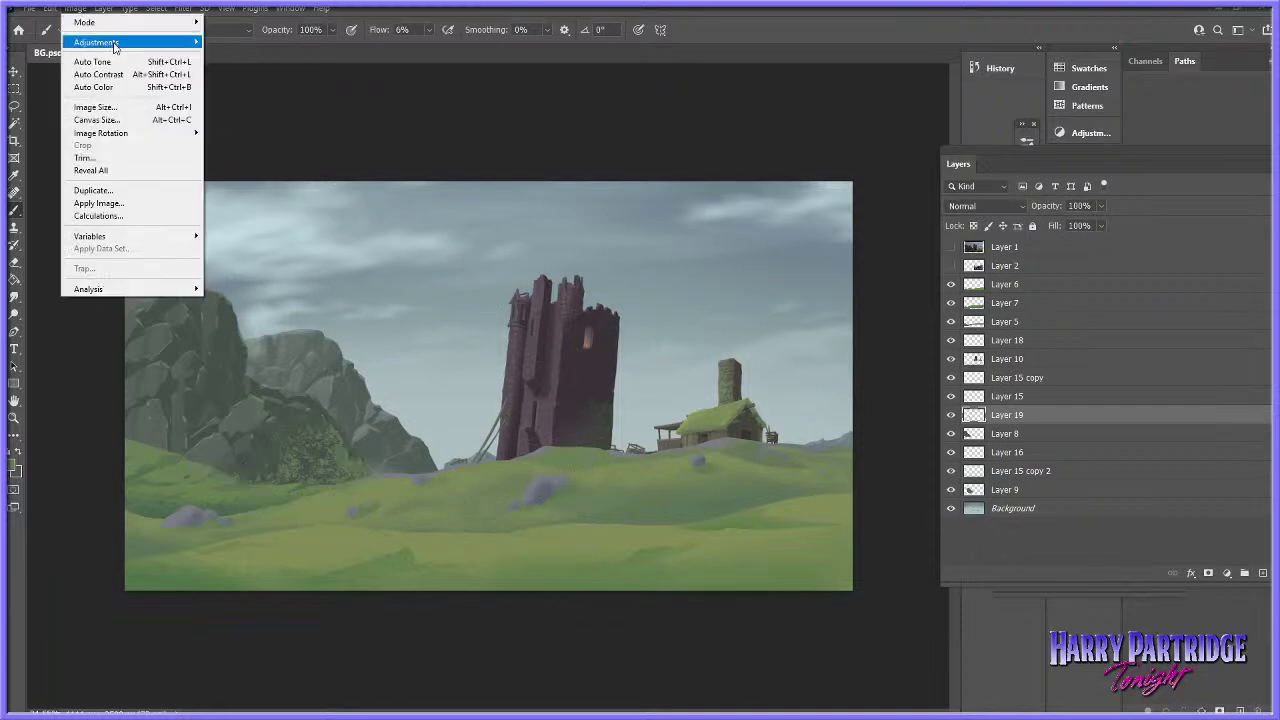
mouse_move(113, 45)
click(282, 118)
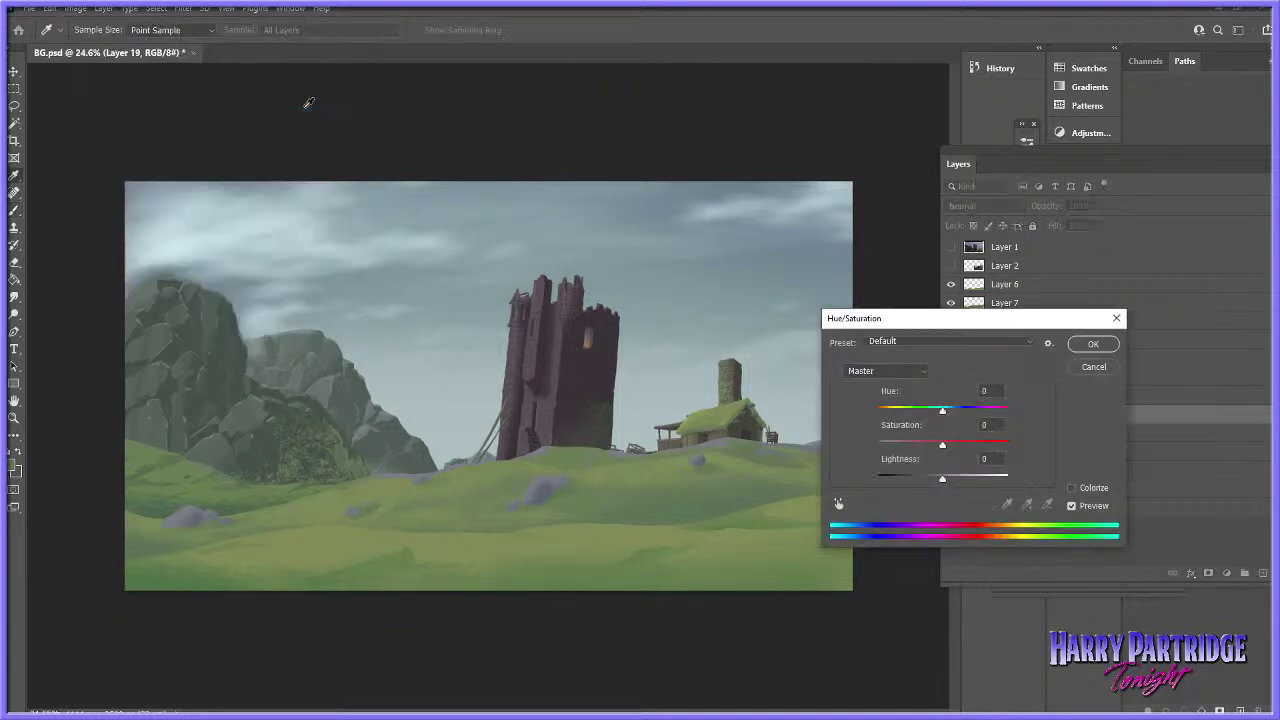
drag(940, 481, 928, 478)
drag(942, 410, 952, 413)
key(Return)
key(b)
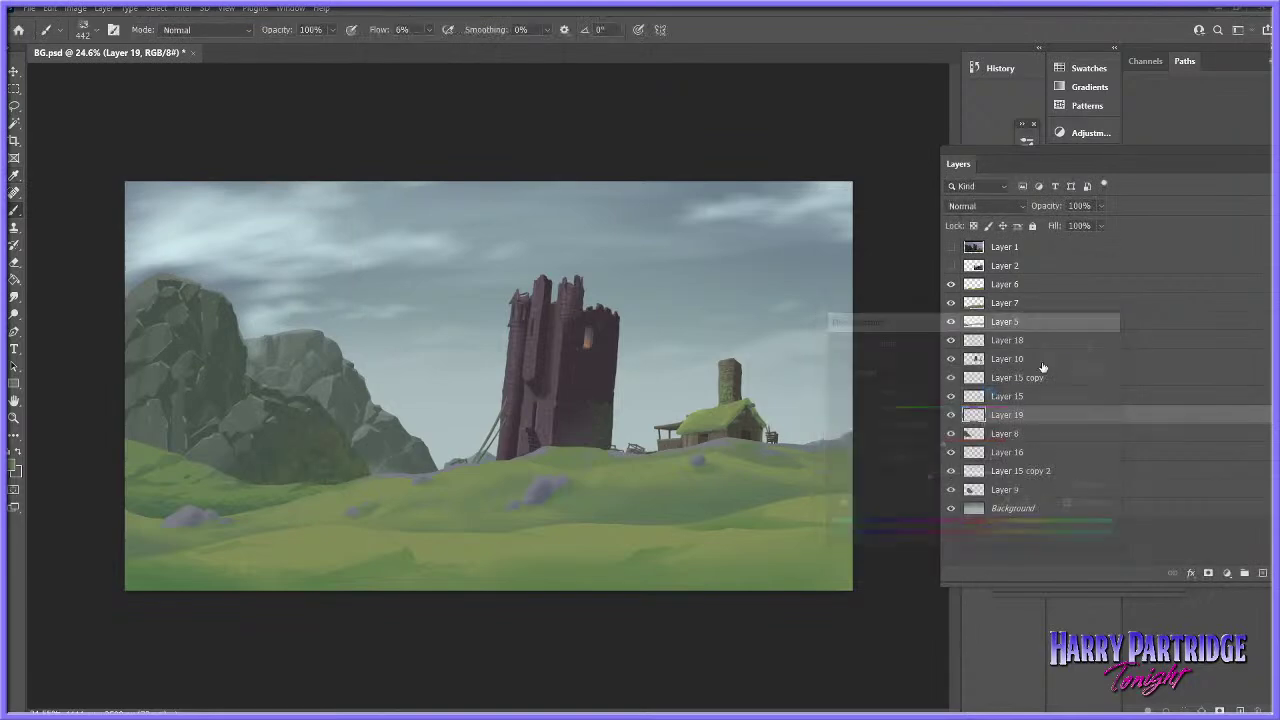
- Change the foreground color to a dark muted green with H 110, S 26 and B 36
click(14, 418)
drag(262, 475, 245, 519)
click(19, 108)
click(14, 419)
mouse_move(362, 458)
mouse_down()
mouse_move(380, 463)
mouse_move(367, 467)
mouse_up()
click(17, 468)
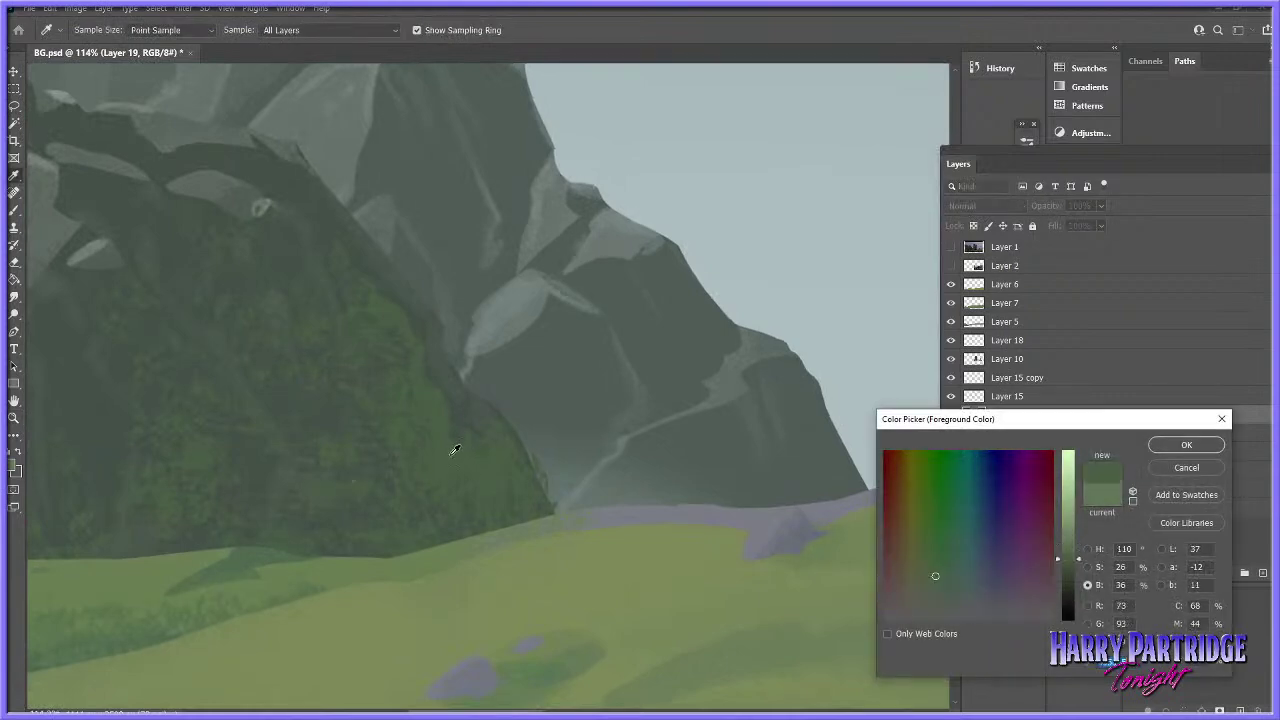
key(Return)
- Add a Bevel & Emboss effect to Layer 19: Inner Bevel, direction Down, size 9 px, Overlay highlight at 21% opacity
right_click(1006, 420)
click(951, 417)
click(951, 417)
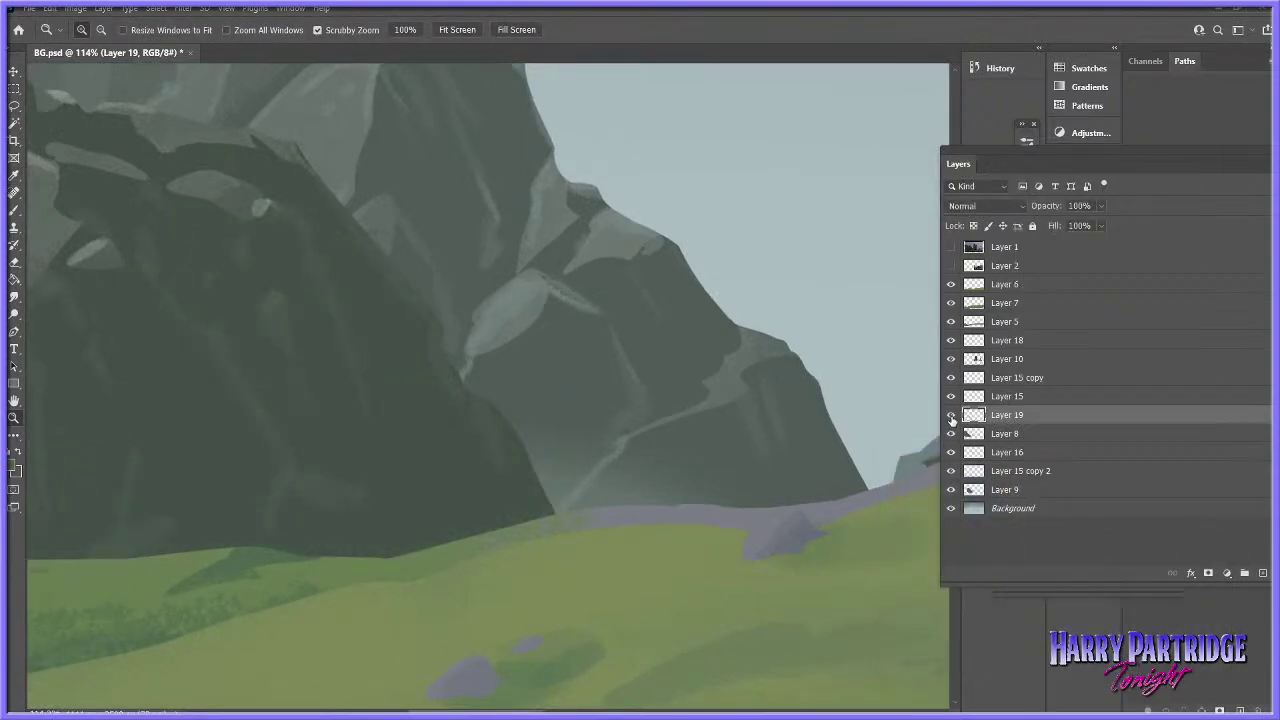
right_click(1003, 419)
click(1038, 177)
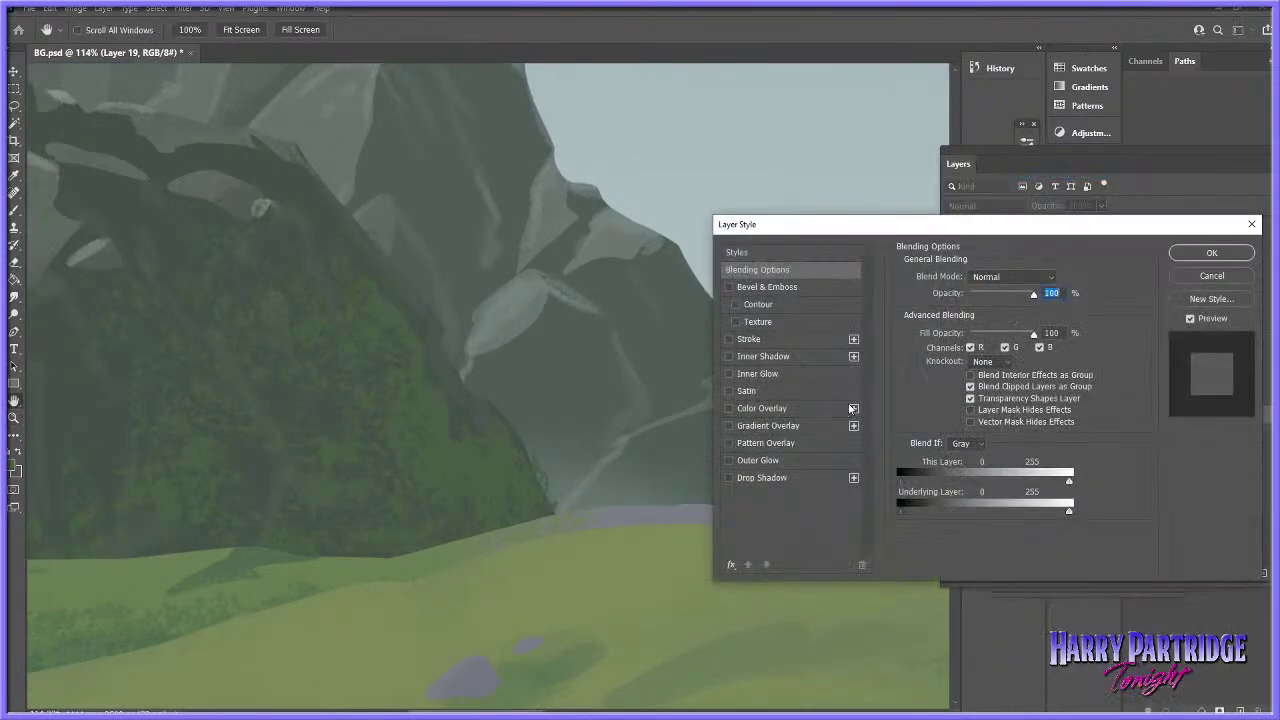
click(729, 460)
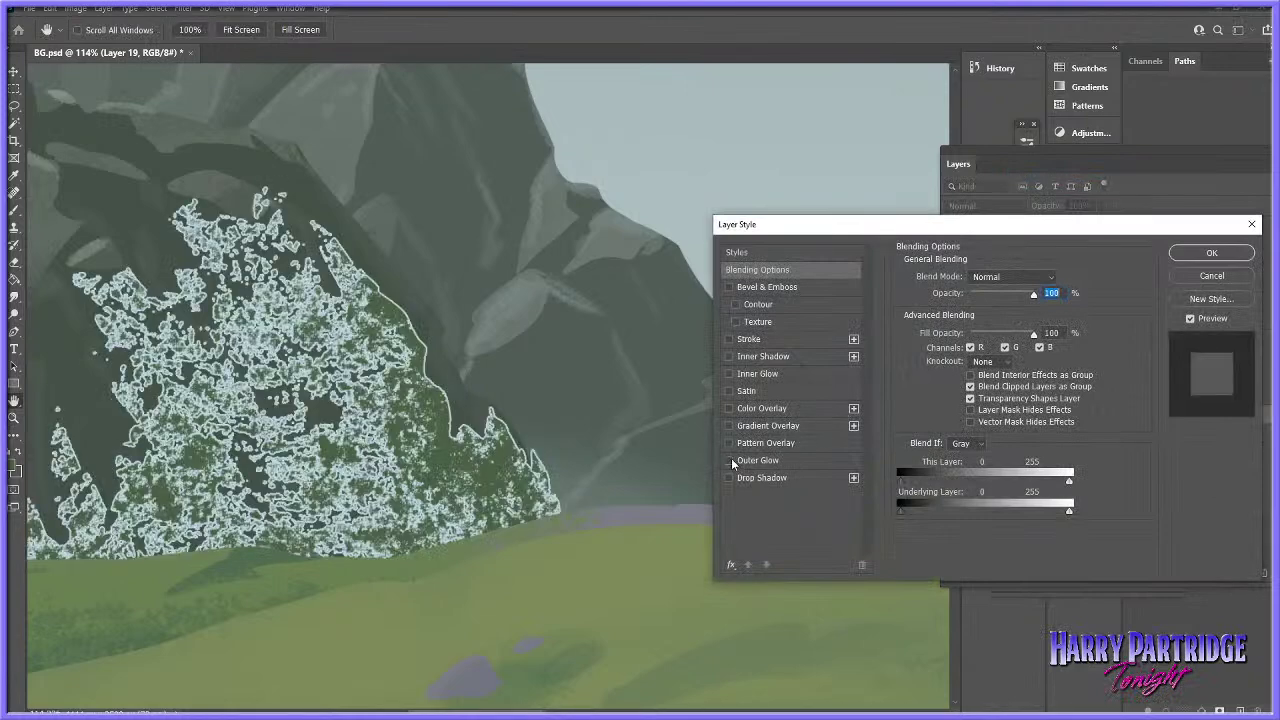
click(730, 460)
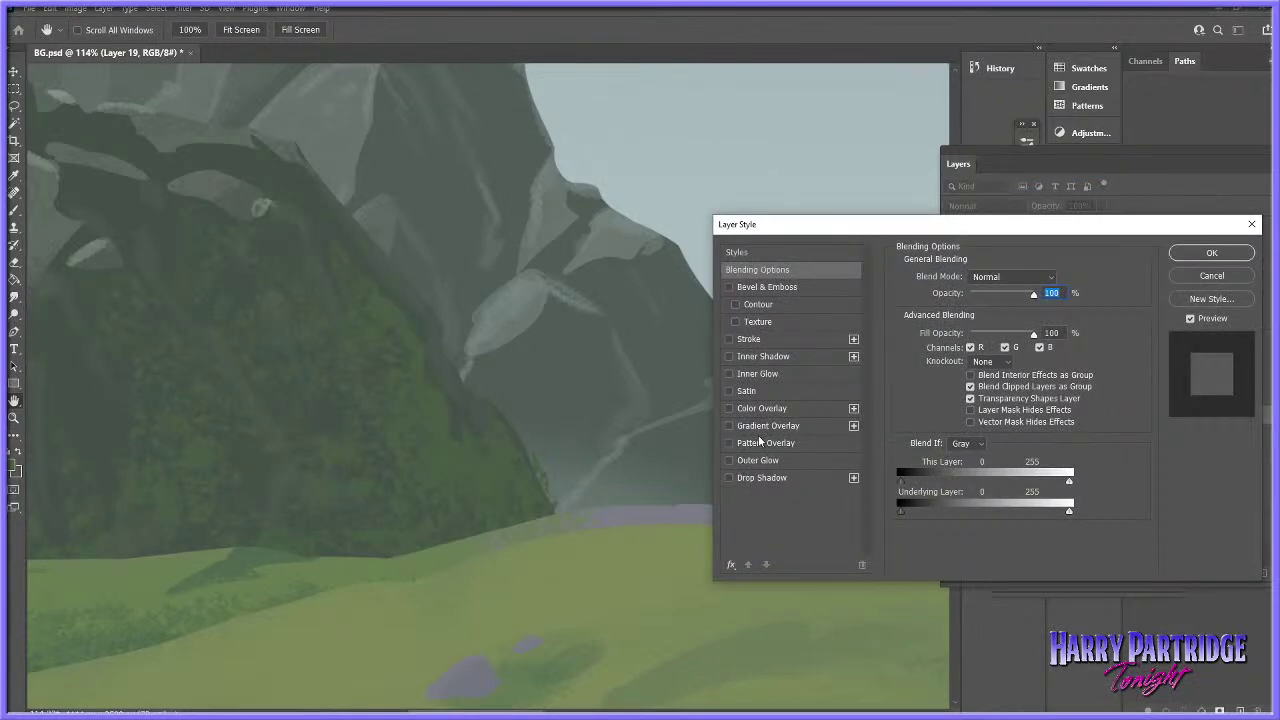
click(729, 287)
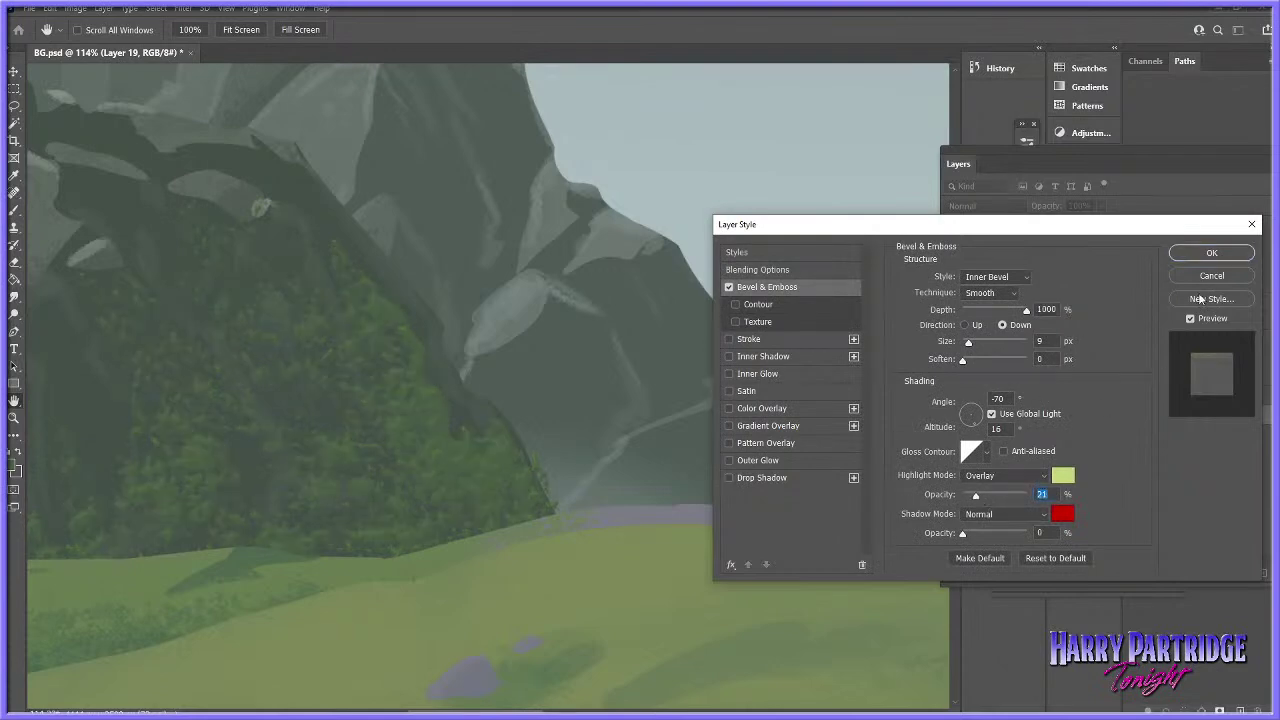
click(1211, 253)
- Touch up the upper edge of the rock foliage on Layer 19 with an 83 px foliage brush and compare the layer hidden and shown
key(z)
drag(541, 392, 448, 450)
mouse_move(375, 436)
mouse_down()
mouse_move(434, 417)
mouse_move(330, 430)
mouse_up()
drag(198, 527, 237, 531)
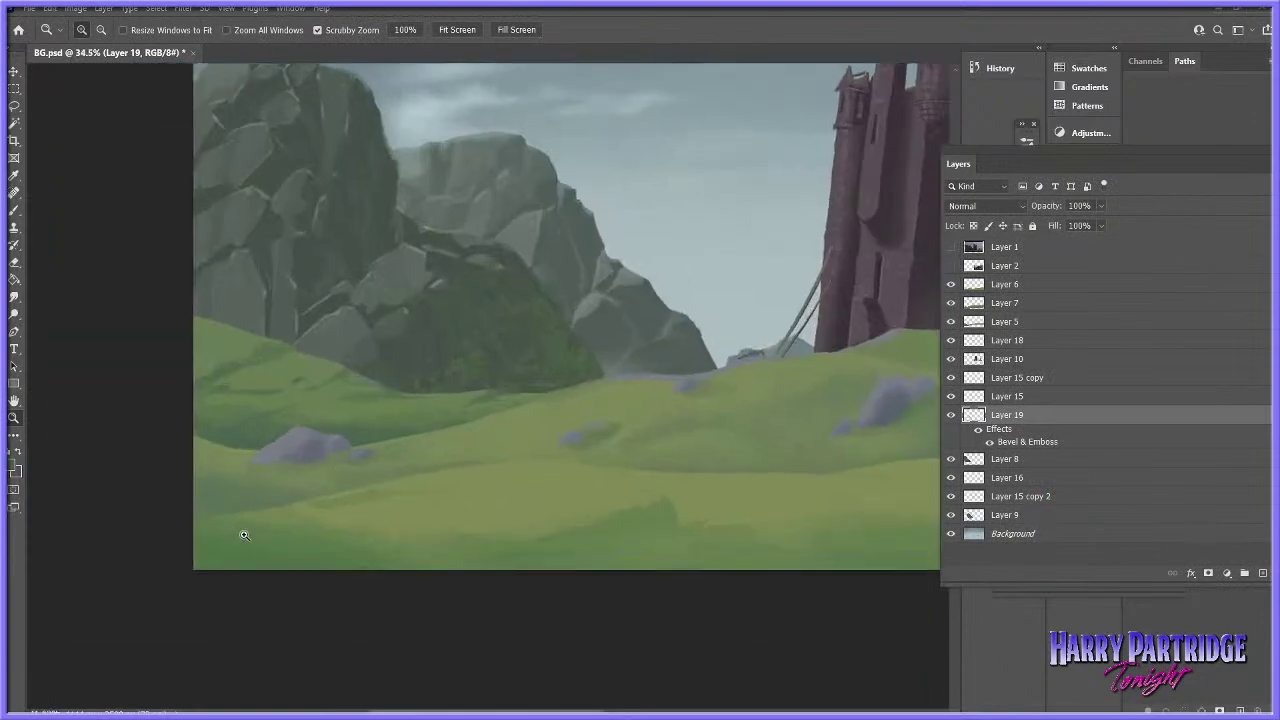
click(15, 211)
right_click(619, 302)
click(725, 338)
click(547, 297)
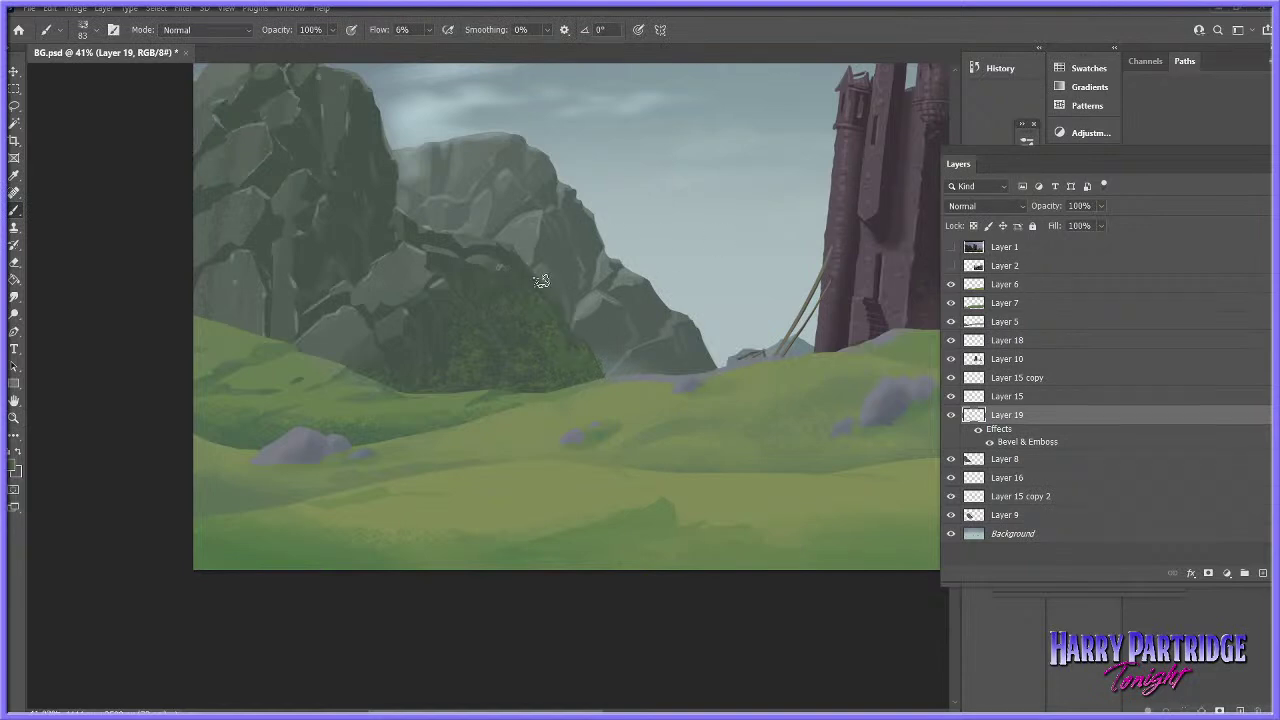
click(952, 418)
click(951, 418)
- Lasso several jagged patches down the right-hand face of the tall left rock
key(l)
mouse_move(350, 180)
mouse_down()
mouse_move(364, 129)
mouse_move(395, 245)
mouse_up()
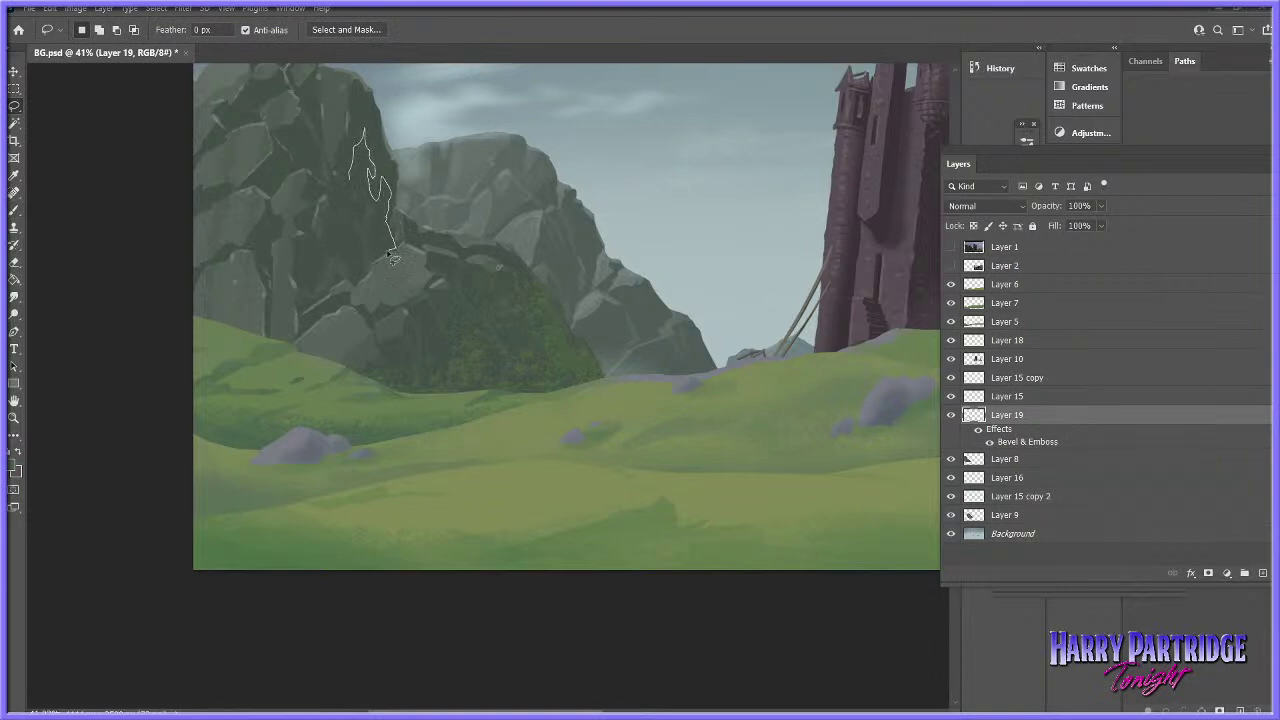
mouse_move(338, 250)
mouse_down()
mouse_move(336, 220)
mouse_move(362, 238)
mouse_up()
drag(352, 192, 350, 190)
shift+drag(308, 122, 348, 232)
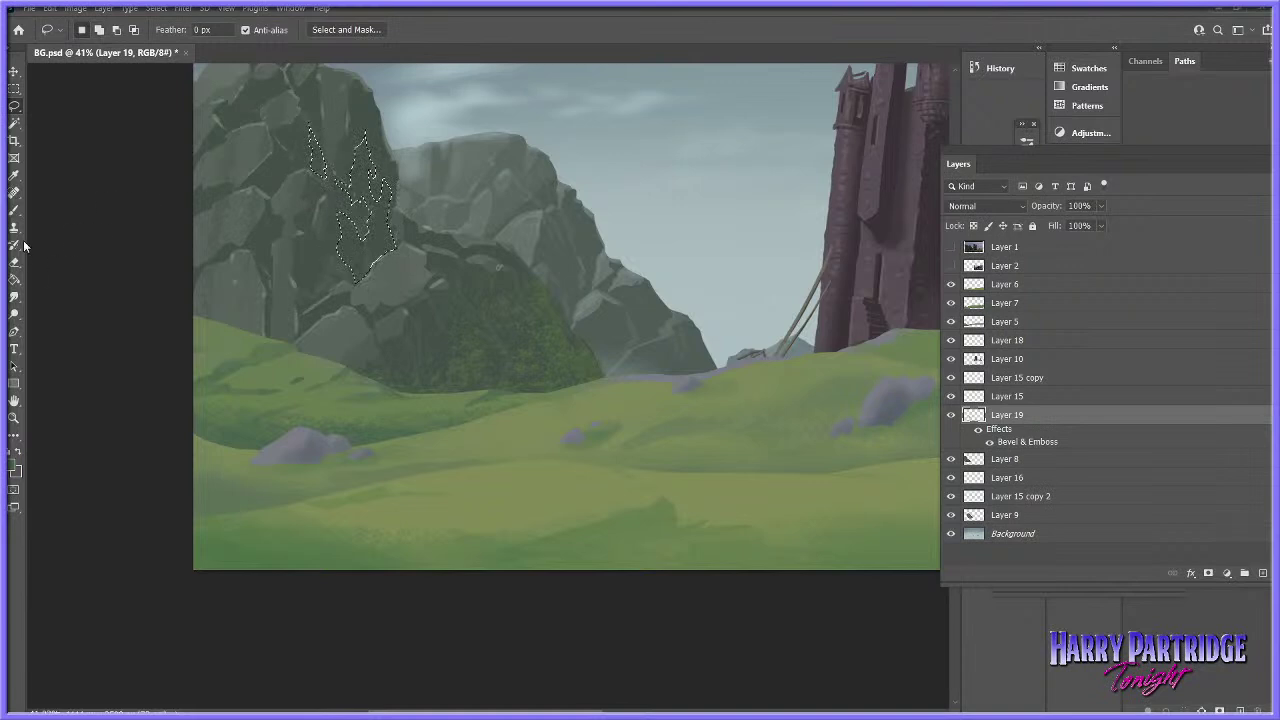
- Paint green foliage into the selected patches of the tall rock on Layer 19 and deselect
key(b)
right_click(398, 180)
click(518, 209)
mouse_move(375, 300)
mouse_down()
mouse_move(381, 208)
mouse_move(533, 240)
mouse_move(478, 225)
mouse_move(369, 290)
mouse_move(376, 305)
mouse_move(406, 130)
mouse_move(381, 300)
mouse_move(311, 125)
mouse_move(366, 285)
mouse_move(381, 180)
mouse_move(316, 125)
mouse_move(361, 300)
mouse_move(395, 136)
mouse_up()
right_click(477, 226)
click(620, 256)
key(ctrl+d)
- Examine how the new rock foliage reads in the whole composition at several magnifications
click(16, 400)
drag(573, 320, 448, 374)
key(z)
drag(551, 409, 523, 441)
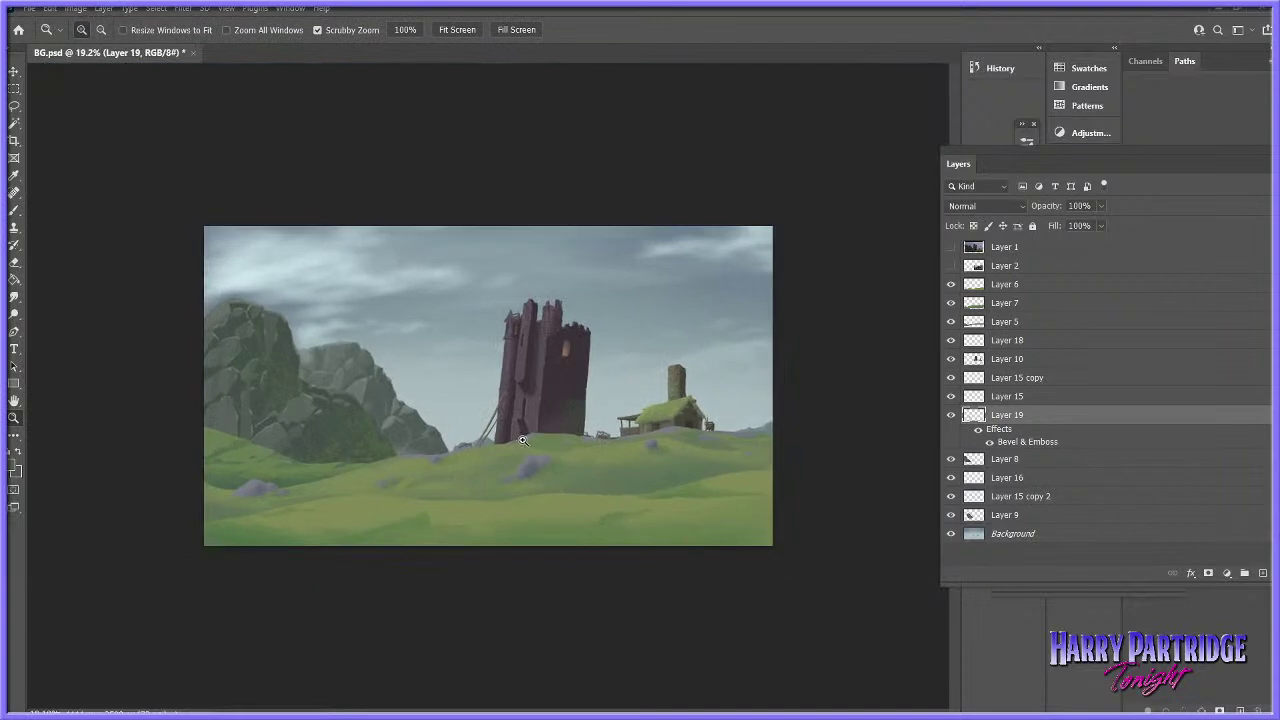
drag(376, 474, 416, 534)
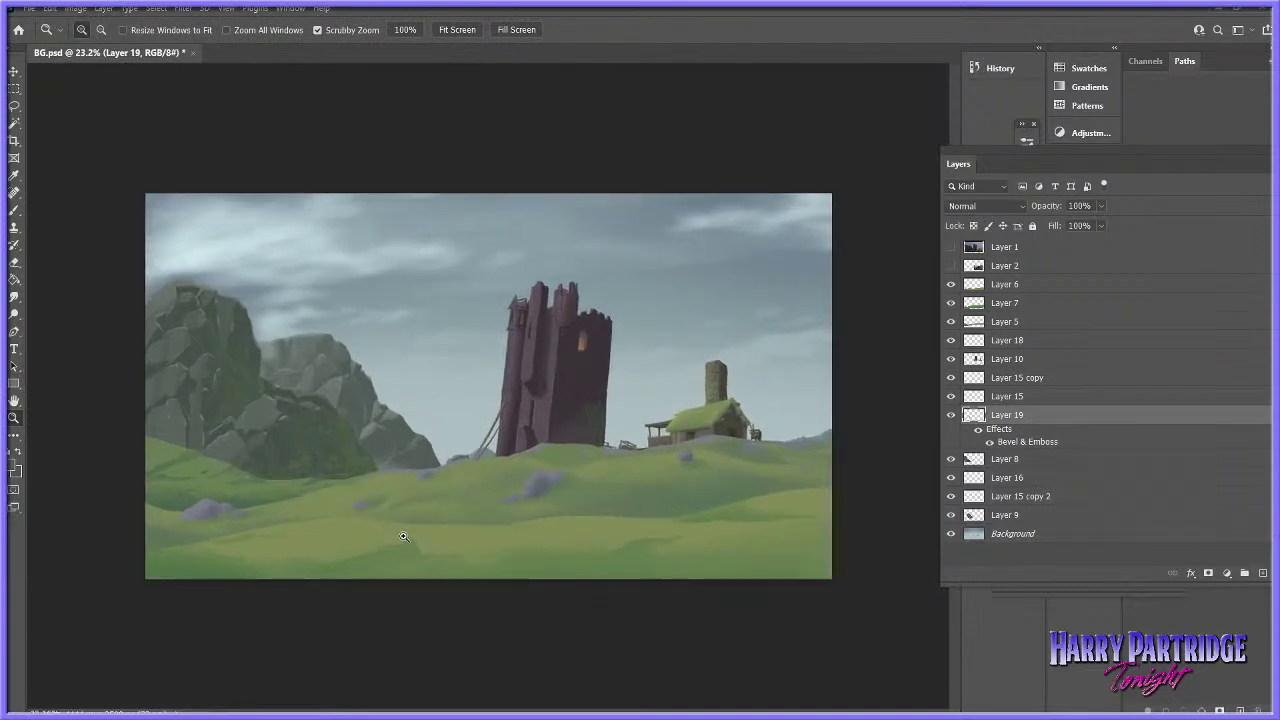
drag(370, 471, 393, 501)
mouse_move(298, 550)
mouse_down()
mouse_move(280, 553)
mouse_move(294, 535)
mouse_move(304, 545)
mouse_up()
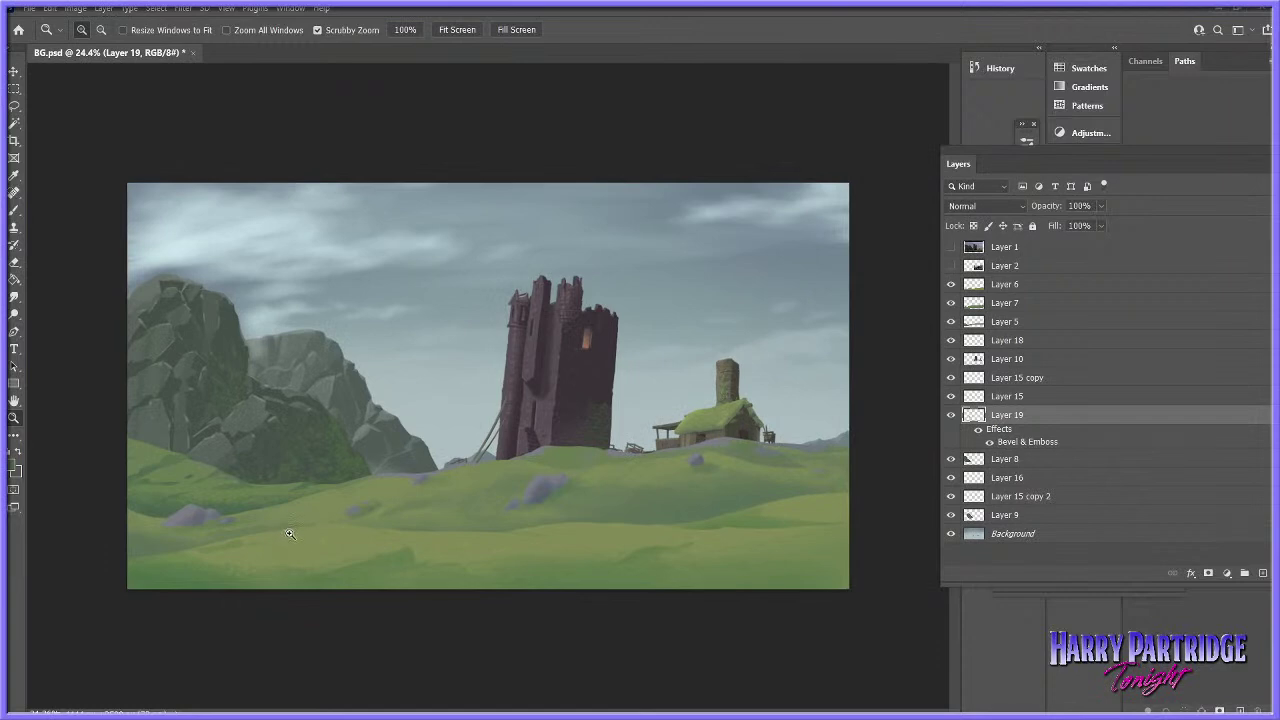
drag(291, 542, 366, 507)
key(ctrl+d)
drag(621, 404, 498, 460)
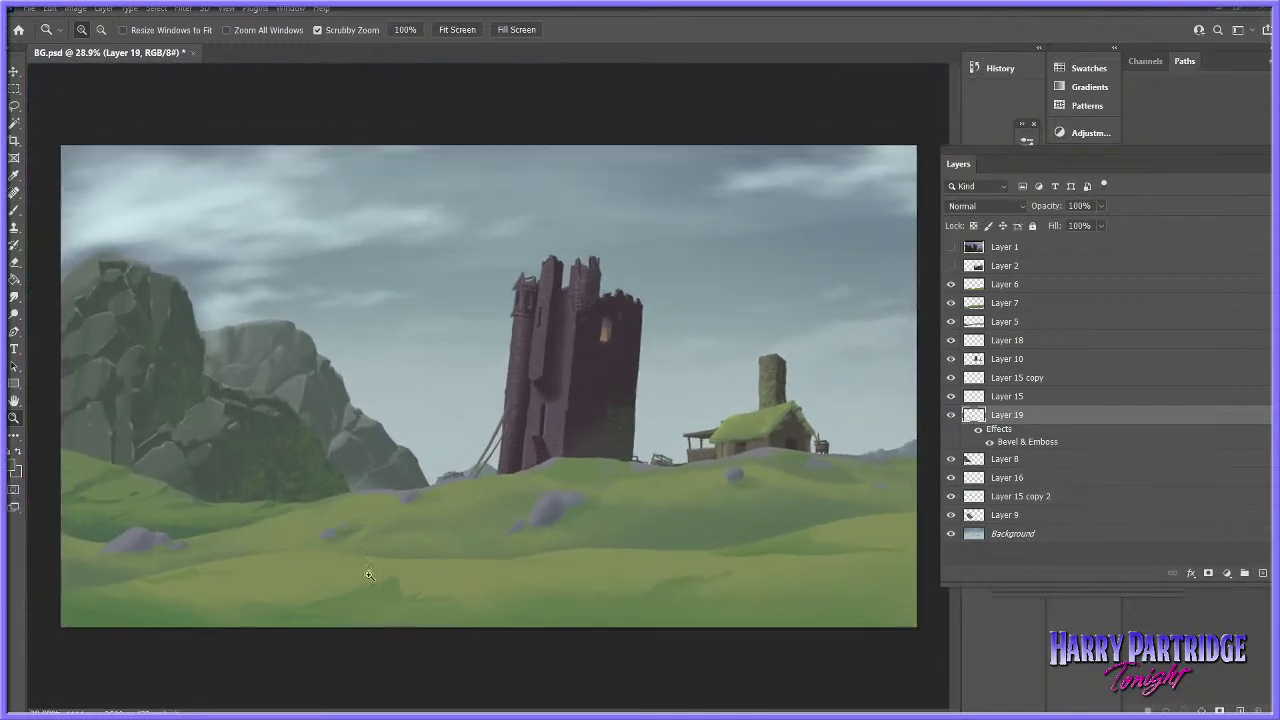
drag(369, 575, 410, 551)
drag(480, 466, 493, 480)
drag(443, 440, 447, 458)
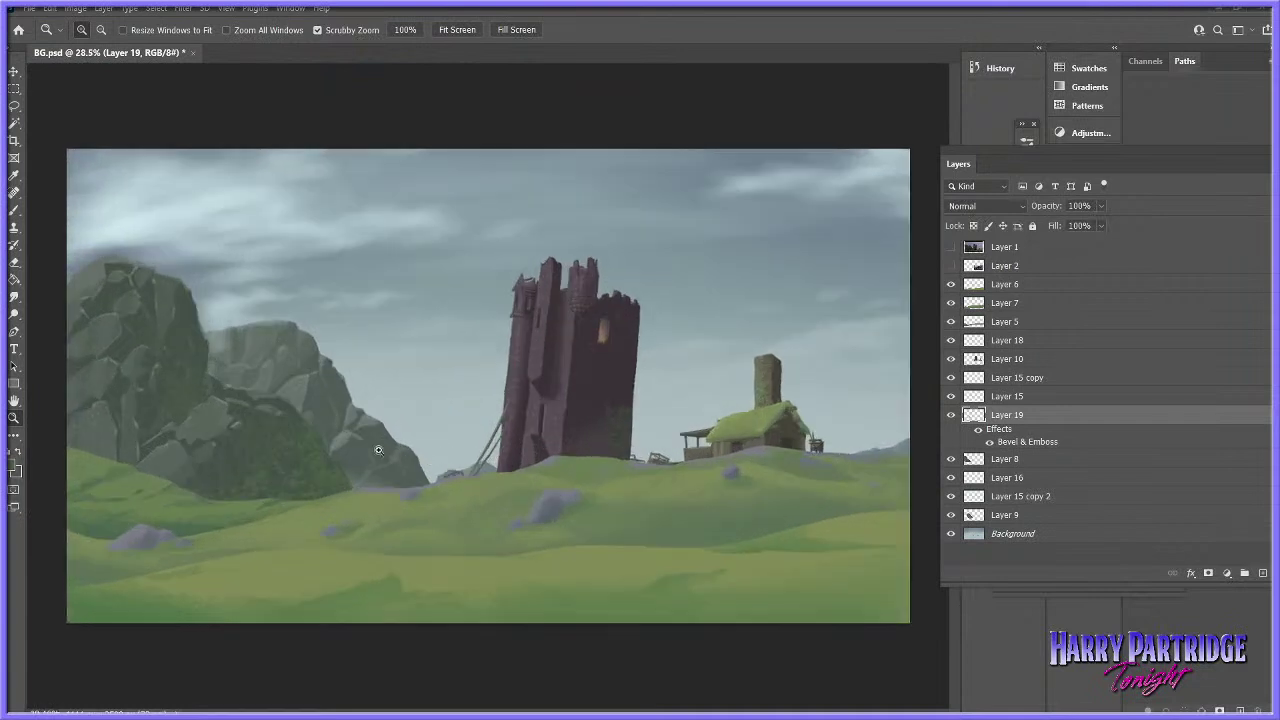
drag(315, 446, 347, 449)
- Lasso several patches on the lower slope of the distant rock, paint green foliage inside them with a 321 px brush, and deselect
drag(431, 505, 440, 553)
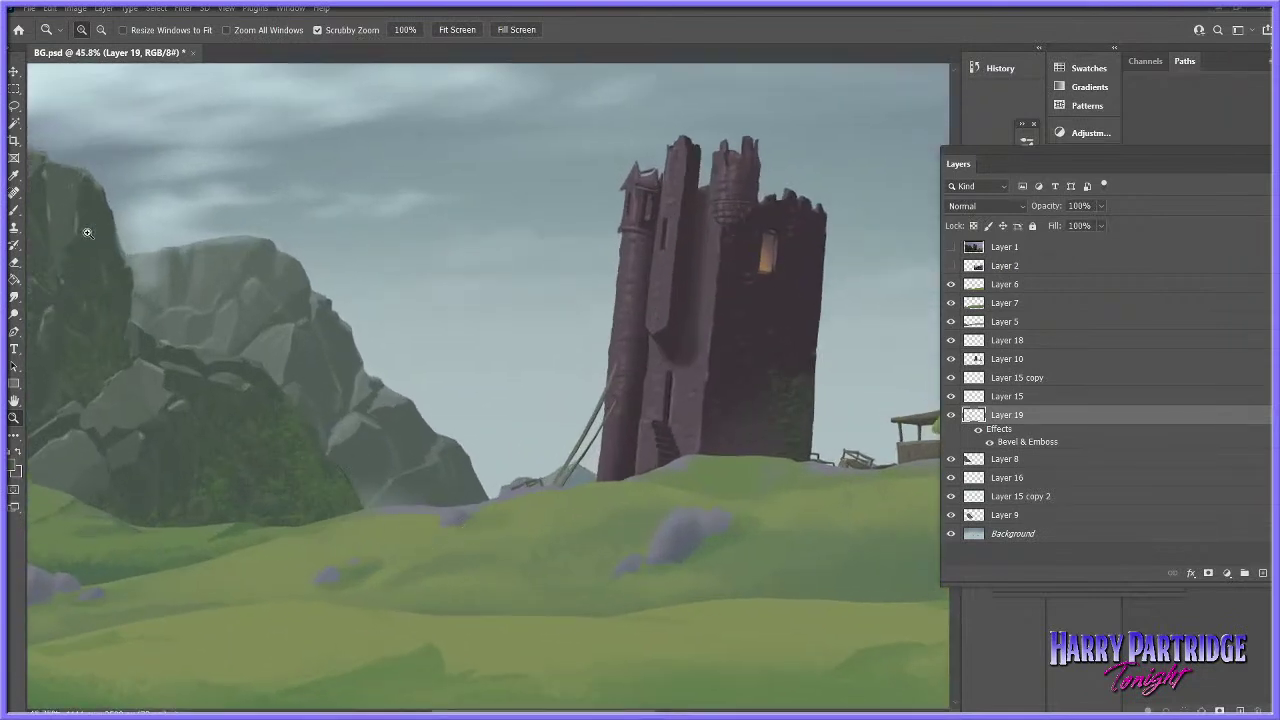
key(l)
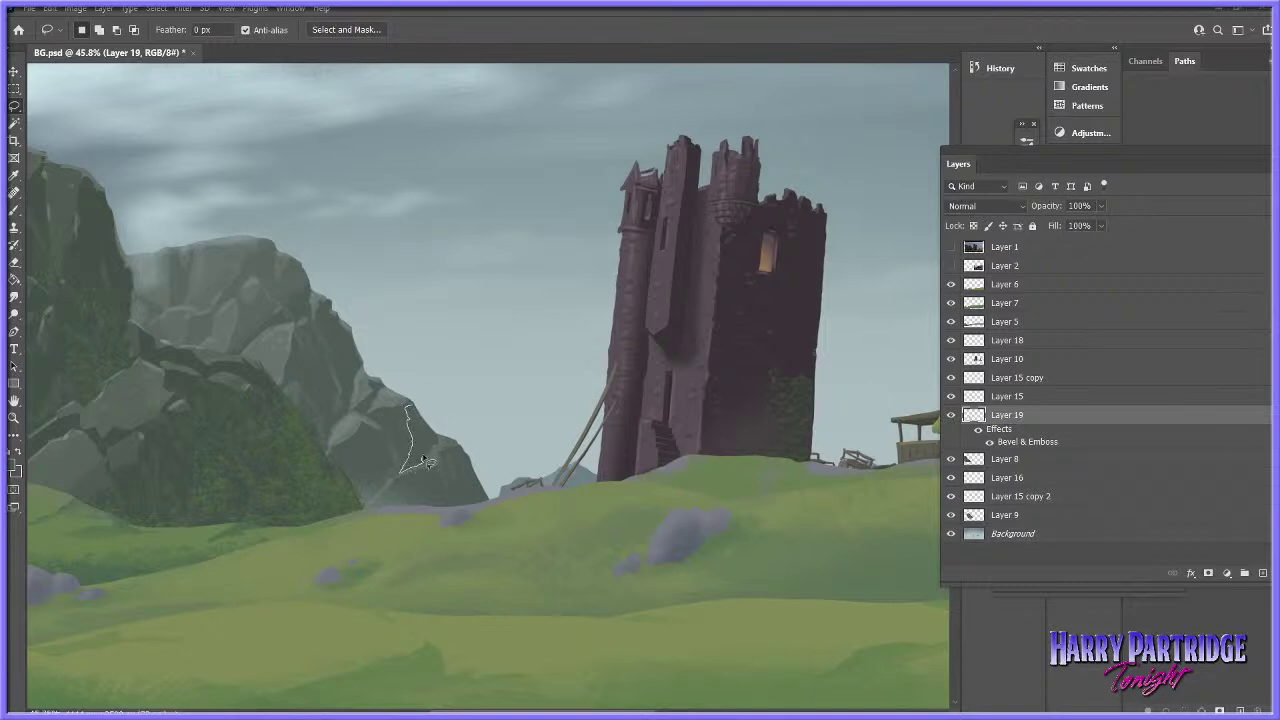
mouse_move(432, 440)
mouse_down()
mouse_move(412, 488)
mouse_move(376, 506)
mouse_move(451, 530)
mouse_move(484, 514)
mouse_move(455, 484)
mouse_up()
mouse_move(353, 458)
mouse_down()
mouse_move(389, 463)
mouse_move(375, 439)
mouse_up()
mouse_move(315, 362)
mouse_down()
mouse_move(320, 408)
mouse_move(335, 392)
mouse_up()
key(b)
mouse_move(428, 565)
mouse_down()
mouse_move(418, 453)
mouse_move(488, 503)
mouse_up()
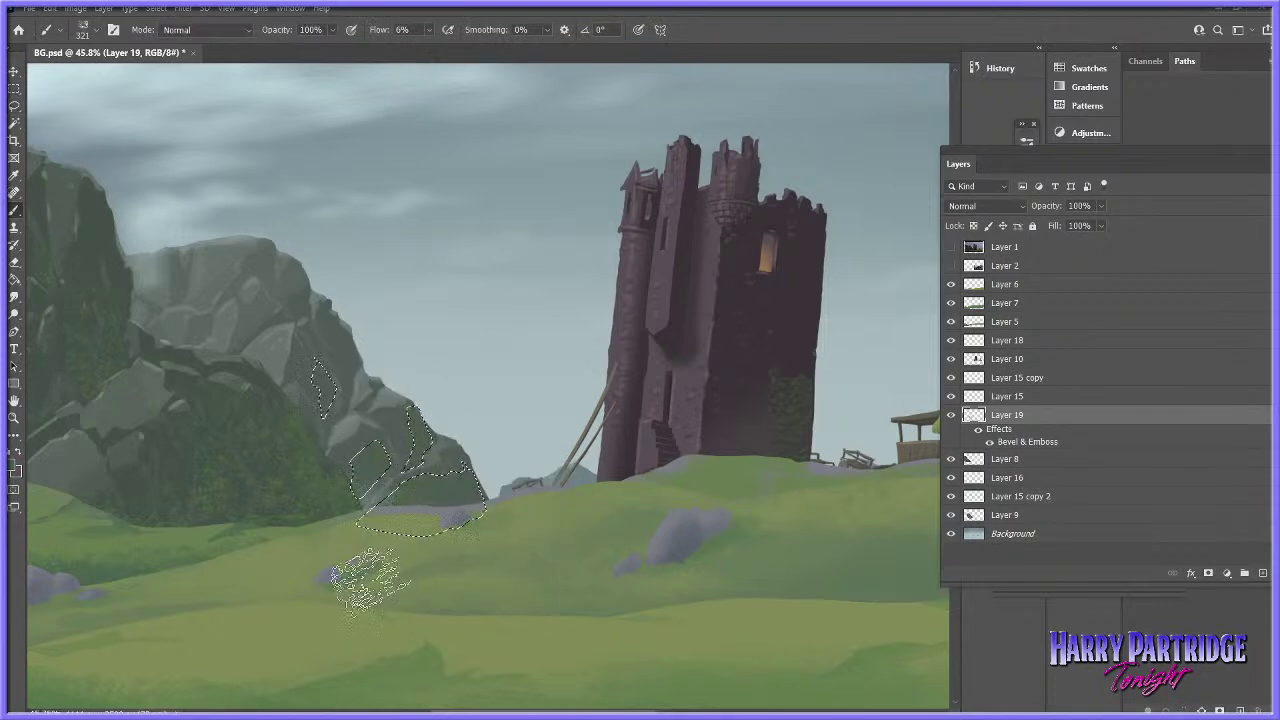
key(ctrl+d)
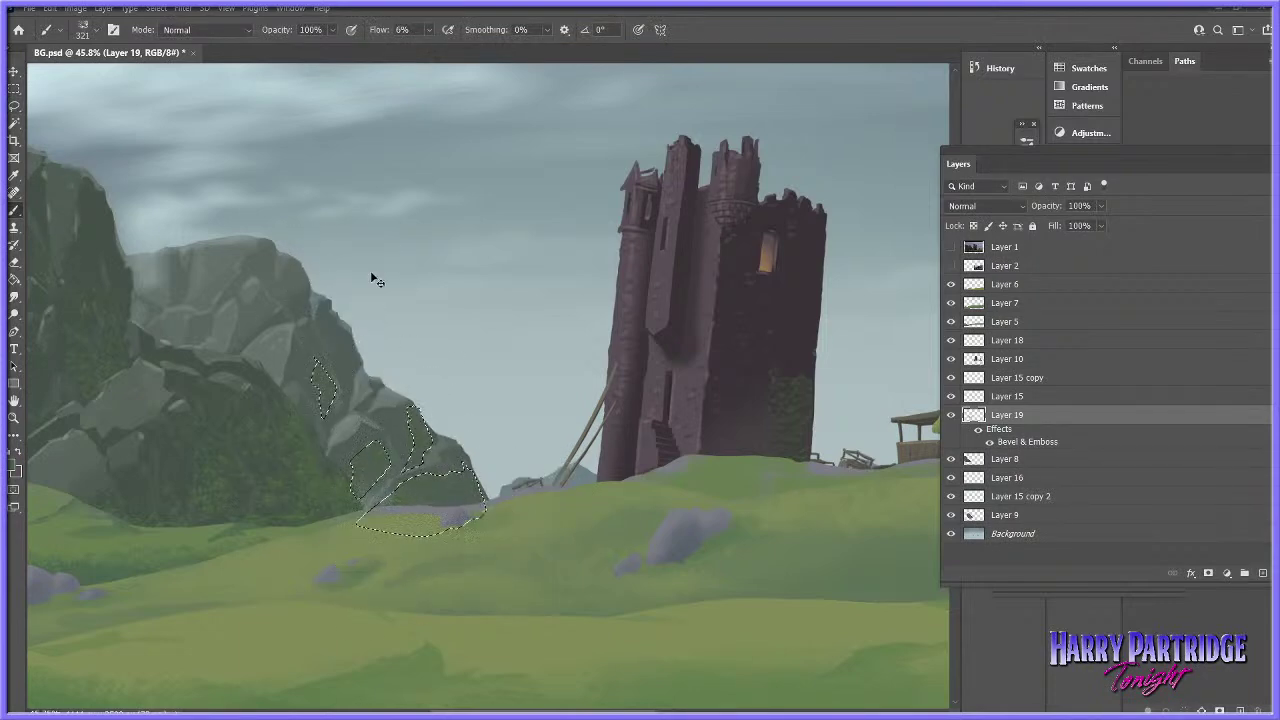
- Examine the foliage on both rock formations in full view and closer up
key(z)
drag(559, 476, 564, 508)
drag(352, 529, 365, 534)
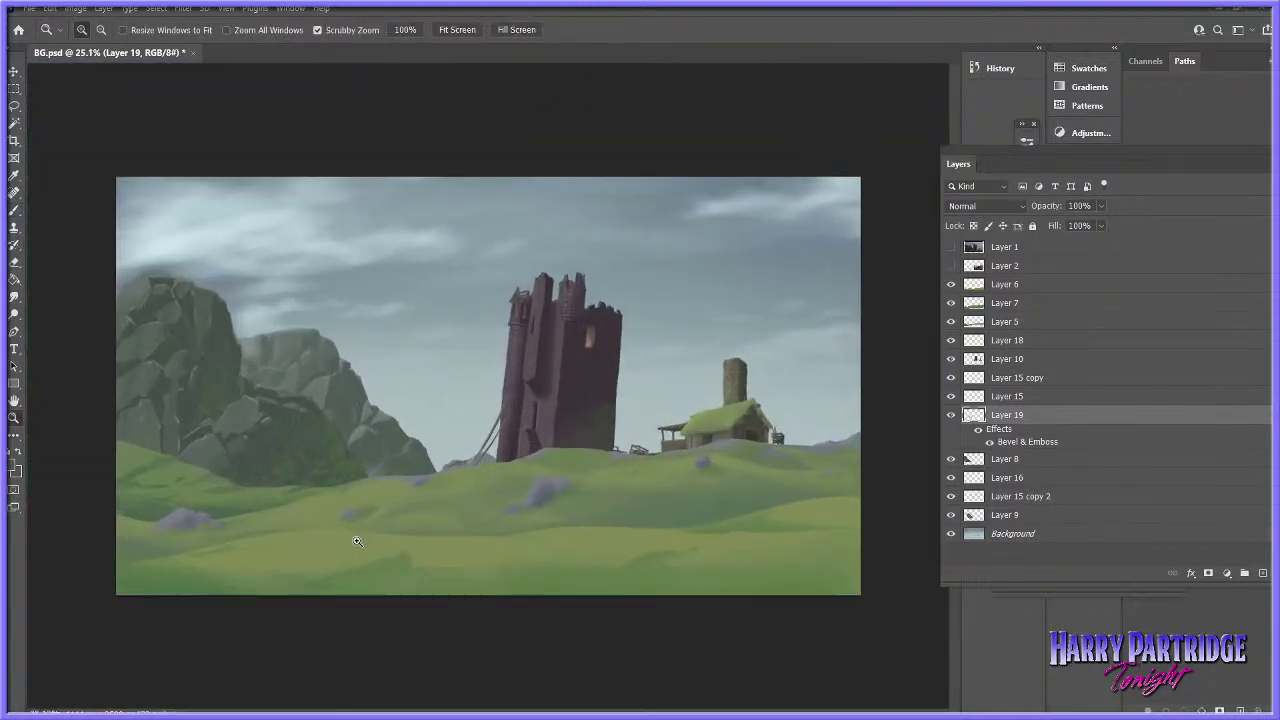
scroll(352, 537, down, 1)
drag(98, 378, 120, 361)
click(15, 211)
click(245, 710)
scroll(570, 390, left, 1)
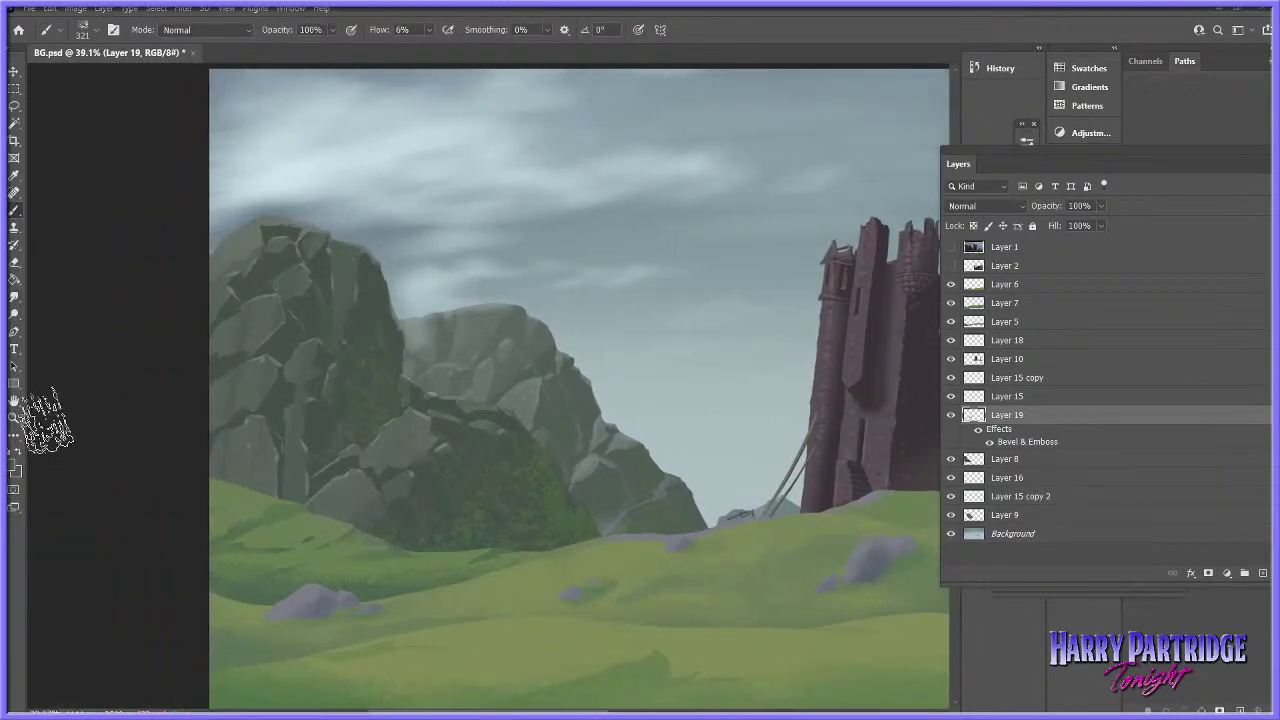
click(14, 420)
click(20, 213)
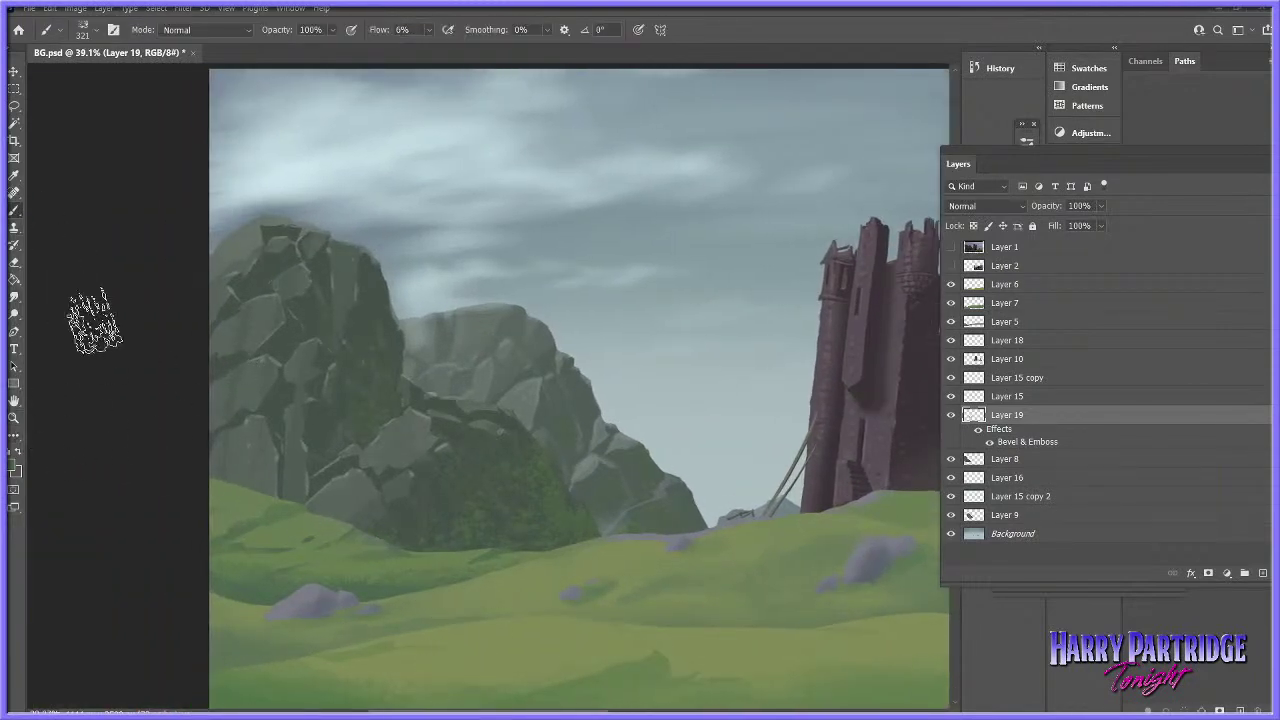
- Select Layer 8, sample the gray of the rock face, and lighten it as the foreground color
click(951, 459)
click(951, 459)
click(1020, 455)
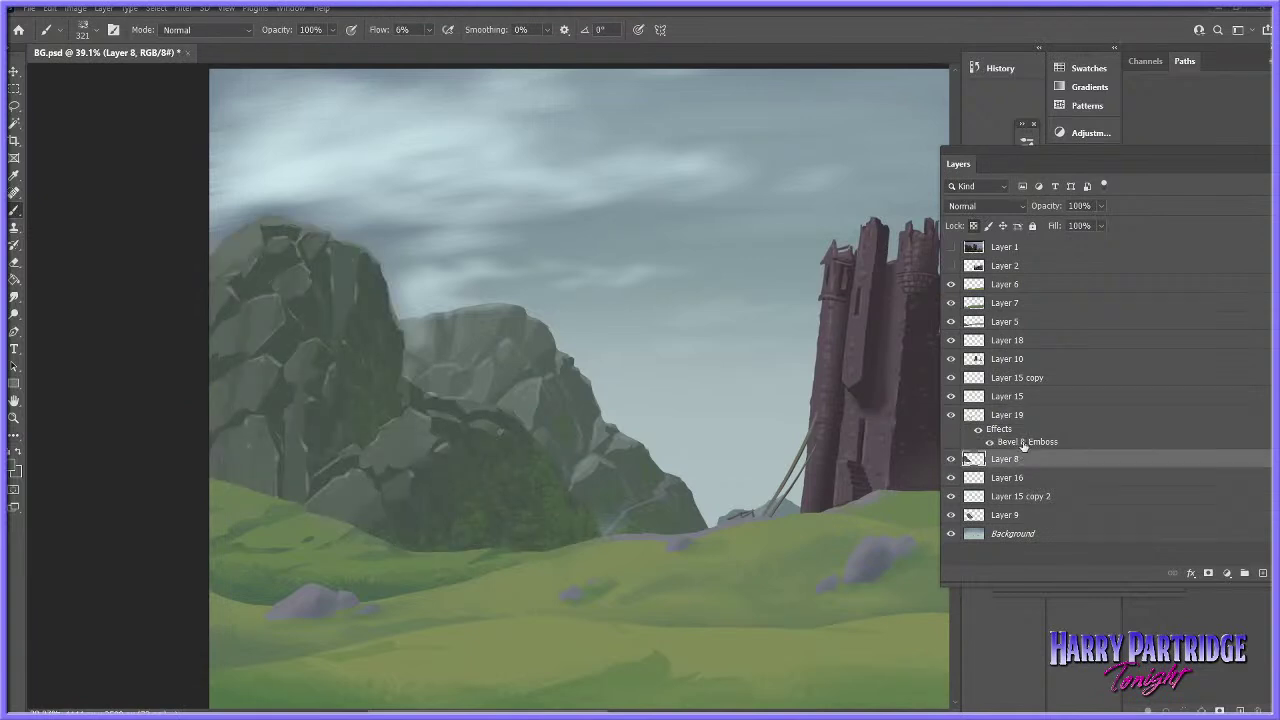
click(13, 469)
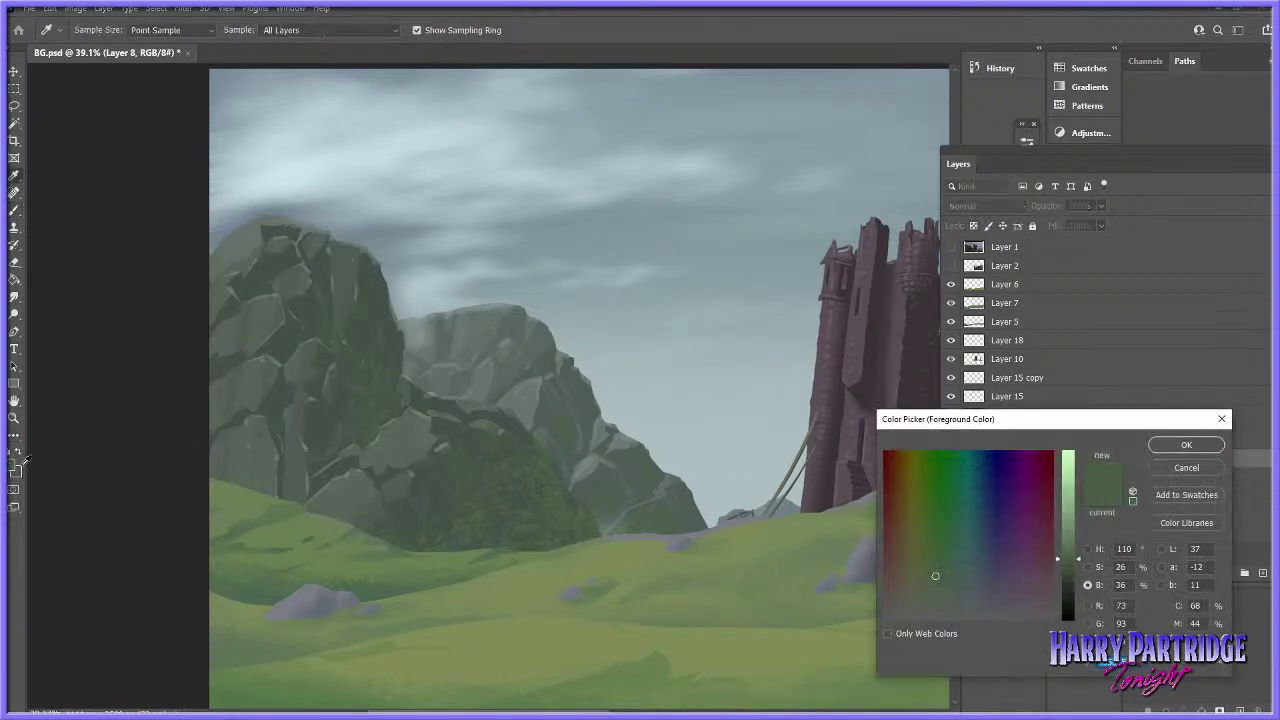
click(1219, 420)
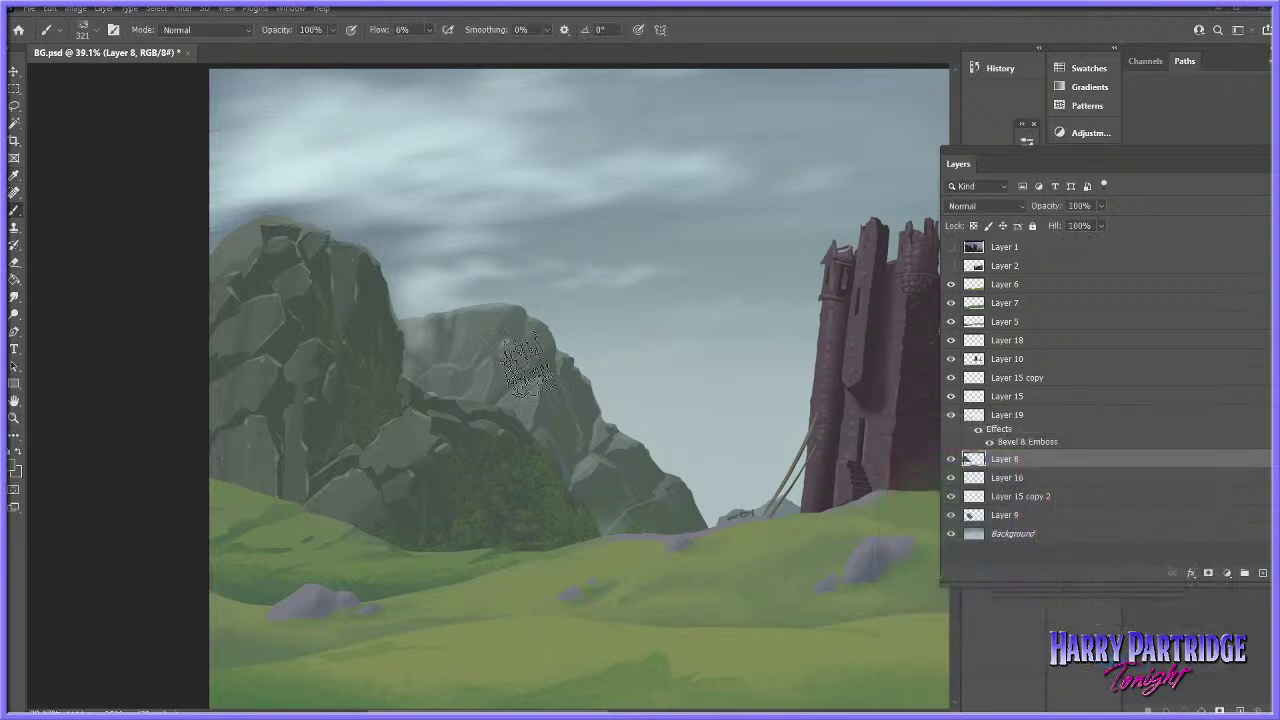
click(13, 469)
click(430, 410)
drag(1070, 540, 1088, 499)
click(1186, 444)
key(b)
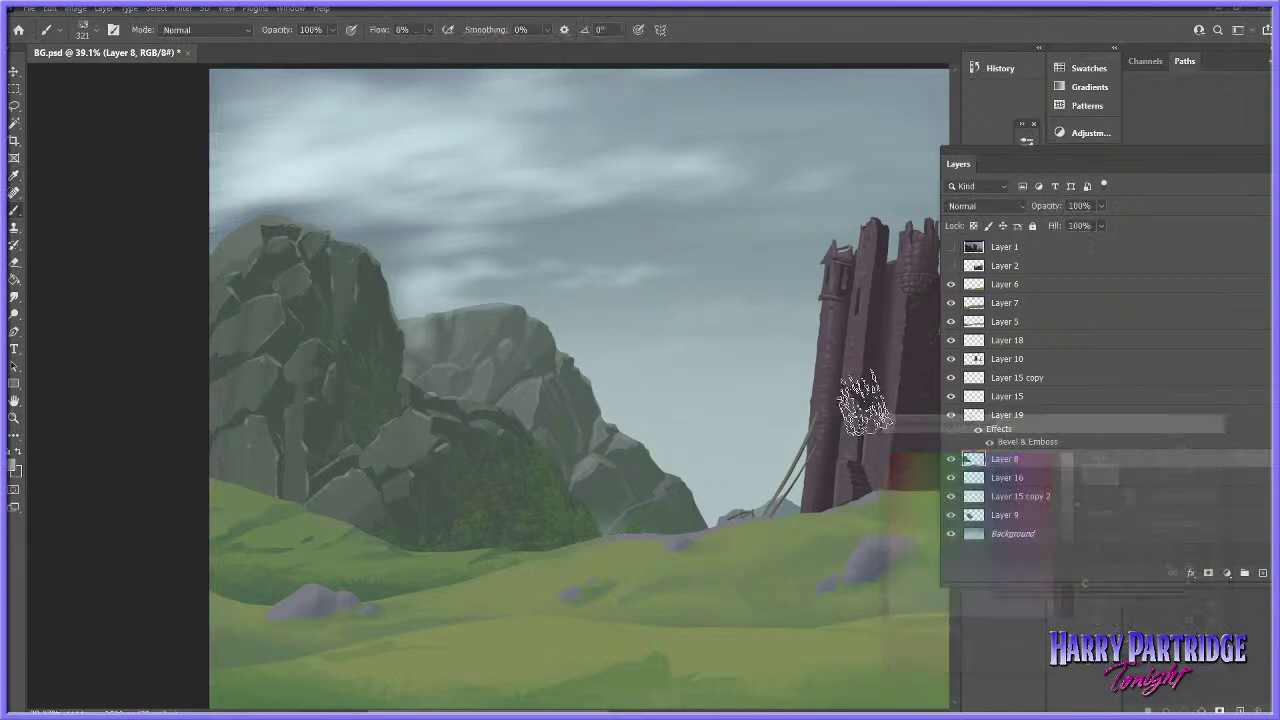
- Choose the Kyle's Spatter Brushes - Pressure brush from the Special Effects Brushes
right_click(600, 418)
mouse_move(744, 598)
mouse_down()
mouse_move(744, 612)
mouse_move(746, 558)
mouse_move(742, 614)
mouse_up()
click(729, 595)
click(604, 603)
scroll(746, 606, down, 5)
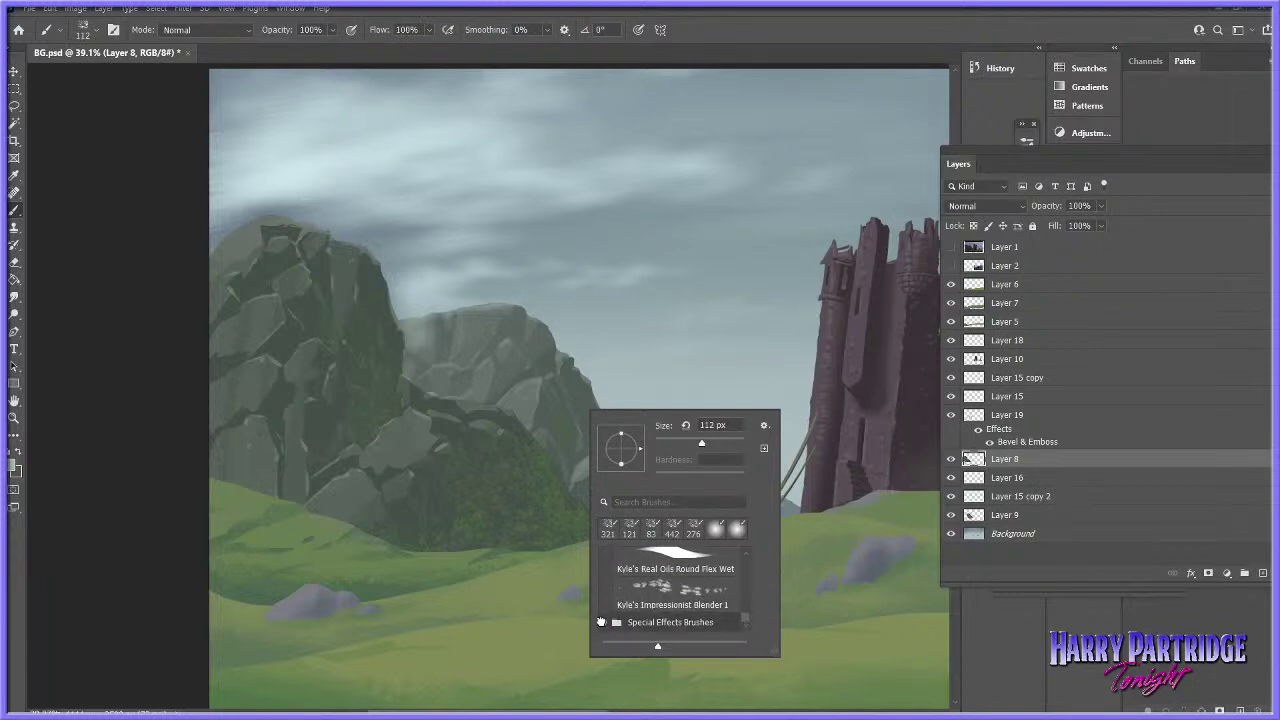
click(604, 624)
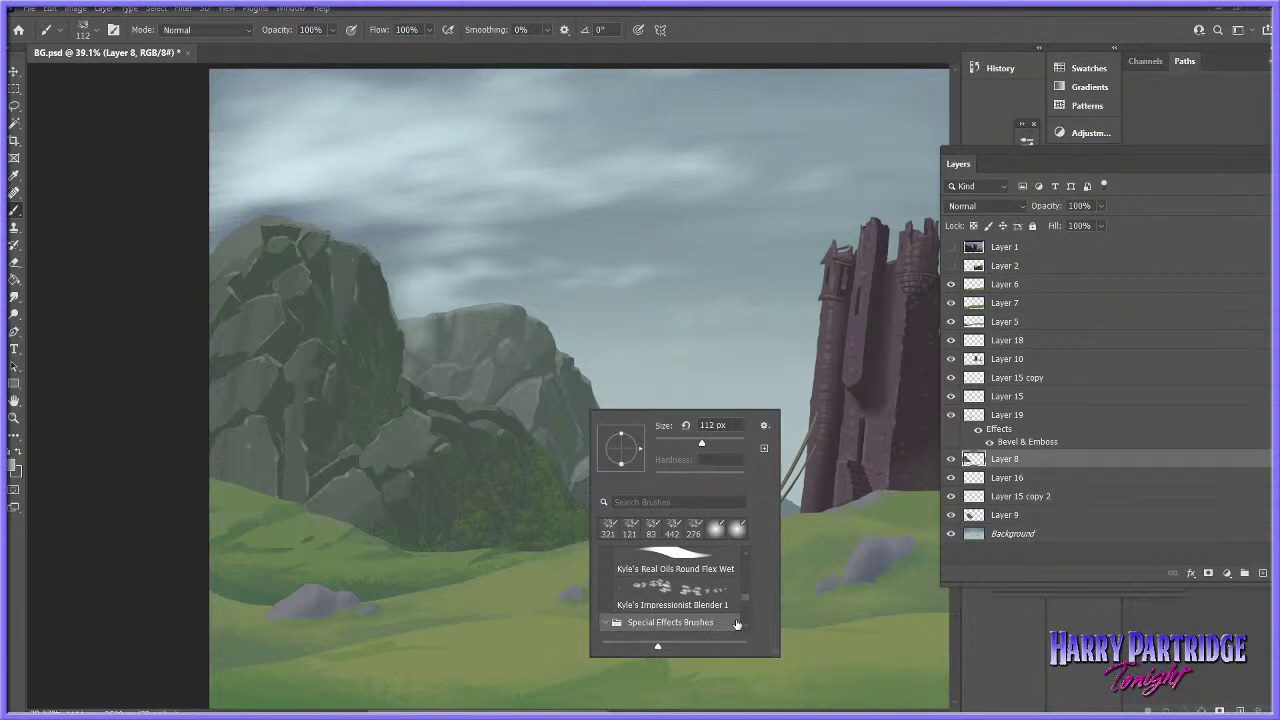
scroll(744, 601, down, 3)
click(740, 605)
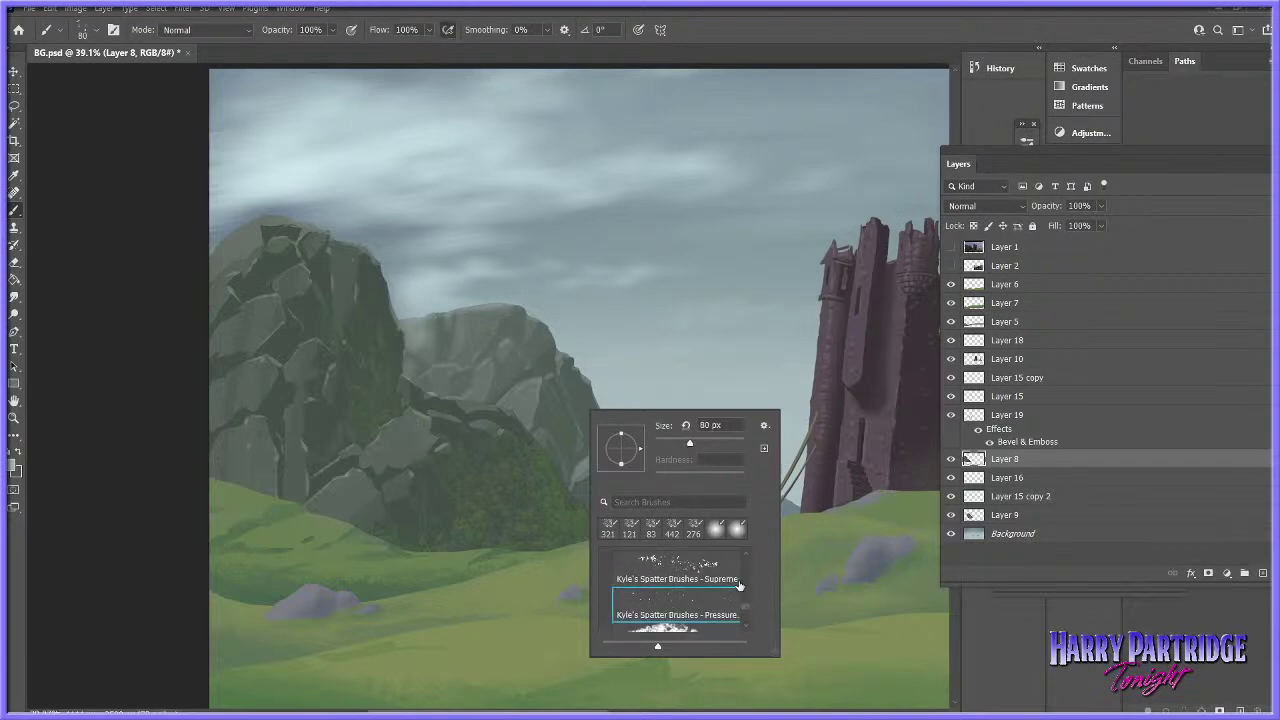
- Test the spatter brush on the tall left rock and reduce its flow to 17%
right_click(335, 374)
click(318, 380)
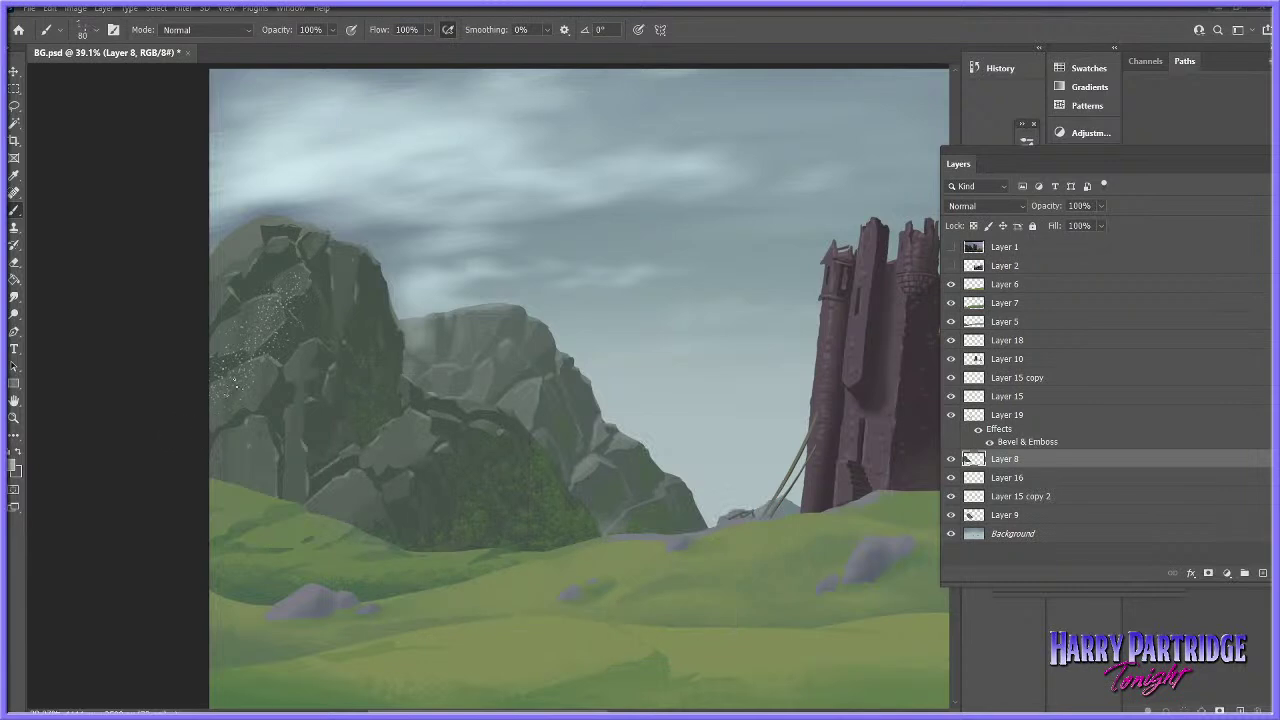
click(429, 29)
drag(436, 50, 373, 50)
right_click(402, 282)
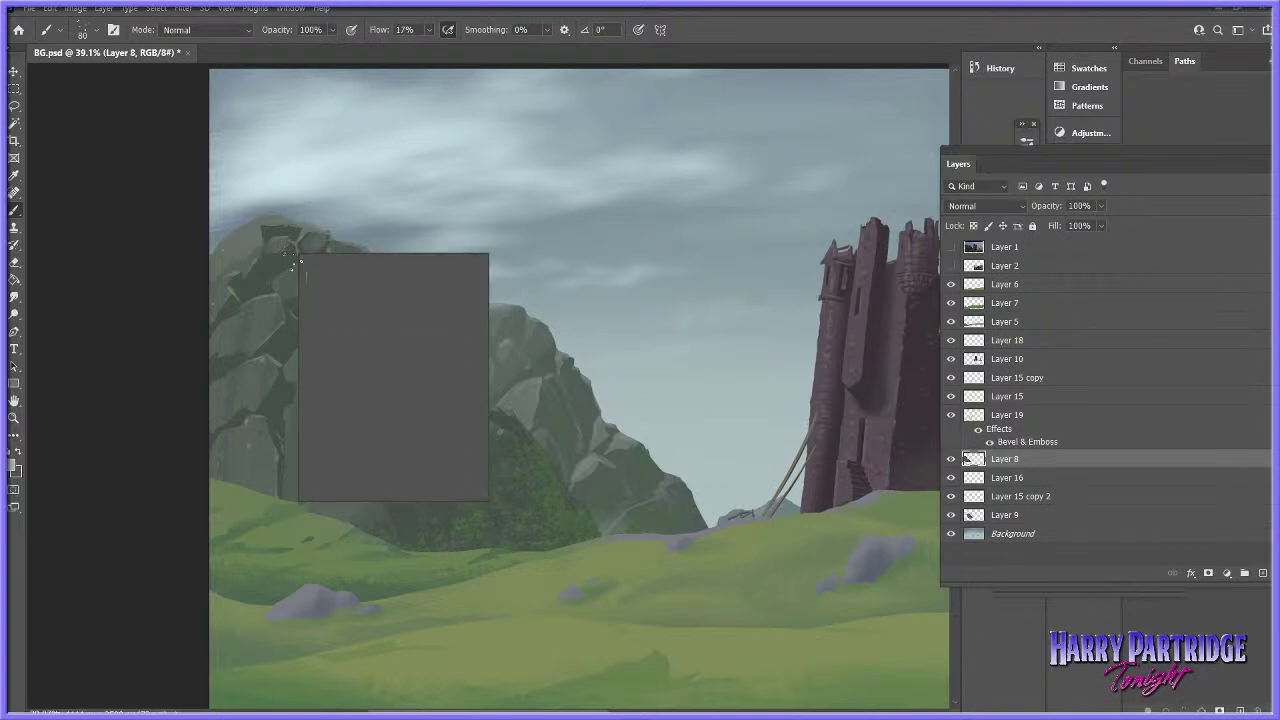
key(Return)
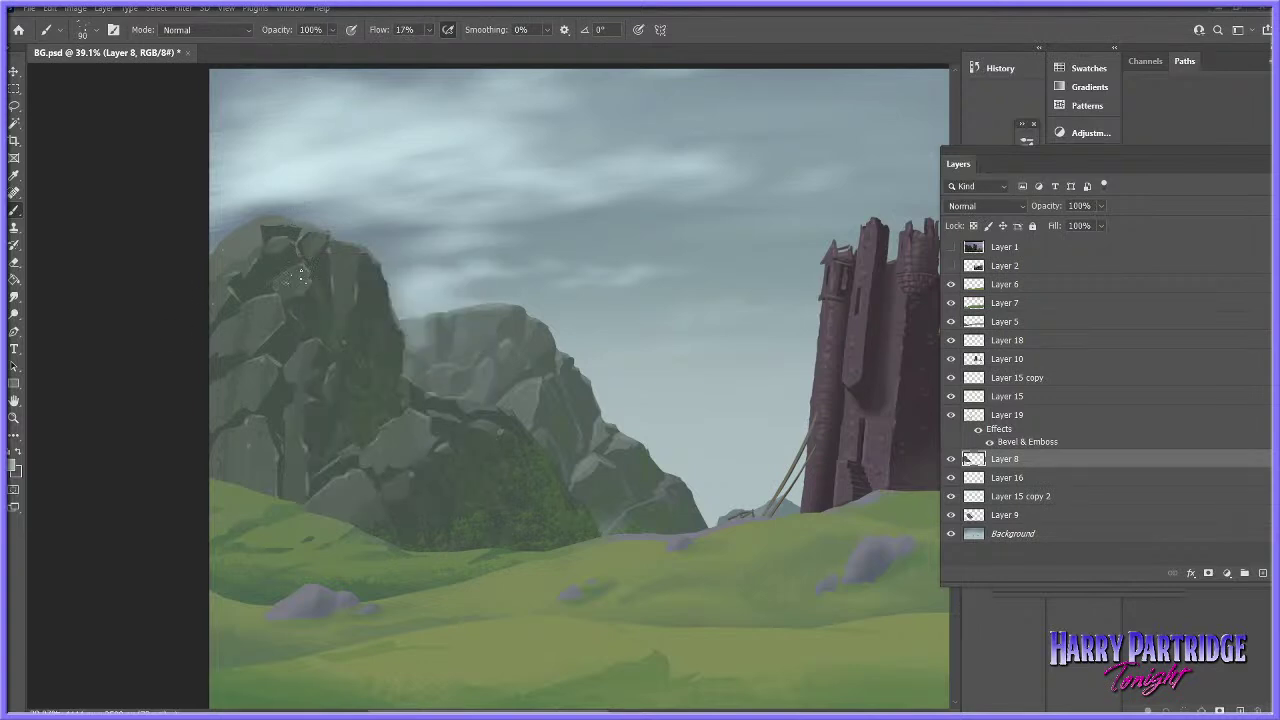
- Lasso the light stone faces across the left rock formation, adding each one to a combined selection
click(14, 417)
drag(234, 265, 280, 269)
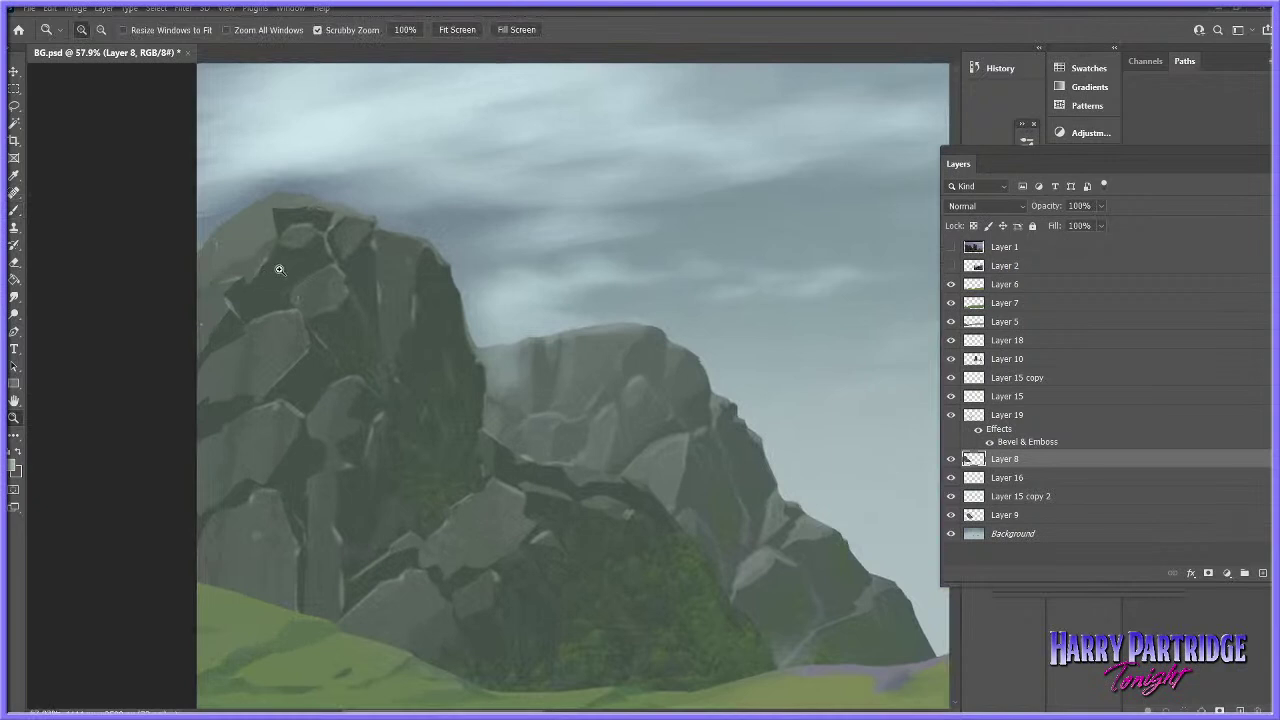
click(14, 107)
drag(207, 212, 183, 347)
mouse_move(232, 313)
mouse_down()
mouse_move(276, 226)
mouse_move(207, 214)
mouse_up()
drag(312, 222, 314, 236)
mouse_move(330, 267)
mouse_down()
mouse_move(297, 287)
mouse_move(332, 268)
mouse_up()
mouse_move(297, 311)
mouse_down()
mouse_move(232, 349)
mouse_move(258, 393)
mouse_move(296, 314)
mouse_up()
mouse_move(286, 414)
mouse_down()
mouse_move(202, 487)
mouse_move(288, 410)
mouse_move(345, 398)
mouse_up()
mouse_move(280, 514)
mouse_down()
mouse_move(275, 578)
mouse_move(282, 505)
mouse_up()
drag(335, 472, 322, 558)
drag(425, 574, 432, 577)
mouse_move(472, 505)
mouse_down()
mouse_move(525, 520)
mouse_move(471, 497)
mouse_up()
drag(530, 488, 567, 471)
mouse_move(394, 280)
mouse_down()
mouse_move(417, 289)
mouse_move(396, 282)
mouse_up()
- Spatter light specks over the selected left rock faces with the brush at 115 px, and set its opacity to 49%
key(b)
right_click(340, 239)
drag(486, 281, 492, 281)
mouse_move(235, 250)
mouse_down()
mouse_move(190, 302)
mouse_move(283, 214)
mouse_up()
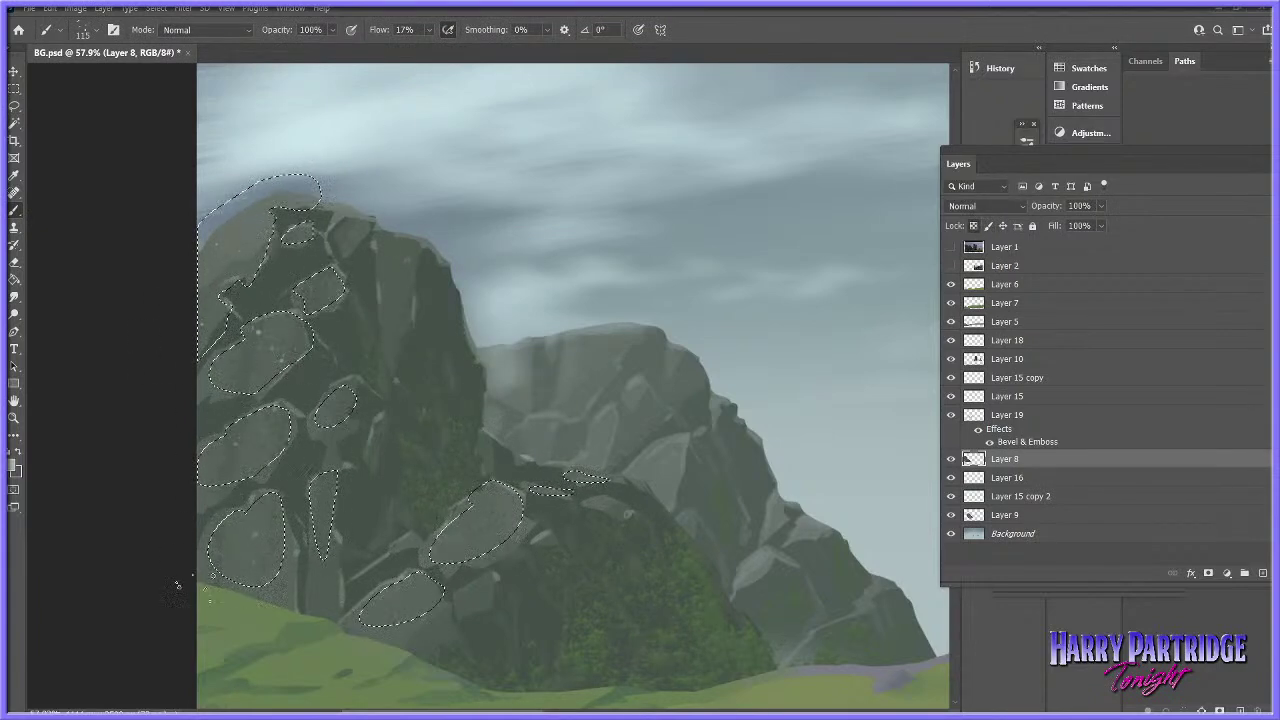
key(4)
key(9)
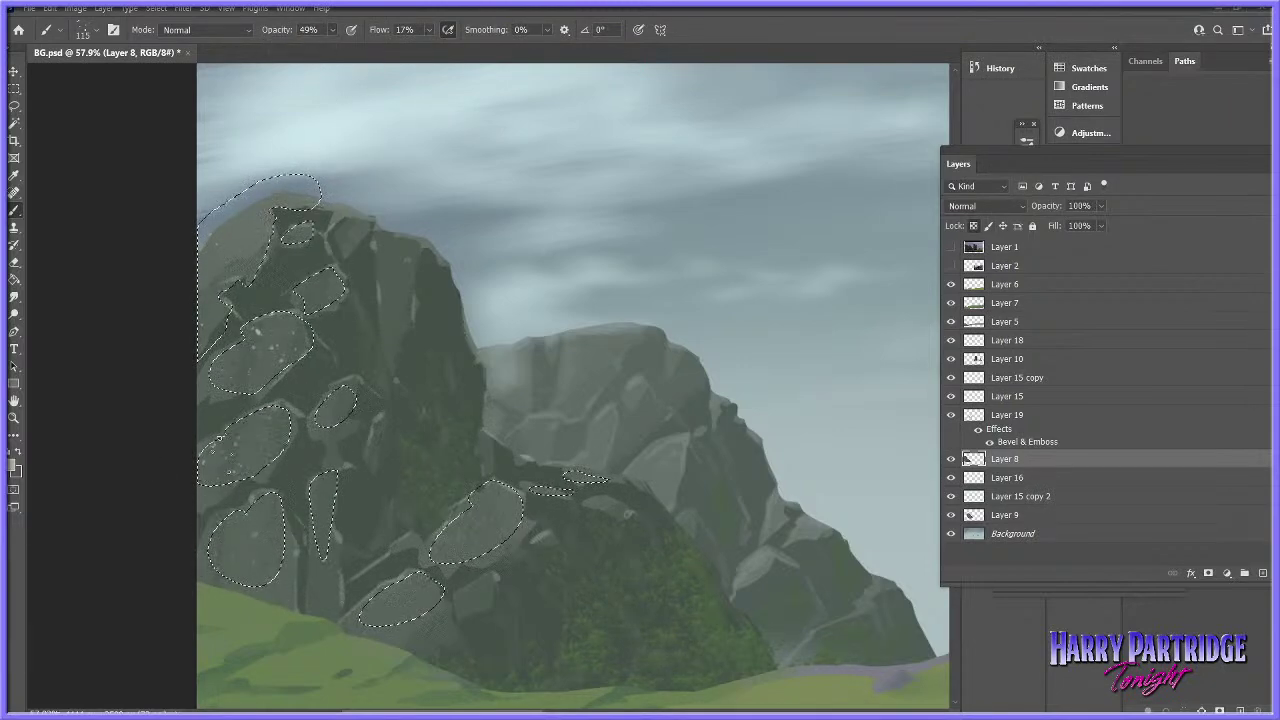
- Set the spatter brush to 75 px, 41% flow and 18% opacity for the selected rock faces, and clear the selection
key(z)
drag(494, 450, 425, 510)
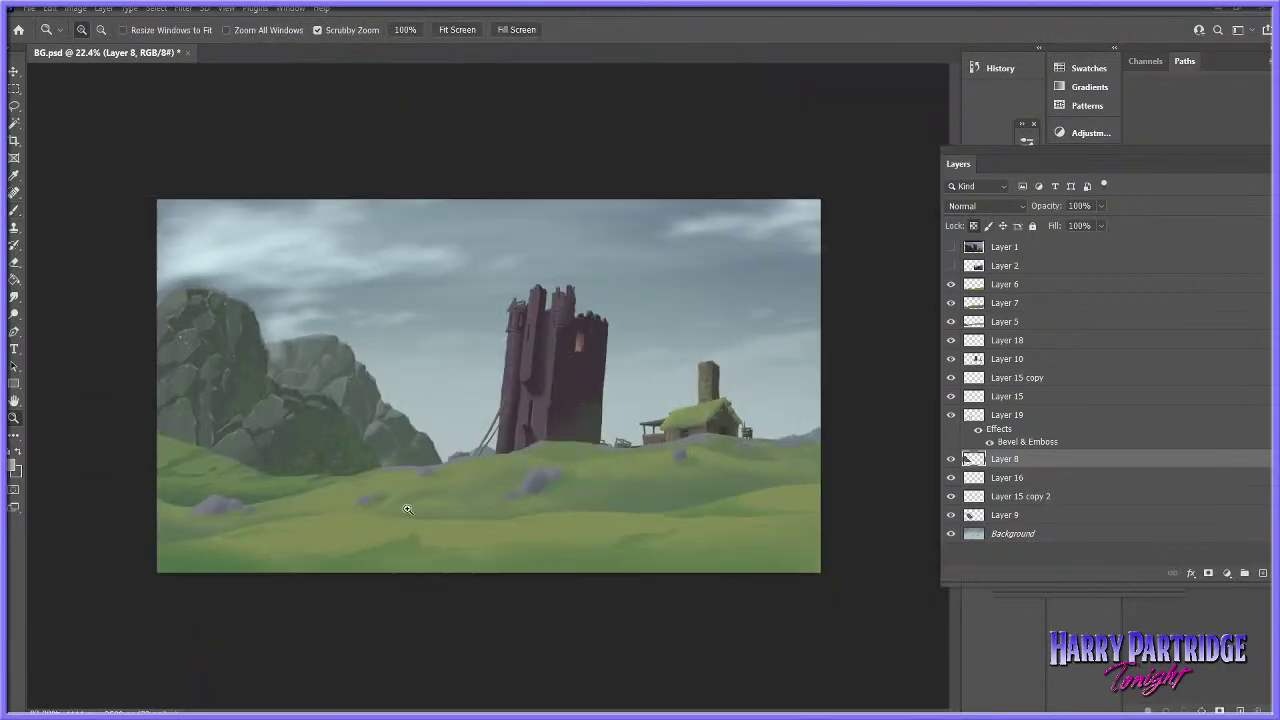
drag(219, 417, 245, 440)
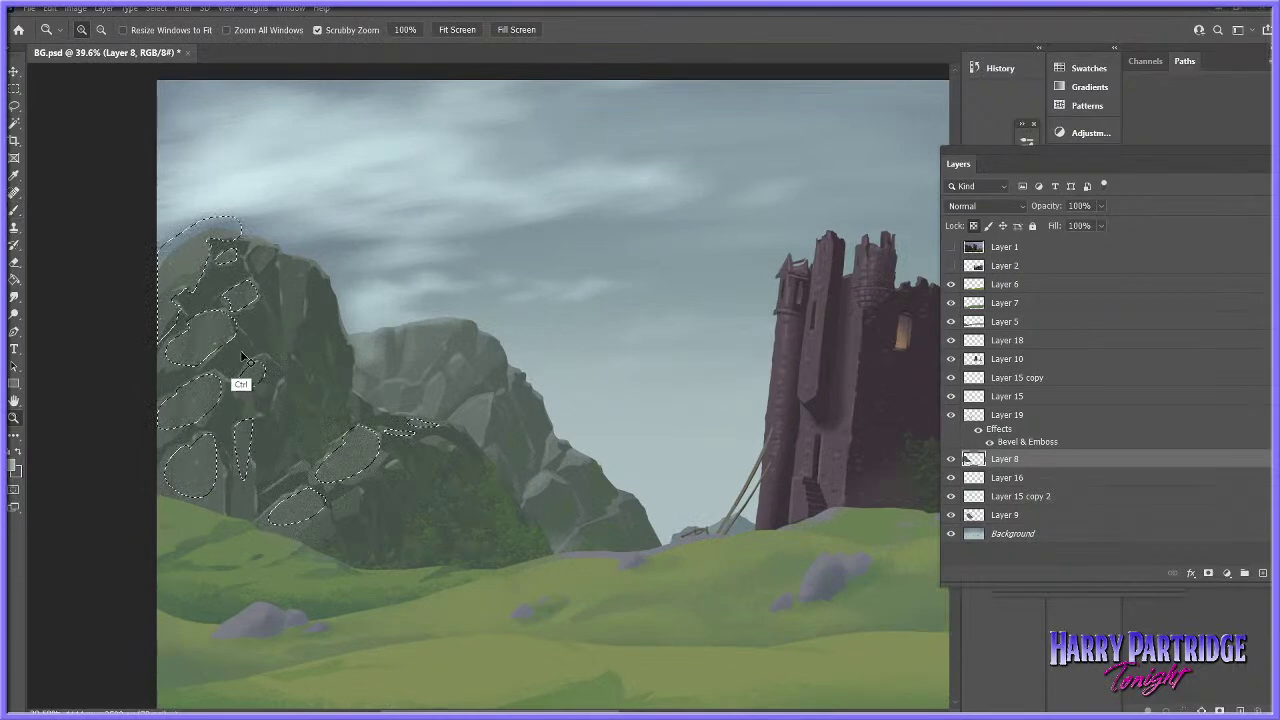
key(b)
mouse_move(424, 32)
mouse_down()
mouse_move(428, 48)
mouse_move(443, 46)
mouse_up()
drag(334, 35, 309, 47)
right_click(422, 268)
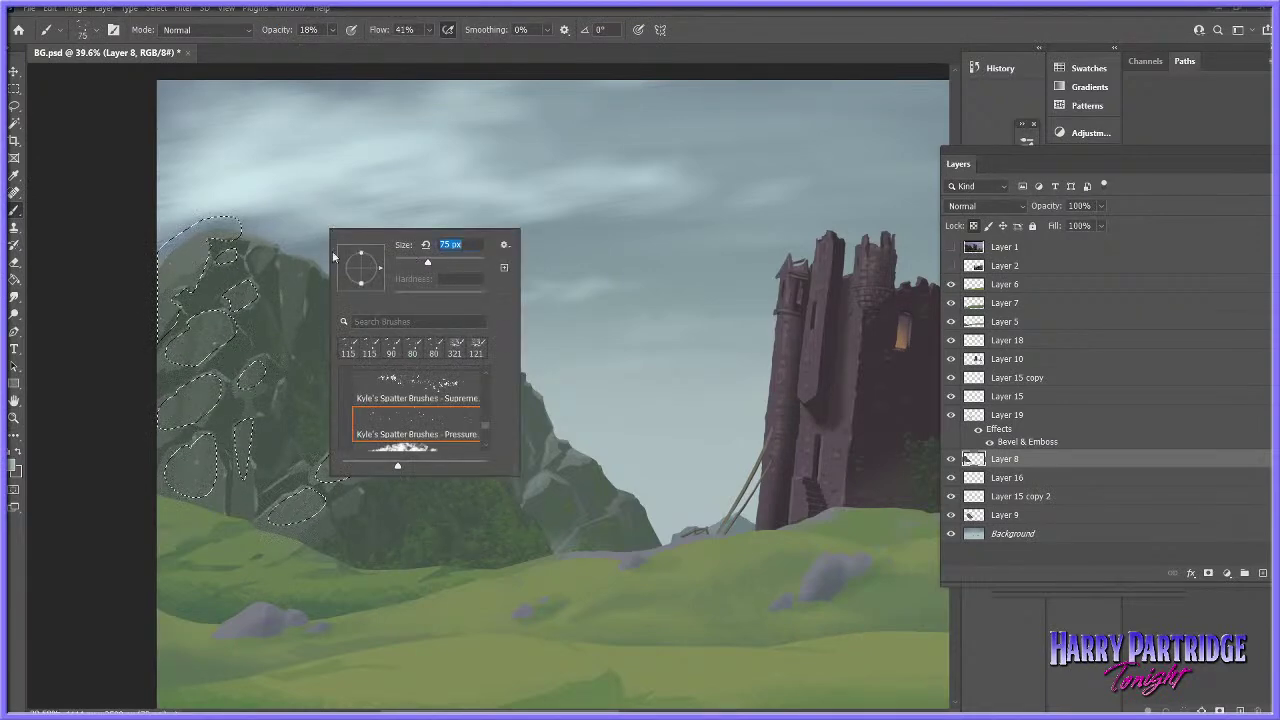
click(232, 215)
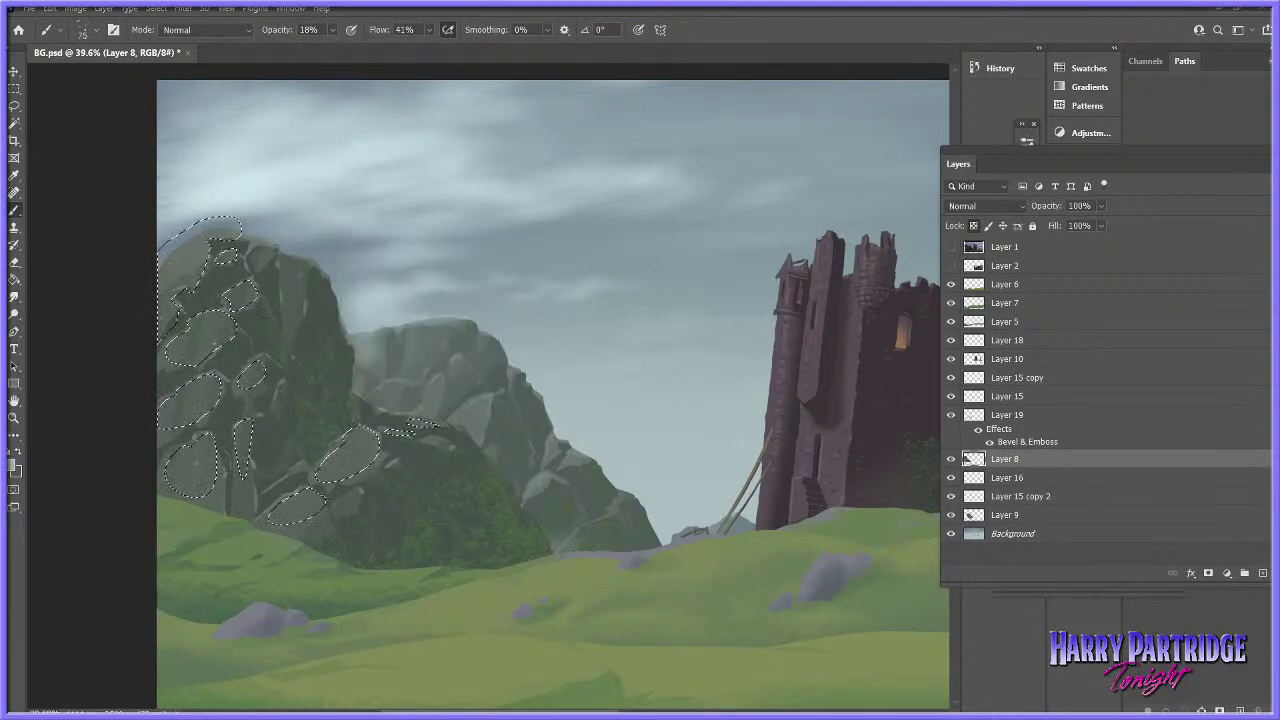
key(ctrl+d)
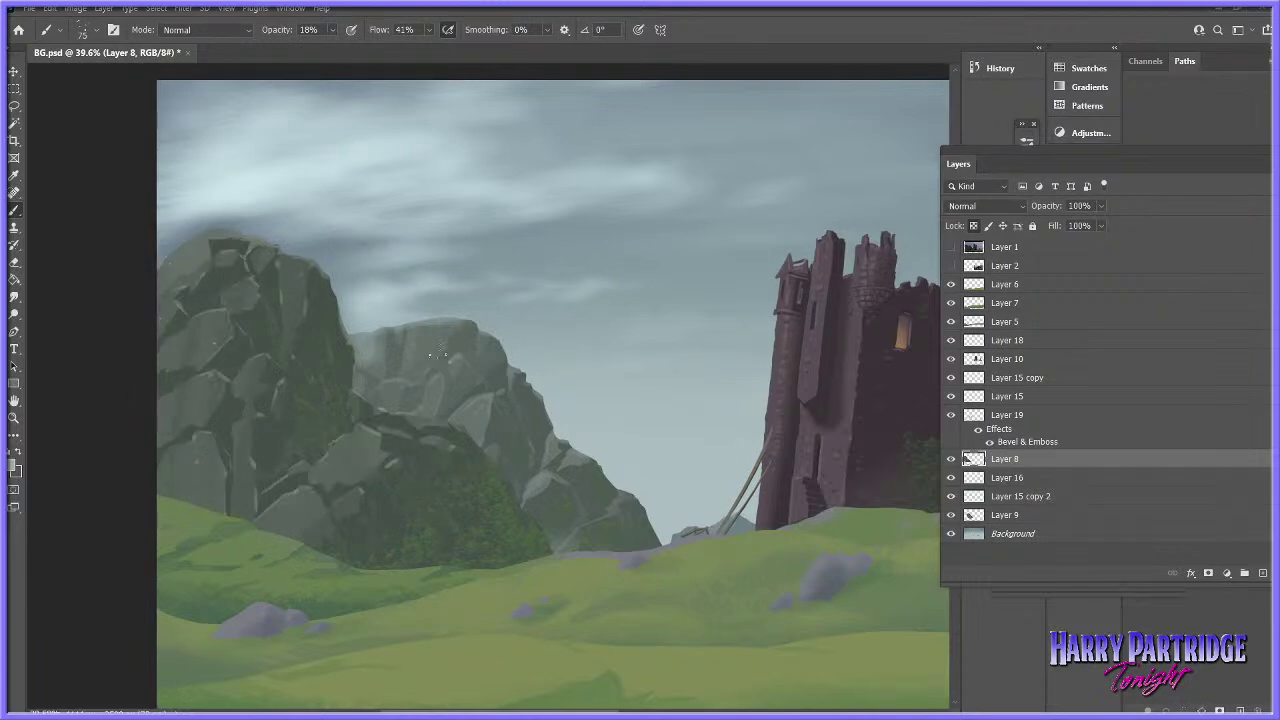
- Choose a 19 px textured brush at 100% opacity and dab small light specks onto the left rock faces
click(15, 419)
drag(516, 442, 444, 484)
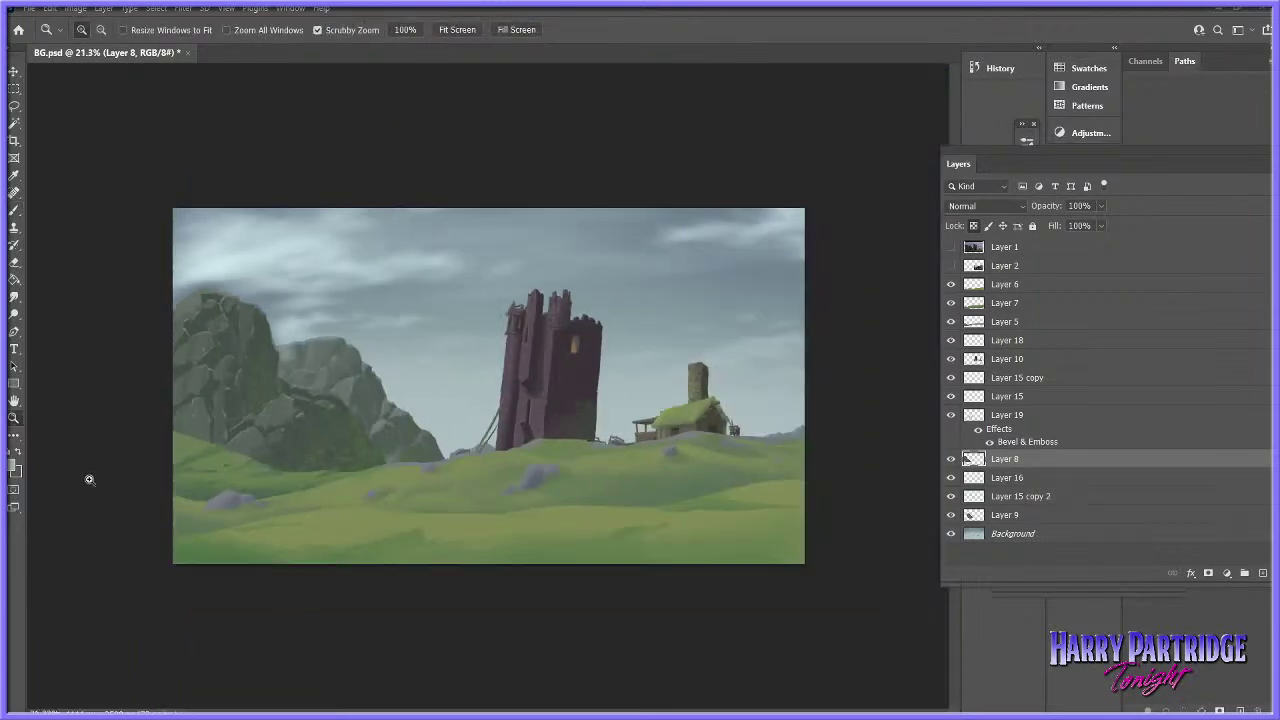
drag(136, 438, 146, 436)
drag(101, 360, 163, 343)
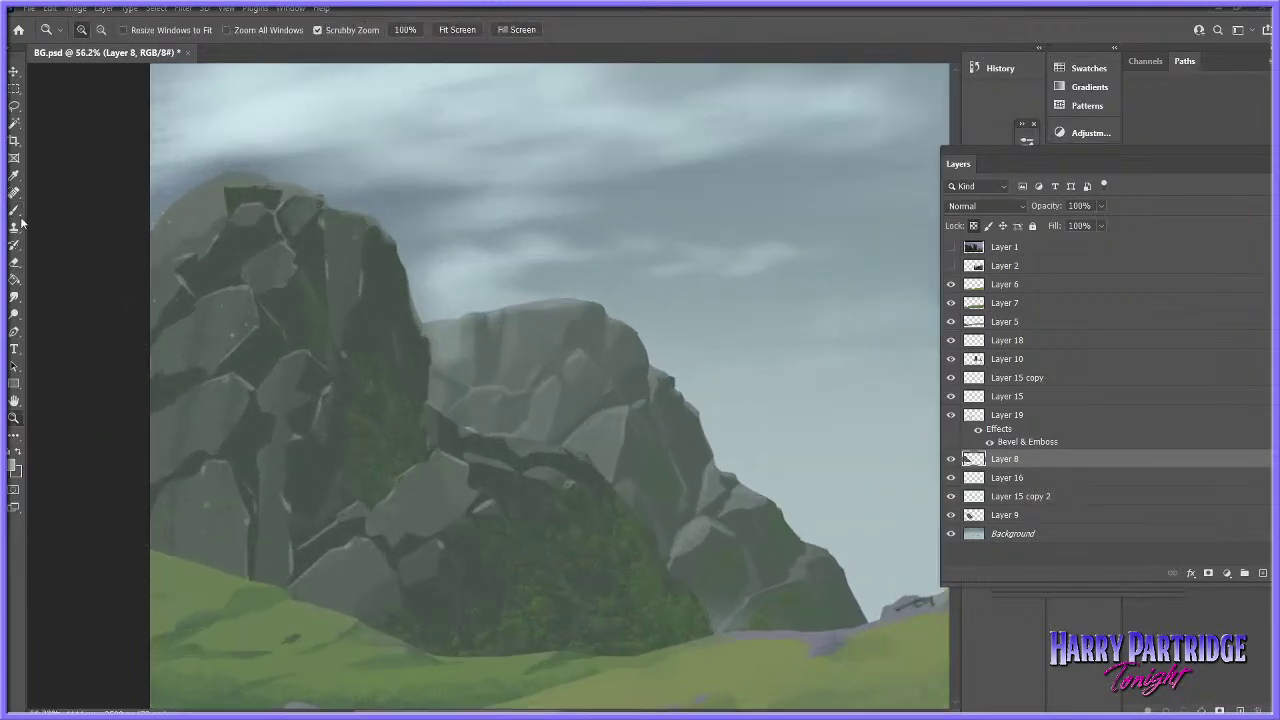
click(14, 211)
right_click(277, 357)
mouse_move(435, 551)
mouse_down()
mouse_move(441, 509)
mouse_move(438, 523)
mouse_up()
click(318, 512)
right_click(210, 476)
click(210, 476)
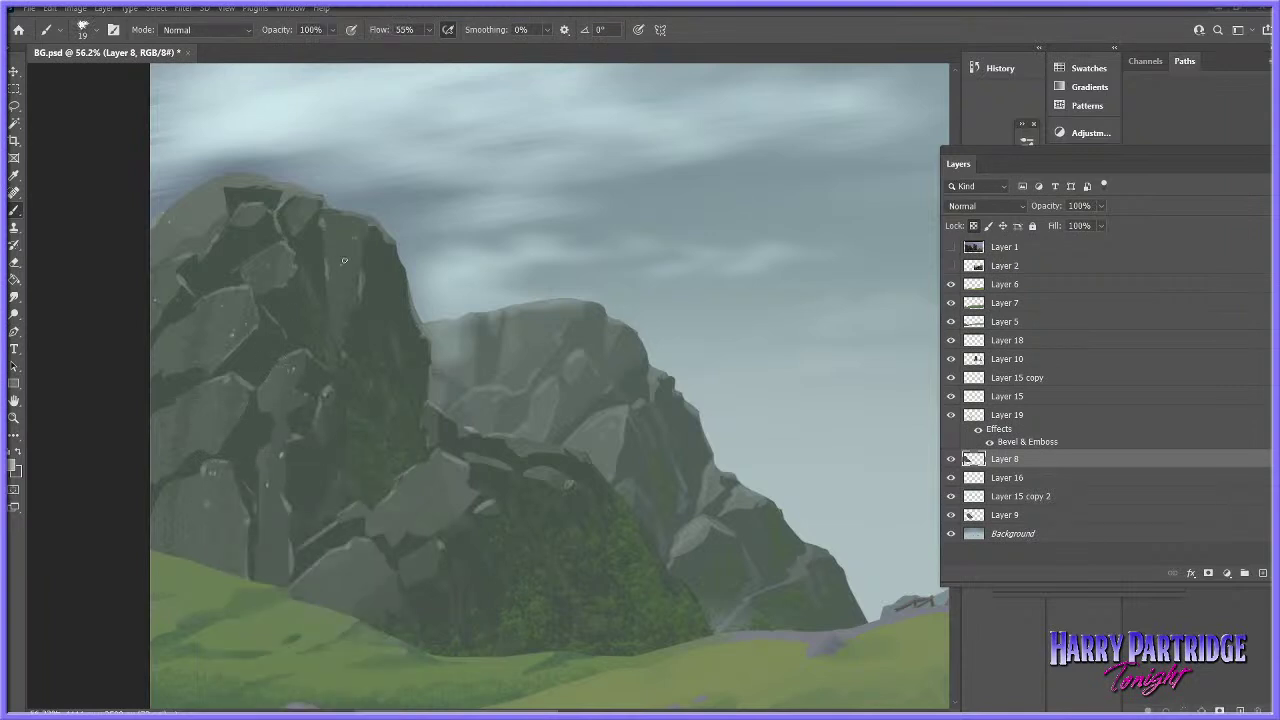
- Paint light edge highlights along the left rock's crest, and sample the back rock's gray to speckle its faces
click(18, 465)
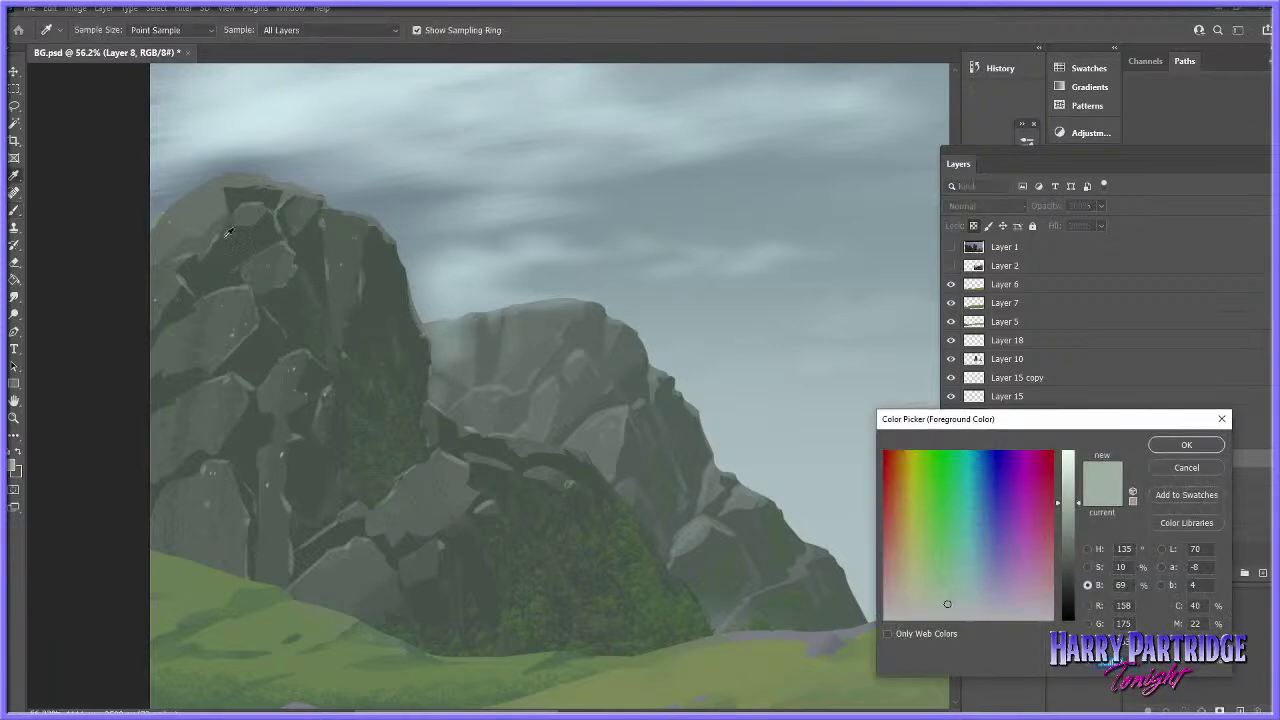
key(Return)
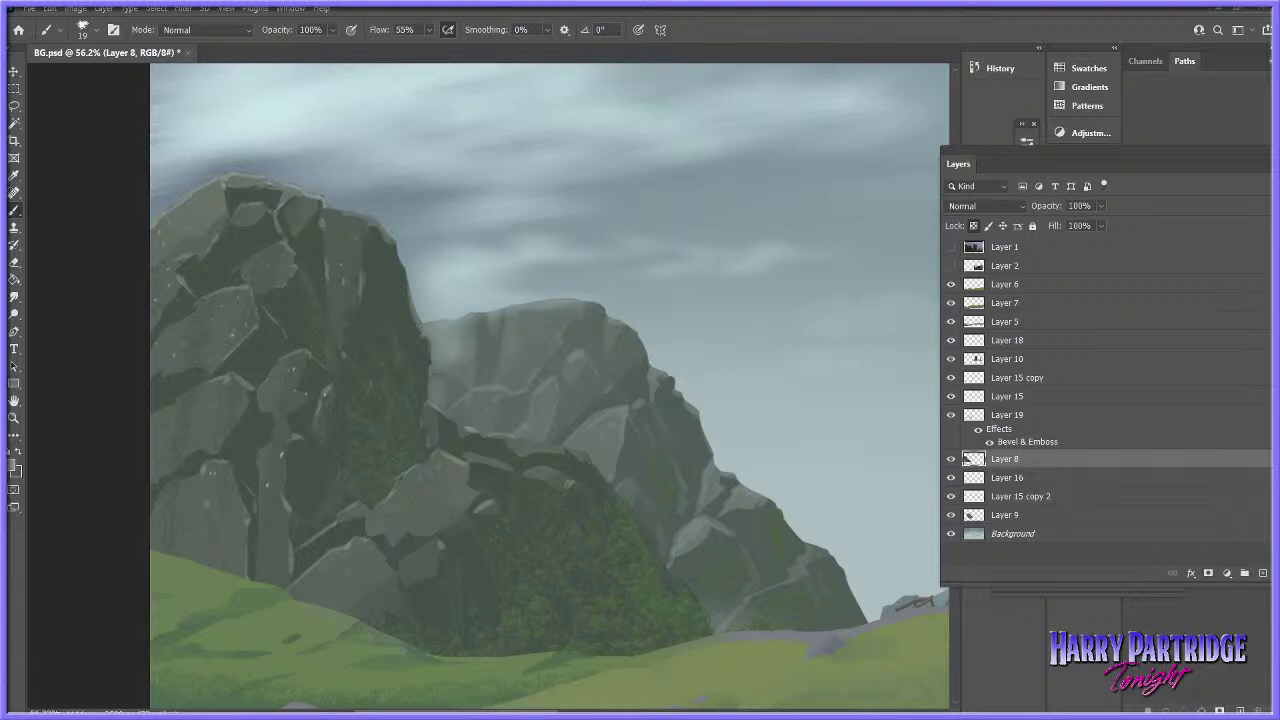
click(12, 465)
click(476, 341)
key(Return)
- Sample a darker gray from the left rock's shadows as the foreground color for detailing its faces
key(z)
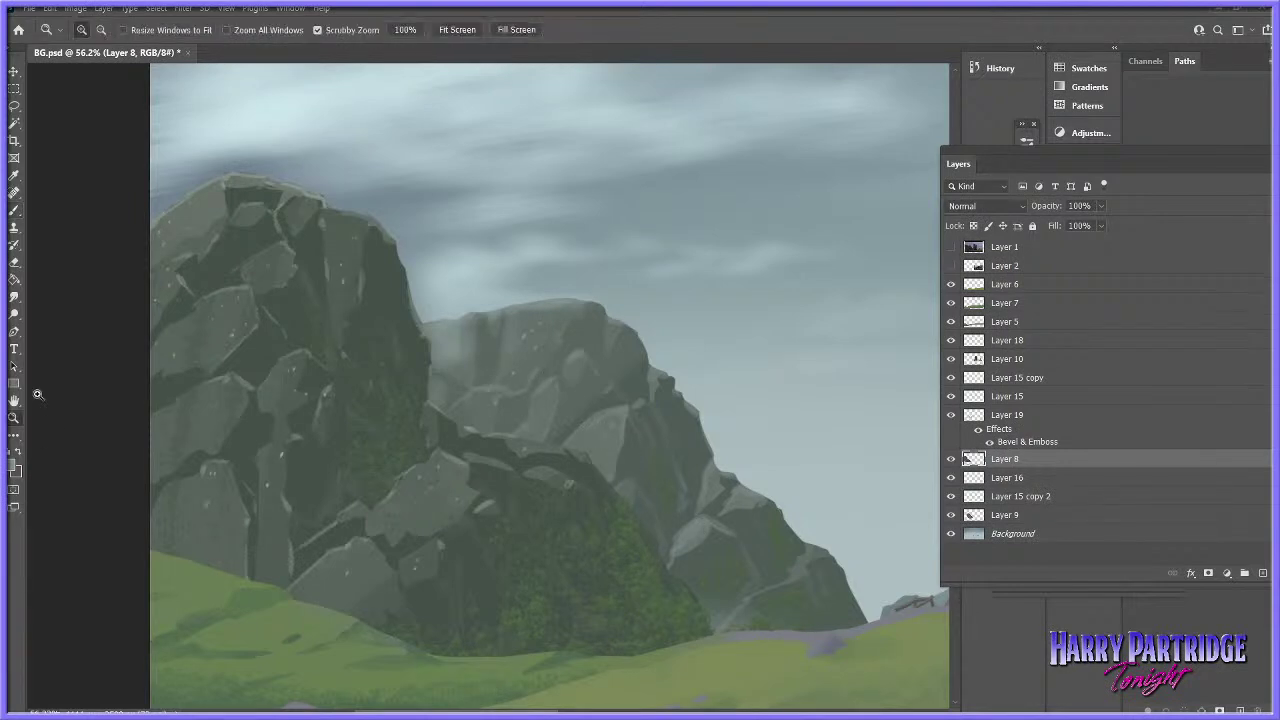
drag(621, 476, 532, 503)
drag(161, 447, 212, 430)
click(13, 213)
click(12, 466)
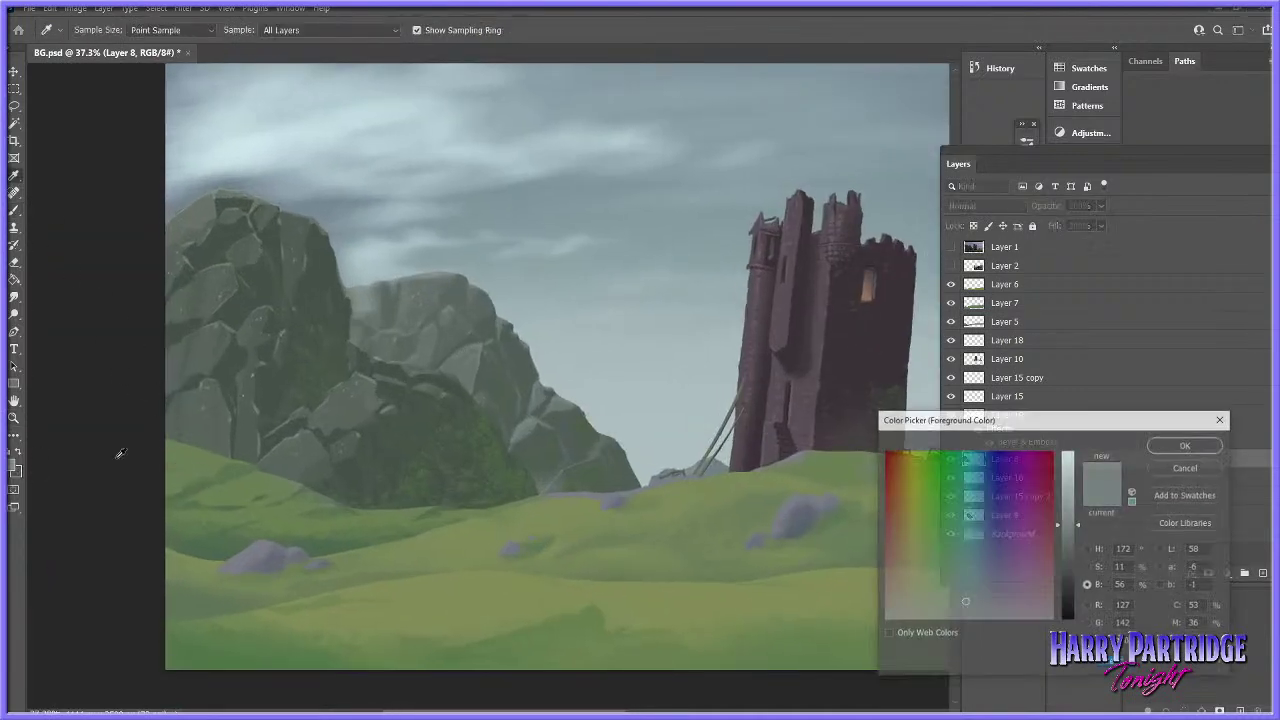
click(253, 376)
key(Return)
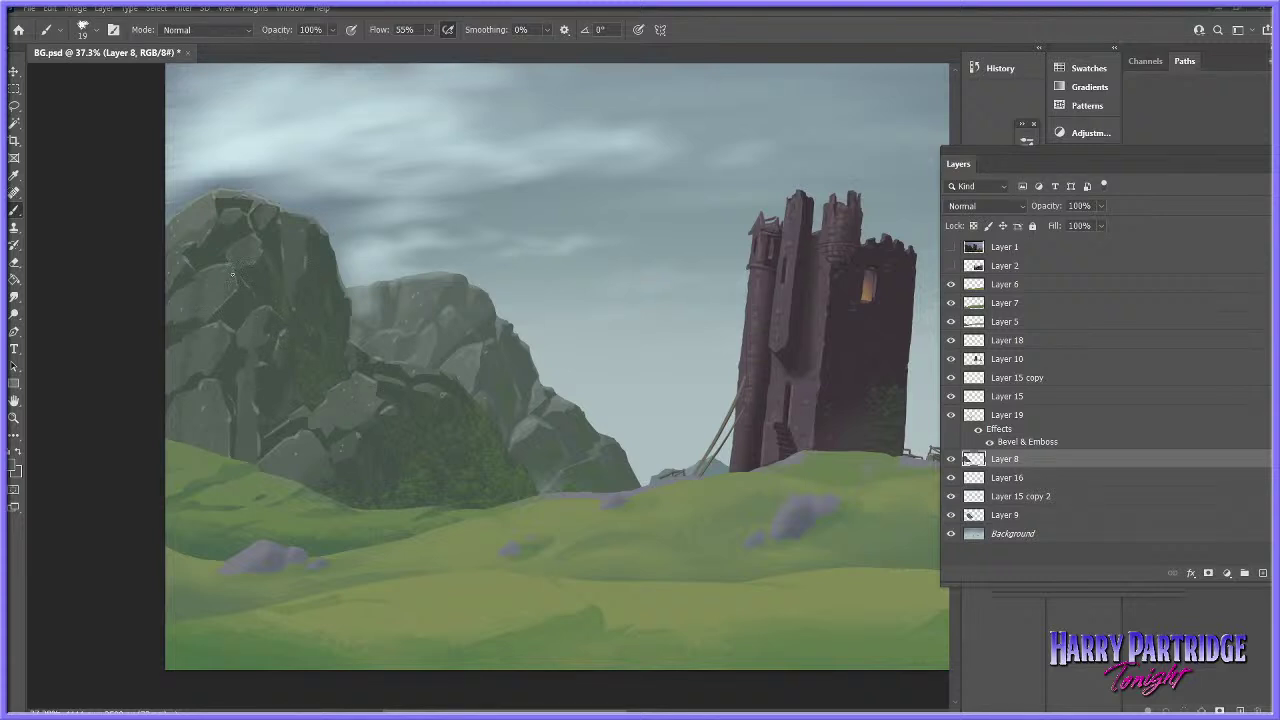
- Review the whole painting, and toggle Layer 16, Layer 15 copy 2, Layer 19 and Layer 9 to identify the back rock's layer
click(14, 418)
drag(570, 419, 421, 478)
scroll(312, 541, up, 8)
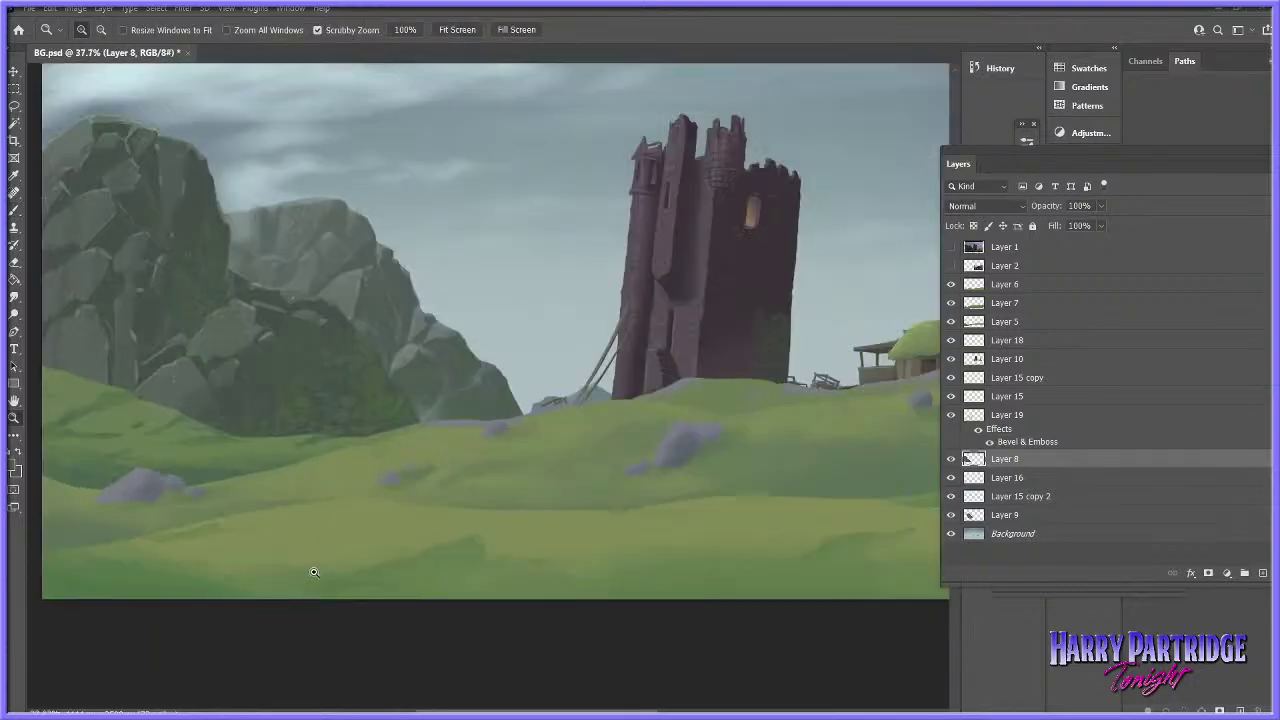
drag(313, 561, 307, 556)
drag(563, 450, 536, 473)
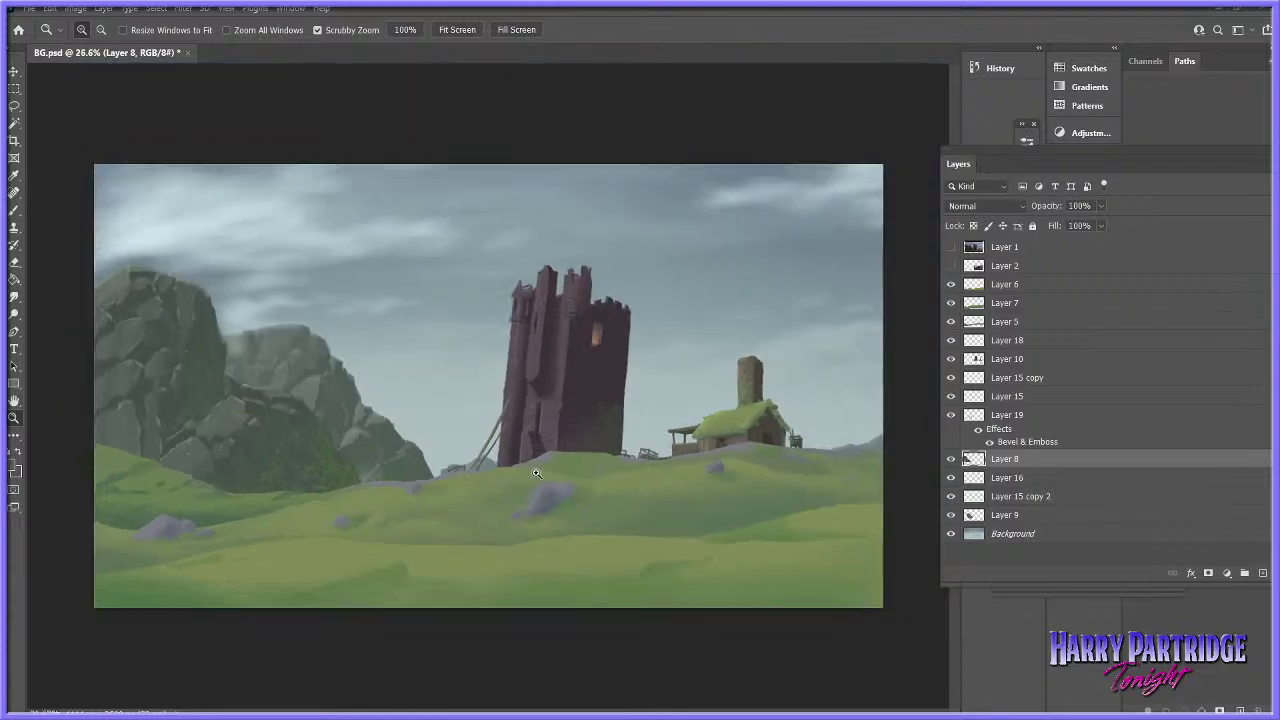
drag(259, 377, 295, 319)
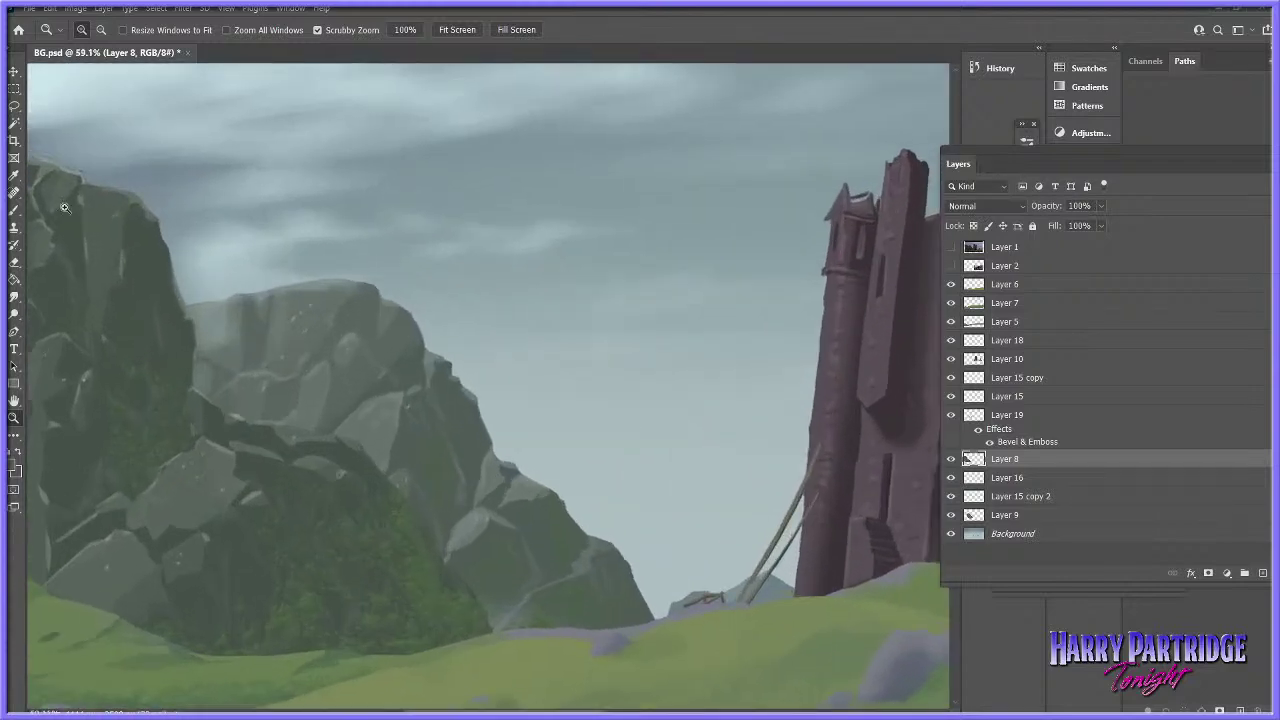
click(16, 106)
click(951, 479)
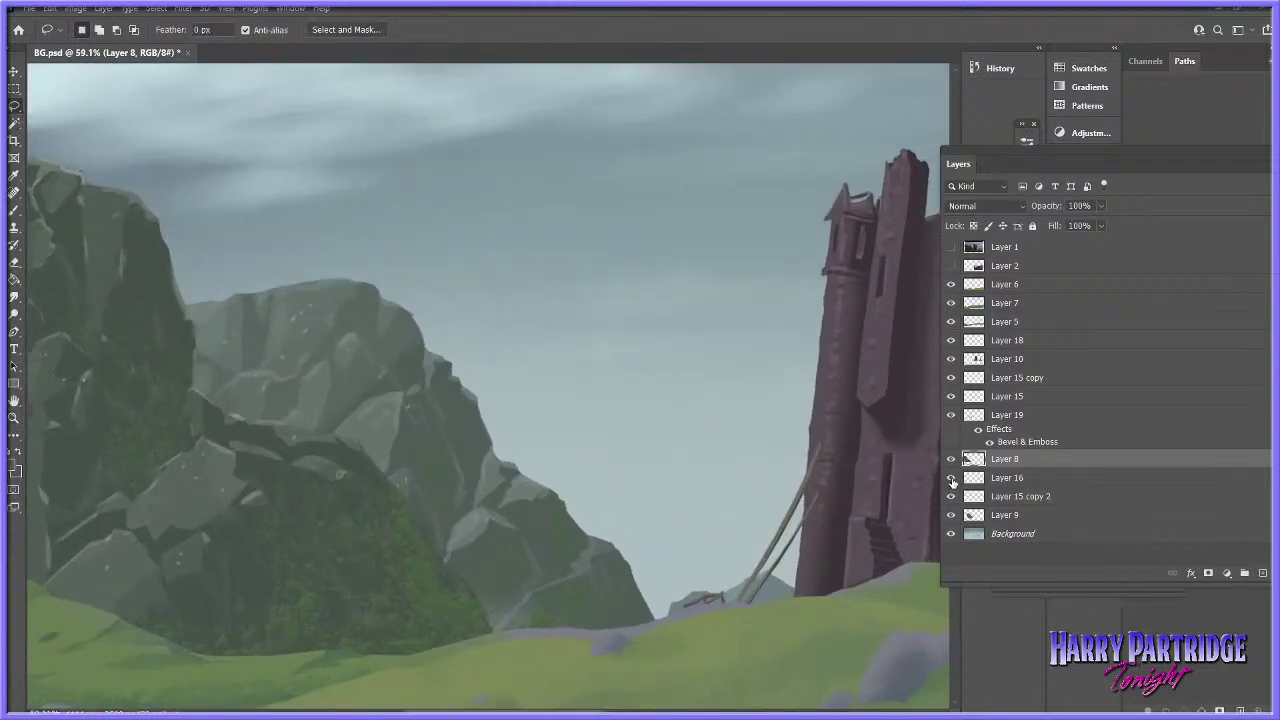
click(952, 480)
click(950, 498)
click(951, 500)
click(951, 415)
click(951, 415)
click(951, 515)
click(951, 515)
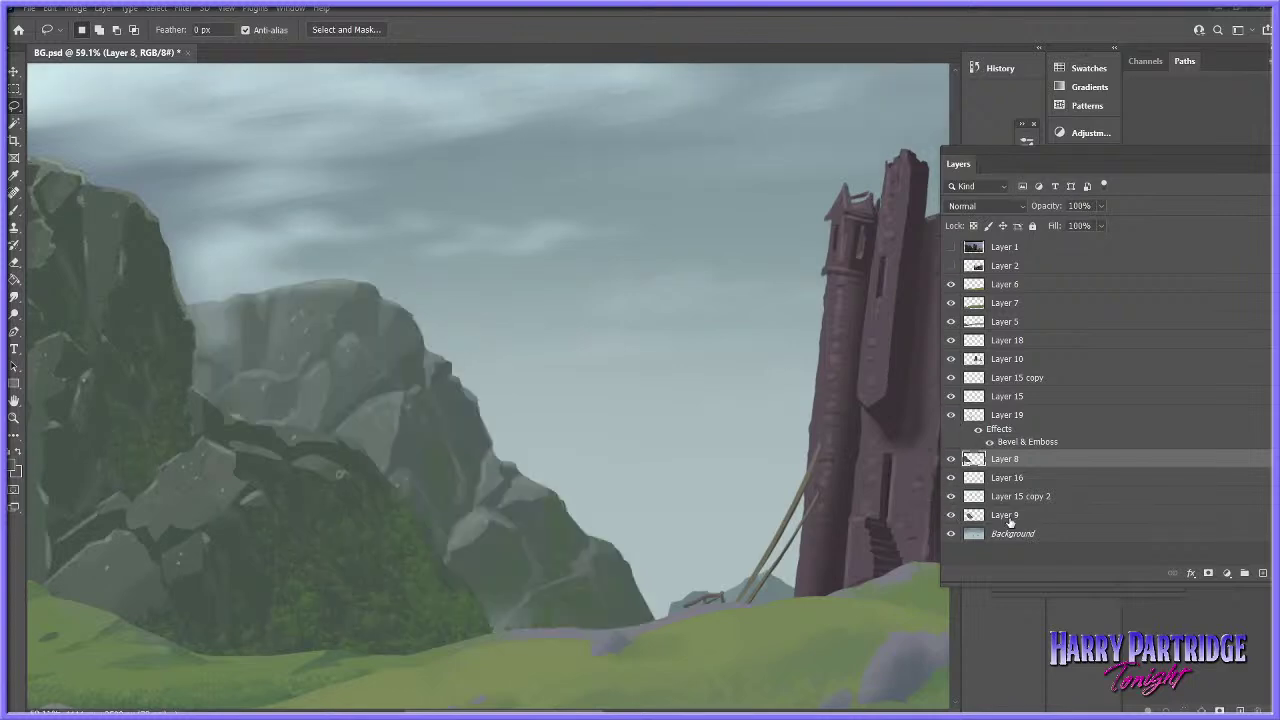
- On Layer 9, lasso and delete slivers along the back rock's upper edge to make its silhouette more jagged
click(1005, 515)
mouse_move(226, 294)
mouse_down()
mouse_move(268, 297)
mouse_move(361, 258)
mouse_move(390, 300)
mouse_move(407, 302)
mouse_up()
key(Delete)
key(ctrl+d)
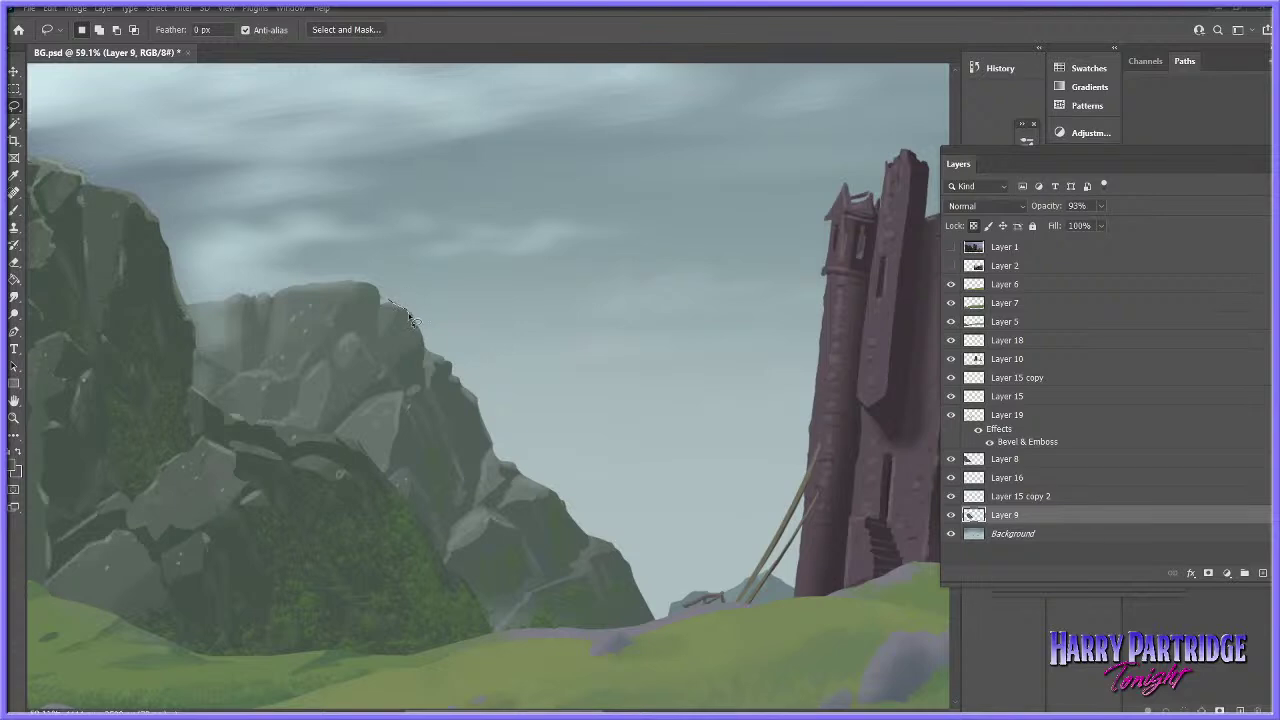
drag(411, 306, 417, 290)
key(Delete)
key(ctrl+d)
- Switch to the Eraser for the back rock's outline and set its opacity to 100%
click(14, 418)
drag(621, 450, 601, 472)
drag(328, 352, 352, 357)
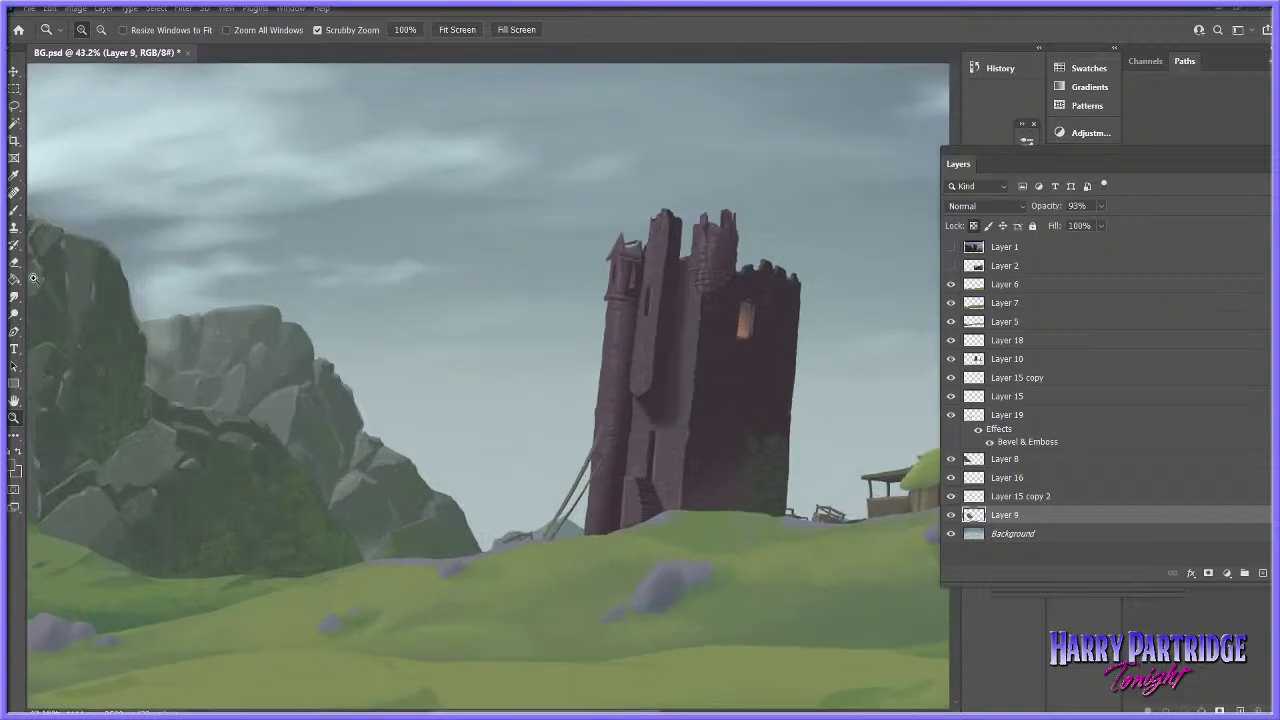
key(e)
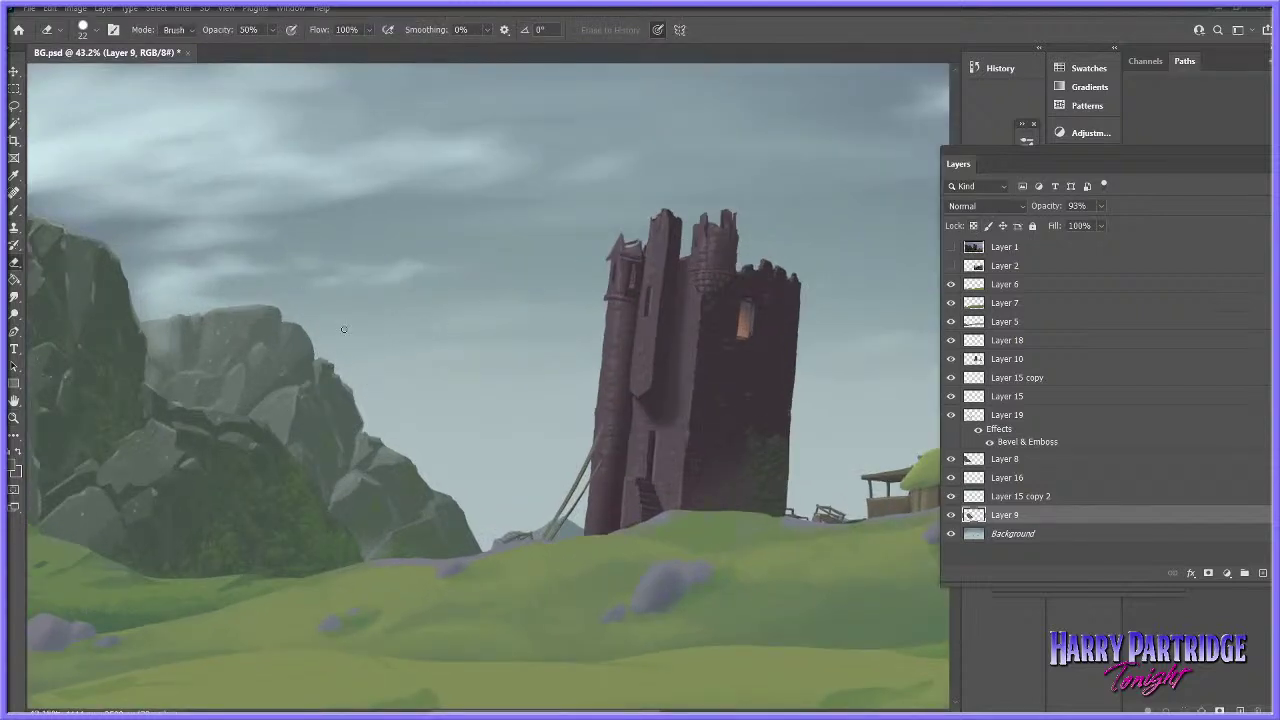
right_click(344, 336)
key(Escape)
key(0)
- Sample a gray from the back rock as the foreground color and brush it onto the rock's outer slope
click(14, 418)
mouse_move(592, 465)
mouse_down()
mouse_move(562, 477)
mouse_move(555, 458)
mouse_up()
drag(470, 408, 490, 397)
click(14, 211)
click(12, 466)
click(296, 373)
key(Return)
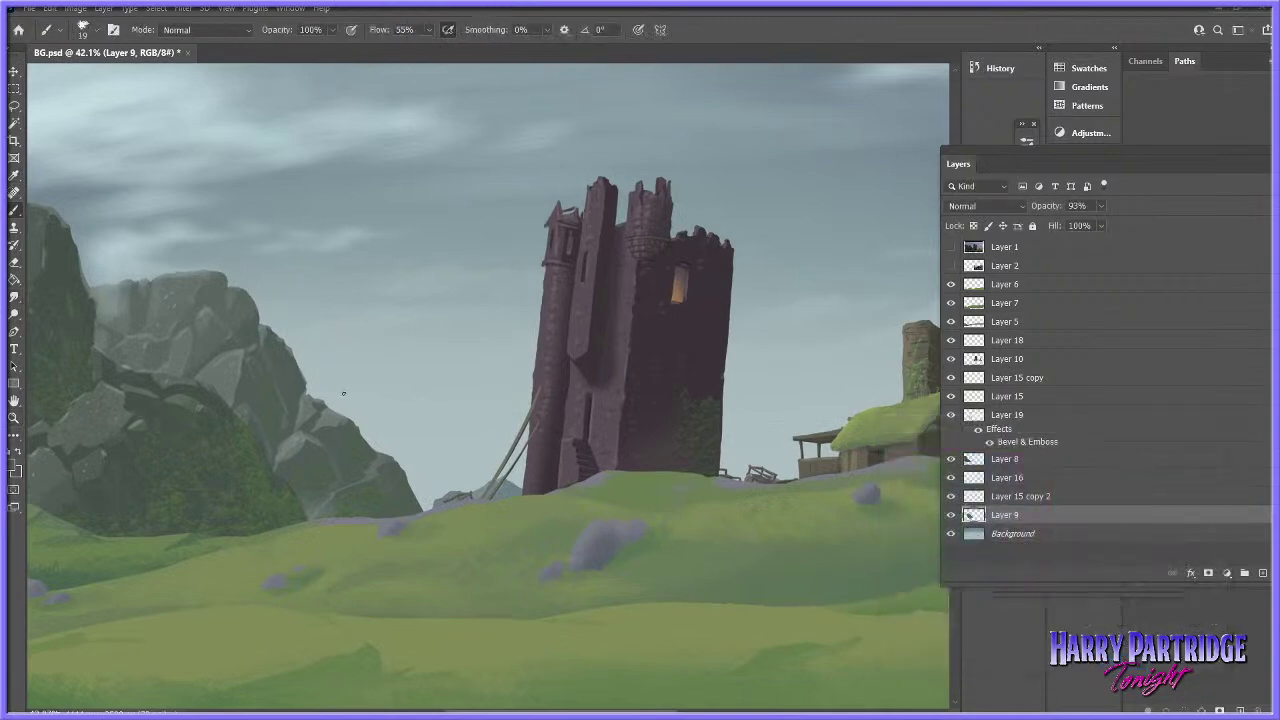
right_click(346, 390)
drag(307, 376, 310, 412)
- Shade the back rock's outer slope with a soft 112 px round brush, setting its opacity to 47%
right_click(535, 360)
drag(697, 509, 702, 496)
click(644, 522)
right_click(480, 397)
click(552, 459)
drag(566, 428, 586, 428)
drag(312, 404, 322, 431)
key(4)
key(7)
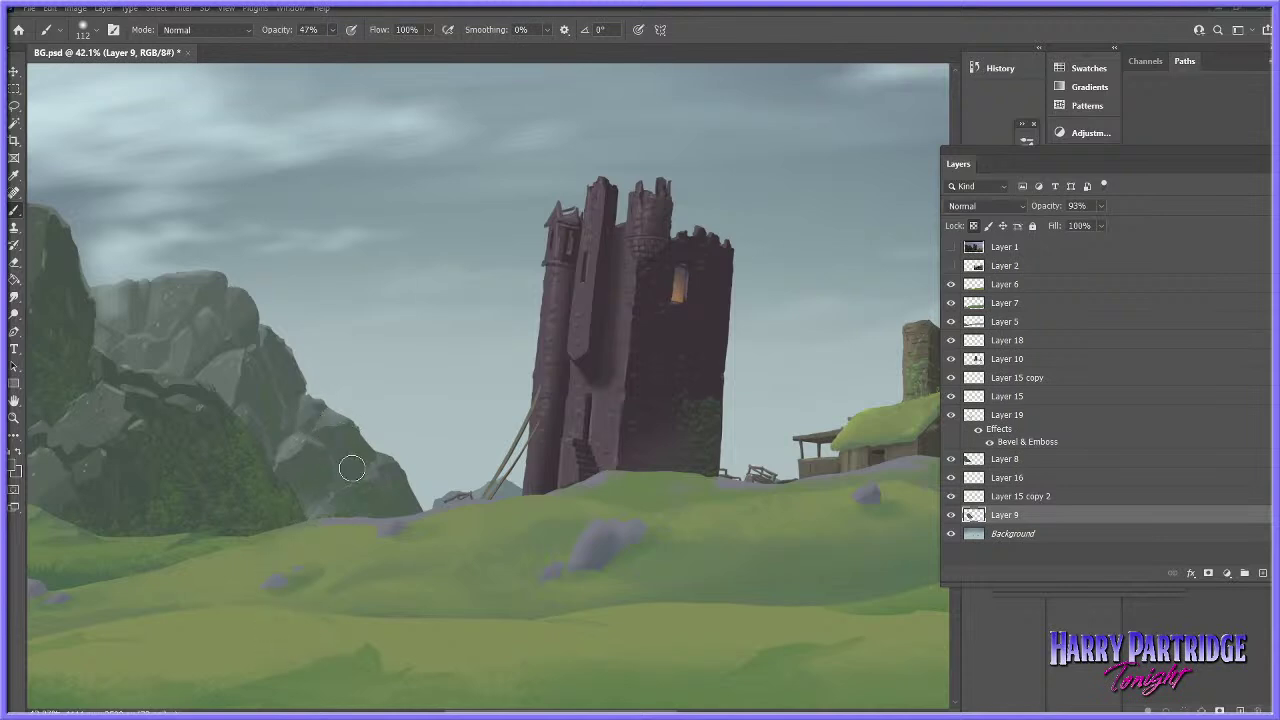
click(14, 418)
mouse_move(648, 485)
mouse_down()
mouse_move(551, 499)
mouse_move(578, 511)
mouse_up()
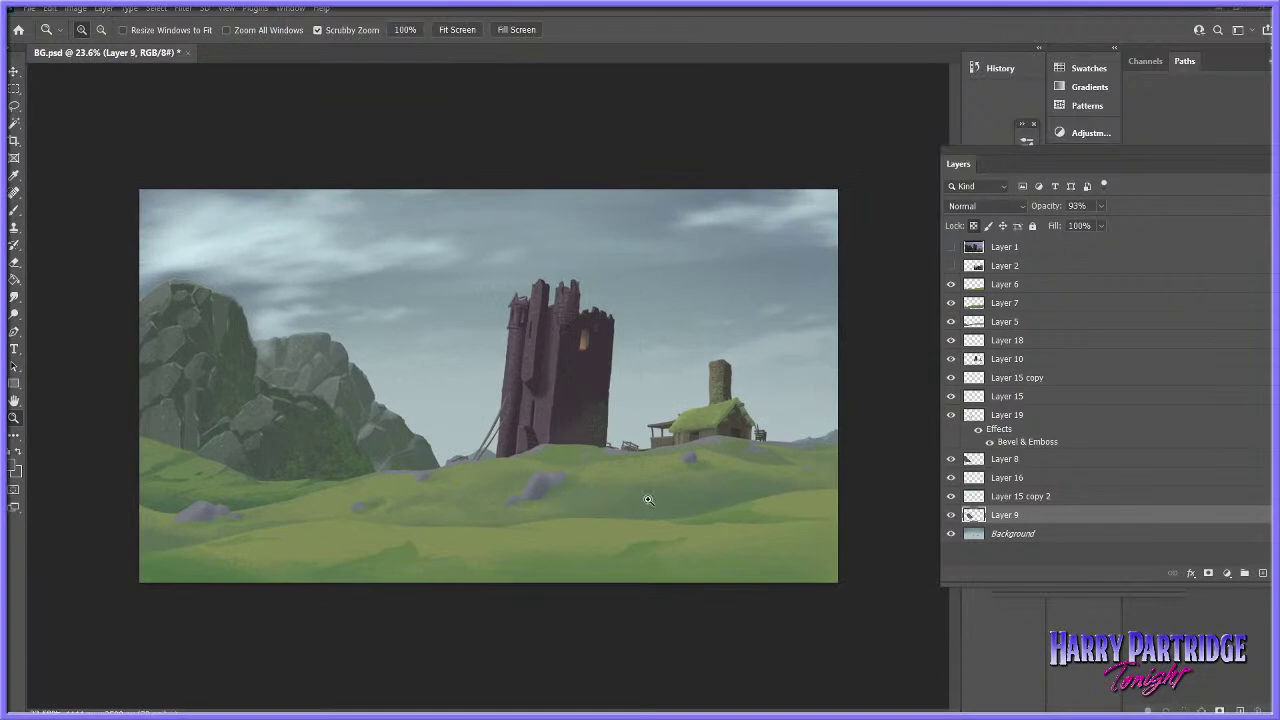
- Move the layer list aside, select Layer 2, and toggle the hill layers to see what each one holds
click(557, 489)
drag(1136, 175, 1031, 160)
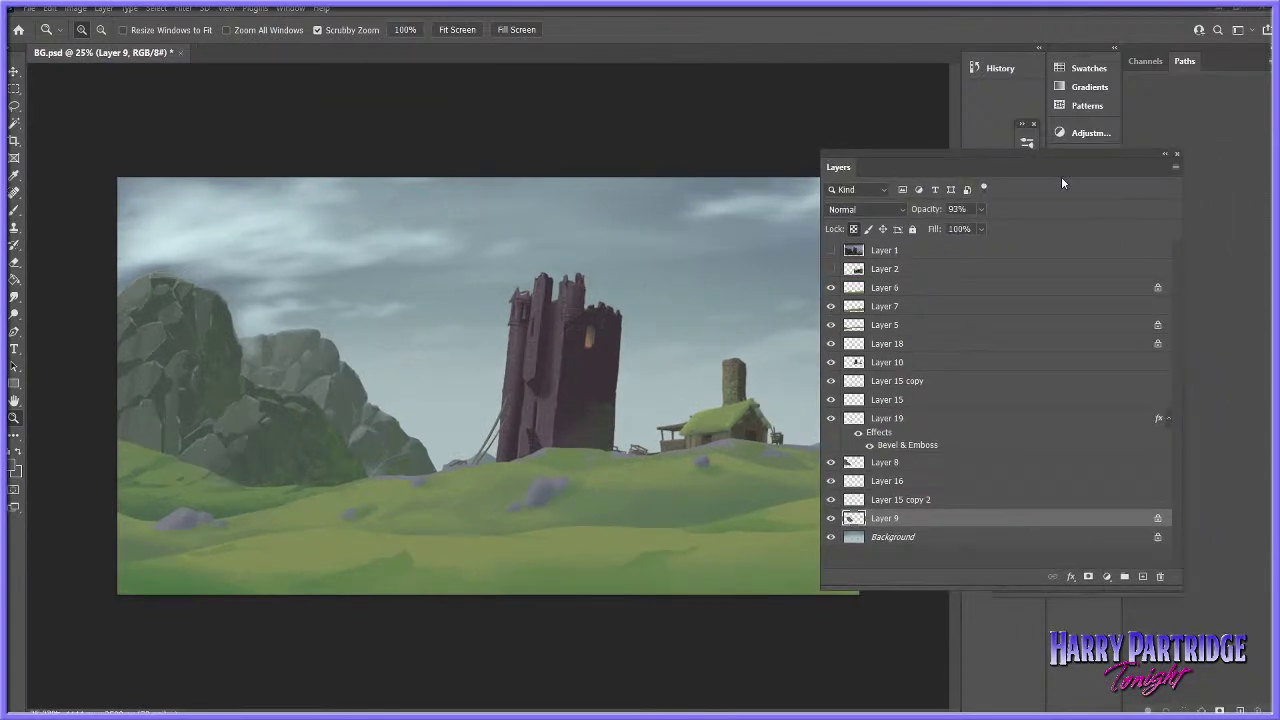
click(922, 268)
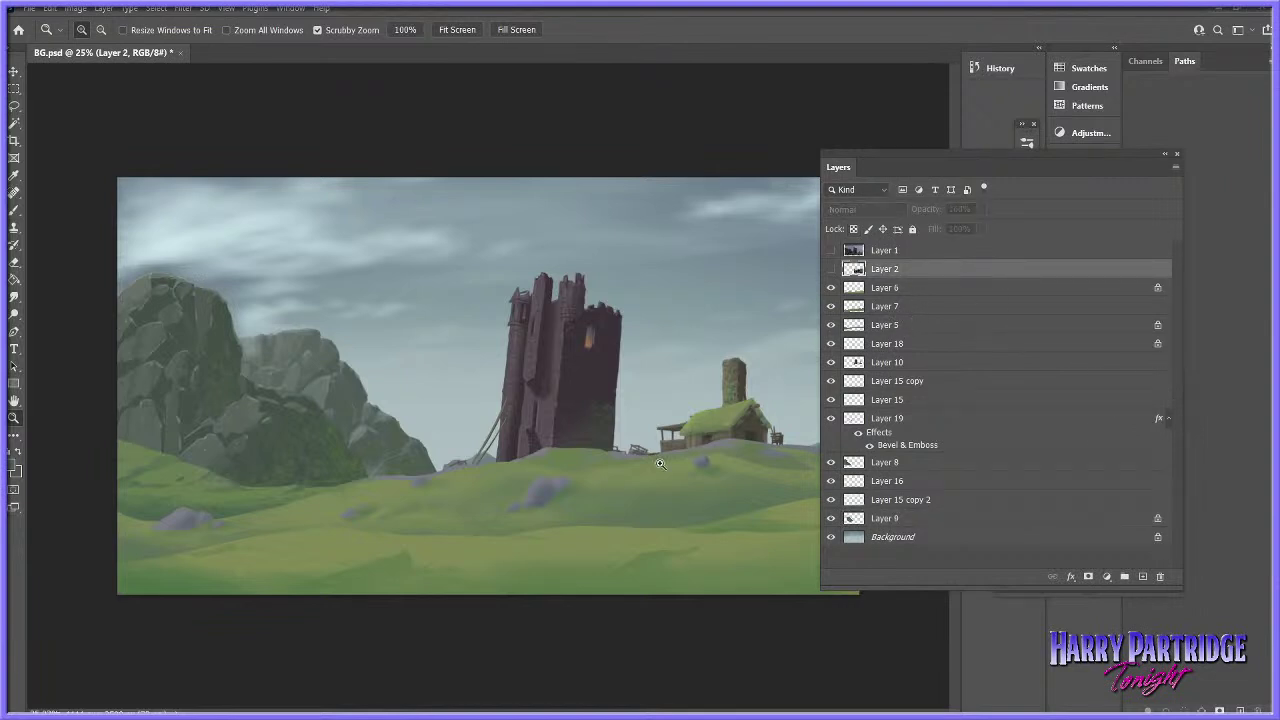
click(830, 305)
click(830, 305)
click(831, 335)
click(831, 335)
- Lighten the foreground color and choose the Kyle's Ultimate Pastel Palooza brush for the distant hill ridge
drag(326, 524, 379, 506)
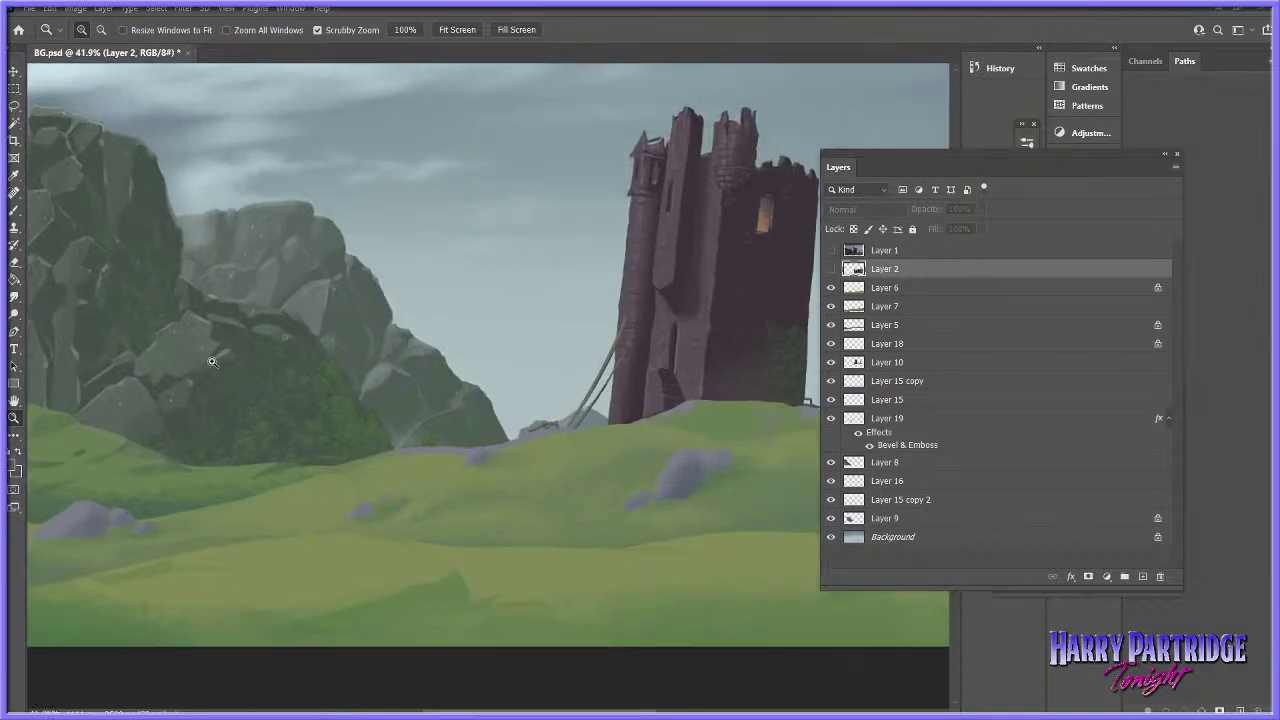
drag(80, 346, 104, 334)
click(14, 210)
click(15, 468)
drag(1068, 570, 1068, 500)
click(1186, 444)
right_click(645, 455)
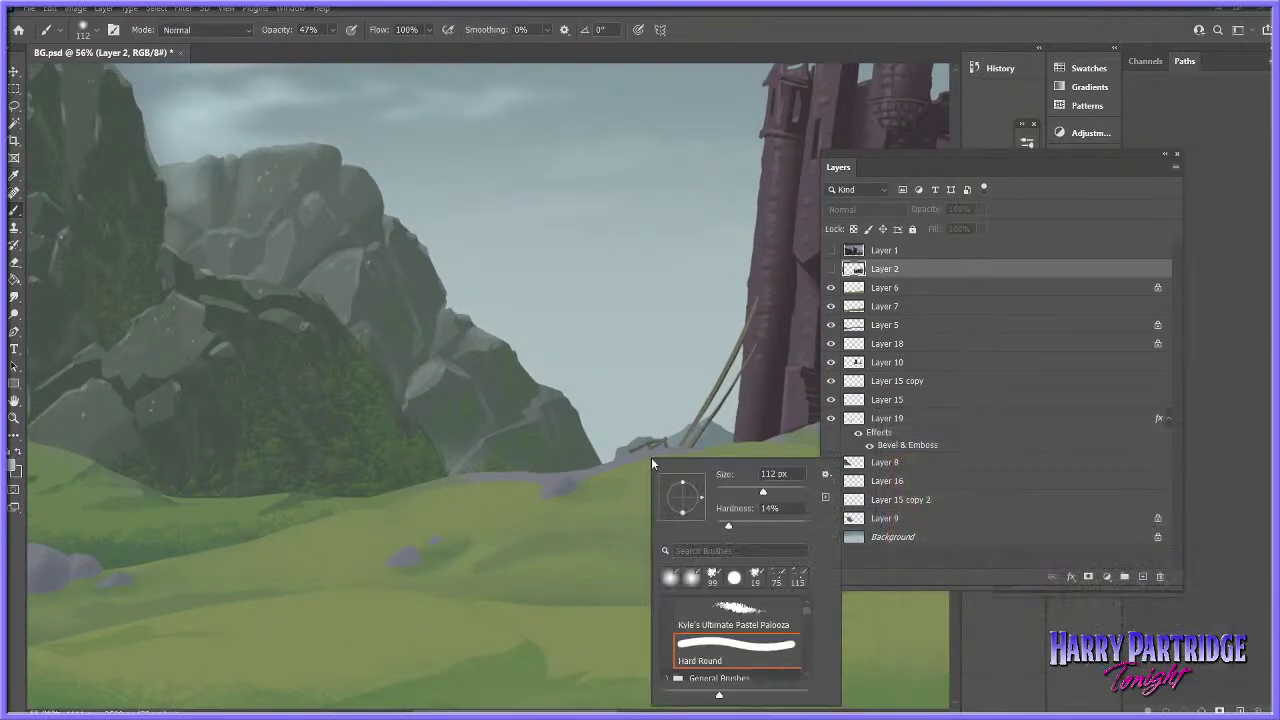
click(746, 612)
click(614, 463)
key(Return)
- Toggle Layer 7 and Layer 5 to identify the ridge below the tower, and select Layer 5
click(830, 309)
click(831, 309)
click(832, 325)
click(831, 325)
click(885, 325)
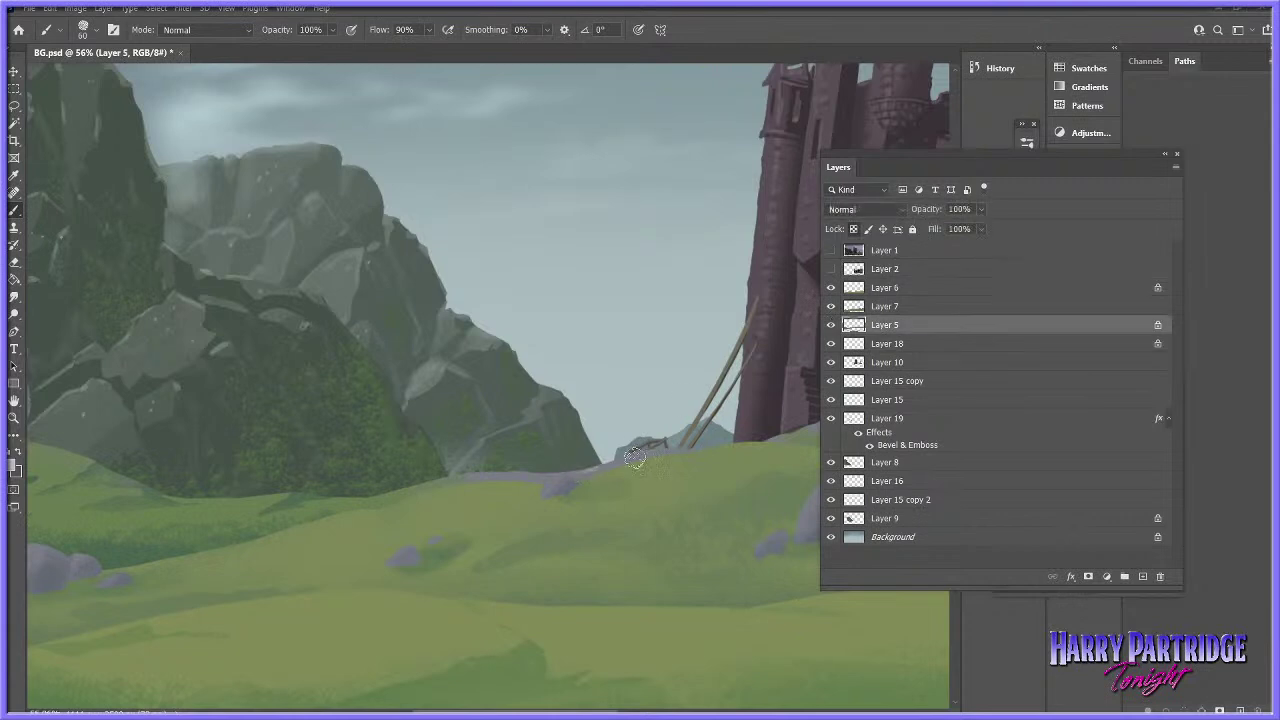
- Set the pastel brush to 51% opacity and paint light gray stone along the ridge beside the tower
click(332, 31)
click(304, 49)
click(606, 460)
mouse_move(694, 442)
mouse_down()
mouse_move(551, 474)
mouse_move(535, 490)
mouse_move(609, 468)
mouse_move(432, 492)
mouse_up()
scroll(600, 600, right, 5)
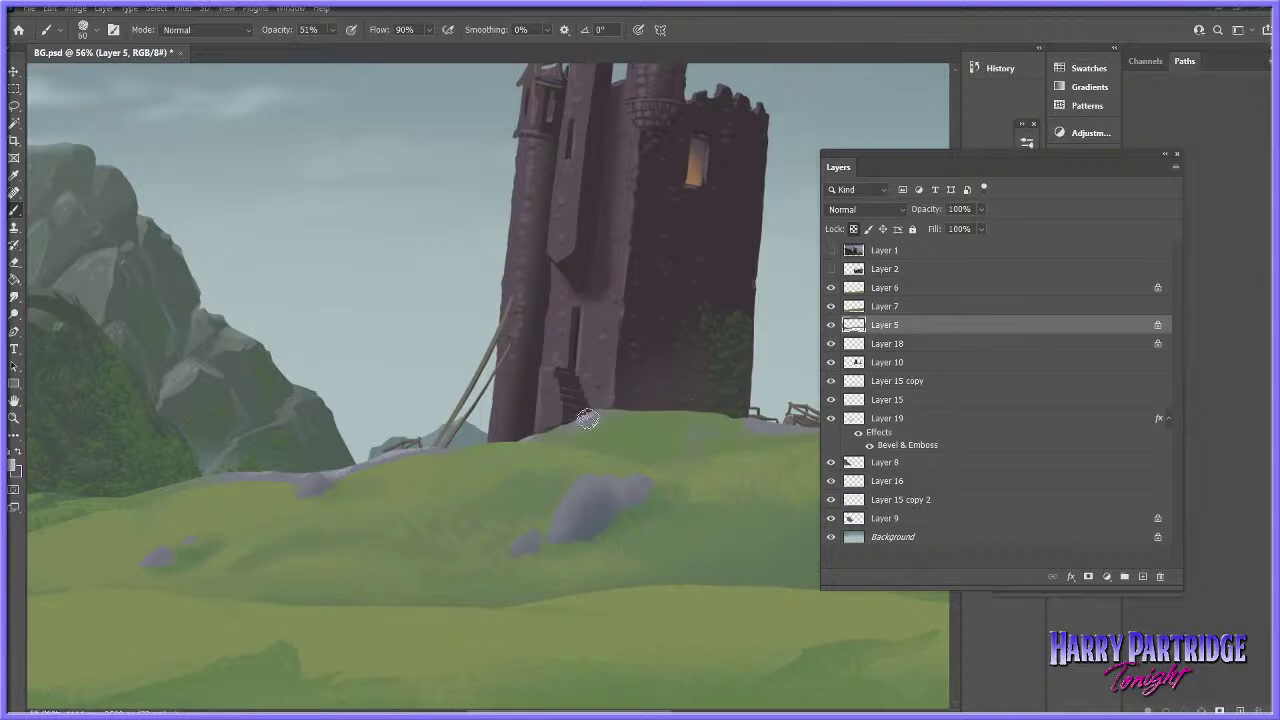
- Paint soft pale strokes along the stony ridge from the tower to the cottage at 17% opacity, using 51 px and 31 px brush sizes
right_click(619, 463)
drag(706, 496, 701, 496)
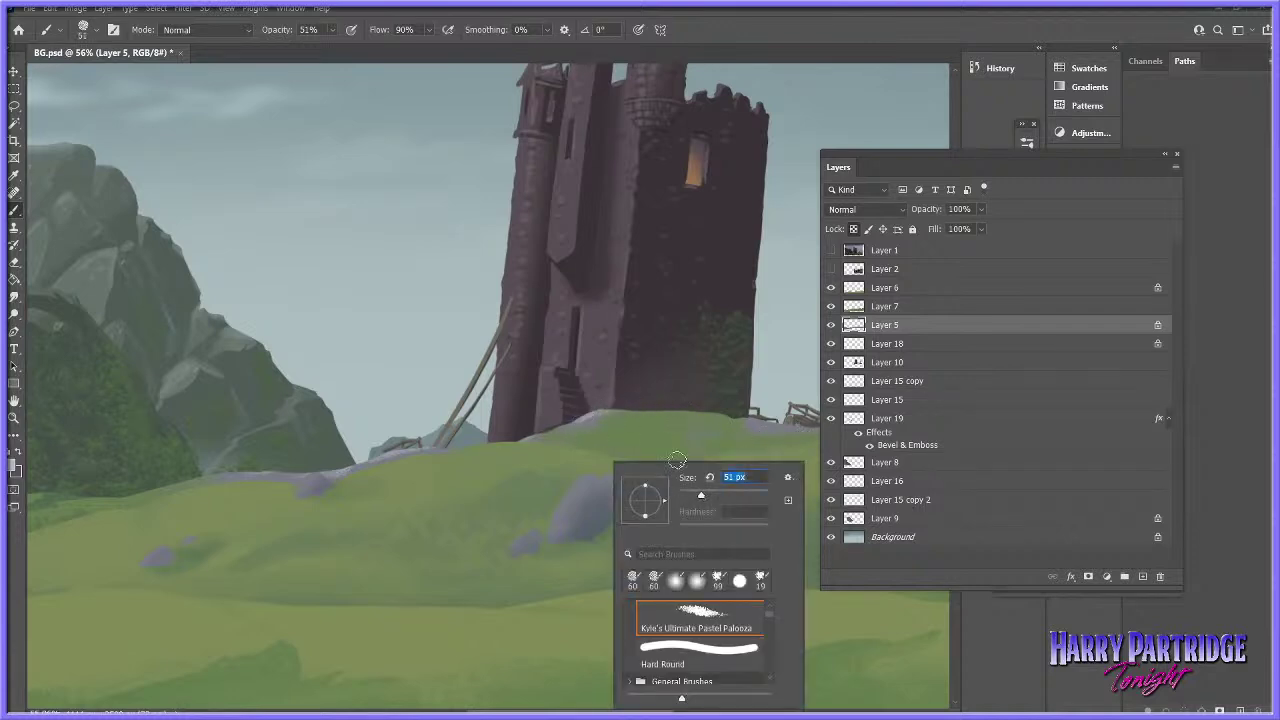
click(332, 30)
drag(333, 47, 315, 50)
click(367, 463)
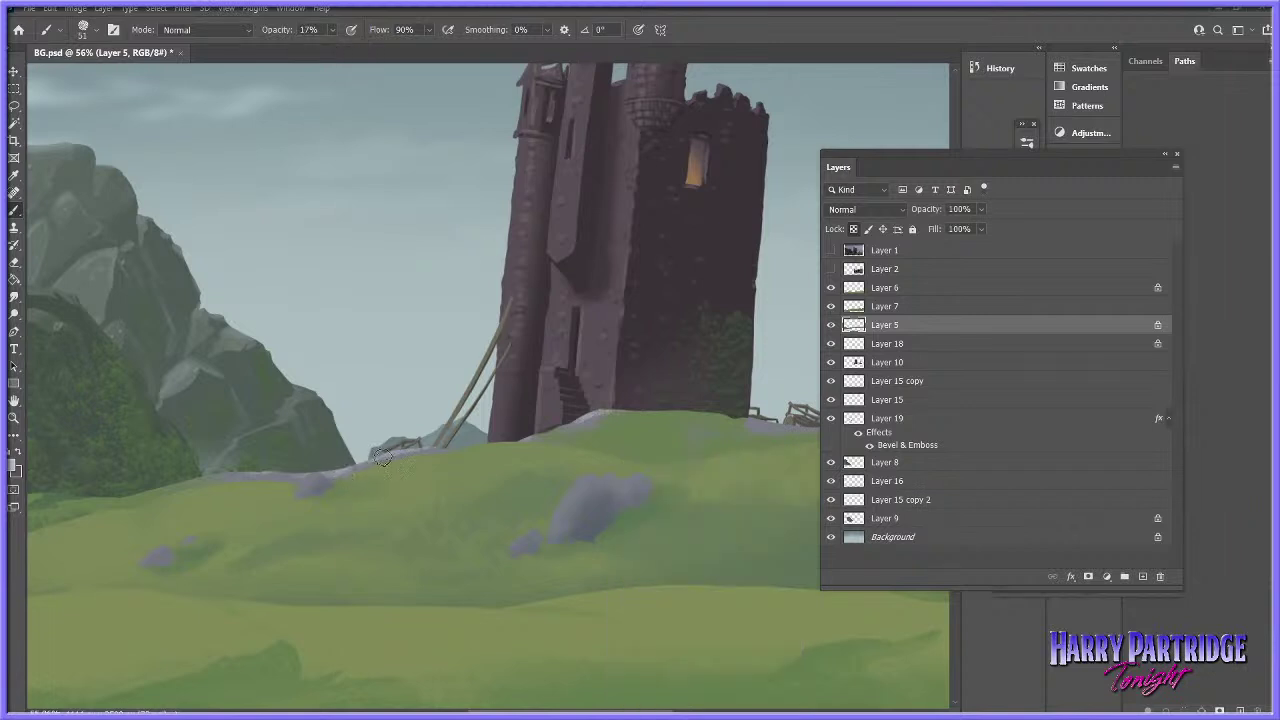
drag(586, 706, 637, 702)
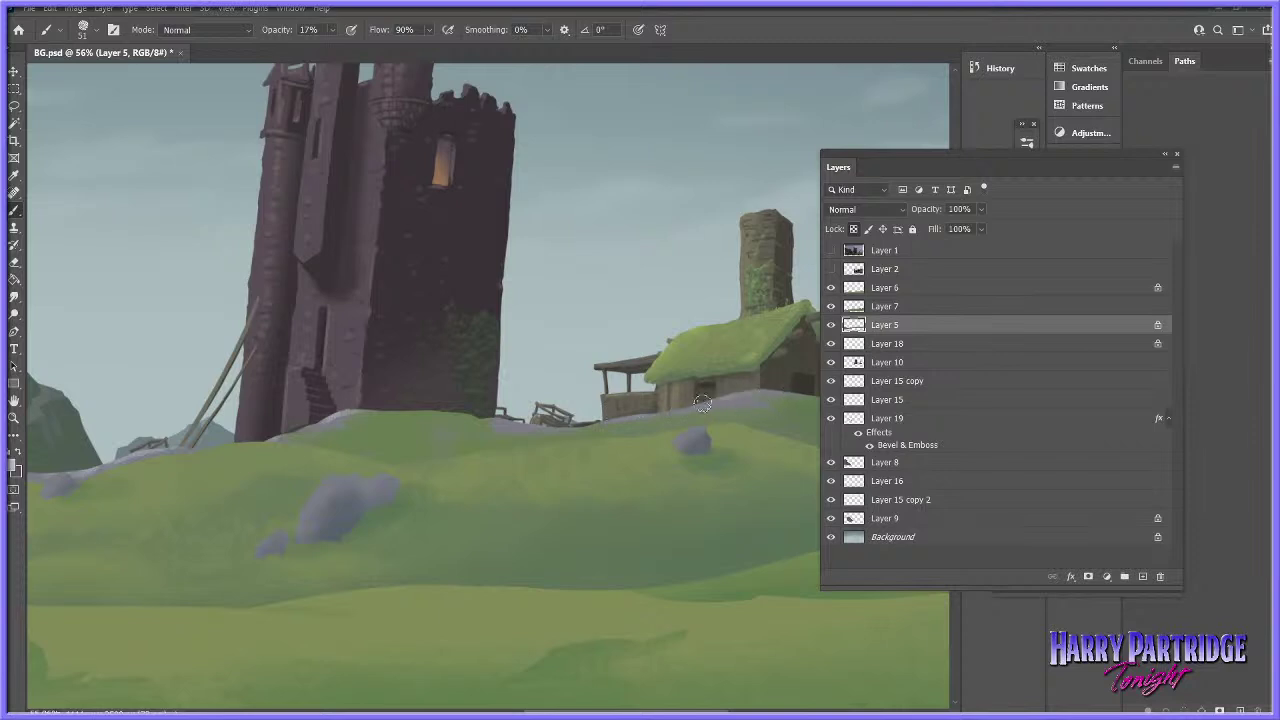
drag(651, 706, 708, 694)
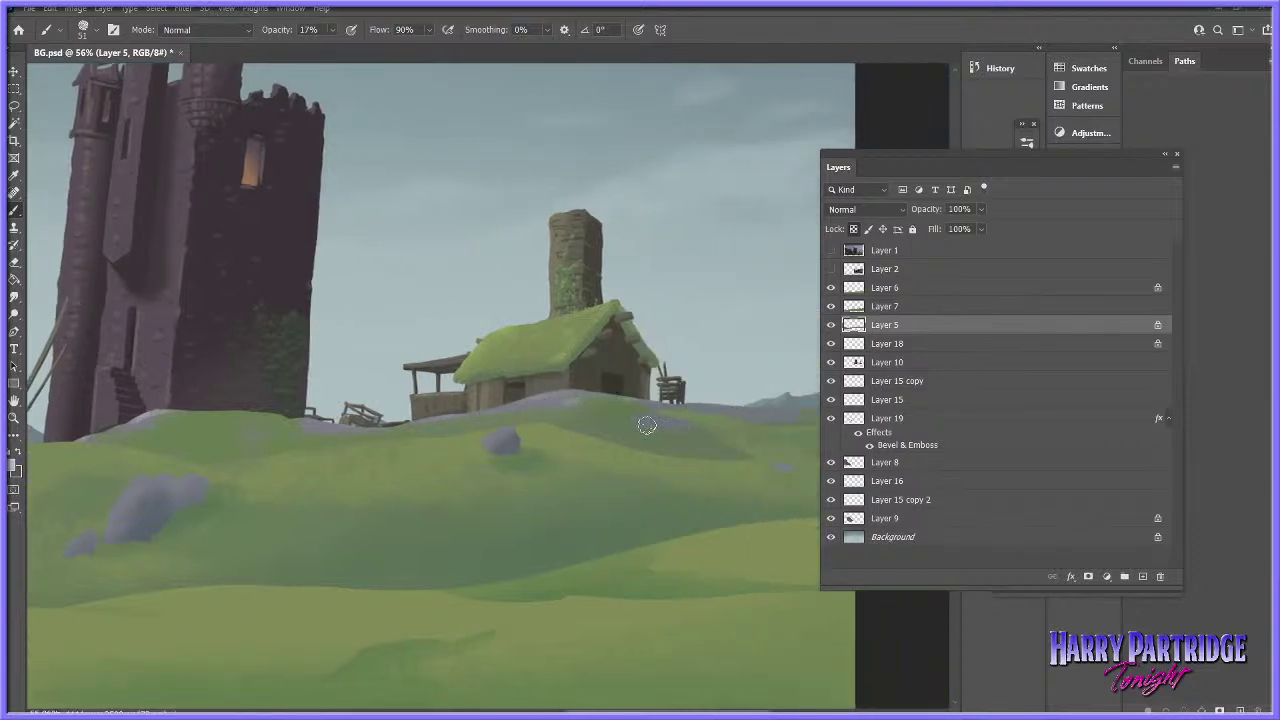
mouse_move(685, 709)
mouse_down()
mouse_move(716, 706)
mouse_move(588, 710)
mouse_up()
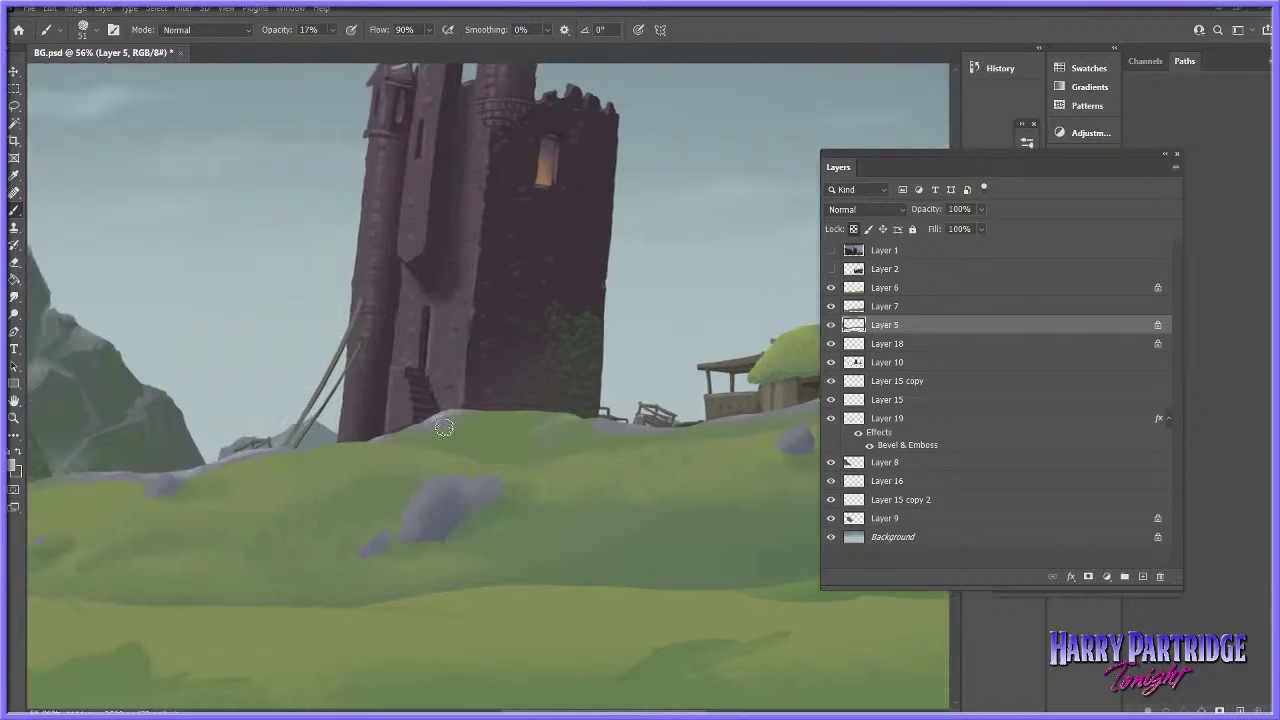
right_click(625, 445)
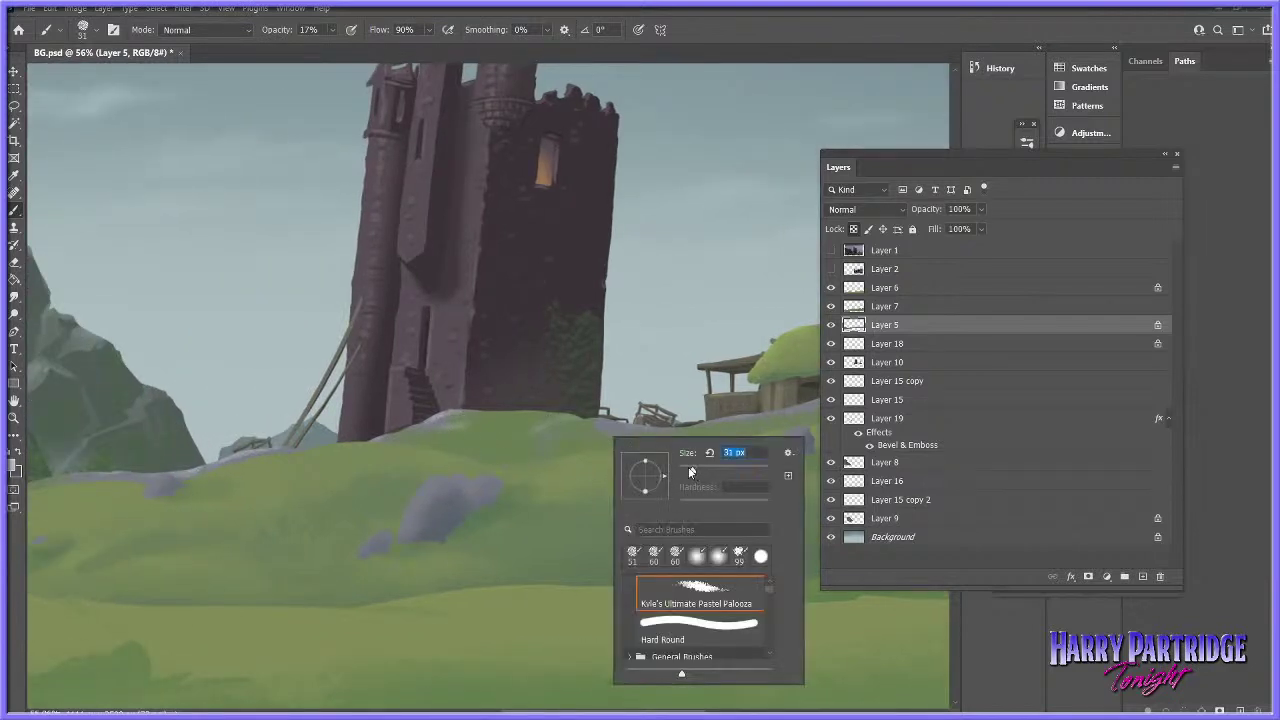
click(530, 421)
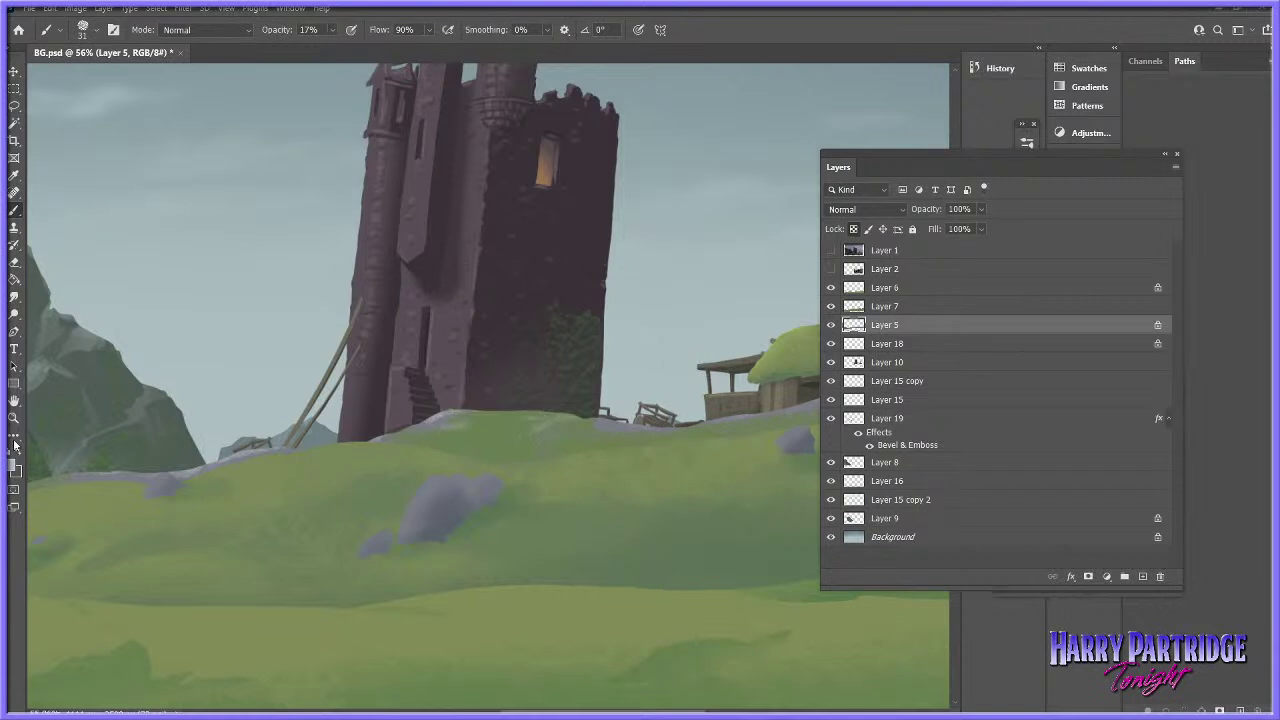
- Choose a grass green, set the brush to 18 px, 52% opacity and 97% flow, and paint fine grass strokes along Layer 5's ridge
click(13, 467)
click(705, 568)
click(1186, 444)
click(331, 30)
right_click(560, 386)
drag(641, 423, 635, 423)
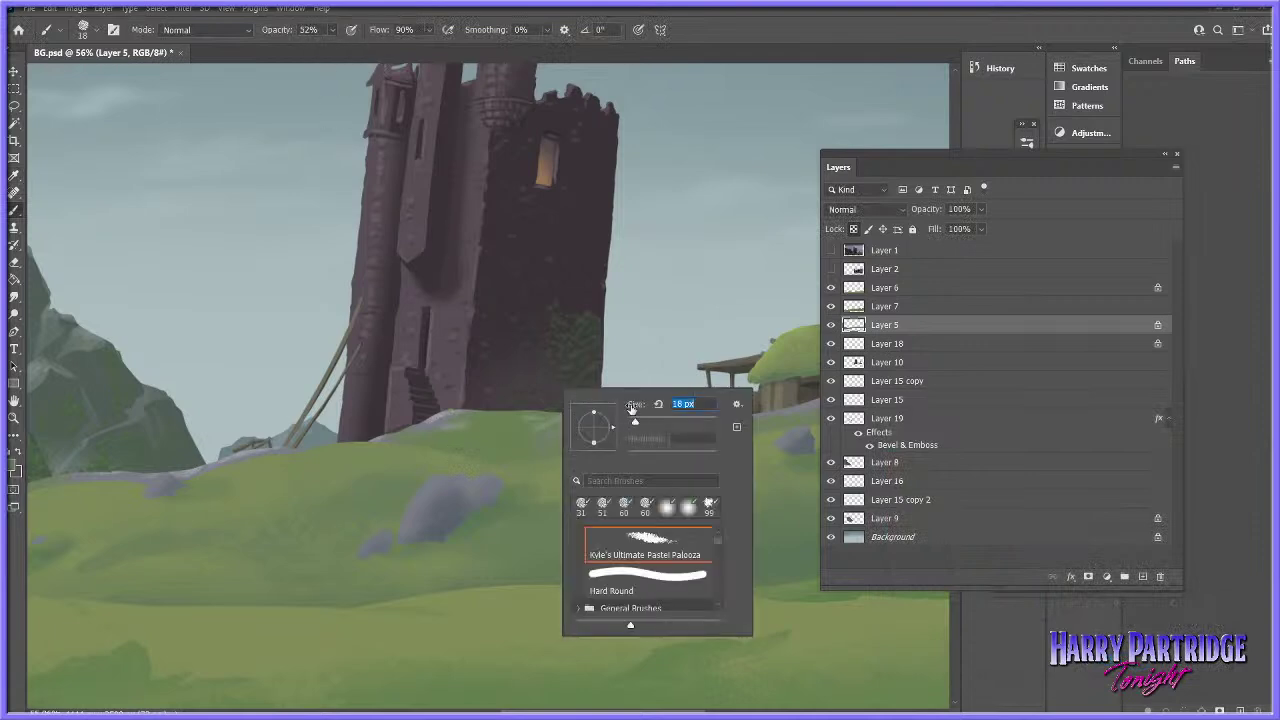
click(530, 430)
click(429, 30)
click(550, 429)
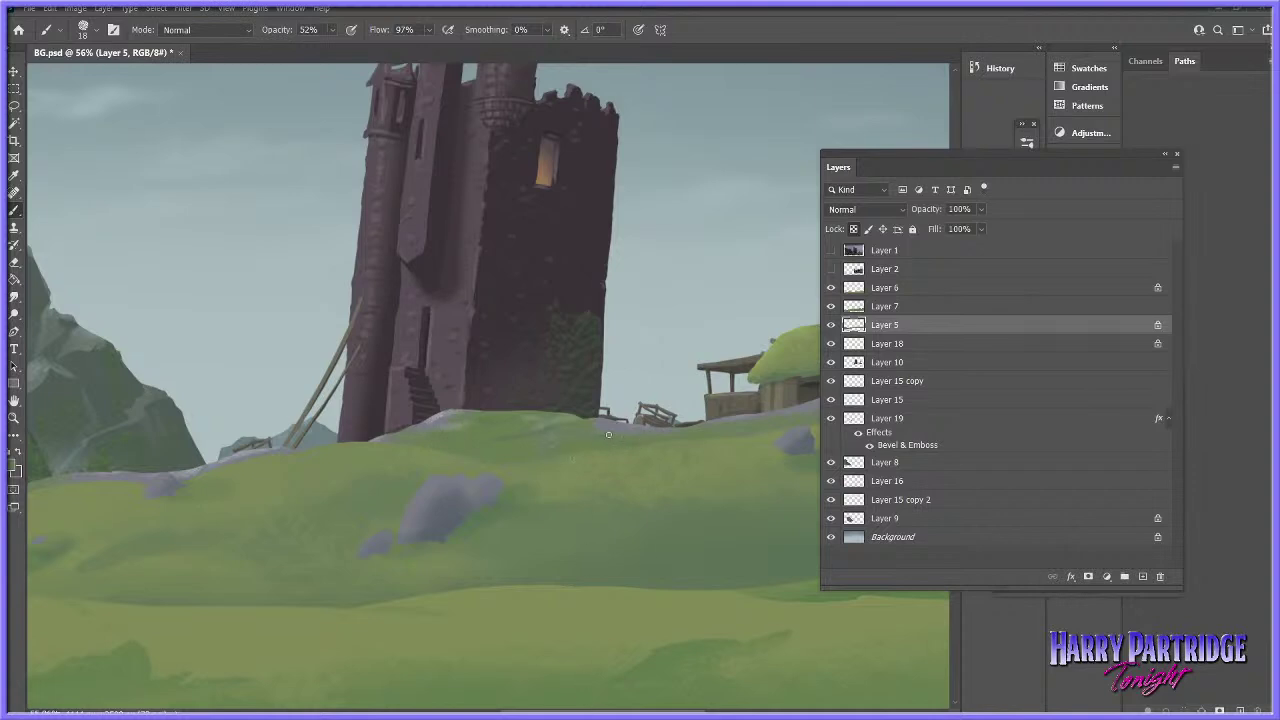
drag(601, 711, 535, 710)
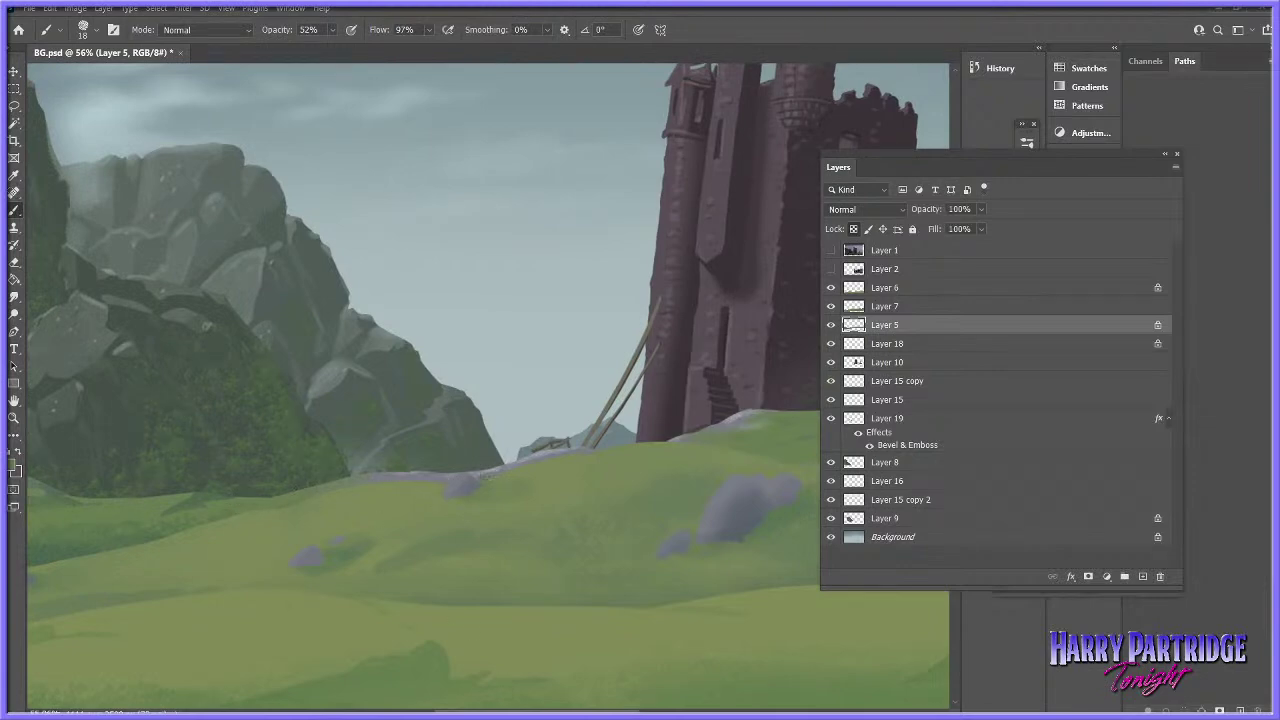
scroll(455, 682, left, 5)
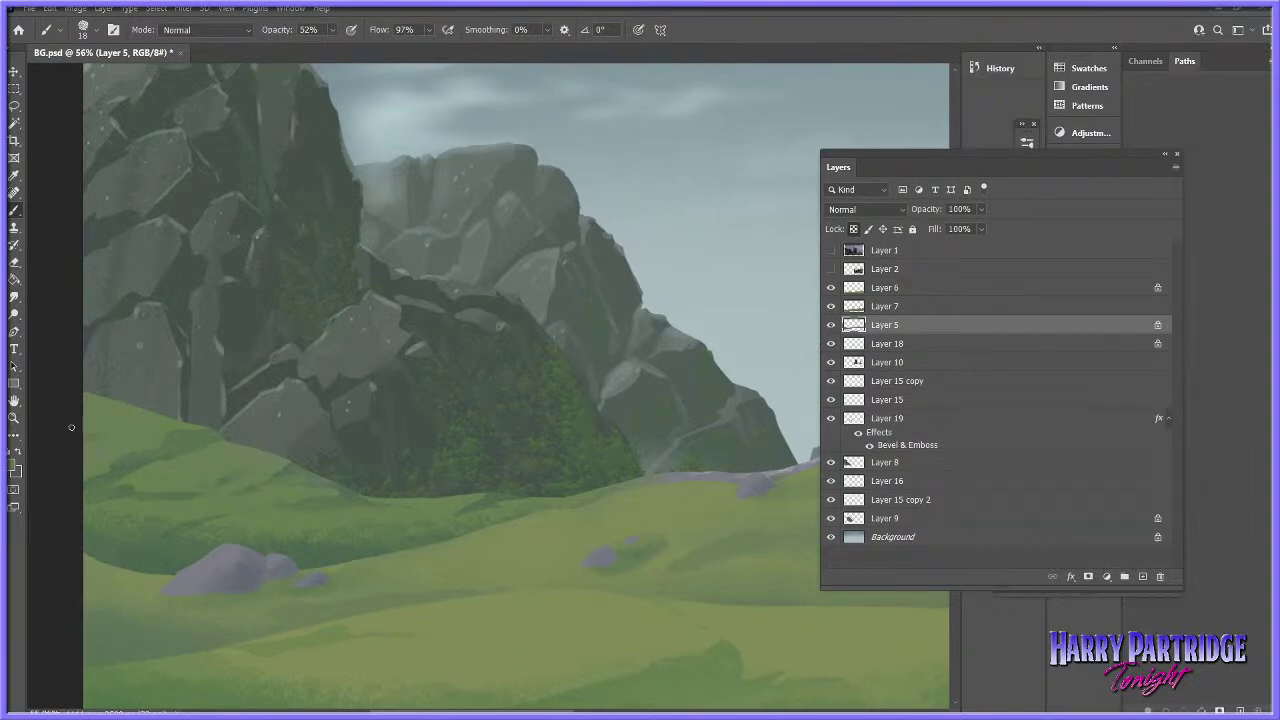
- View the whole painting and toggle Layer 7 to check which hill it holds
click(14, 419)
mouse_move(473, 565)
mouse_down()
mouse_move(449, 590)
mouse_move(426, 580)
mouse_up()
drag(308, 510, 404, 511)
click(829, 308)
click(830, 308)
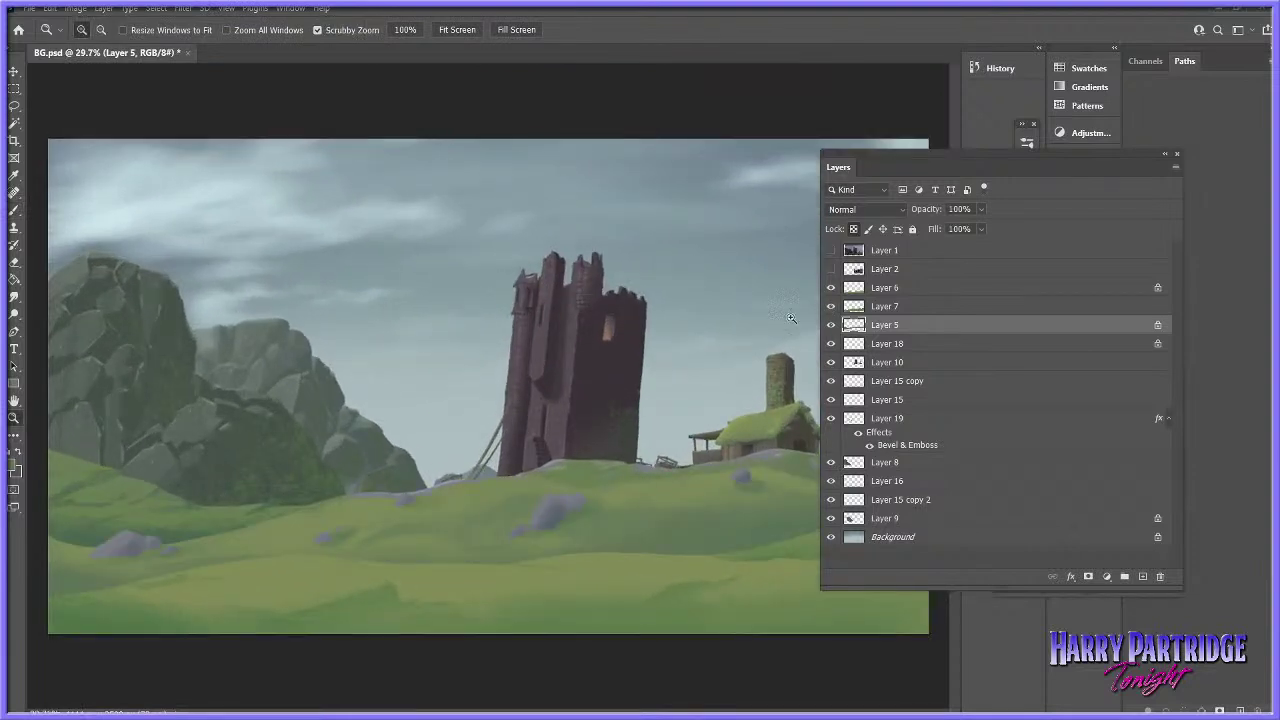
scroll(217, 582, up, 3)
- Raise the brush opacity to 91%, compare Layers 5 and 7 by toggling them, and select Layer 7
key(b)
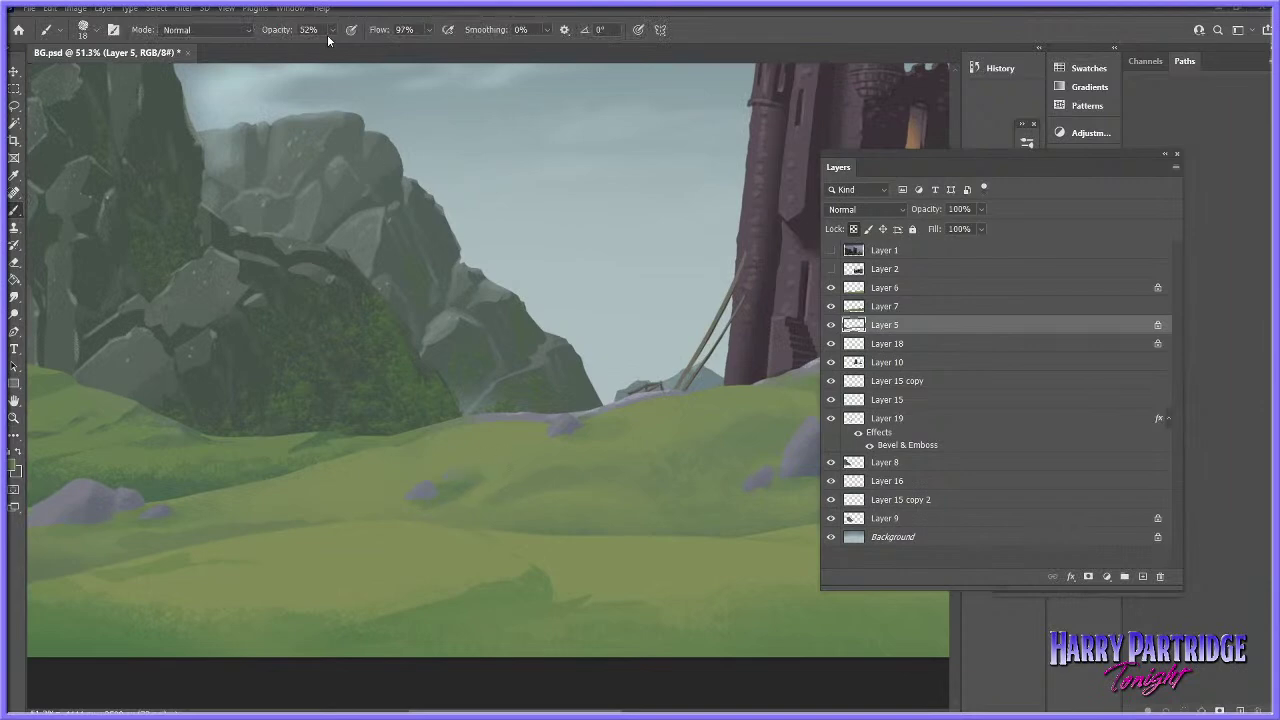
drag(336, 48, 358, 48)
click(831, 326)
click(831, 326)
click(882, 308)
click(830, 309)
click(830, 310)
- Paint small grass strokes around the rocks and across the middle hill on Layer 7
drag(482, 482, 505, 475)
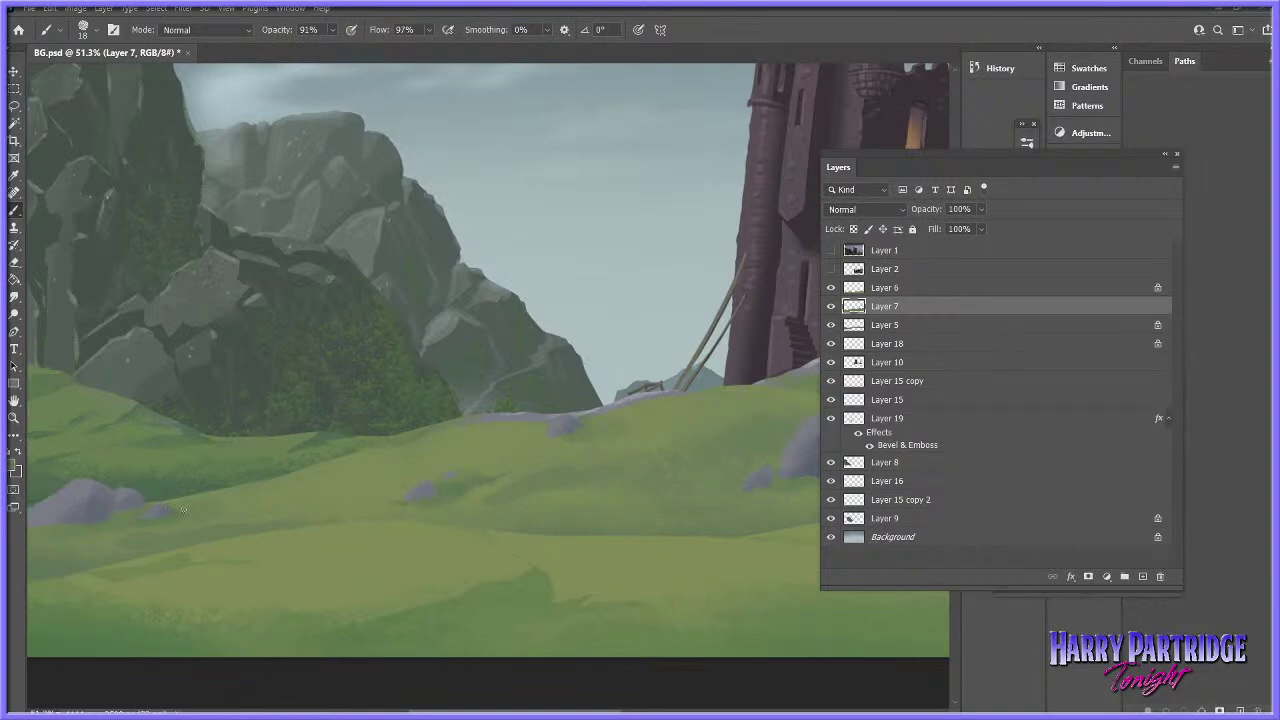
drag(461, 711, 410, 711)
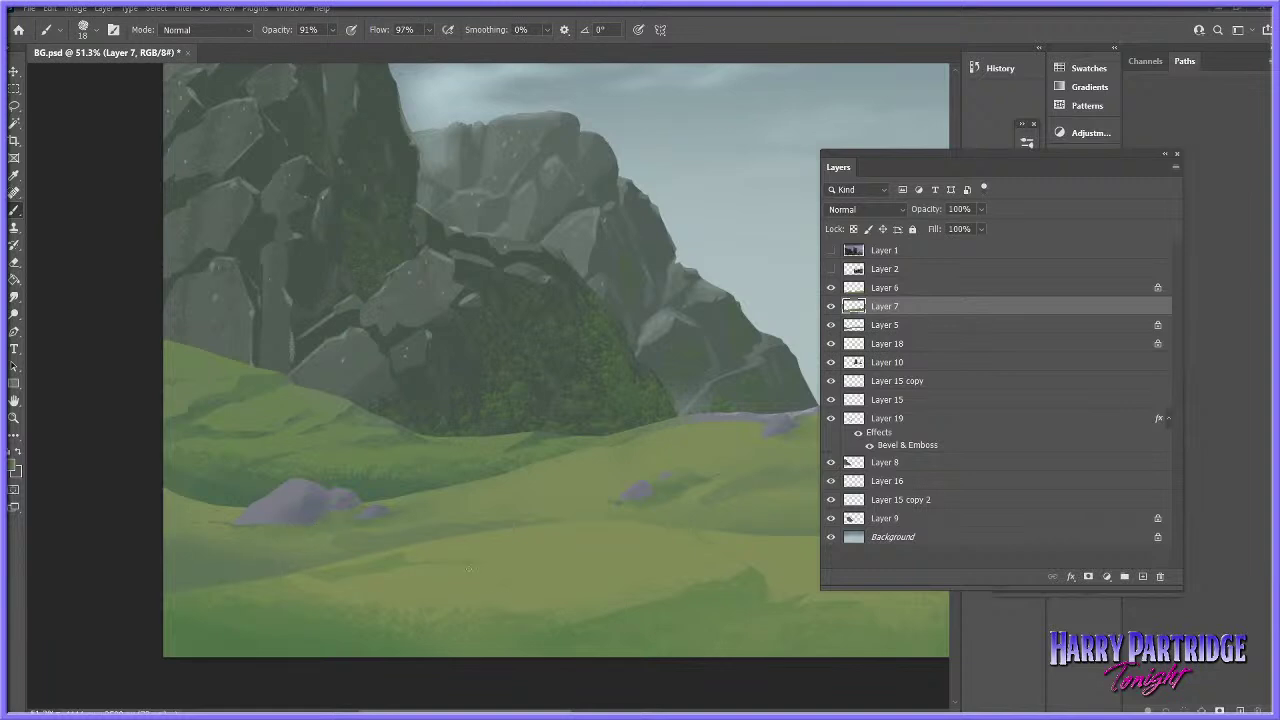
scroll(571, 618, right, 6)
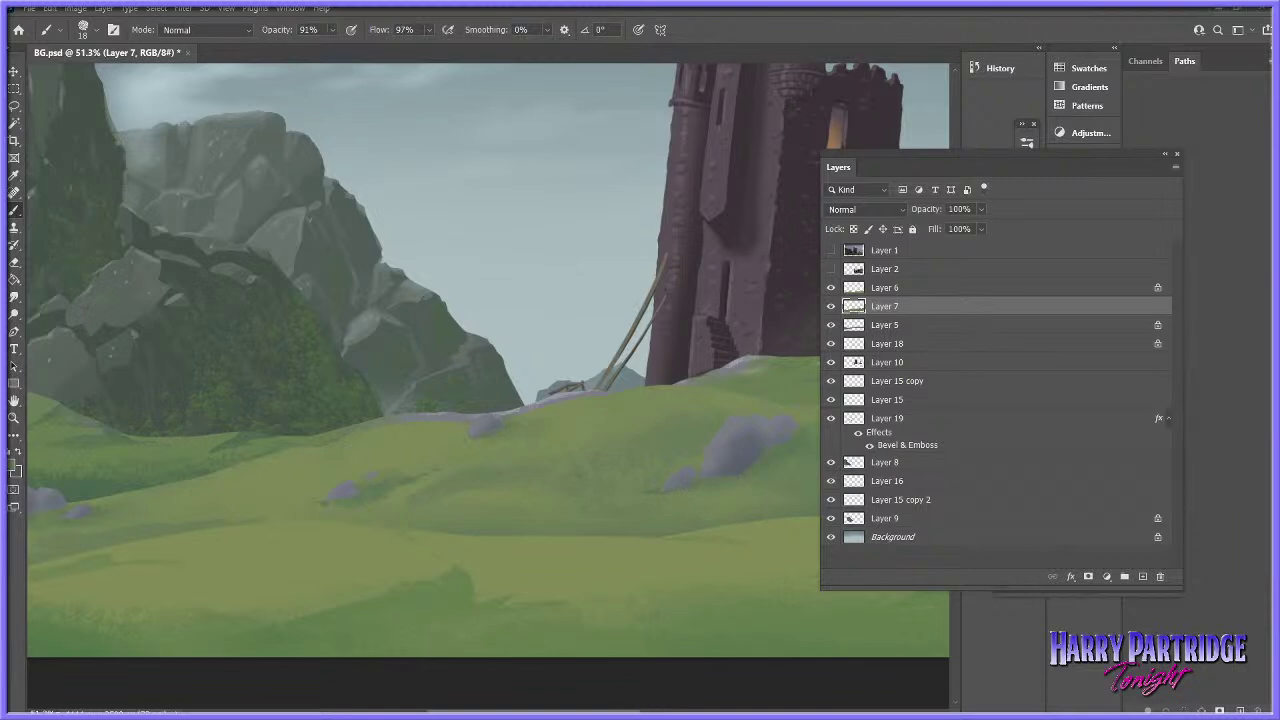
drag(785, 452, 540, 452)
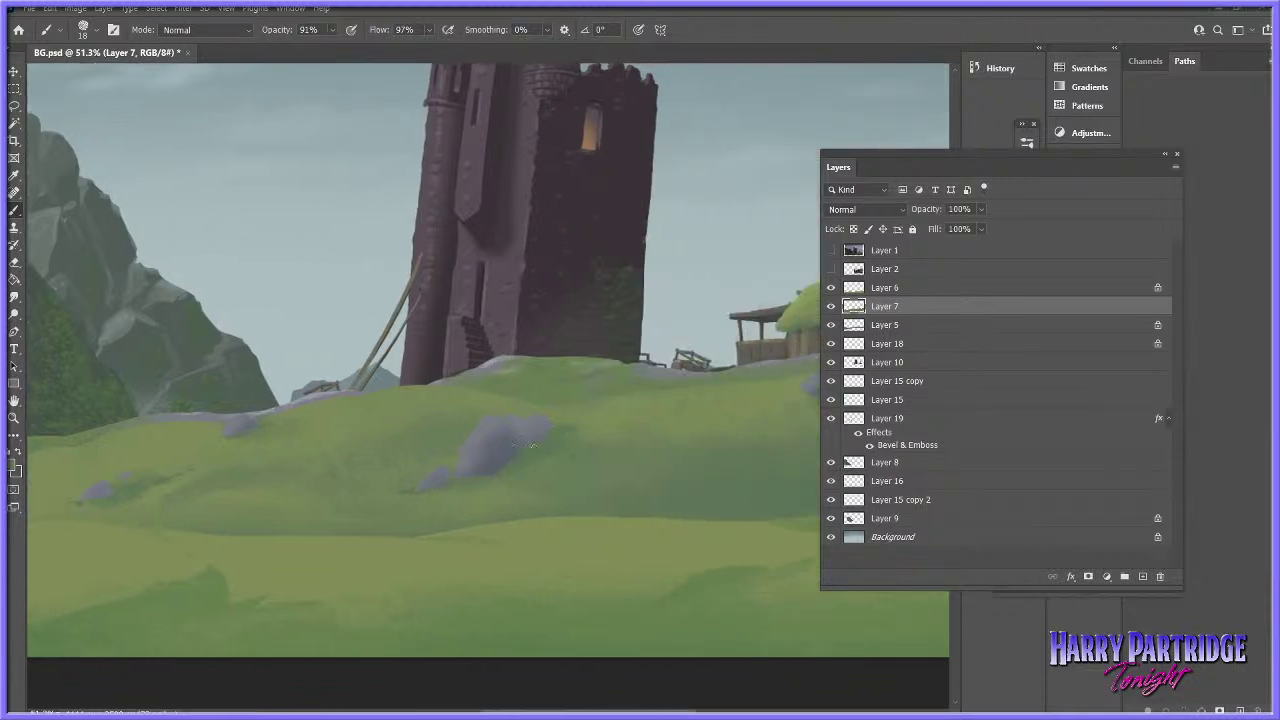
- Sample greens from the hillside and add grass tufts around the large boulder and across the slope below the cottage
click(14, 468)
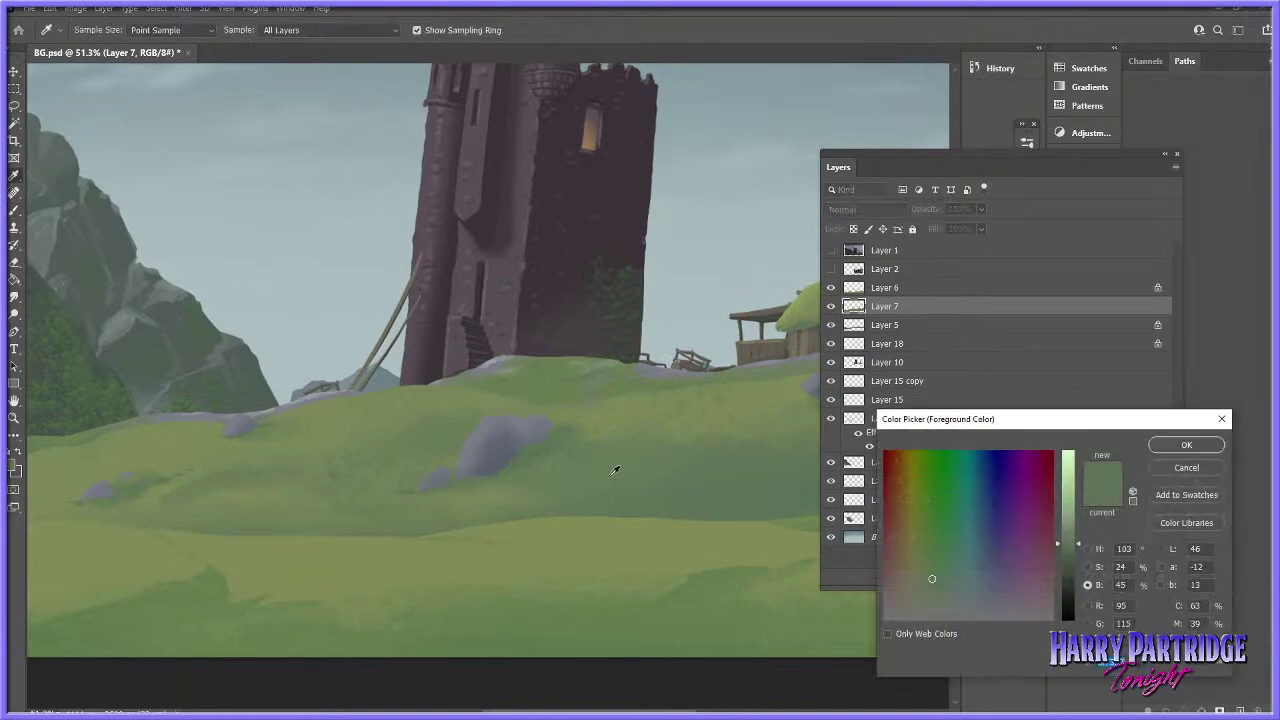
key(Return)
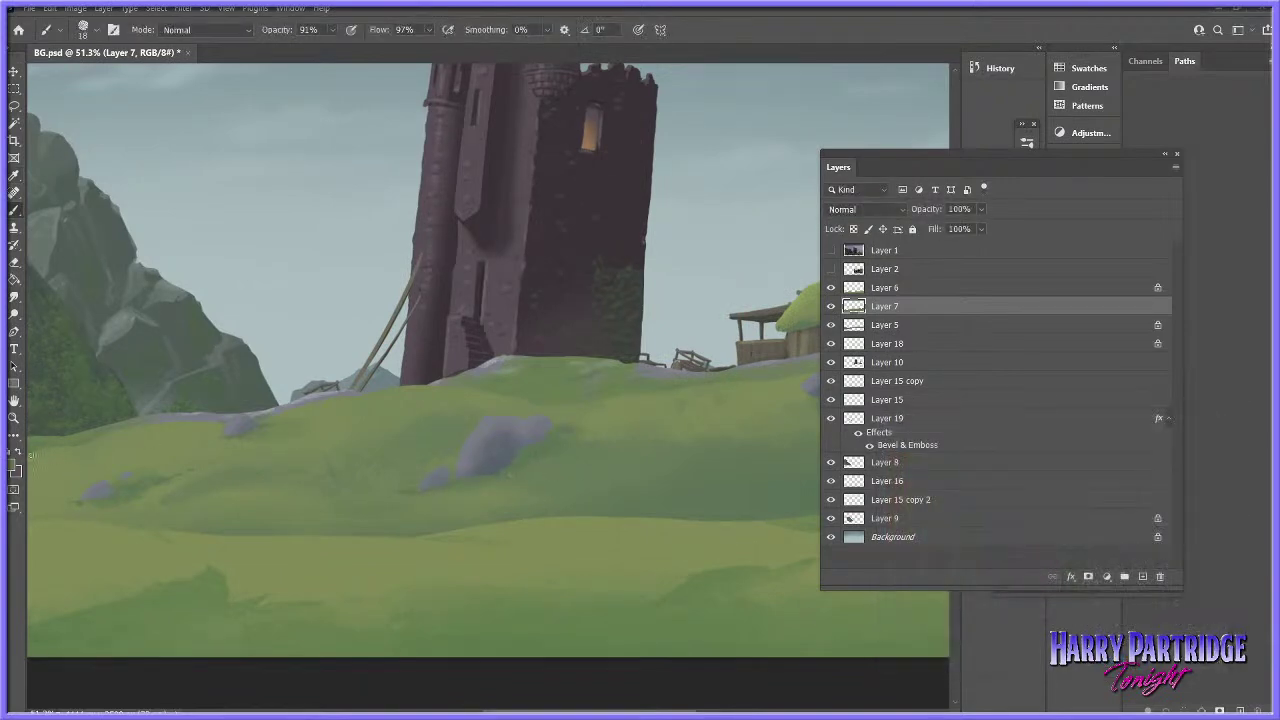
click(14, 470)
click(600, 429)
key(Return)
scroll(628, 661, right, 5)
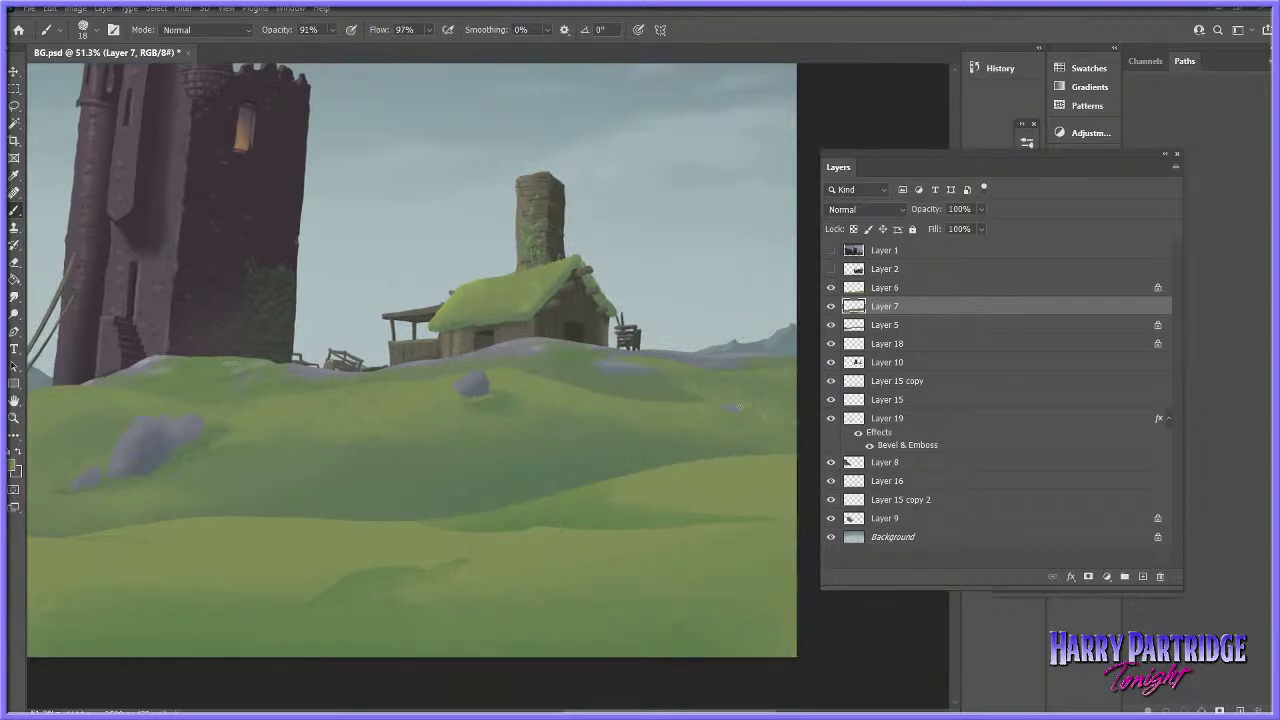
- Sample the pale stone color of the ridge beside the tower and paint highlights on the boulders below the tower and cottage
click(11, 463)
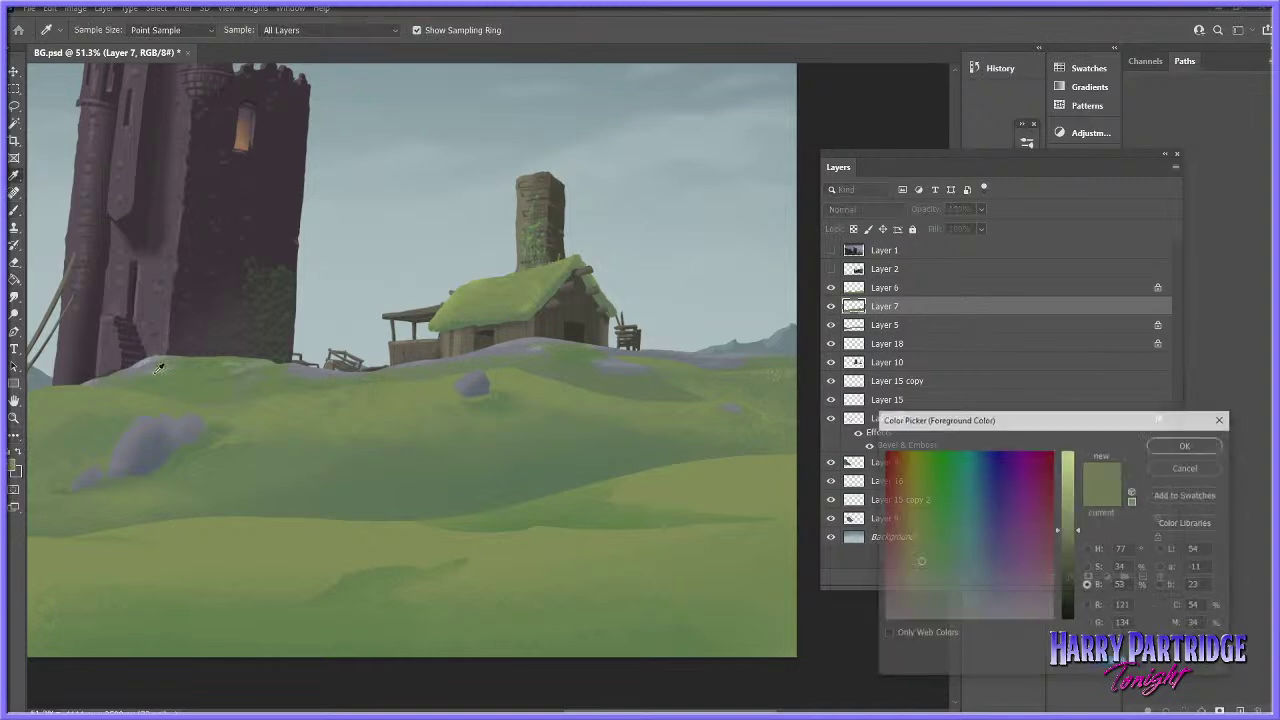
click(151, 357)
key(Return)
mouse_move(142, 422)
mouse_down()
mouse_move(114, 458)
mouse_move(143, 420)
mouse_move(91, 468)
mouse_up()
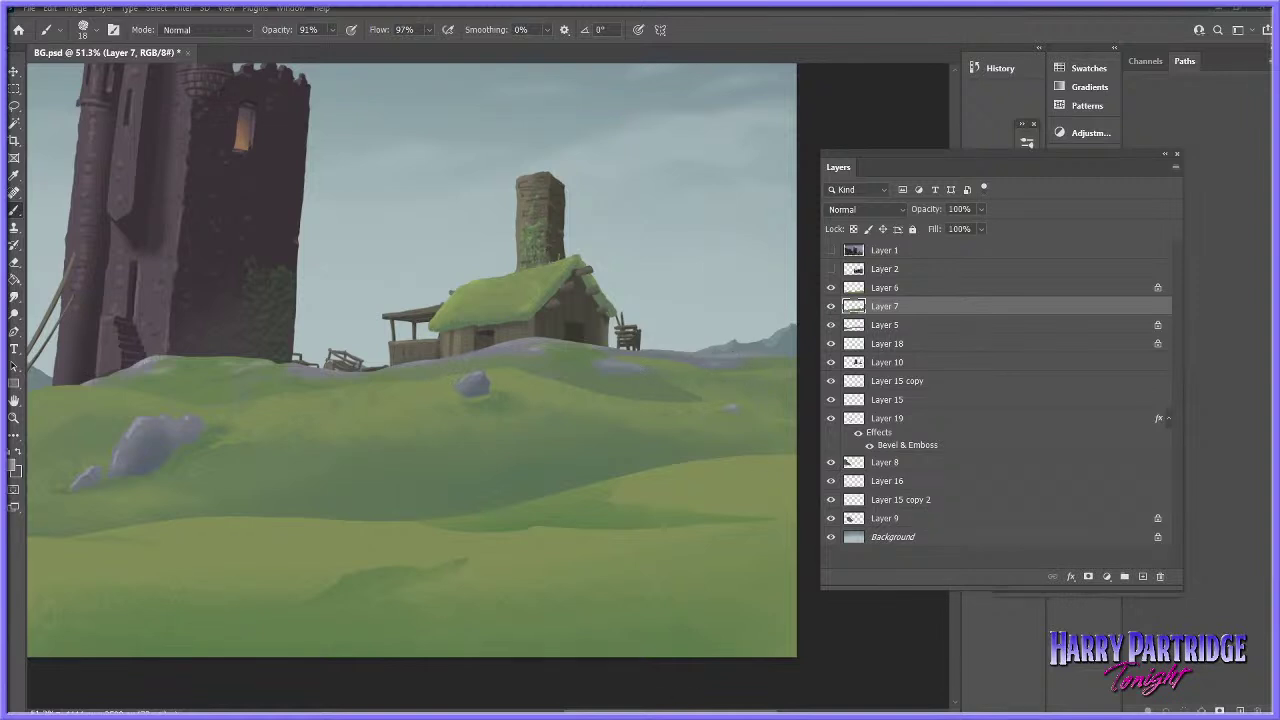
- Continue the pale highlights on the remaining middle-hill rocks, including the cluster in front of the cliffs
scroll(515, 428, left, 5)
drag(482, 422, 495, 423)
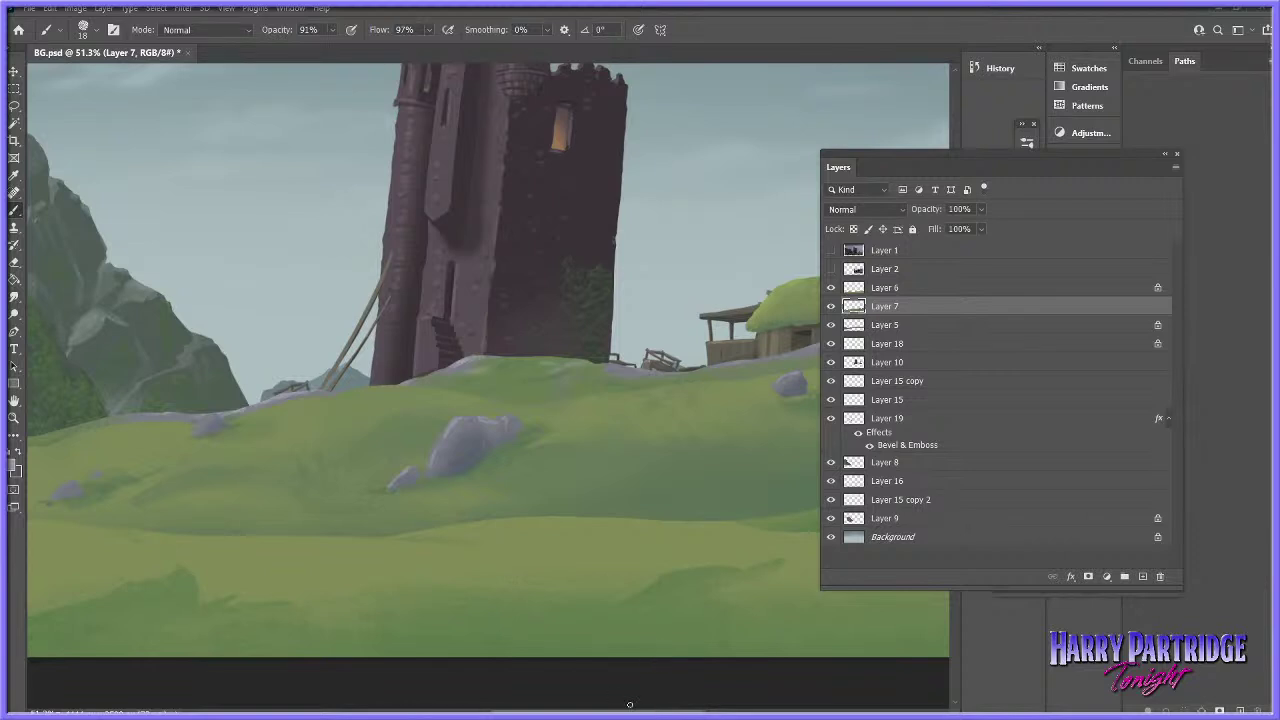
scroll(619, 624, left, 5)
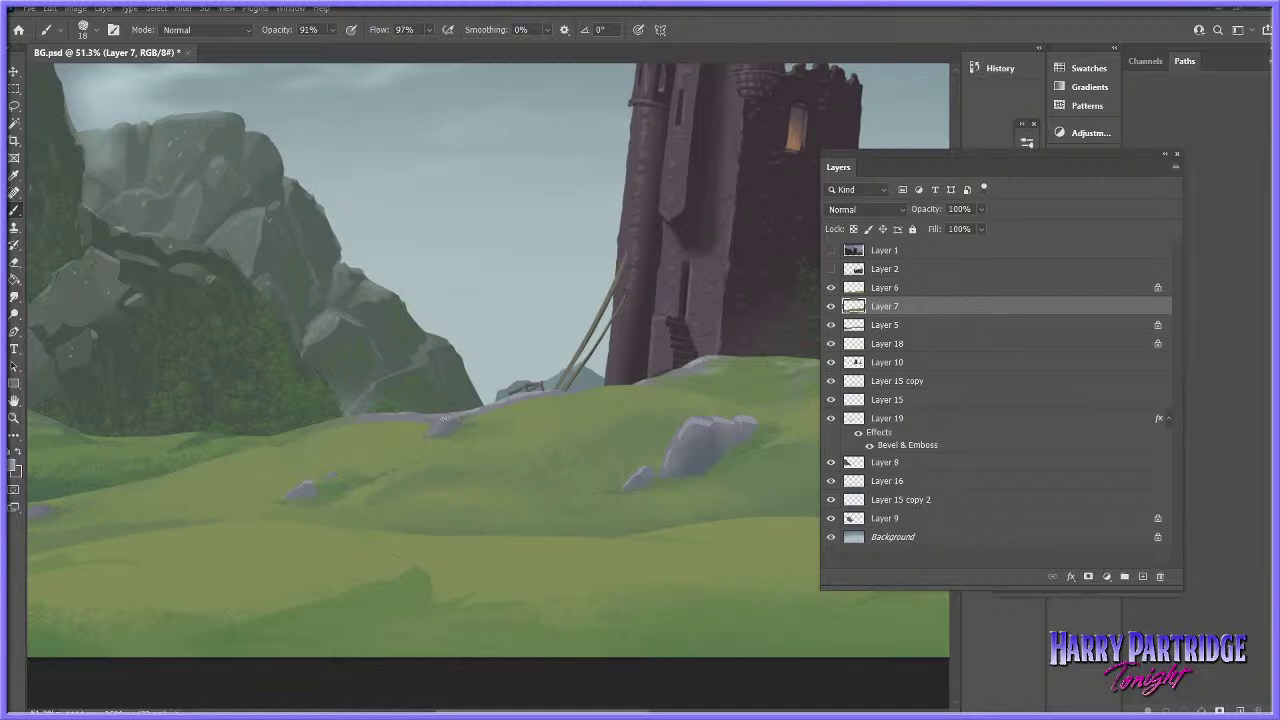
drag(540, 710, 446, 710)
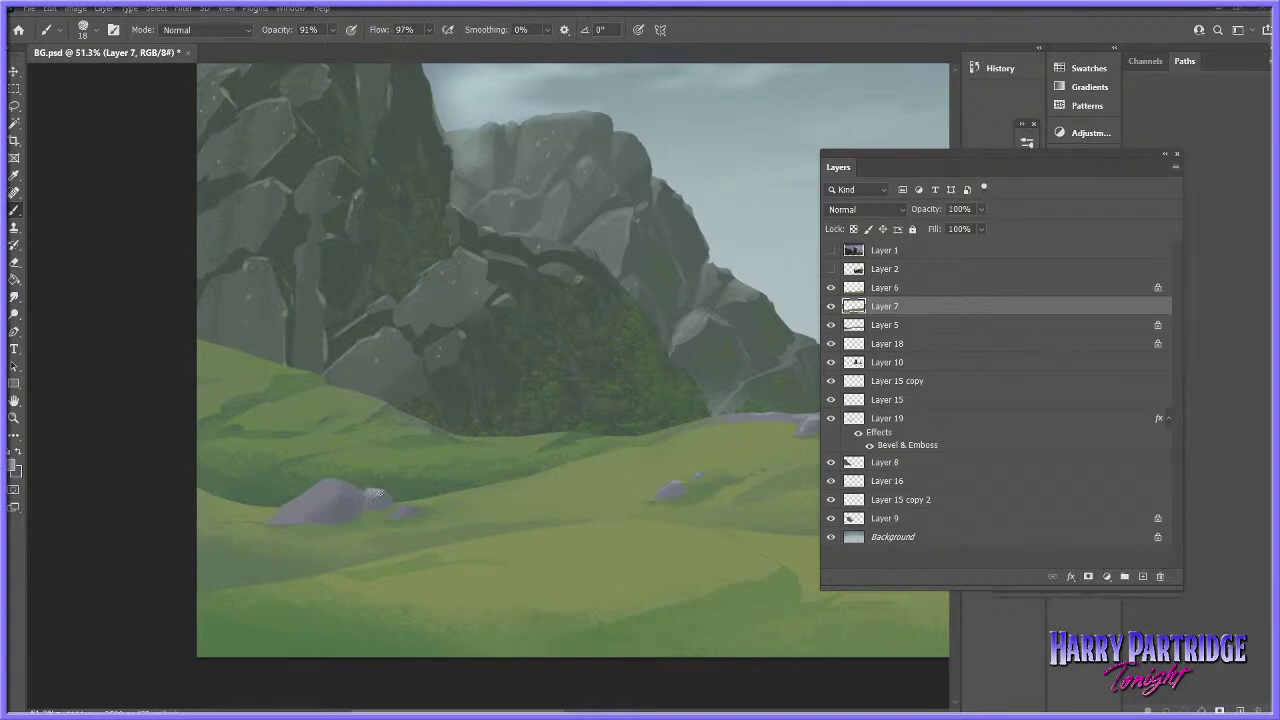
drag(401, 510, 419, 508)
mouse_move(328, 483)
mouse_down()
mouse_move(349, 500)
mouse_move(319, 514)
mouse_up()
- Sample darker gray tones from the large boulder and paint shading on it and on the rocks near the cliffs
drag(490, 711, 611, 660)
click(13, 467)
click(571, 426)
key(Return)
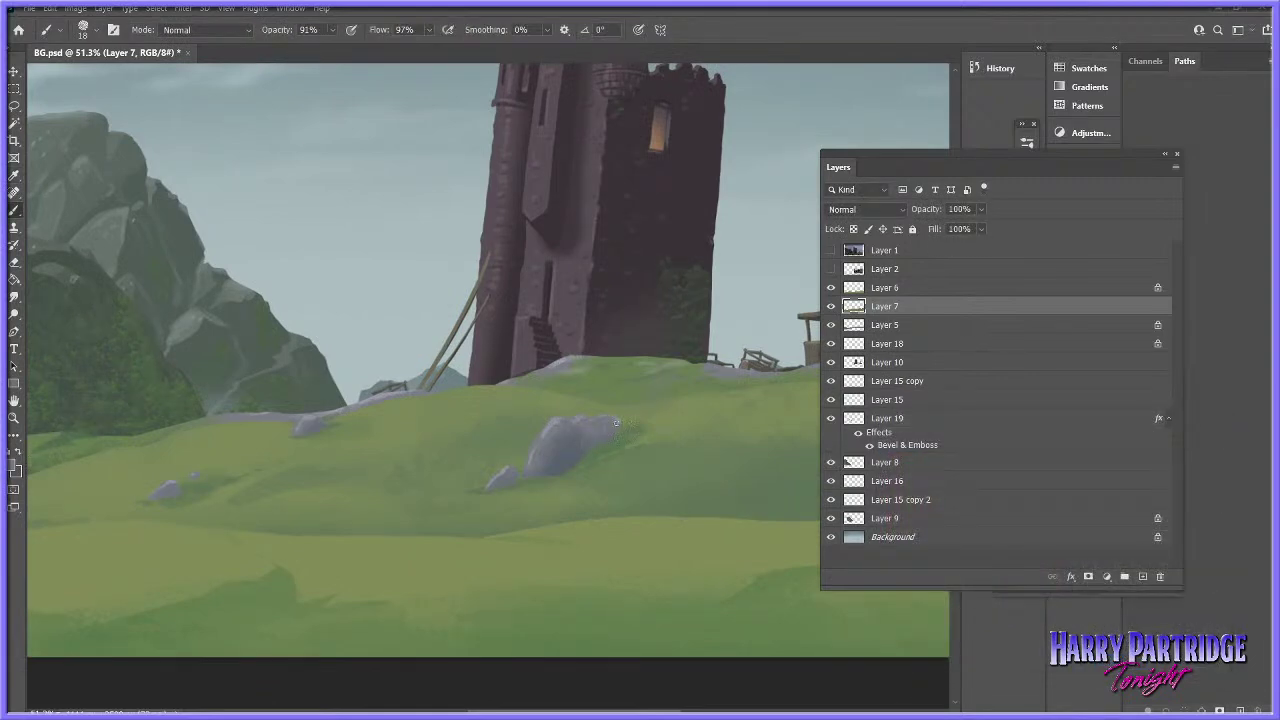
click(13, 483)
click(578, 437)
key(Return)
drag(584, 711, 446, 711)
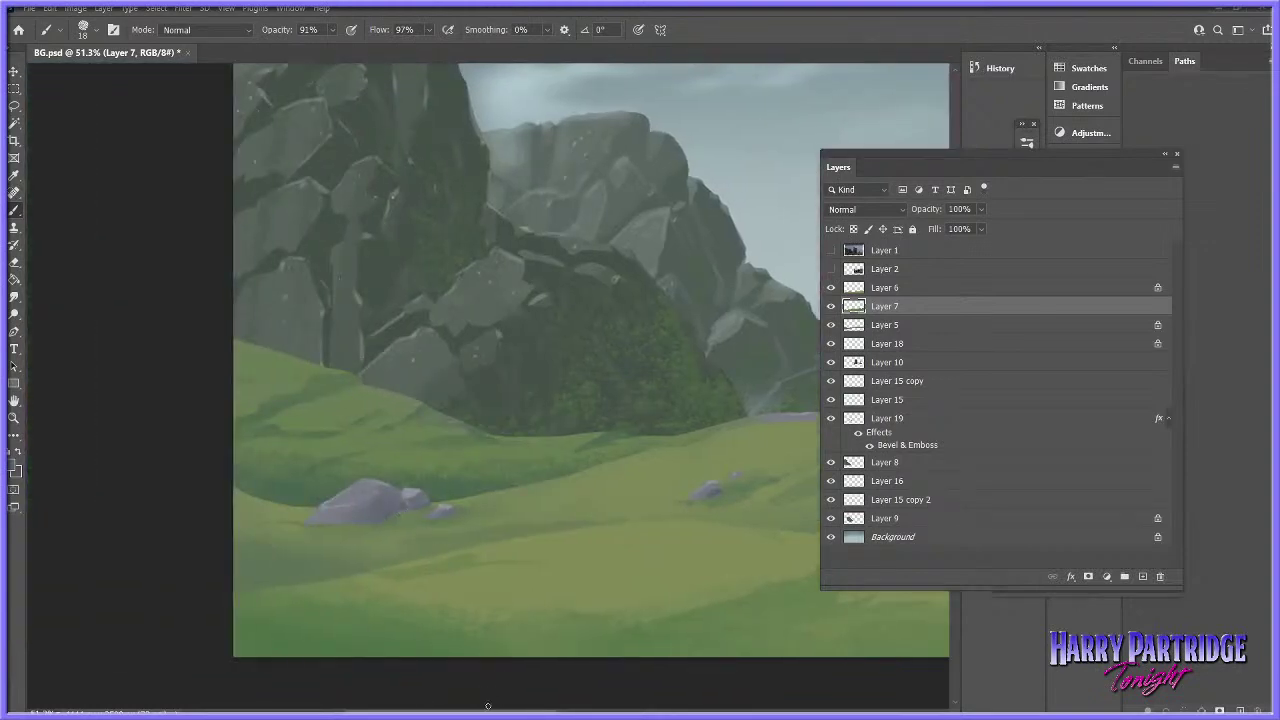
- Sample a green from the foreground grass below the cottage as the new foreground color
scroll(648, 590, right, 8)
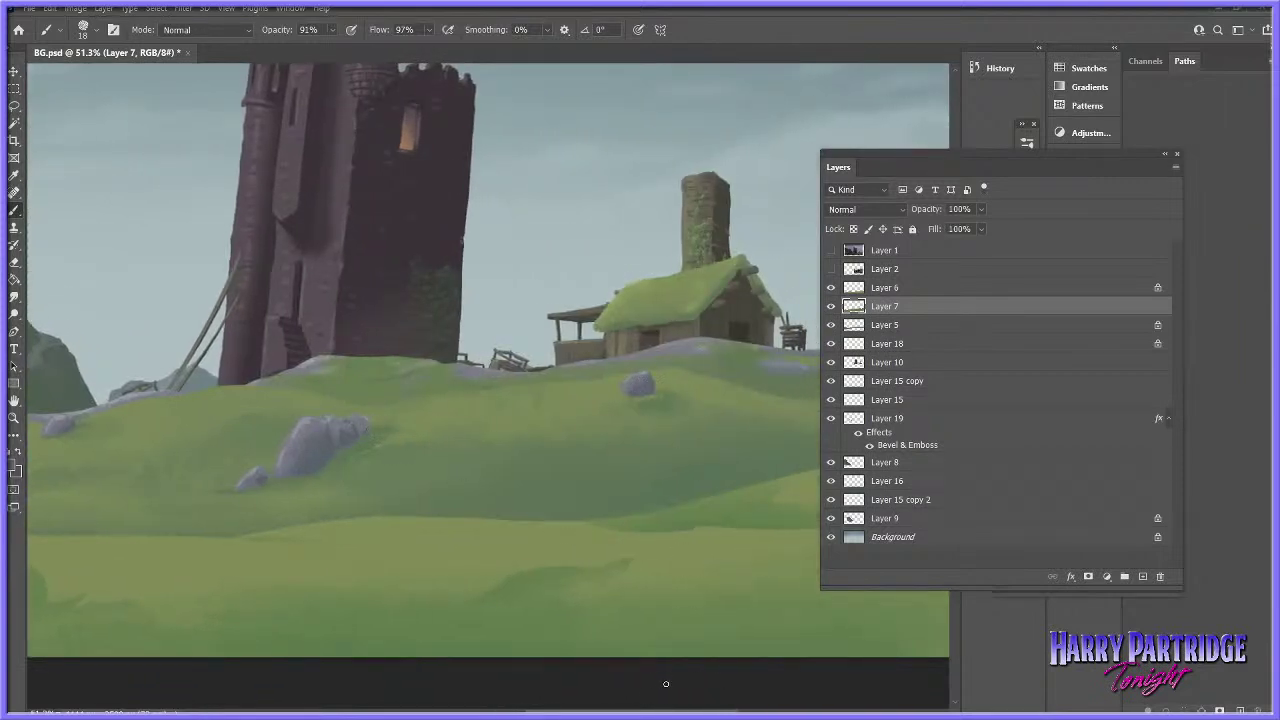
scroll(597, 555, right, 5)
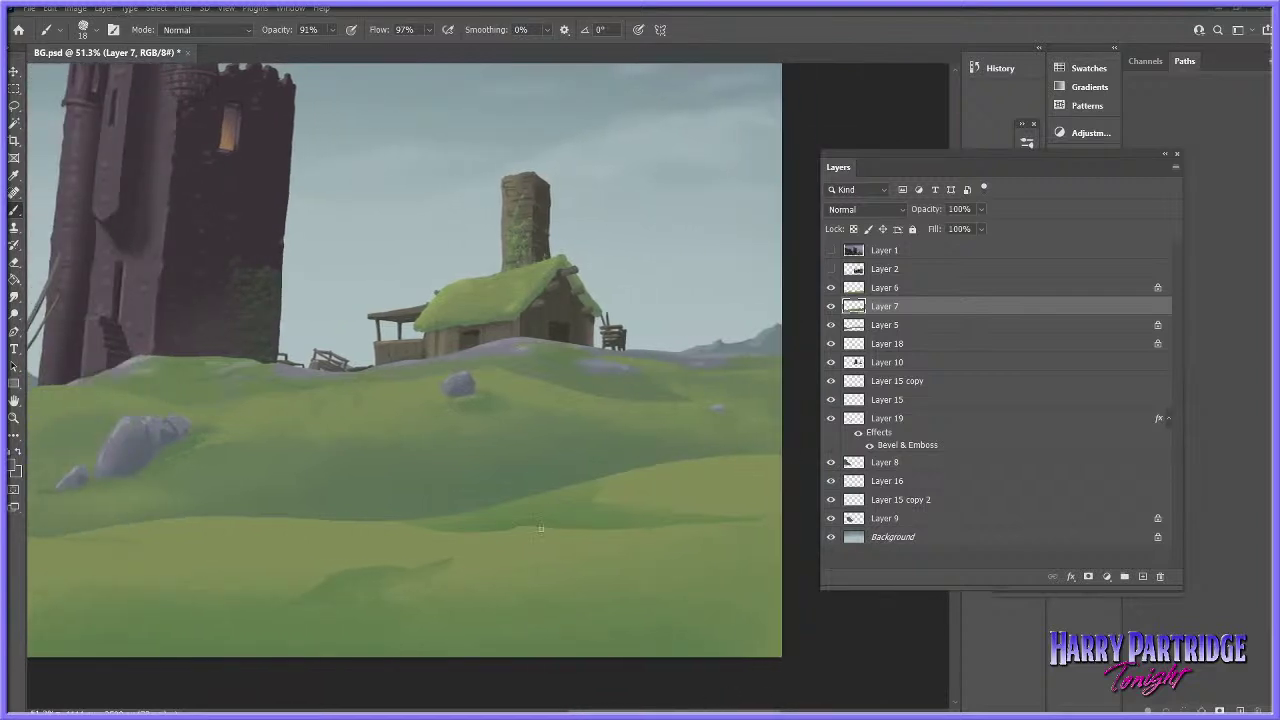
click(12, 468)
key(Return)
click(12, 468)
click(611, 506)
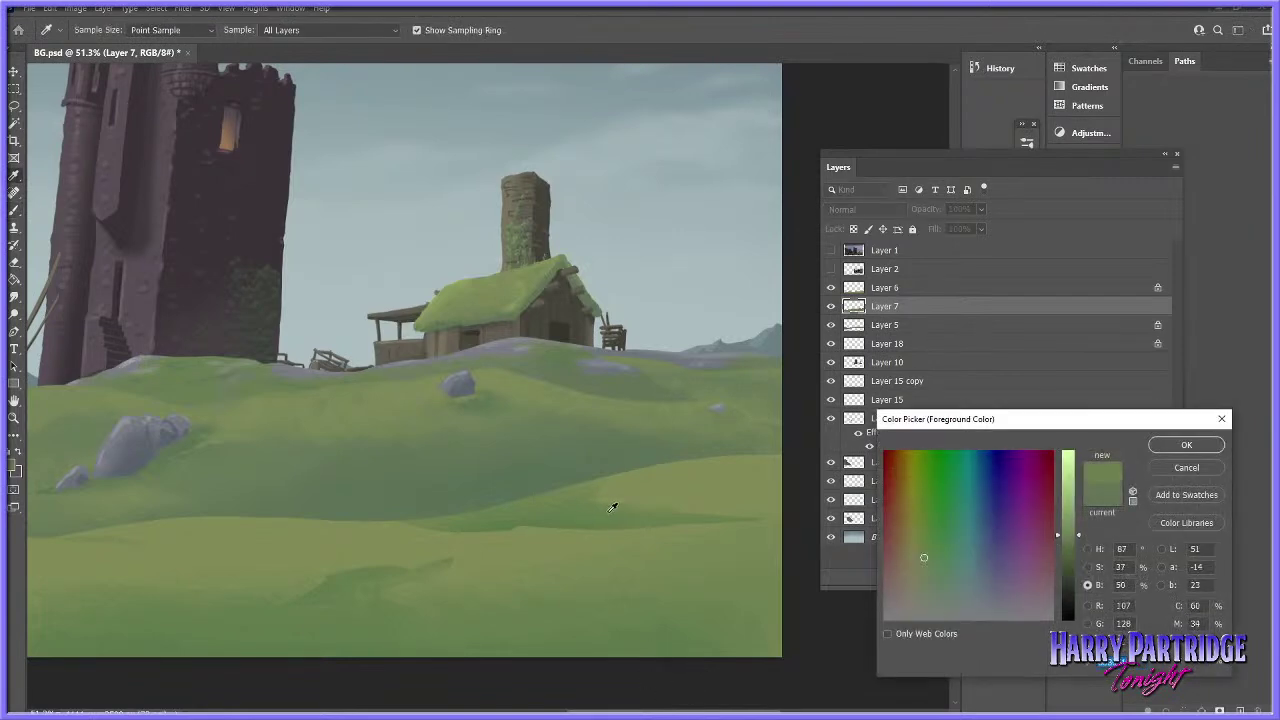
key(Return)
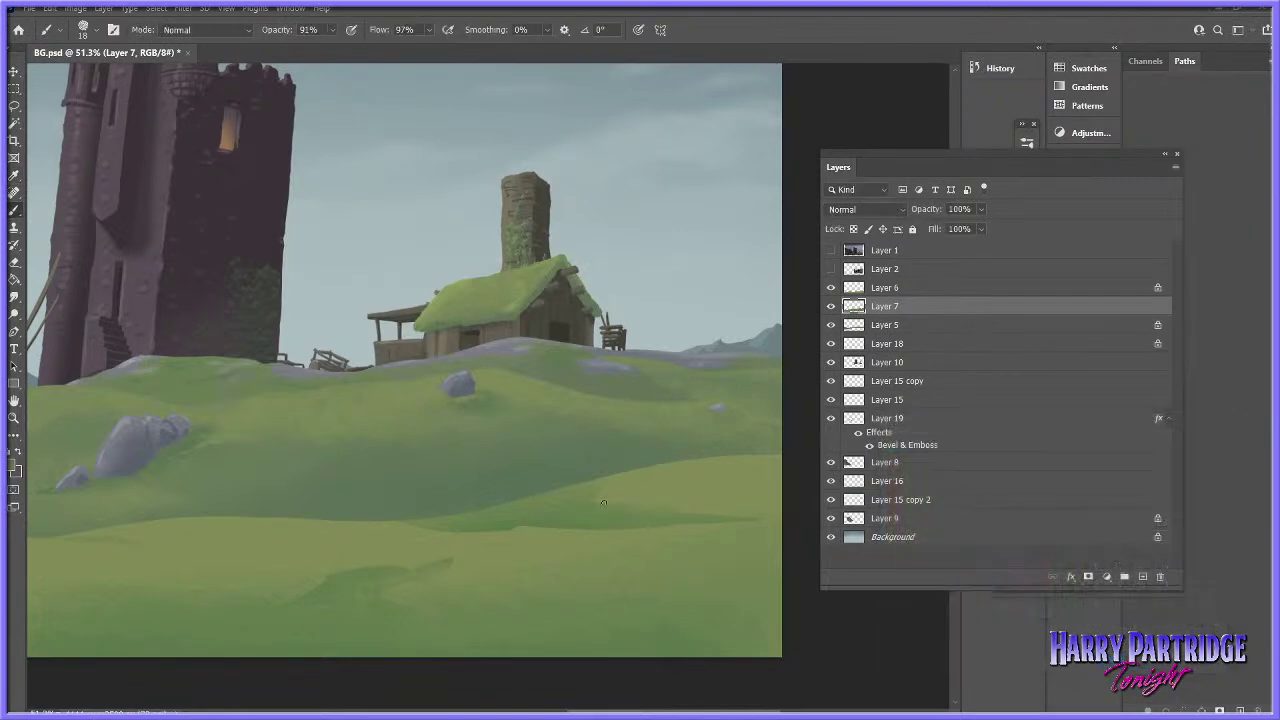
- Select Layer 6, lighten the foreground green, and dab light grass flecks along the crest of the foreground hill
click(893, 271)
click(894, 289)
key(z)
drag(590, 530, 474, 548)
drag(398, 507, 438, 509)
drag(132, 578, 173, 586)
drag(125, 629, 140, 633)
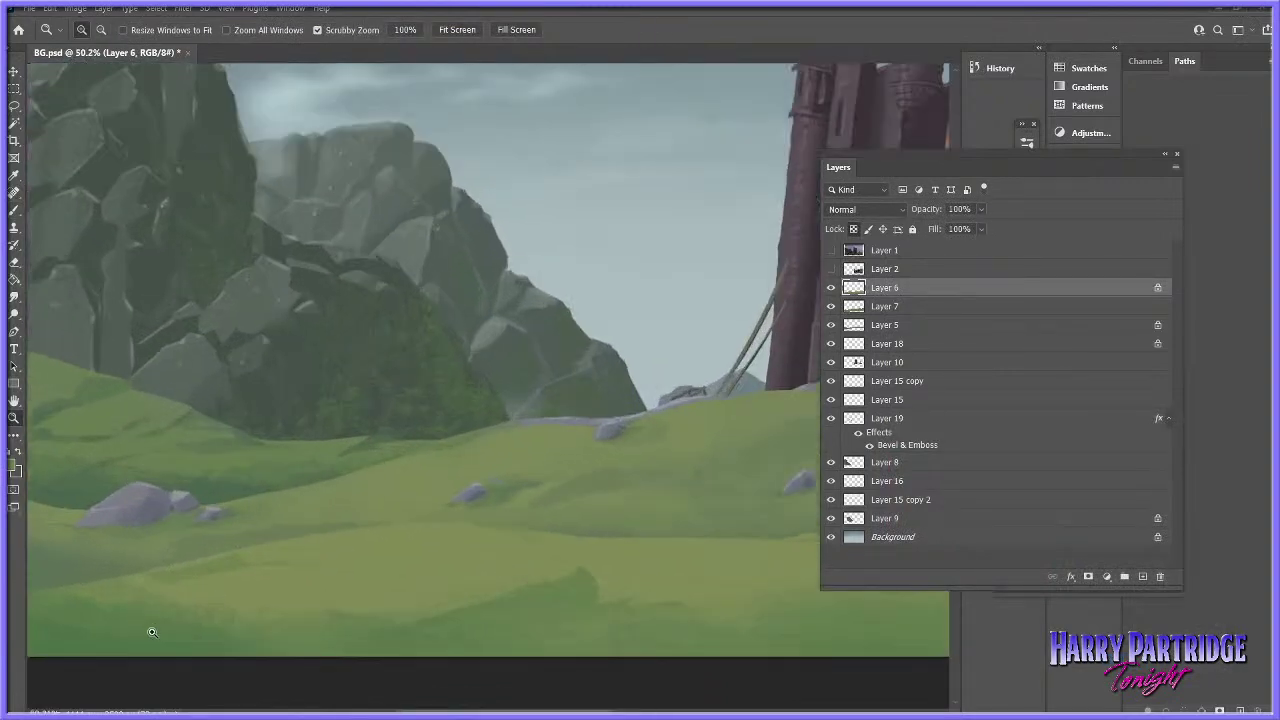
drag(304, 672, 474, 686)
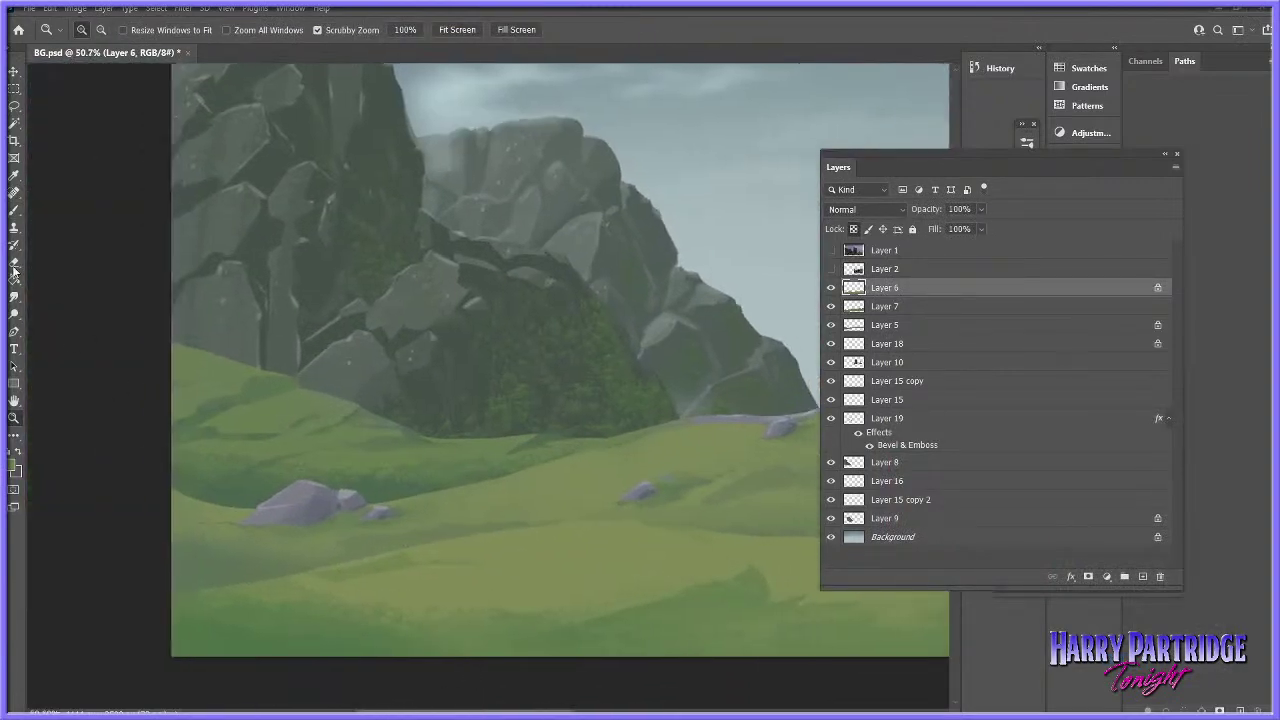
key(b)
click(14, 467)
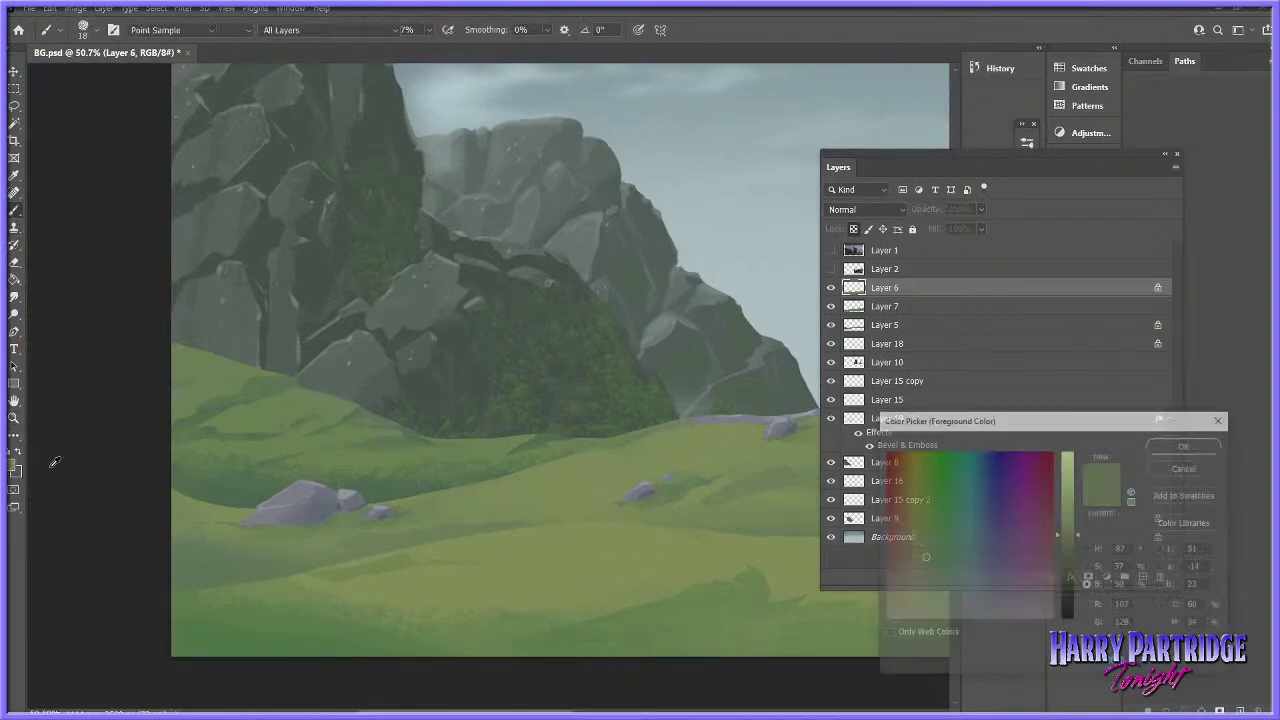
drag(1075, 528, 1075, 506)
click(1162, 447)
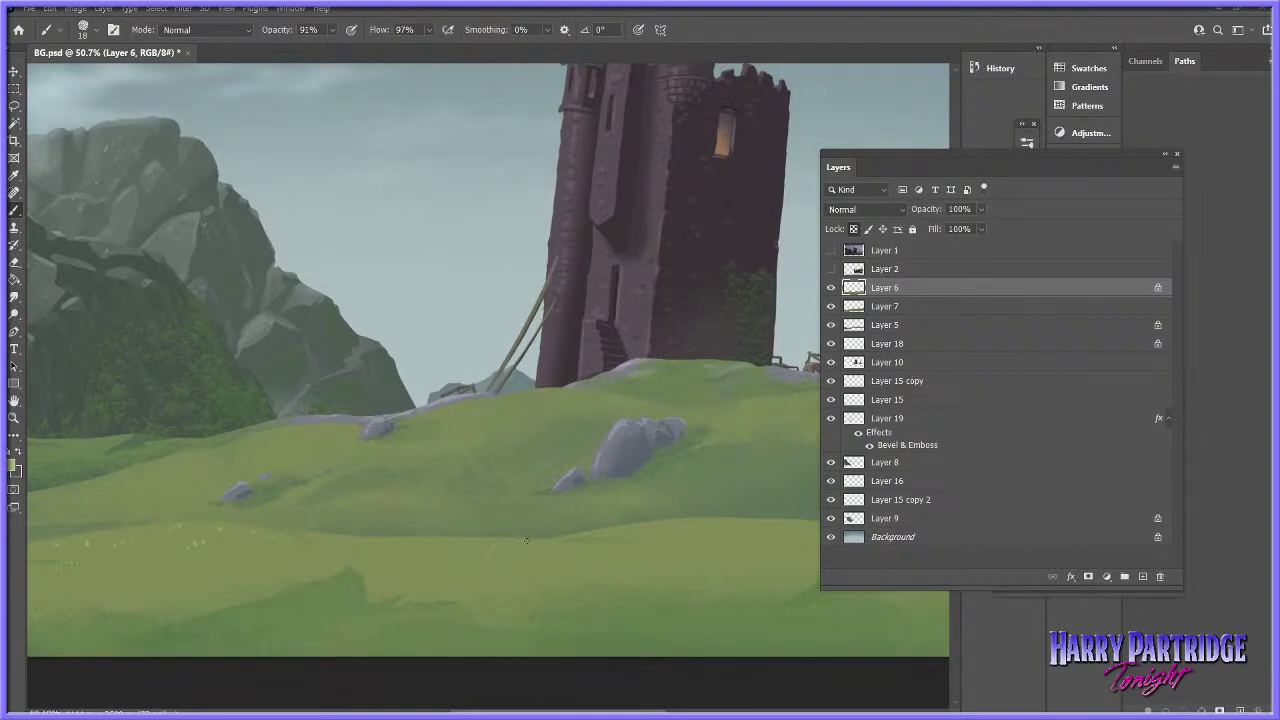
- Choose the Kyle's Spatter Brushes - Pressure brush at 80 px and lower its opacity to 52%
scroll(591, 588, right, 7)
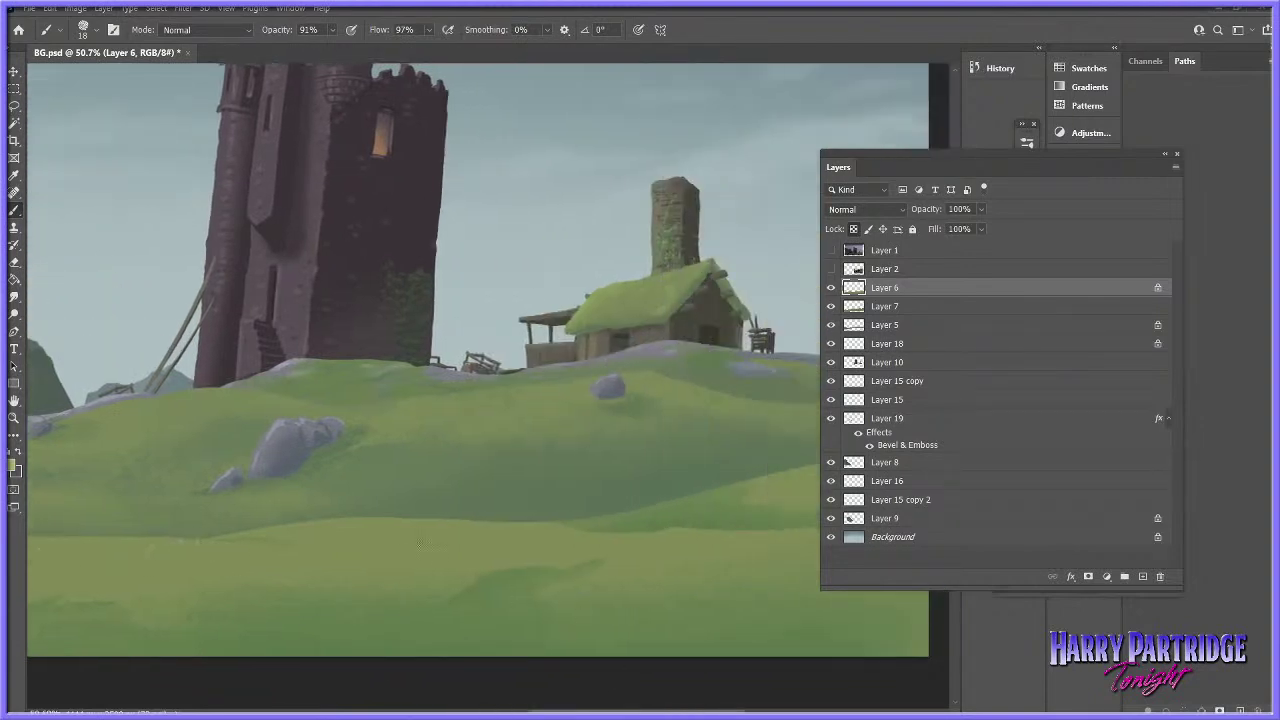
right_click(575, 502)
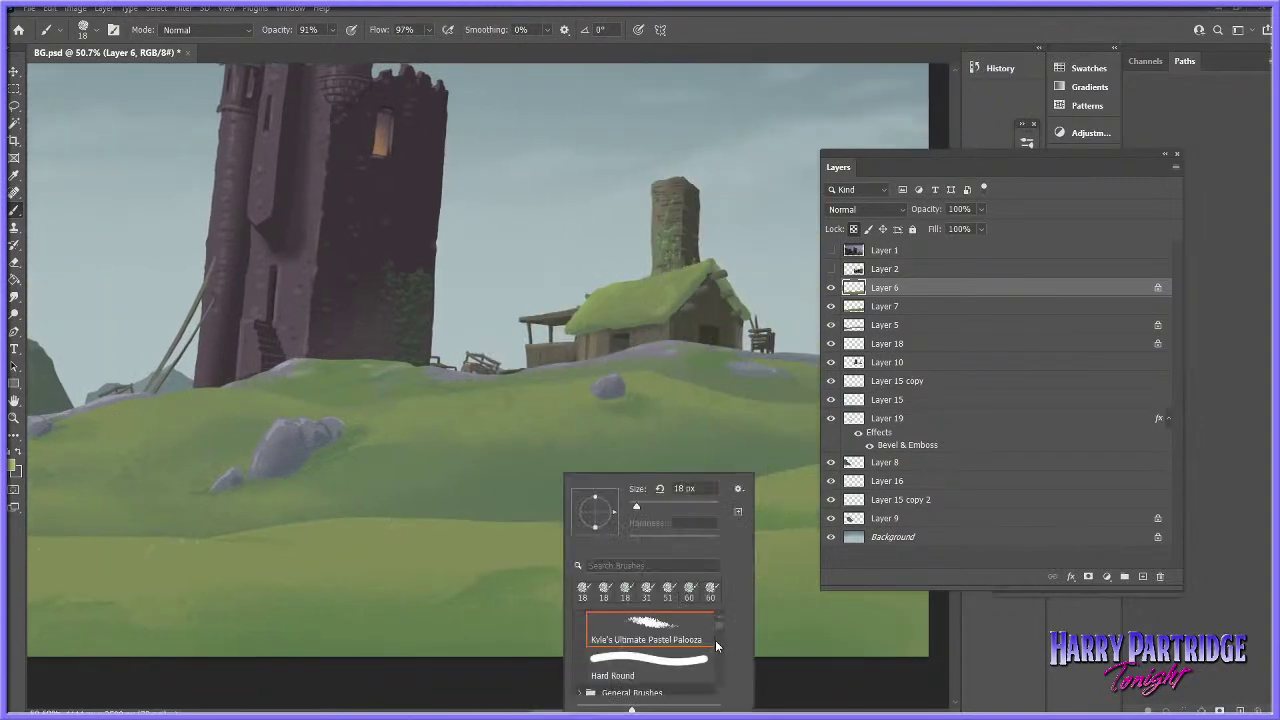
scroll(718, 640, down, 6)
scroll(721, 646, down, 6)
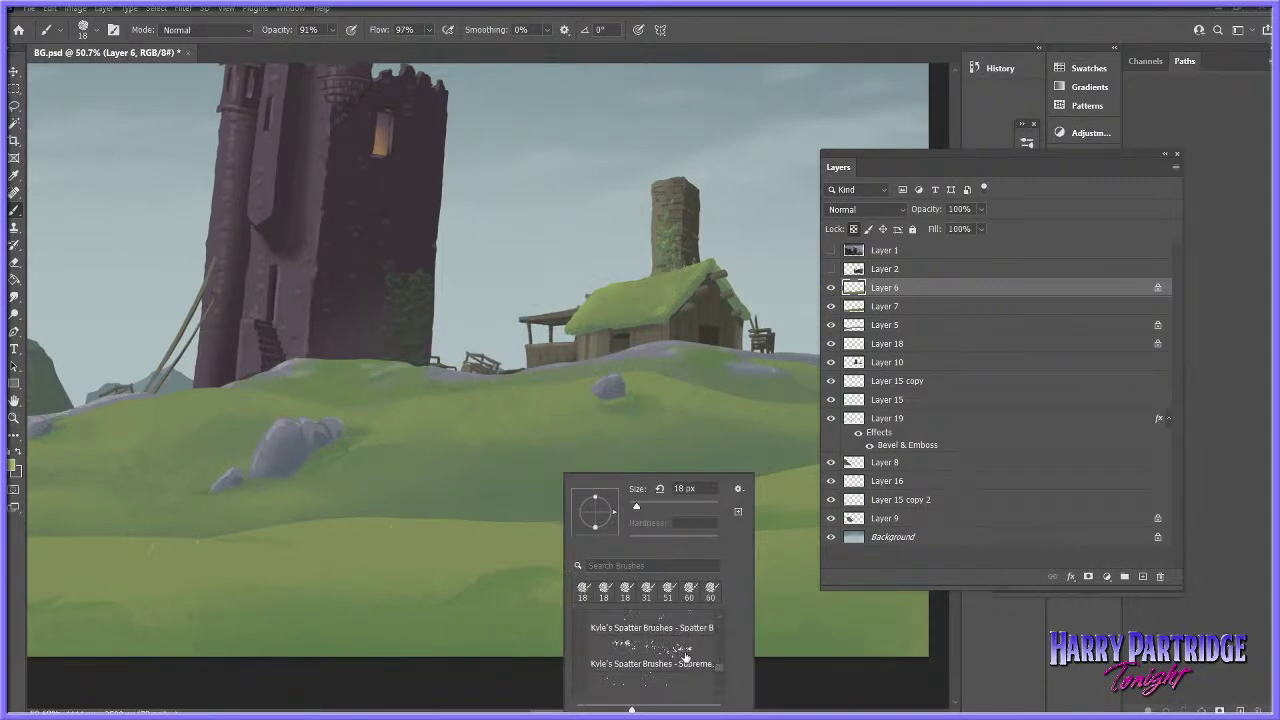
drag(720, 673, 720, 674)
click(683, 654)
click(415, 535)
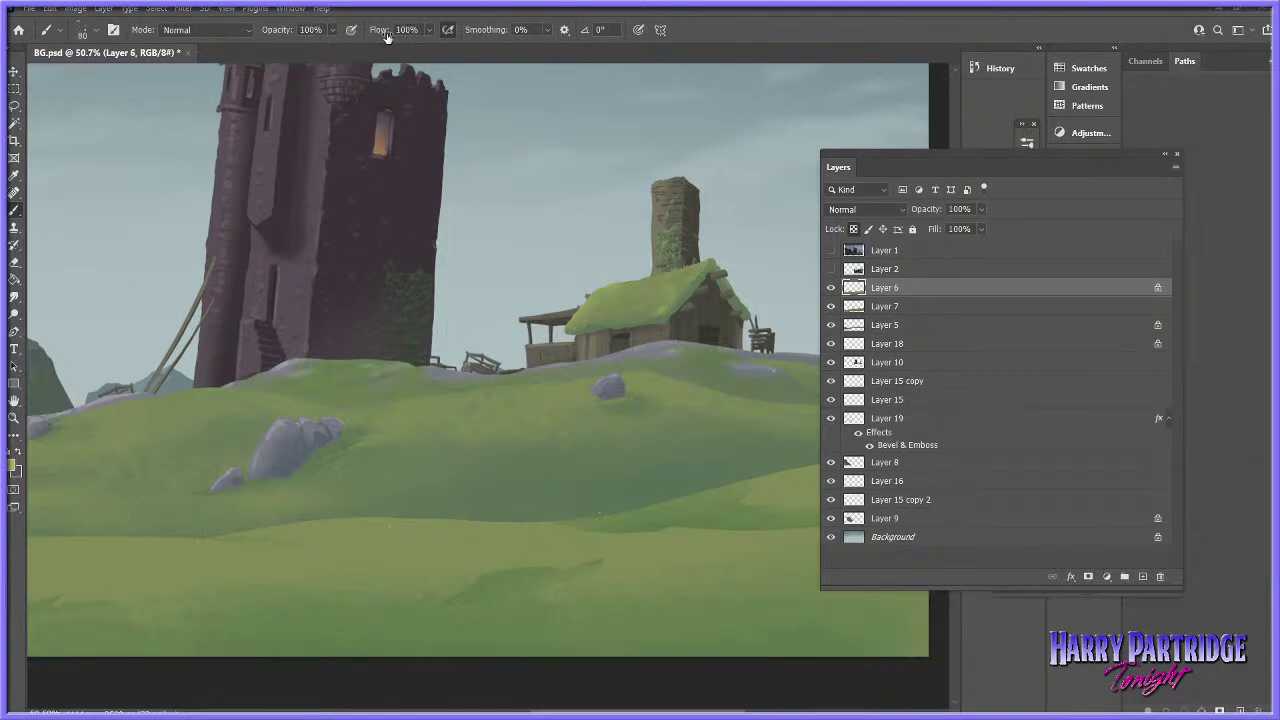
click(333, 31)
drag(329, 49, 303, 49)
click(507, 556)
- Lasso a patch along the foreground hill's crest below the tower, spatter light green grass flecks inside it, and deselect
click(14, 106)
mouse_move(300, 538)
mouse_down()
mouse_move(340, 554)
mouse_move(290, 577)
mouse_move(362, 567)
mouse_move(381, 548)
mouse_move(548, 527)
mouse_up()
key(b)
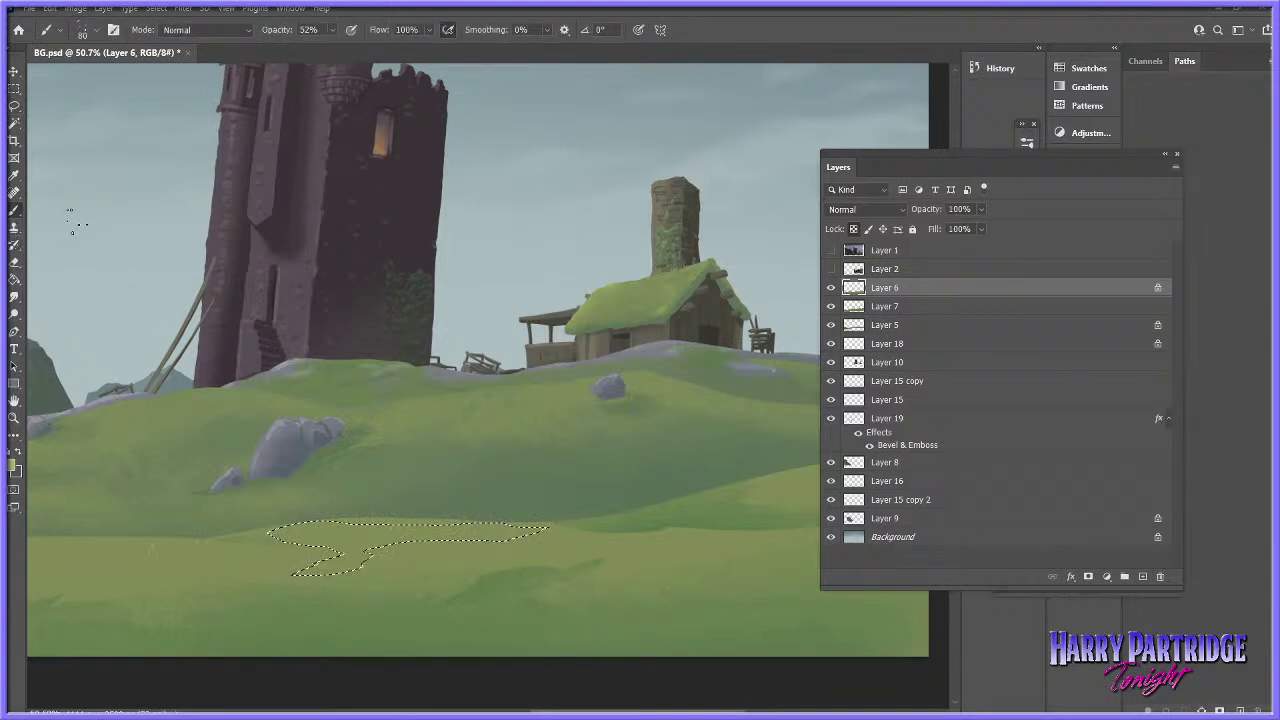
drag(308, 532, 350, 530)
key(ctrl+d)
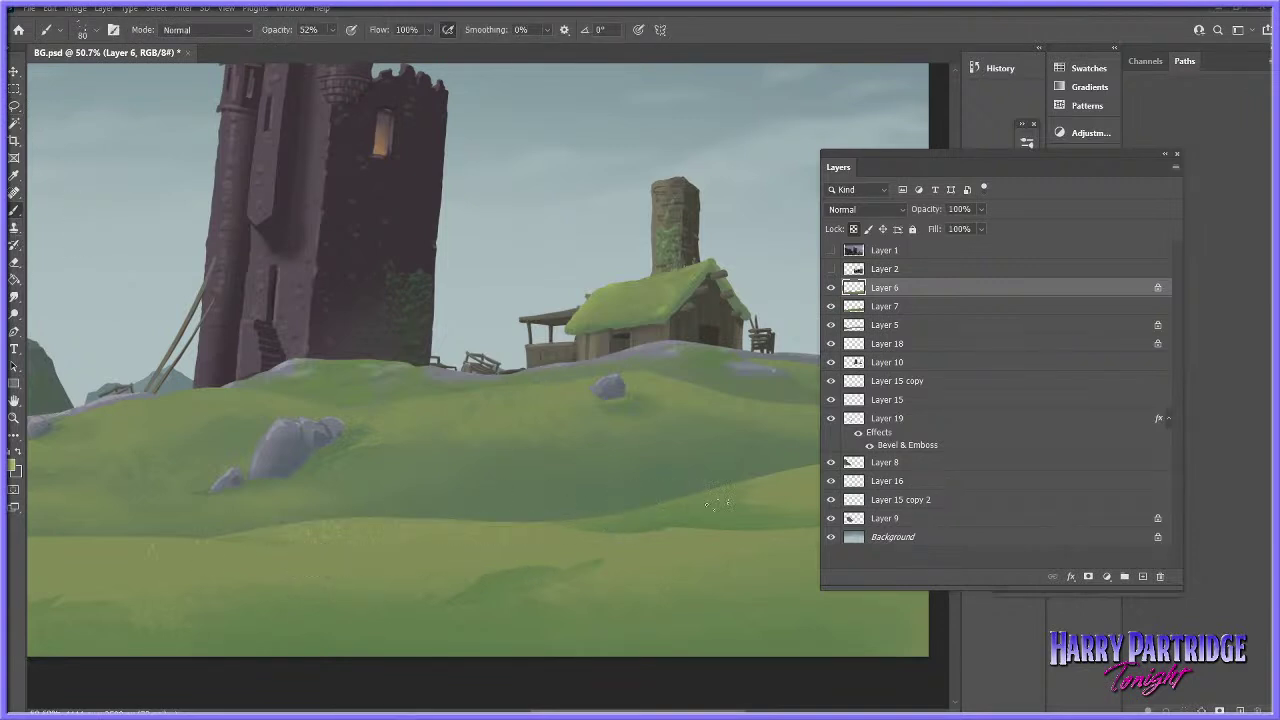
- Lasso the sunlit mound in front of the cliffs, fill it with spattered light grass flecks, and deselect
scroll(395, 668, left, 10)
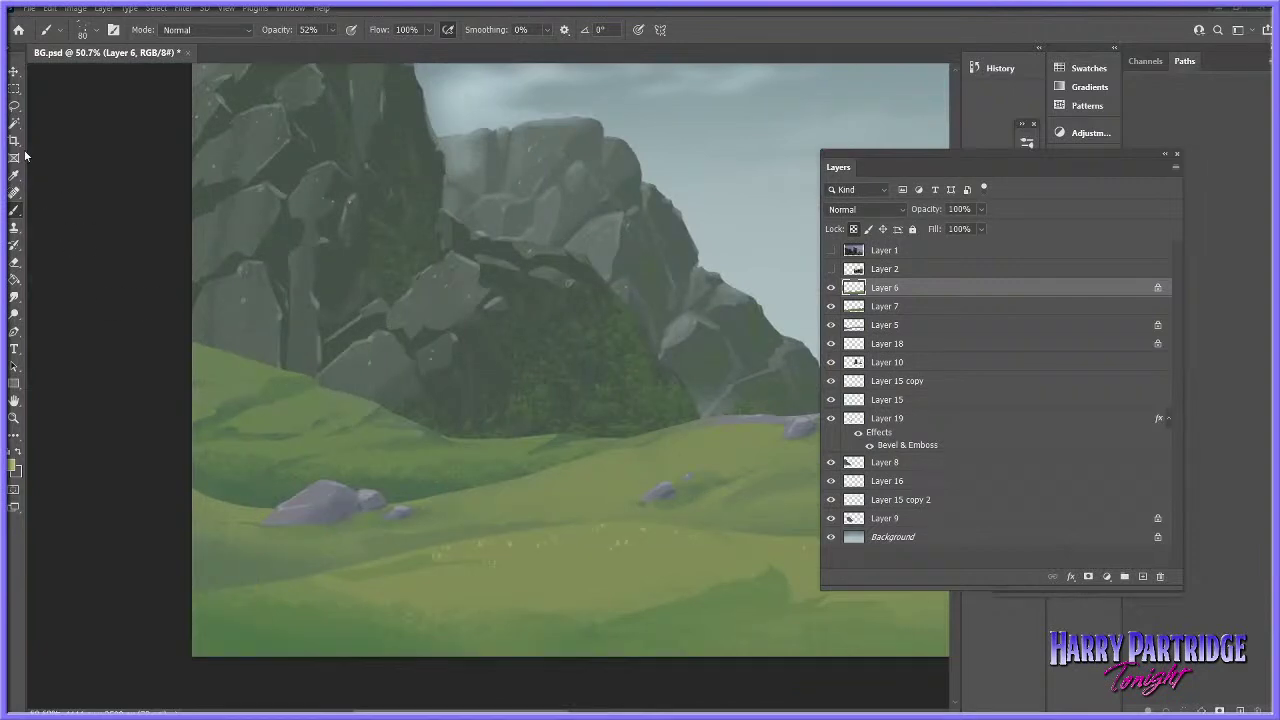
click(14, 106)
mouse_move(436, 556)
mouse_down()
mouse_move(493, 562)
mouse_move(381, 584)
mouse_move(489, 587)
mouse_move(519, 566)
mouse_move(513, 554)
mouse_move(586, 540)
mouse_move(632, 544)
mouse_move(649, 564)
mouse_move(580, 596)
mouse_move(710, 579)
mouse_move(730, 564)
mouse_move(705, 537)
mouse_move(671, 531)
mouse_move(515, 541)
mouse_up()
click(14, 210)
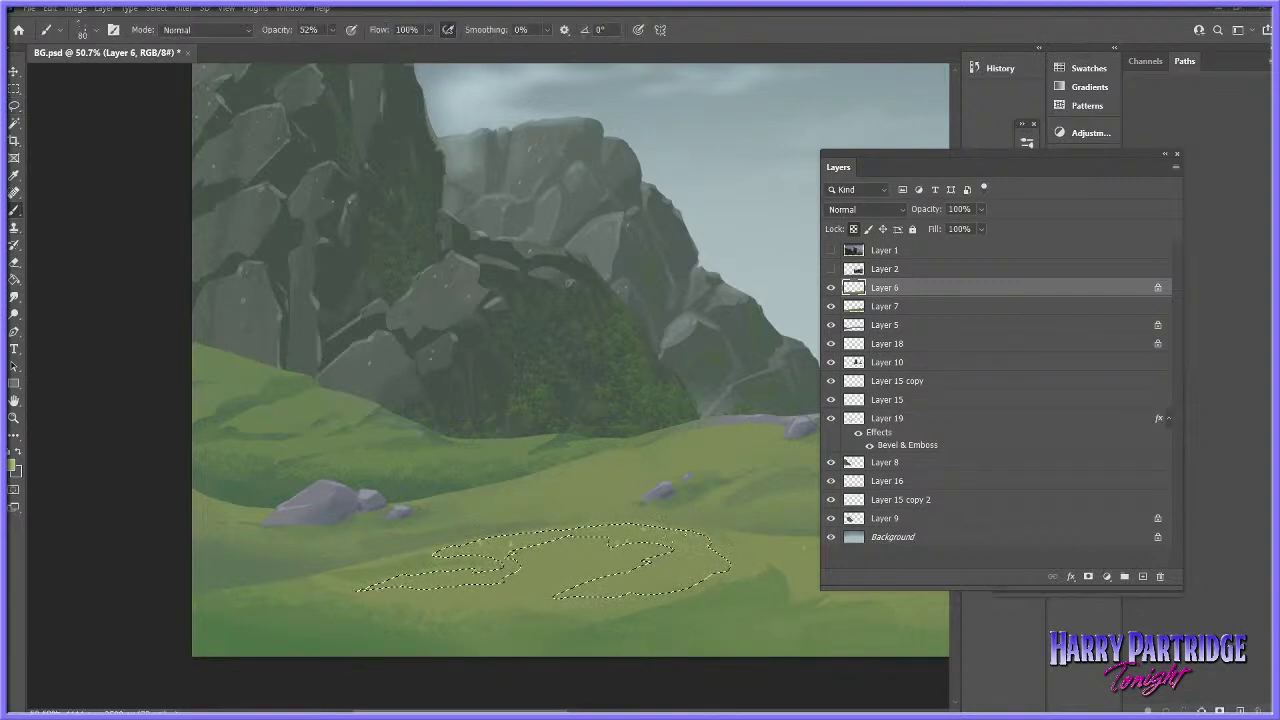
mouse_move(614, 537)
mouse_down()
mouse_move(455, 555)
mouse_move(405, 580)
mouse_up()
key(ctrl+d)
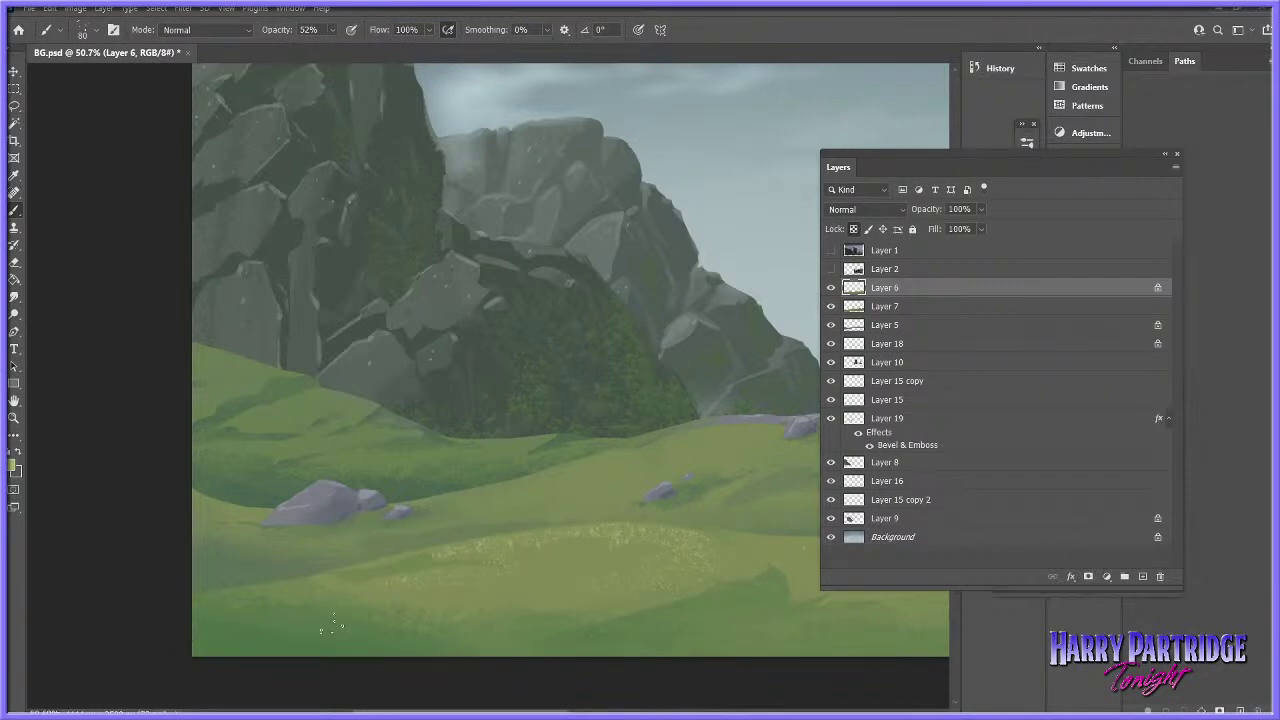
- Extend the spattered grass flecks over a lassoed strip at the end of the mound nearest the tower, and deselect
click(15, 418)
drag(655, 505, 613, 559)
drag(532, 487, 559, 517)
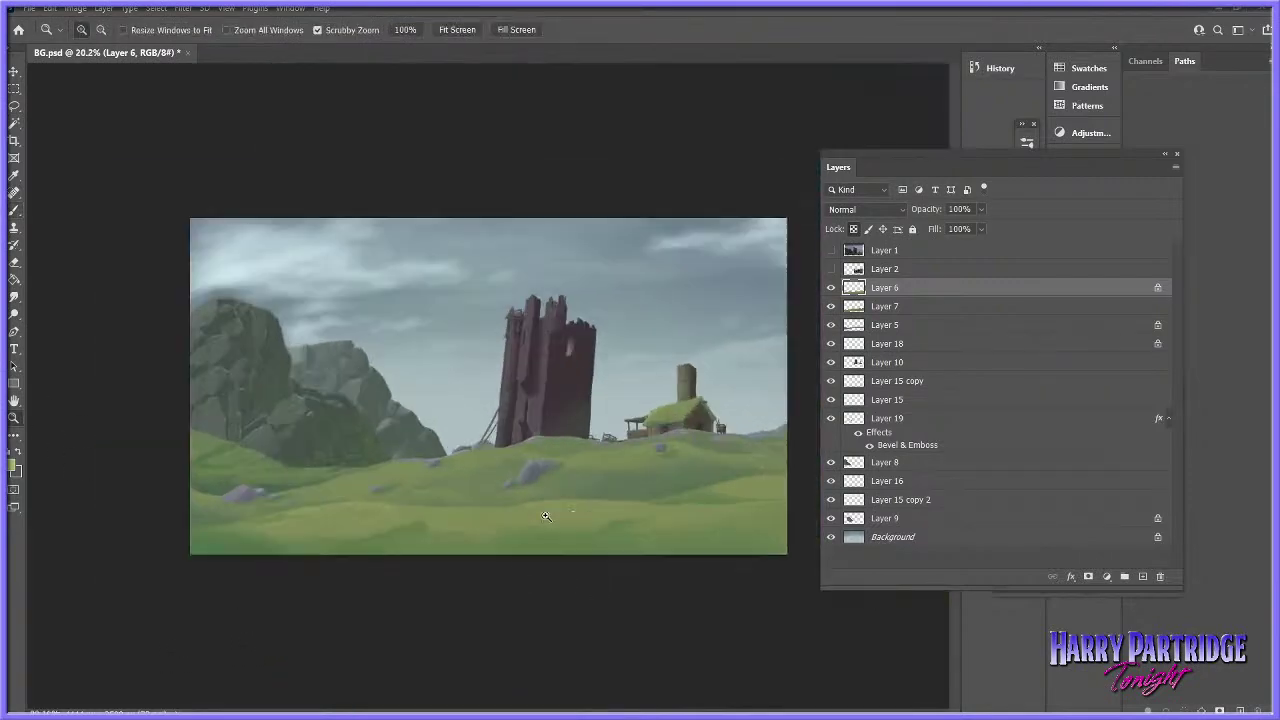
drag(437, 543, 448, 594)
scroll(448, 594, up, 1)
key(l)
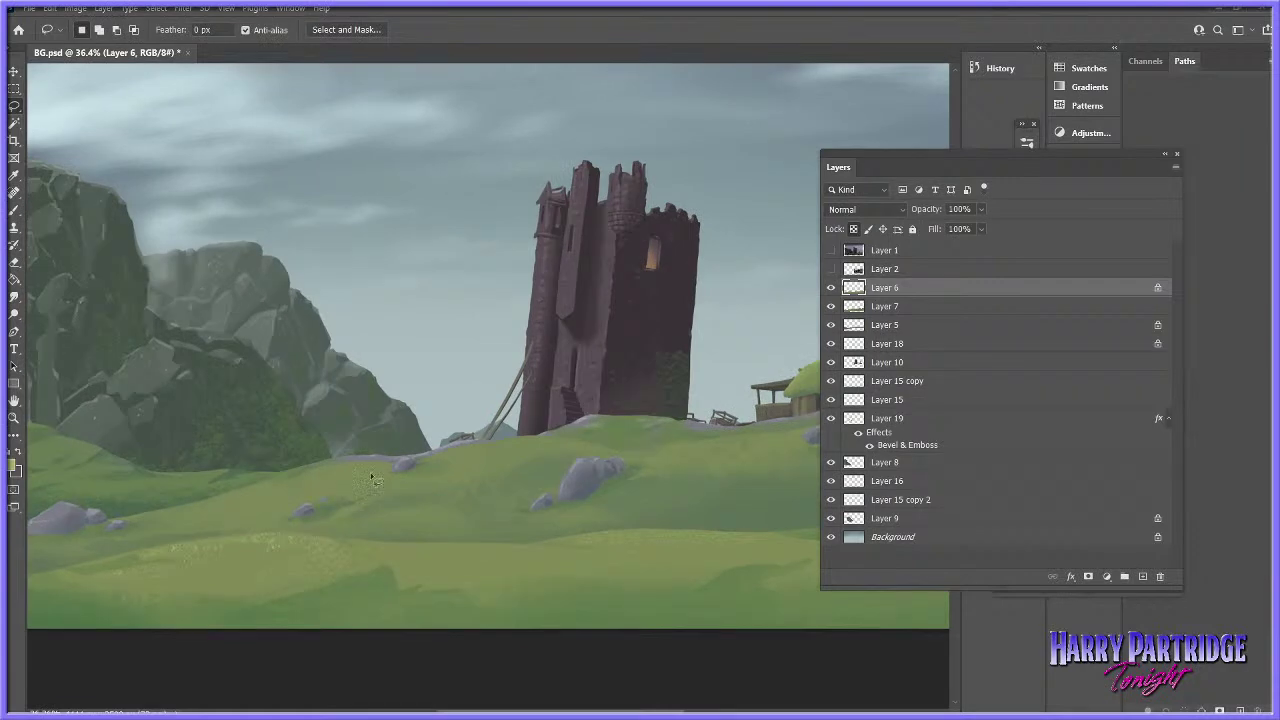
mouse_move(339, 549)
mouse_down()
mouse_move(378, 571)
mouse_move(295, 596)
mouse_move(336, 550)
mouse_up()
key(b)
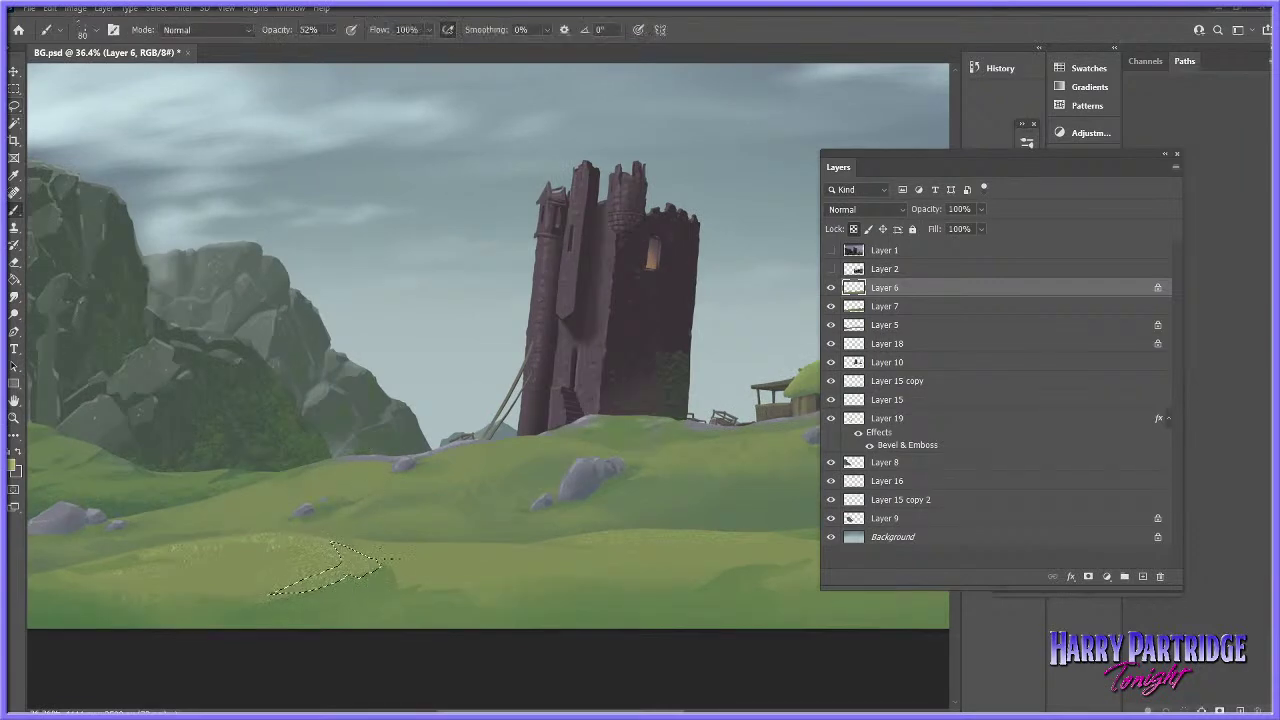
key(ctrl+d)
- Spatter light grass flecks into two lassoed patches on the foreground below the cottage, and move the Layers panel clear of the canvas
scroll(500, 580, right, 3)
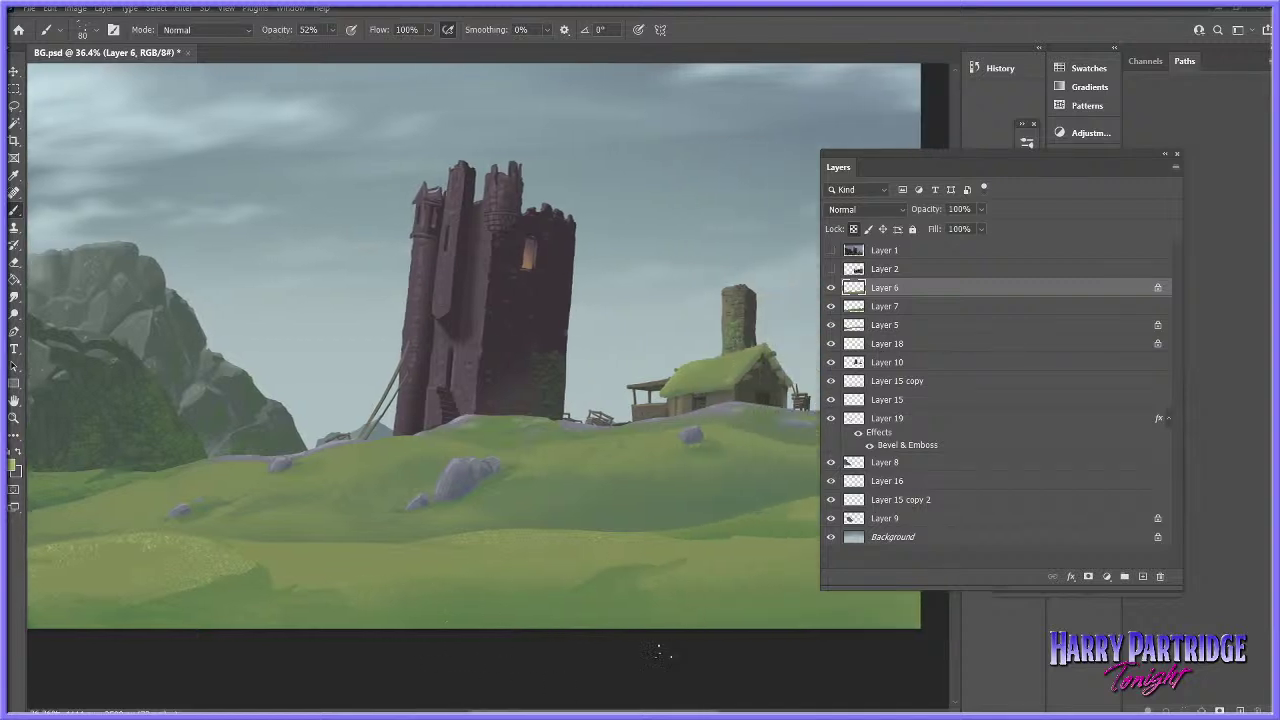
scroll(675, 652, right, 5)
click(15, 106)
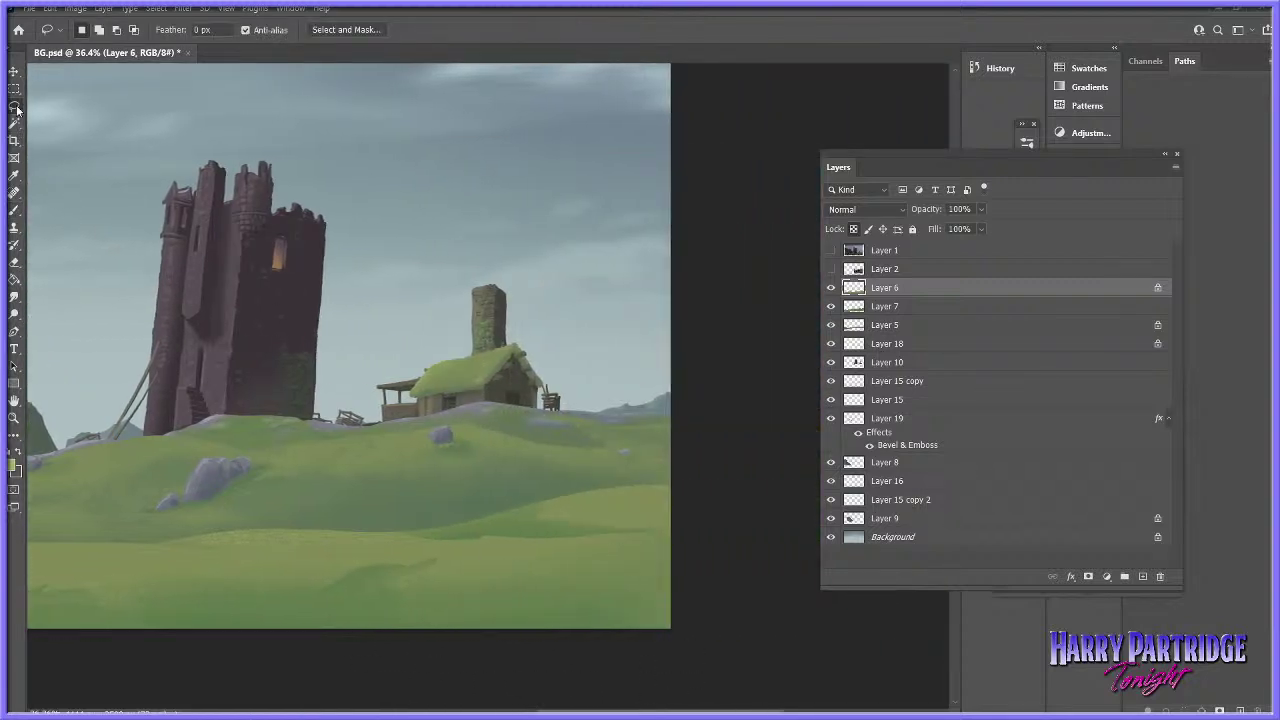
mouse_move(480, 539)
mouse_down()
mouse_move(503, 553)
mouse_move(486, 537)
mouse_move(418, 548)
mouse_move(495, 553)
mouse_move(490, 540)
mouse_move(594, 494)
mouse_move(608, 503)
mouse_move(603, 519)
mouse_move(540, 517)
mouse_up()
key(shift)
click(14, 210)
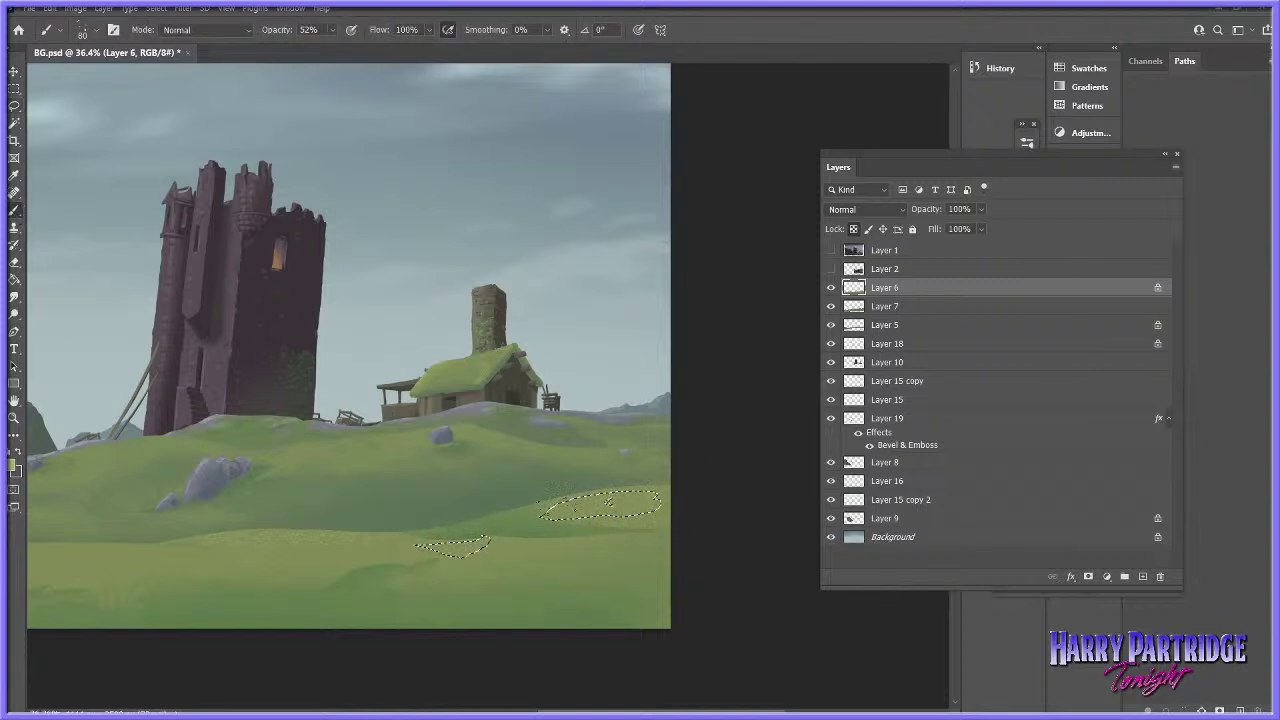
key(ctrl+d)
key(ctrl+z)
key(z)
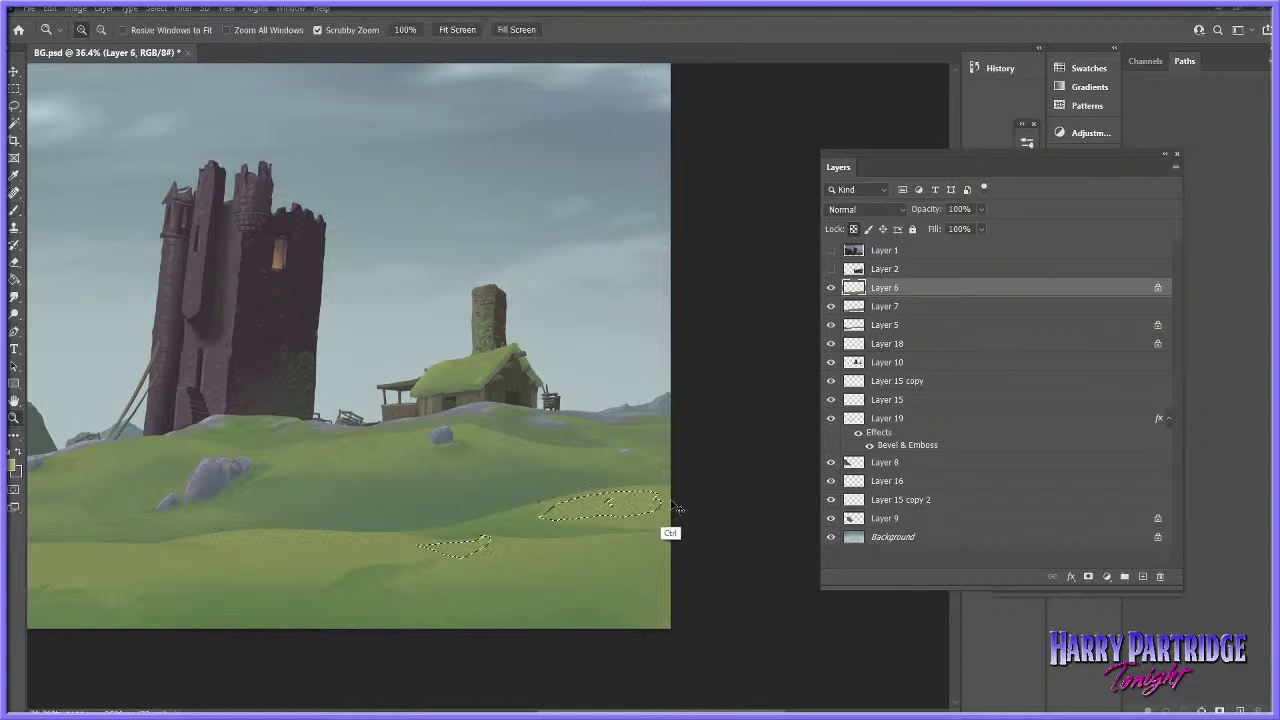
mouse_move(667, 528)
mouse_down()
mouse_move(655, 459)
mouse_move(708, 472)
mouse_up()
click(14, 211)
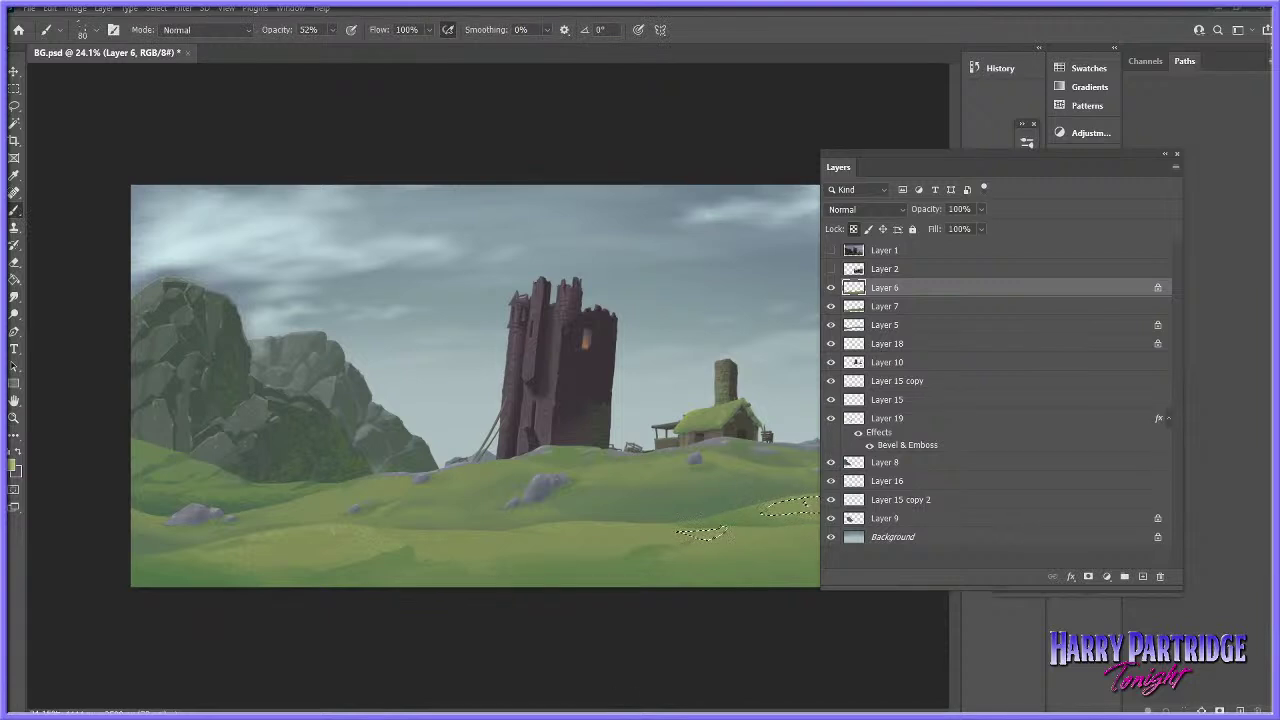
drag(943, 180, 1068, 195)
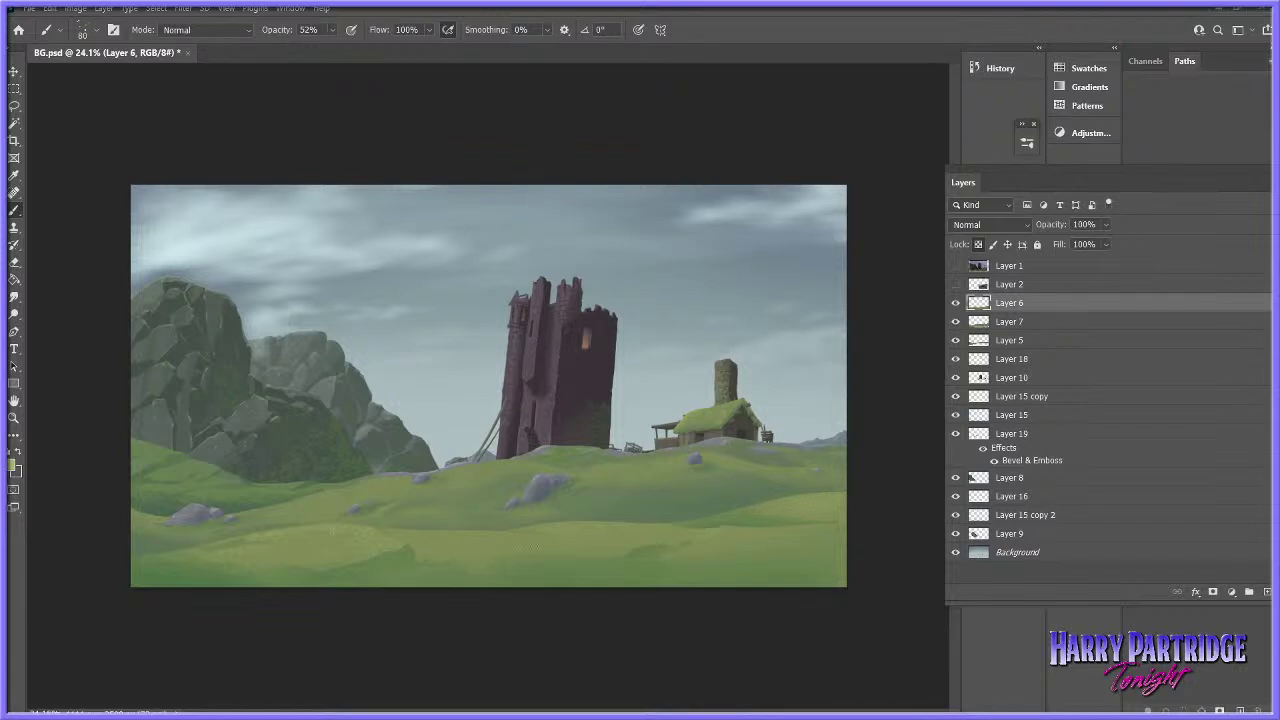
- Make Layer 7 active and toggle its visibility to check which hill it holds
key(z)
drag(240, 618, 360, 551)
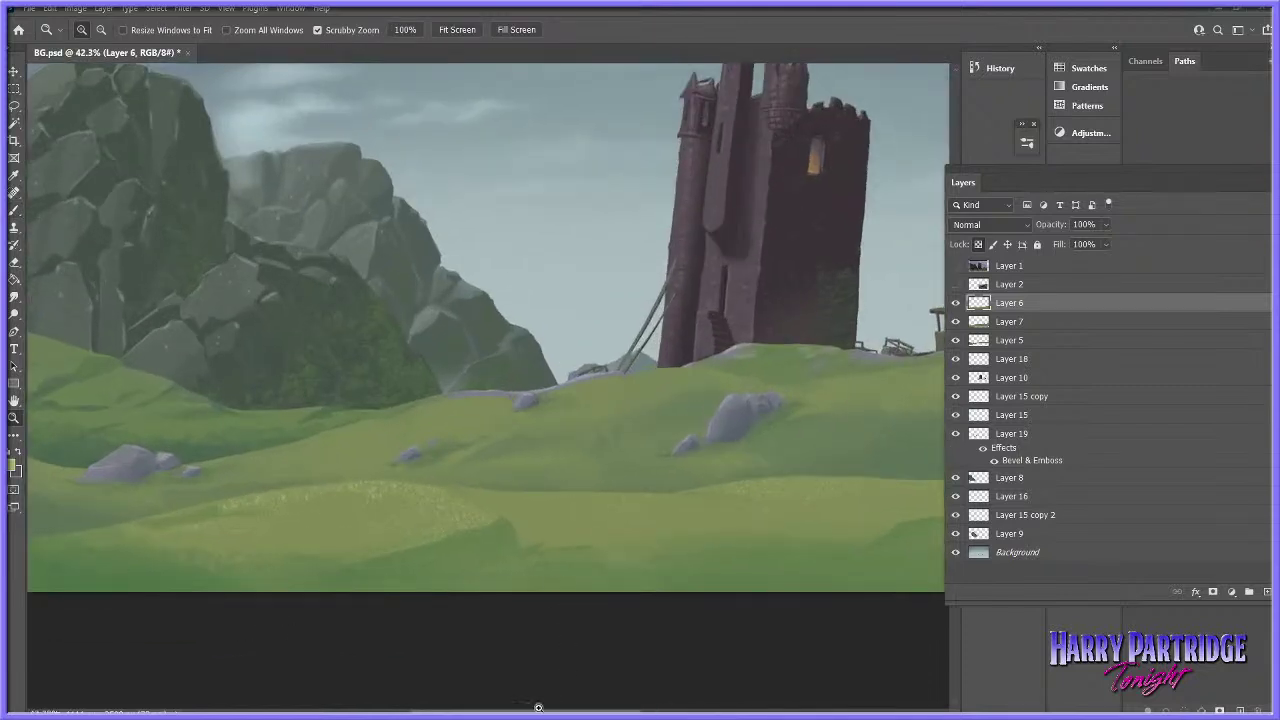
drag(508, 591, 536, 539)
key(i)
click(11, 470)
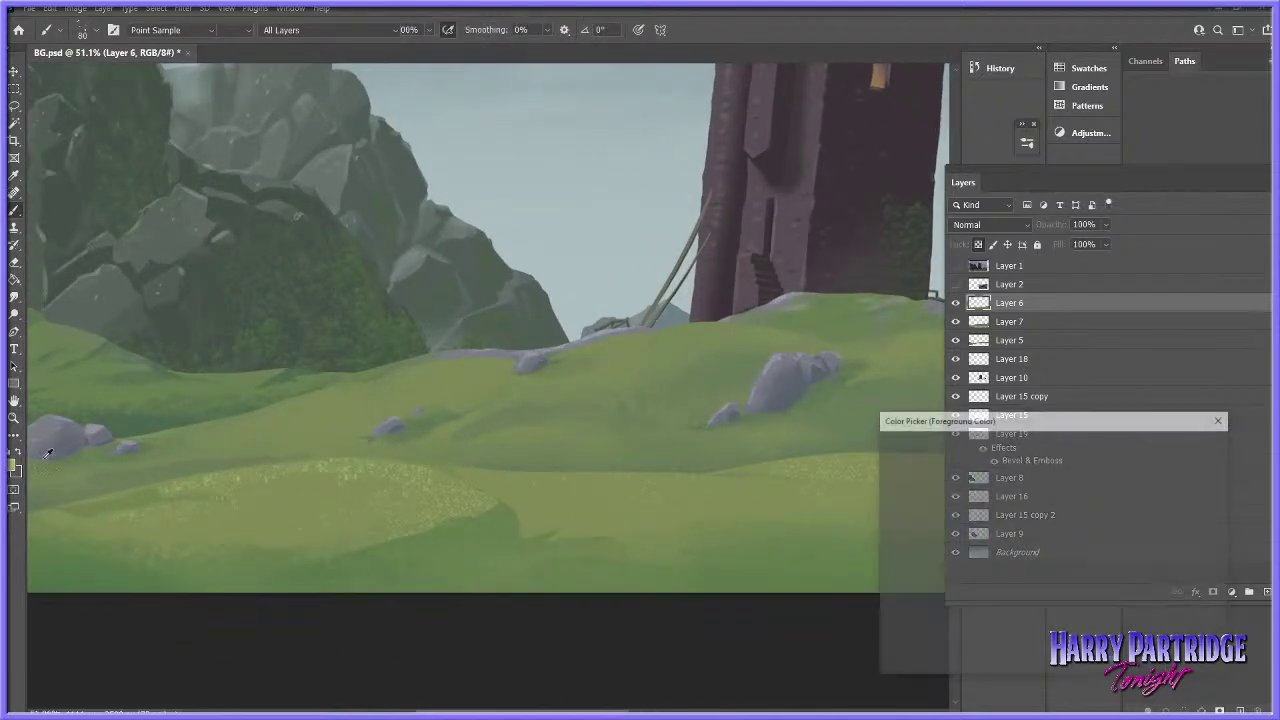
click(1186, 444)
key(b)
click(1009, 321)
click(956, 322)
click(956, 322)
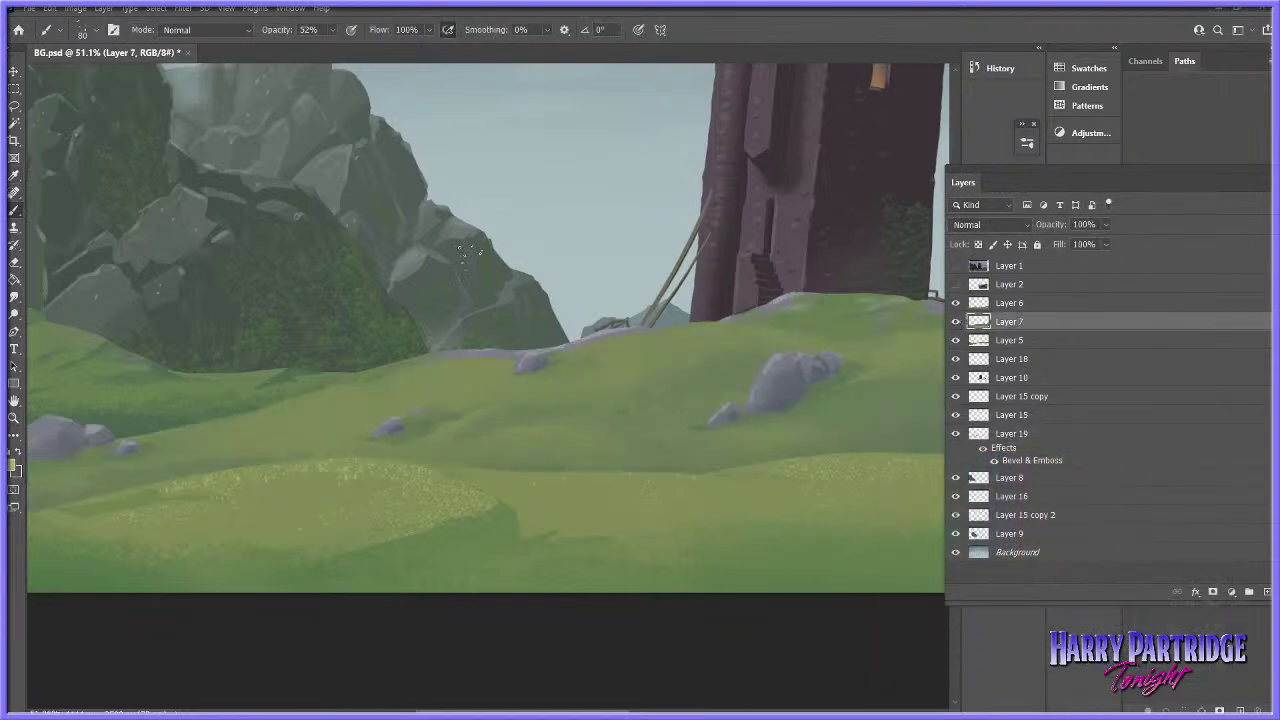
- Lasso several patches along the middle hill's crest toward the tower and cottage, spatter light grass flecks into them, and deselect
click(19, 107)
mouse_move(318, 397)
mouse_down()
mouse_move(235, 451)
mouse_move(327, 427)
mouse_move(373, 396)
mouse_move(436, 395)
mouse_move(502, 362)
mouse_up()
key(shift)
drag(610, 346, 720, 334)
drag(618, 712, 740, 697)
mouse_move(466, 326)
mouse_down()
mouse_move(377, 344)
mouse_move(358, 367)
mouse_move(518, 320)
mouse_up()
drag(608, 315, 609, 317)
drag(664, 711, 622, 709)
scroll(622, 709, left, 5)
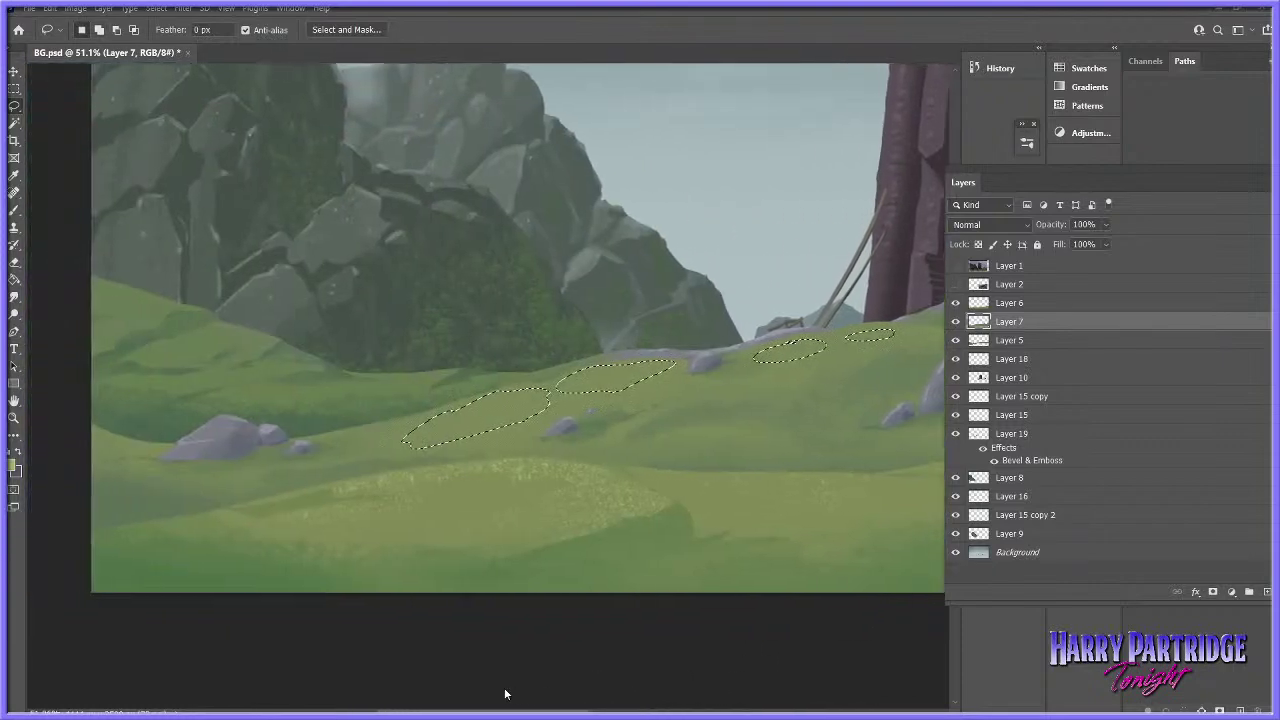
click(15, 211)
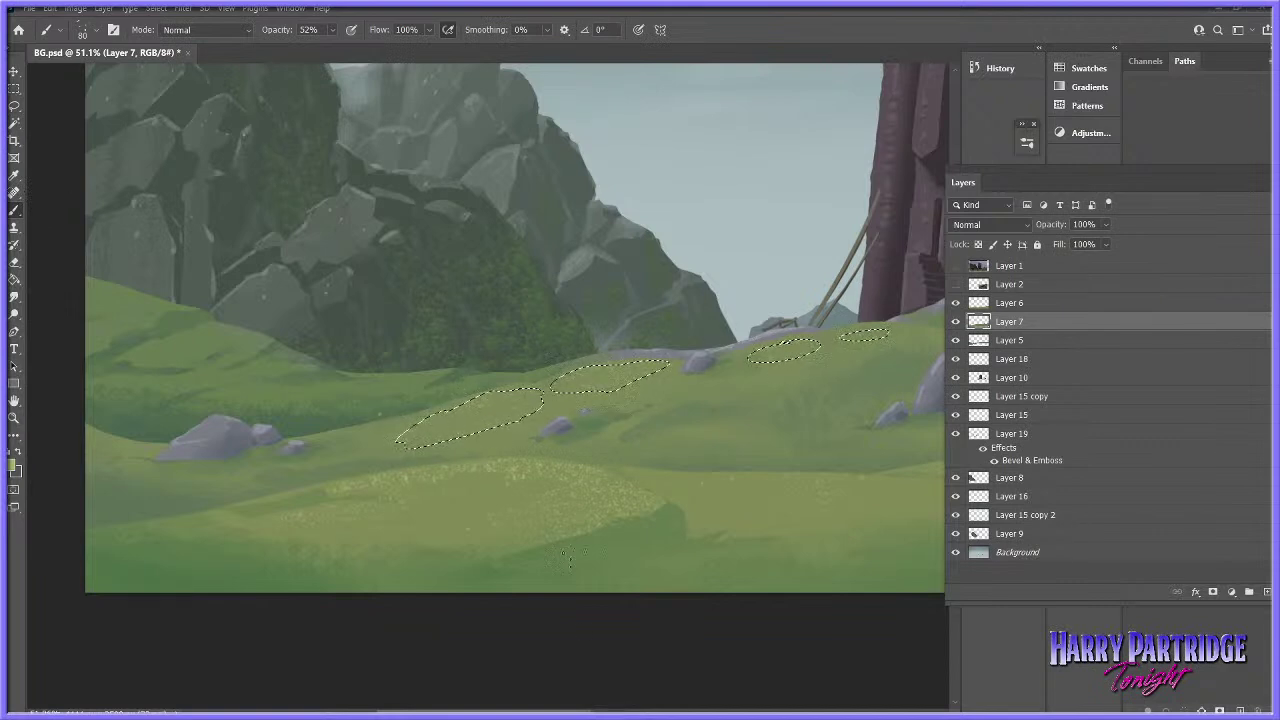
scroll(850, 355, right, 10)
key(ctrl+d)
- Set the foreground color to white
click(13, 418)
drag(680, 470, 560, 519)
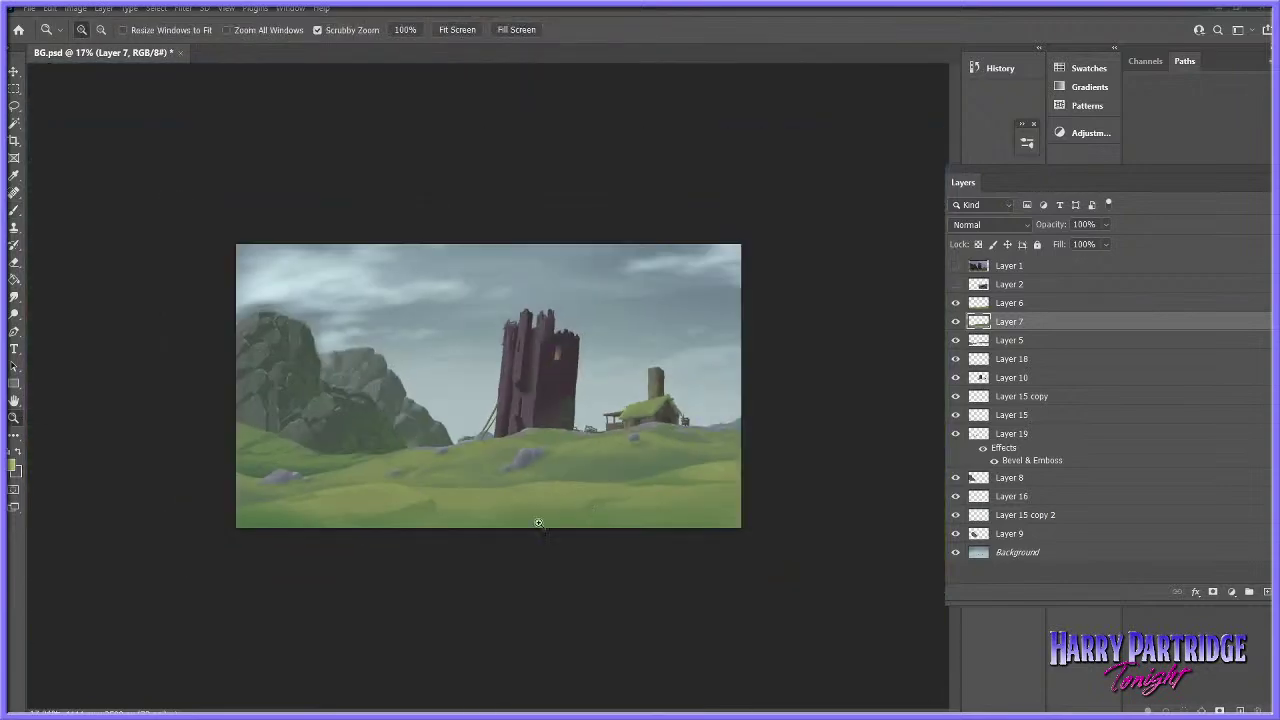
drag(330, 562, 345, 573)
drag(243, 581, 260, 583)
drag(183, 621, 211, 623)
drag(153, 652, 198, 654)
click(209, 625)
key(i)
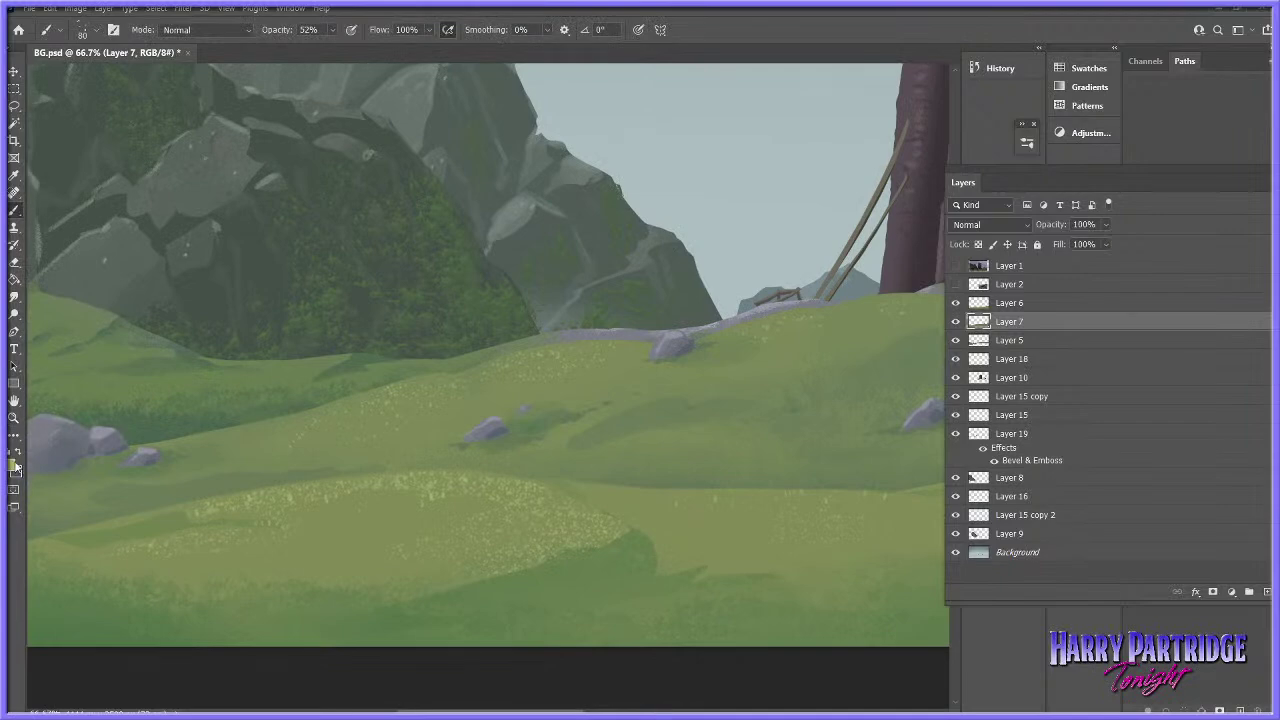
click(16, 466)
drag(1007, 610, 1007, 644)
drag(1072, 497, 1086, 426)
key(Return)
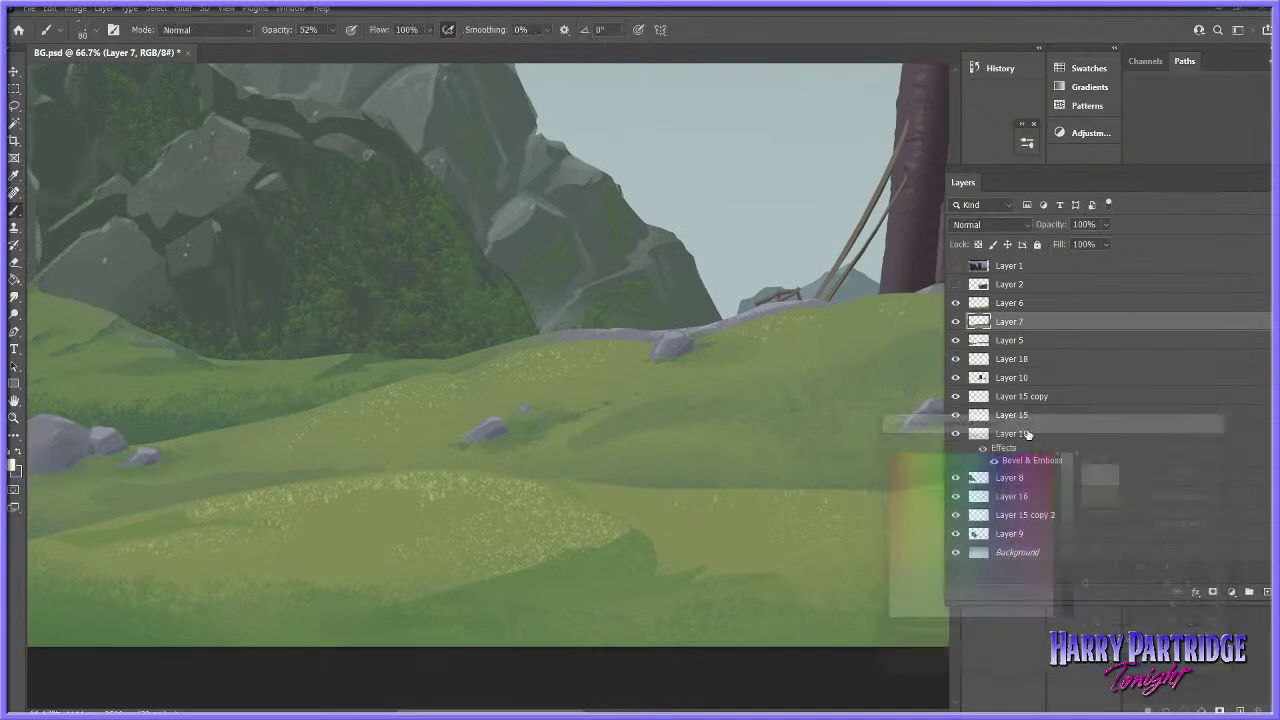
- Show the film-still reference on Layer 1, examine the animals around the tower, and hide it again
click(957, 267)
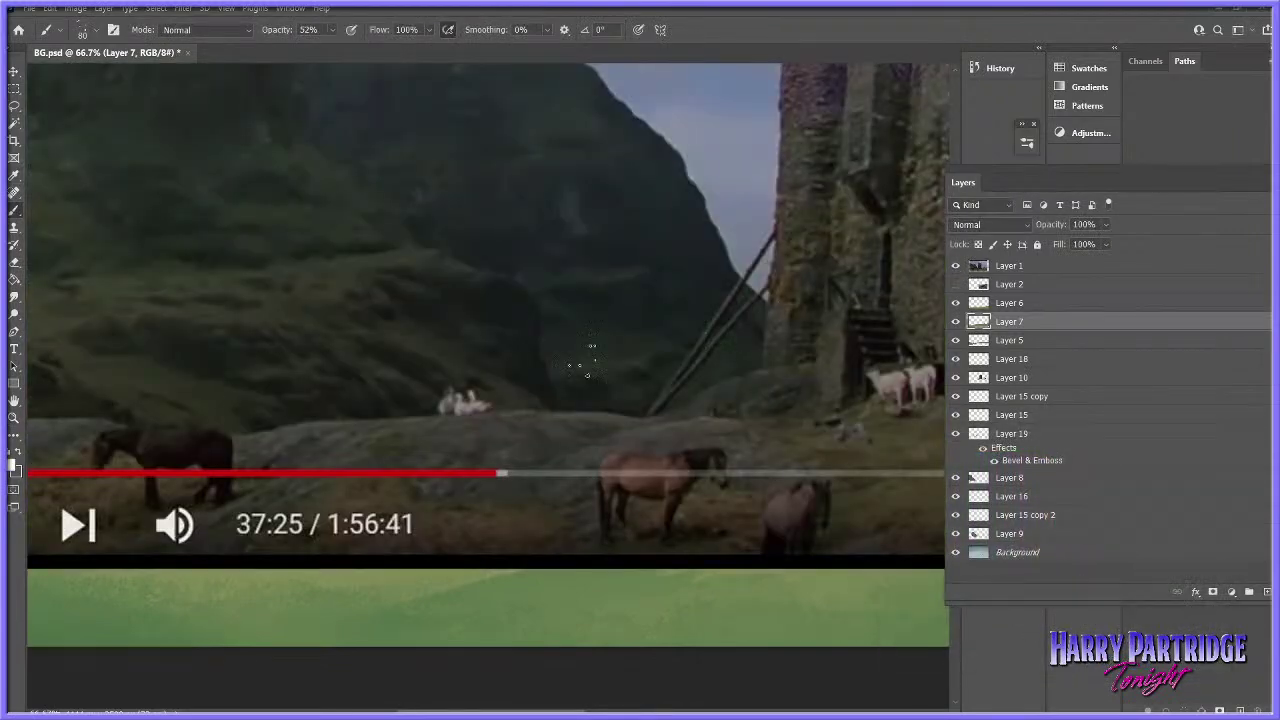
click(14, 418)
drag(775, 490, 728, 524)
key(ctrl+plus)
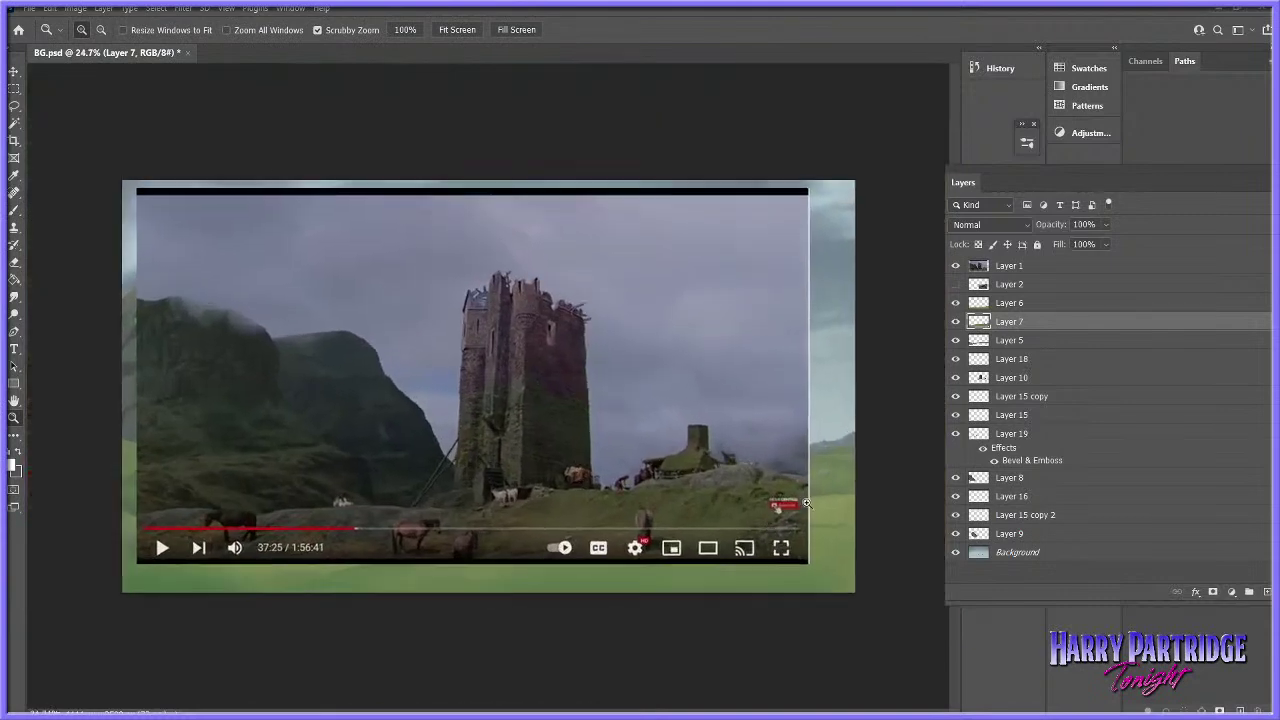
click(955, 266)
- Replace the spatter brush with a small 8 px brush that uses 100% opacity and 38% flow
drag(255, 605, 303, 573)
key(b)
right_click(512, 490)
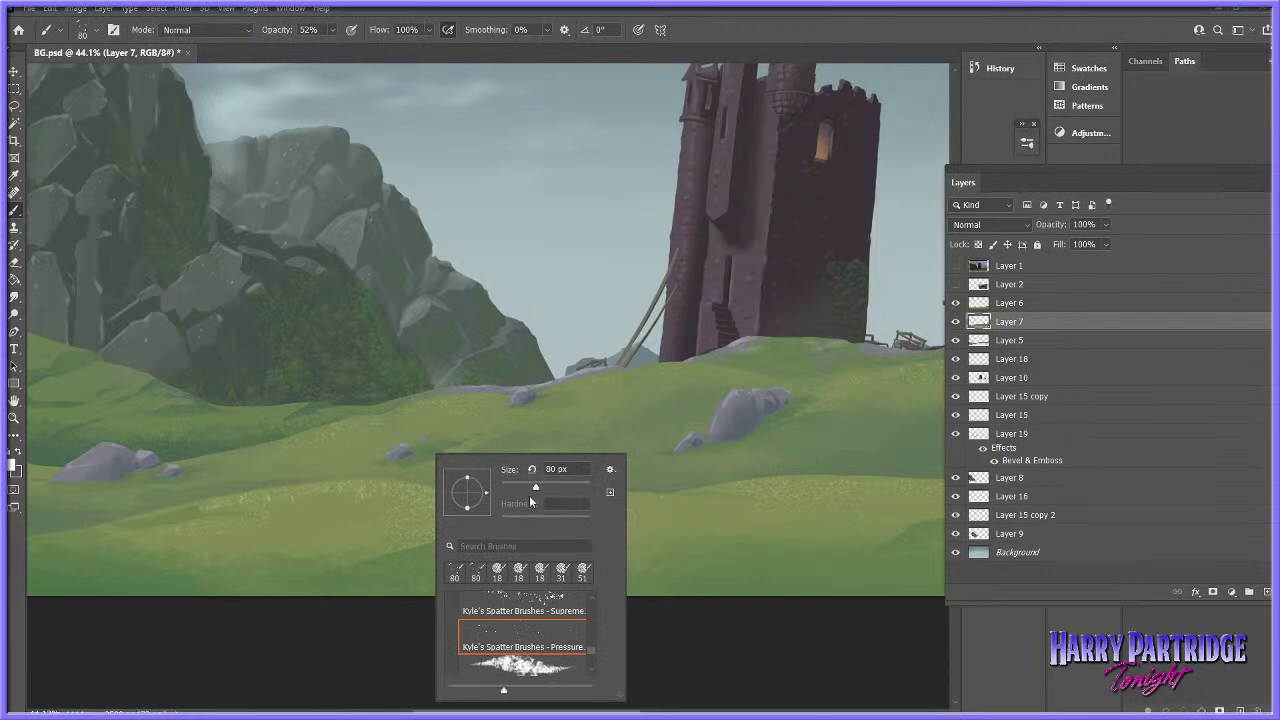
scroll(594, 615, up, 10)
click(525, 625)
click(366, 495)
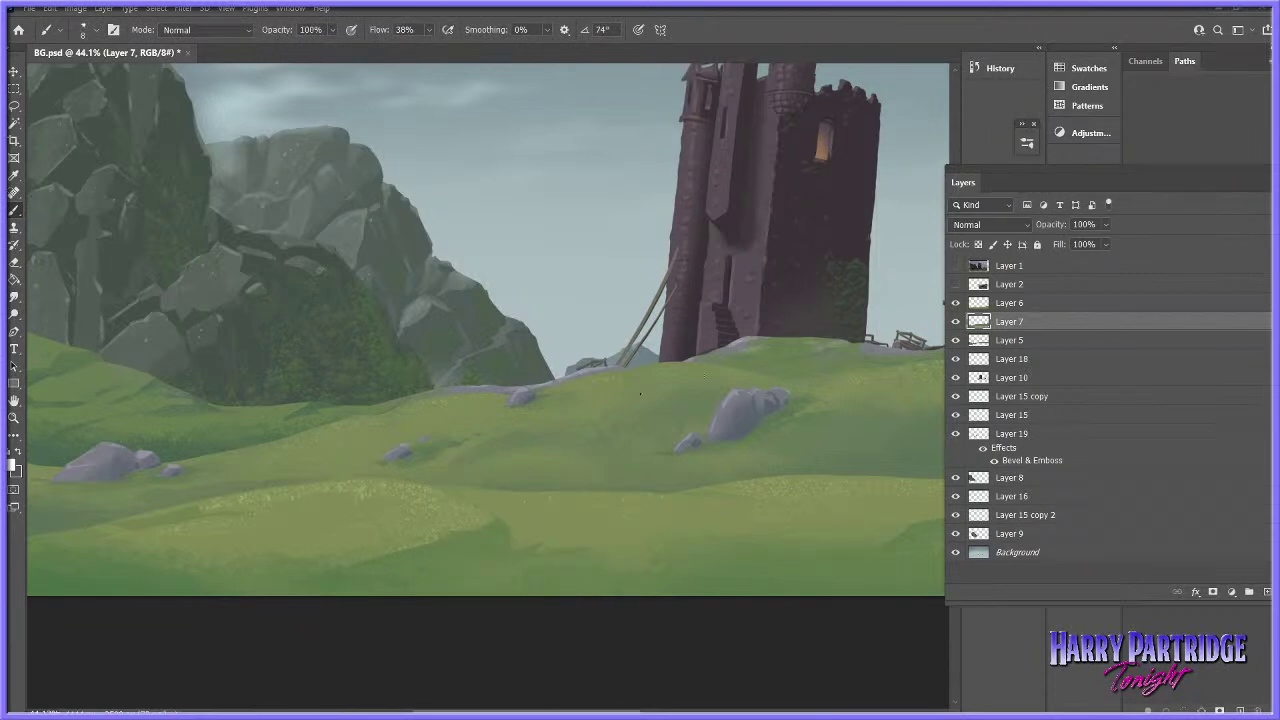
- Make Layer 6 active, enlarge the brush to 10 px, and dab a few small white specks on the foreground mound
click(1048, 270)
click(1030, 287)
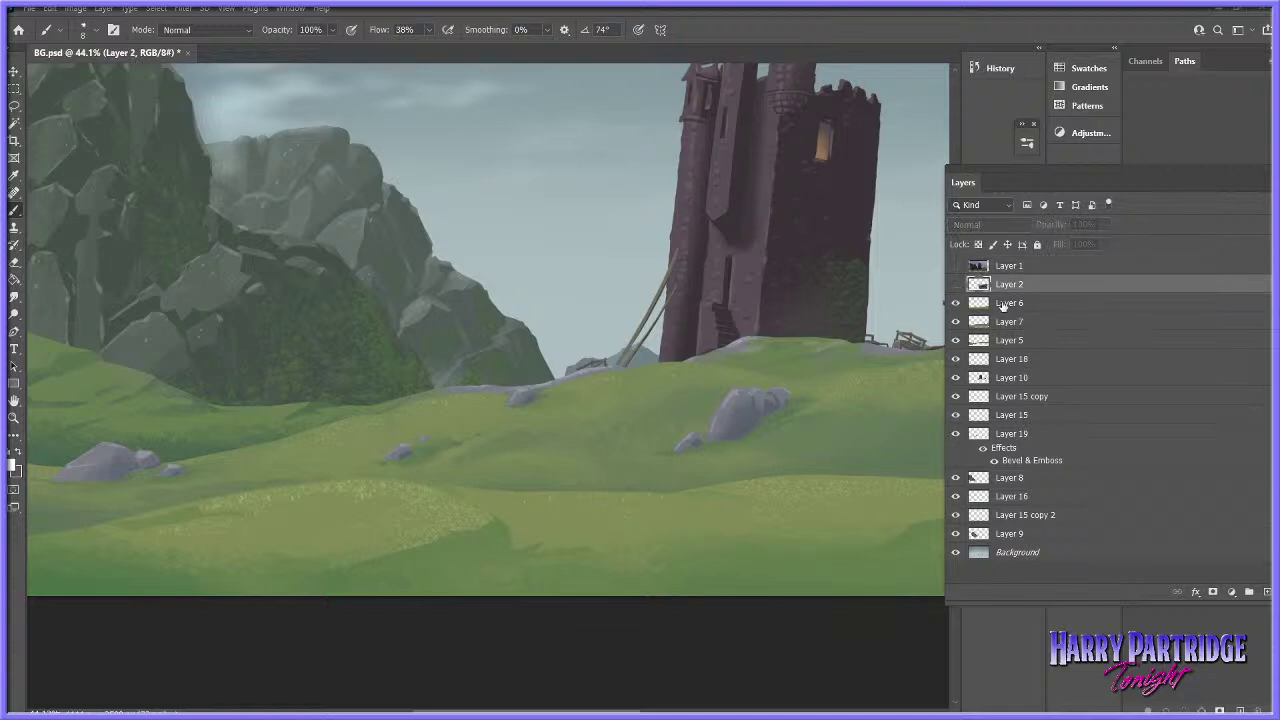
click(1000, 303)
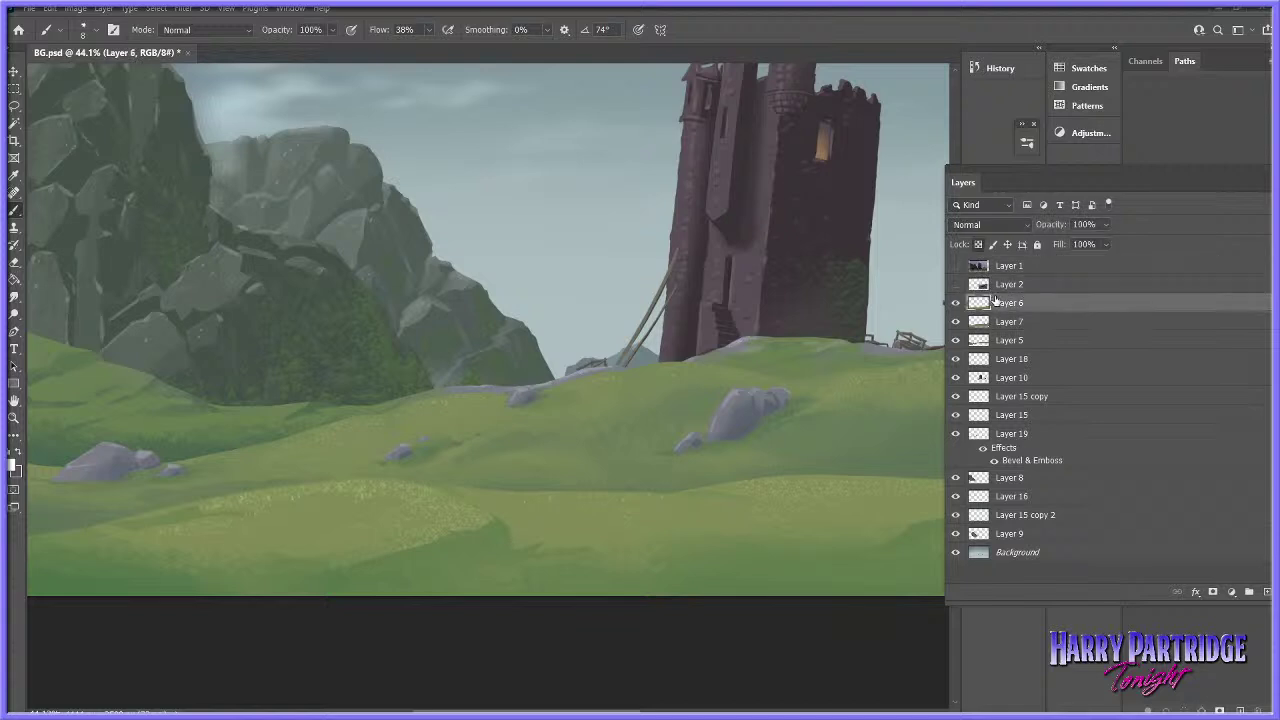
right_click(391, 482)
click(468, 508)
click(373, 517)
drag(209, 567, 305, 565)
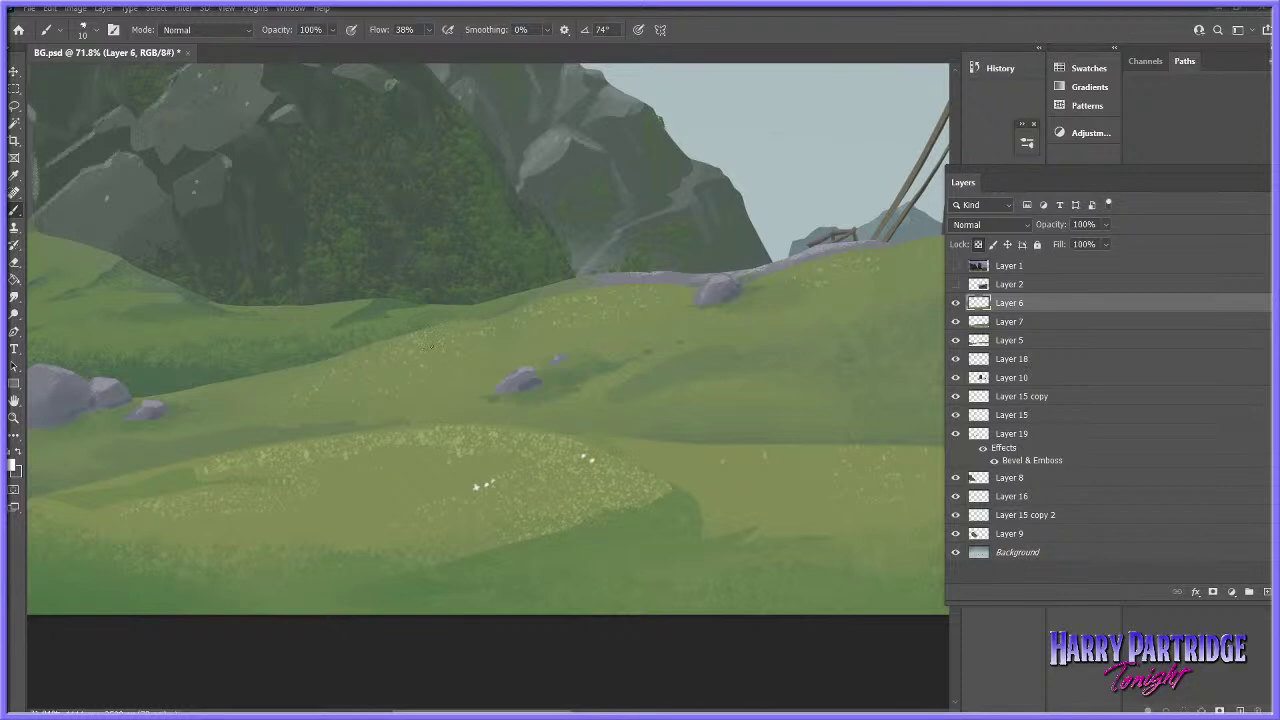
- Make Layer 6 active again, toggle its visibility to check it, and dab white specks along the middle hill's slope
click(993, 268)
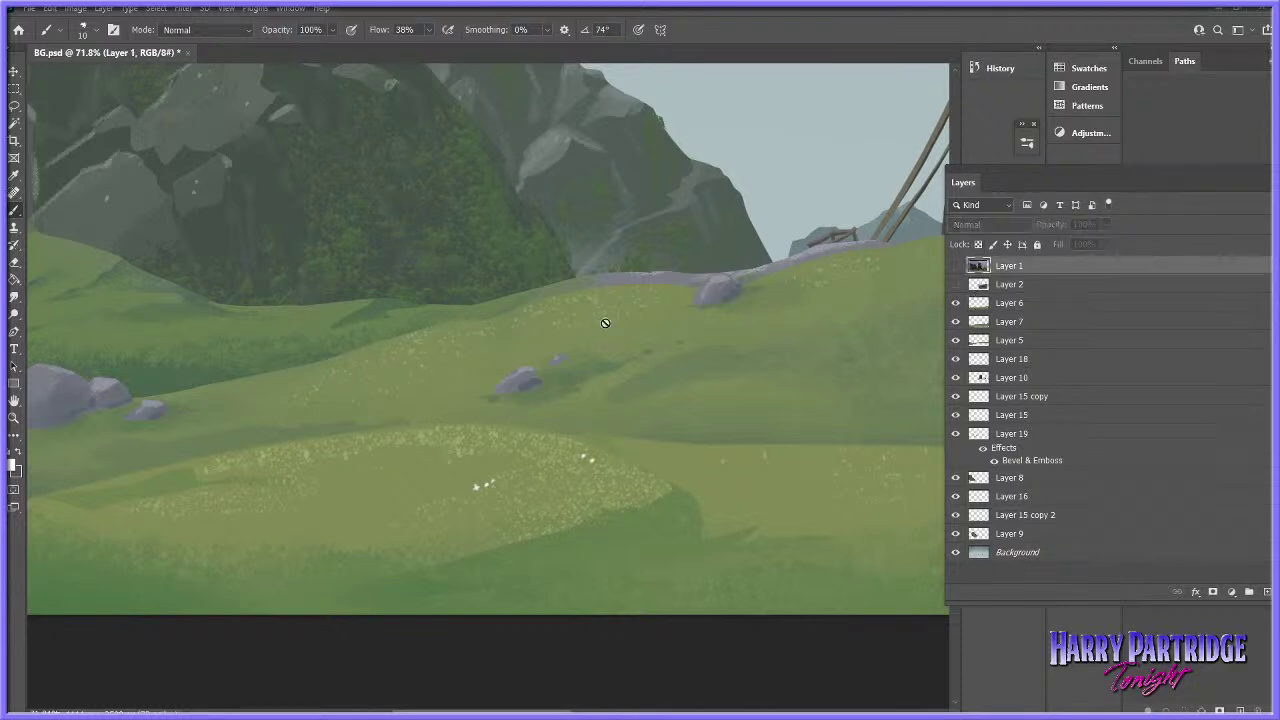
click(1022, 302)
click(957, 303)
click(956, 303)
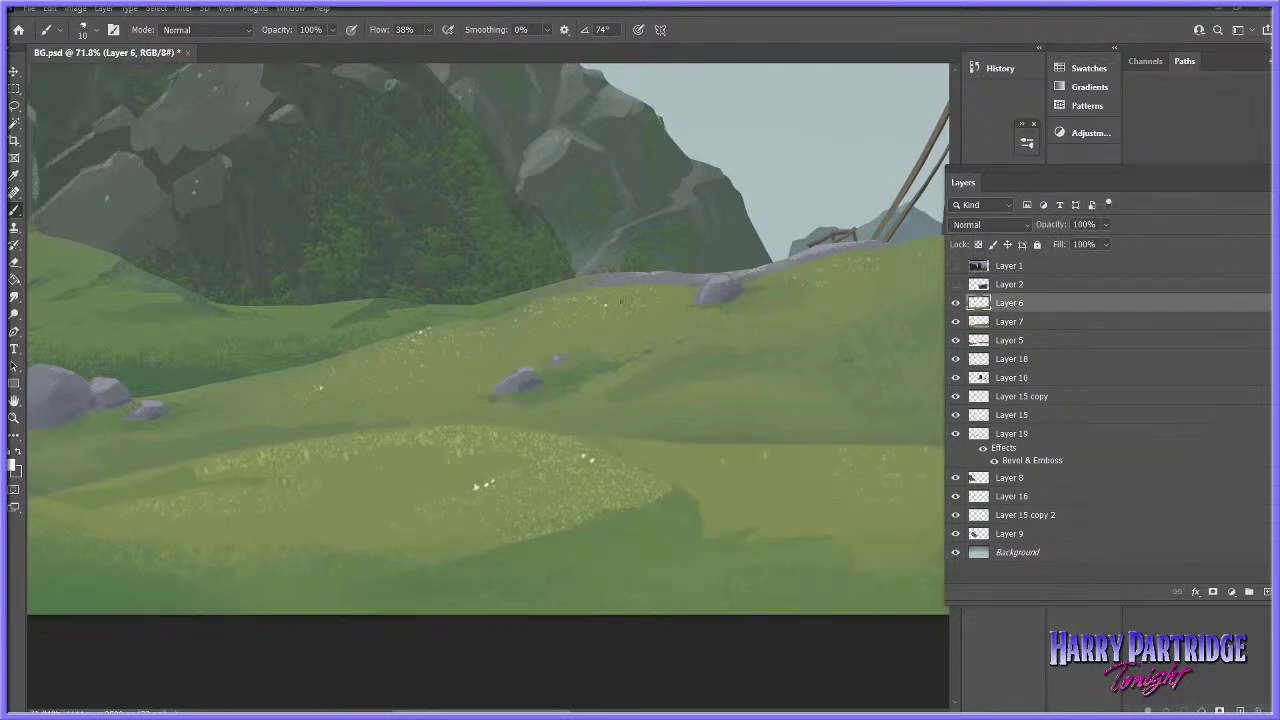
- Dab more small white specks along the foreground ridge and on the hillside near the cottage
drag(546, 712, 458, 712)
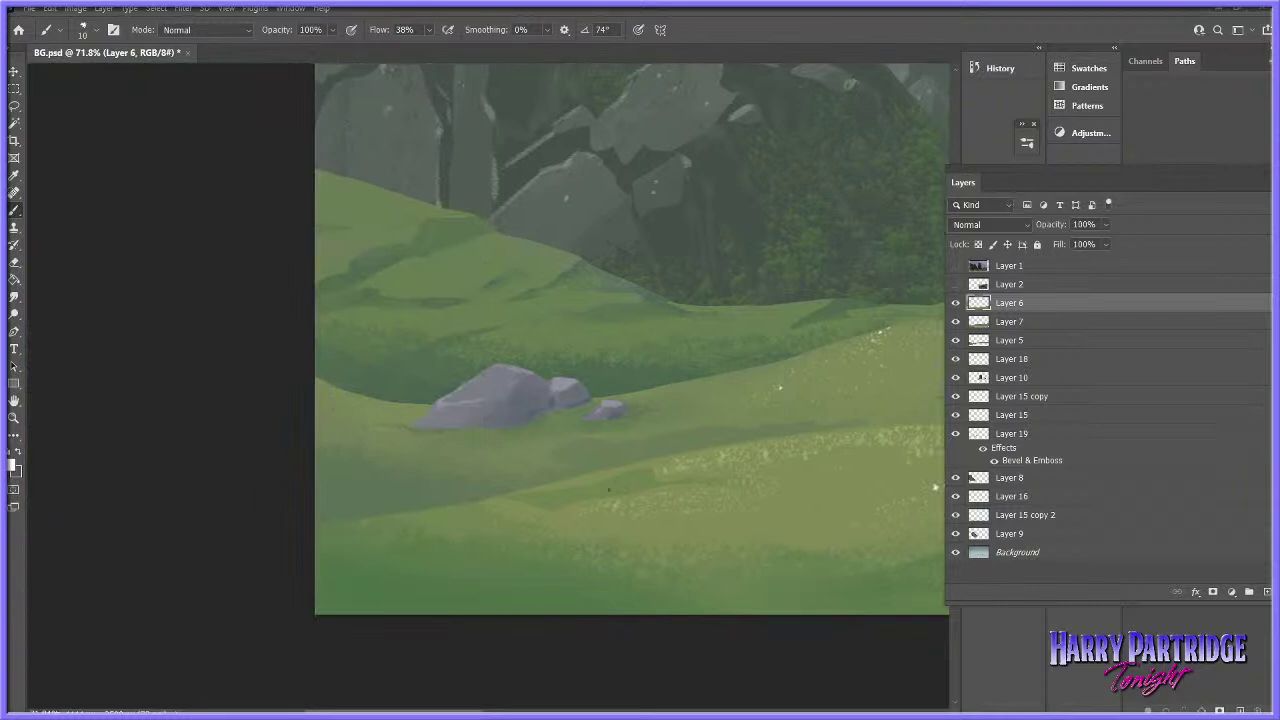
drag(935, 487, 35, 483)
click(665, 442)
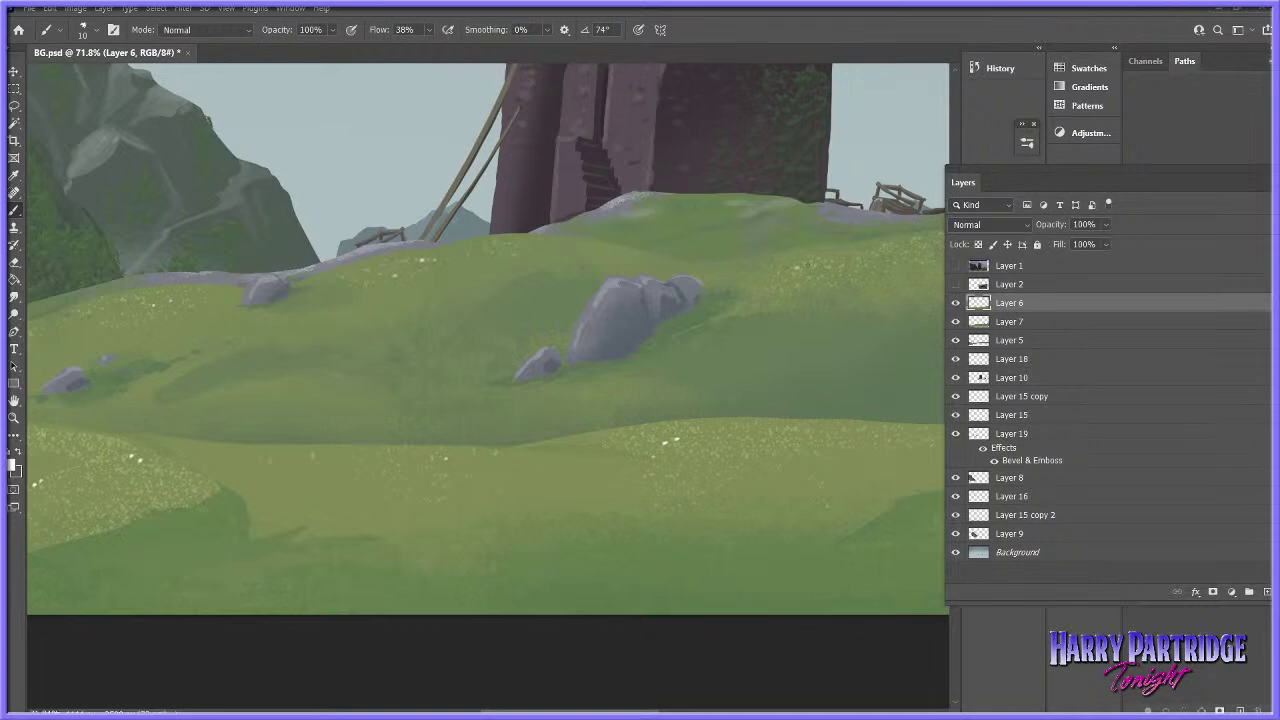
drag(613, 712, 716, 712)
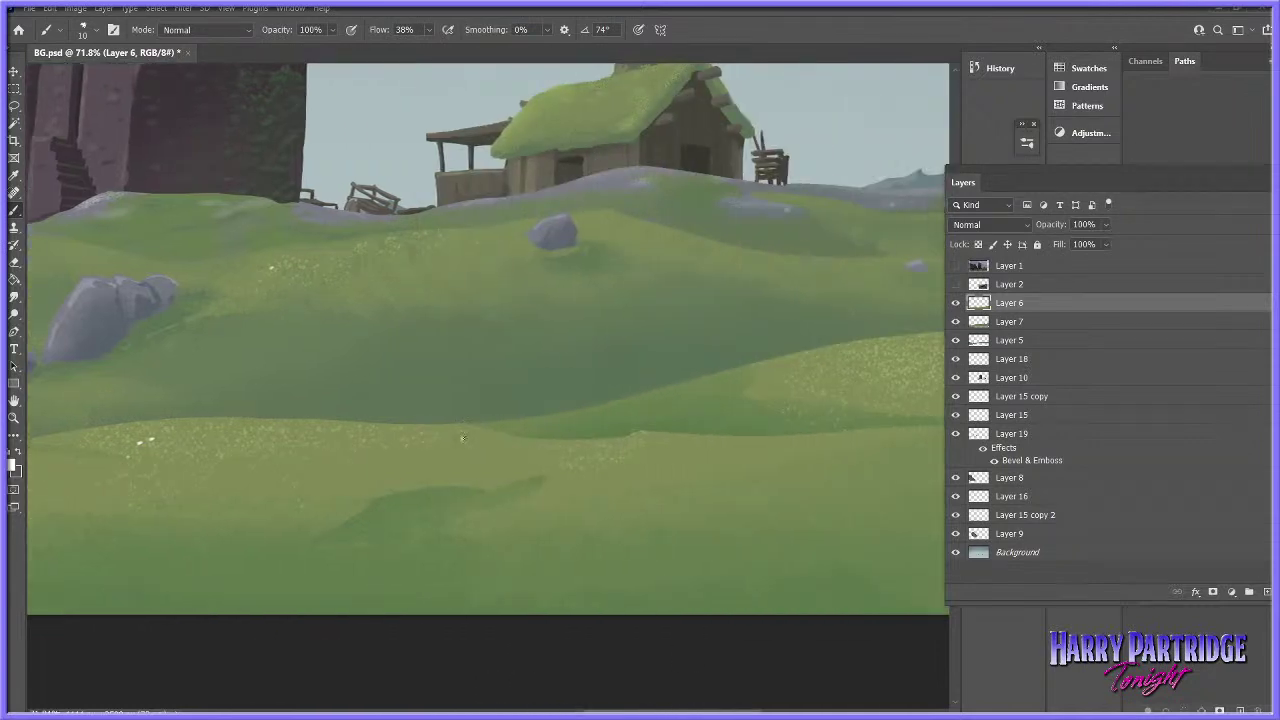
click(498, 230)
drag(688, 710, 441, 710)
- Sample the light yellow-green of the foreground mound as the painting colour and set the brush size to 3 px
click(11, 466)
click(533, 455)
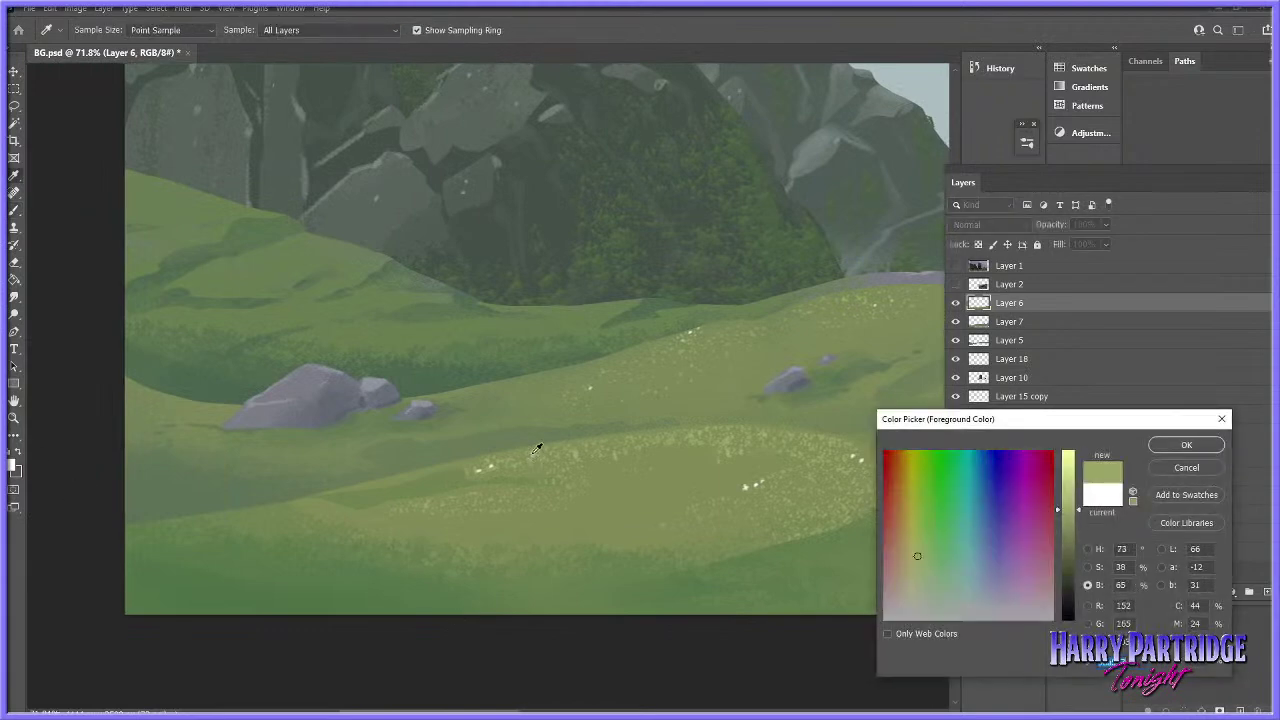
key(Return)
key(b)
right_click(612, 438)
text(3)
key(Return)
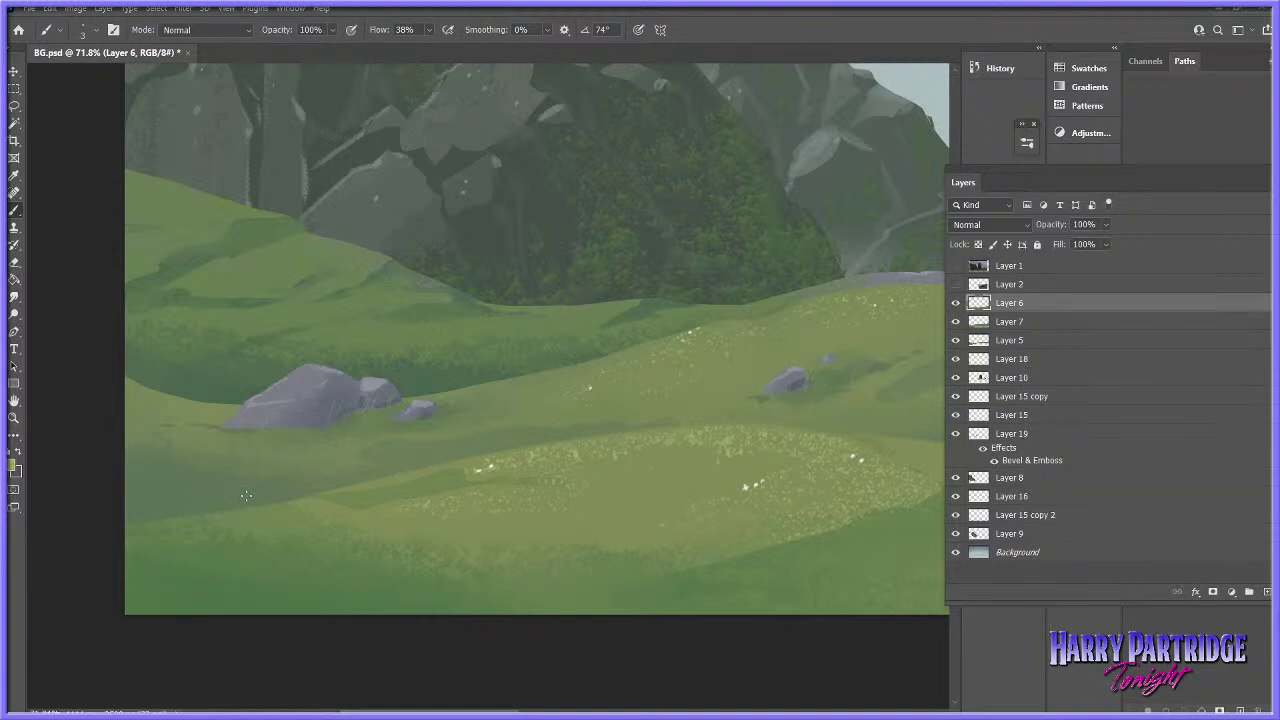
- Paint thin green grass blades over the base of the large central rock and the boulder below the cottage
scroll(526, 625, right, 10)
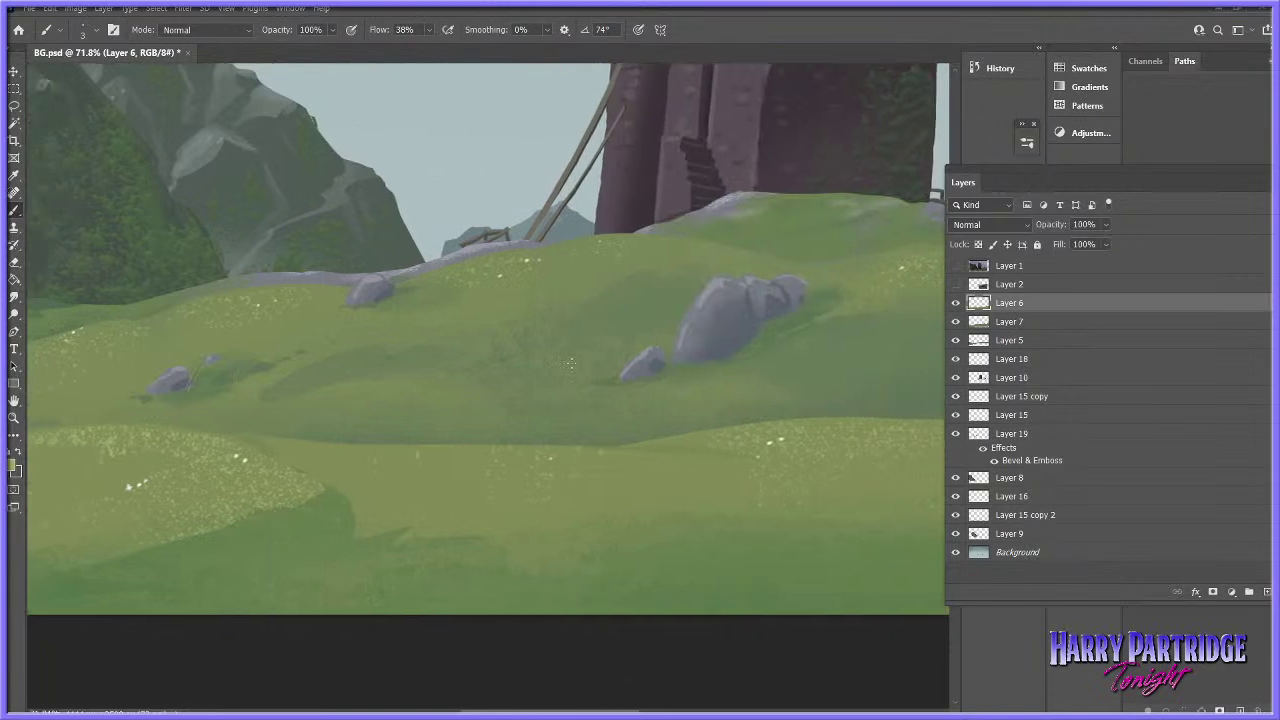
mouse_move(718, 361)
mouse_down()
mouse_move(717, 345)
mouse_move(735, 342)
mouse_up()
drag(738, 353, 753, 326)
scroll(720, 589, right, 10)
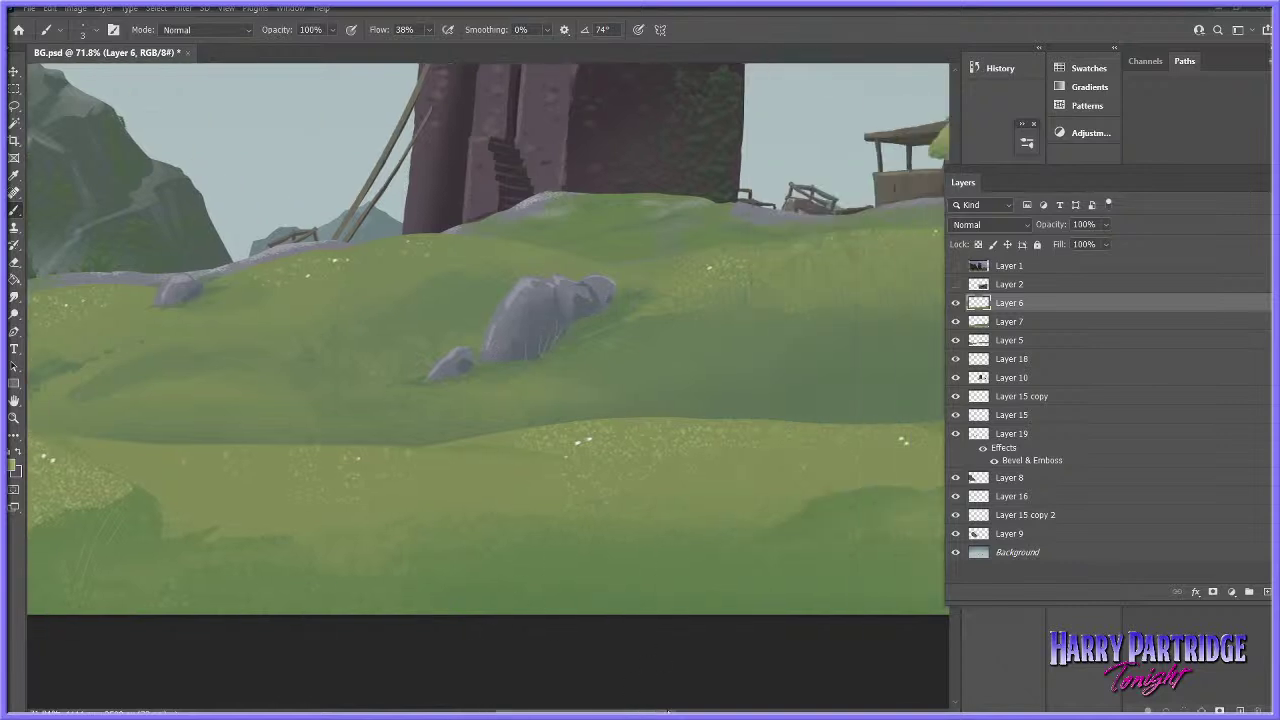
scroll(502, 500, right, 6)
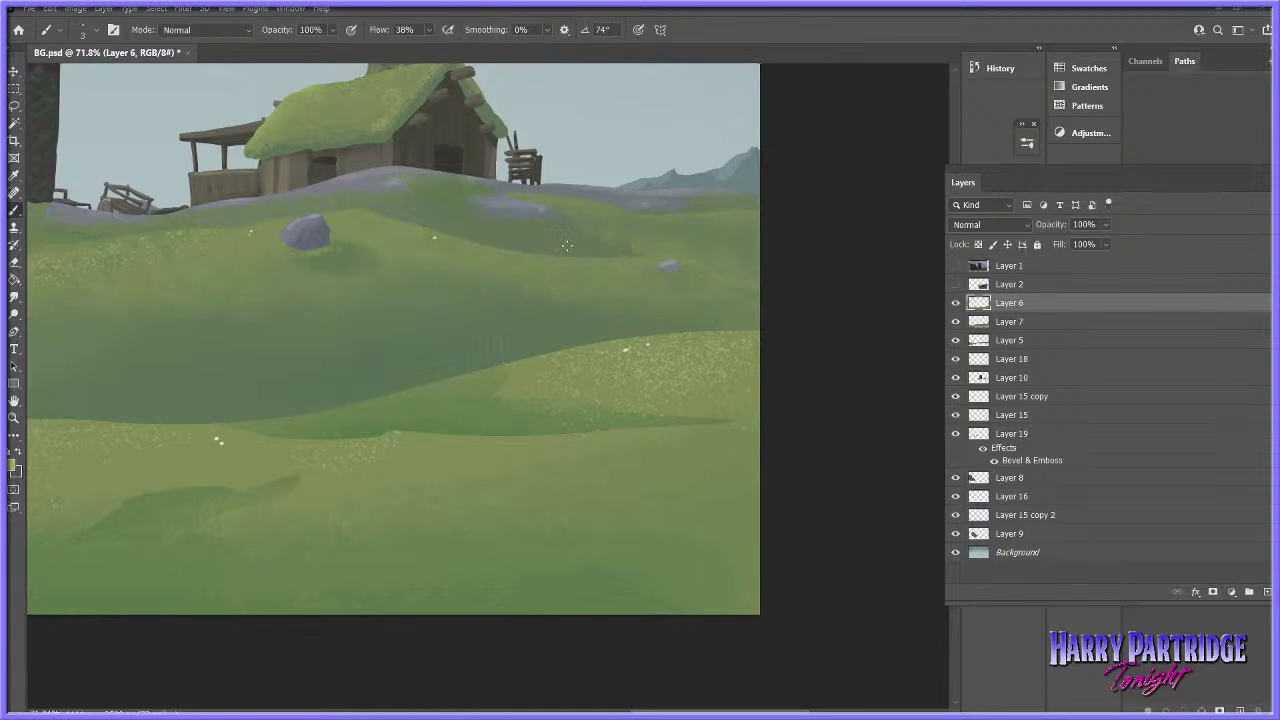
drag(315, 233, 325, 246)
- Review the hills and the whole scene at 30% zoom, and compare them with the film-still reference on Layer 1
scroll(736, 385, left, 5)
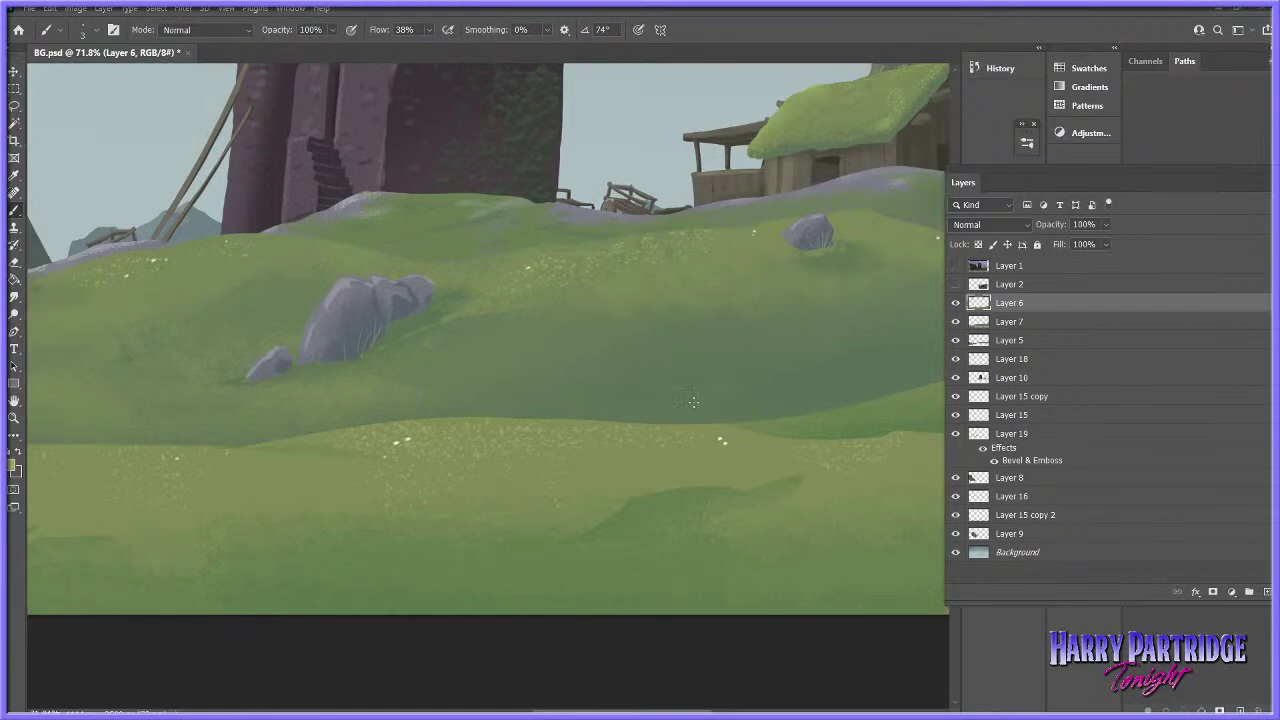
scroll(700, 530, left, 3)
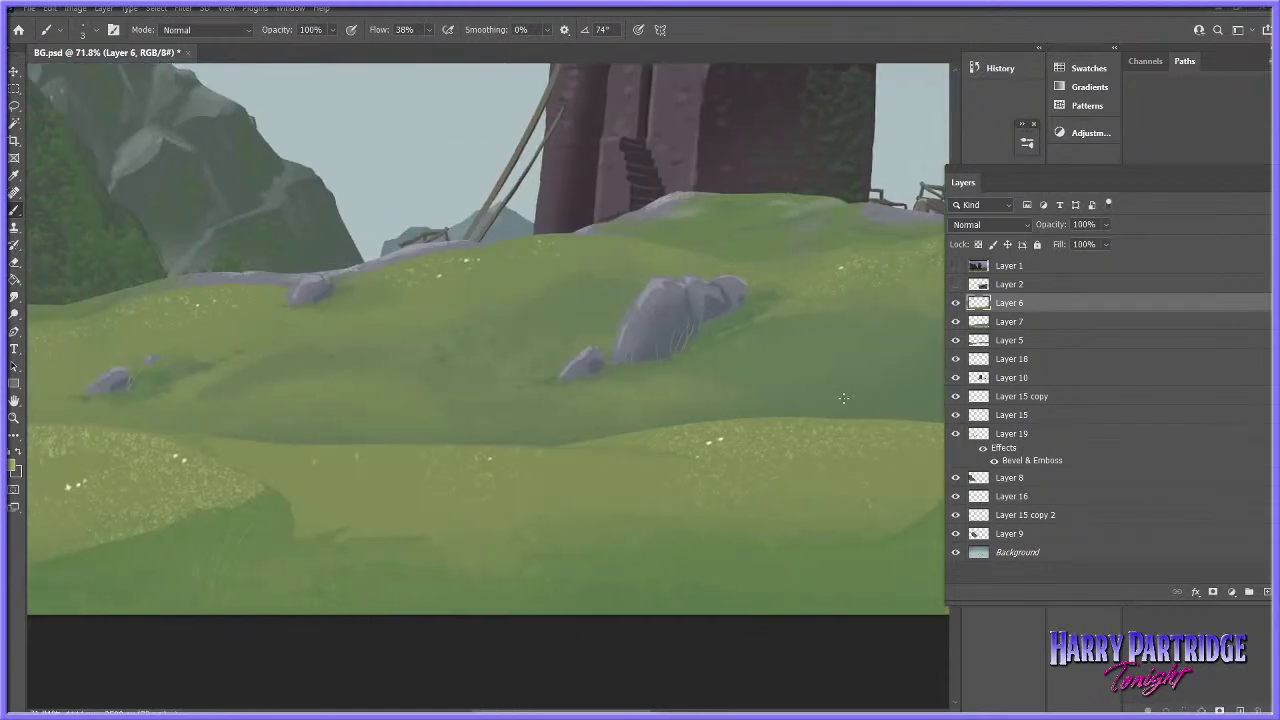
scroll(843, 391, left, 6)
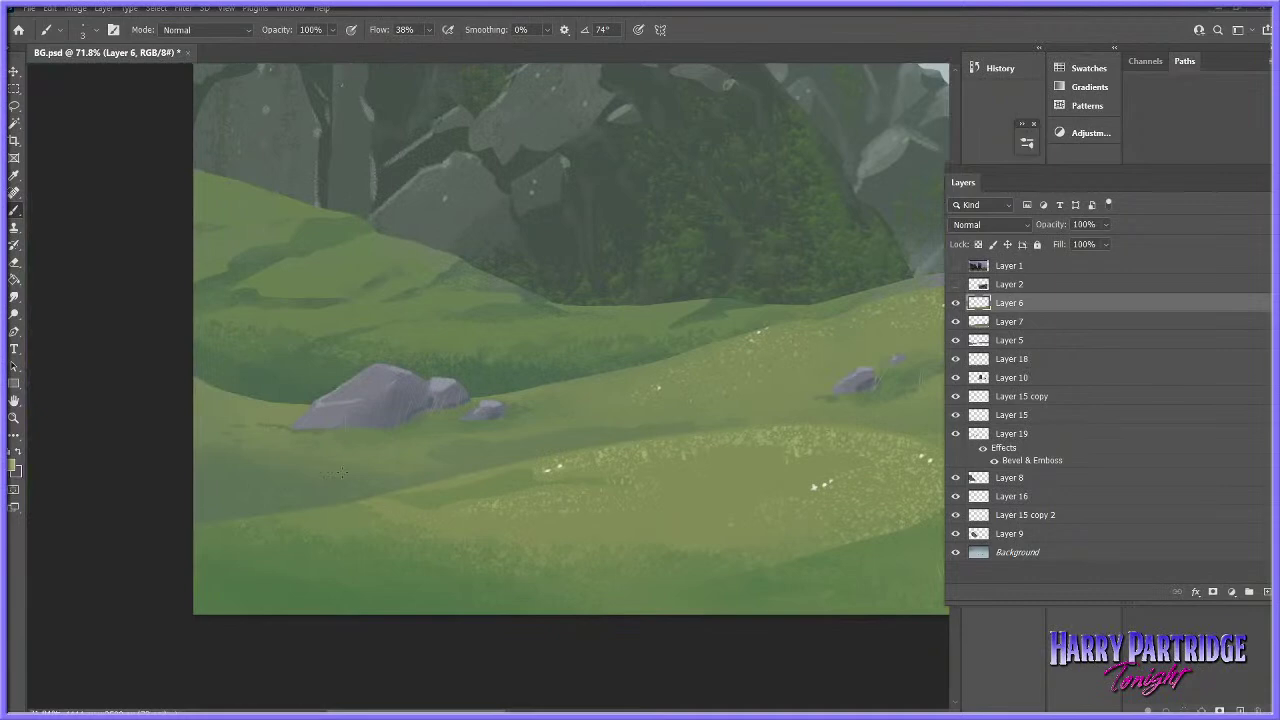
key(z)
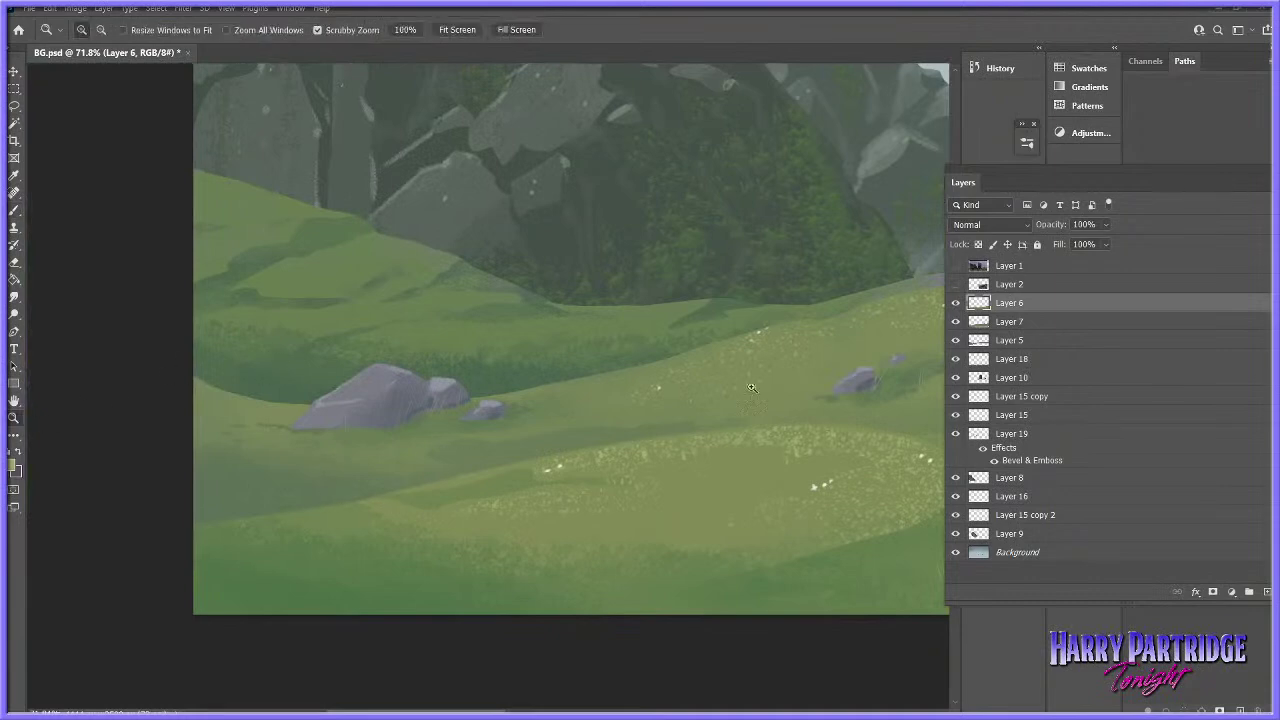
right_click(712, 390)
click(745, 399)
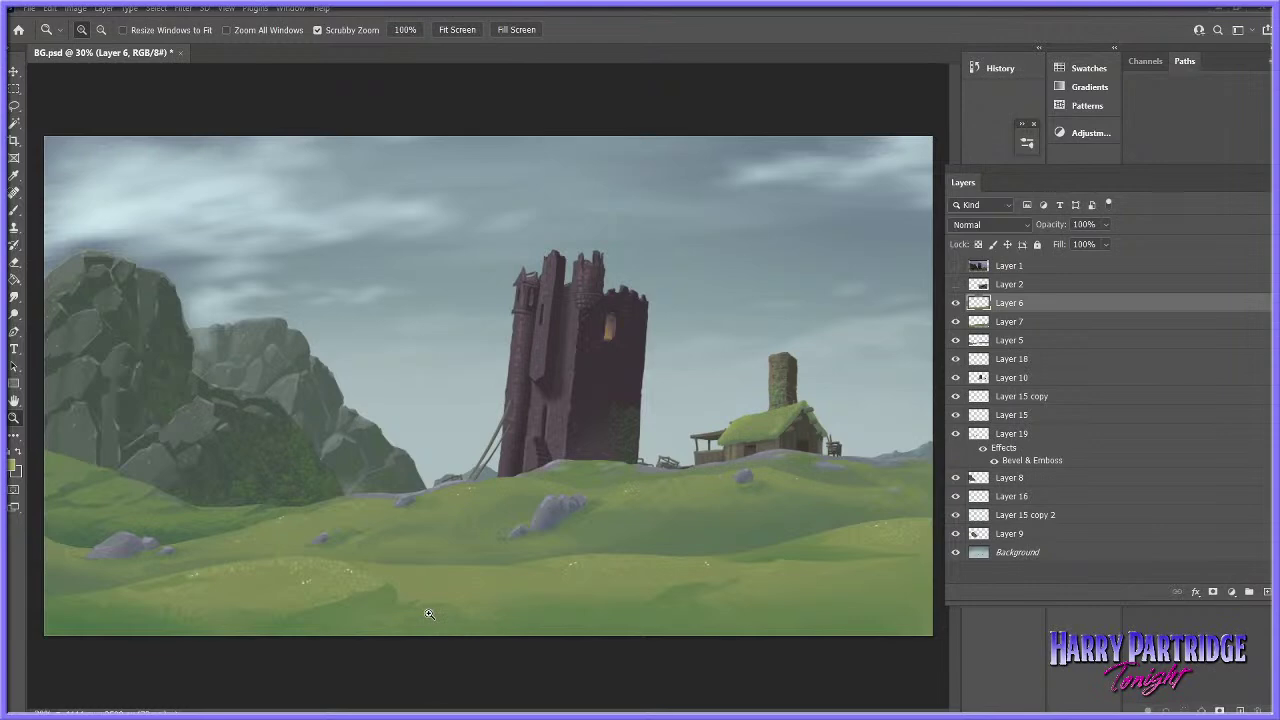
click(955, 266)
click(955, 266)
- Brighten the tower on Layer 10 with a large soft Dodge brush set to Highlights at 33% exposure
click(1010, 382)
click(17, 315)
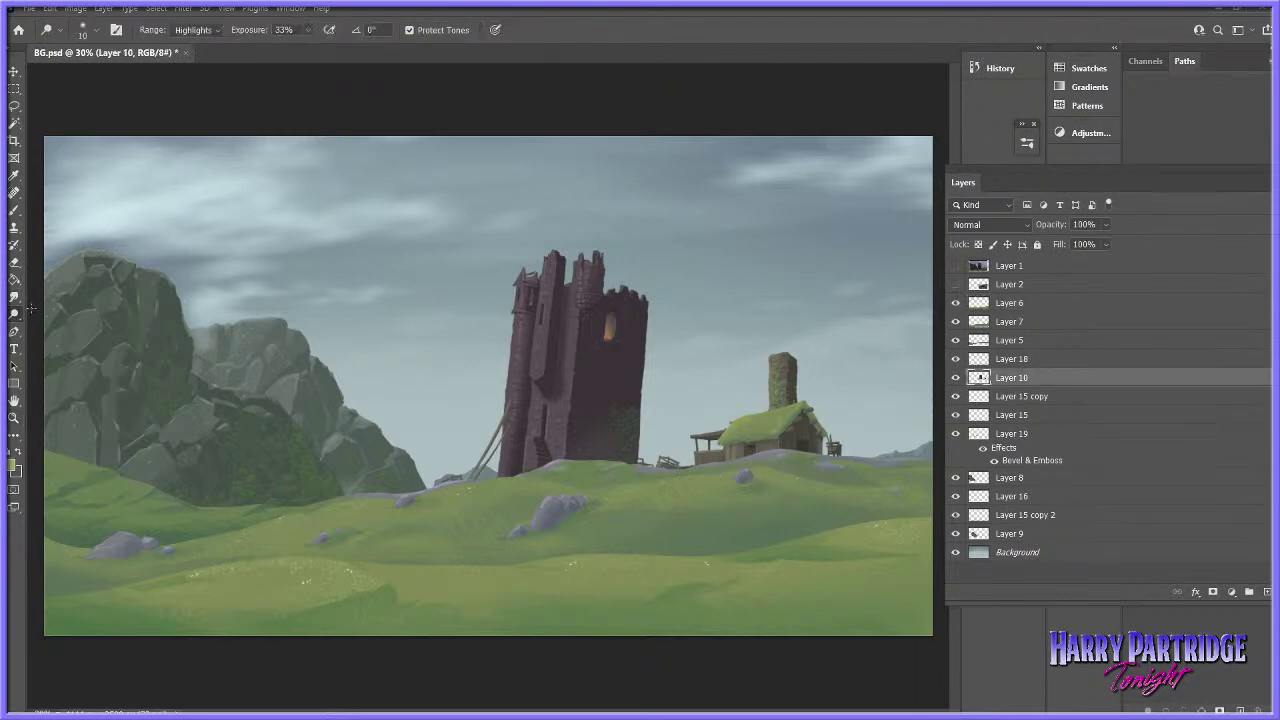
right_click(620, 382)
click(733, 418)
click(518, 468)
right_click(580, 336)
drag(728, 366, 738, 368)
drag(562, 224, 539, 519)
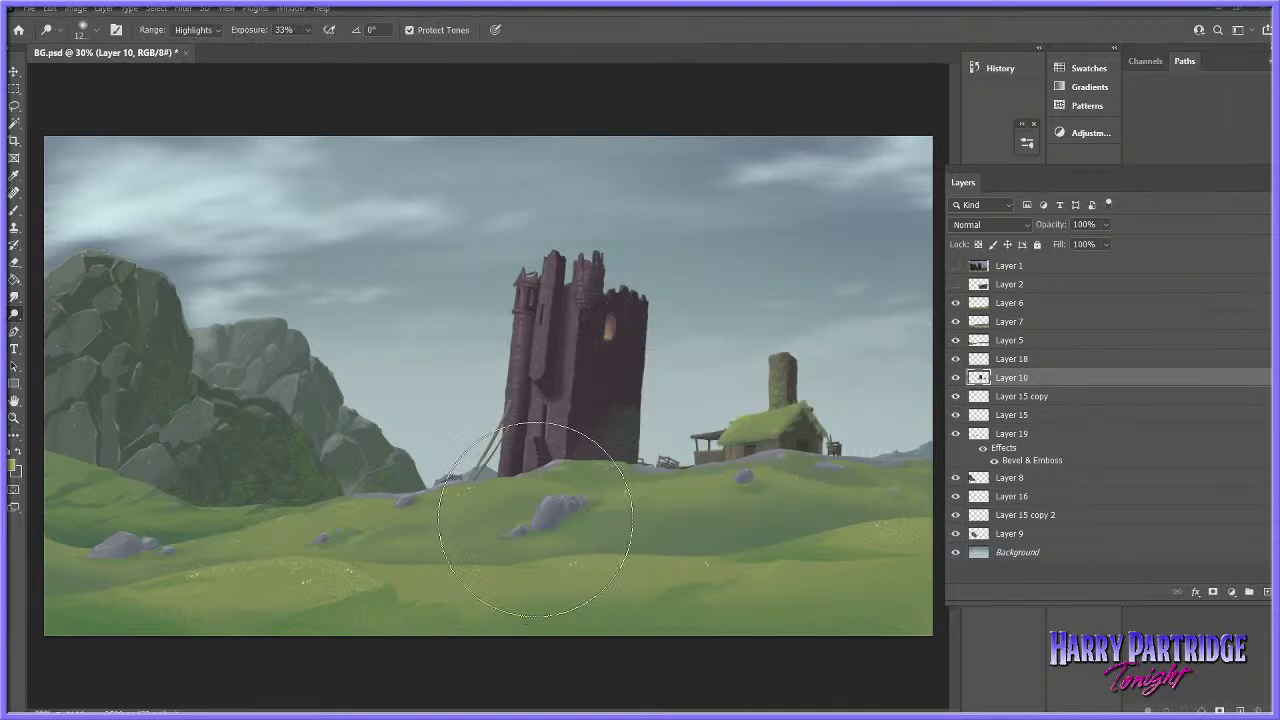
mouse_move(583, 235)
mouse_down()
mouse_move(503, 545)
mouse_move(494, 652)
mouse_up()
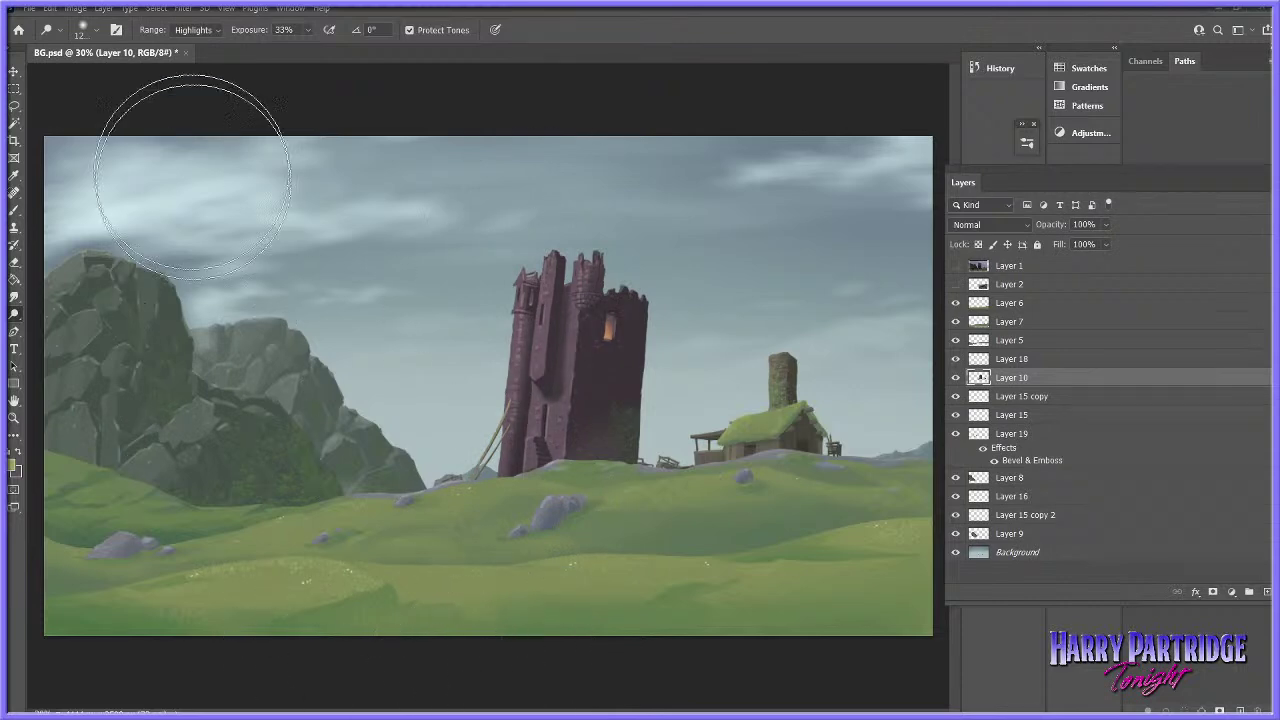
click(76, 8)
mouse_move(130, 42)
click(272, 117)
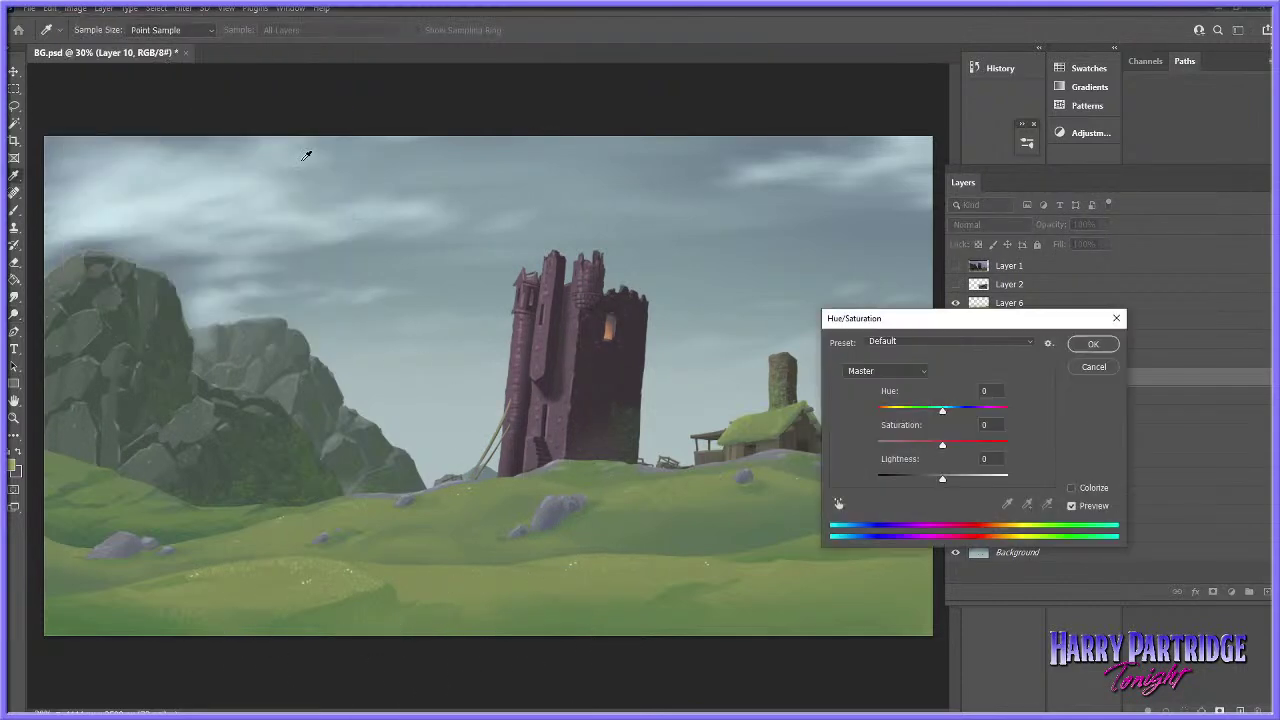
drag(942, 447, 942, 412)
drag(941, 481, 953, 476)
click(1115, 320)
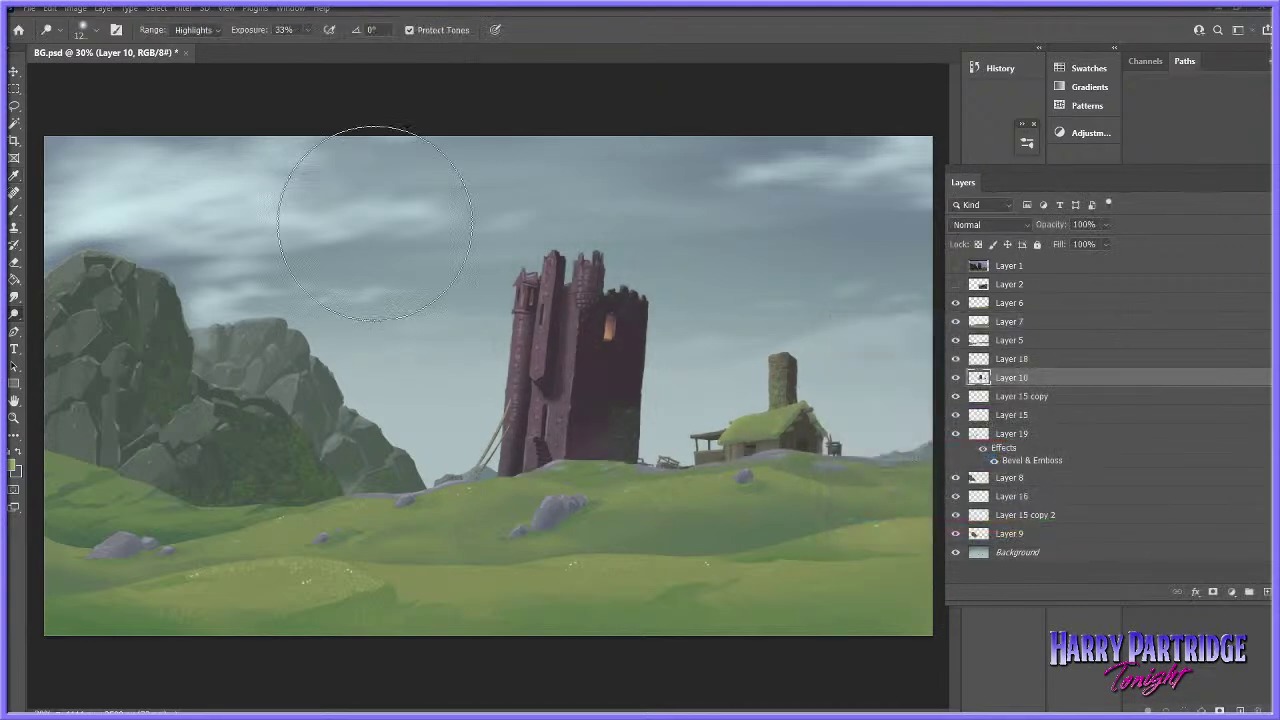
- Lasso the area around the tower, try a Hue/Saturation lightness of +11 on it, and clear the selection
key(l)
mouse_move(655, 247)
mouse_down()
mouse_move(460, 515)
mouse_move(620, 508)
mouse_move(655, 485)
mouse_move(652, 290)
mouse_up()
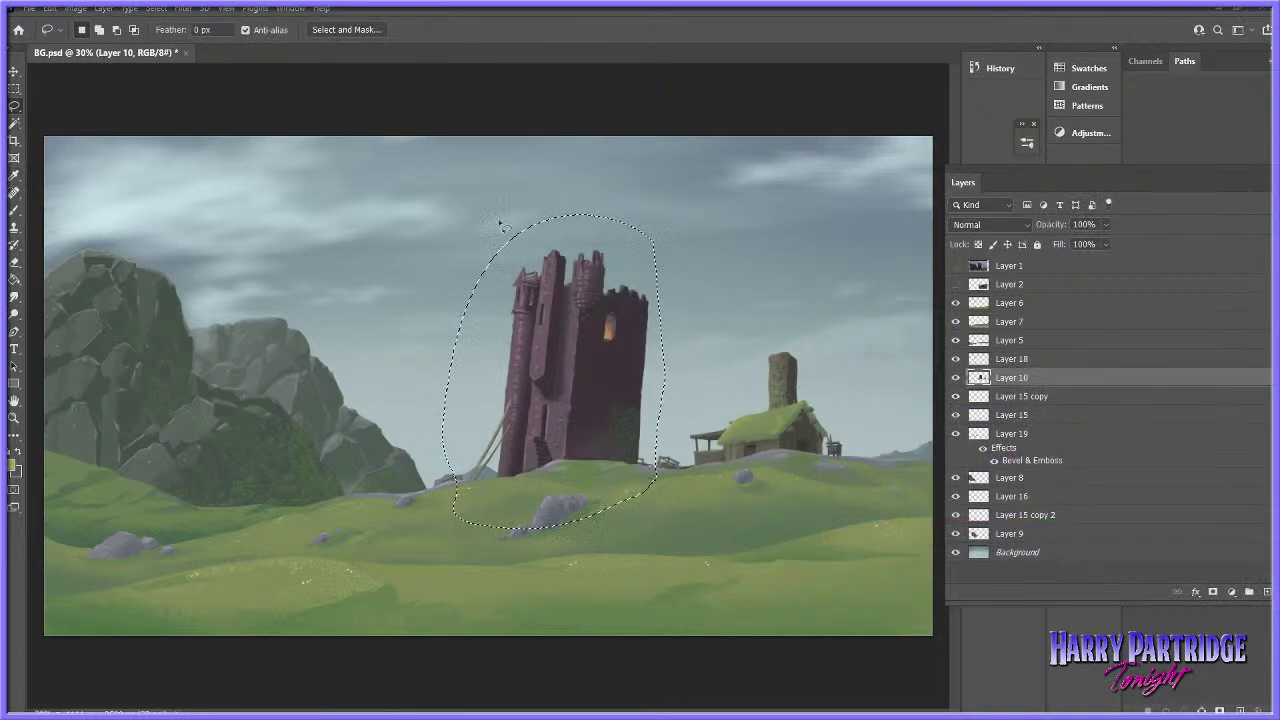
click(392, 390)
mouse_move(393, 390)
mouse_down()
mouse_move(646, 486)
mouse_move(656, 440)
mouse_move(395, 360)
mouse_up()
click(75, 8)
mouse_move(100, 40)
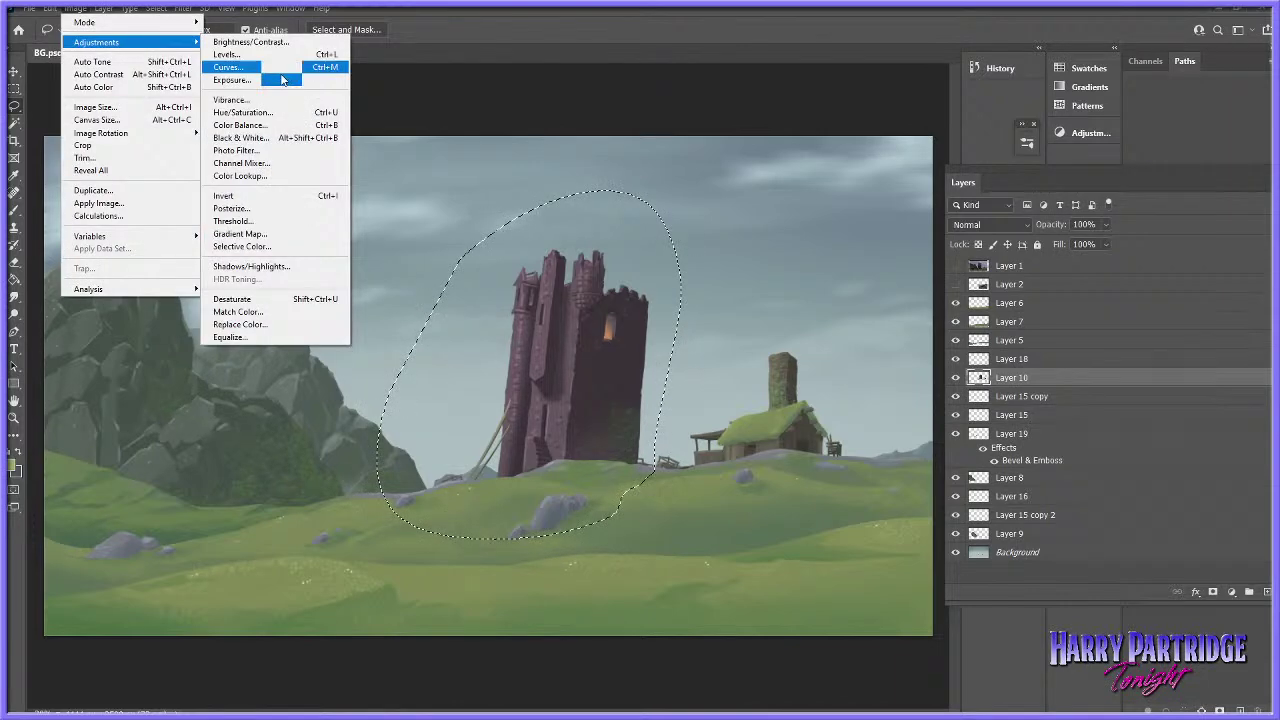
click(245, 104)
drag(942, 479, 950, 478)
drag(942, 412, 945, 412)
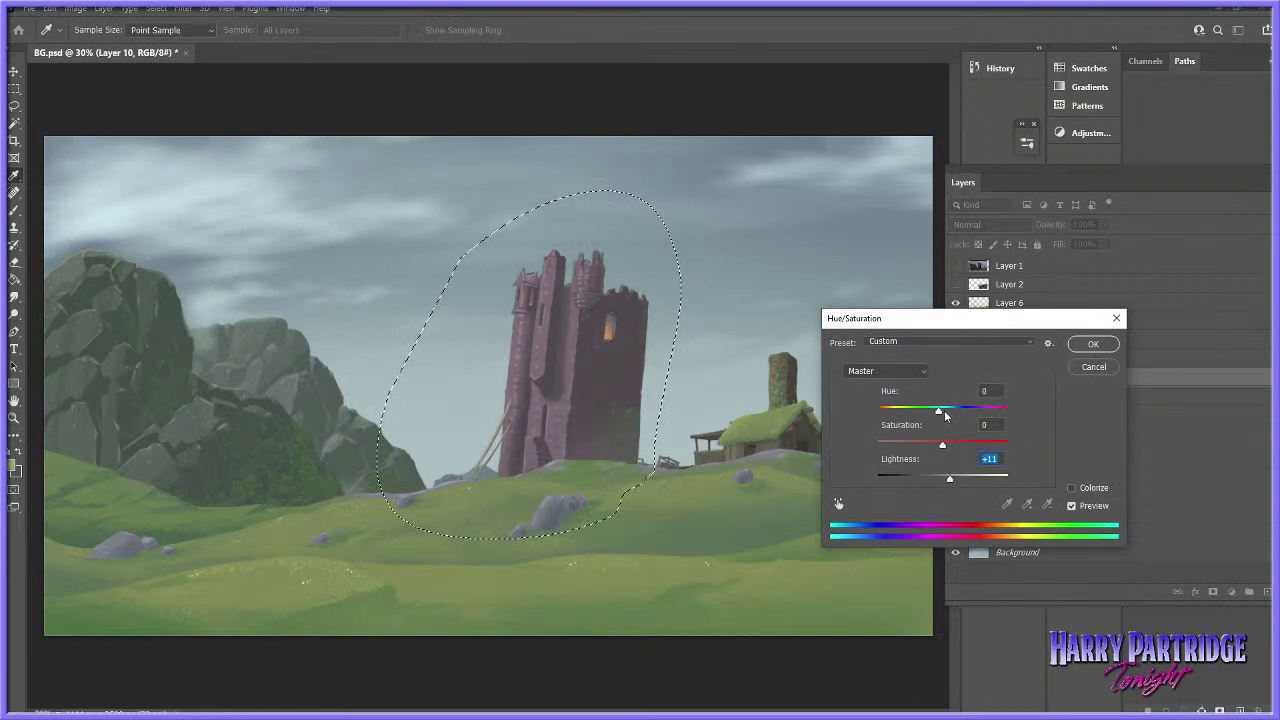
click(1093, 343)
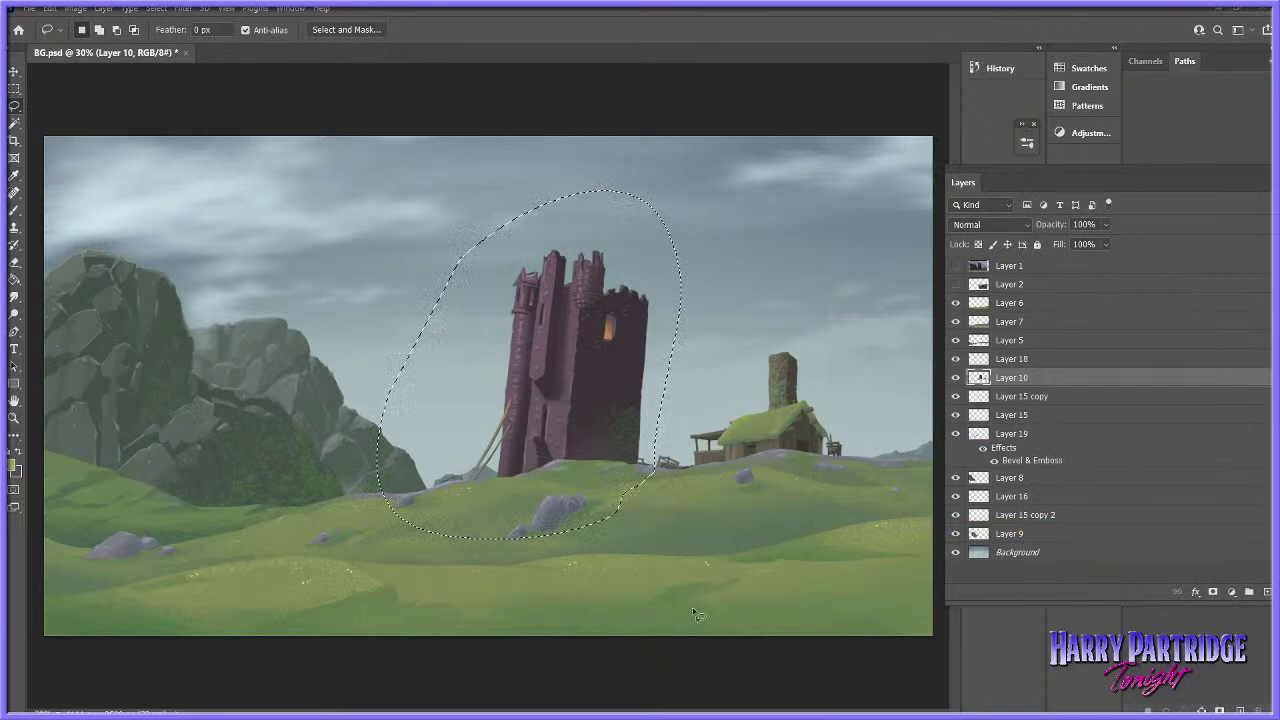
key(ctrl+d)
- Toggle Layer 5 and Layer 7 to identify the hill layers, and make Layer 7 active
click(955, 341)
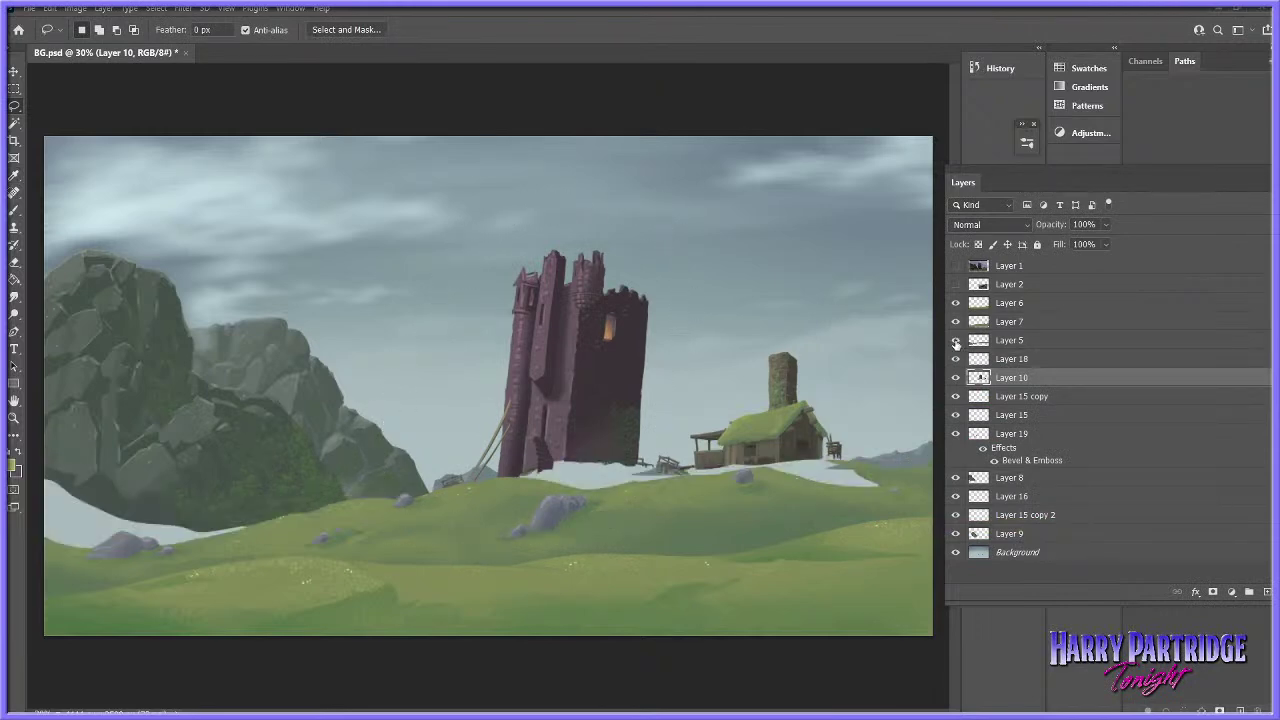
click(955, 341)
click(956, 322)
click(955, 322)
click(1048, 326)
- Set the brush colour to a dark teal of about H 182, S 26%, B 38%
key(b)
click(11, 466)
click(440, 525)
click(1070, 556)
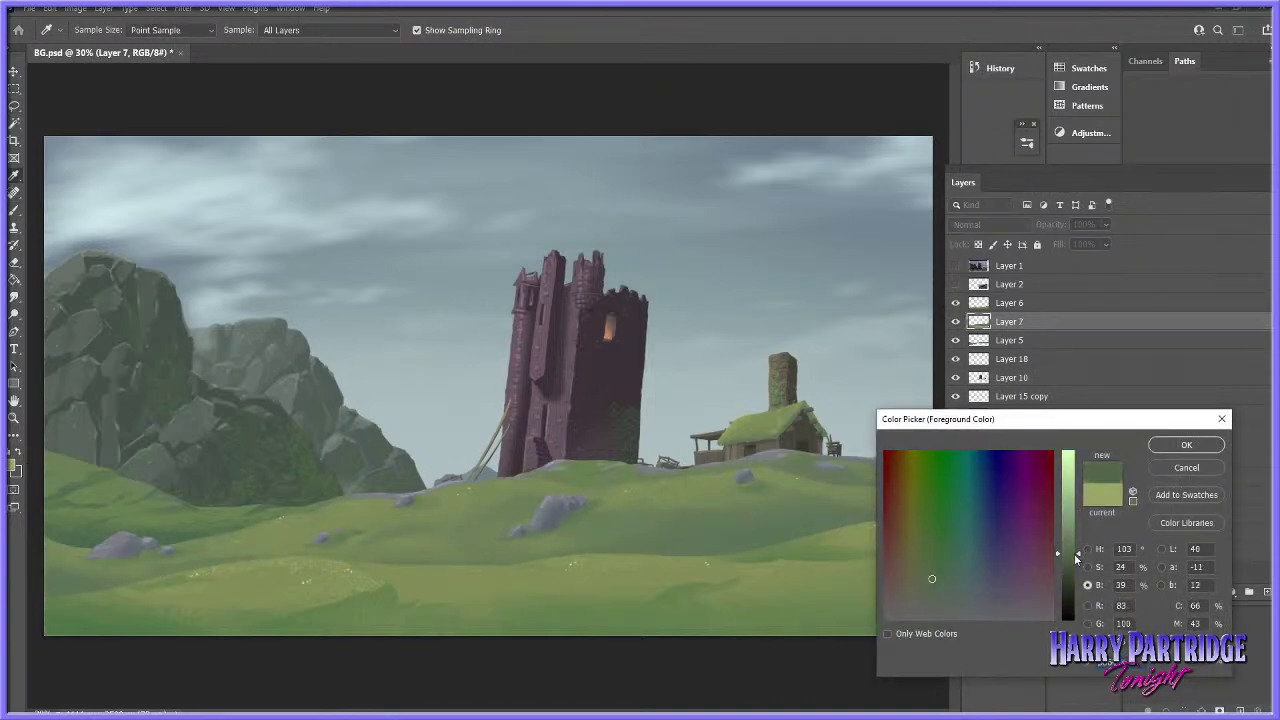
drag(933, 580, 969, 575)
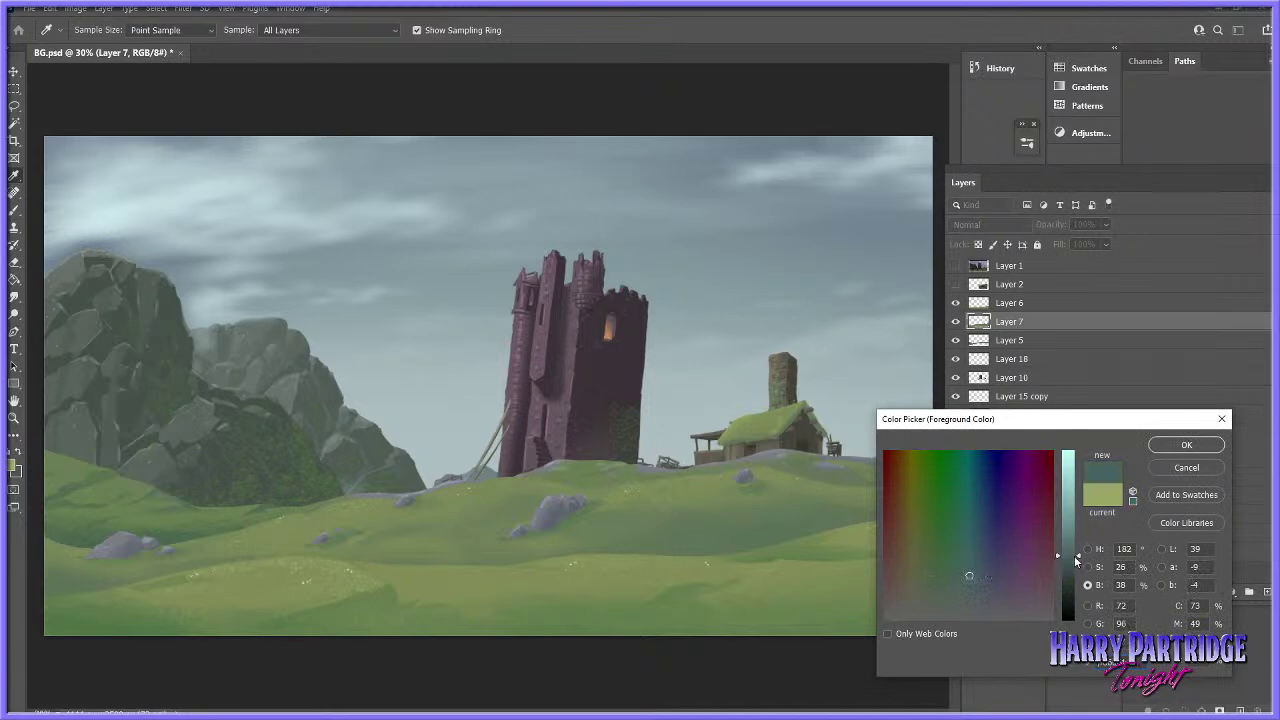
click(1186, 450)
- Switch to the KYLE Bonus Chunky Charcoal brush and enlarge it
right_click(758, 474)
drag(917, 630, 913, 634)
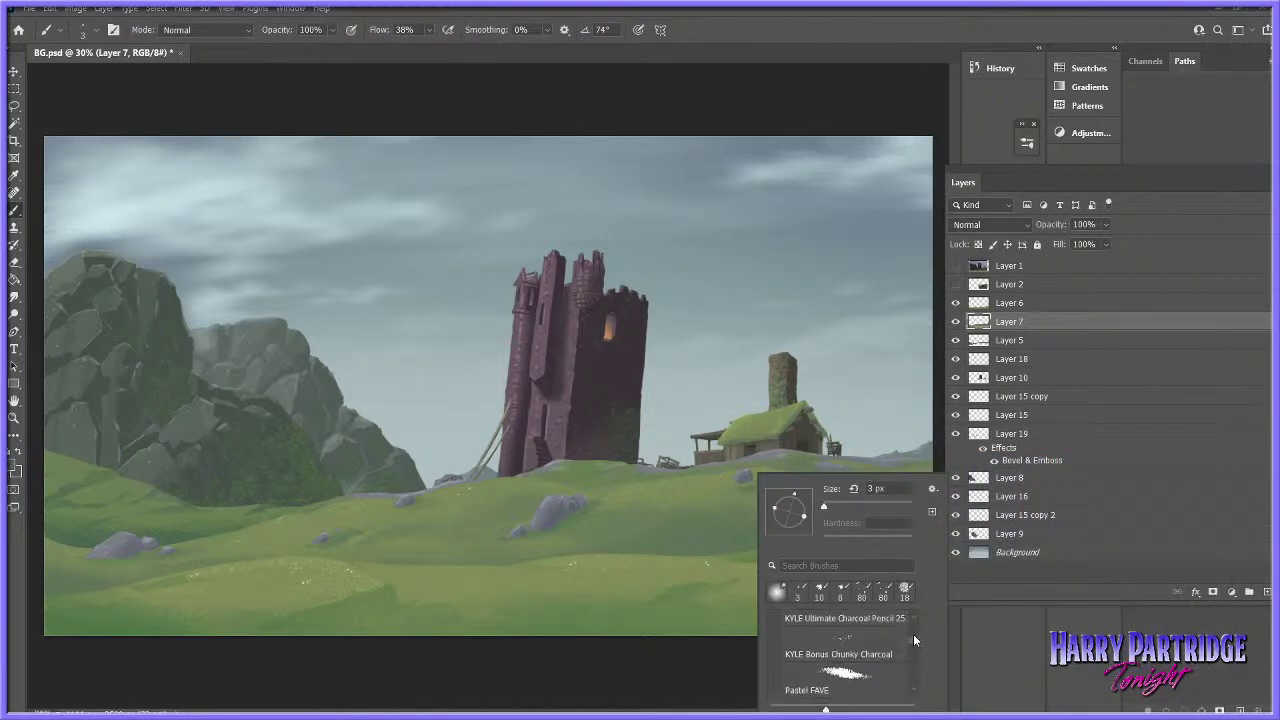
click(845, 670)
right_click(651, 545)
click(766, 504)
- Try dark teal charcoal strokes across the foreground hill and undo them
click(624, 556)
drag(660, 552, 766, 548)
right_click(712, 532)
drag(651, 537, 651, 552)
key(ctrl+z)
key(ctrl+z)
- Paint faint teal shading across the foreground hill on Layer 7 with a 352 px brush at 15% opacity
right_click(718, 512)
click(824, 505)
mouse_move(335, 30)
mouse_down()
mouse_move(289, 44)
mouse_move(316, 44)
mouse_up()
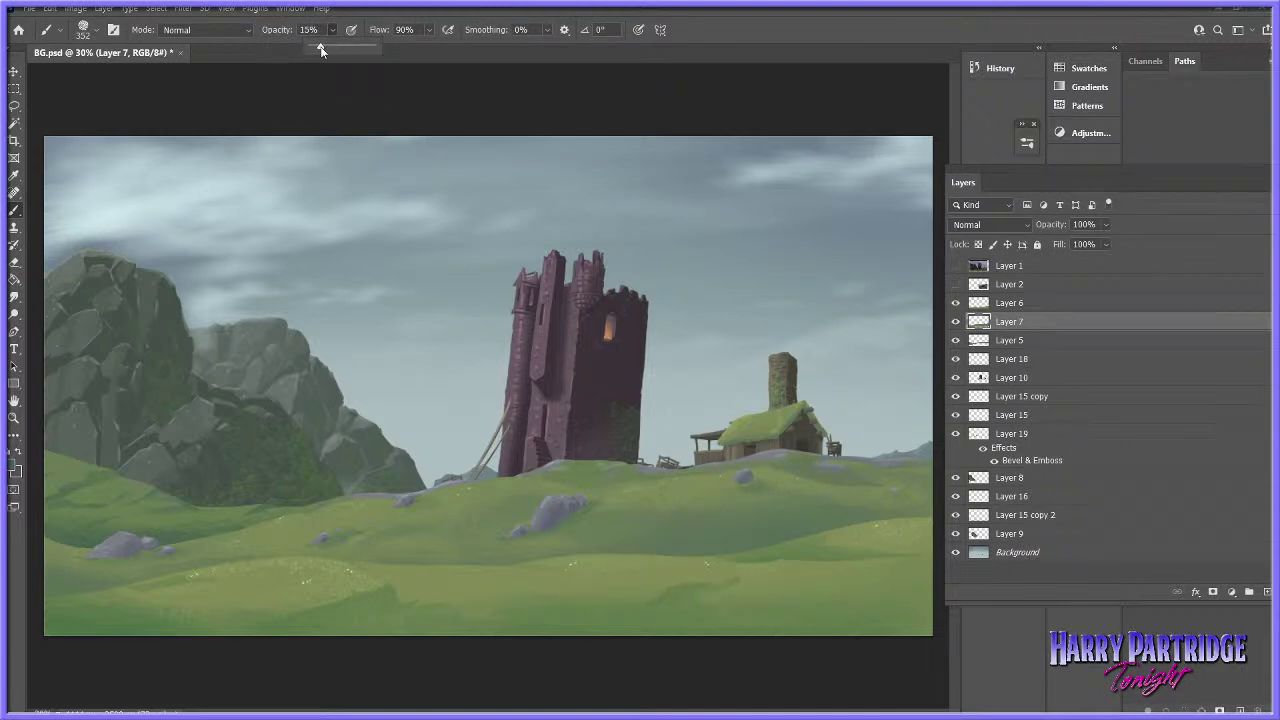
mouse_move(680, 573)
mouse_down()
mouse_move(812, 531)
mouse_move(637, 565)
mouse_move(768, 523)
mouse_move(684, 569)
mouse_move(791, 539)
mouse_move(591, 562)
mouse_move(716, 535)
mouse_move(831, 535)
mouse_move(793, 556)
mouse_up()
mouse_move(158, 590)
mouse_down()
mouse_move(48, 589)
mouse_move(80, 616)
mouse_up()
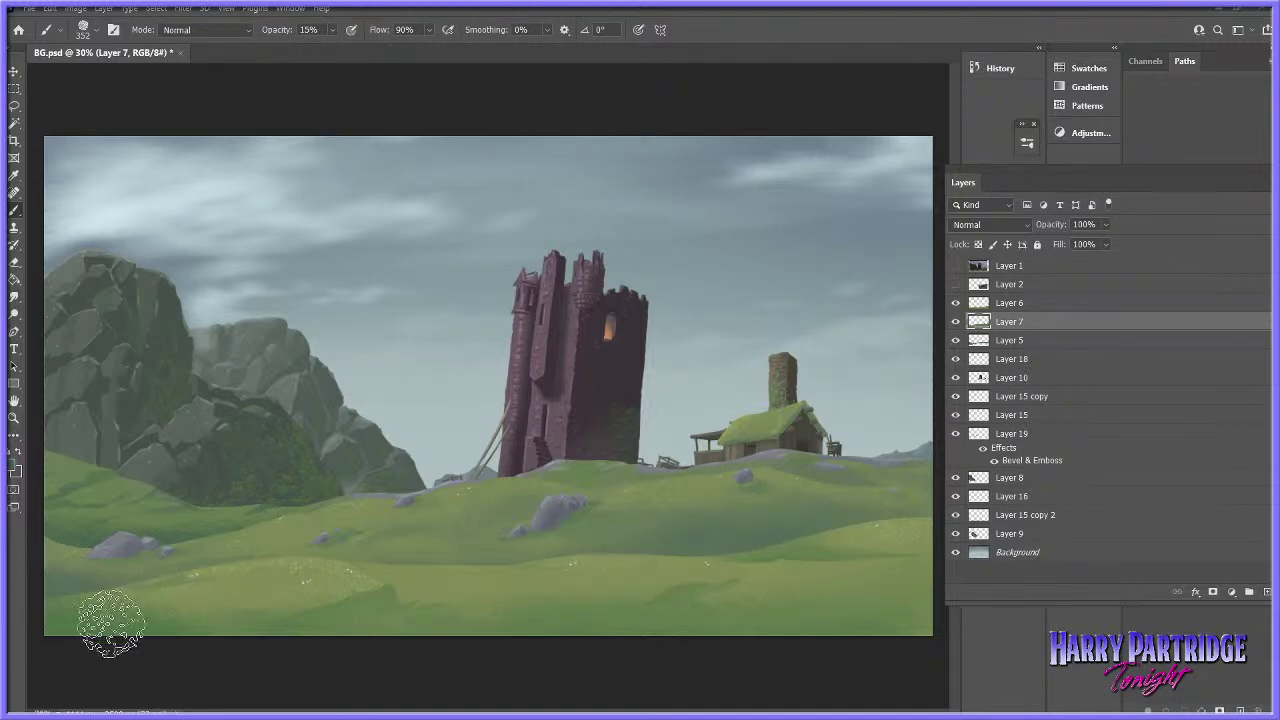
mouse_move(454, 589)
mouse_down()
mouse_move(511, 588)
mouse_move(521, 570)
mouse_move(633, 543)
mouse_move(698, 572)
mouse_move(748, 568)
mouse_up()
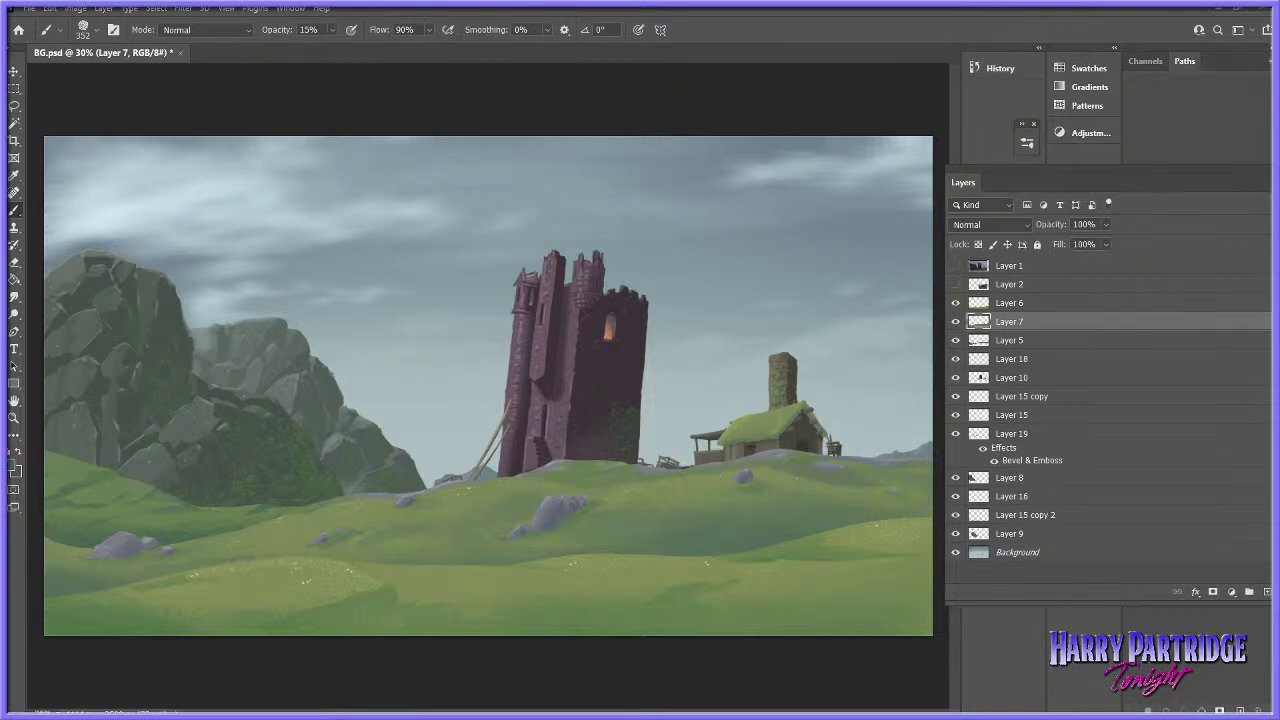
- Show the film-still reference on Layer 1, compare the tower and hills with it, and hide it again
click(955, 266)
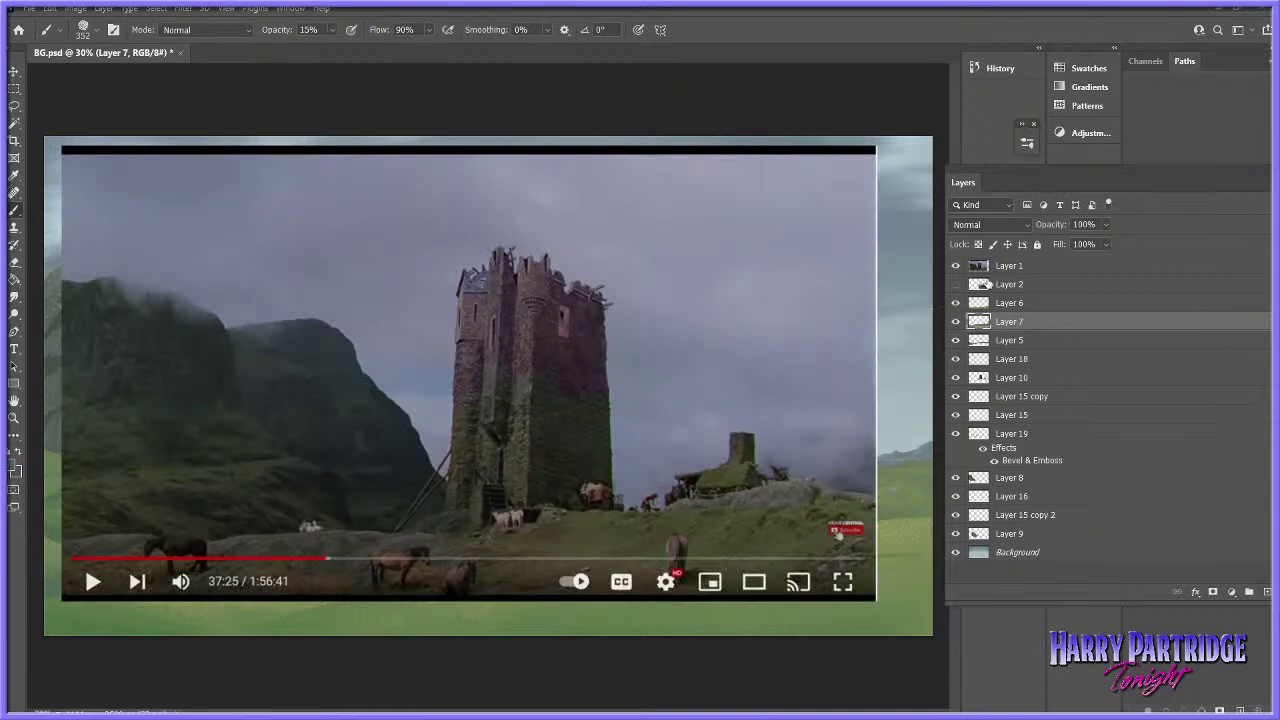
click(955, 266)
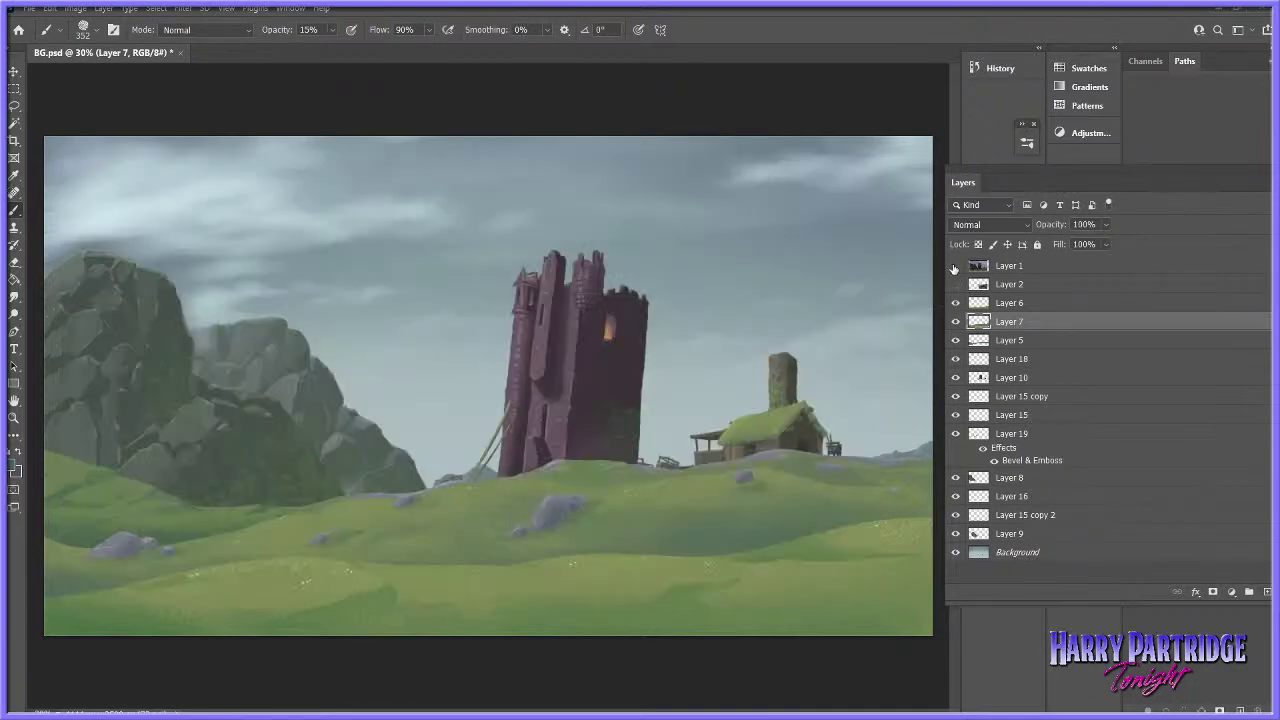
click(15, 89)
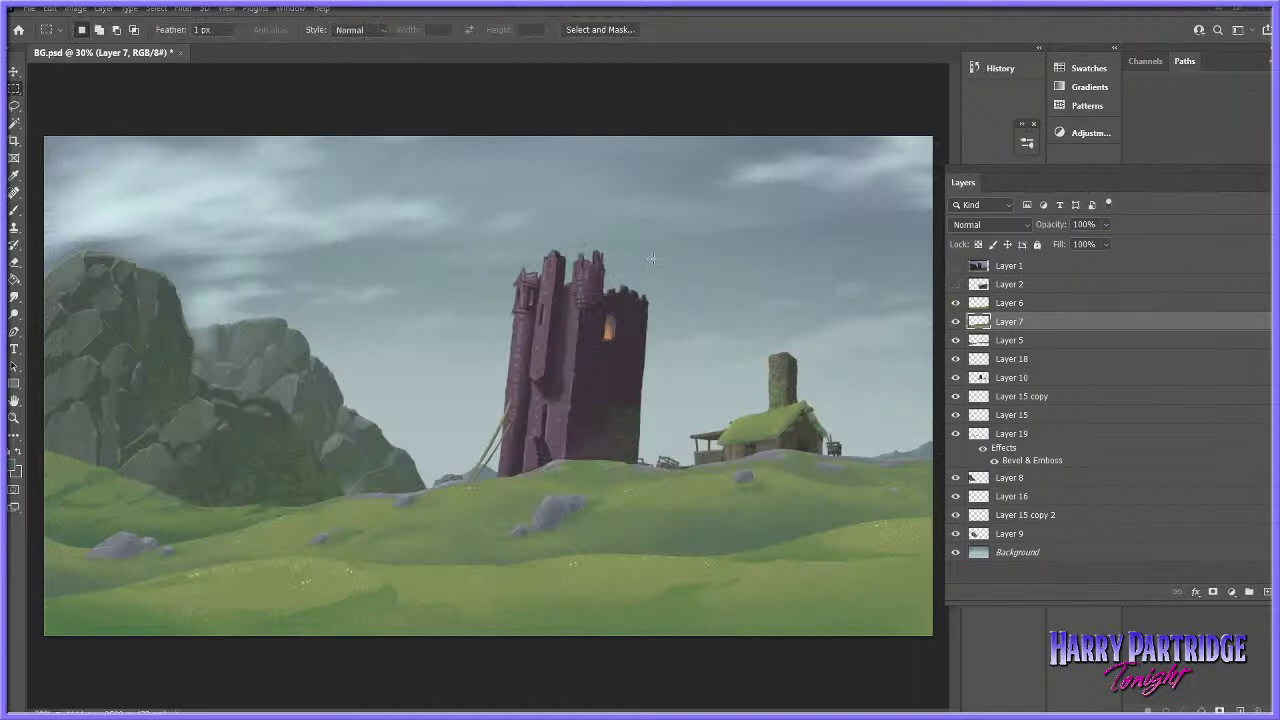
drag(373, 179, 655, 535)
key(ctrl+h)
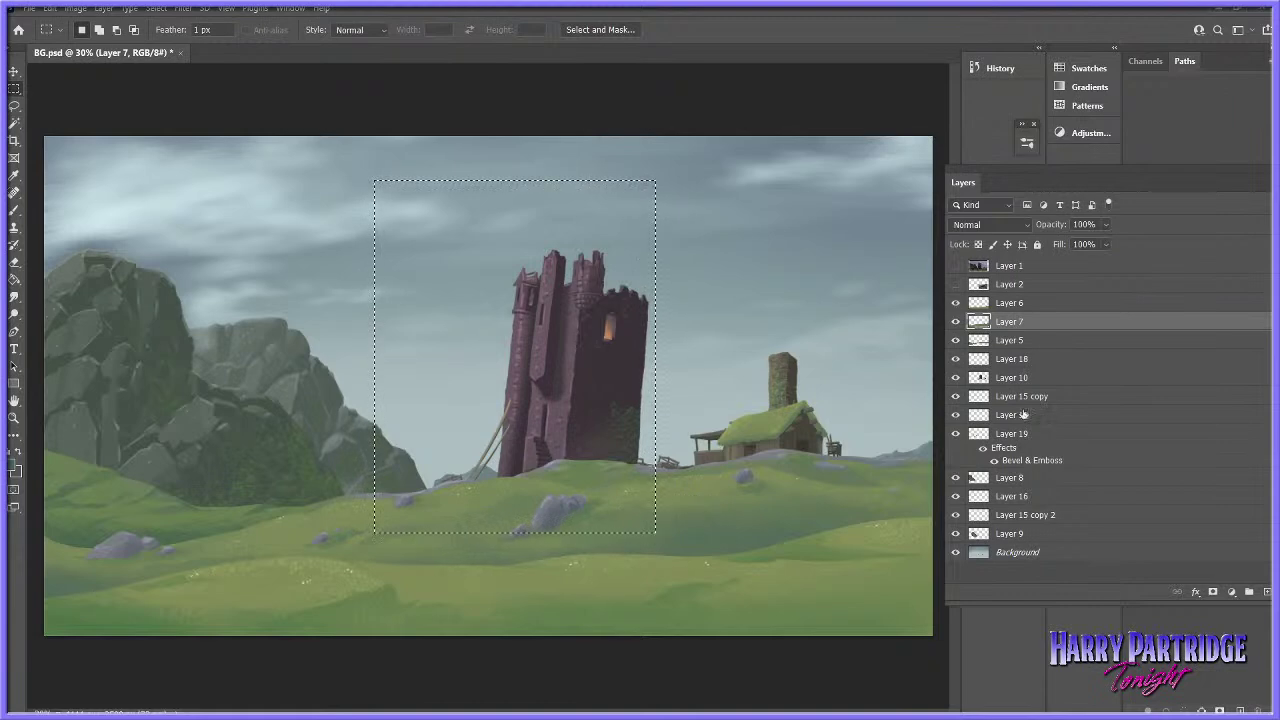
click(952, 379)
click(952, 379)
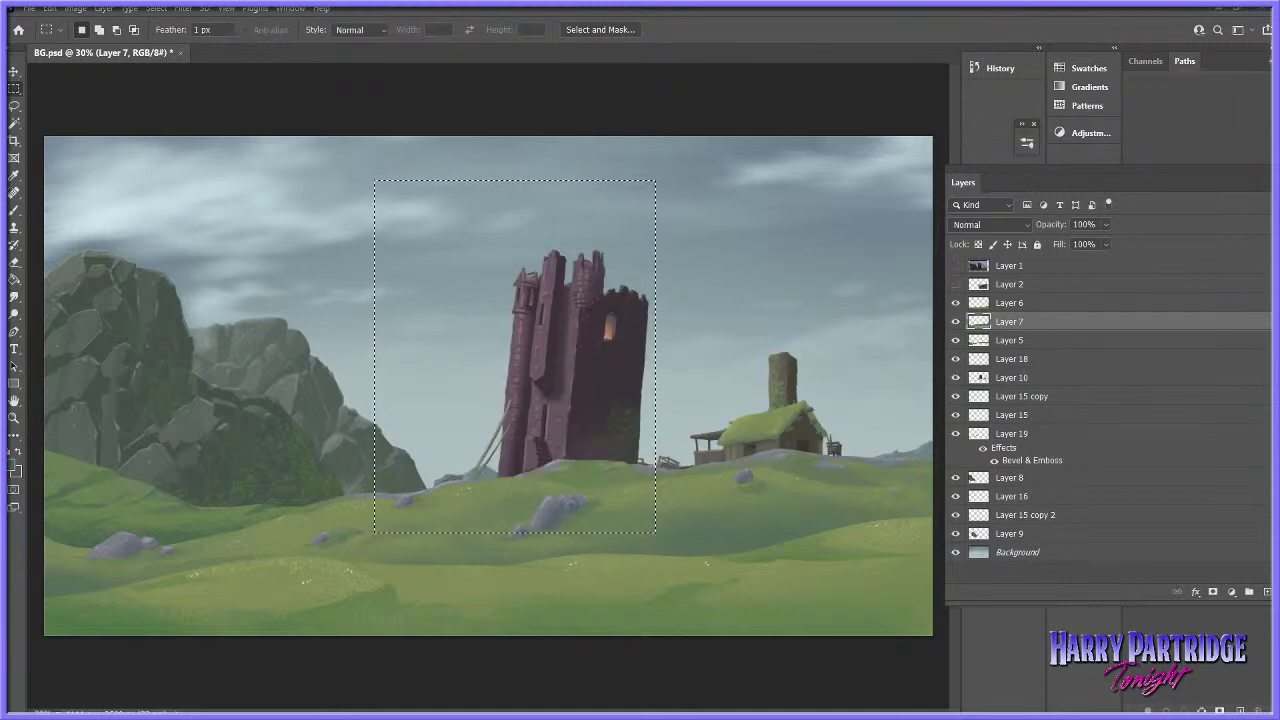
click(49, 8)
mouse_move(146, 318)
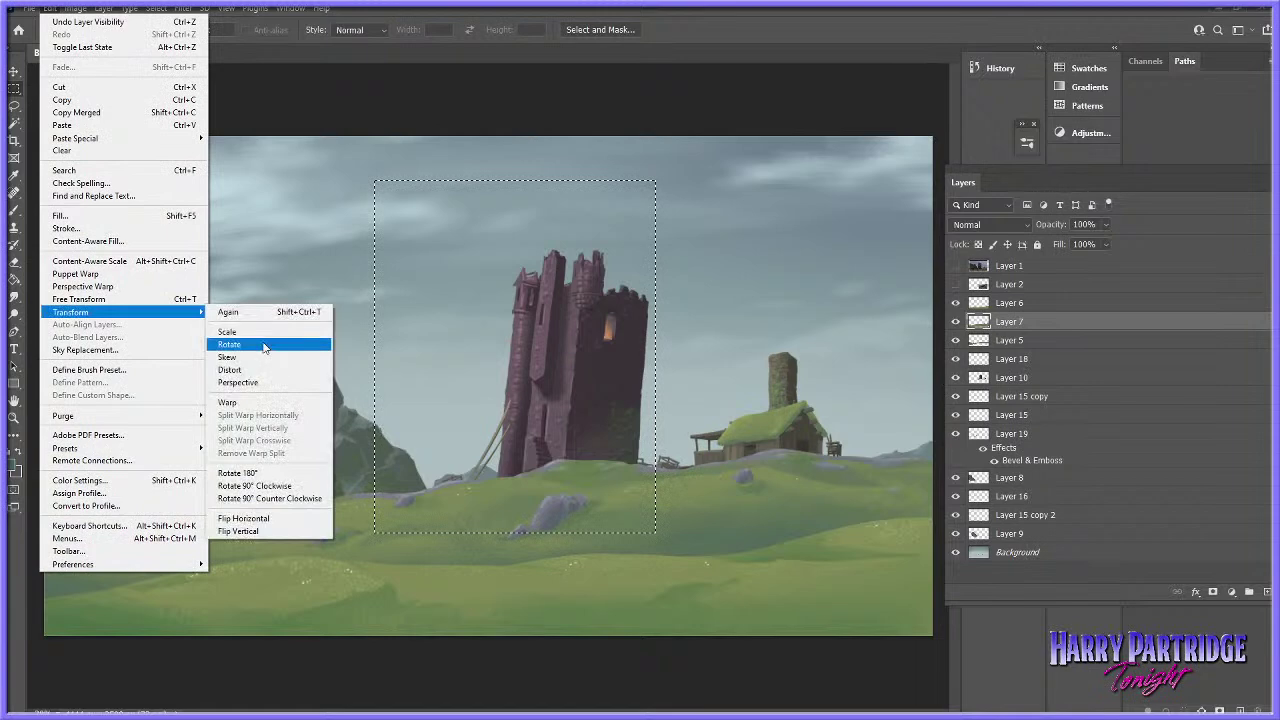
click(262, 344)
drag(660, 178, 653, 172)
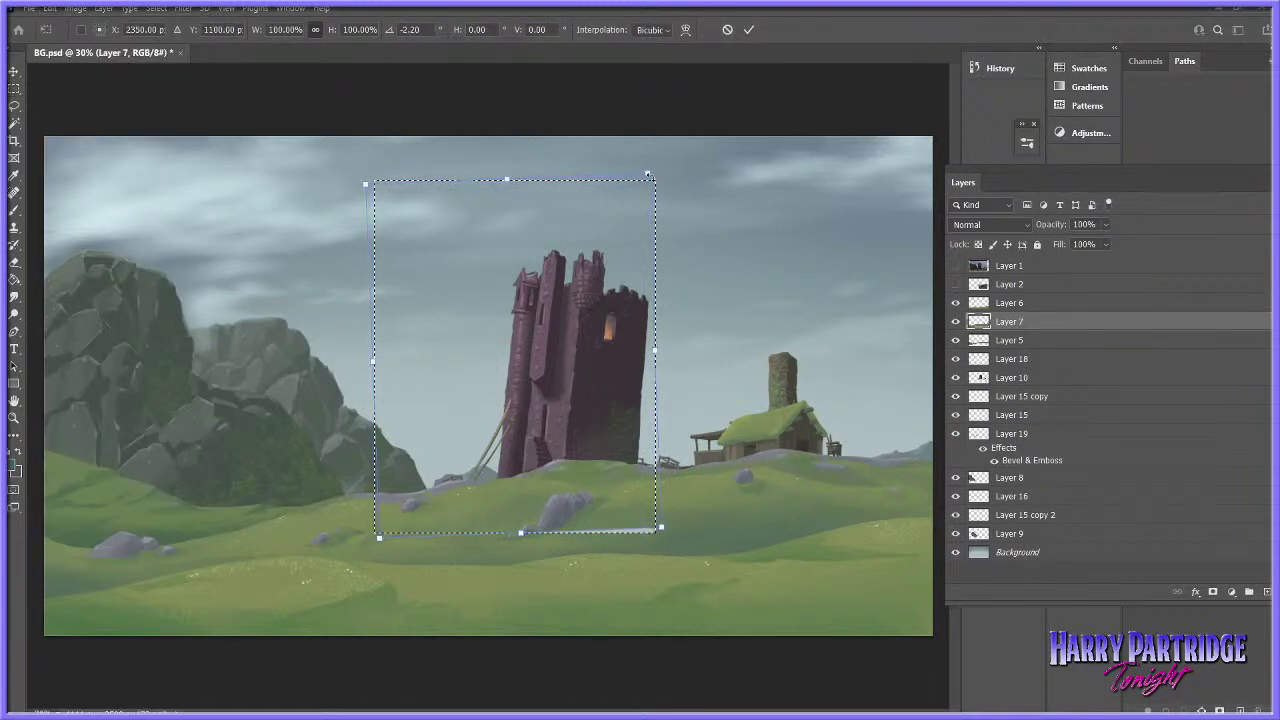
- Make the tower's Layer 10 active and draw a fresh rectangular selection around the whole tower
click(1041, 380)
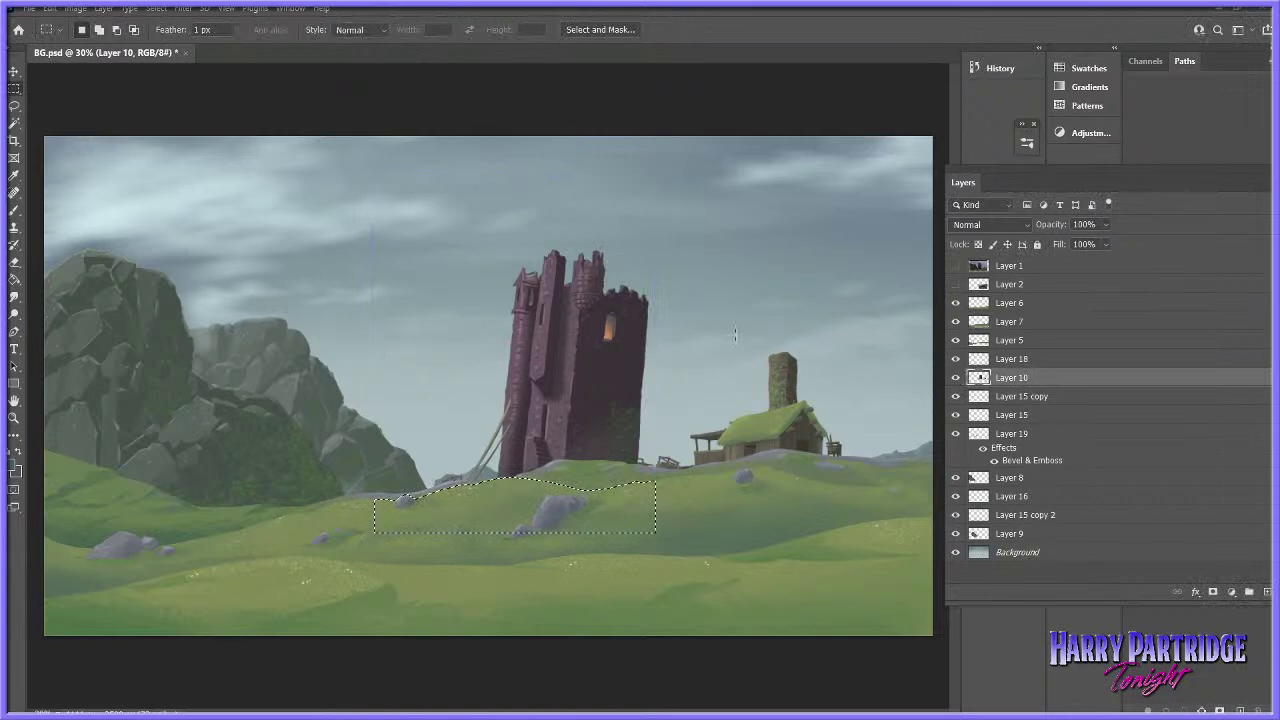
click(955, 378)
click(955, 378)
key(ctrl+d)
drag(370, 234, 655, 521)
- Rotate the selected tower slightly counterclockwise so it stands more upright, apply the transform, and clear the selection
click(70, 9)
mouse_move(45, 10)
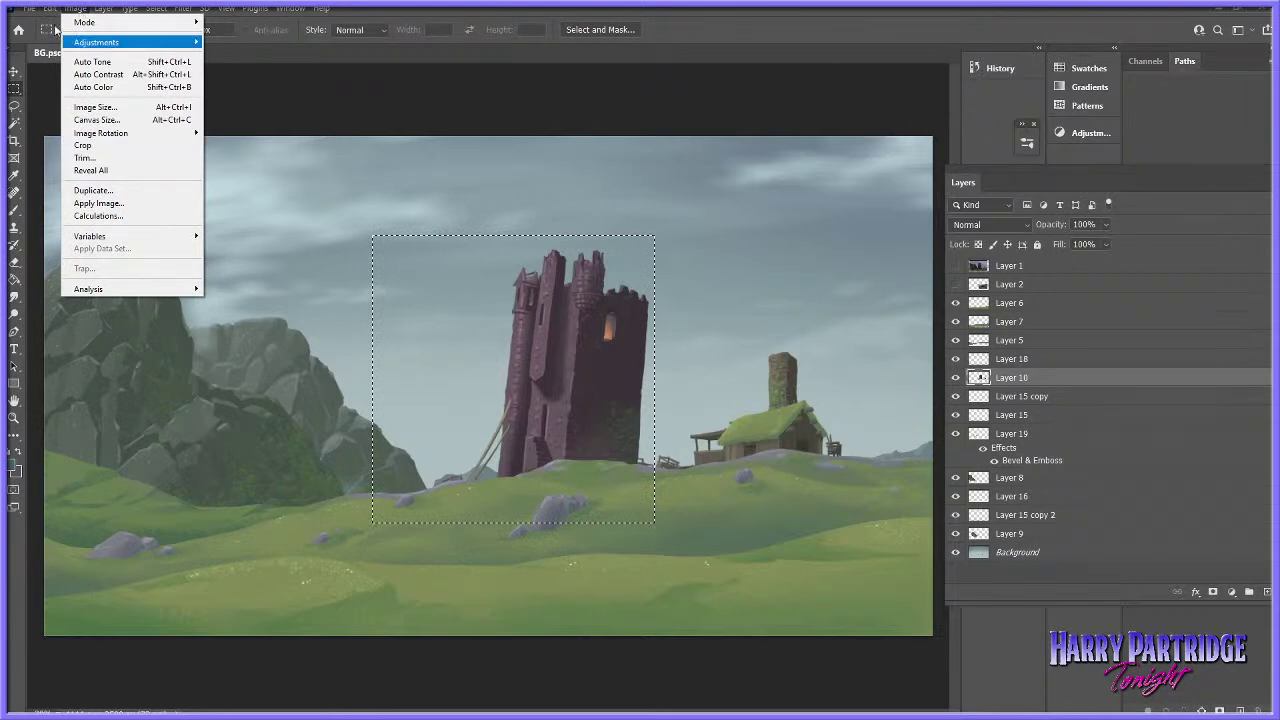
mouse_move(203, 318)
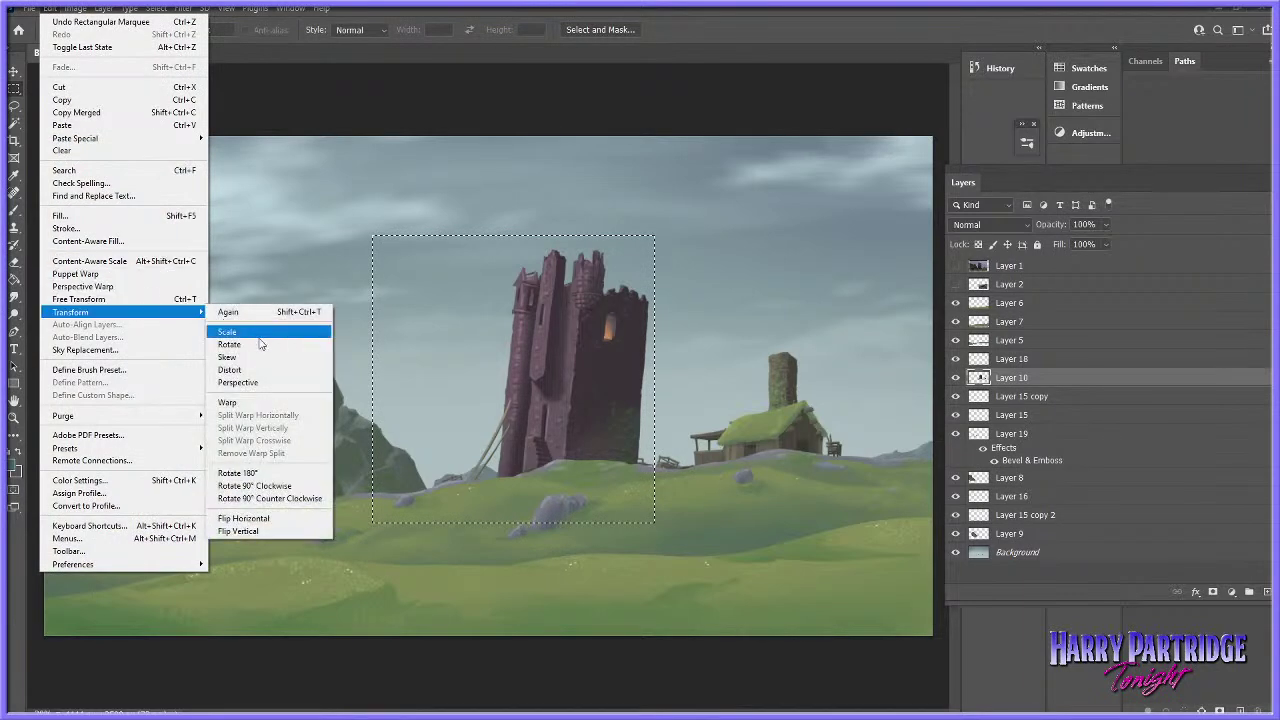
click(250, 329)
drag(666, 213, 647, 224)
key(shift+Left)
key(shift+Down)
drag(648, 222, 645, 225)
key(Return)
key(ctrl+d)
- Flip the canvas horizontally to check the straightened tower in the mirrored composition
key(l)
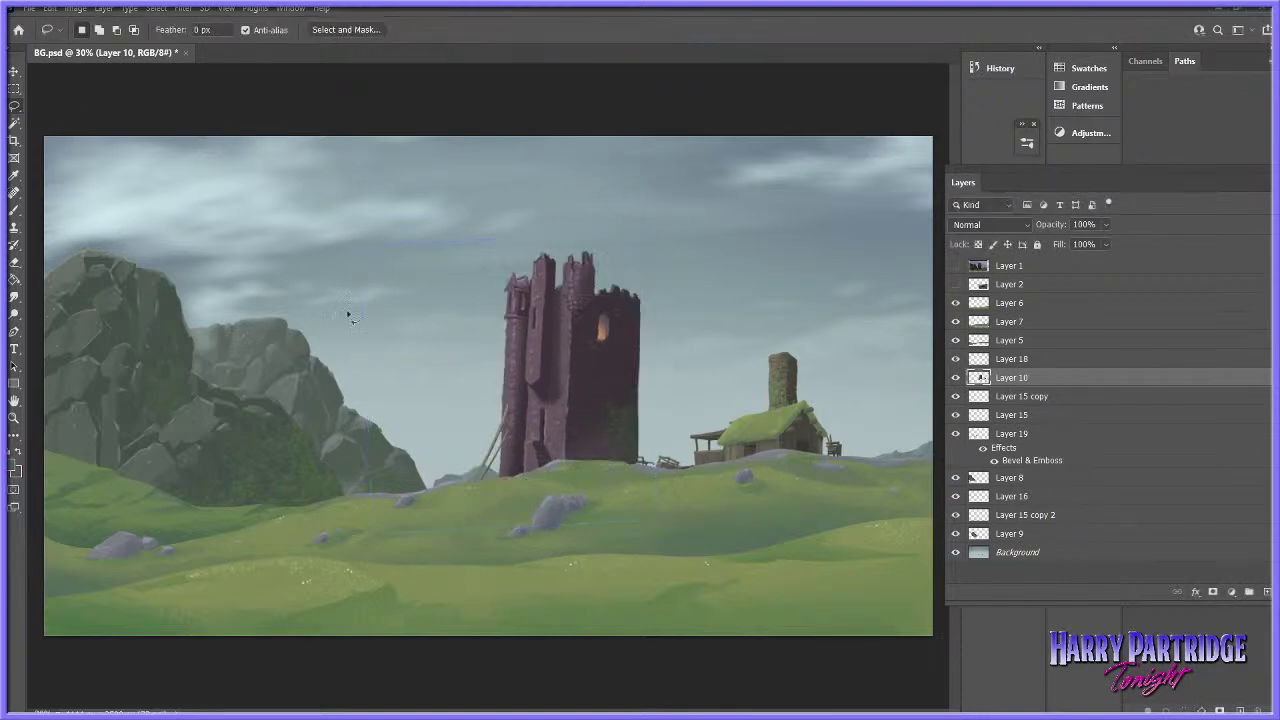
click(14, 400)
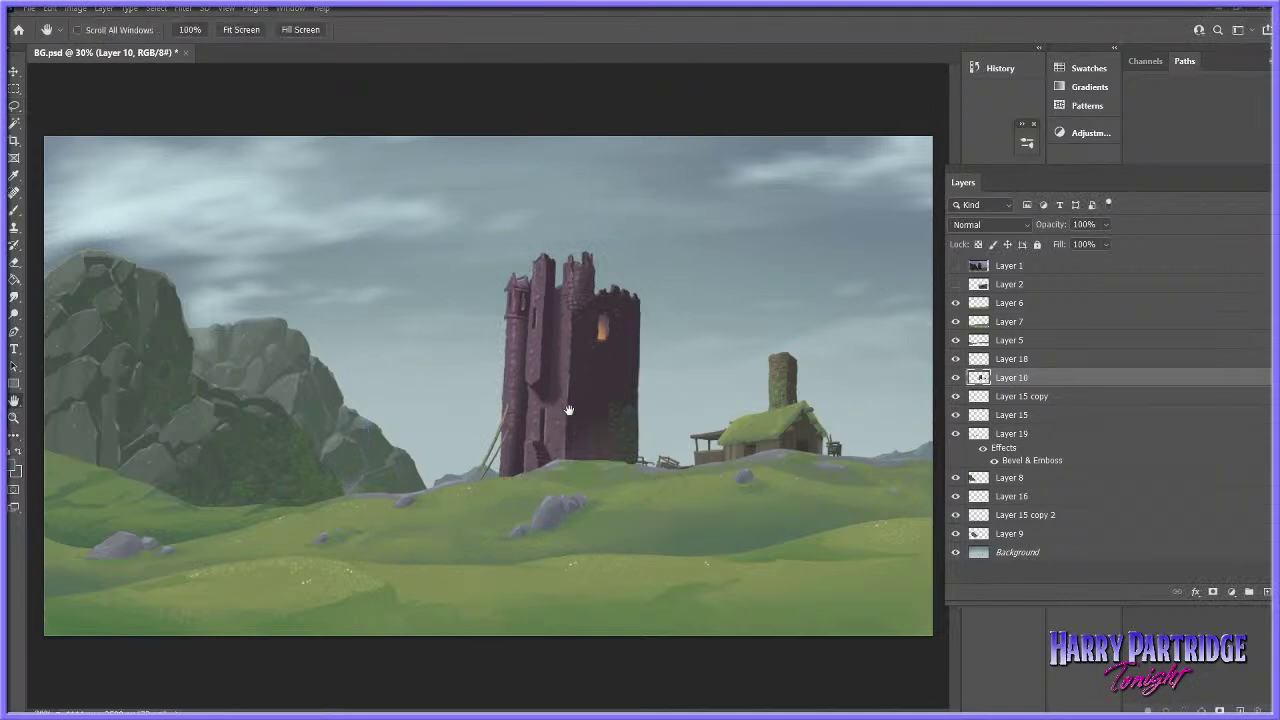
click(14, 418)
drag(366, 413, 320, 413)
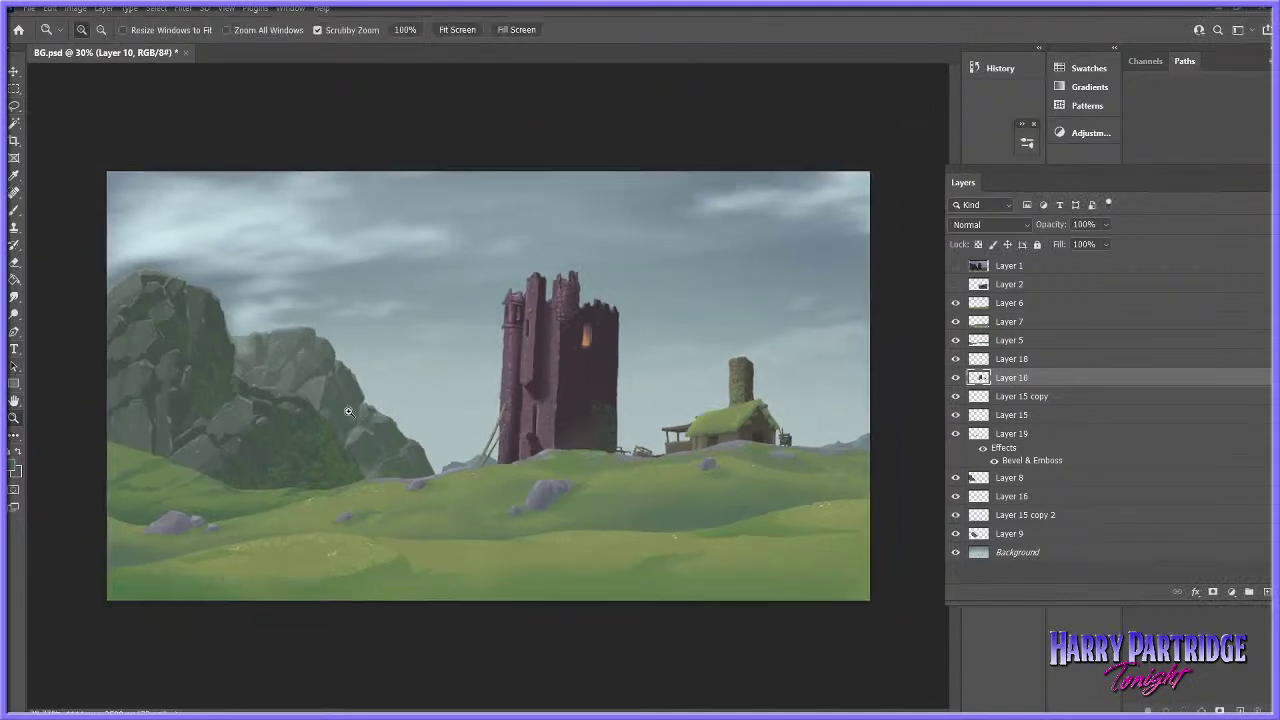
click(78, 10)
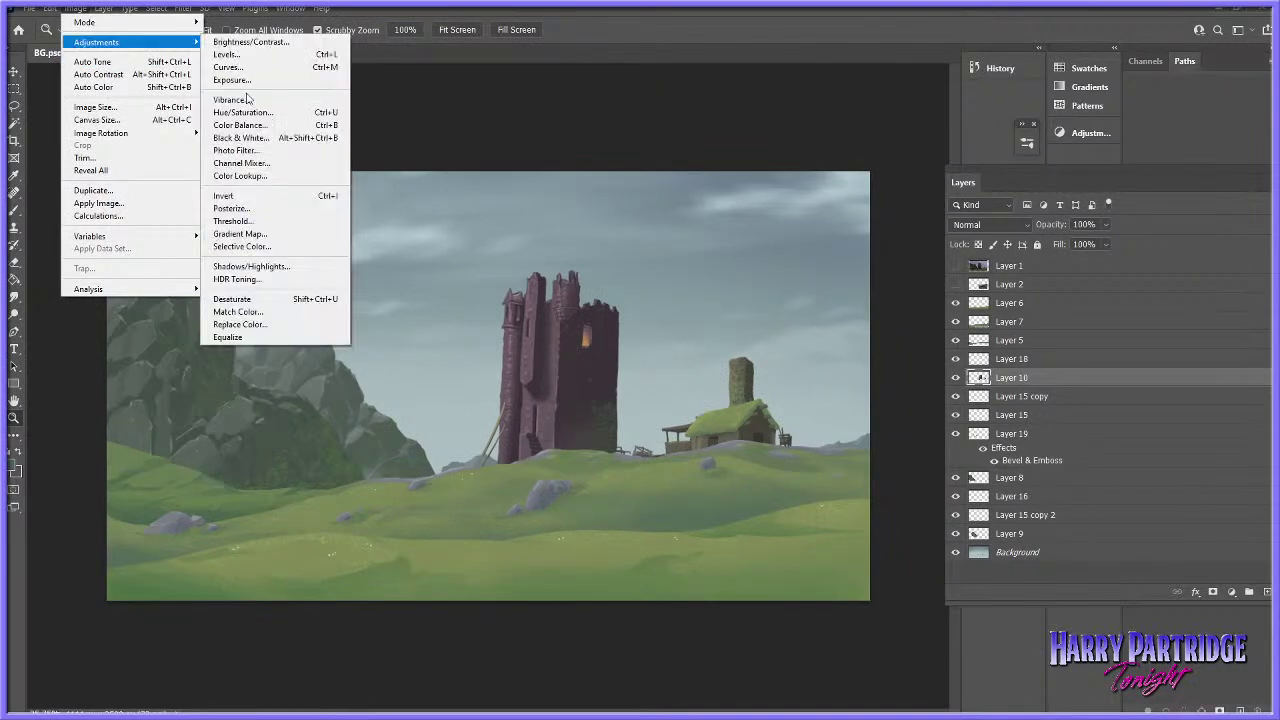
mouse_move(130, 133)
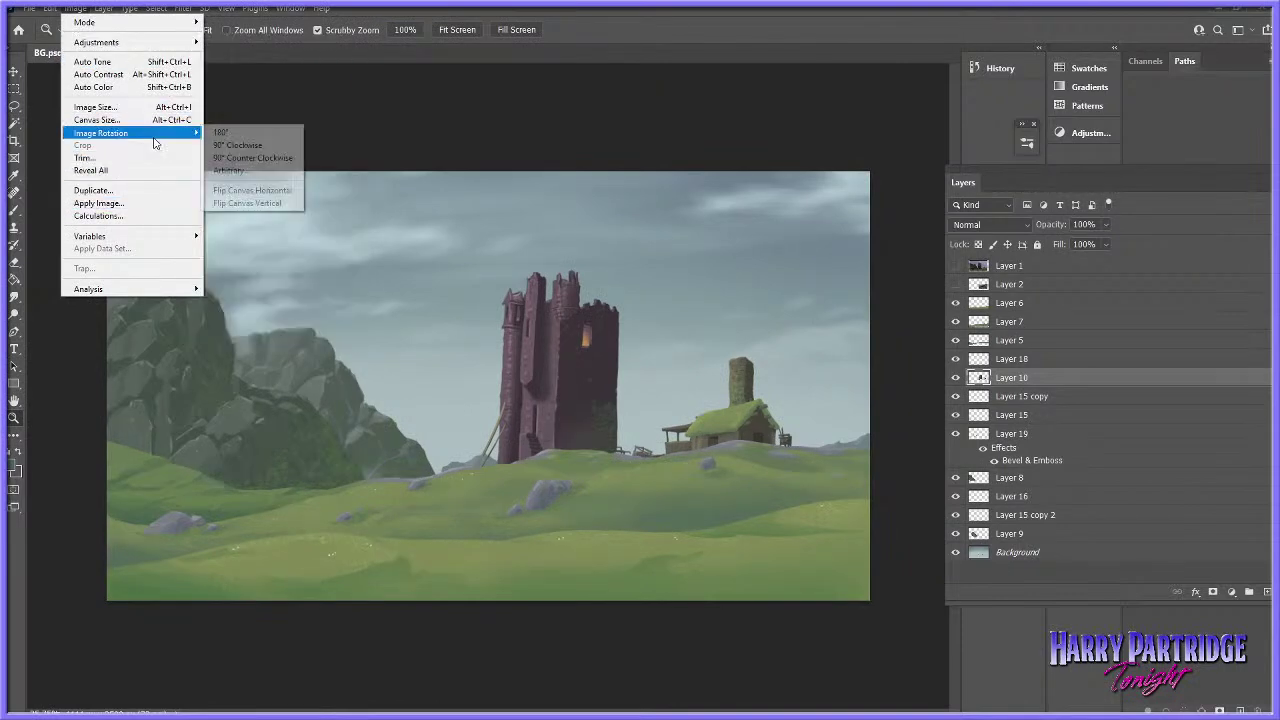
click(250, 192)
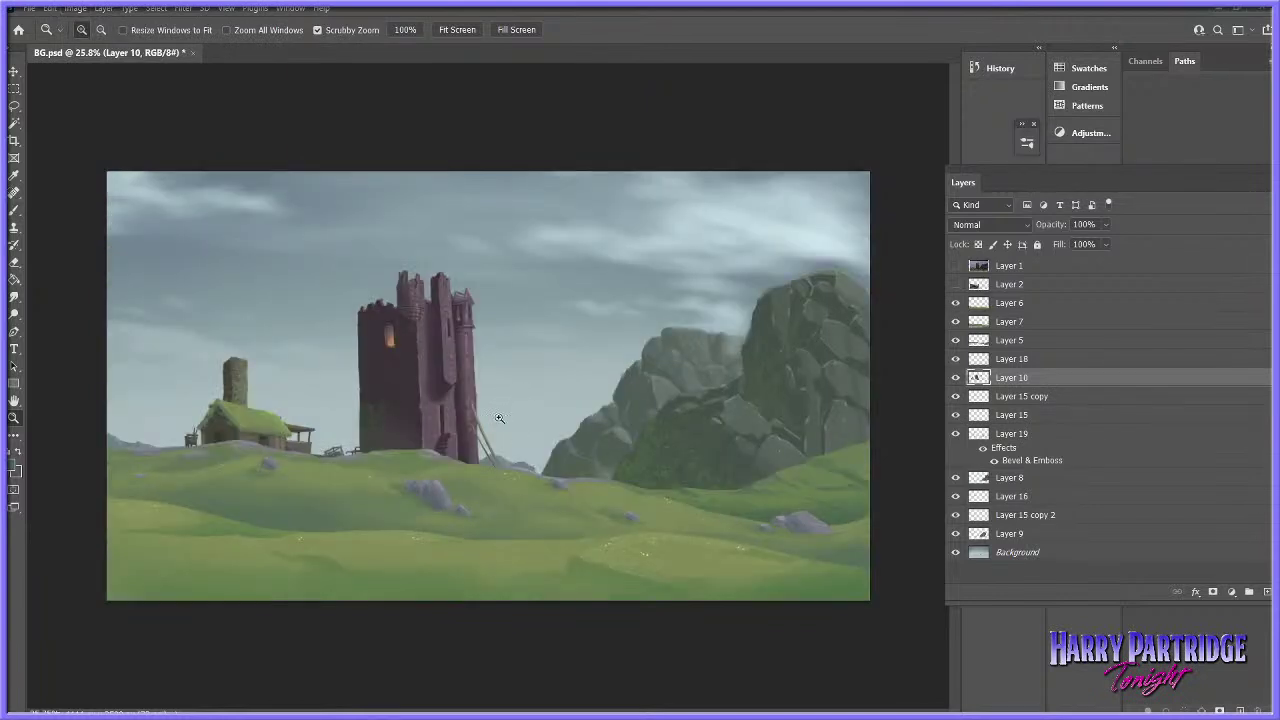
drag(418, 453, 347, 455)
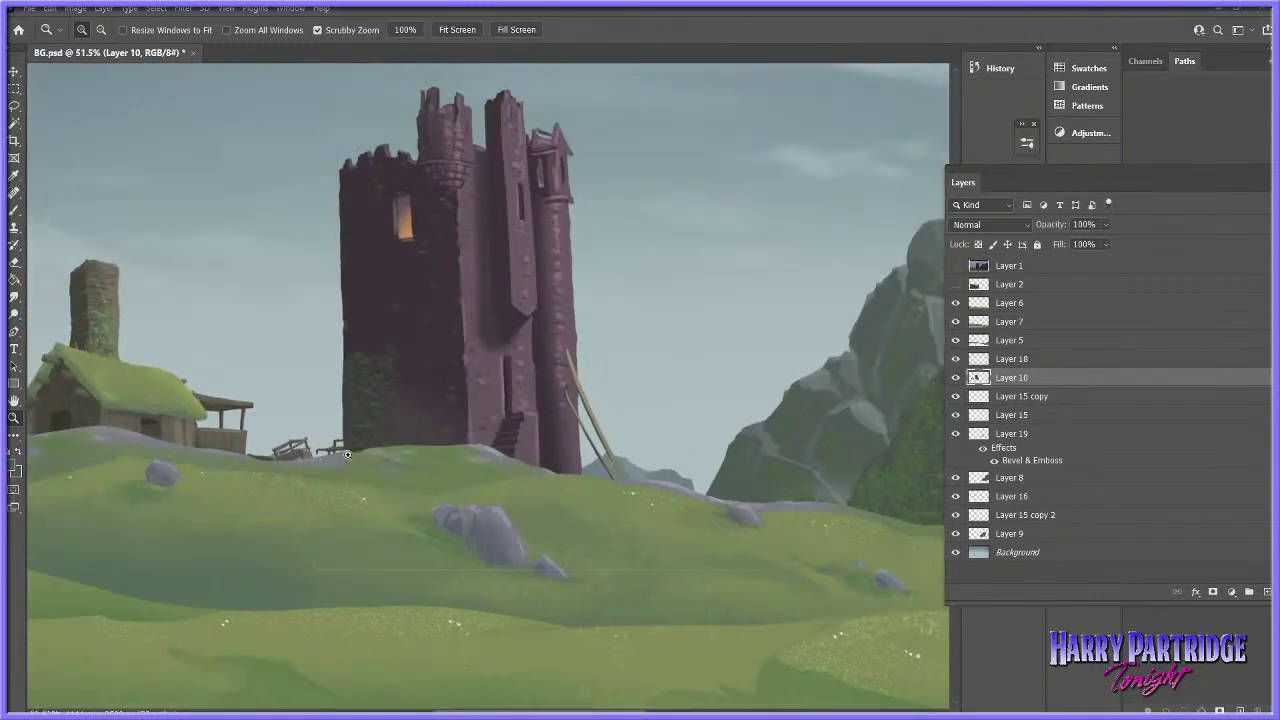
- Undo the horizontal canvas flip, the tower's rotation and the rectangular selections around it
key(ctrl+z)
key(ctrl+z)
key(ctrl+z)
key(ctrl+z)
key(ctrl+z)
key(ctrl+z)
key(ctrl+z)
key(ctrl+z)
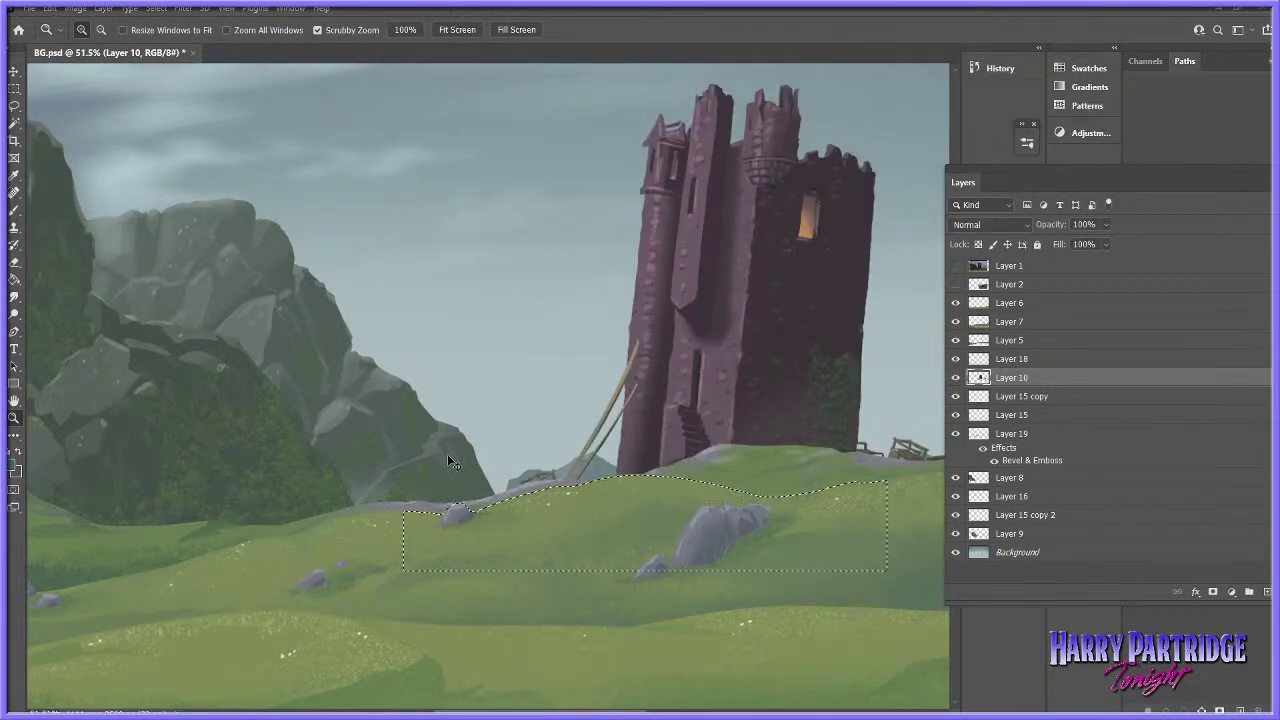
key(ctrl+z)
key(ctrl+z)
mouse_move(700, 476)
mouse_down()
mouse_move(626, 472)
mouse_move(675, 472)
mouse_up()
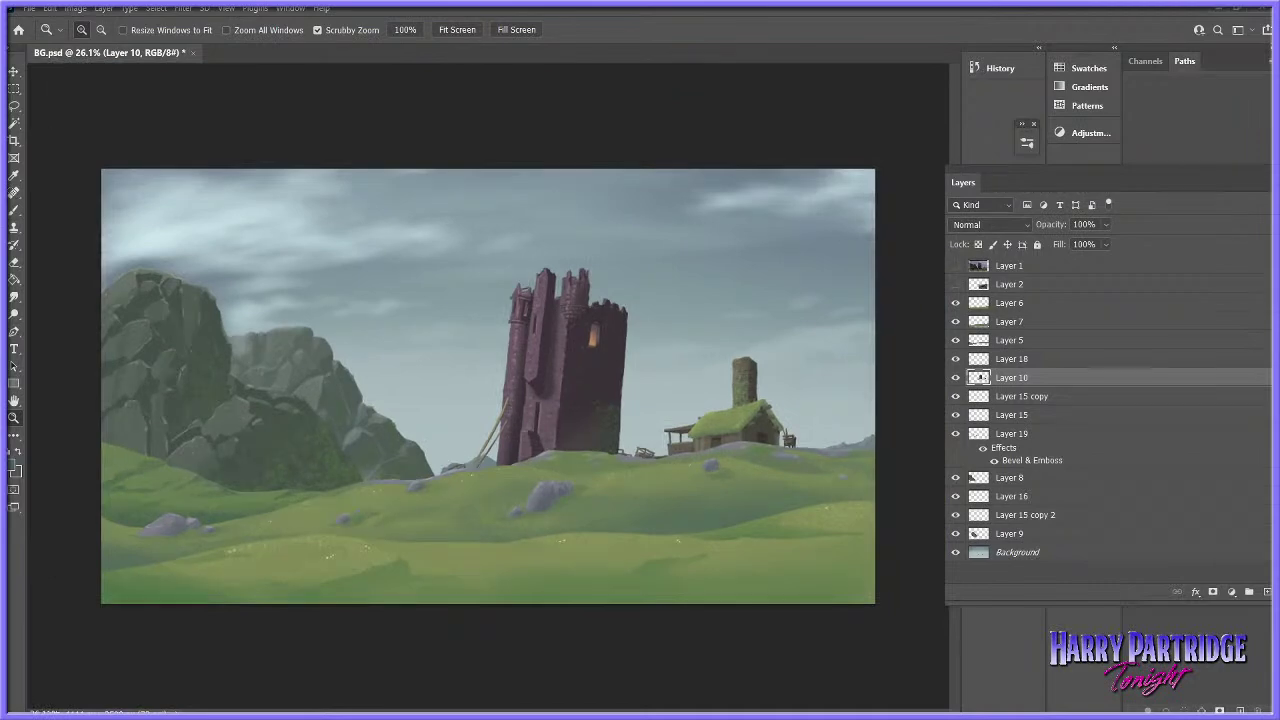